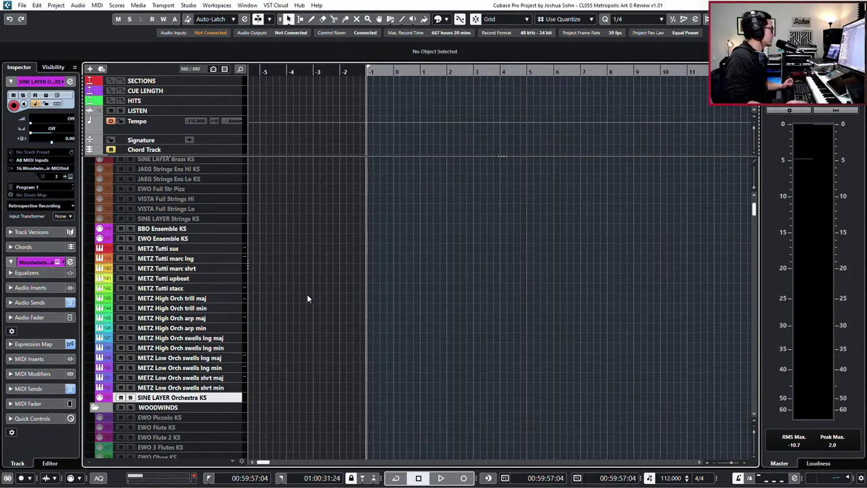
Open the METZ Tutti sus track's SINE Player, list Metropolis Ark Ø's Tutti Orchestra articulations and move the player clear of the track list.
click(182, 252)
key(e)
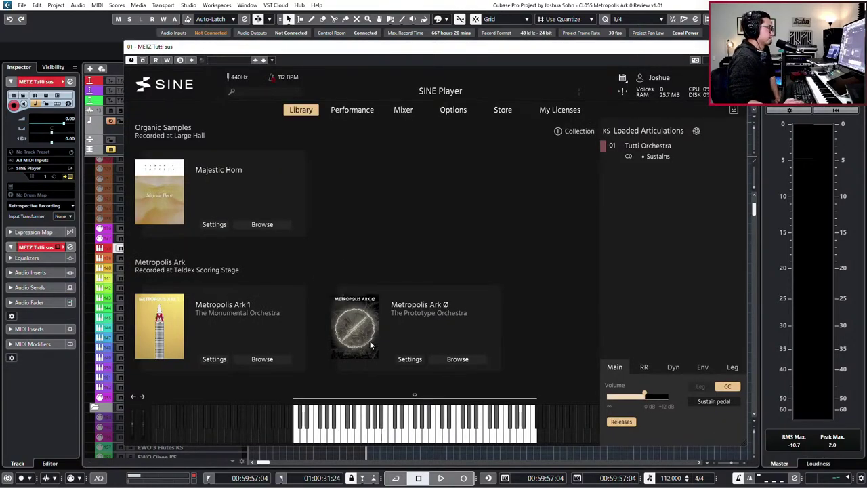
click(458, 358)
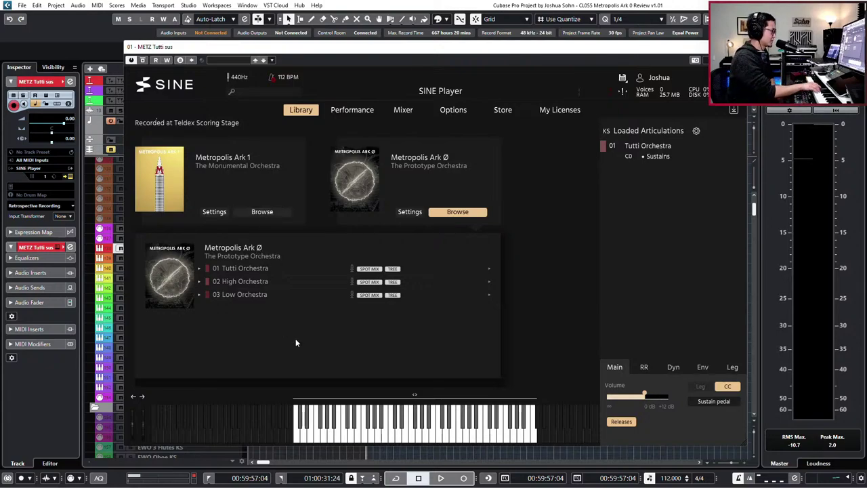
drag(683, 50, 716, 39)
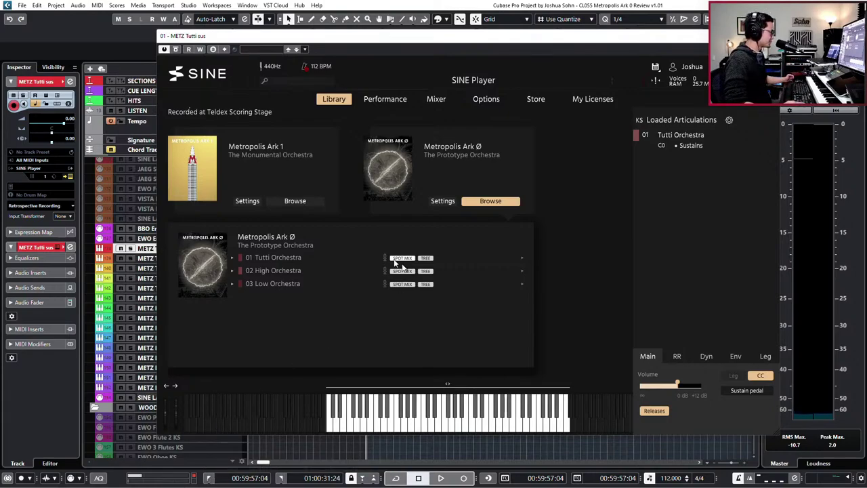
click(296, 257)
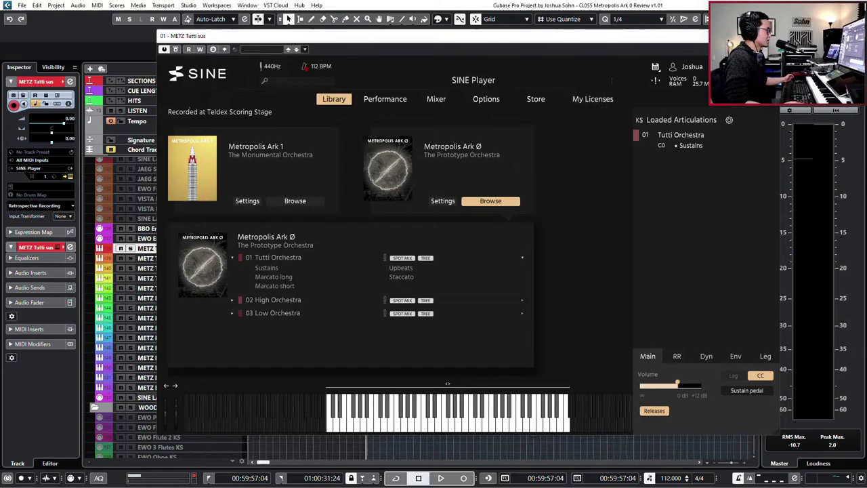
drag(659, 35, 778, 76)
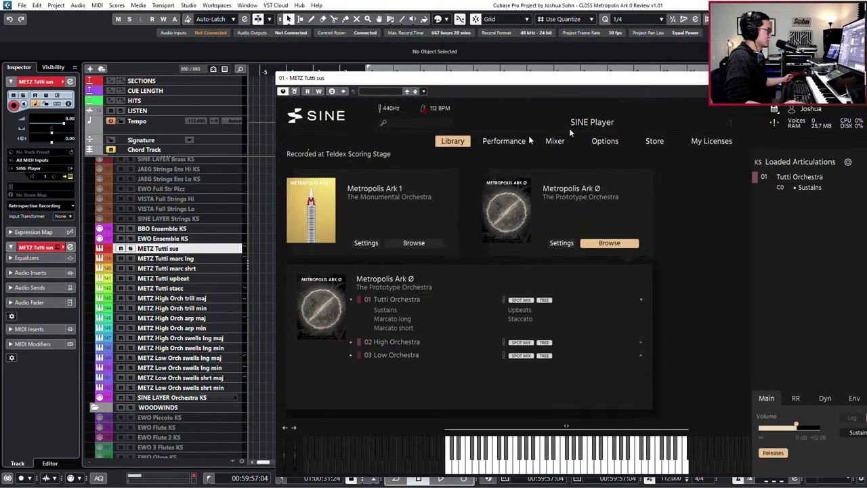
Audition the METZ Tutti marc lng and METZ Tutti sus tracks, comparing the sustains with the BBO Ensemble KS track.
click(179, 260)
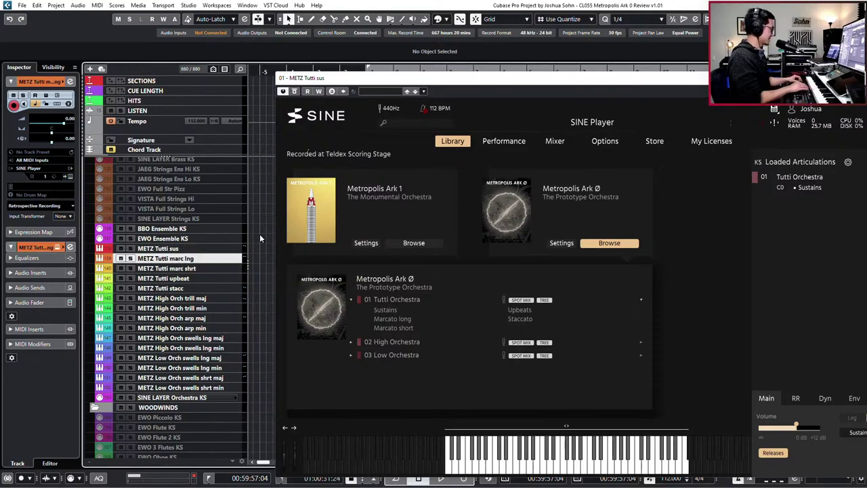
click(195, 249)
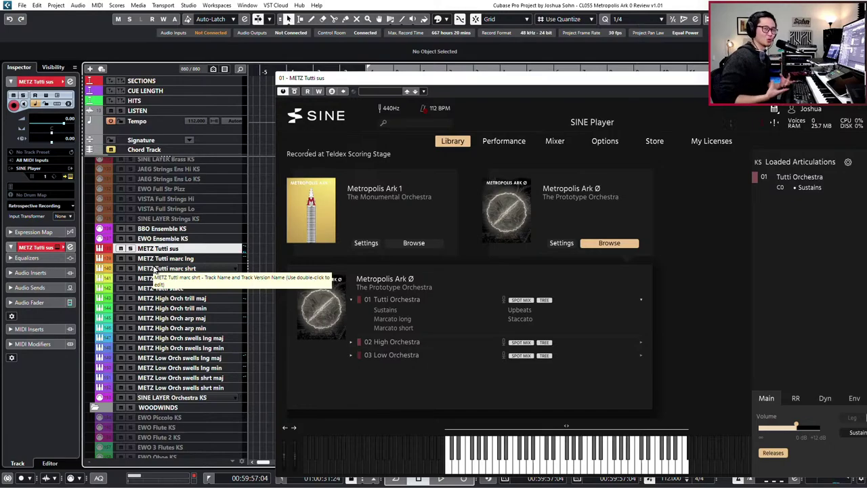
click(174, 231)
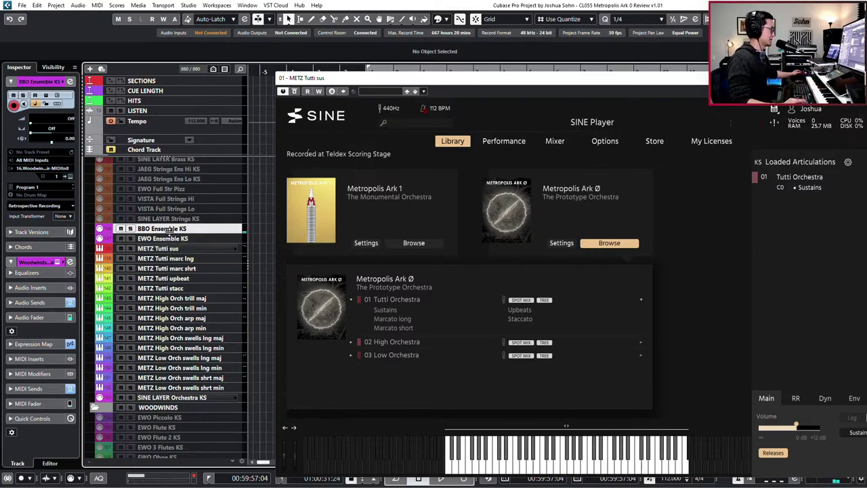
click(178, 249)
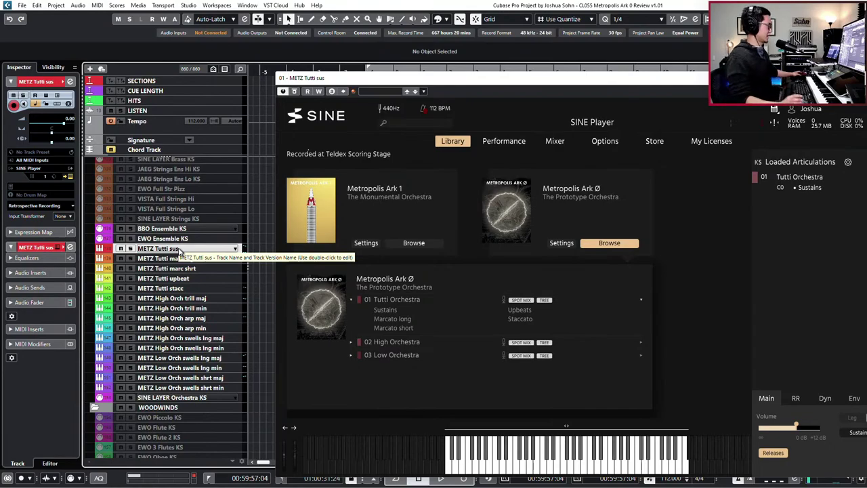
click(189, 232)
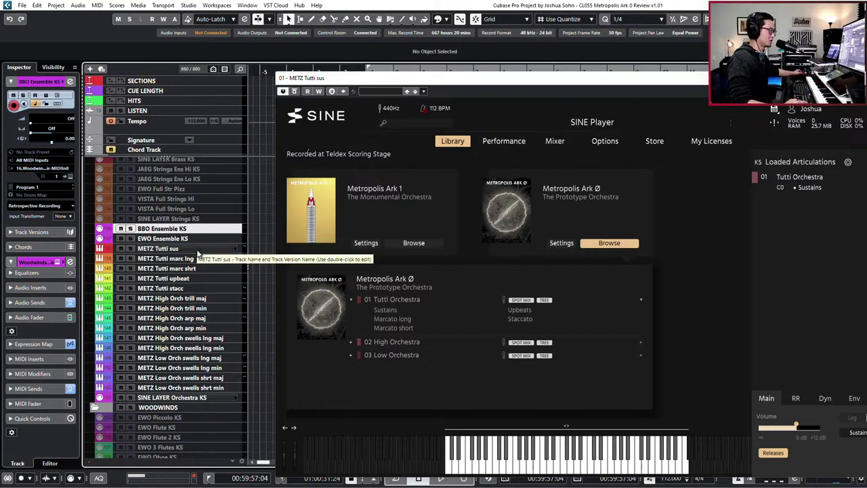
click(198, 252)
Audition METZ Tutti marc lng and METZ Tutti marc shrt, and check the articulation loaded in the marcato short track's SINE Player.
click(200, 262)
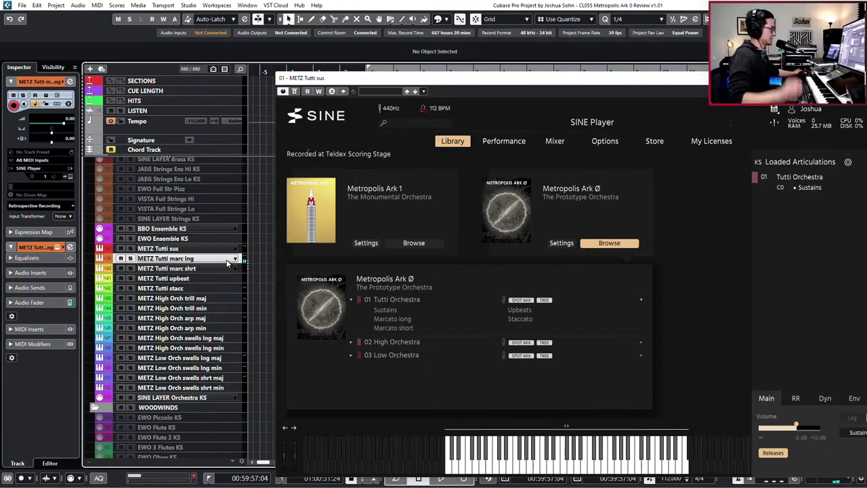
click(224, 270)
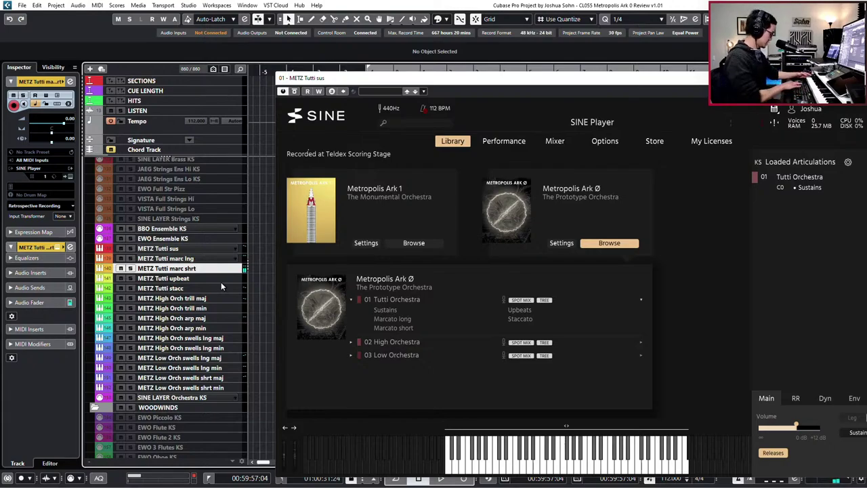
key(e)
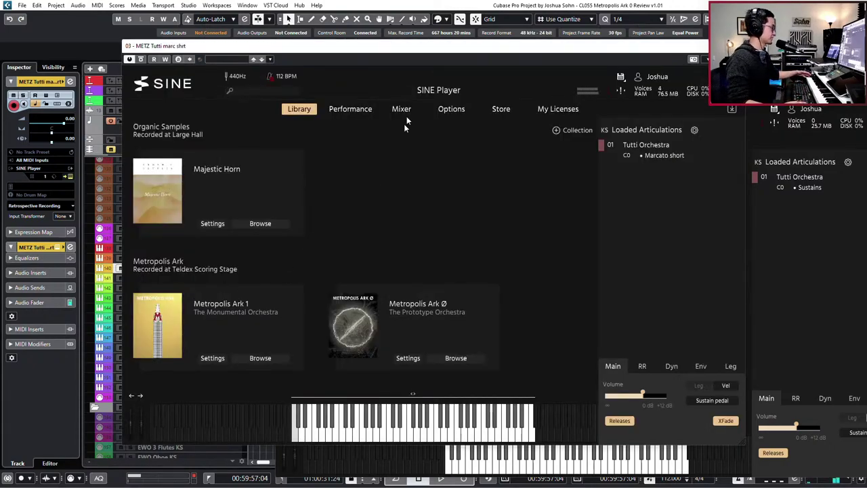
drag(413, 45, 560, 64)
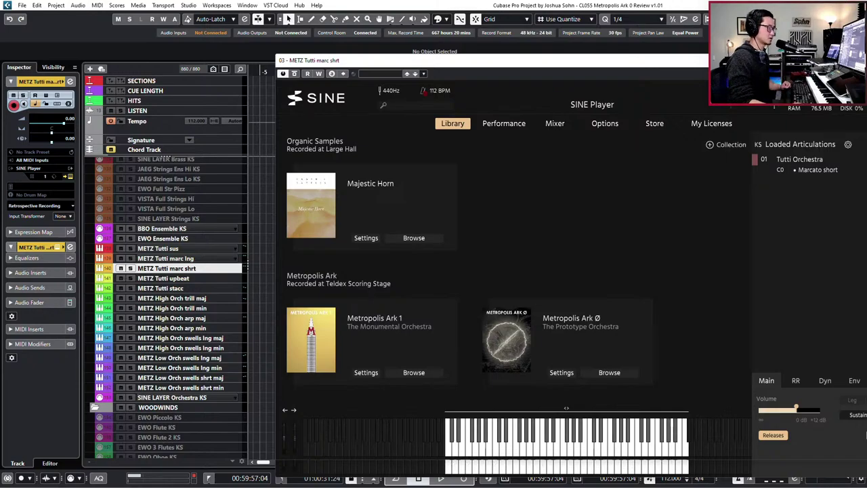
drag(800, 60, 731, 63)
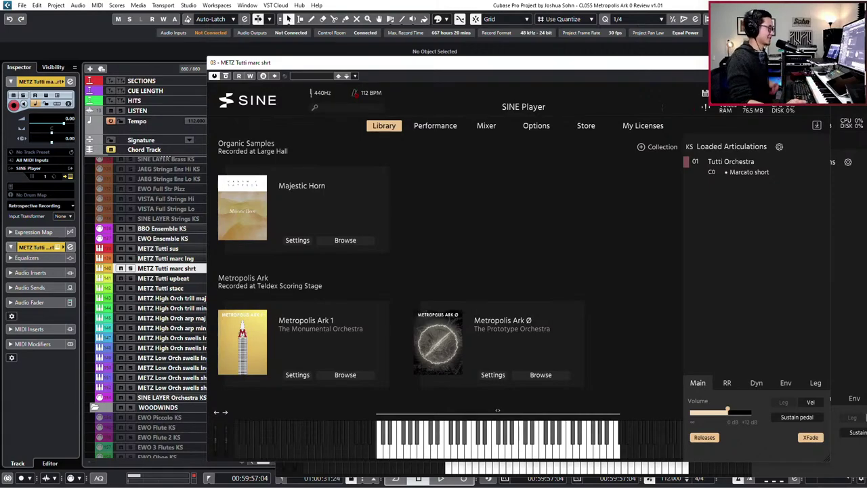
click(541, 374)
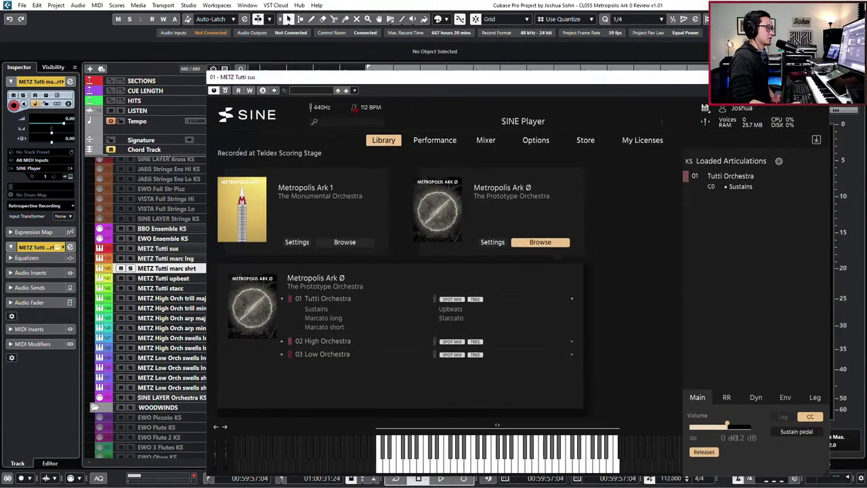
Audition the METZ Tutti upbeat and METZ Tutti stacc tracks, switching between them and METZ Tutti marc shrt to compare the short articulations.
click(224, 280)
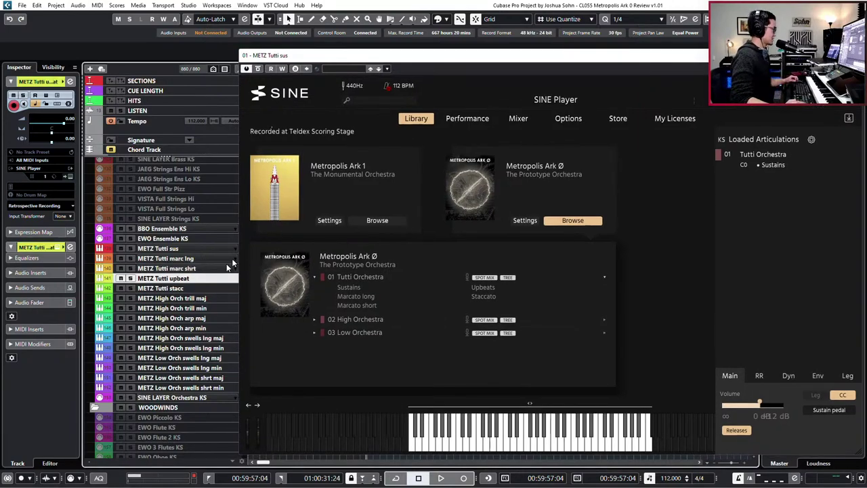
drag(380, 54, 400, 54)
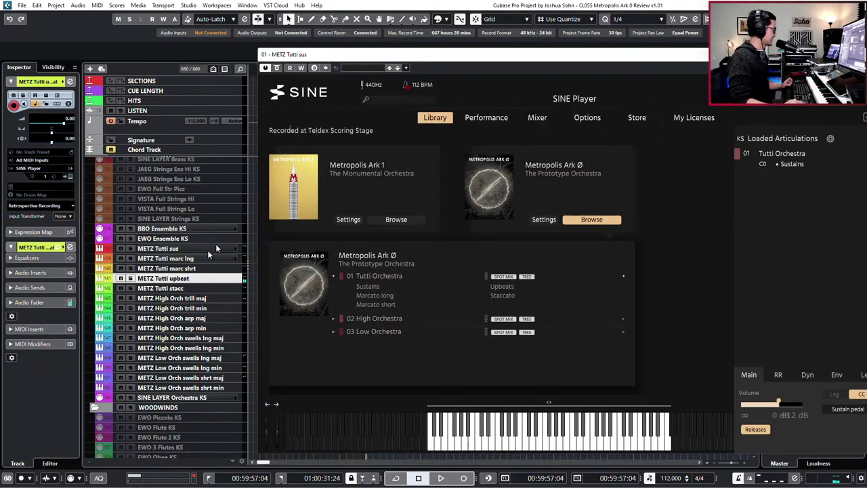
click(177, 290)
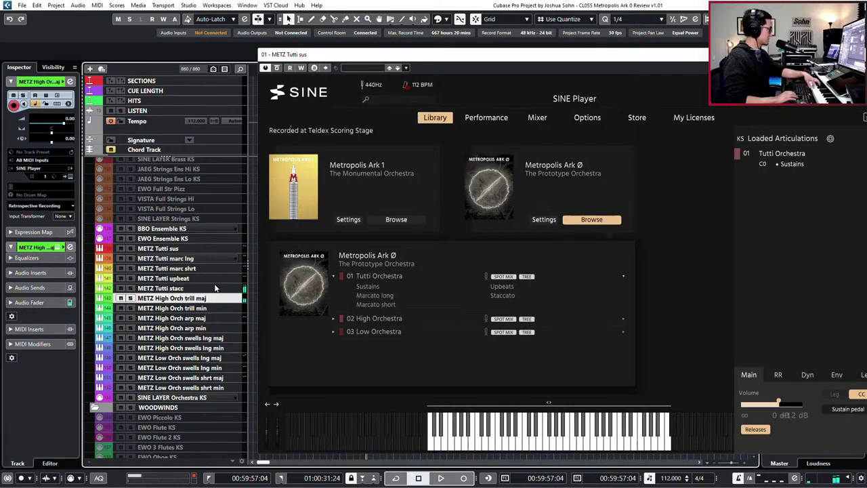
key(Up)
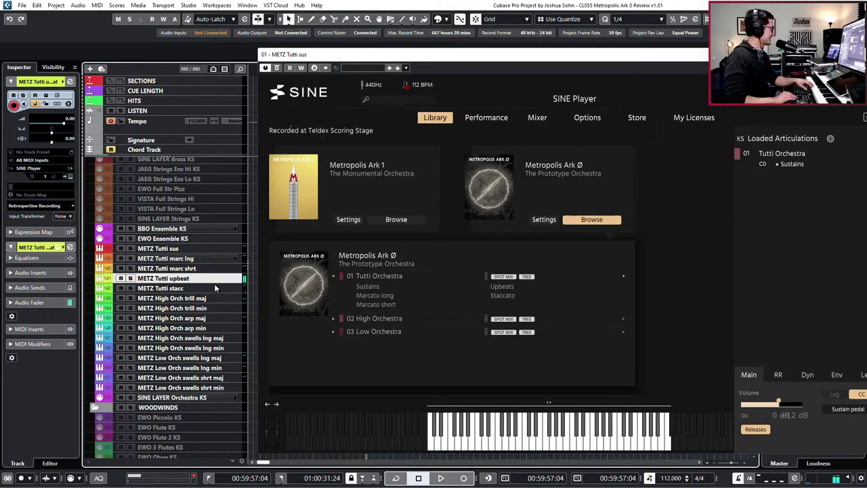
key(Down)
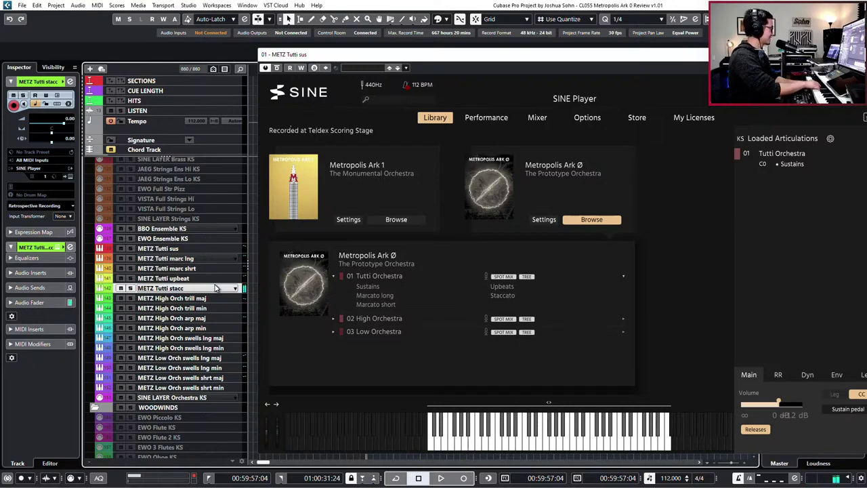
key(Up)
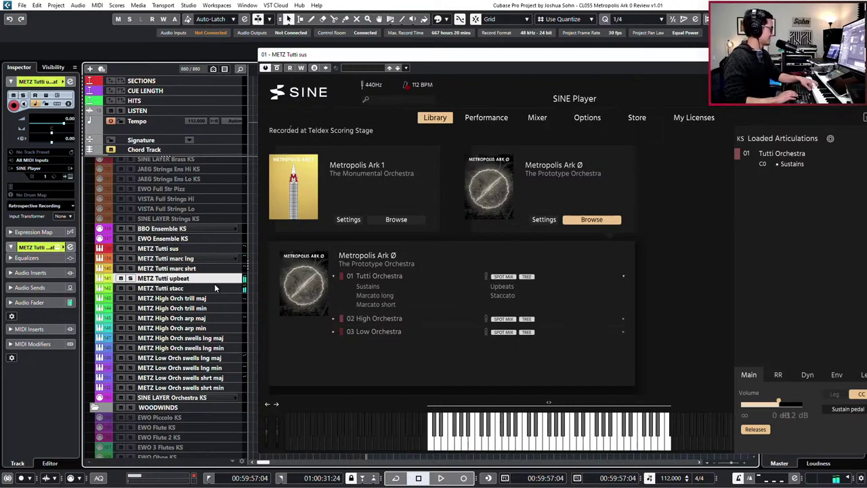
key(Up)
click(214, 285)
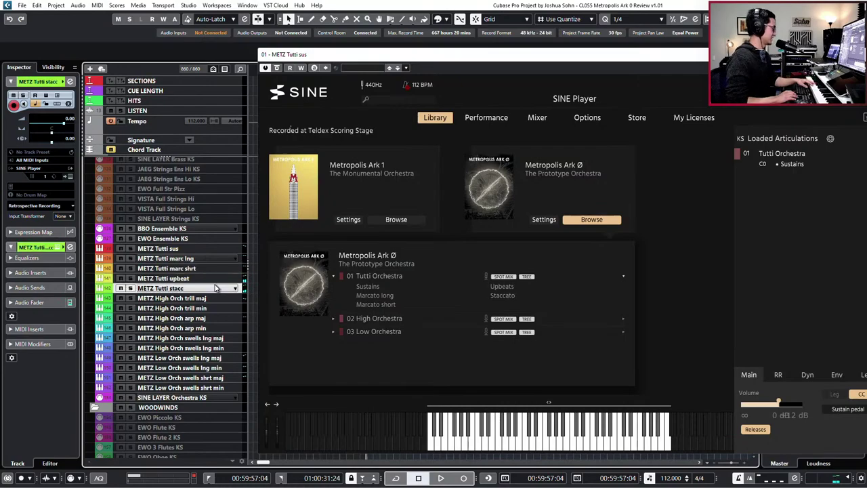
key(Up)
key(Up)
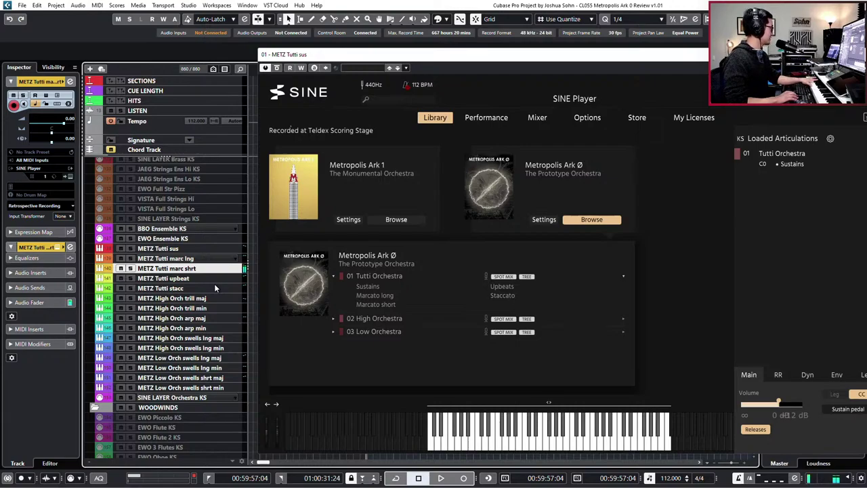
key(Down)
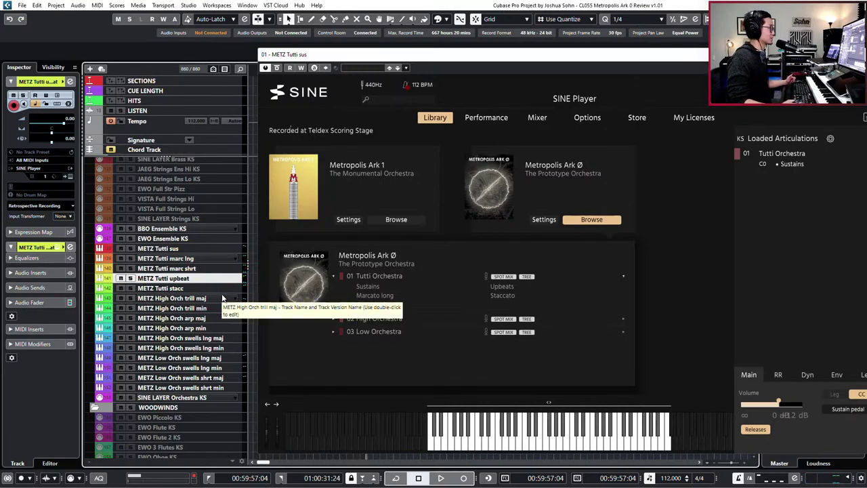
click(184, 288)
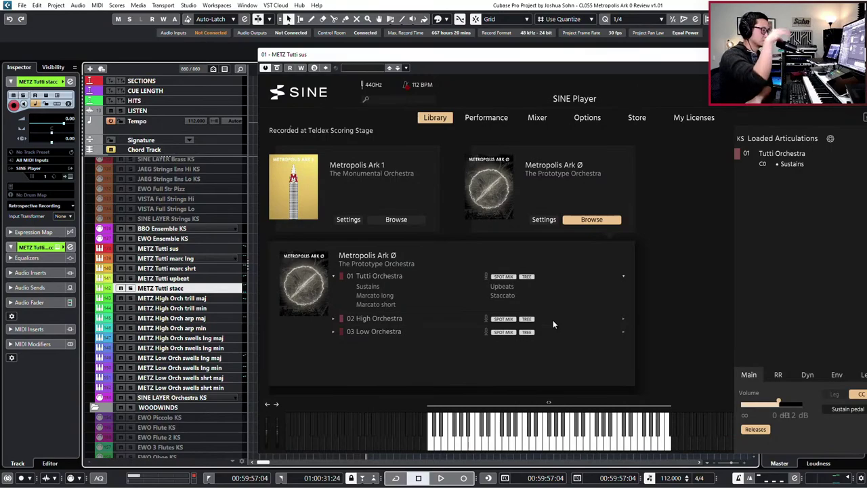
Select the METZ High Orch trill maj track and list the High Orchestra articulations alongside the Tutti Orchestra ones in Metropolis Ark Ø.
click(205, 300)
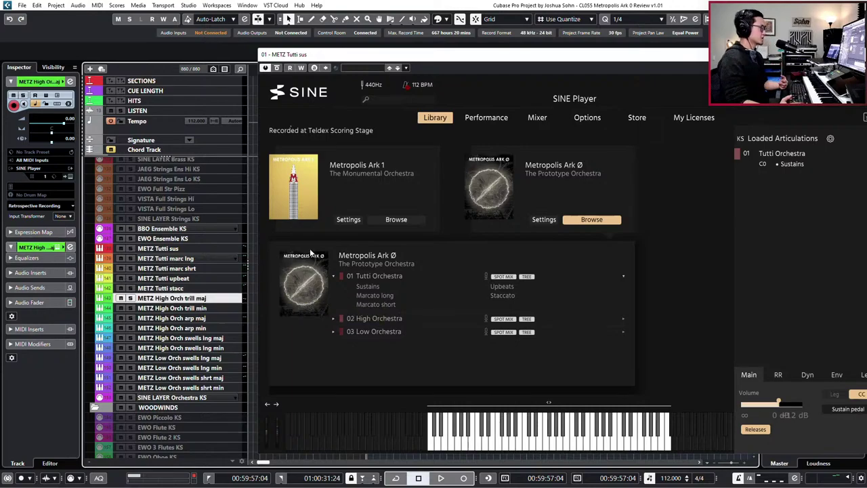
click(379, 318)
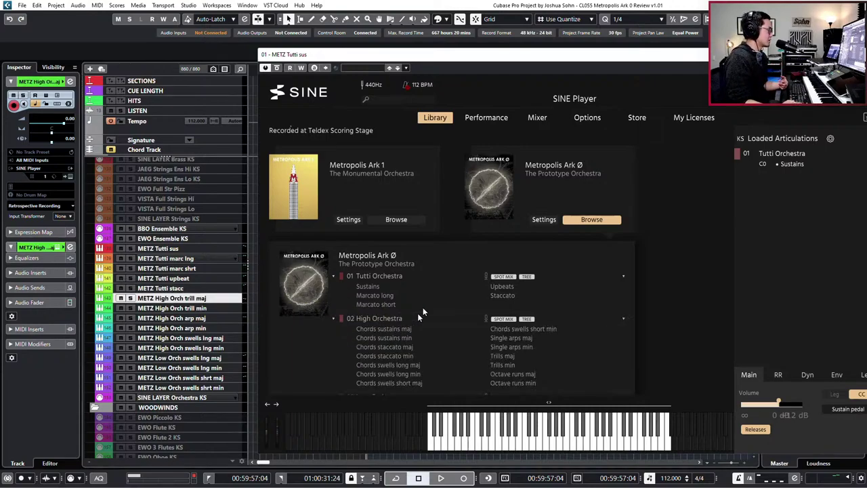
scroll(416, 271, down, 3)
scroll(373, 234, up, 2)
click(361, 250)
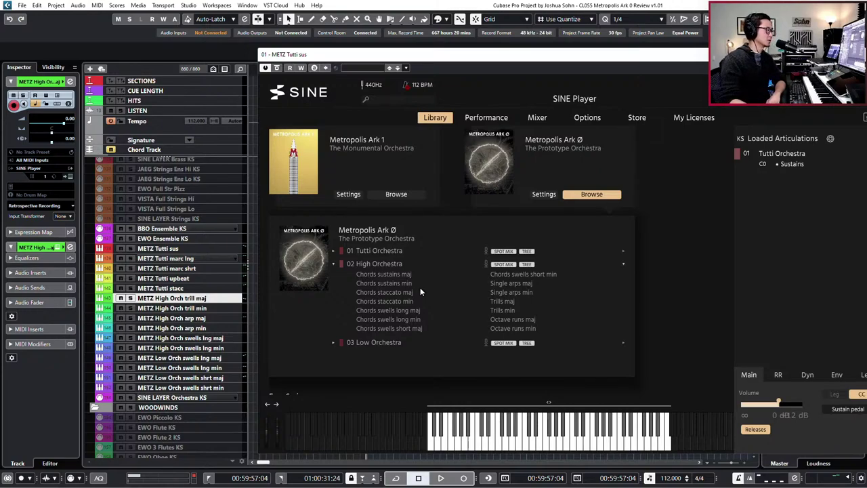
click(396, 251)
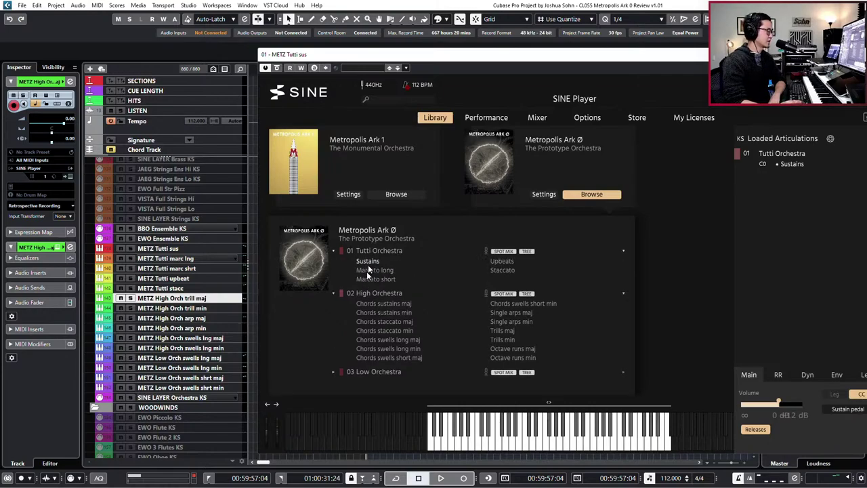
click(370, 292)
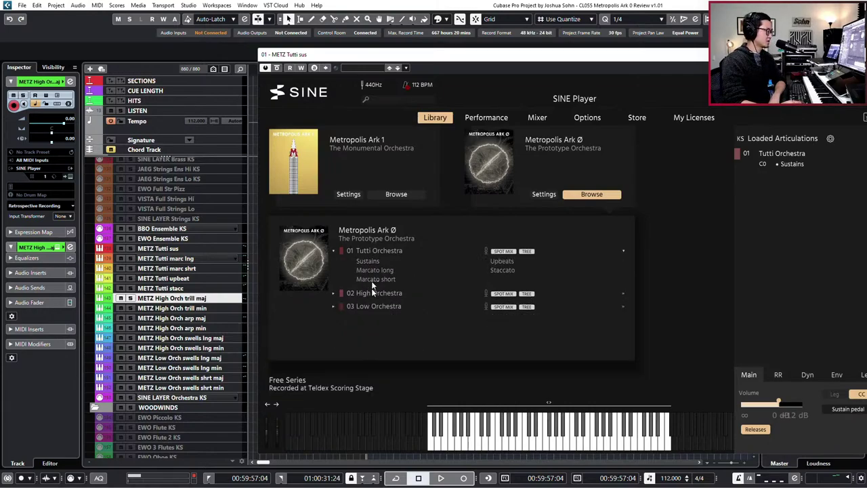
click(371, 291)
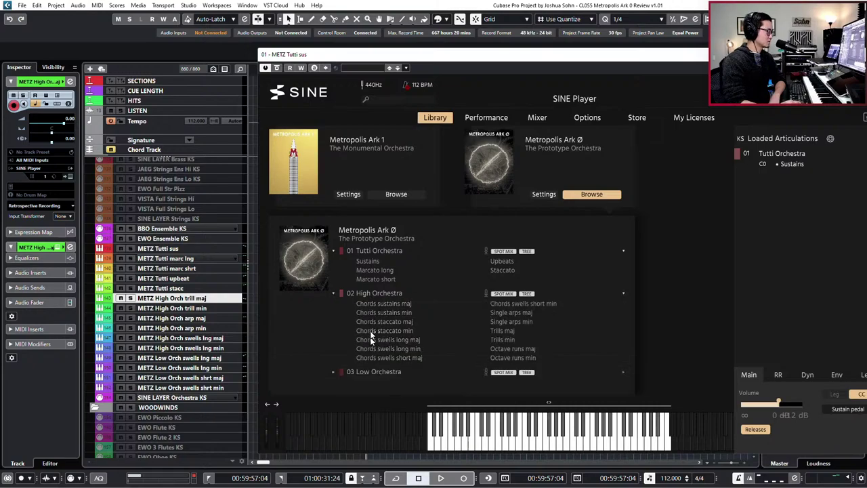
Select the METZ High Orch swells lng maj track for auditioning and open its SINE Player.
click(186, 299)
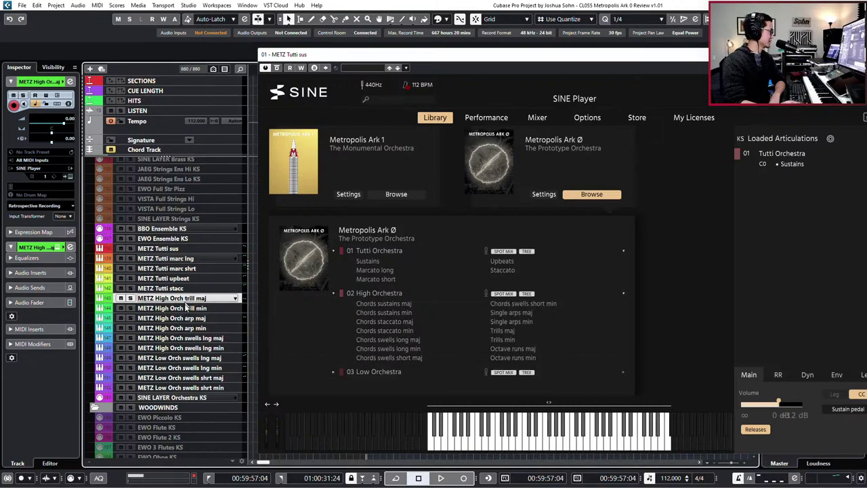
click(188, 338)
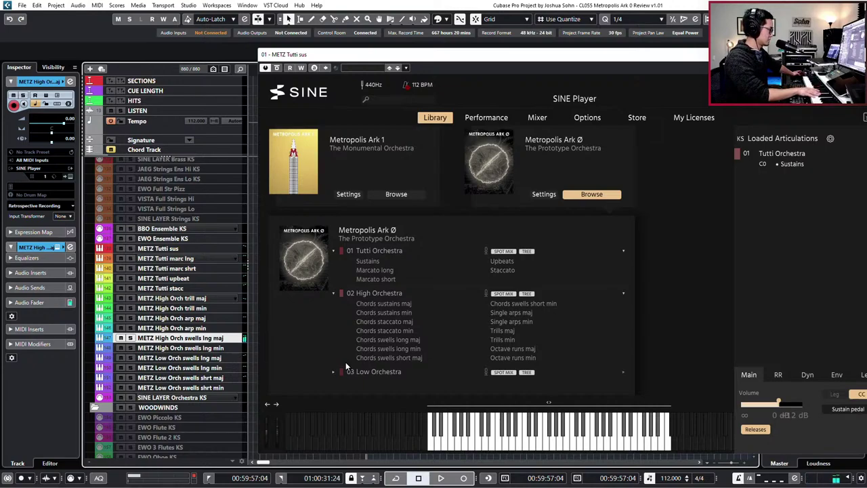
key(e)
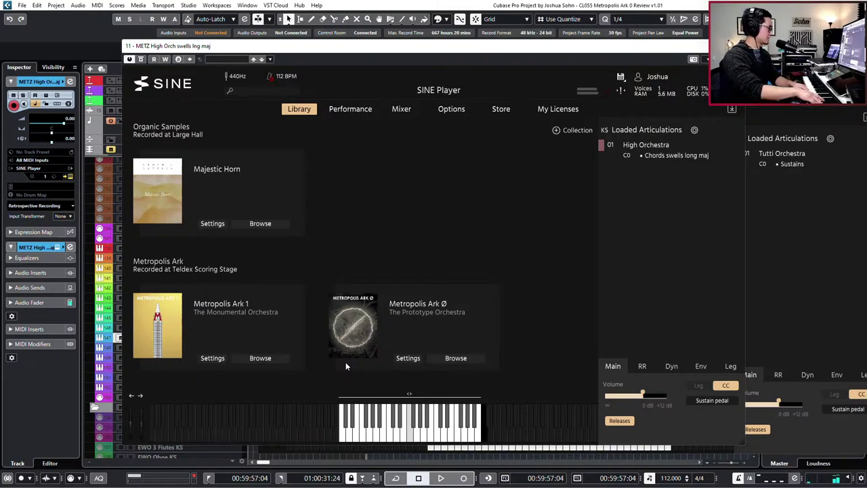
Move the SINE Player window off the track list and look through the template's tracks before returning to the METZ tracks.
drag(444, 47, 573, 41)
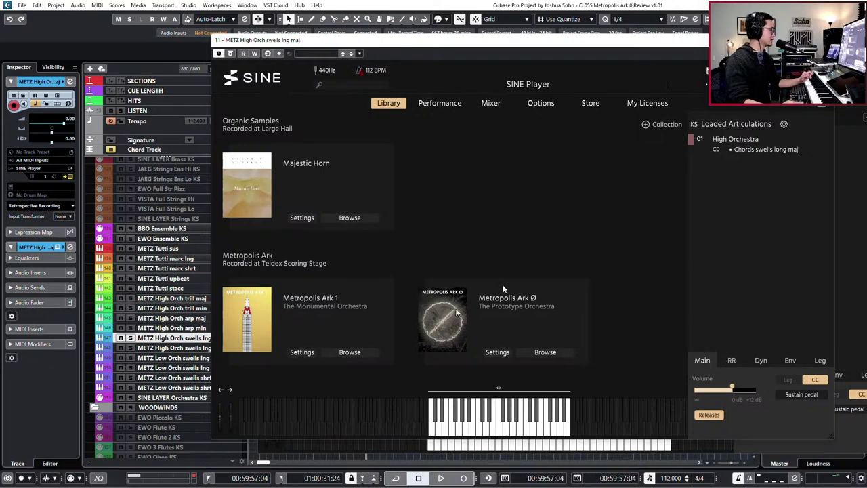
scroll(155, 374, down, 10)
drag(327, 41, 375, 49)
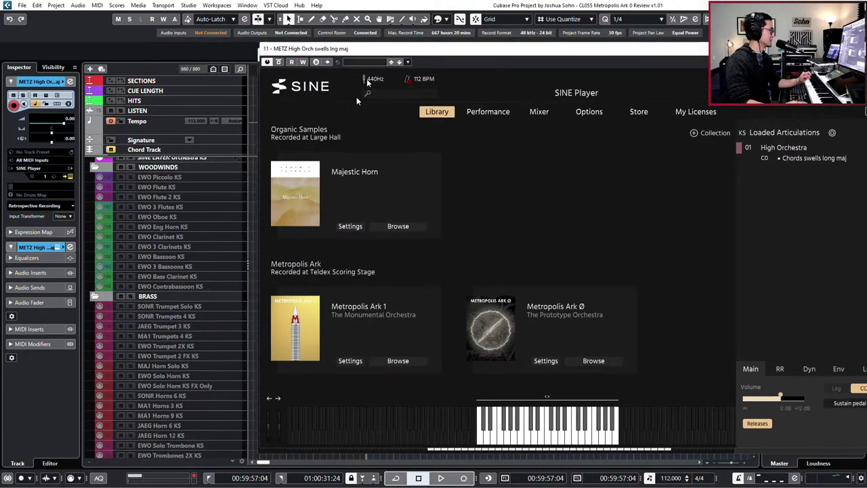
scroll(319, 291, down, 1)
scroll(189, 244, down, 15)
scroll(185, 259, up, 20)
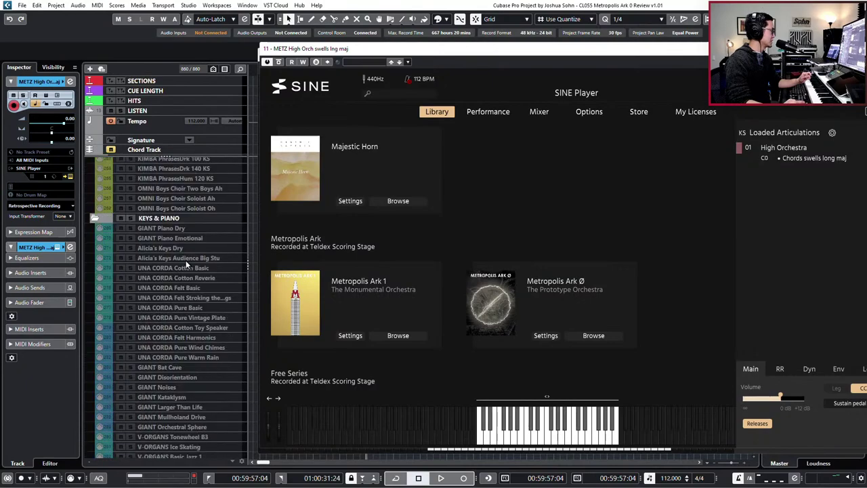
scroll(191, 253, up, 6)
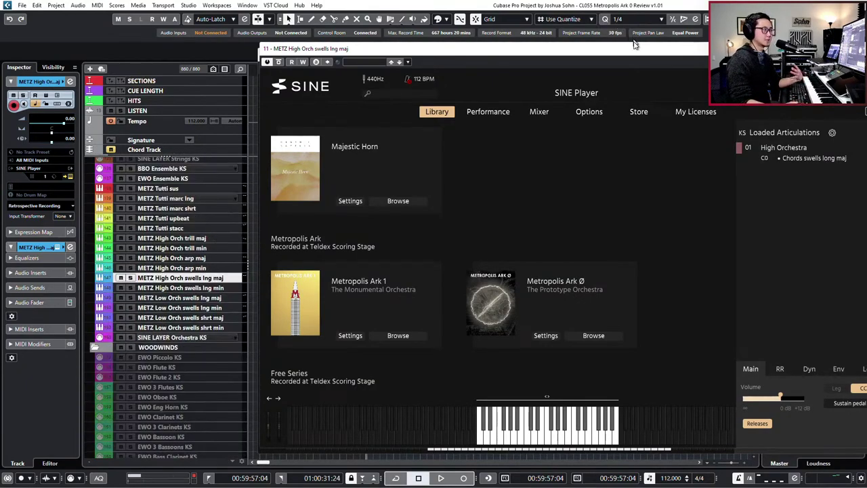
Reposition the SINE Player window over the project and close it.
drag(637, 48, 545, 54)
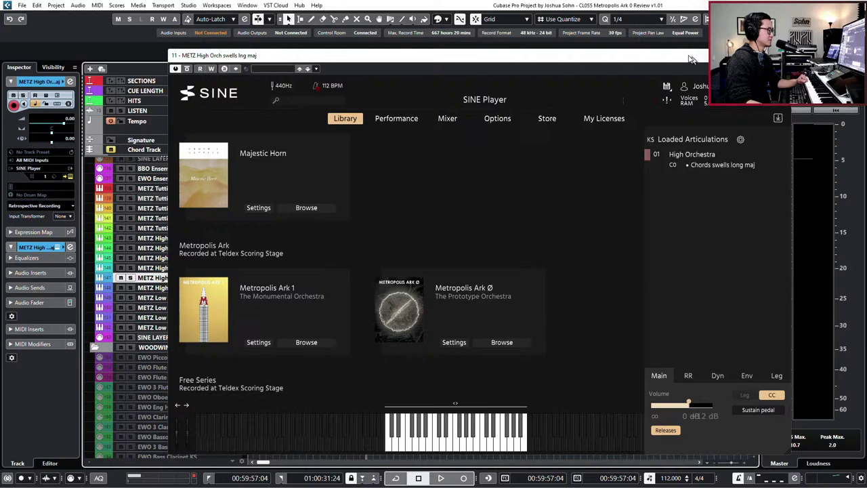
drag(690, 59, 753, 30)
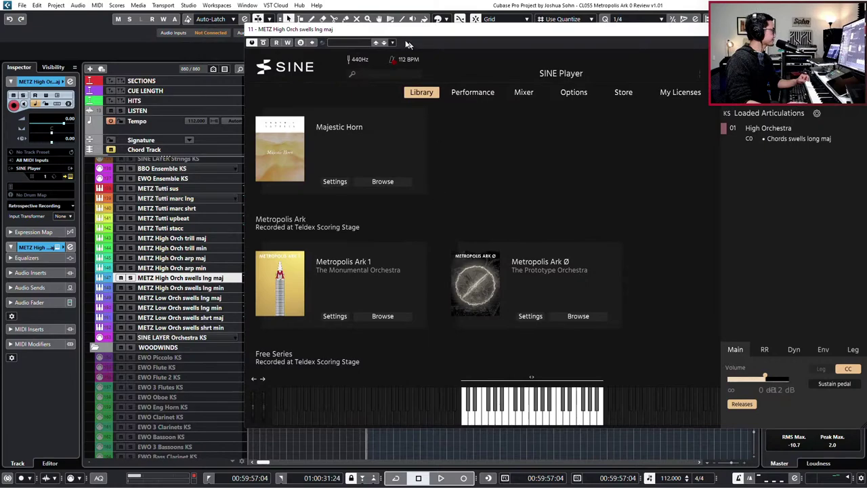
drag(393, 39, 427, 68)
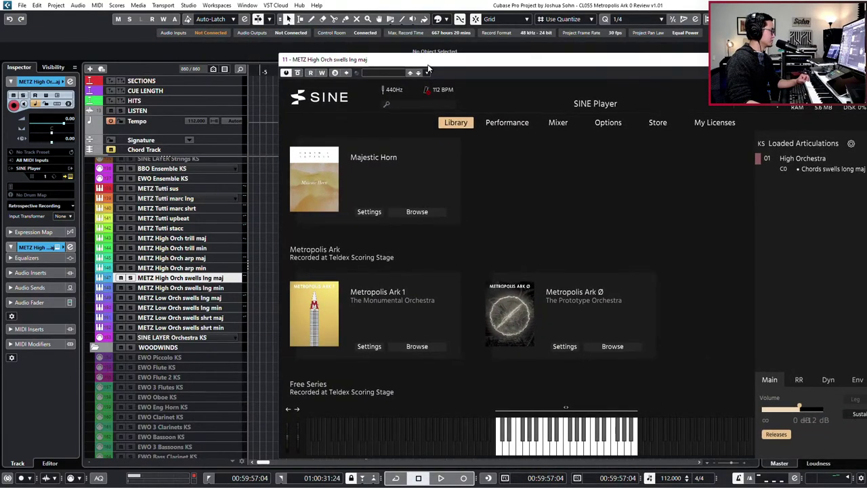
key(ctrl+w)
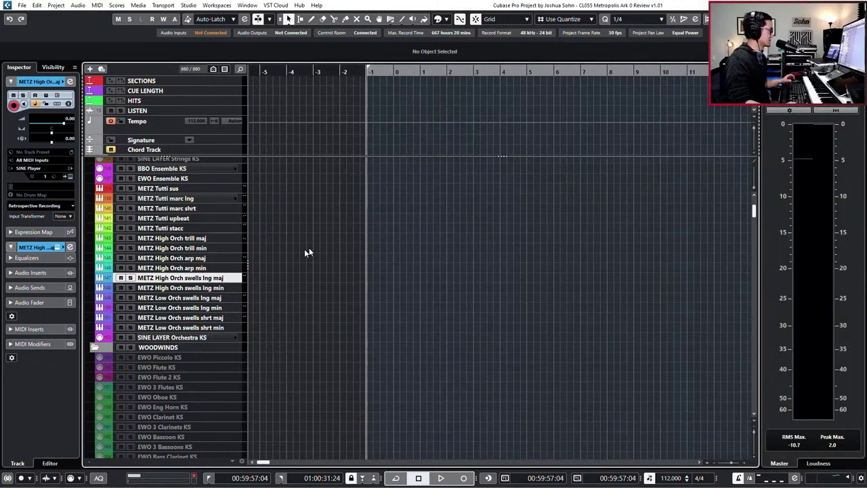
Record a MIDI performance on METZ High Orch swells lng maj from bar -1, holding C3 from bar 1 and F3 from bar 3.
key(g)
key(KP_Add)
key(KP_Add)
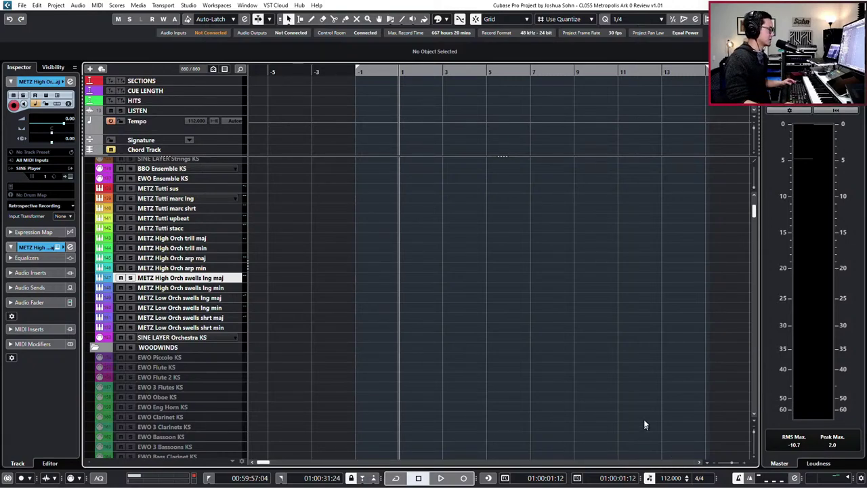
key(super)
key(super)
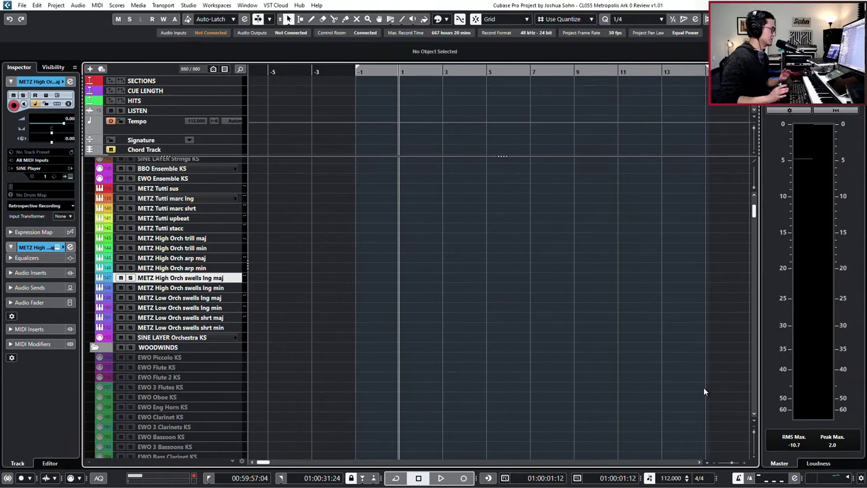
key(KP_Subtract)
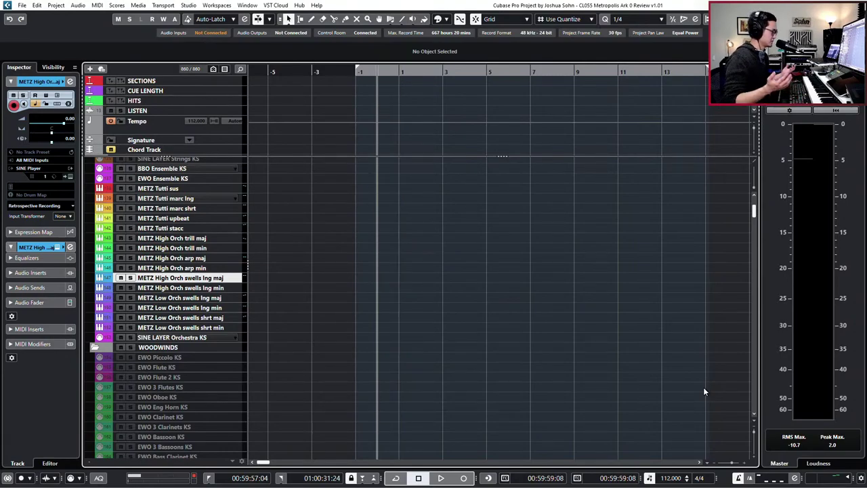
key(KP_Subtract)
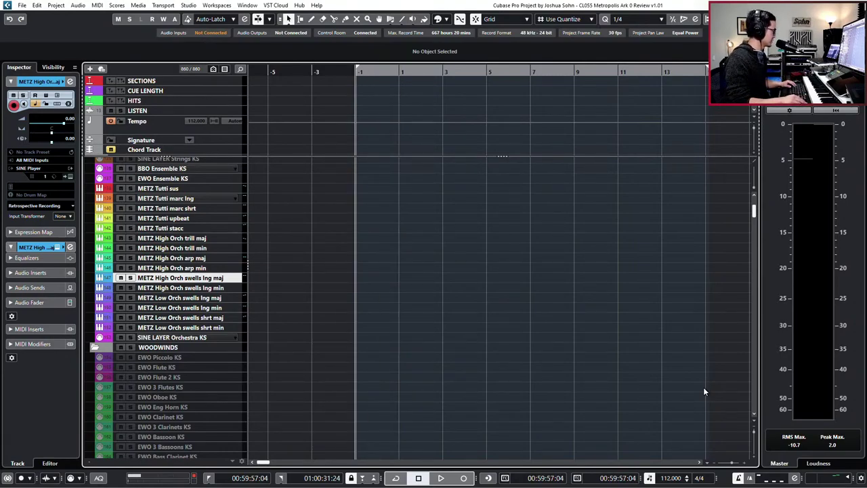
key(KP_Multiply)
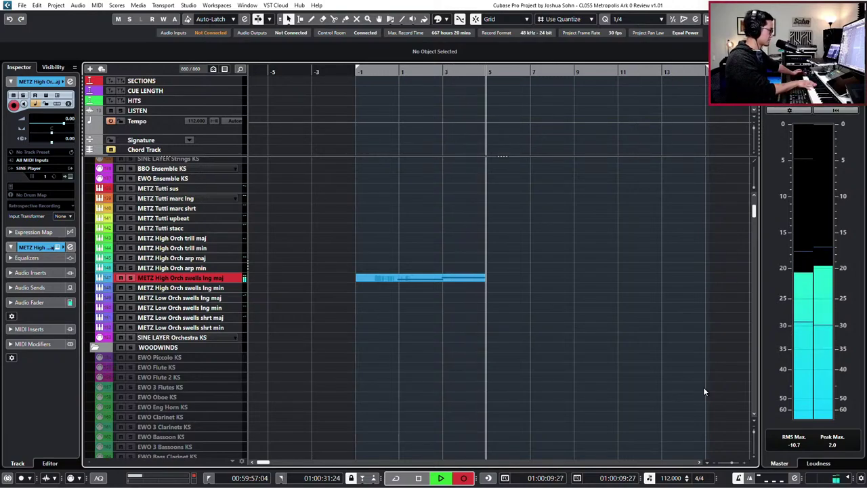
key(space)
Return the playhead to bar 1 and extend the recorded swells part to end at 8.3.1.0.
key(KP_Subtract)
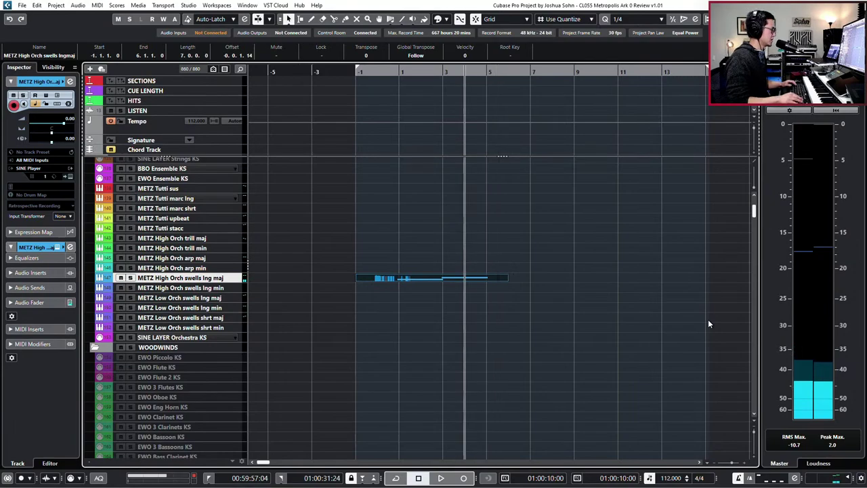
key(KP_Subtract)
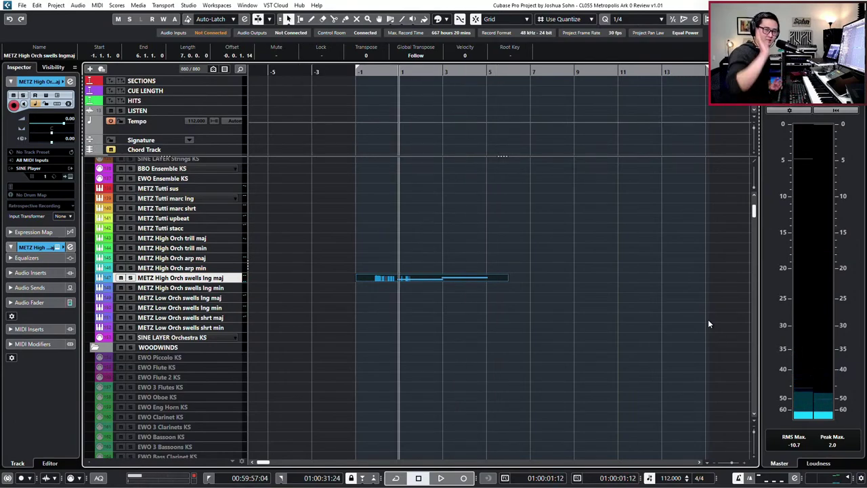
key(KP_Add)
key(KP_Add)
key(h)
key(h)
key(h)
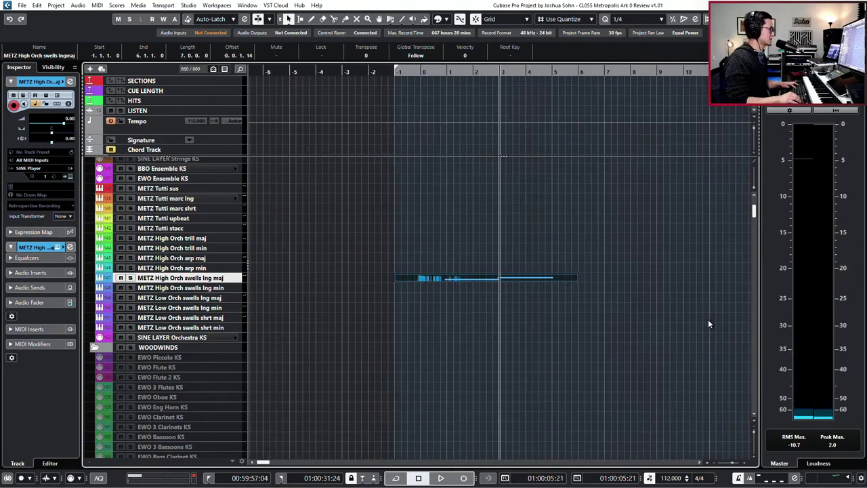
key(h)
key(KP_Subtract)
key(KP_Subtract)
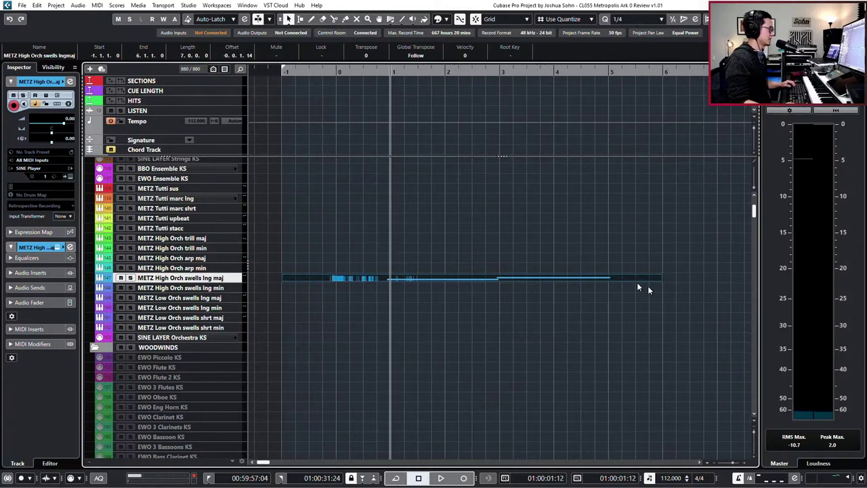
key(g)
key(g)
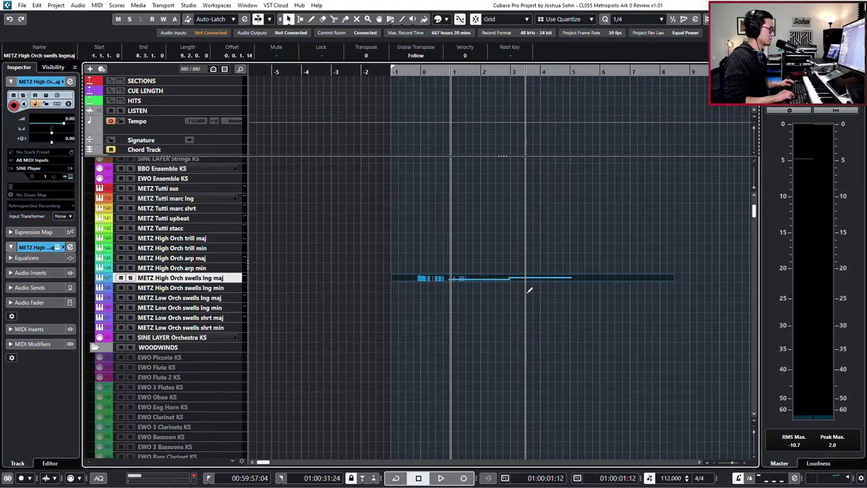
Open the recorded swells part in the Key Editor and align the C3 and F3 notes to the grid at two bars each.
key(Return)
drag(342, 188, 612, 348)
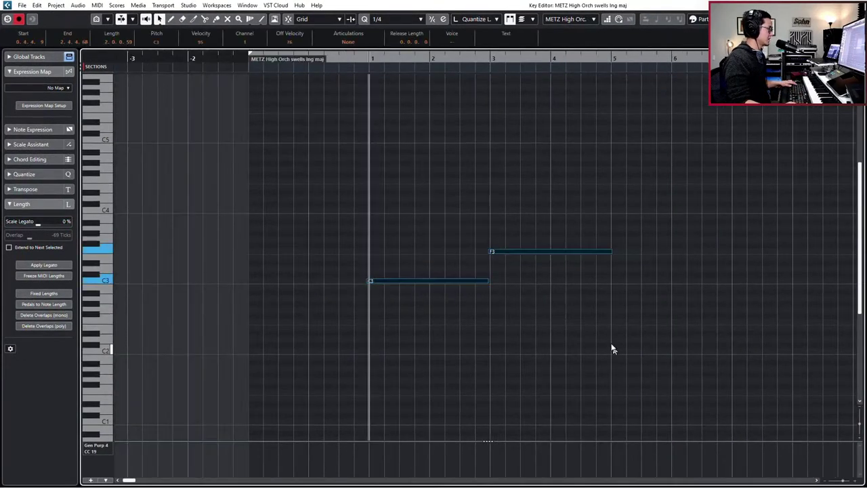
key(g)
Duplicate the F3 note to bar 5 and transpose the copy up to G3.
click(545, 273)
key(Right)
key(ctrl+d)
key(Up)
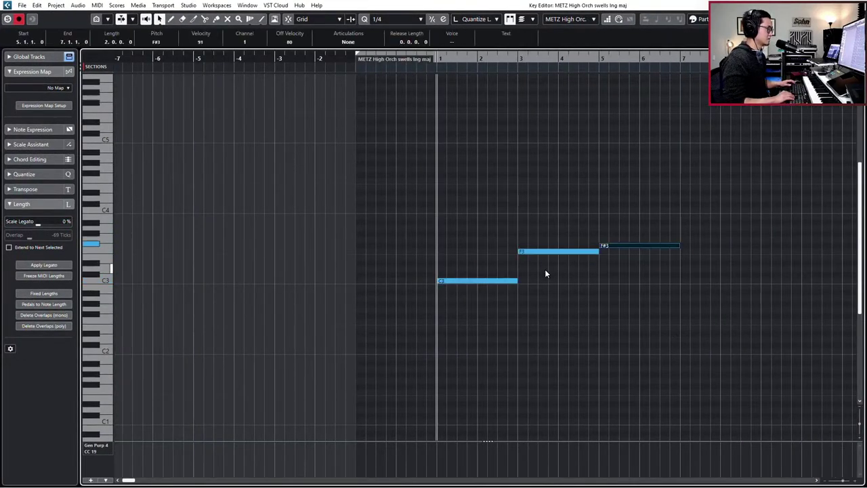
key(Up)
Lengthen the G3 note to four bars so that it ends at 9.1.1.0.
key(alt+shift+Right)
key(alt+shift+Right)
key(alt+shift+Right)
key(alt+shift+Right)
key(alt+shift+Right)
key(alt+shift+Right)
key(alt+shift+Right)
key(alt+shift+Right)
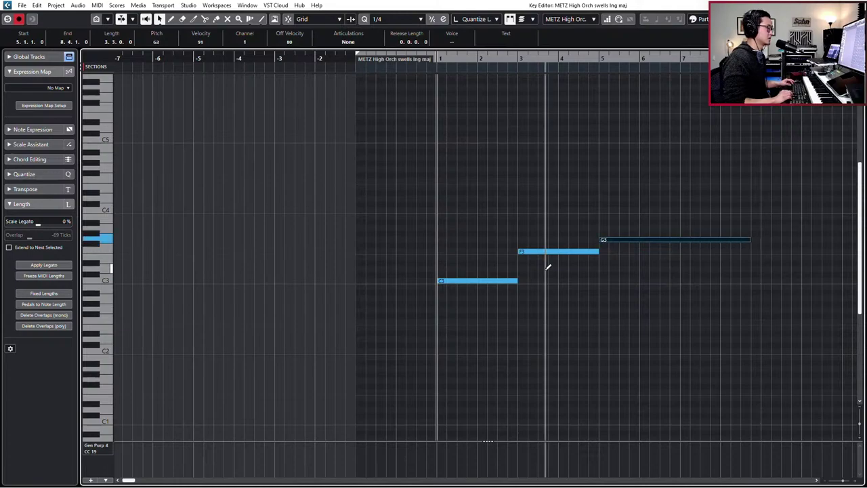
key(l)
key(b)
key(b)
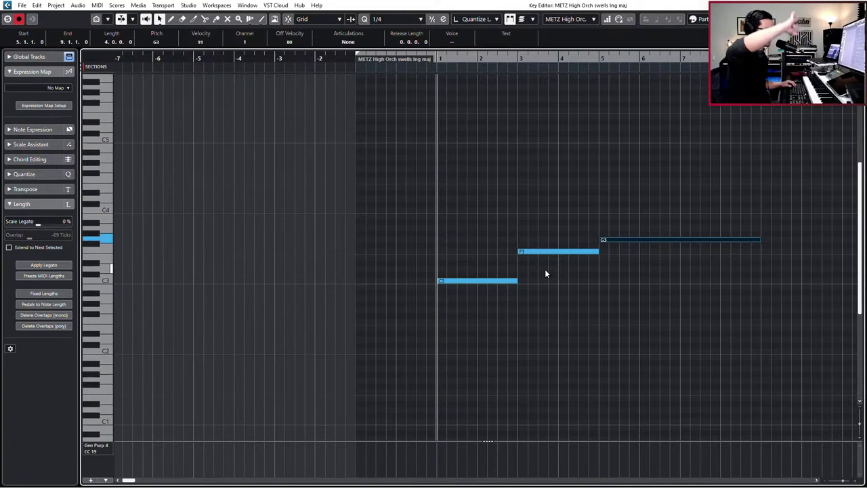
Play back the C3, F3 and G3 swells through to the end of the G3 note at bar 9.
key(g)
key(g)
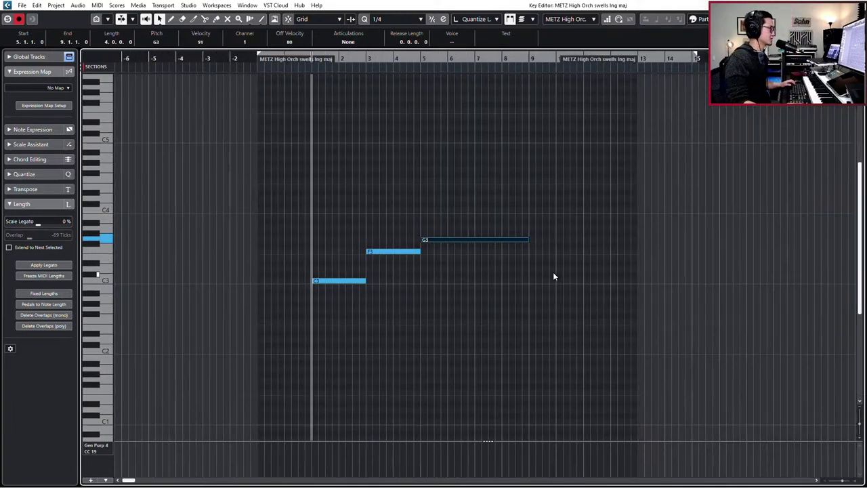
key(KP_Add)
key(KP_Add)
key(KP_Add)
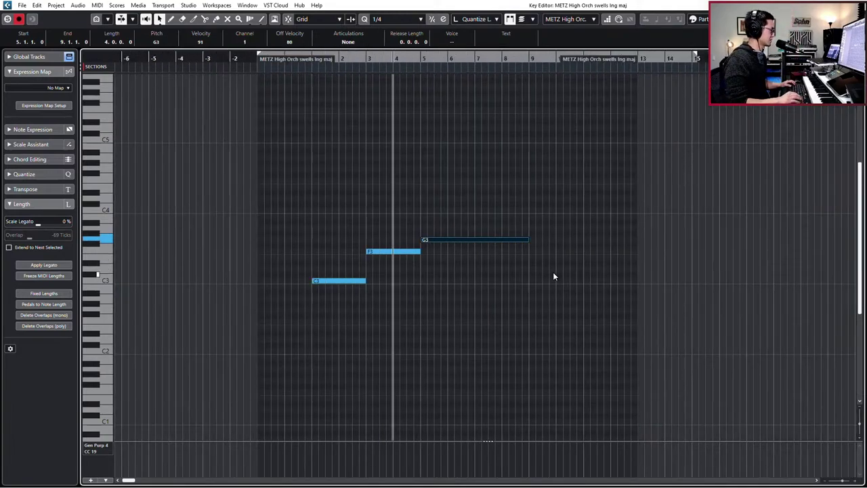
key(ctrl+Right)
key(space)
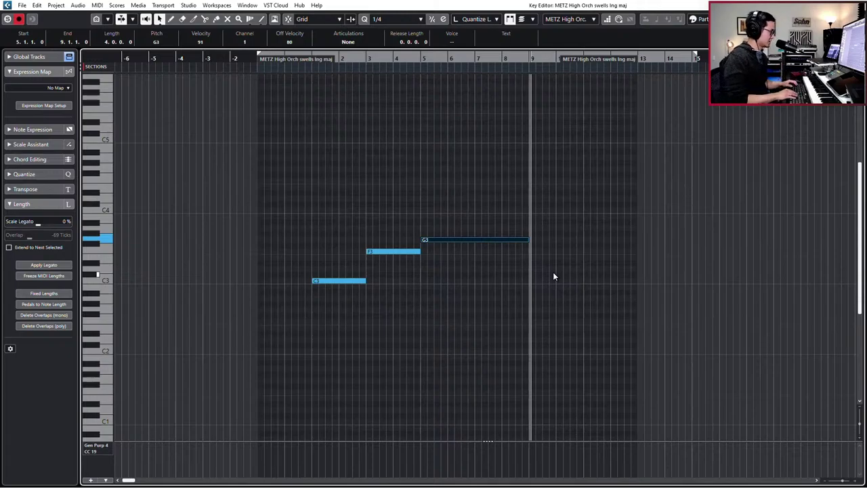
Switch the project from the tempo track to the fixed 70 BPM tempo and play the swell notes again in the Key Editor.
key(Return)
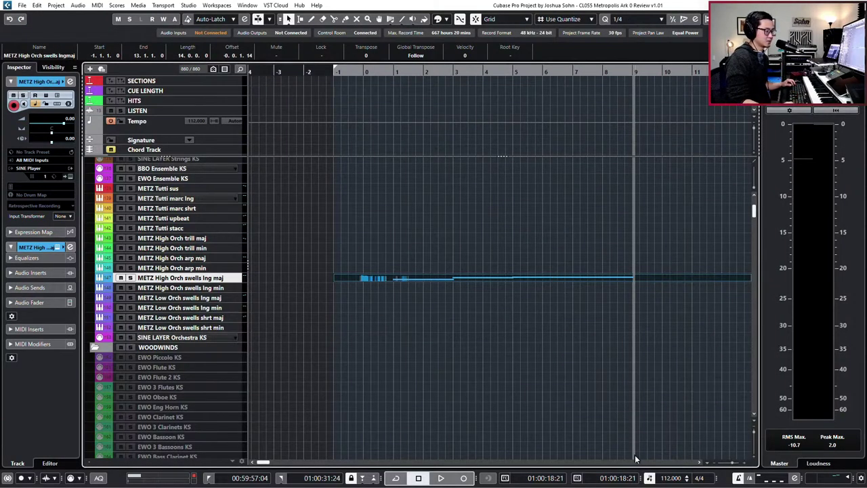
click(650, 479)
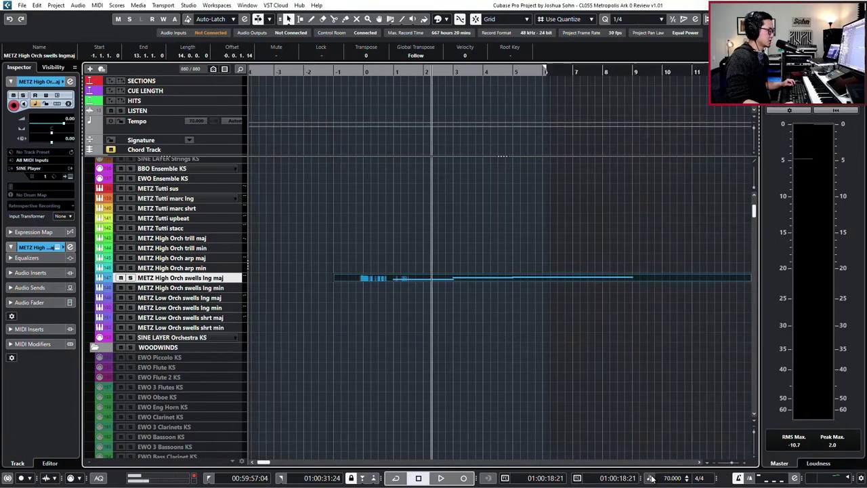
double_click(481, 278)
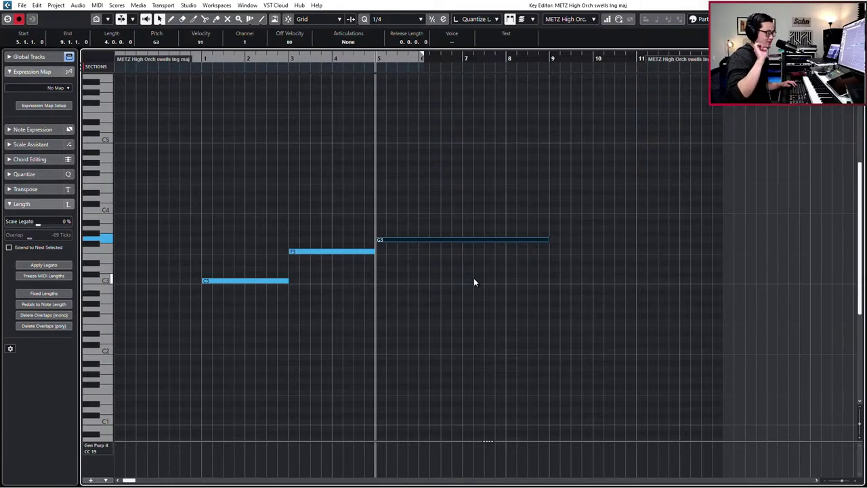
key(space)
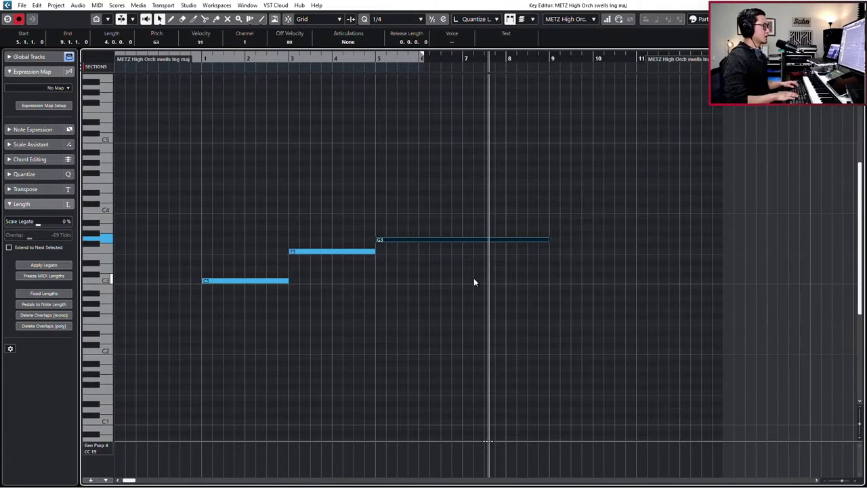
key(Return)
Reopen the track's SINE Player and examine the Tutti, High and Low Orchestra articulations of Metropolis Ark Ø.
key(e)
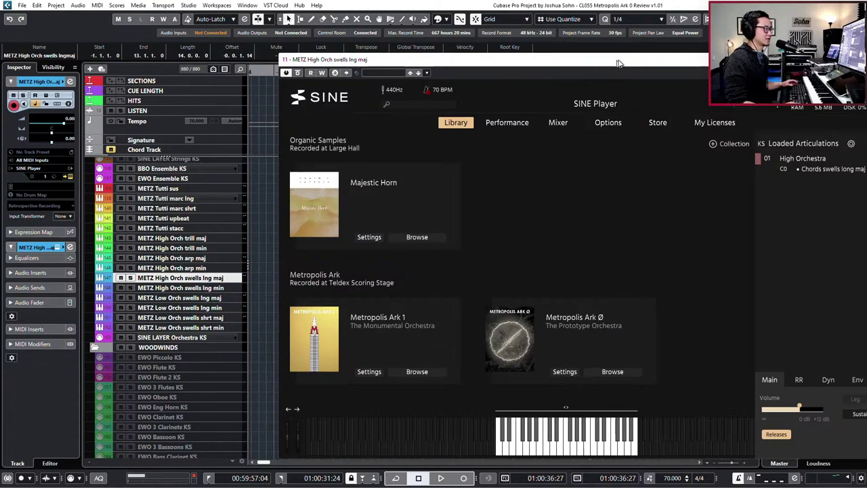
drag(621, 63, 550, 57)
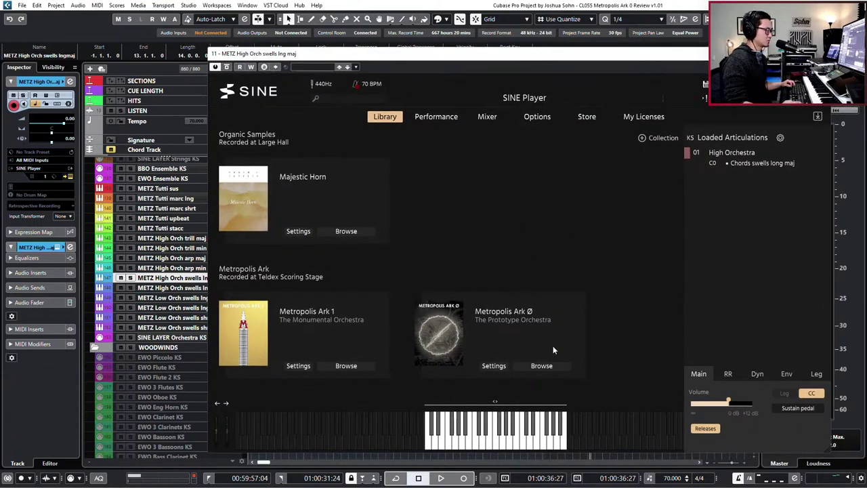
click(545, 366)
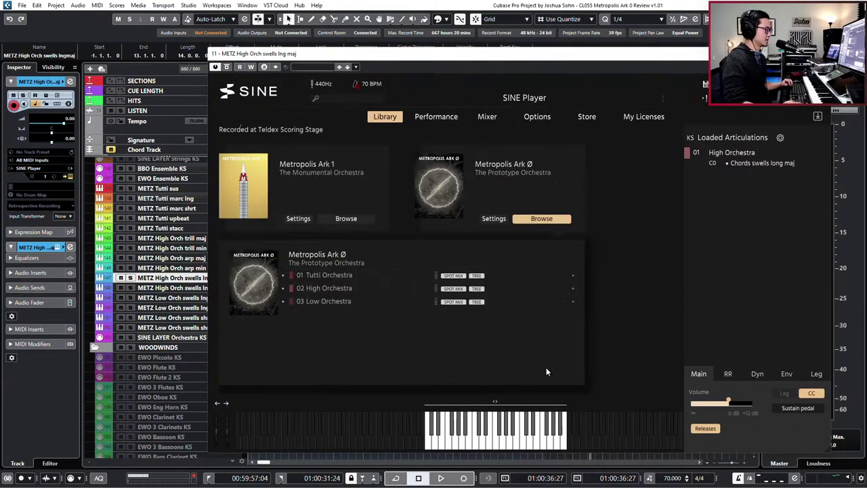
click(324, 275)
click(312, 317)
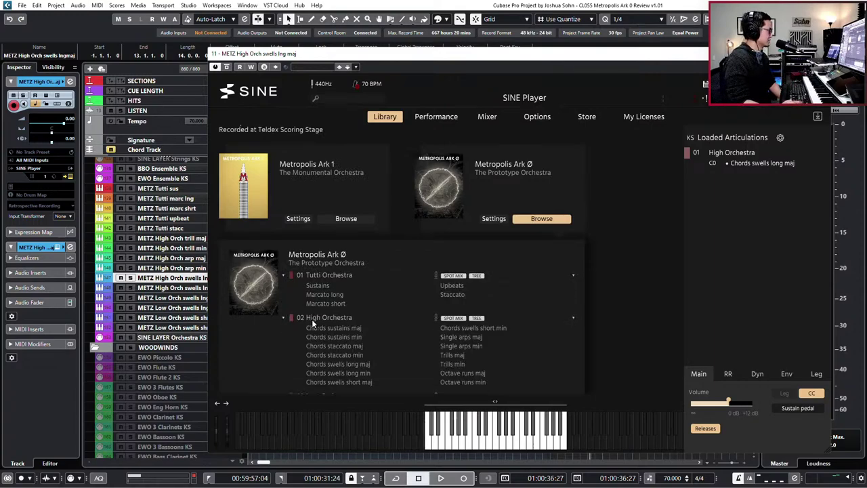
scroll(311, 319, down, 2)
click(333, 324)
scroll(437, 273, down, 2)
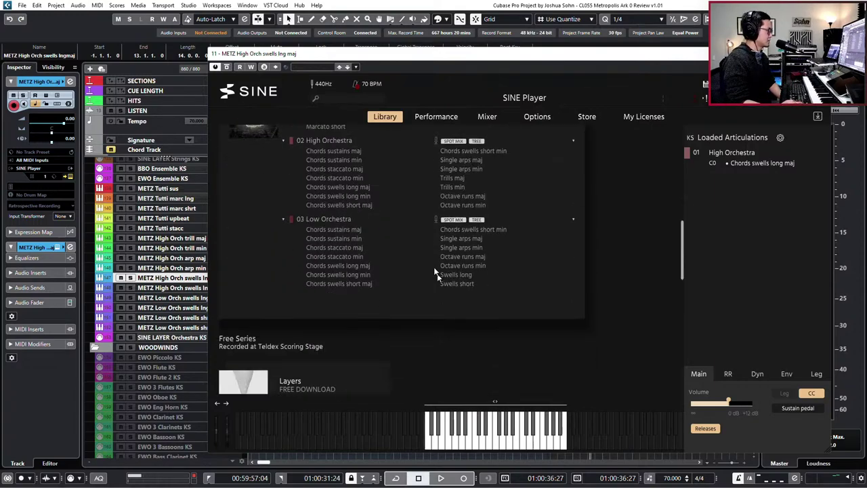
scroll(427, 264, up, 5)
scroll(501, 243, down, 2)
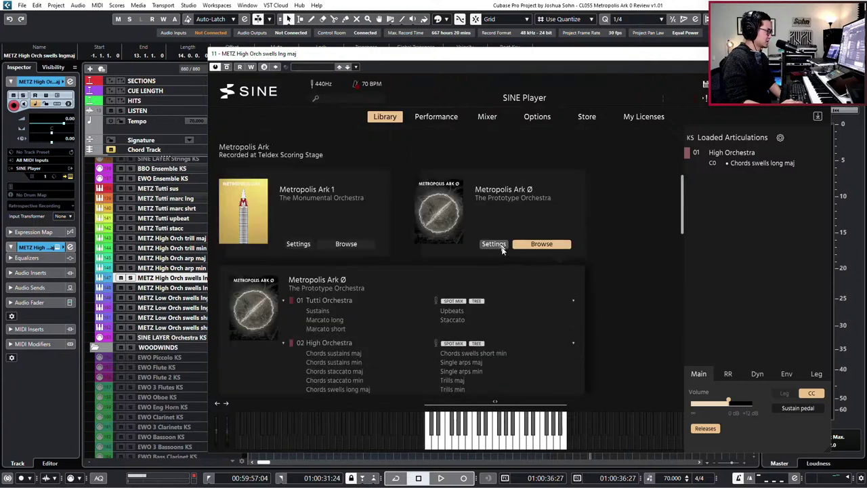
Close the SINE Player, switch the project back to the tempo track and set its tempo to 120 BPM.
scroll(502, 249, down, 1)
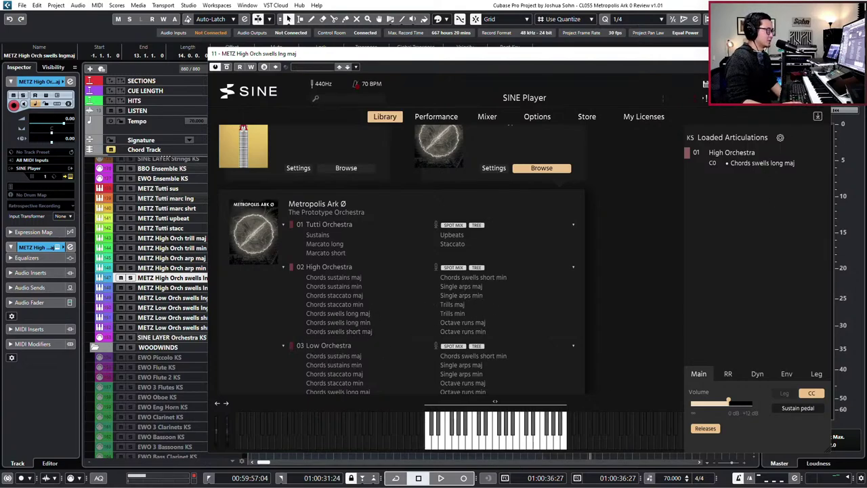
click(823, 53)
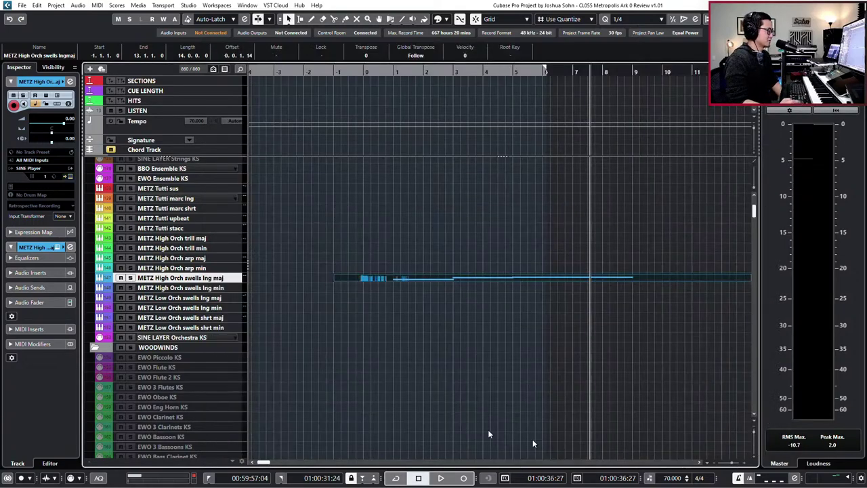
click(651, 479)
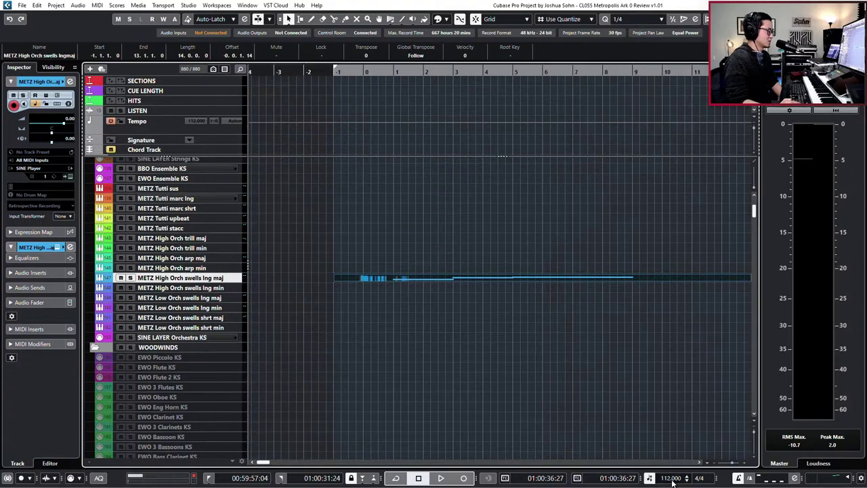
click(670, 481)
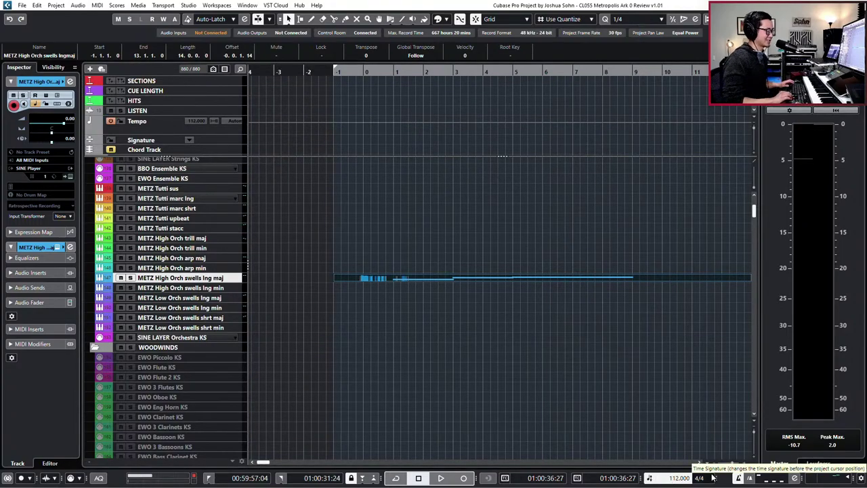
text(1)
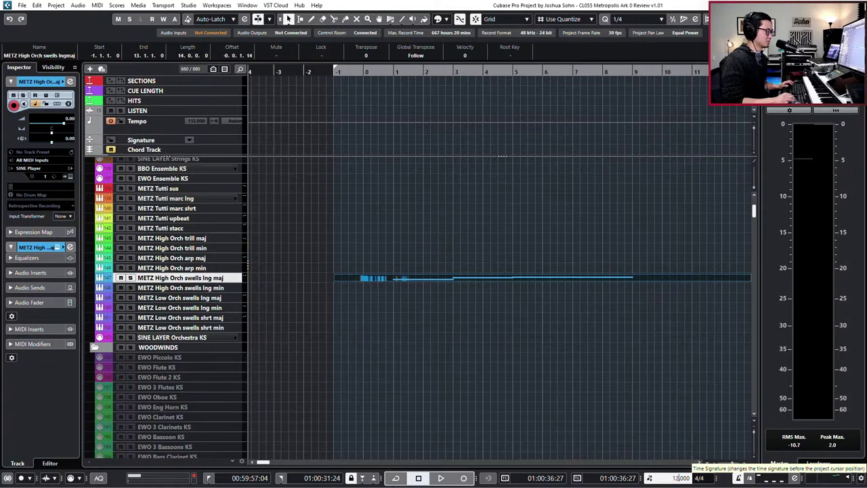
key(Return)
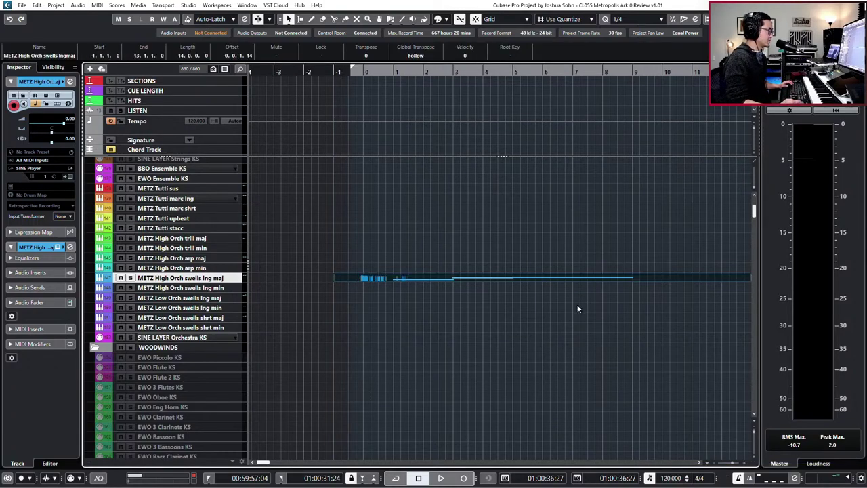
Set the locators around the METZ High Orch swells lng maj part and move the cursor to the start of bar 1.
key(p)
key(KP_Add)
key(KP_Add)
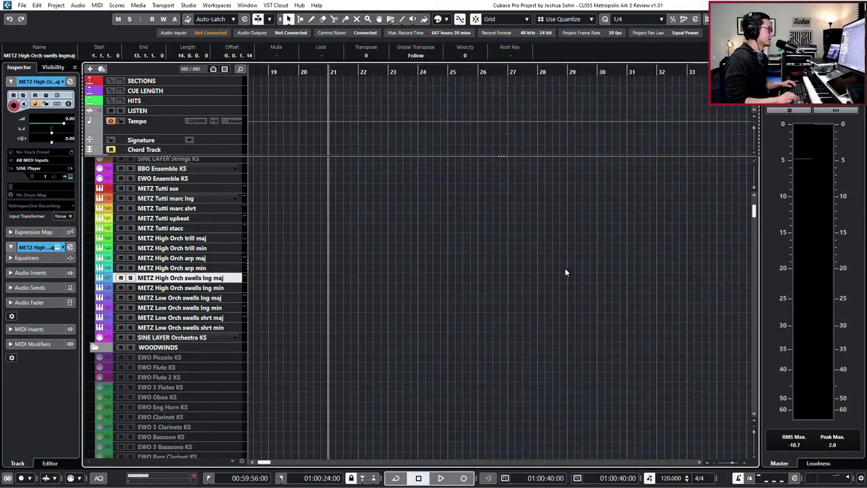
key(KP_1)
key(g)
key(g)
key(space)
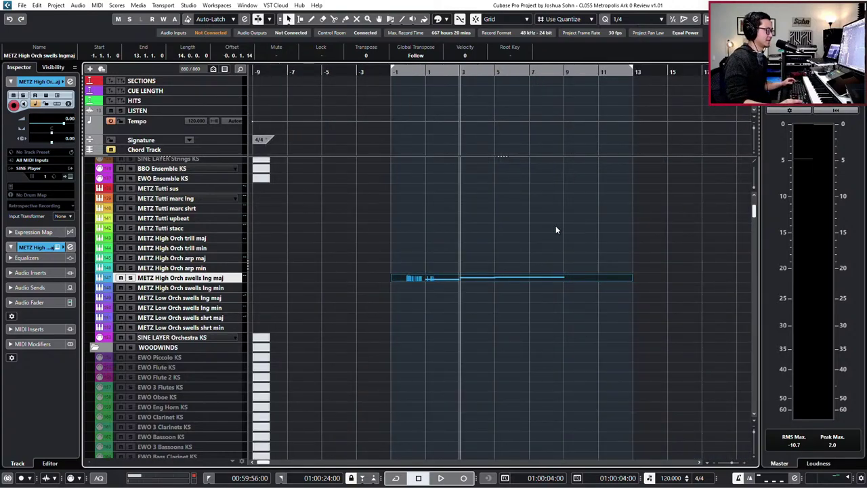
scroll(544, 299, up, 3)
ctrl+scroll(522, 305, up, 1)
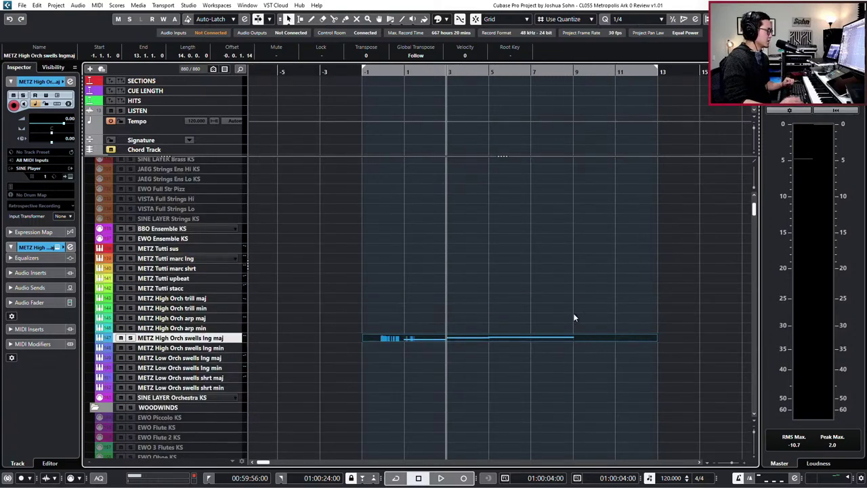
key(Home)
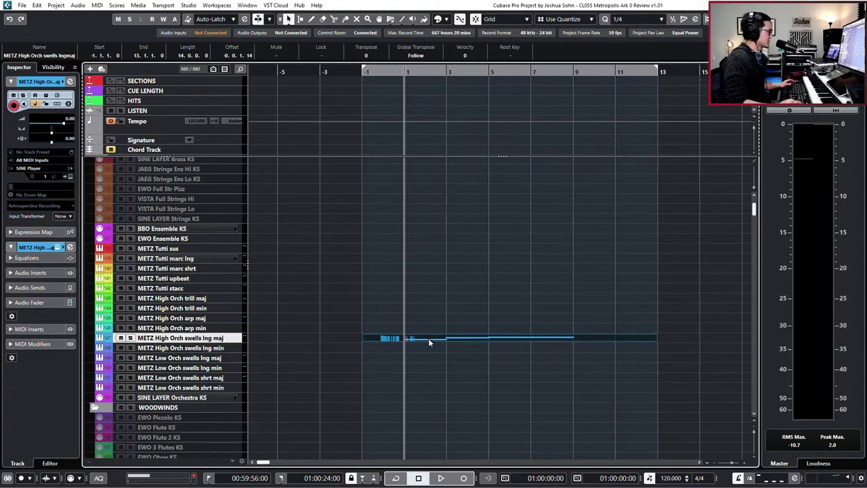
Copy the swells lng maj part onto the METZ High Orch swells lng min track and open both parts together in the Key Editor.
drag(428, 338, 435, 349)
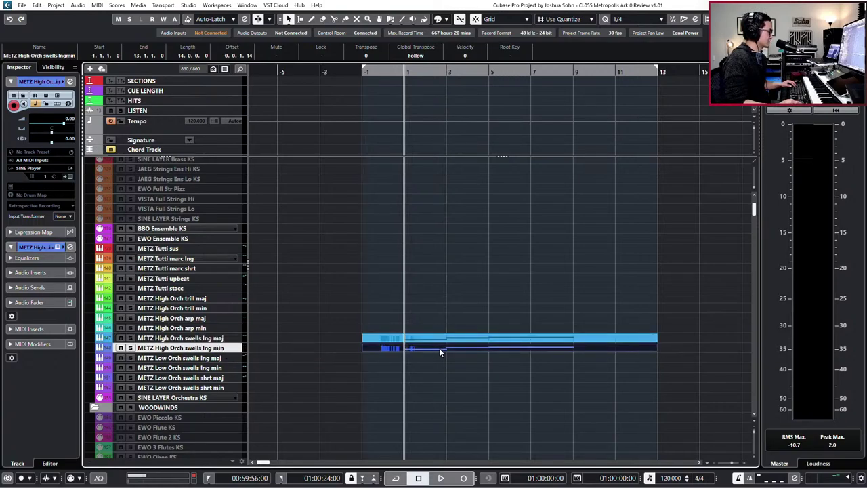
drag(449, 309, 440, 355)
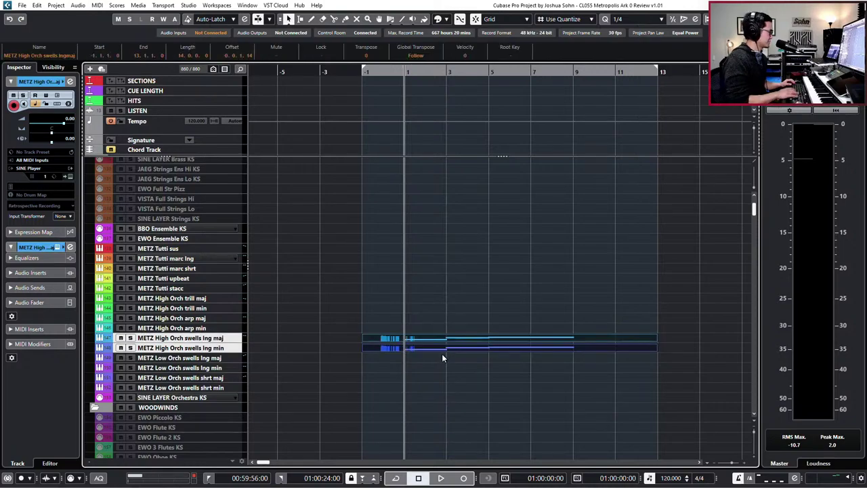
key(Return)
Delete the F3 note at bar 3 from the swells lng maj part and close the Key Editor.
scroll(362, 276, down, 1)
scroll(358, 279, right, 2)
scroll(358, 279, left, 3)
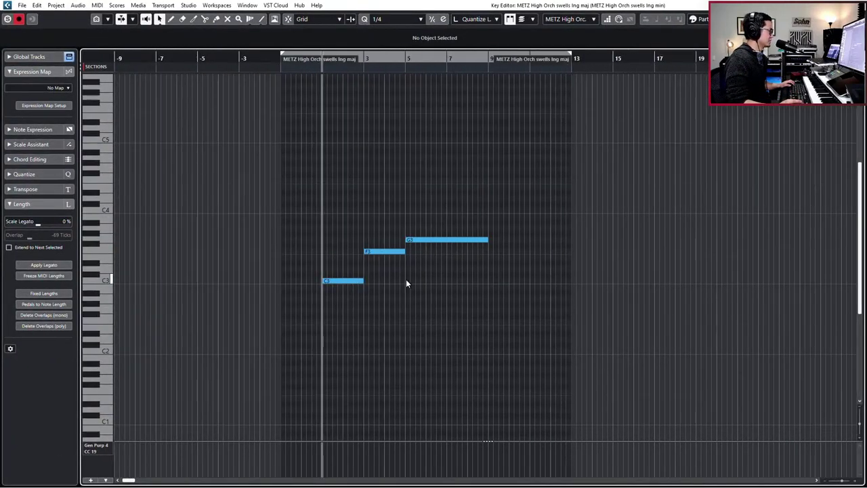
scroll(406, 280, up, 2)
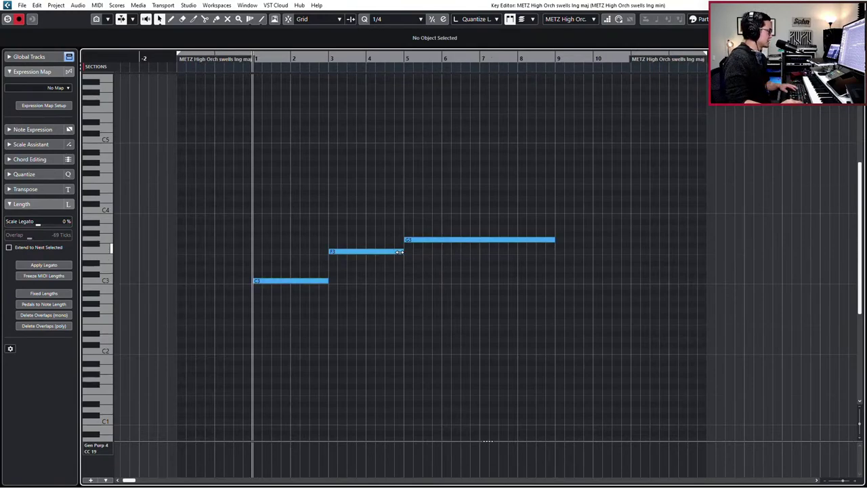
click(376, 252)
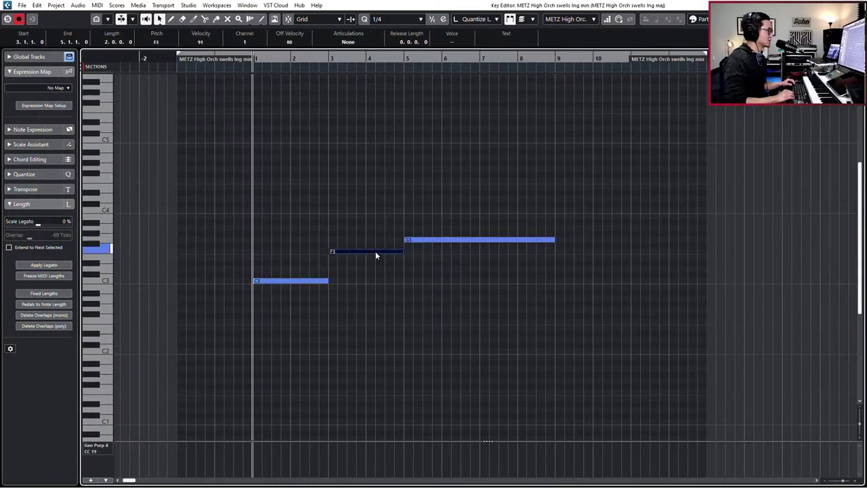
key(Return)
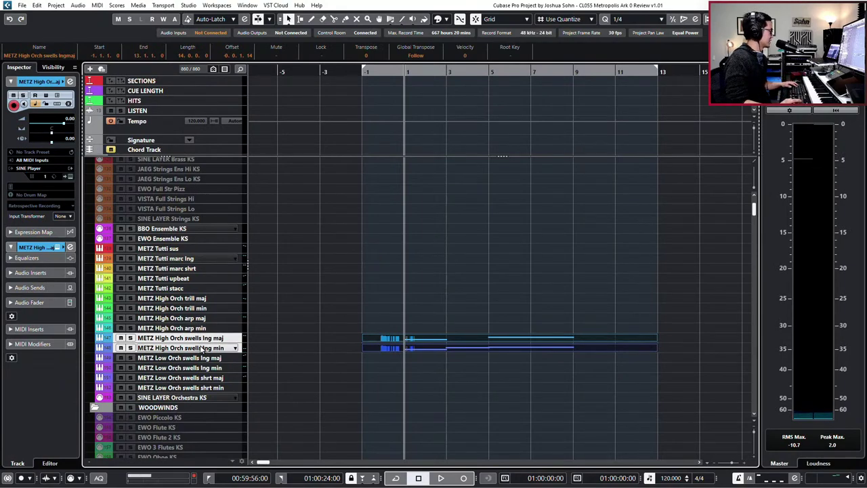
Replace the swells lng min track's Trills min articulation with the High Orchestra's Chords swells long min in SINE Player.
click(237, 344)
click(236, 343)
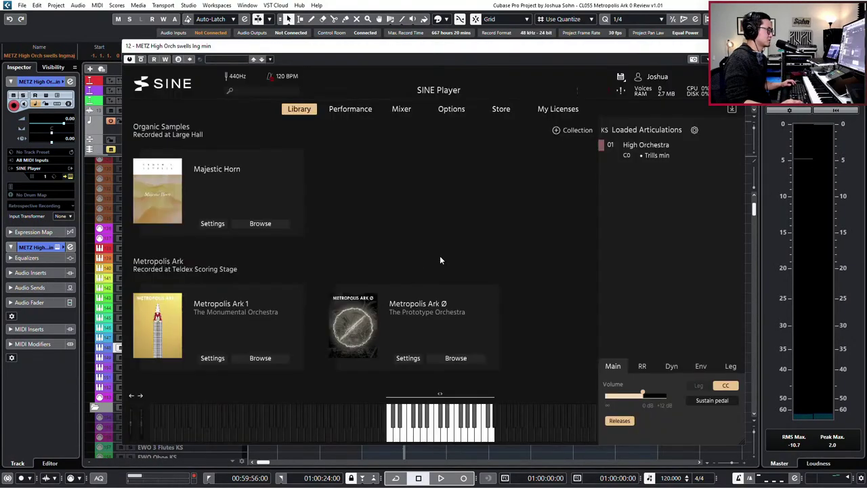
click(453, 359)
click(217, 283)
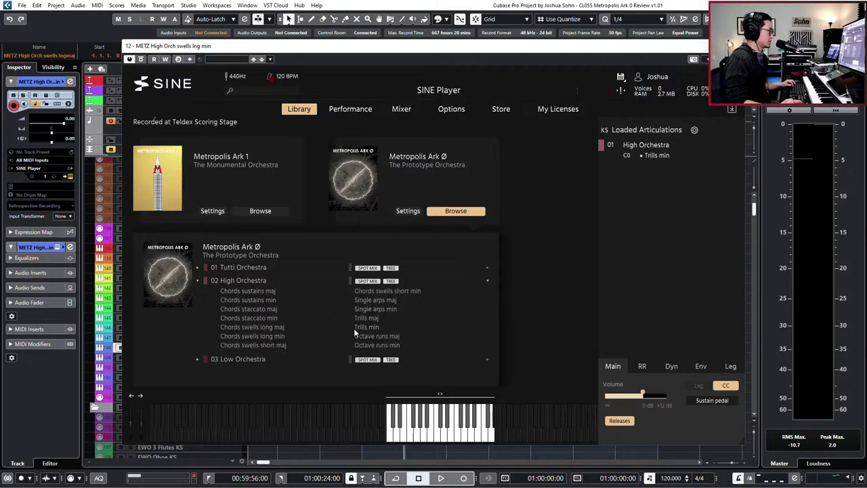
click(270, 337)
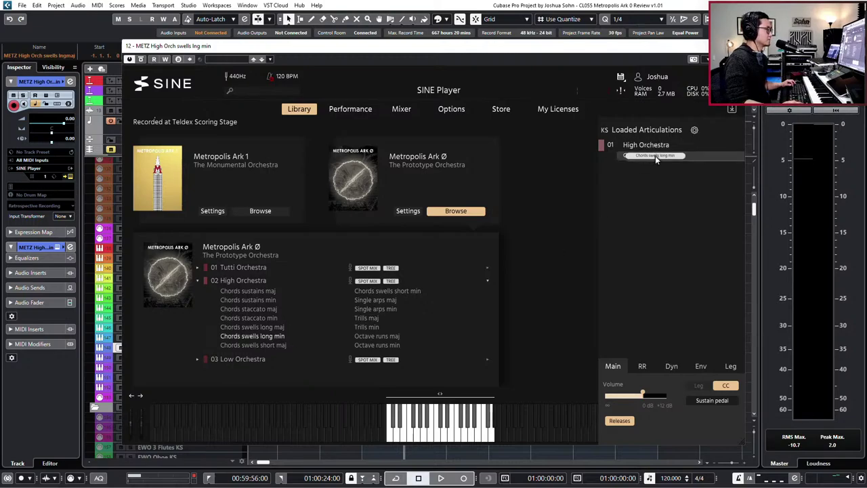
click(736, 45)
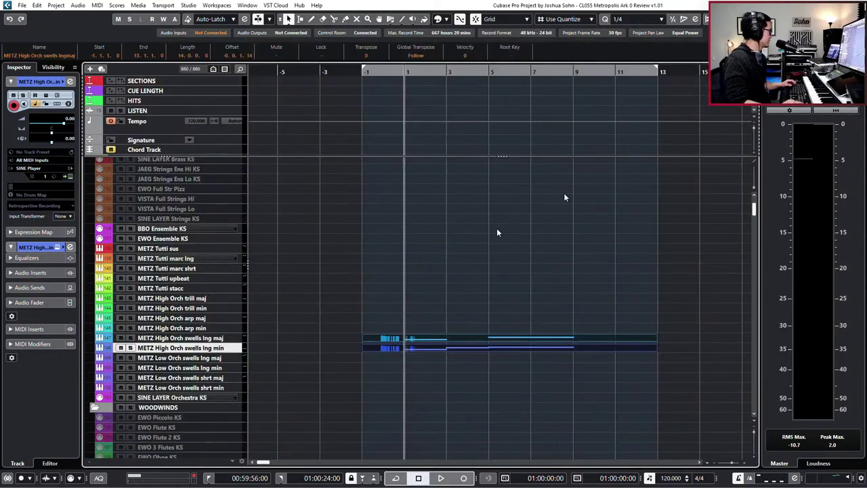
Reopen both swell parts in the Key Editor, make the swells lng min part active and delete its C3 note.
double_click(445, 348)
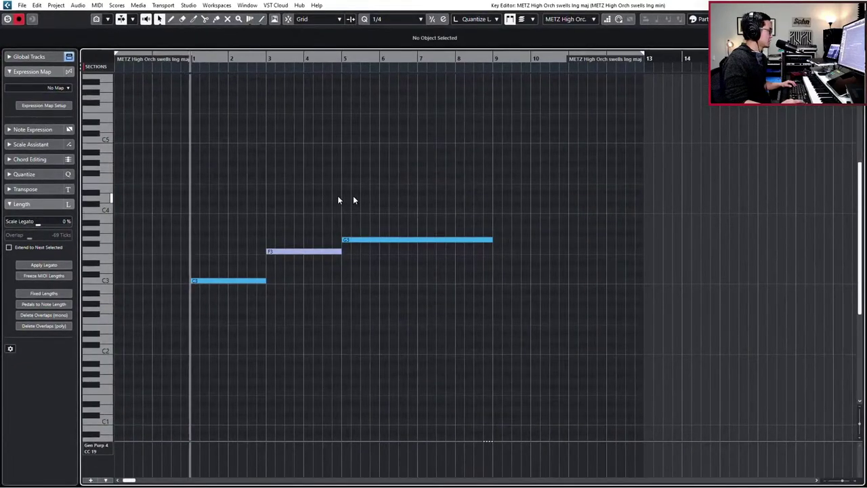
click(298, 251)
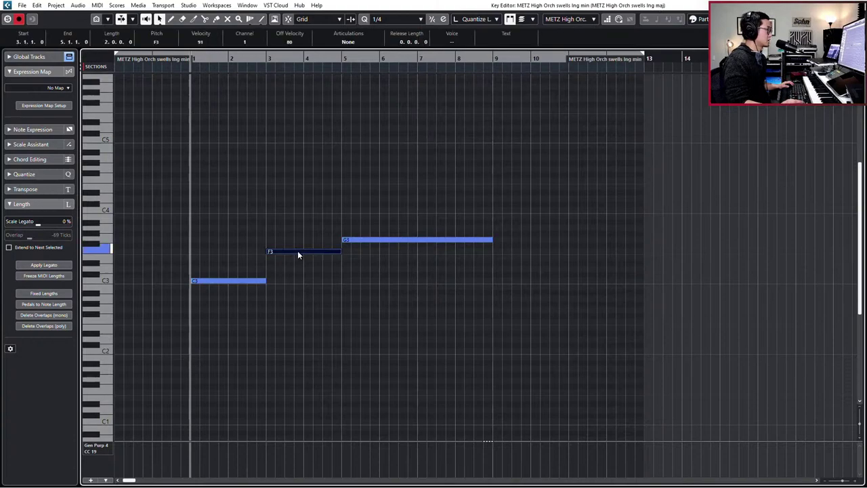
click(571, 20)
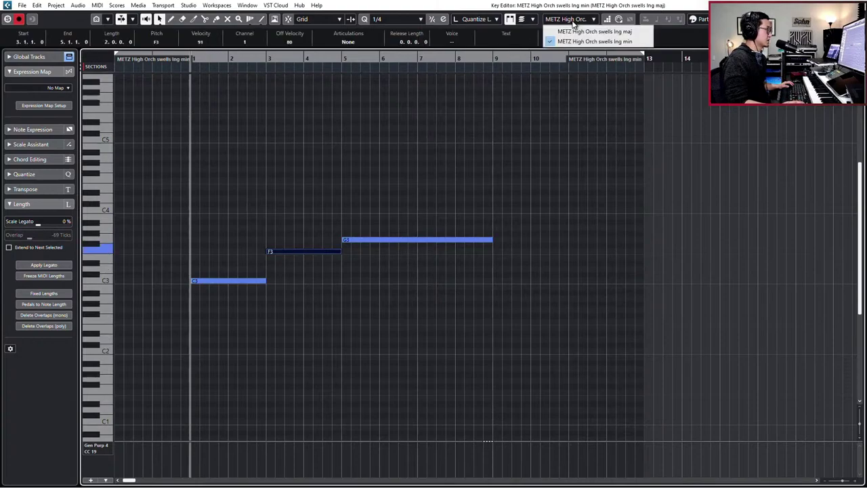
click(537, 134)
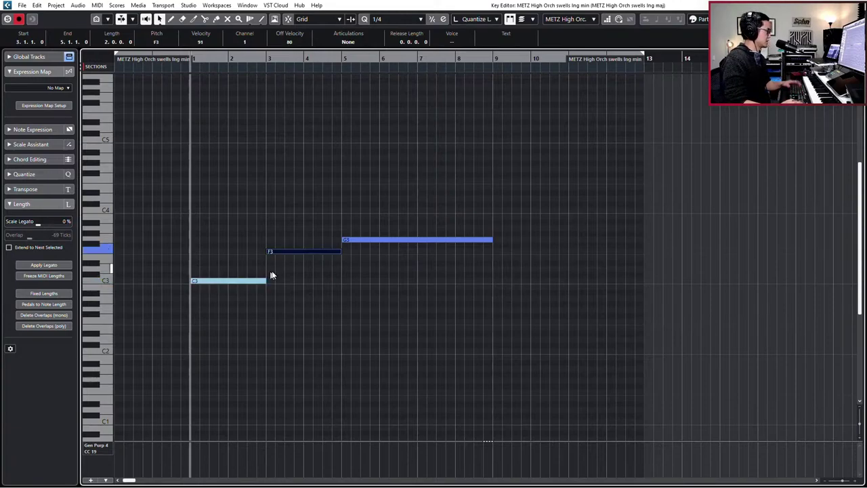
Transpose the swells lng min part's G3 note down to A2 and delete the G3 note from the swells lng maj part.
click(371, 242)
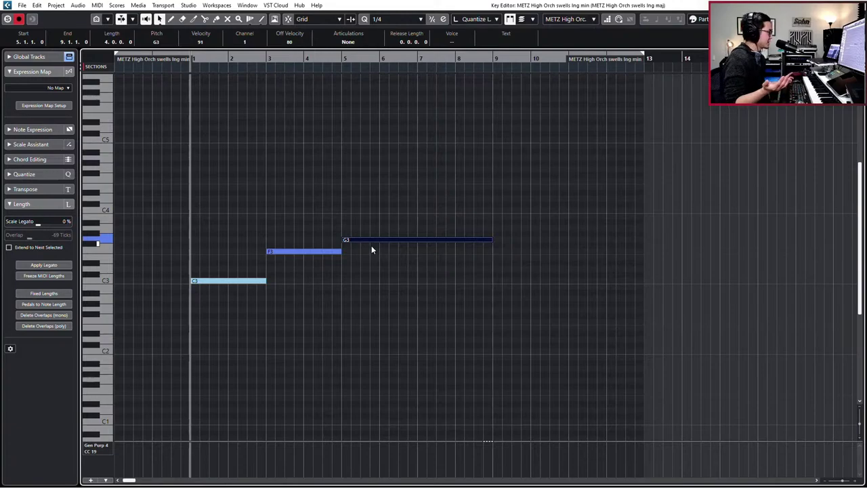
key(alt+v)
key(Down)
key(Down)
key(Down)
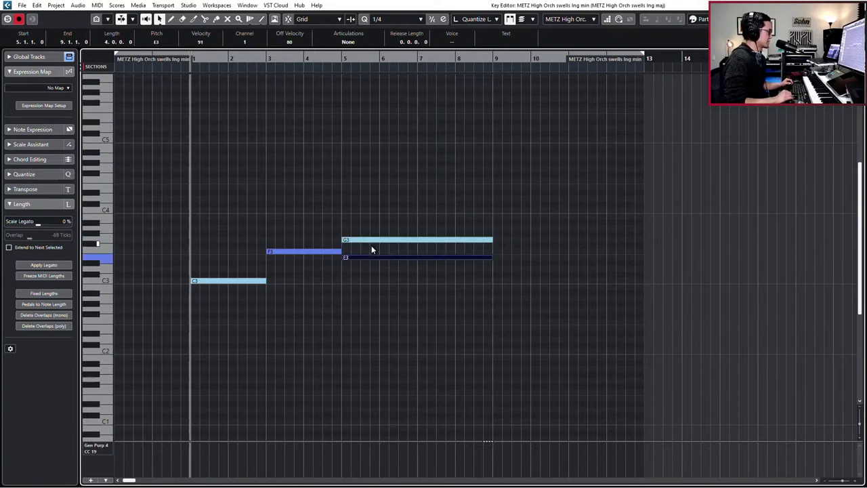
key(Down)
key(Down)
key(Down)
key(Down)
key(Down)
key(Down)
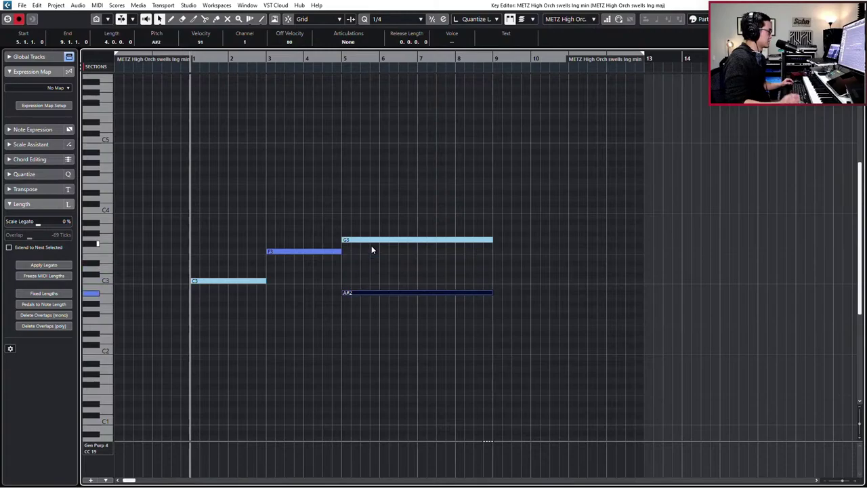
key(Down)
double_click(388, 240)
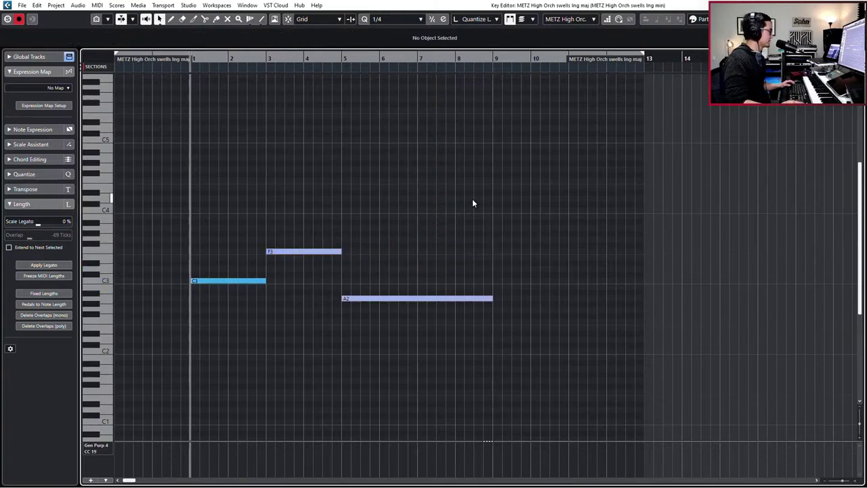
Show the controller lanes and delete the stray Modulation and Main Volume points around bar 1 in the swells lng maj part.
scroll(474, 203, down, 2)
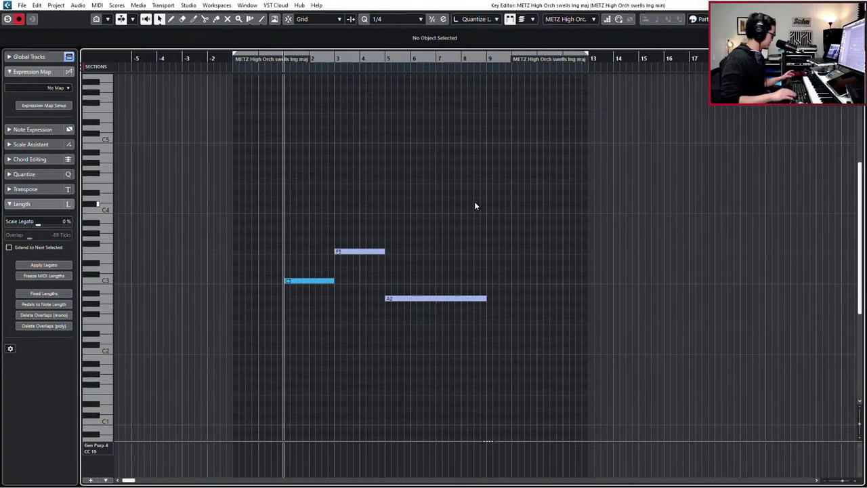
key(alt+l)
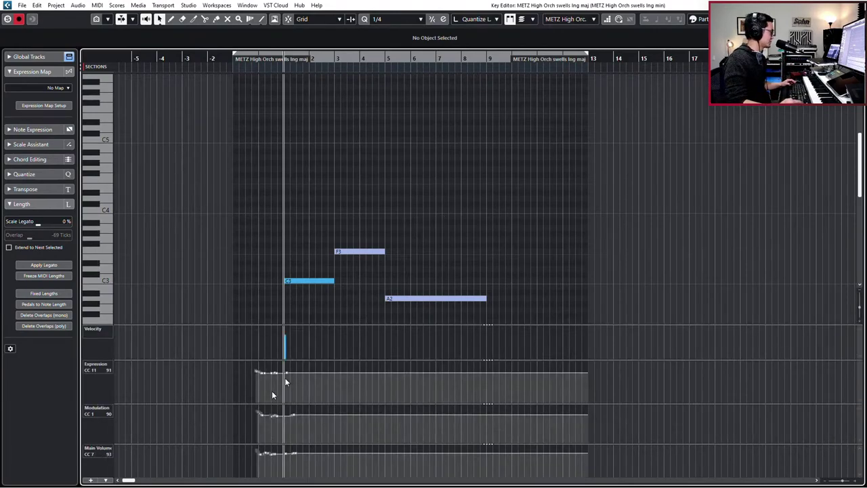
mouse_move(243, 472)
mouse_down()
mouse_move(313, 445)
mouse_move(290, 463)
mouse_move(308, 409)
mouse_up()
key(Delete)
key(Delete)
key(Delete)
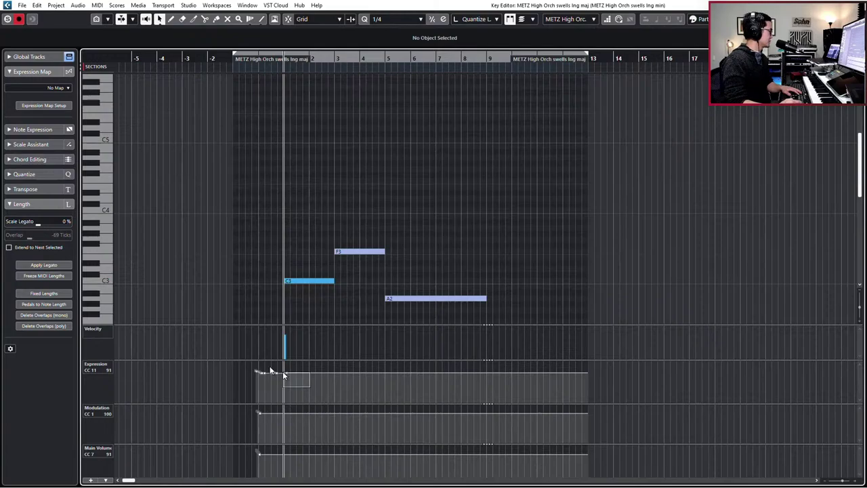
drag(284, 374, 267, 370)
key(Delete)
key(ctrl+z)
key(ctrl+z)
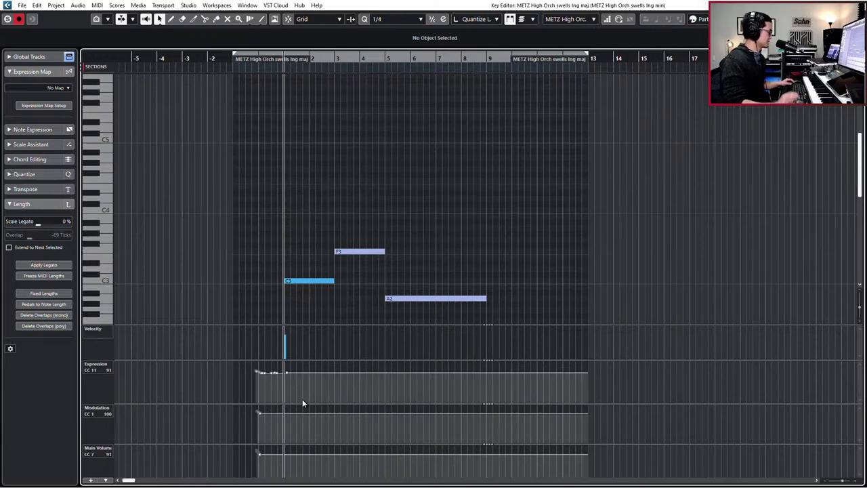
Delete the stray Expression, Modulation and Main Volume points around bar 1 in the swells lng min part.
drag(268, 368, 268, 369)
key(Delete)
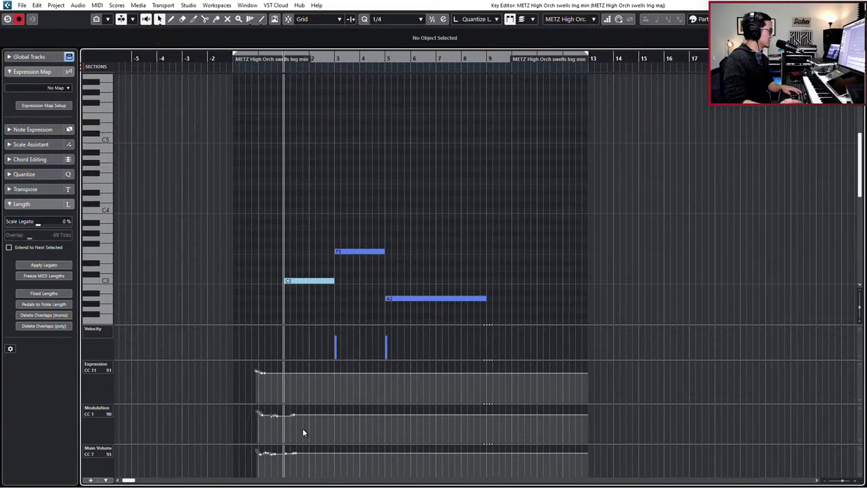
drag(303, 428, 264, 406)
key(Delete)
drag(312, 463, 264, 451)
key(Delete)
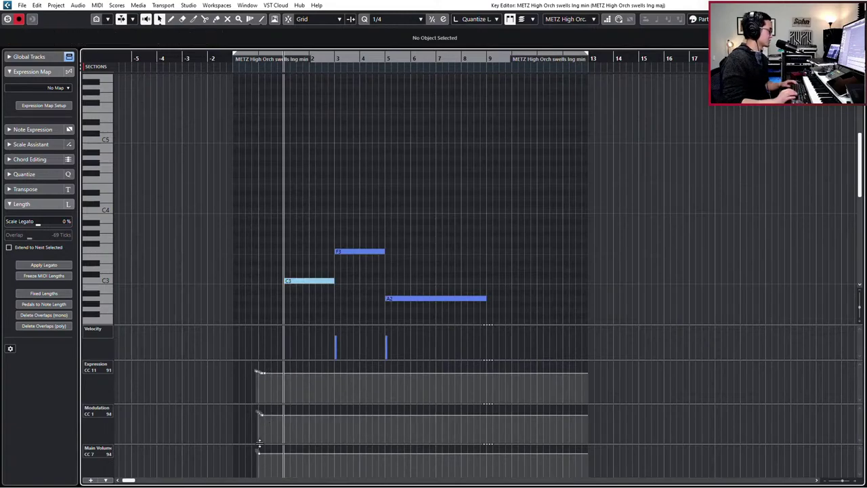
Audition the combined major and minor long swells in the Key Editor, select the F3 note and return to the project.
click(259, 444)
key(space)
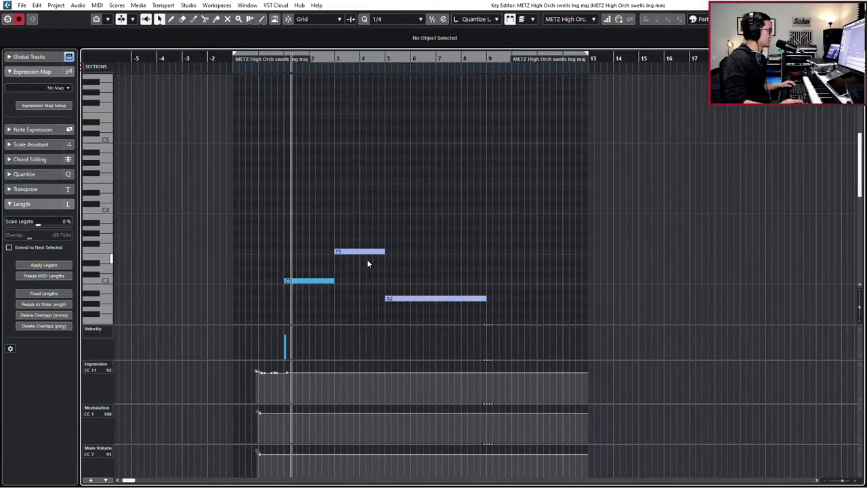
scroll(368, 262, down, 1)
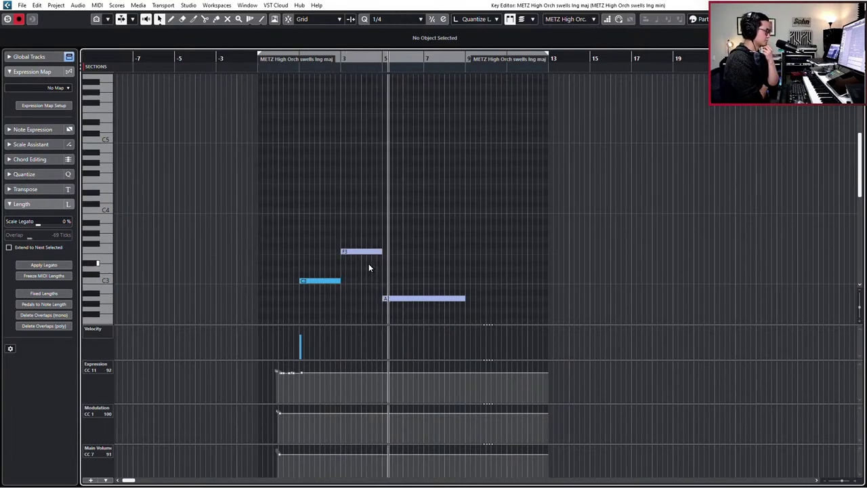
click(354, 253)
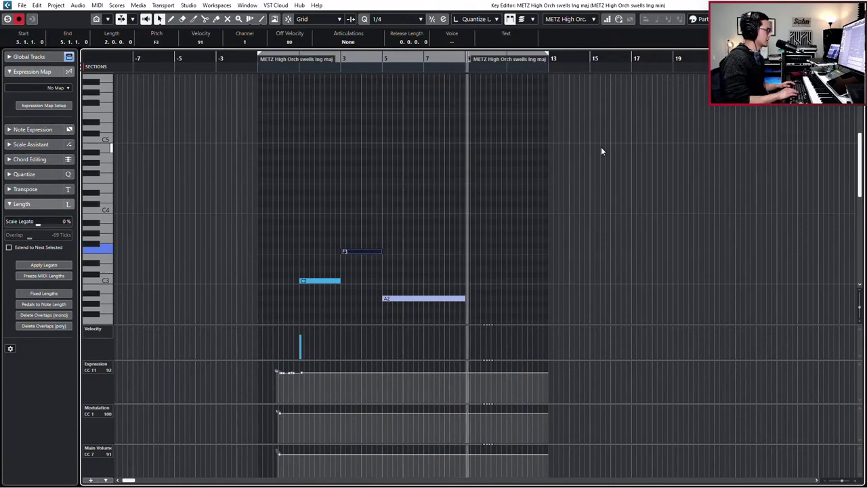
key(Escape)
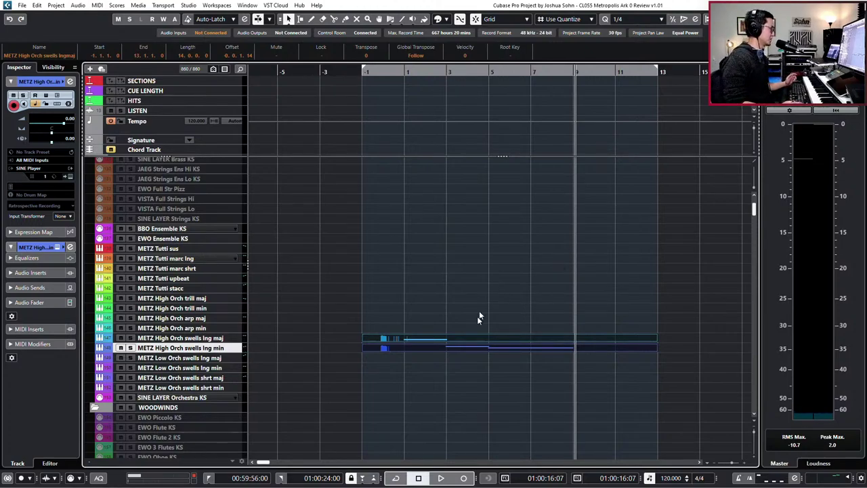
Move both High Orch long swell parts down to the METZ Low Orch swells lng maj and min tracks.
drag(482, 314, 433, 374)
key(l)
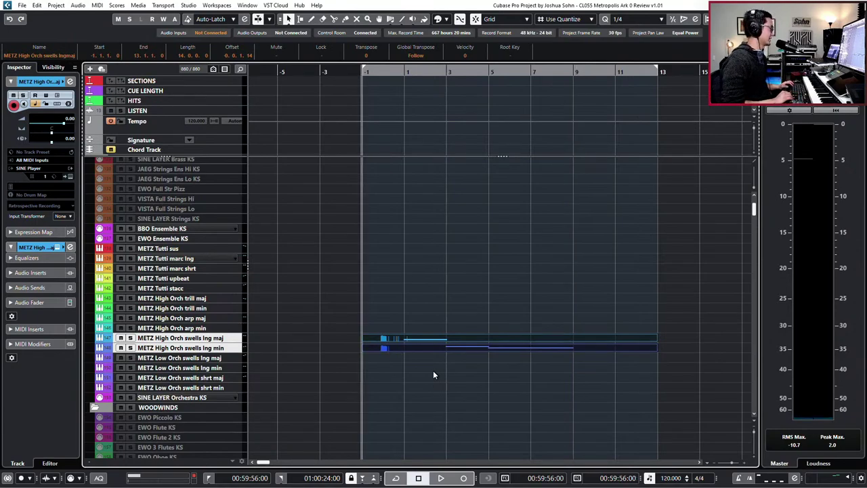
key(ctrl+Down)
key(ctrl+Down)
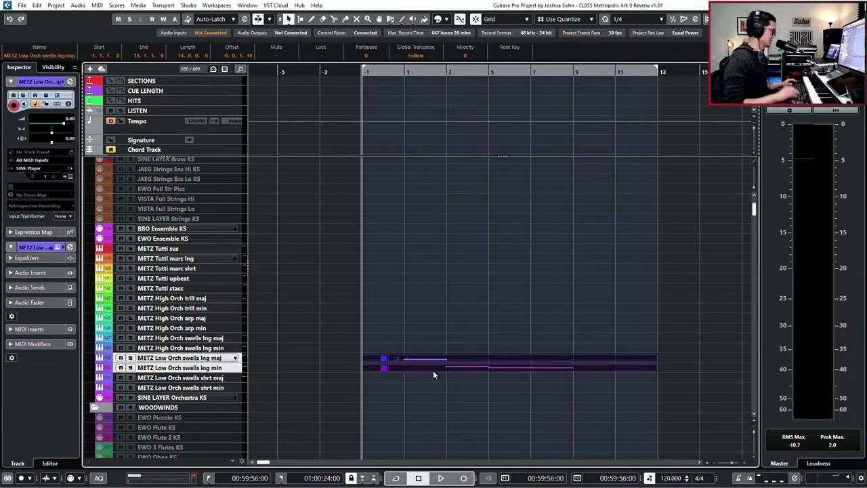
Play the Low Orch swells while viewing the SINE Player instances of the lng maj and lng min tracks.
key(e)
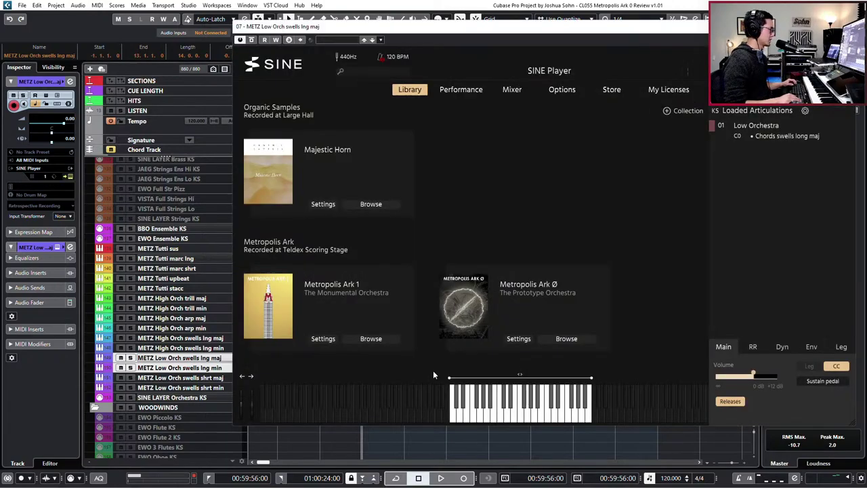
key(space)
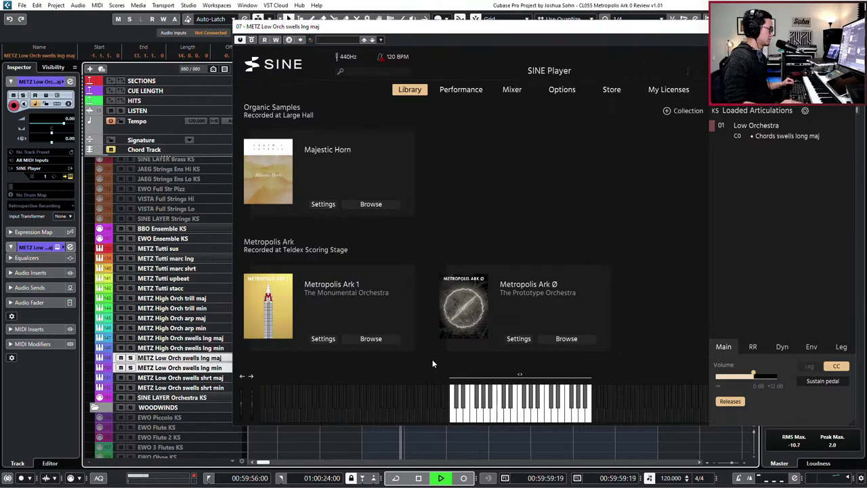
click(205, 367)
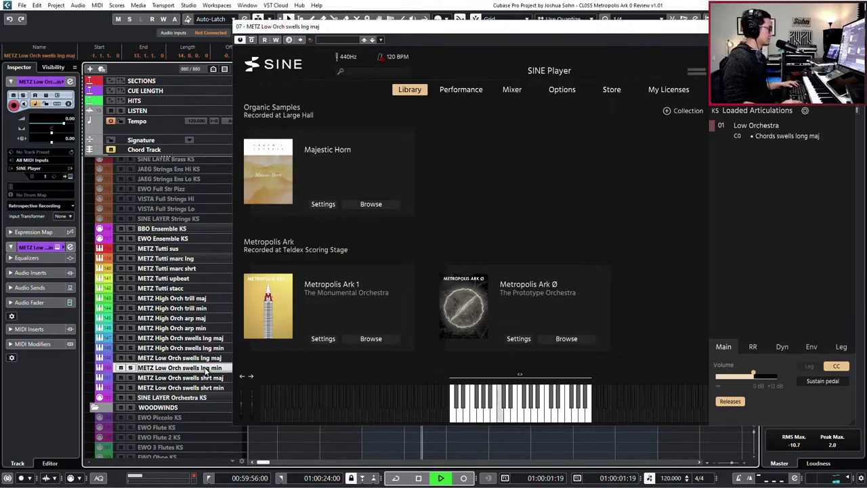
click(205, 367)
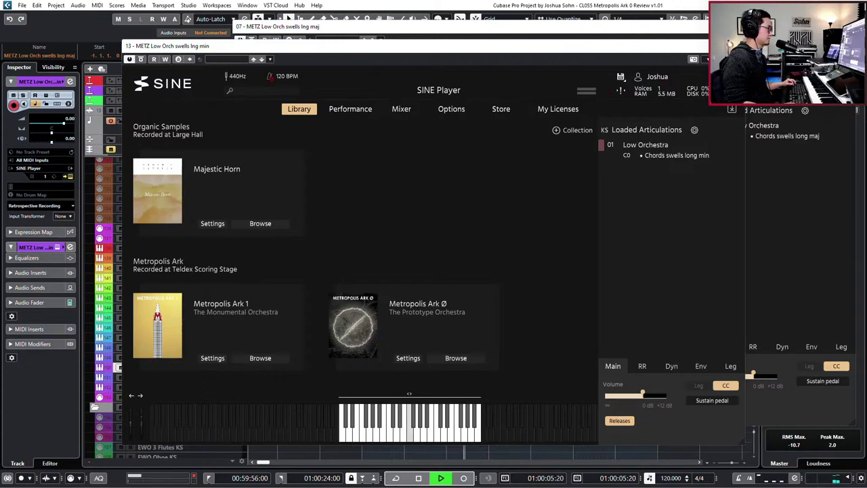
key(ctrl+w)
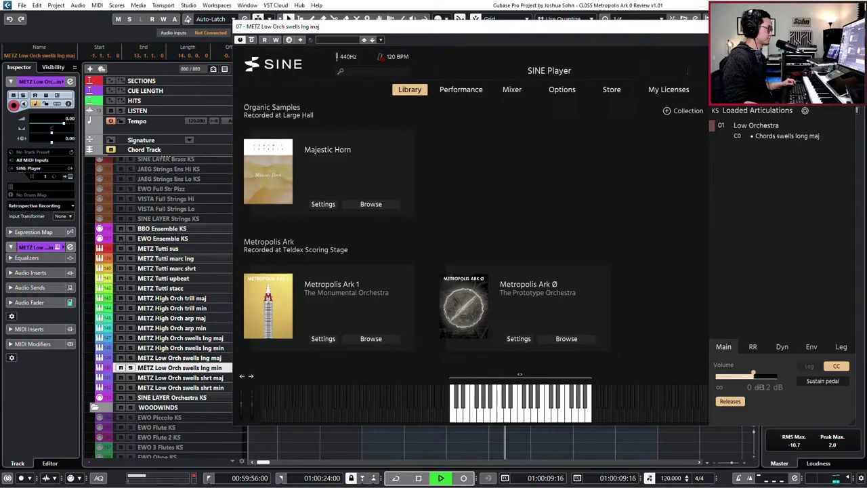
key(Escape)
Audition both Low Orch long swell parts together in the Key Editor and return to the project.
drag(609, 247, 542, 376)
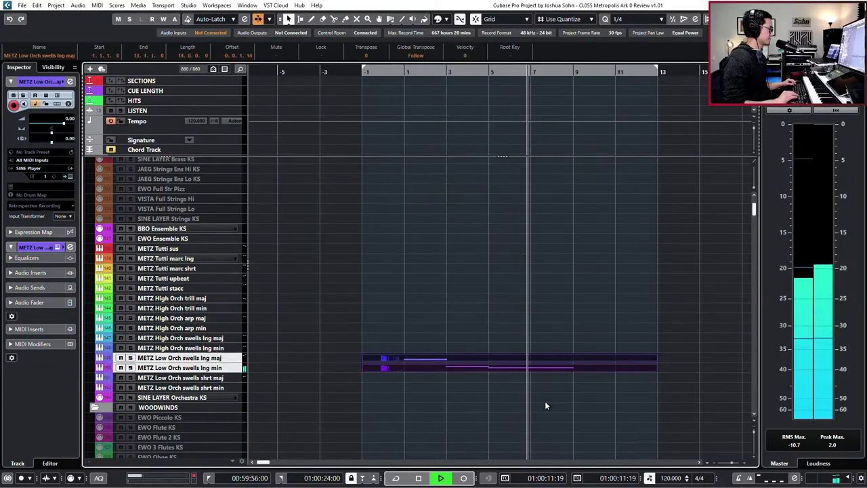
key(Return)
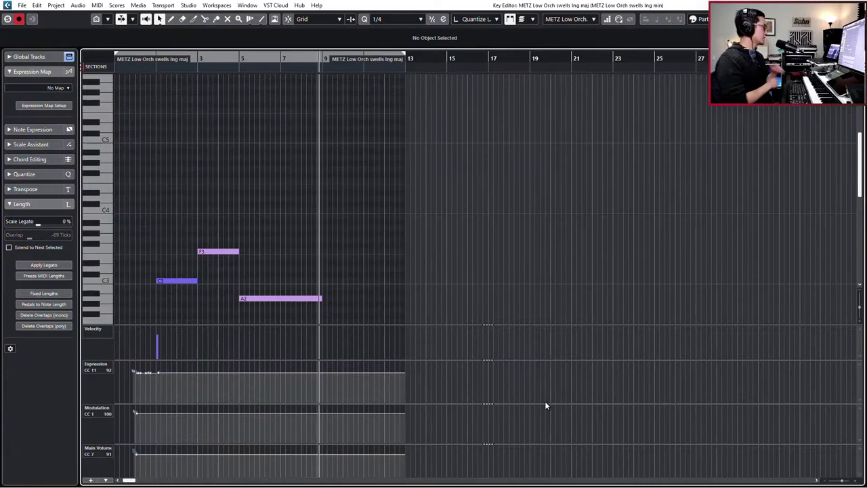
key(KP_Subtract)
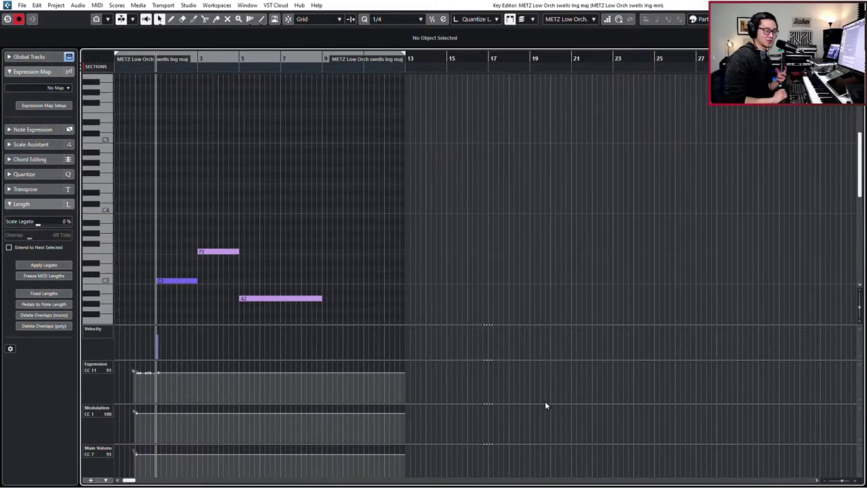
key(Return)
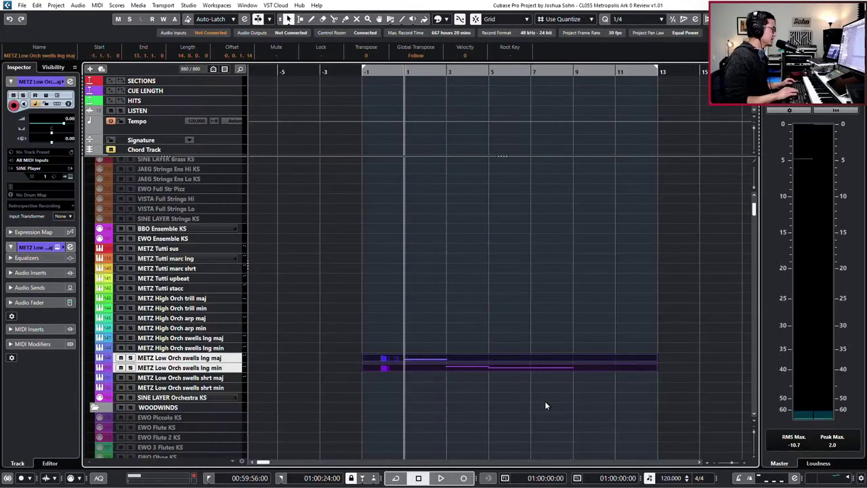
Copy the METZ Low Orch swells lng min part onto the METZ High Orch swells lng min track at the same start position.
click(547, 350)
click(519, 367)
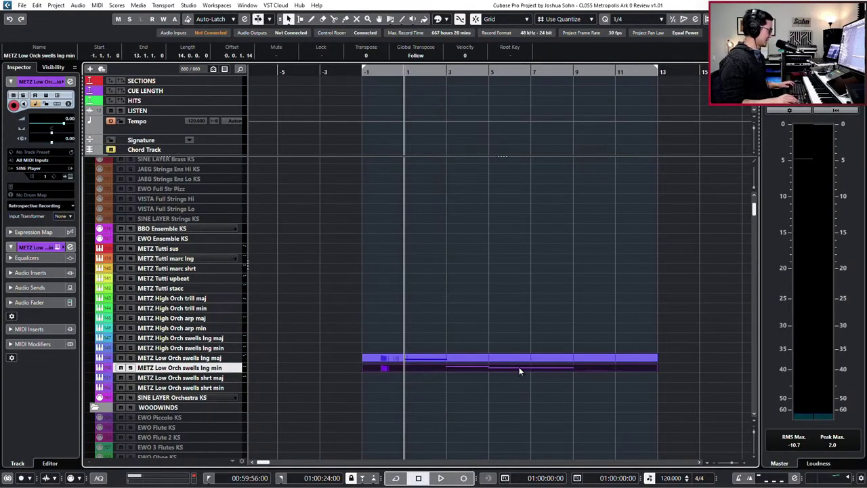
key(KP_Subtract)
key(KP_Subtract)
key(ctrl+v)
key(ctrl+Up)
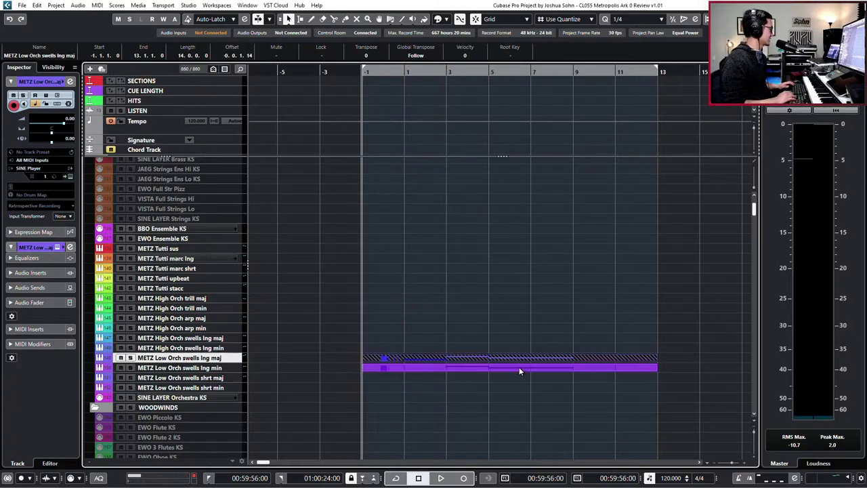
key(ctrl+Up)
key(ctrl+Up)
key(ctrl+Down)
key(space)
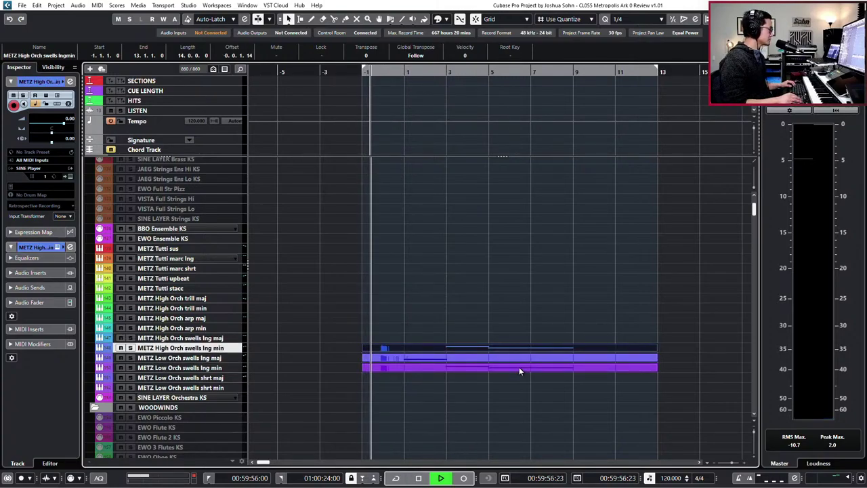
key(space)
Copy the METZ Low Orch swells lng maj part onto the METZ High Orch swells lng maj track.
click(492, 358)
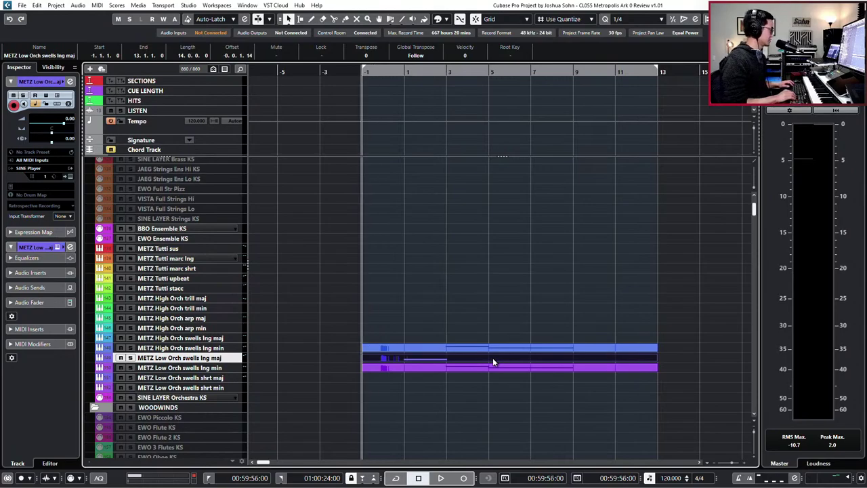
key(ctrl+c)
key(ctrl+v)
key(ctrl+Up)
key(ctrl+Up)
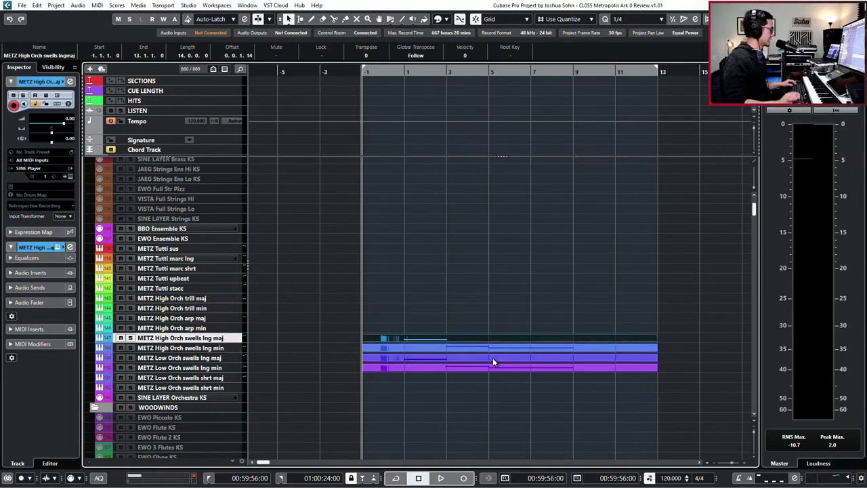
Transpose the C3 note in the METZ Low Orch swells lng maj part down one octave.
click(448, 360)
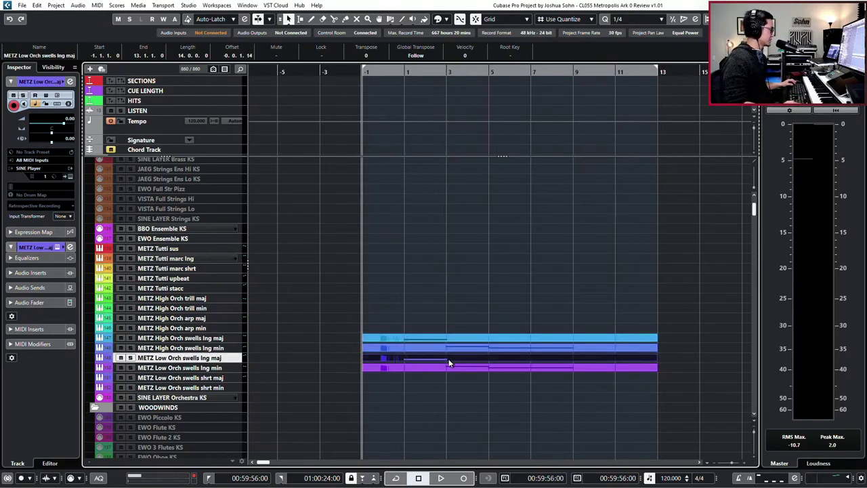
shift+click(449, 368)
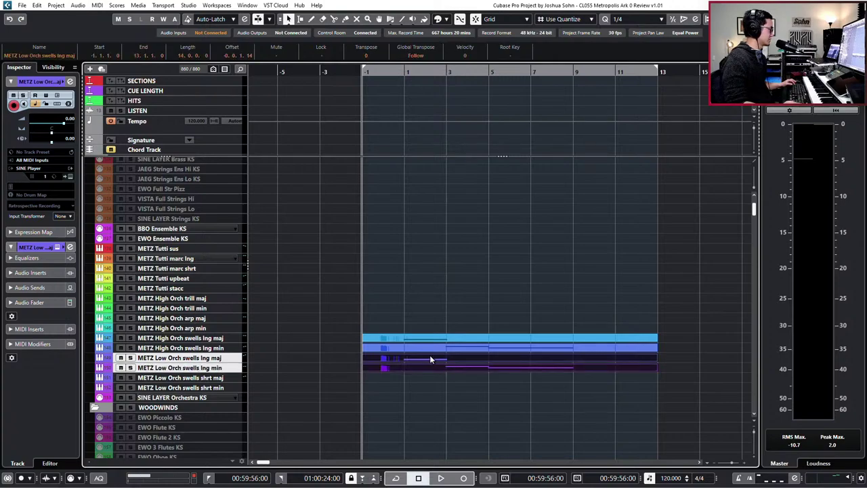
double_click(431, 359)
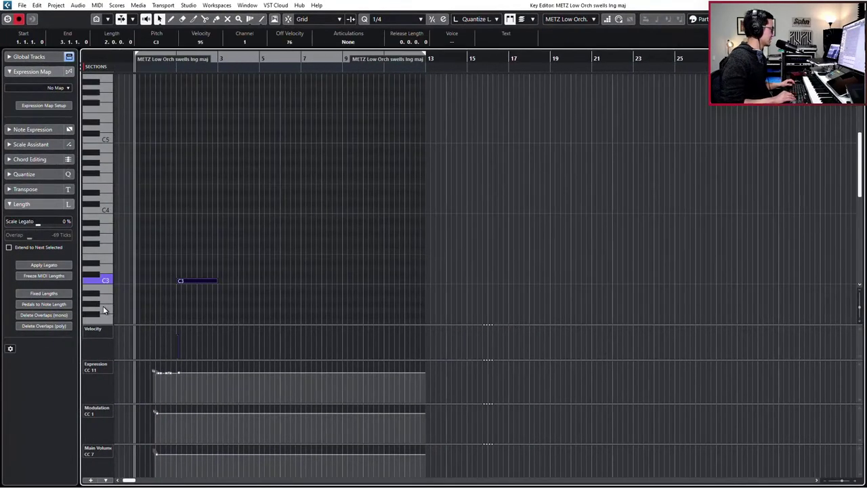
key(shift+Down)
key(Return)
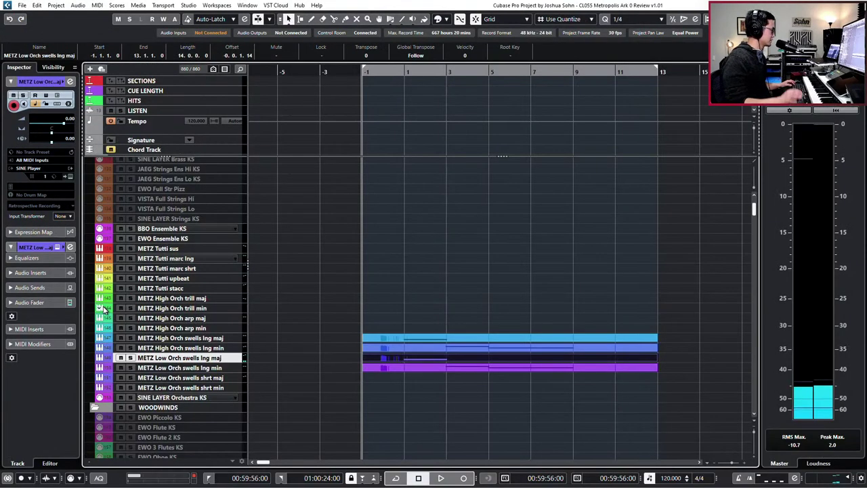
Transpose the F3 note in the METZ Low Orch swells lng min part down one octave to F2.
double_click(493, 368)
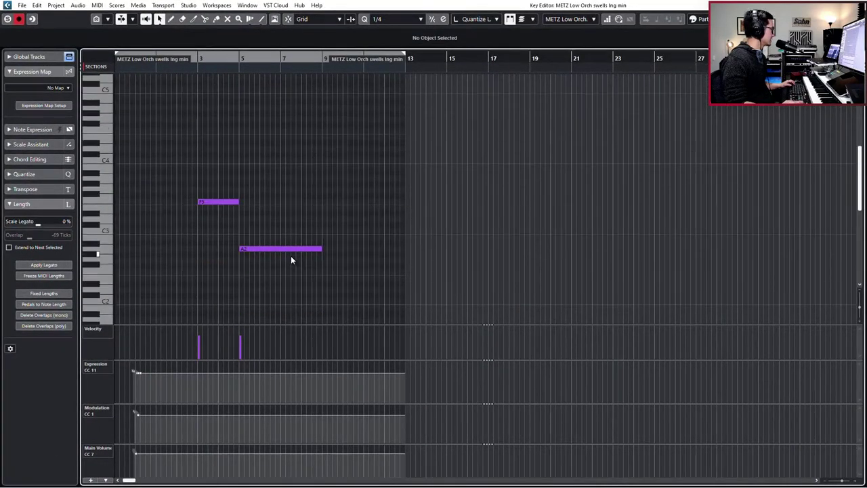
drag(228, 165, 181, 203)
key(shift+Down)
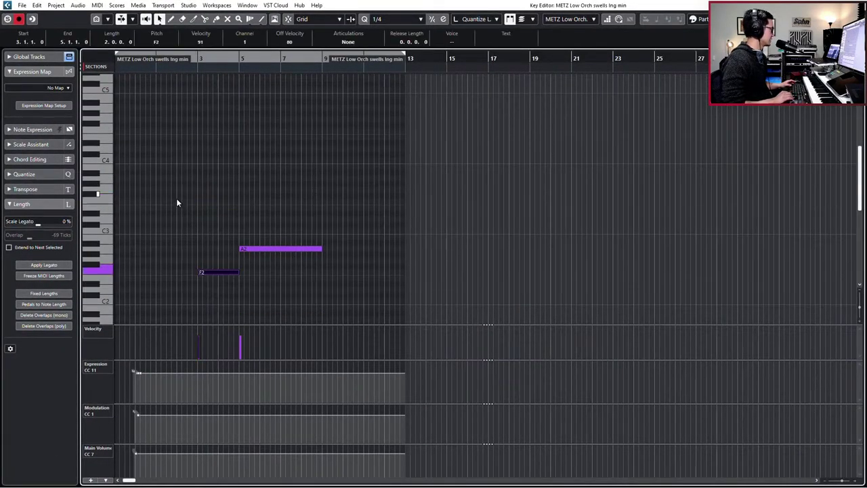
key(Escape)
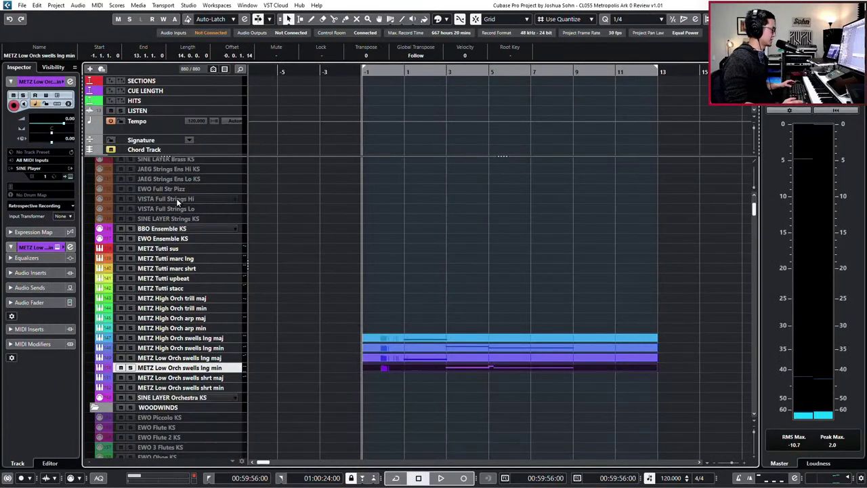
Audition the High and Low Orch long swell parts together and clear the part selection.
key(space)
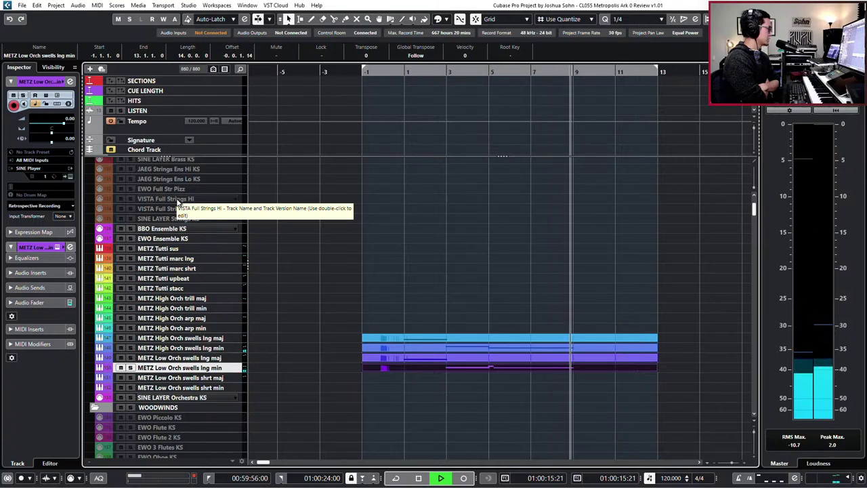
key(space)
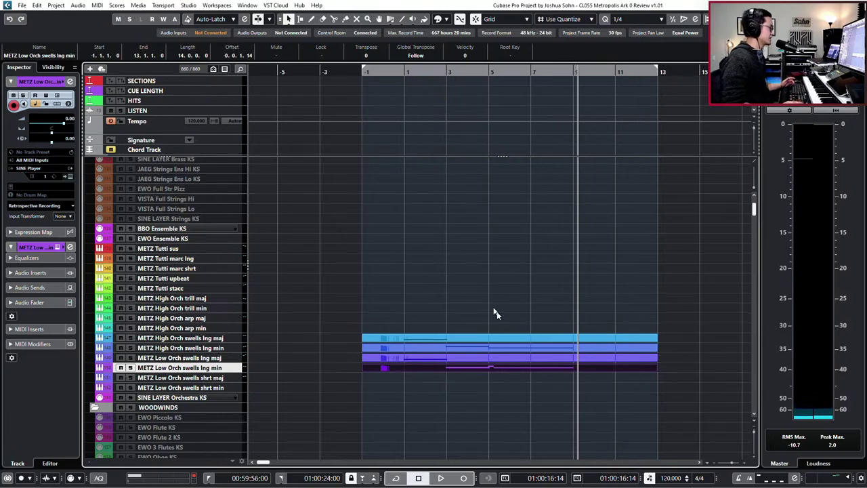
click(504, 400)
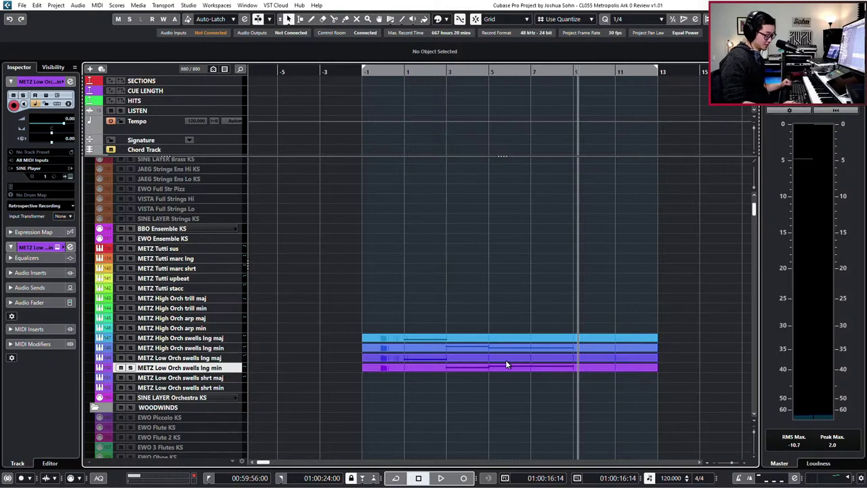
Set the project tempo to 110 with the playback position at bar 1.
key(KP_1)
key(KP_Add)
key(KP_Add)
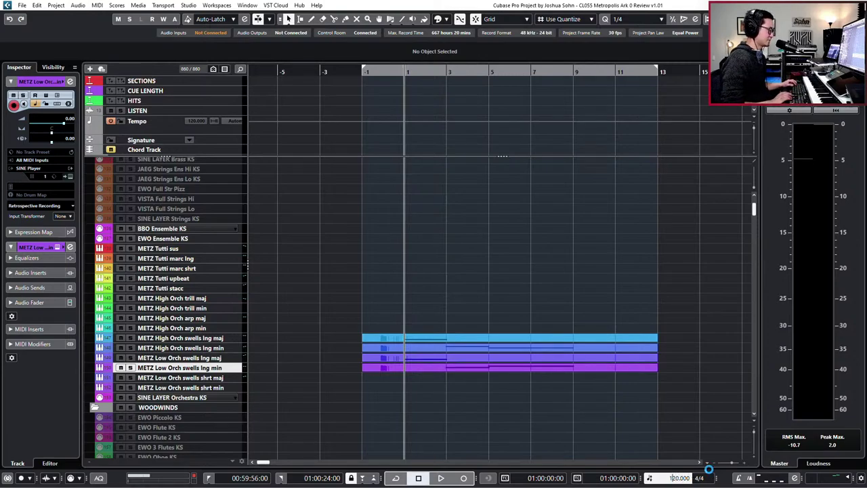
text(0)
key(Return)
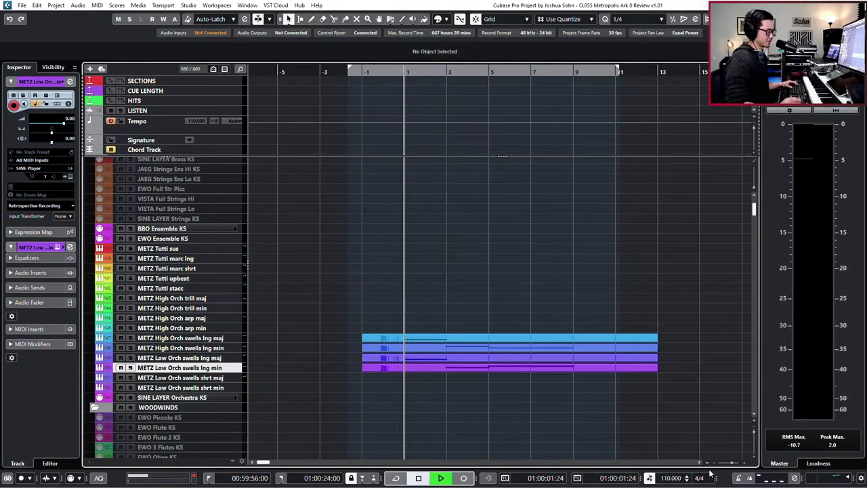
Set the locators around all four long swell parts, audition them and open them together in the Key Editor.
drag(666, 305, 624, 372)
key(p)
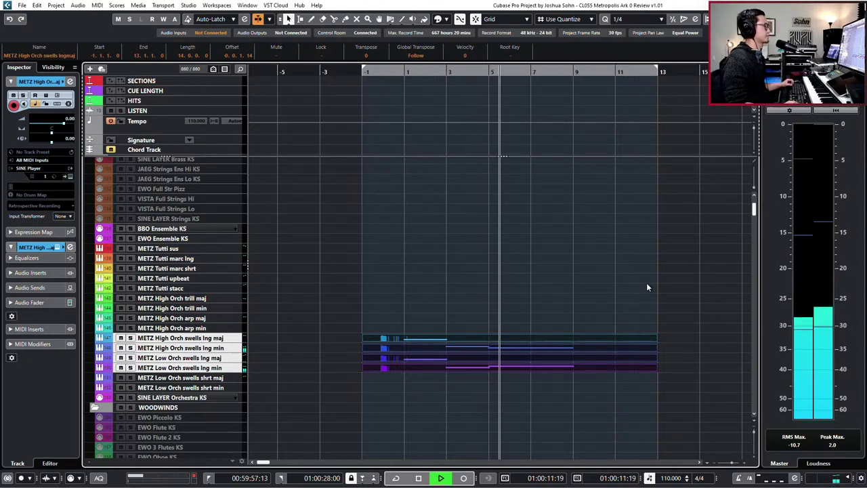
key(space)
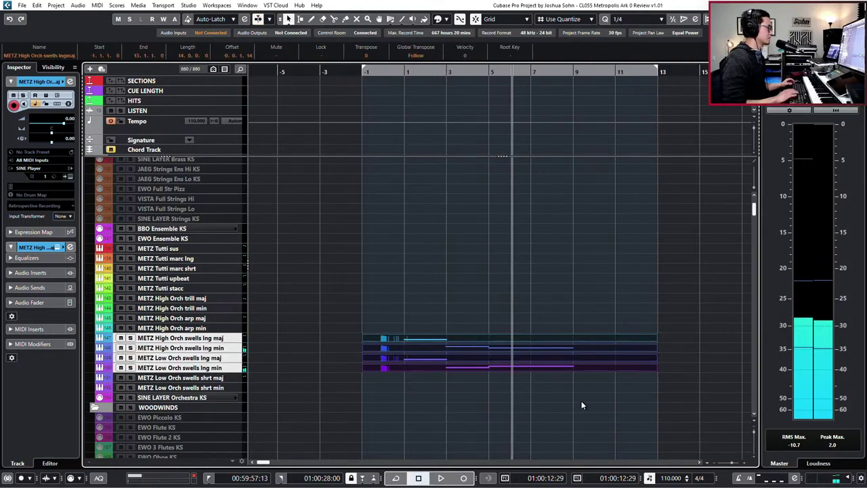
key(ctrl+e)
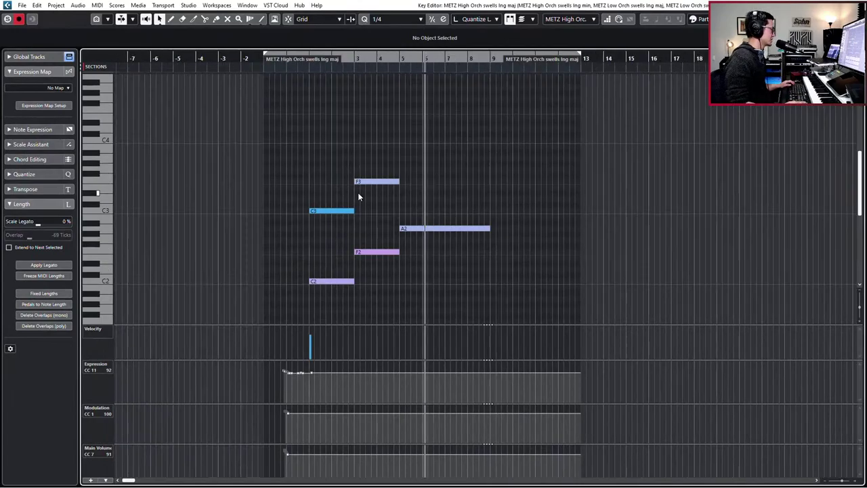
Split the A2 note at bar 7, delete its second half and return to the project.
scroll(358, 196, up, 3)
click(513, 228)
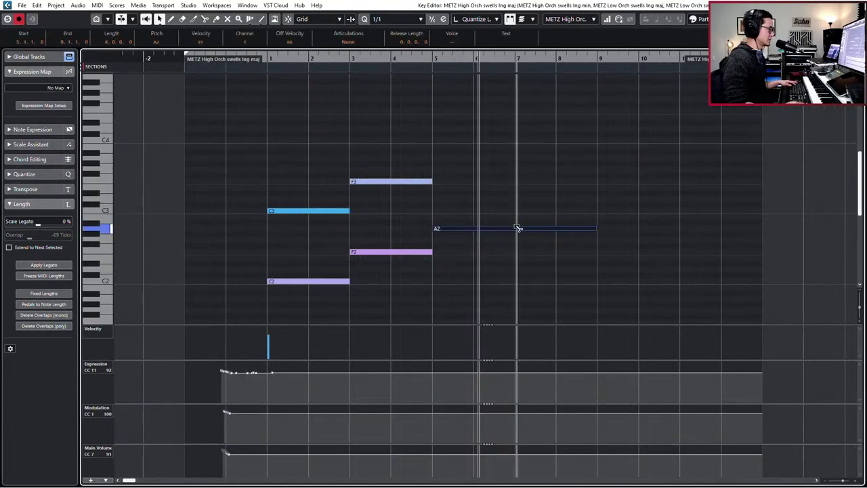
alt+click(517, 228)
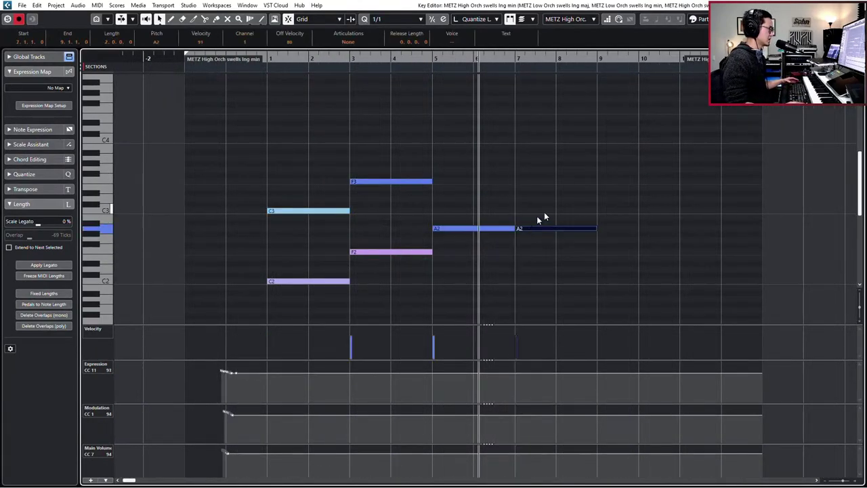
key(Delete)
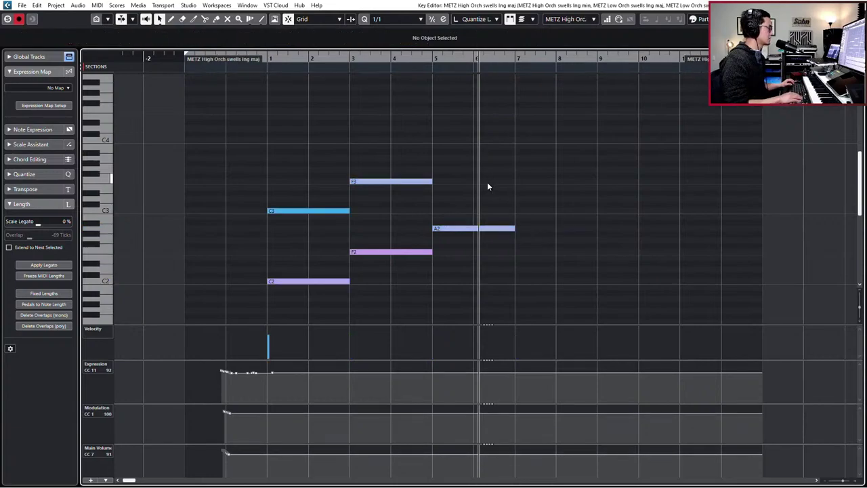
key(Return)
click(491, 192)
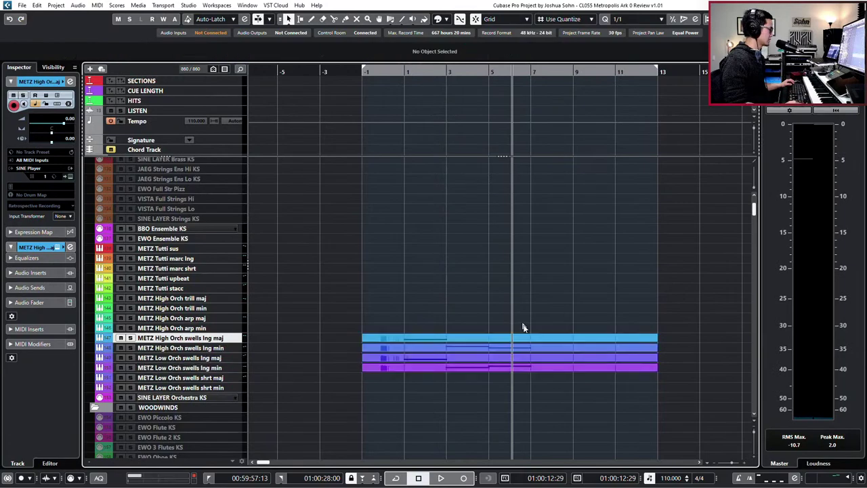
Reopen the four long swell parts together and repeat the F3 and F2 notes from bar 7 to bar 9.
drag(526, 390, 521, 321)
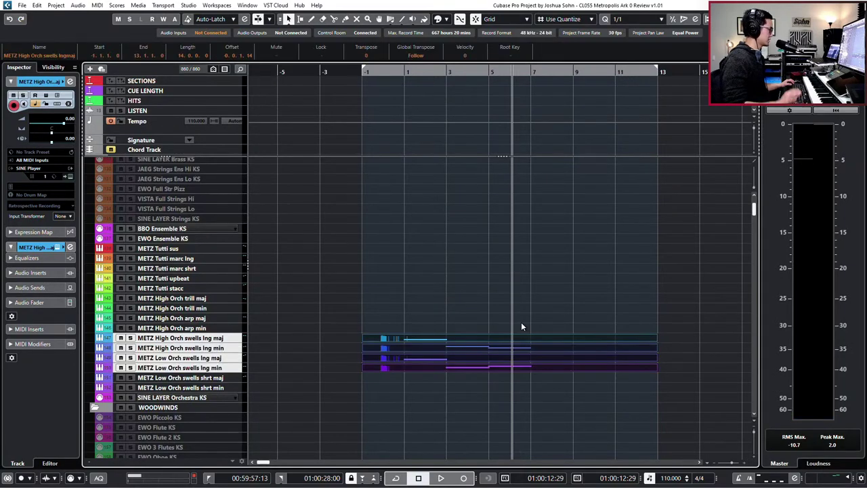
key(Return)
scroll(512, 309, down, 1)
click(407, 229)
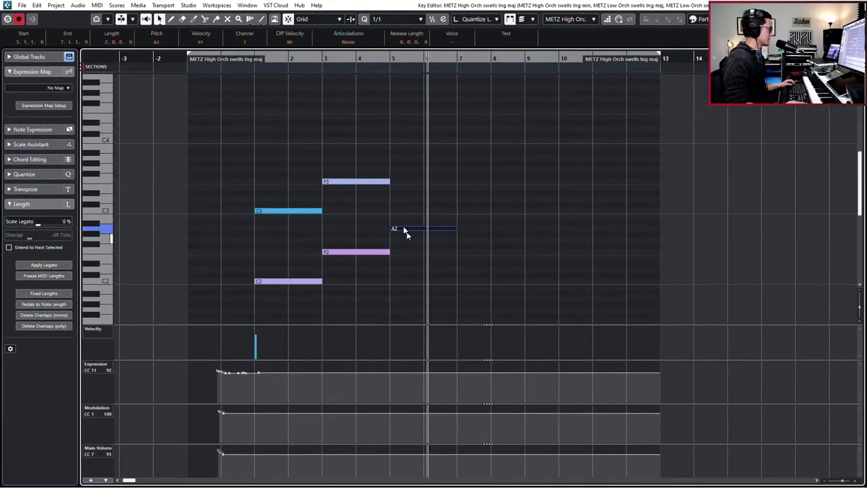
drag(369, 169, 357, 313)
key(alt+d)
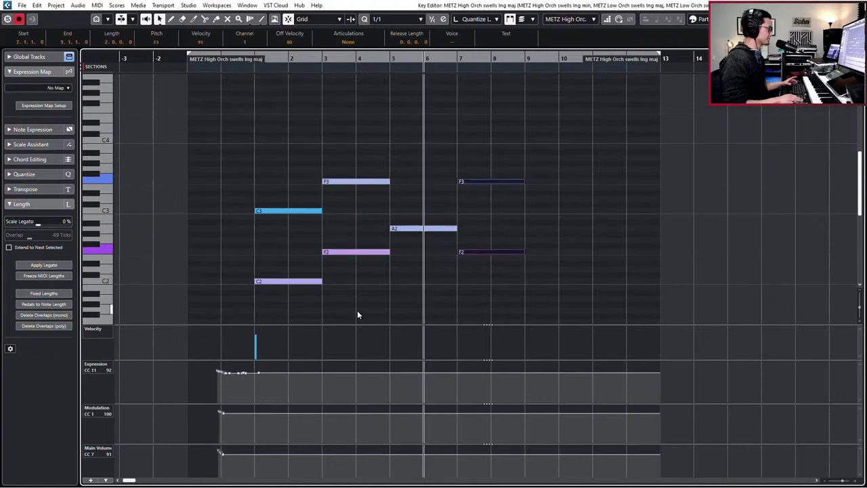
Set the locators around all the swell notes from bar 1 to bar 9 and audition them in the project with cycle on.
key(KP_Subtract)
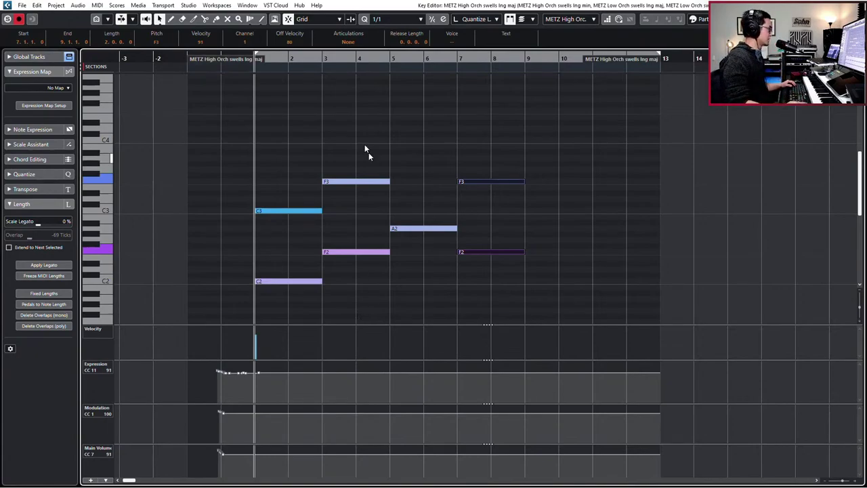
click(264, 320)
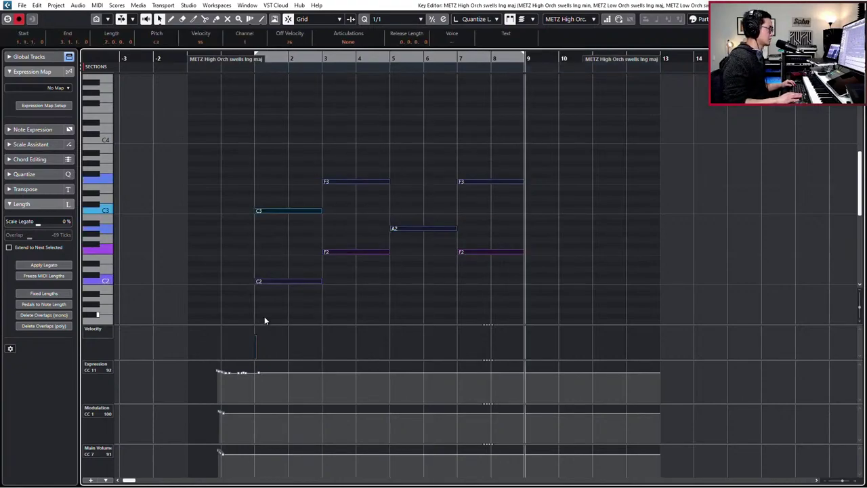
key(/)
key(Return)
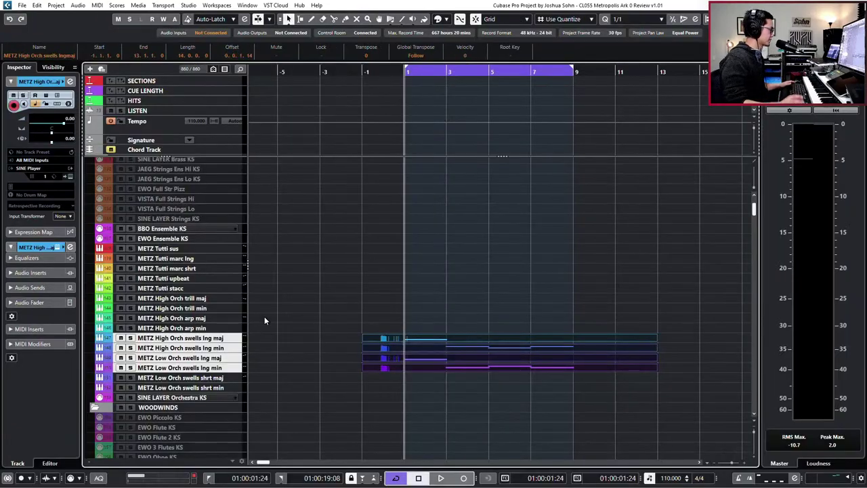
key(space)
click(326, 293)
ctrl+scroll(321, 286, down, 1)
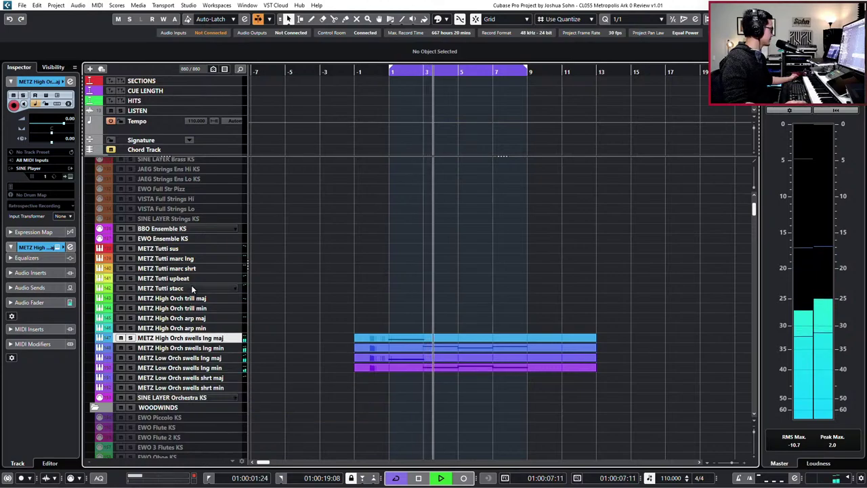
Audition the METZ Tutti tracks from sus through stacc over the looping swells, then stop playback.
click(197, 249)
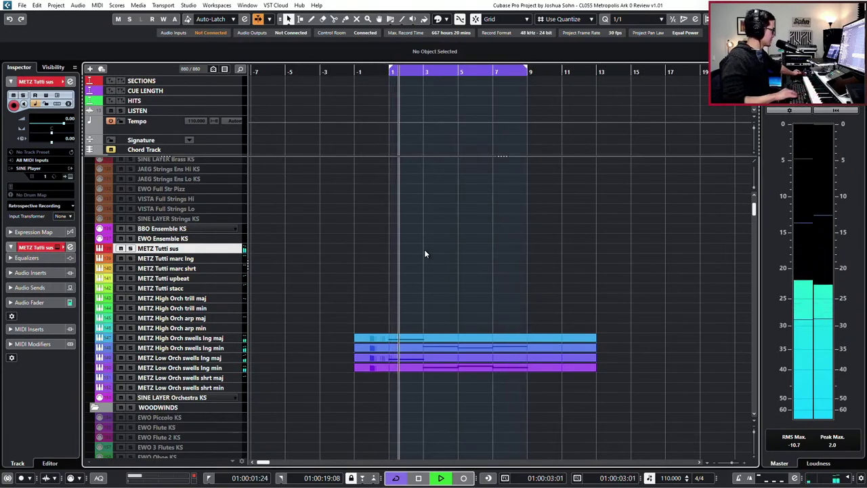
key(Down)
key(Down)
key(Down)
key(Down)
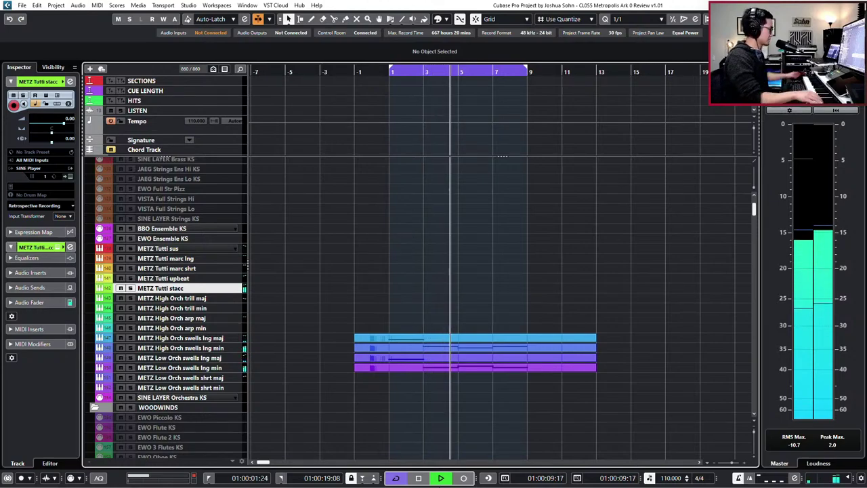
key(space)
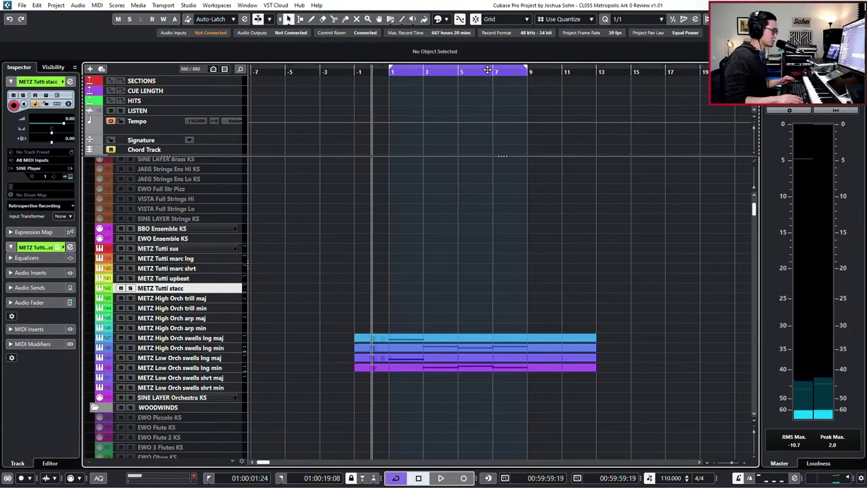
Split the four long swell parts at bar 9 and delete the sections after it.
key(g)
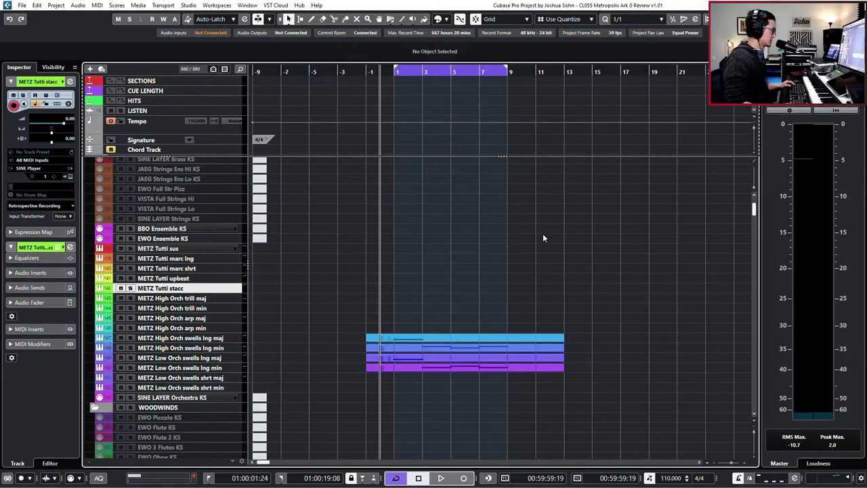
drag(527, 266, 512, 424)
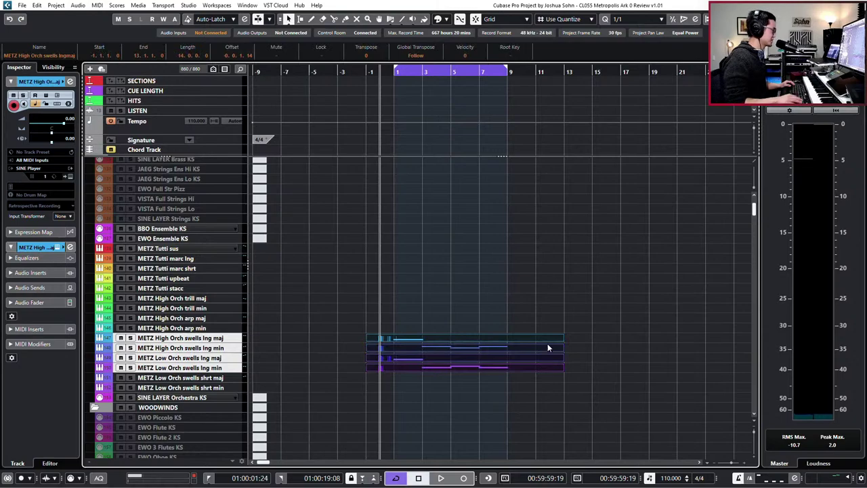
key(KP_Add)
key(KP_Add)
key(KP_Add)
key(KP_Add)
key(KP_Add)
key(KP_Add)
key(KP_Add)
key(KP_Add)
key(KP_Add)
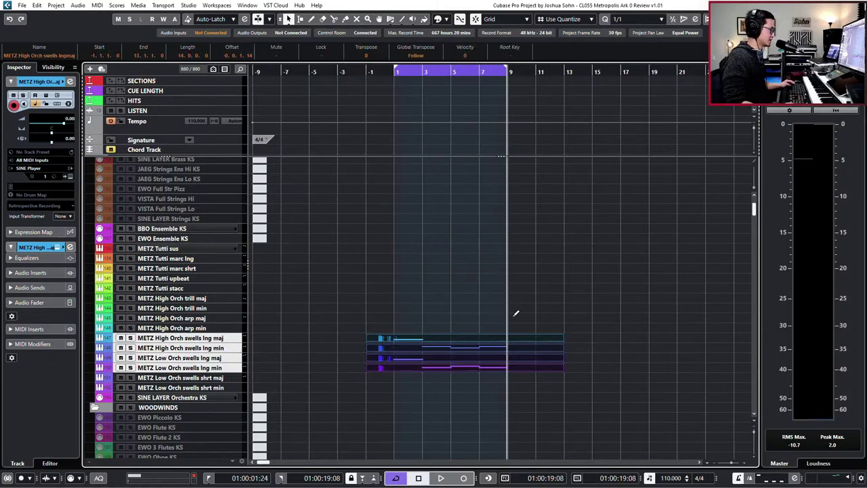
alt+click(510, 343)
drag(516, 313, 420, 391)
key(Delete)
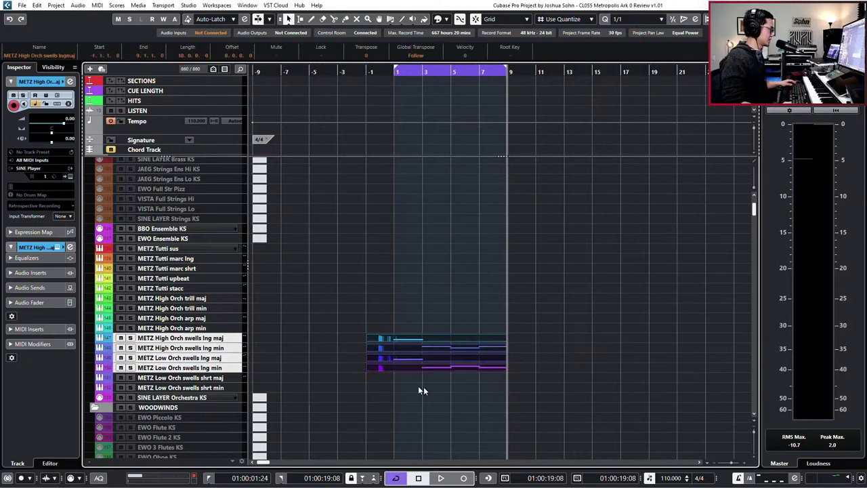
Split the four swell parts at bar 1, duplicate the eight-bar sections to bar 9 and return the playback position to bar -1.
alt+click(393, 336)
key(ctrl+d)
key(KP_Subtract)
key(KP_Subtract)
key(KP_Subtract)
key(KP_Subtract)
key(KP_Subtract)
key(KP_Subtract)
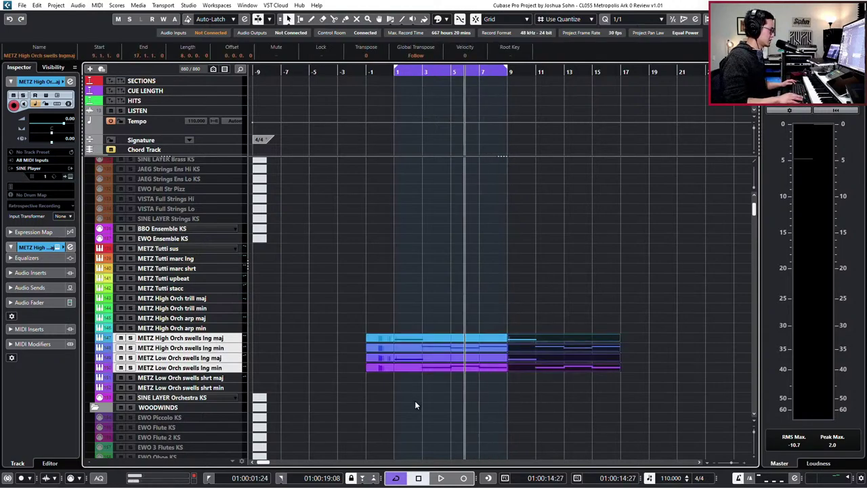
key(shift+KP_Subtract)
key(shift+KP_Subtract)
key(shift+KP_Subtract)
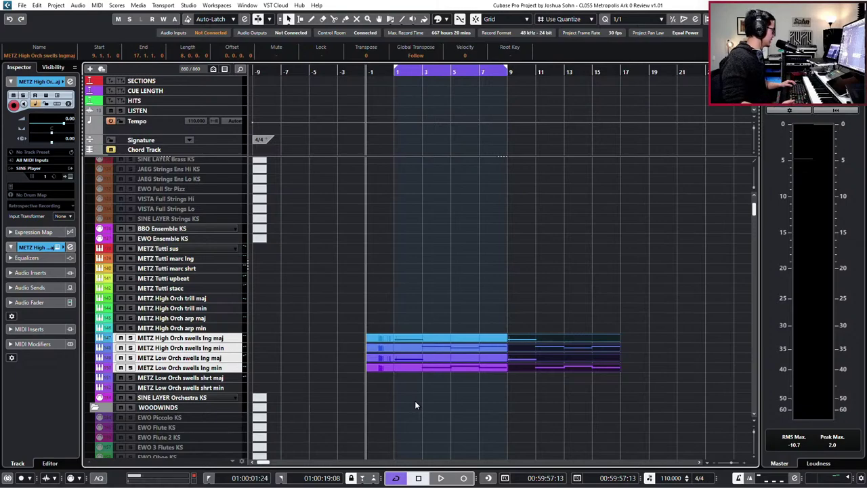
Try recording a METZ Tutti stacc take over the swells with cycle on, and discard it.
click(193, 288)
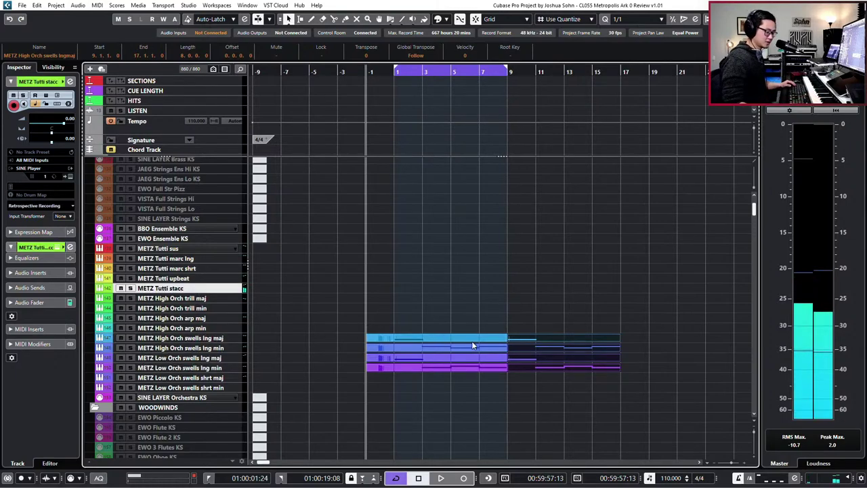
right_click(235, 337)
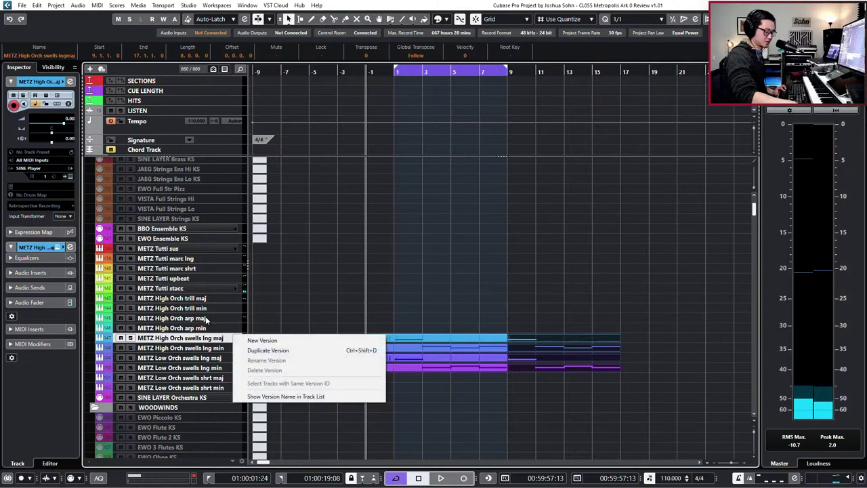
click(354, 248)
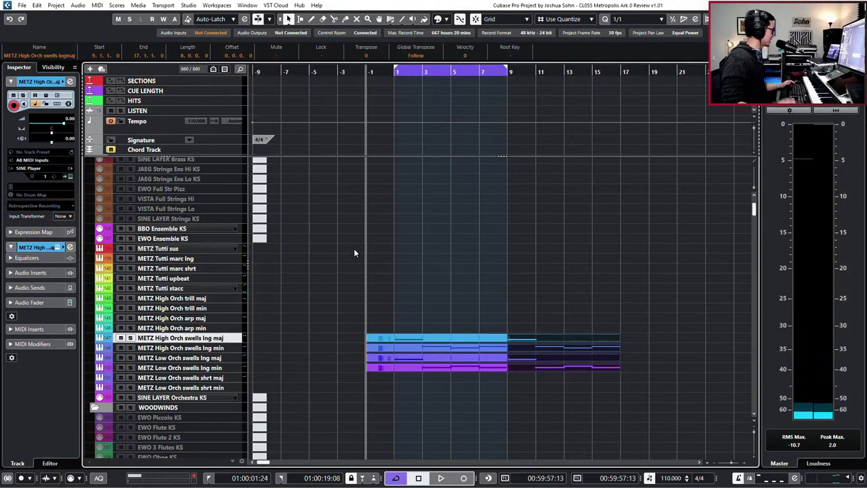
click(201, 290)
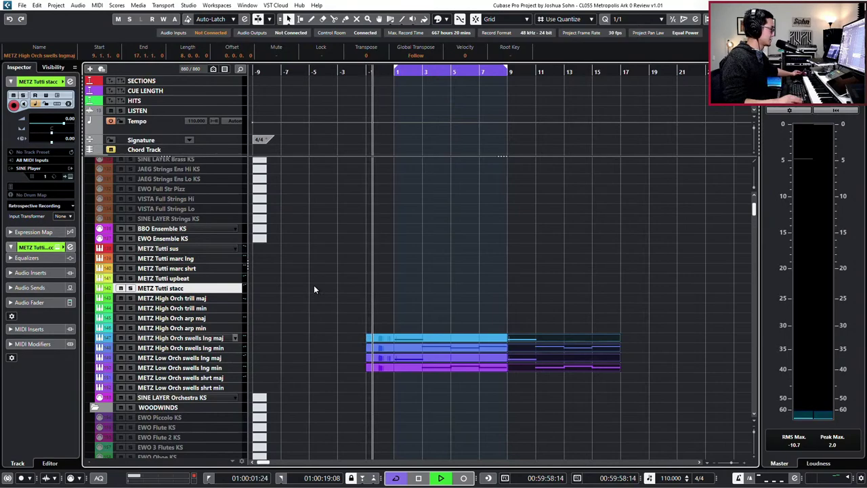
key(KP_Multiply)
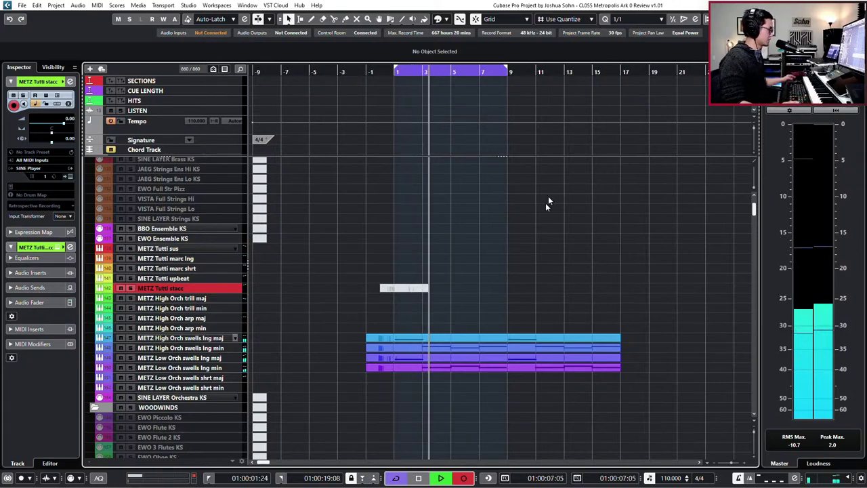
click(418, 478)
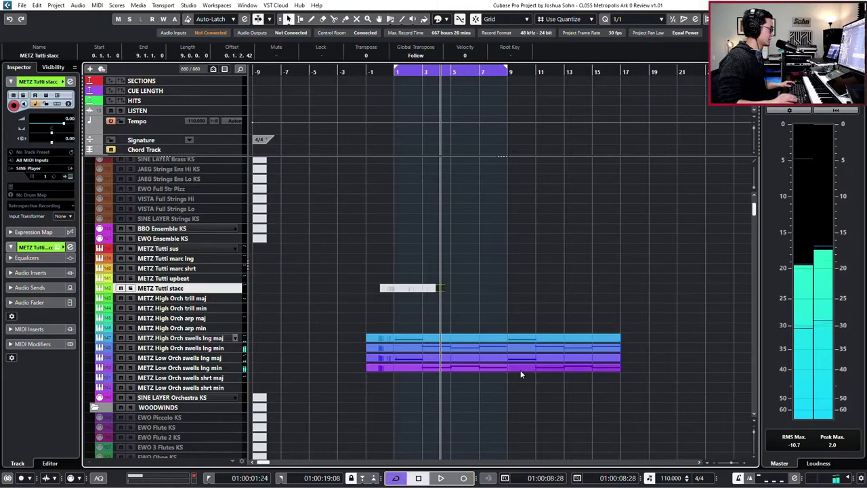
key(KP_Add)
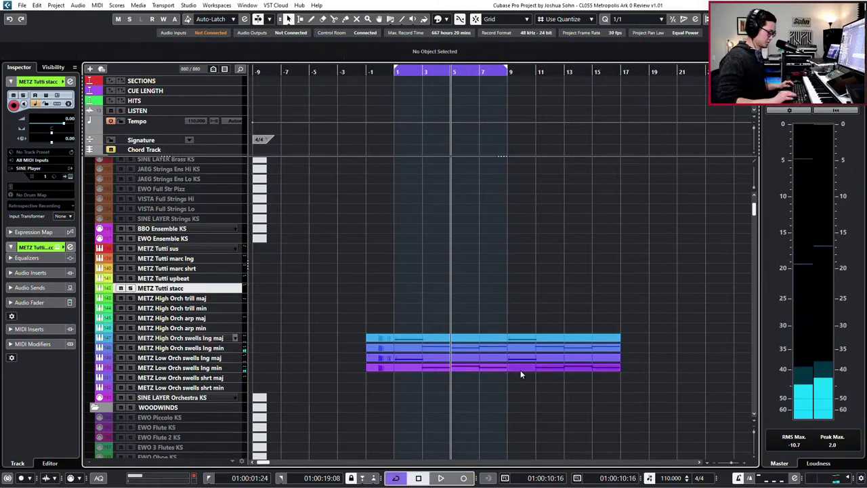
Turn cycle off, try recording METZ Tutti stacc from bar 5 and delete the take.
key(KP_Divide)
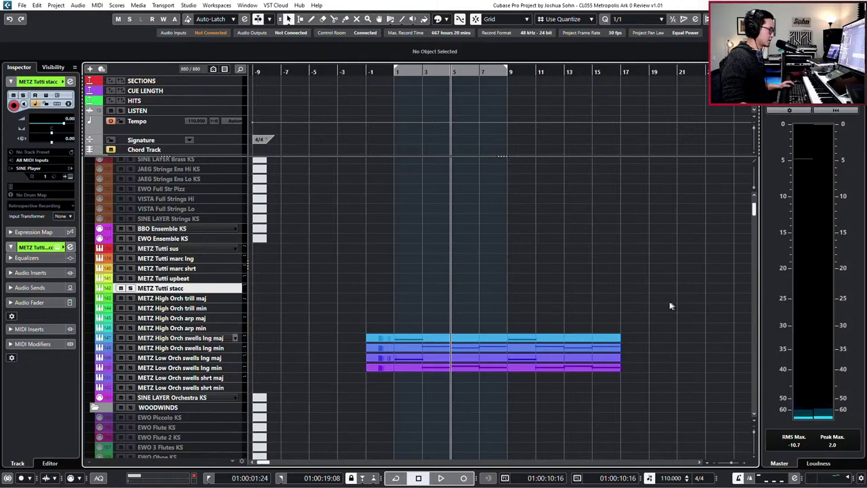
scroll(669, 307, right, 2)
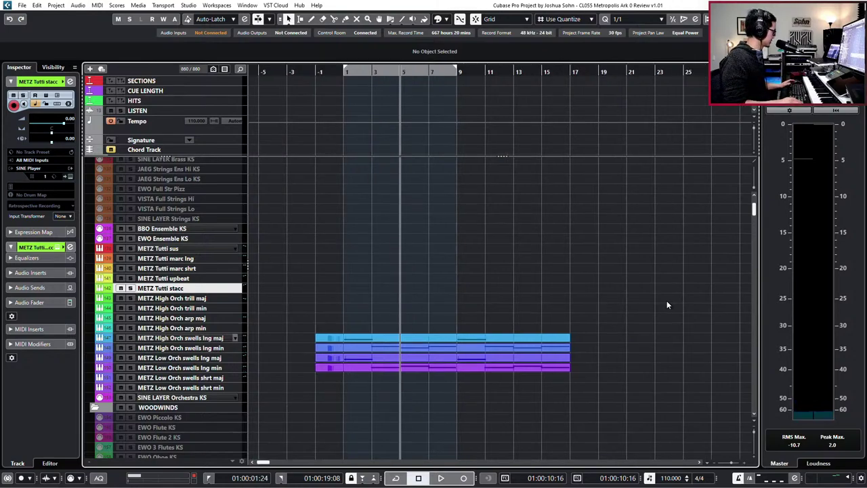
key(KP_Multiply)
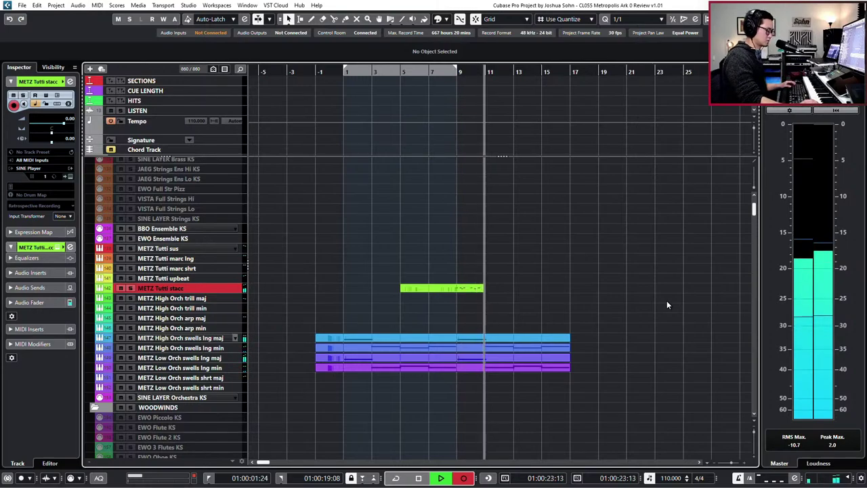
key(space)
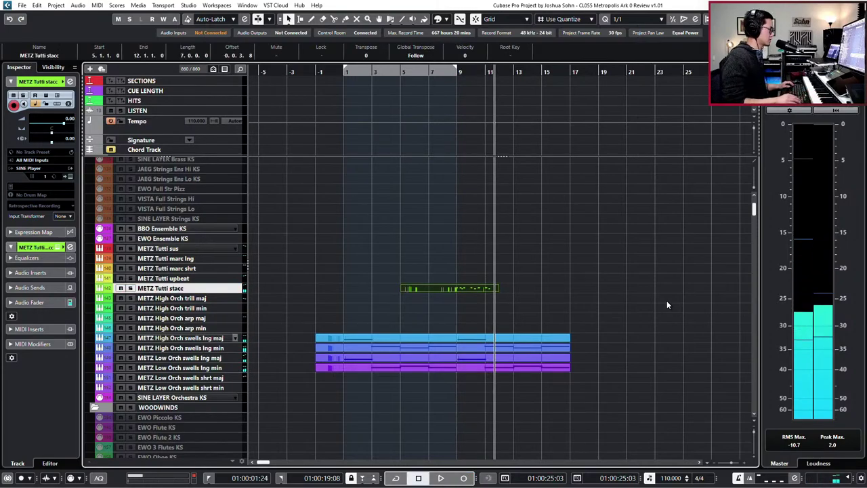
key(Delete)
Record a METZ Tutti stacc part over the swells from bar 7 to bar 17 and open it in the Key Editor.
key(KP_Subtract)
key(KP_Subtract)
key(KP_Subtract)
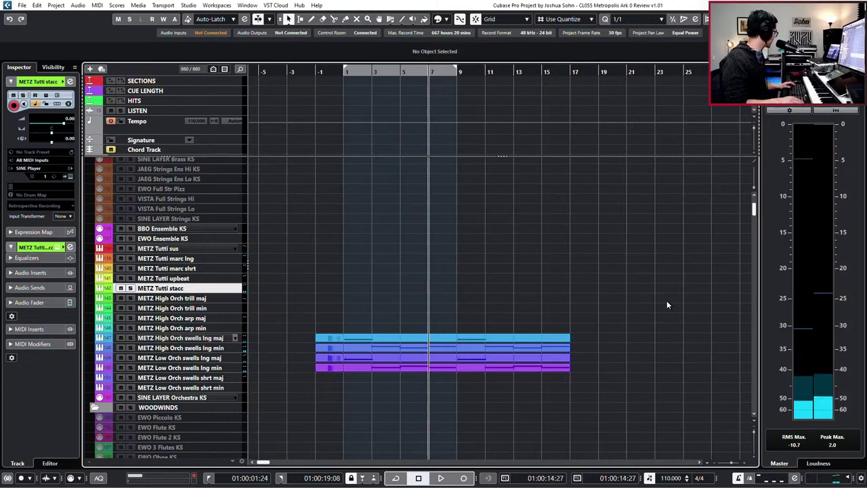
key(KP_Multiply)
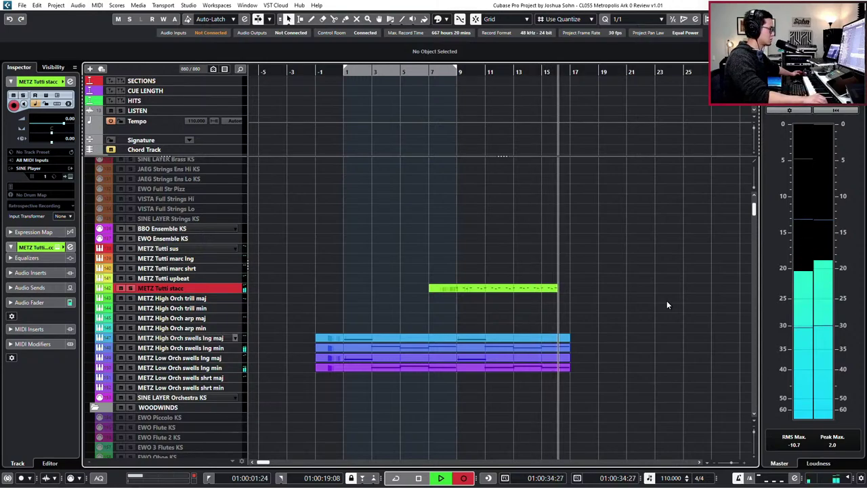
key(space)
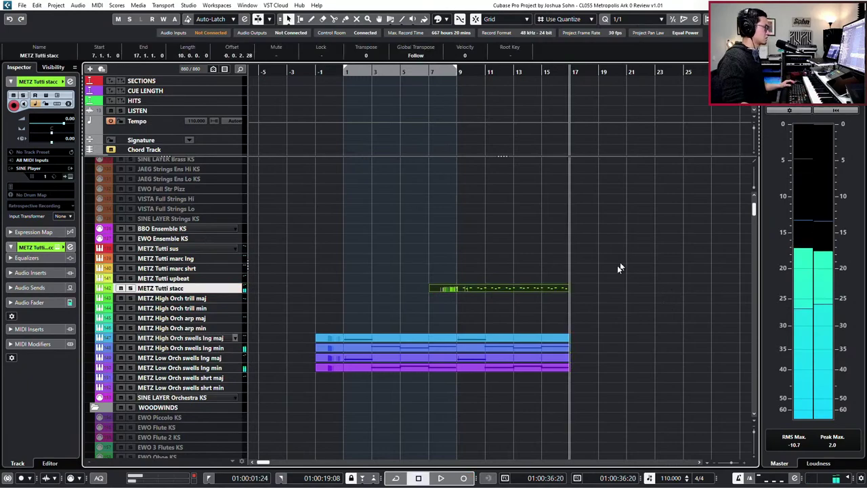
double_click(489, 289)
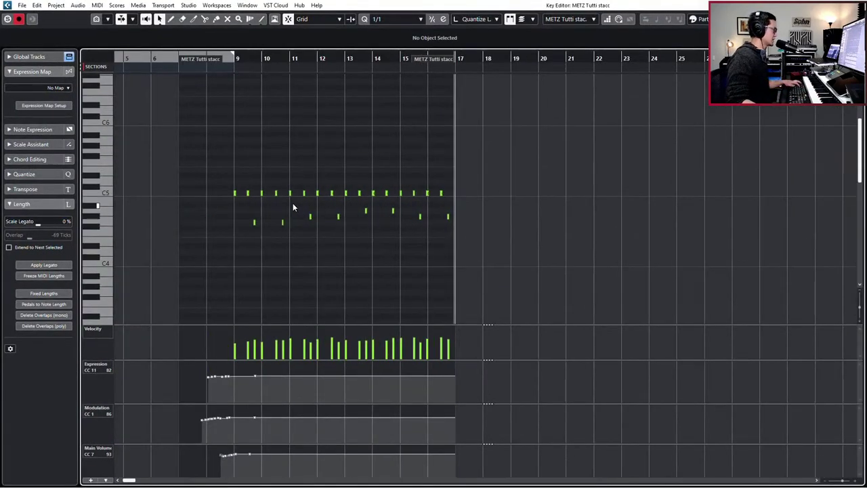
Quantize all METZ Tutti stacc notes to the 1/8 grid, set their length to 0.0.2.0 and start playback.
scroll(237, 198, up, 5)
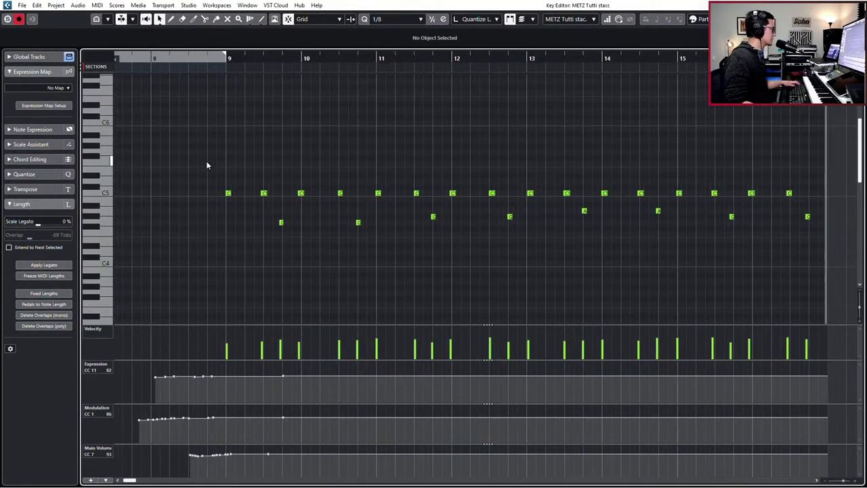
scroll(206, 161, down, 3)
drag(207, 164, 656, 304)
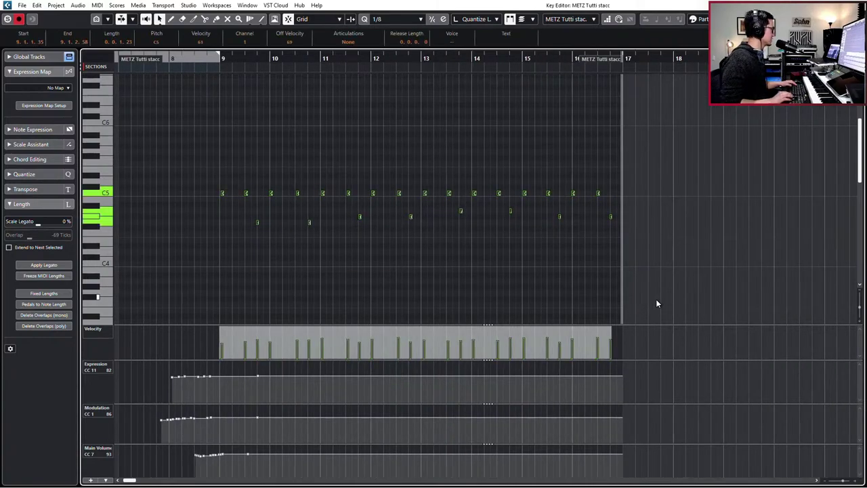
key(space)
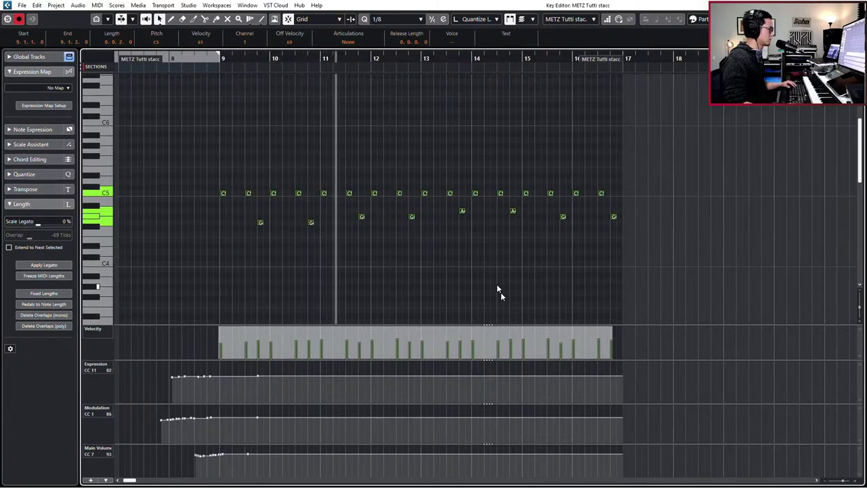
Listen to the quantized staccato part and check the individual C5 and A4 notes in bars 12 to 14.
drag(358, 149, 435, 197)
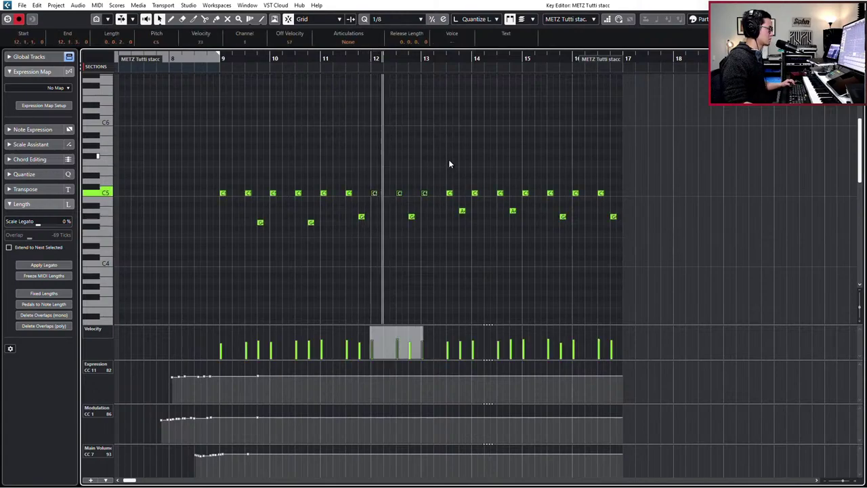
drag(431, 166, 486, 242)
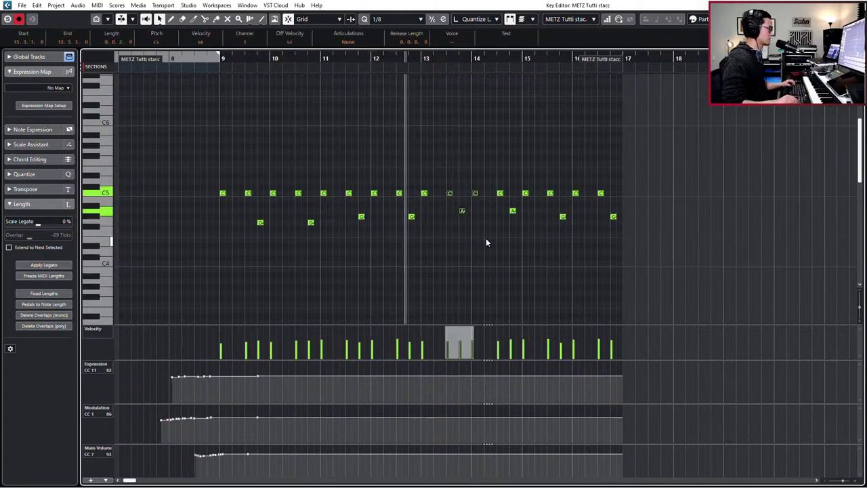
click(425, 194)
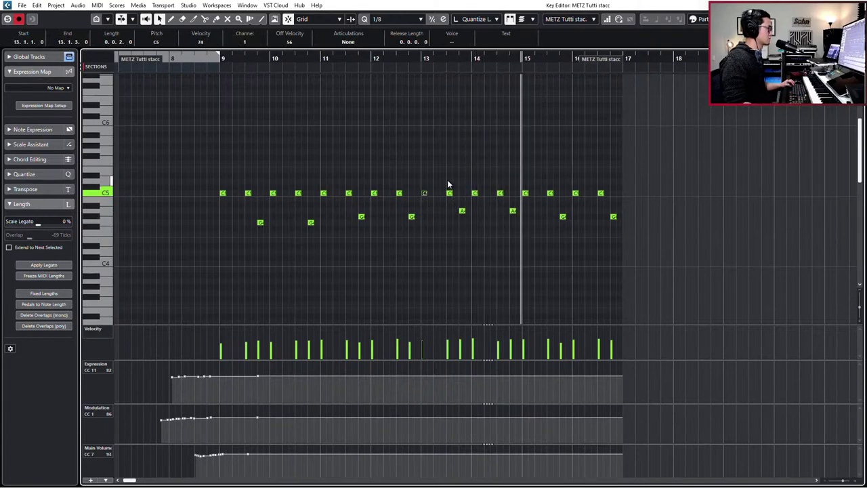
click(450, 194)
drag(472, 182, 480, 241)
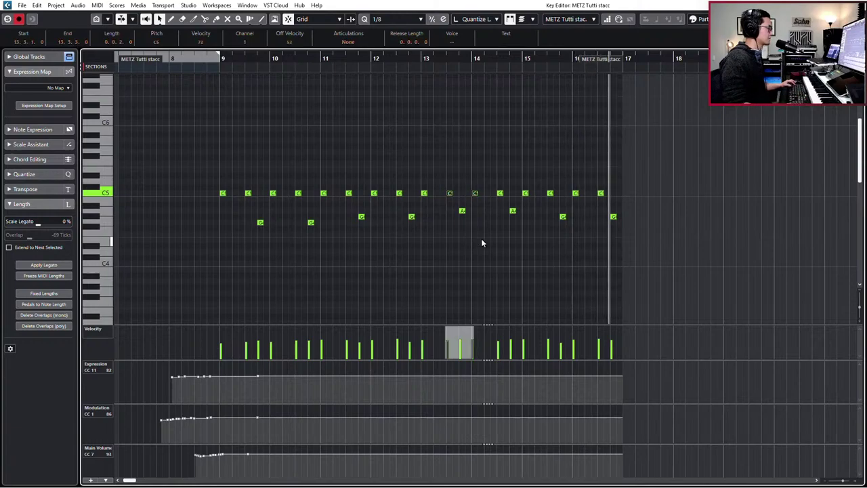
click(481, 239)
click(463, 211)
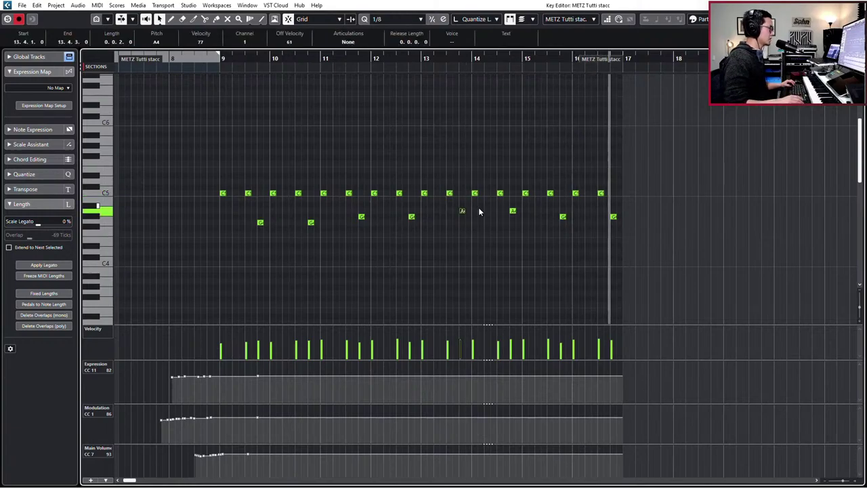
Raise the last two staccato notes in bar 16 to D5 and C5, play them back and close the Key Editor.
scroll(479, 210, up, 1)
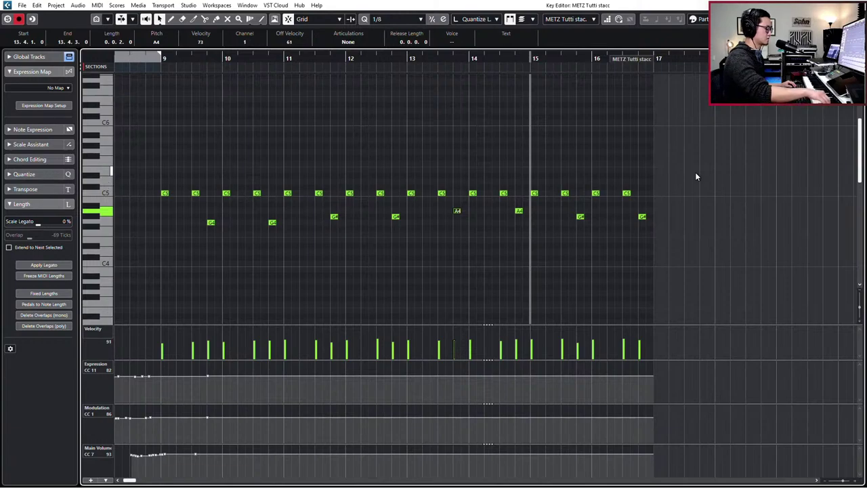
drag(626, 193, 627, 187)
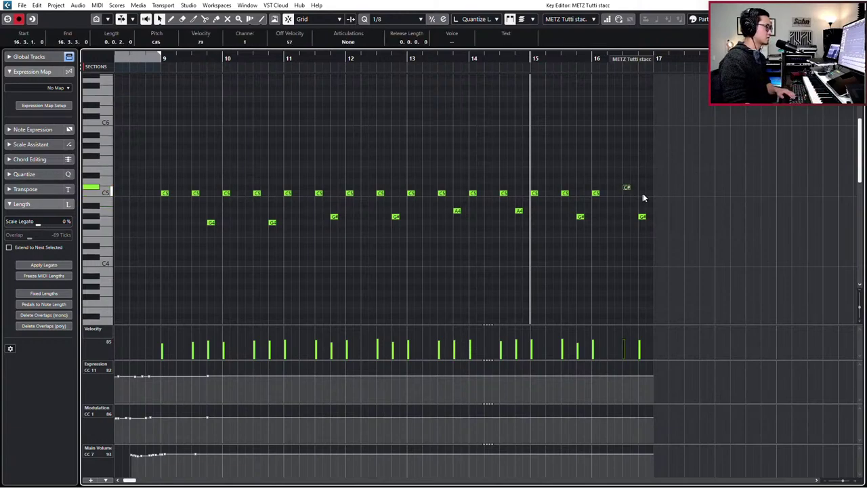
key(space)
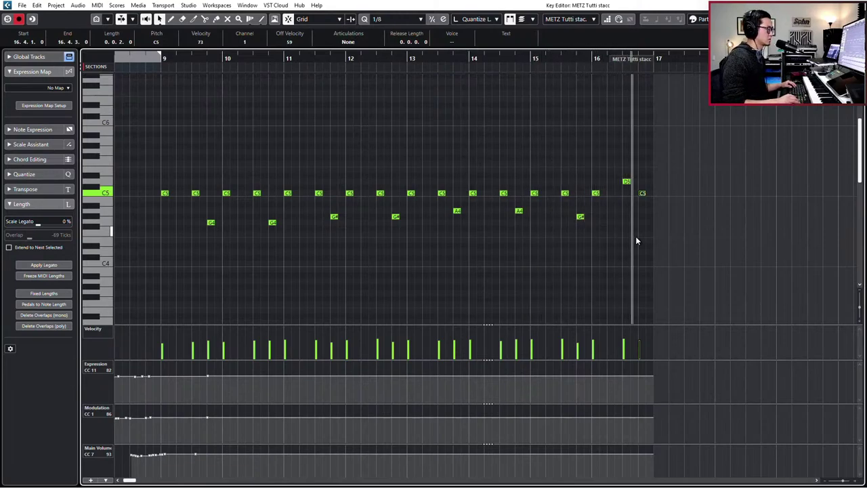
key(space)
key(Return)
Split the METZ Tutti stacc part at bar 9 and duplicate the staccato and swell sections of bars 9–17 to bar 17.
ctrl+scroll(522, 263, up, 5)
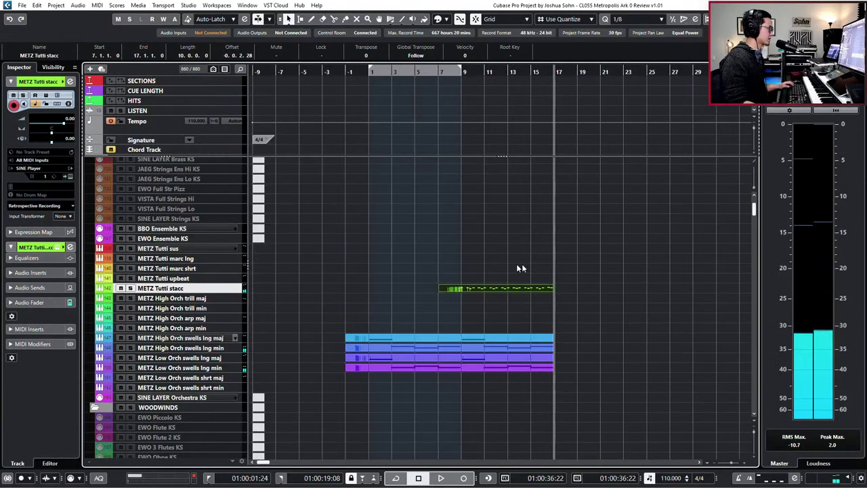
alt+click(473, 288)
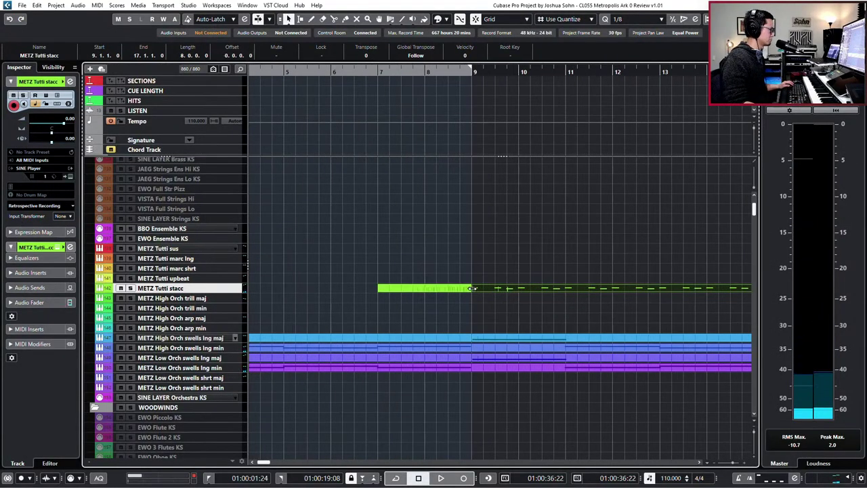
ctrl+scroll(479, 287, down, 4)
drag(510, 253, 543, 385)
key(ctrl+d)
key(g)
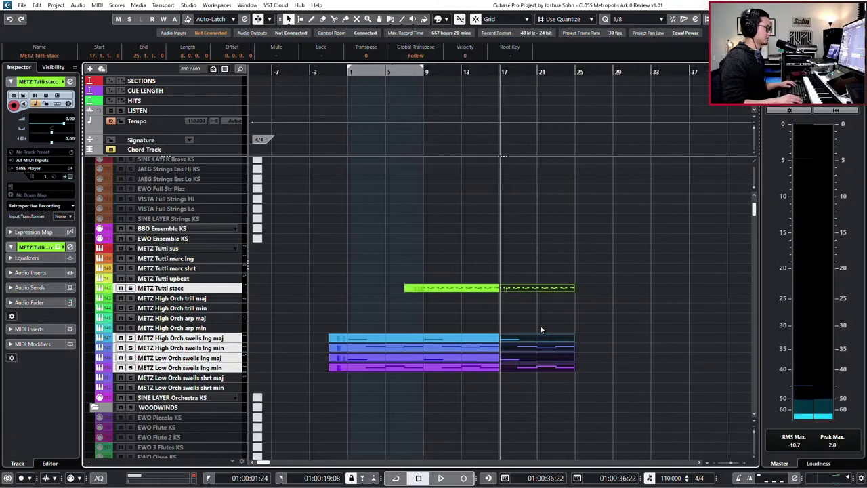
Move the right locator to bar 17, keeping the left one at bar 1, and save the project.
key(KP_Subtract)
key(KP_Add)
key(KP_Add)
key(KP_Add)
key(KP_Add)
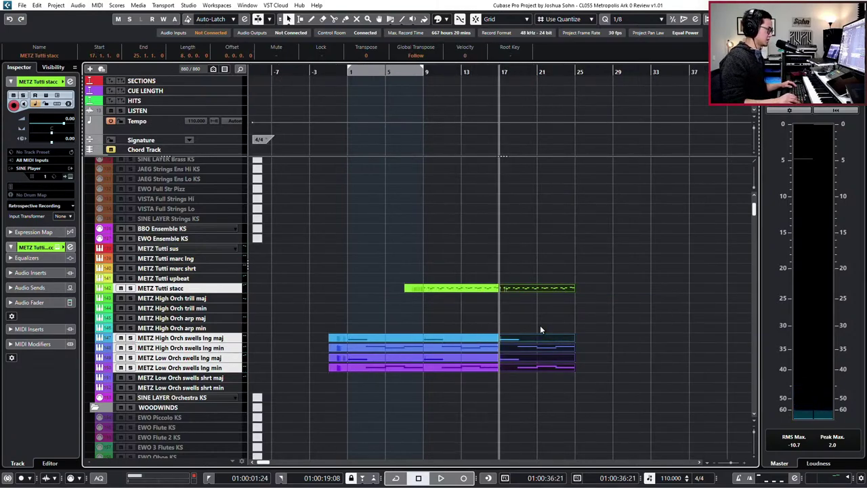
key(ctrl+KP_2)
key(ctrl+s)
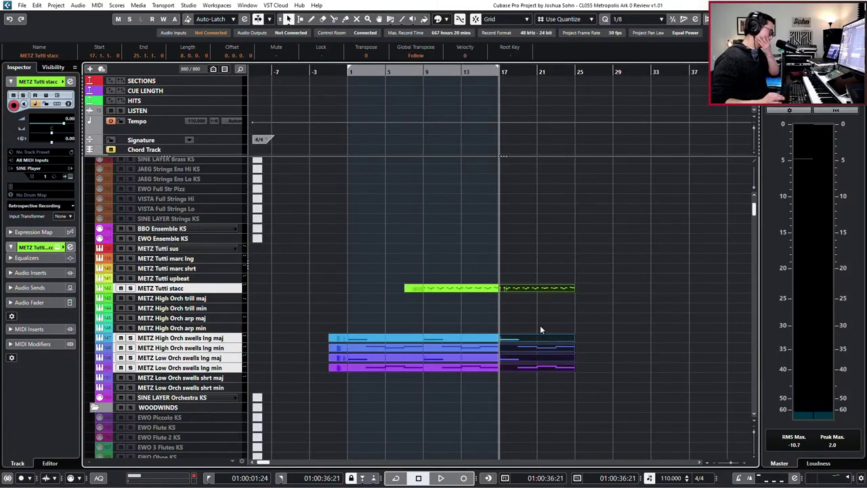
Go through the three eight-bar sections of the sketch and select the METZ Tutti sus track.
drag(400, 319, 386, 383)
drag(481, 234, 464, 374)
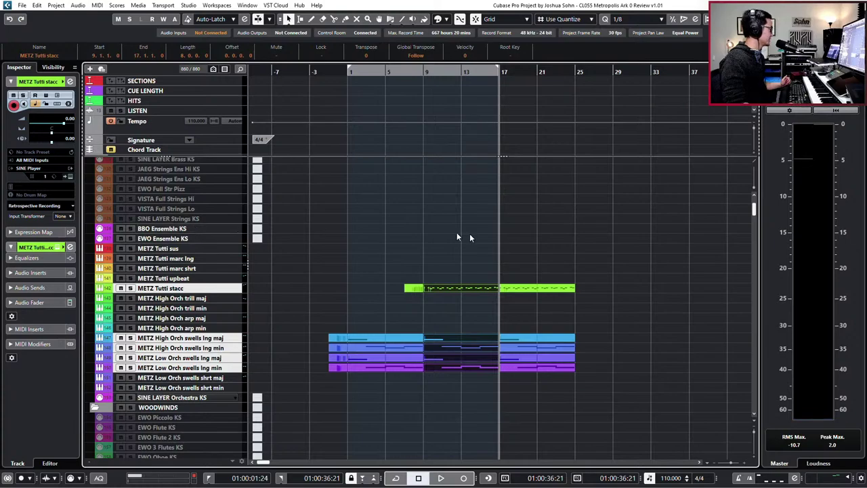
drag(542, 239, 532, 413)
click(183, 260)
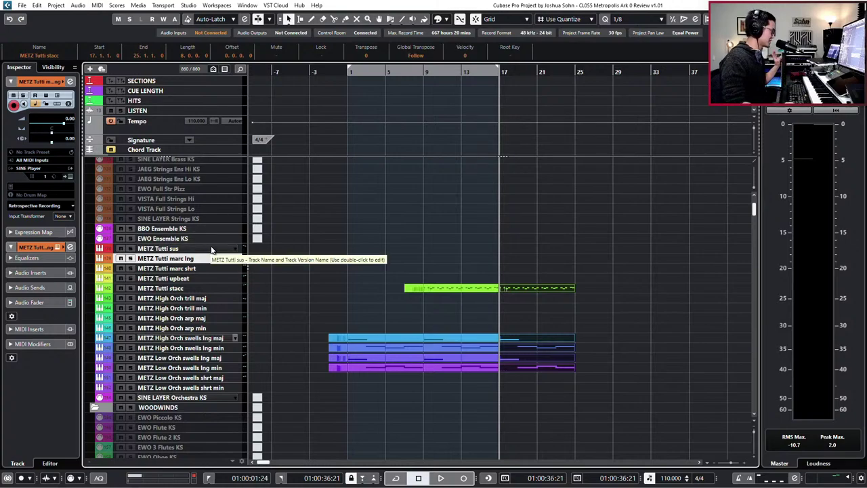
click(211, 250)
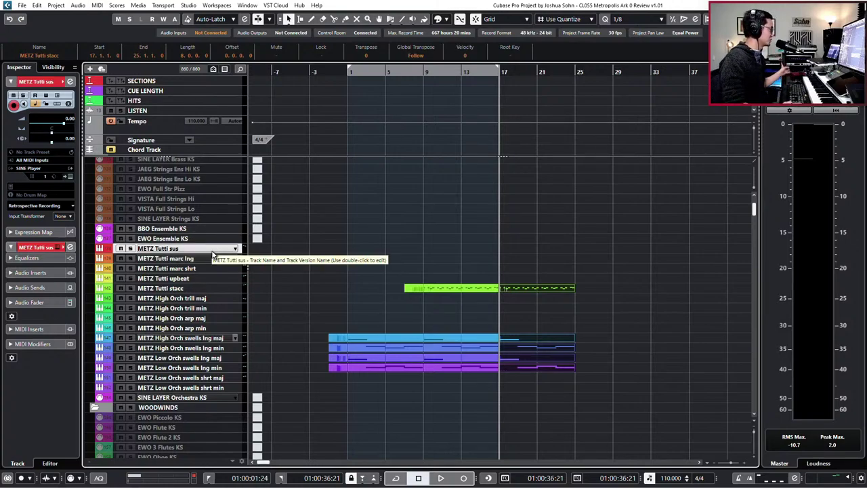
Move the playback position to about bar 14, rehearse METZ Tutti sus over the last section and return to the start position.
key(g)
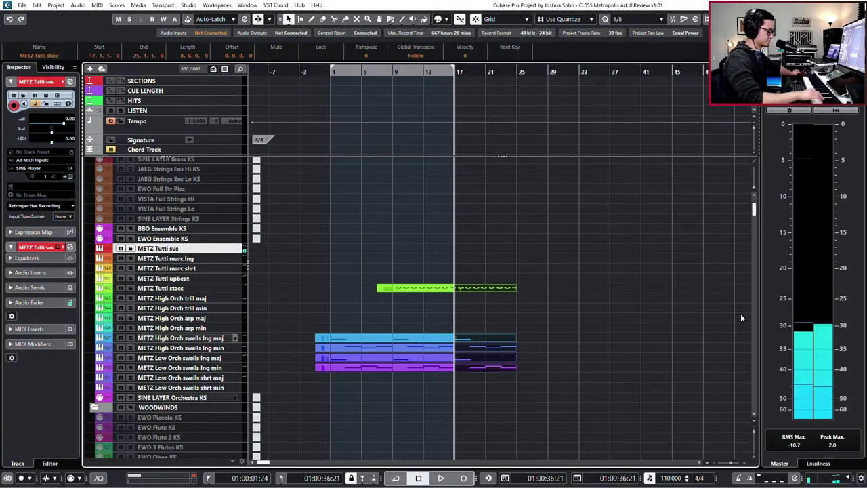
key(KP_Subtract)
key(KP_Subtract)
key(KP_Subtract)
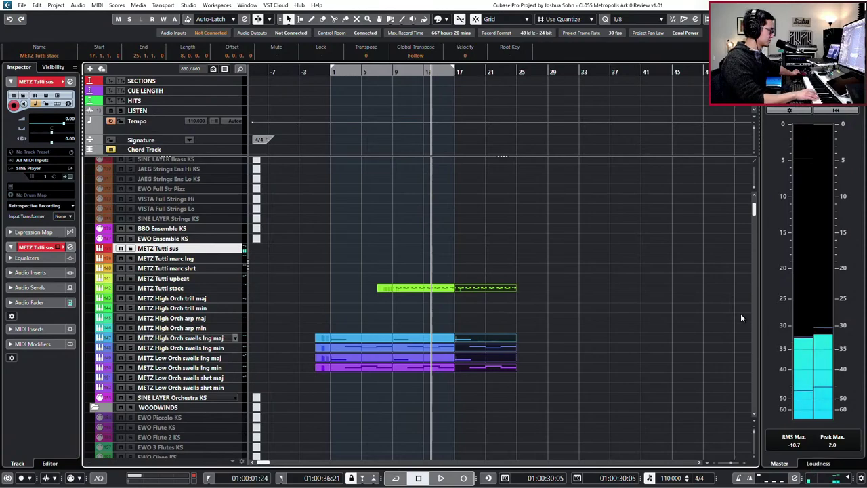
key(space)
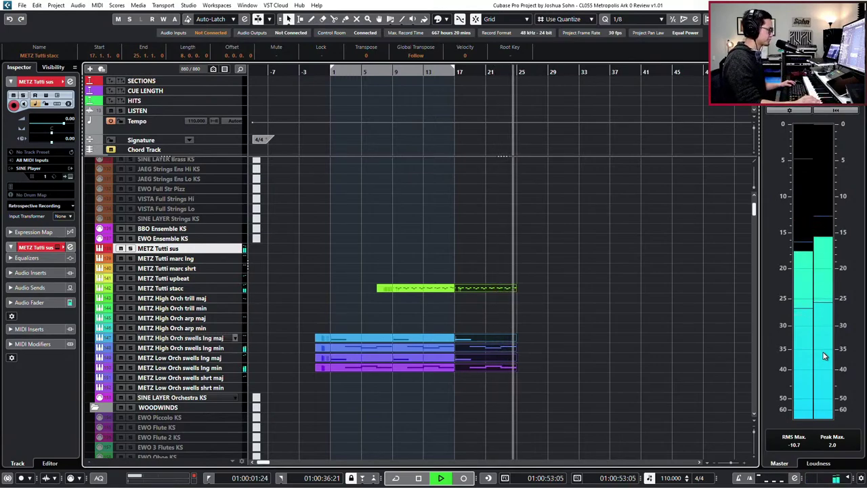
key(space)
key(KP_0)
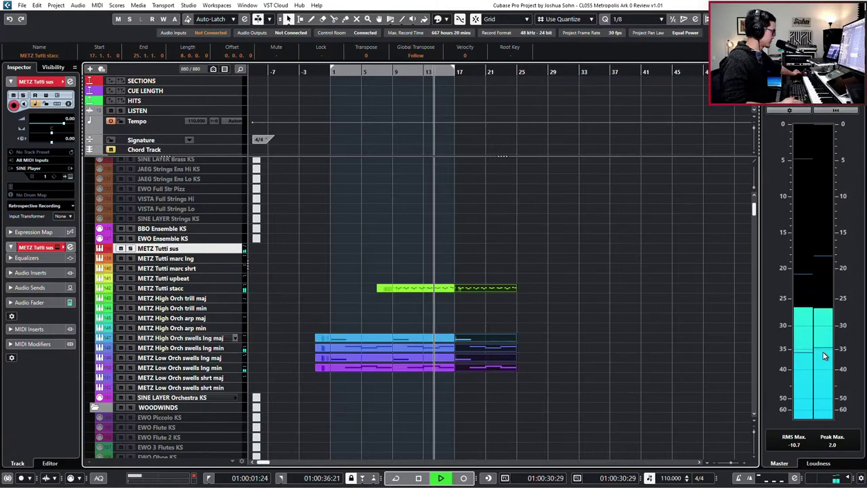
Record a METZ Tutti sus melody from bar 14 to bar 26 and open it in the Key Editor.
key(KP_Multiply)
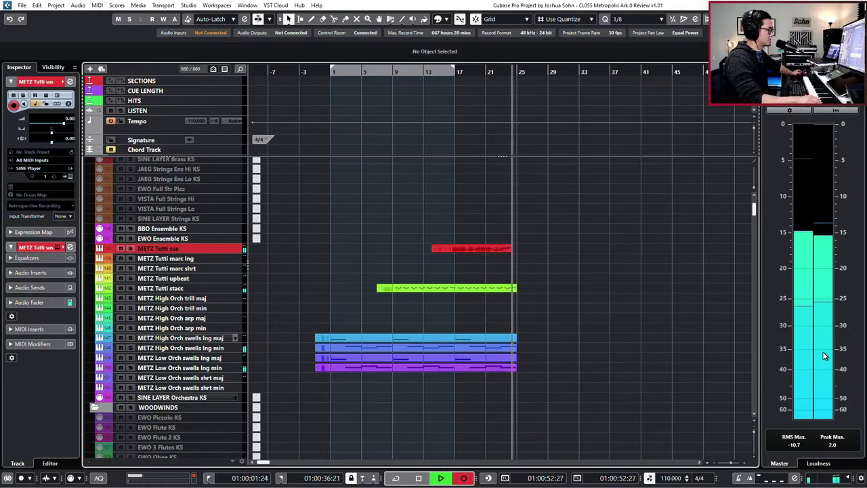
key(space)
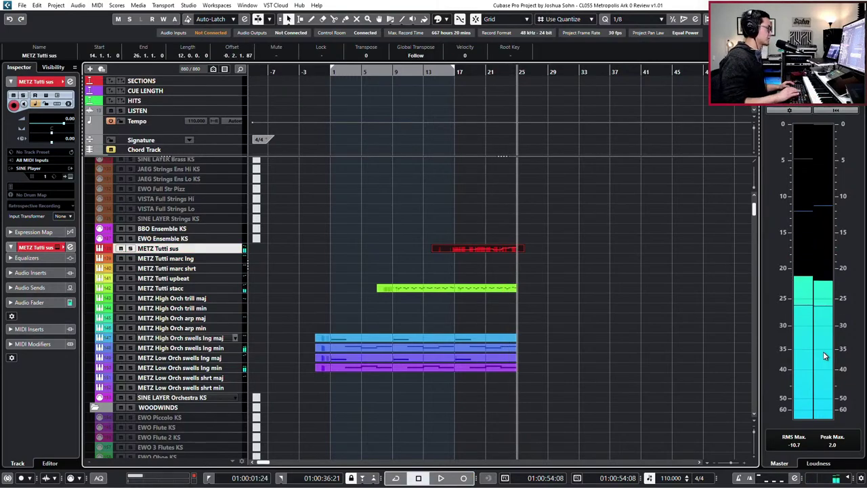
key(Return)
key(g)
key(h)
key(h)
Set the locators around the E4 note at bar 22 and play from there.
click(546, 239)
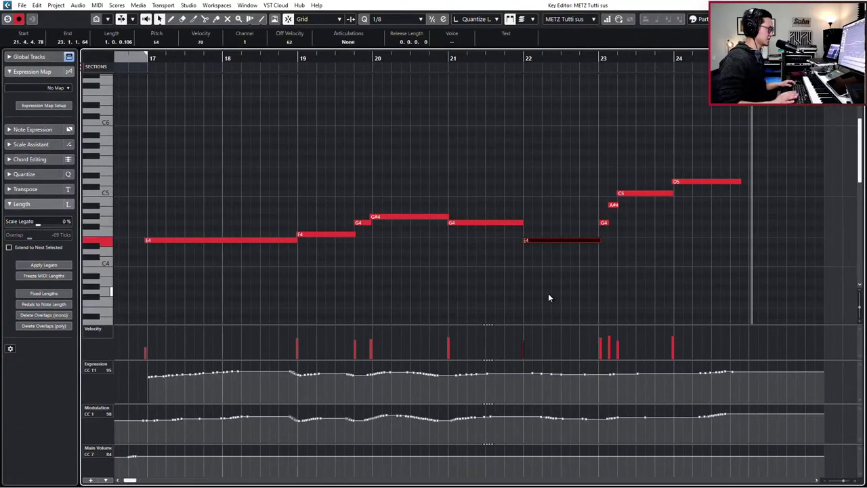
key(l)
scroll(554, 274, up, 1)
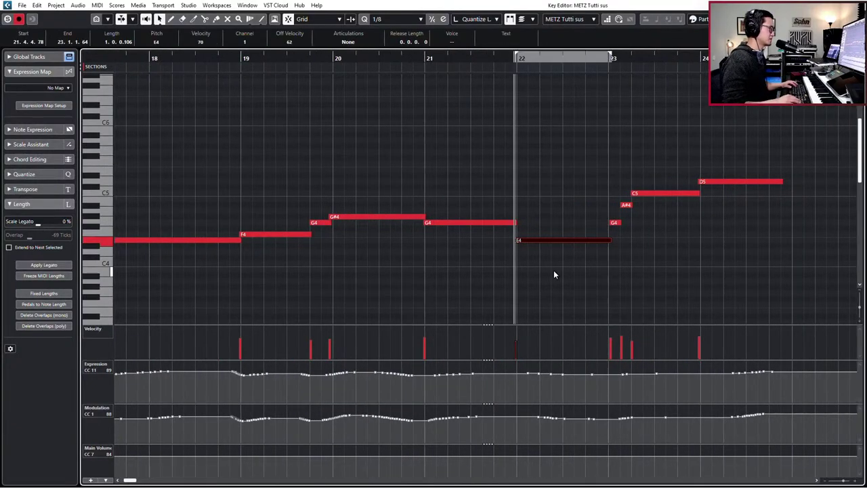
key(space)
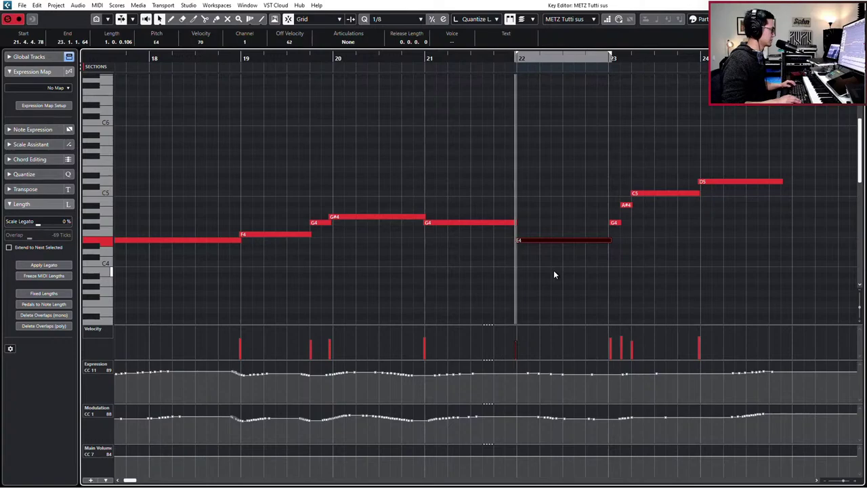
Lower the short A#4 note in bar 23 to A4 and stop playback.
scroll(560, 246, down, 1)
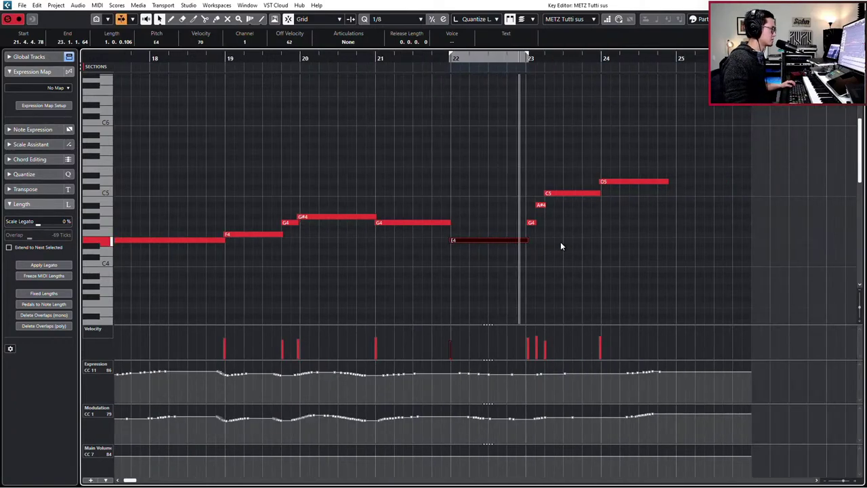
drag(540, 204, 543, 210)
key(space)
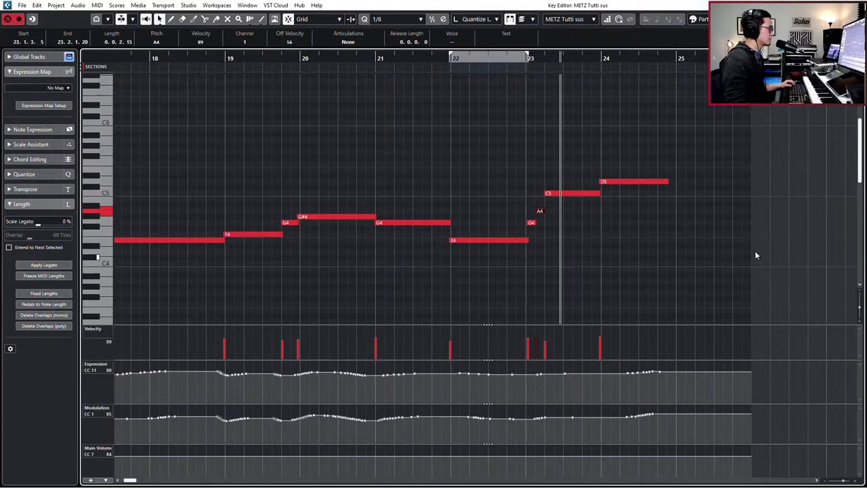
Raise the two short notes at the start of bar 23 to G#4 and A#4, quantize them and listen to the change.
drag(508, 202, 565, 232)
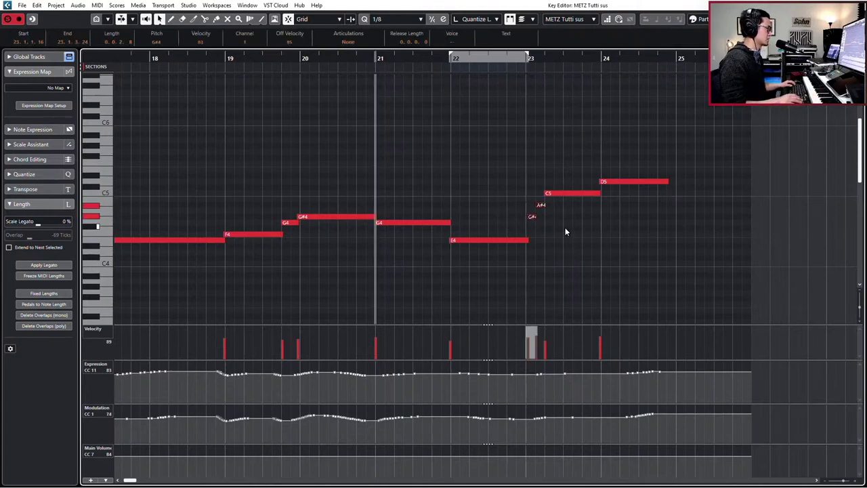
key(Up)
key(space)
scroll(560, 217, down, 1)
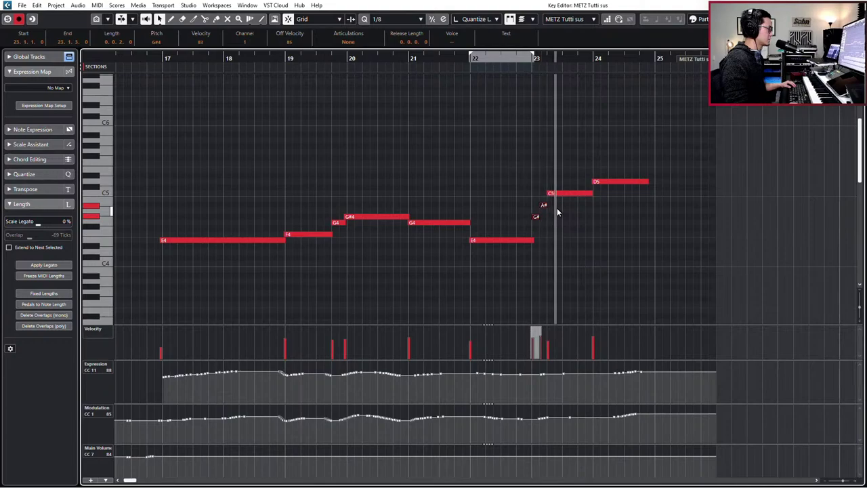
Split the final D5 at beat 3 of bar 24, lower the second half to C5 and extend it to bar 25.
click(627, 151)
alt+click(626, 180)
click(635, 182)
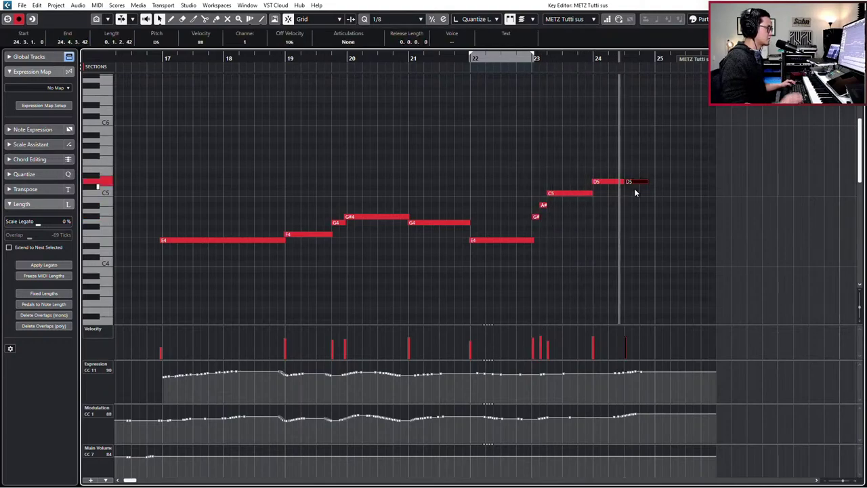
key(Down)
key(Down)
key(alt+shift+Right)
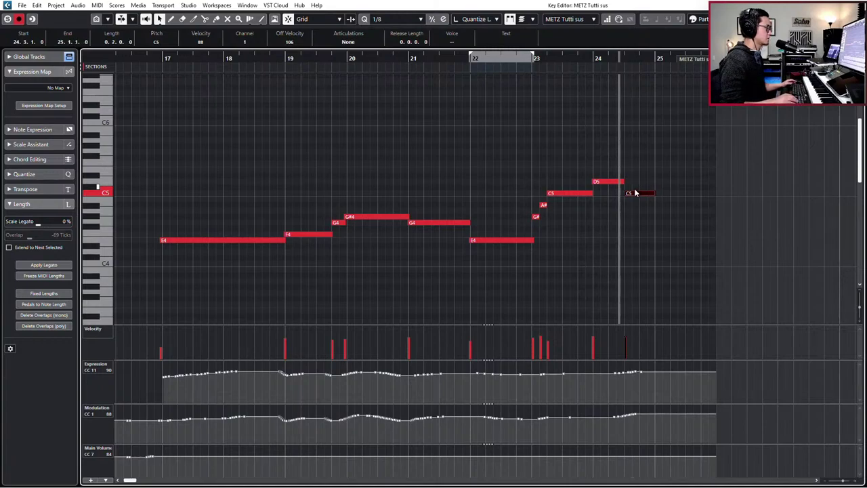
Move the playback position back to bar 17 near the start of the METZ Tutti sus melody.
key(KP_Subtract)
key(KP_Subtract)
key(KP_Subtract)
key(KP_Subtract)
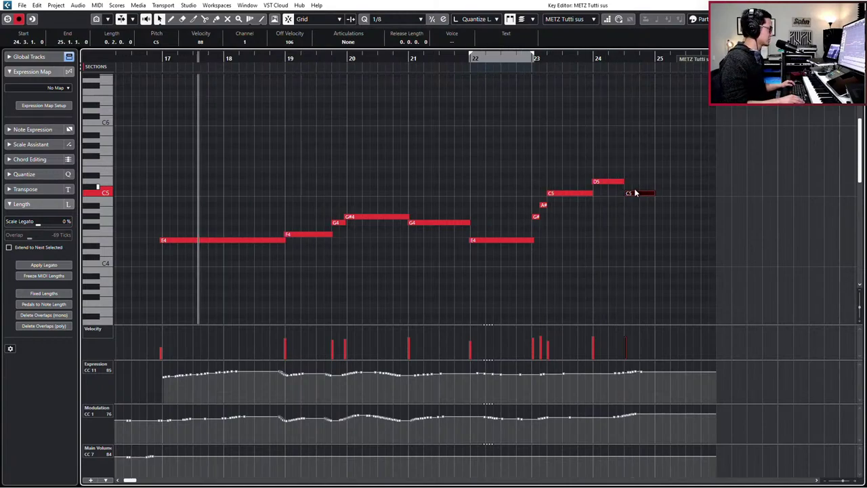
Open the METZ Tutti sus melody and the last METZ Tutti stacc part together in the Key Editor, focused on bars 18 to 25.
click(611, 181)
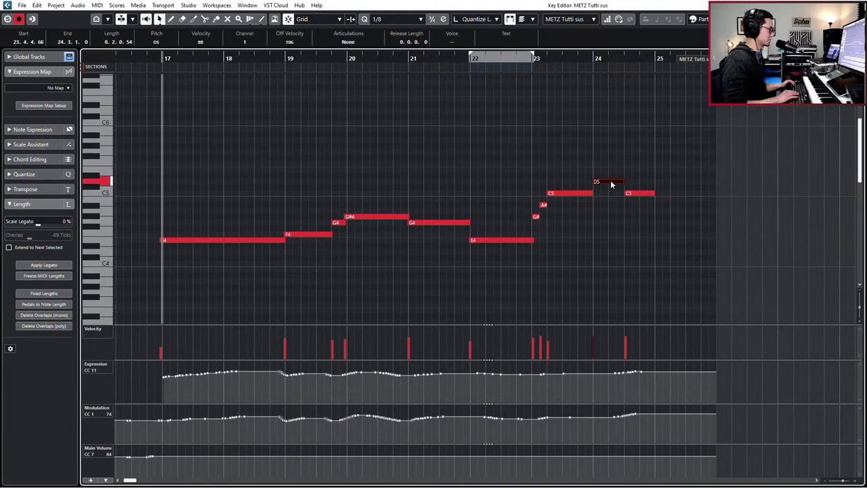
key(Return)
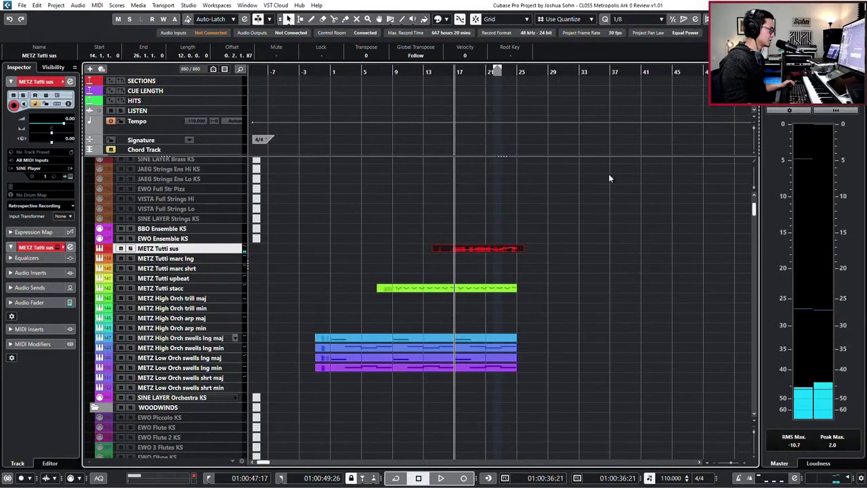
click(494, 288)
shift+click(511, 249)
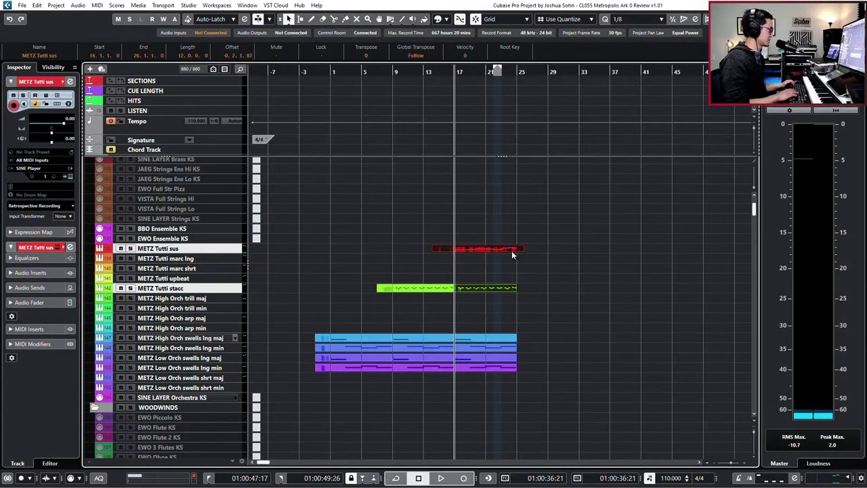
key(Return)
scroll(511, 227, down, 1)
scroll(558, 219, right, 1)
scroll(628, 204, up, 2)
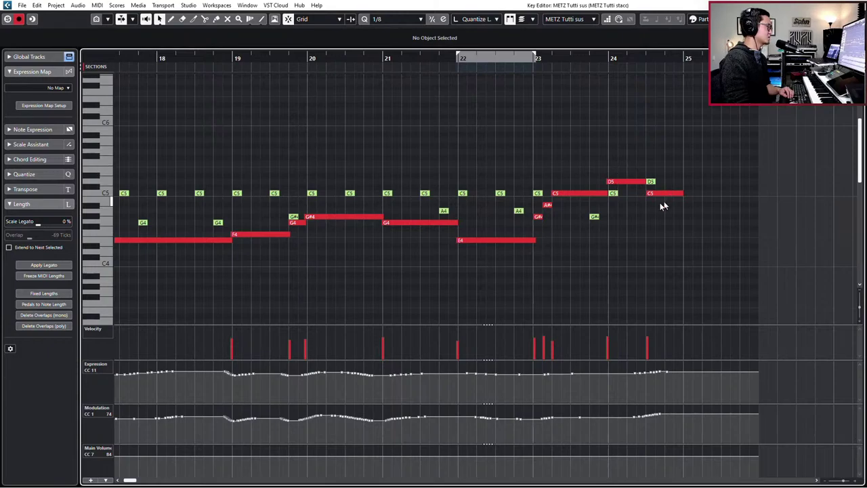
Undo the quantizing of the melody's D5 at bar 24, set its start to 23.4.4.77 and play both parts from bar 16.
click(621, 180)
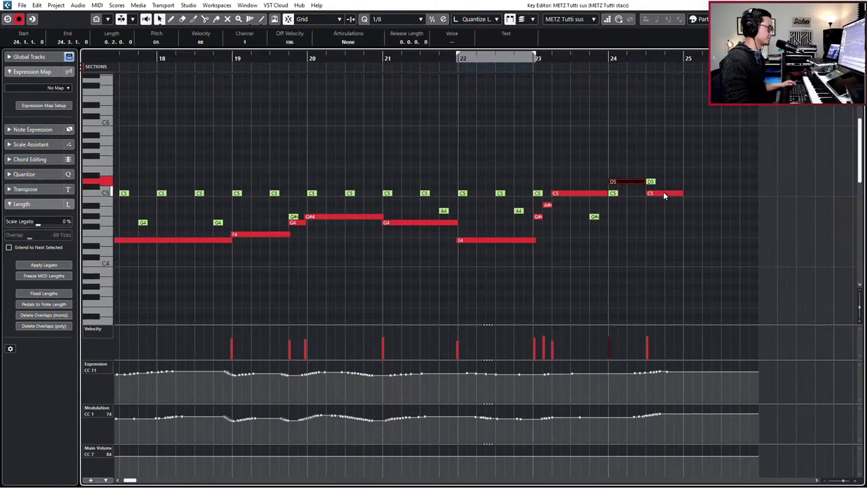
key(ctrl+z)
drag(609, 182, 610, 181)
key(g)
key(minus)
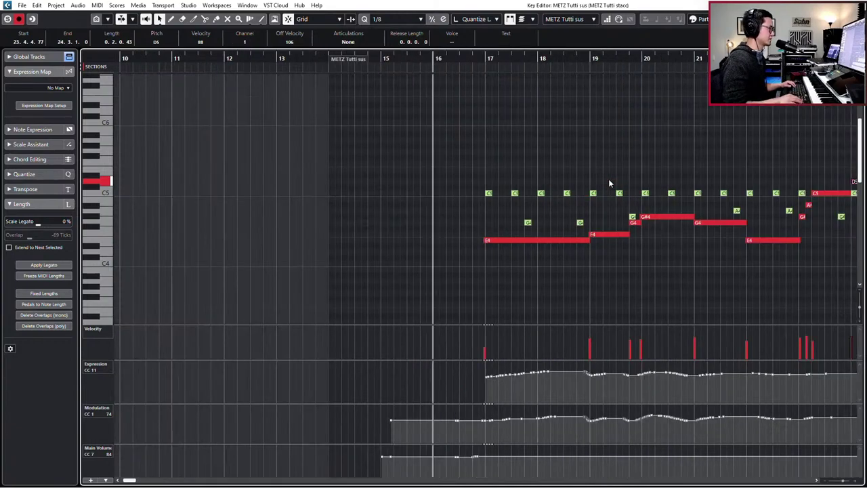
key(plus)
key(g)
key(space)
scroll(608, 184, right, 2)
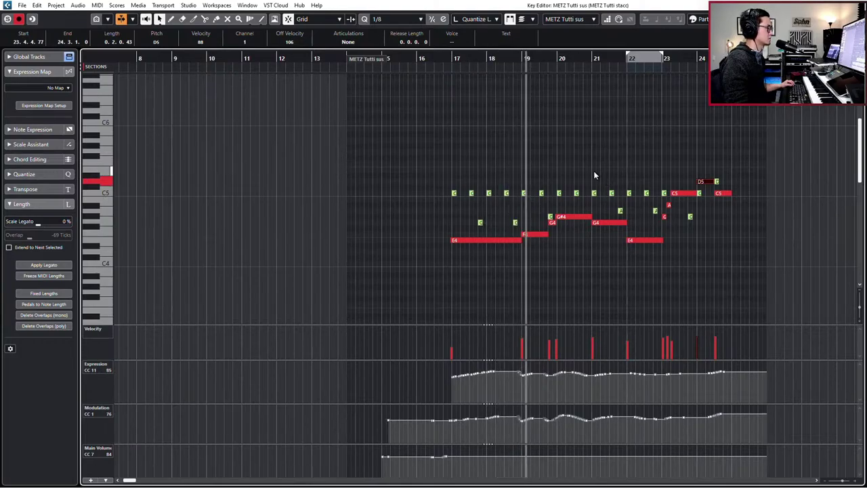
scroll(593, 170, right, 6)
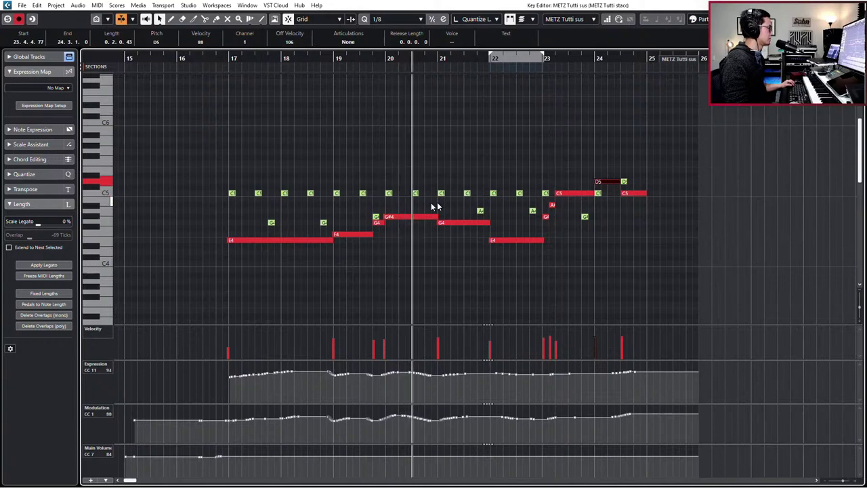
Adjust the melody's G#4 in bar 20 to end at 21.1.1.19 and replay from bar 21.
drag(437, 217, 384, 217)
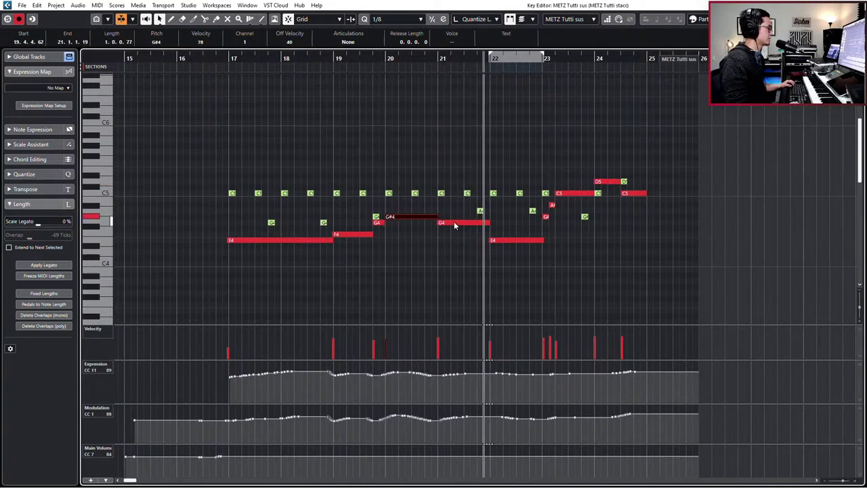
scroll(457, 225, up, 2)
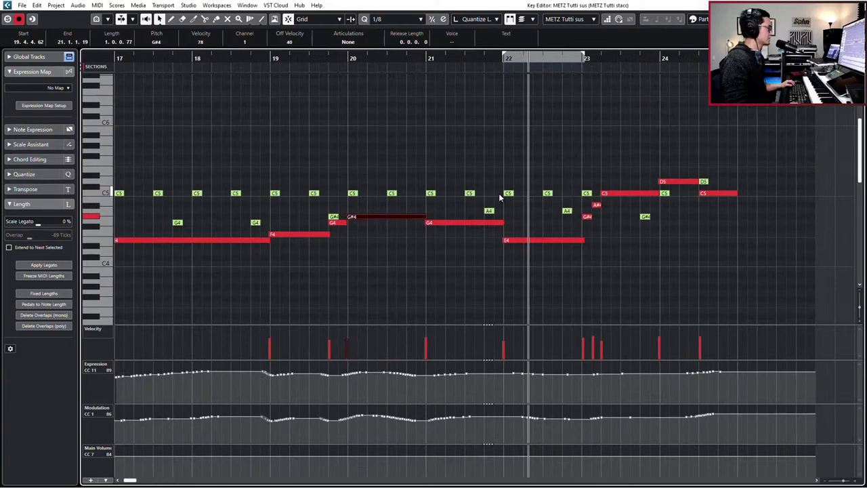
key(space)
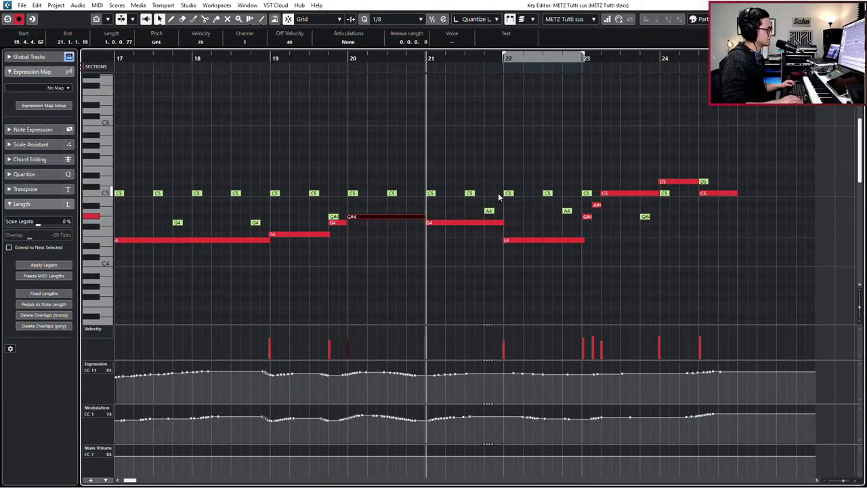
key(KP_Subtract)
key(KP_Add)
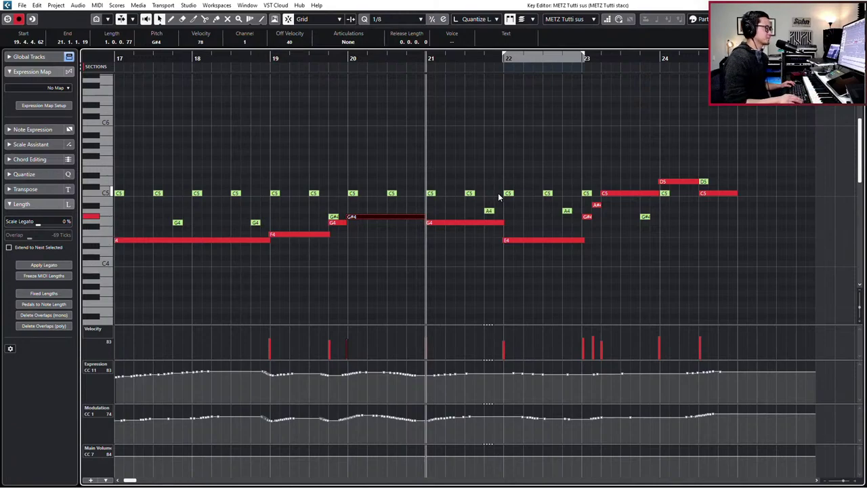
key(space)
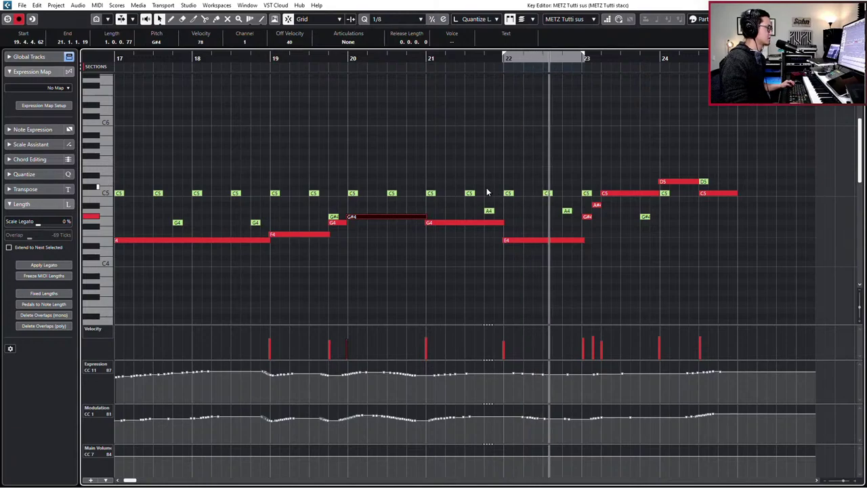
Shorten the melody's E4 in bar 22 to two beats, add a duplicate raised to G4 for the second half, and listen.
drag(581, 240, 545, 239)
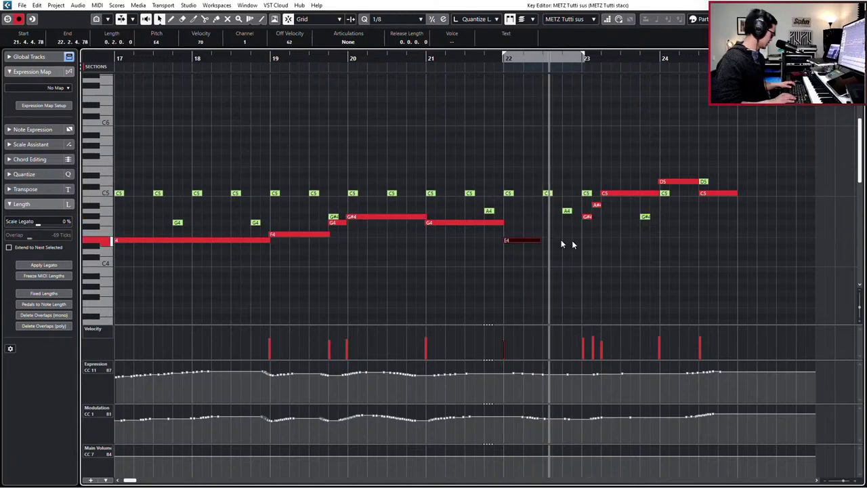
key(ctrl+d)
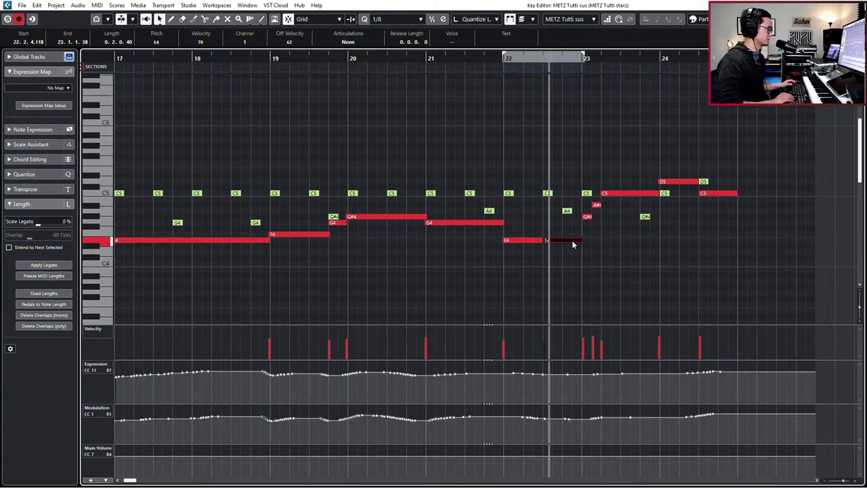
key(Up)
key(Up)
key(Up)
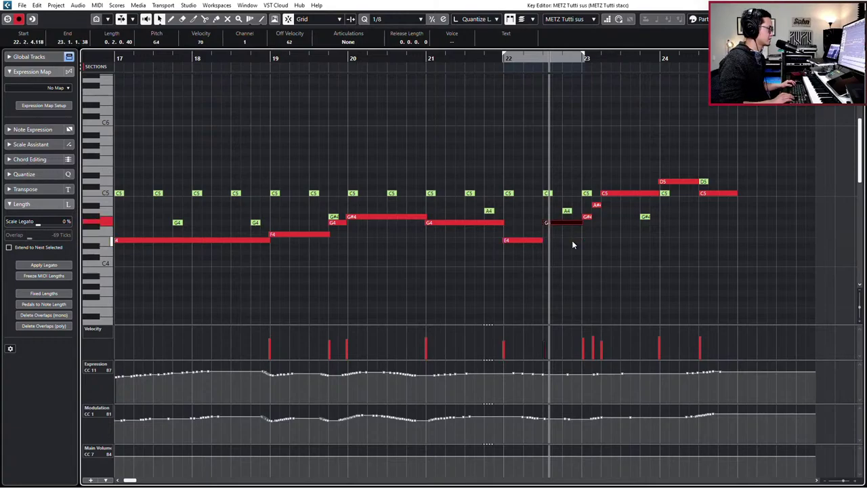
key(1)
key(space)
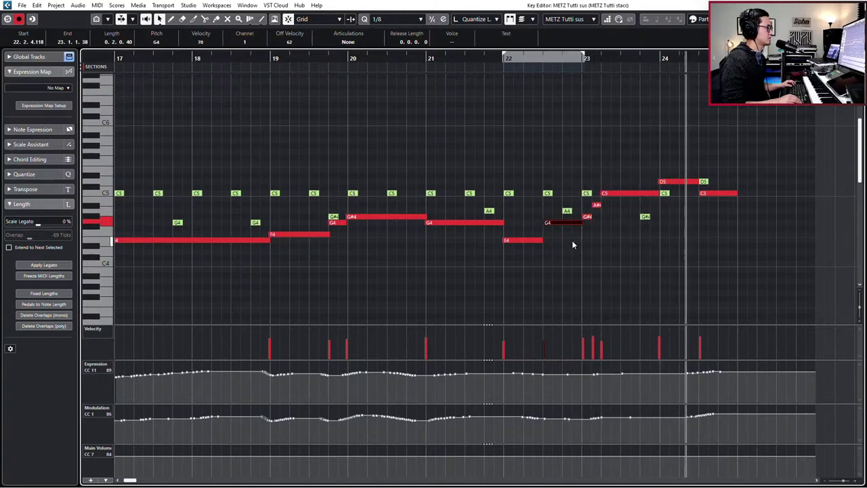
key(space)
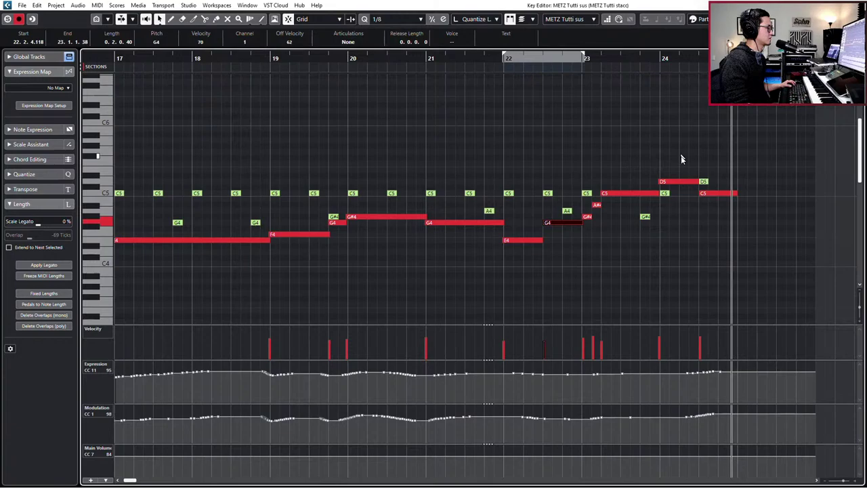
Try the staccato C5 on beat 1 of bar 24 as D5, and set it back to C5.
click(667, 194)
key(Up)
key(Up)
click(703, 182)
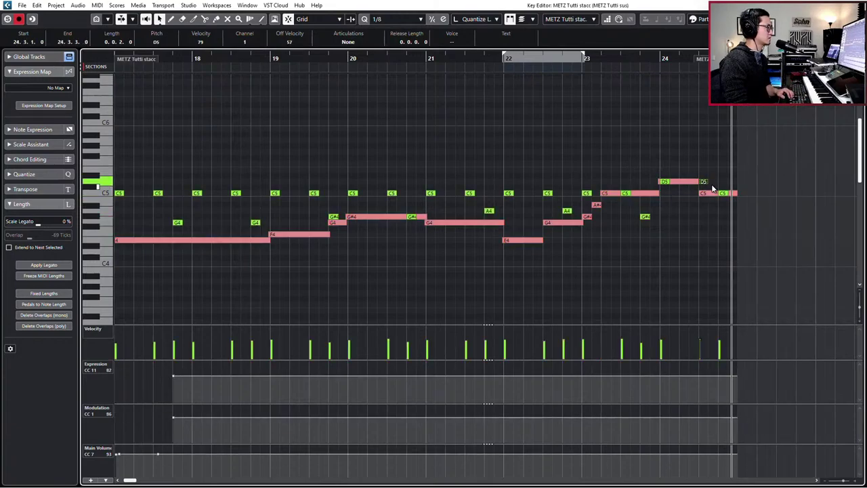
click(664, 181)
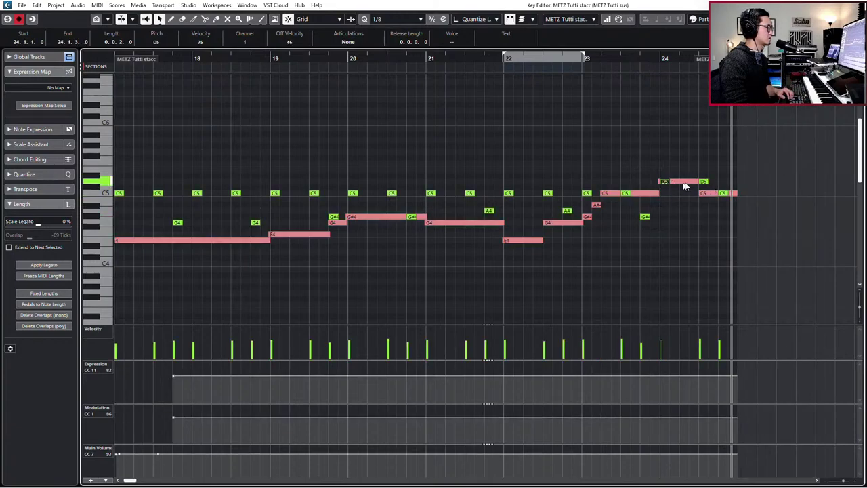
key(Down)
key(Down)
key(Right)
key(Right)
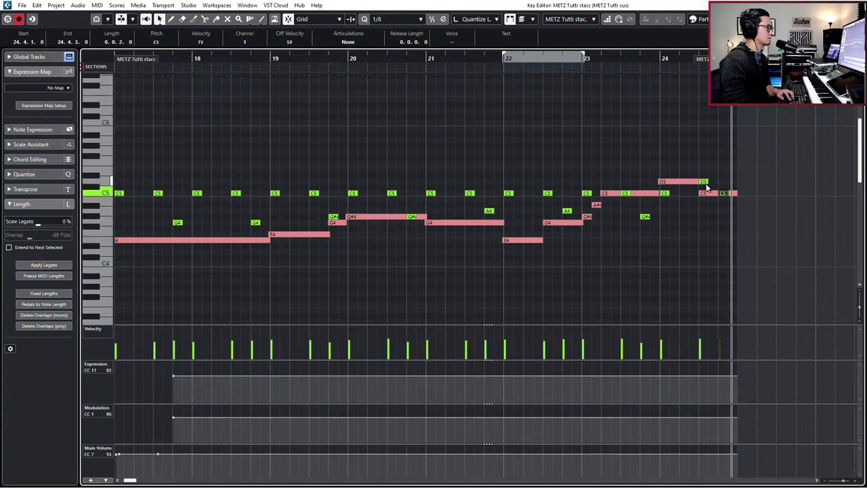
Audition bar 24, set its first staccato note to D5 and lower the staccato D5 on beat 3 to C5.
key(KP_Subtract)
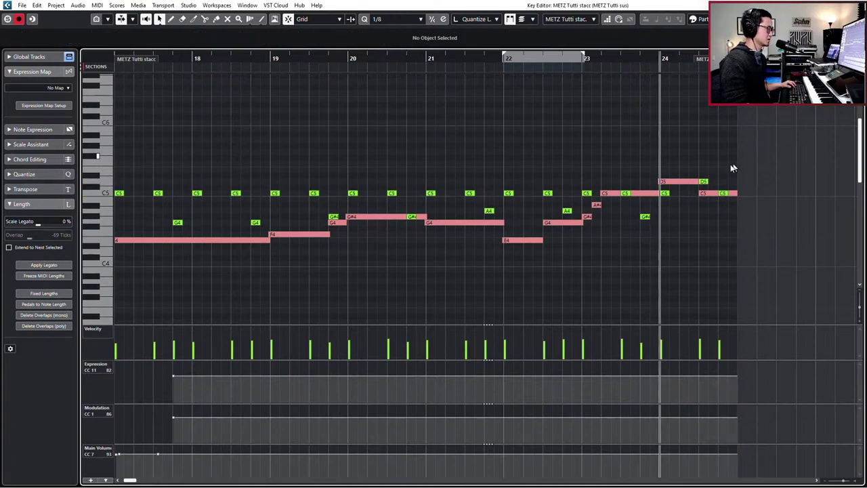
drag(744, 162, 630, 207)
key(space)
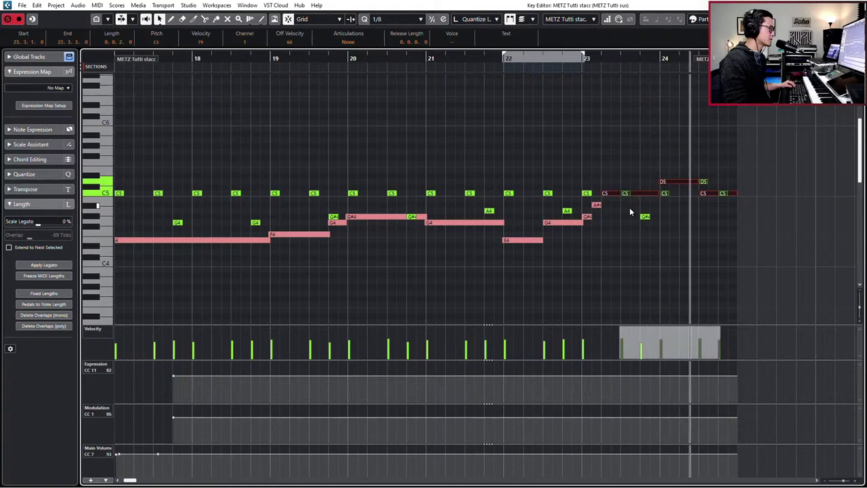
click(666, 183)
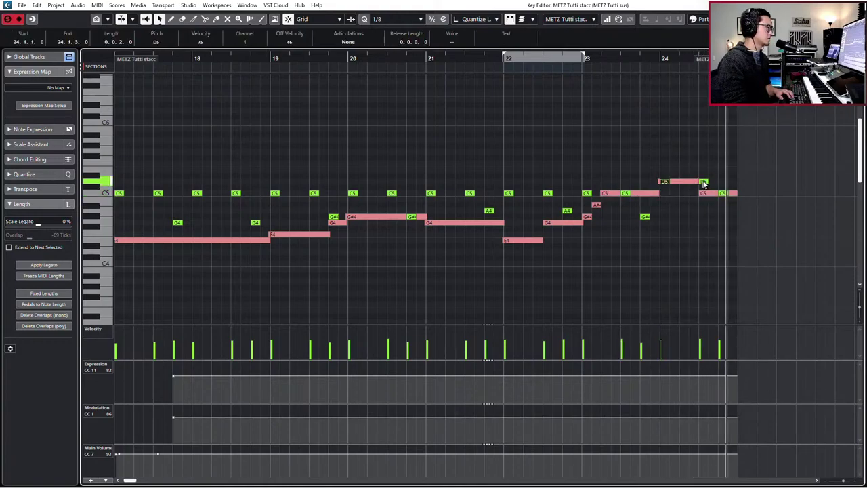
drag(703, 183, 704, 187)
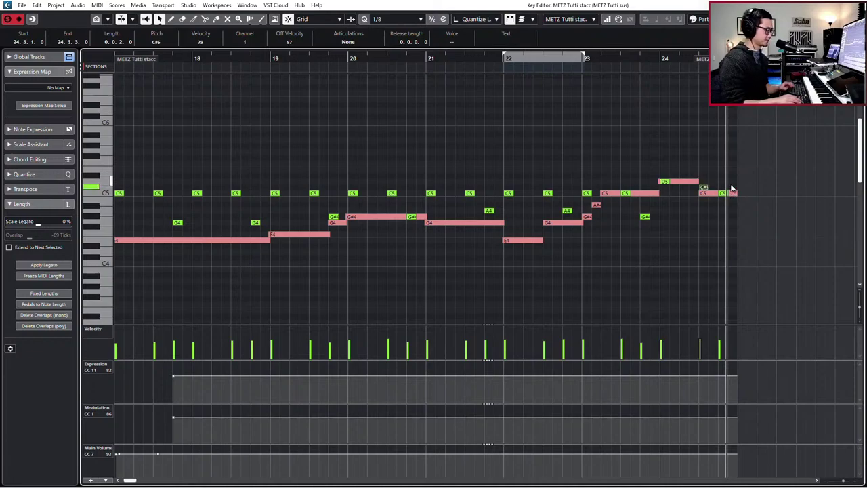
key(Delete)
key(KP_Subtract)
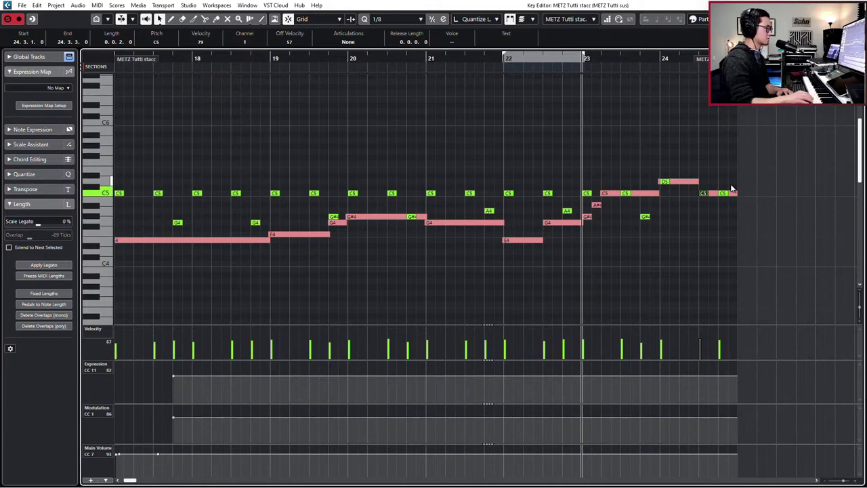
Lower the staccato C5 on beat 4 of bar 24 to G4 and return to the project arrangement.
click(724, 195)
key(Down)
key(Down)
key(Down)
key(Down)
key(Down)
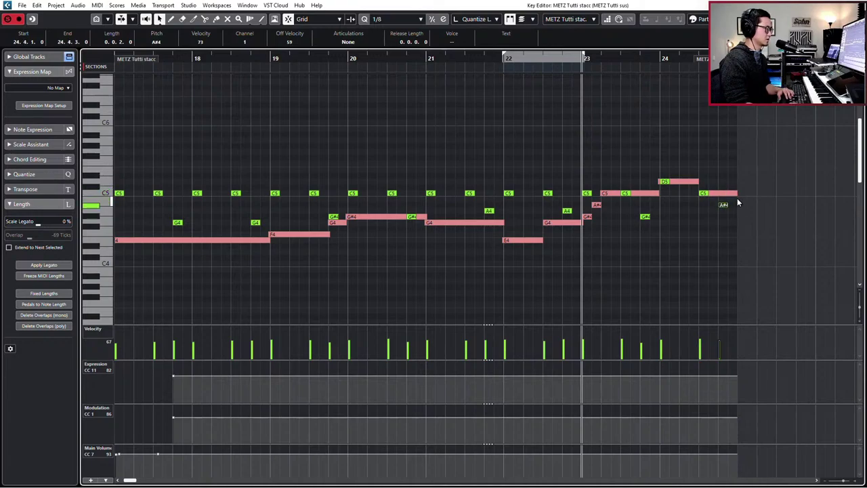
scroll(731, 202, down, 3)
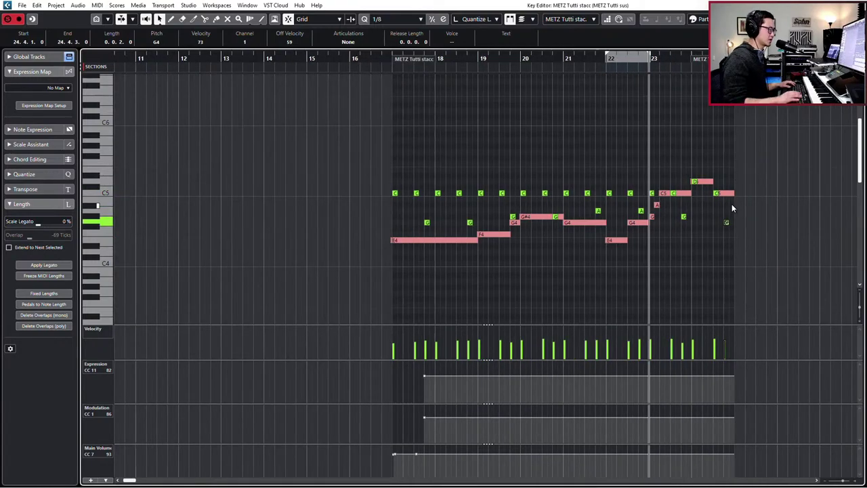
key(Return)
Play the full arrangement from just before bar 17 to hear the melody, ostinato and swells together.
key(g)
key(KP_Subtract)
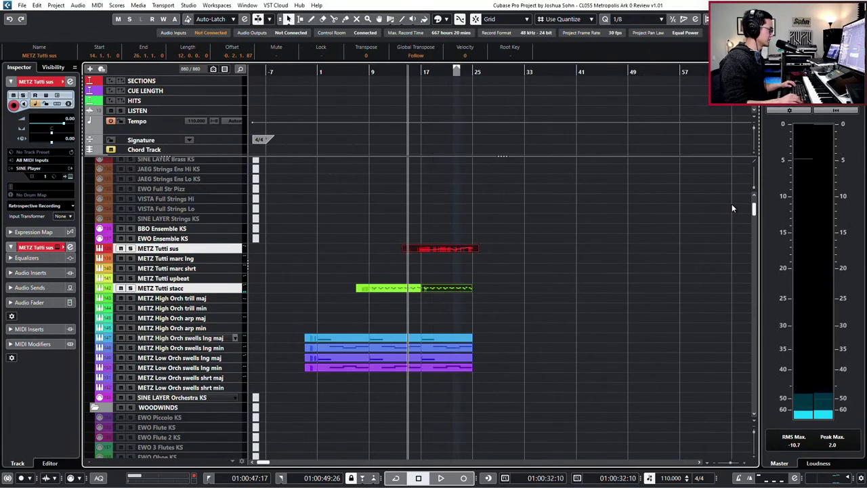
key(KP_Add)
key(KP_Add)
key(space)
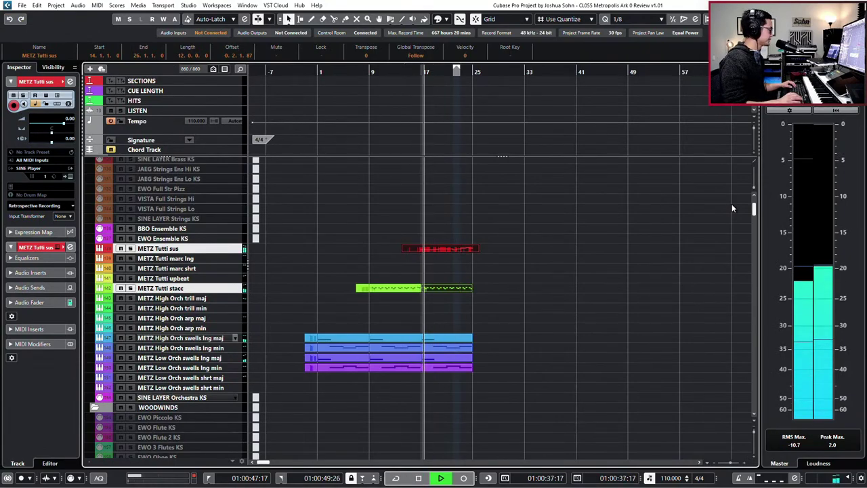
Set the locators around the sketch's parts, starting at bar 1, and stop playback.
drag(505, 235, 380, 334)
key(p)
key(g)
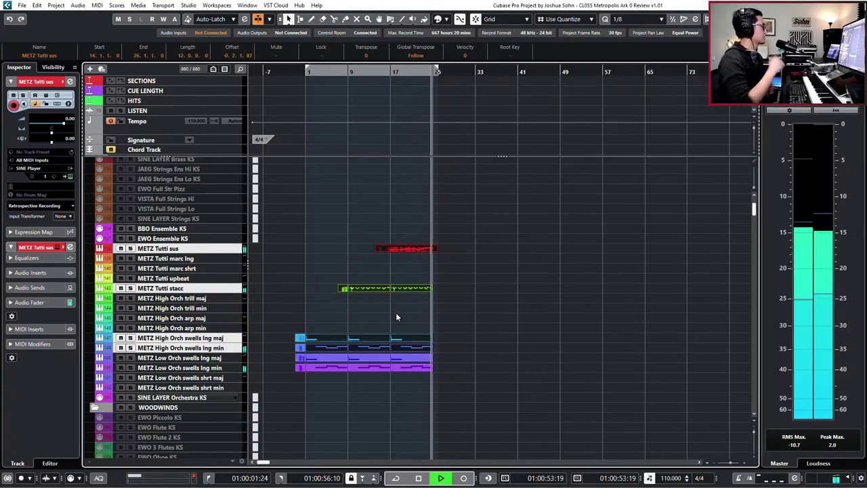
key(space)
Select all the long swells parts, only the Low Orch ones, and finally only the High Orch ones.
scroll(461, 331, up, 2)
scroll(460, 332, left, 2)
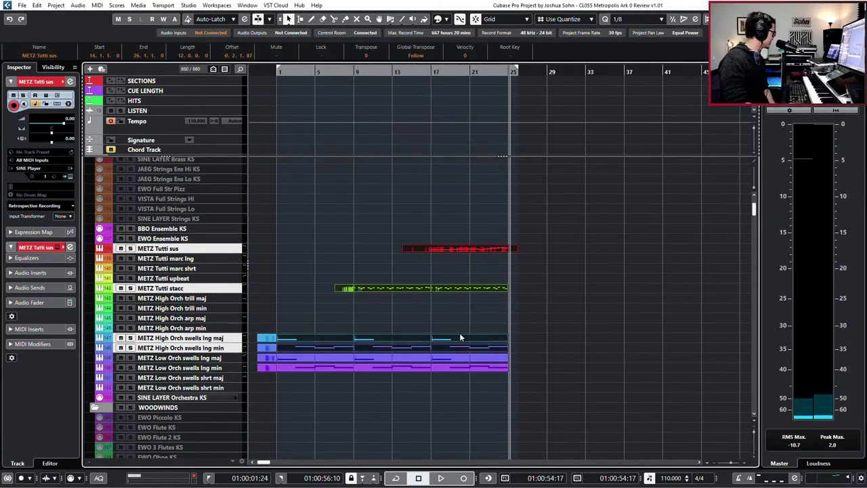
drag(342, 314, 583, 415)
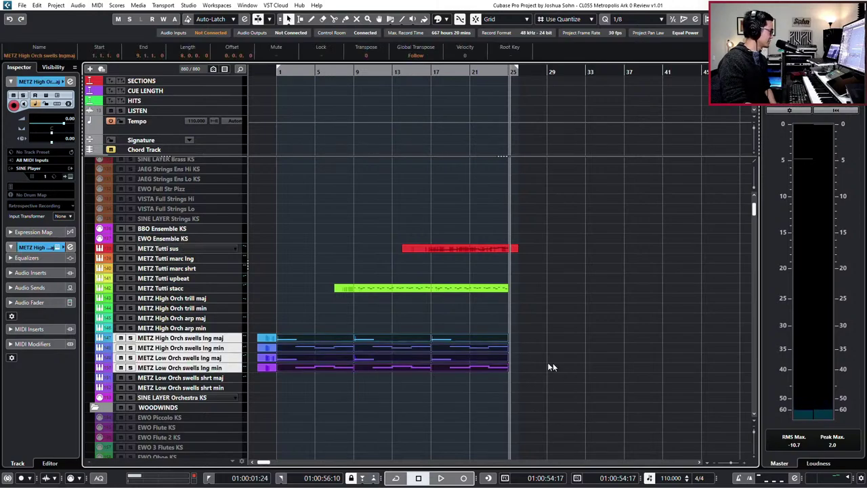
drag(549, 363, 278, 389)
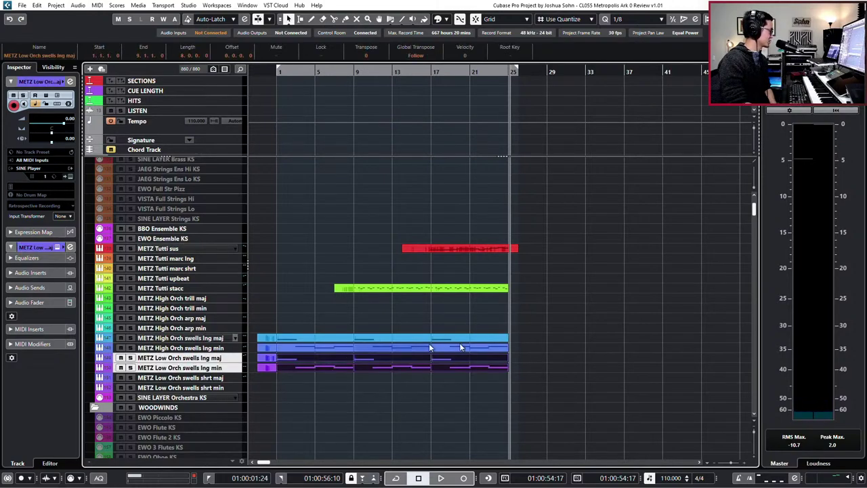
drag(524, 339, 317, 345)
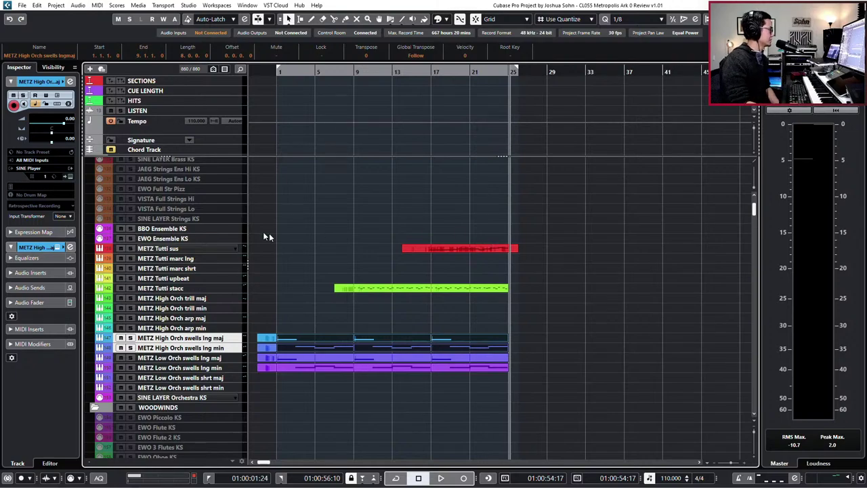
Select the BBO Ensemble KS track and finally the EWO Ensemble KS track to audition them live.
click(203, 229)
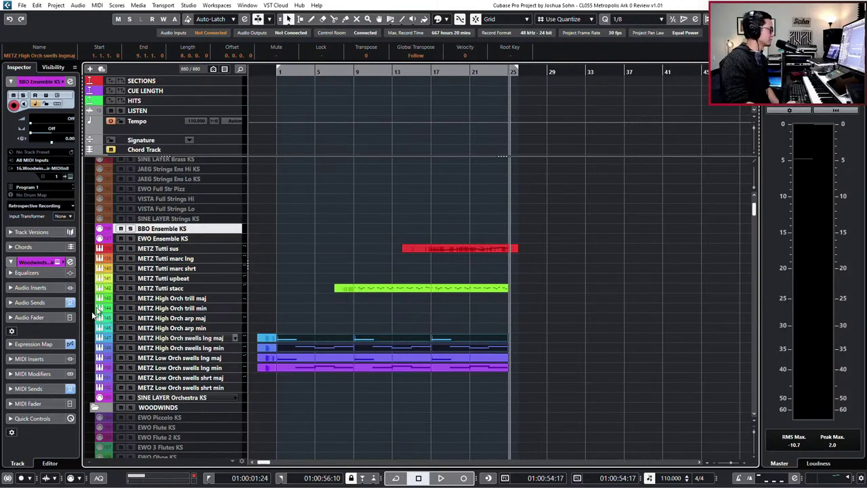
click(173, 240)
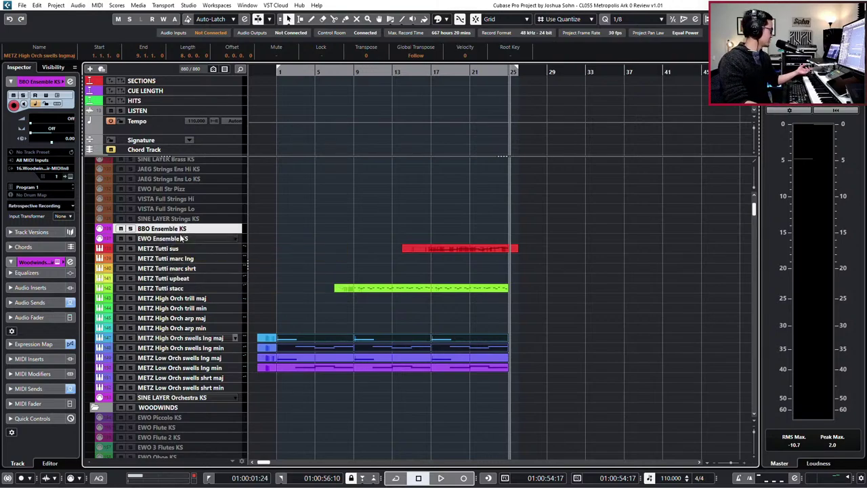
click(189, 229)
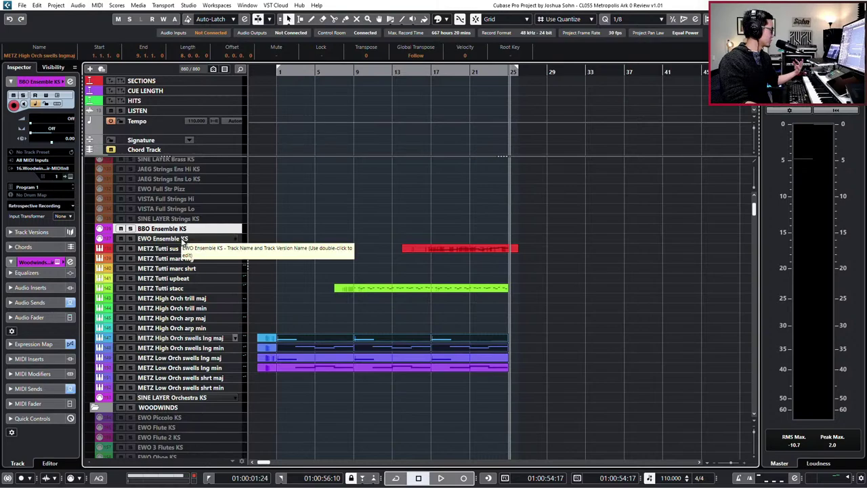
click(183, 239)
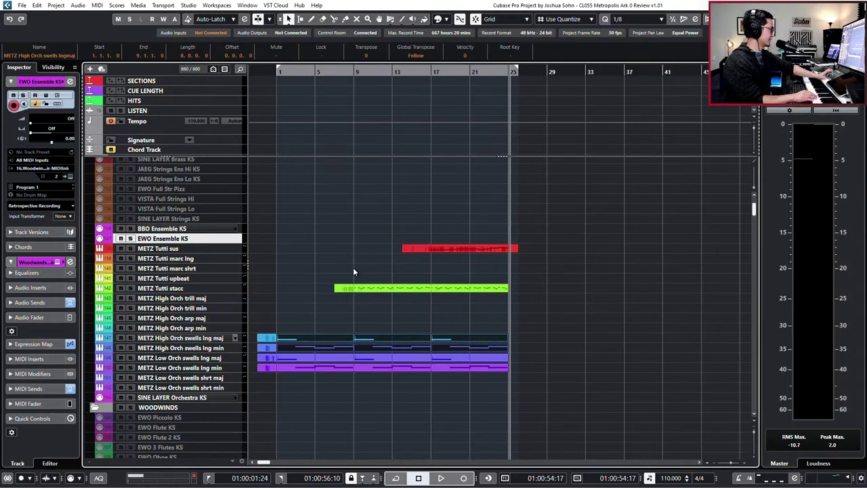
Copy the METZ Tutti sus melody part onto the EWO Ensemble KS track and play the copy soloed from around bar 17.
drag(420, 248, 424, 241)
key(s)
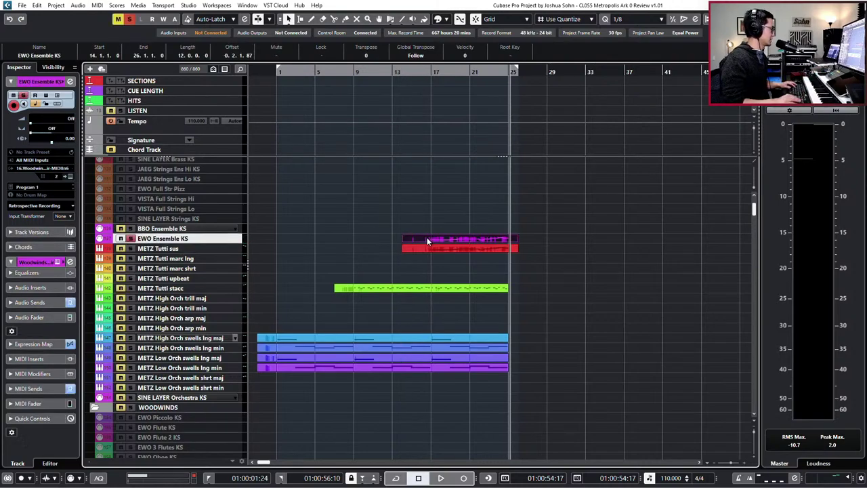
key(KP_Subtract)
key(space)
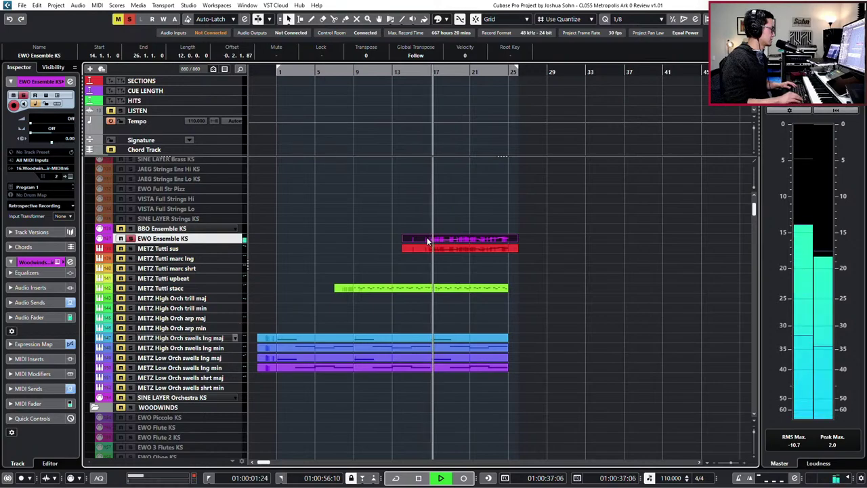
Assign the Sul Tasto articulation to all notes of the EWO Ensemble KS part and return to the arrangement.
double_click(426, 238)
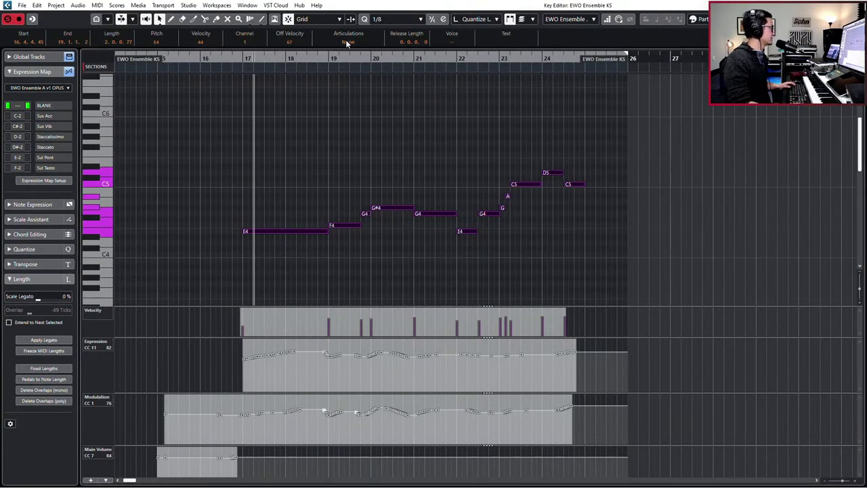
click(348, 41)
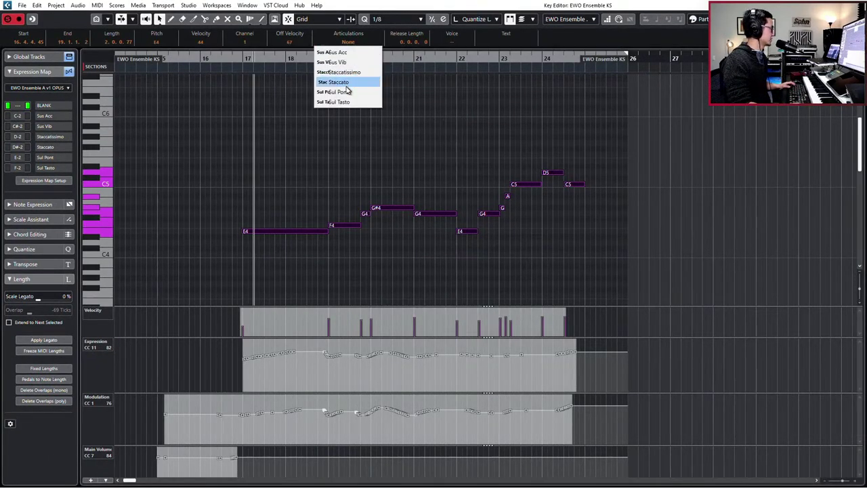
click(346, 102)
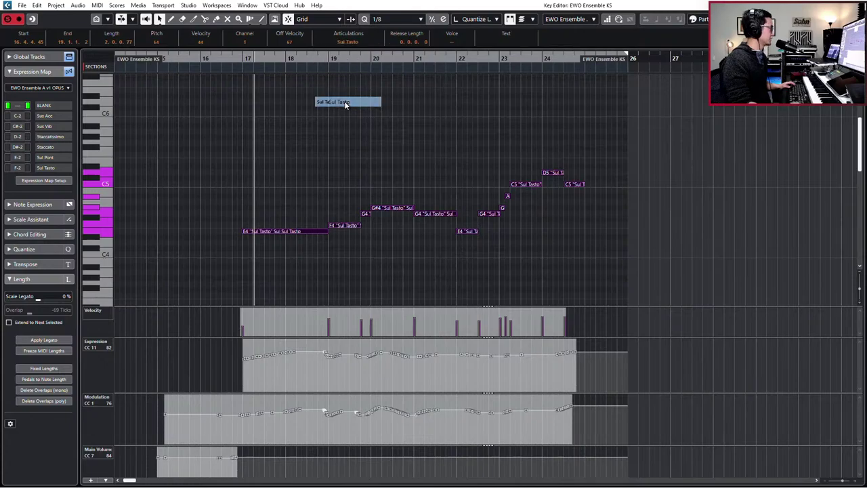
key(ctrl+e)
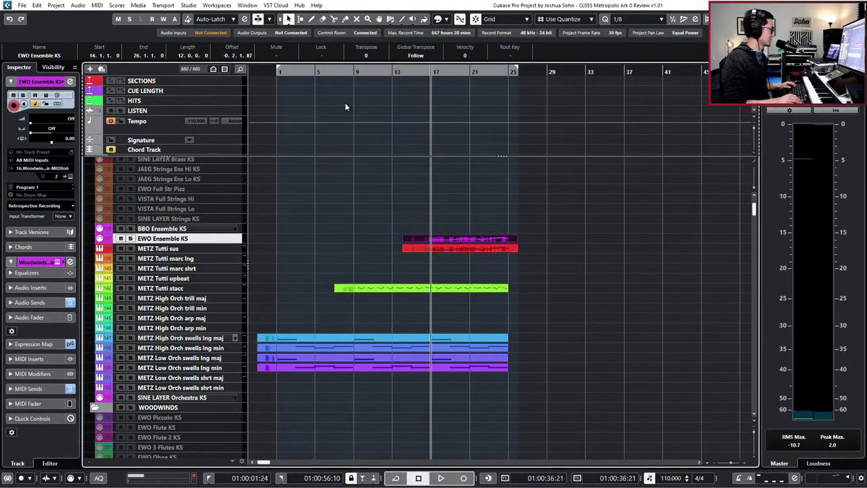
Play the EWO Ensemble KS part and redraw the start of its Expression (CC 11) curve as a rise from about bar 16.
key(space)
key(Return)
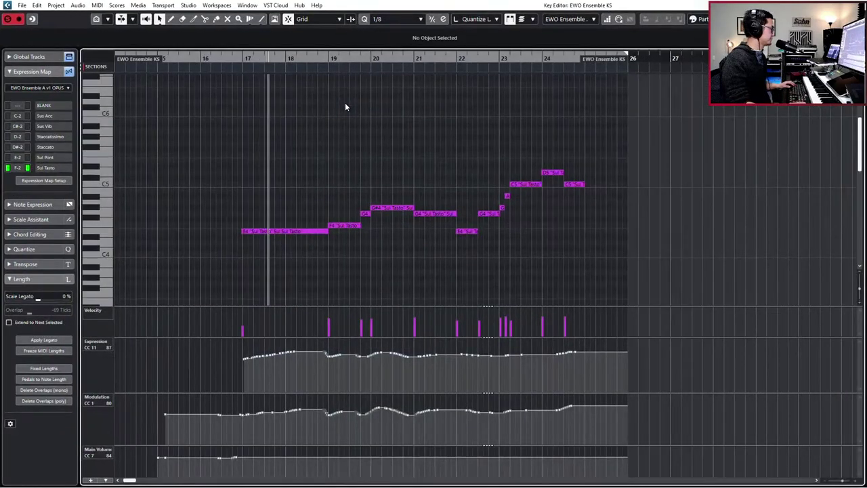
scroll(340, 314, down, 2)
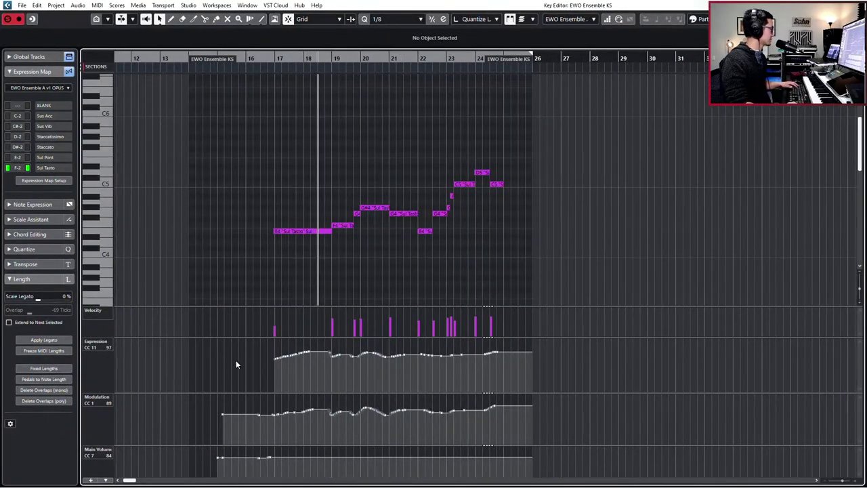
mouse_move(258, 366)
mouse_down()
mouse_move(276, 357)
mouse_move(247, 363)
mouse_move(334, 352)
mouse_up()
Try the Sus Vib articulation on all EWO Ensemble KS notes and cue playback to about bar 16.
mouse_move(259, 124)
mouse_down()
mouse_move(439, 239)
mouse_move(508, 244)
mouse_up()
click(348, 41)
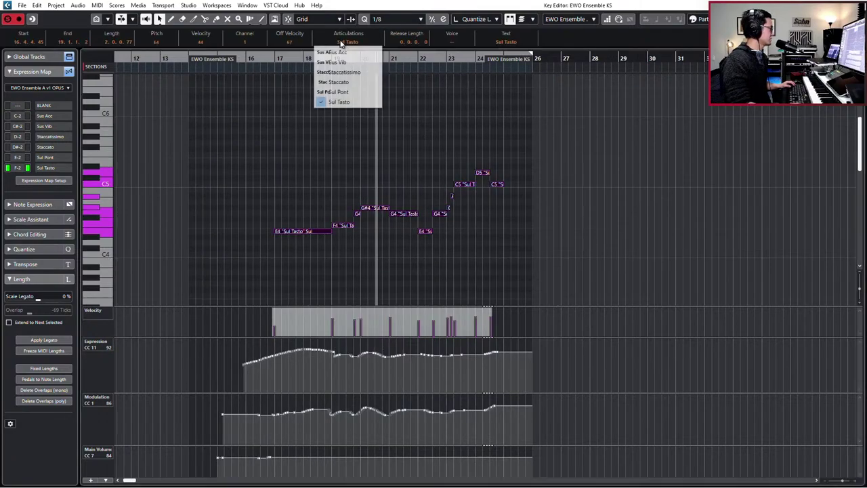
click(351, 63)
key(l)
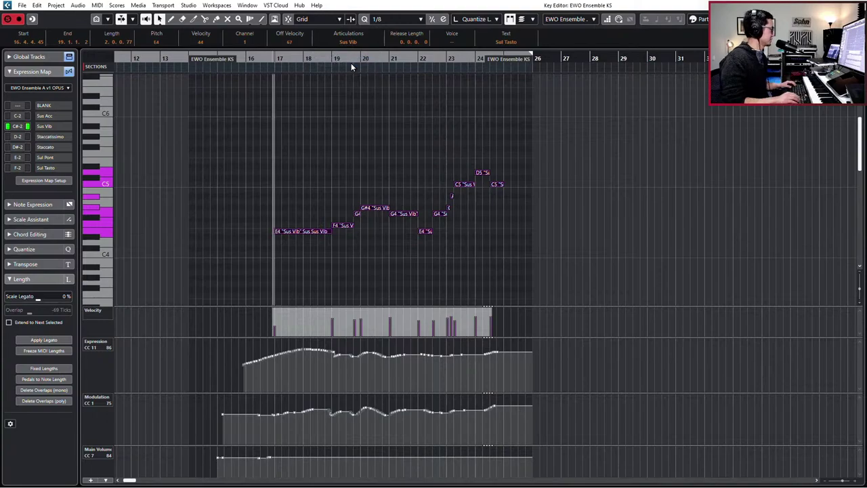
key(space)
key(KP_Subtract)
key(KP_Subtract)
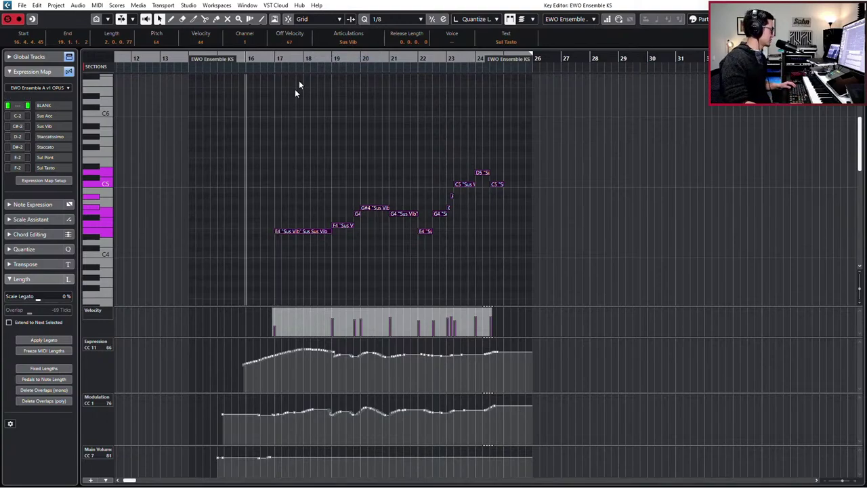
Lower the whole Modulation (CC 1) curve of the EWO Ensemble KS part, including its final level, with the first point at 61.
click(244, 364)
drag(218, 412, 540, 410)
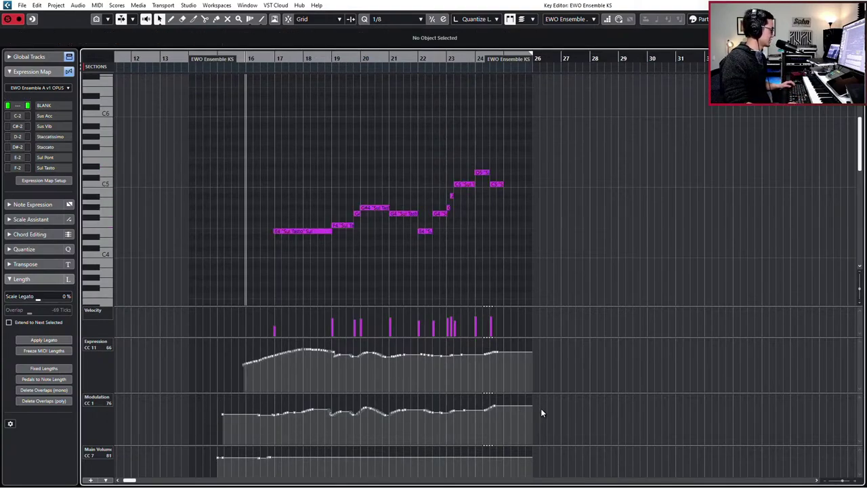
drag(476, 399, 479, 410)
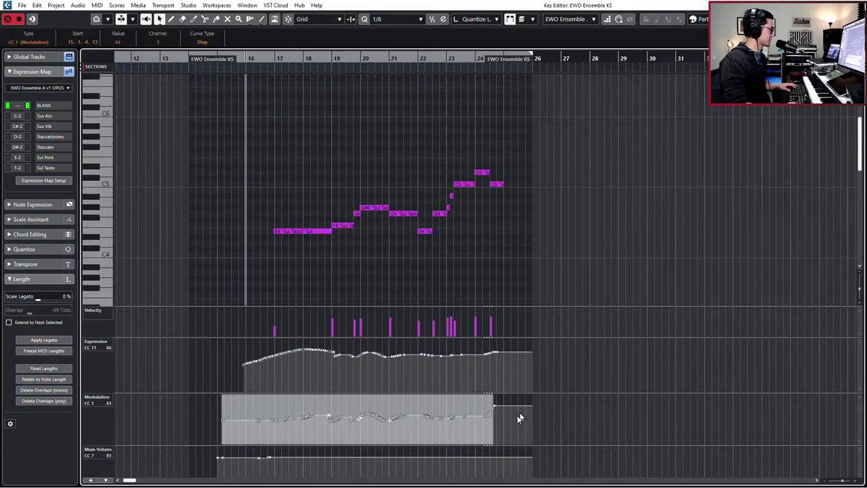
click(517, 415)
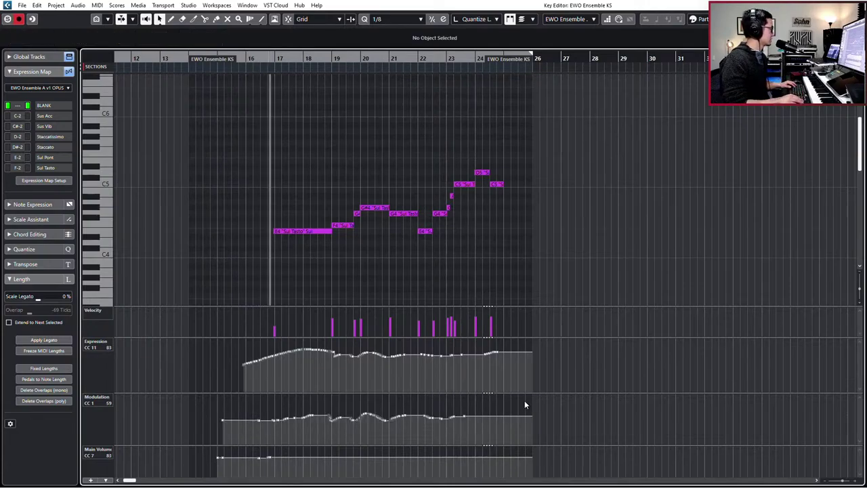
Return to the arrangement and play the layered melody together with the swells and staccato ostinato.
key(Return)
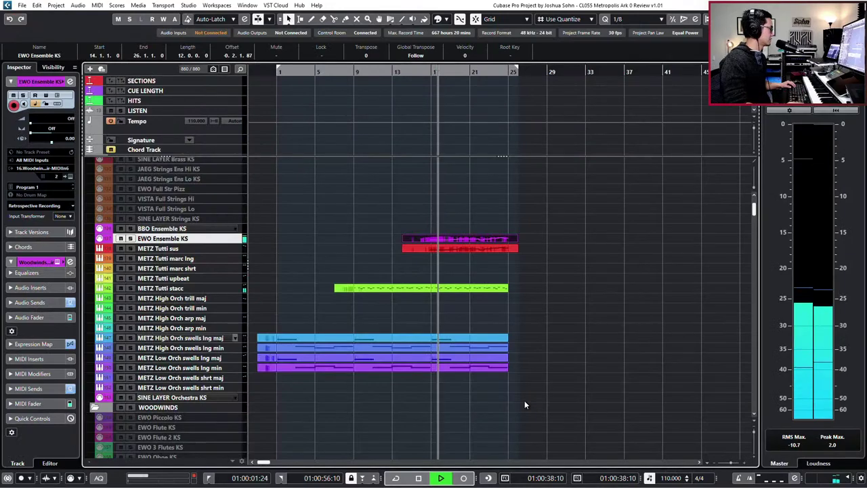
ctrl+scroll(517, 324, up, 3)
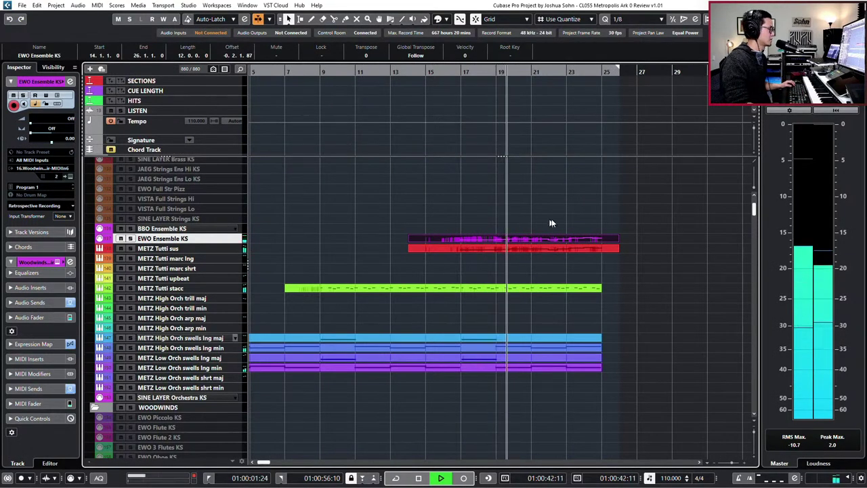
ctrl+scroll(554, 220, up, 3)
ctrl+scroll(540, 218, down, 1)
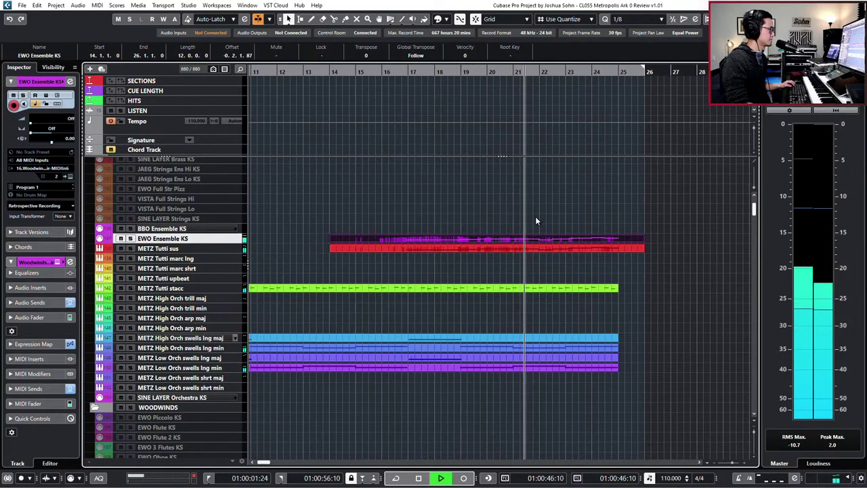
Solo the EWO Ensemble KS and METZ Tutti sus melody parts, play them to the end, and clear the solo.
drag(535, 219, 538, 261)
key(s)
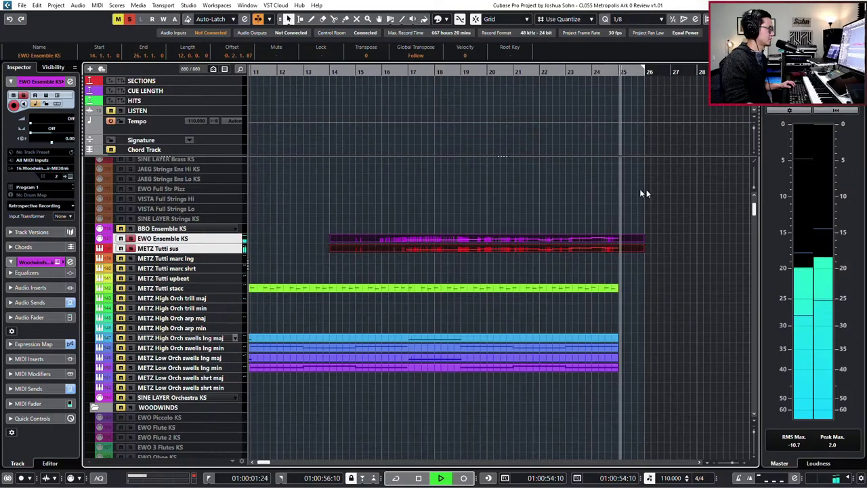
key(space)
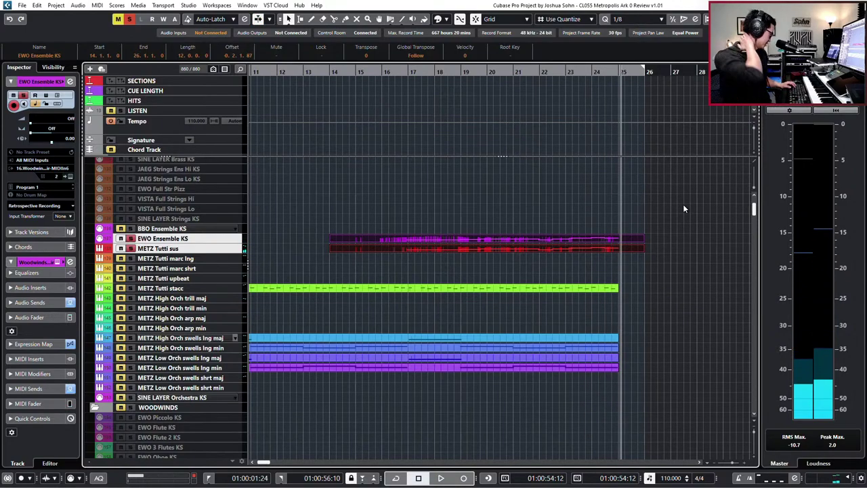
key(s)
click(648, 197)
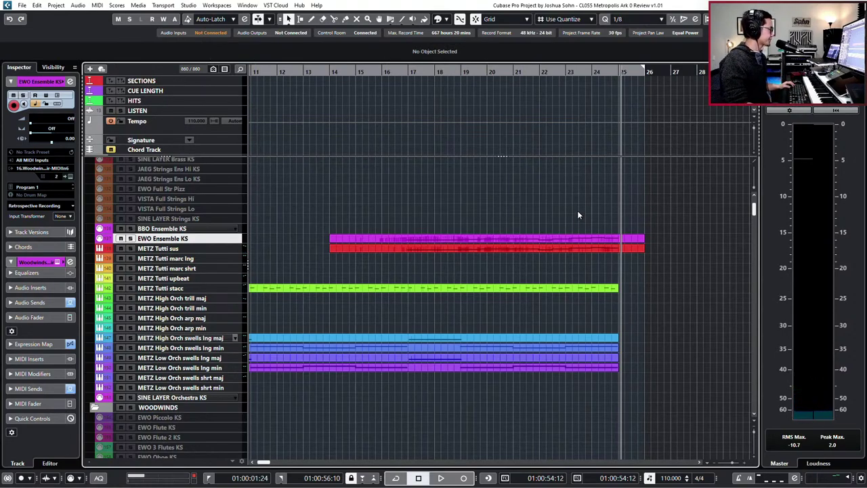
Solo the four long swells tracks and play their middle parts from bar 9, stopping back at bar 9.
scroll(578, 215, down, 5)
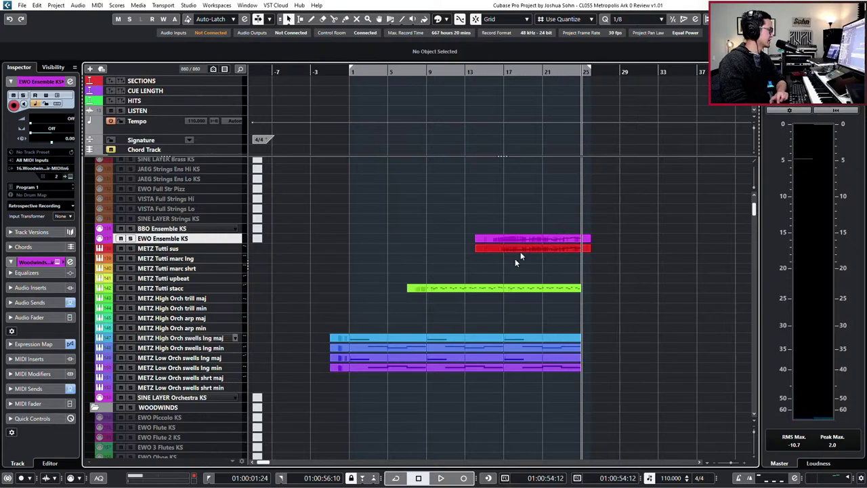
drag(443, 319, 463, 392)
key(s)
key(l)
key(space)
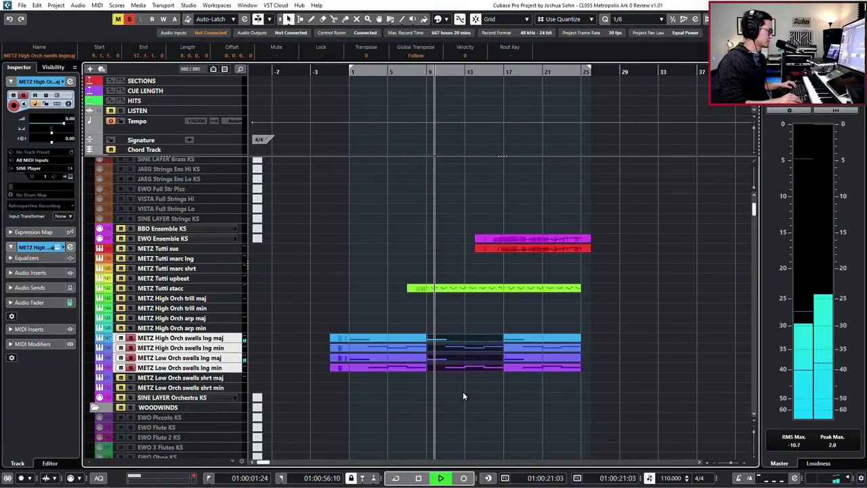
key(space)
key(l)
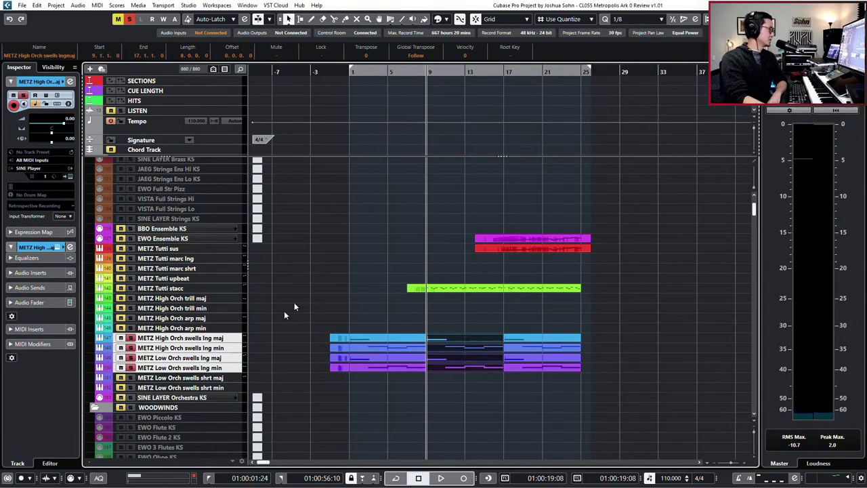
Clear the solo on the swells tracks and select the METZ Tutti sus track.
click(203, 299)
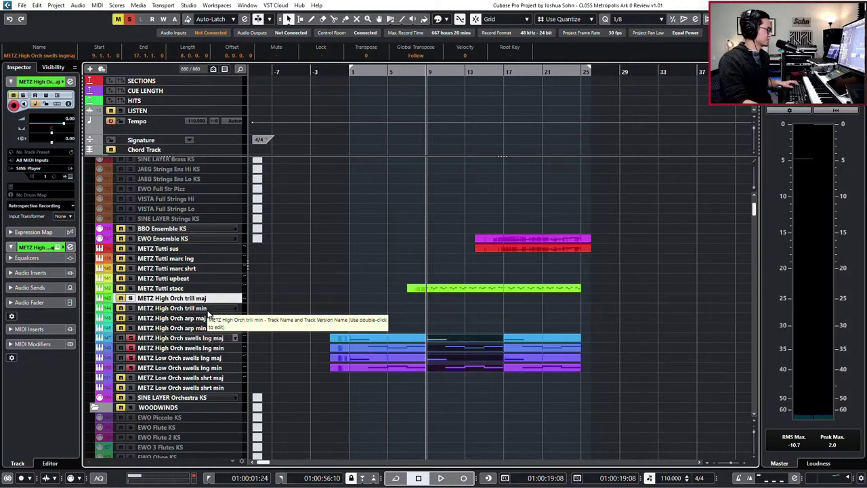
click(188, 241)
click(188, 250)
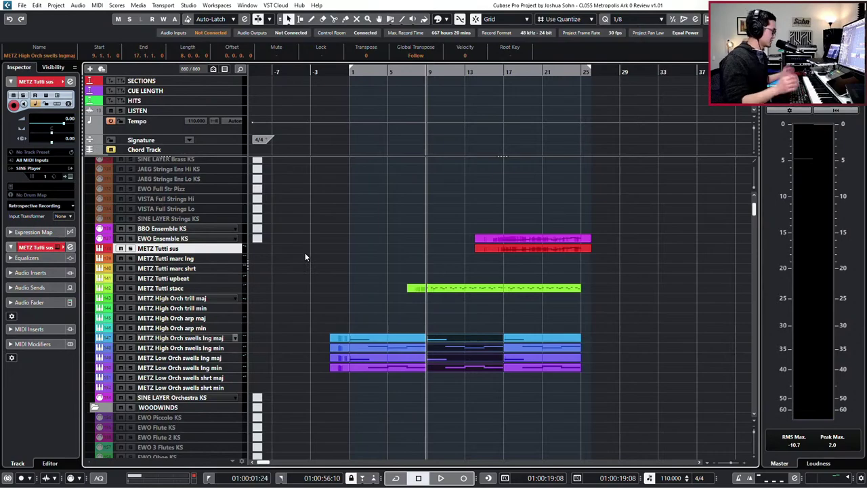
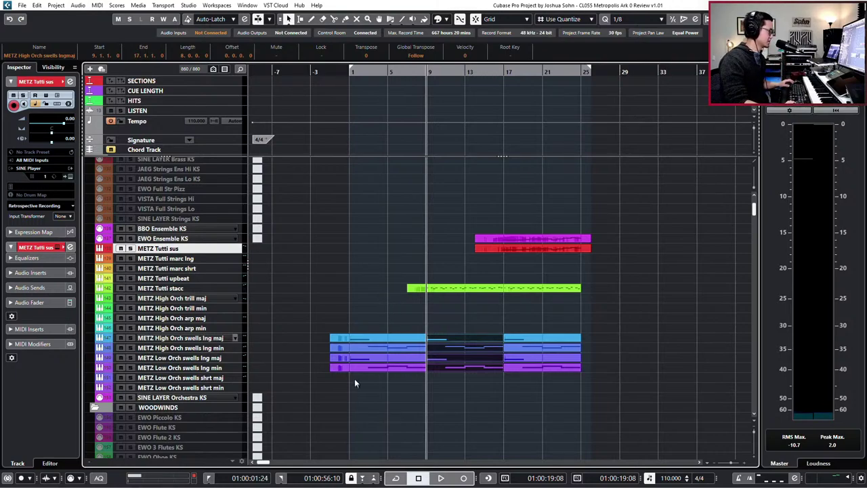
key(g)
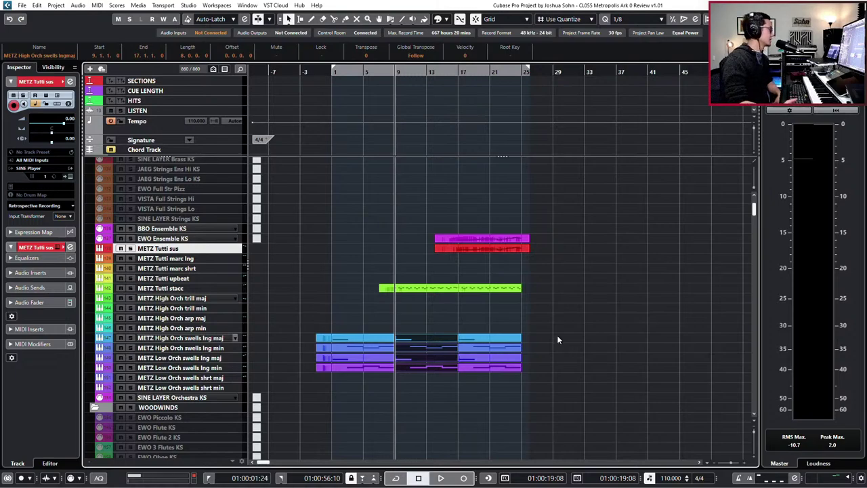
Select the METZ Low Orch swells shrt maj track and audition its sound live.
click(212, 378)
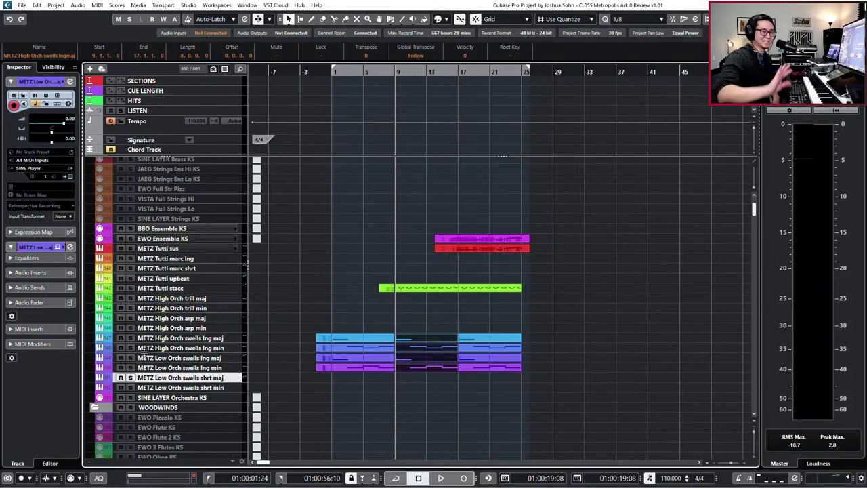
scroll(143, 352, down, 2)
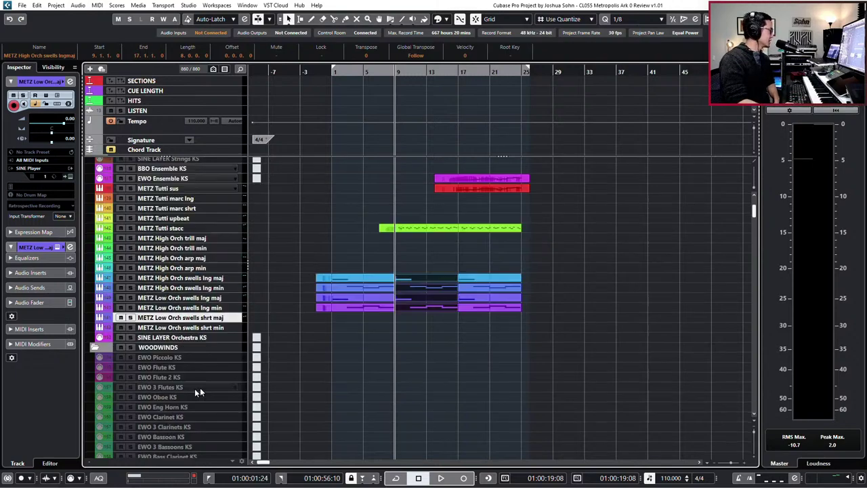
scroll(143, 353, up, 2)
scroll(204, 339, up, 2)
scroll(203, 339, down, 2)
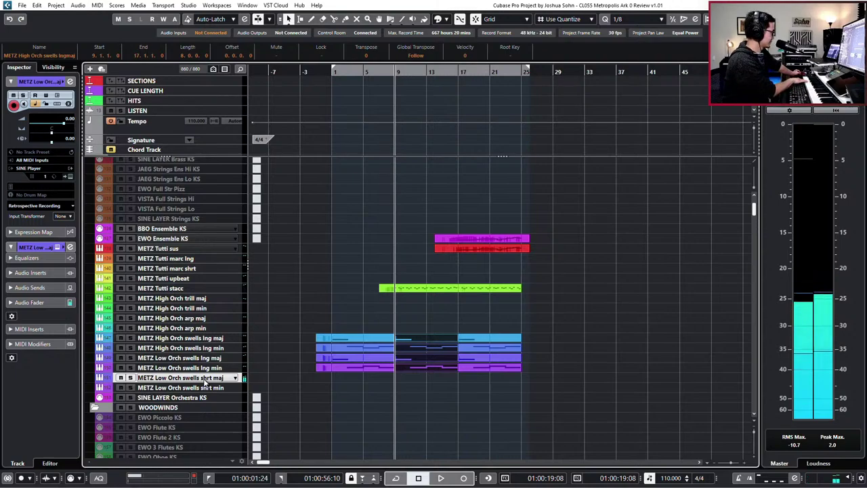
key(g)
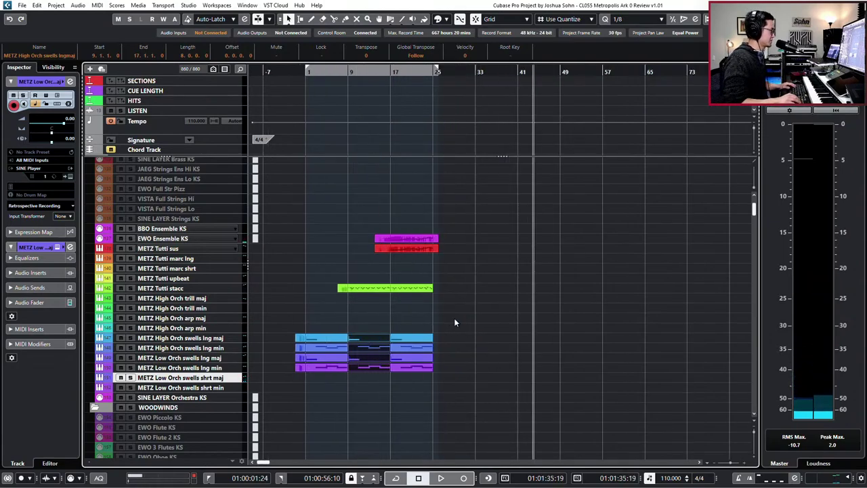
Place both locators at bar 50, in the empty area after the existing parts.
key(h)
key(KP_Add)
key(KP_Add)
key(KP_Add)
key(KP_Add)
key(KP_Add)
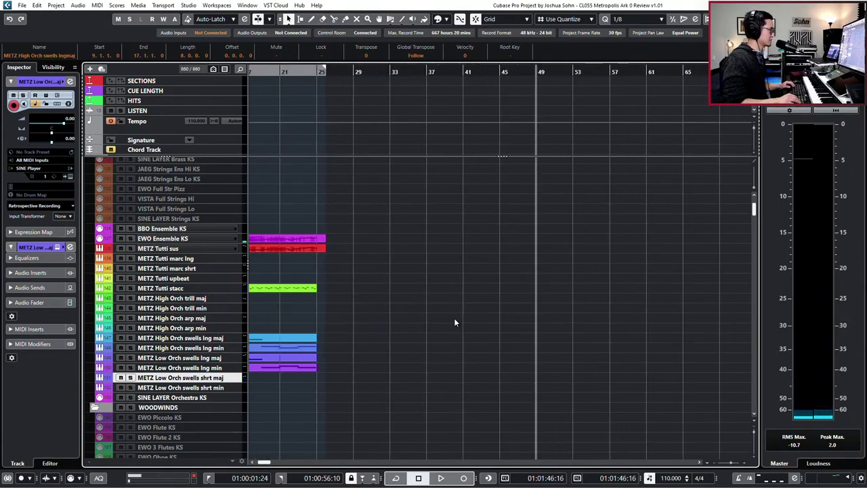
key(KP_Subtract)
key(ctrl+KP_1)
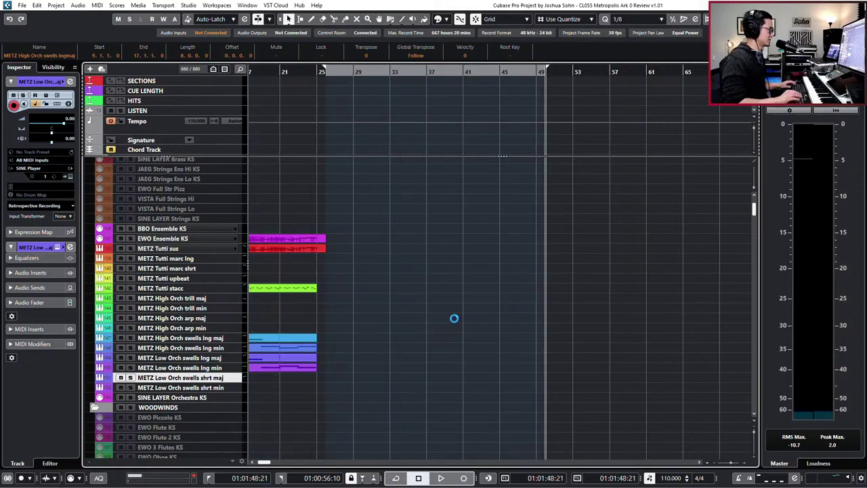
key(ctrl+KP_2)
scroll(421, 333, right, 3)
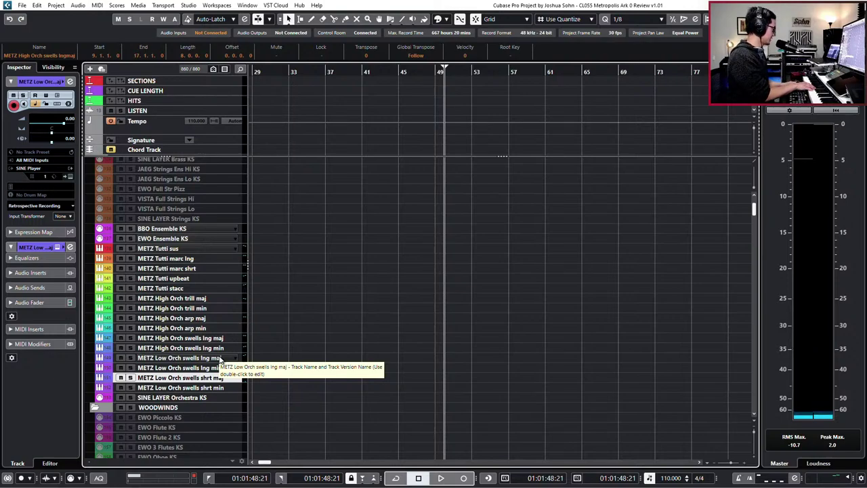
Record a live take on METZ Low Orch swells shrt maj from bar 50, with the locators moved to bar 51.
shift+click(218, 387)
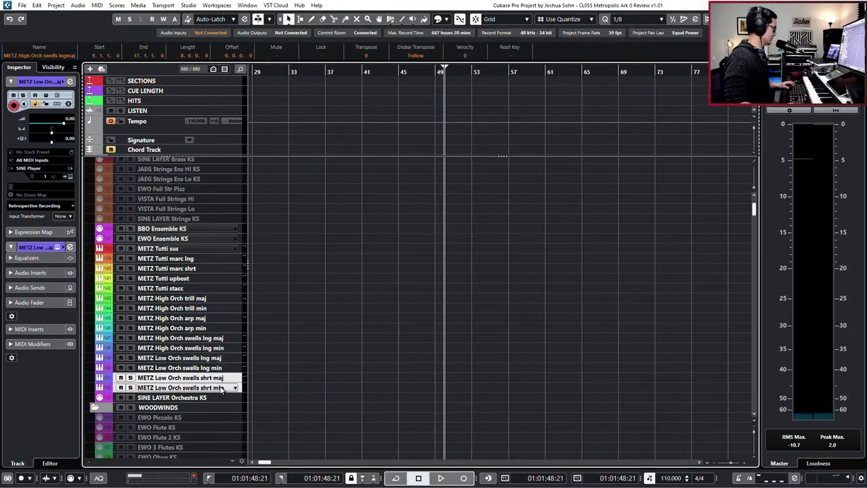
click(217, 380)
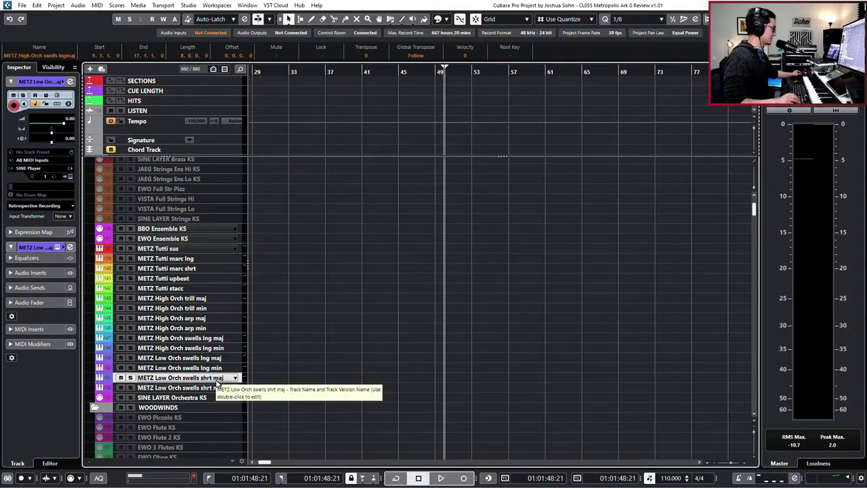
key(minus)
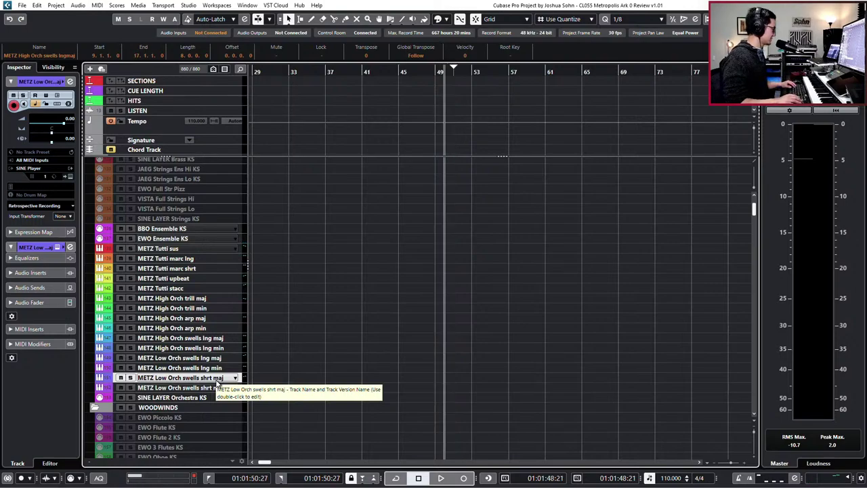
key(space)
key(KP_Multiply)
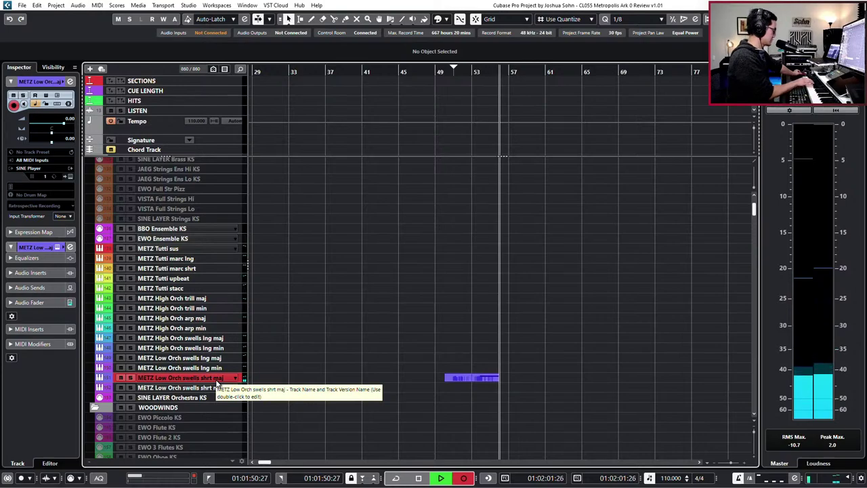
key(space)
Extend the recorded part to about bar 72 and copy it onto the METZ Low Orch swells shrt min track.
scroll(327, 367, up, 2)
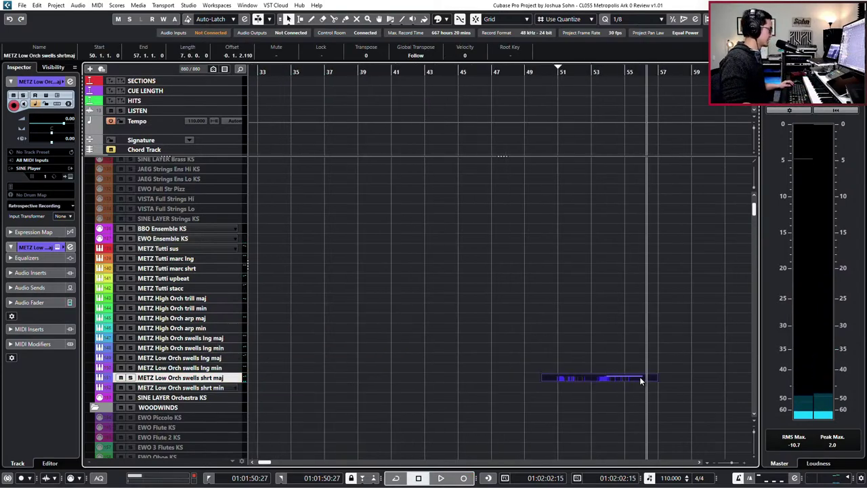
scroll(630, 375, right, 3)
drag(505, 378, 748, 377)
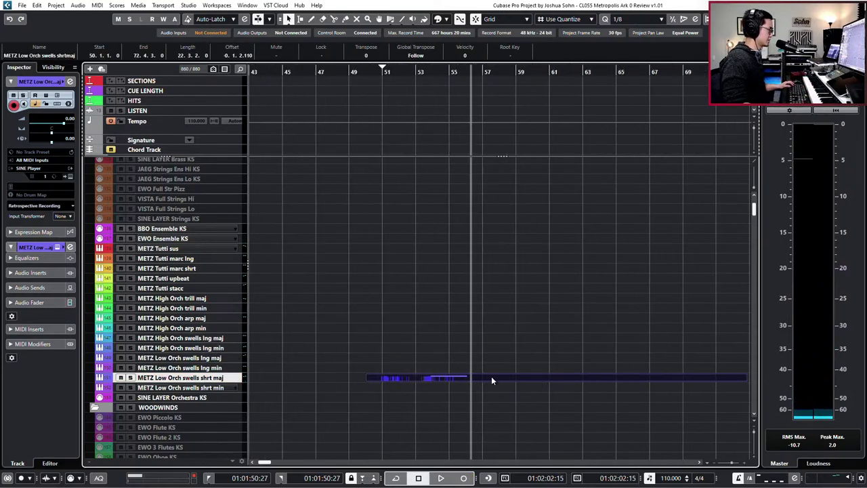
double_click(491, 377)
key(Return)
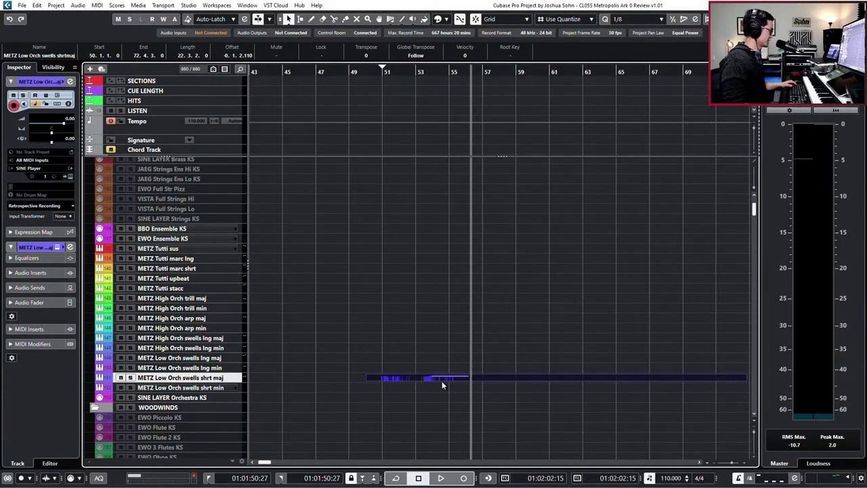
drag(440, 377, 440, 386)
key(shift+Up)
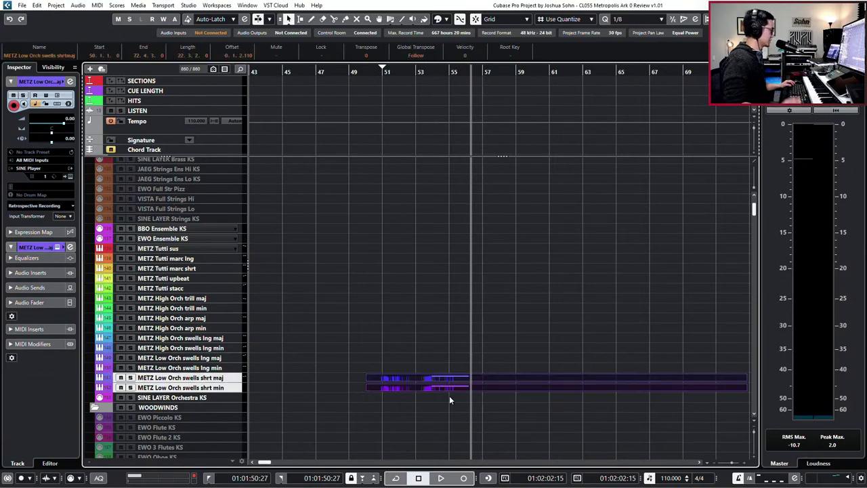
Open both short swell parts in the Key Editor and trim the A2 note to exactly two bars from bar 54.
key(Return)
scroll(369, 293, down, 1)
scroll(306, 234, up, 2)
scroll(318, 191, left, 2)
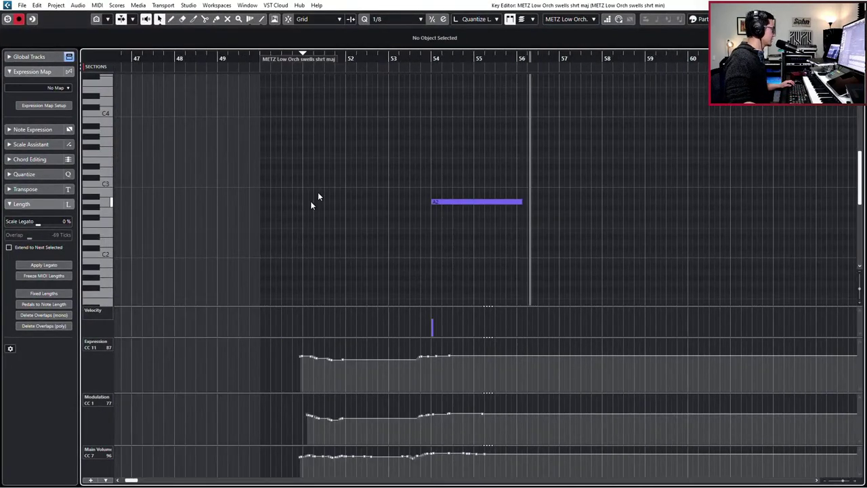
click(444, 202)
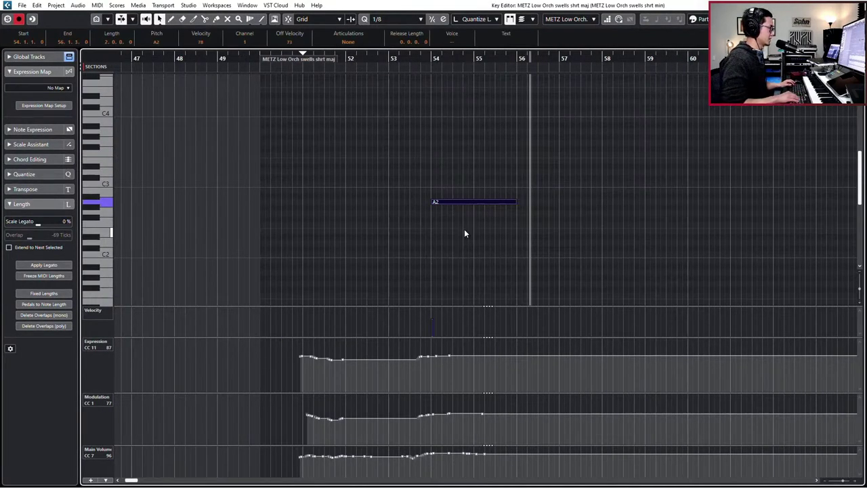
click(466, 203)
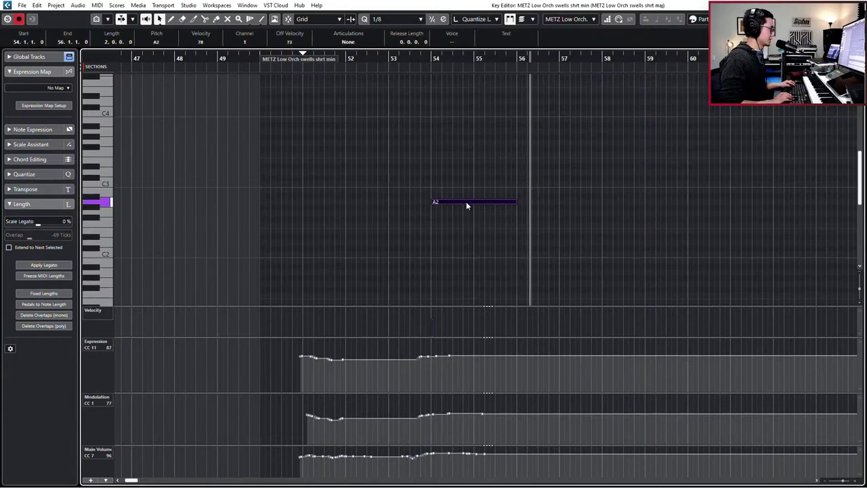
Move the A2 note of the minor swells part to bar 56 and lower it to D2.
key(alt+d)
key(Down)
key(Down)
key(Down)
key(Down)
key(Down)
key(Down)
key(Down)
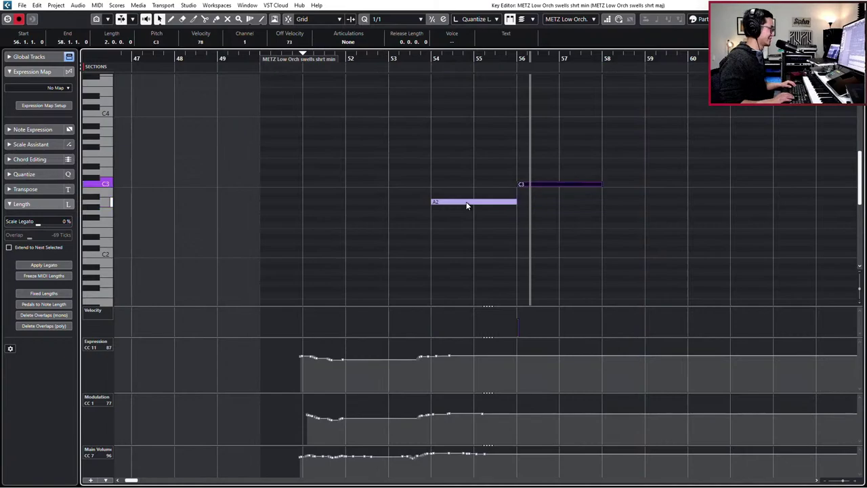
Play the major and minor short swells in sequence, return to the arrangement, and stop back at bar 54.
key(space)
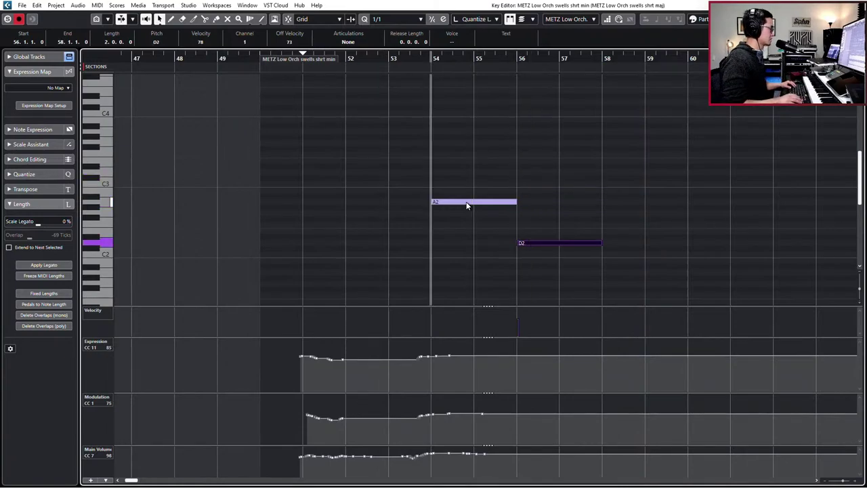
key(g)
scroll(465, 202, right, 3)
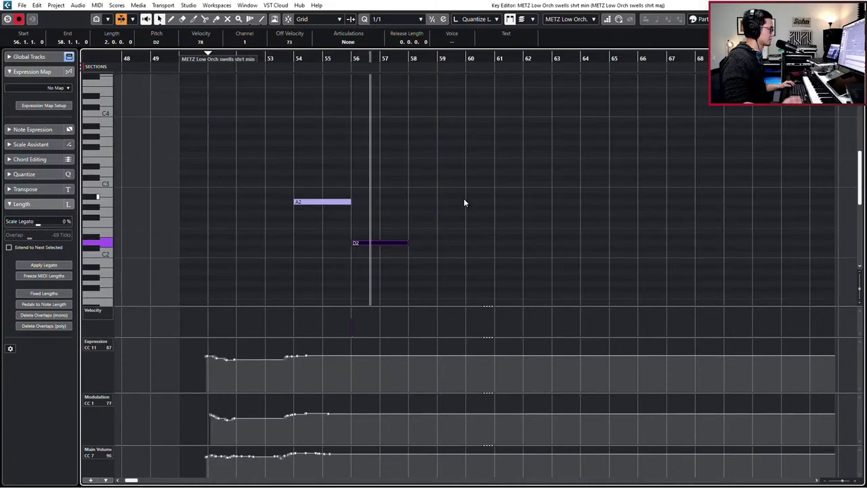
key(space)
key(Return)
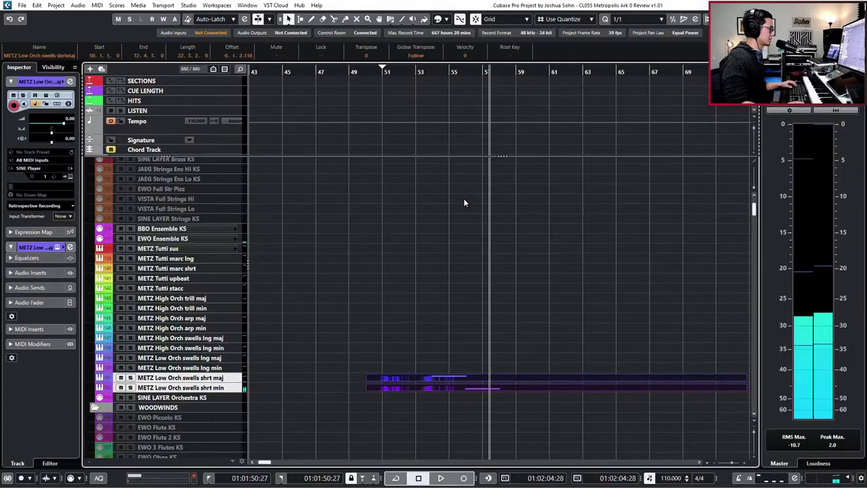
key(space)
key(KP_Subtract)
key(KP_Add)
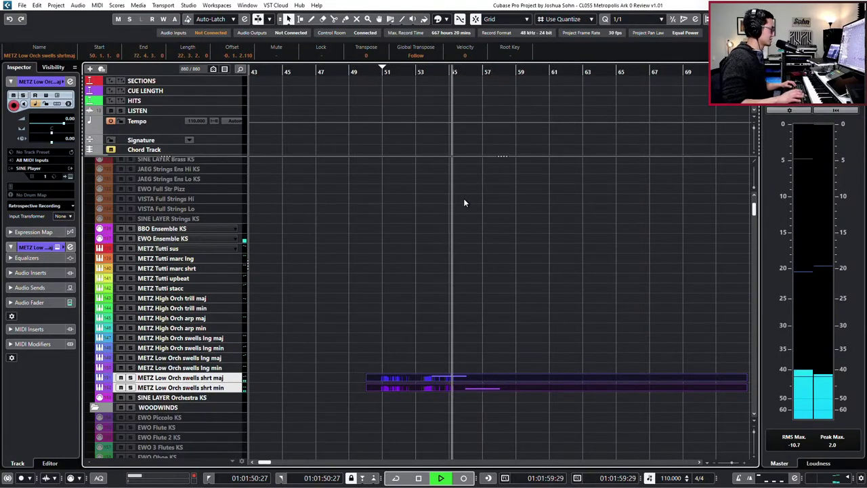
key(space)
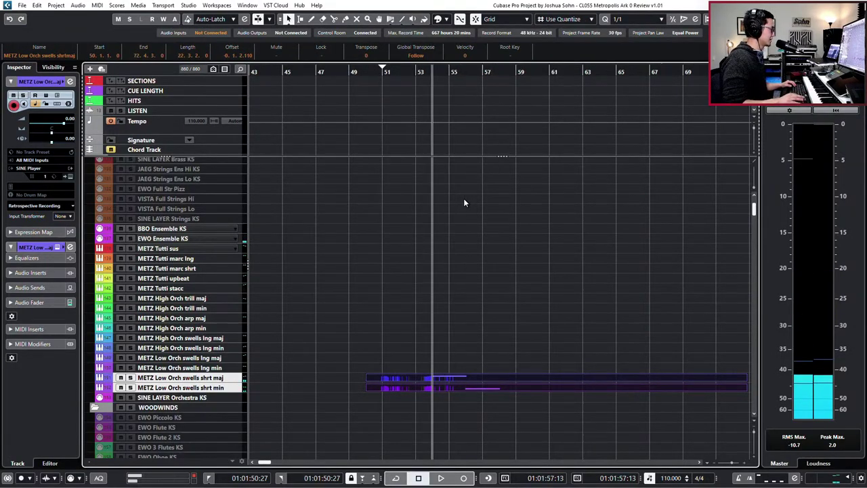
Add a tempo event of 120 at bar 54 and play the short swells at that tempo.
click(389, 19)
click(431, 125)
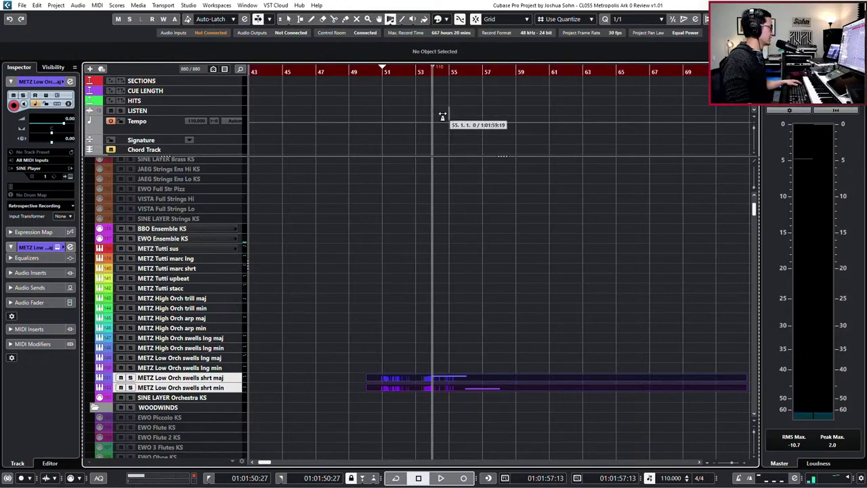
key(1)
click(432, 121)
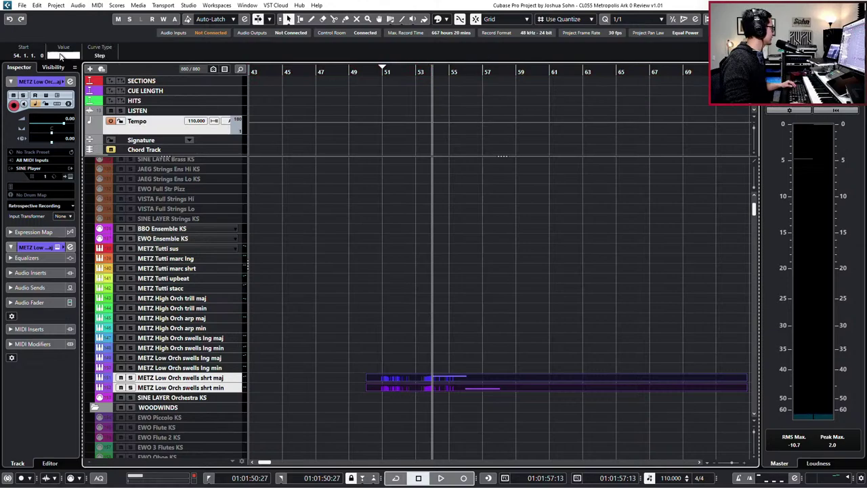
text(120)
key(Return)
key(space)
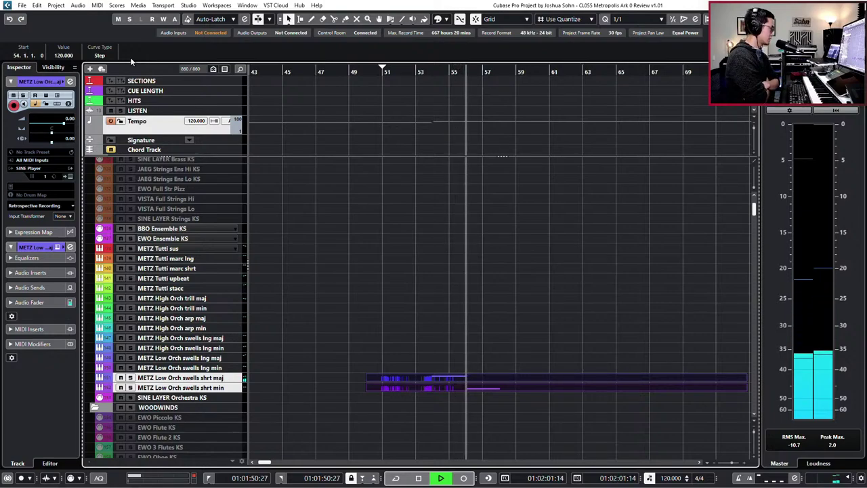
key(space)
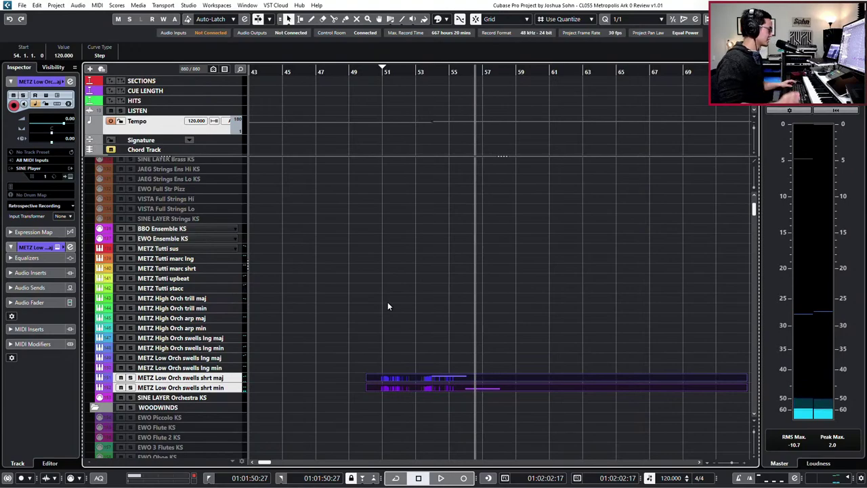
Reopen both short swell parts in the Key Editor and duplicate the A2 and D2 notes to bars 58 and 60.
drag(482, 349, 480, 428)
key(Return)
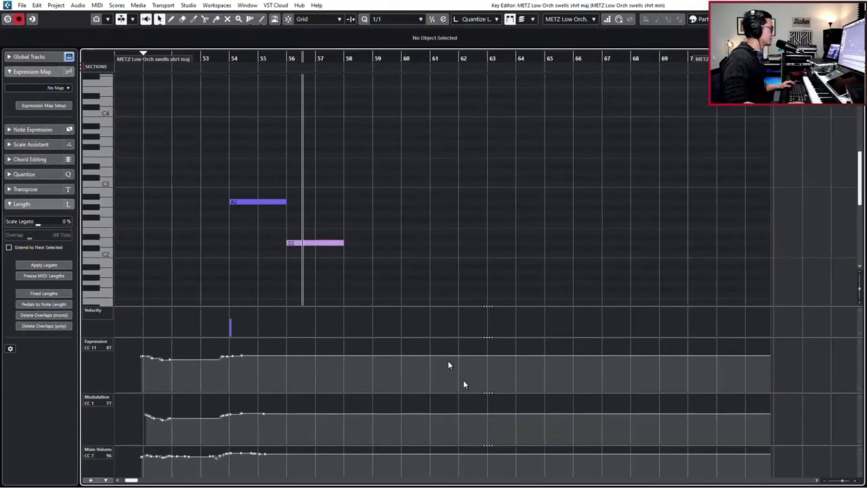
click(284, 202)
key(Right)
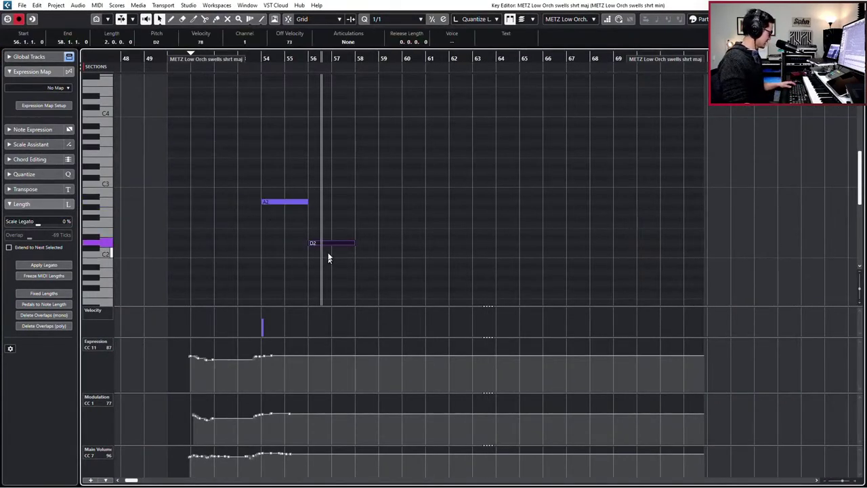
drag(259, 174, 333, 278)
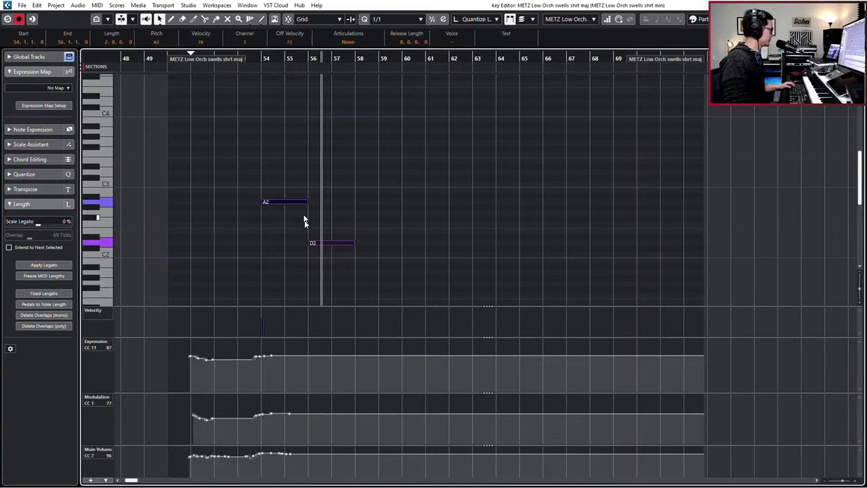
drag(297, 178, 267, 207)
drag(265, 174, 345, 267)
key(ctrl+d)
click(378, 174)
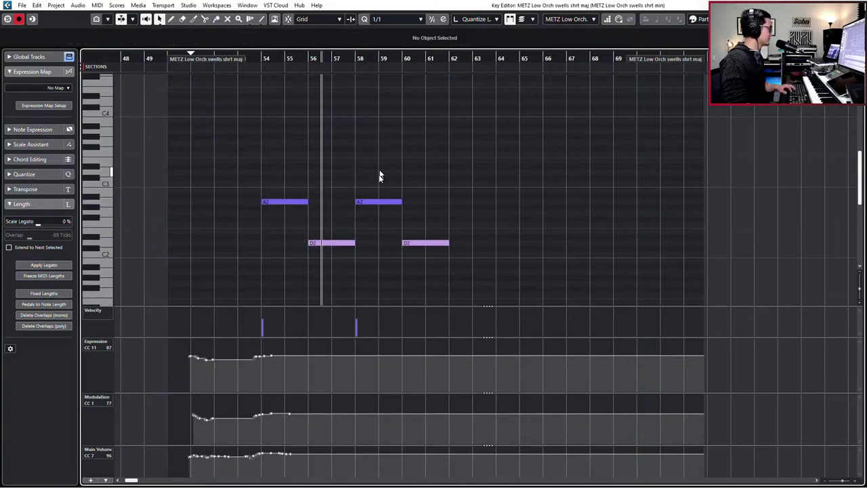
Lower the duplicated major swell note at bar 58 to F2.
click(383, 201)
key(Up)
key(Up)
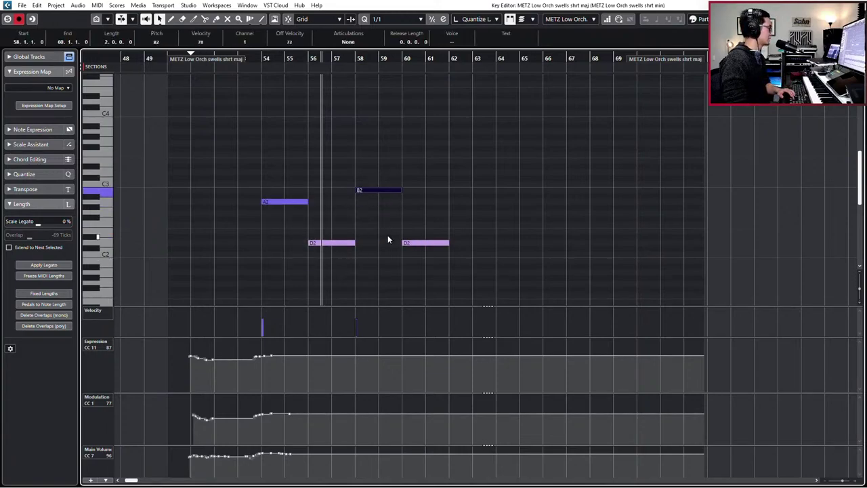
key(Up)
key(Up)
key(shift+Down)
key(Down)
key(Up)
key(Up)
key(Up)
key(Up)
key(Up)
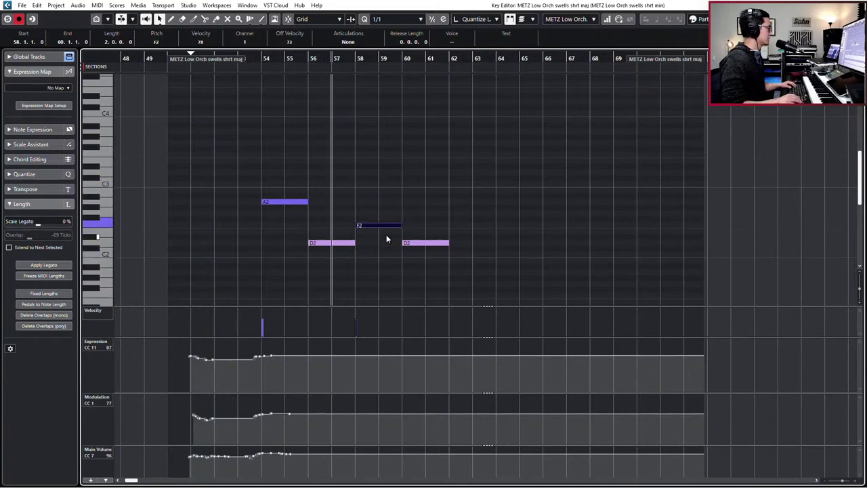
Try raising the duplicated minor swell note at bar 60 to G2.
key(Right)
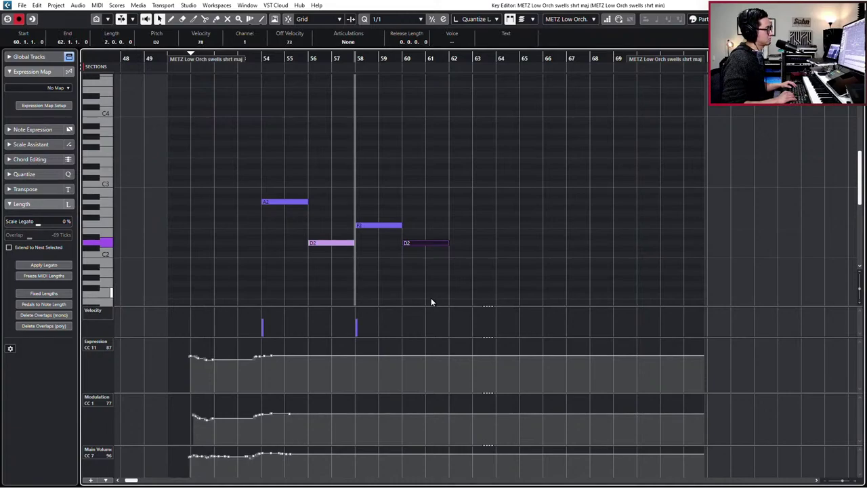
key(Up)
key(Up)
key(Up)
key(Up)
key(Up)
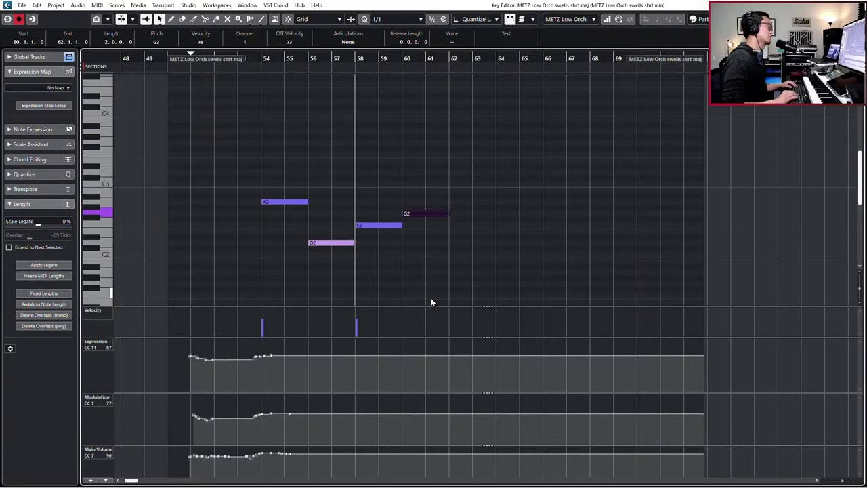
Delete the minor swell note at bar 60 and duplicate the major F2 note from bar 58 in its place.
drag(421, 197, 419, 241)
key(Delete)
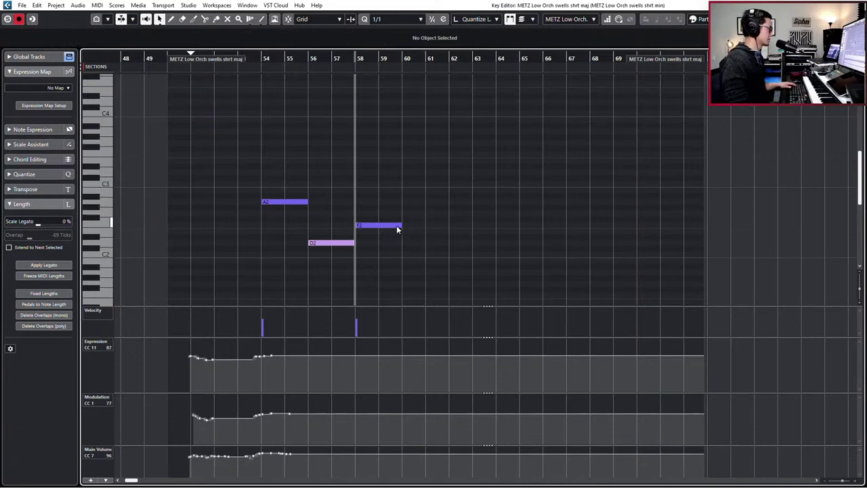
click(396, 226)
key(ctrl+d)
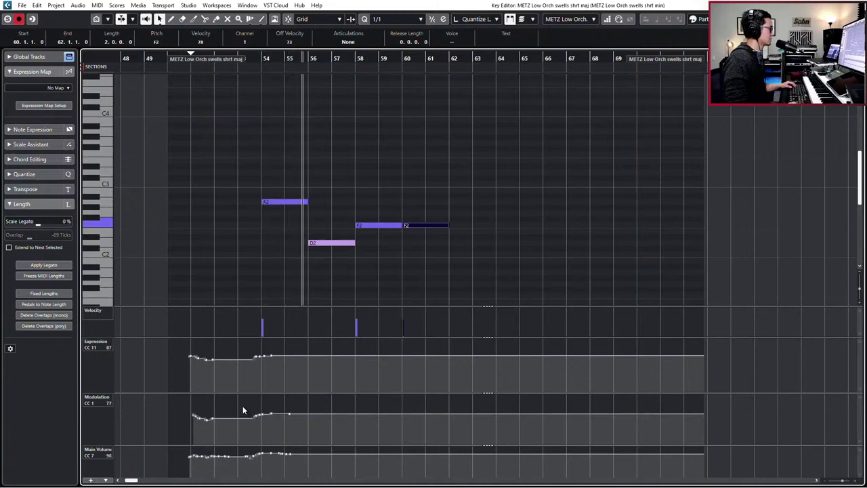
Raise the modulation curve in both short swell parts, to 99 in the major part and 87 in the minor part.
drag(243, 409, 252, 428)
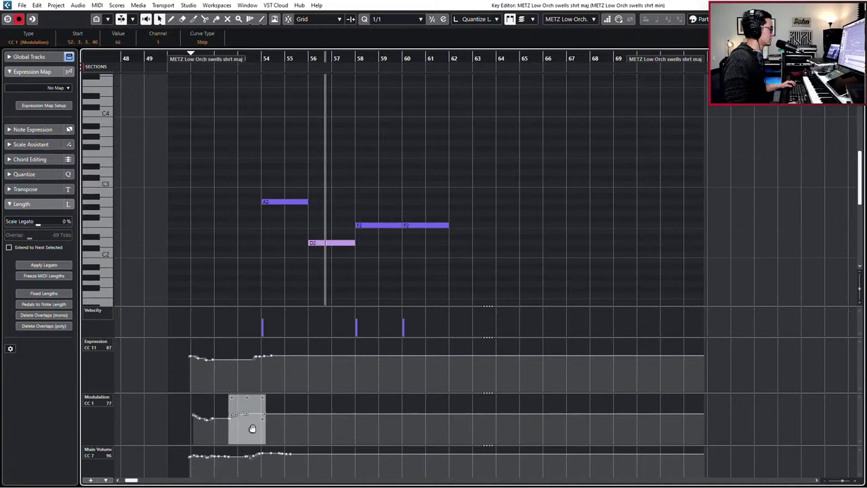
mouse_move(240, 398)
mouse_down()
mouse_move(242, 387)
mouse_move(290, 434)
mouse_move(246, 431)
mouse_move(242, 394)
mouse_up()
key(Tab)
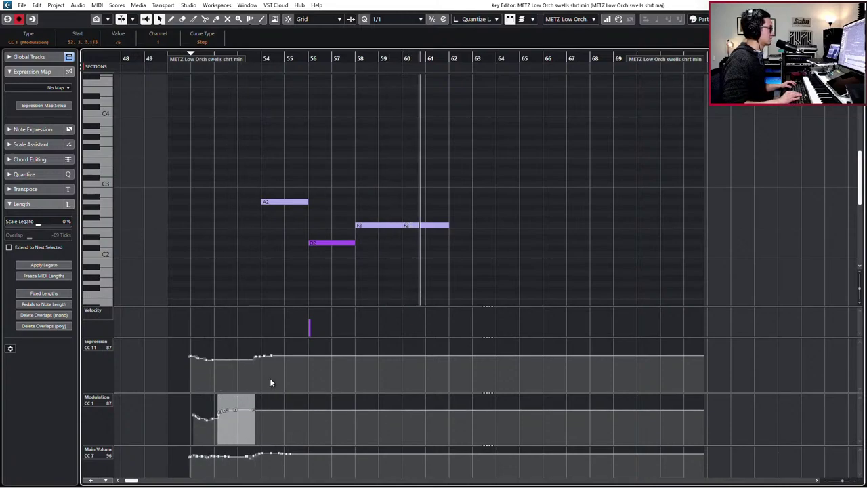
Raise the major swell note at bar 60 to G2.
click(422, 246)
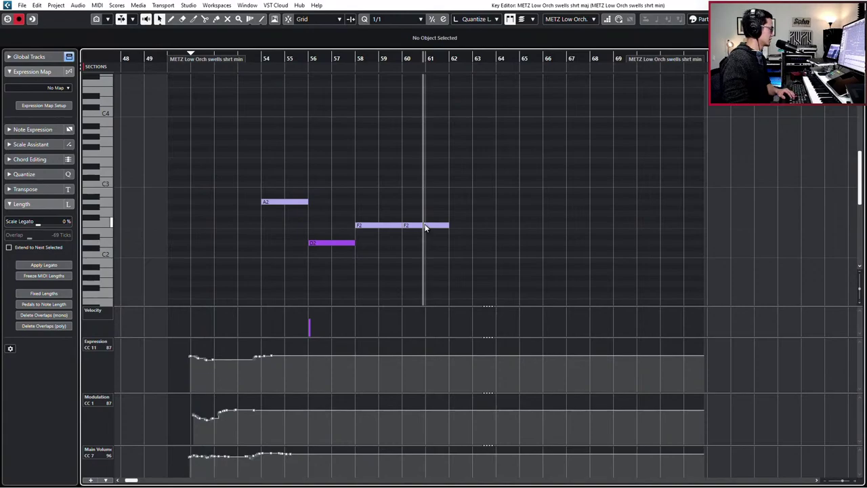
click(424, 225)
key(Up)
key(Up)
key(KP_Subtract)
key(KP_Add)
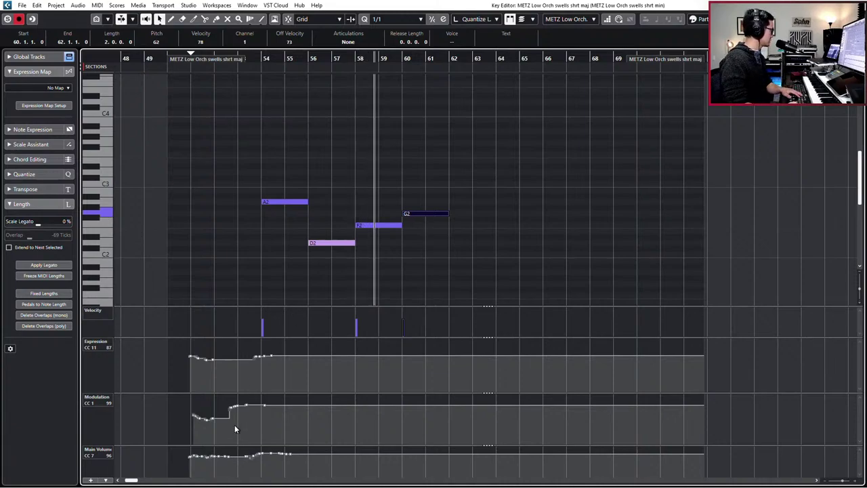
Delete the first modulation points in the major part and move its later expression points earlier, ahead of bar 54.
drag(191, 400, 214, 425)
key(Delete)
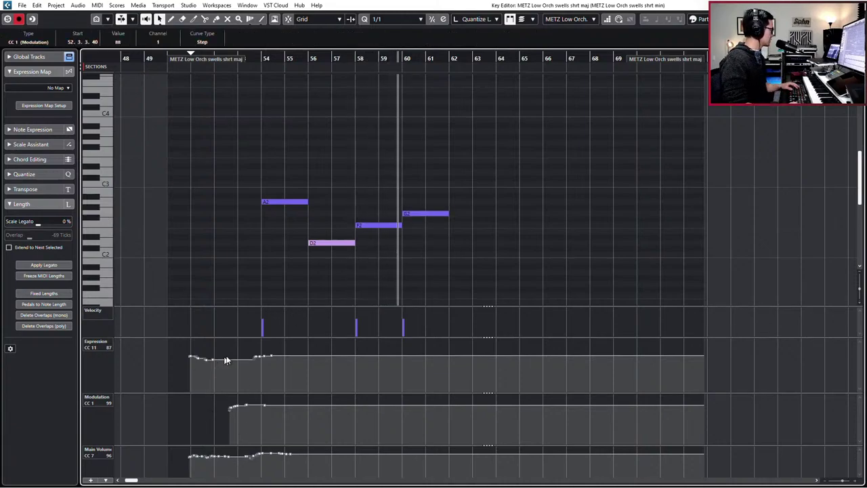
drag(244, 351, 298, 371)
key(alt+Left)
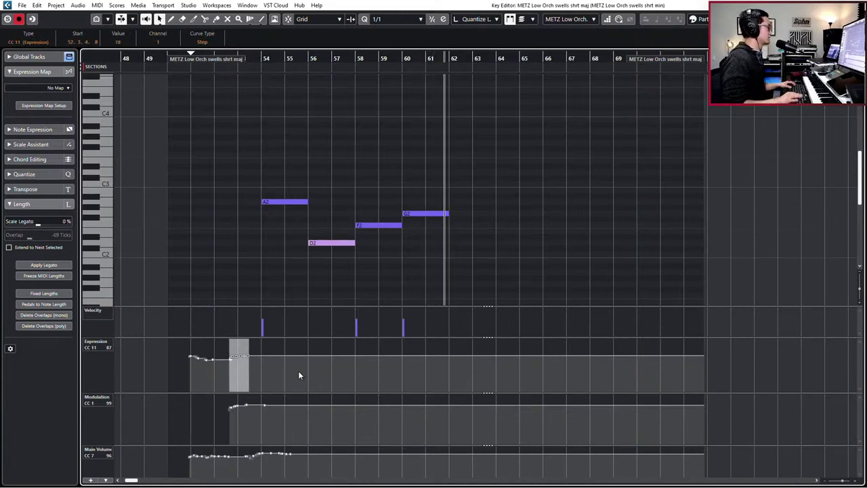
Duplicate the four swell notes of bars 54–61 to start at bar 62 and play the passage.
drag(261, 163, 450, 293)
key(ctrl+d)
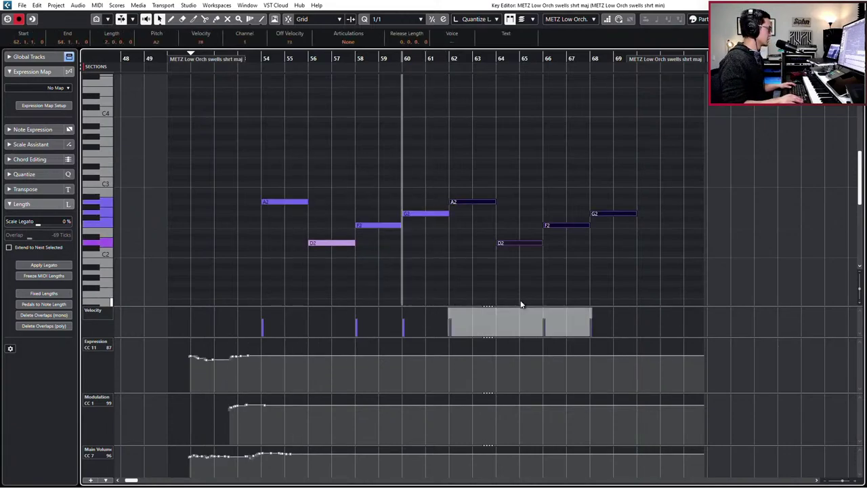
key(KP_Subtract)
key(space)
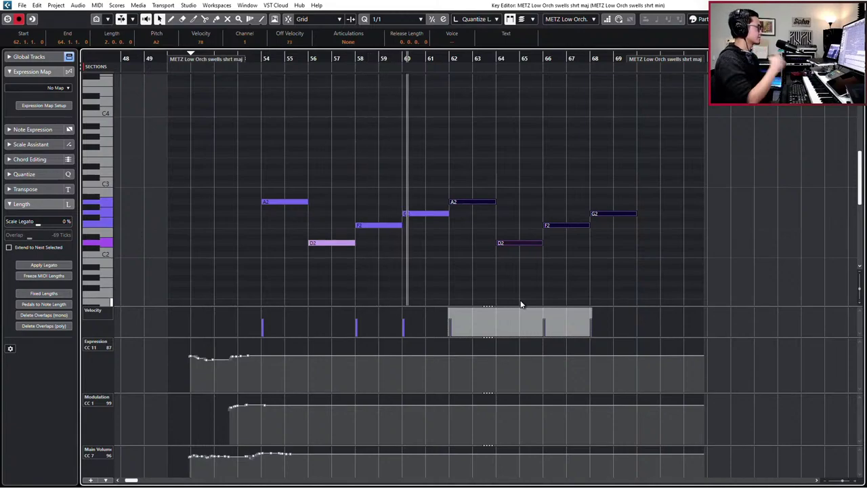
Delete the major A2 note at bar 62 and put a two-bar F2 note of the minor swell part in its place.
drag(463, 154, 482, 243)
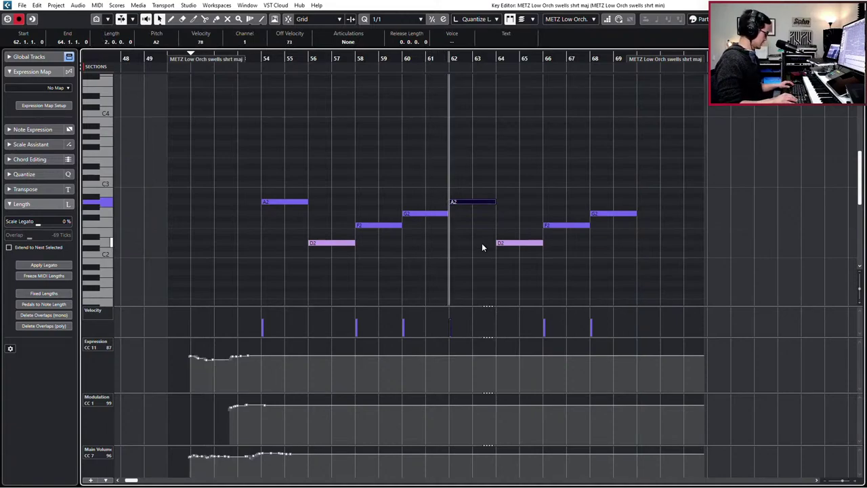
key(Delete)
key(Tab)
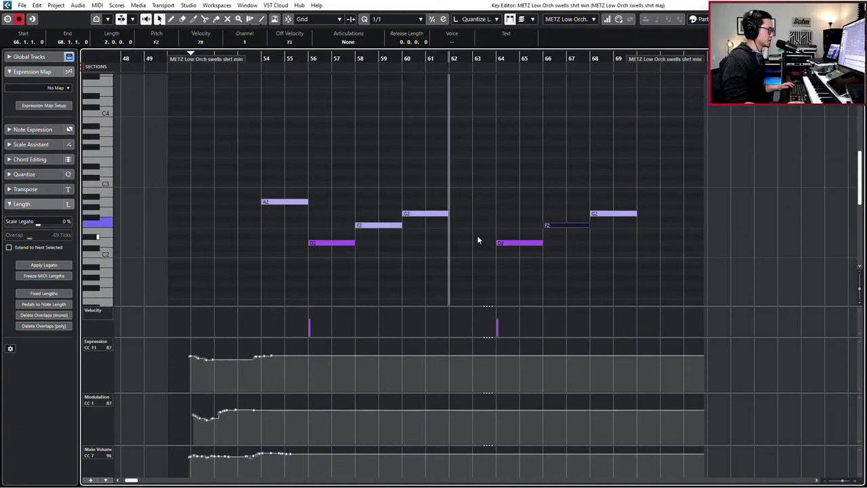
click(471, 228)
key(ctrl+z)
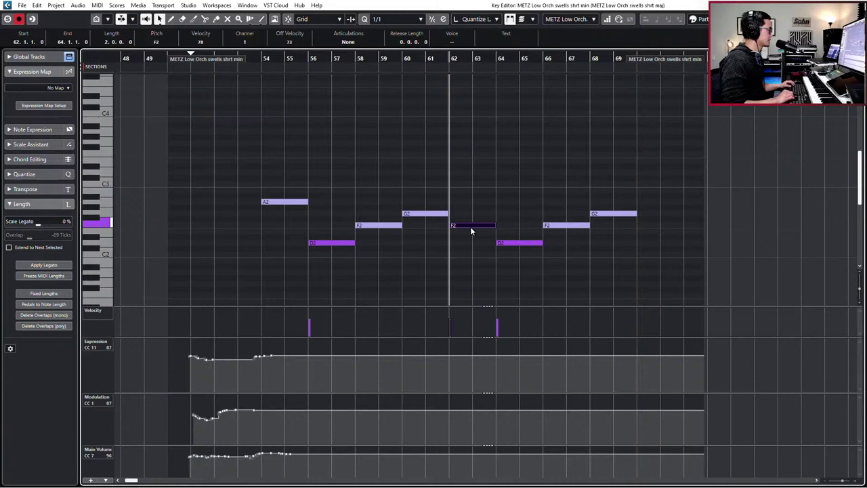
key(Up)
key(Up)
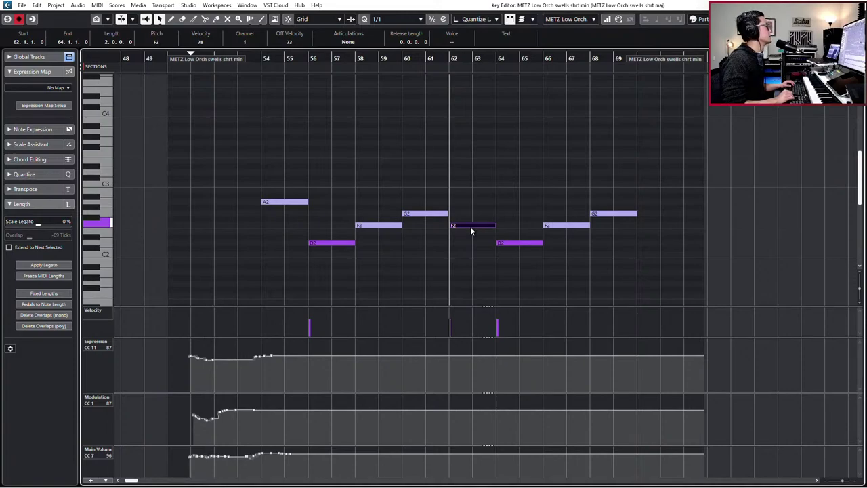
Play back the transition from the major G2 swell into the minor F2 swell at bar 62.
key(KP_Subtract)
key(KP_Subtract)
key(KP_Add)
key(space)
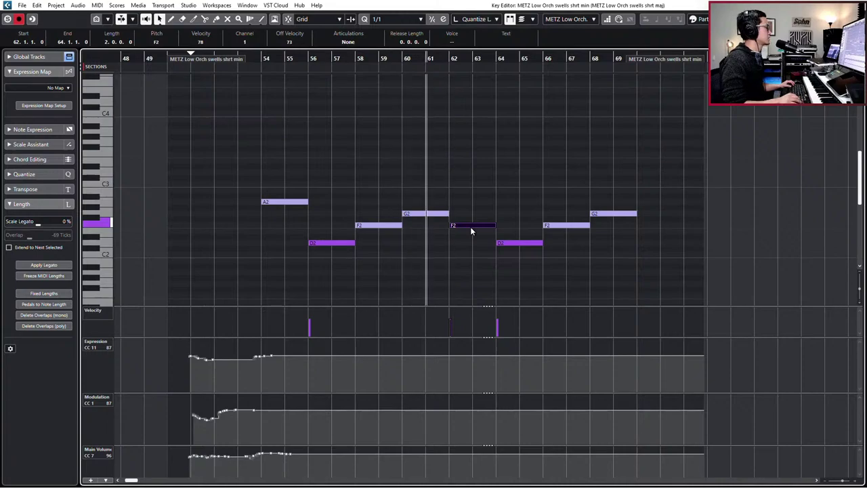
key(space)
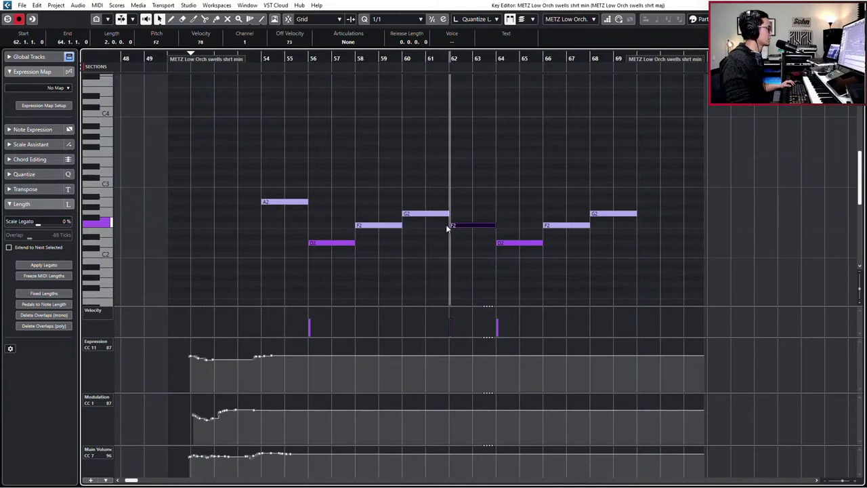
key(space)
Raise the minor swell note at bar 62 to F#2 and move playback back to the earlier bars.
click(483, 202)
click(481, 225)
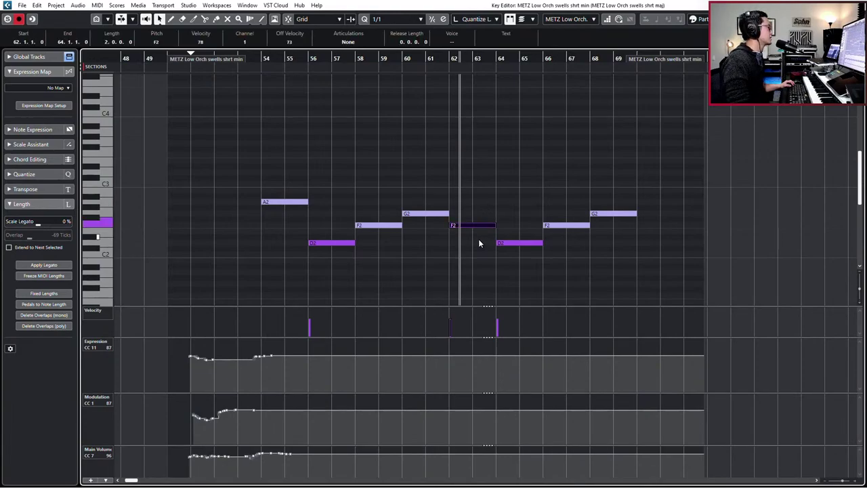
key(Up)
key(KP_Subtract)
key(KP_Subtract)
key(KP_Subtract)
key(KP_Subtract)
key(KP_Subtract)
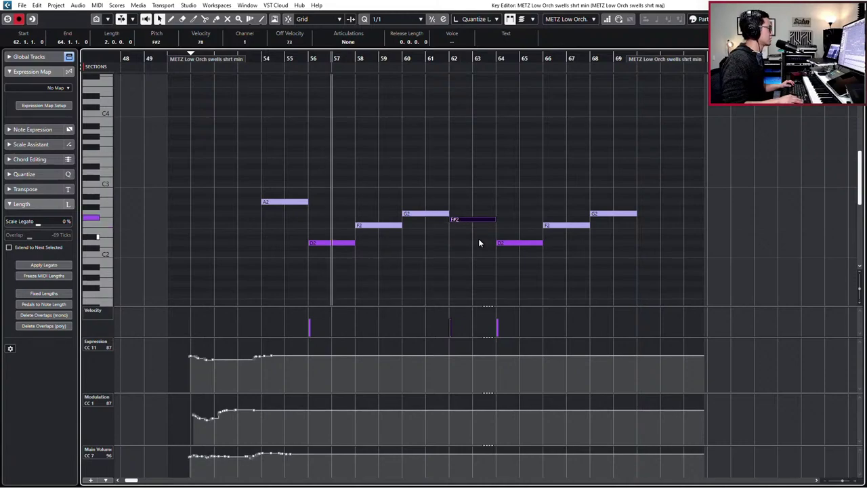
Audition the swell notes from bar 54 through bar 62 one after another.
click(294, 205)
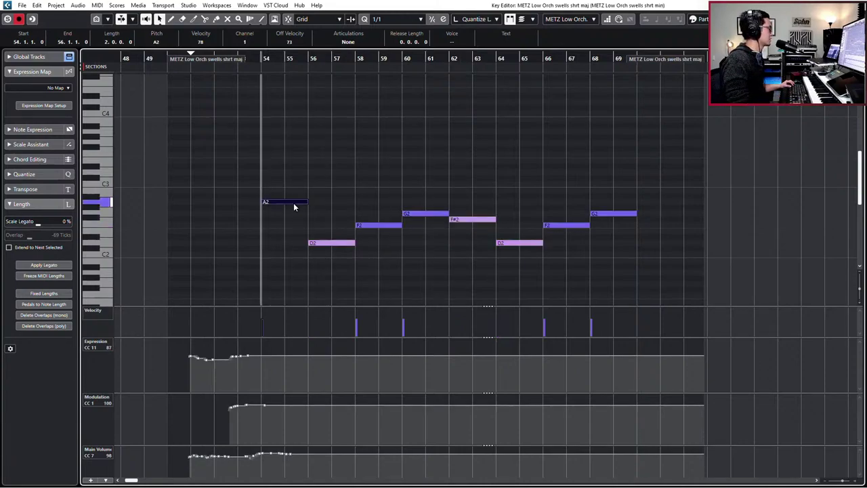
click(340, 244)
click(379, 228)
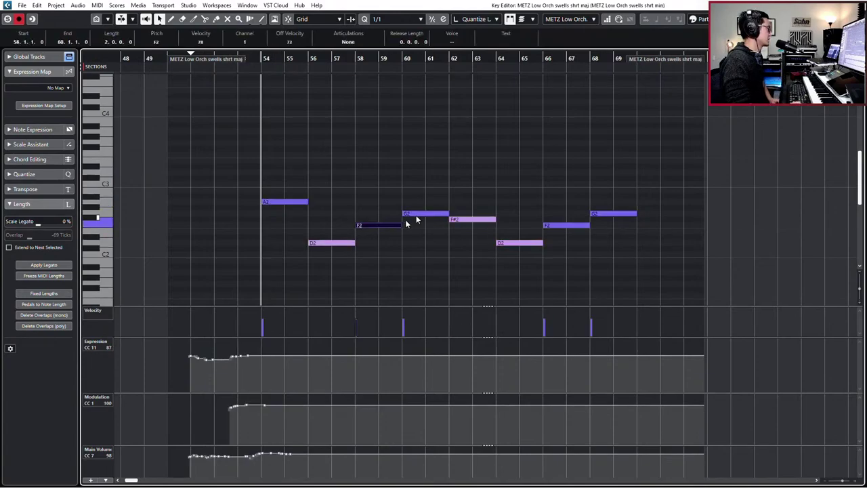
click(444, 215)
click(477, 221)
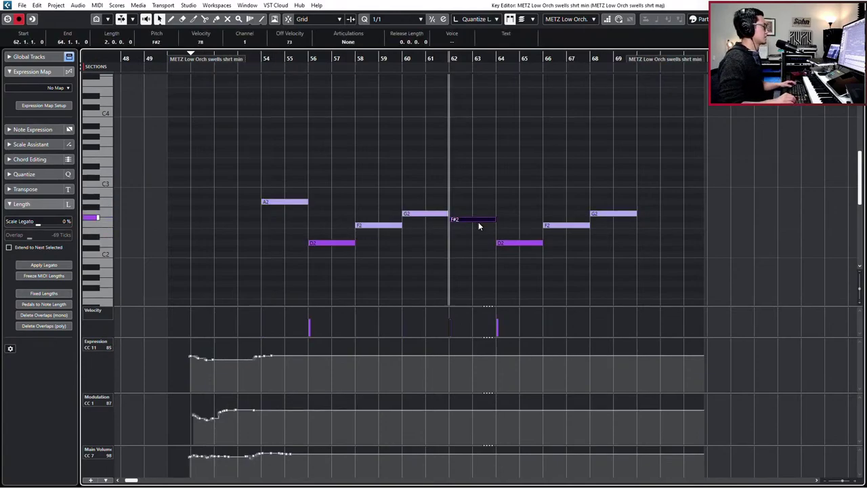
Delete the minor D2 note at bar 64 and place a duplicate of the major G2 note from bar 60 there.
scroll(518, 207, up, 1)
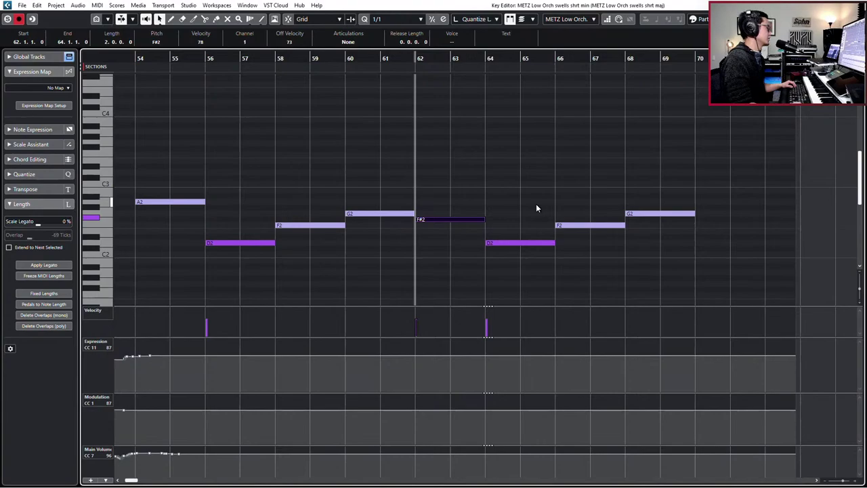
key(Right)
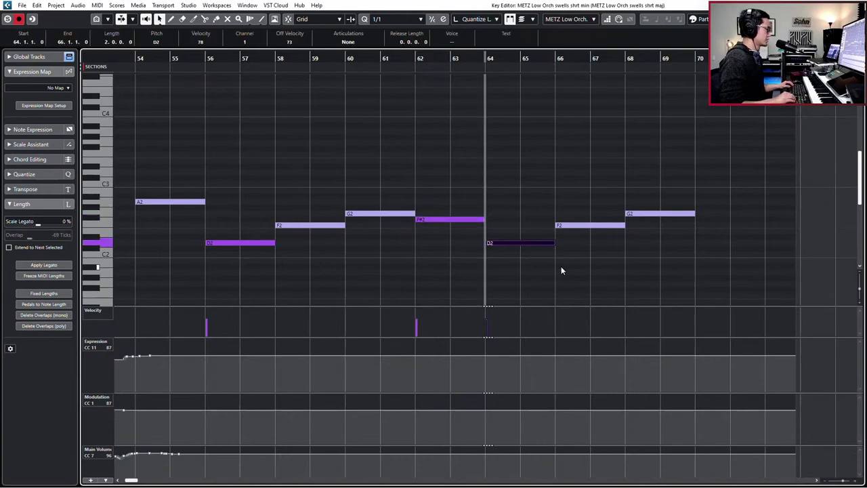
key(Delete)
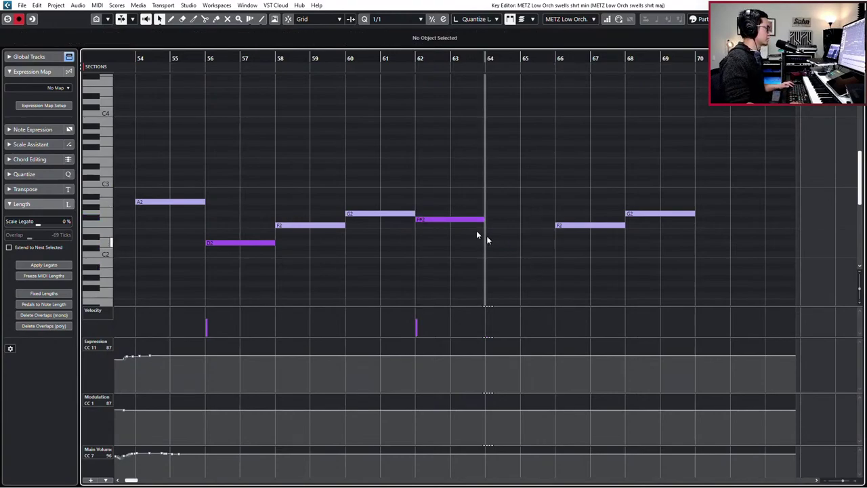
click(355, 213)
key(ctrl+d)
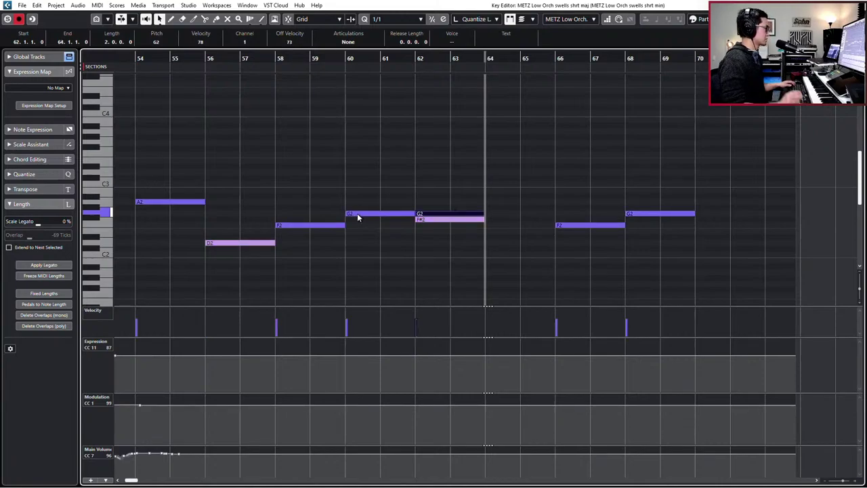
key(ctrl+Right)
key(ctrl+Right)
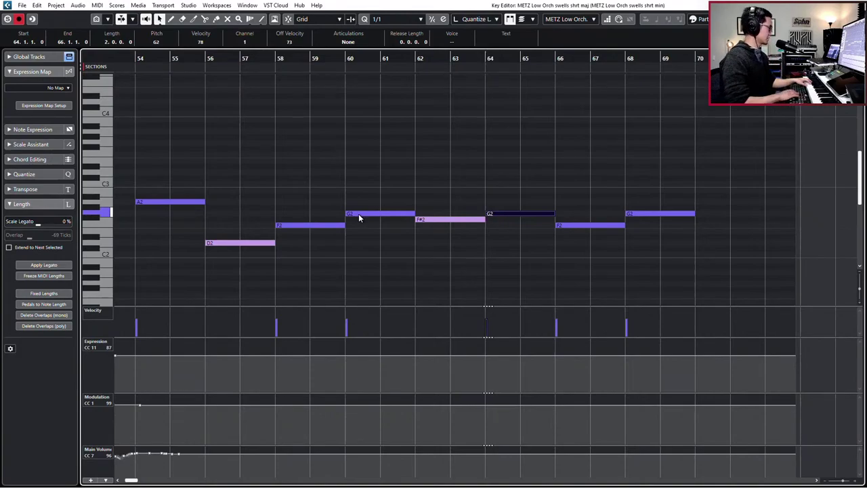
Return to the project window, select the METZ Tutti sus track, and reopen both short swell parts in the Key Editor.
key(Return)
click(183, 249)
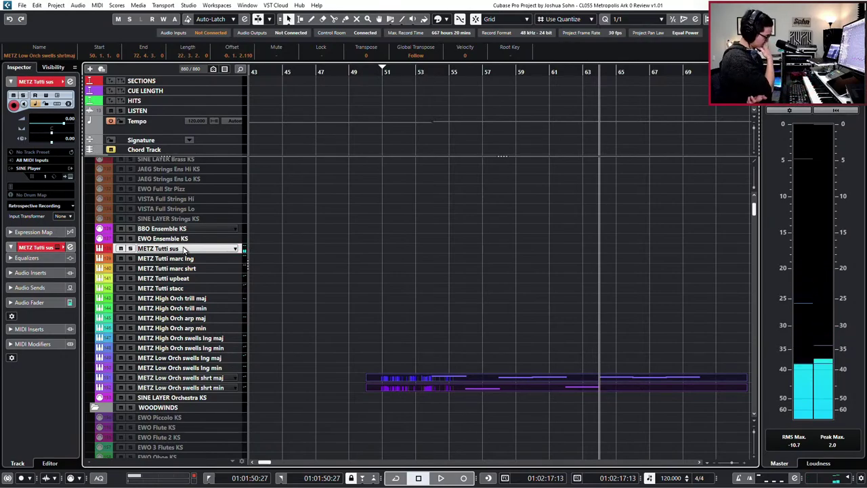
drag(298, 291, 557, 415)
key(Return)
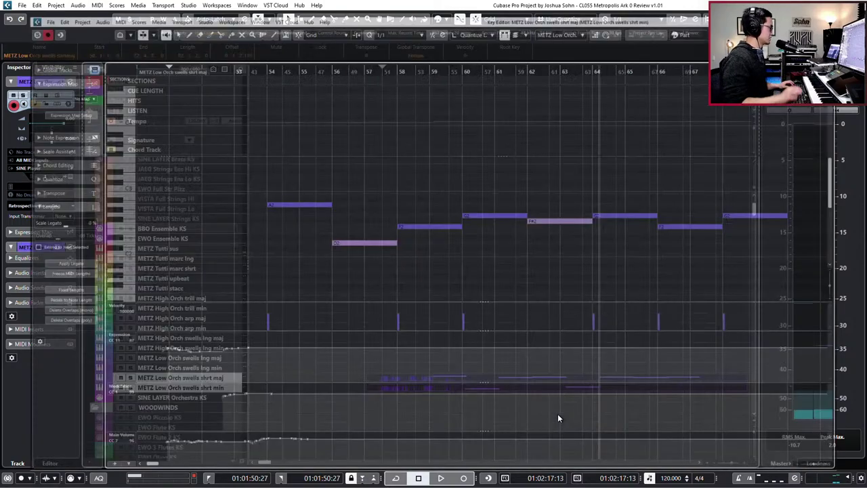
scroll(517, 292, down, 2)
scroll(551, 226, up, 2)
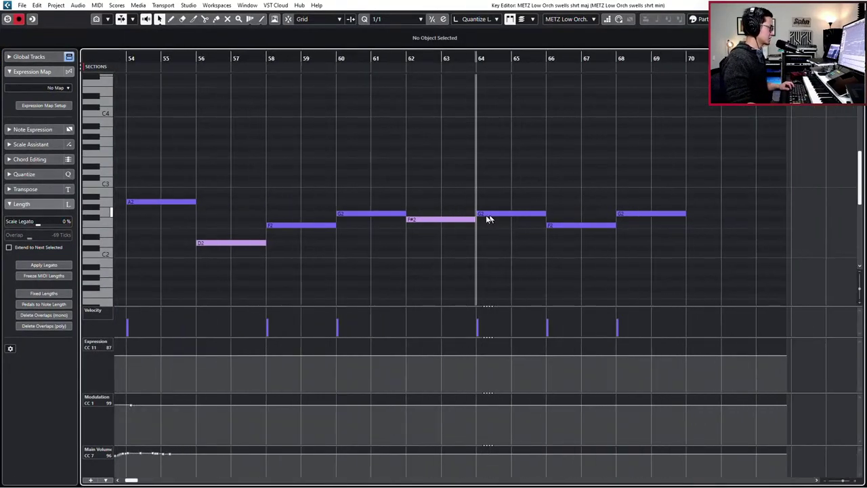
Lower the major swell note at bar 64 to E2 and change the one at bar 66 to D3.
click(495, 215)
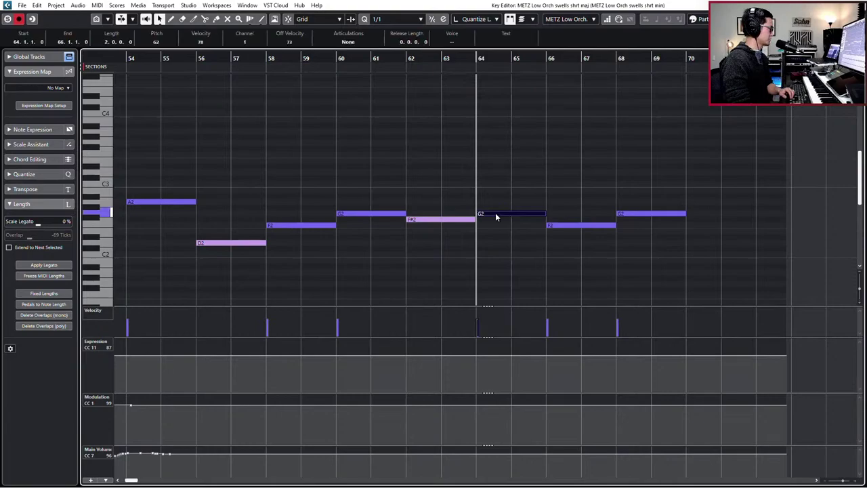
key(Down)
key(Down)
key(Down)
click(587, 226)
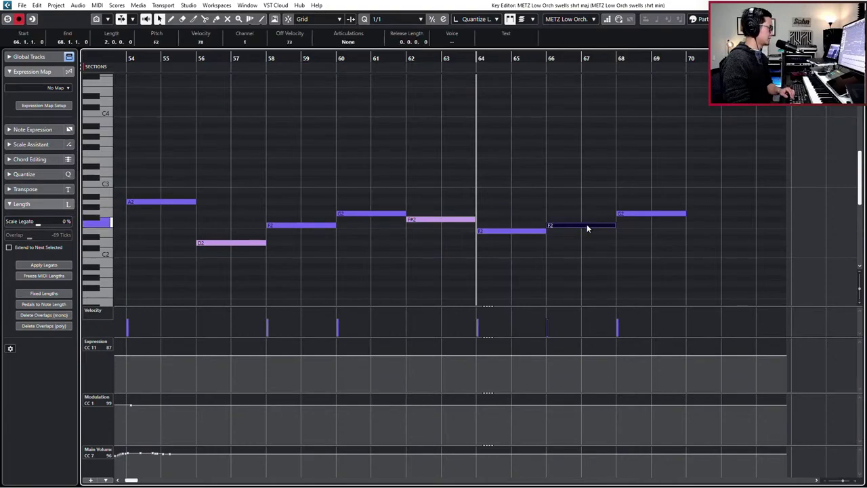
key(Down)
key(Down)
key(Down)
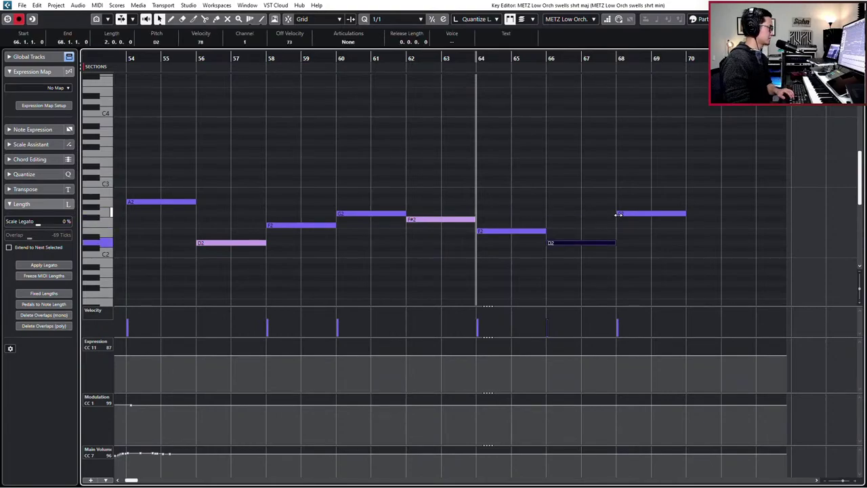
key(shift+Up)
Raise the major swell note at bar 68 to E3 and move playback back to bar 54.
click(650, 214)
key(Up)
key(Up)
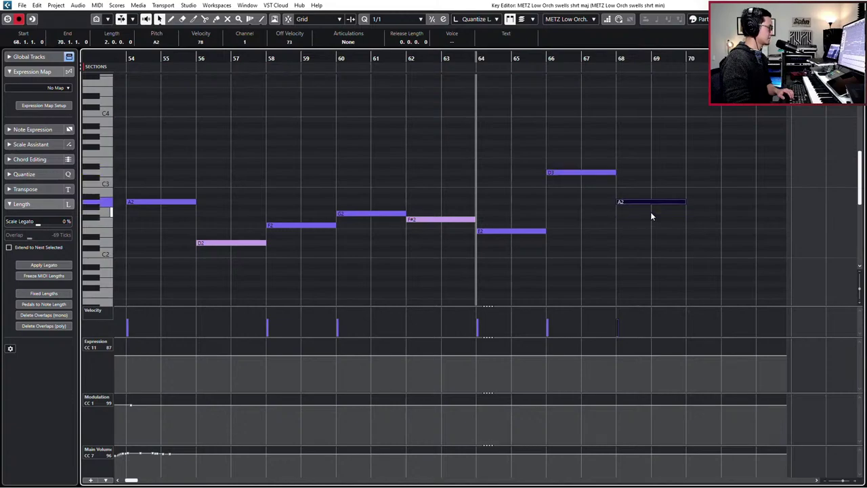
key(Up)
key(Up)
key(Up)
key(Up)
key(Up)
key(Up)
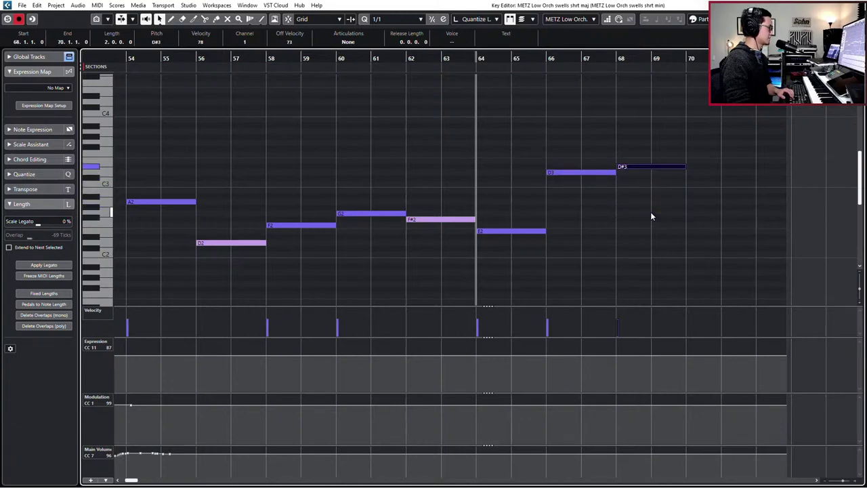
key(Up)
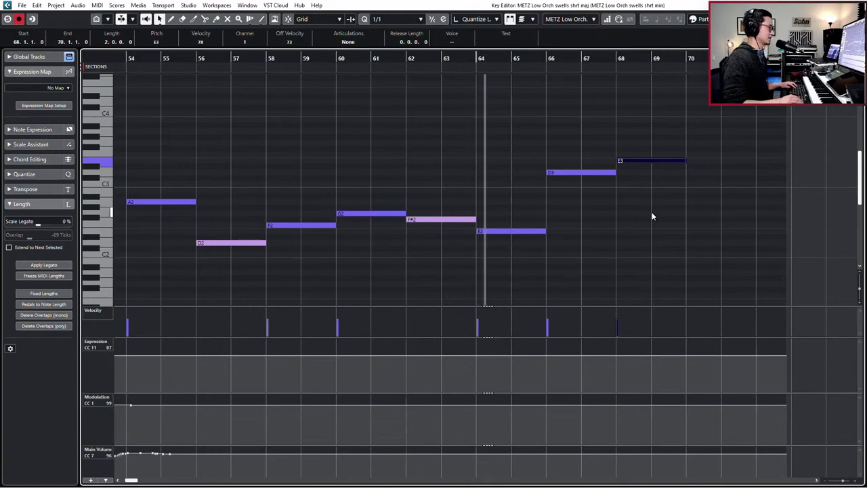
key(g)
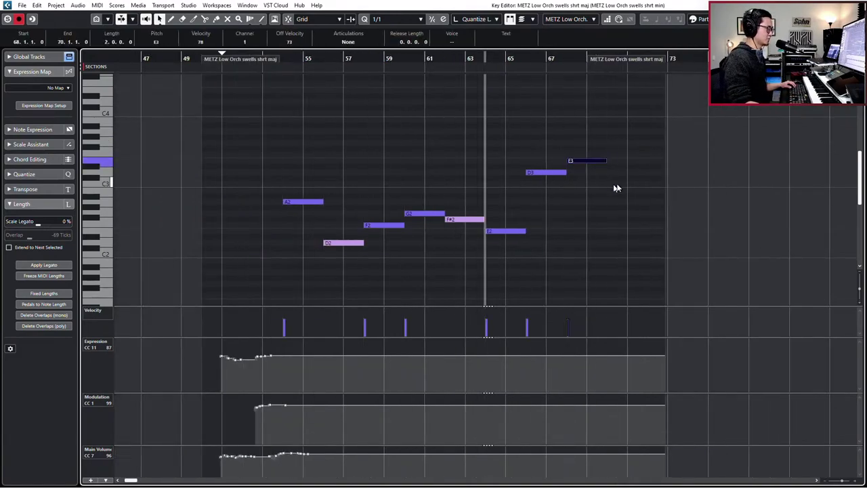
key(KP_Subtract)
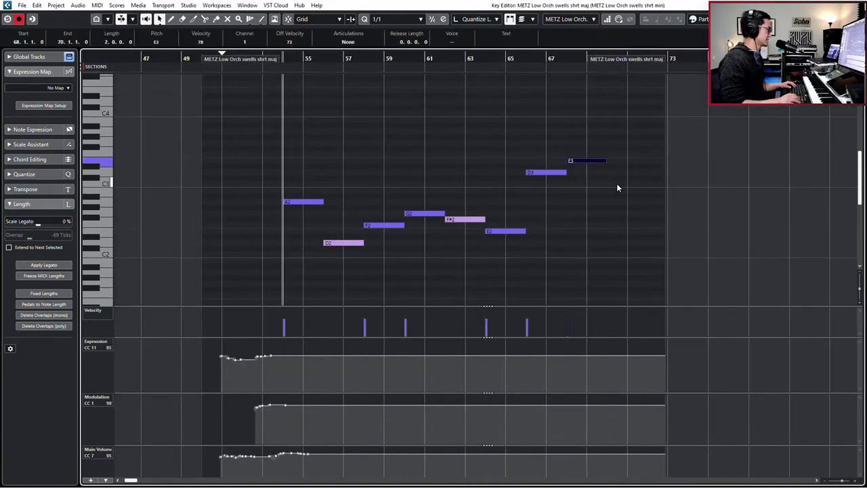
Return to the project window, listen to the short swell sketch, and move playback back to about bar 52.
key(ctrl+e)
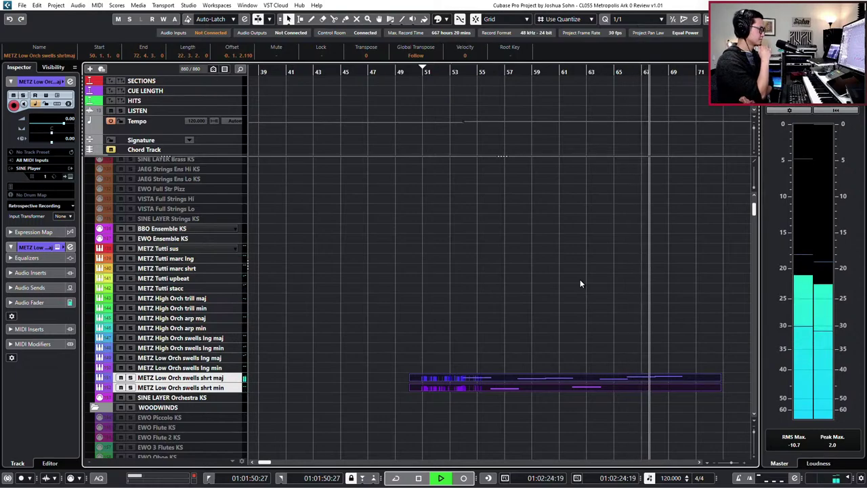
key(space)
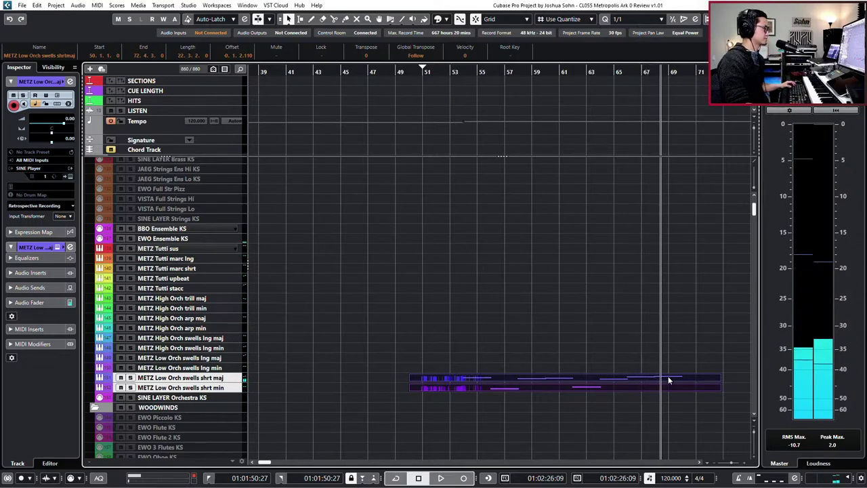
click(669, 380)
key(g)
drag(682, 354, 653, 390)
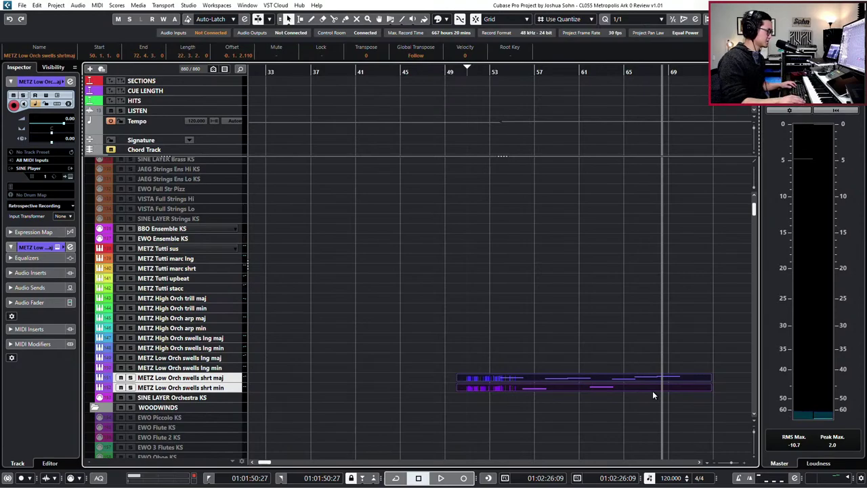
key(g)
key(KP_Subtract)
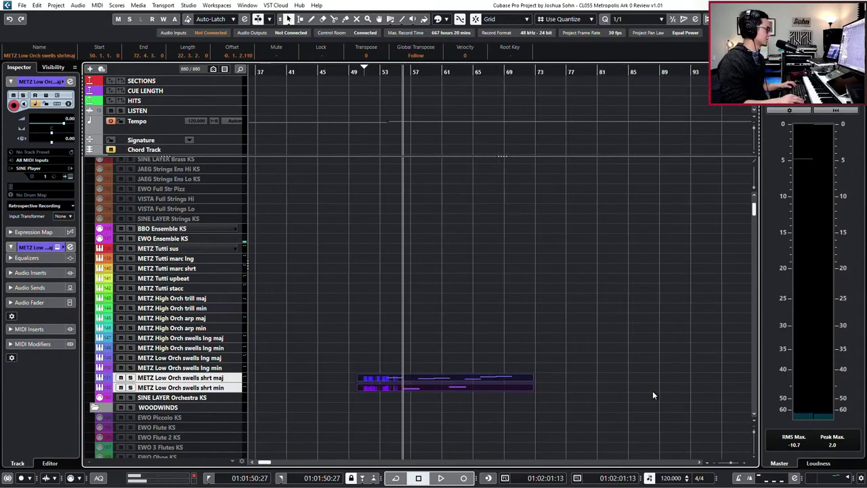
key(KP_Subtract)
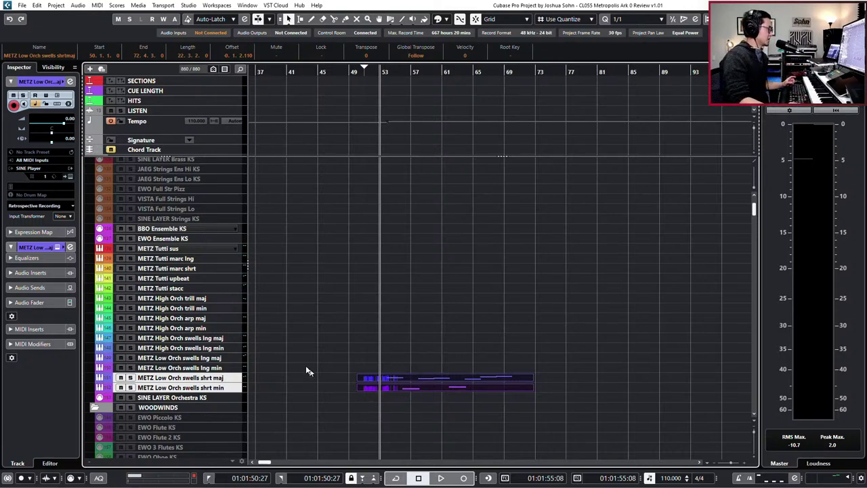
Audition the METZ High Orch trill maj and METZ High Orch trill min tracks.
click(196, 290)
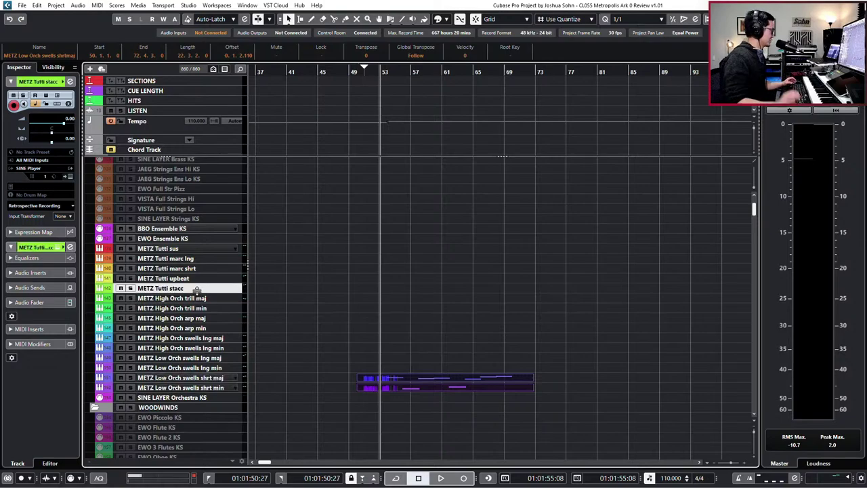
key(g)
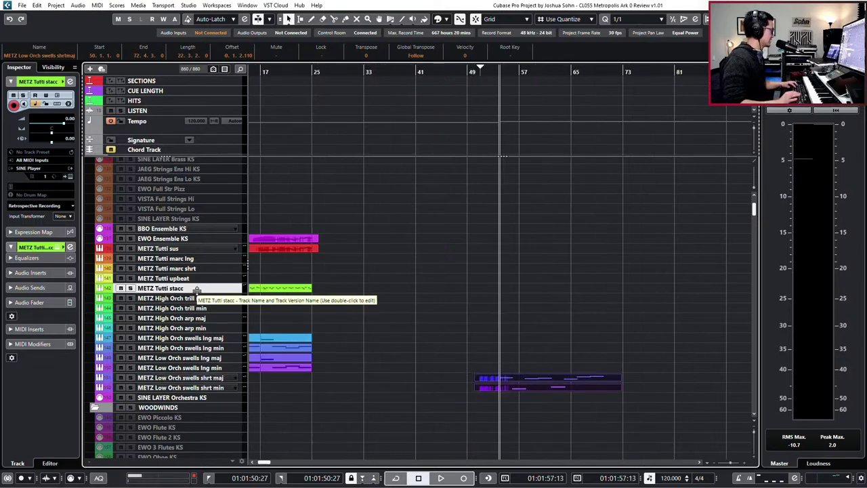
key(h)
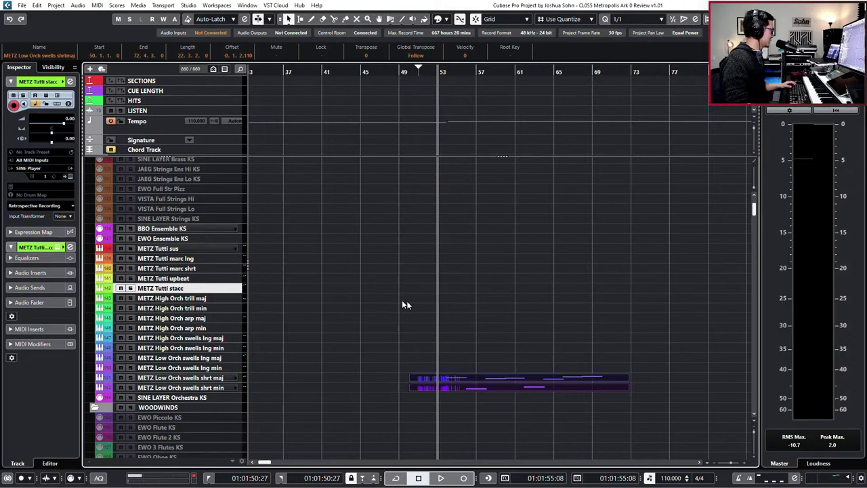
key(Down)
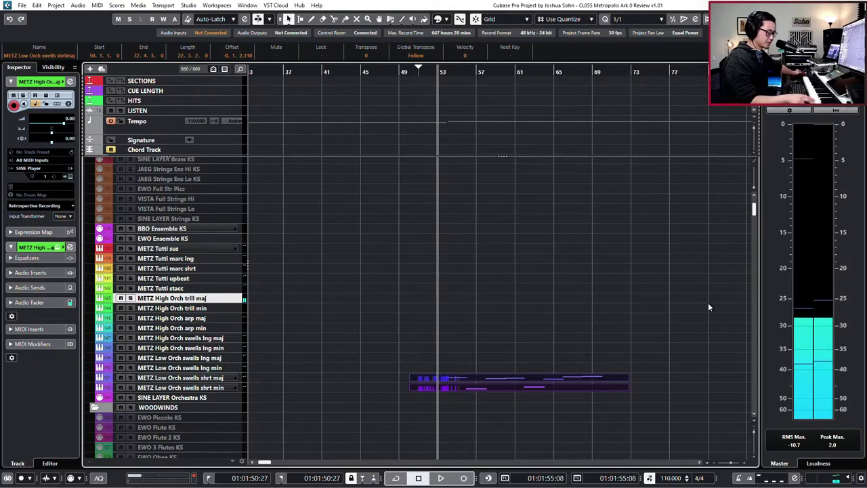
key(Down)
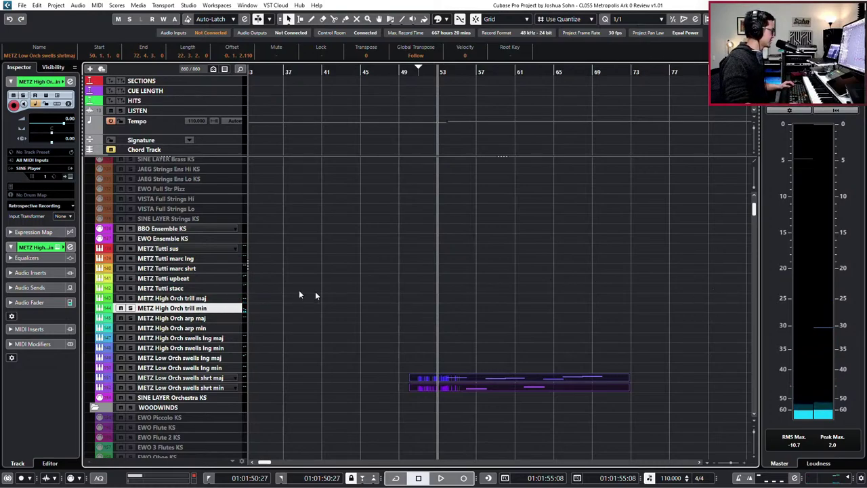
ctrl+scroll(453, 333, down, 1)
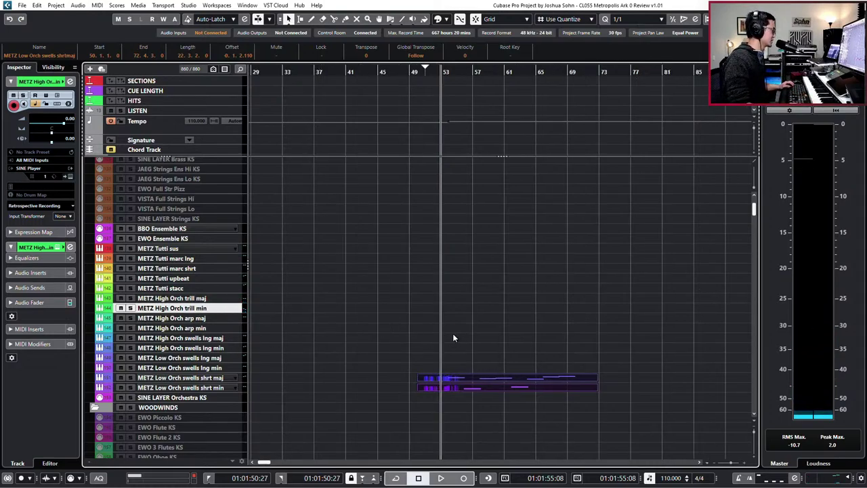
Set the locators around the short swell parts and play them back with the METZ High Orch trill maj track selected.
click(178, 301)
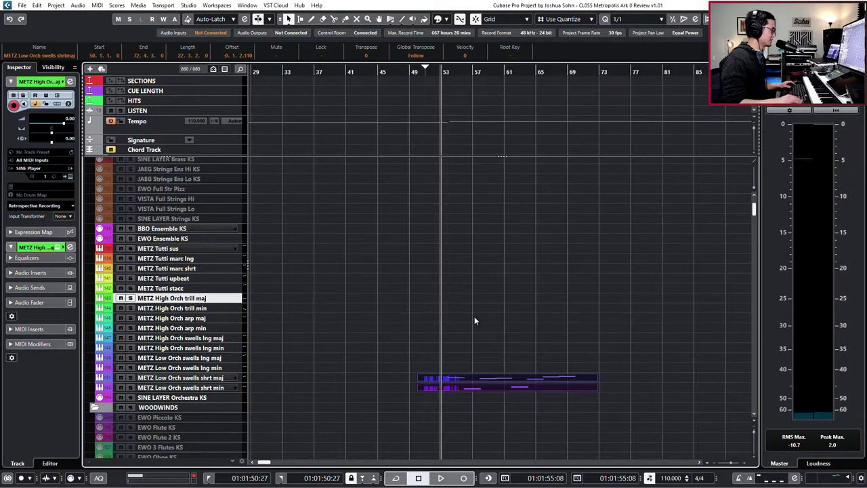
key(p)
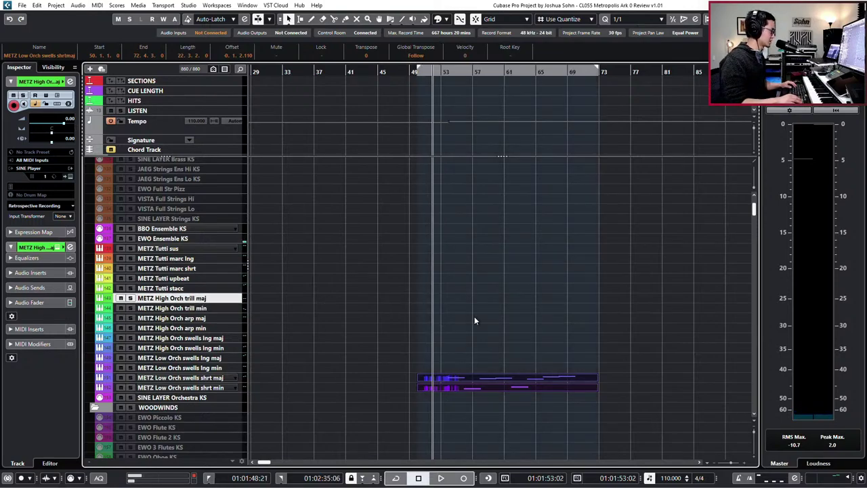
key(space)
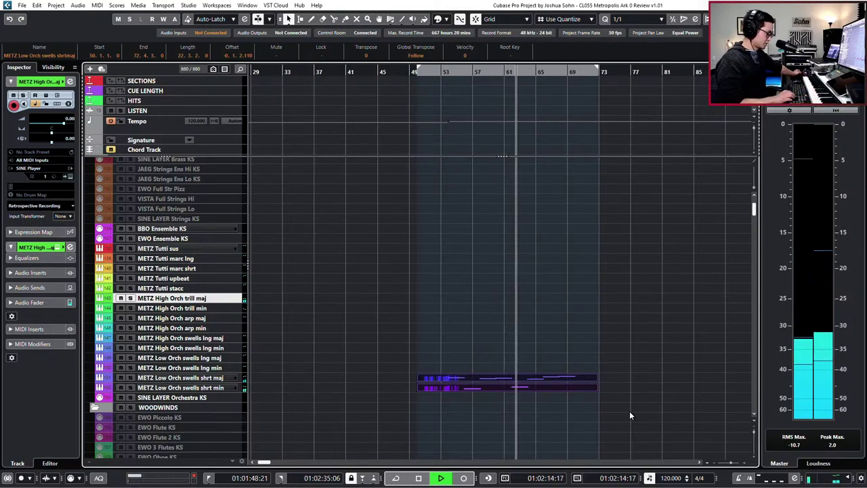
key(space)
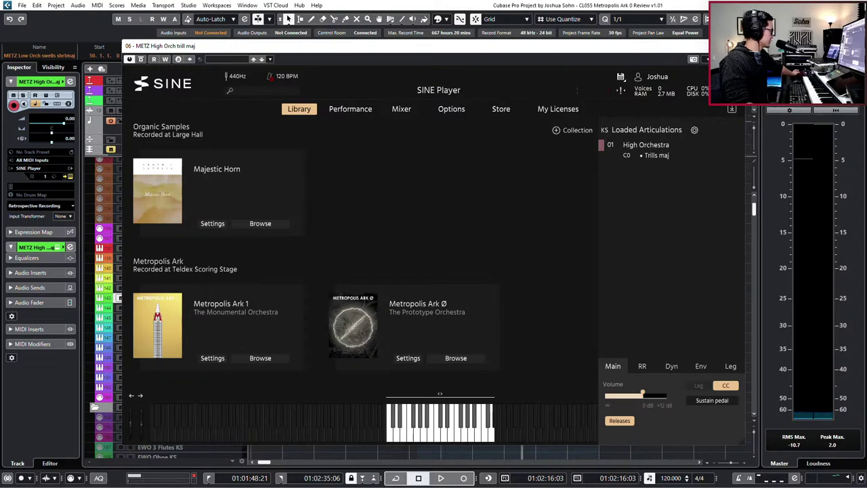
click(736, 45)
Duplicate the METZ Low Orch swells lng maj track.
click(184, 359)
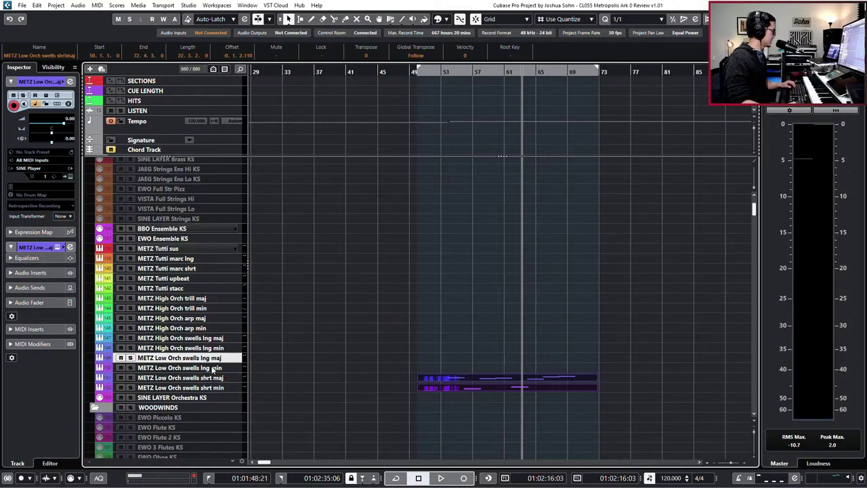
click(215, 338)
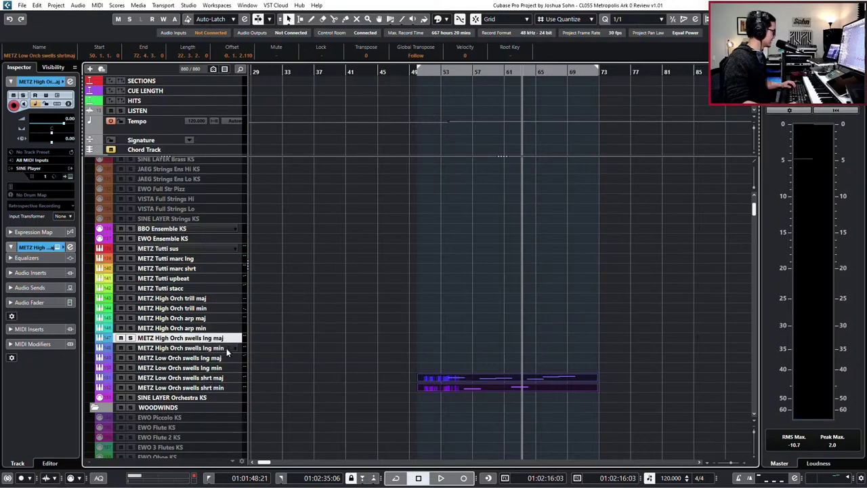
click(224, 357)
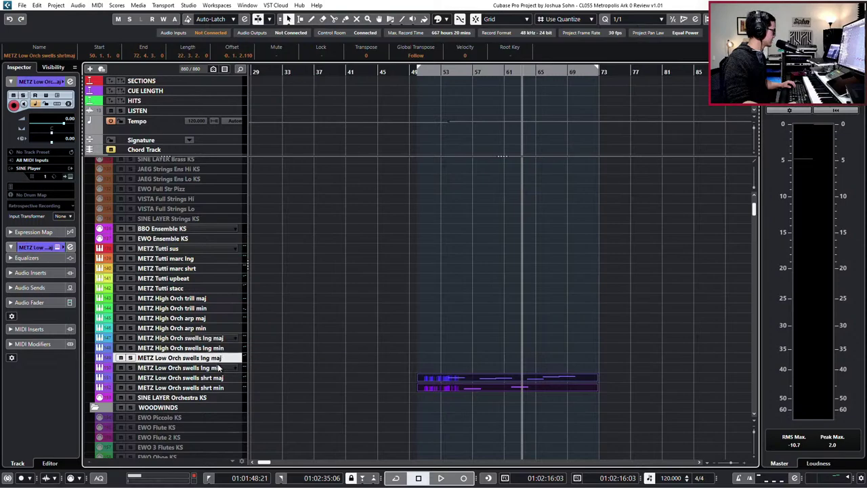
click(221, 368)
click(220, 359)
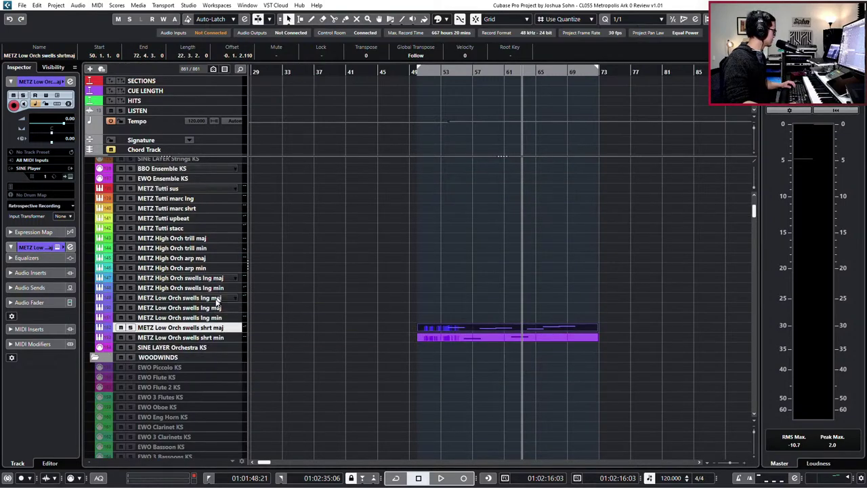
Rename the duplicated METZ Low Orch swells lng maj track as METZ Low Orch trill.
double_click(215, 309)
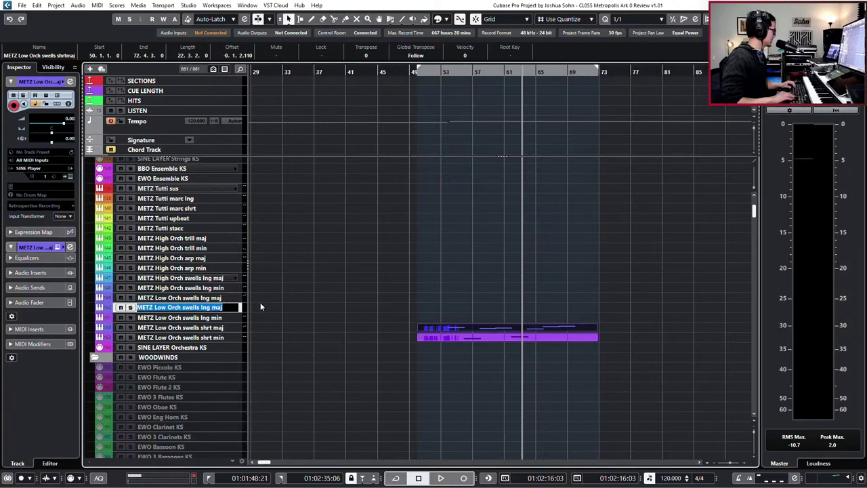
key(End)
key(BackSpace)
key(BackSpace)
key(BackSpace)
key(BackSpace)
key(BackSpace)
key(BackSpace)
key(BackSpace)
key(BackSpace)
key(BackSpace)
key(BackSpace)
key(BackSpace)
key(BackSpace)
key(BackSpace)
key(BackSpace)
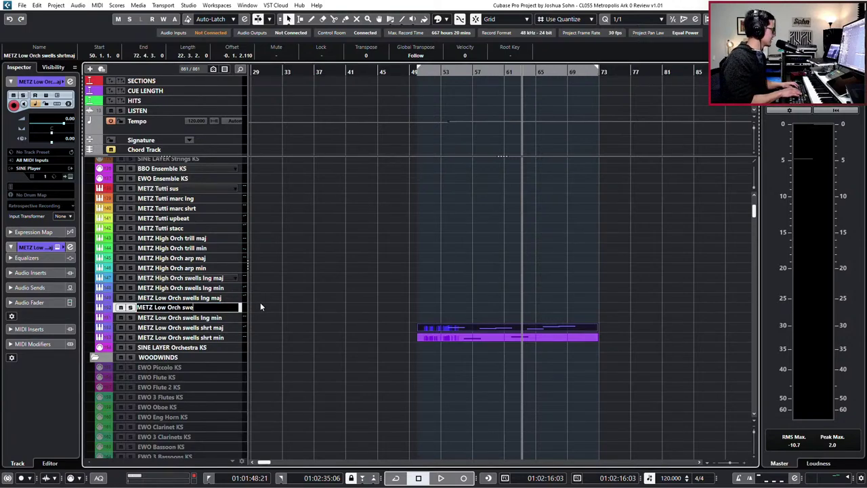
text(trills)
key(BackSpace)
key(Return)
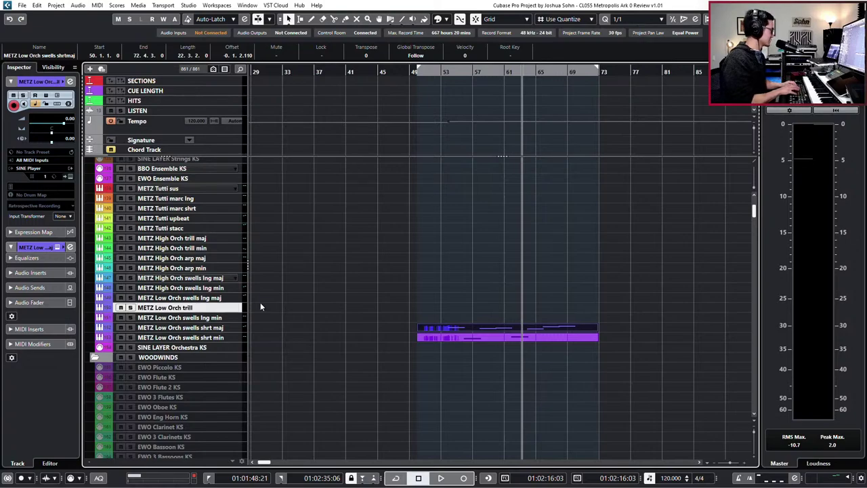
Open the new track's SINE Player and list the Low Orchestra articulations of Metropolis Ark Ø.
key(e)
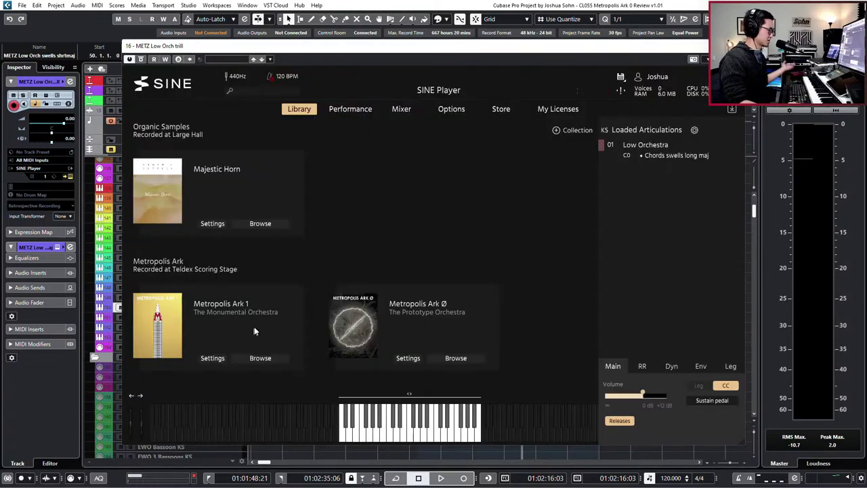
click(479, 364)
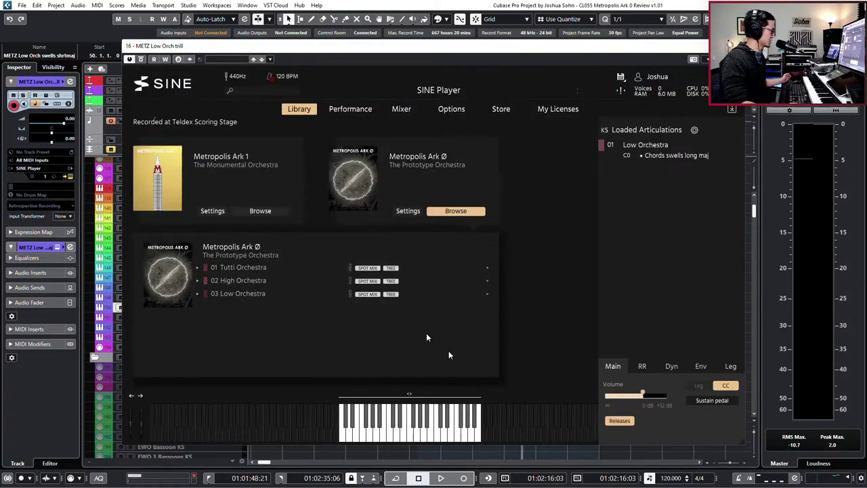
click(209, 292)
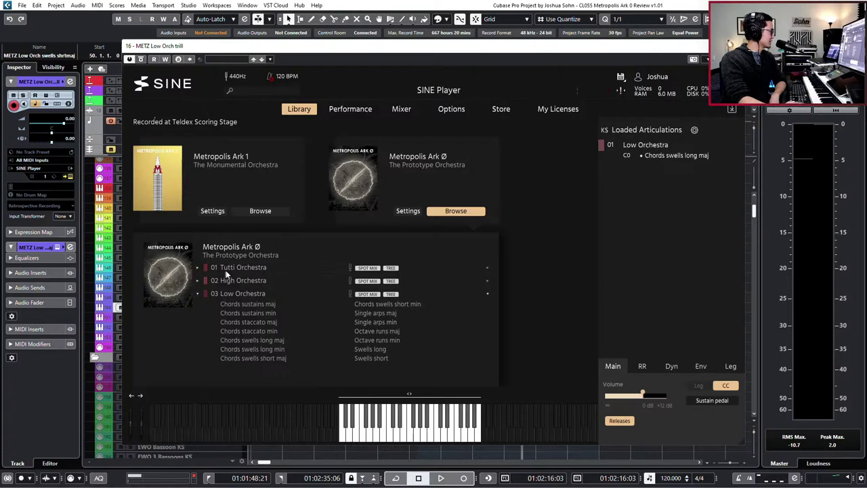
Load the Low Orchestra's Octave runs maj articulation and remove Chords swells long maj from the loaded articulations.
click(243, 281)
scroll(377, 318, down, 1)
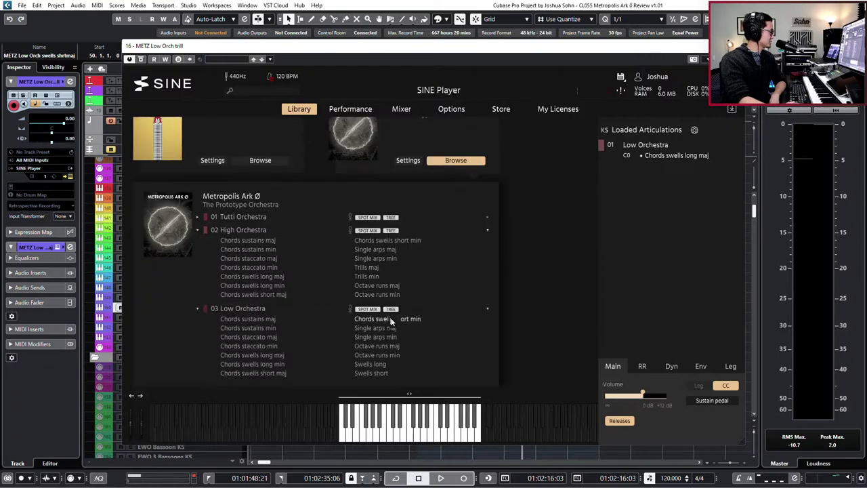
scroll(377, 291, down, 1)
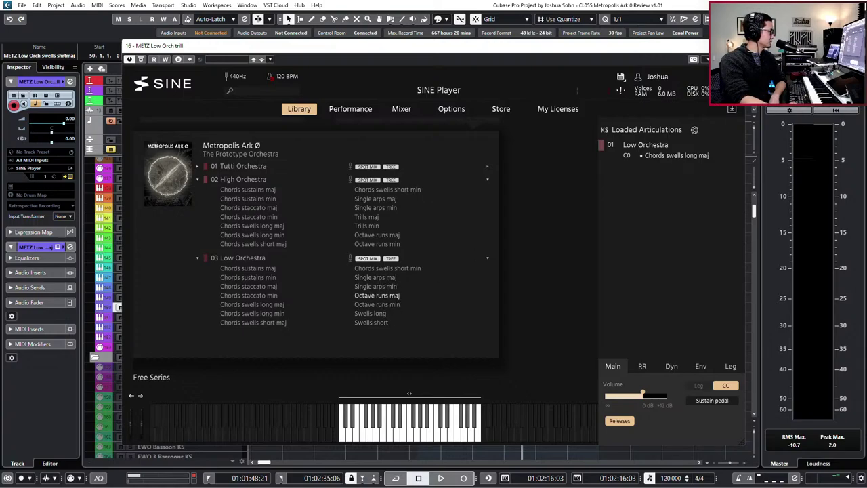
double_click(397, 298)
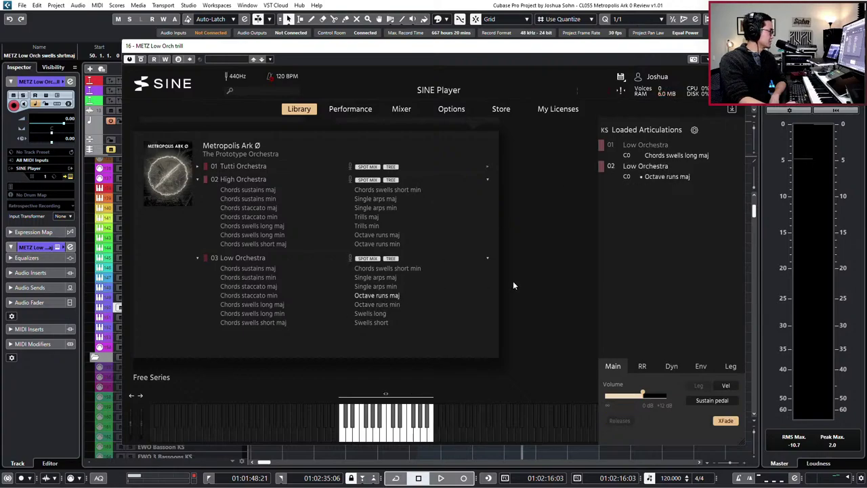
drag(397, 297, 681, 159)
right_click(661, 175)
click(607, 236)
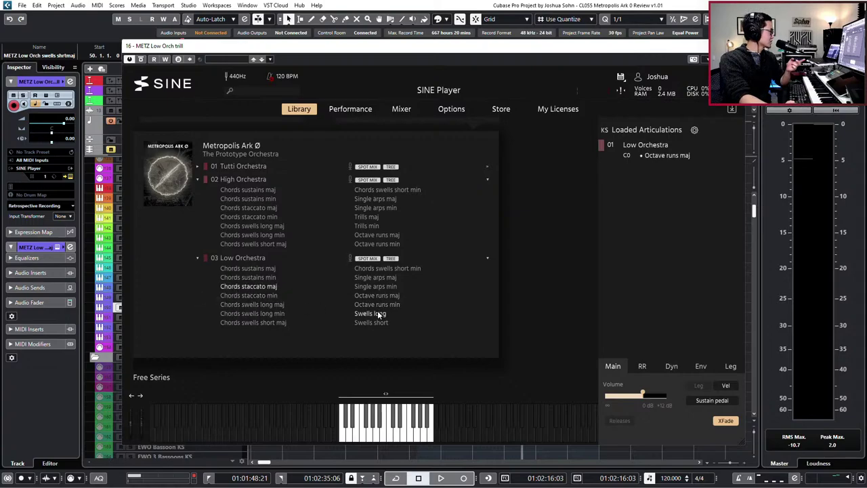
Replace the loaded articulation with the Low Orchestra's Swells long and close the instrument window.
drag(372, 312, 665, 155)
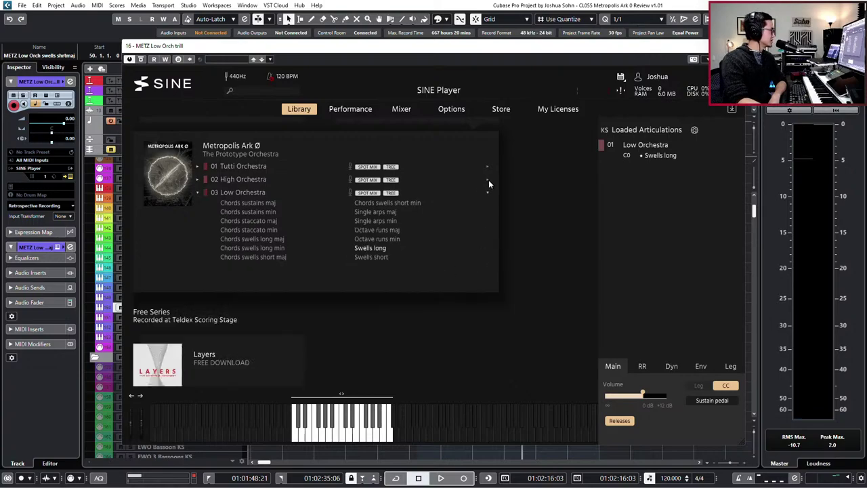
scroll(467, 257, down, 2)
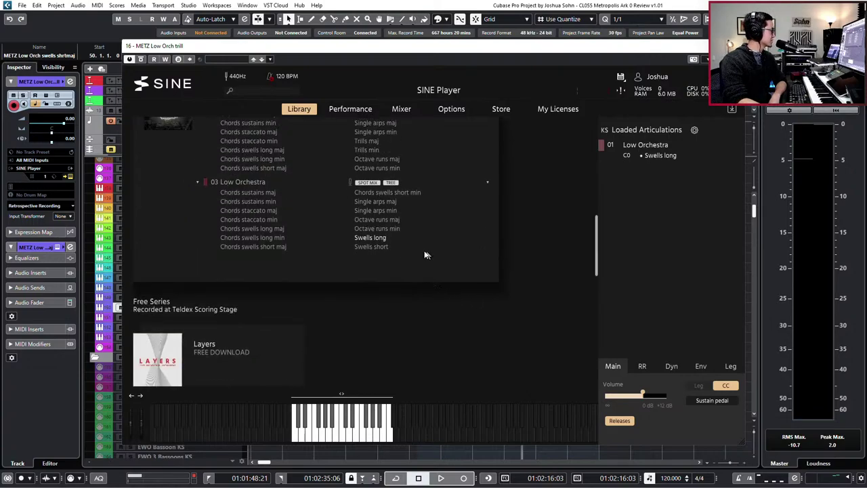
scroll(433, 284, up, 3)
scroll(420, 298, down, 1)
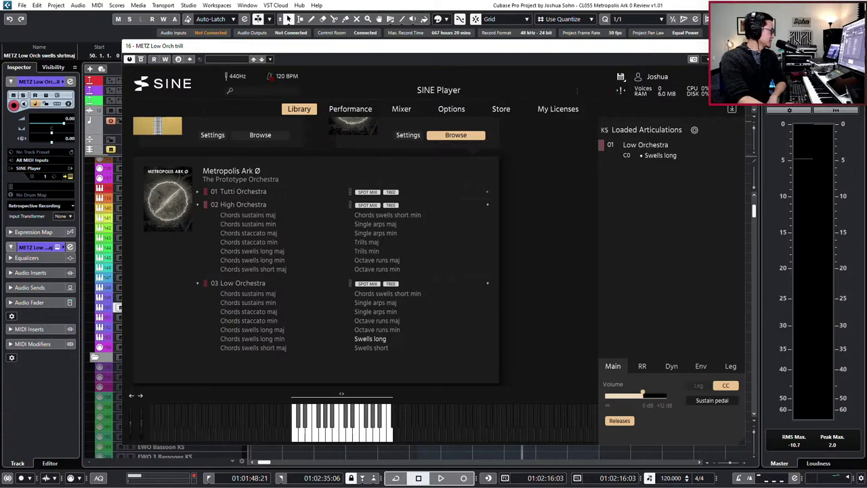
click(736, 46)
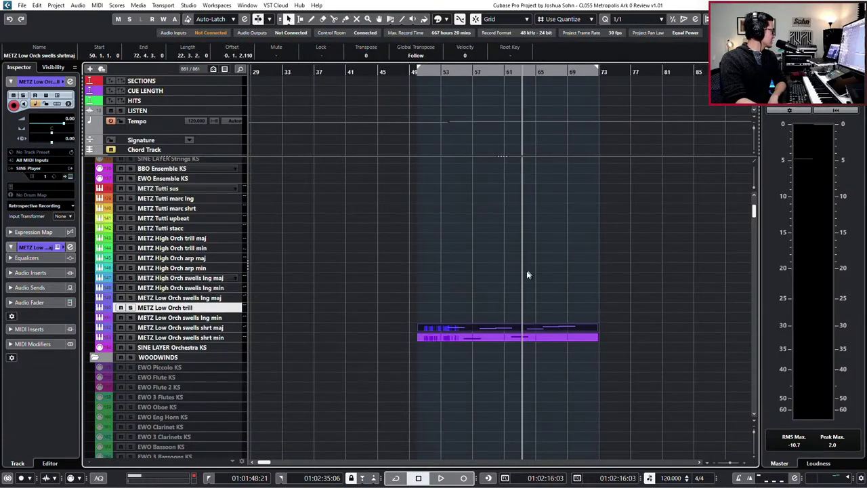
Select the first cue's High and Low Orch swell events starting at bar 1 and locate the project cursor to their start.
scroll(525, 271, up, 4)
scroll(523, 274, down, 2)
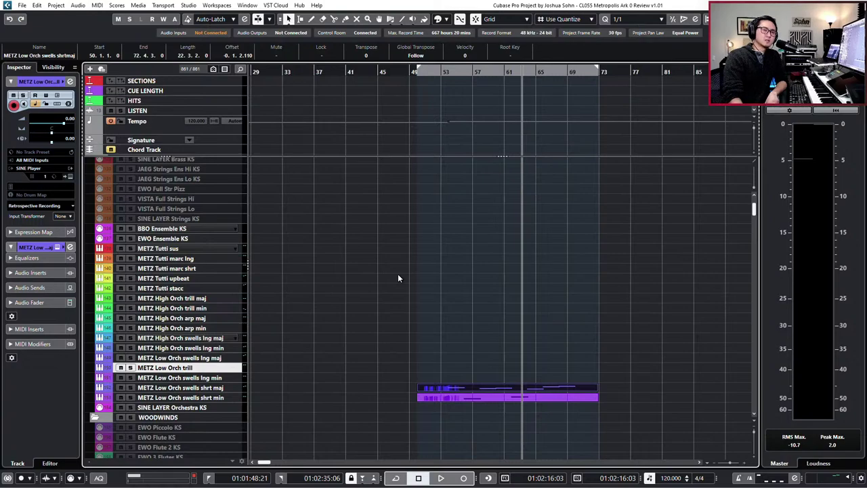
key(g)
key(g)
key(g)
key(g)
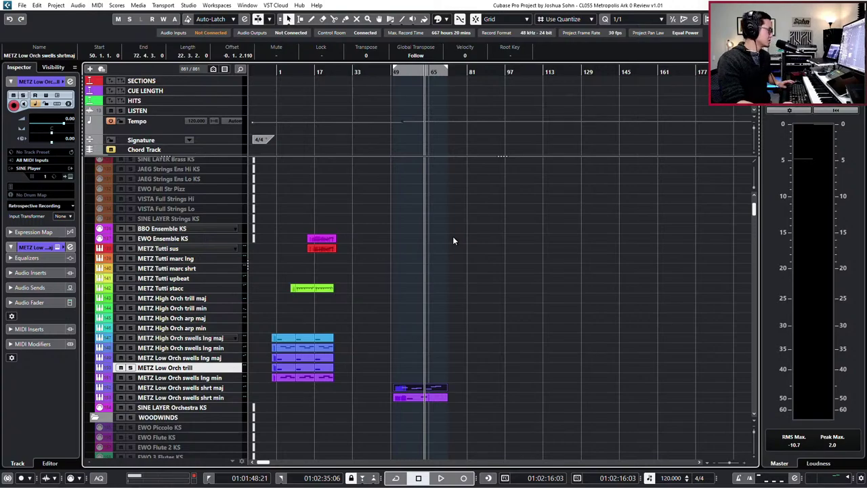
scroll(467, 250, up, 2)
scroll(473, 257, left, 2)
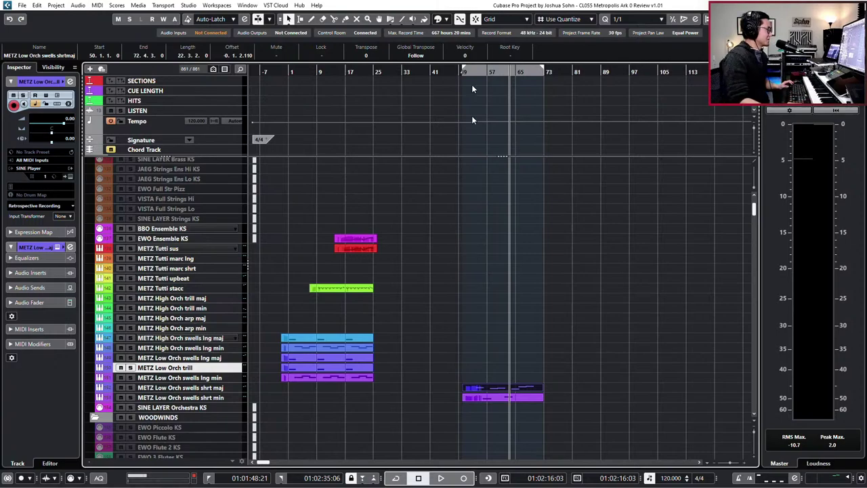
key(h)
scroll(473, 280, left, 2)
mouse_move(472, 206)
mouse_down()
mouse_move(448, 229)
mouse_move(347, 408)
mouse_up()
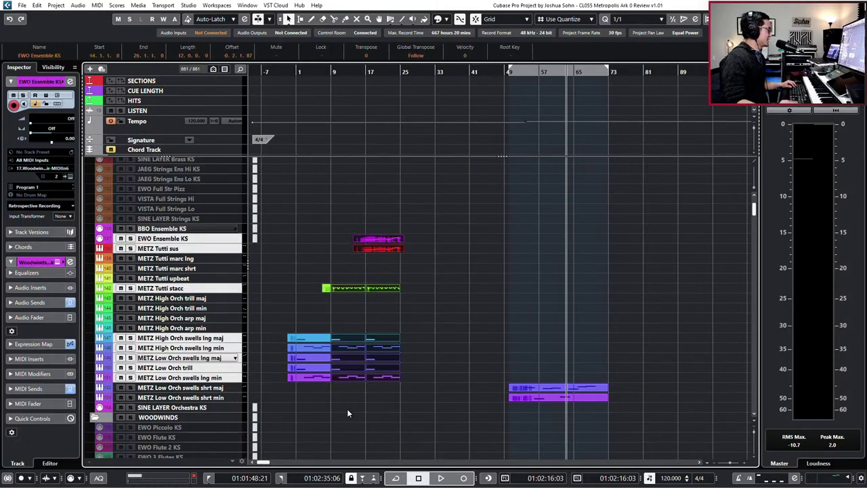
drag(327, 294, 328, 390)
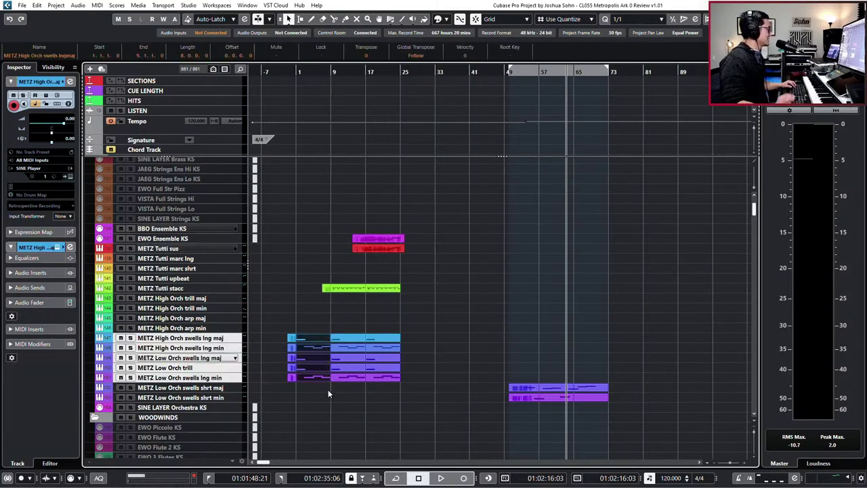
key(l)
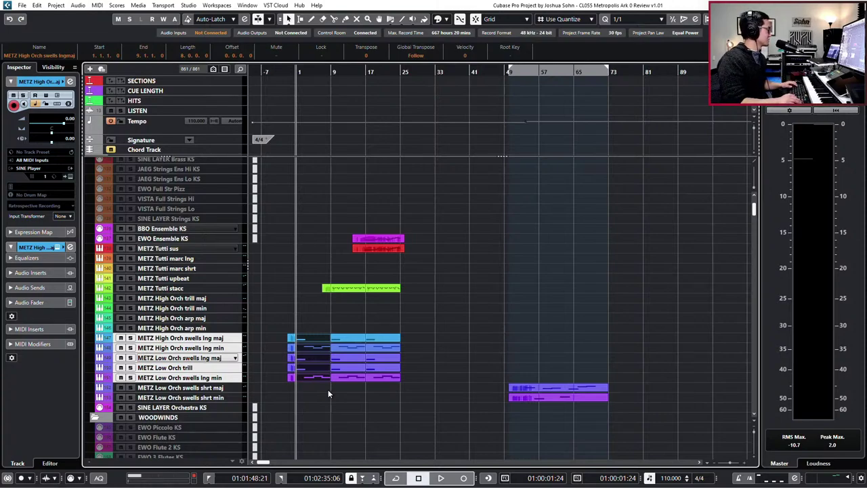
Set the locators around the first cue's events and add a CUE LENGTH cycle marker from bar 1 to bar 26.
key(p)
drag(306, 219, 317, 268)
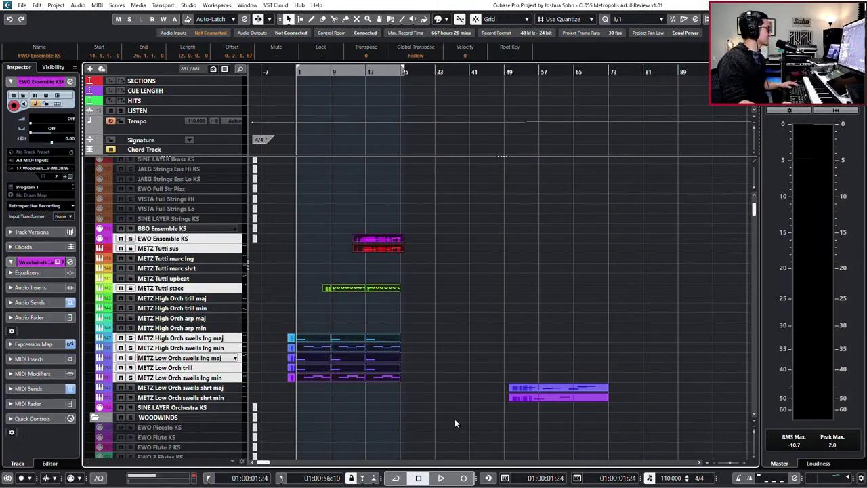
click(121, 91)
Set the locators around the two METZ Low Orch swells shrt events at bar 50 and add a CUE LENGTH cycle marker there.
drag(533, 332, 560, 400)
key(p)
click(121, 91)
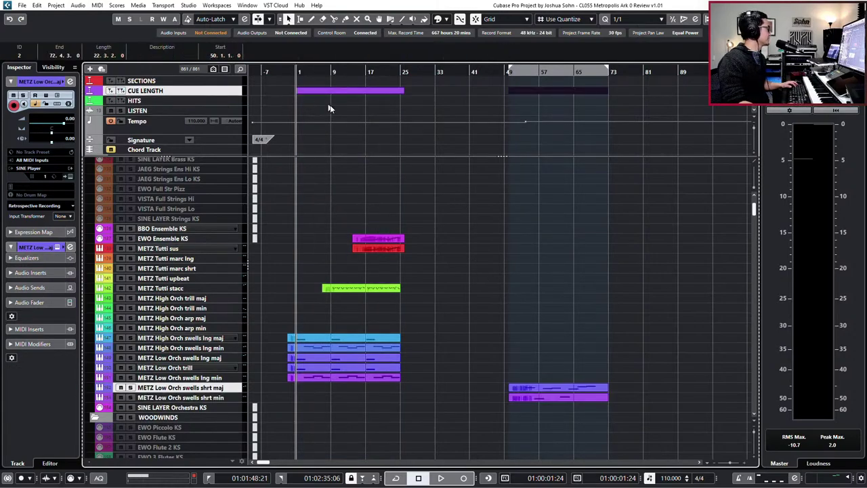
Play the first cue from bar 1, mute the EWO Ensemble KS event during playback, and stop at the cue's end.
click(340, 91)
key(space)
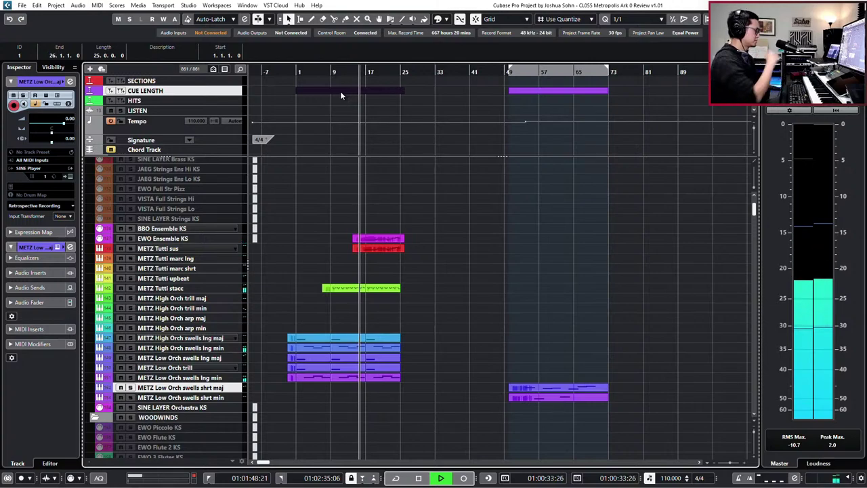
click(407, 230)
drag(407, 227, 397, 236)
key(shift+m)
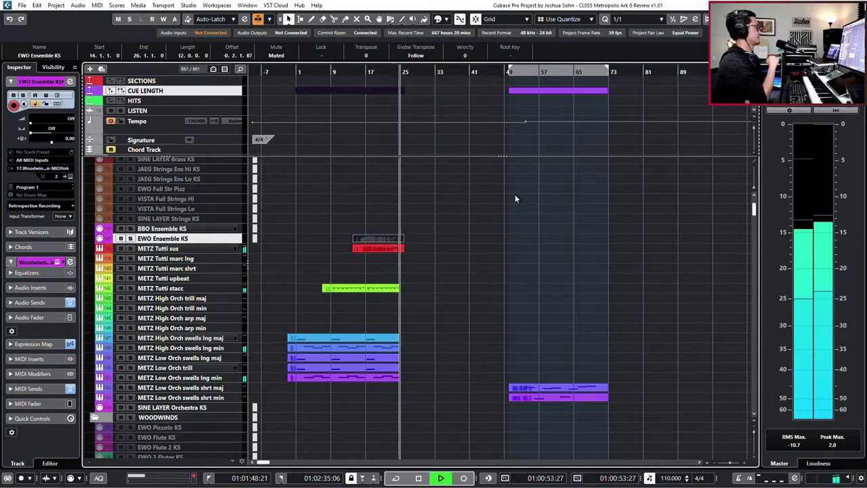
key(space)
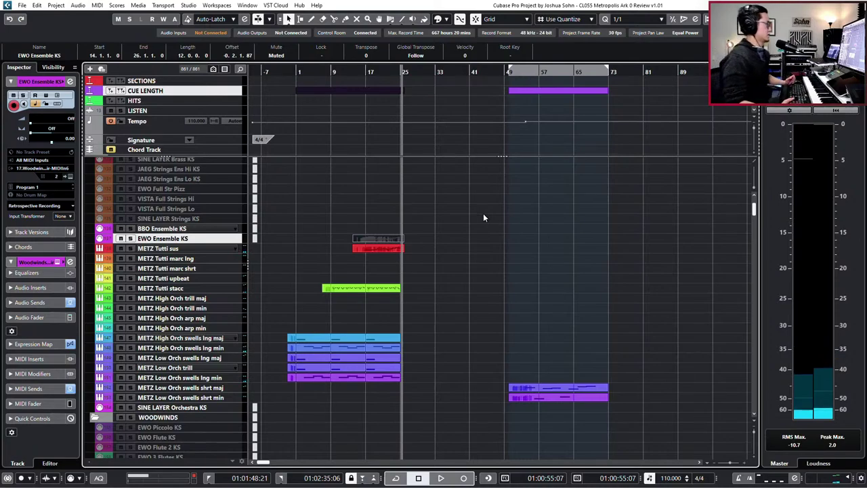
Set the project tempo for the first cue to 150 BPM.
click(369, 91)
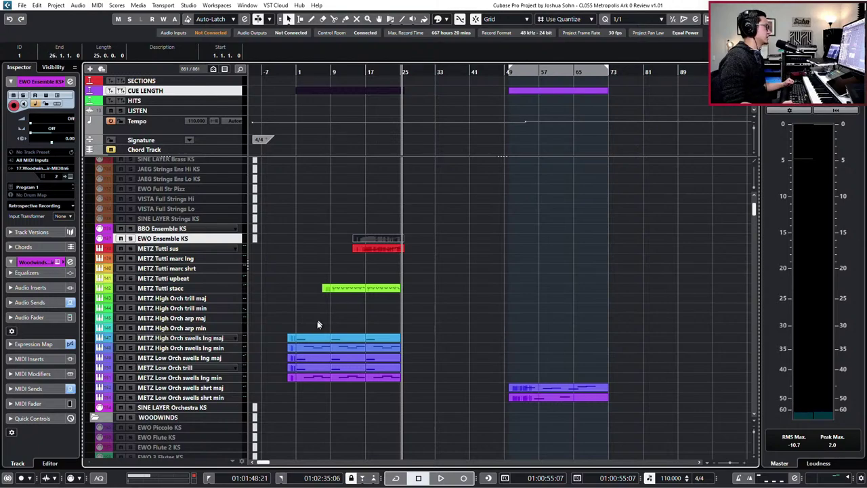
drag(316, 321, 401, 401)
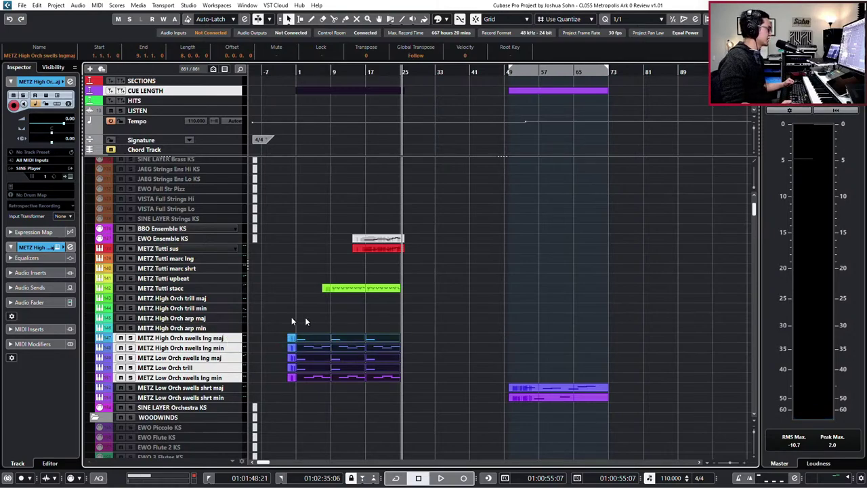
drag(330, 320, 336, 387)
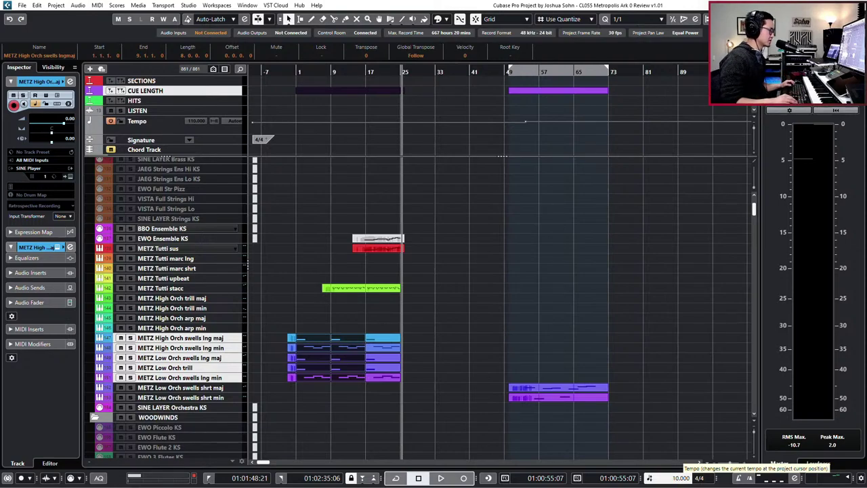
text(5)
key(Return)
Move the METZ Low Orch trill and swells lng min events down to the swells shrt maj and swells shrt min tracks.
scroll(379, 383, up, 1)
scroll(375, 383, left, 2)
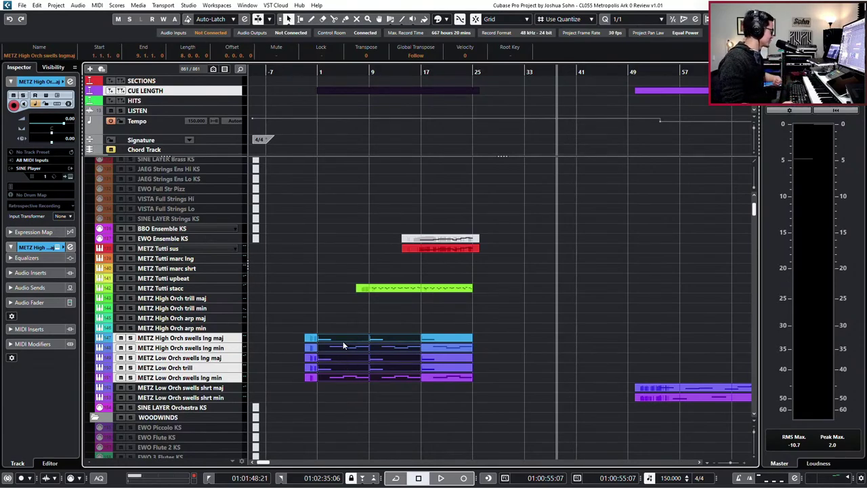
click(346, 376)
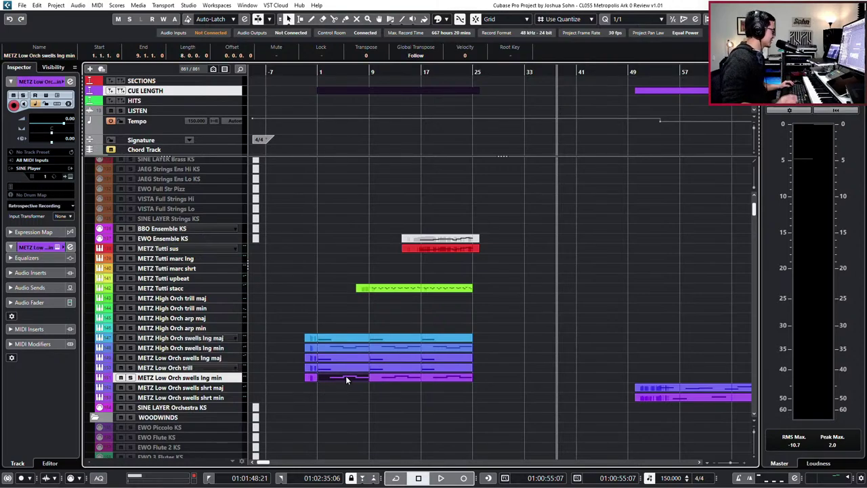
drag(503, 372, 475, 366)
key(ctrl+Down)
key(ctrl+Down)
Solo the METZ Low Orch swells shrt maj and min tracks, audition their moved events, and clear the solo.
key(s)
key(l)
key(plus)
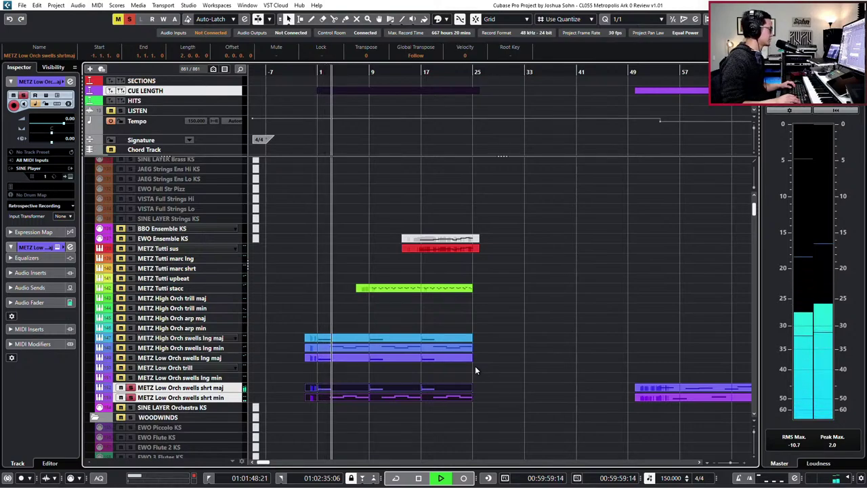
key(space)
key(s)
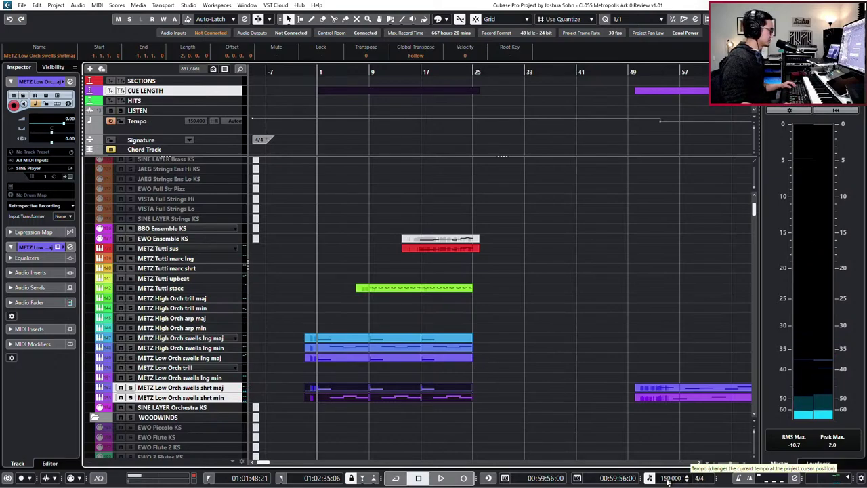
Place the project cursor at the first cue's start and add a SECTIONS marker at bar 1.
click(285, 116)
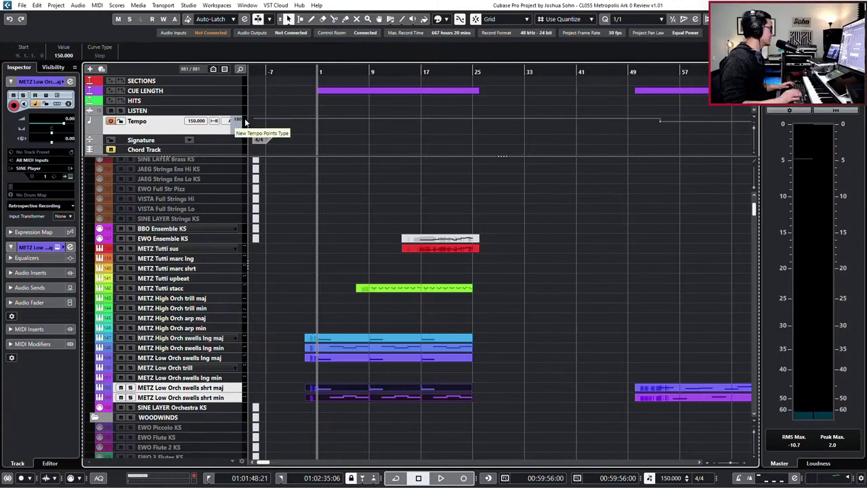
key(h)
key(h)
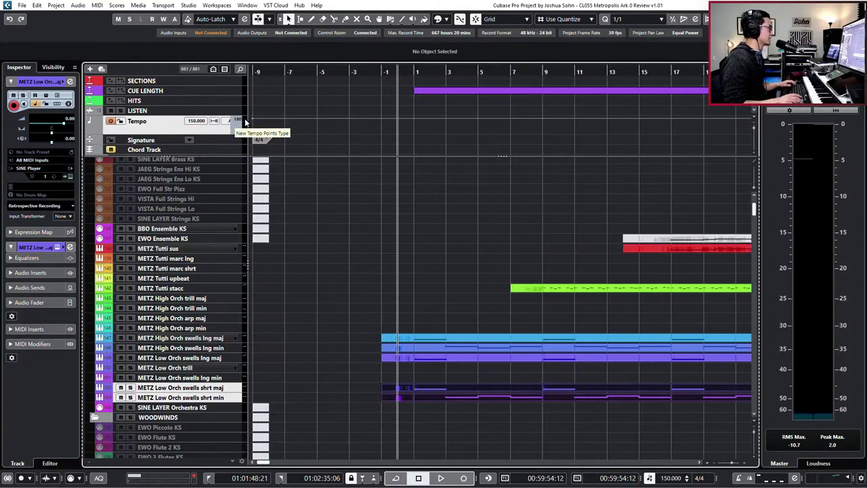
key(Home)
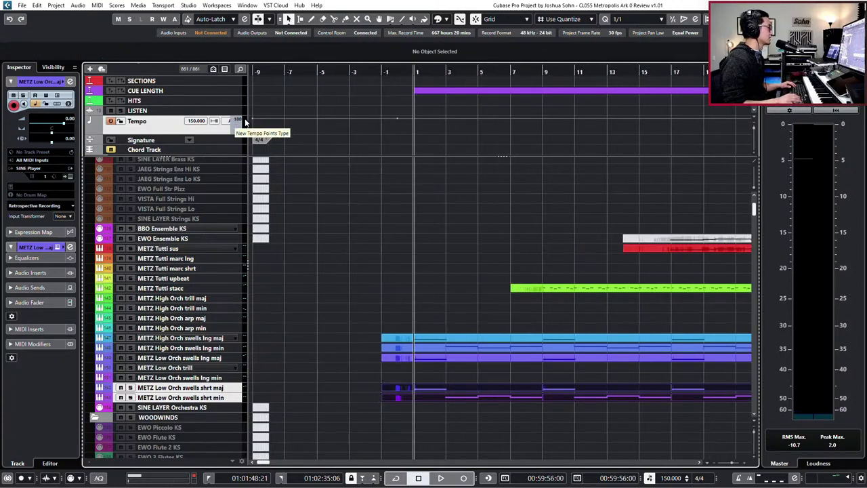
click(415, 93)
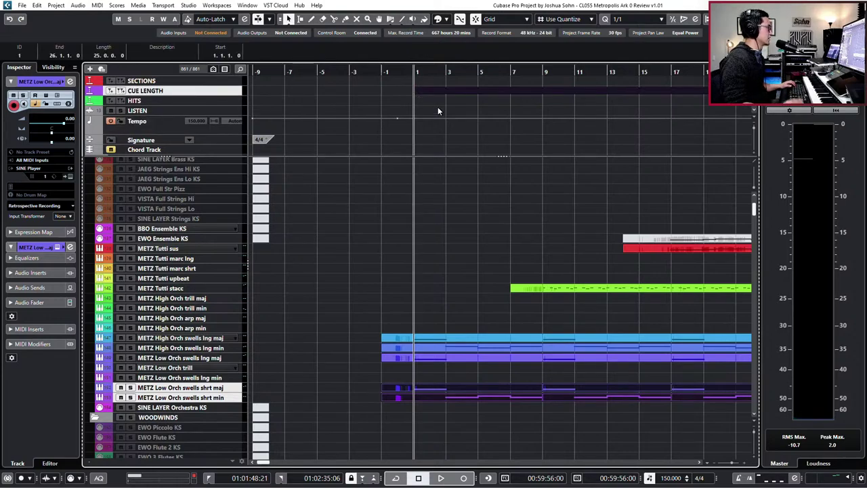
key(g)
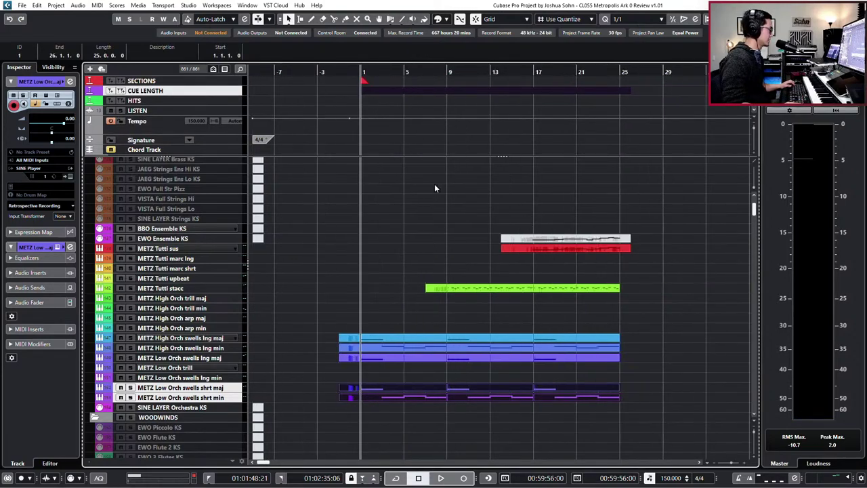
Duplicate the METZ High Orch swells lng maj and lng min tracks and arrange the copies together above the originals.
click(415, 367)
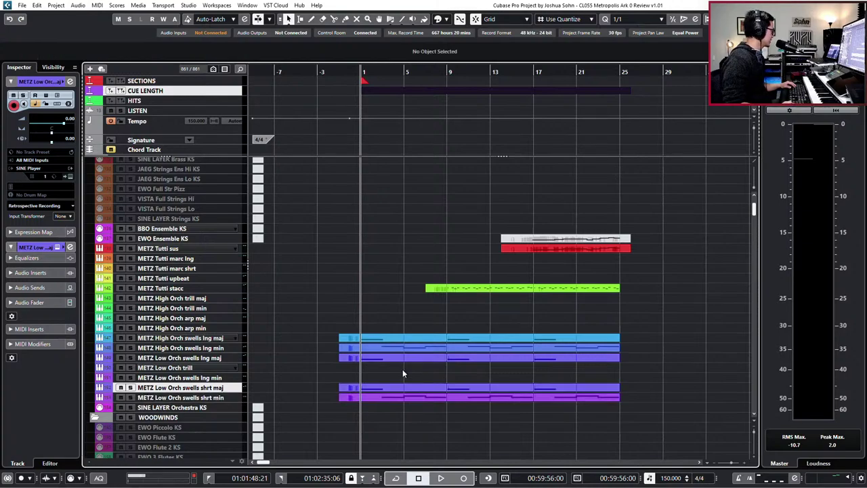
click(202, 337)
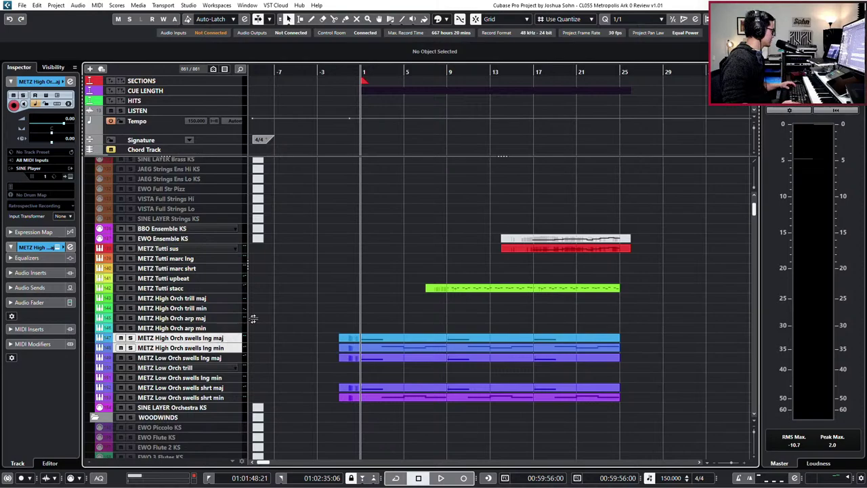
key(ctrl+d)
key(Right)
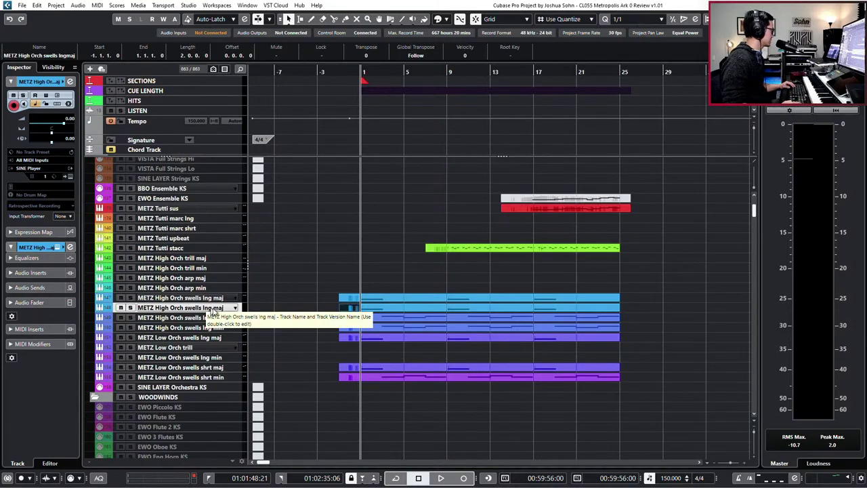
ctrl+click(214, 328)
drag(215, 310, 210, 298)
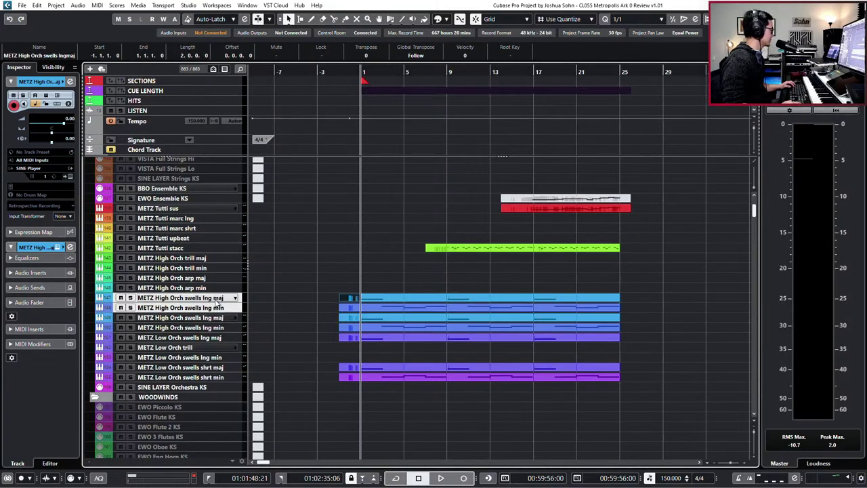
Rename the upper duplicated METZ High Orch swells lng maj track as METZ High Orch swells shrt maj.
double_click(210, 298)
click(211, 297)
key(BackSpace)
key(BackSpace)
key(BackSpace)
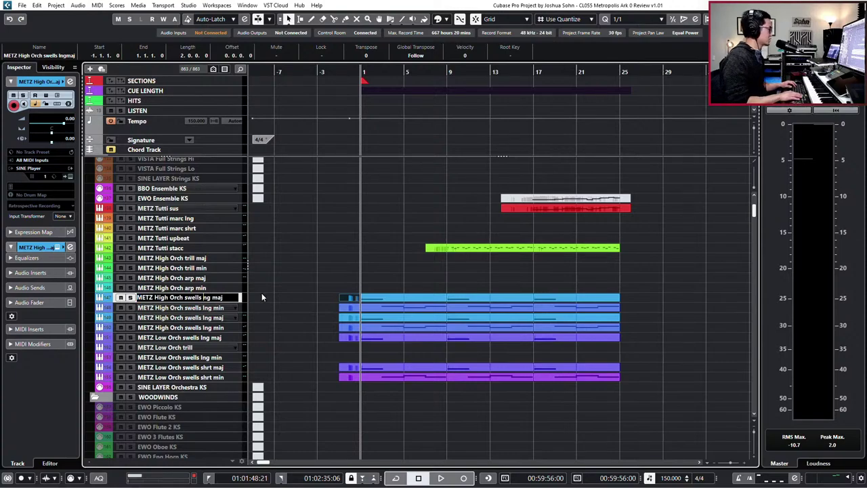
text(sjrt)
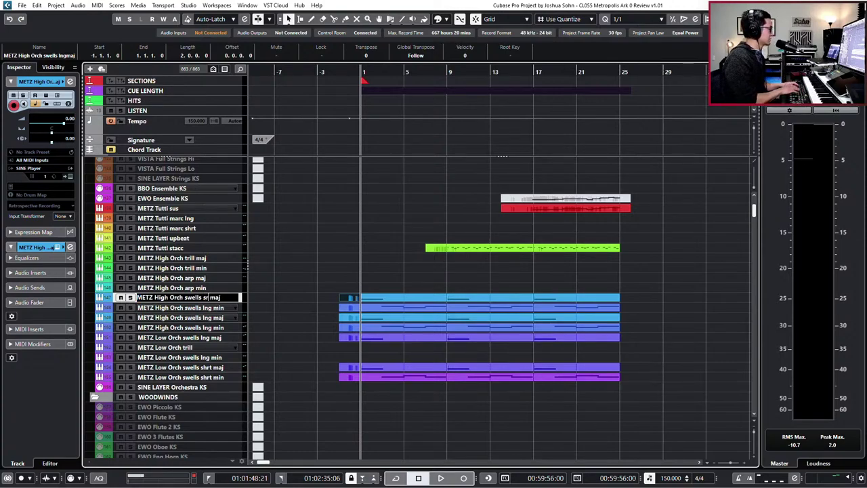
text(t)
Rename the duplicated METZ High Orch swells lng min track directly below as METZ High Orch swells shrt min.
key(Tab)
key(End)
key(Left)
key(Left)
key(Left)
key(Left)
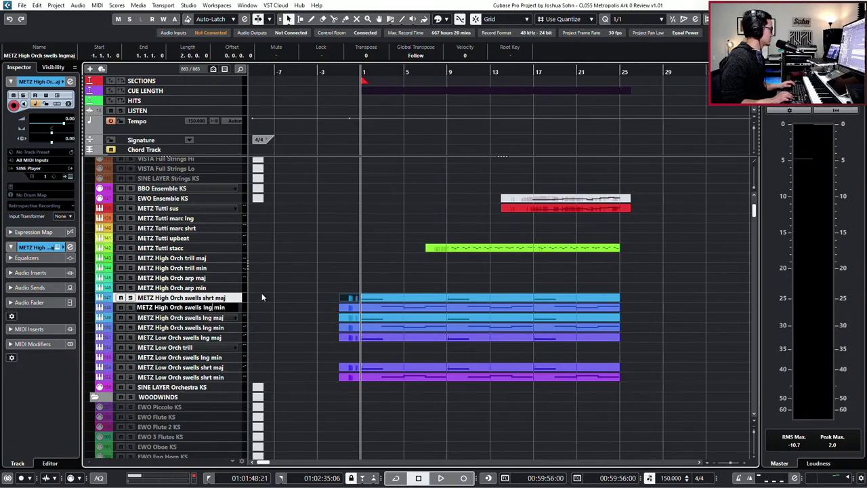
key(shift+Left)
key(shift+Left)
key(shift+Left)
text(shrt)
key(Return)
Replace the articulation loaded in the High Orch swells shrt maj instrument with Metropolis Ark 0 High Orchestra Chords swells short maj.
key(e)
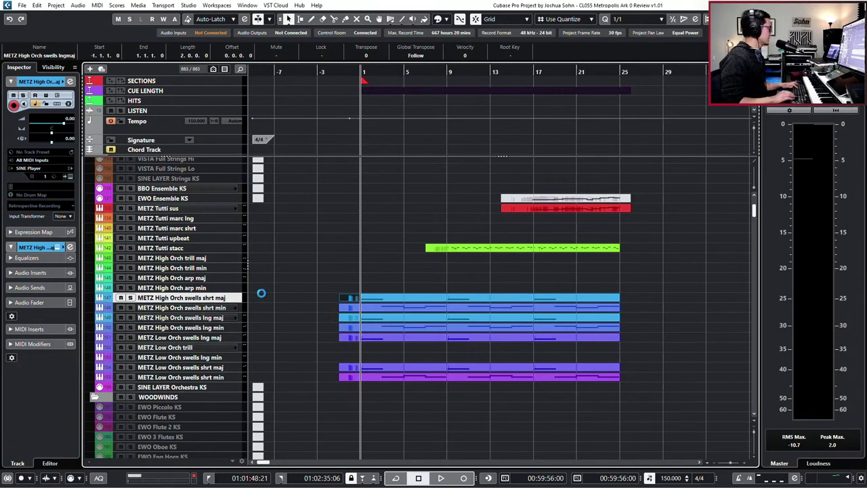
click(484, 362)
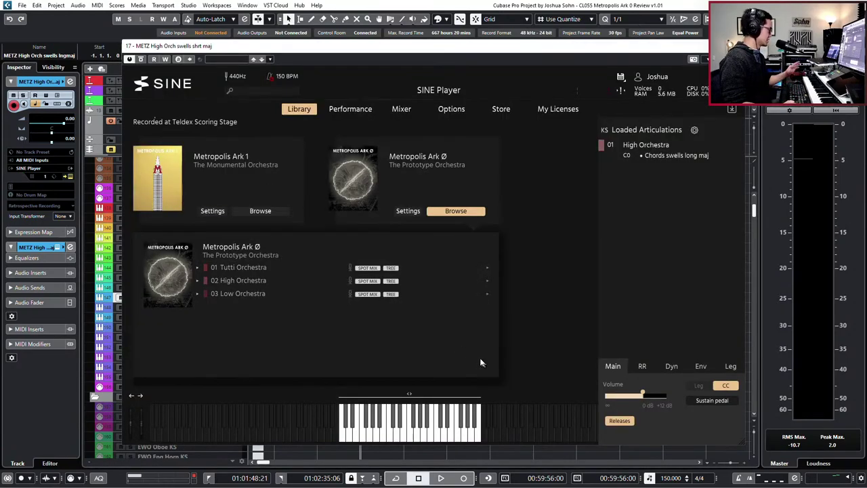
click(223, 279)
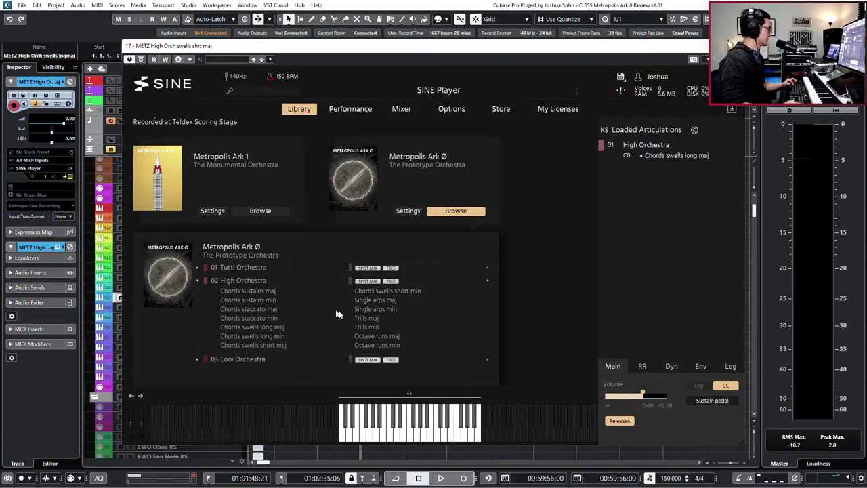
double_click(261, 344)
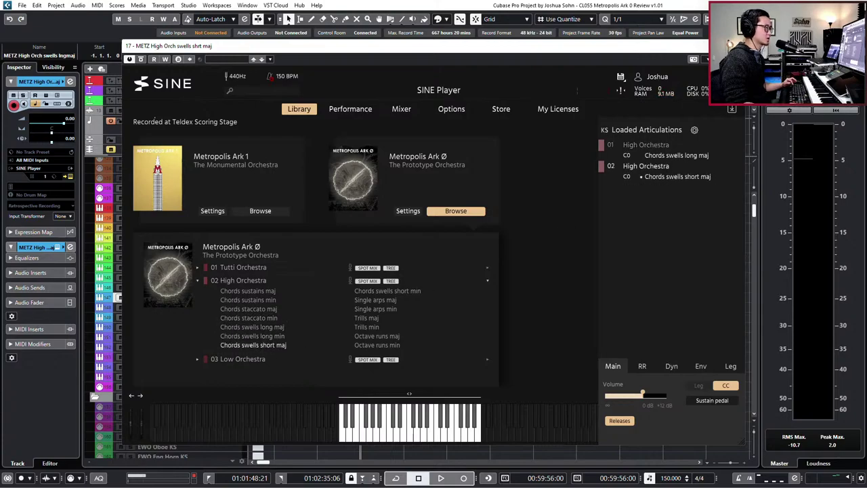
right_click(656, 179)
click(611, 275)
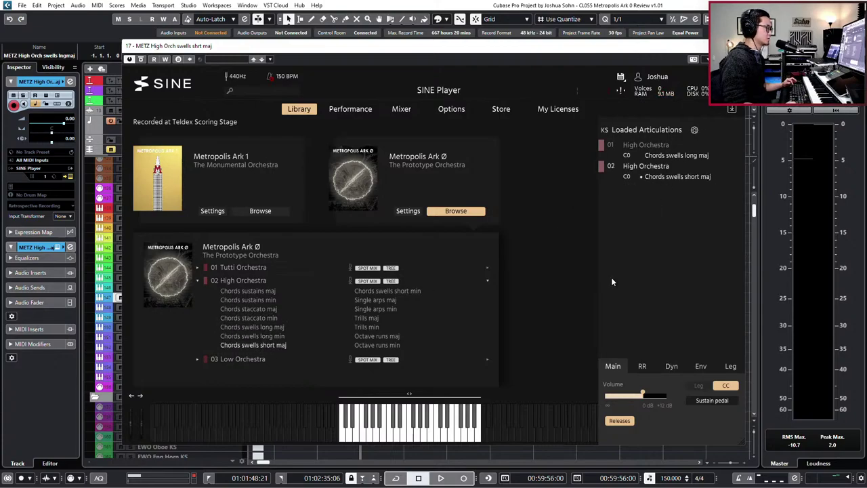
drag(238, 346, 676, 158)
click(736, 45)
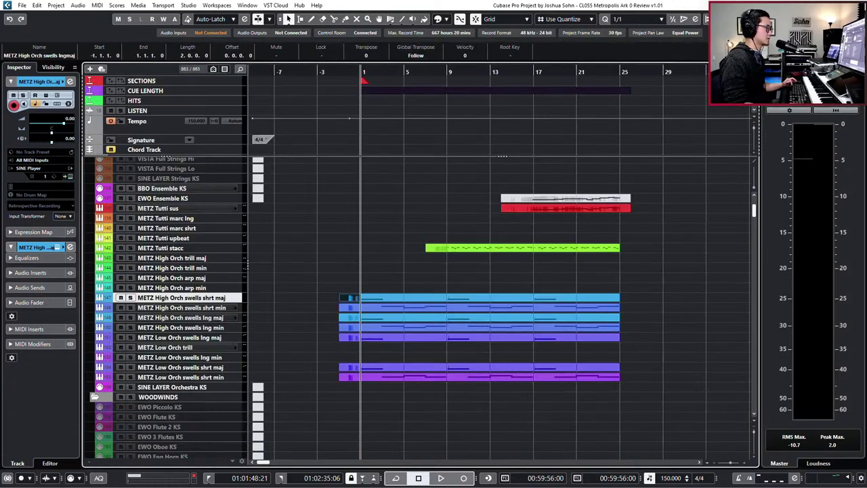
Replace the articulation loaded in the High Orch swells shrt min instrument with Metropolis Ark 0 High Orchestra Chords swells short min.
click(195, 308)
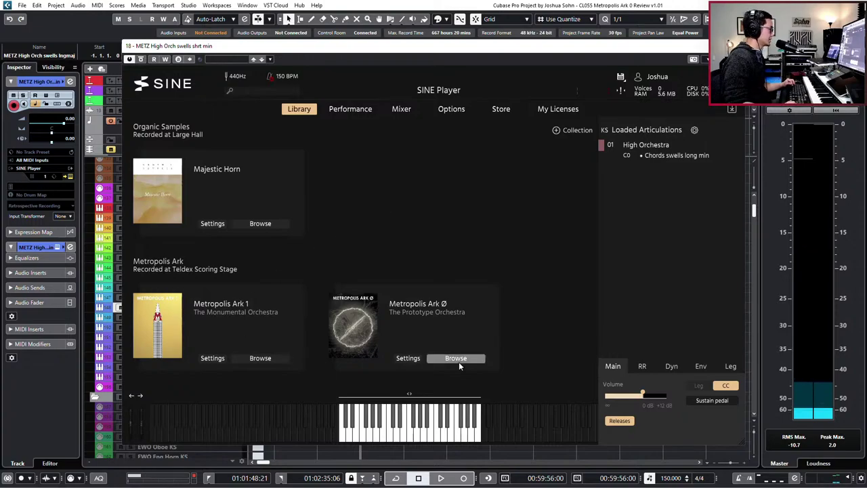
click(454, 359)
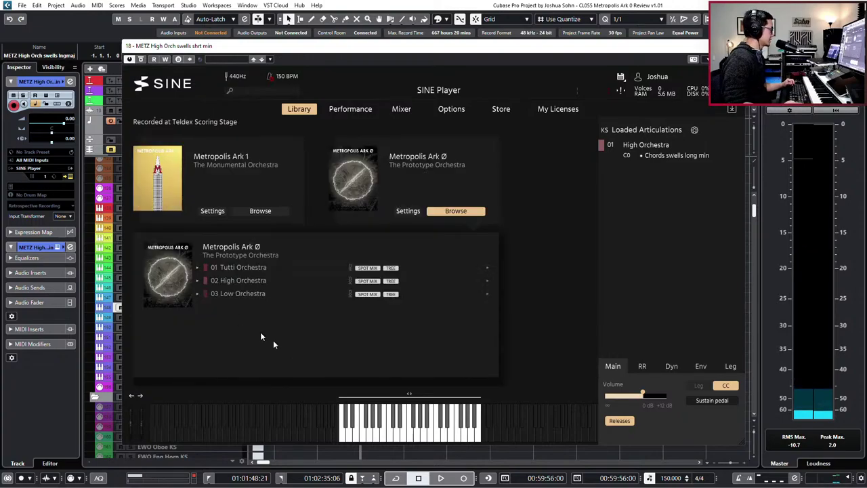
click(240, 282)
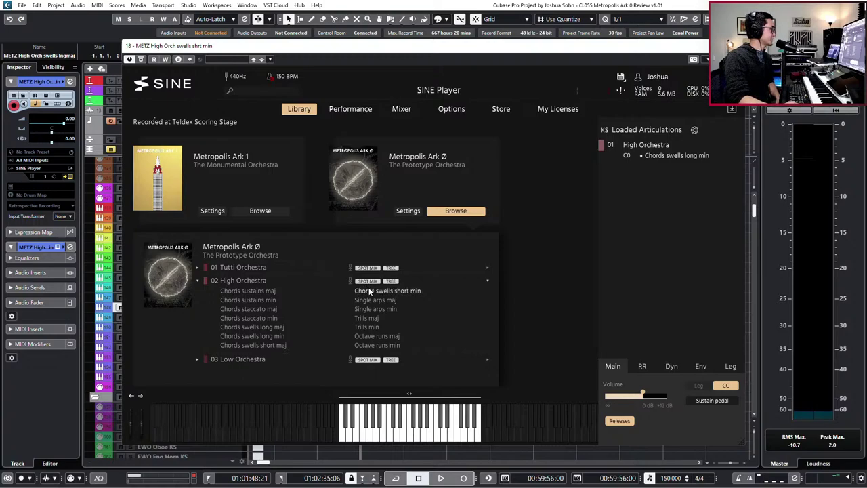
drag(369, 291, 688, 160)
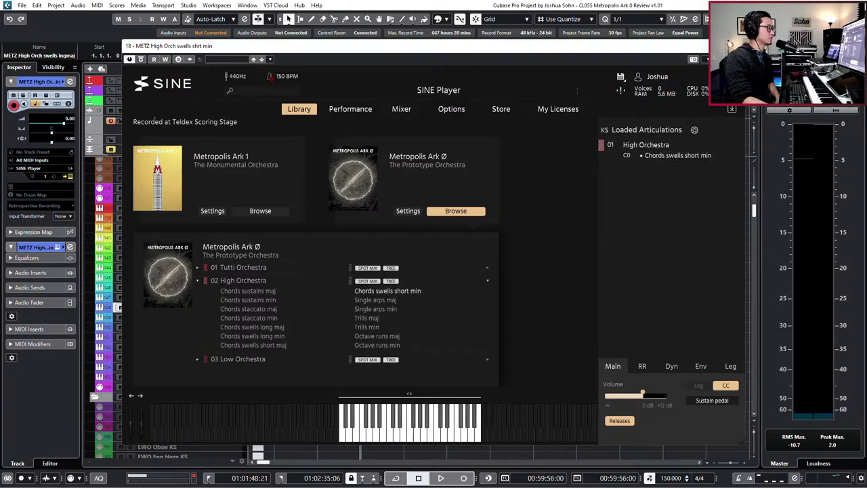
click(738, 45)
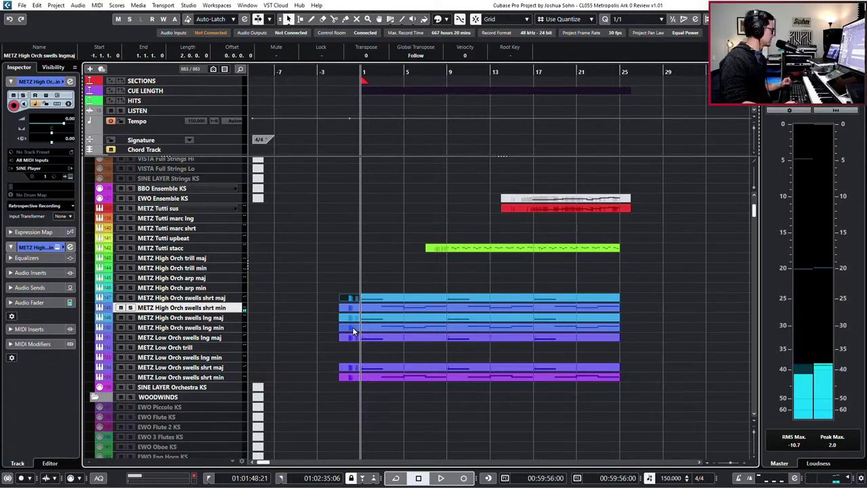
Delete the first cue's events on the High Orch swells lng maj and lng min tracks and the Low Orch swells lng maj track.
click(390, 328)
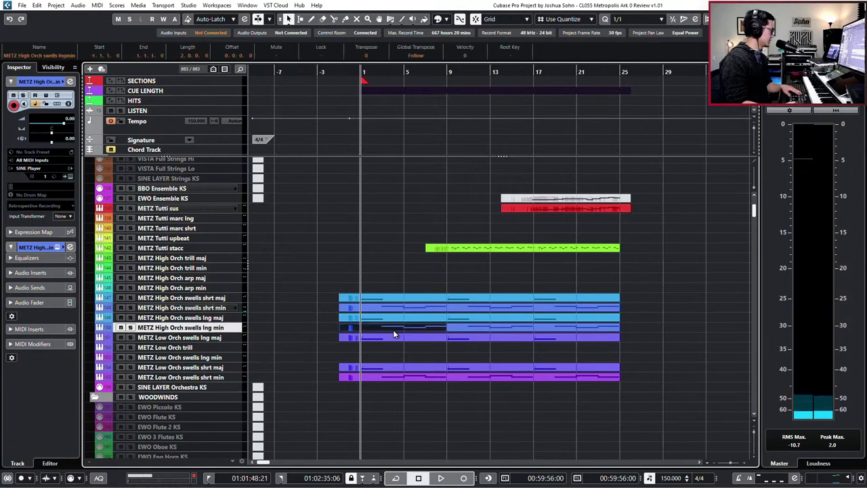
drag(313, 321, 610, 331)
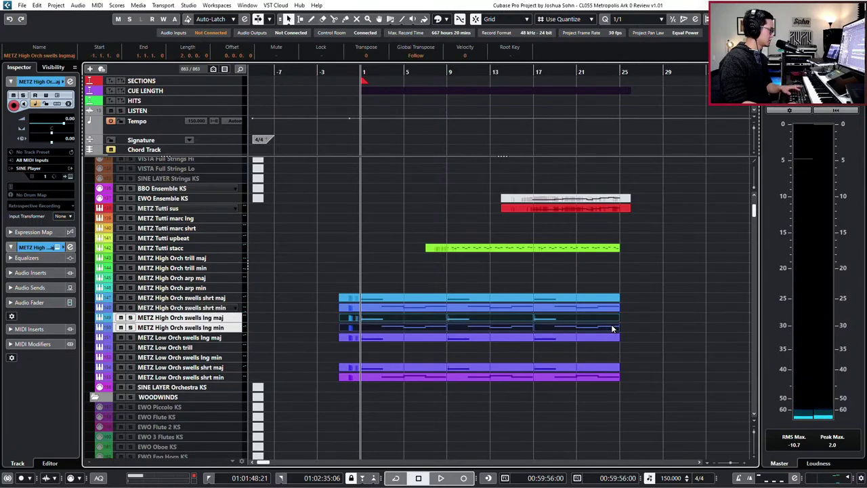
key(Delete)
key(KP_Subtract)
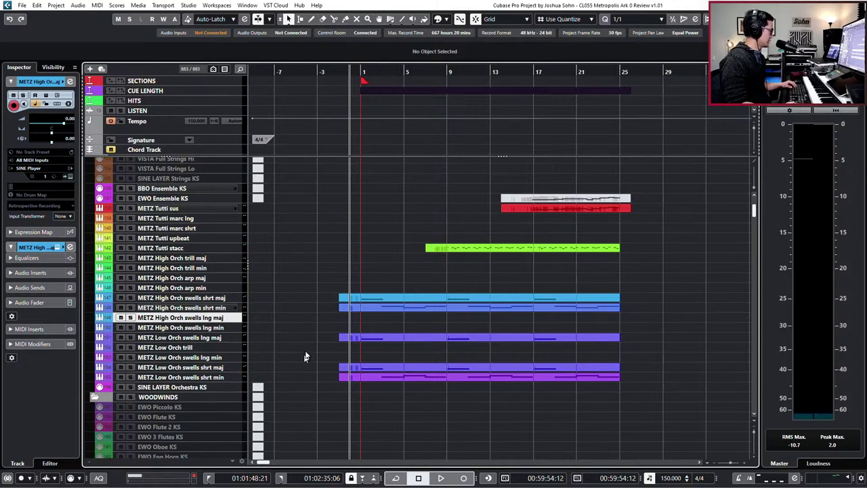
drag(503, 342, 624, 330)
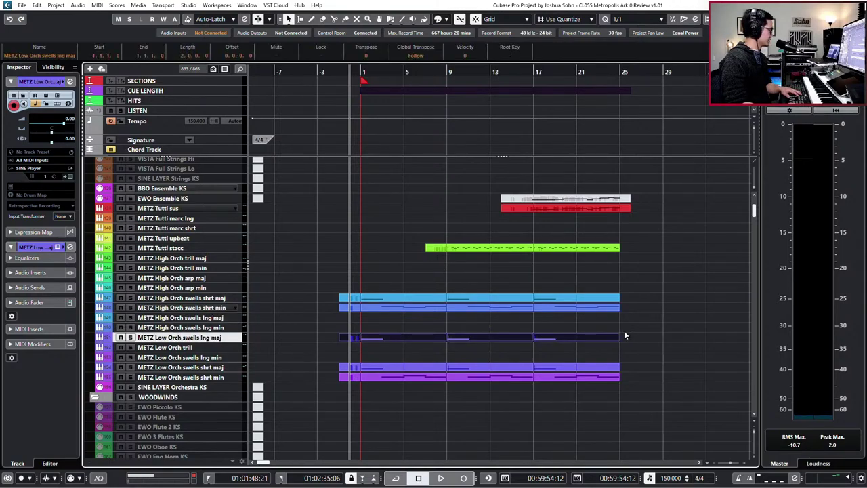
key(Delete)
Audition the opening bars of the first cue with the short swells at 150 BPM.
key(ctrl+KP_Add)
key(space)
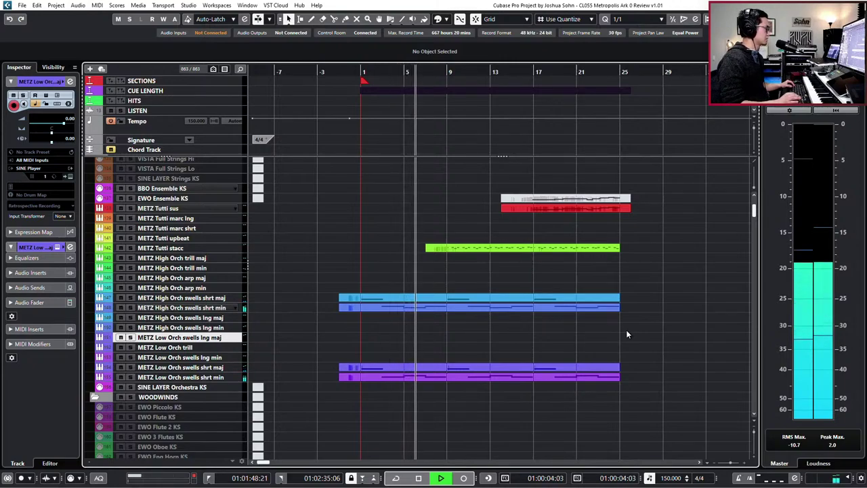
key(space)
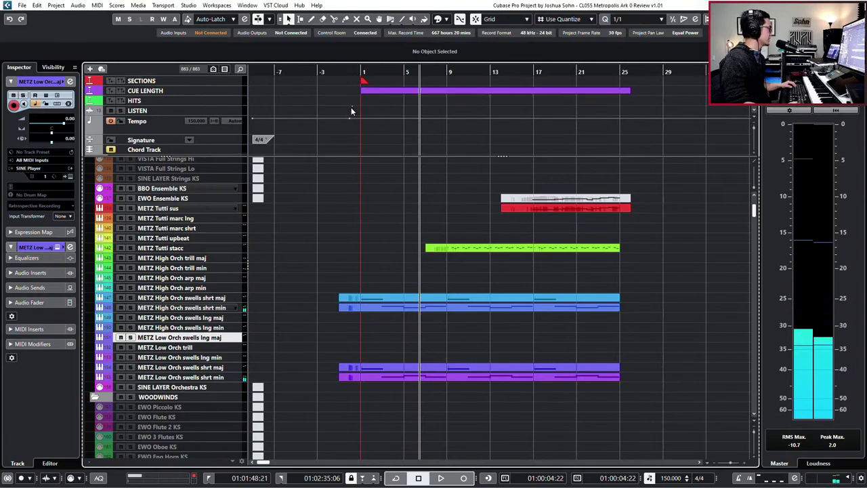
Set the tempo point just before the first cue to 144 BPM.
click(349, 118)
click(63, 55)
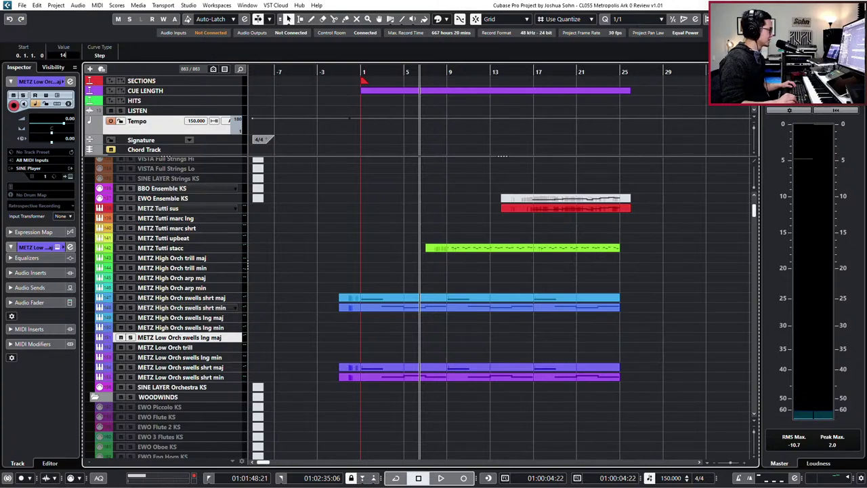
key(Return)
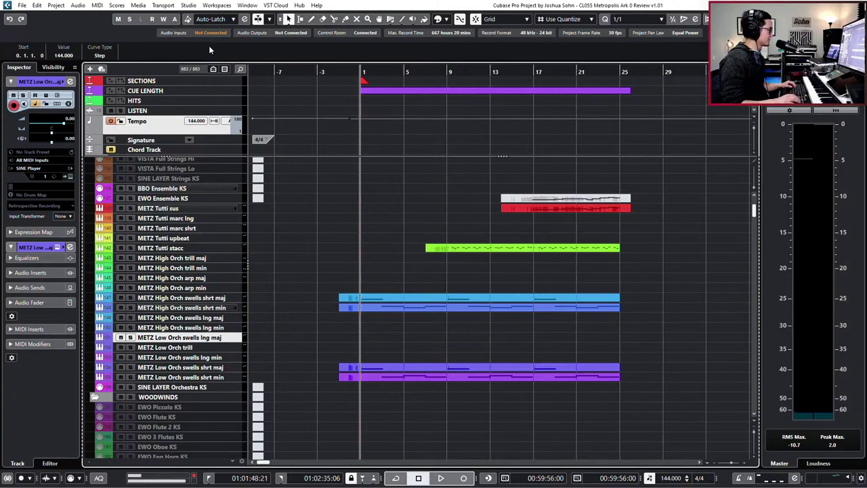
Play the cue from bar 1 and inspect the four short swells tracks' opening events together in the Key Editor.
key(space)
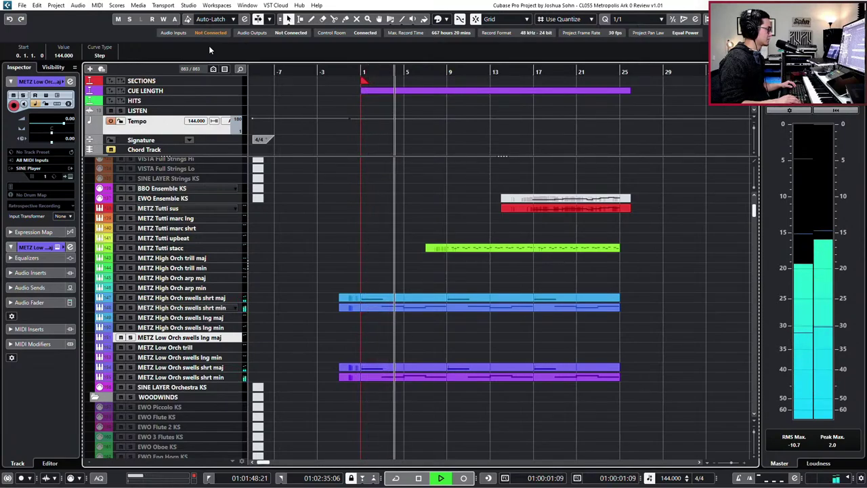
key(h)
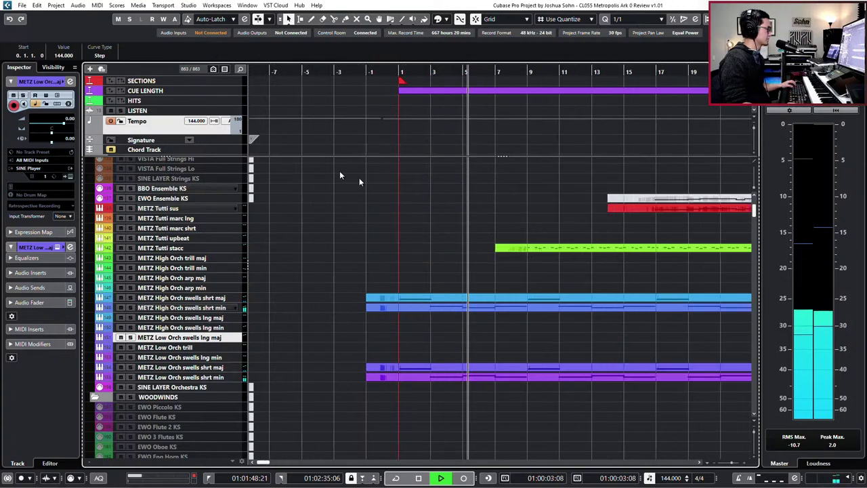
click(518, 248)
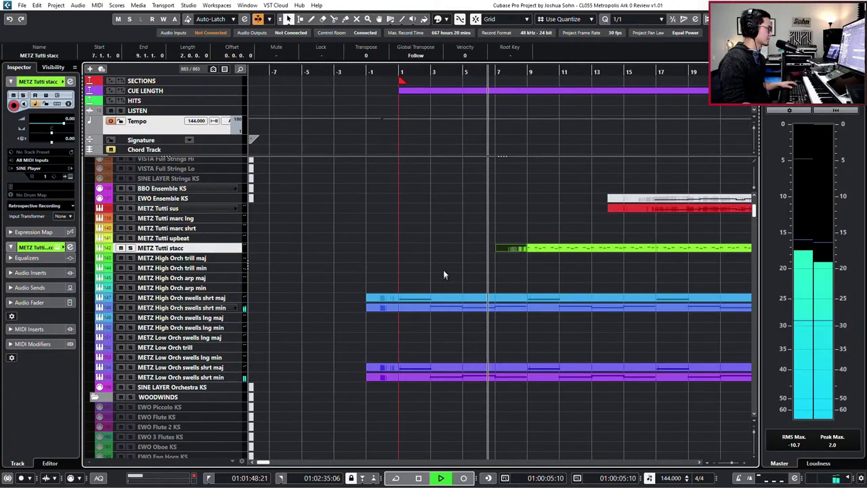
drag(443, 282, 492, 390)
key(Return)
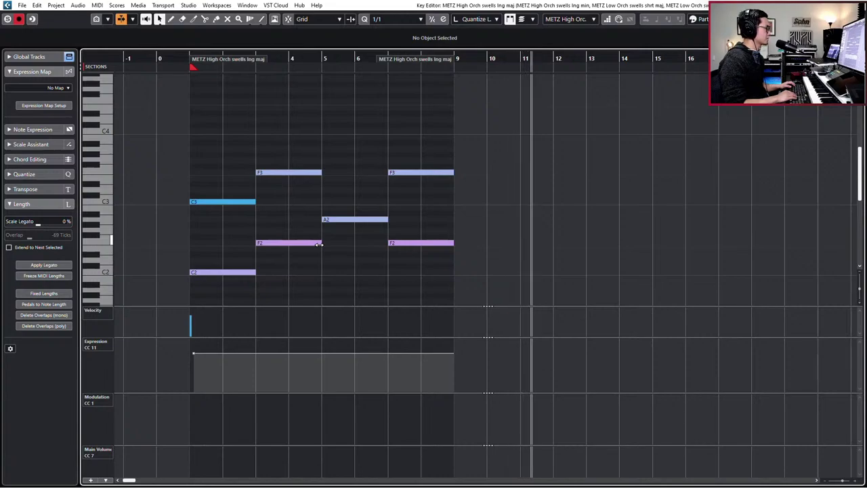
key(Return)
Listen through the rest of the first cue at 144 BPM, following the arrangement, and stop playback after its end.
key(g)
key(g)
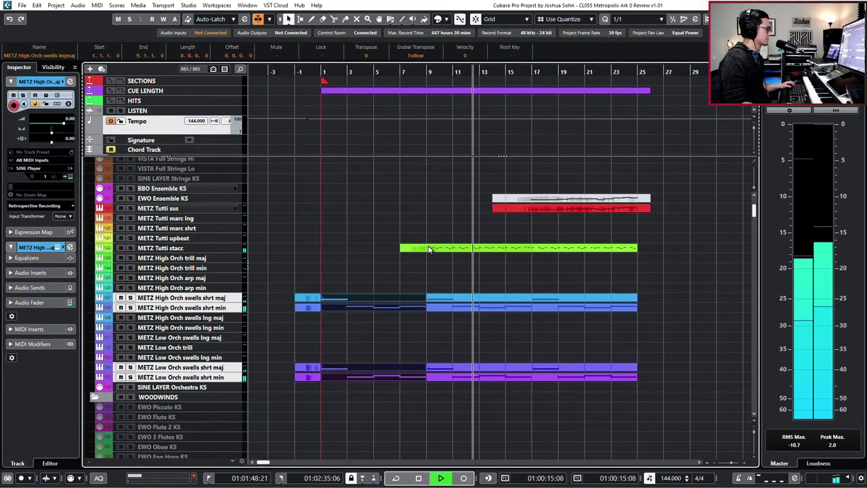
key(h)
key(h)
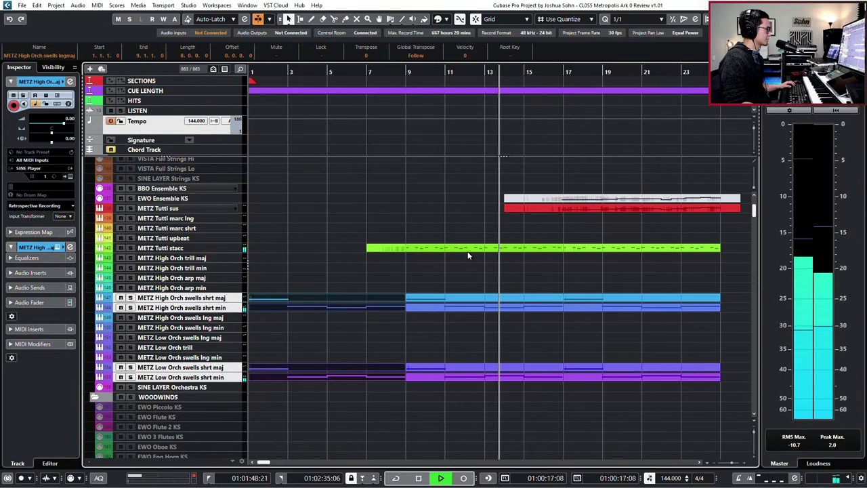
key(g)
key(g)
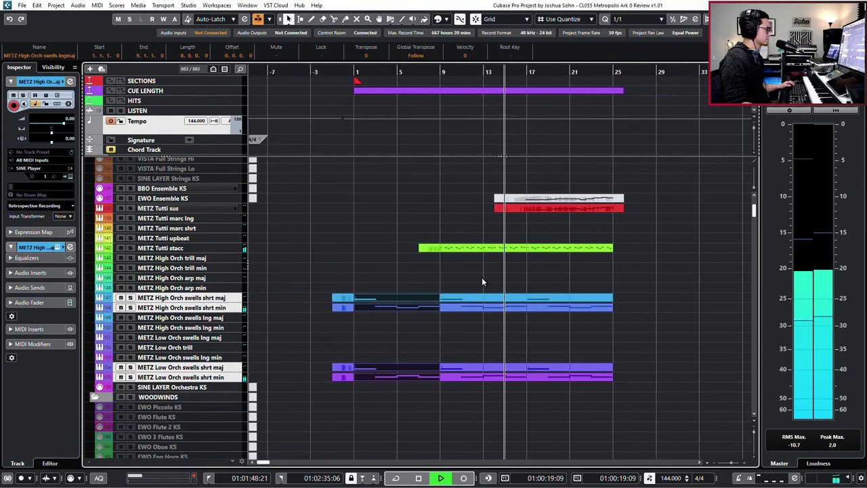
key(h)
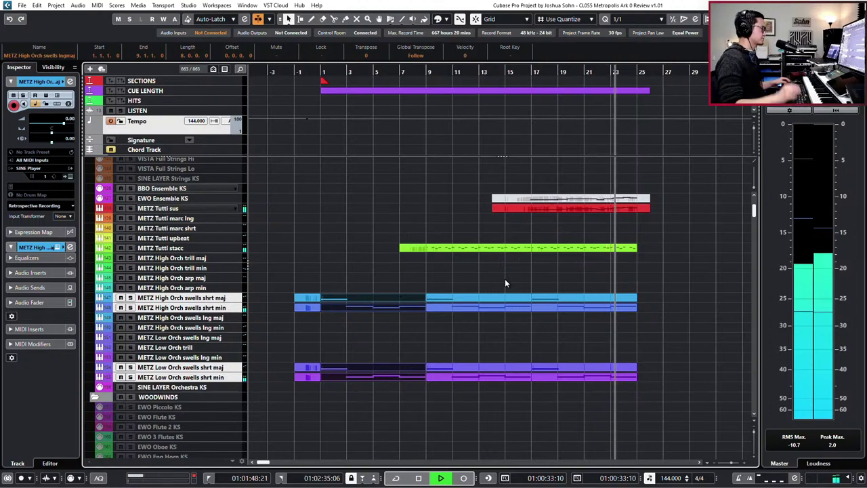
key(g)
key(g)
key(g)
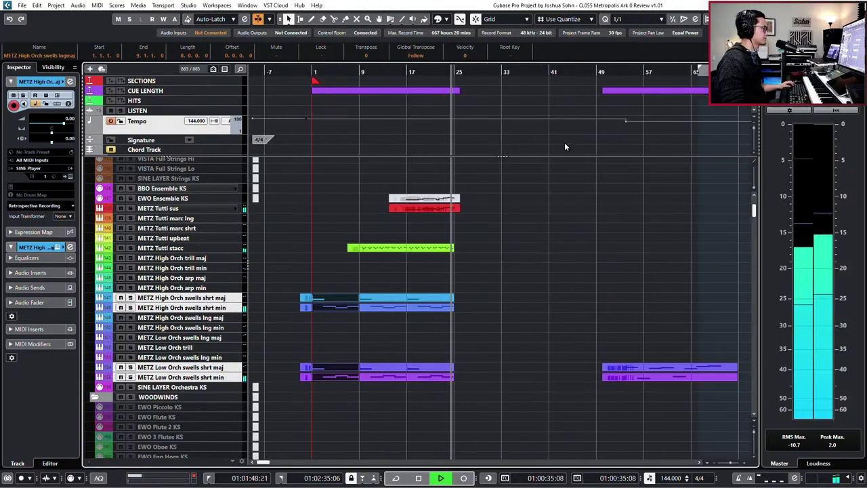
key(space)
Set the left locator at bar 33 and the right locator at bar 45 in the gap between the two cues.
key(KP_Add)
key(KP_Add)
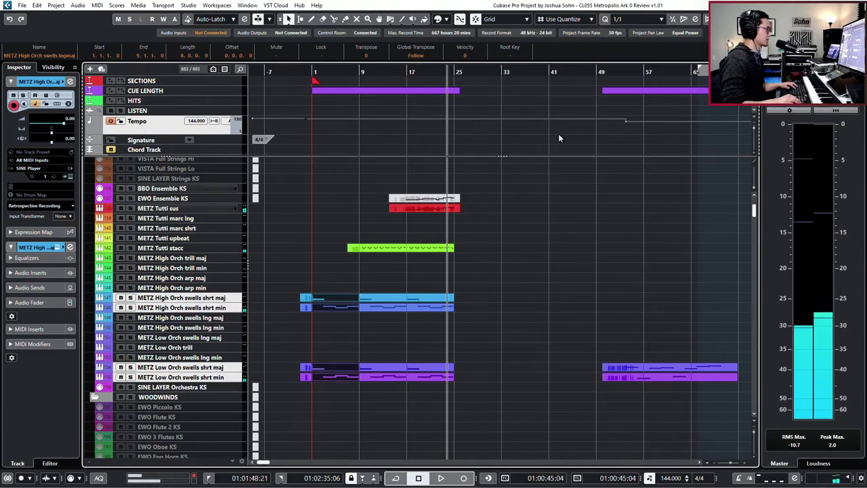
key(h)
key(h)
key(KP_Add)
key(ctrl+KP_1)
key(KP_Add)
key(KP_Add)
key(KP_Add)
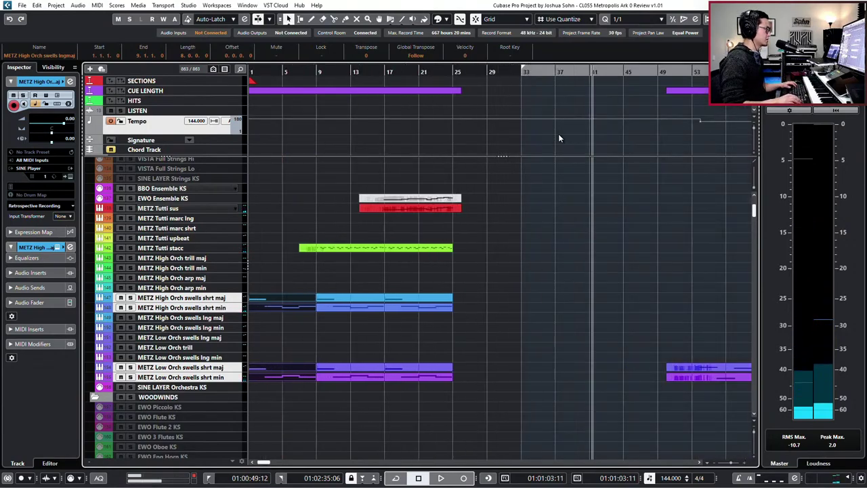
key(KP_Add)
key(ctrl+KP_2)
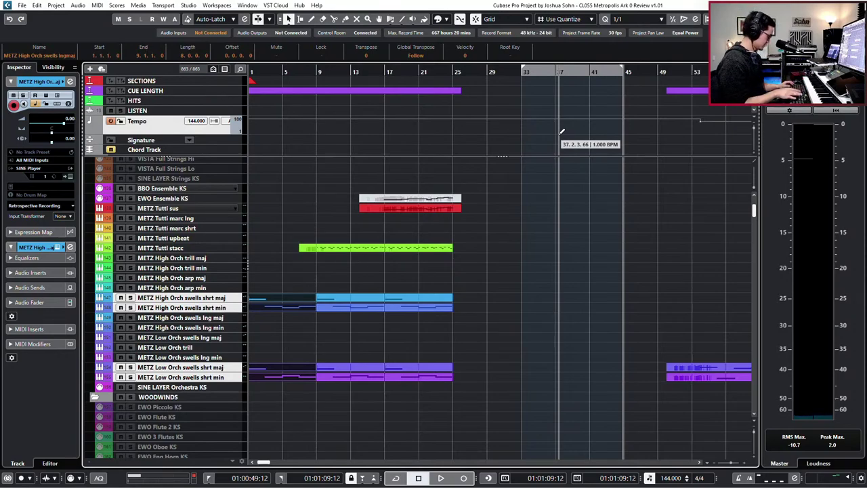
key(g)
key(g)
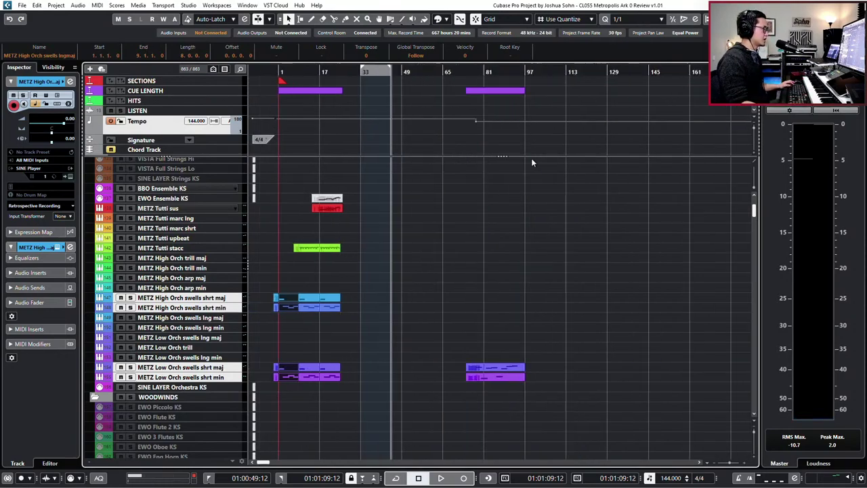
Insert silence over the bar 33–45 locator range six times to push the second cue back to about bar 145.
key(ctrl+shift+e)
key(ctrl+shift+e)
key(ctrl+shift+e)
key(ctrl+shift+e)
key(ctrl+shift+e)
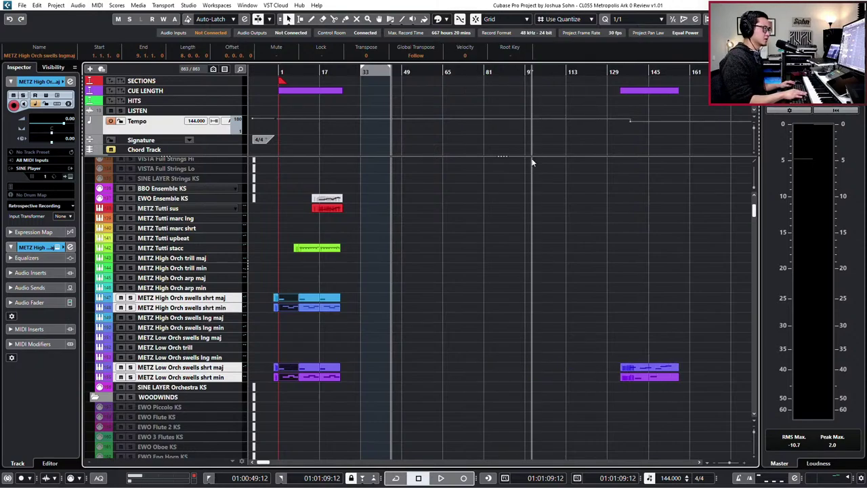
key(ctrl+Right)
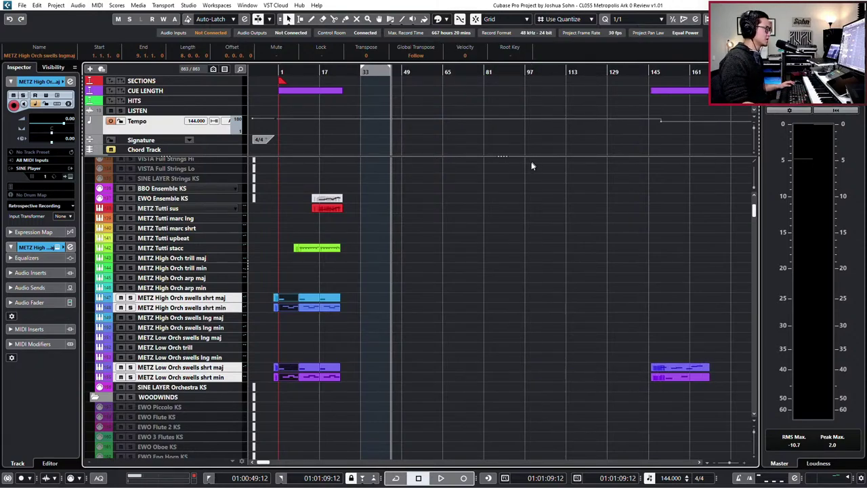
Extend the first cue's CUE LENGTH event to 84 bars, and set the locators to bars 1 and 81 while resizing it.
drag(341, 91, 484, 95)
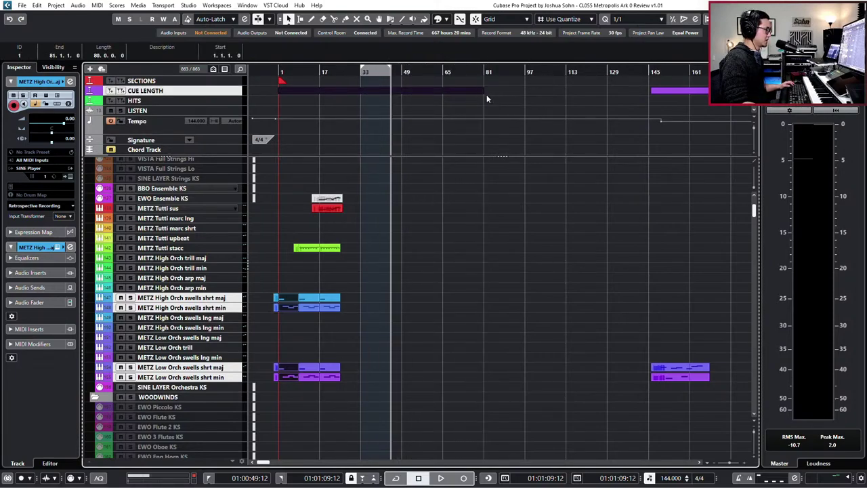
key(p)
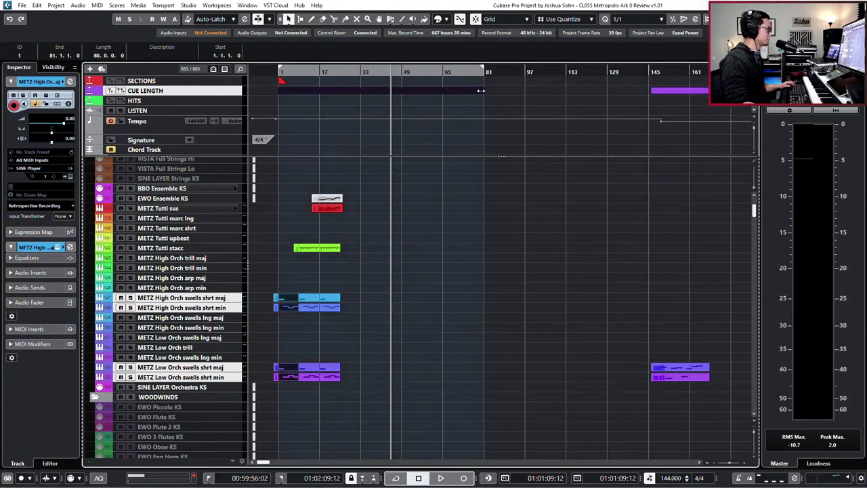
drag(481, 91, 495, 91)
scroll(494, 92, up, 2)
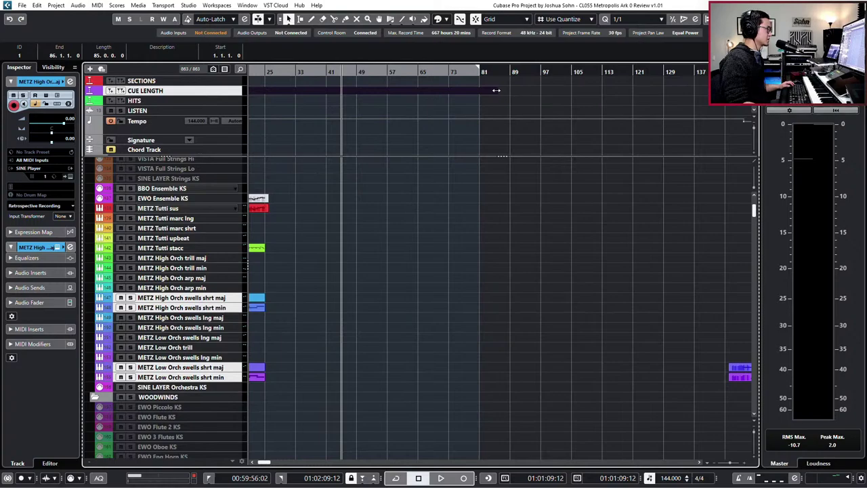
mouse_move(496, 91)
mouse_down()
mouse_move(486, 91)
mouse_move(493, 91)
mouse_up()
scroll(494, 91, down, 2)
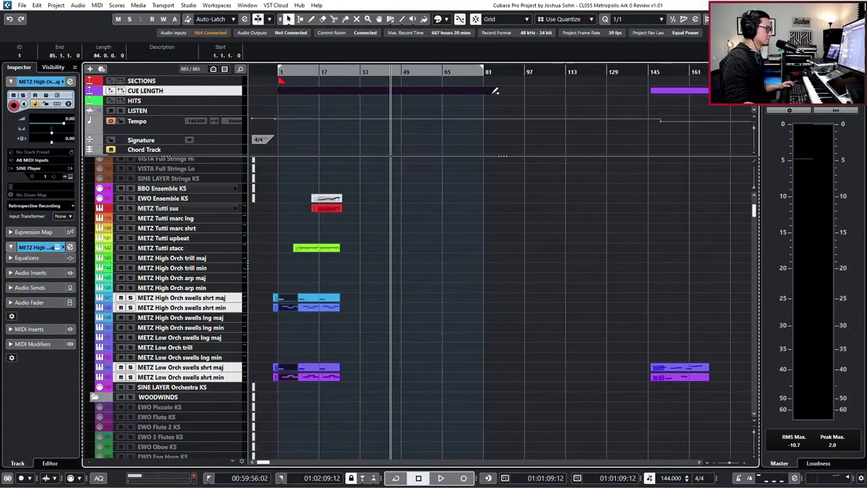
scroll(495, 91, down, 1)
key(h)
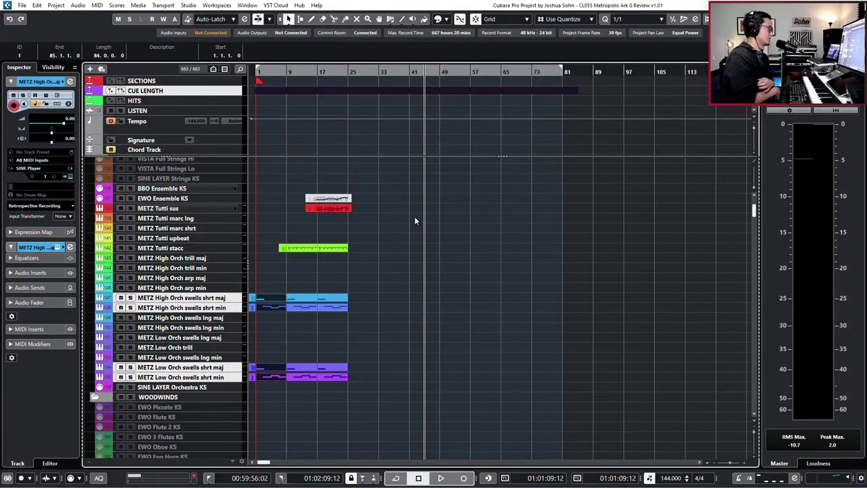
Delete the muted EWO Ensemble KS event from the first cue and clear the selection.
scroll(359, 246, up, 1)
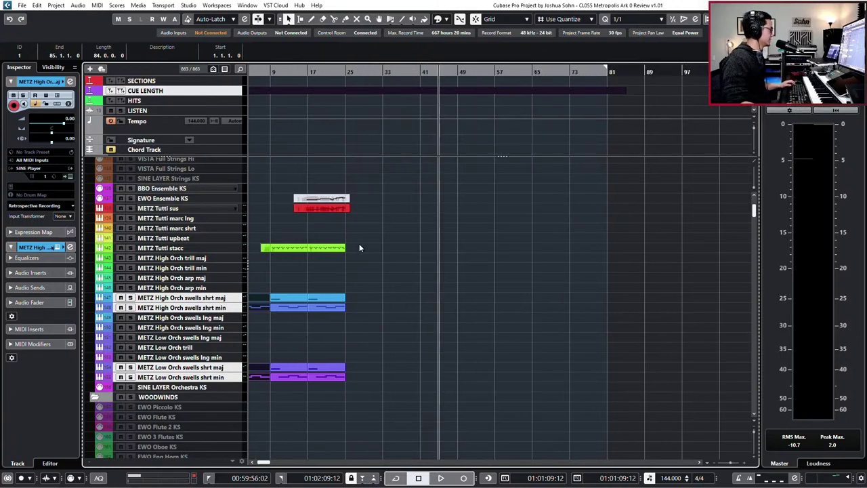
scroll(361, 245, left, 2)
click(391, 200)
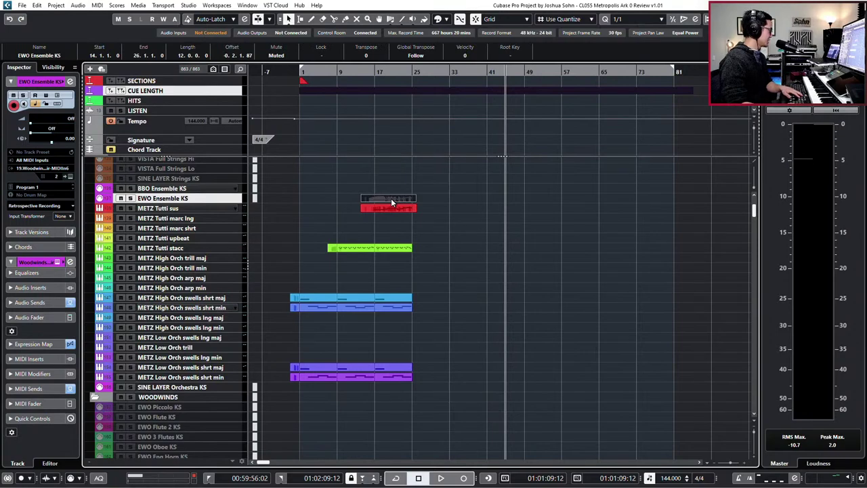
key(Delete)
drag(317, 189, 477, 385)
click(476, 333)
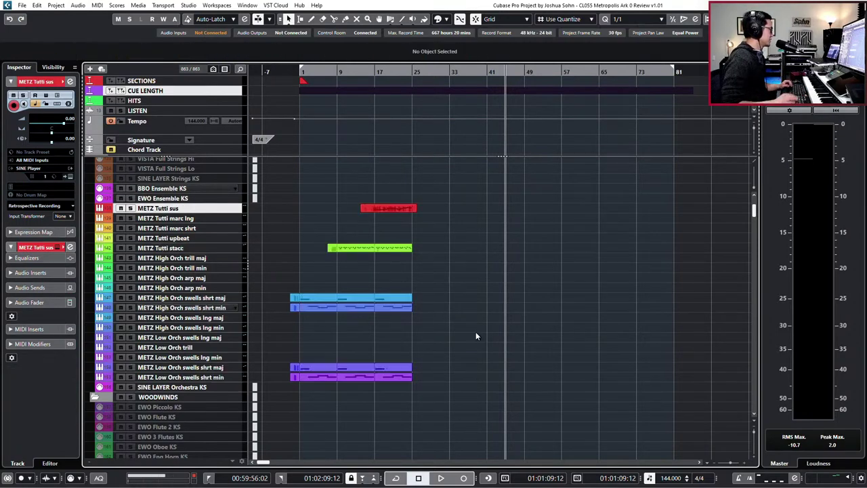
Inspect the opening METZ Tutti stacc event's controller data in the Key Editor, selecting its Main Volume CC 7 points near bar 8.
double_click(334, 248)
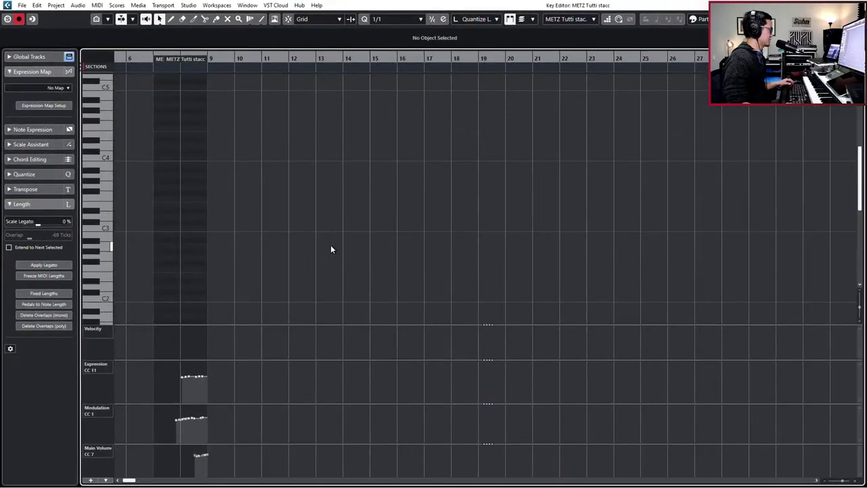
scroll(128, 397, up, 2)
drag(206, 456, 247, 452)
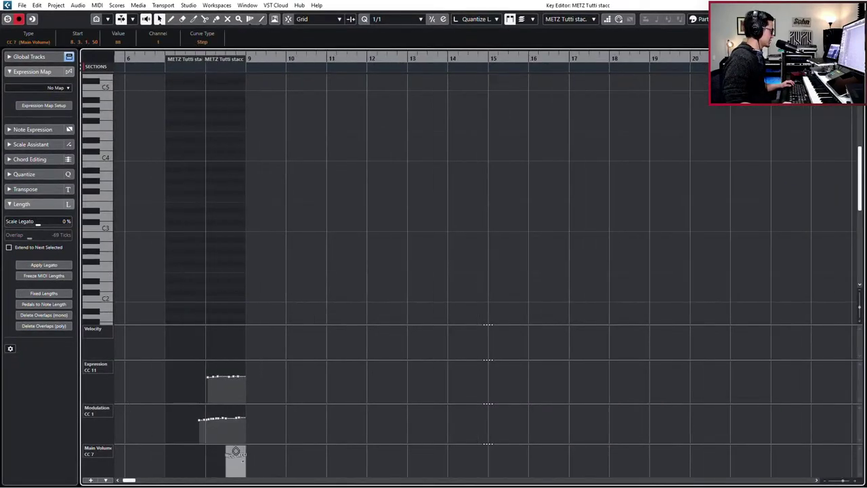
key(Return)
drag(290, 232, 471, 263)
Play the first cue from around the start of the METZ Tutti stacc part at bar 7 and stop near bar 14.
key(l)
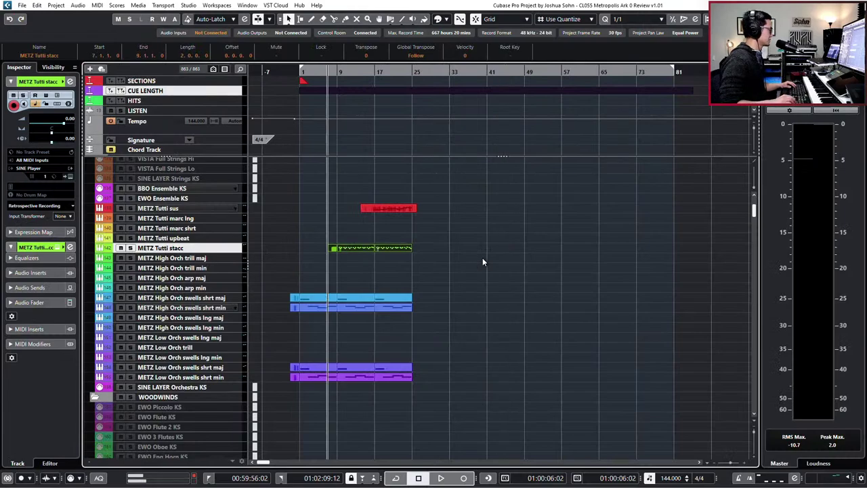
key(KP_Add)
key(KP_Add)
key(space)
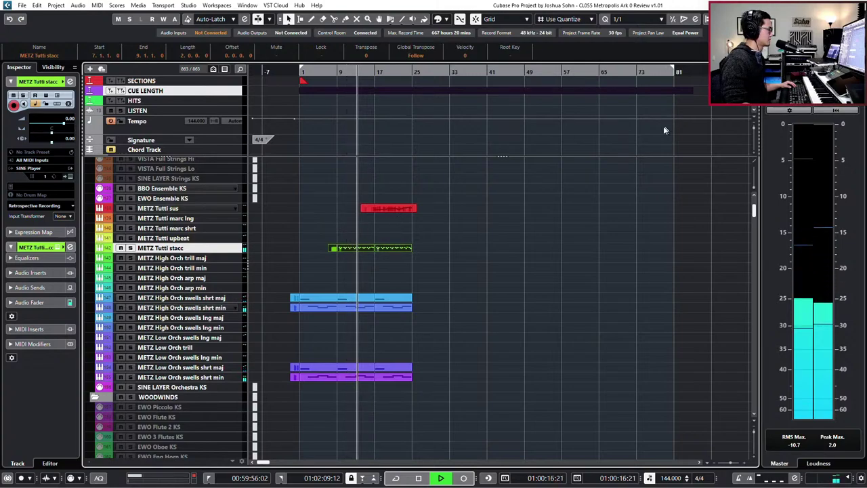
key(space)
Start adding an instrument track below EWO Ensemble KS and choose ZebraHZ as its instrument.
scroll(454, 261, up, 3)
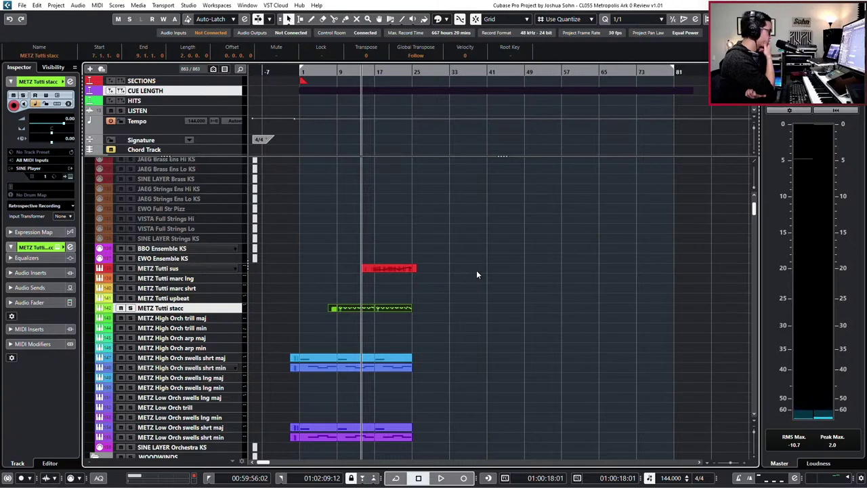
scroll(454, 234, down, 10)
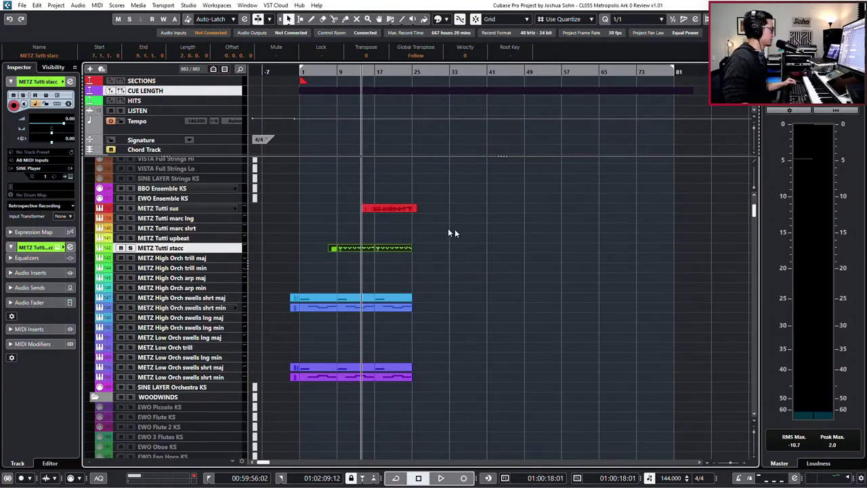
scroll(325, 232, up, 10)
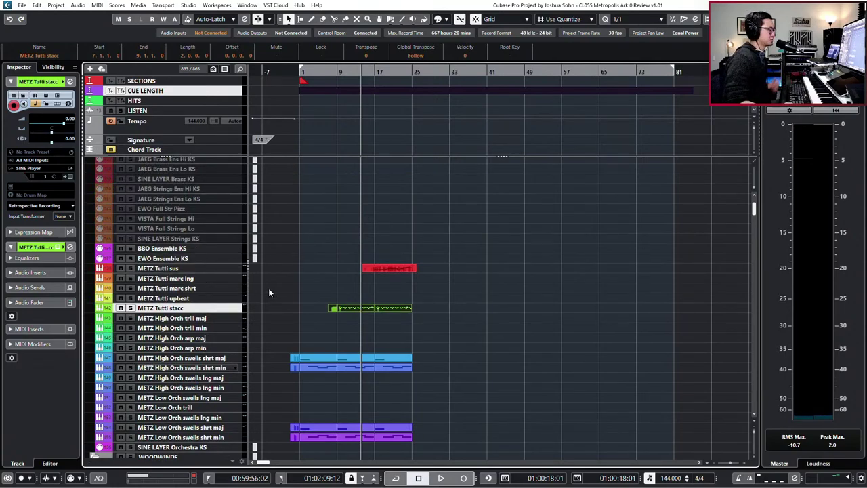
click(190, 260)
right_click(204, 259)
mouse_move(319, 264)
click(393, 275)
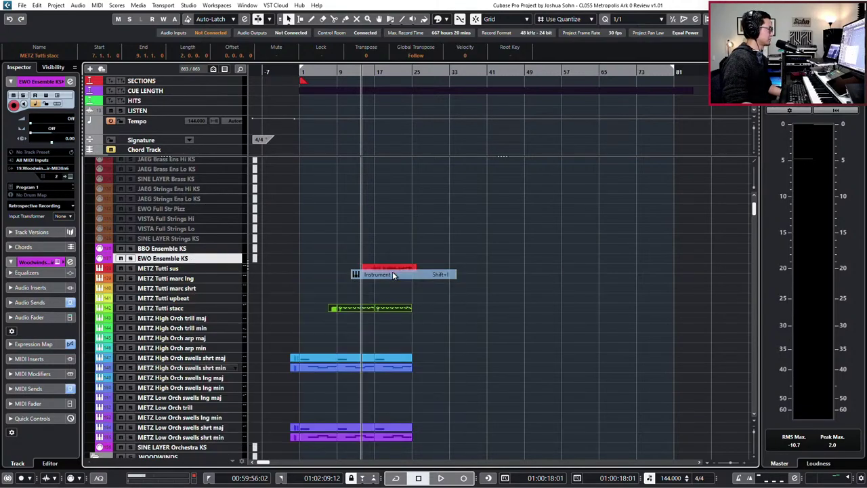
click(509, 206)
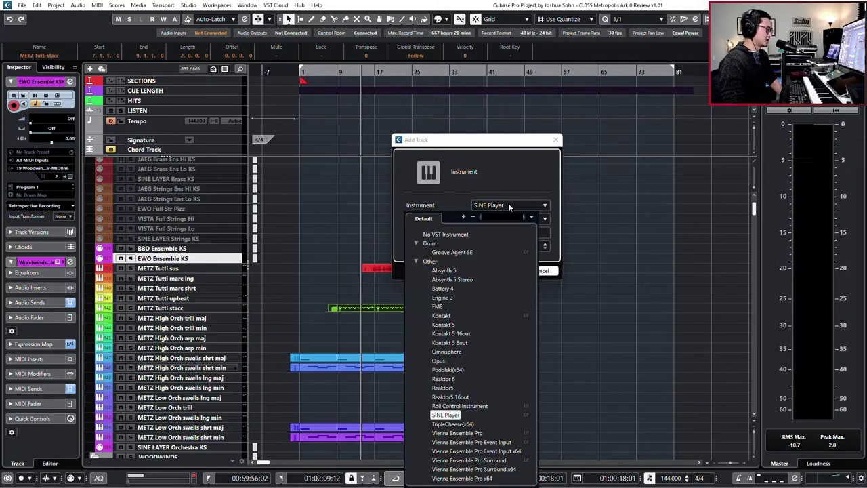
text(zebra)
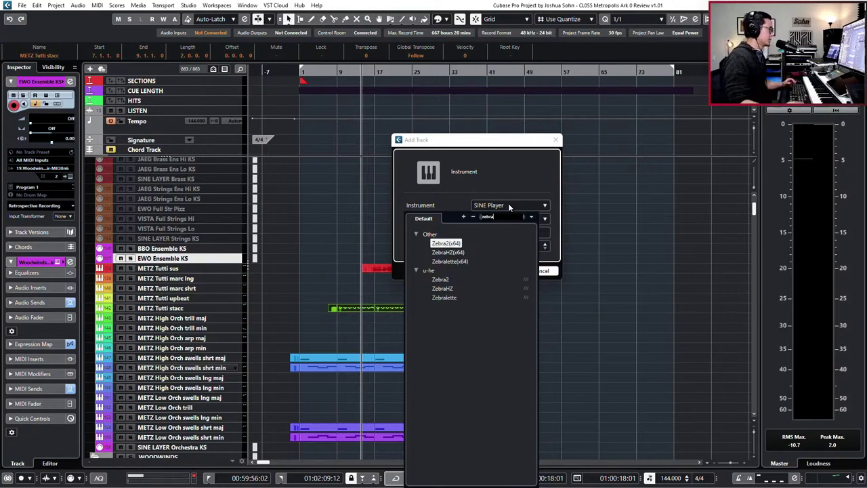
click(465, 289)
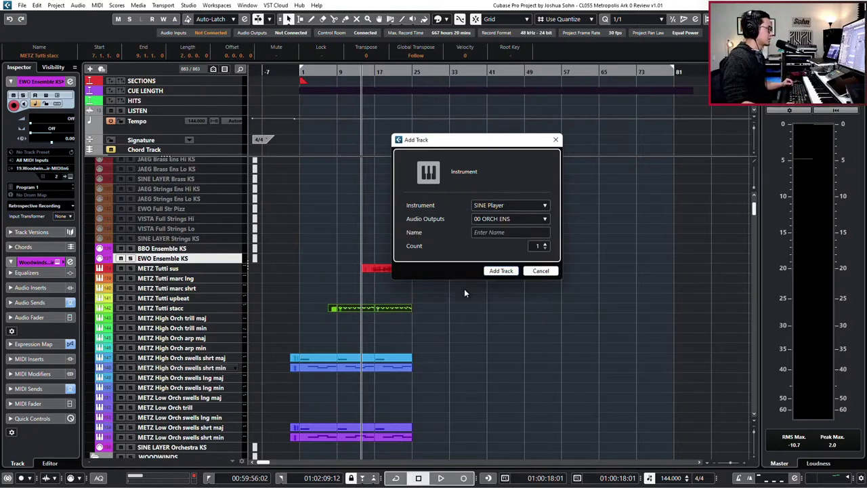
Route the new ZebraHZ track to the 08 SYNTH group, name it ZEBRA, and add it to the project.
click(509, 219)
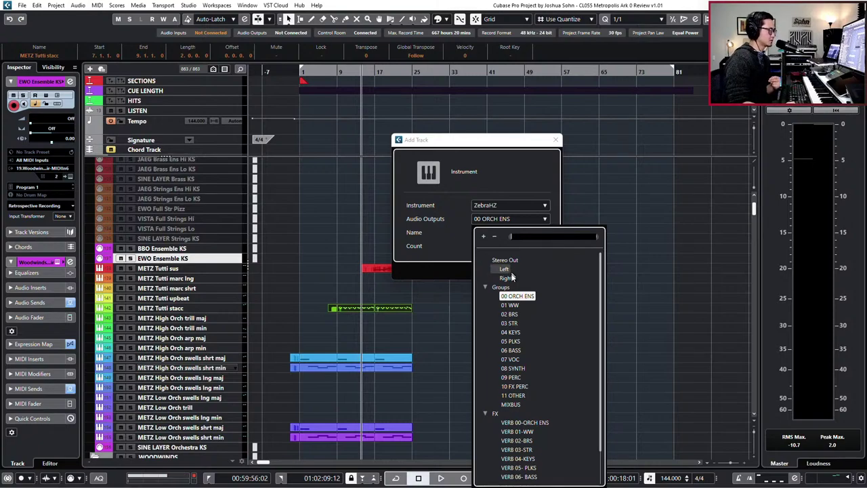
click(518, 370)
click(484, 233)
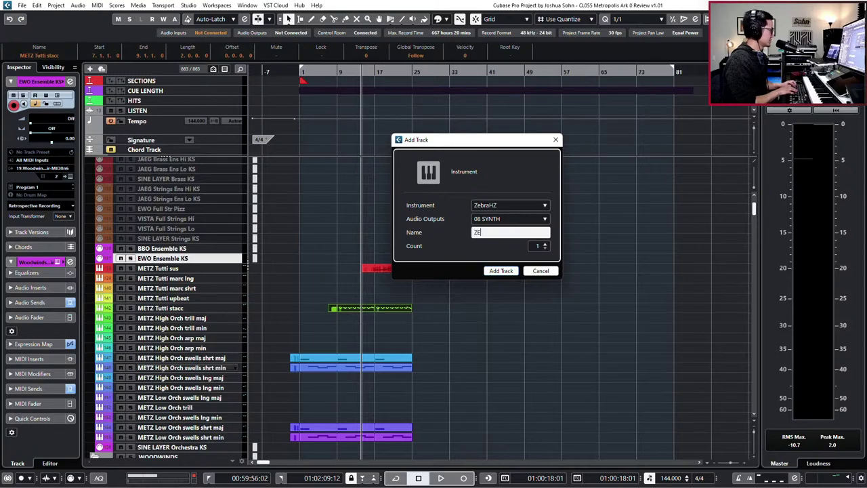
text(BRA)
key(Return)
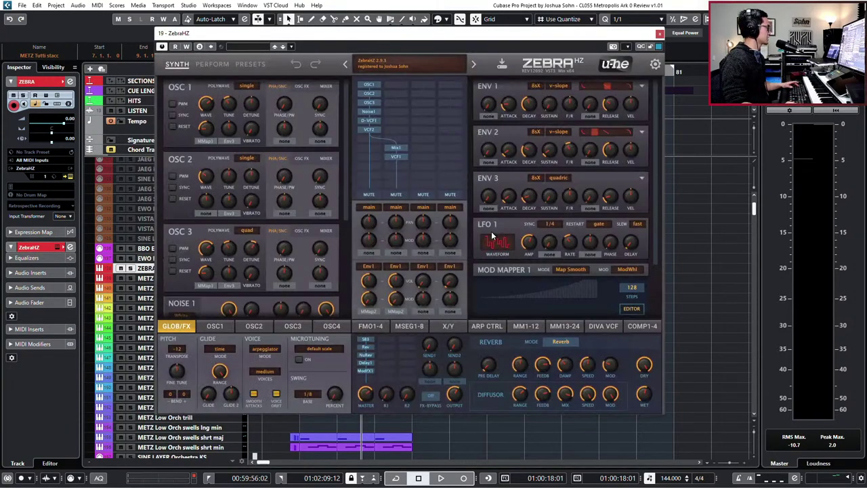
Open ZebraHZ's preset browser and look through its directory of folders, banks and favourites.
click(377, 64)
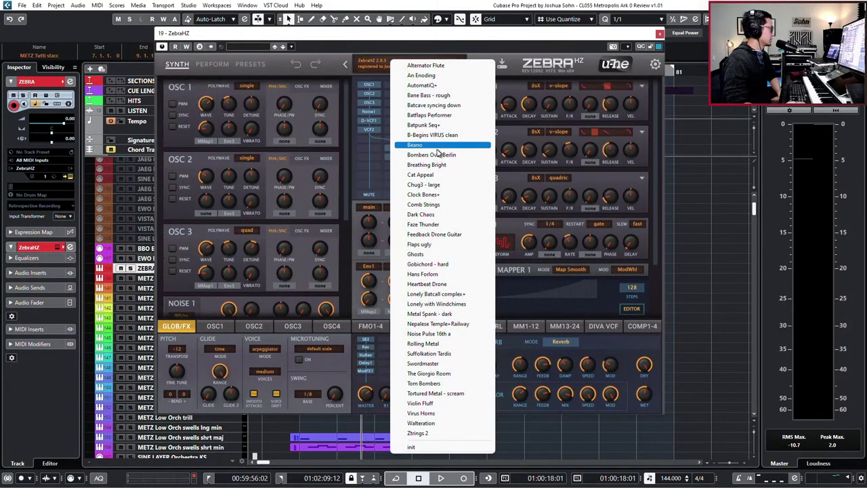
click(266, 64)
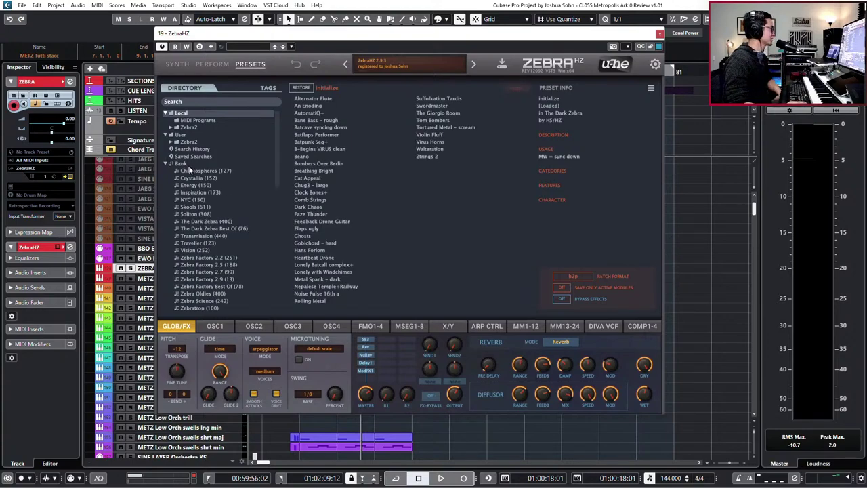
scroll(182, 138, down, 3)
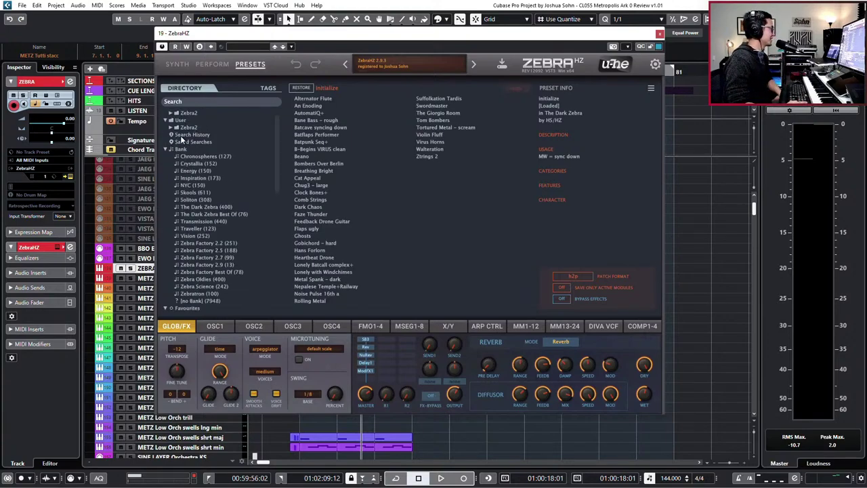
scroll(183, 139, down, 2)
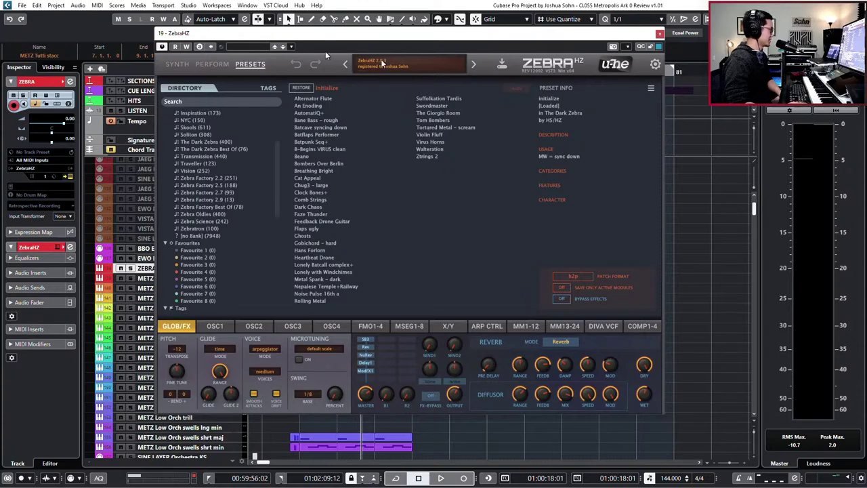
scroll(183, 161, up, 3)
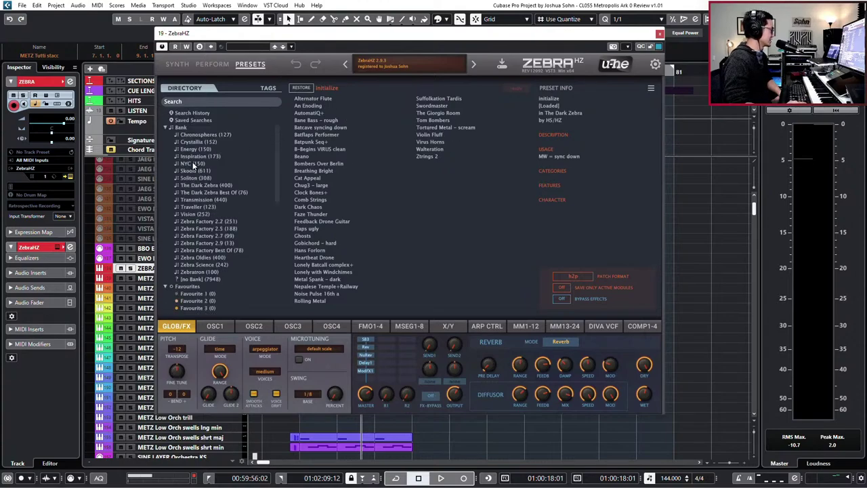
scroll(186, 157, up, 1)
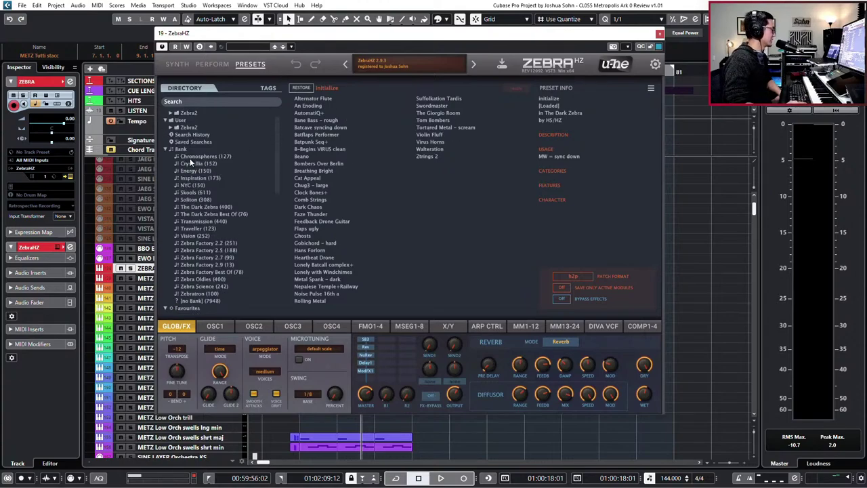
scroll(192, 162, up, 1)
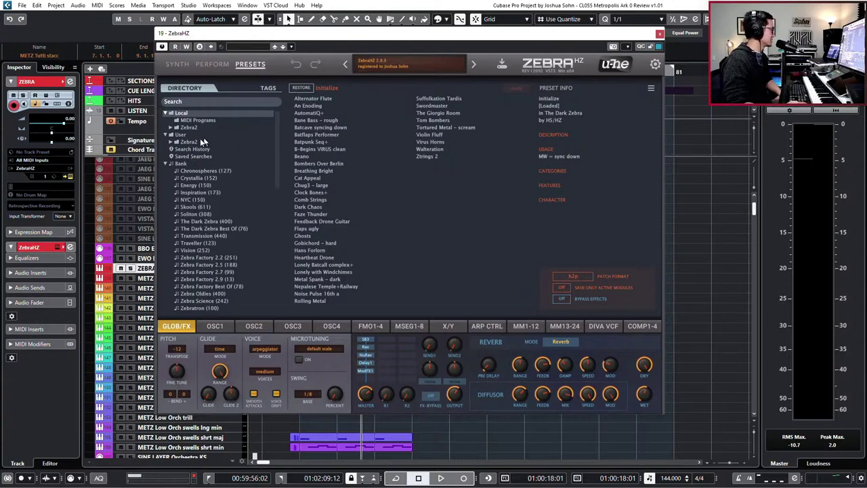
scroll(182, 182, down, 5)
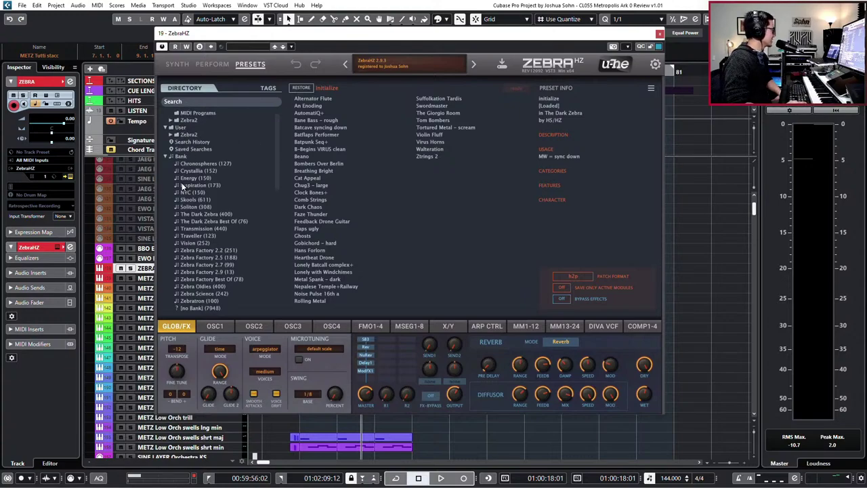
scroll(190, 196, up, 2)
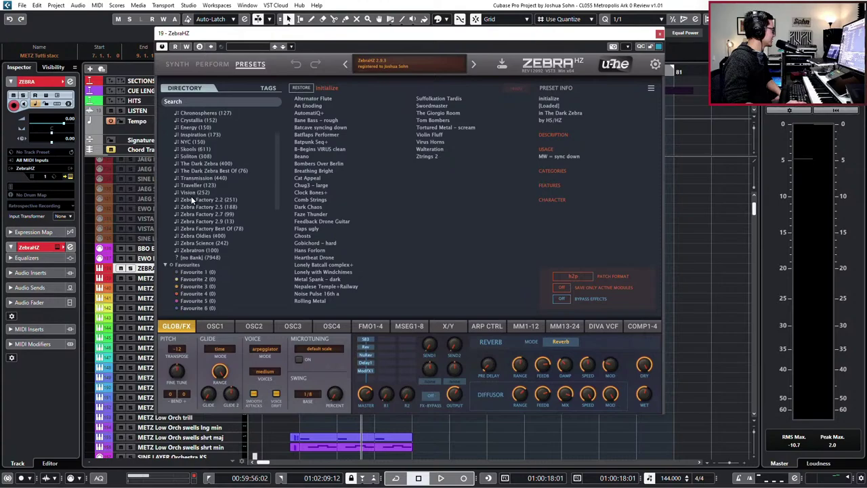
scroll(180, 136, up, 1)
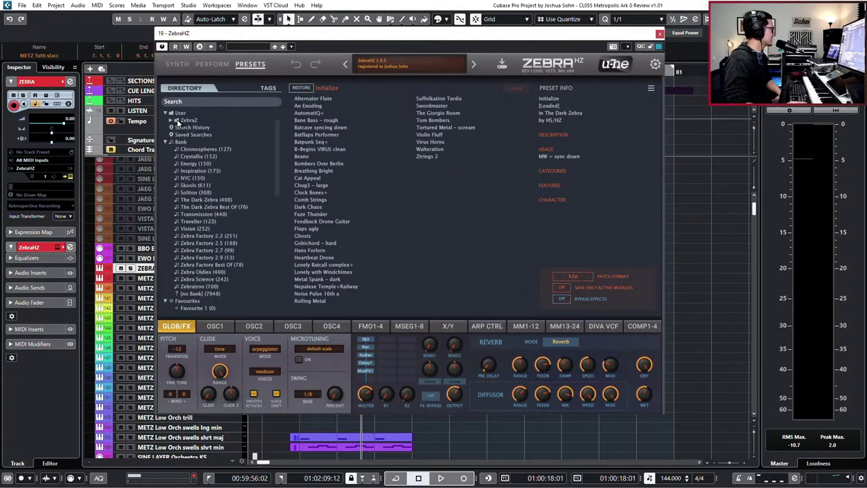
Look inside the user Zebra2 folder and its Legacy subfolder, and list one author's presets.
click(174, 120)
click(175, 128)
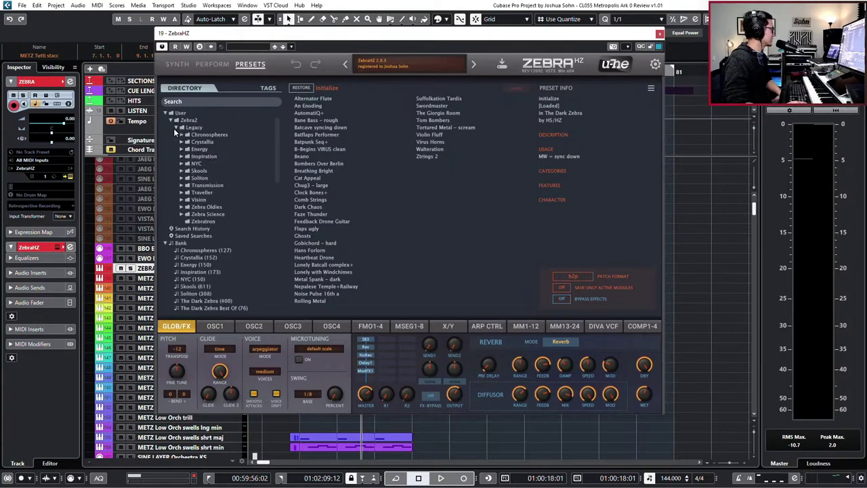
click(175, 128)
scroll(181, 218, down, 3)
scroll(181, 221, down, 3)
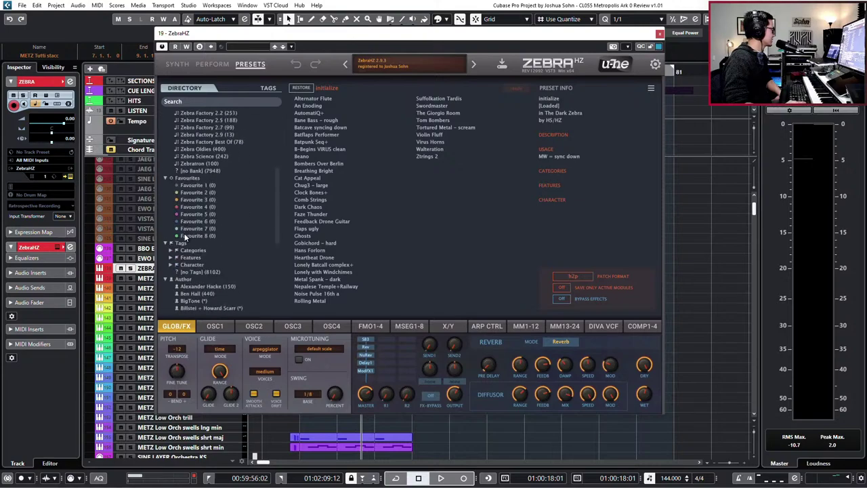
click(273, 242)
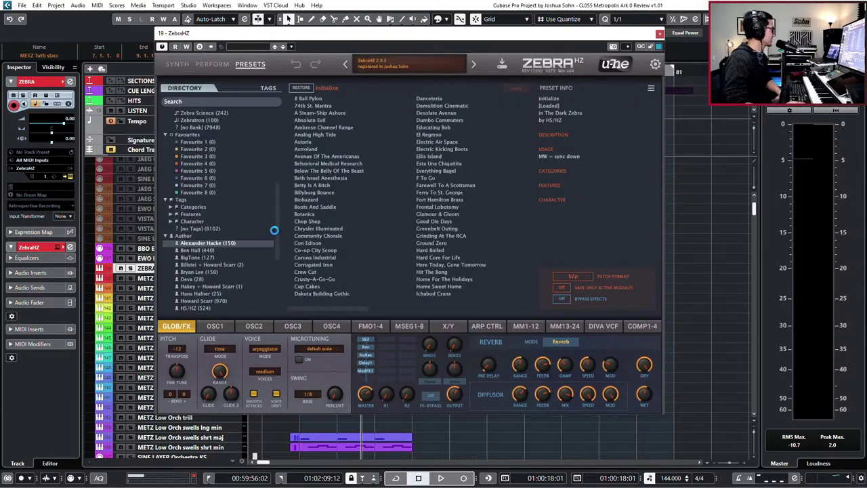
scroll(277, 203, up, 3)
scroll(277, 188, up, 3)
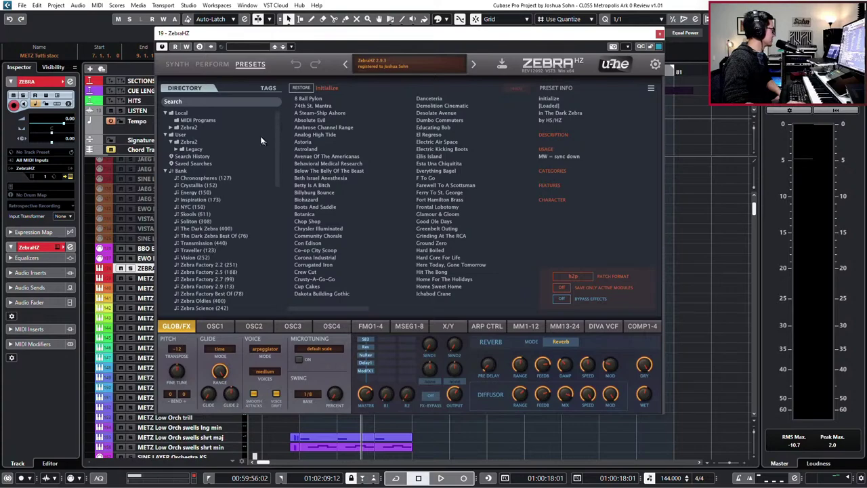
Show the HZ Basses + Drones presets from the local Zebra2 folder and audition Scramble Bass and Stereo Bass.
click(170, 128)
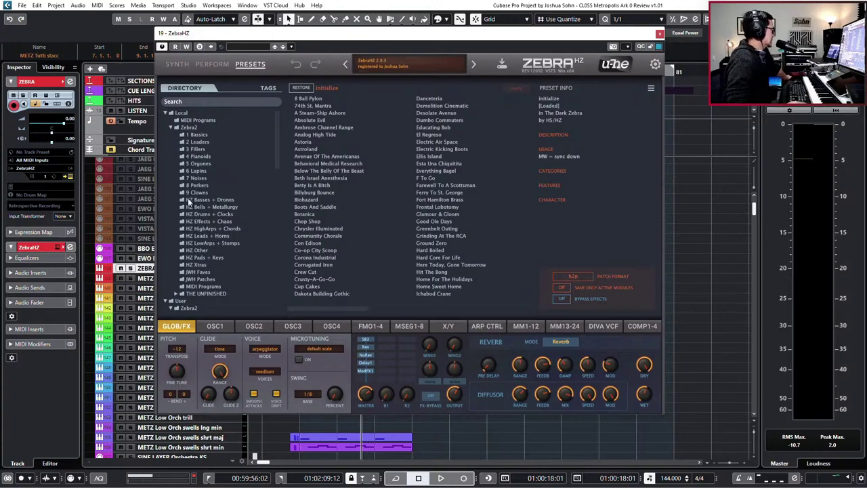
click(190, 201)
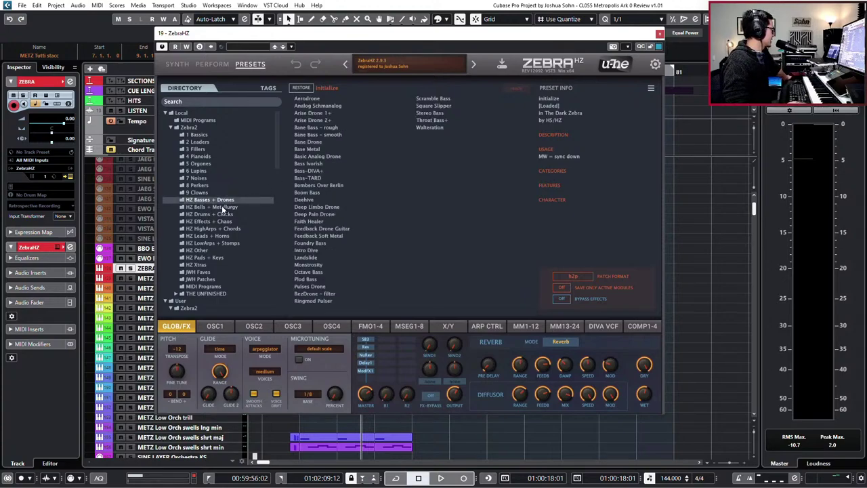
click(428, 99)
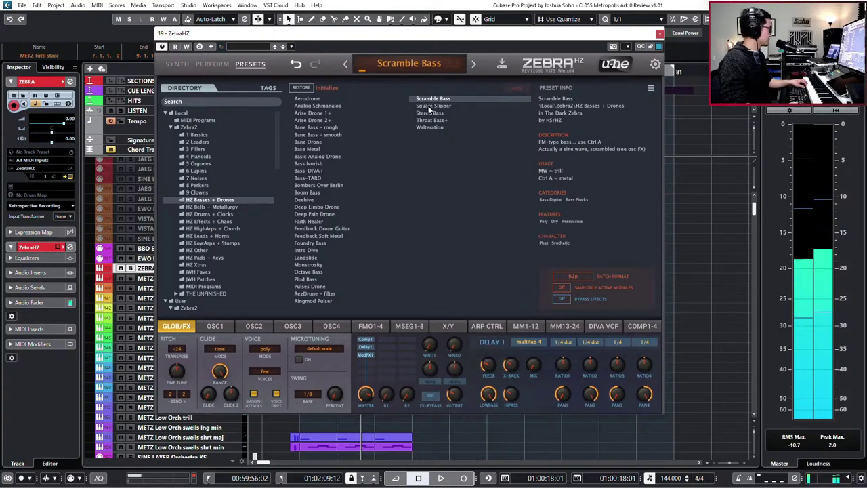
click(432, 113)
click(434, 100)
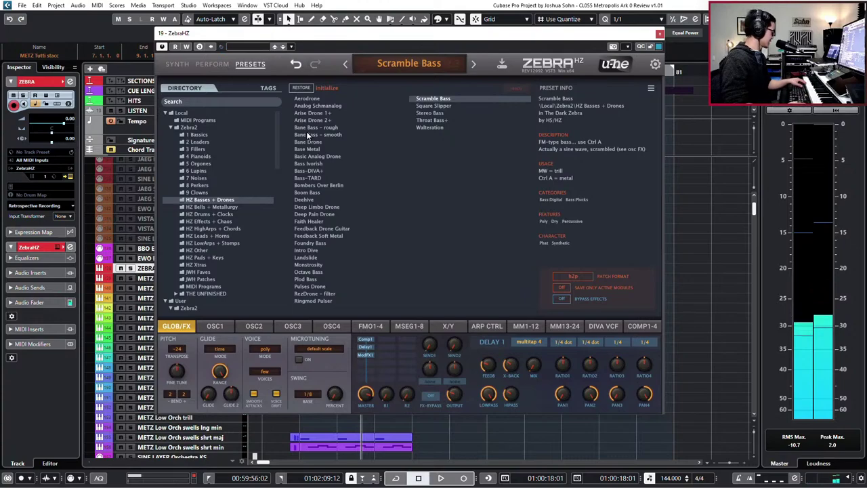
Audition the HZ Basses + Drones presets from Boom Bass through Faith Healer and Feedback Drone Guitar to Foundry Bass.
click(312, 193)
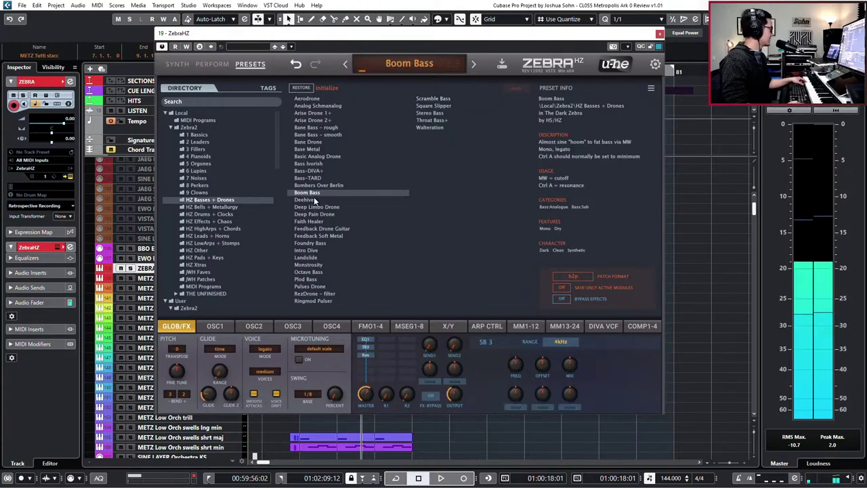
click(317, 206)
click(327, 222)
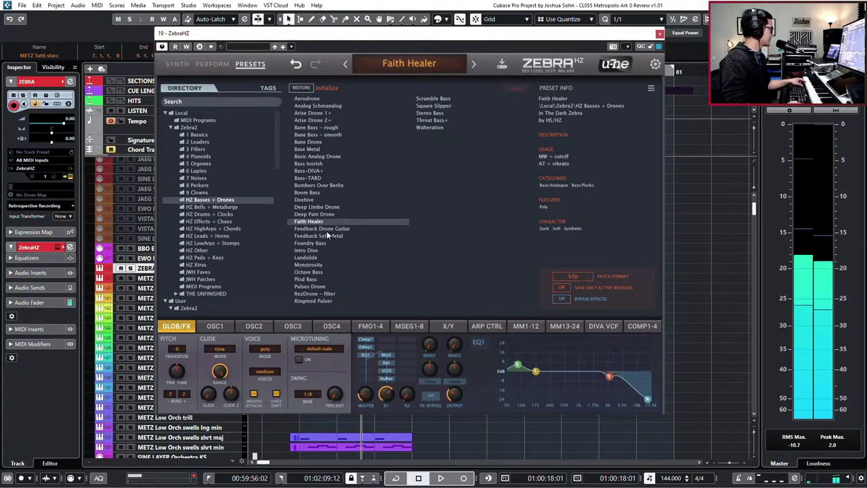
click(327, 230)
click(324, 250)
click(324, 244)
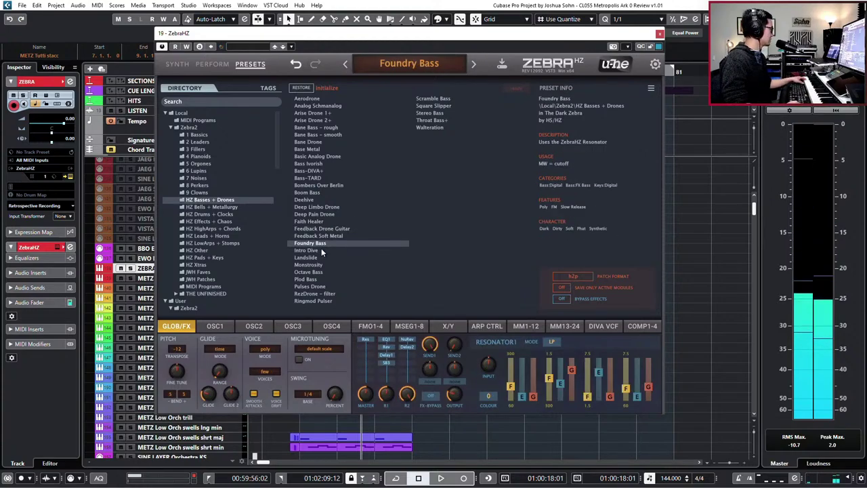
Audition Intro Dive, Landslide and Octave Bass, playing Octave Bass against the cue from around bar 16.
click(320, 251)
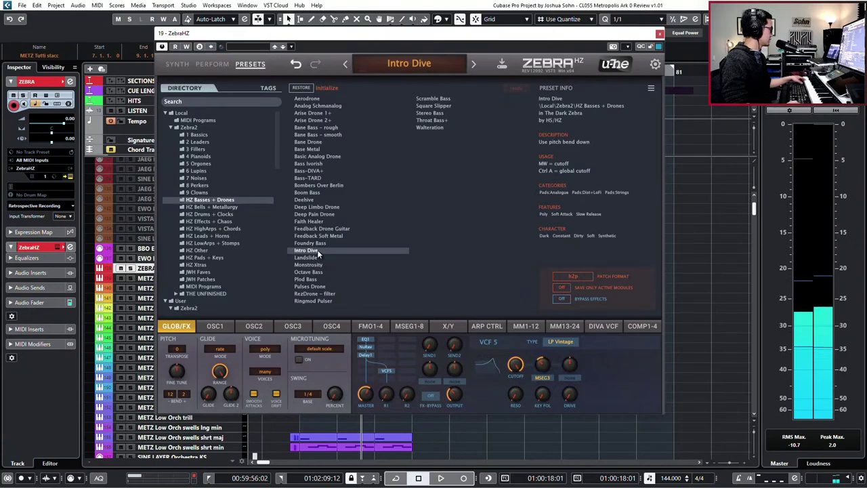
click(315, 257)
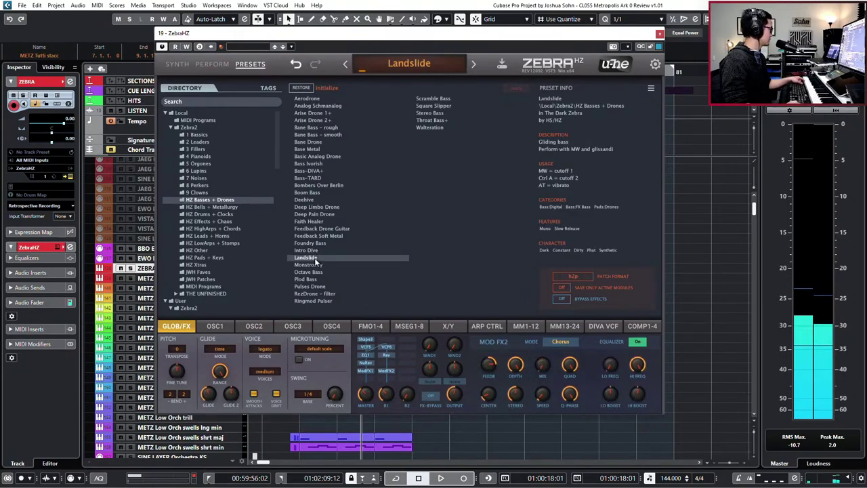
click(318, 271)
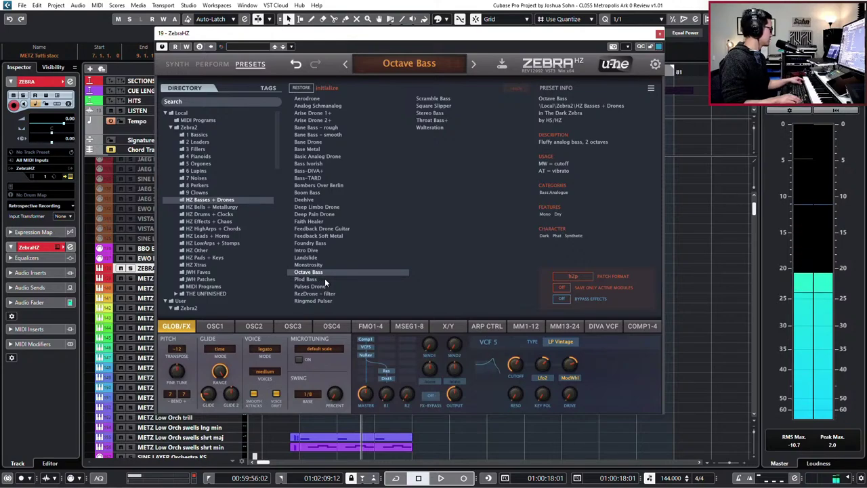
key(space)
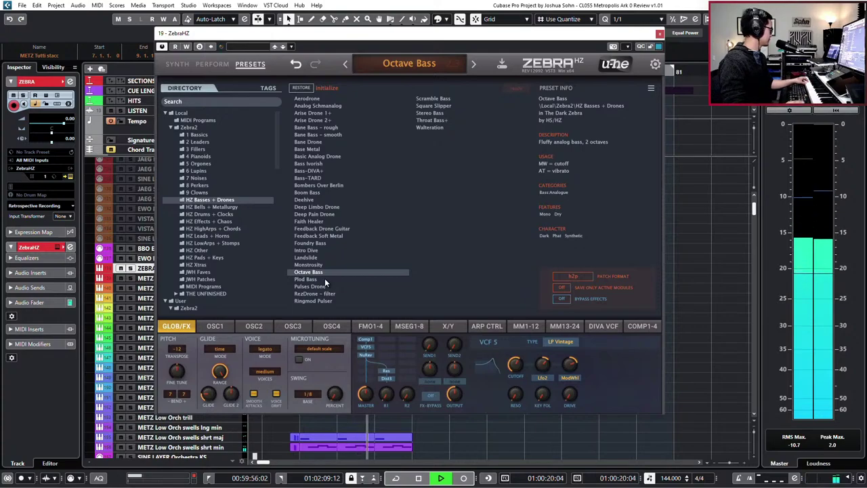
drag(637, 34, 811, 32)
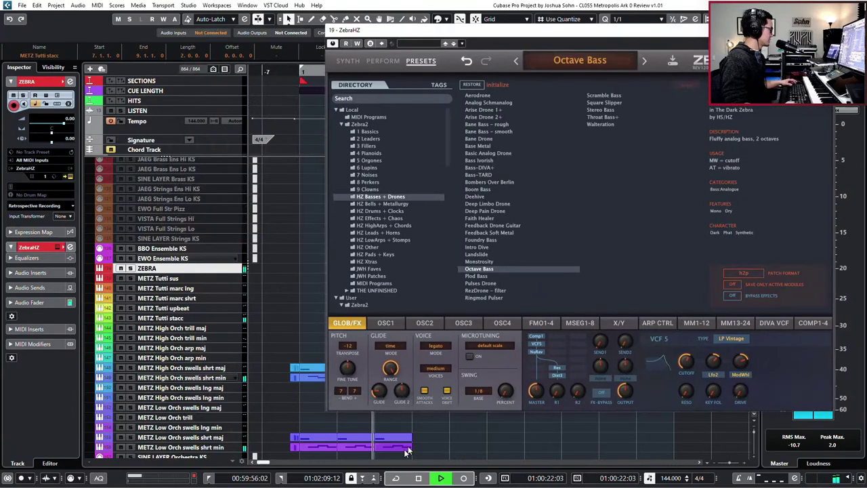
key(space)
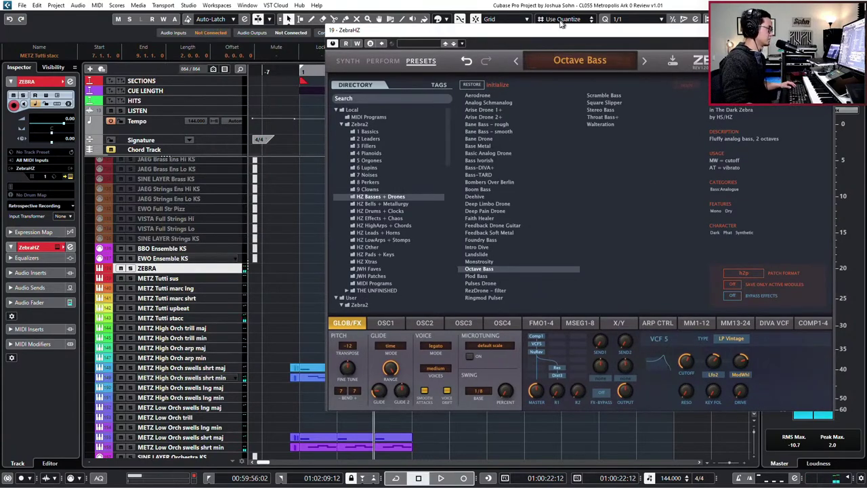
Uncover the arrangement and inspect the notes of the high and low orchestra swells events from bar 9 in the Key Editor.
drag(552, 30, 674, 71)
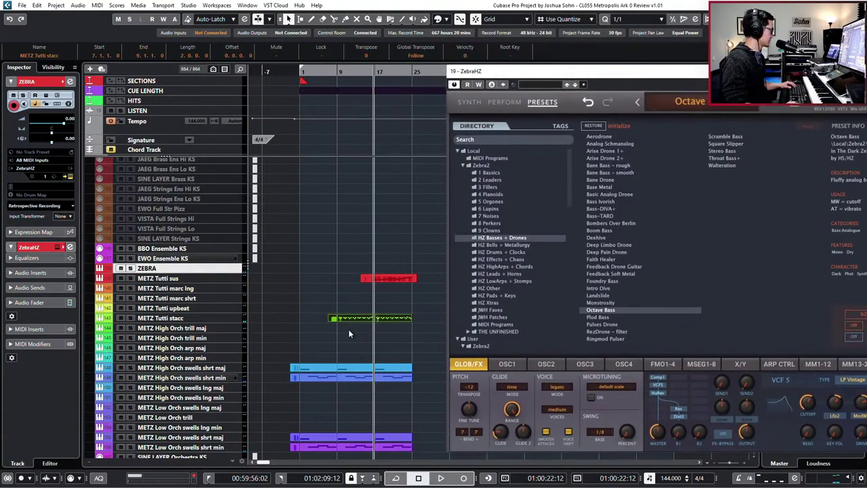
drag(349, 332, 351, 461)
double_click(364, 438)
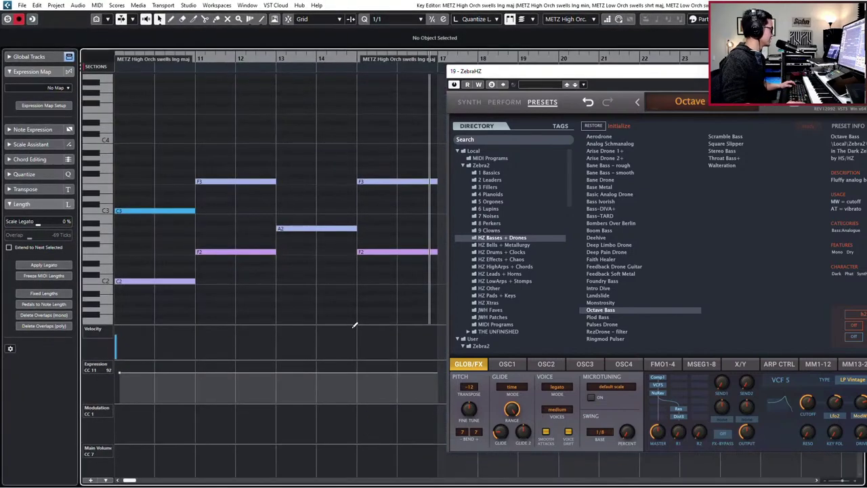
key(Return)
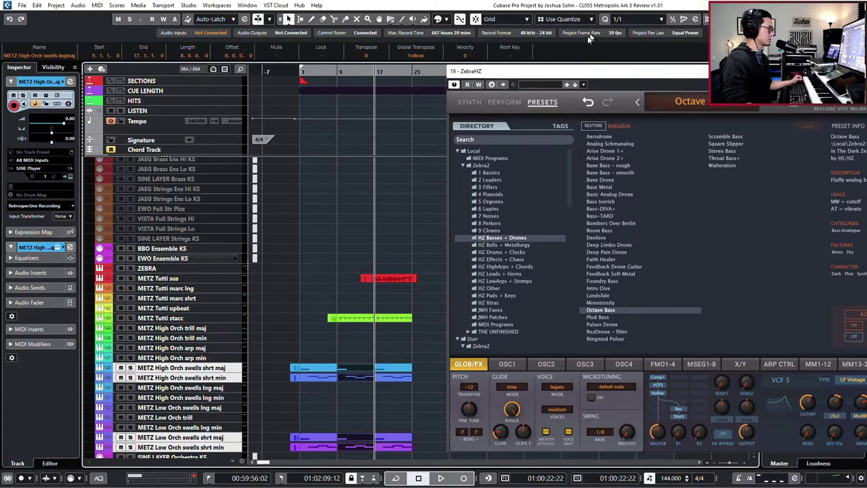
drag(583, 71, 513, 74)
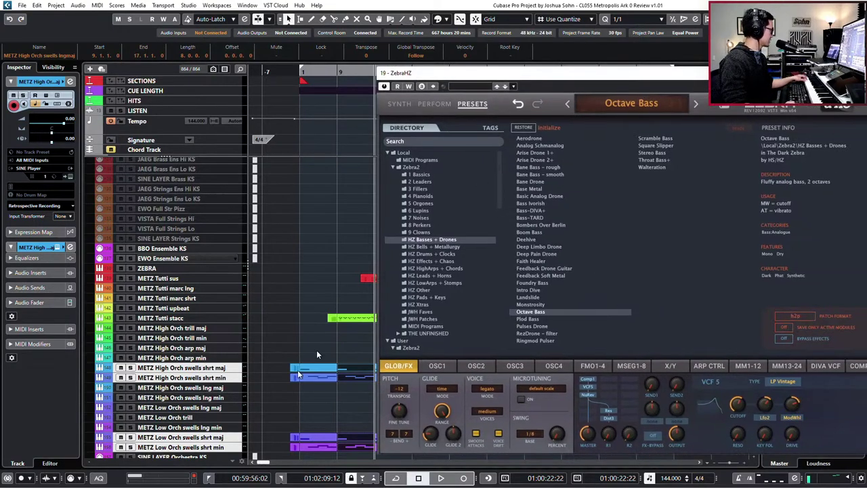
Reselect the ZEBRA track and audition Plod Bass, Pulses Drone, RezDrone - filter and Ringmod Pulser.
click(156, 269)
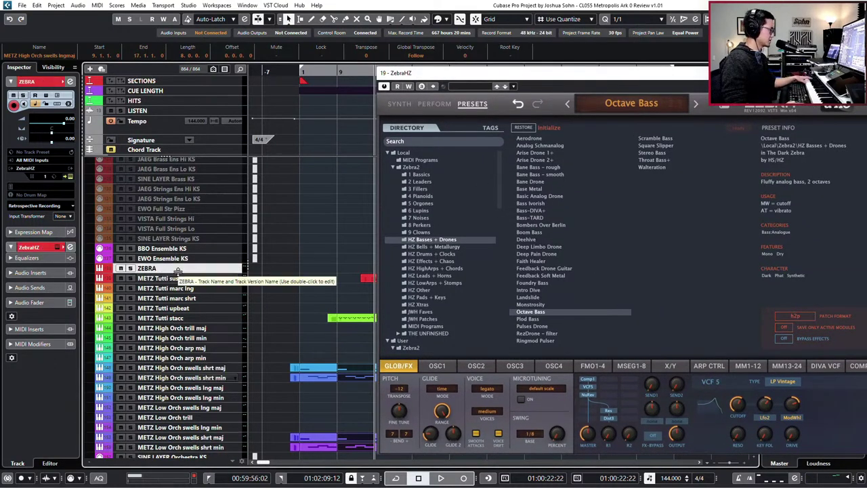
click(530, 320)
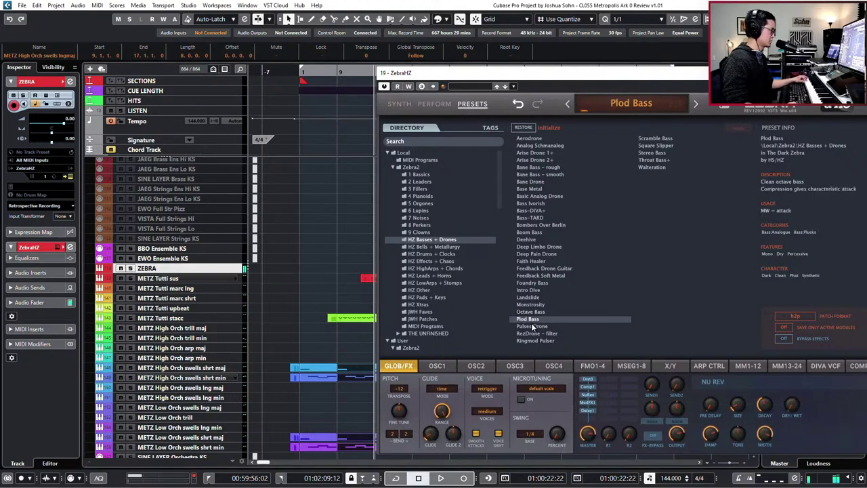
click(532, 325)
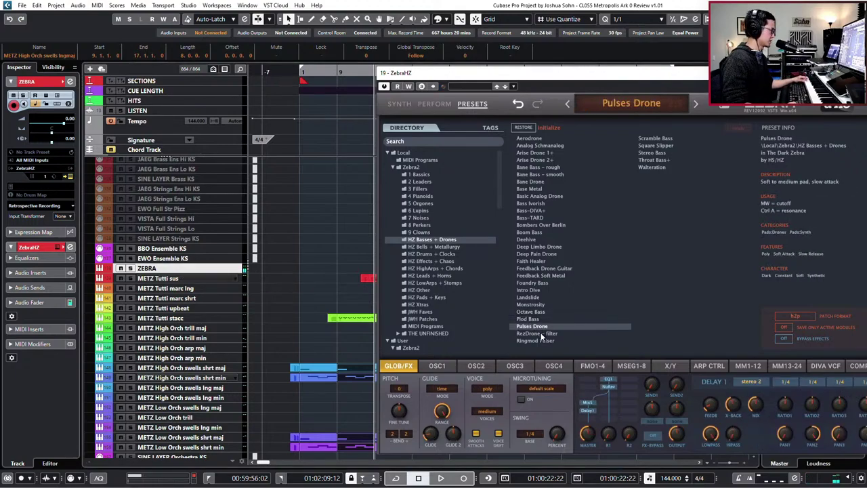
click(542, 334)
click(542, 340)
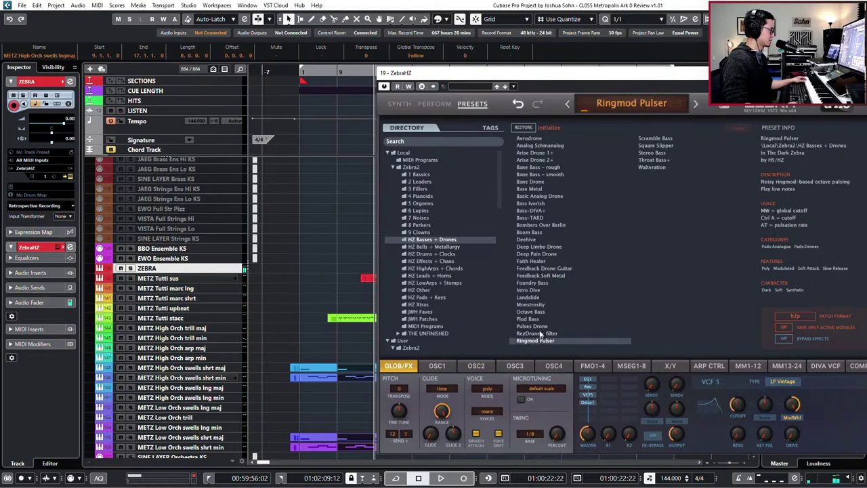
Audition the HZ Basses + Drones presets from Arise Drone 1+ through the Bane Bass variants and Base Metal to Bass Ivorish.
click(539, 154)
click(540, 168)
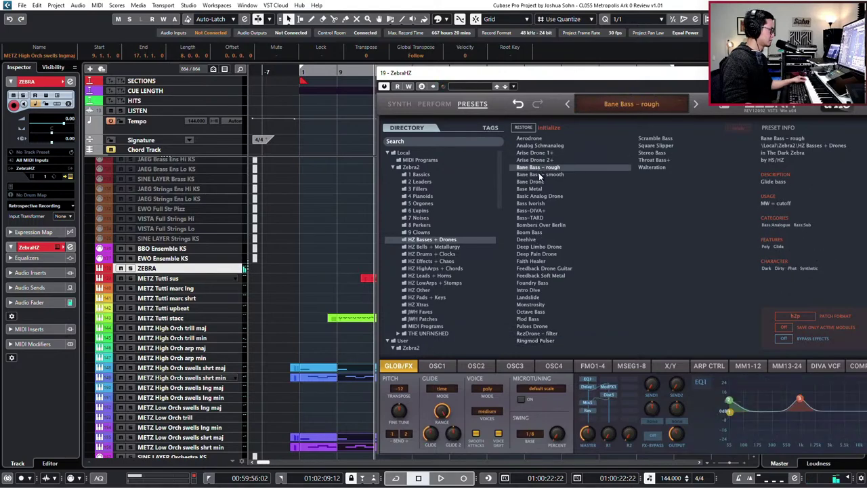
click(540, 175)
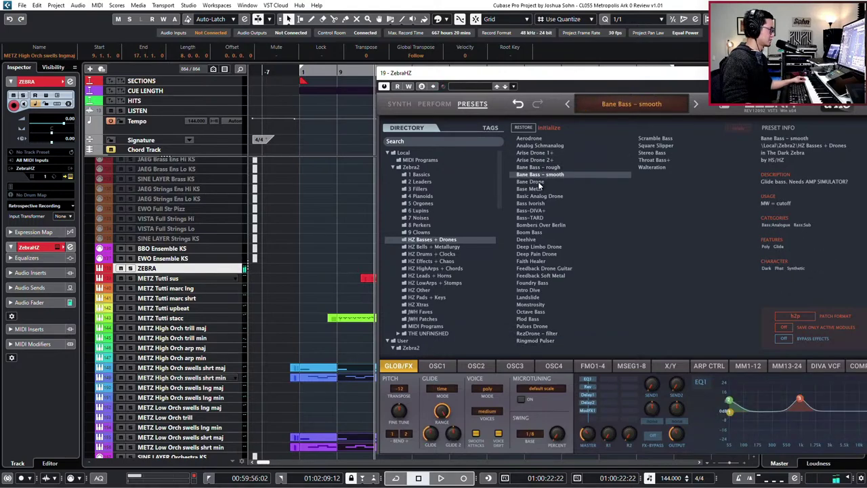
click(538, 182)
click(539, 189)
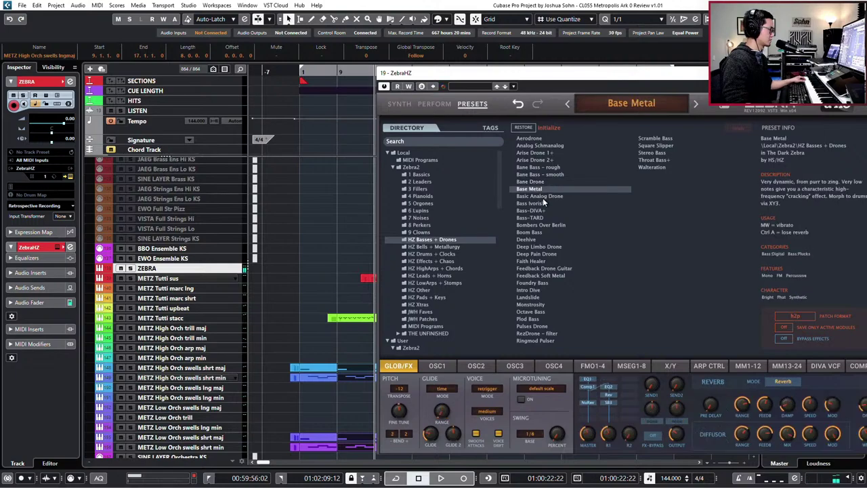
click(543, 197)
click(542, 202)
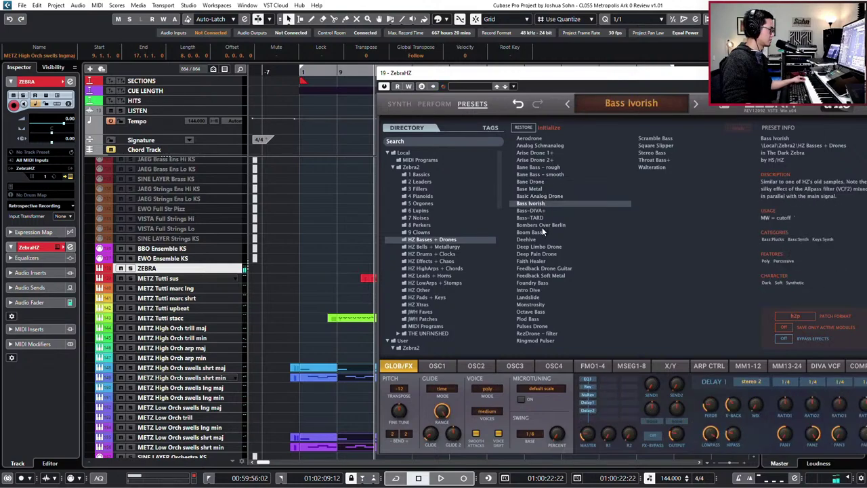
Audition Bombers Over Berlin, Boom Bass, Deehive, Faith Healer, Feedback Soft Metal, Foundry Bass and Intro Dive.
click(542, 225)
click(543, 232)
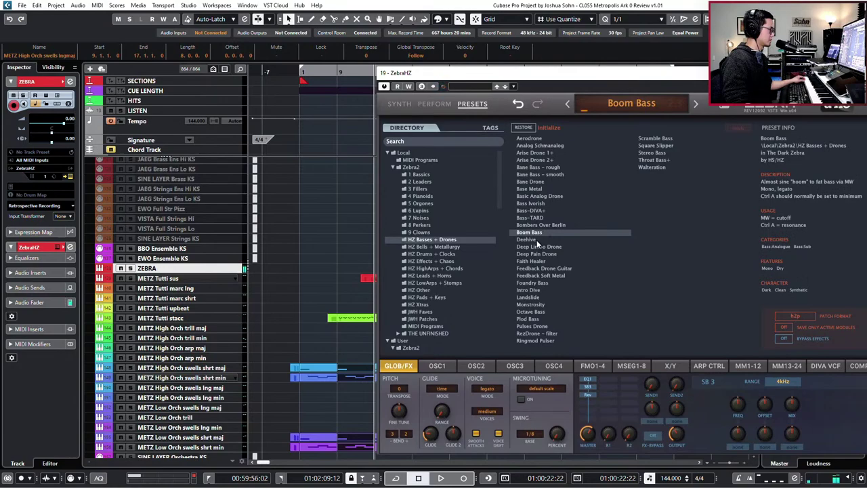
click(536, 240)
click(537, 261)
click(537, 276)
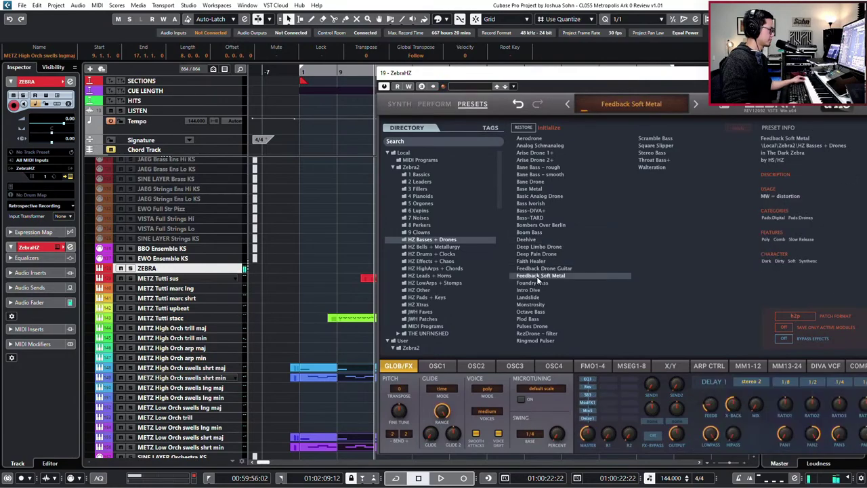
click(537, 283)
click(537, 290)
Reload Foundry Bass and audition it against the cue from around bar 9.
click(548, 283)
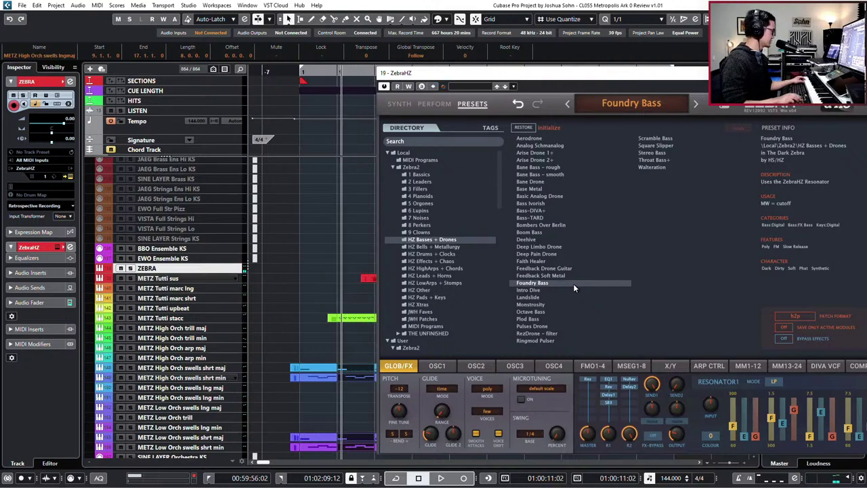
key(space)
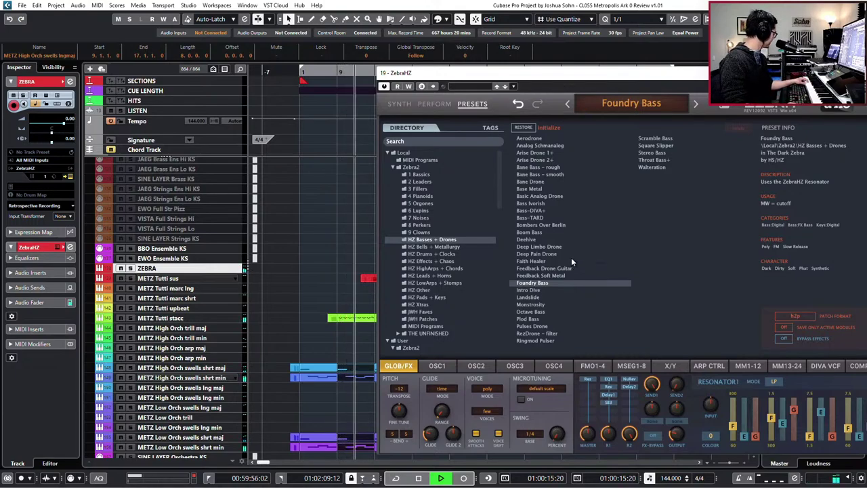
key(space)
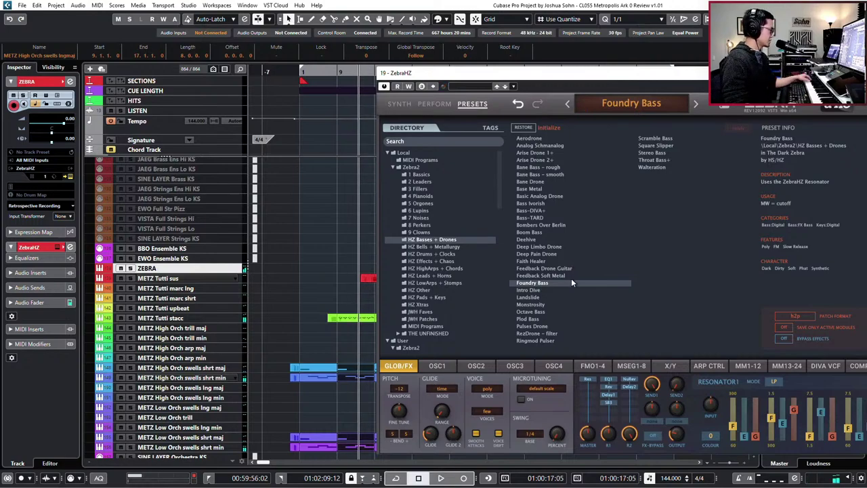
Audition Octave Bass, Scramble Bass and Square Slipper, playing Square Slipper against the cue.
click(544, 313)
click(650, 138)
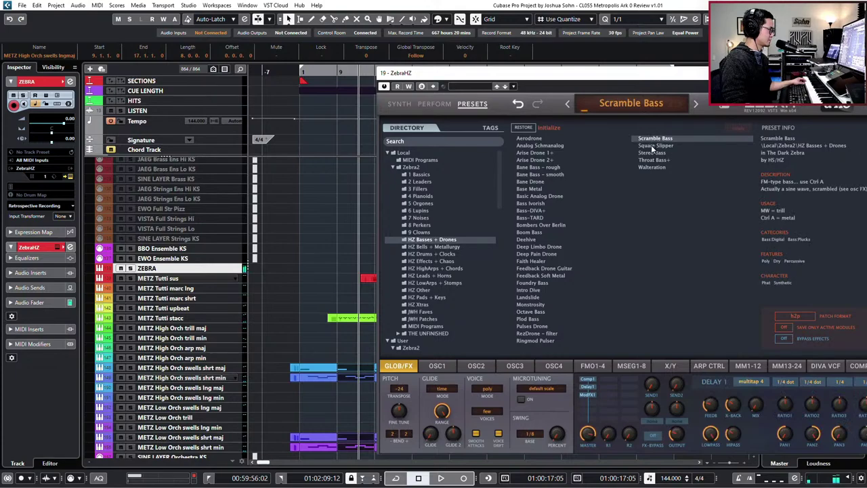
click(651, 145)
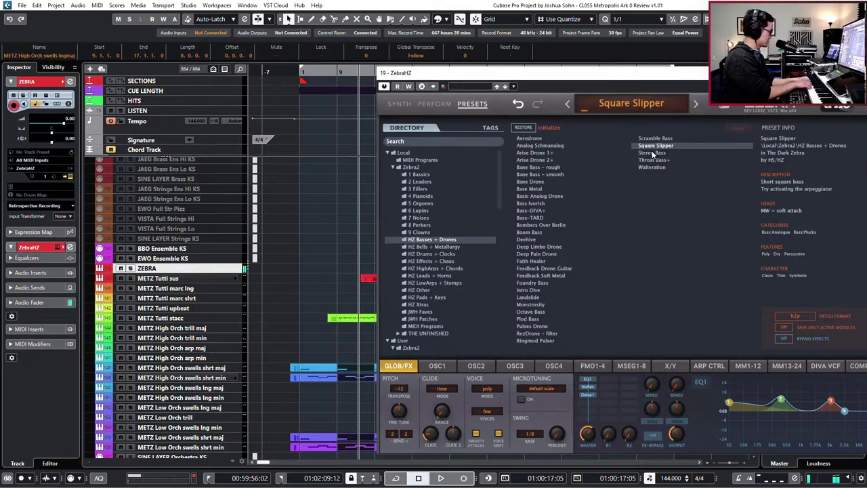
key(space)
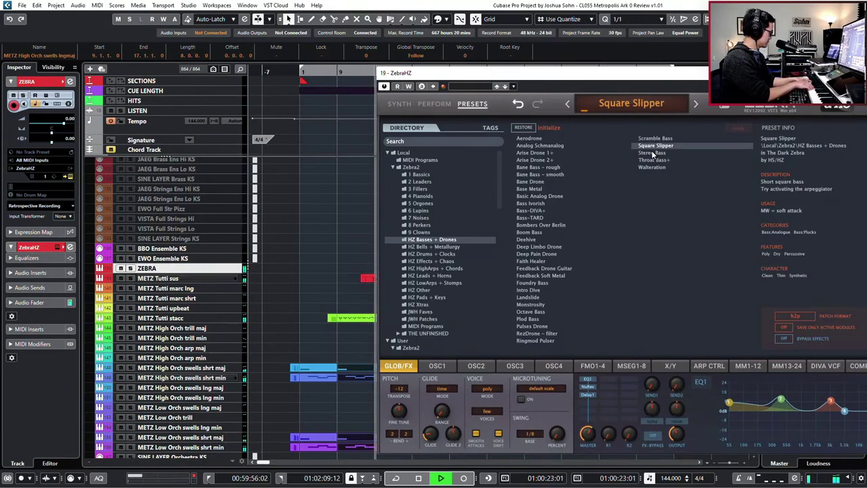
key(space)
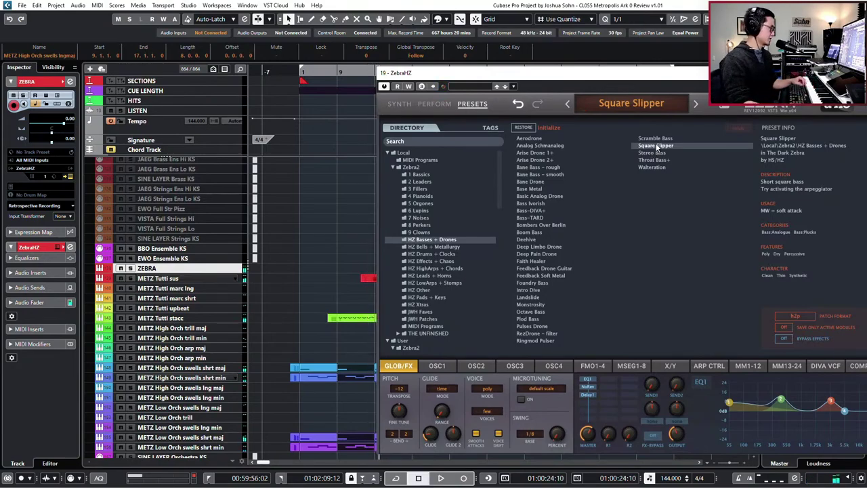
Compare Stereo Bass with Throat Bass+, Octave Bass and Walteration, playing Stereo Bass against the cue around bar 9.
click(658, 160)
click(658, 153)
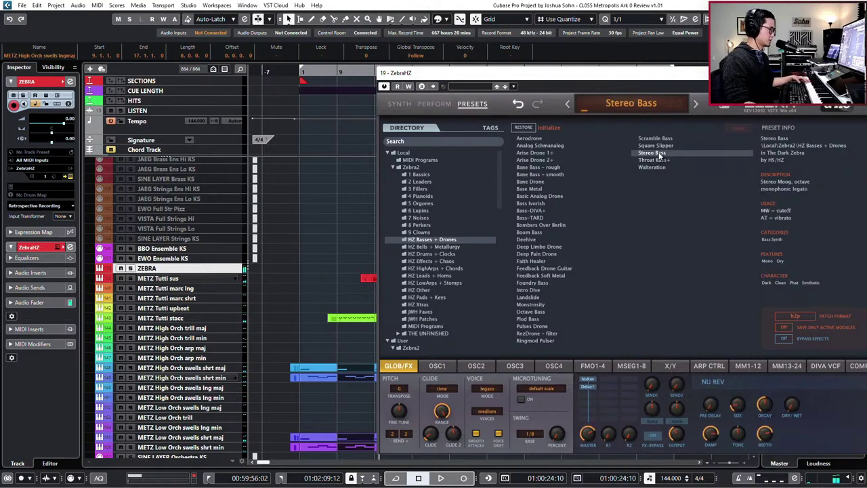
click(543, 311)
click(659, 160)
click(658, 153)
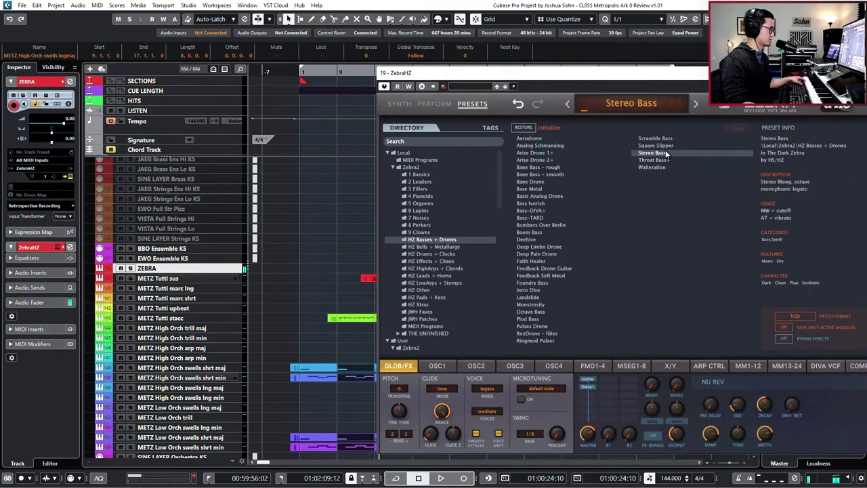
click(659, 160)
click(660, 167)
click(663, 154)
key(space)
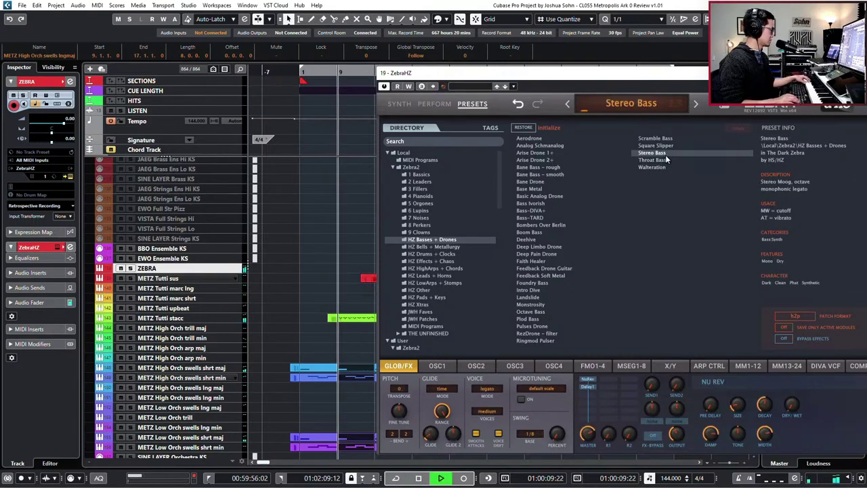
key(space)
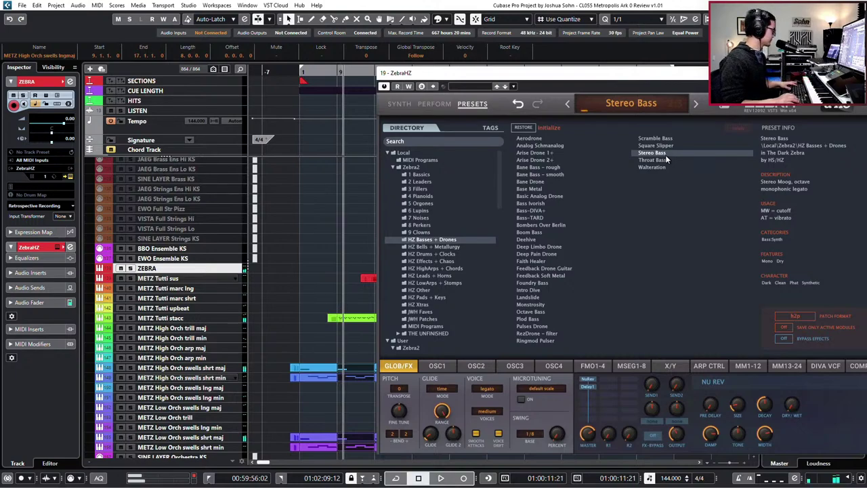
Load the Octave Bass preset and rename the ZEBRA track as ZEBRAhz octave bass.
click(540, 312)
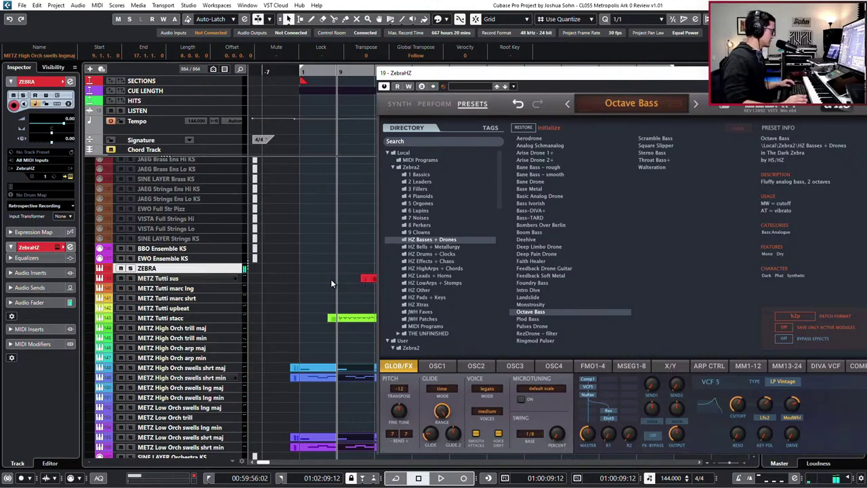
double_click(189, 269)
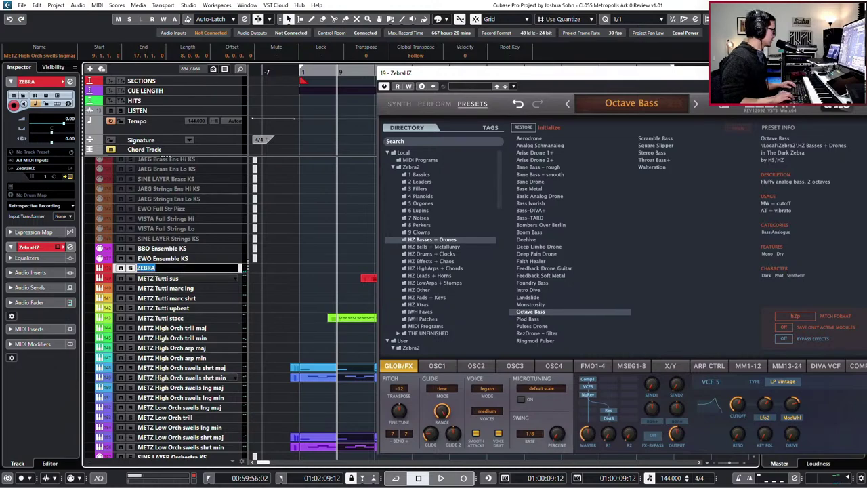
text(Hz)
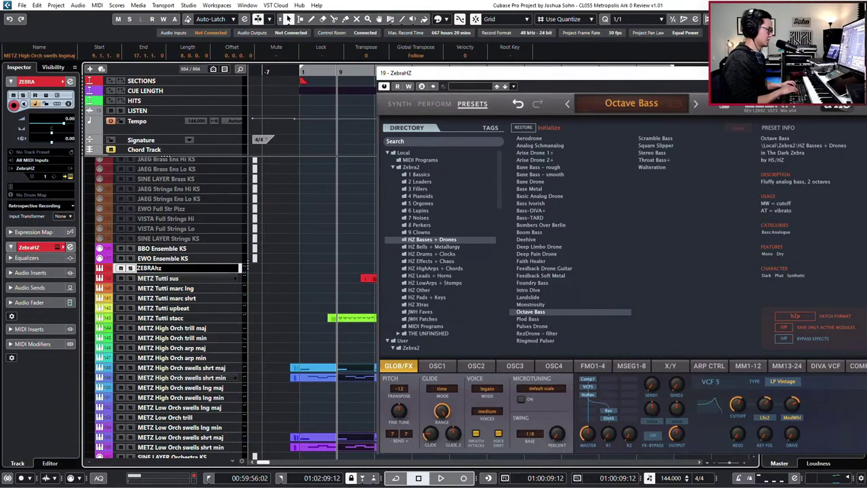
text( octva)
text(e bass)
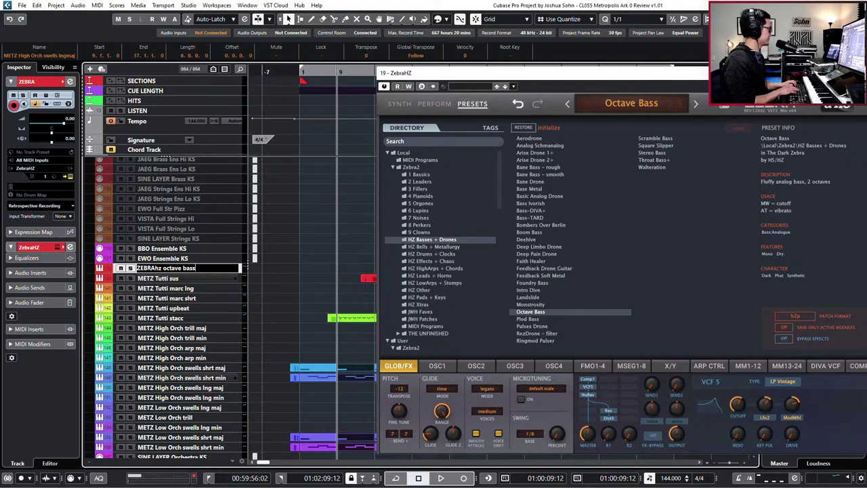
key(Return)
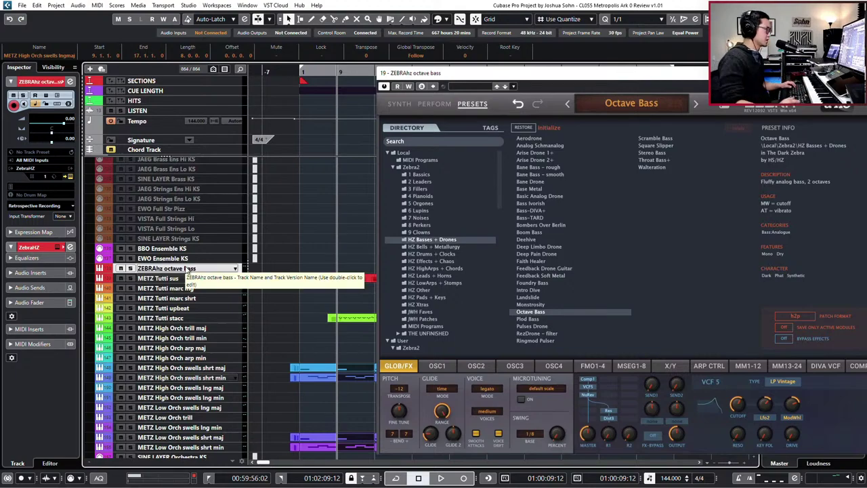
Duplicate the ZEBRAhz octave bass track and shorten the upper copy's name to ZEBRAhz.
key(ctrl+d)
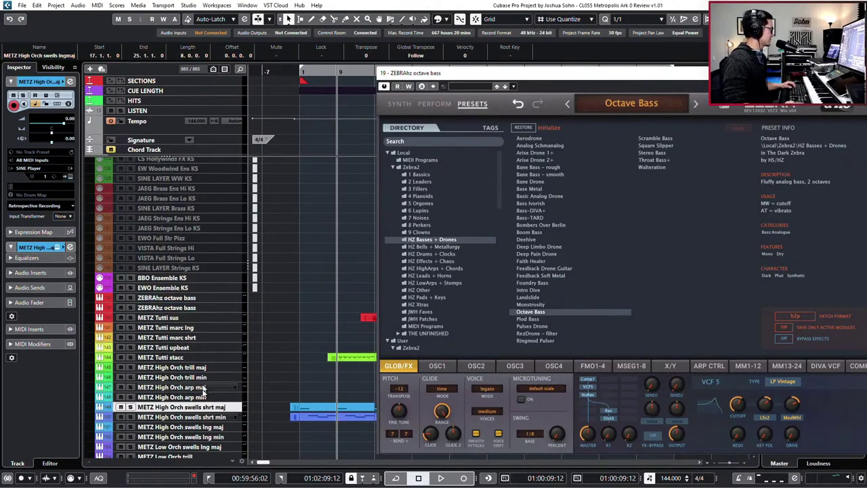
click(184, 309)
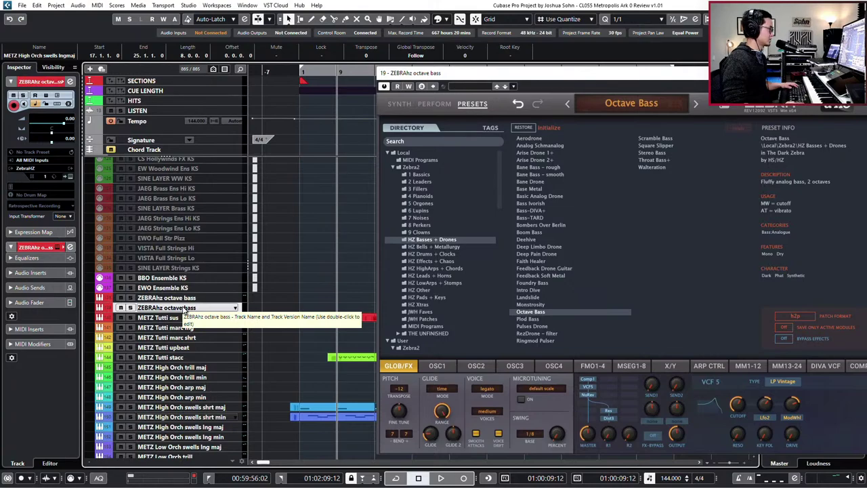
double_click(166, 298)
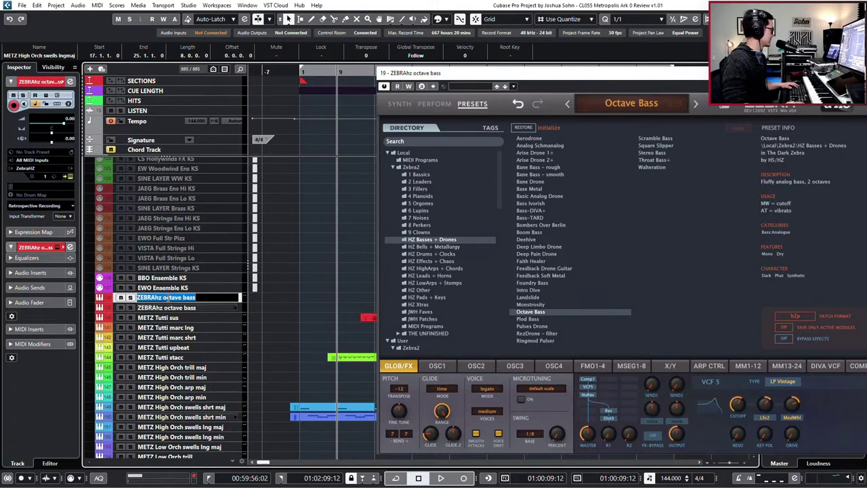
key(End)
key(BackSpace)
key(BackSpace)
key(BackSpace)
key(BackSpace)
key(BackSpace)
key(BackSpace)
key(BackSpace)
key(BackSpace)
key(BackSpace)
key(BackSpace)
key(BackSpace)
key(BackSpace)
key(Return)
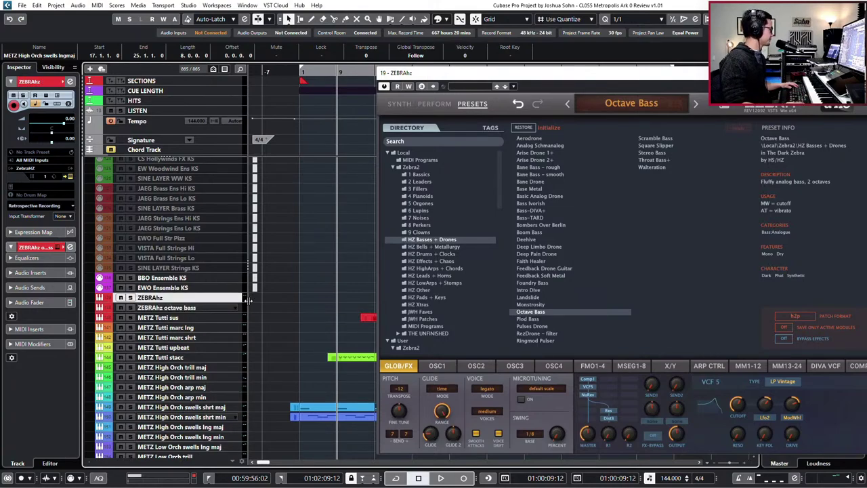
Clear the event selection in the arrangement and make ZEBRAhz the selected track.
key(g)
key(g)
key(g)
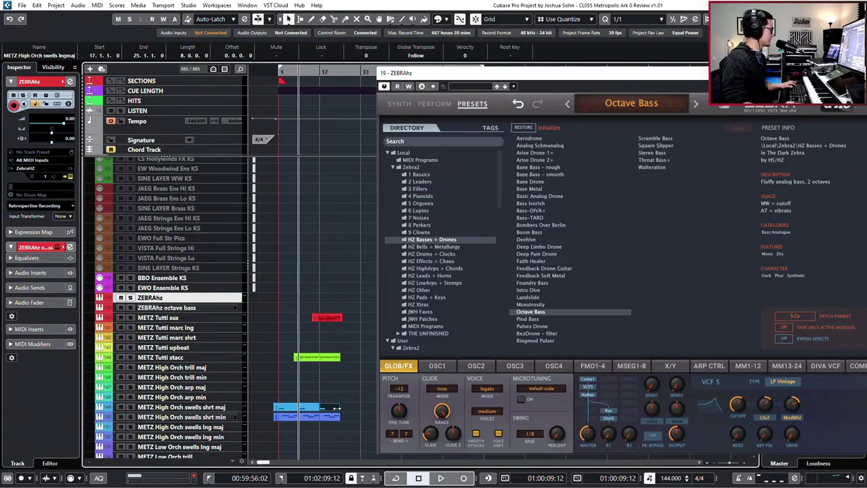
click(356, 400)
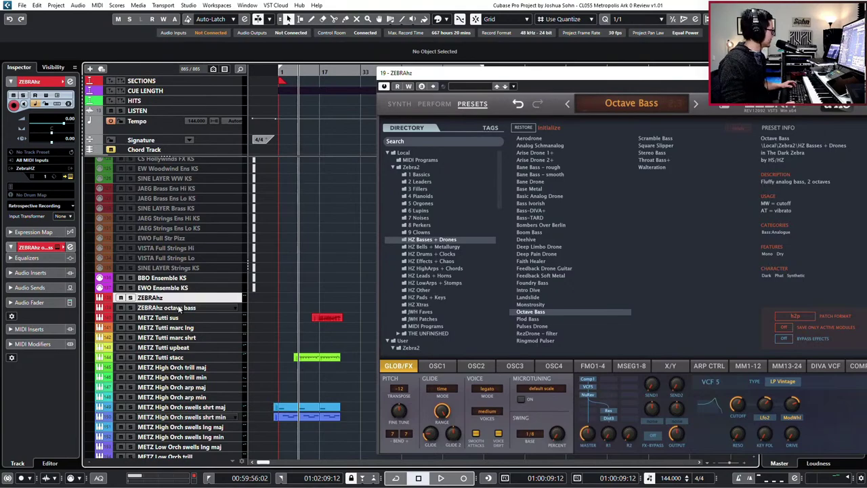
click(179, 308)
click(186, 298)
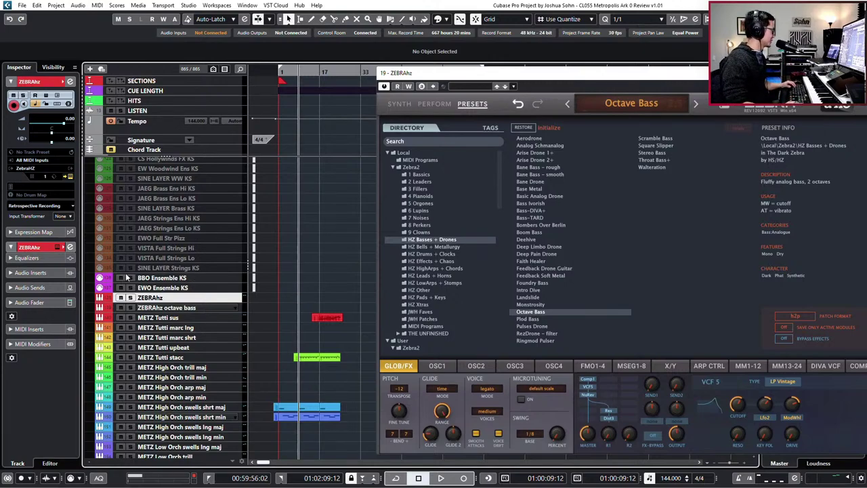
key(ctrl+d)
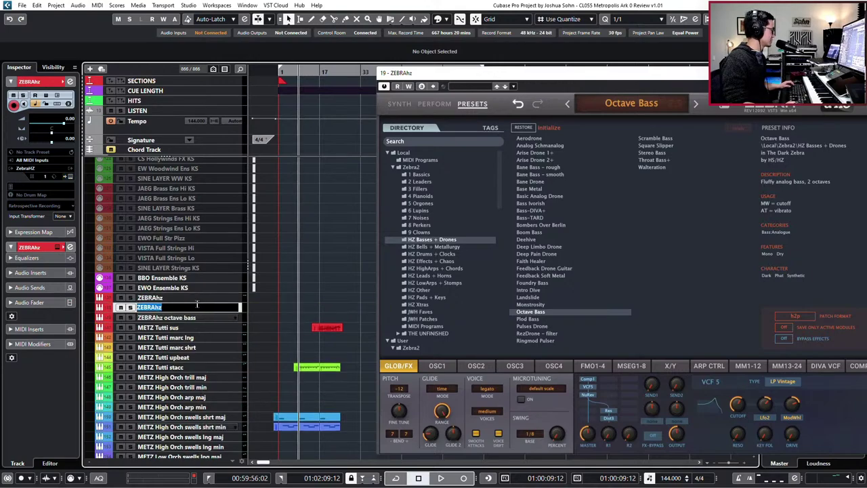
key(Right)
click(202, 300)
key(shift+Delete)
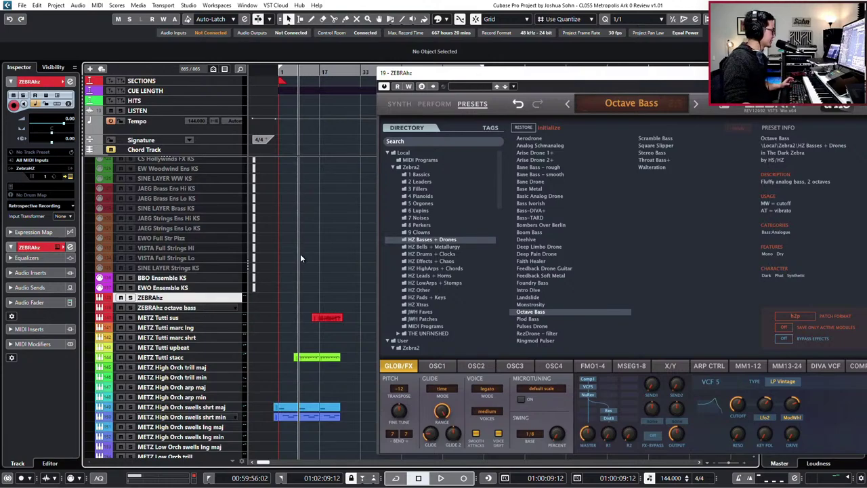
Duplicate the ZEBRAhz track and load Chord Metal - thinnest from the HZ Bells + Metallurgy presets on the copy.
key(ctrl+d)
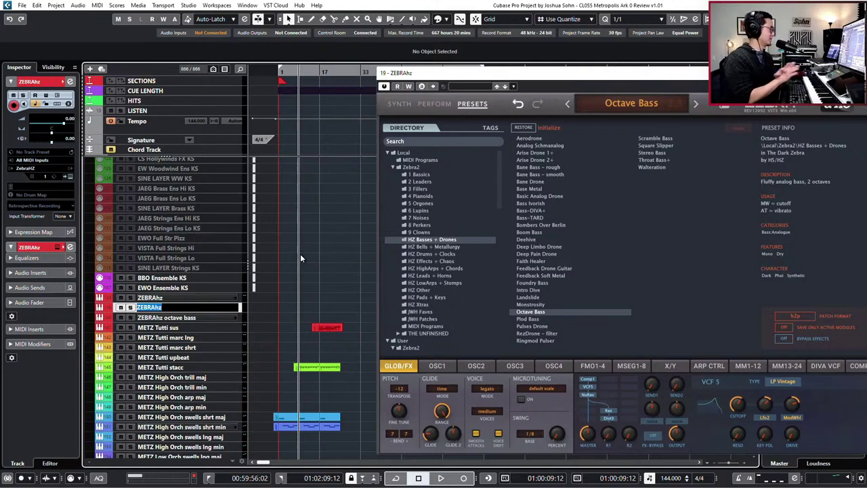
key(Right)
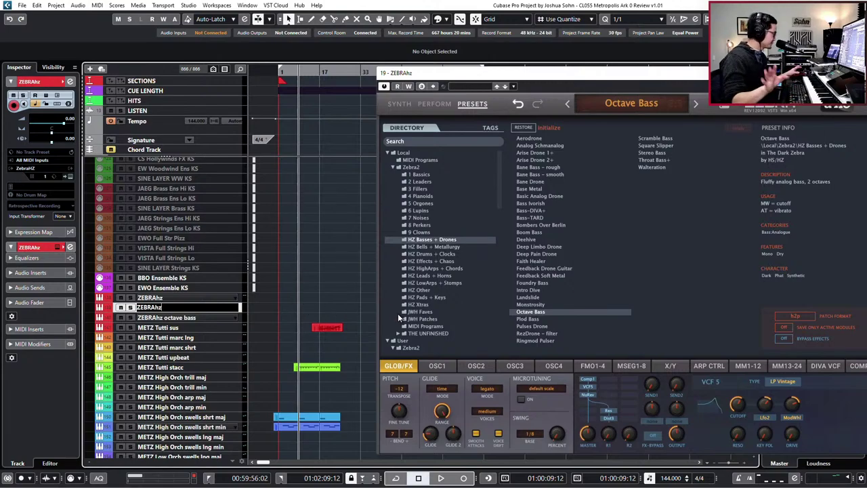
click(451, 247)
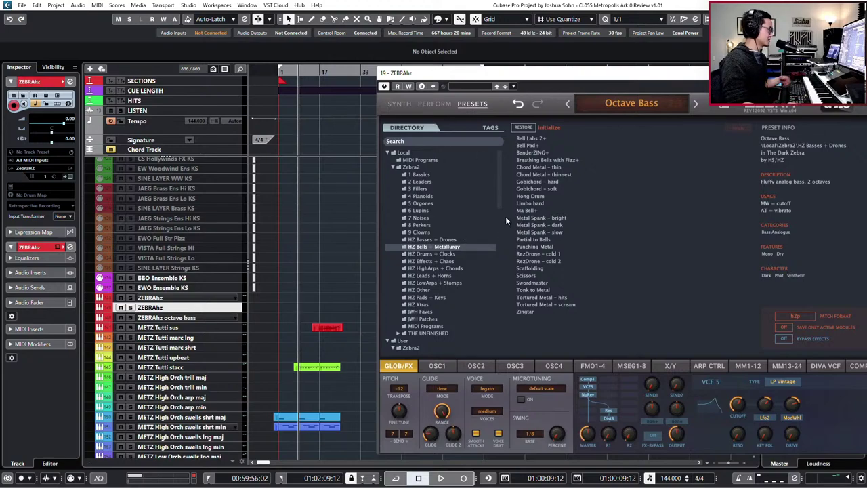
click(555, 175)
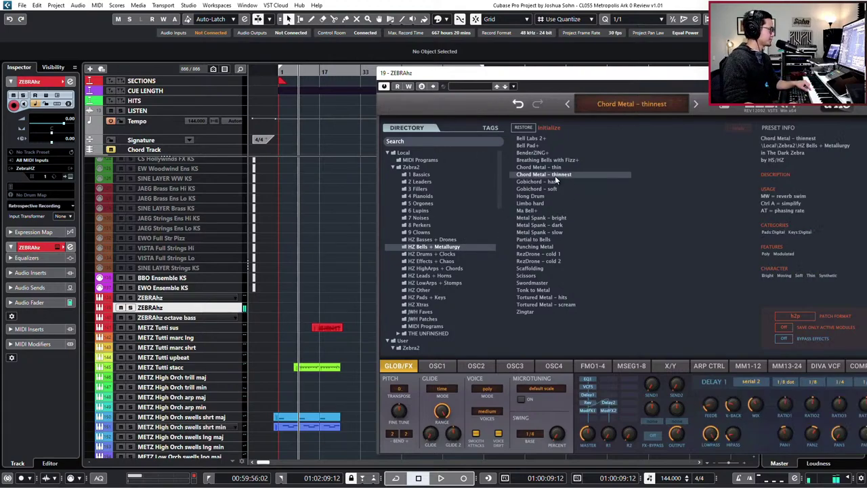
Load the Metal Spank - bright preset and remove the duplicate ZEBRAhz track.
click(553, 218)
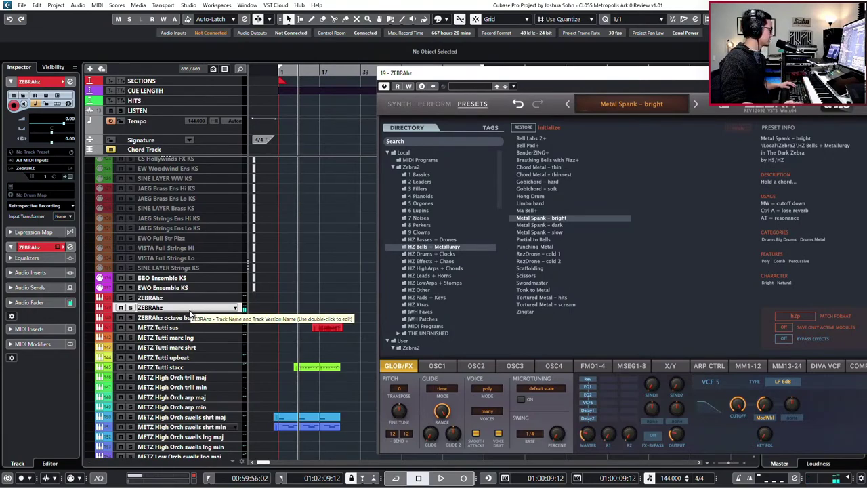
key(Delete)
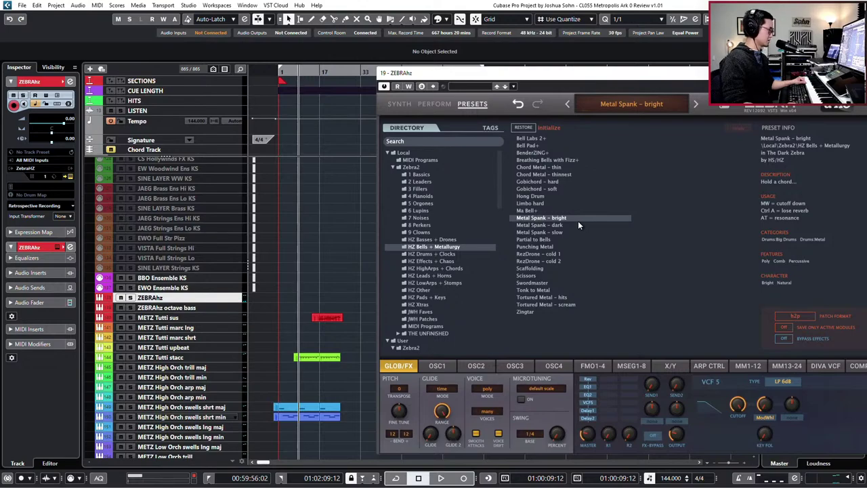
Audition HZ Bells + Metallurgy presets on ZEBRAhz, including Metal Spank - dark, Partial to Bells, Metal Spank - bright and Hong Drum.
click(539, 225)
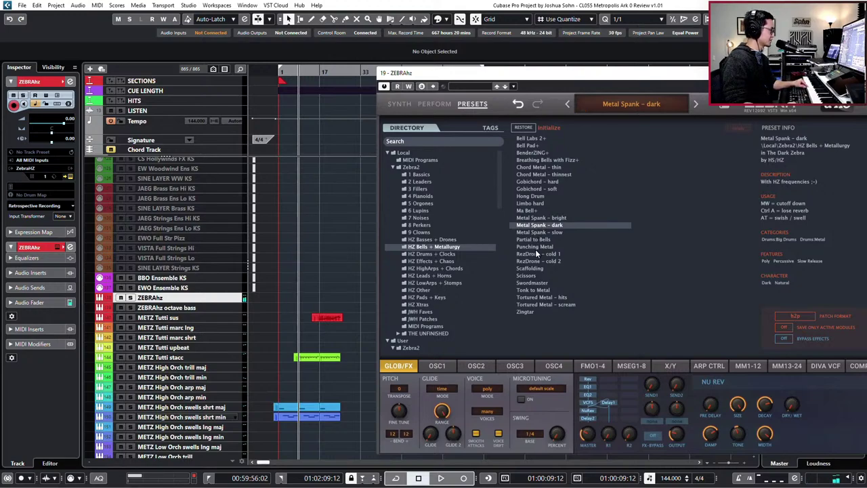
click(541, 253)
click(553, 241)
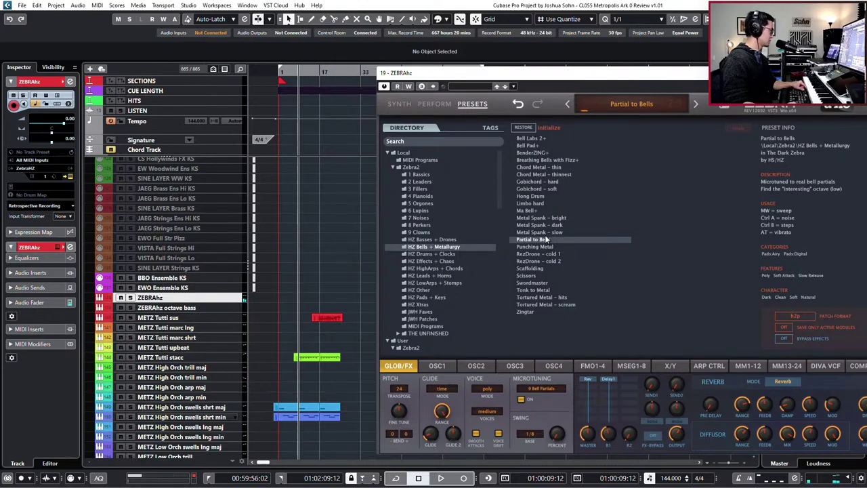
click(540, 218)
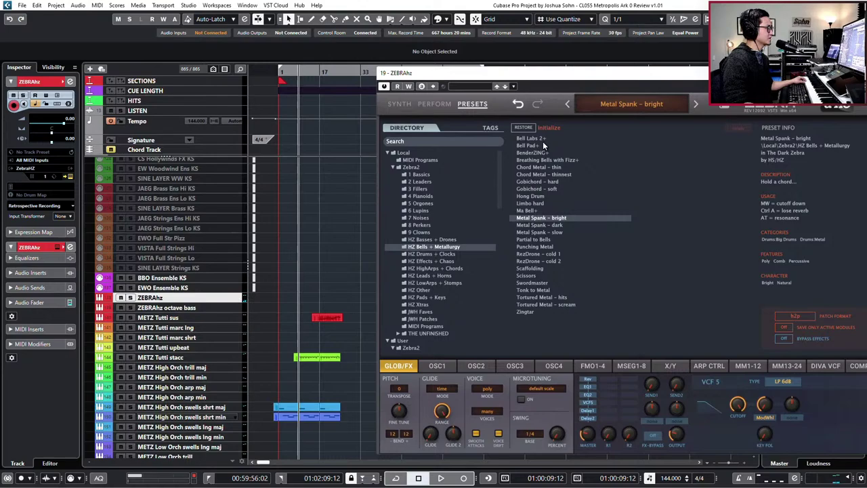
click(547, 204)
click(546, 197)
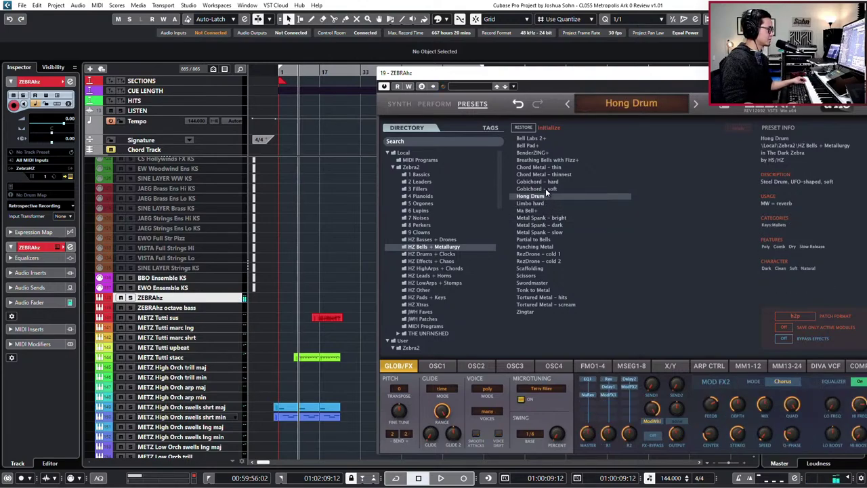
Audition the softer bell presets, including Bell Labs 2+ and Bell Pad+, and look briefly into the HZ Drums + Clocks folder.
click(546, 188)
click(542, 161)
click(519, 138)
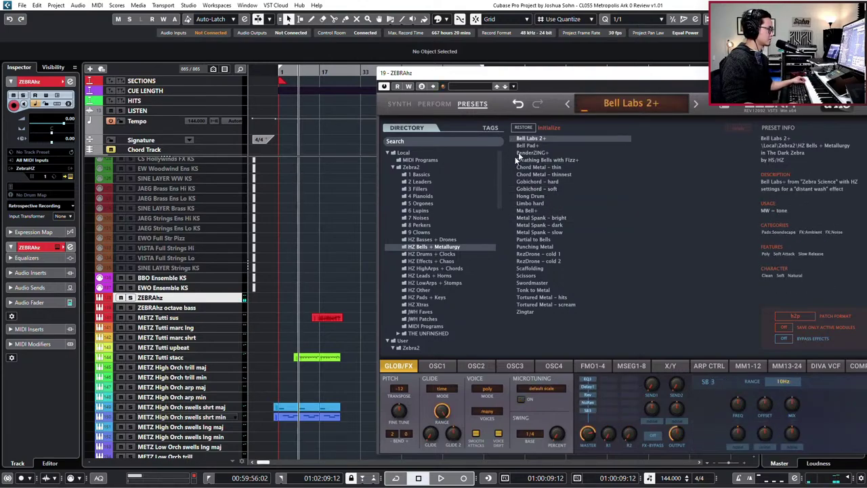
click(410, 254)
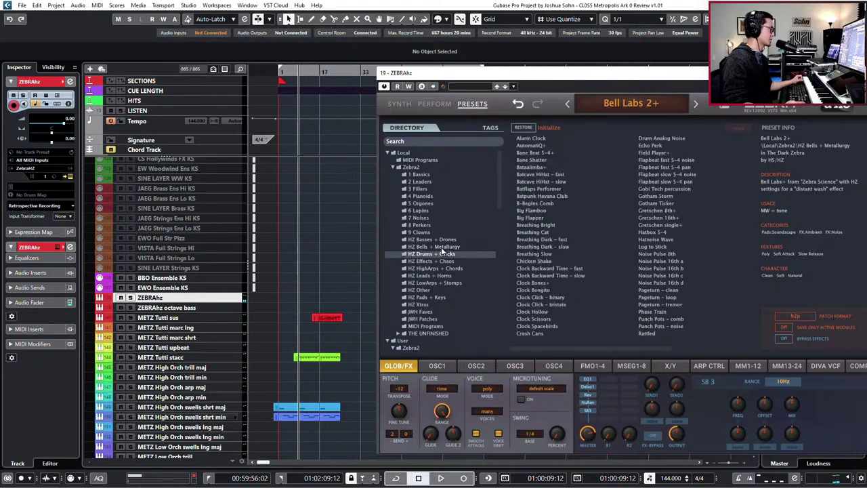
click(441, 247)
click(545, 138)
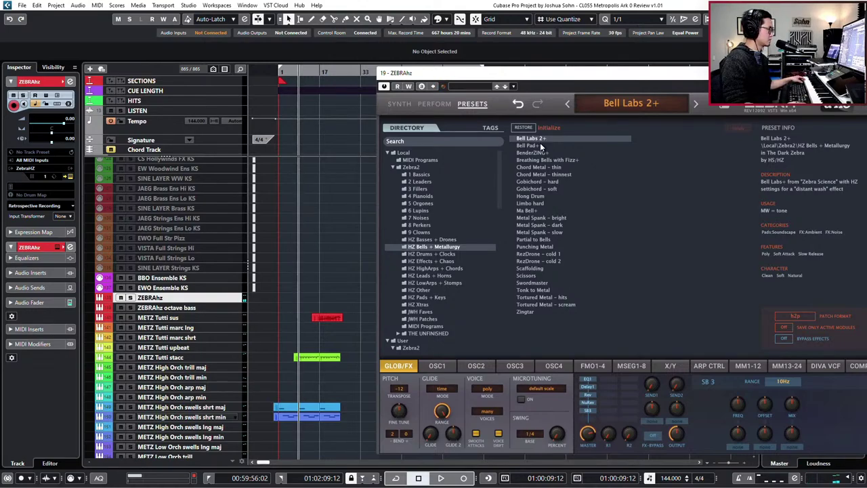
click(539, 145)
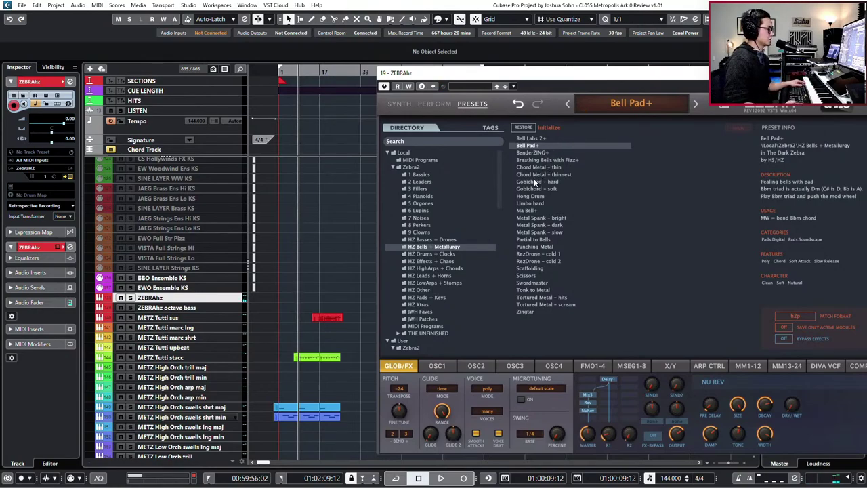
Compare Chord Metal - thin with Chord Metal - thinnest and load Chord Metal - thin on ZEBRAhz.
click(540, 167)
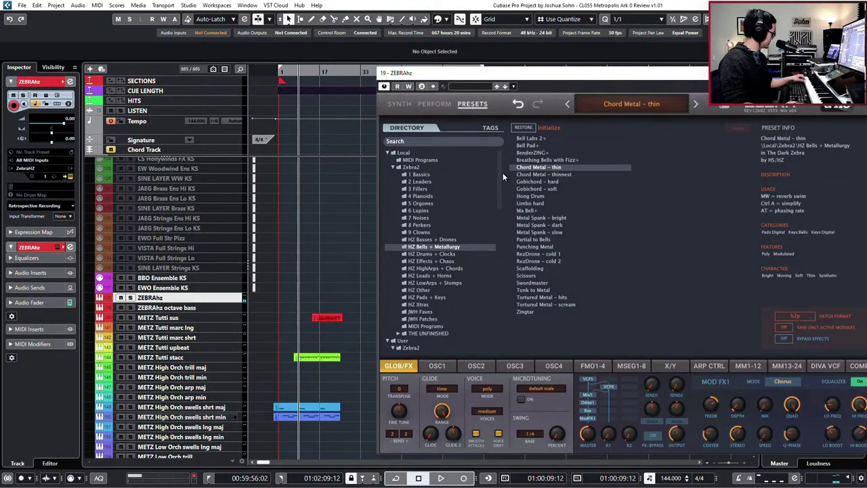
click(545, 175)
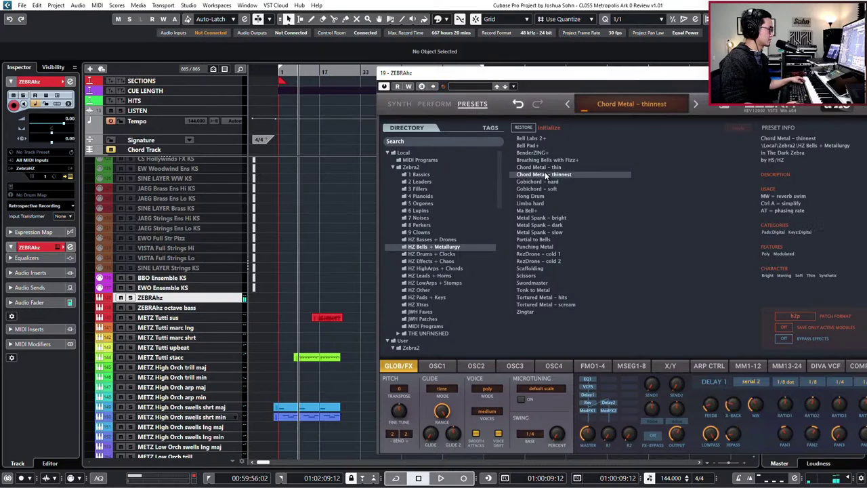
click(546, 167)
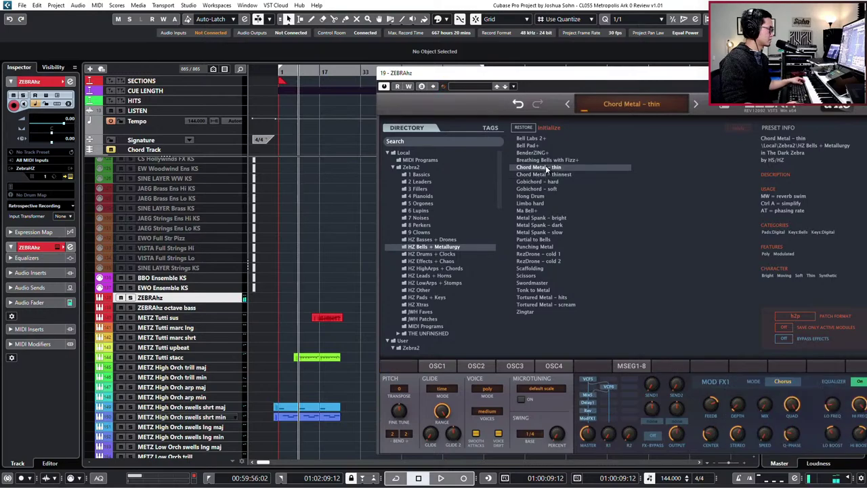
Duplicate the ZEBRAhz track and rename the lower copy as ZEBRAhz chord metal.
key(ctrl+d)
double_click(174, 307)
key(End)
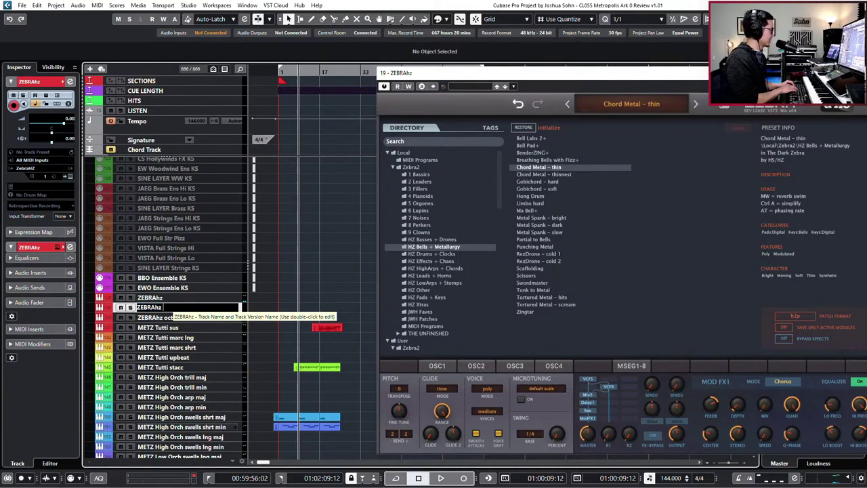
text(chord metal)
key(Return)
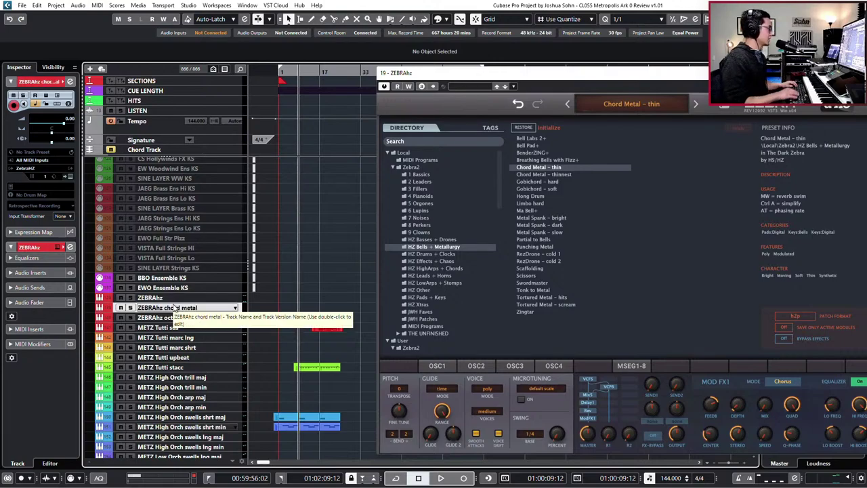
Extend the chord metal track's name to ZEBRAhz chord metal thin.
key(1)
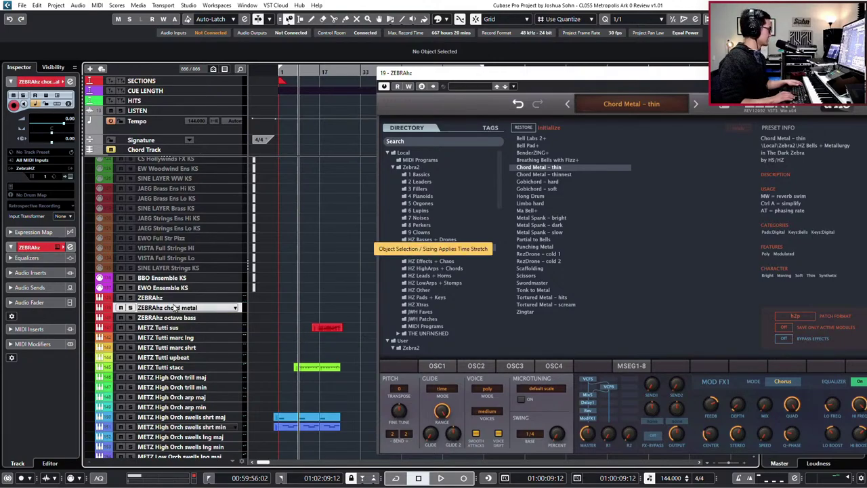
key(1)
double_click(173, 306)
key(End)
text(thin)
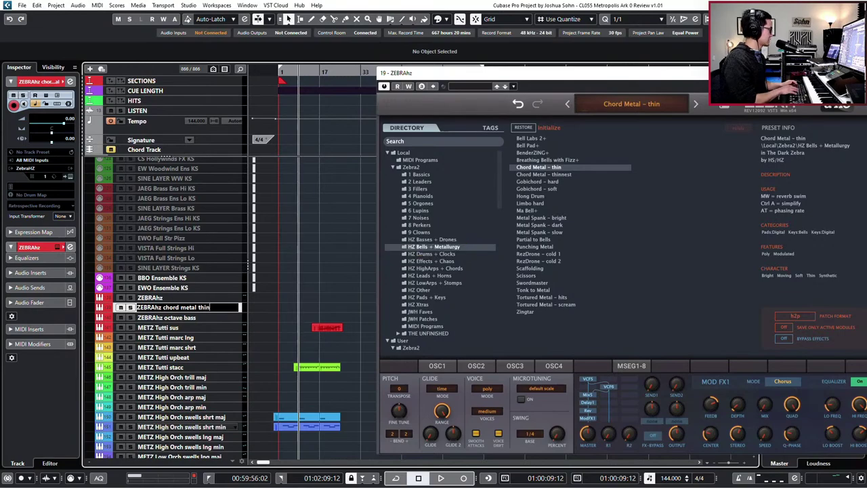
key(Return)
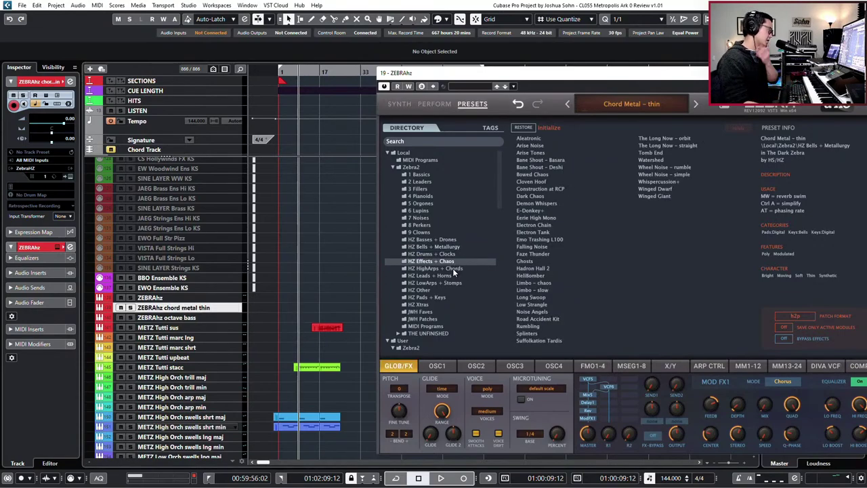
Try 7-8 Batcave inspired from the HZ HighArps + Chords presets and load 8th Horn Pulse.
click(453, 268)
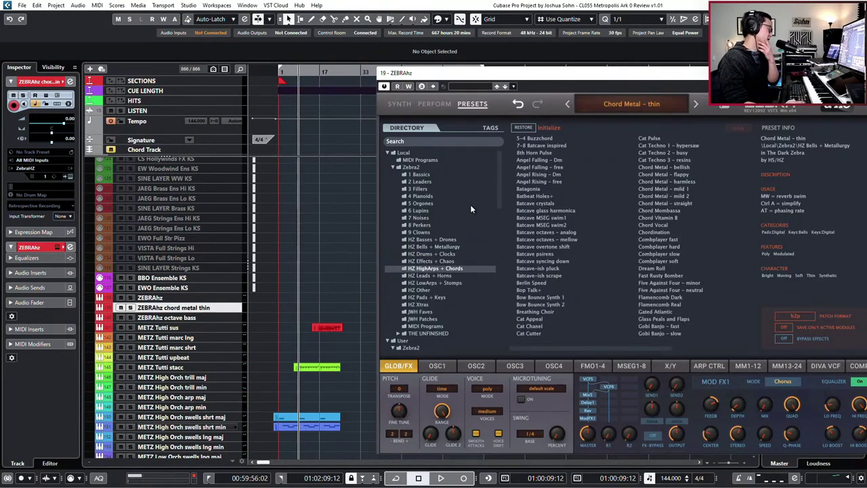
click(547, 148)
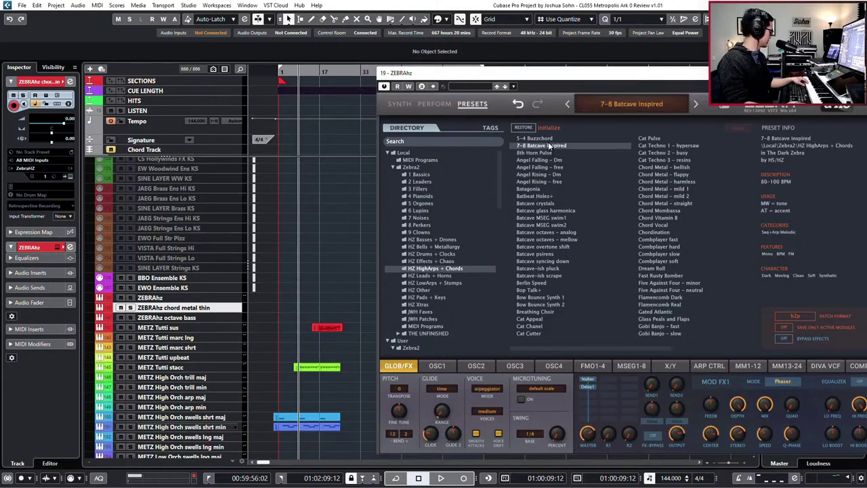
click(538, 153)
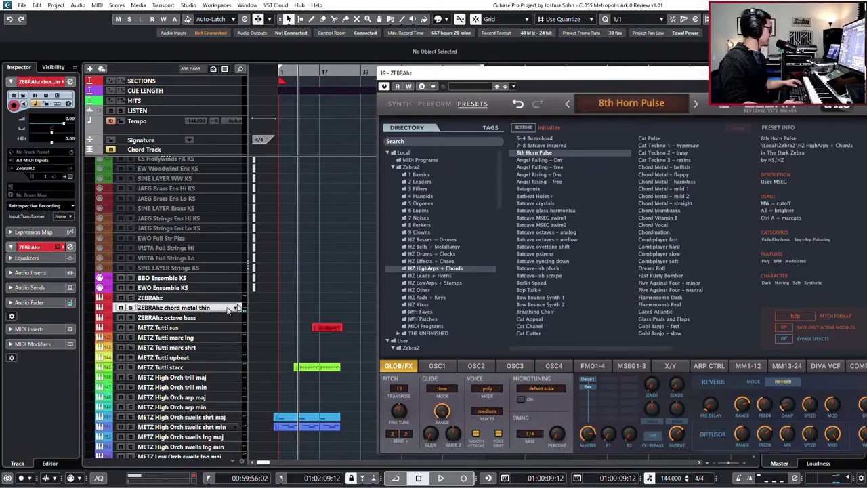
Select the ZEBRAhz track and play the arrangement from about bar 7 to hear 8th Horn Pulse against it.
click(188, 299)
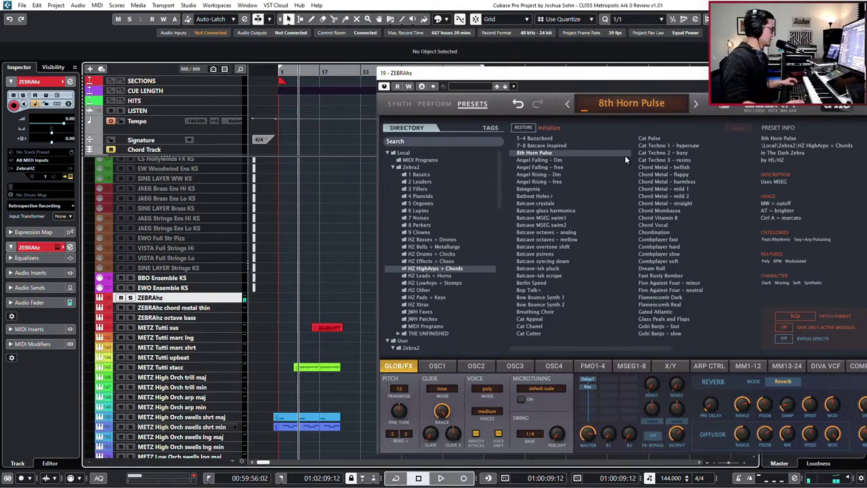
key(KP_Subtract)
key(KP_Subtract)
key(KP_Add)
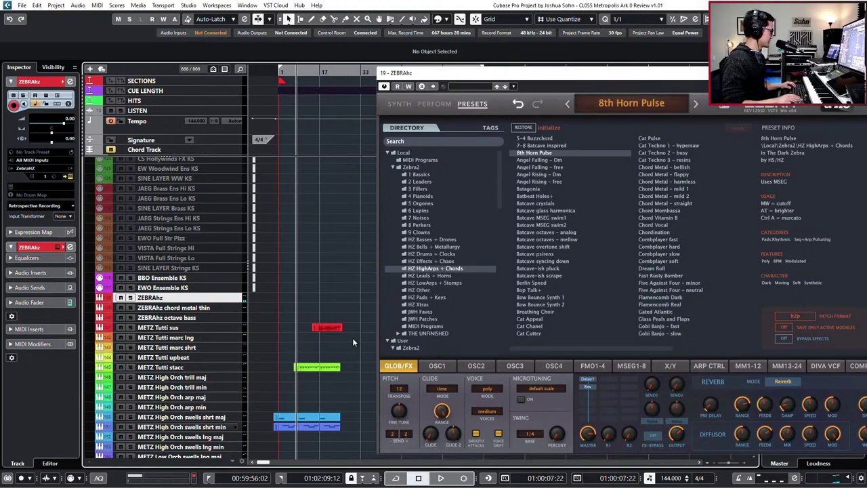
key(space)
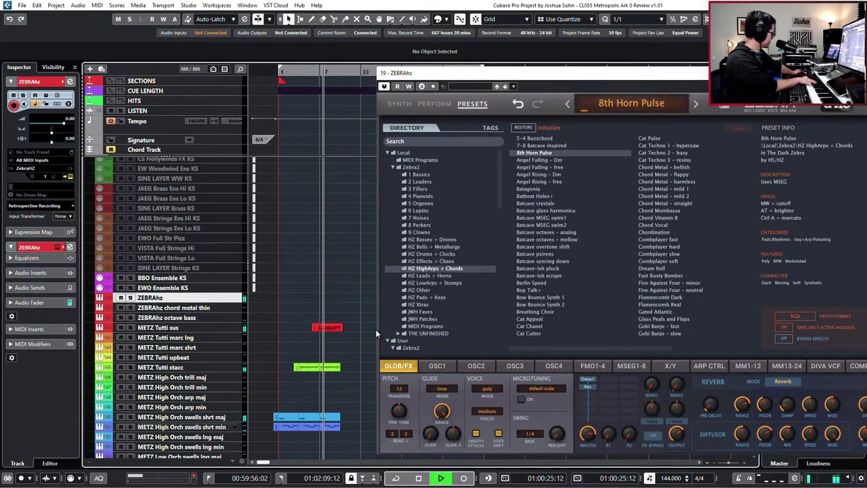
key(space)
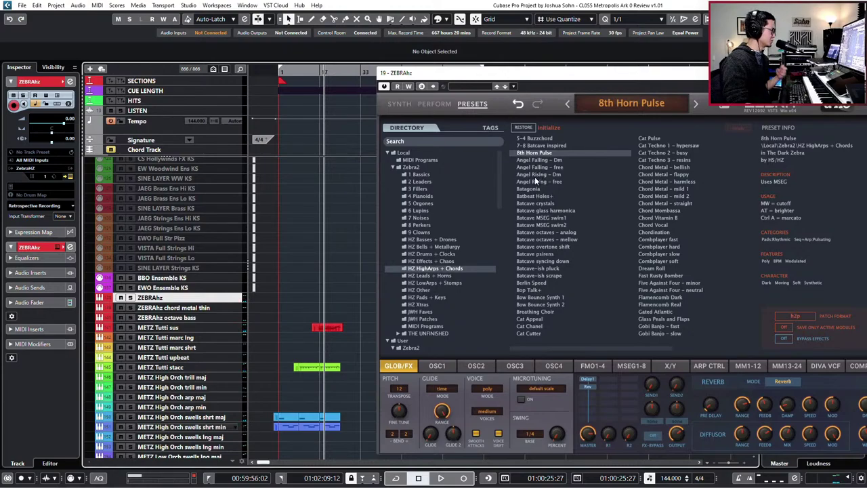
Audition HZ HighArps + Chords presets such as Angel Falling - Dm, Batagonia and Batcave crystals, and load Bow Bounce Synth 2 on ZEBRAhz.
click(539, 160)
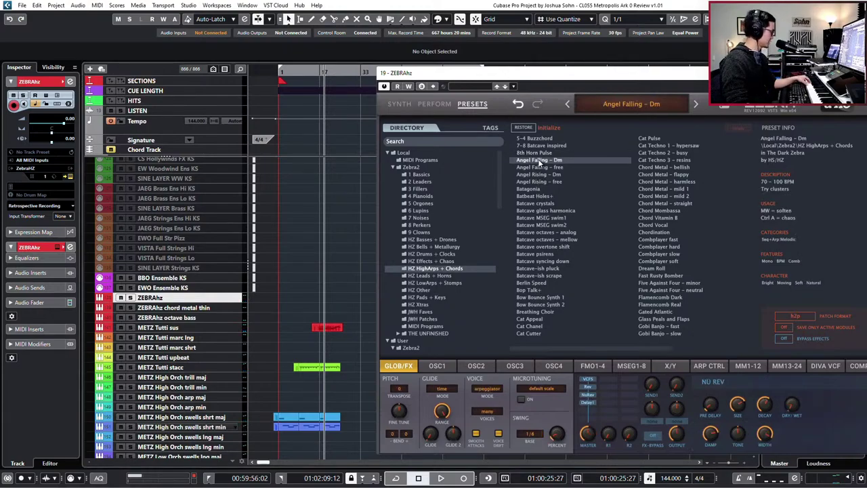
click(537, 188)
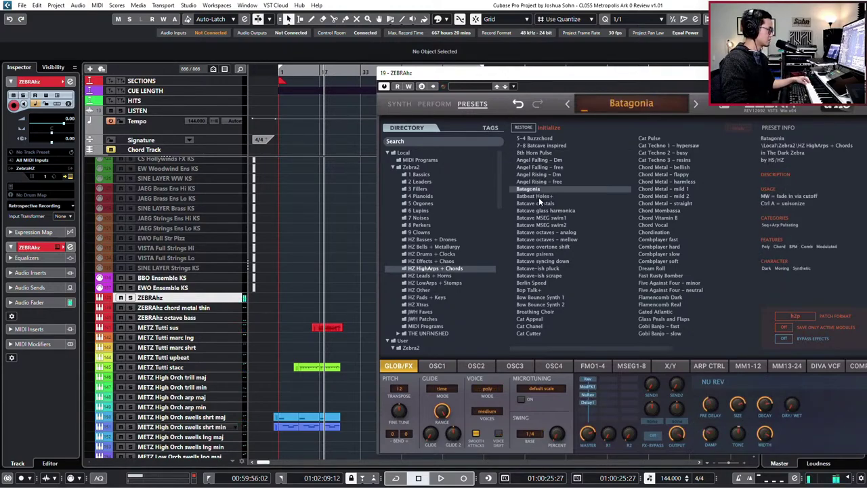
click(539, 197)
click(538, 203)
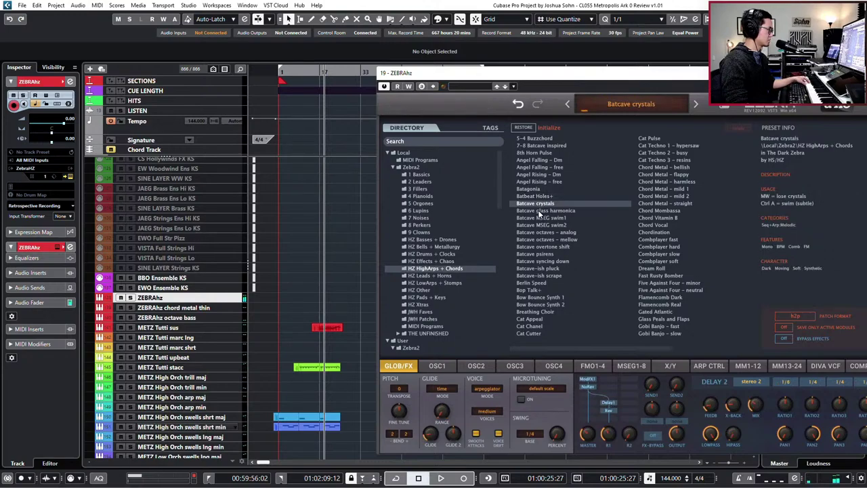
click(539, 210)
click(538, 297)
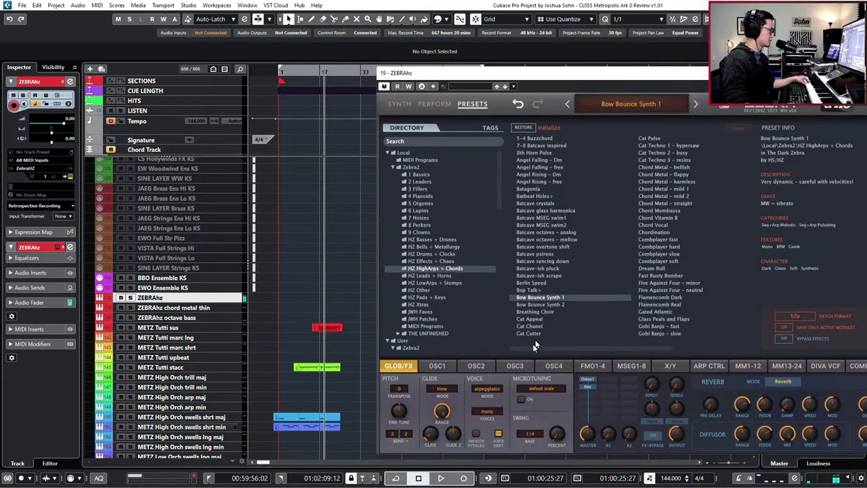
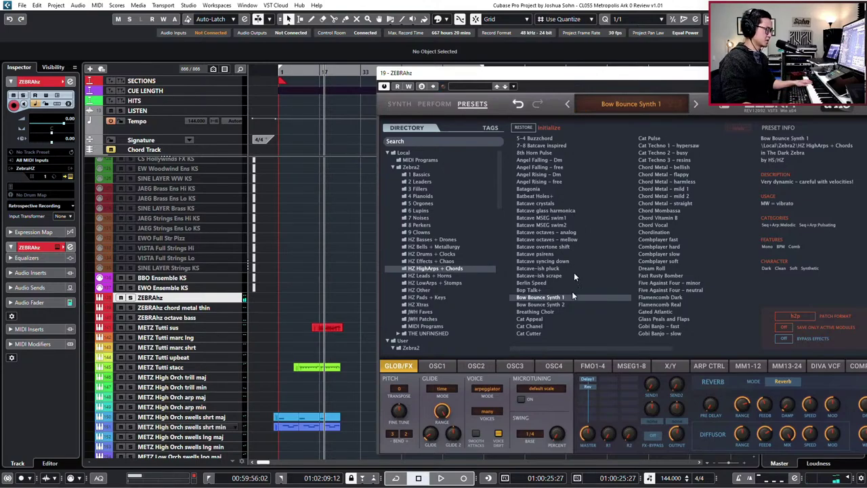
click(573, 306)
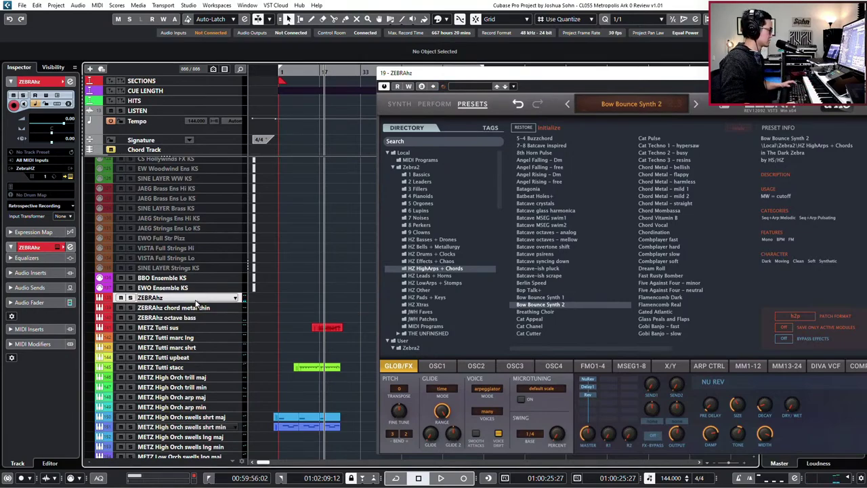
Duplicate the ZEBRAhz track and rename the copy as ZEBRAhz bow bounce synth 2.
key(ctrl+d)
key(Right)
text(bow)
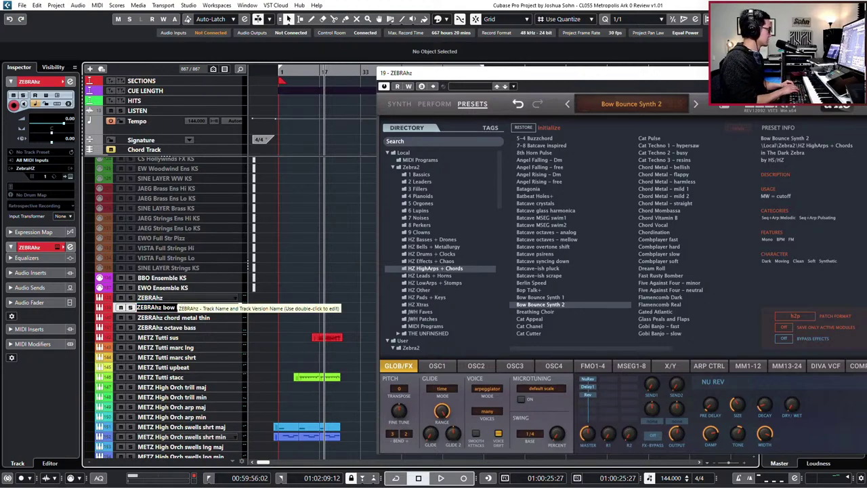
text( bou)
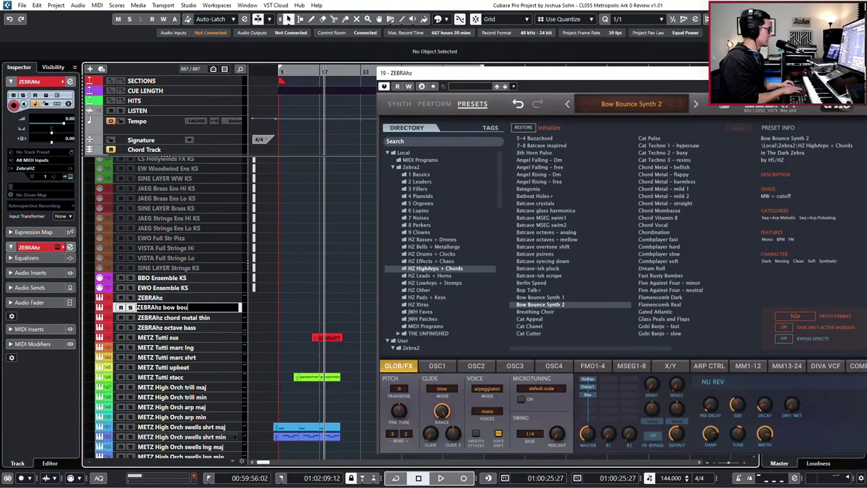
text(nce synth 2)
key(Return)
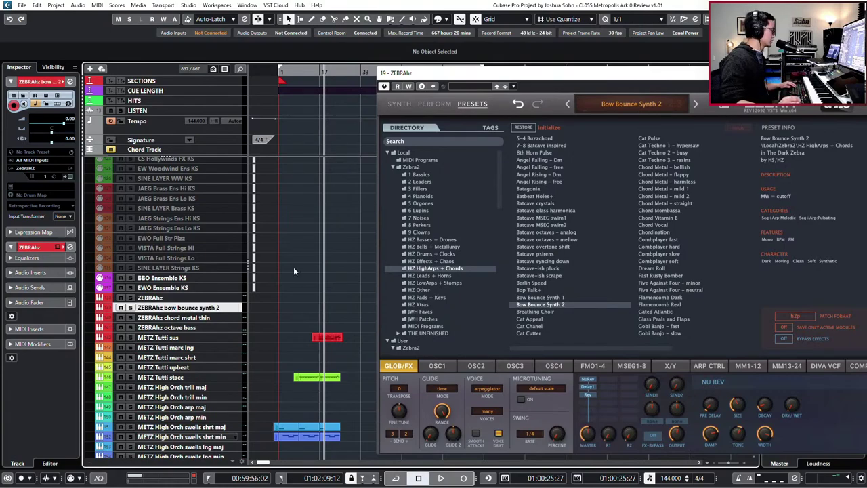
Load the Bow Bounce Synth 1 preset on ZEBRAhz and rename that track as ZEBRAhz bow bounce synth 1.
click(541, 297)
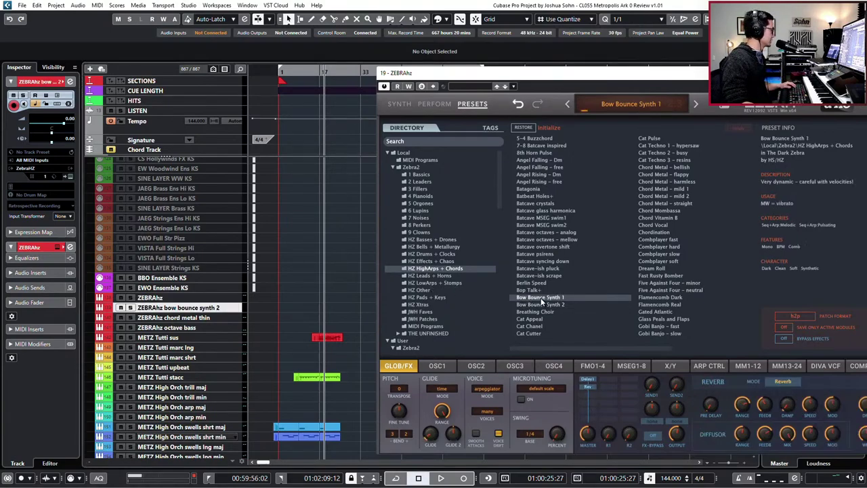
key(Up)
key(Right)
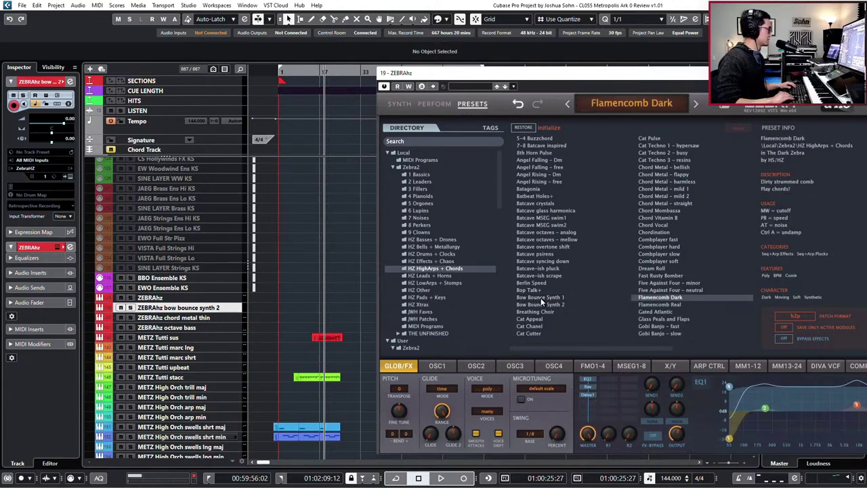
click(541, 298)
double_click(207, 298)
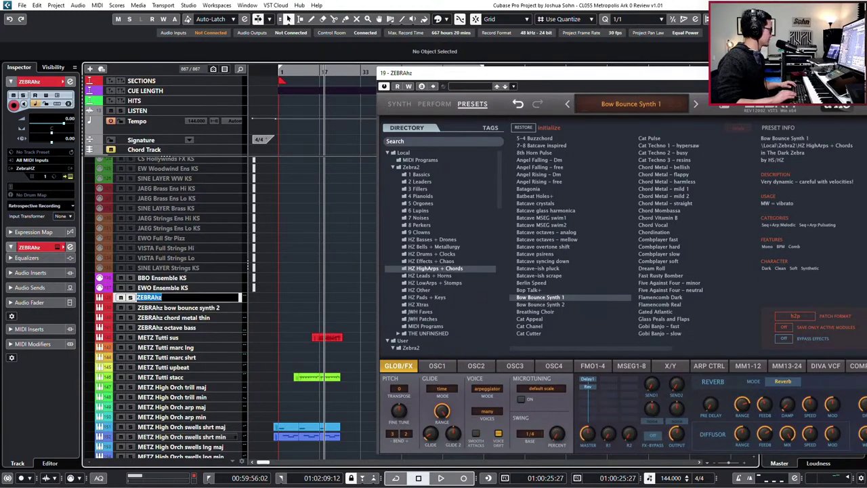
key(Right)
text(bow bounce synth 1)
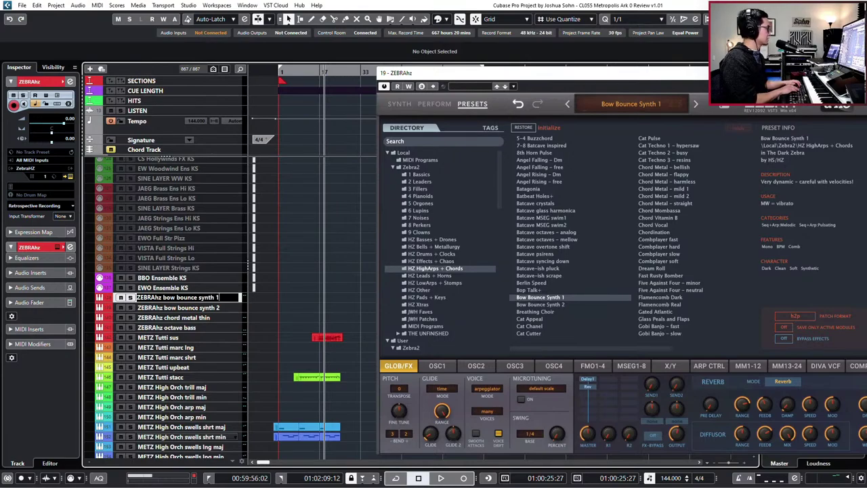
key(Return)
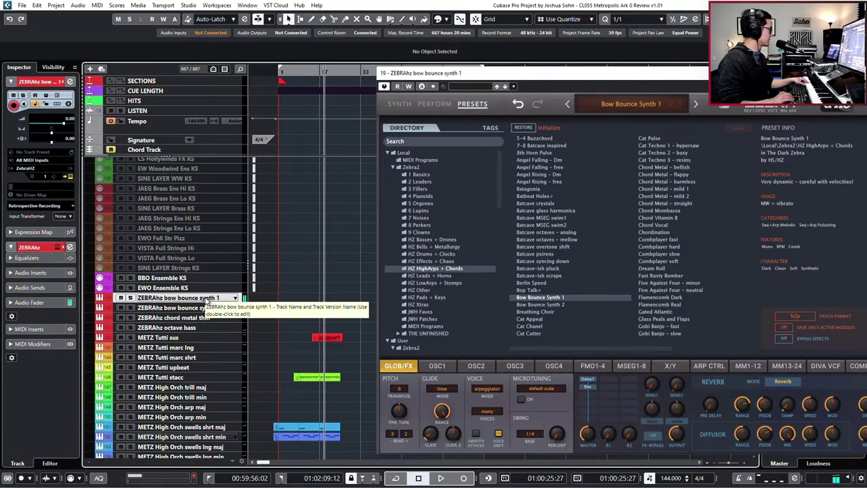
Duplicate the ZEBRAhz bow bounce synth 1 track and rename the upper of the two as ZEBRAhz.
key(Down)
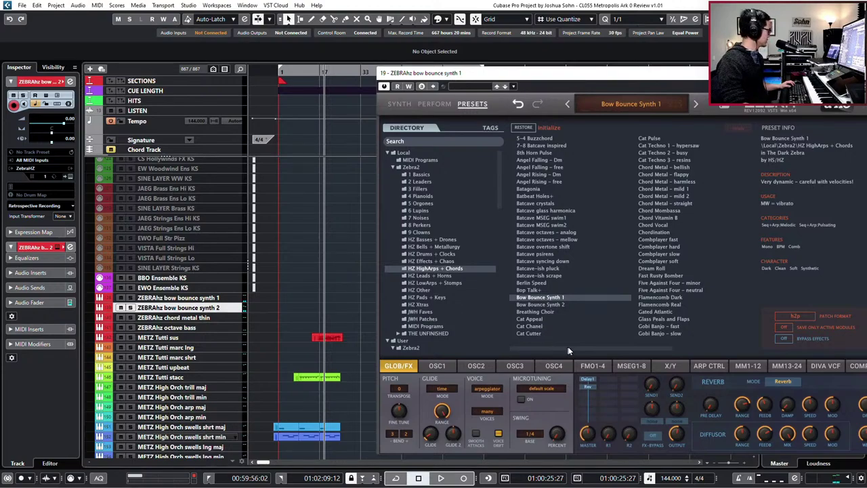
key(shift+d)
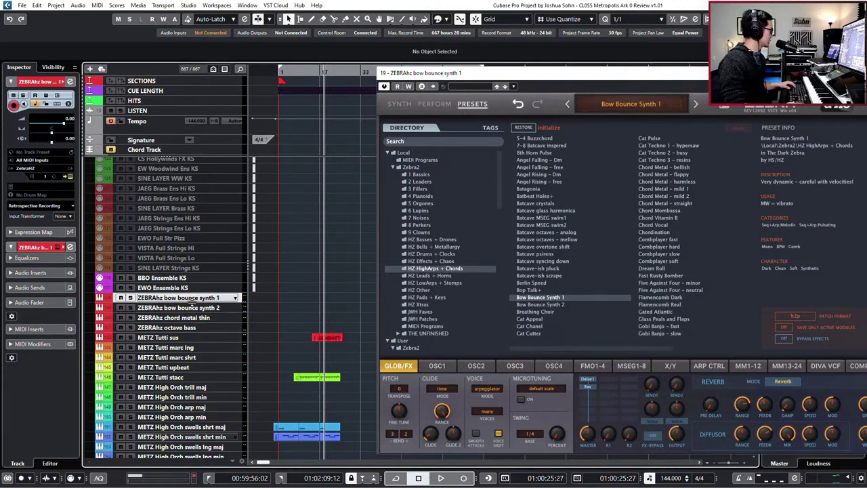
key(ctrl+a)
key(Return)
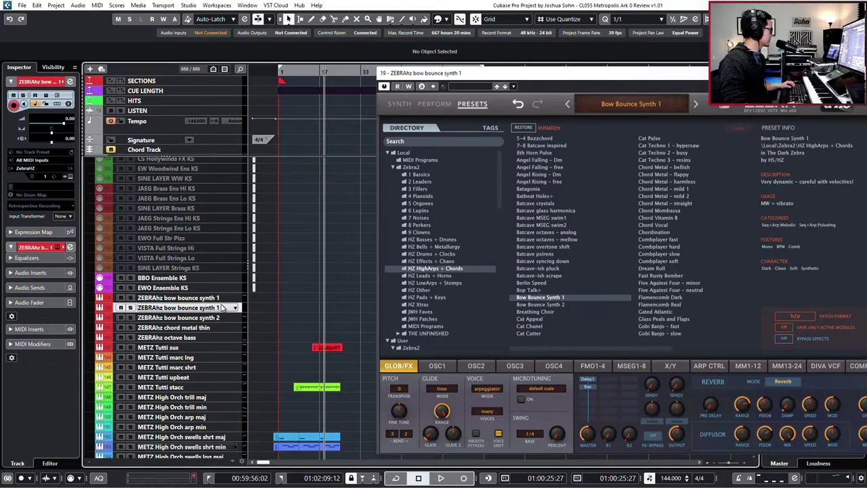
click(186, 298)
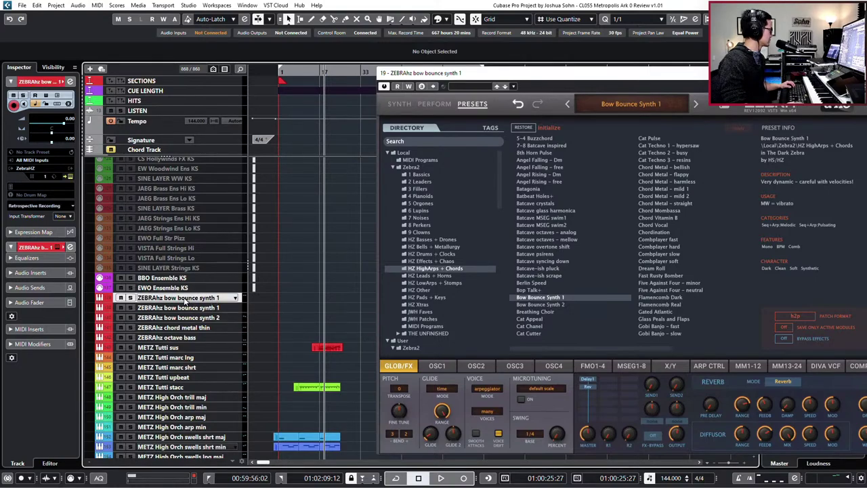
double_click(186, 298)
drag(162, 298, 256, 302)
key(BackSpace)
key(Return)
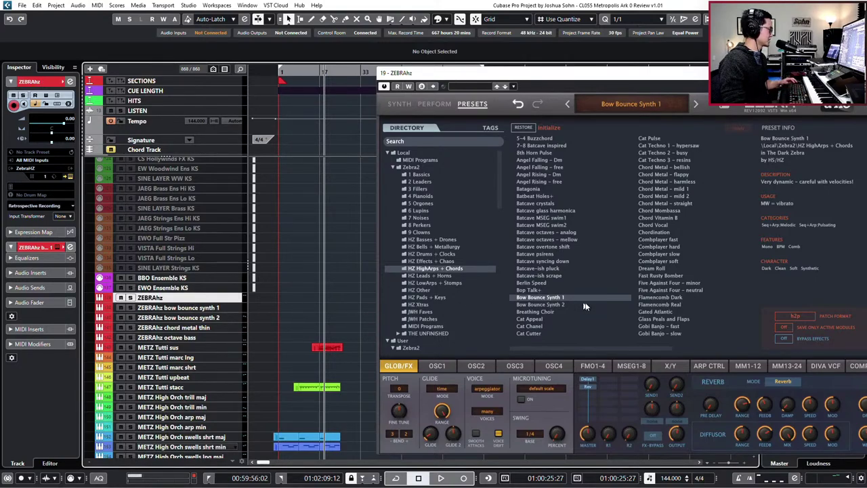
Audition the HZ HighArps + Chords presets Batcave-ish scrape, Five Against Four - neutral, Cat Chanel and Cat Techno 3 - resins on ZEBRAhz.
click(544, 277)
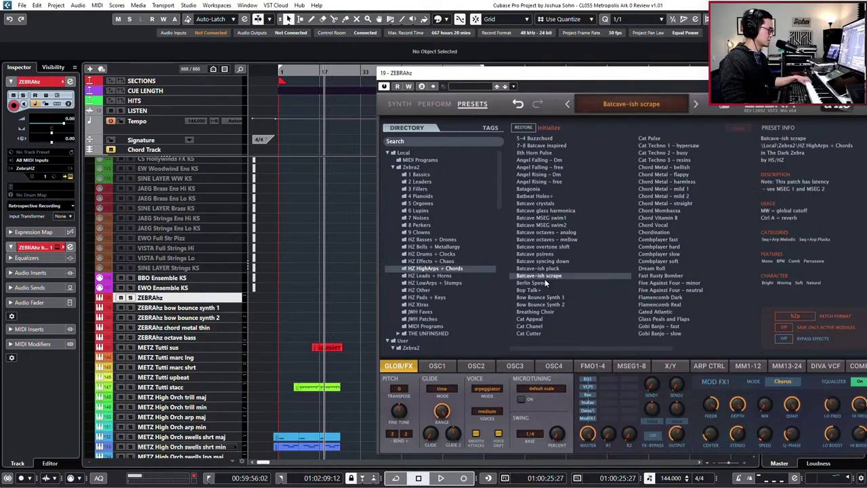
click(674, 290)
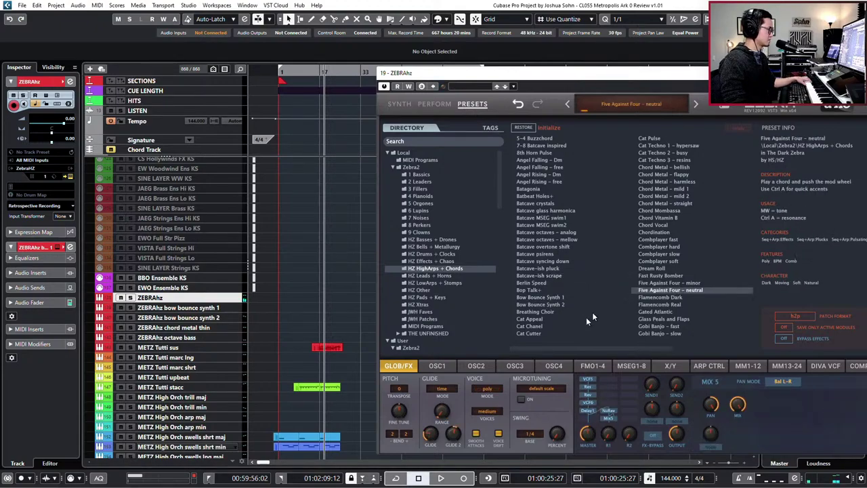
click(541, 326)
click(724, 347)
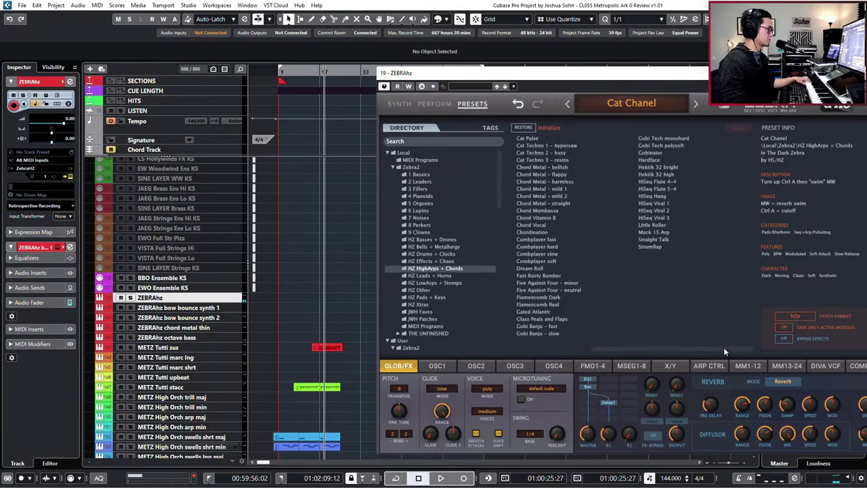
click(525, 161)
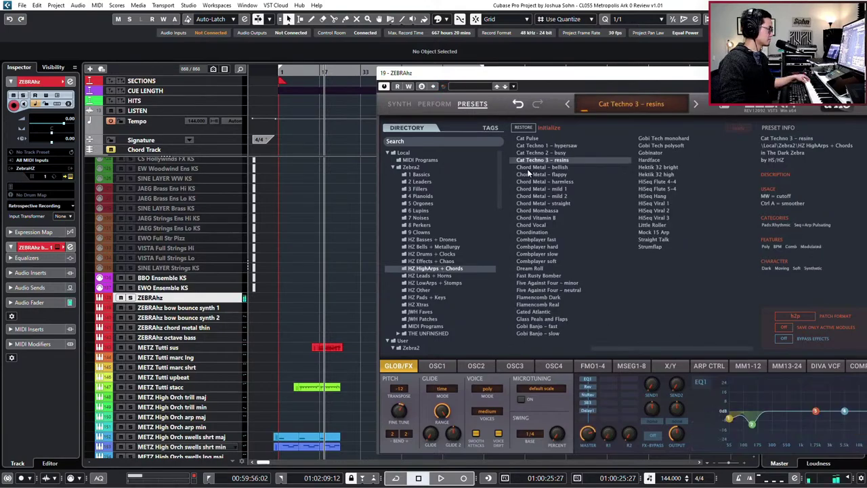
Audition the presets Chordination, Combplayer hard, Combplayer soft, Dream Roll and Fast Rusty Bomber on ZEBRAhz.
click(539, 231)
click(544, 247)
click(548, 262)
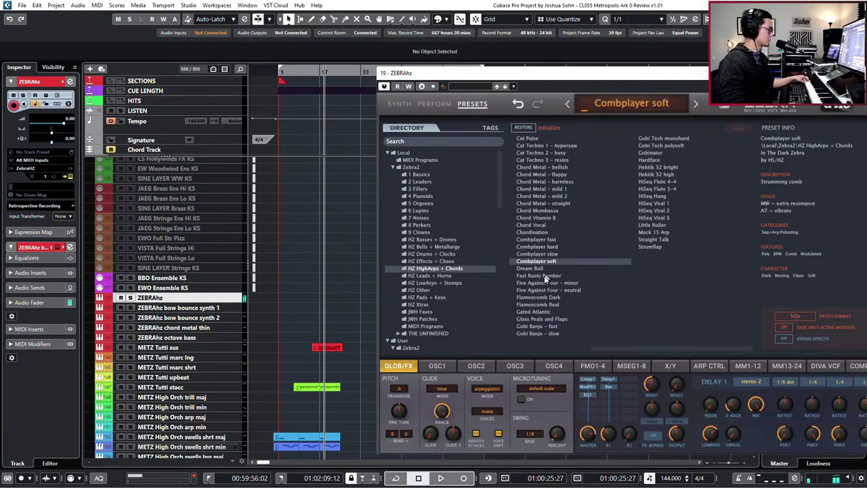
click(545, 268)
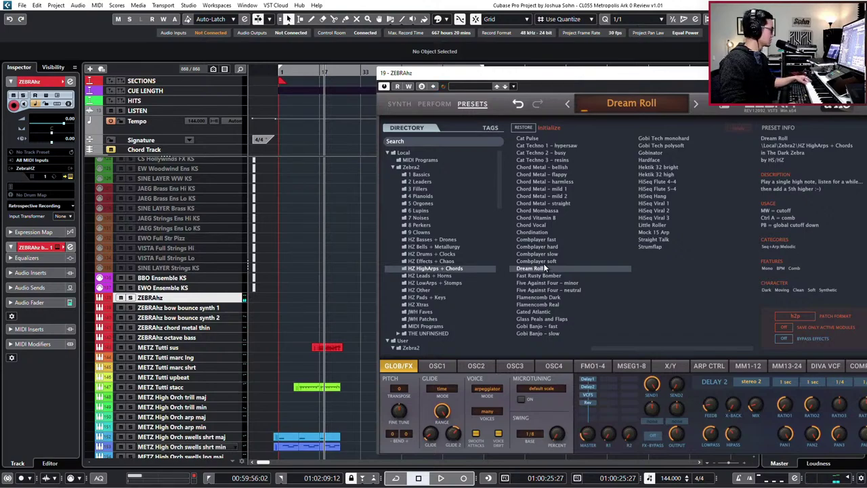
click(543, 276)
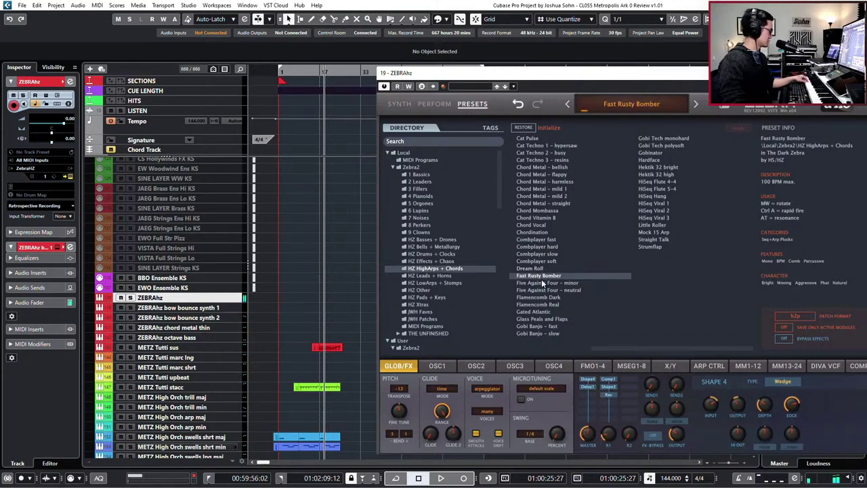
Audition Chord Vitamin B, the Chord Metal presets from bellish to straight, and Cat Pulse on the ZEBRAhz track.
click(538, 218)
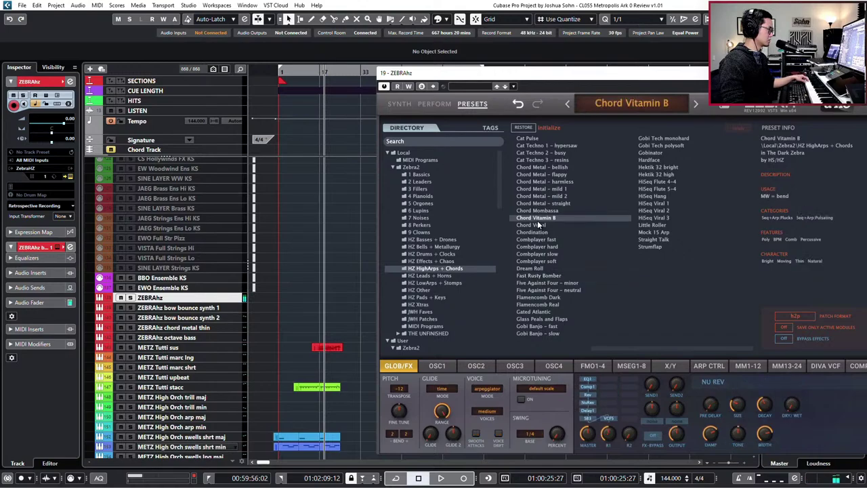
click(539, 190)
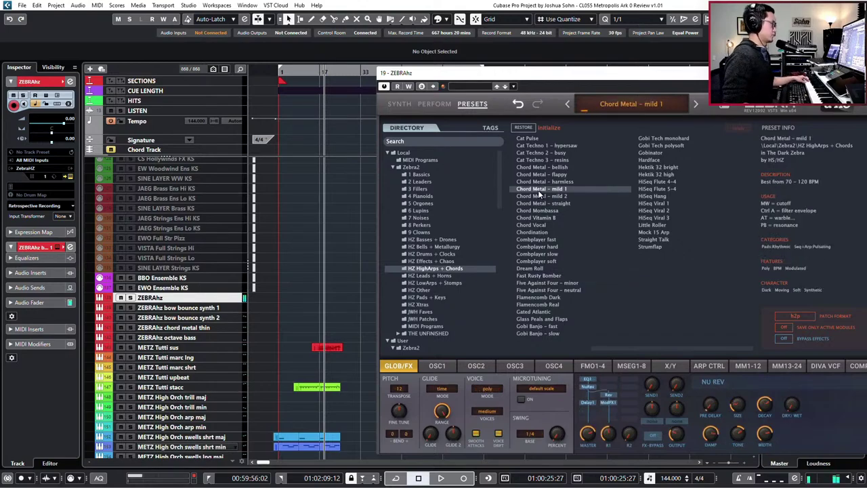
click(563, 167)
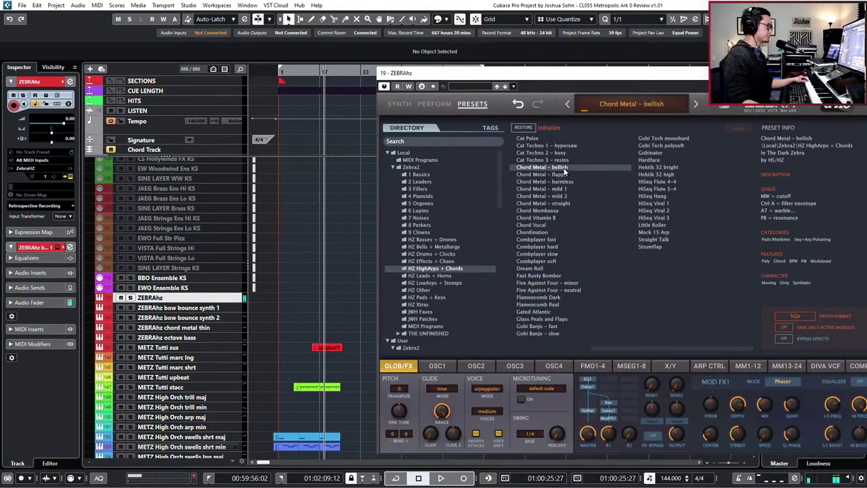
click(554, 174)
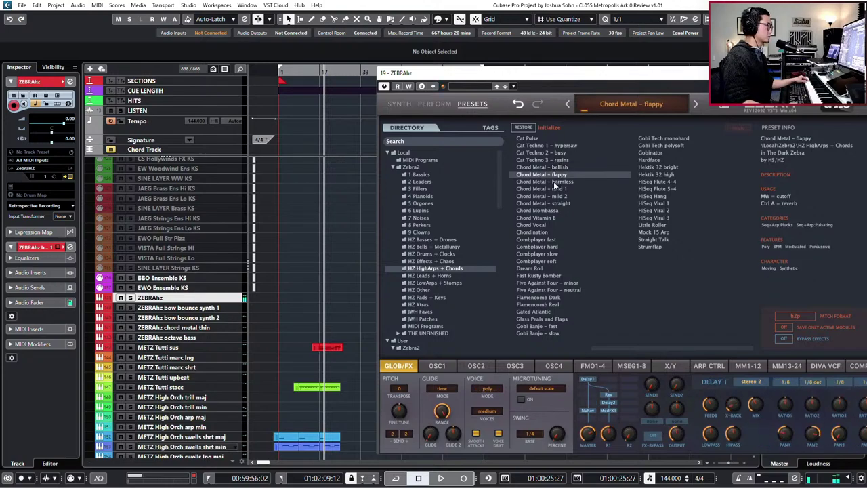
click(553, 182)
click(551, 191)
click(550, 195)
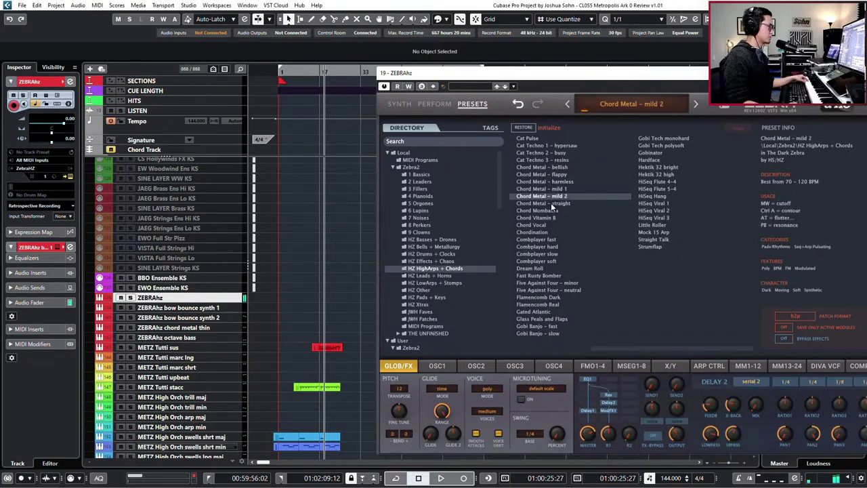
click(551, 203)
click(539, 139)
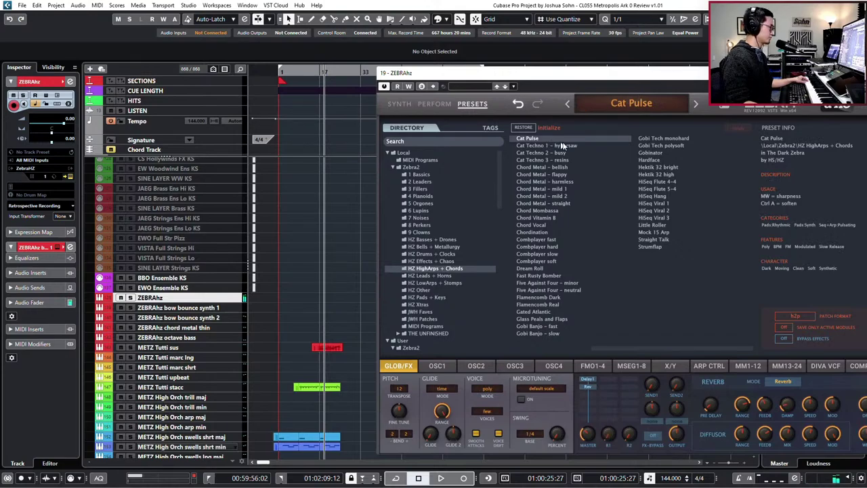
Audition the presets Gobi Tech monohard, Gobi Tech polysoft, Gobinator, Hardface, Hektik 32 bright and Hektik 32 high.
click(642, 140)
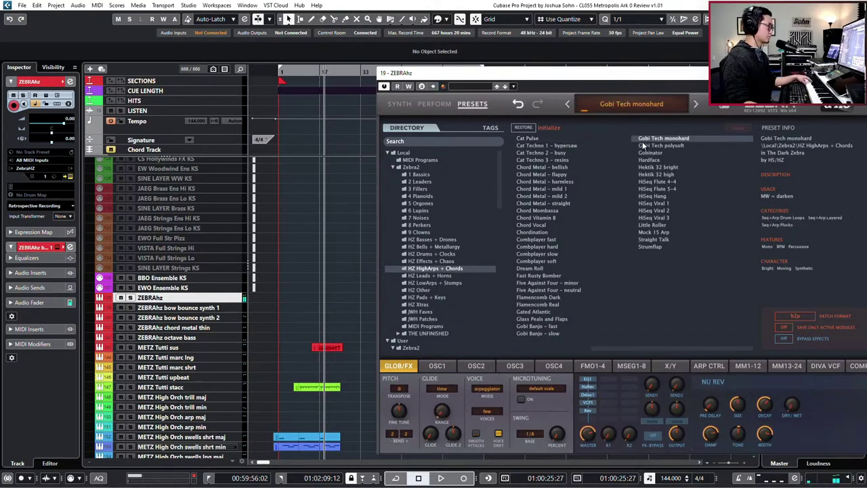
click(647, 147)
click(649, 154)
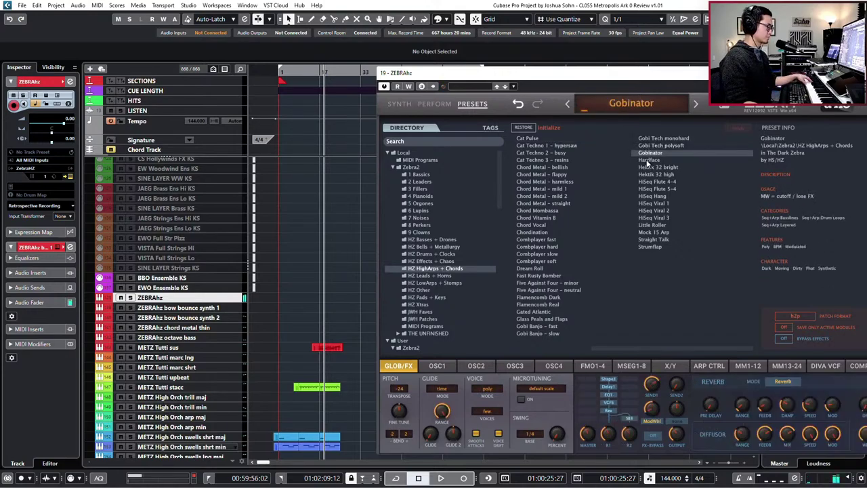
click(647, 160)
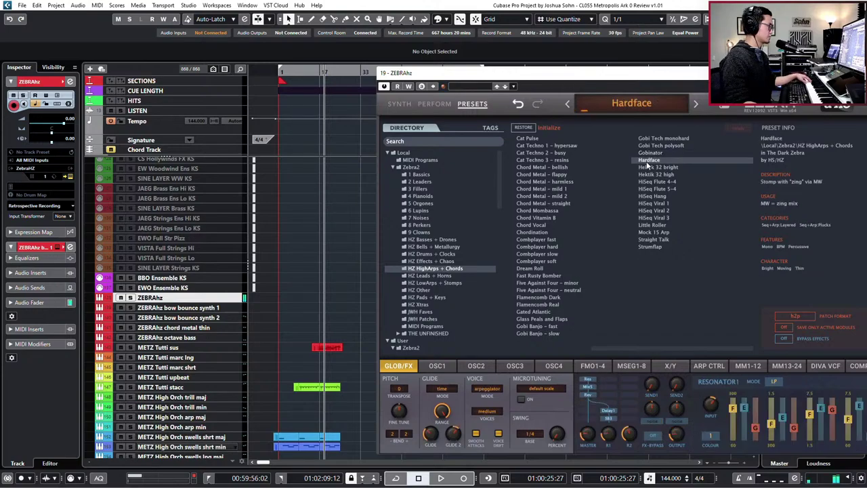
click(647, 168)
click(652, 174)
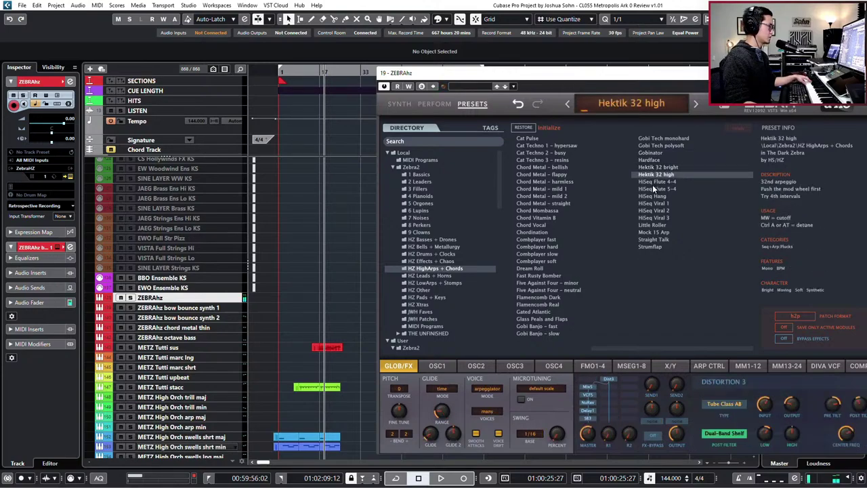
Compare the HiSeq Viral 1, 2 and 3 presets with Little Roller, Mock 15 Arp and Straight Talk.
click(653, 204)
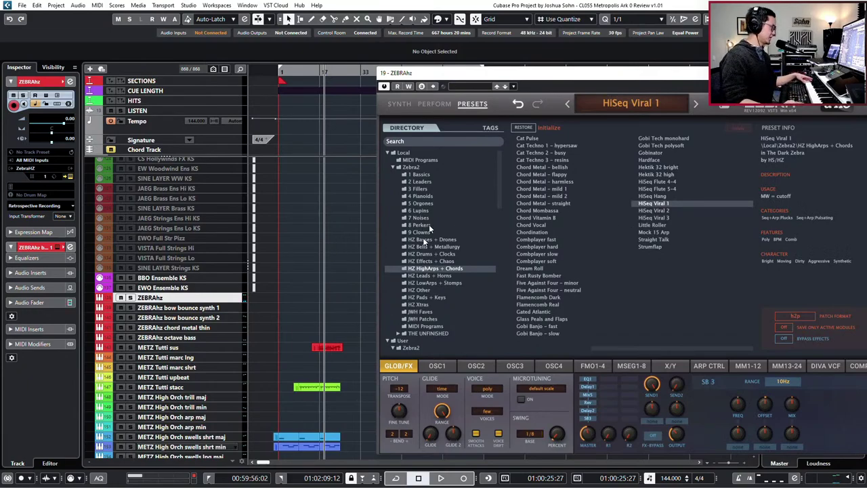
click(676, 210)
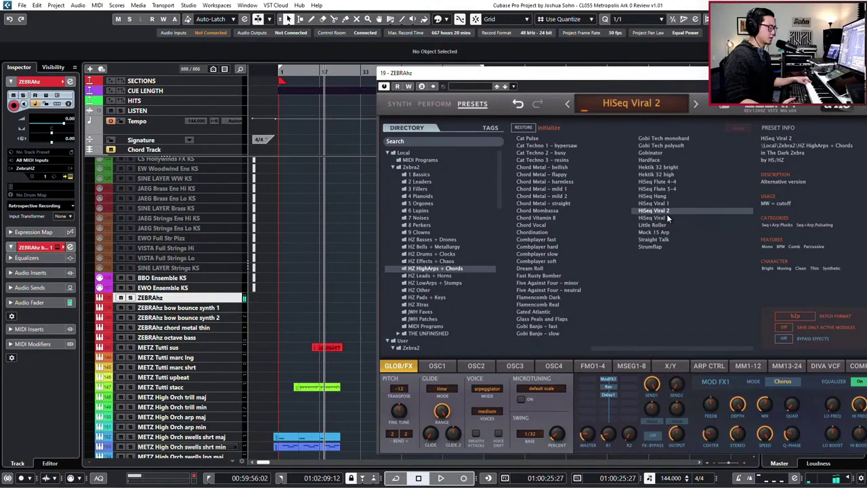
click(663, 217)
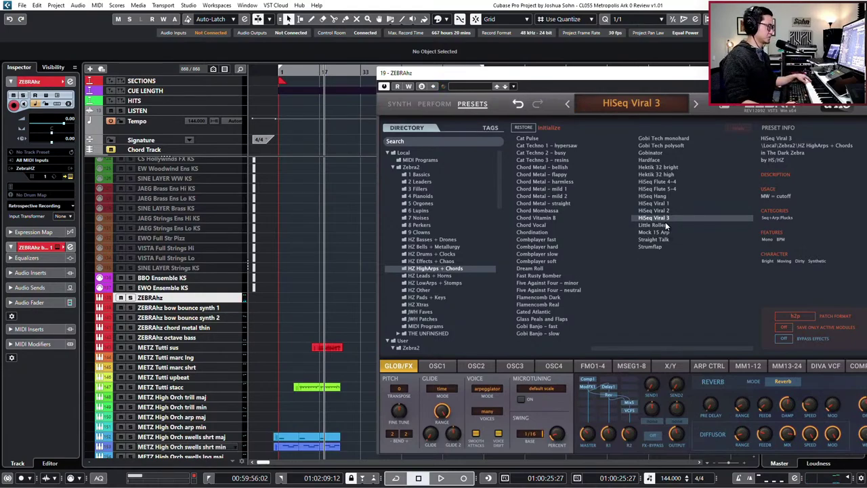
click(663, 226)
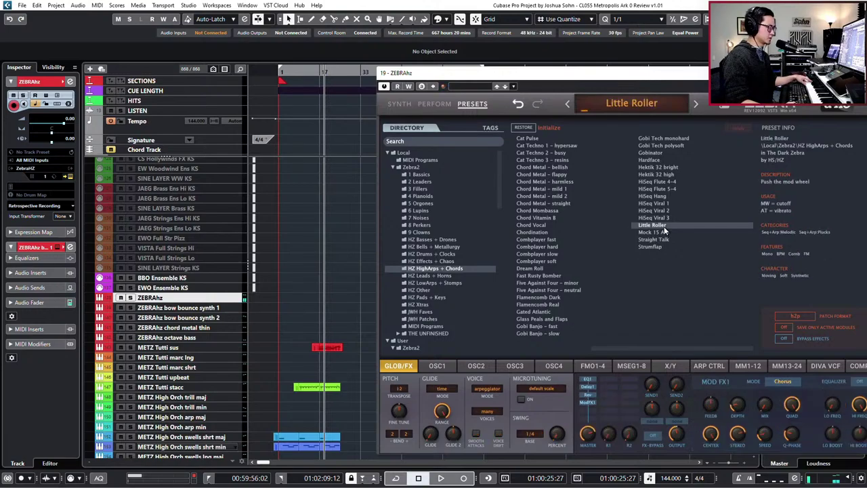
click(663, 233)
click(663, 211)
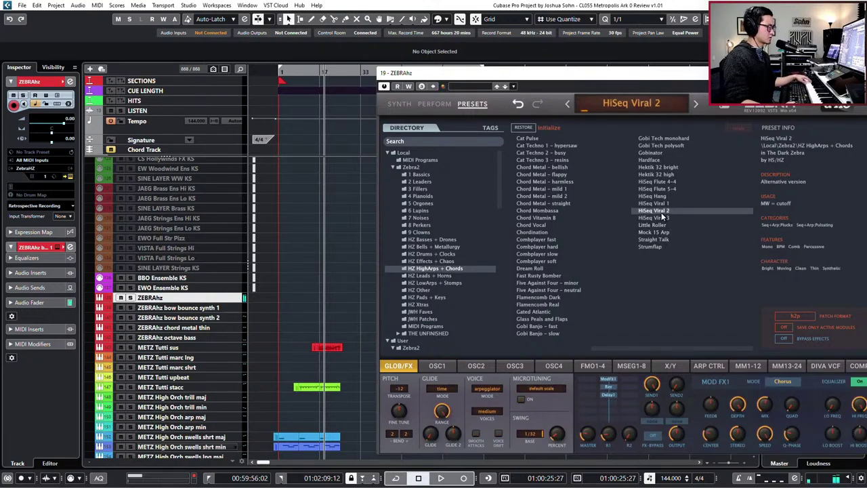
click(660, 232)
click(649, 239)
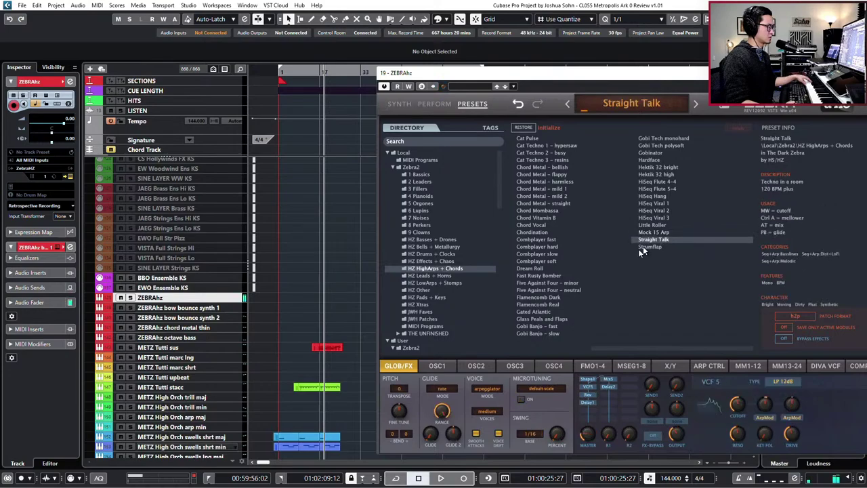
Return to the Combplayer slow and Combplayer soft presets for another listen, and load Dream Roll on ZEBRAhz.
click(521, 254)
click(534, 262)
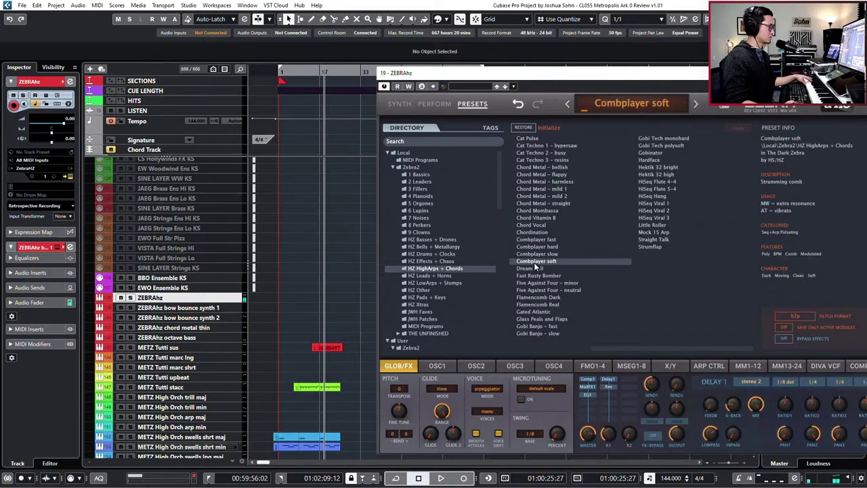
click(544, 269)
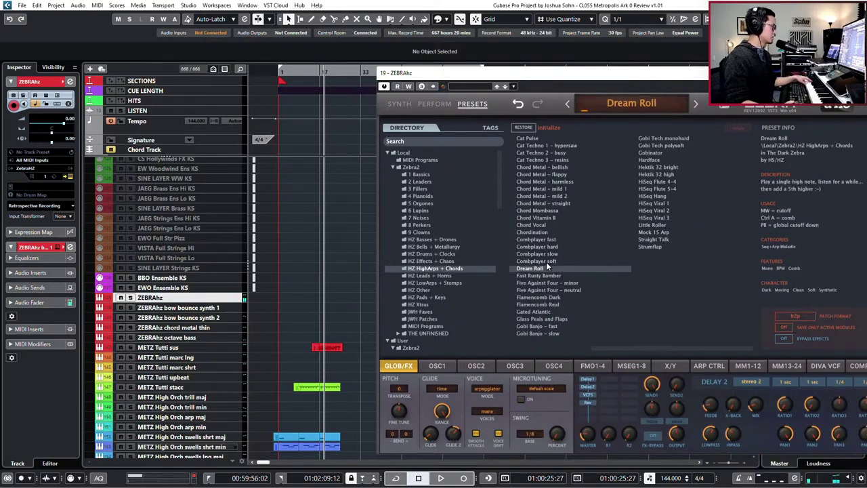
Compare the Combplayer presets, keep Combplayer soft, and rename its track ZEBRAhz combplayer soft.
click(548, 248)
click(547, 253)
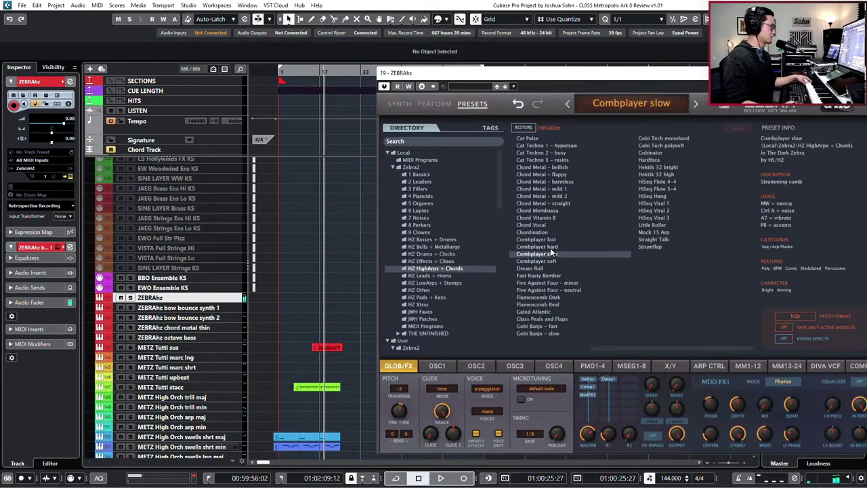
click(546, 262)
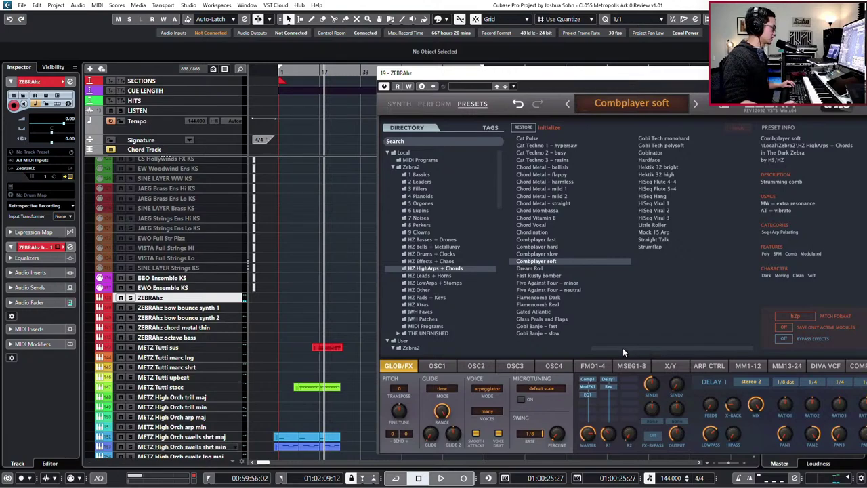
double_click(172, 298)
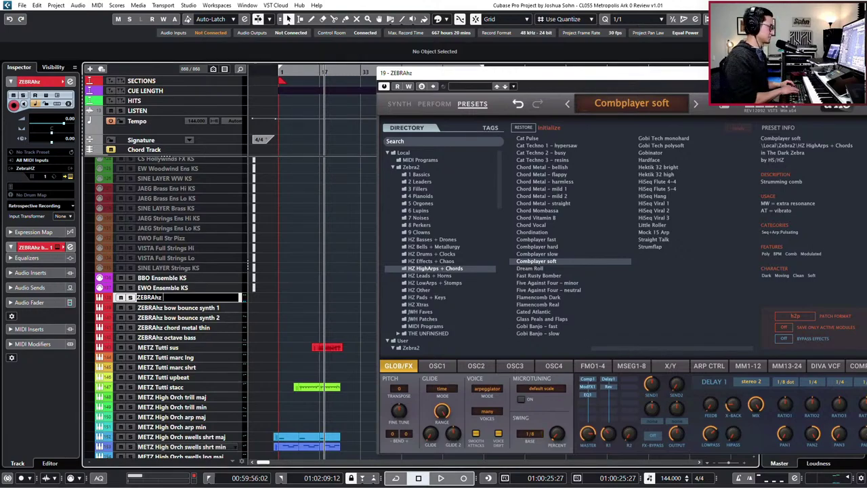
text(combplayer soft)
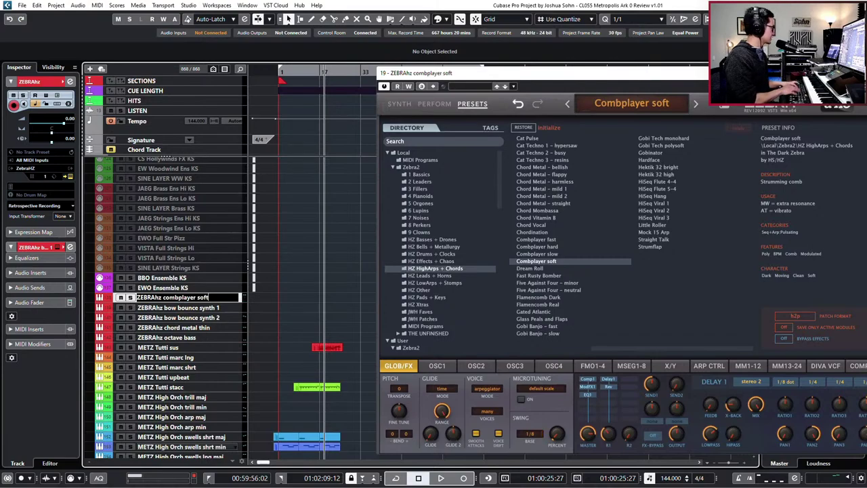
key(Return)
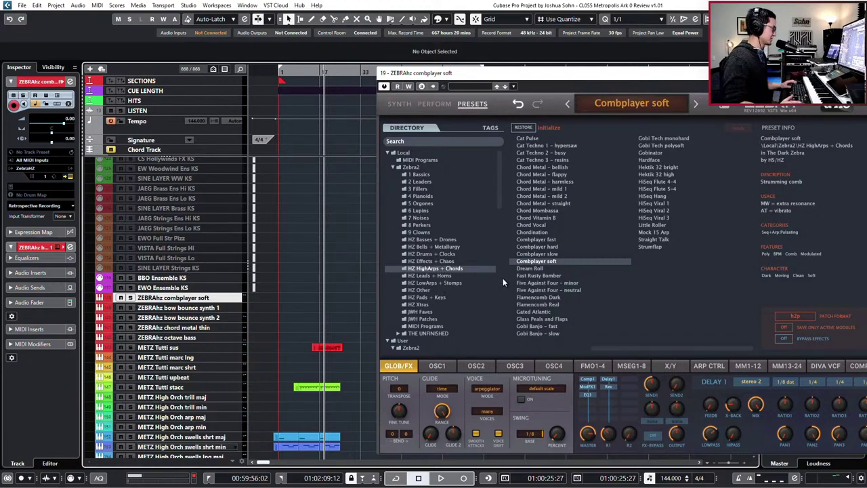
Duplicate the ZEBRAhz combplayer soft track and rename the upper copy ZEBRAhz.
click(415, 291)
click(413, 298)
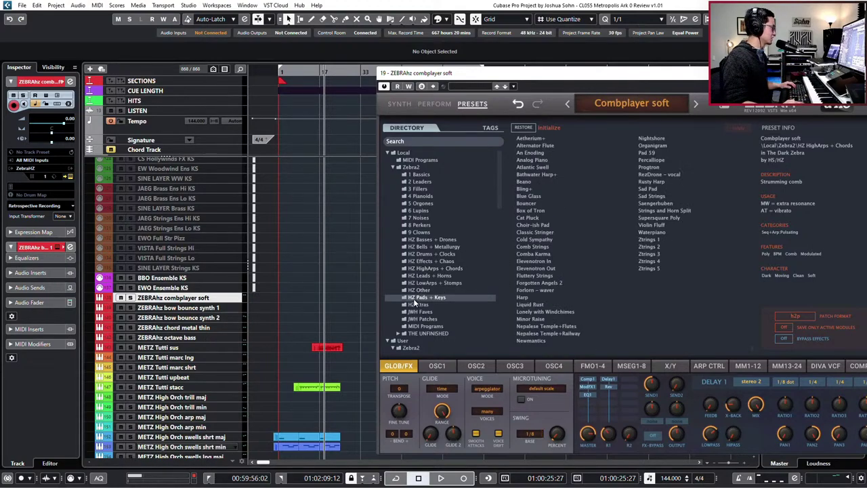
click(162, 301)
key(ctrl+d)
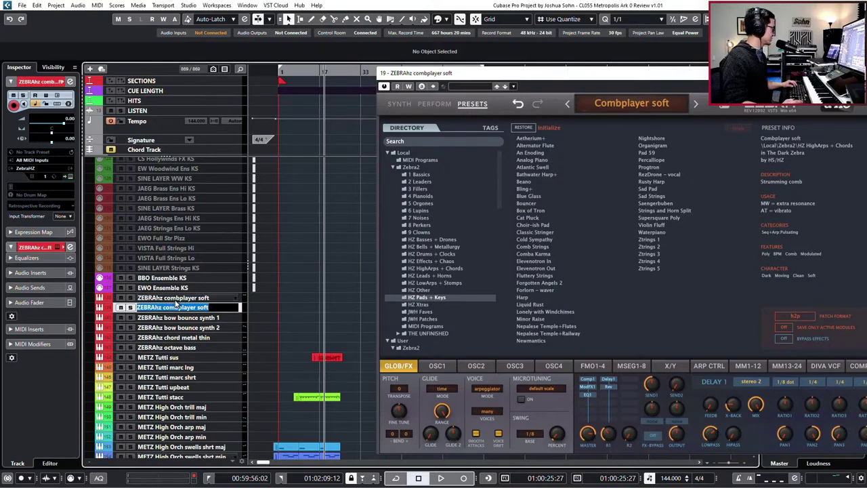
click(256, 310)
drag(223, 308, 217, 298)
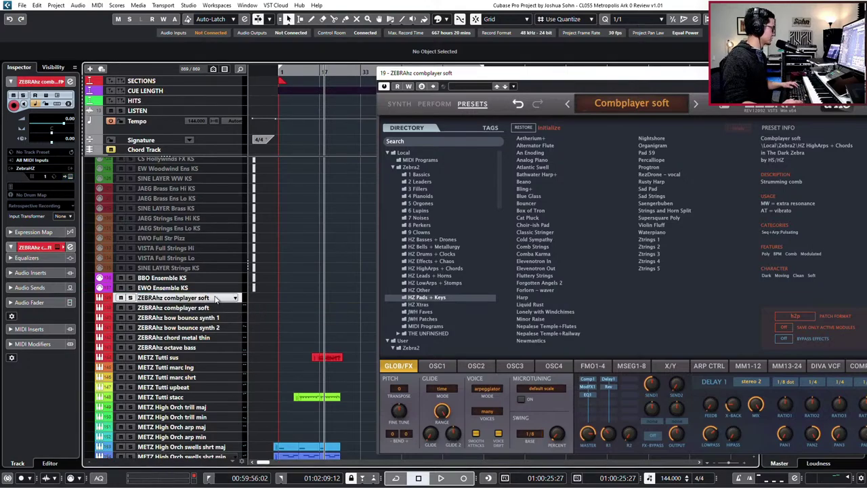
double_click(197, 298)
drag(164, 297, 290, 316)
key(BackSpace)
key(Return)
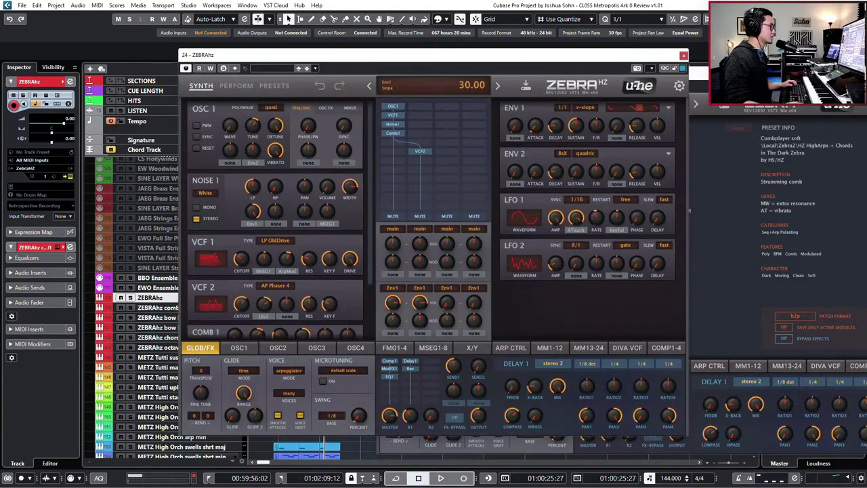
Close the combplayer soft instrument window and show the preset browser of the new ZEBRAhz track's instrument.
drag(866, 75, 681, 78)
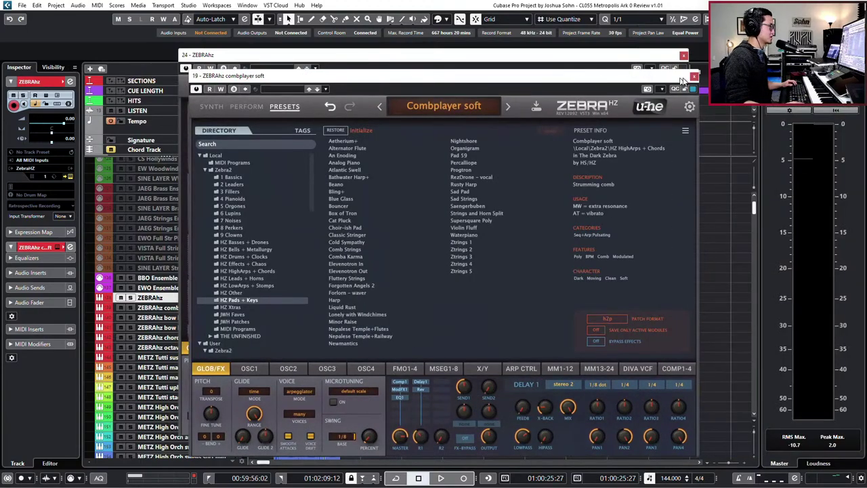
click(694, 76)
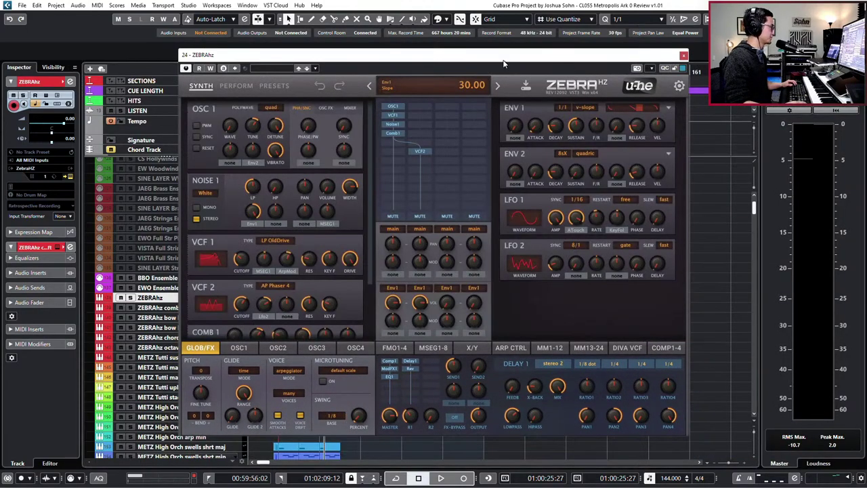
drag(504, 63, 634, 65)
click(403, 87)
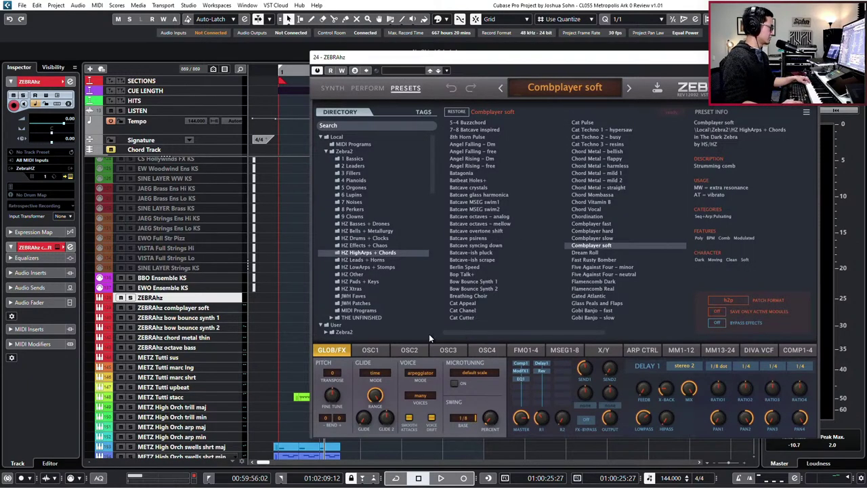
Audition Bouncer, Atlantic Swell and Analog Piano from HZ Pads + Keys, playing them on the ZEBRAhz track.
key(Down)
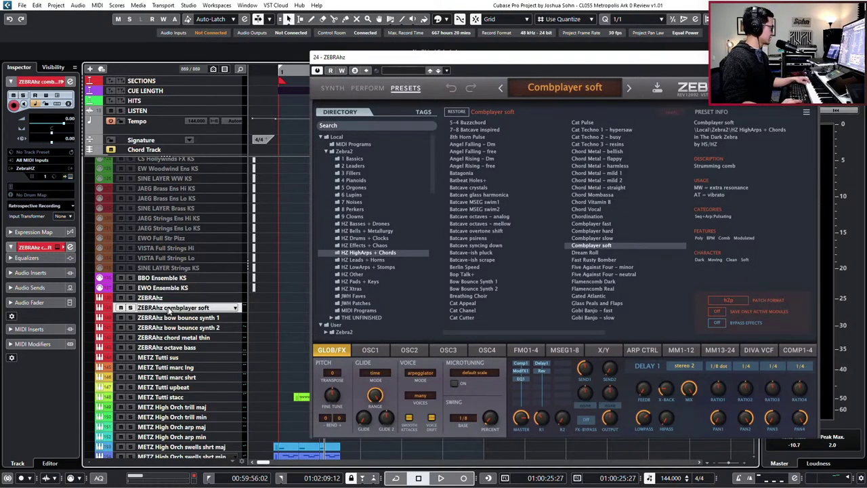
click(359, 281)
click(475, 187)
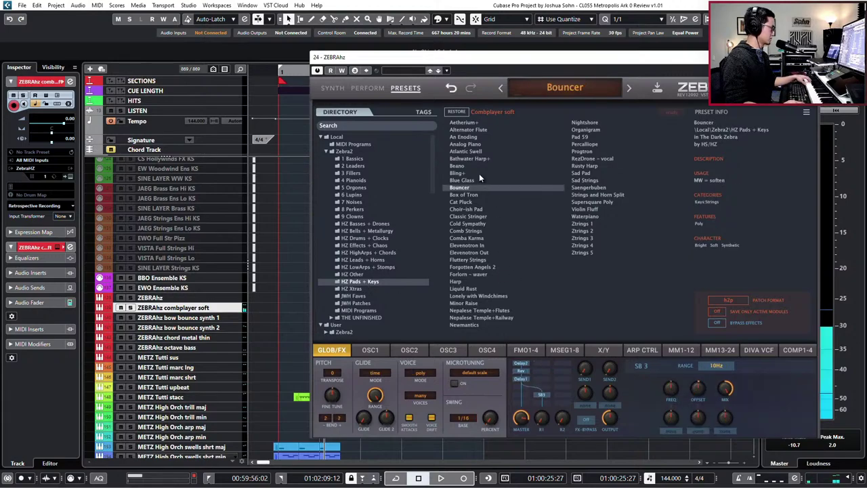
click(474, 151)
key(Up)
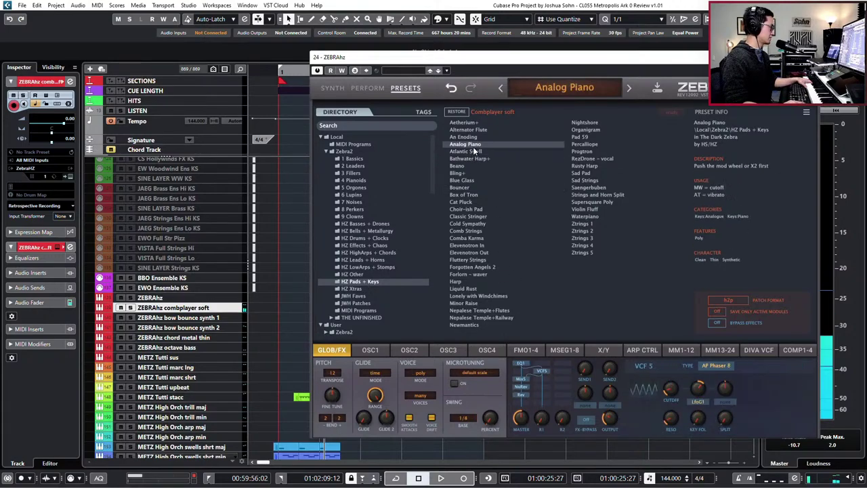
key(Up)
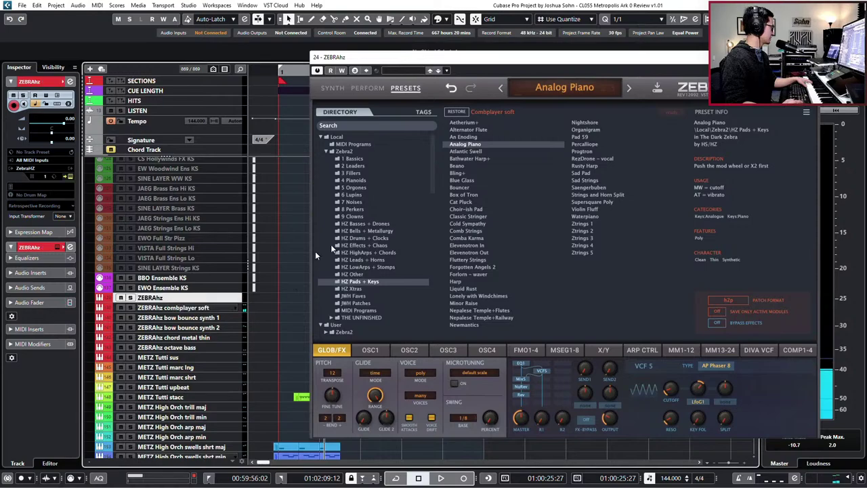
click(478, 157)
click(477, 145)
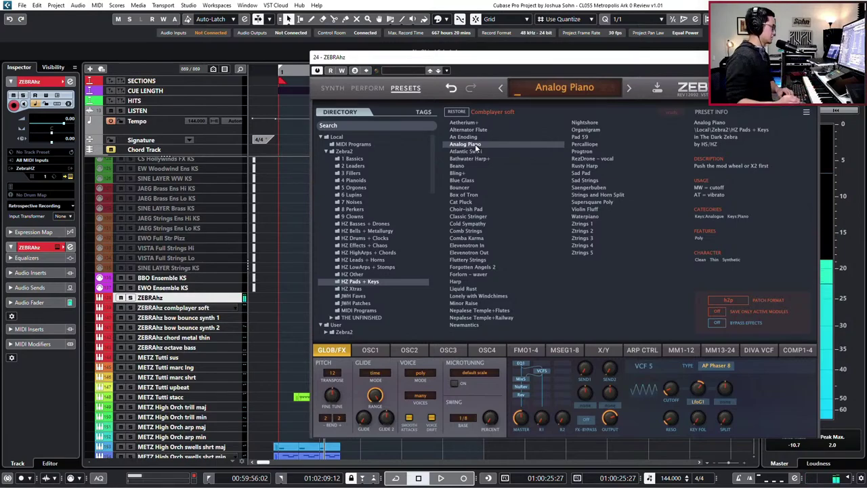
Audition the presets Atlantic Swell, Bathwater Harp+, Beano and Bling+ on the ZEBRAhz track.
key(Down)
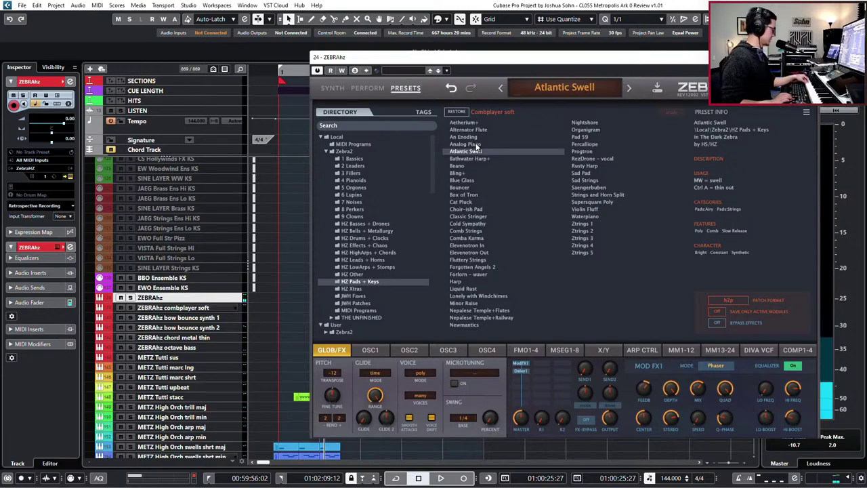
key(Down)
key(Up)
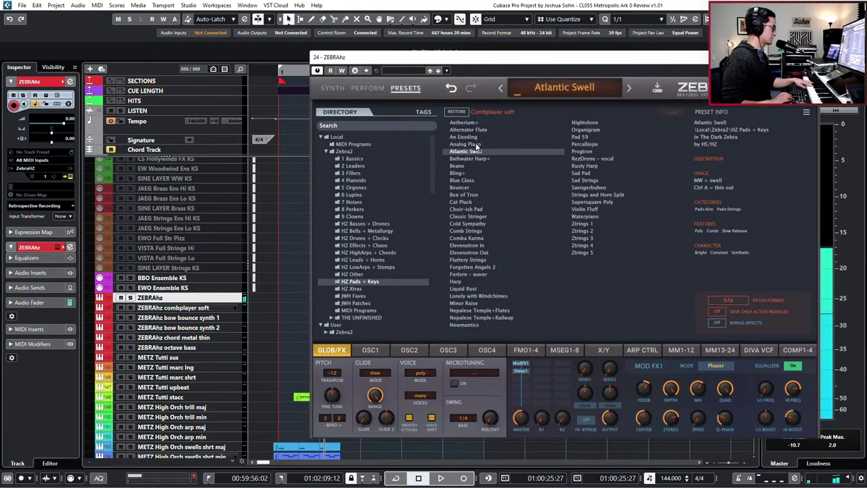
key(Down)
key(Down)
key(Down)
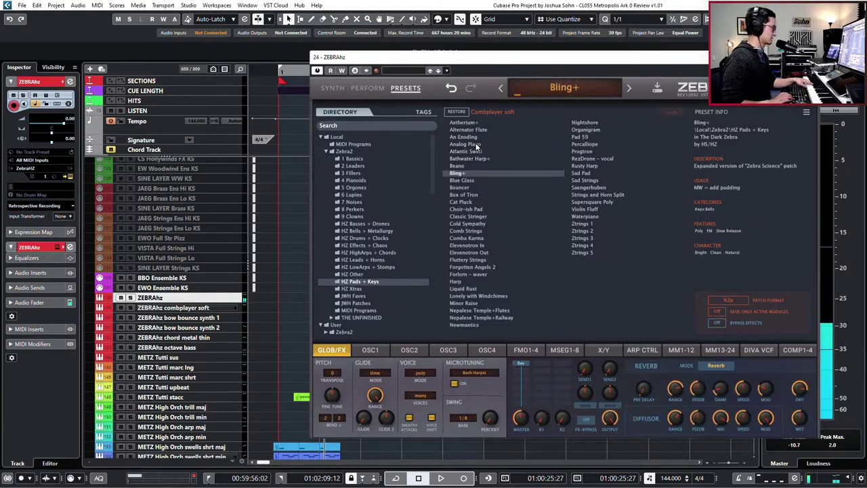
Compare Blue Glass, Bouncer and Box of Tron, and play back the cue with Bouncer loaded.
key(Down)
key(Down)
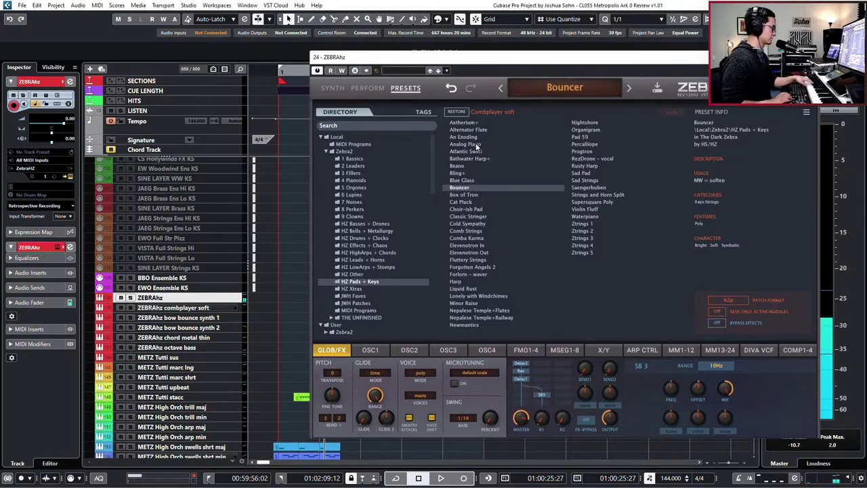
key(Down)
key(Up)
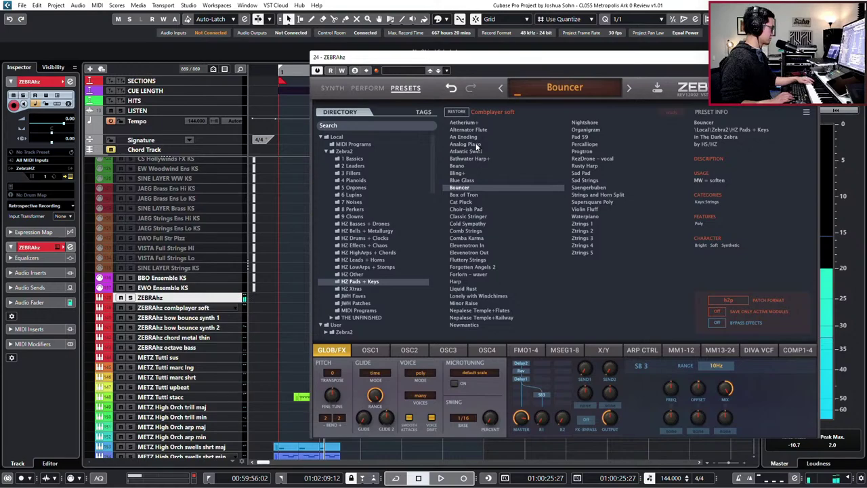
key(space)
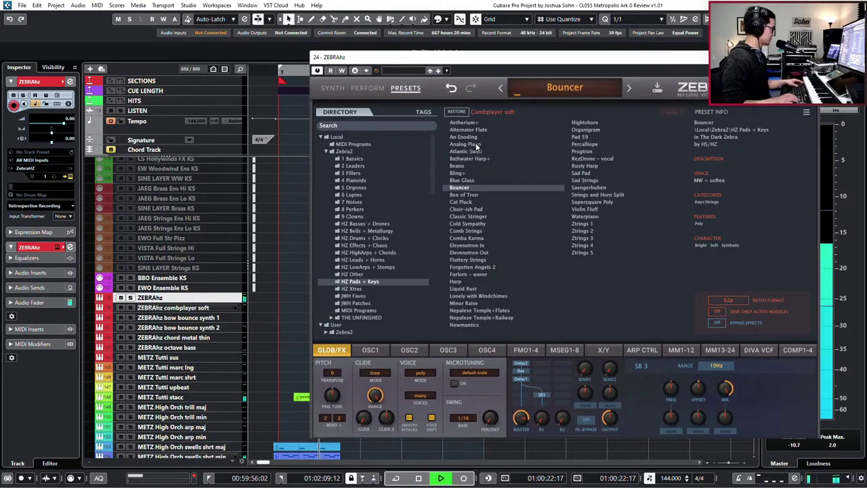
key(space)
Audition Box of Tron, Cat Pluck, Choir-ish Pad, Classic Stringer and Cold Sympathy, comparing Cat Pluck and Choir-ish Pad twice.
click(475, 195)
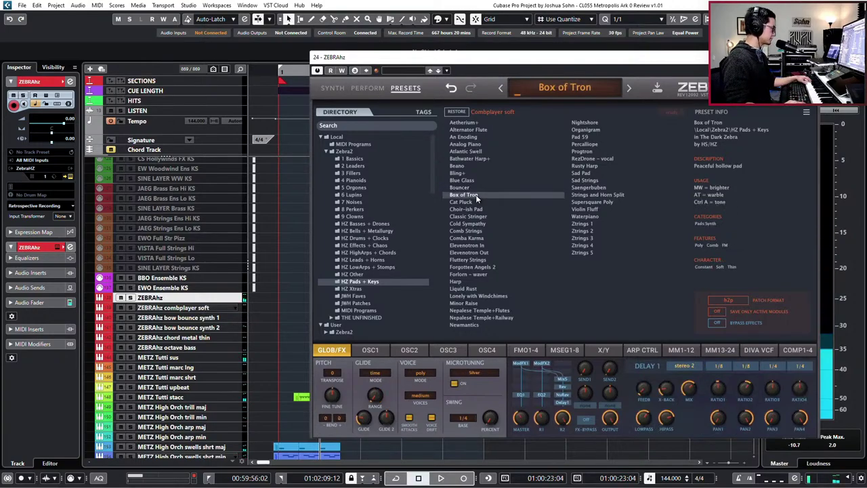
click(479, 203)
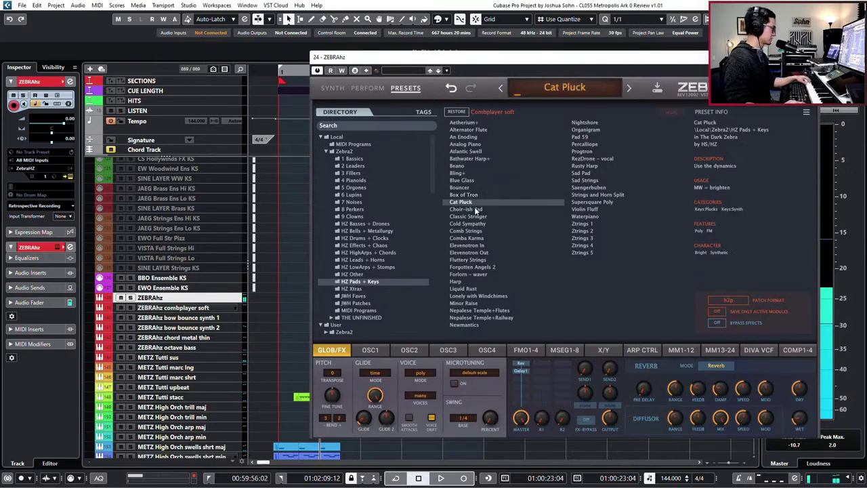
click(475, 210)
click(475, 203)
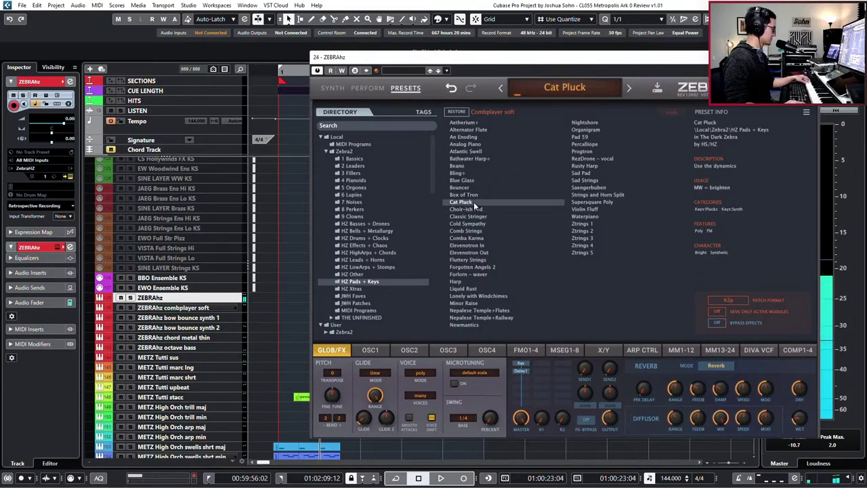
click(472, 209)
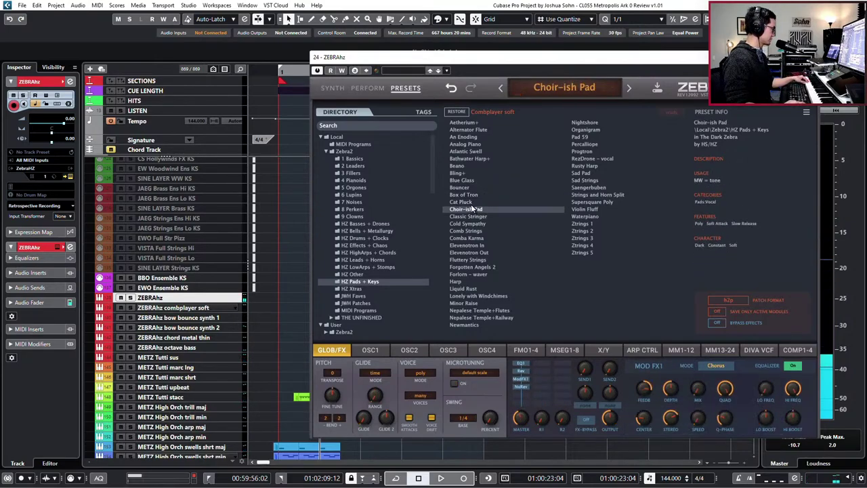
click(472, 217)
click(474, 224)
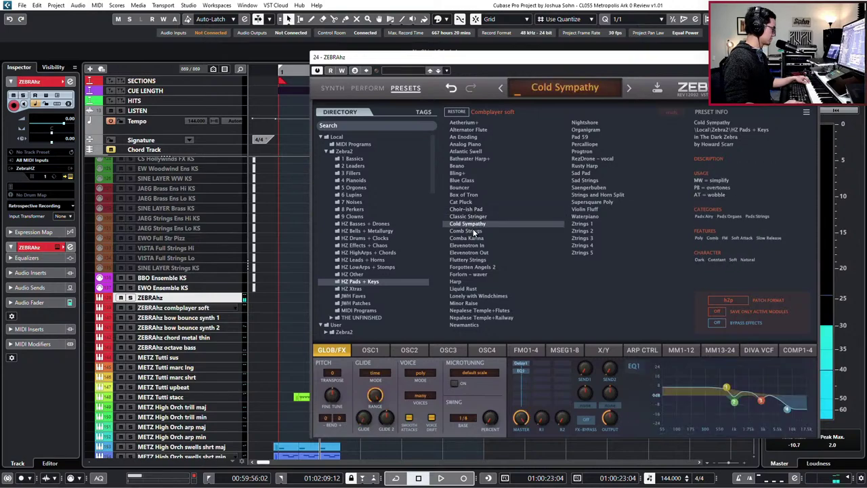
Audition the presets Comb Strings, Comba Karma, Elevenotron In, Elevenotron Out, Forgotten Angels 2 and Forlorn - waver.
click(473, 231)
click(475, 238)
click(474, 246)
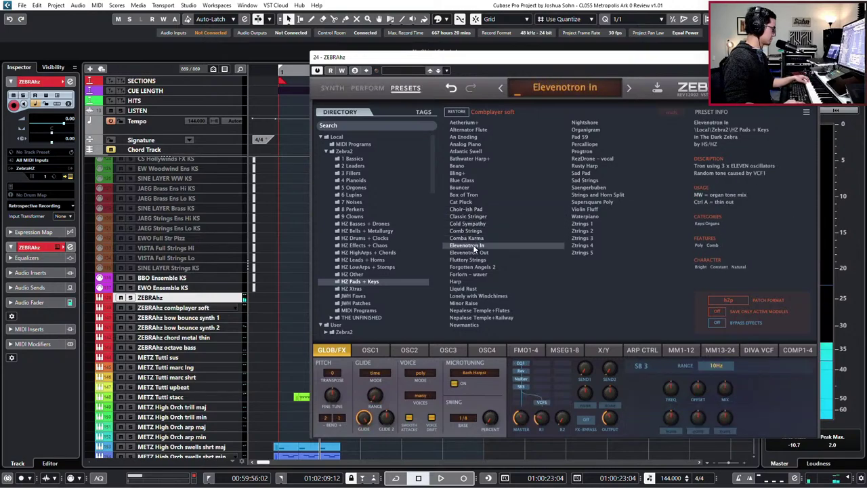
click(474, 253)
click(477, 267)
click(477, 274)
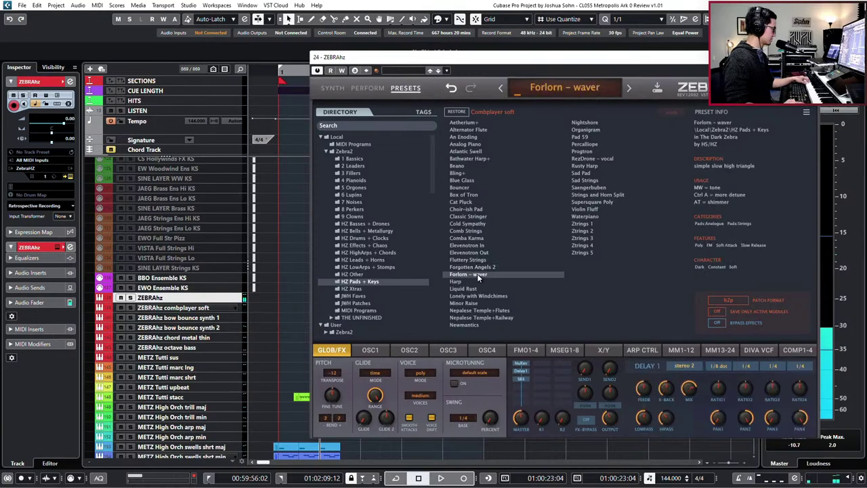
Play back the cue with the Harp preset loaded, and audition Liquid Rust and Lonely with Windchimes.
key(Down)
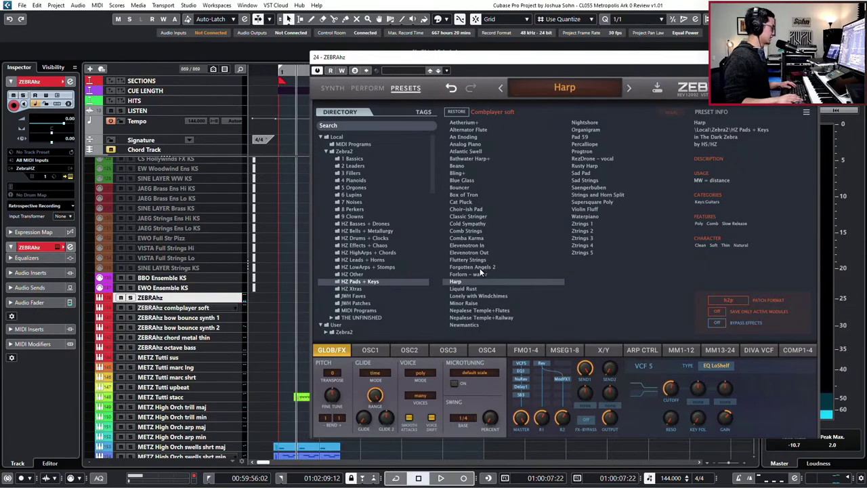
key(space)
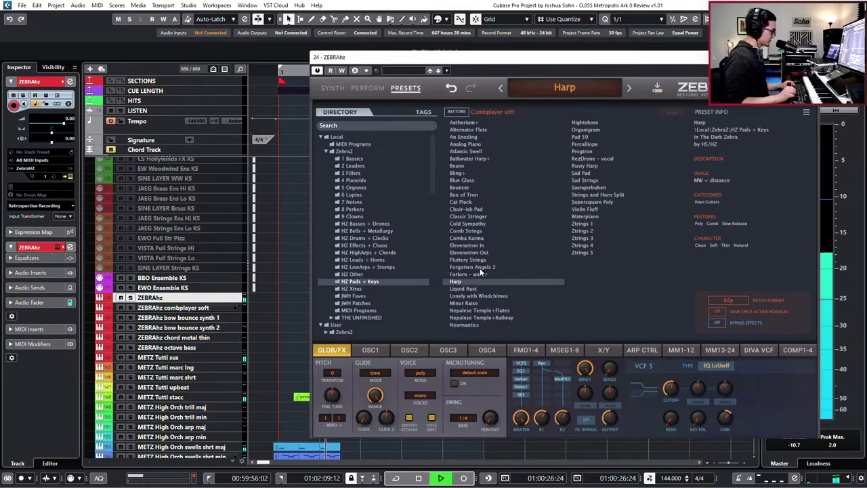
key(space)
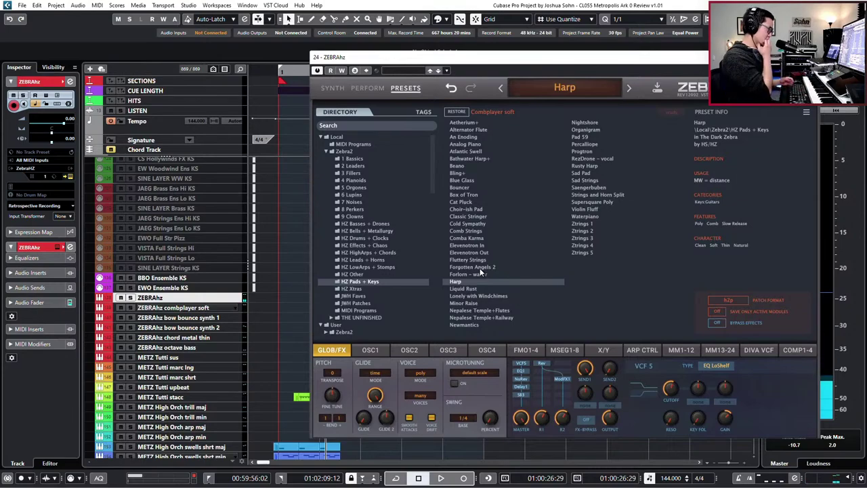
click(488, 290)
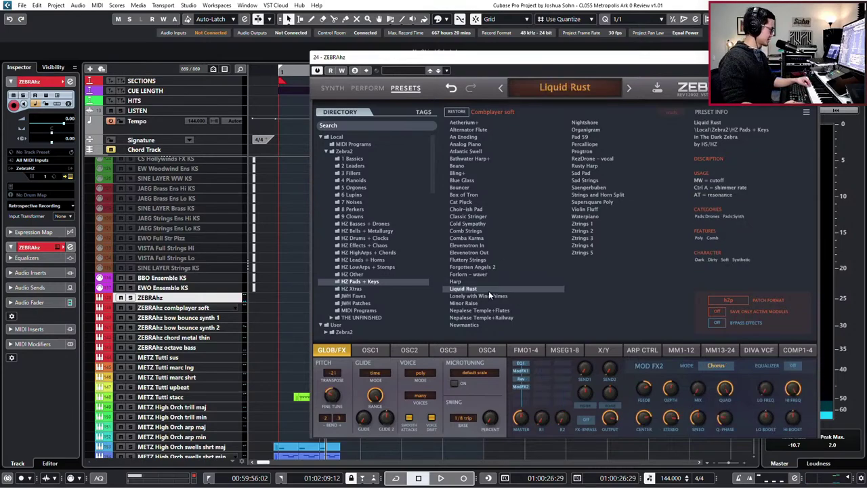
click(484, 296)
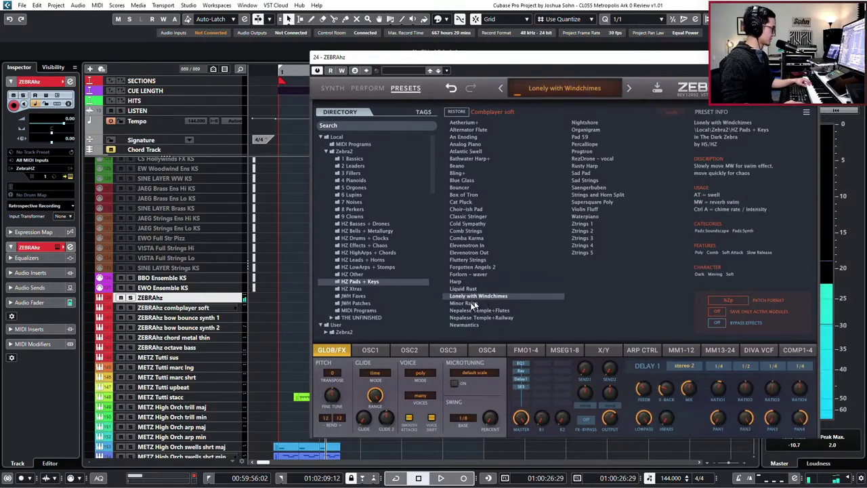
Audition the presets Minor Raise, Nepalese Temple+Railway, Newmantics, Nightshore, Organigram and Pad 59, ending on Organigram.
click(467, 303)
click(472, 317)
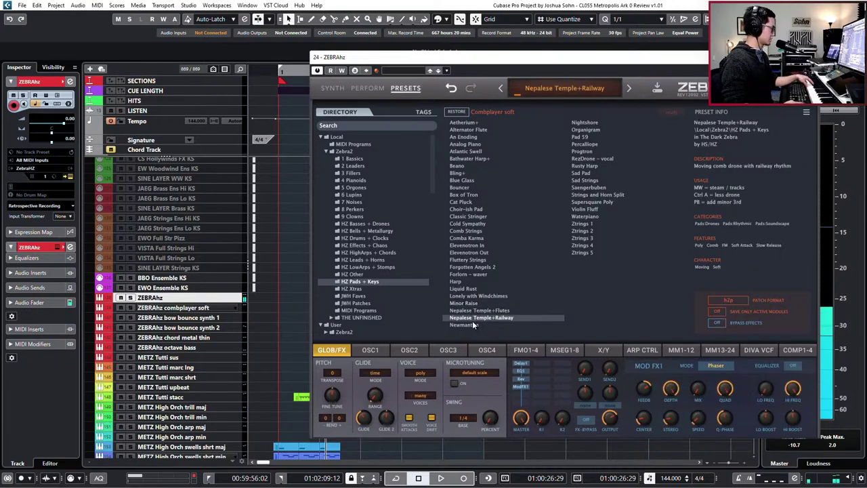
click(473, 324)
click(589, 122)
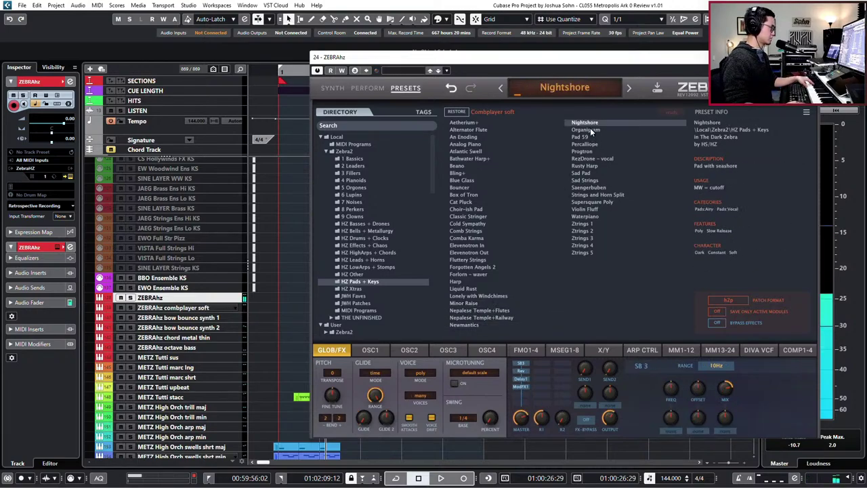
click(590, 127)
click(585, 137)
click(593, 132)
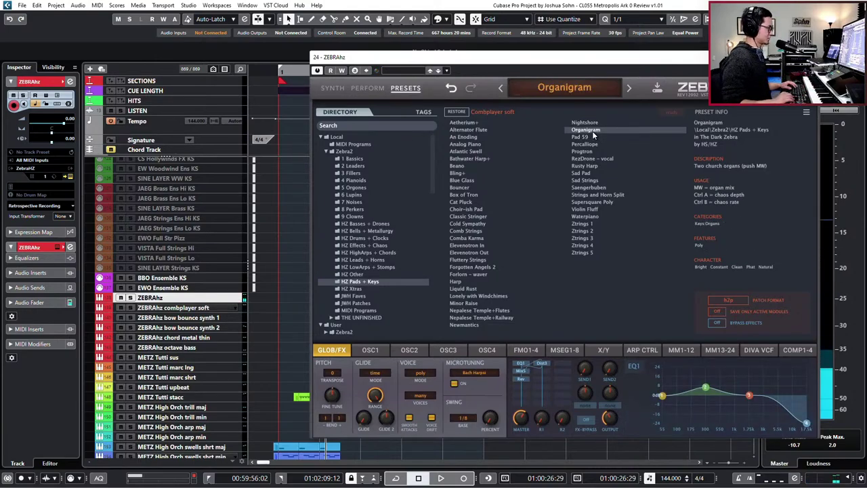
Audition the presets from Pad 59 through Percalliope, Progtron and RezDrone - vocal to Rusty Harp.
key(Down)
key(Down)
key(Down)
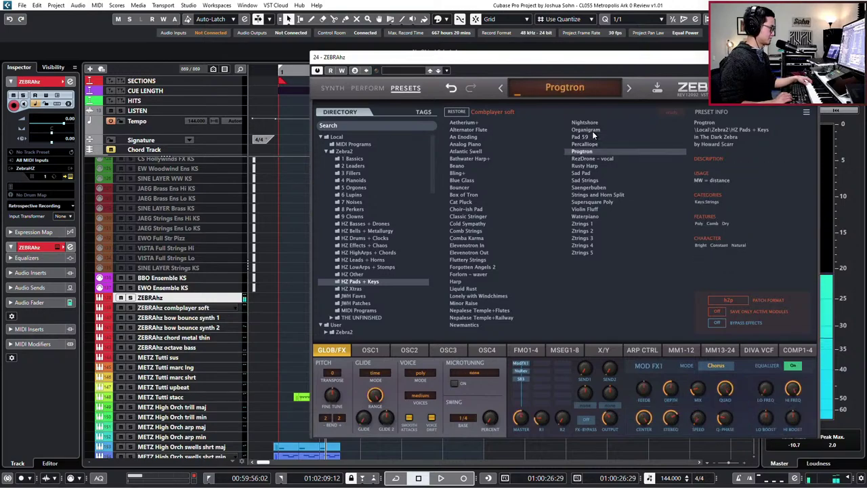
key(Down)
key(Down)
key(Down)
key(Up)
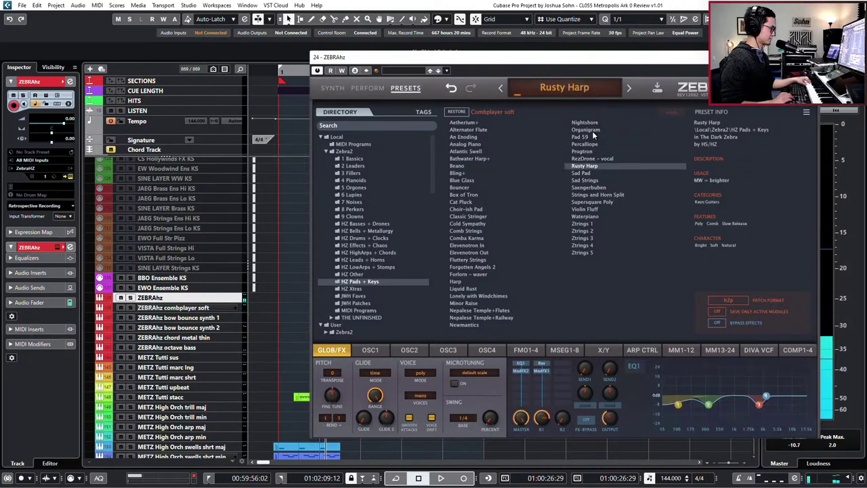
Audition the presets from Sad Pad through Saengerbuben and Strings and Horn Split to Supersquare Poly.
key(Down)
key(Down)
key(Down)
key(Down)
key(Down)
key(Down)
key(Down)
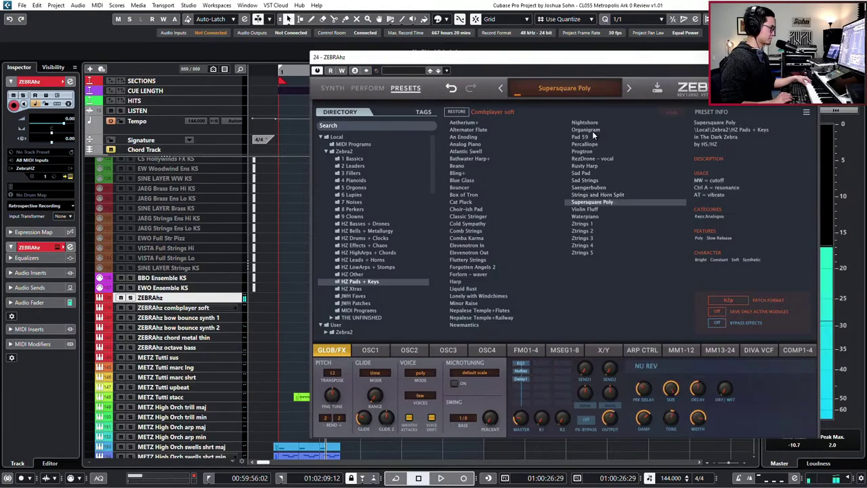
Audition the presets from Violin Fluff to Ztrings 2, and go back to Supersquare Poly.
key(Down)
key(Down)
key(Down)
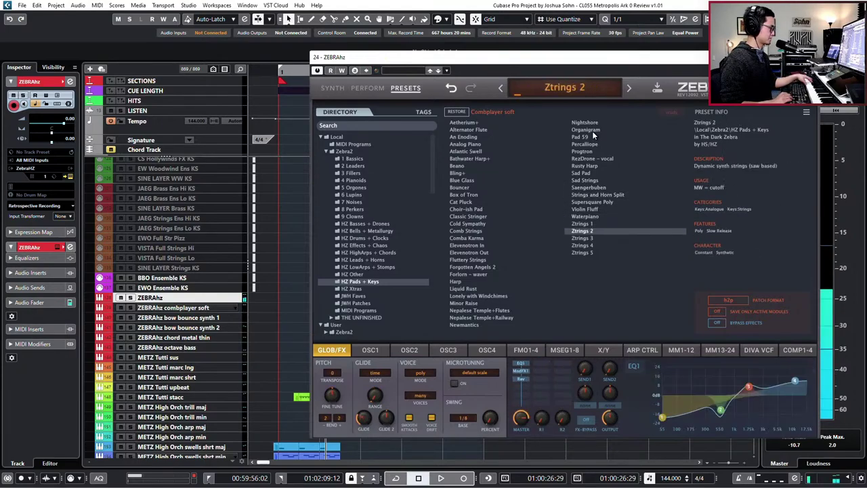
key(Up)
key(Up)
key(Up)
key(Up)
key(Up)
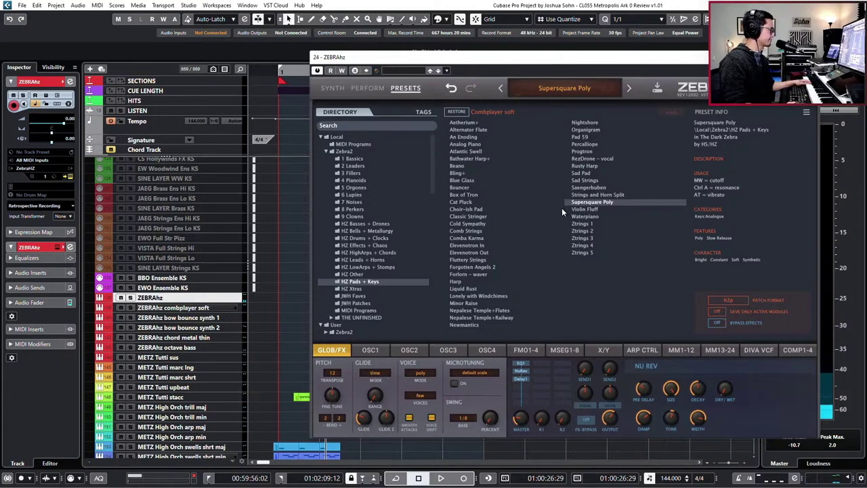
Load the Harp preset, duplicate the ZEBRAhz track and name the copy "ZEBRAhz harp".
click(464, 282)
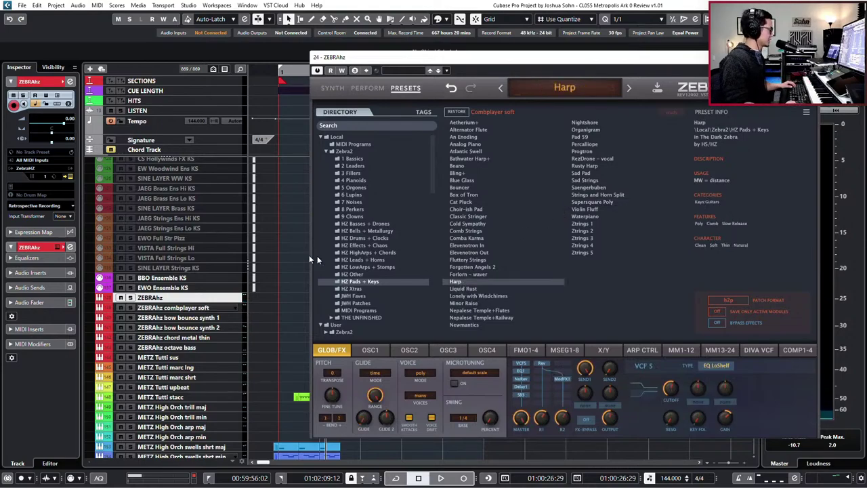
key(ctrl+d)
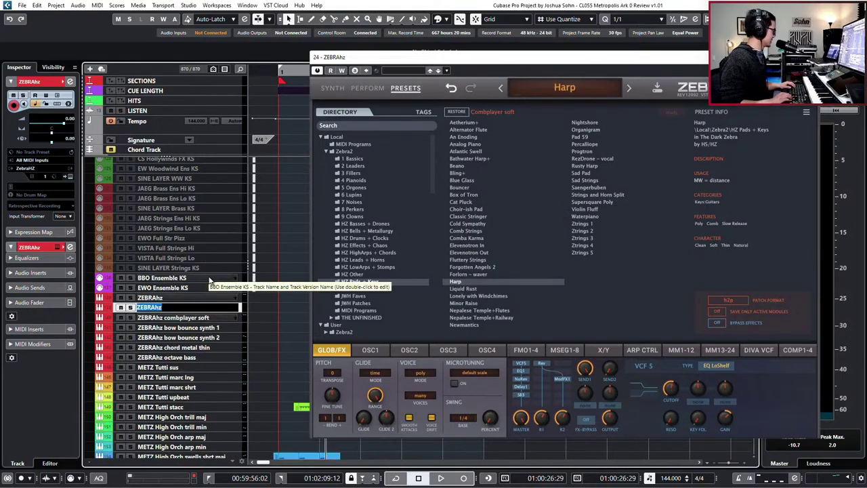
key(Right)
text(p)
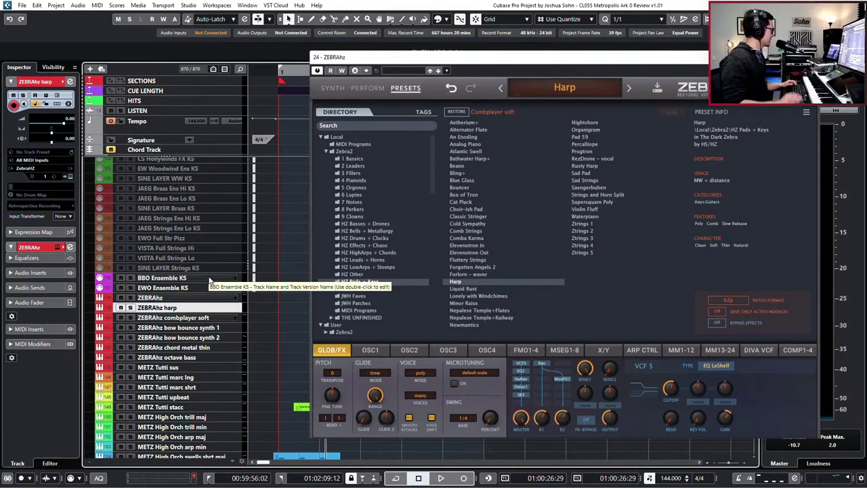
On the original ZEBRAhz track, compare Cat Pluck with Analog Piano, Atlantic Swell, Alternator Flute and Aetherium+, and load Cat Pluck.
click(227, 299)
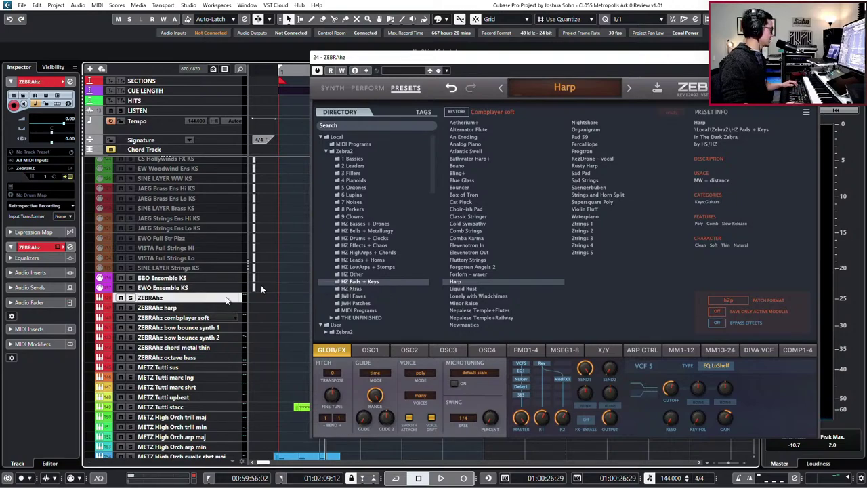
click(467, 202)
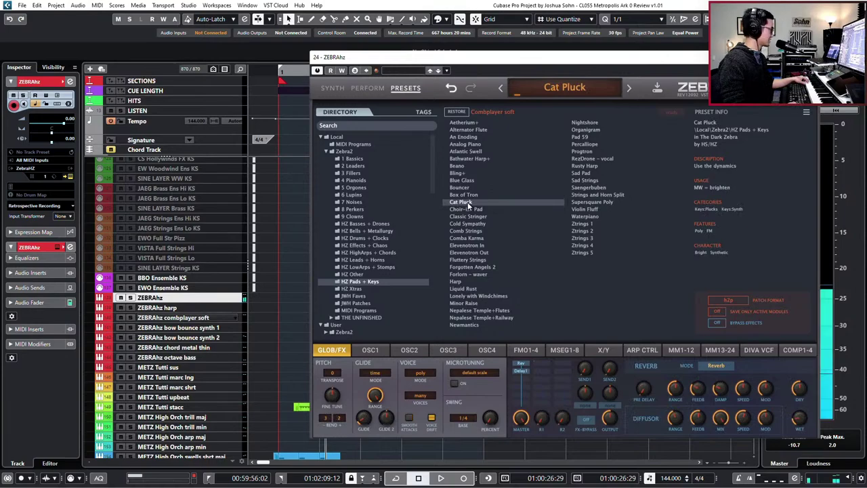
click(472, 144)
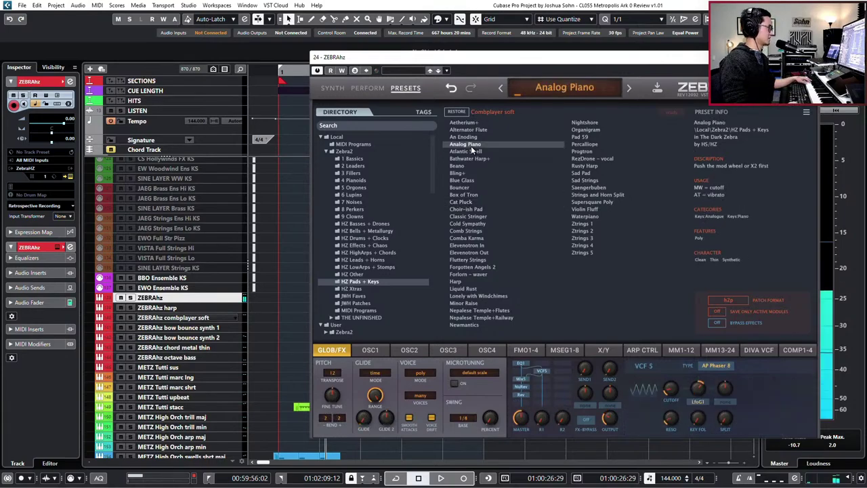
click(472, 151)
click(469, 130)
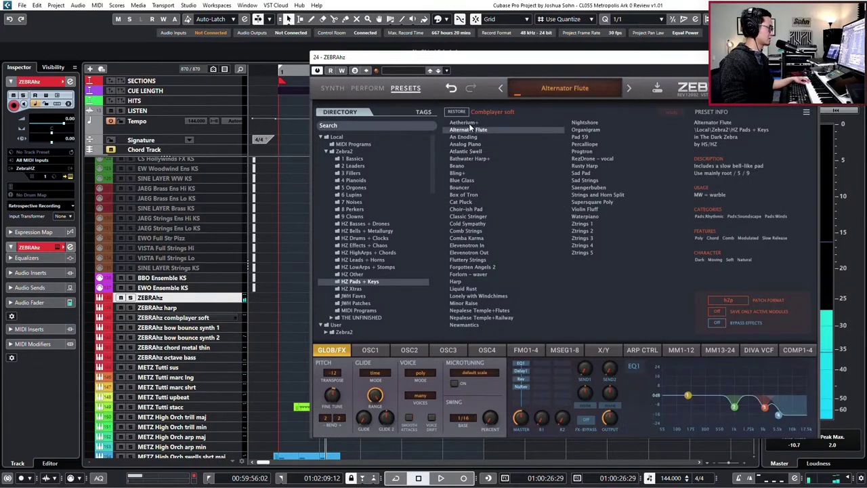
click(471, 123)
click(472, 144)
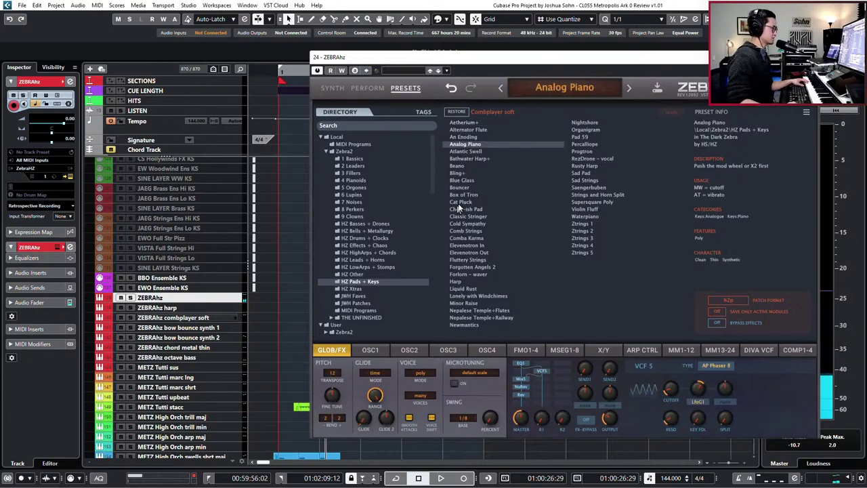
click(465, 203)
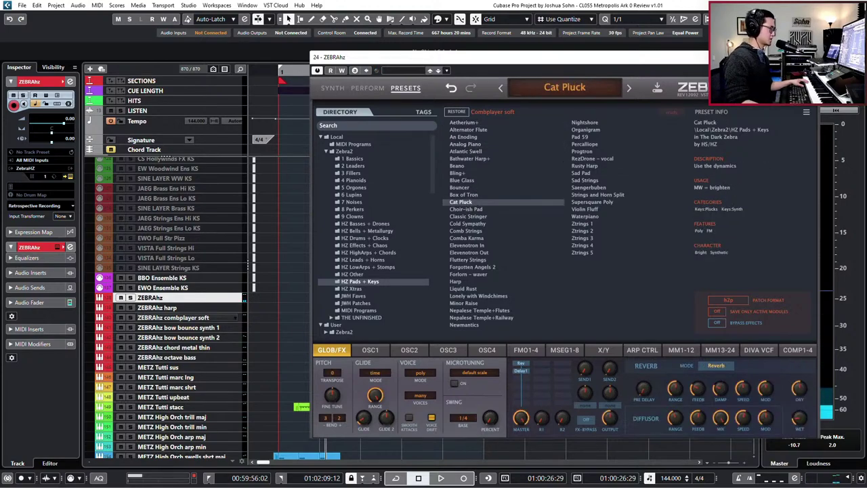
Rename the ZEBRAhz track to "ZEBRAhz cat pluck" and close the ZebraHZ window.
double_click(149, 298)
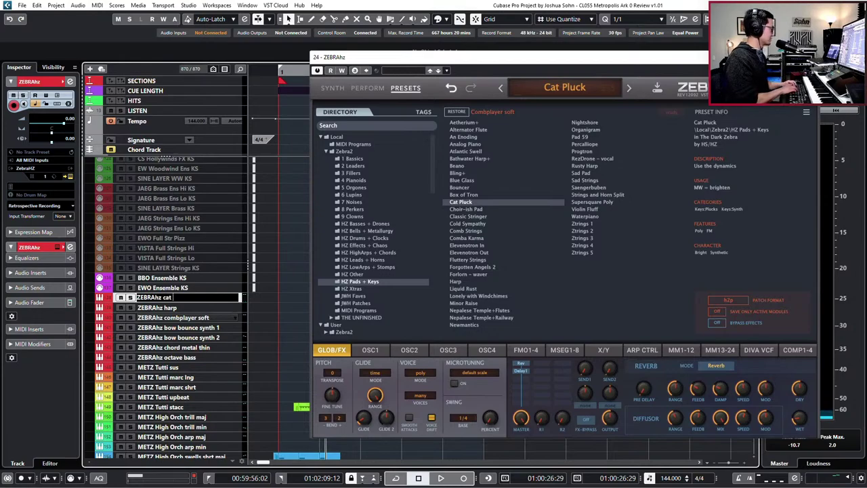
text(cat pluck)
key(Return)
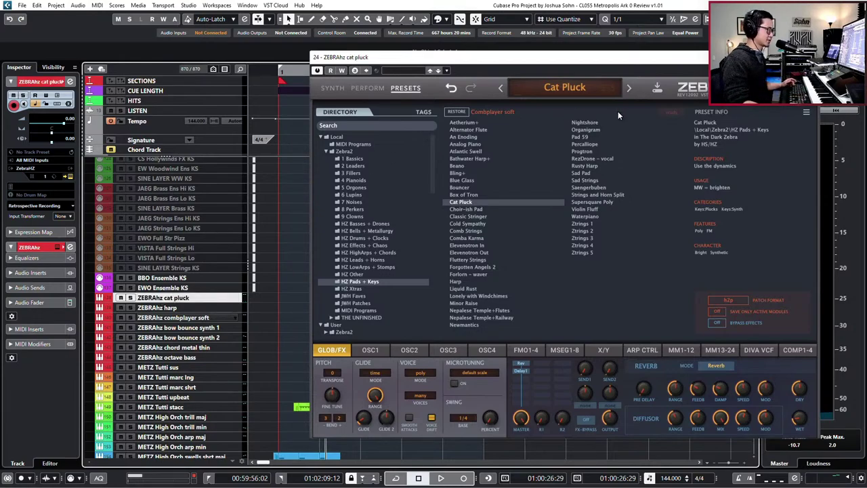
key(ctrl+w)
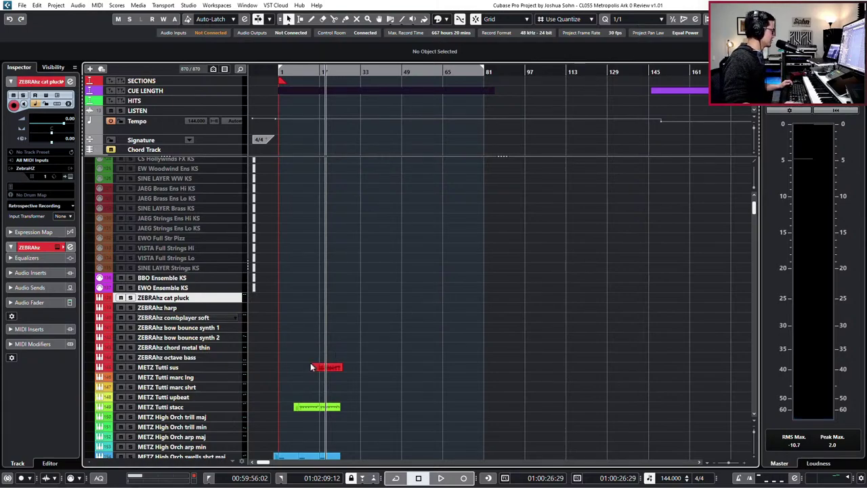
Select all the METZ tracks from Tutti sus to Low Orch swells shrt min.
ctrl+scroll(312, 368, up, 2)
scroll(319, 344, down, 2)
scroll(324, 310, down, 4)
scroll(323, 306, up, 4)
scroll(323, 305, down, 2)
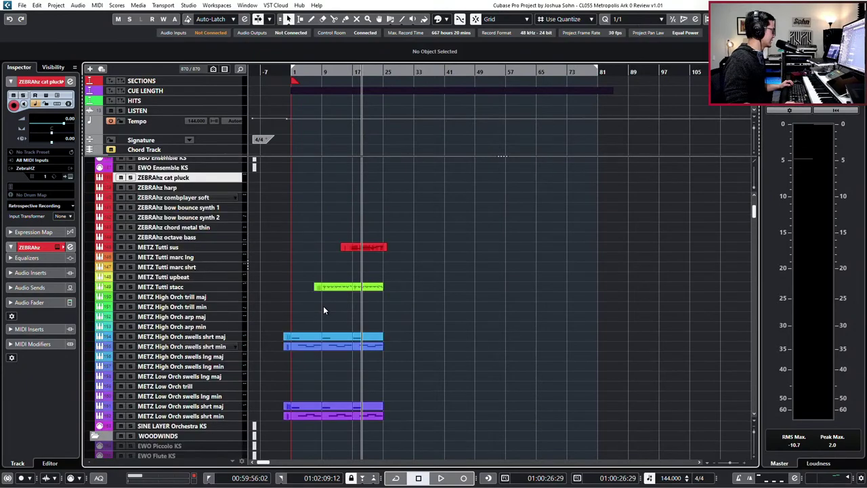
click(186, 247)
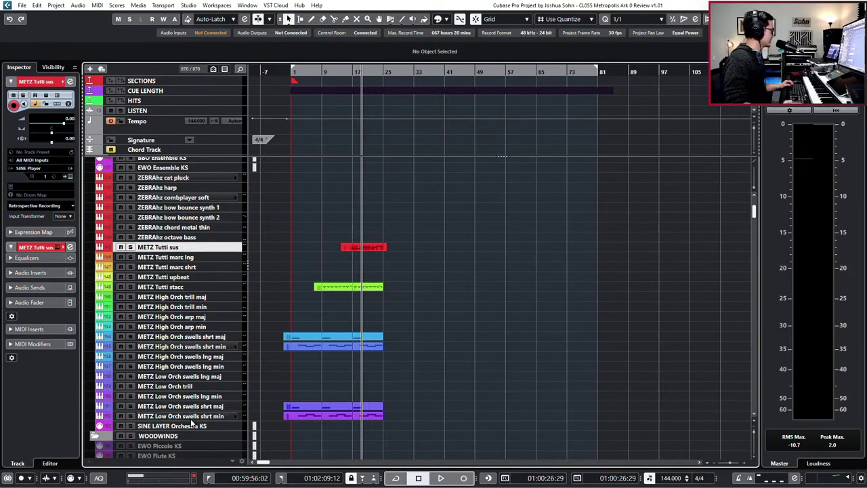
shift+click(193, 416)
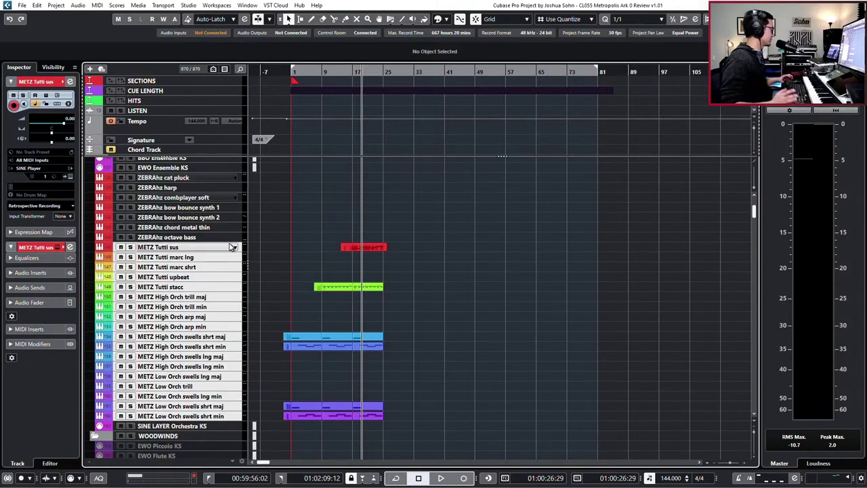
Select all the ZEBRAhz tracks from octave bass to cat pluck, and shift the playhead back and forth around bars 5 to 9.
click(227, 237)
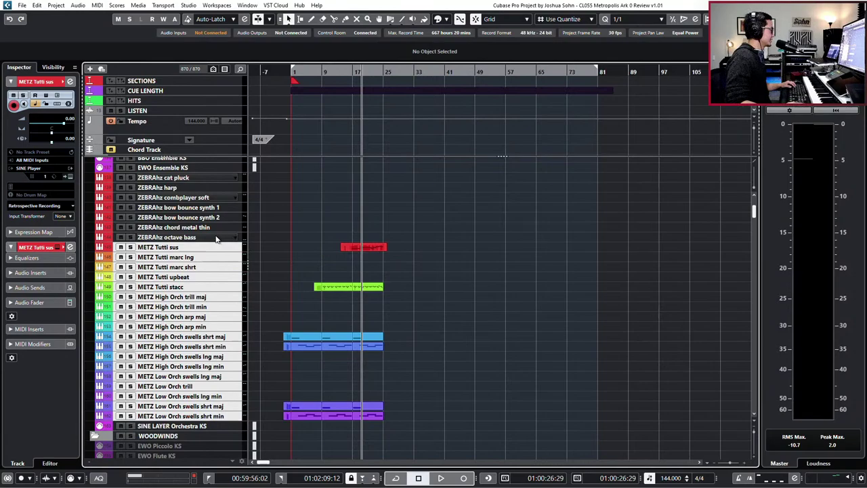
shift+click(209, 178)
scroll(228, 212, up, 3)
scroll(273, 246, down, 2)
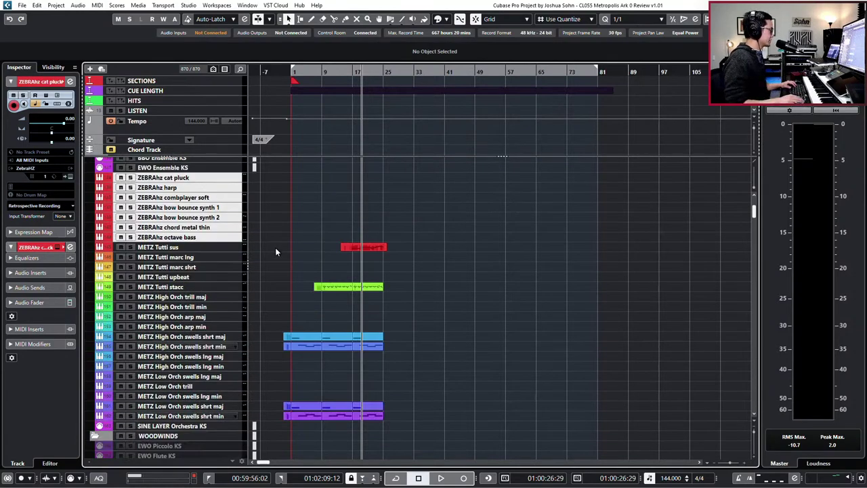
key(KP_Subtract)
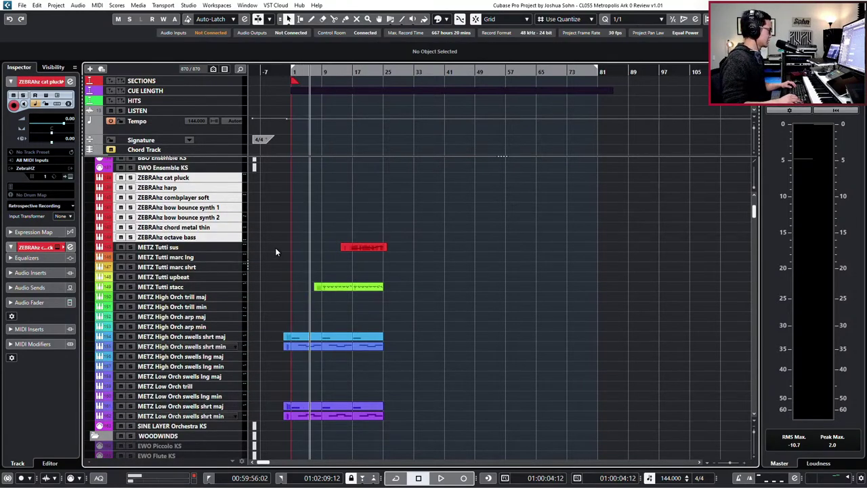
key(KP_Add)
key(KP_Subtract)
key(KP_Subtract)
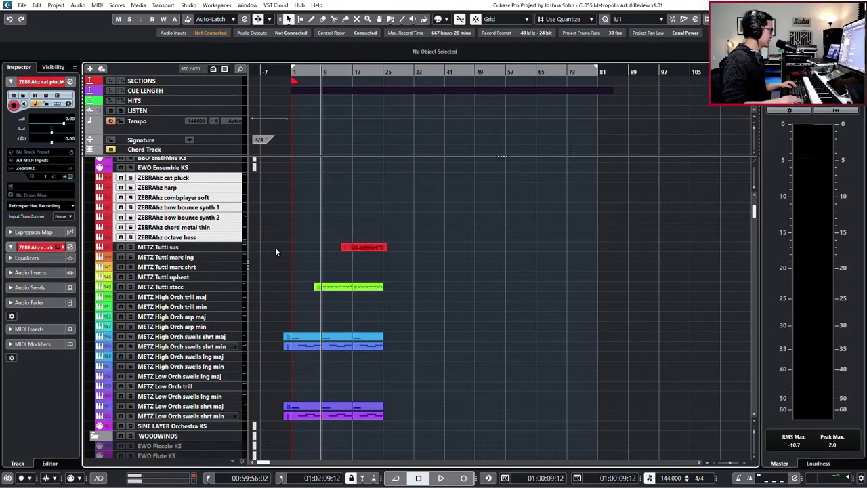
Audition bow bounce synth 2 and bow bounce synth 1, and play back the cue from bar 1 with bow bounce synth 1 selected.
click(205, 247)
click(210, 237)
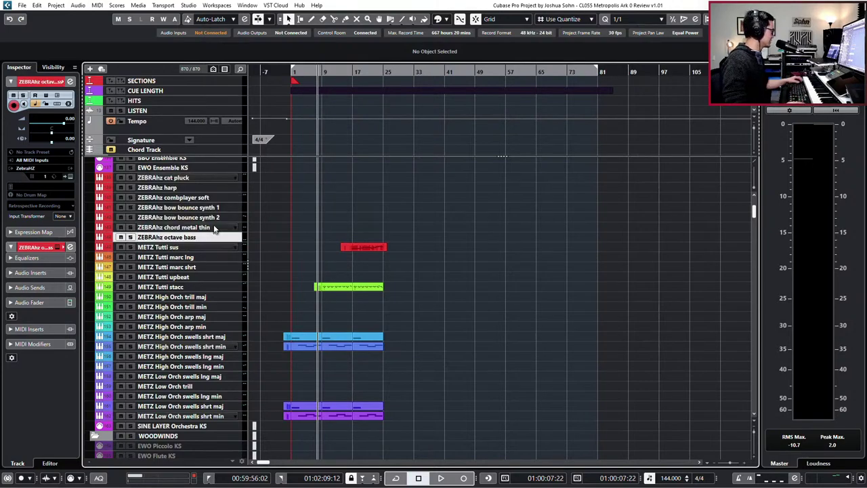
click(215, 218)
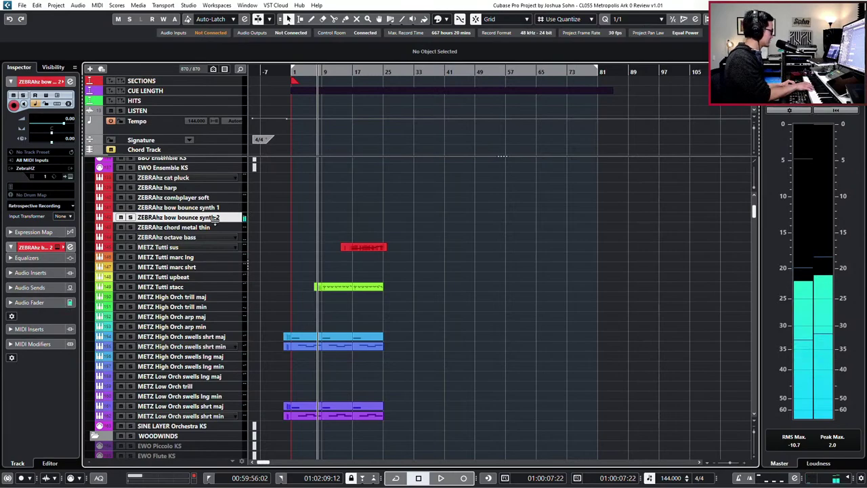
key(KP_1)
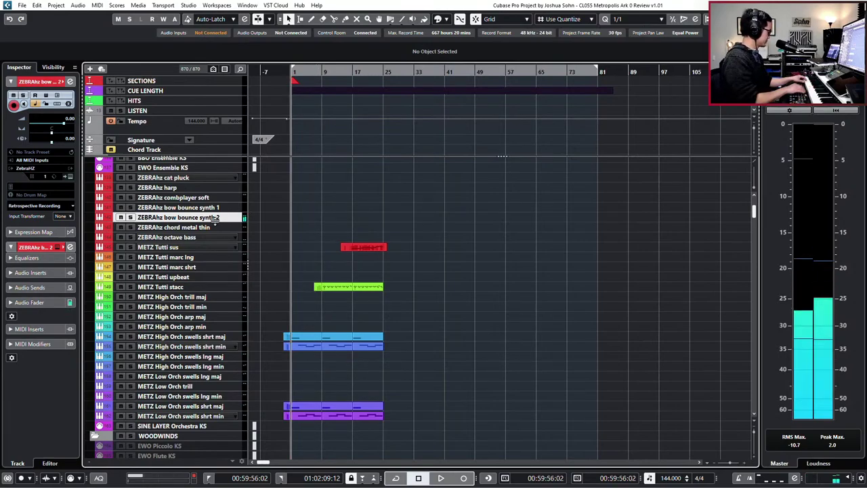
key(Up)
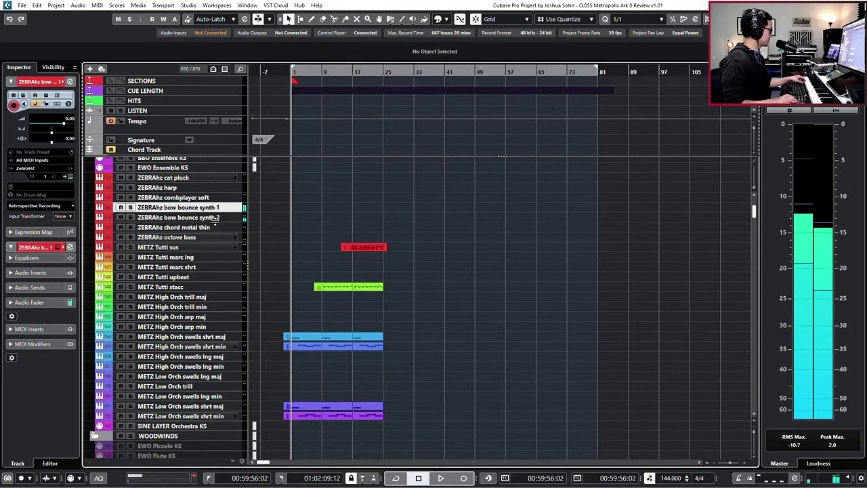
key(space)
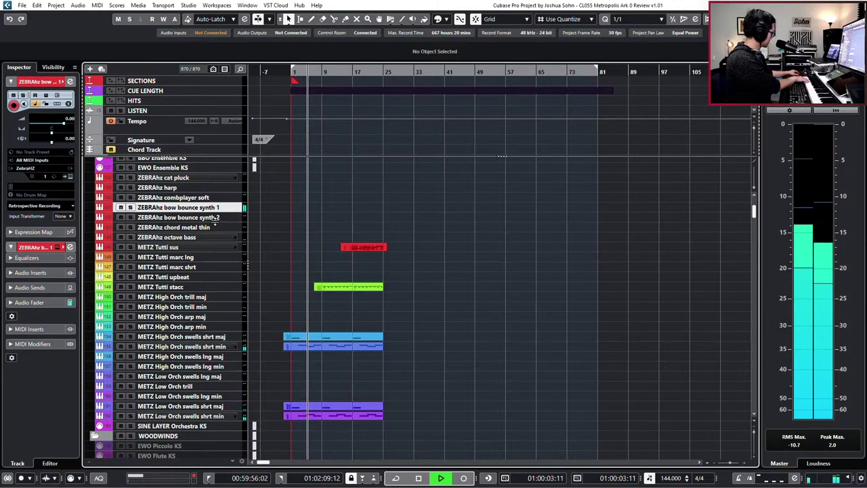
key(space)
Go through the ZEBRAhz tracks from combplayer soft up to cat pluck and back down to octave bass, auditioning their sounds.
key(Up)
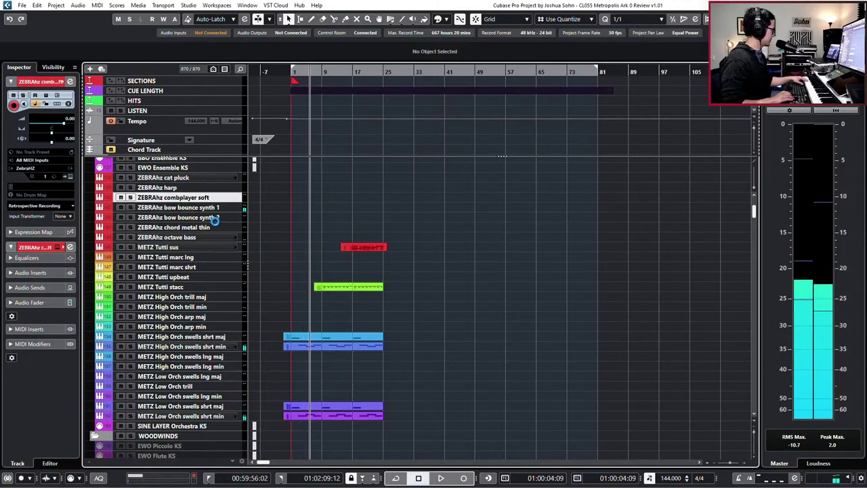
key(Up)
key(Up)
key(Down)
key(Down)
key(Down)
key(Down)
key(Down)
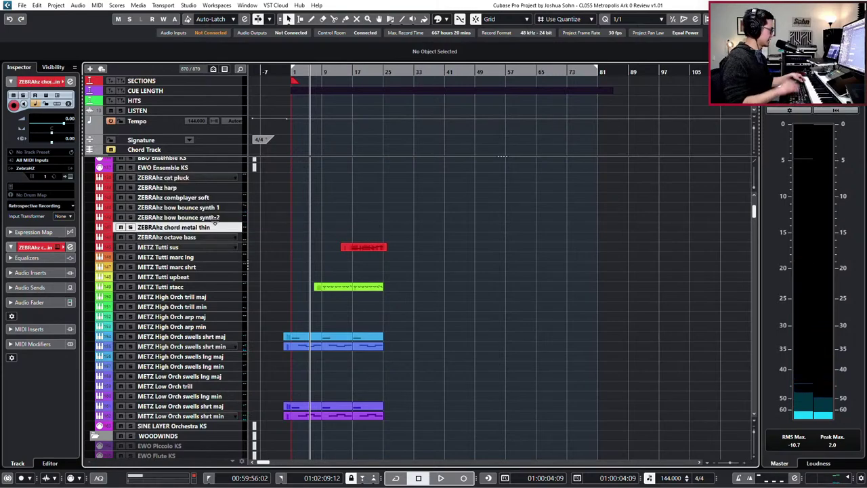
key(Down)
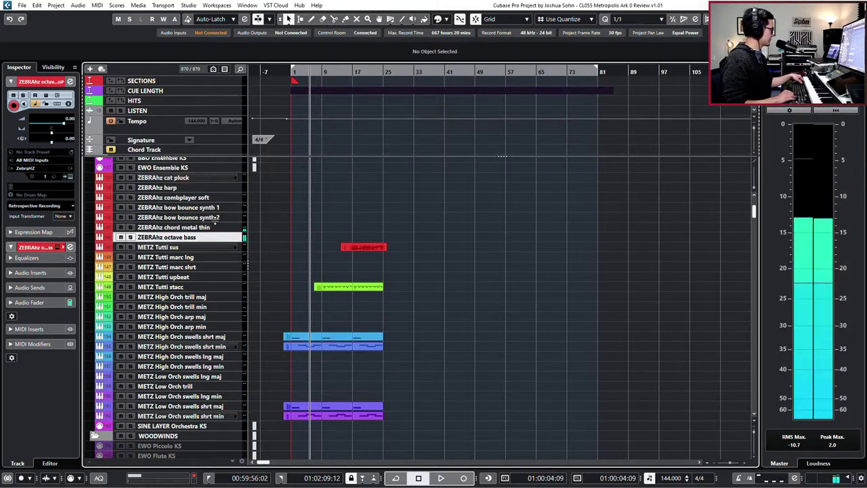
Try recording a part on ZEBRAhz octave bass from bar 5, and delete the take.
key(KP_Subtract)
key(KP_Subtract)
key(KP_Subtract)
key(KP_Subtract)
key(KP_Add)
key(KP_Add)
key(KP_Add)
key(KP_Add)
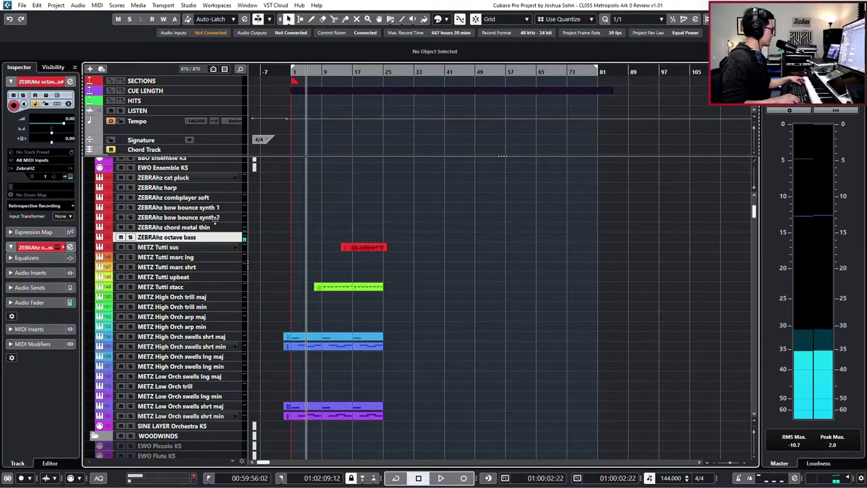
key(KP_Subtract)
key(KP_Subtract)
key(KP_Add)
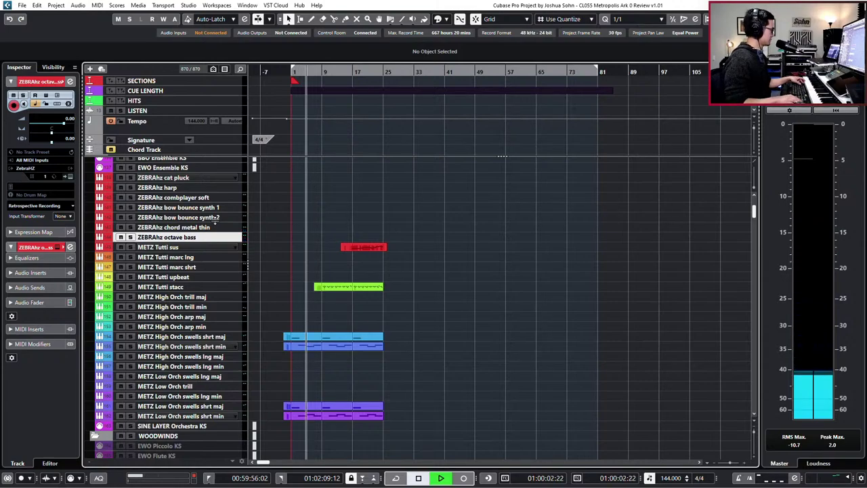
key(KP_Multiply)
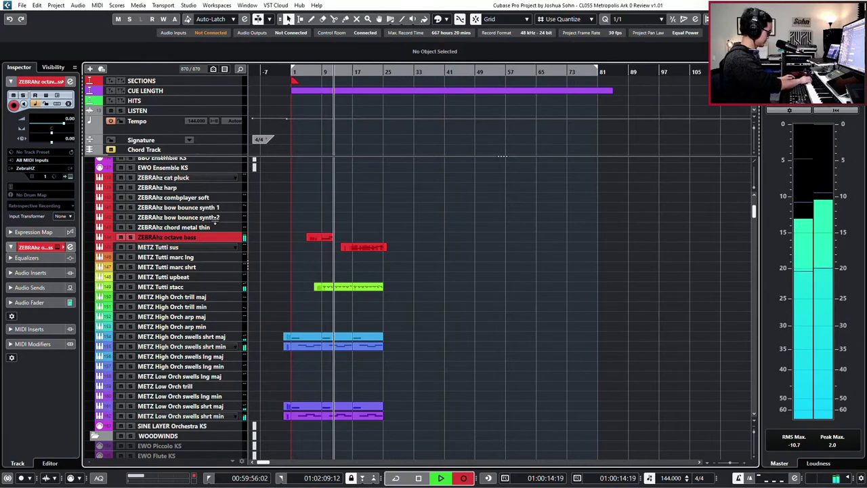
key(space)
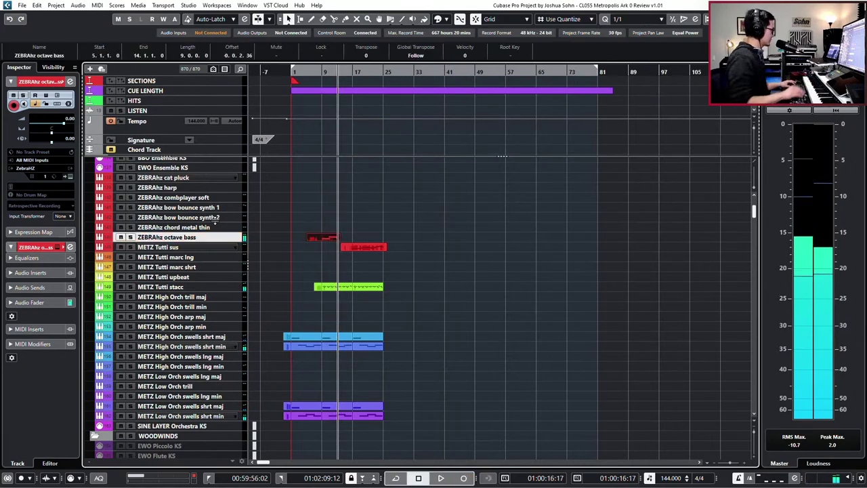
key(Delete)
Record a new ZEBRAhz octave bass line from bar 5 to about bar 17.
key(h)
scroll(252, 144, up, 1)
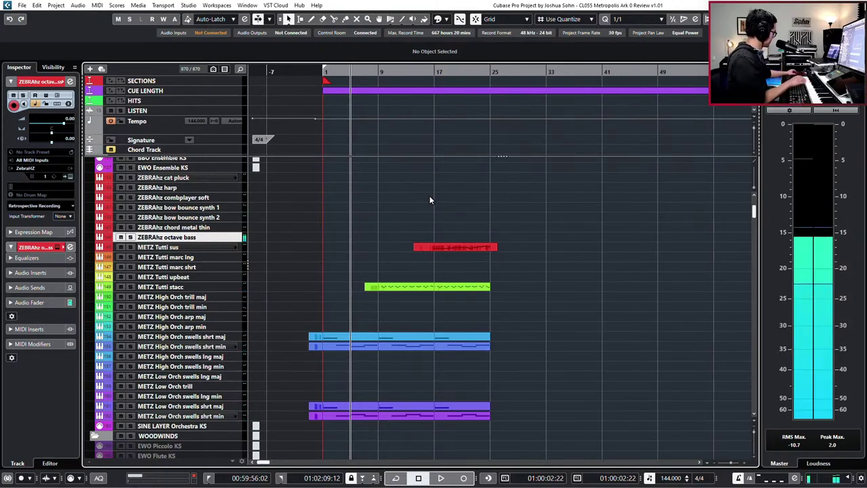
key(KP_Multiply)
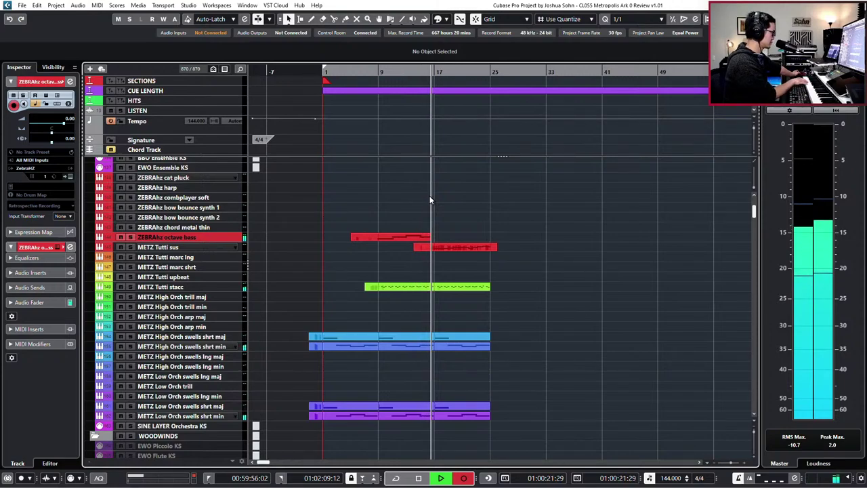
key(space)
Open the recorded octave bass part for note editing and transpose the bar 13 note down an octave to A1.
double_click(432, 237)
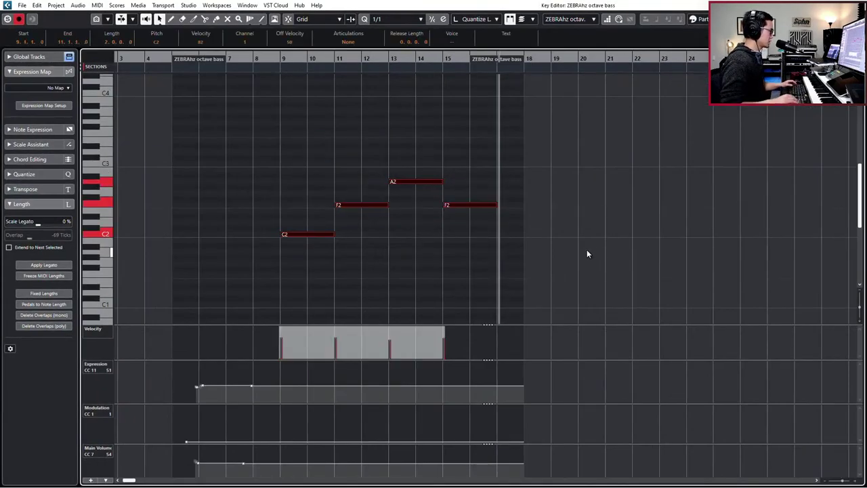
key(Return)
key(Return)
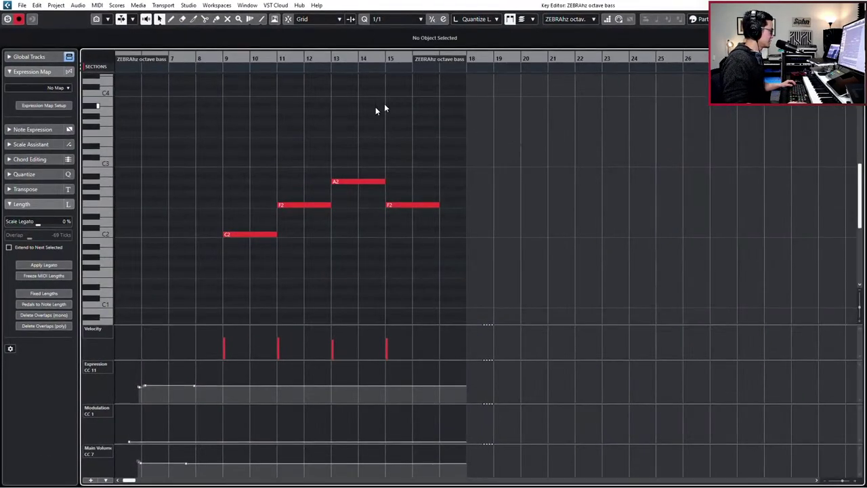
click(337, 193)
key(shift+Down)
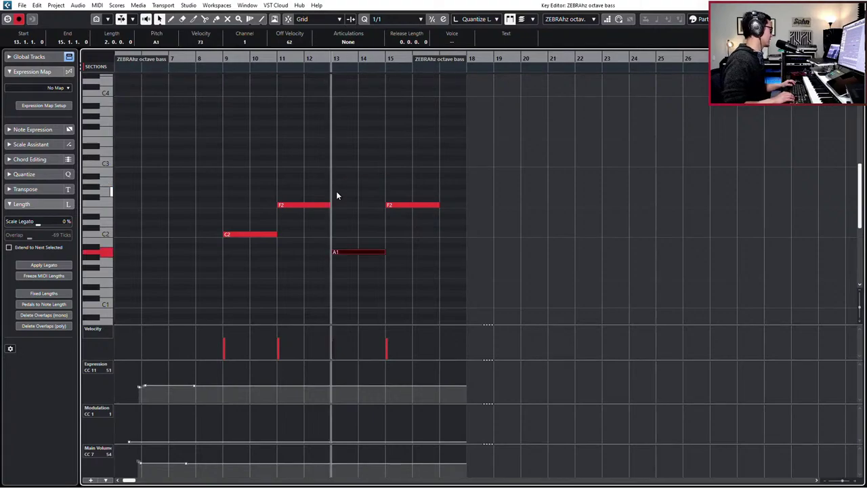
Try the bar 13 octave bass note at C2, and return it to A1.
key(Up)
key(Up)
key(Up)
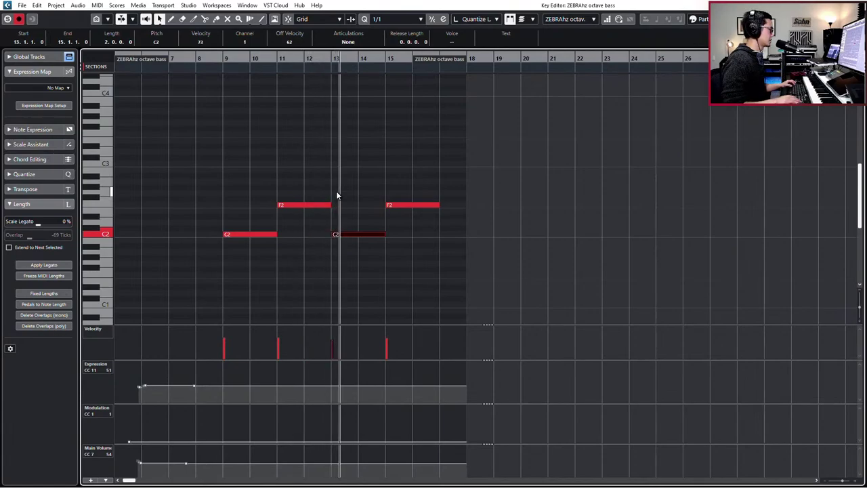
key(Down)
key(Down)
key(Down)
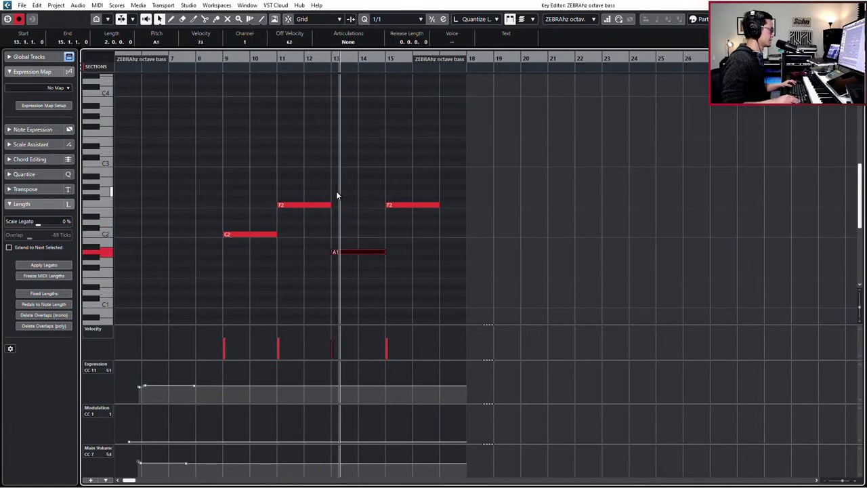
Leave the note editor and split the ZEBRAhz octave bass part at bar 9.
key(Escape)
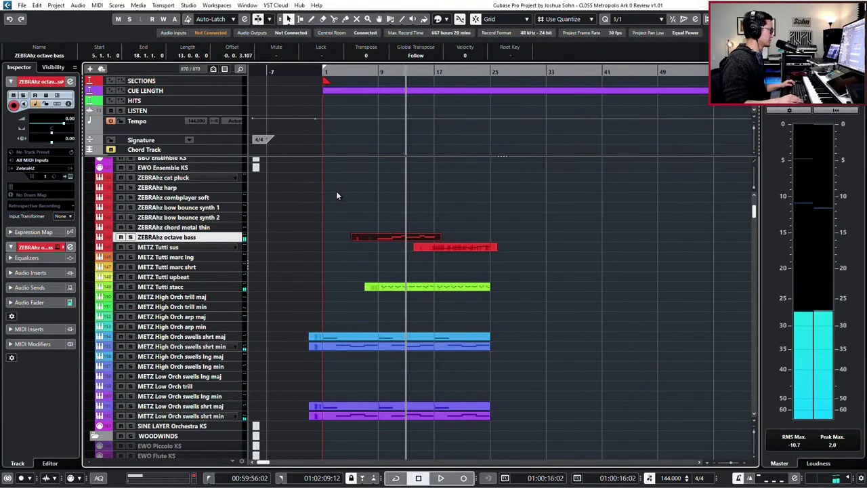
key(space)
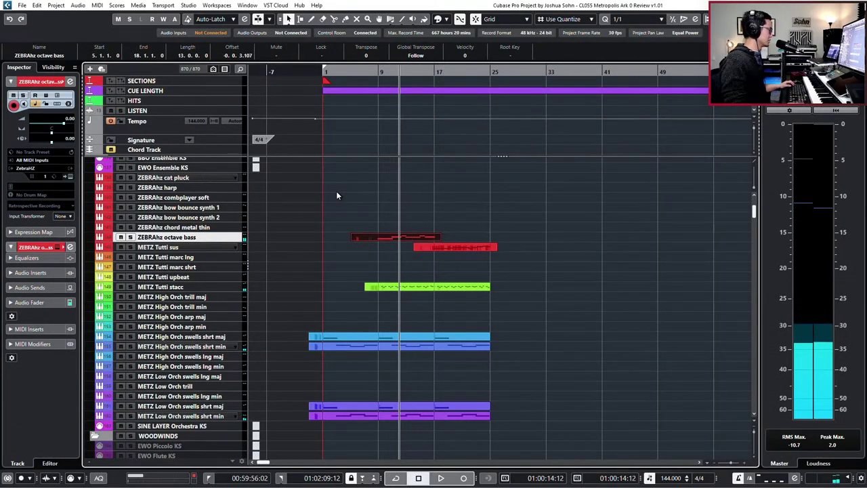
click(378, 238)
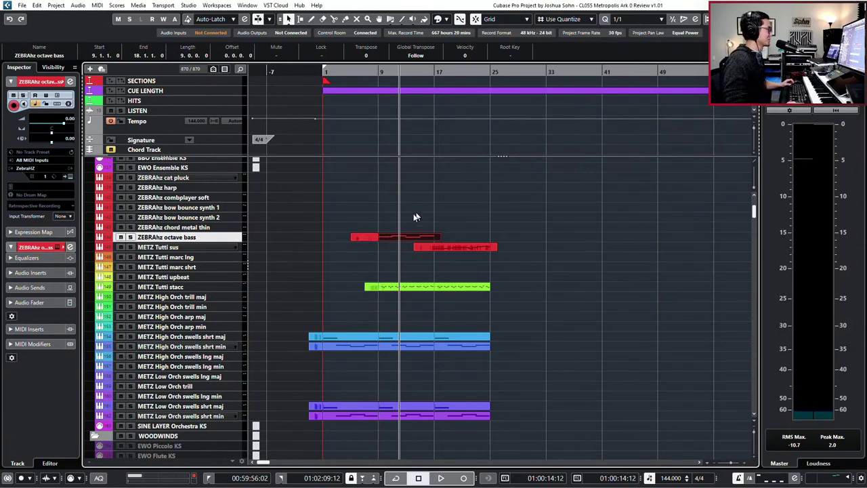
key(g)
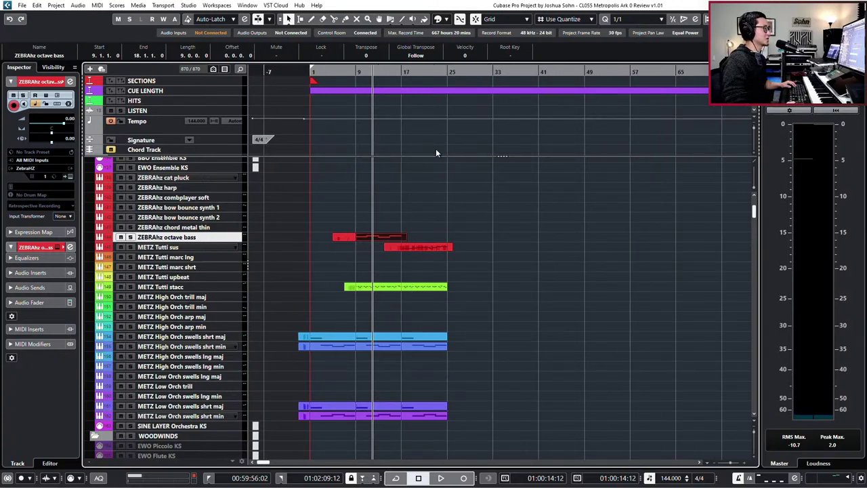
Shorten the octave bass piece starting at bar 9 to end at bar 17, and duplicate it across bars 17 to 25.
drag(388, 194, 381, 219)
click(377, 235)
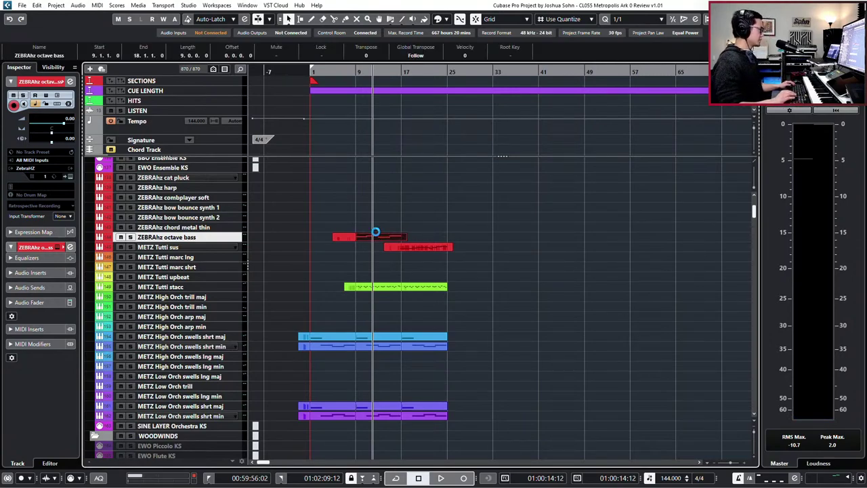
key(alt+shift+Left)
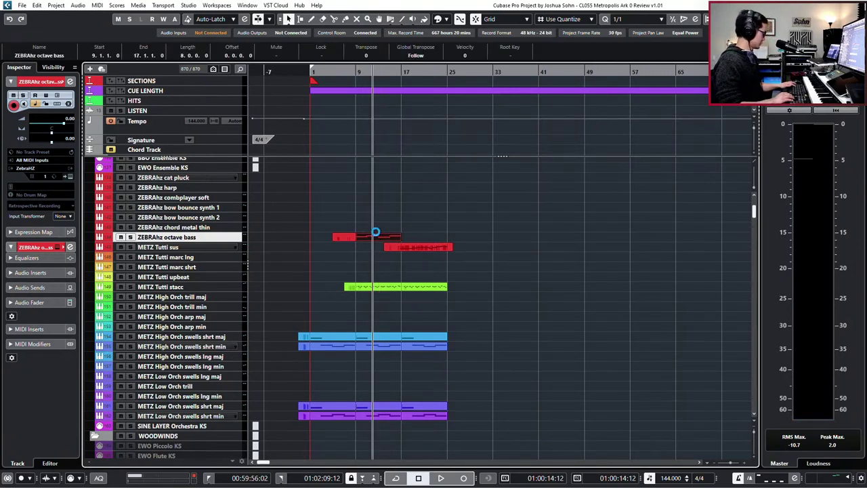
key(ctrl+d)
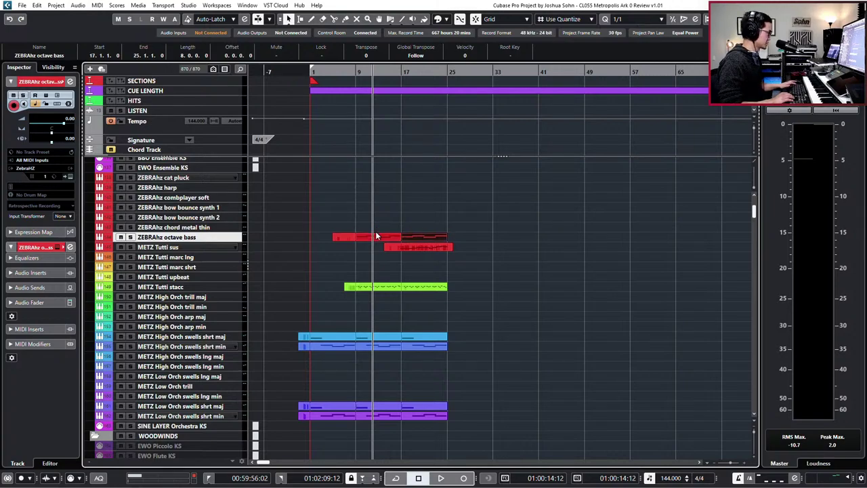
key(space)
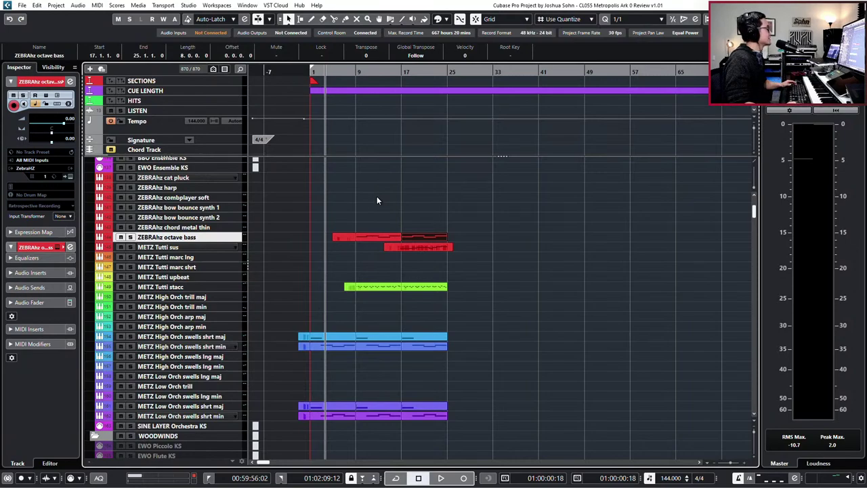
Split the METZ Tutti sus part at bar 25 and remove the piece beyond it.
drag(376, 201, 459, 393)
scroll(460, 393, up, 3)
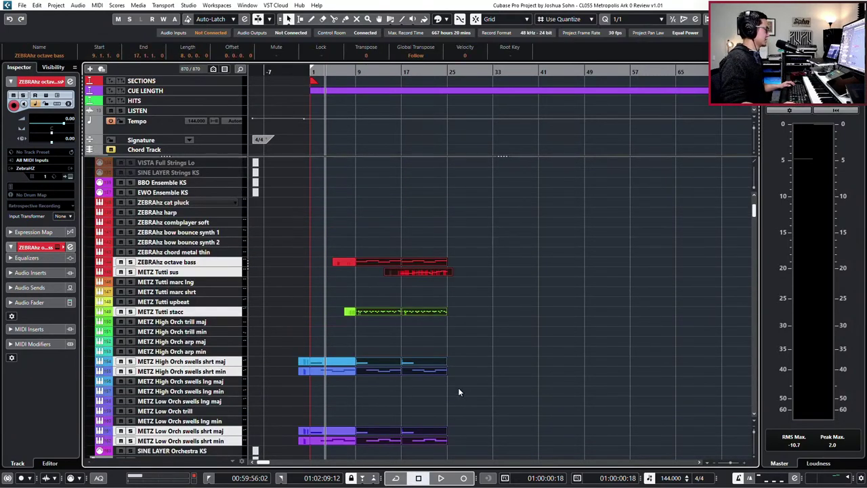
click(458, 388)
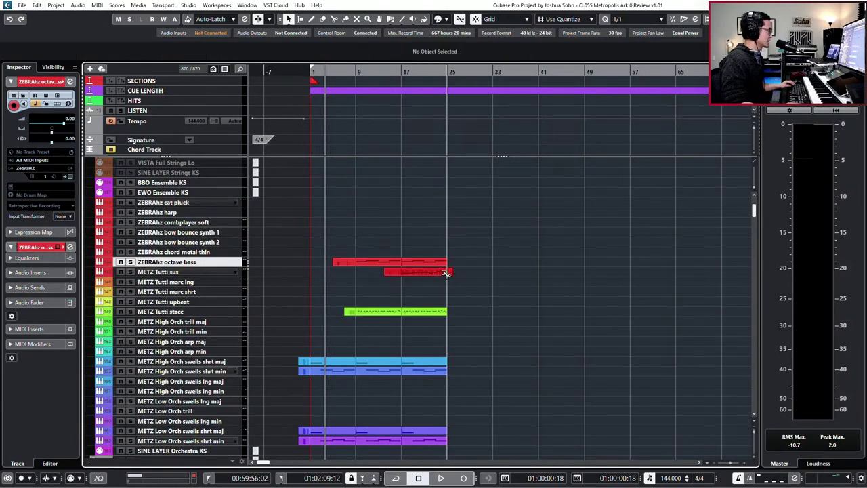
click(450, 273)
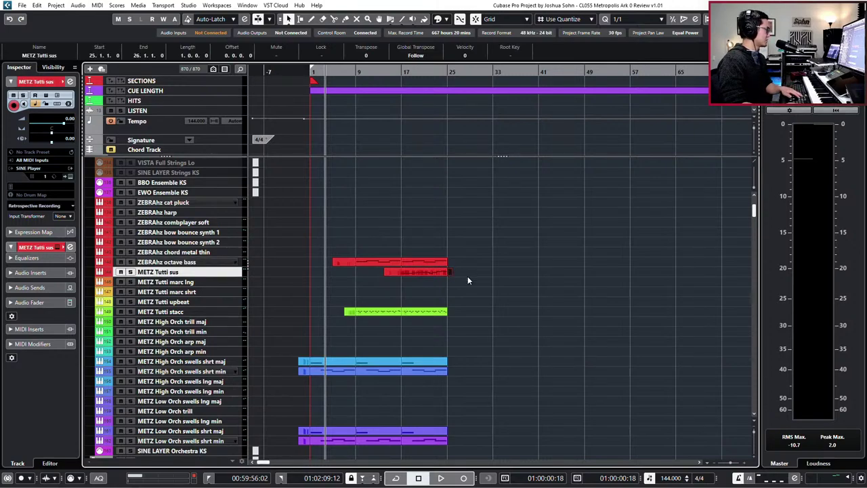
click(410, 275)
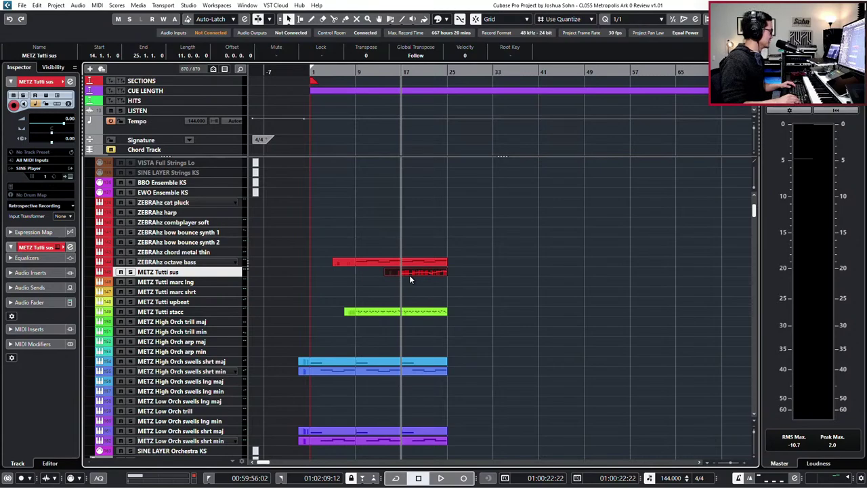
Play back the cue from bar 7 and select the ZEBRAhz cat pluck track to audition over it.
key(KP_Subtract)
key(KP_Subtract)
key(KP_Subtract)
key(KP_Subtract)
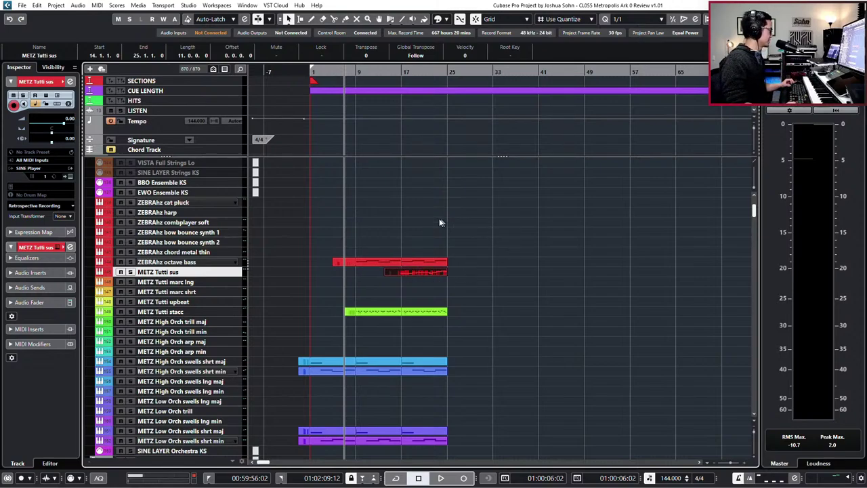
key(space)
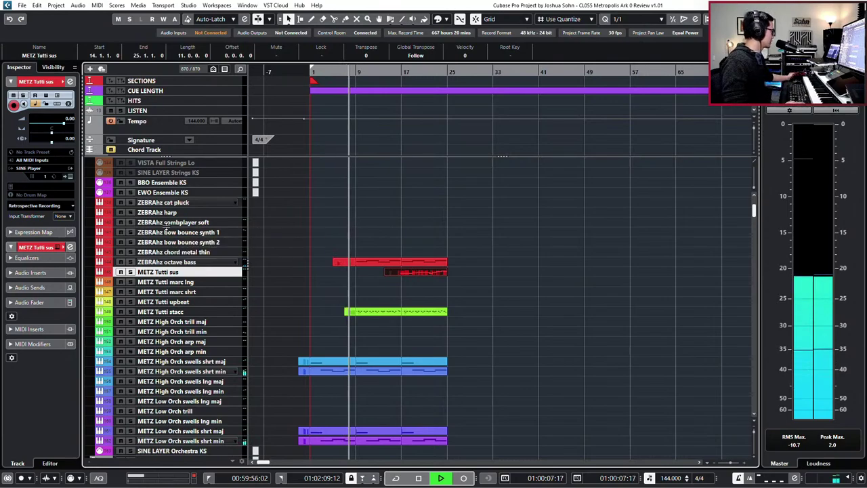
click(193, 212)
click(196, 204)
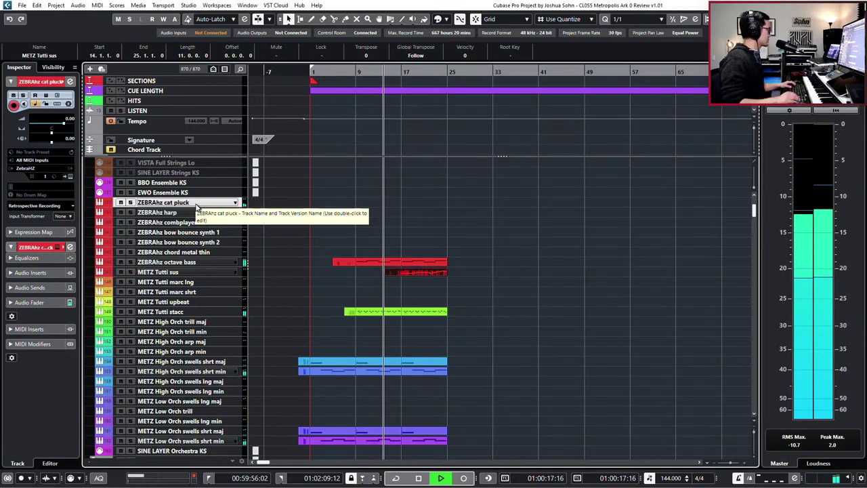
key(space)
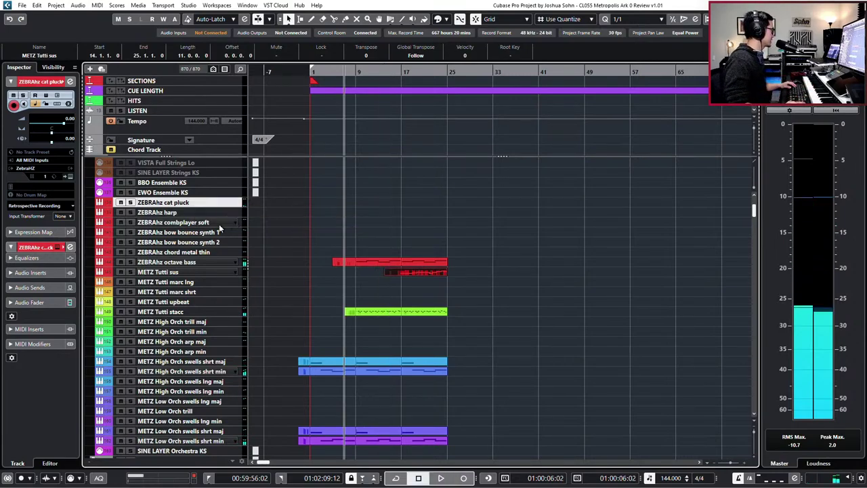
Audition ZEBRAhz combplayer soft, return to cat pluck, and play the cue from bar 7 while trying a cat pluck pattern.
click(234, 223)
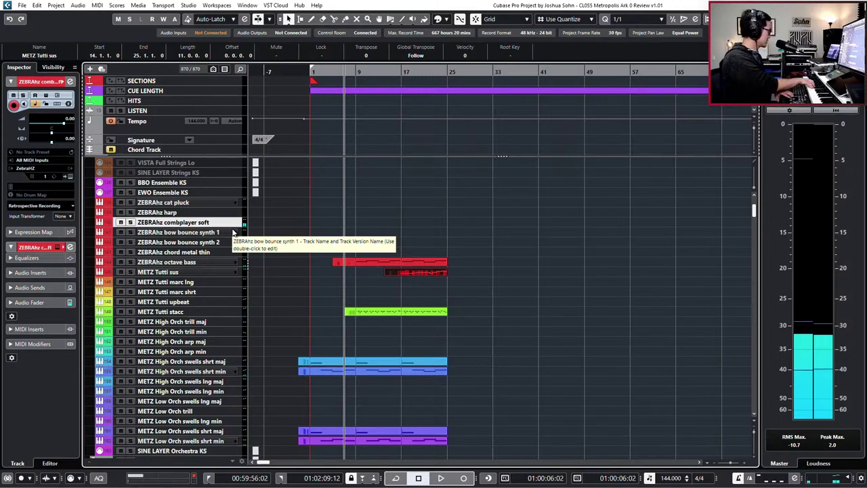
key(Up)
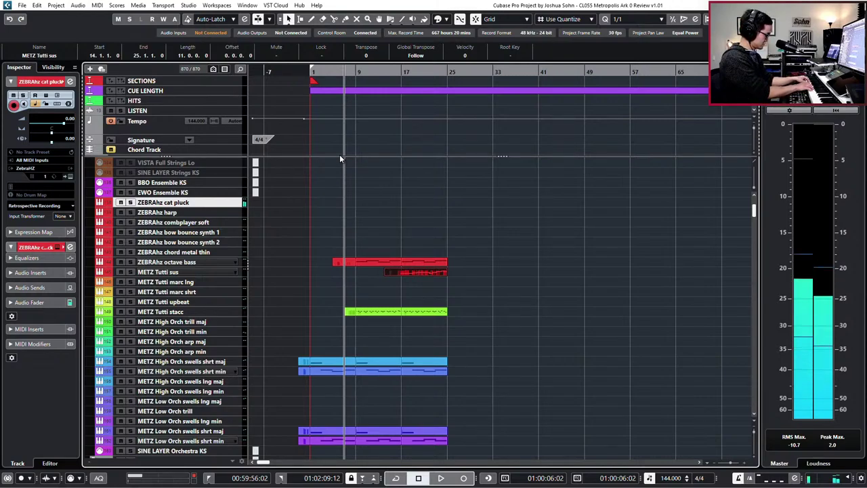
scroll(429, 174, up, 2)
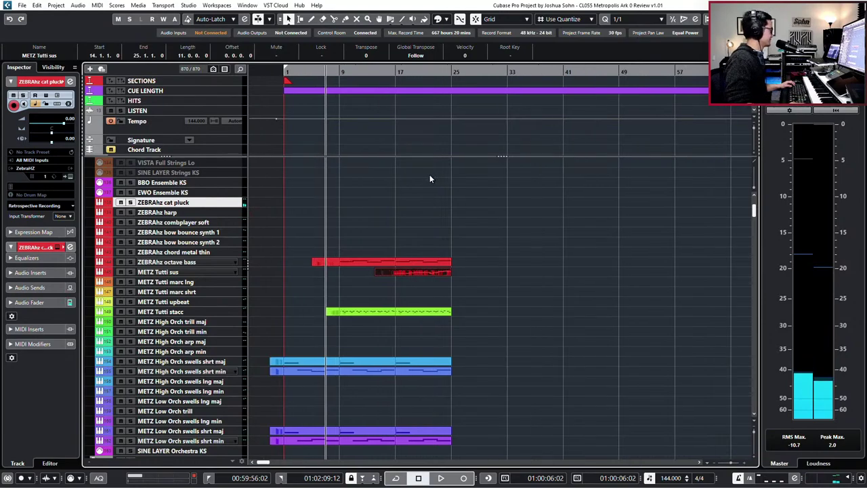
key(space)
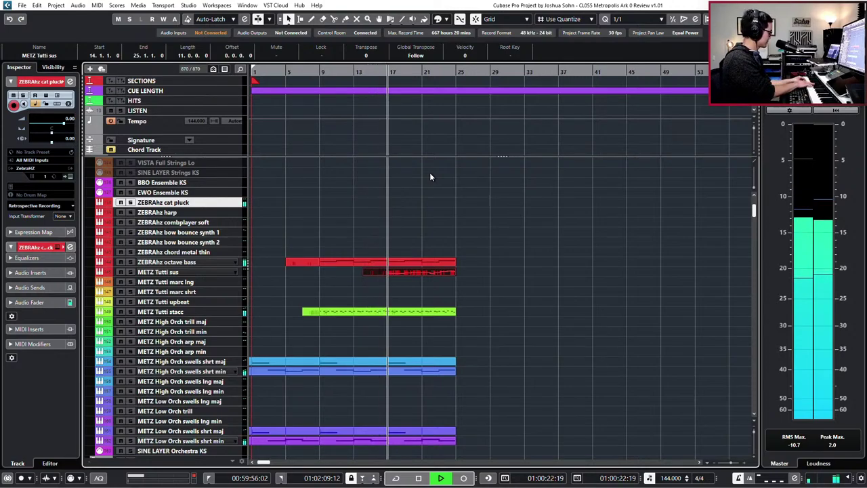
key(space)
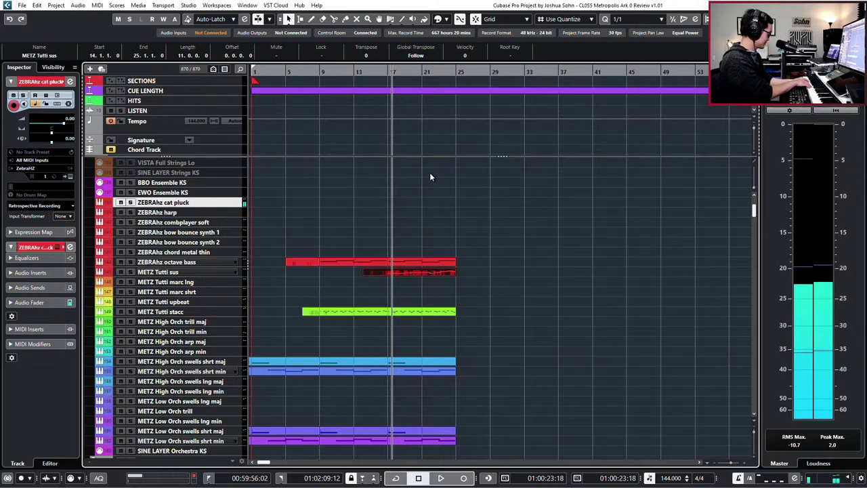
Try recording a ZEBRAhz cat pluck take from bar 7 and discard the recorded part.
key(KP_Subtract)
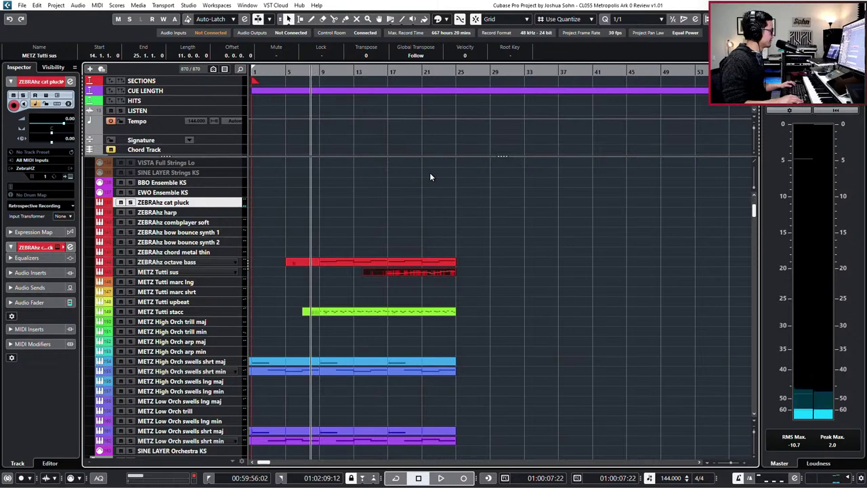
key(KP_Subtract)
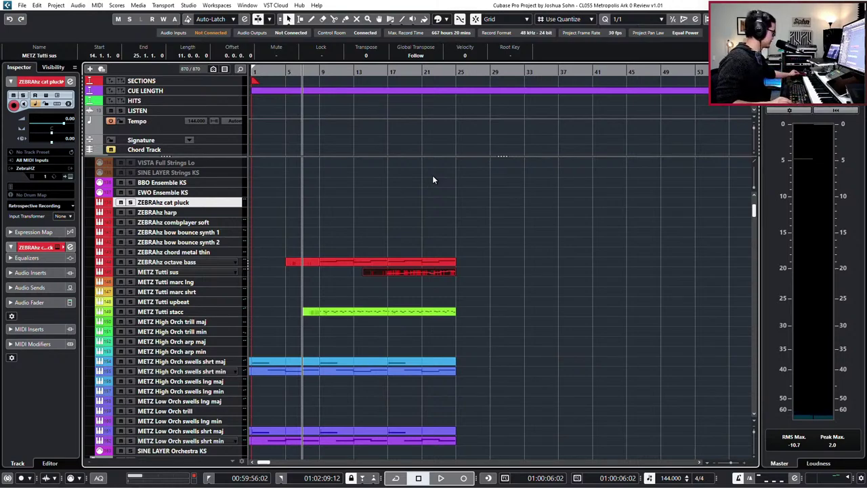
key(KP_Multiply)
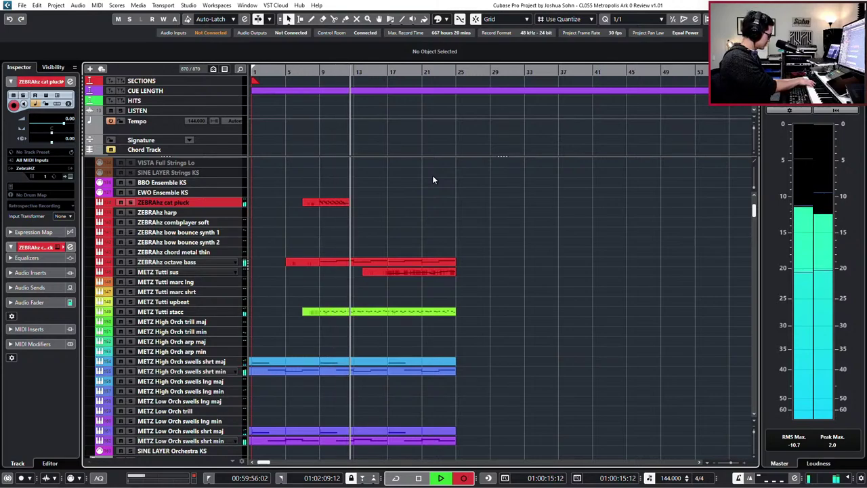
key(space)
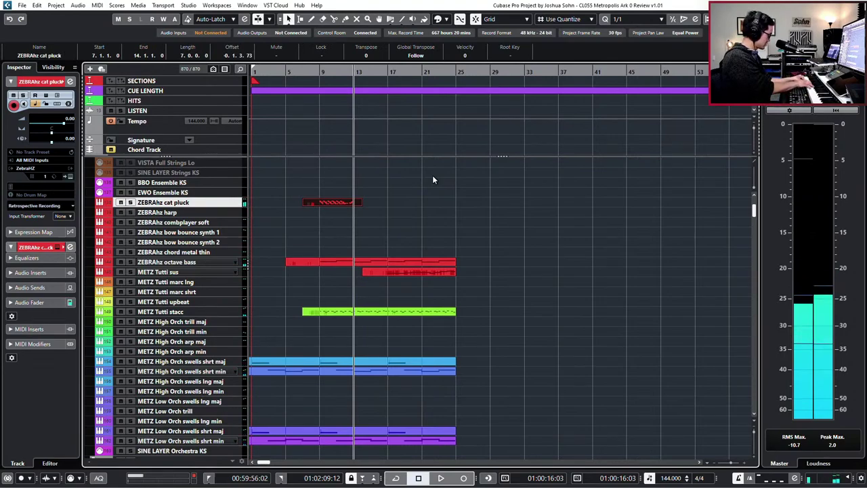
key(Delete)
Record a new ZEBRAhz cat pluck take starting from bar 7, stopping in about bar 13.
key(space)
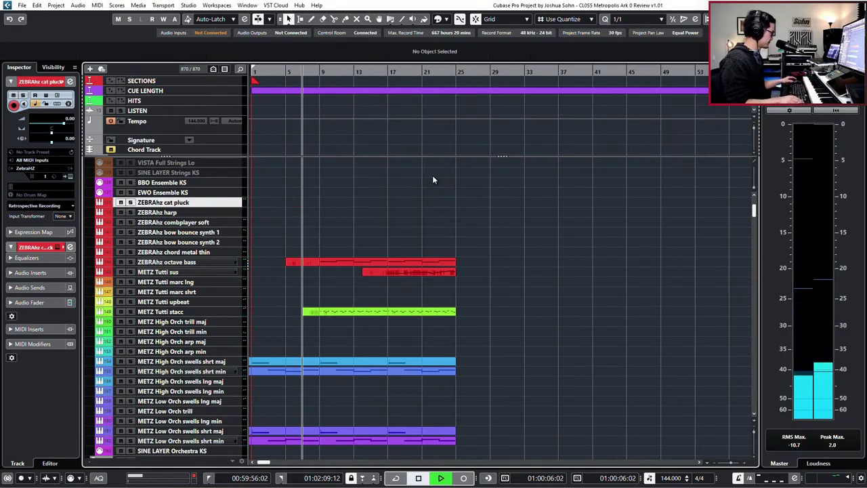
key(KP_Multiply)
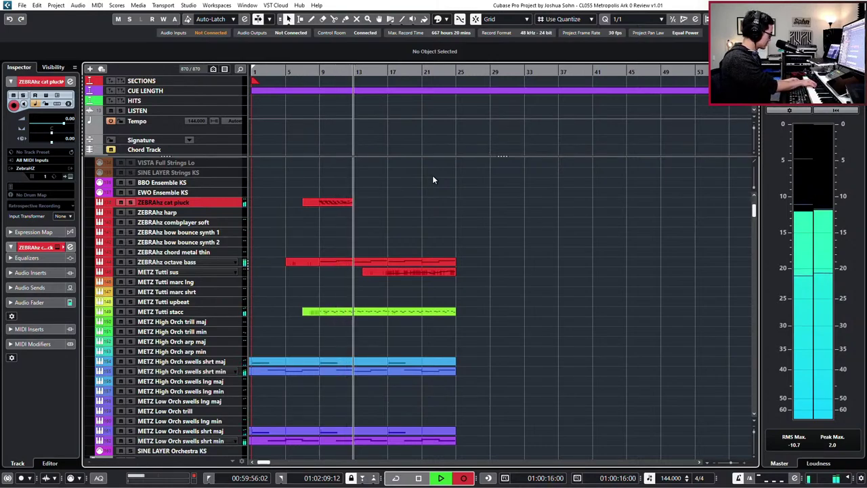
key(space)
Open the recorded cat pluck part for note editing and quantize the notes of bars 9 to 11 to 1/8.
click(328, 194)
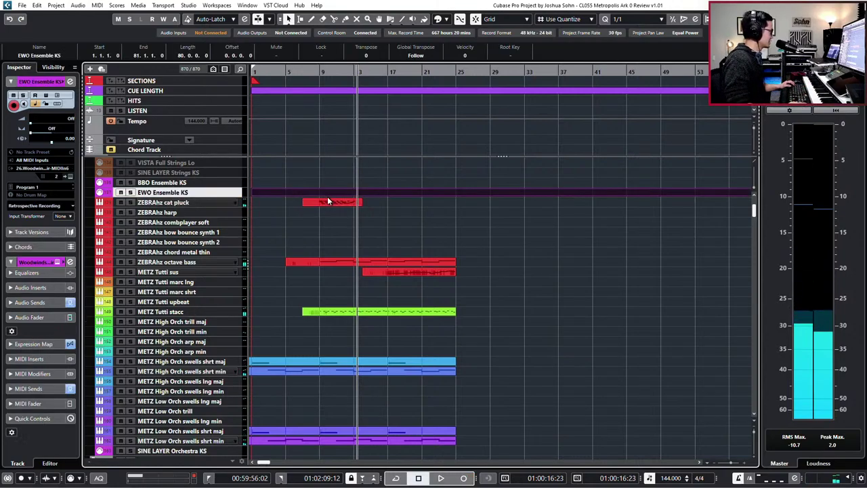
double_click(329, 202)
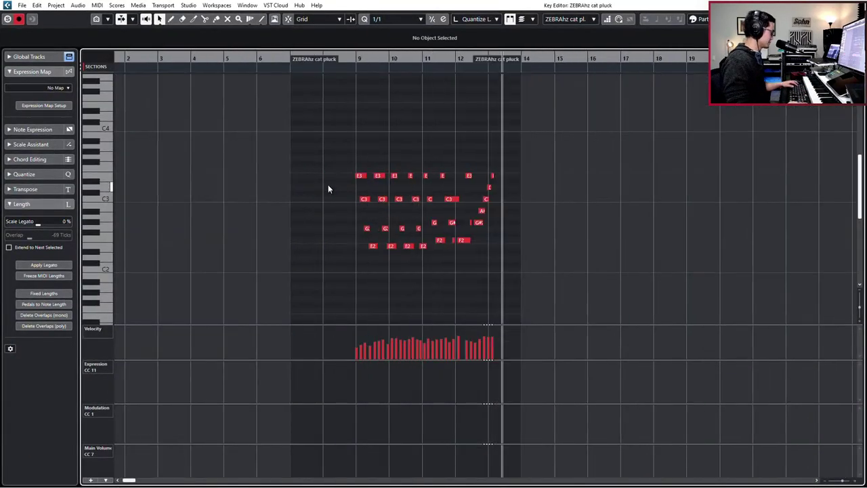
scroll(354, 192, up, 5)
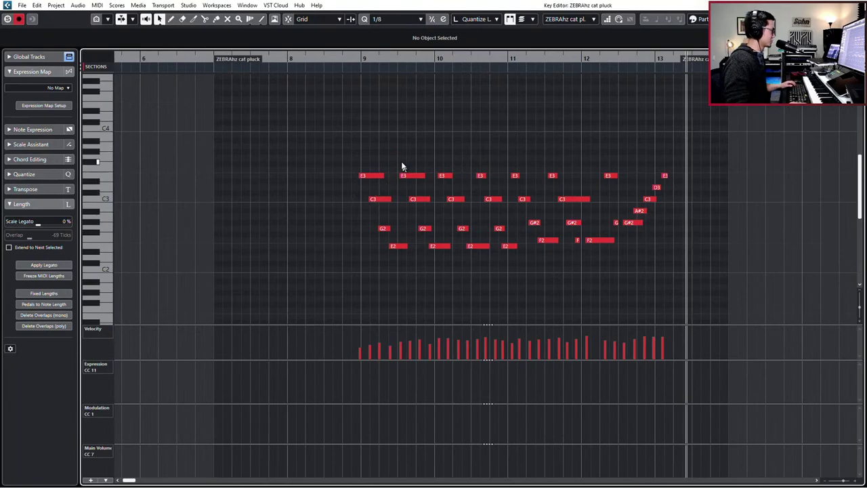
drag(341, 136, 549, 271)
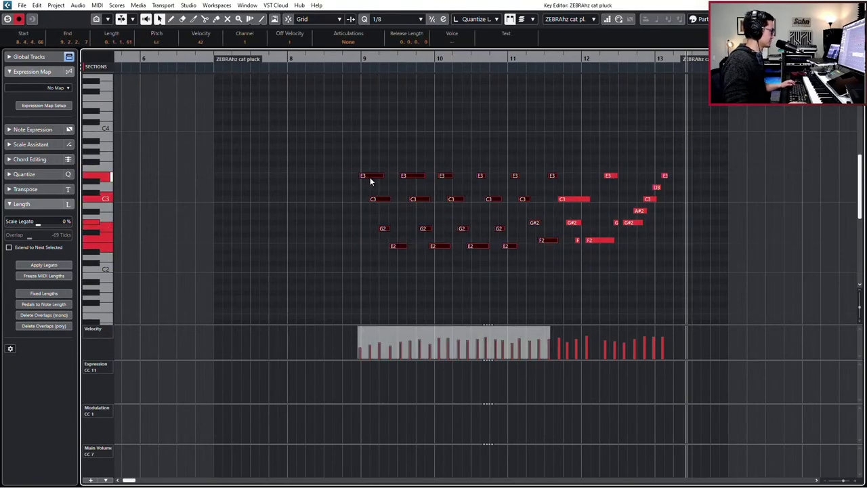
drag(369, 178, 433, 204)
key(q)
Shorten the E3, C3 and E2 notes in bar 9 to eighth notes and slightly raise the first note's velocity.
key(l)
key(alt+shift+Left)
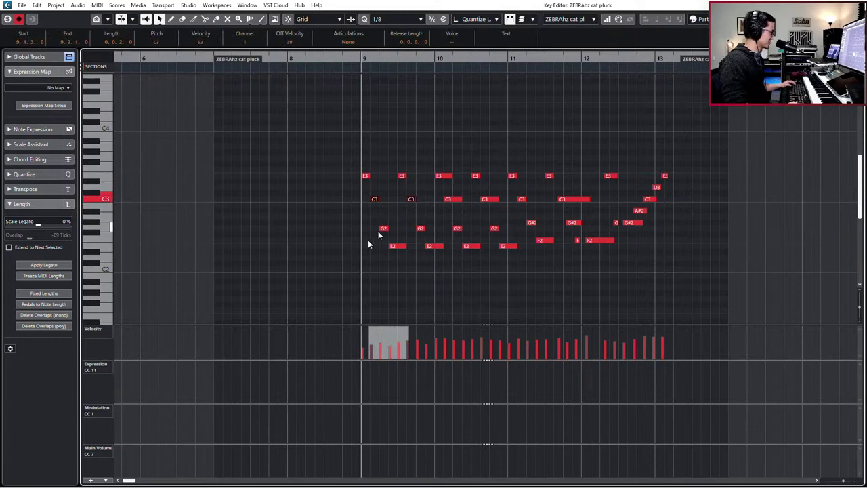
drag(359, 265, 433, 248)
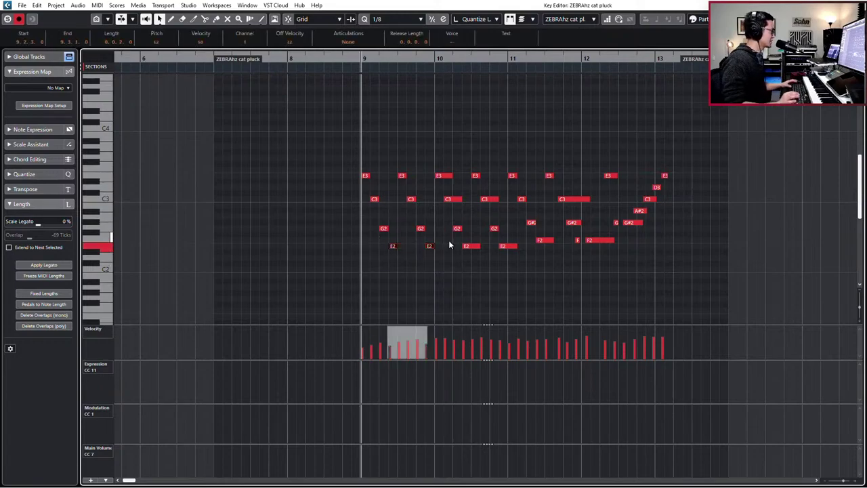
key(space)
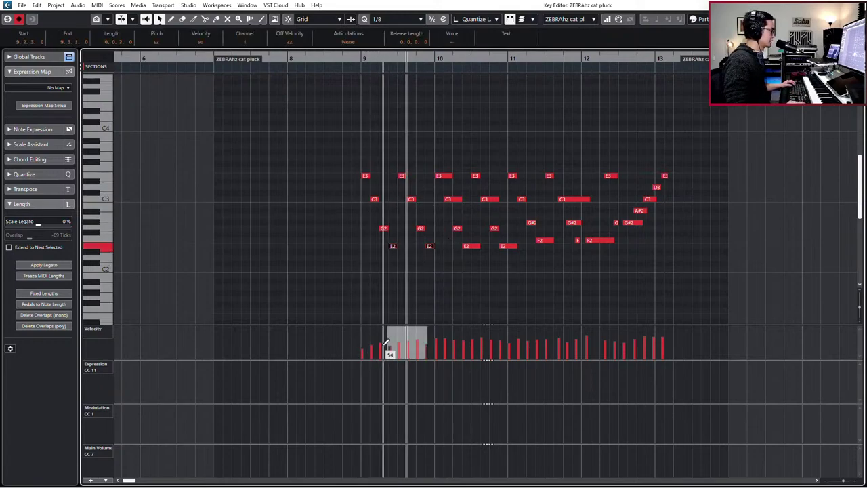
click(363, 344)
key(Escape)
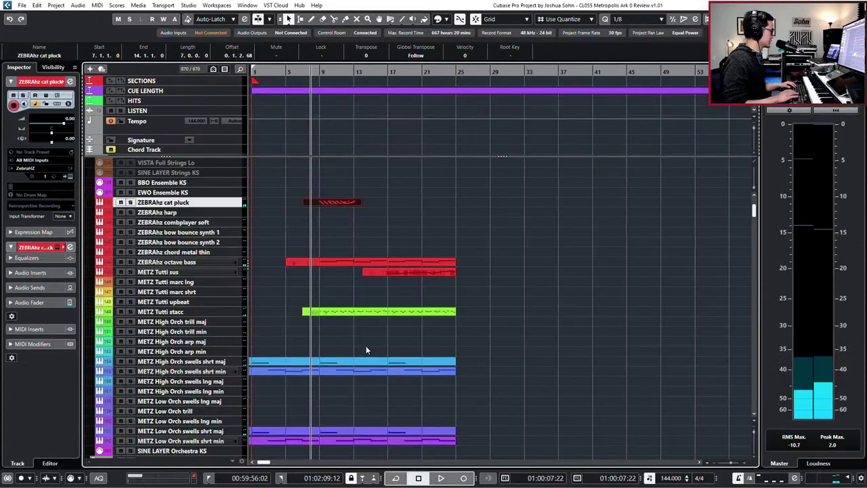
Reopen the cat pluck part, record controller moves into it from about bar 7, and delete its expression (CC 11) data.
double_click(326, 201)
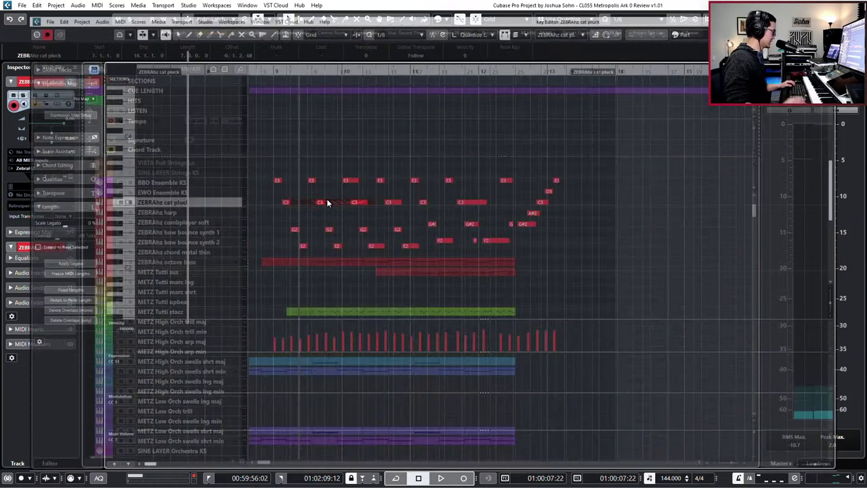
key(KP_Multiply)
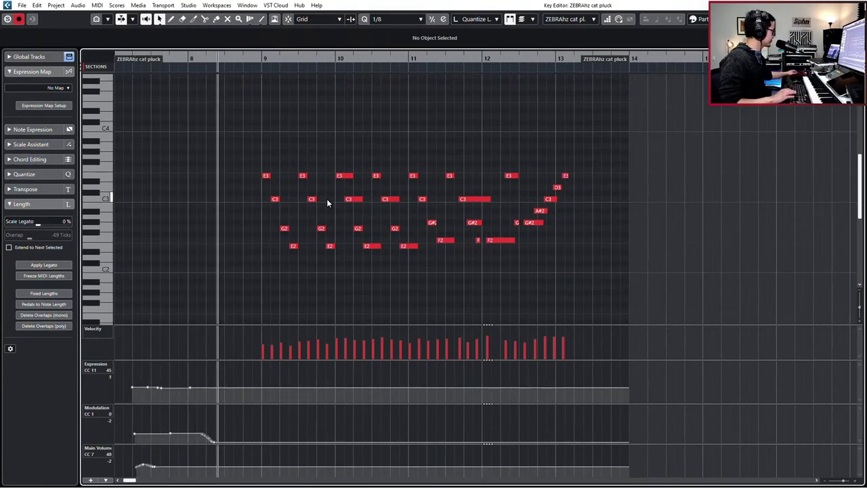
drag(203, 383, 103, 401)
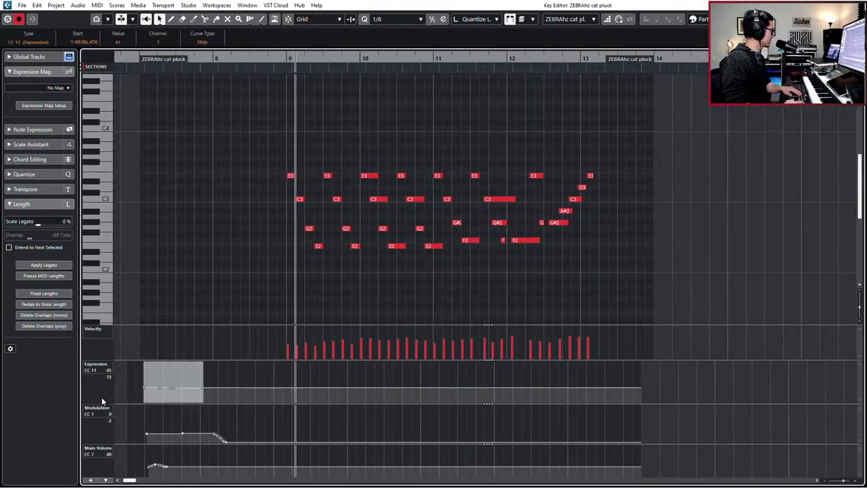
key(Delete)
Shorten the long E3, both C3 notes and the last E2 in bar 10 to eighth notes, and play the pattern back.
scroll(340, 264, up, 1)
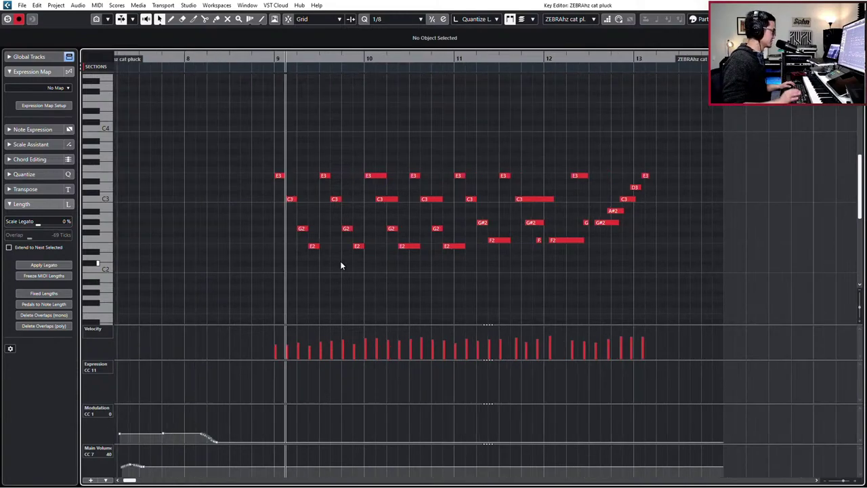
key(minus)
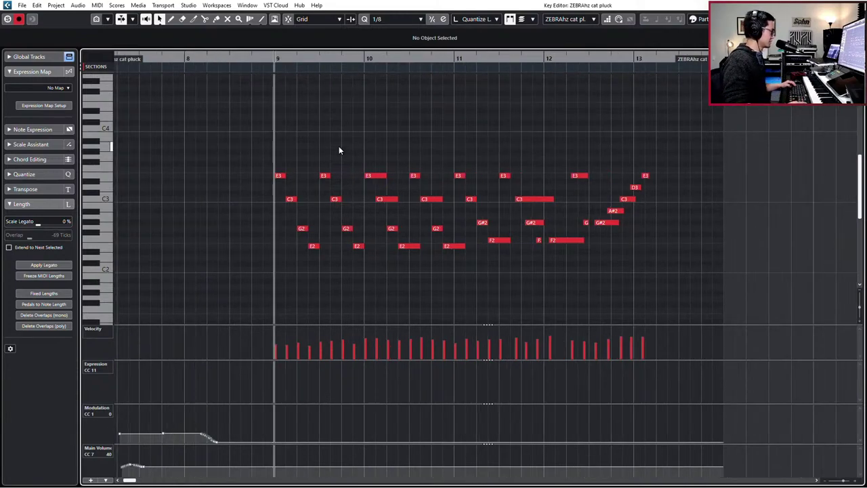
drag(338, 146, 388, 208)
click(382, 175)
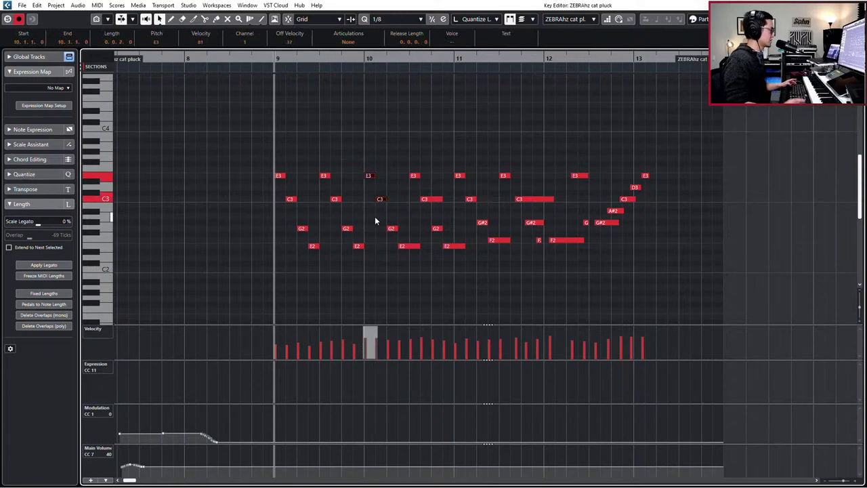
click(374, 216)
click(436, 200)
click(454, 246)
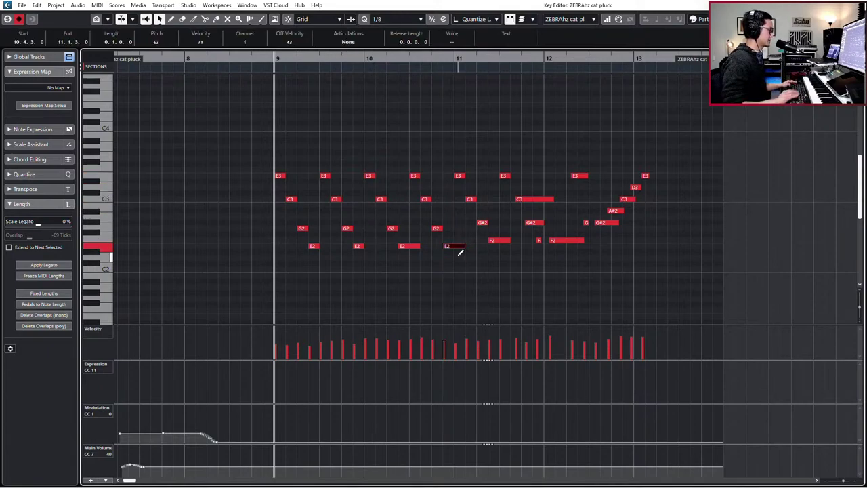
key(space)
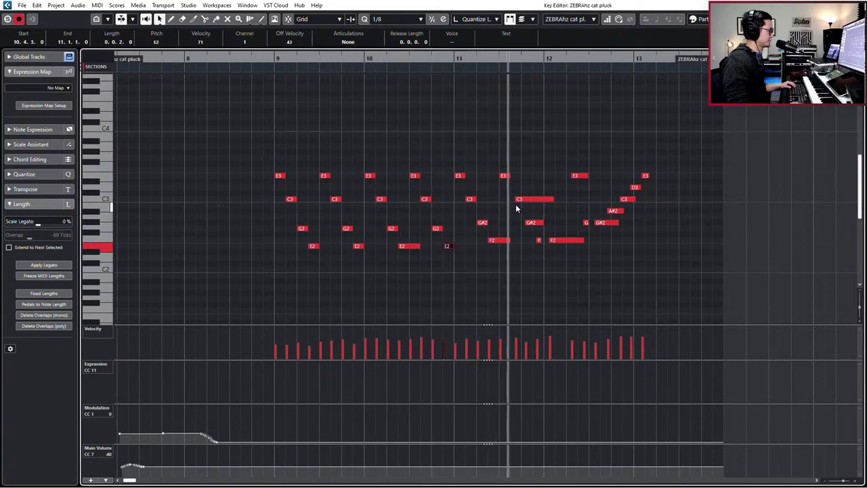
Quantize and shorten bar 11's late C3, G#2 and F2 notes to eighths, delete the long F2 in bar 12, and replay from bar 11.
click(526, 199)
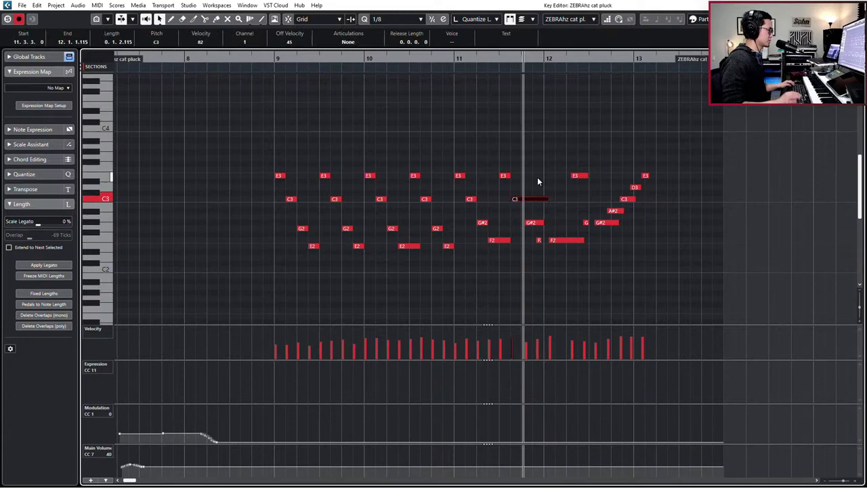
drag(504, 155, 550, 263)
drag(560, 209, 561, 253)
key(Delete)
drag(539, 188, 534, 218)
key(Delete)
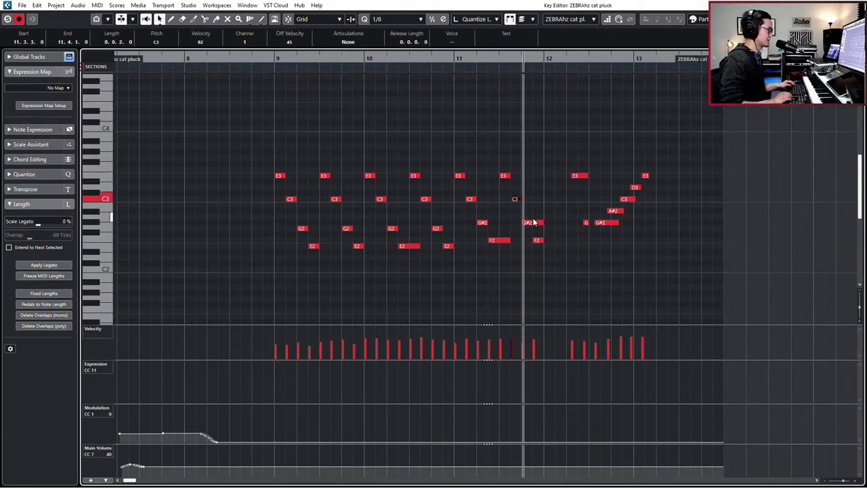
key(KP_Subtract)
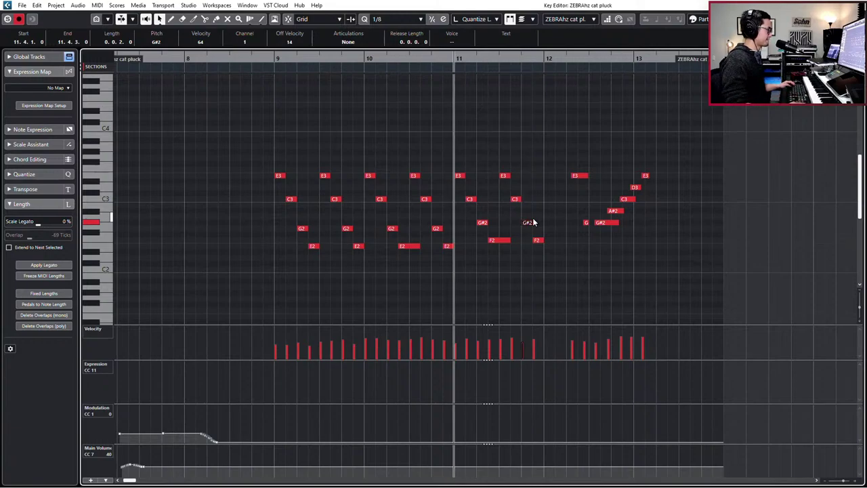
key(space)
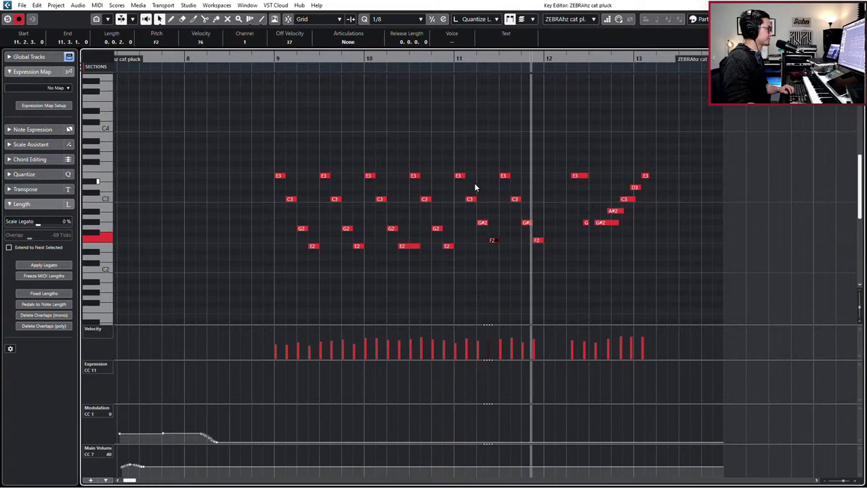
Transpose the two top E3 notes in bar 11 up to F3 and play the pattern back from bar 10.
drag(460, 169, 510, 179)
key(Up)
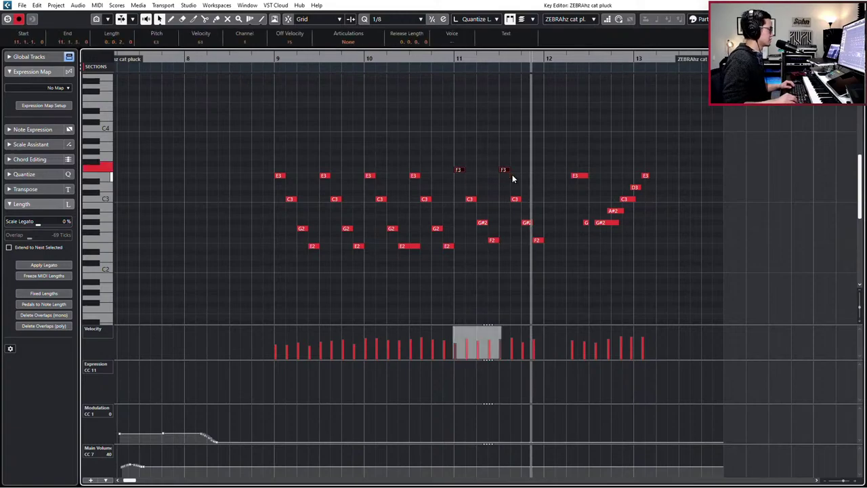
key(Down)
key(Down)
key(Up)
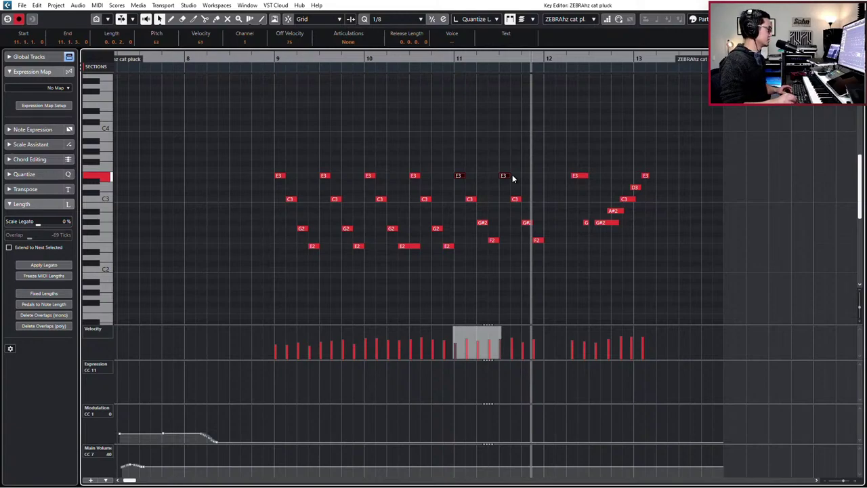
key(Up)
key(KP_Subtract)
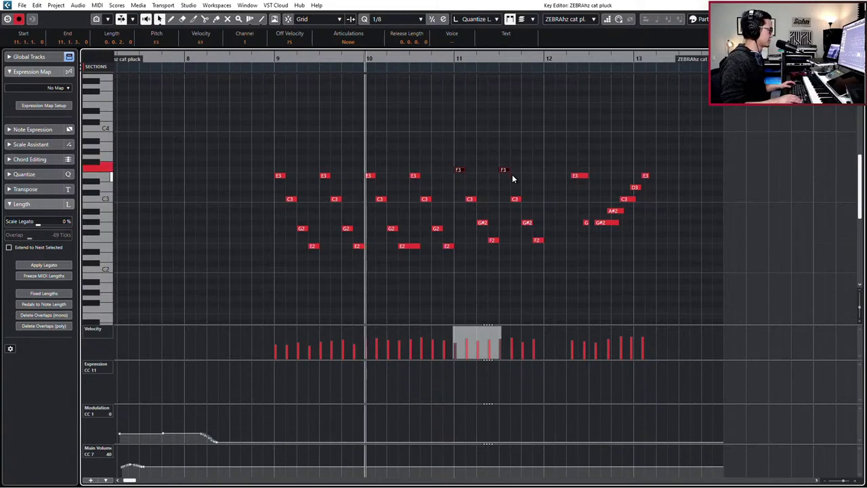
key(KP_Subtract)
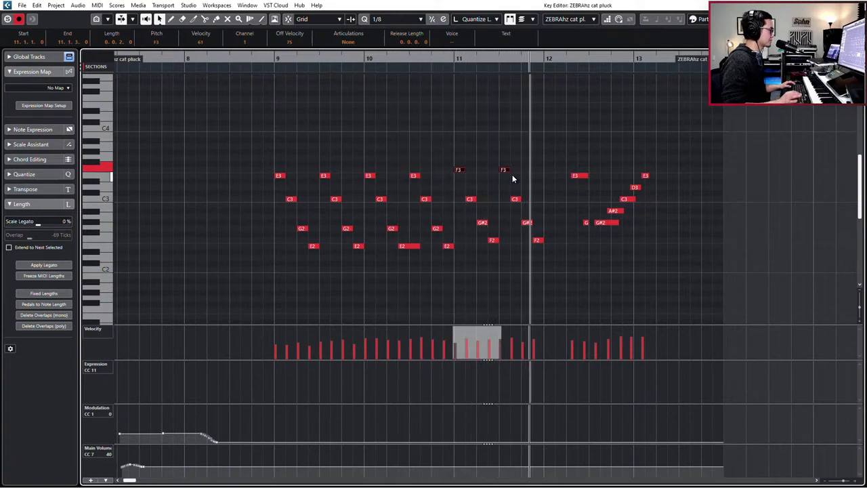
key(space)
Delete the stray E3 and the short G#2 in the middle of bar 12.
drag(558, 147, 580, 177)
key(Delete)
drag(583, 194, 583, 223)
key(Delete)
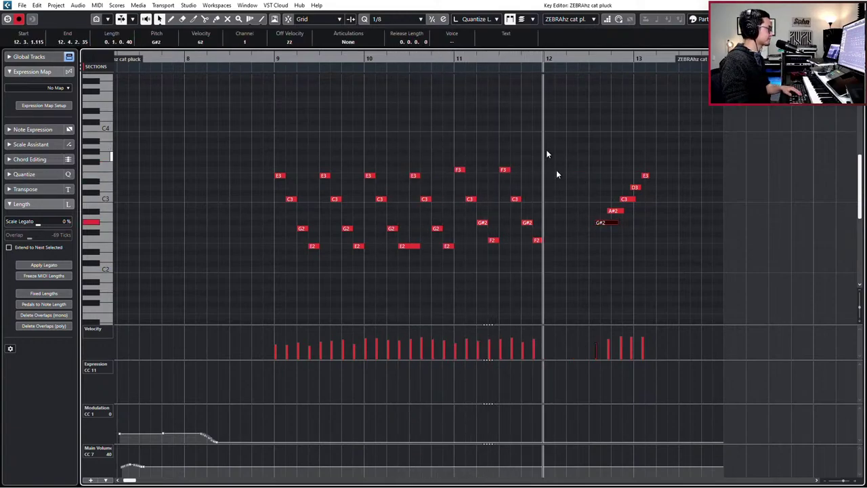
Duplicate the F3, C3, G#2, F2 figure from the second half of bar 11 to the start of bar 12.
drag(541, 142, 459, 273)
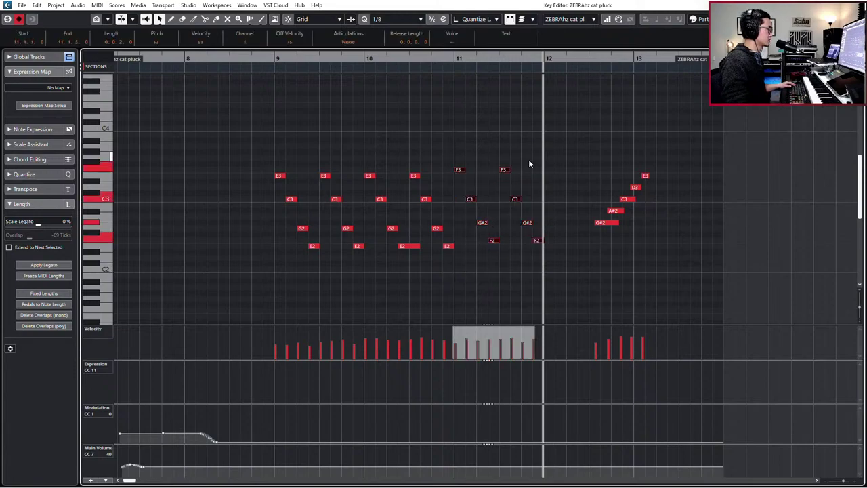
drag(507, 162, 548, 269)
key(ctrl+d)
key(alt+space)
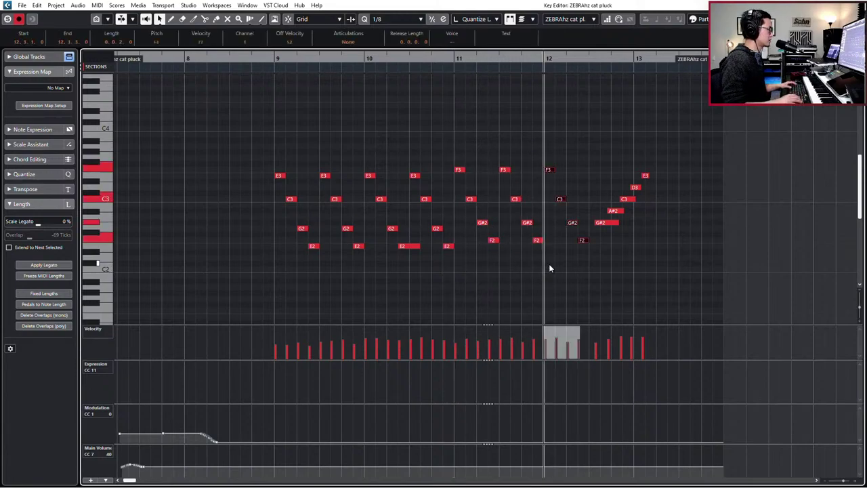
Lower the rising run's first note to G2, and align the whole run from 12.3.1 to the 1/8 grid with eighth-note lengths.
click(607, 223)
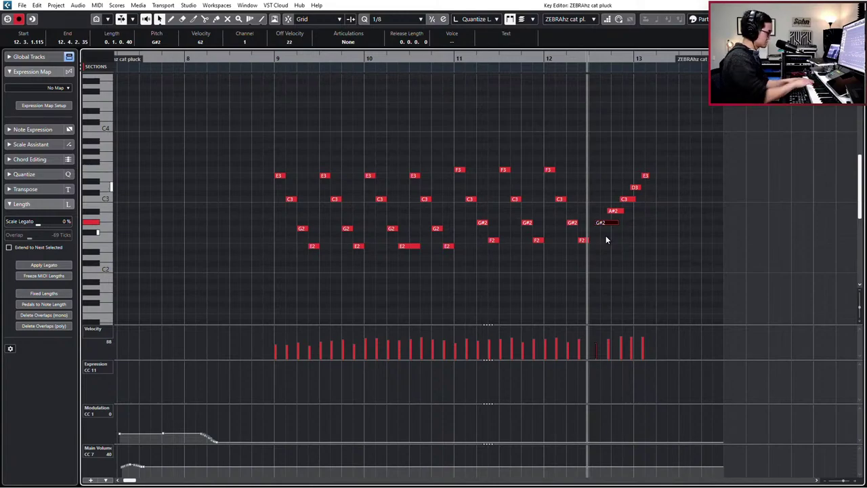
drag(602, 230, 601, 240)
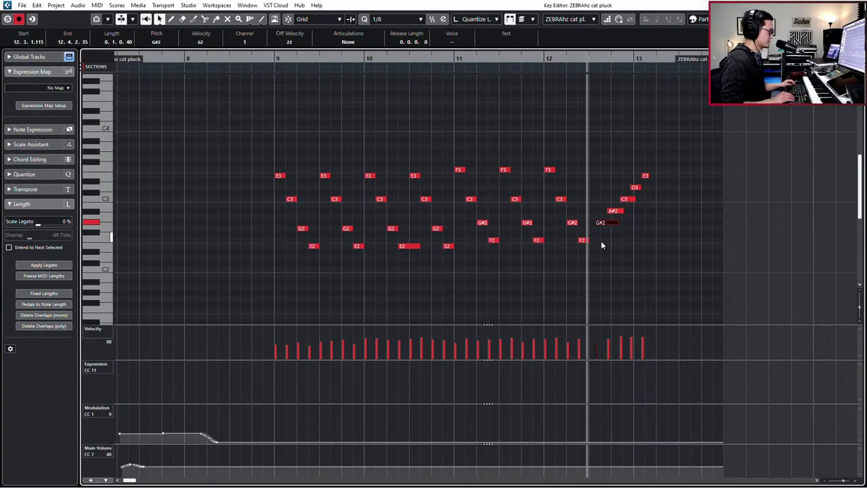
key(alt+shift+Left)
key(Right)
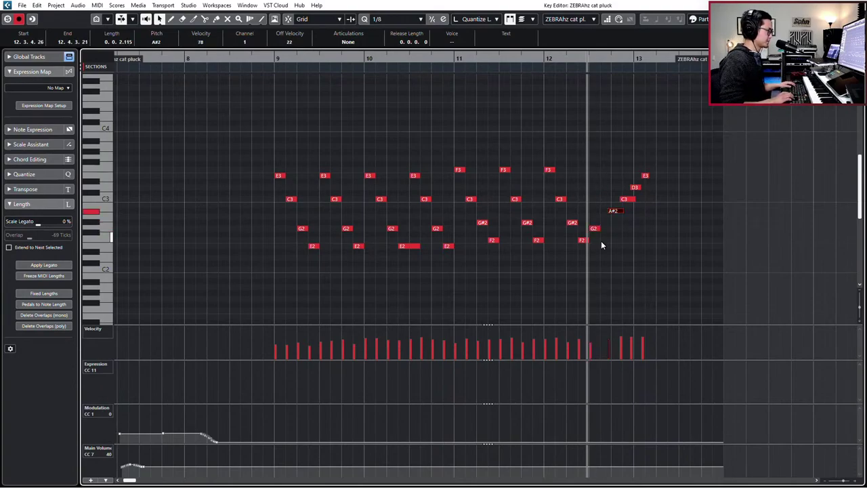
key(Left)
drag(590, 158, 668, 212)
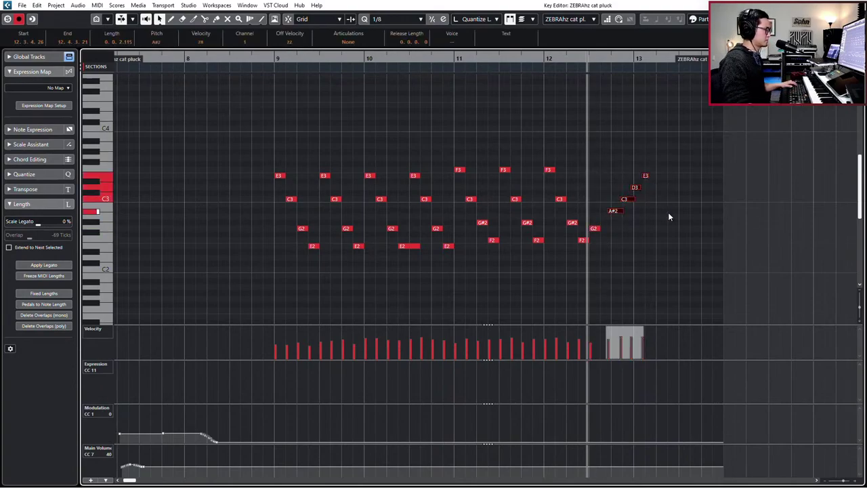
key(q)
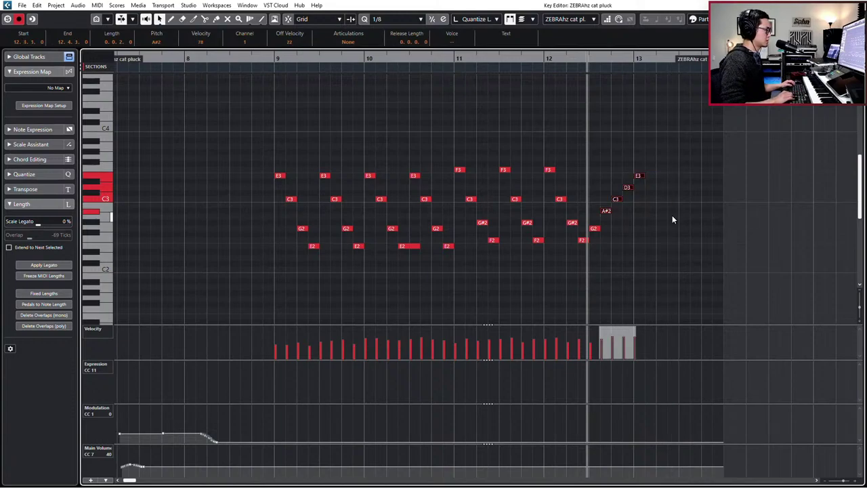
Lower the A#2 note in the closing run of bar 12 to G#2.
key(Right)
click(601, 222)
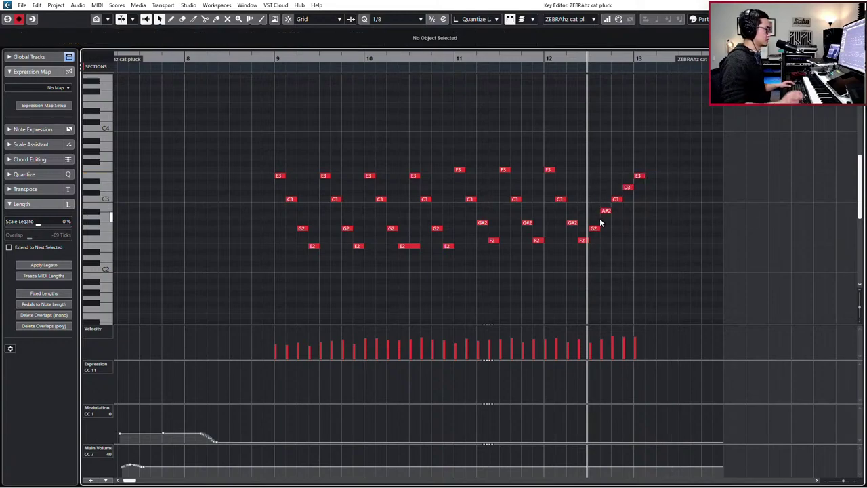
drag(606, 209, 607, 221)
Try lowering the closing run's C3 and D3 notes to A#2 and C#3, and restore both pitches.
key(Right)
key(Down)
key(Down)
key(Right)
key(Down)
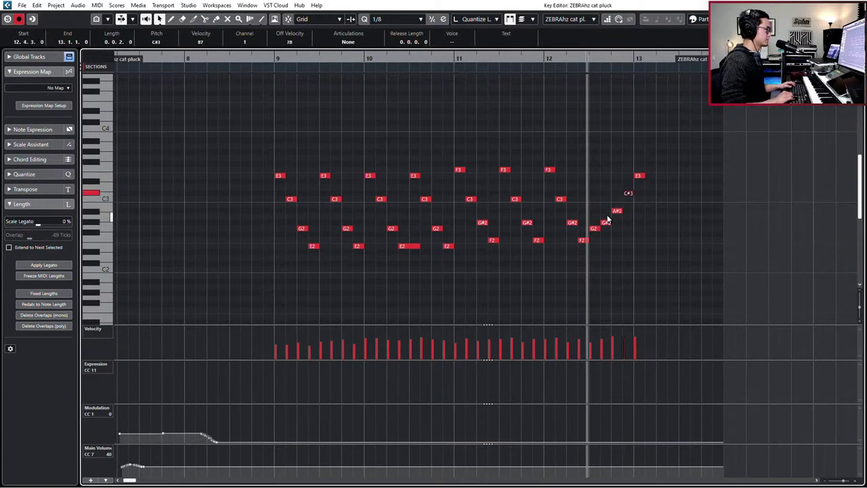
key(Up)
key(Left)
key(Up)
key(Up)
key(Right)
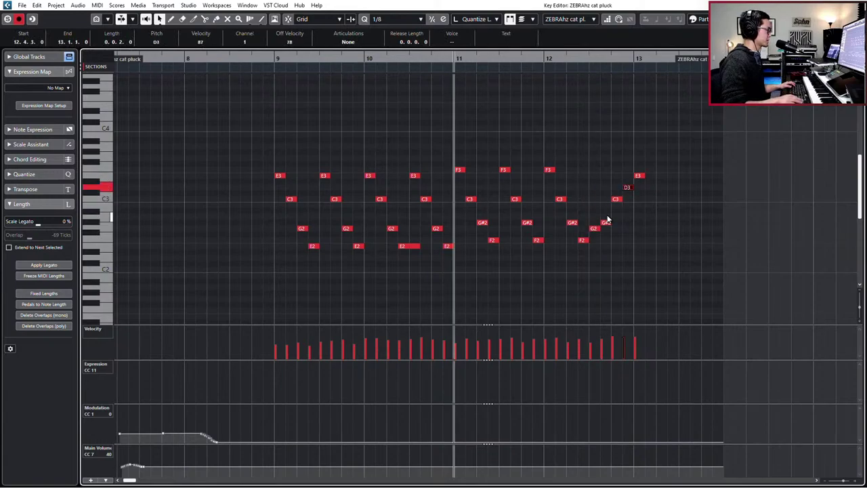
Delete the E3 note at bar 13 and play the pluck phrase back.
key(Right)
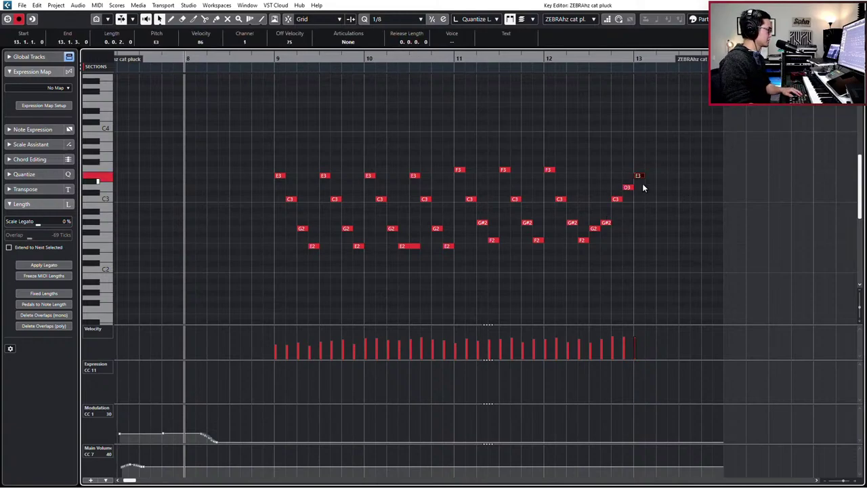
key(Delete)
key(space)
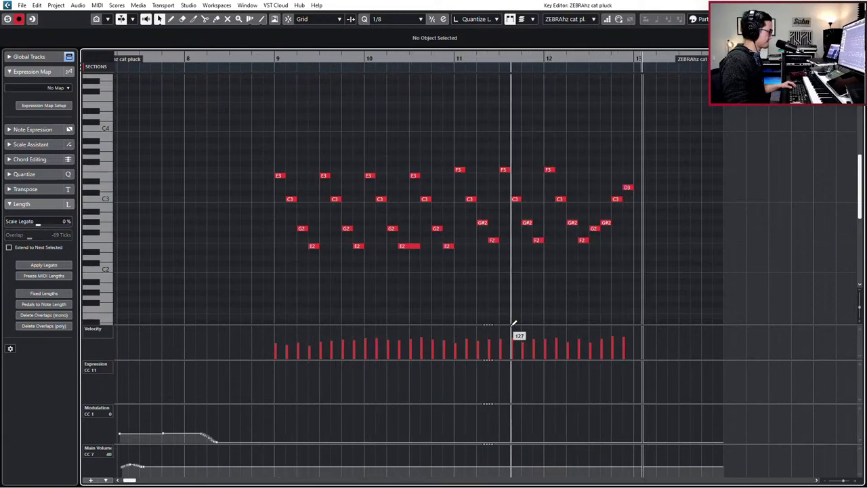
In the project window, split the ZEBRAhz cat pluck part at bar 13 and delete the remainder after it.
key(Return)
scroll(499, 325, up, 1)
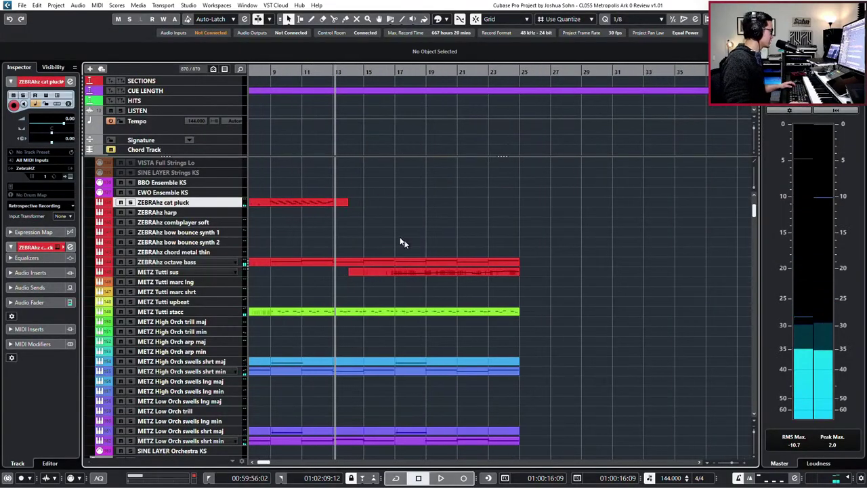
scroll(402, 242, left, 1)
key(1)
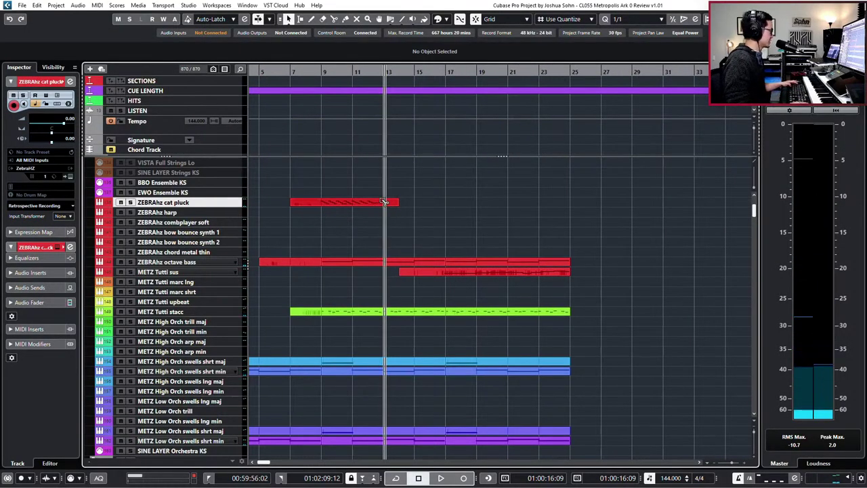
alt+click(384, 202)
click(393, 202)
key(Delete)
Play the passage from bar 11, and duplicate the four-bar cat pluck phrase from bar 9 to bar 13.
key(KP_Subtract)
key(KP_Subtract)
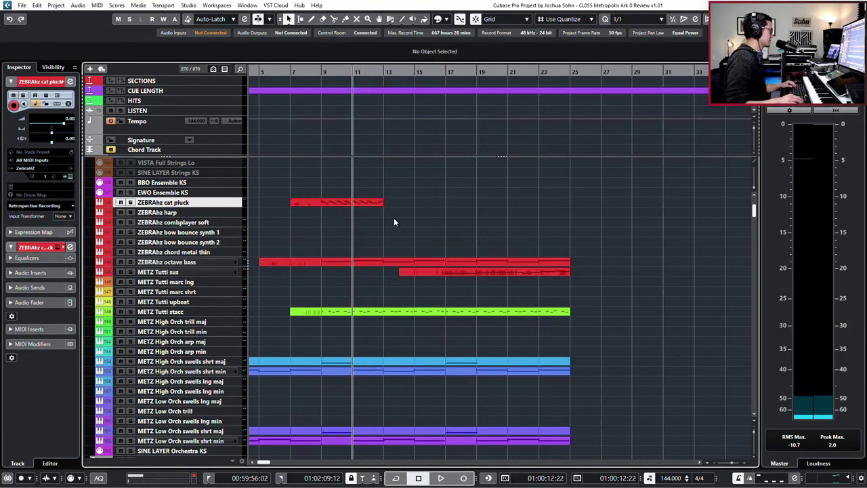
key(KP_Add)
key(space)
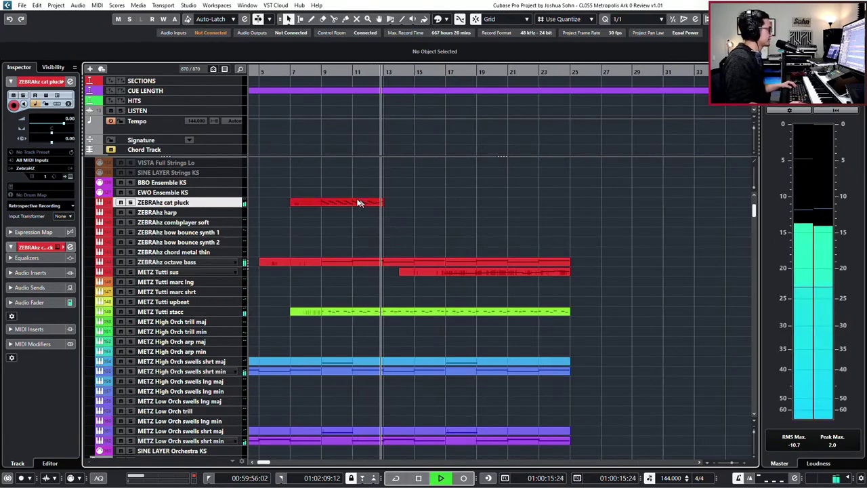
key(space)
key(ctrl+z)
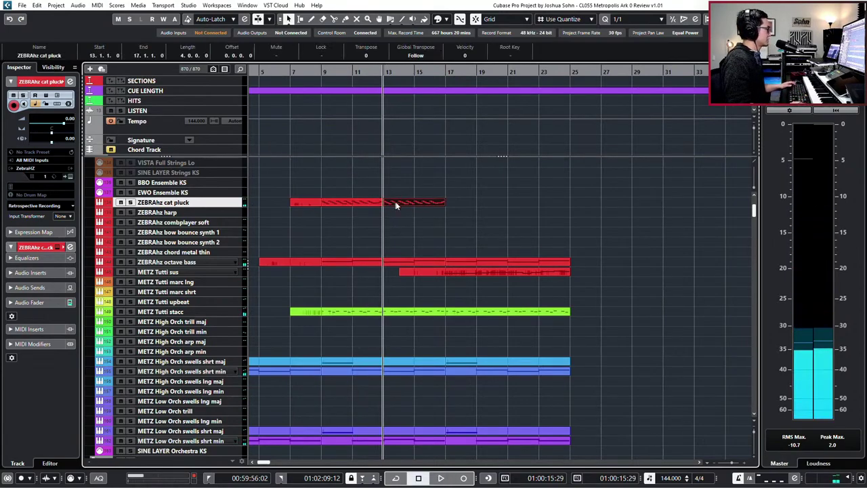
In the copied cat pluck part at bar 13, raise the four G2 notes in bars 13 and 14 to A2 and play it back.
double_click(399, 201)
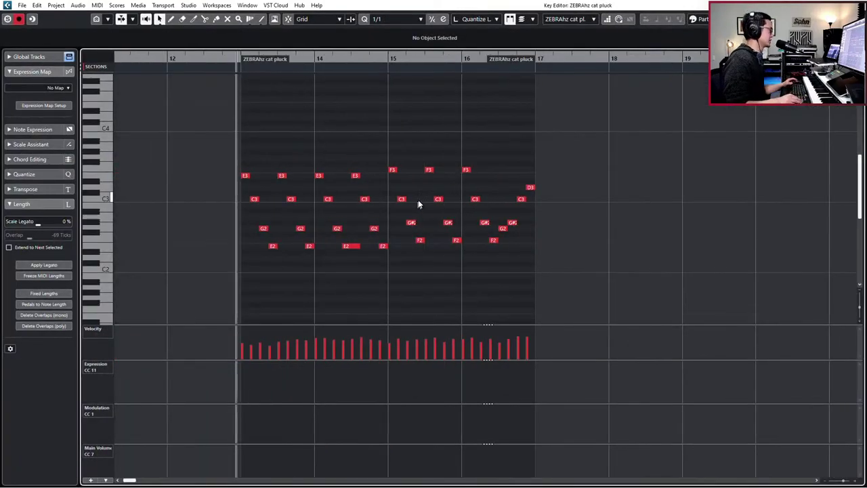
key(space)
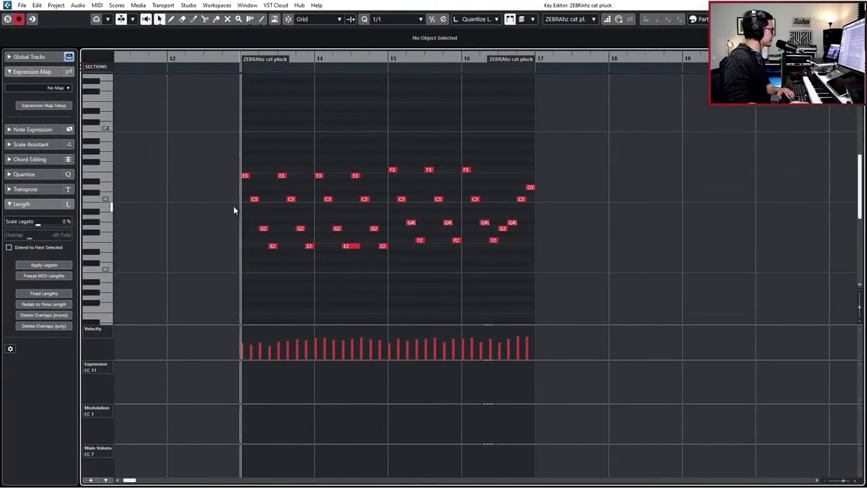
drag(233, 210, 383, 235)
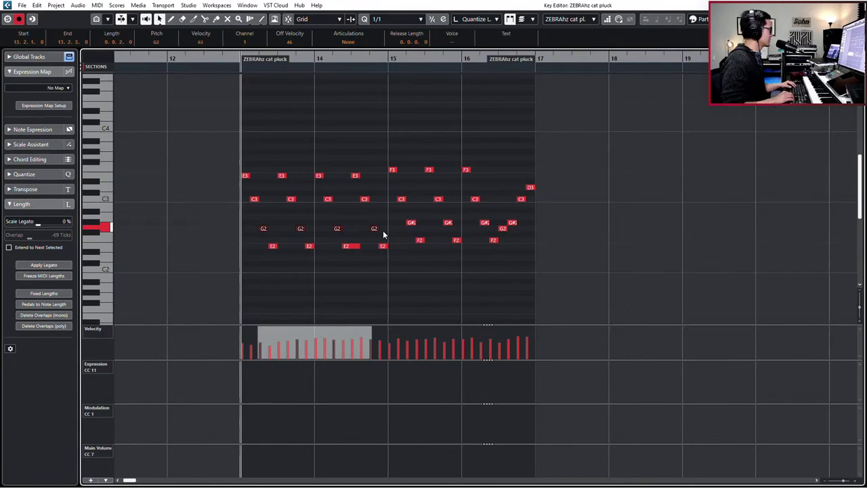
drag(182, 158, 288, 181)
click(214, 212)
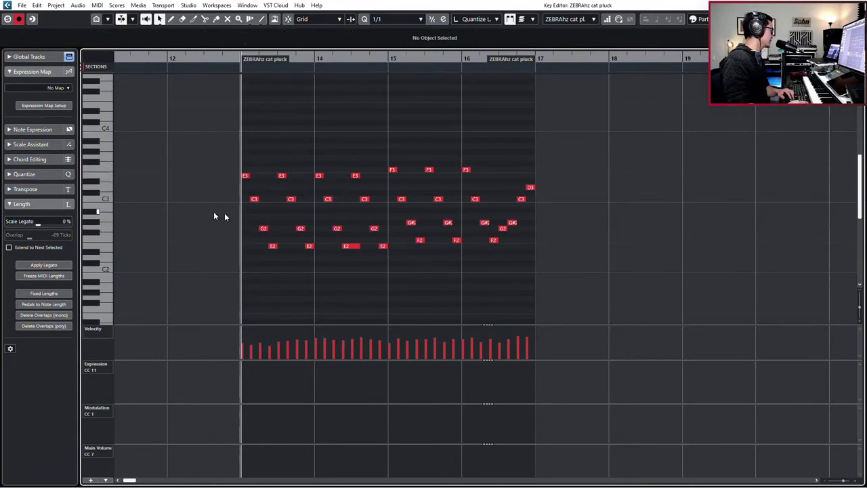
drag(208, 211, 384, 231)
key(Up)
key(Up)
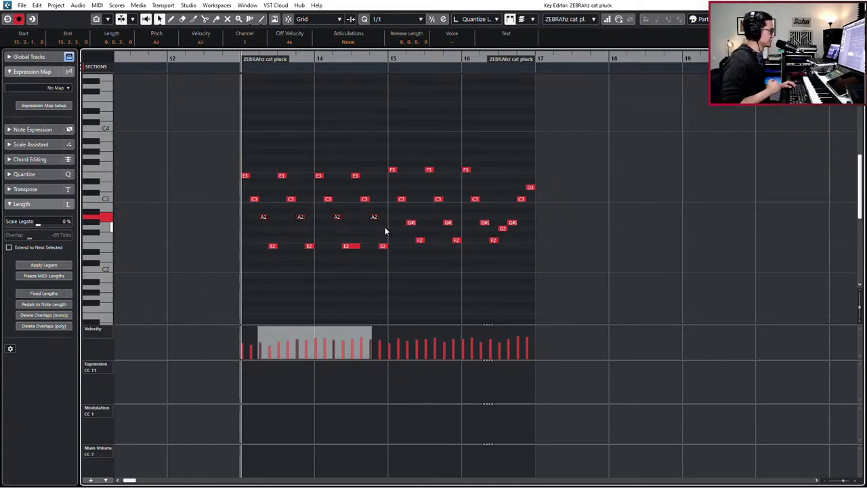
key(space)
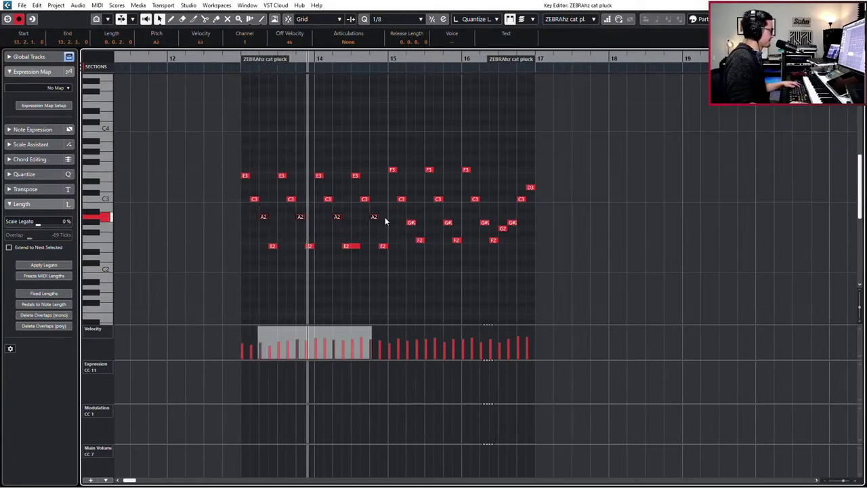
Shorten the overlong E2 note in bar 14 to 0.0.2.0, and the matching E2 in bar 10 of the original part.
click(347, 246)
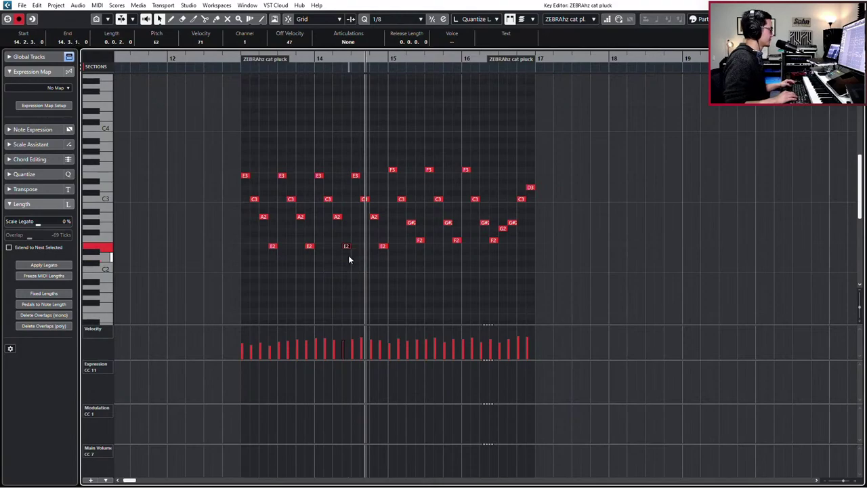
key(Escape)
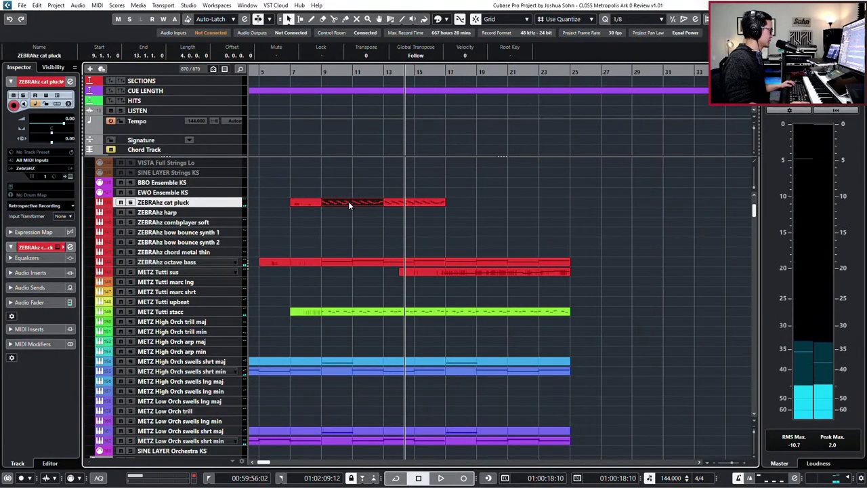
double_click(349, 201)
click(249, 246)
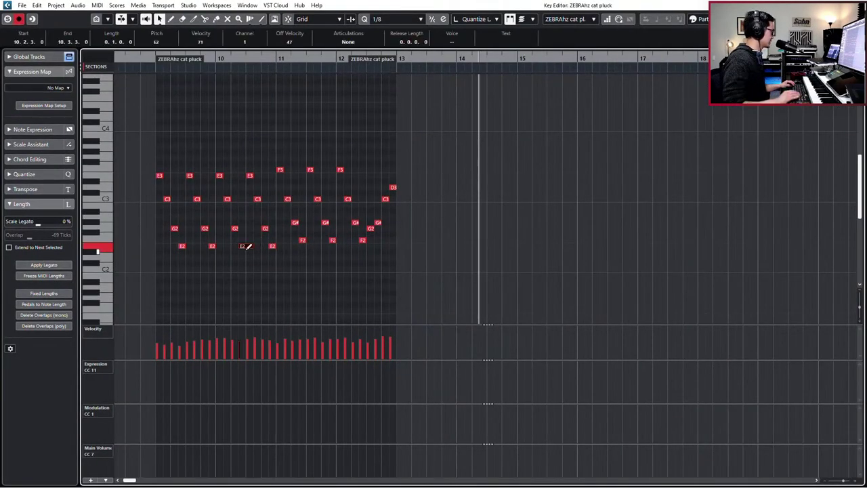
key(Escape)
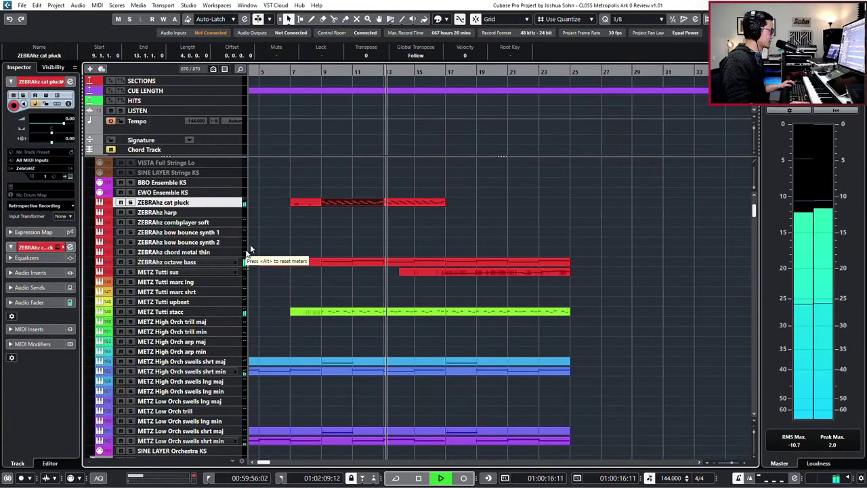
Open the cat pluck part at bar 13 and listen through it with auto-scroll following the playhead.
double_click(435, 202)
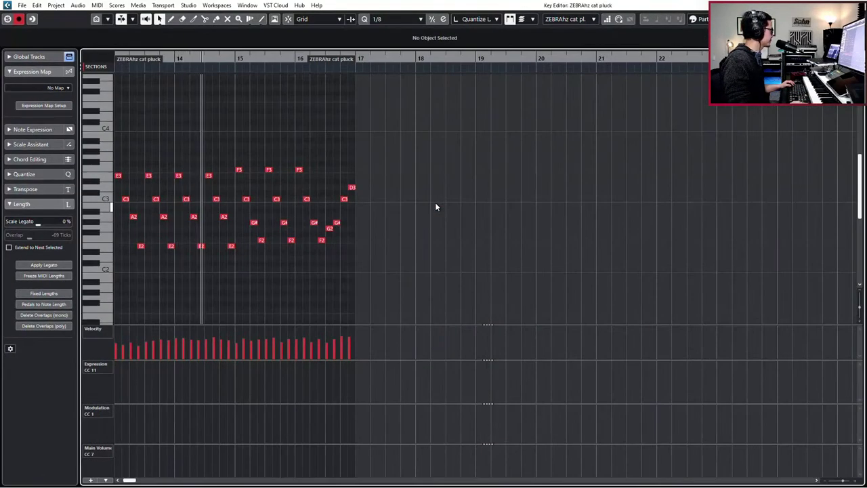
key(f)
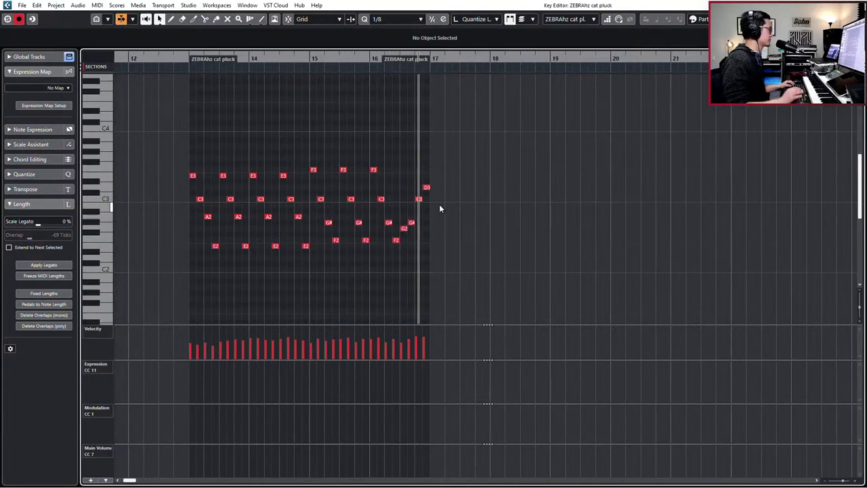
key(space)
Duplicate both four-bar cat pluck parts from bars 9–17 so the copies fill bars 17–25.
key(Return)
drag(373, 181, 446, 219)
key(ctrl+d)
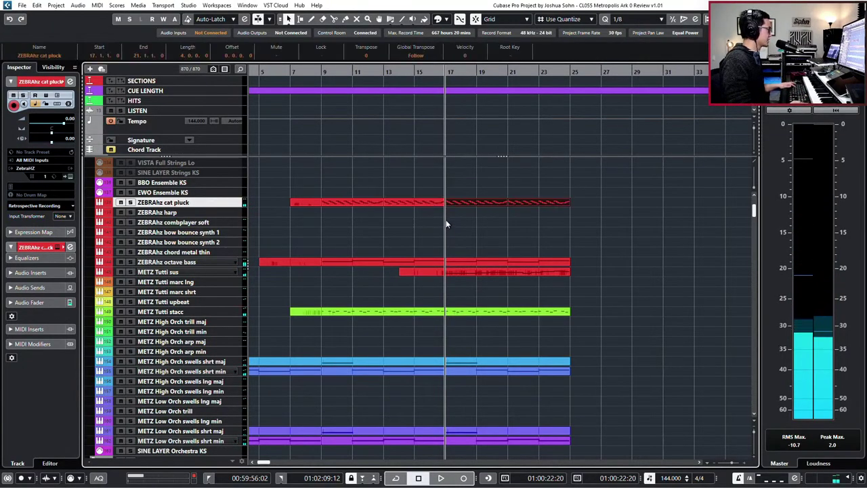
key(g)
key(KP_Subtract)
key(KP_Add)
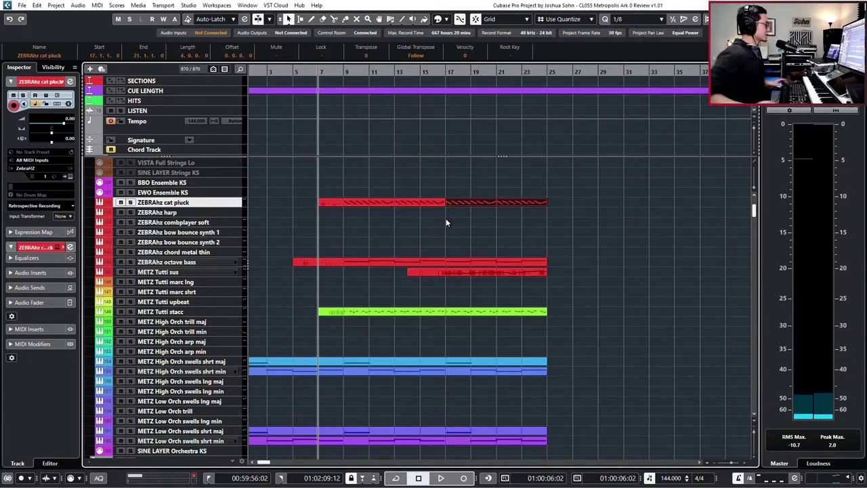
Add ValhallaVintageVerb as the first insert on the ZEBRAhz cat pluck channel.
key(e)
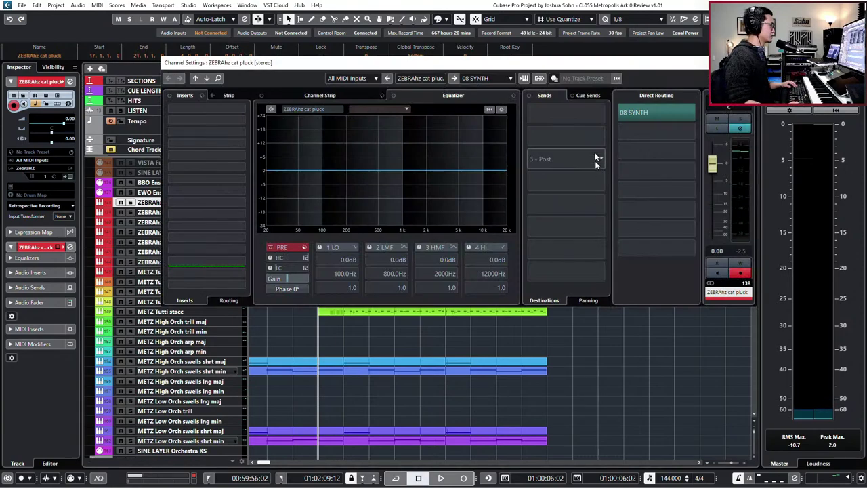
click(601, 114)
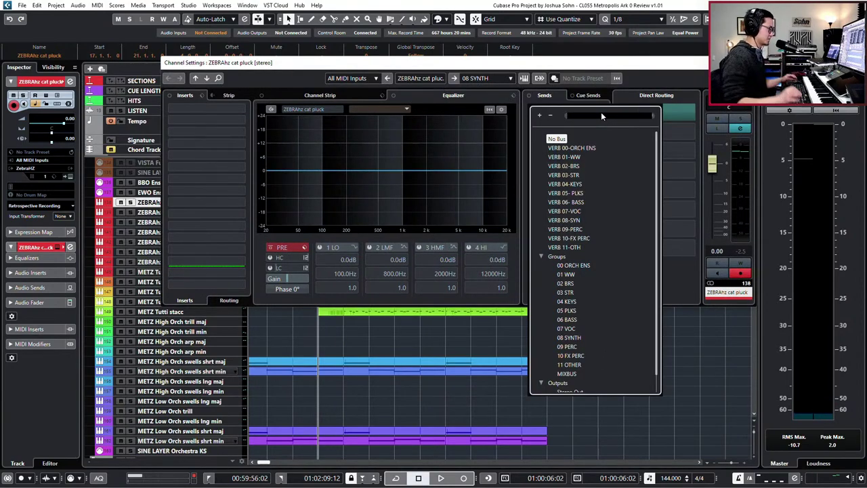
click(237, 99)
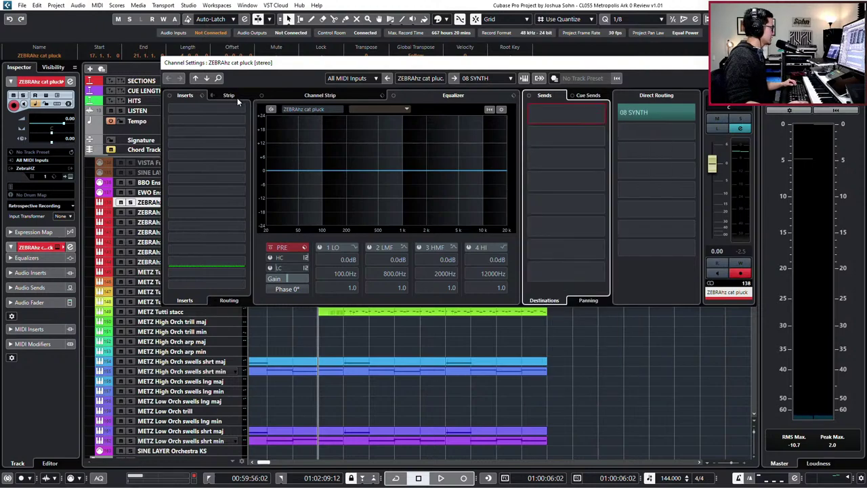
click(241, 109)
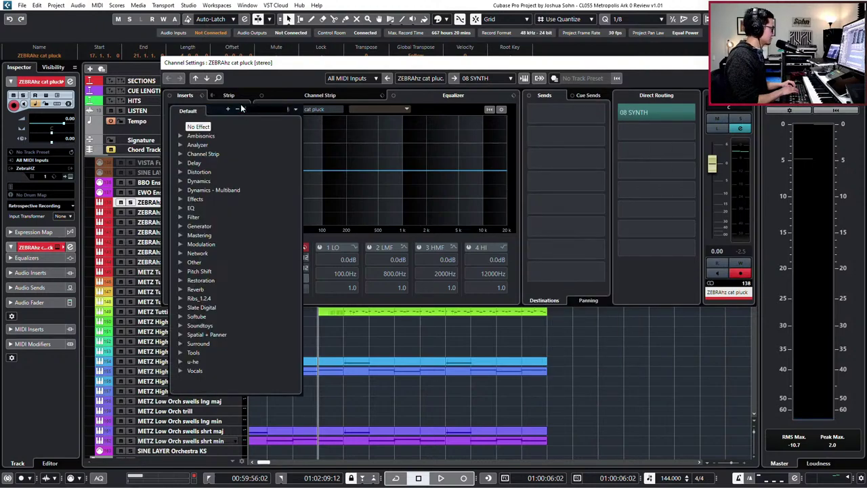
text(val)
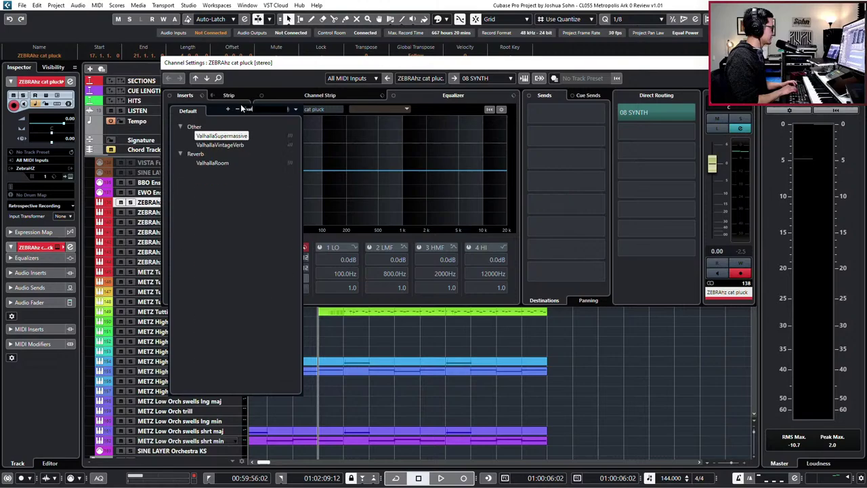
click(220, 145)
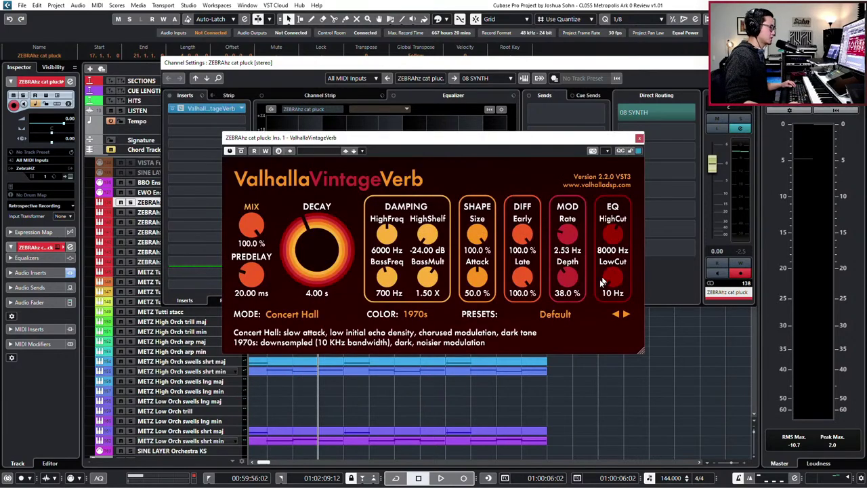
Play the cat pluck track soloed while setting the reverb's decay to 3.52 s and mix to 77.2 %.
key(space)
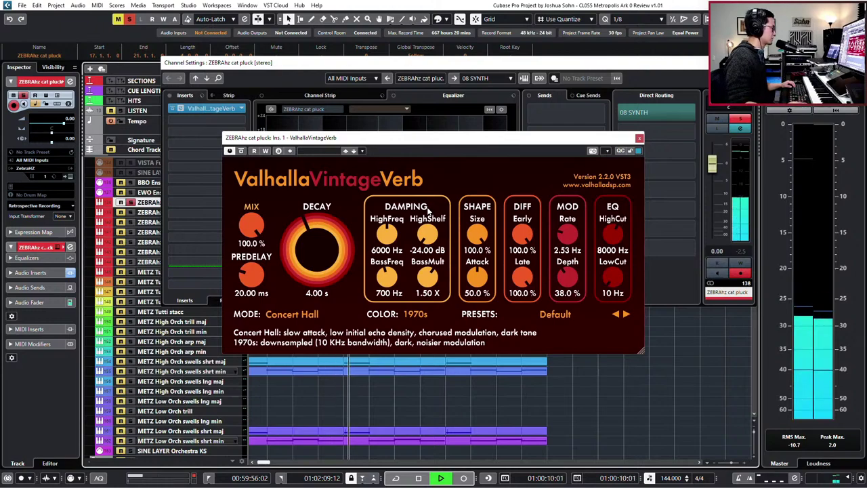
drag(345, 233, 321, 235)
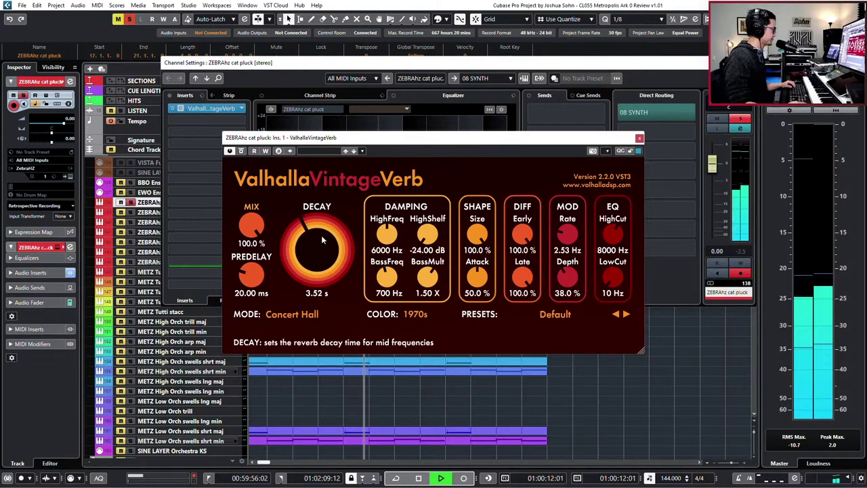
drag(264, 227, 264, 245)
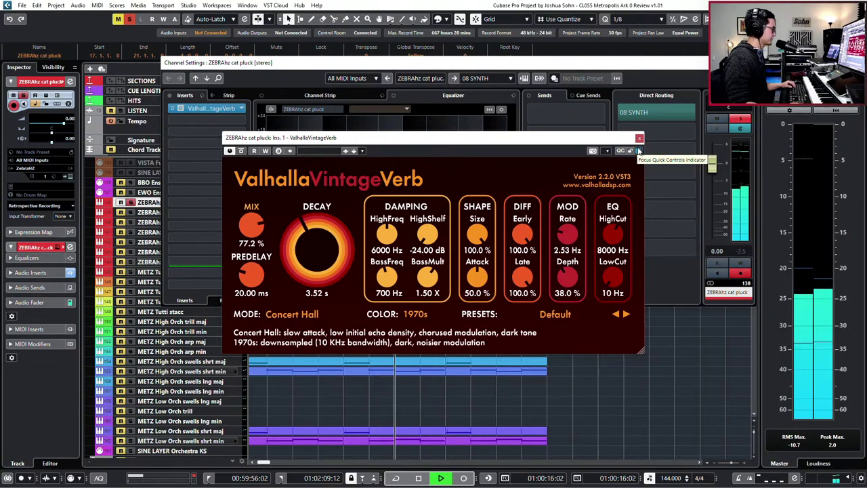
Try the reverb's NOW color, settle on 1980s, stop playback and close the plug-in window.
click(411, 315)
click(415, 348)
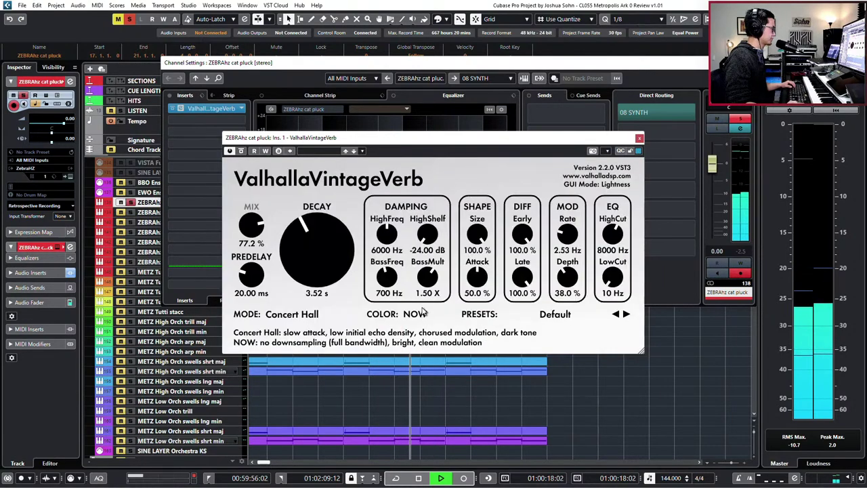
click(420, 315)
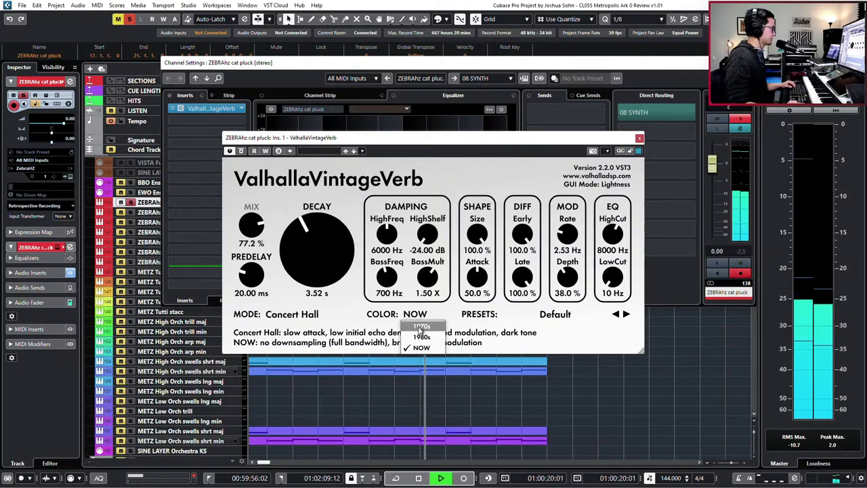
click(418, 337)
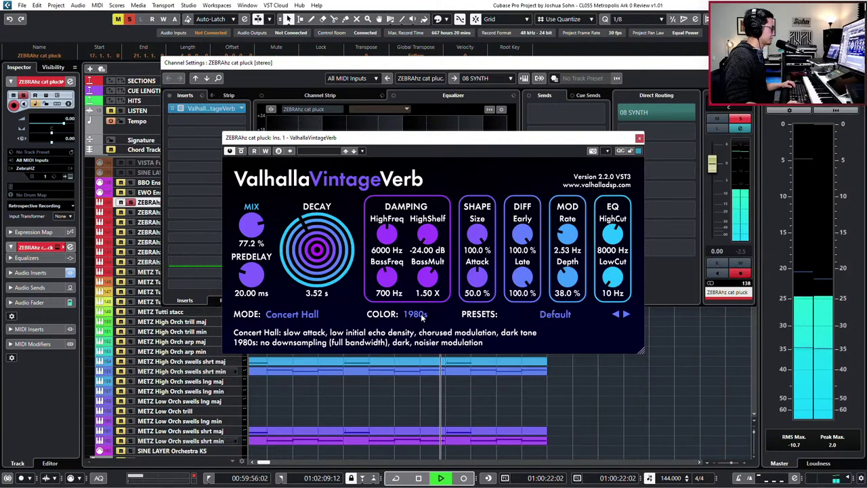
key(space)
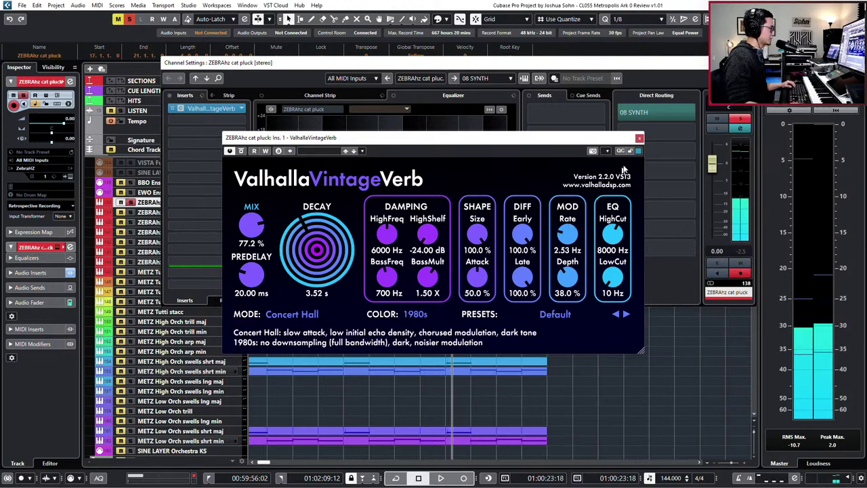
click(639, 138)
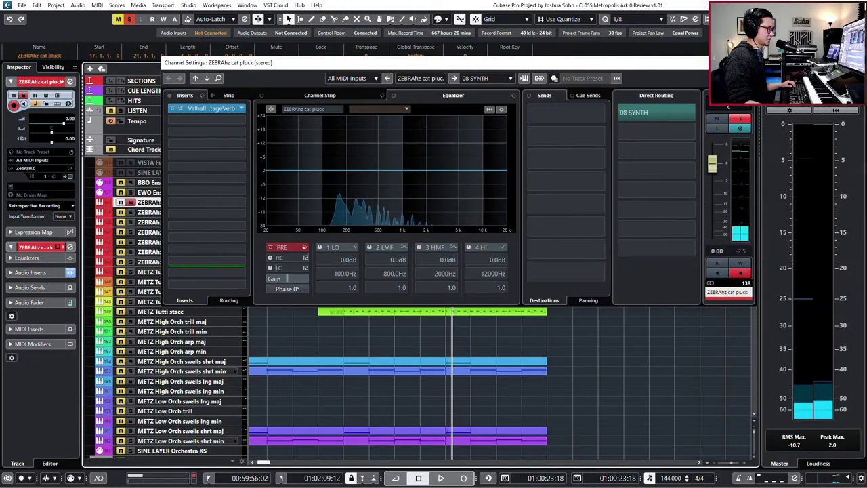
Close the channel settings, take the cat pluck track out of solo and play the full arrangement from around bar 9.
key(ctrl+w)
key(KP_Subtract)
key(KP_Subtract)
key(KP_Subtract)
key(KP_Subtract)
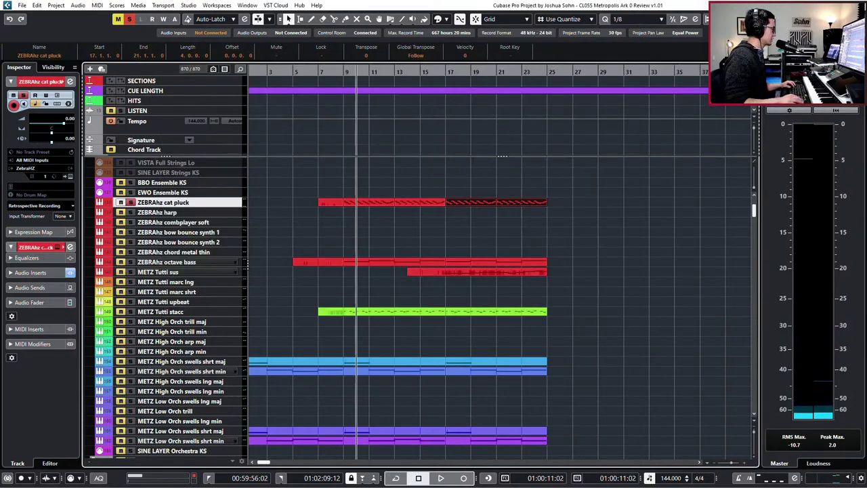
key(s)
key(space)
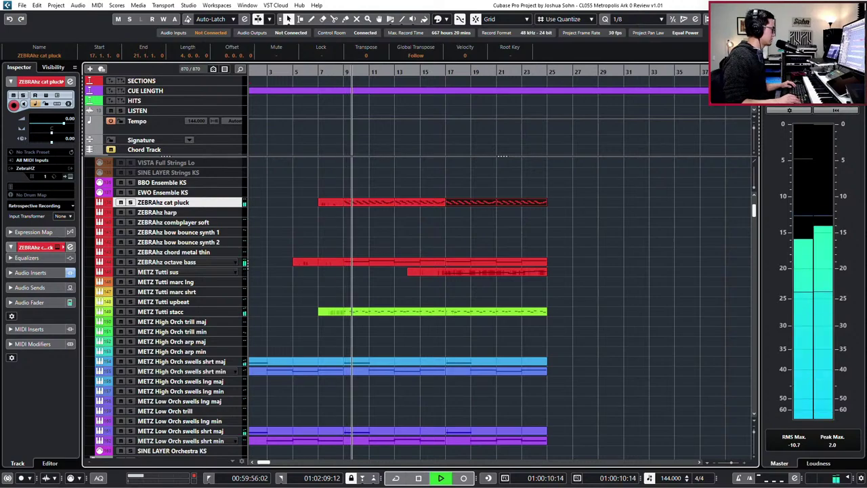
key(space)
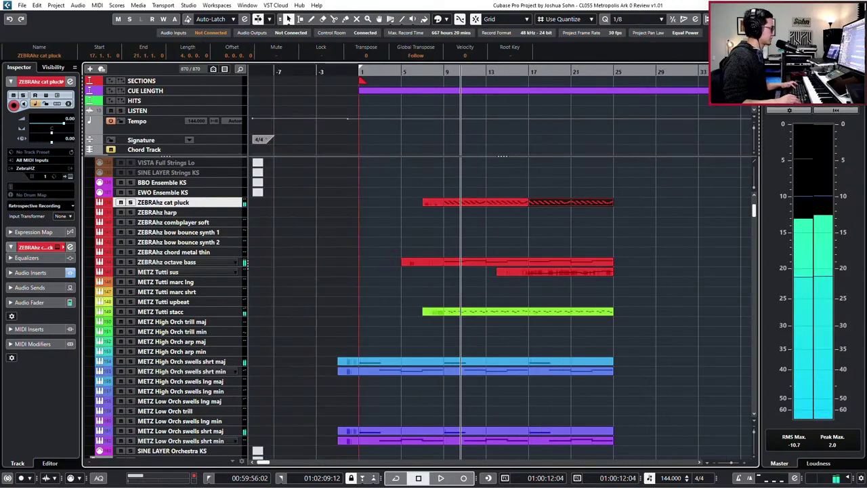
key(h)
key(KP_Subtract)
key(KP_Subtract)
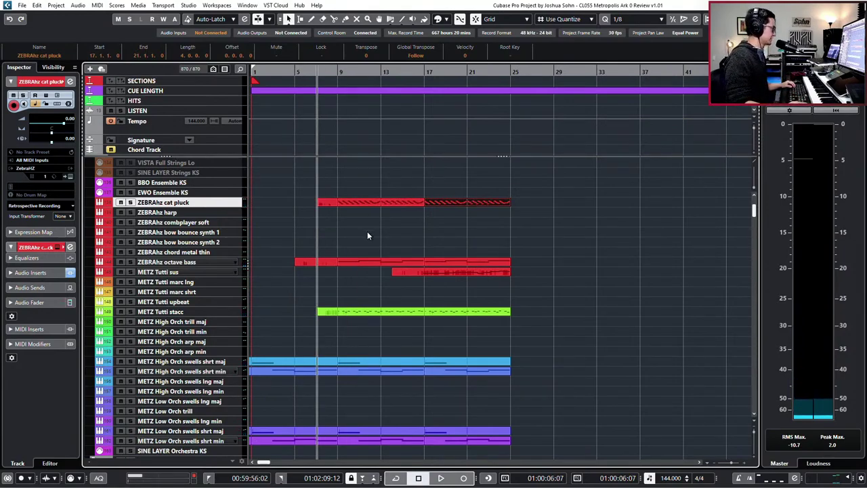
Open the METZ Tutti stacc part spanning bars 9–17 for note editing.
click(371, 265)
click(362, 202)
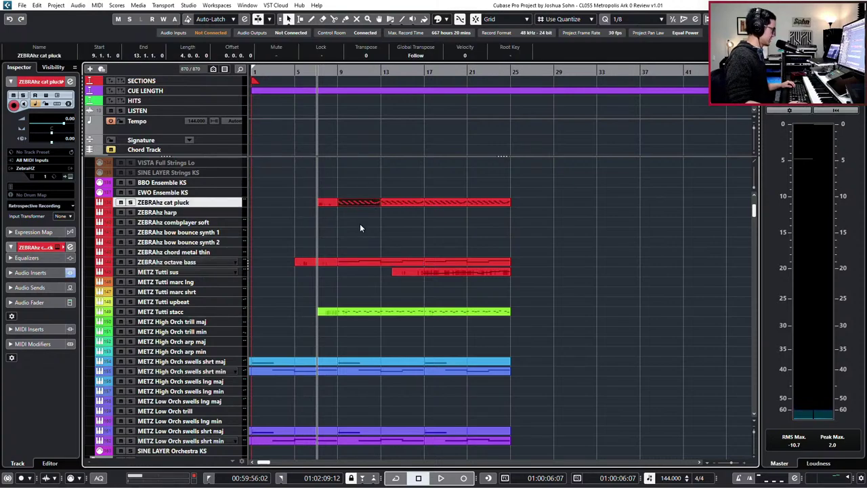
ctrl+scroll(360, 227, down, 1)
scroll(340, 291, down, 2)
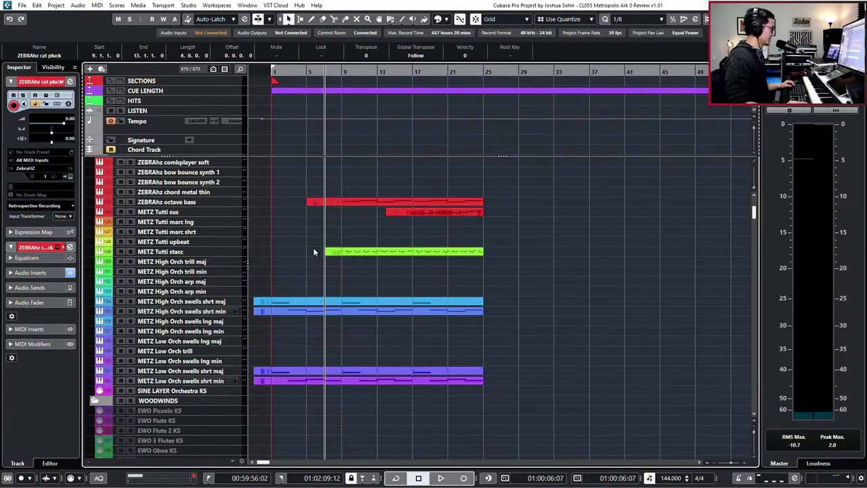
drag(286, 238, 597, 407)
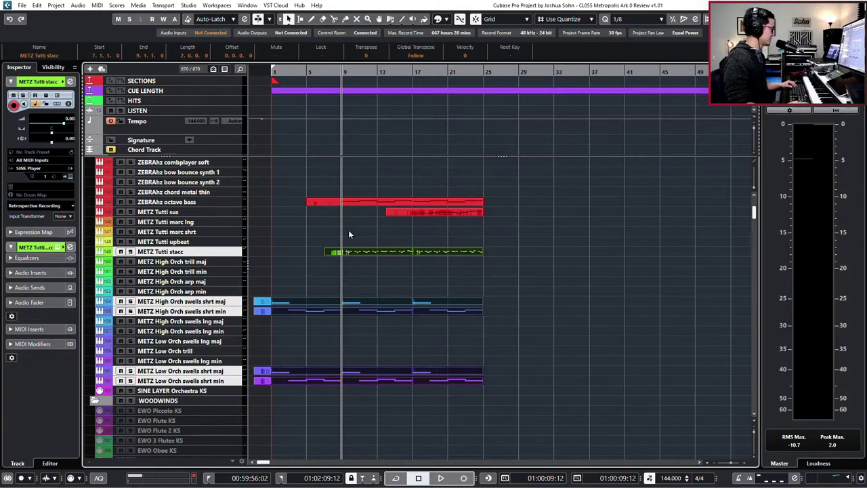
click(351, 251)
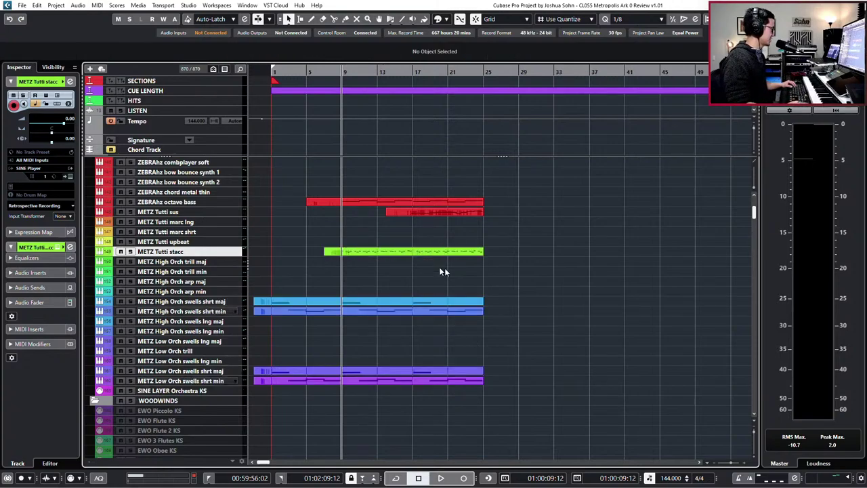
double_click(398, 252)
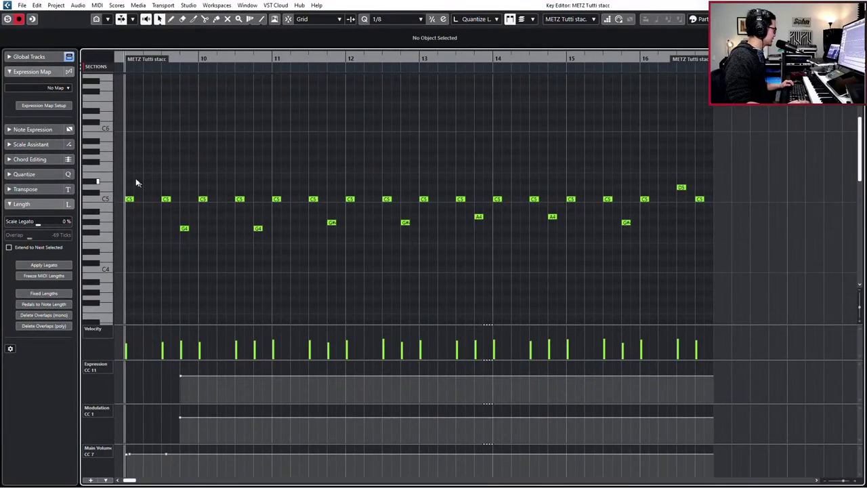
Select all stacc notes in bars 9–16 and add a copy of them five semitones lower as a harmony.
drag(136, 183, 711, 243)
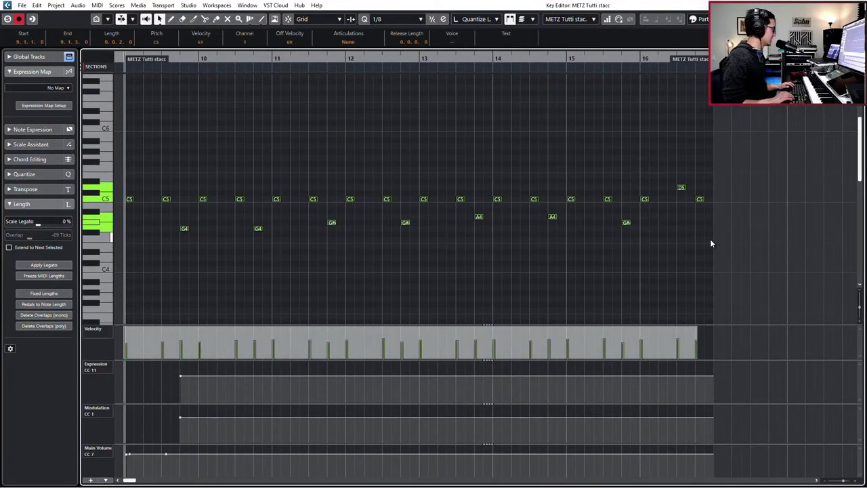
key(Down)
key(Down)
key(Down)
key(Down)
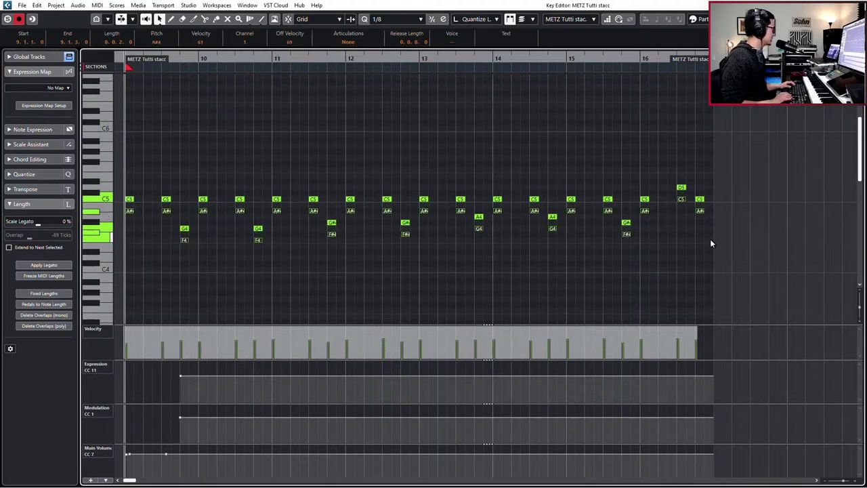
key(Down)
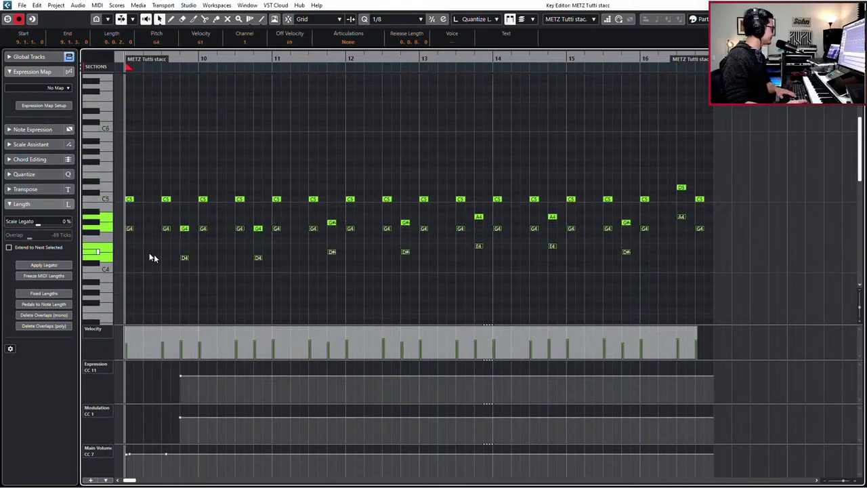
Raise the lowest harmony notes in bars 9 and 10 to E4 and play the passage.
drag(153, 255, 281, 278)
key(Up)
key(Up)
key(space)
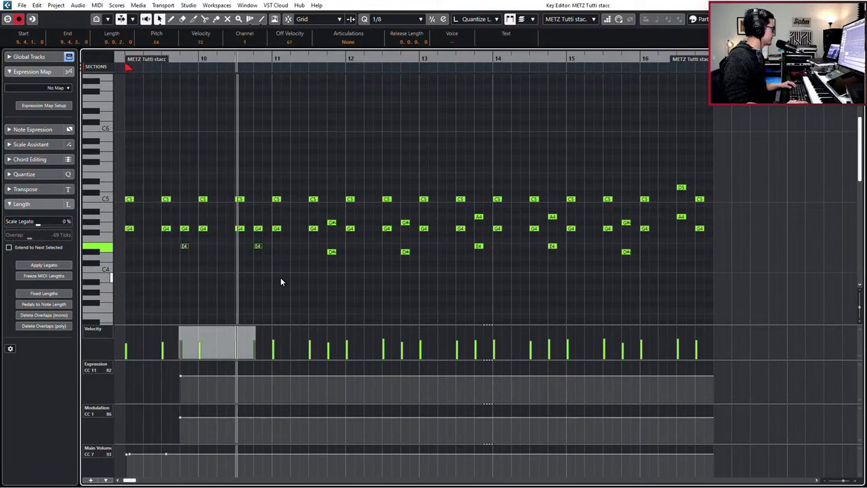
key(space)
Raise the harmony in bars 11 and 12 so the G4 notes become G#4 and the D#4 notes become F4.
drag(273, 217, 339, 262)
key(Up)
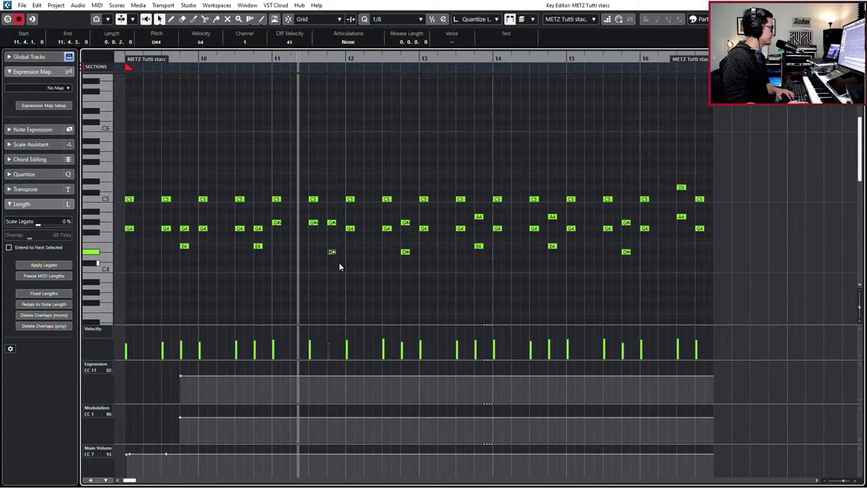
key(Up)
key(Up)
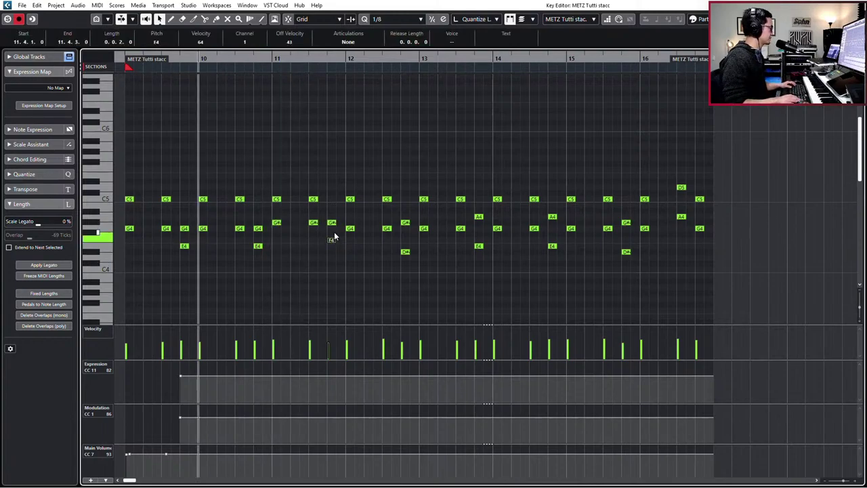
drag(389, 248, 347, 225)
key(Up)
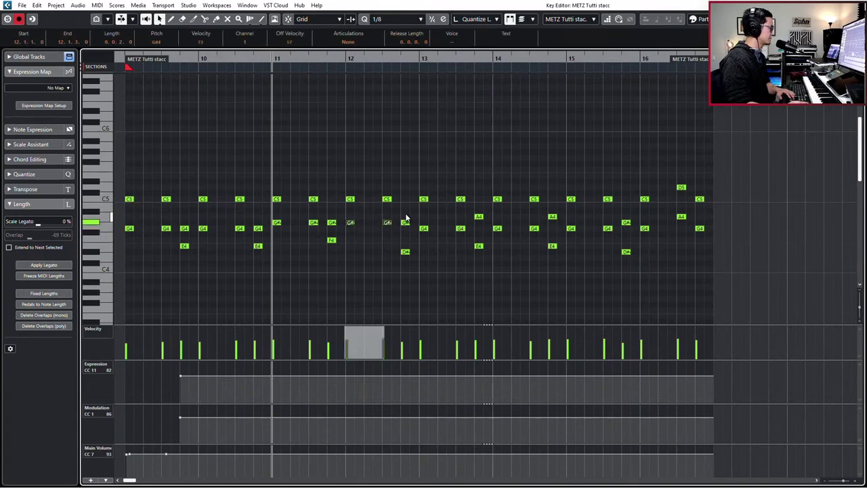
click(406, 242)
click(405, 252)
key(Up)
key(Up)
Set the harmony notes under the C5s in bar 13 to A4, keeping A4 above the closing E4.
click(420, 233)
key(Up)
drag(421, 233, 489, 222)
key(Up)
click(484, 212)
key(space)
scroll(514, 237, down, 1)
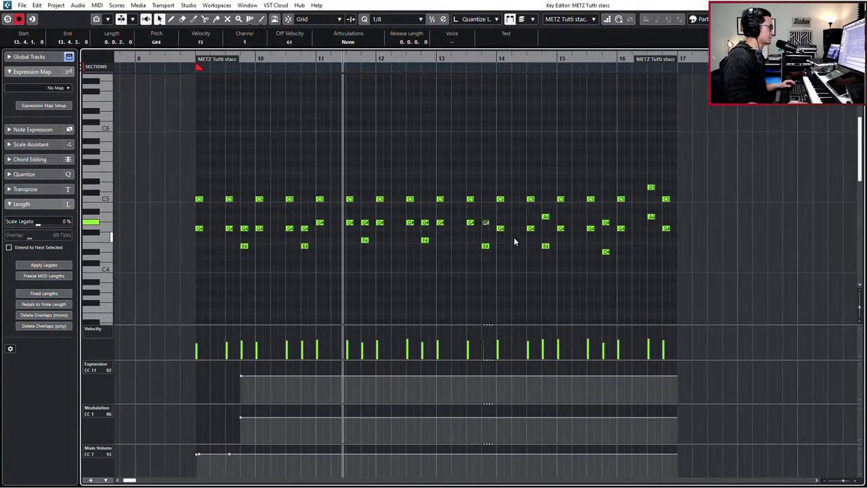
drag(435, 214, 485, 225)
key(Up)
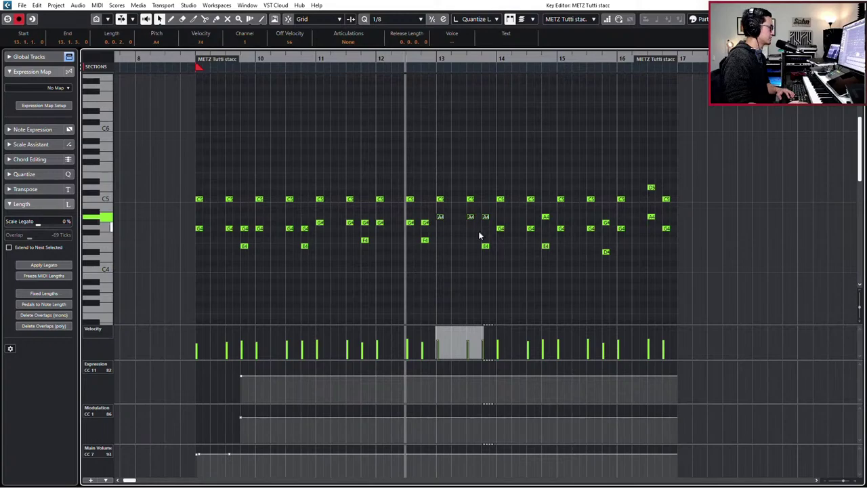
Set the harmony to A4 in bar 14, G#4 and F4 in bar 15, and G#4 on the first beat of bar 16.
drag(498, 225, 606, 239)
key(Up)
key(Up)
click(555, 225)
key(Up)
click(595, 260)
click(620, 229)
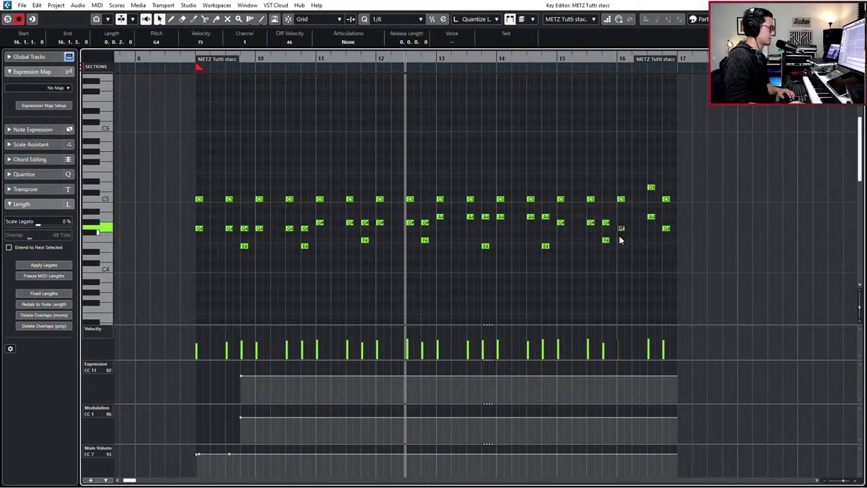
Change the lower note on beat 3 of bar 16 to A#4, trying G#4 first.
click(652, 216)
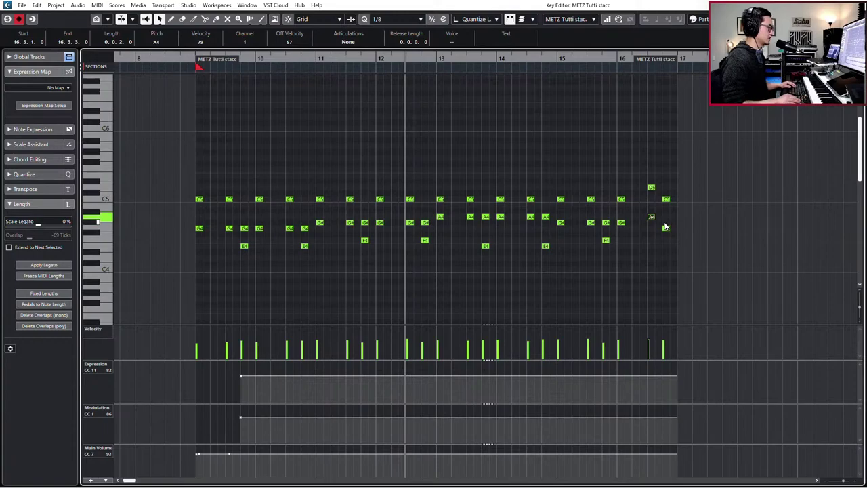
scroll(666, 212, right, 1)
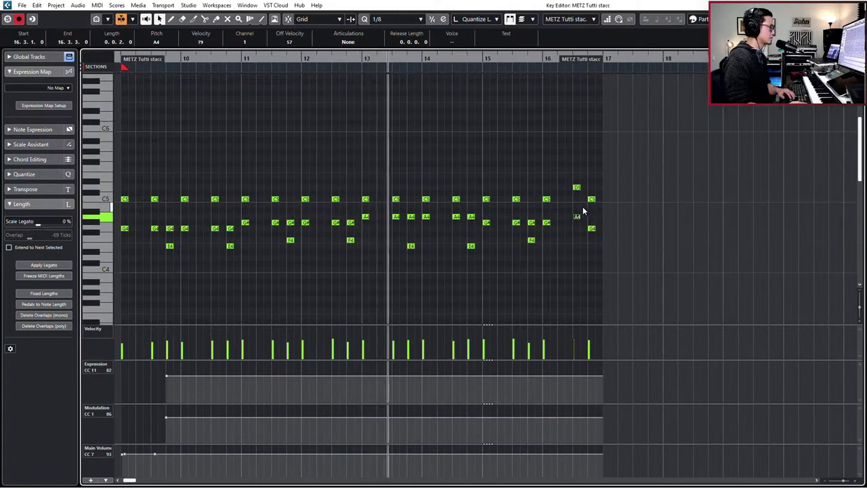
drag(578, 216, 580, 221)
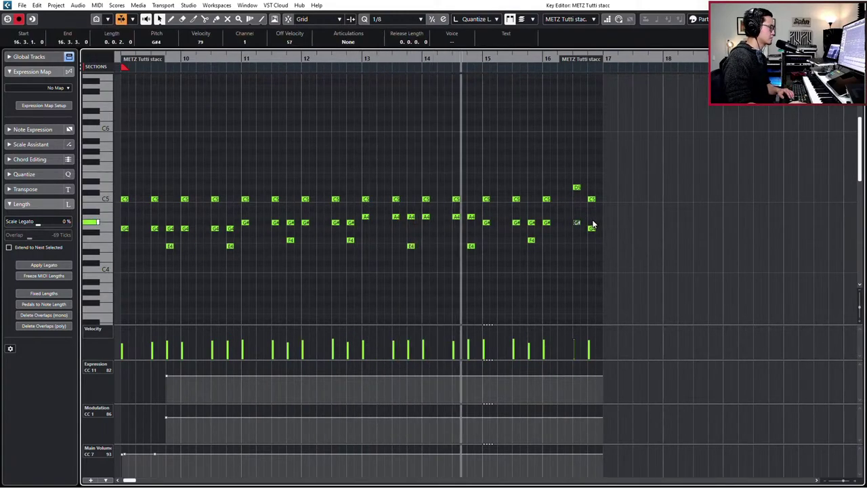
key(Up)
key(Up)
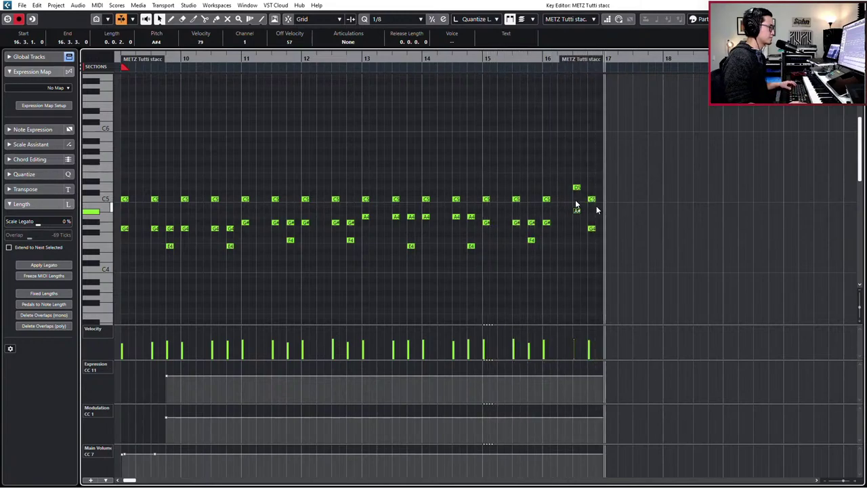
Try raising the end of bar 16 to F5 over C5 on beat 3, with D#5 as the final upper note.
key(space)
scroll(535, 183, up, 1)
drag(536, 183, 564, 254)
key(l)
scroll(564, 251, up, 3)
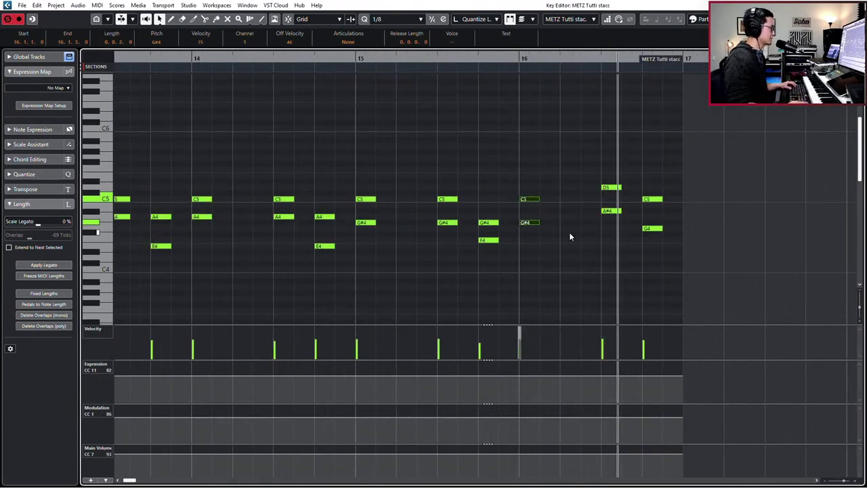
drag(582, 172, 643, 207)
key(Up)
key(Up)
key(Up)
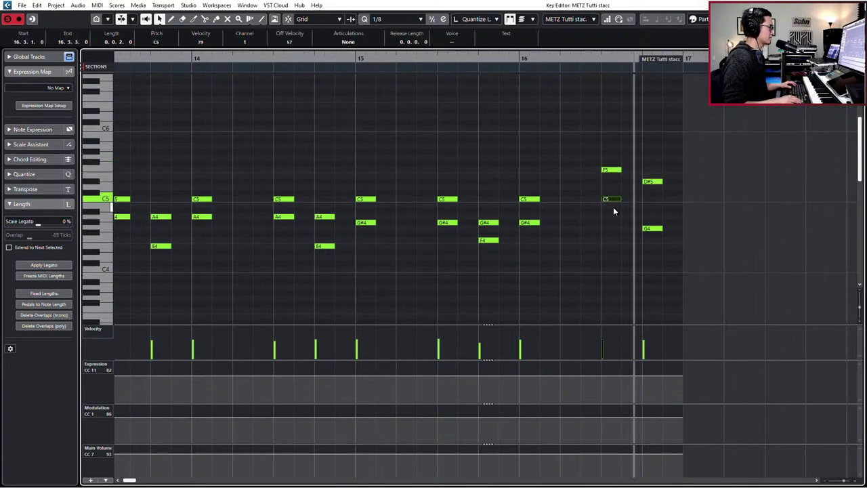
key(Down)
key(Down)
key(Down)
Replace the METZ Tutti stacc notes in bar 16 with the D5, C5 and G4 figure copied from bar 24.
key(Escape)
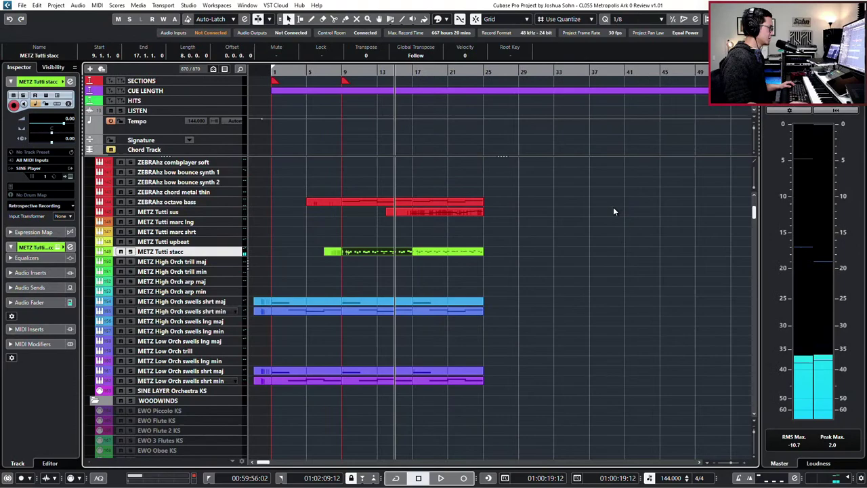
double_click(450, 250)
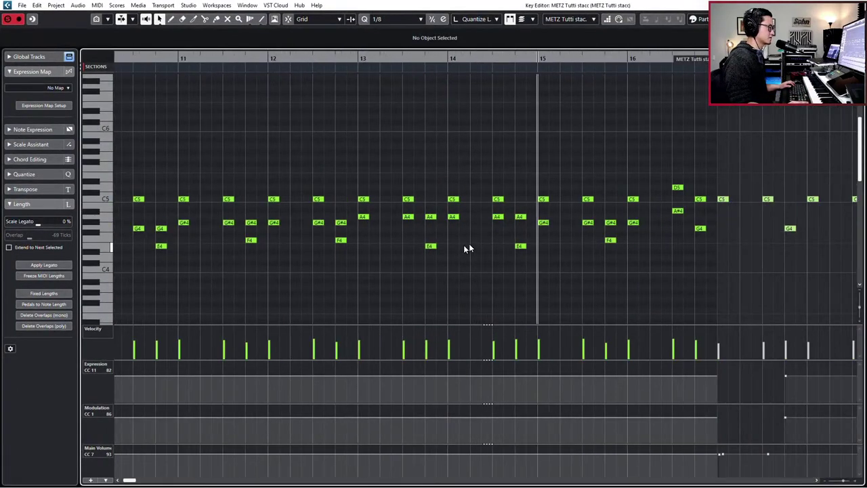
scroll(469, 248, right, 10)
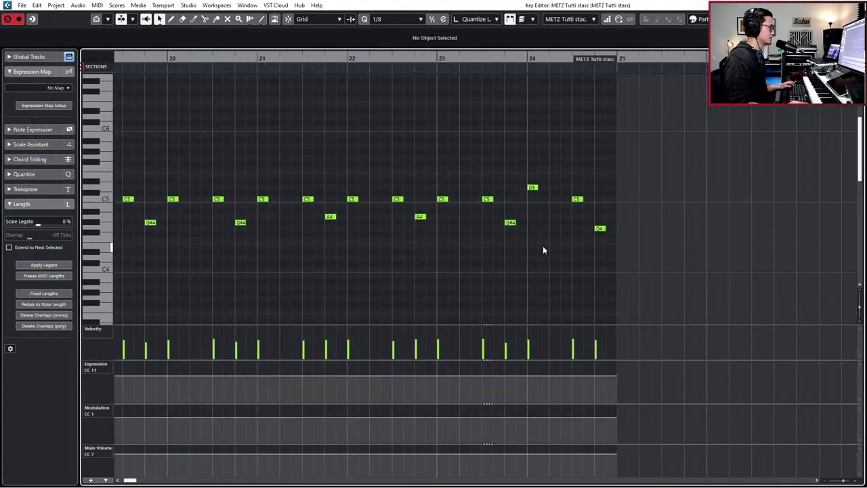
drag(534, 175, 667, 267)
scroll(612, 248, left, 8)
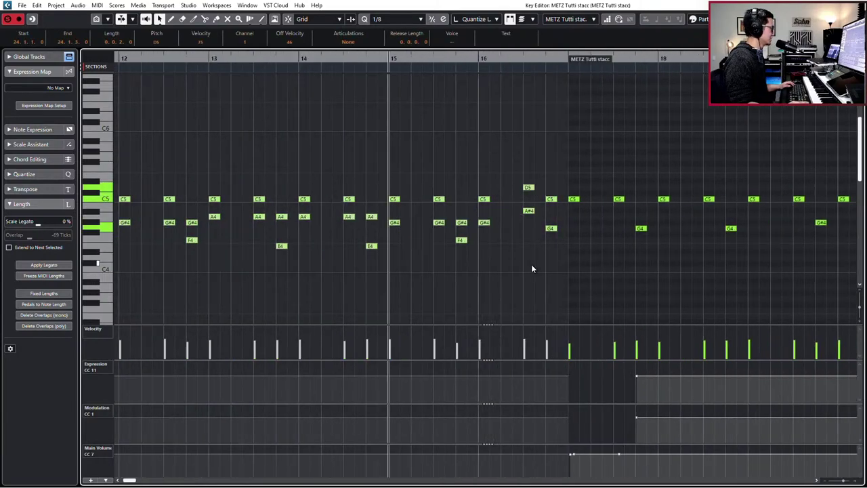
click(535, 266)
drag(478, 180, 564, 252)
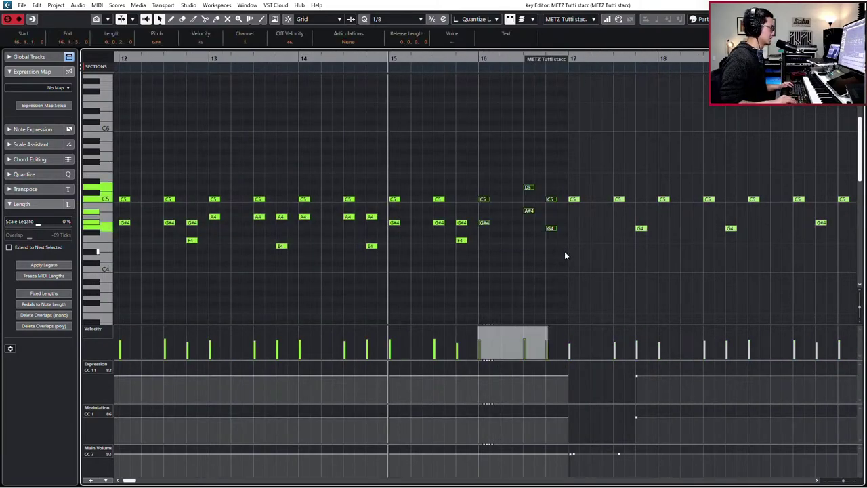
key(Delete)
key(ctrl+v)
Duplicate the bar 16 figure as a lower harmony on A#4, G#4 and D#4, and play it back.
drag(485, 166, 547, 249)
key(ctrl+v)
key(Down)
key(Down)
key(Down)
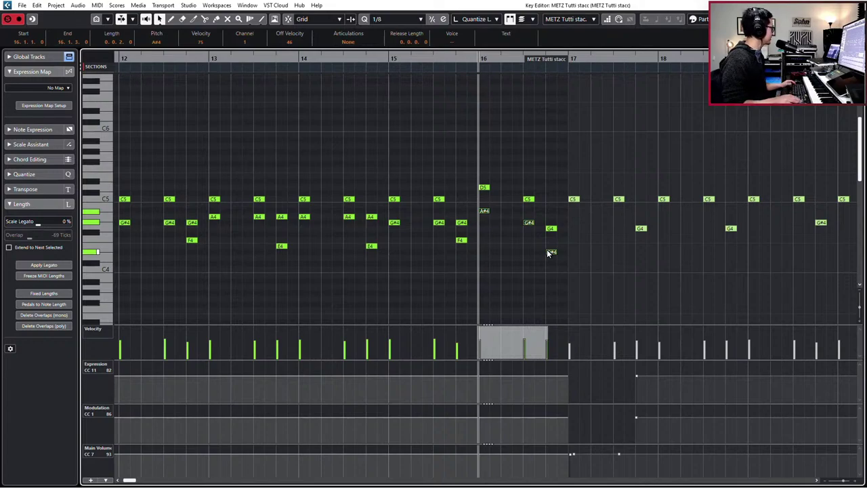
key(space)
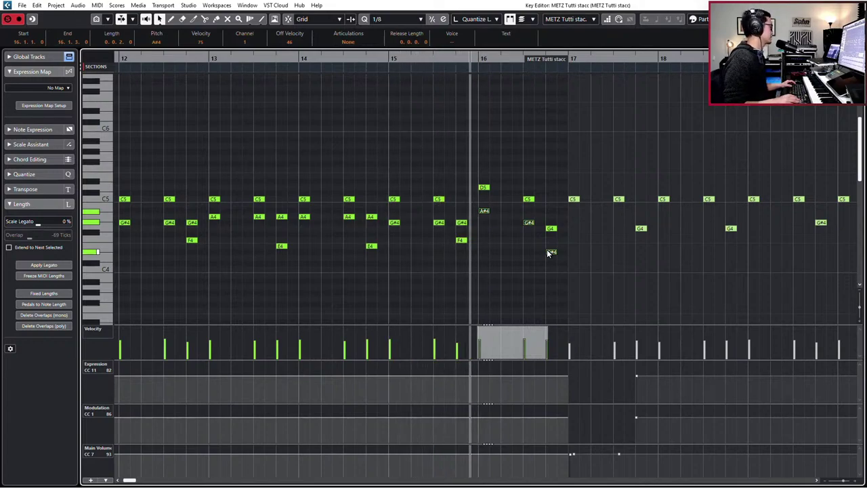
key(space)
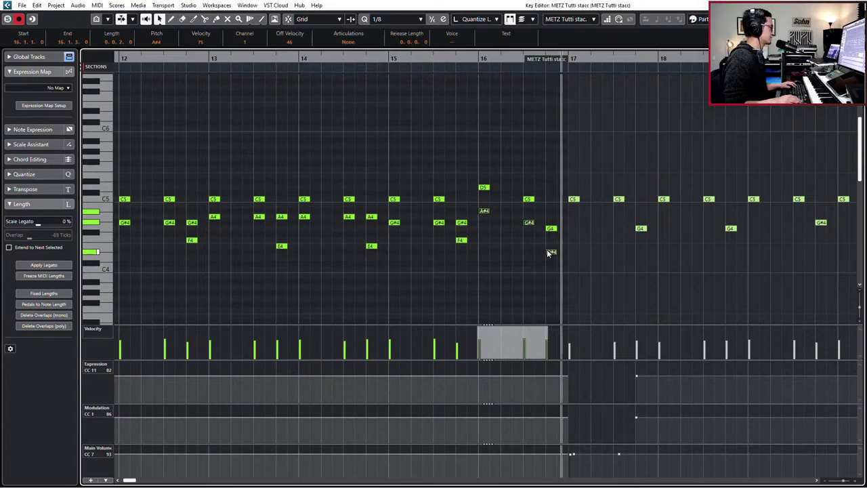
Try F4 over C4 on beat 4 of bar 16 and listen to the ending.
key(KP_Subtract)
key(KP_Subtract)
click(530, 200)
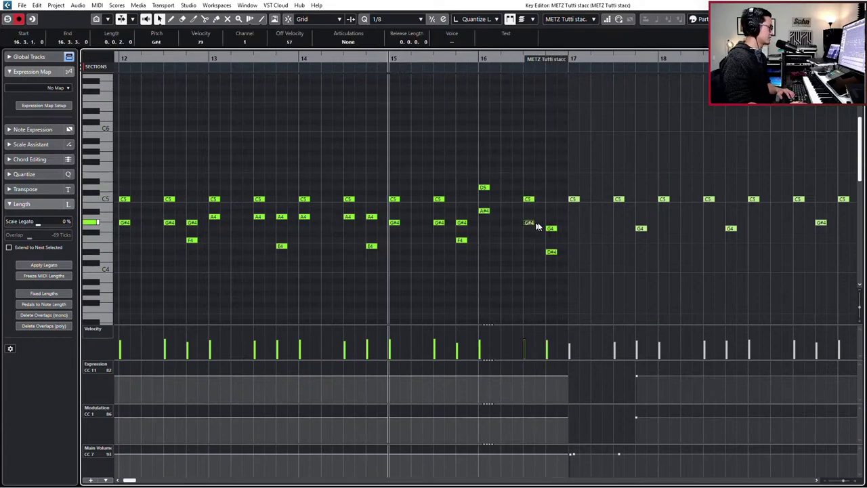
click(555, 229)
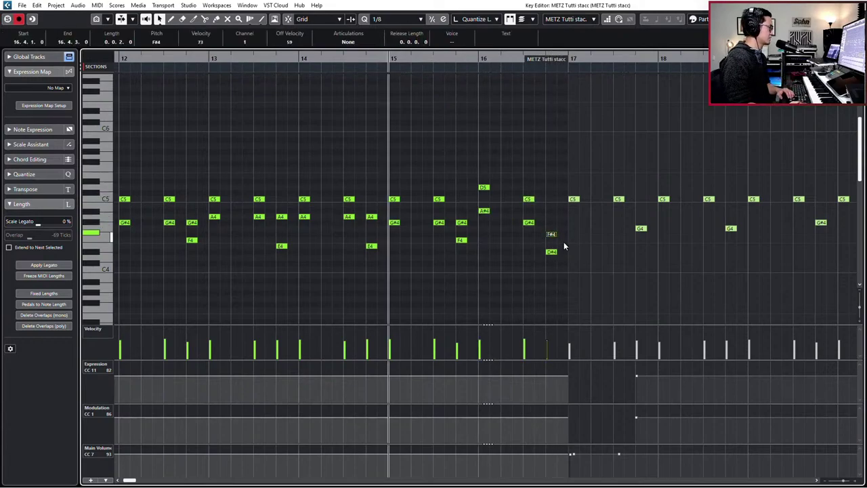
click(561, 253)
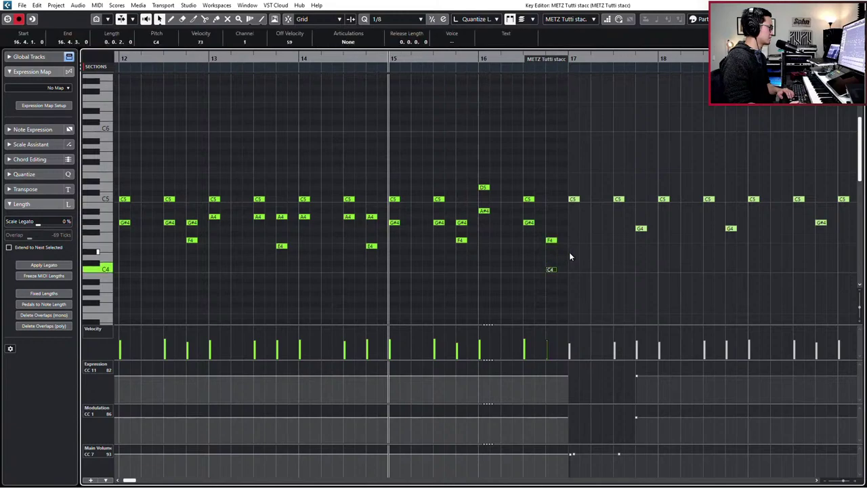
click(554, 249)
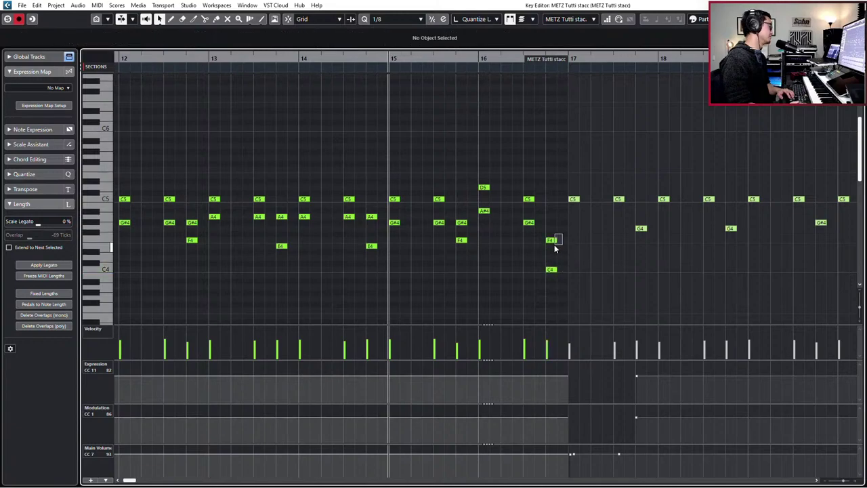
drag(554, 245, 555, 246)
key(KP_Add)
key(space)
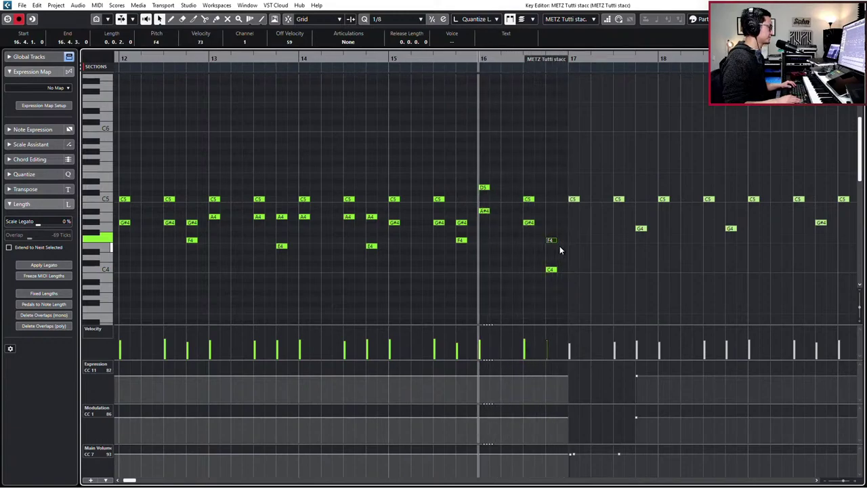
key(KP_Subtract)
Lower the harmony on beat 1 of bar 16 to G#4 and raise the upper note on beat 3 to D5.
click(490, 197)
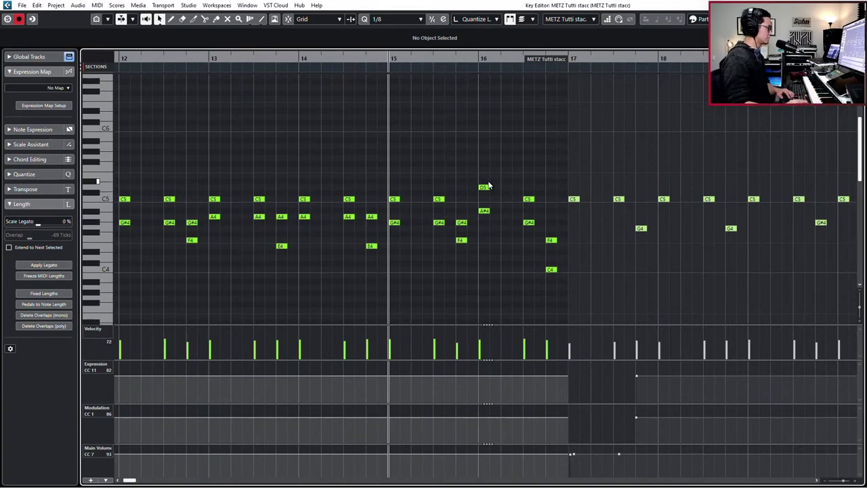
click(484, 211)
key(space)
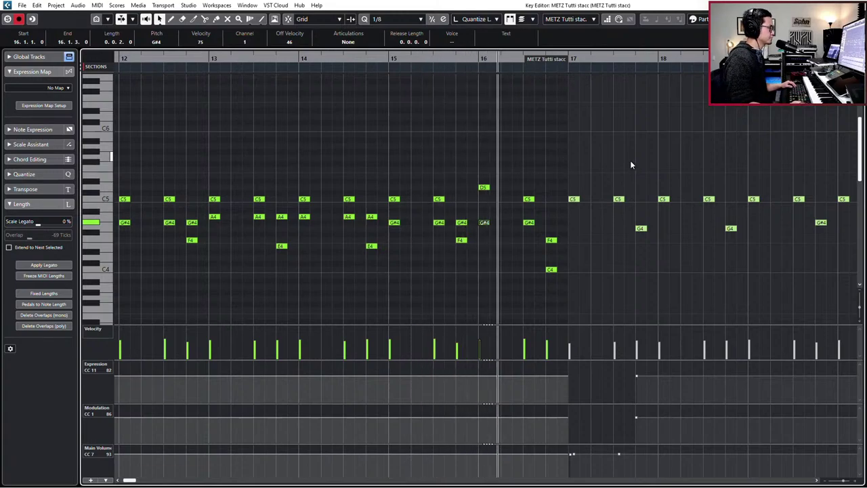
click(529, 199)
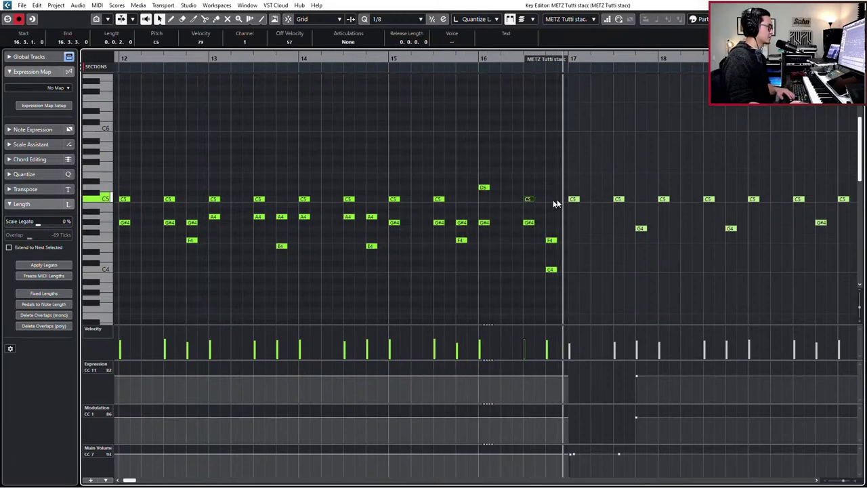
key(Up)
key(Up)
key(KP_0)
key(space)
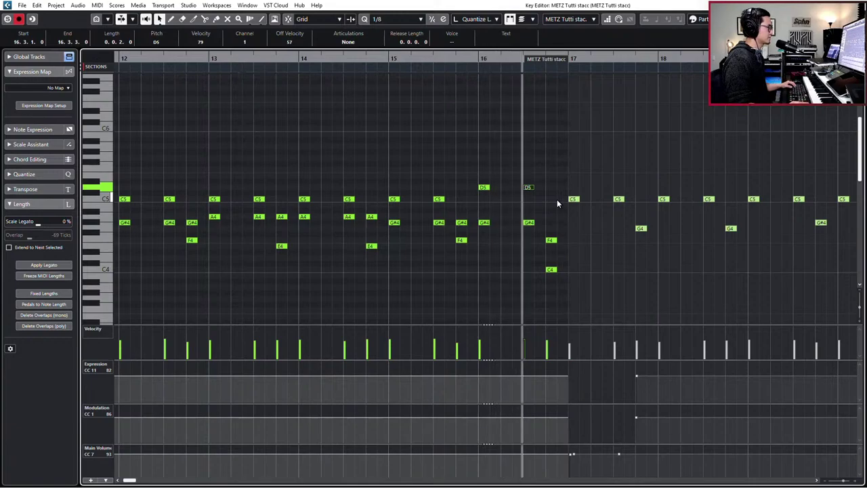
key(space)
Raise the two notes on beat 4 of bar 16 to C5 over G#4 and audition the ending.
click(550, 241)
key(Up)
key(Up)
key(Up)
key(Up)
key(Up)
key(Up)
key(Up)
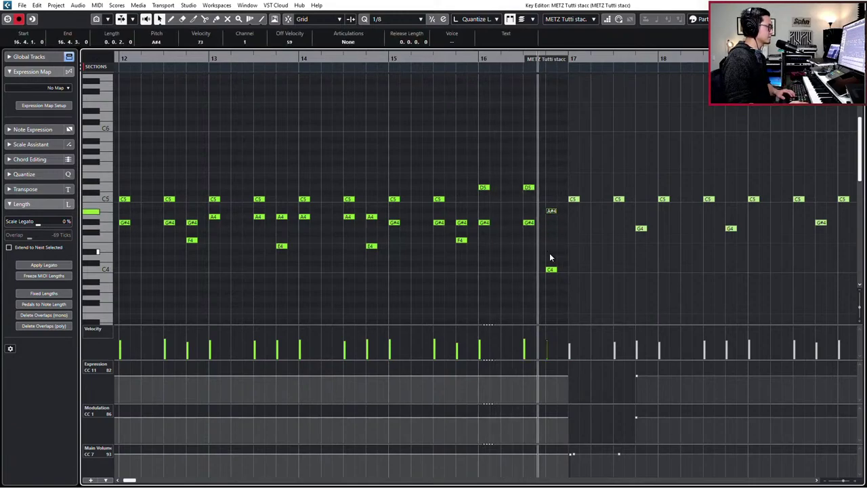
drag(549, 253, 550, 278)
key(shift+Up)
key(Down)
key(Down)
key(Down)
key(Down)
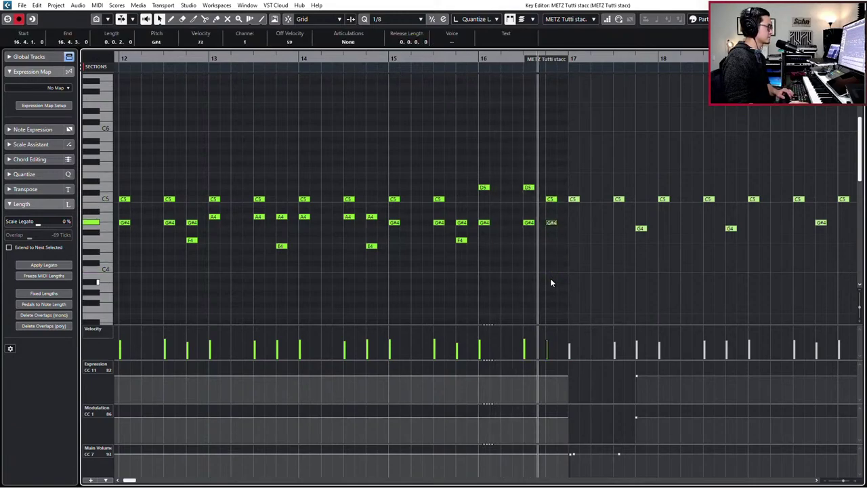
key(space)
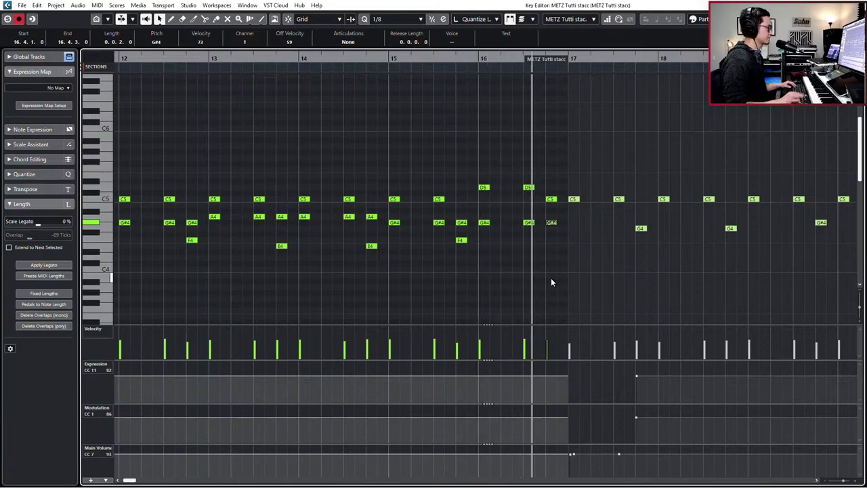
key(space)
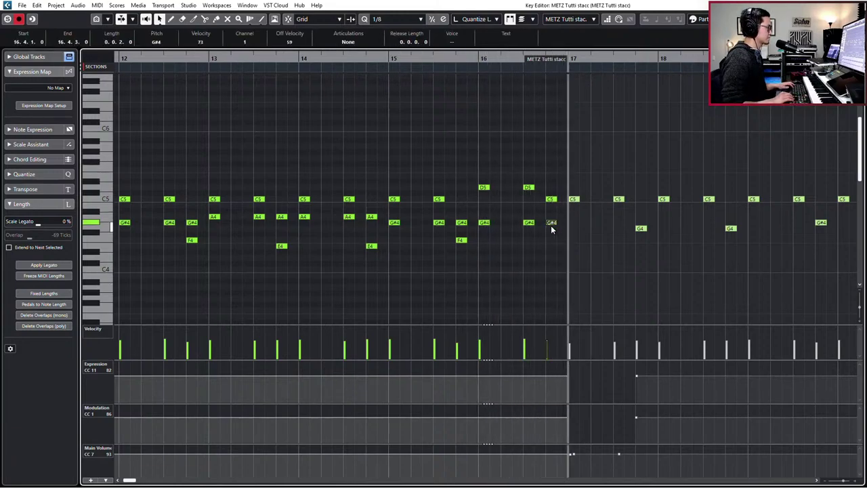
Add an F4 below the beat 4 chord of bar 16 and mute the chord's G#4, checking by playback.
key(Down)
key(Down)
key(Down)
key(space)
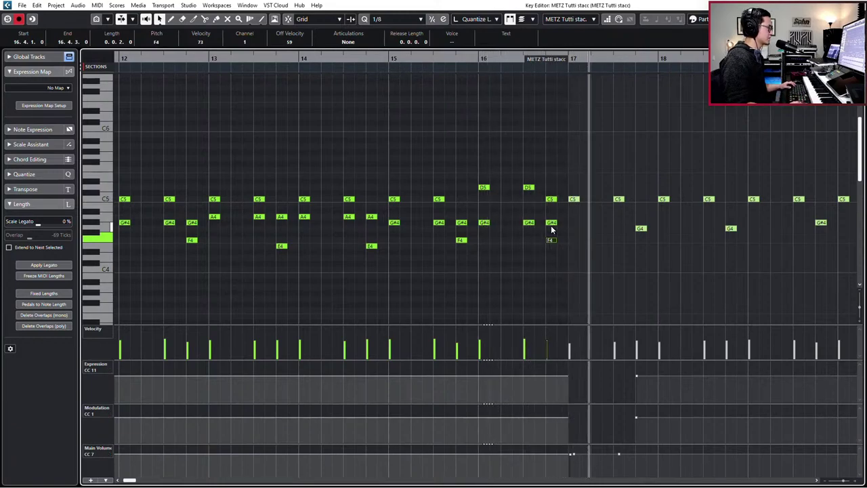
click(552, 222)
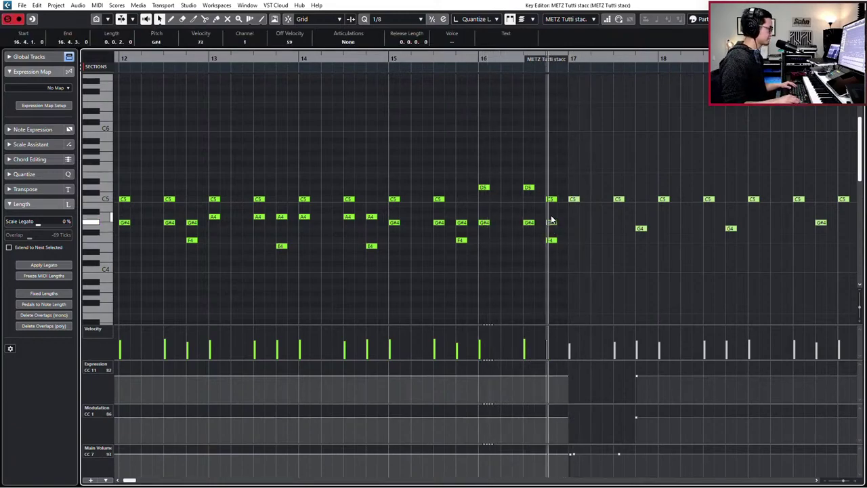
key(space)
key(space)
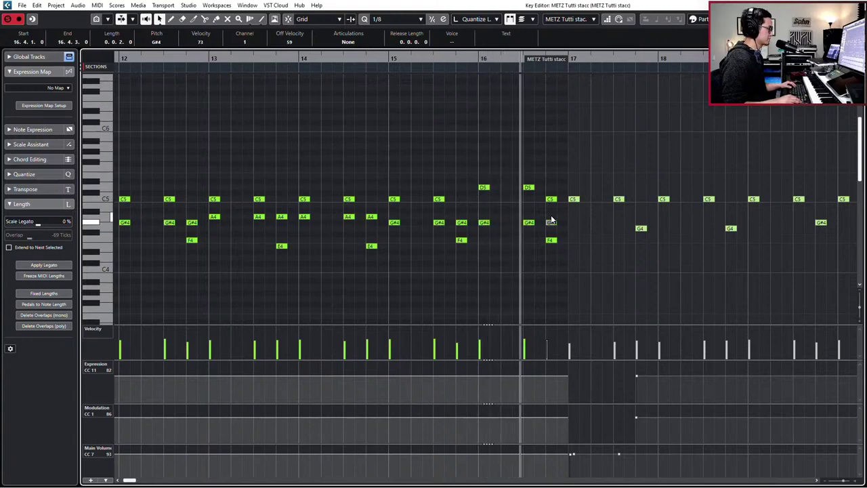
Return to the arrangement and listen to METZ Tutti stacc in solo, turning solo off again.
key(Escape)
key(s)
key(KP_Subtract)
key(KP_Subtract)
key(KP_Subtract)
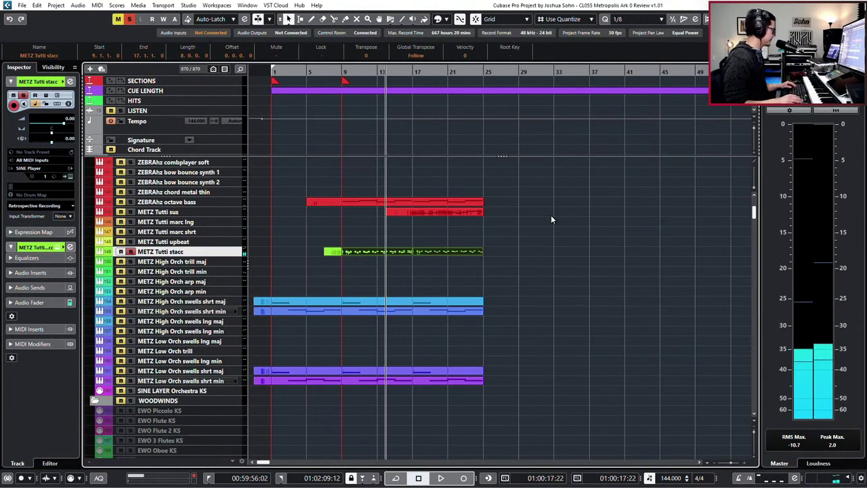
key(s)
Play the full arrangement from bar 9 to hear the staccato harmonies with all the other tracks.
key(KP_Subtract)
key(KP_Subtract)
key(KP_Subtract)
key(KP_Subtract)
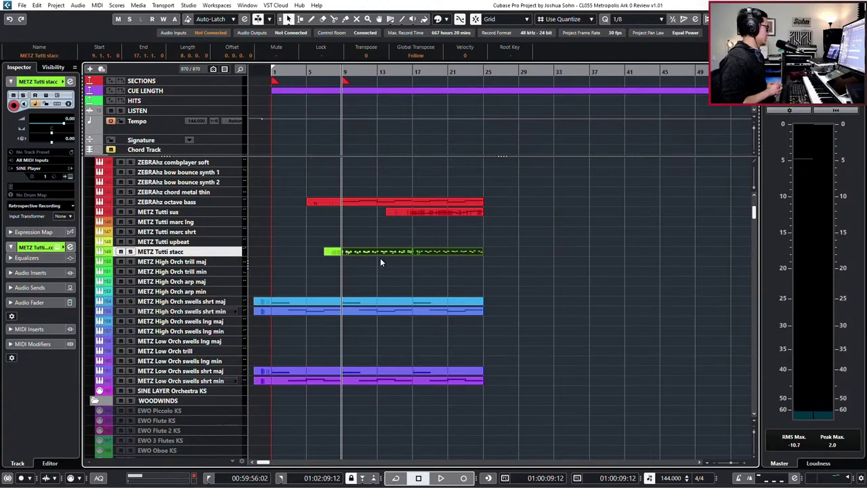
key(KP_Subtract)
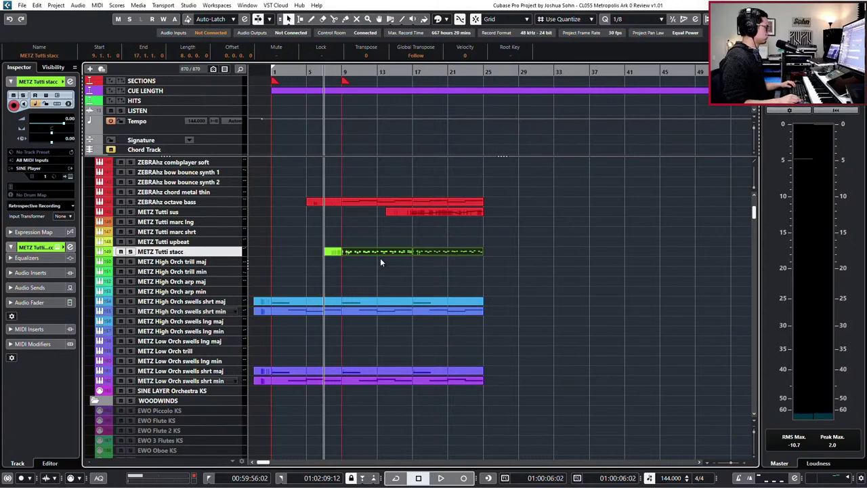
key(KP_Add)
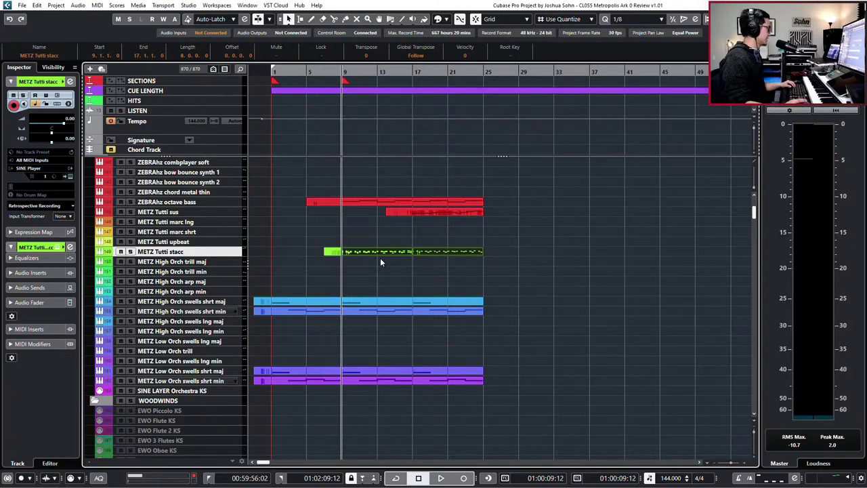
scroll(350, 271, up, 2)
key(space)
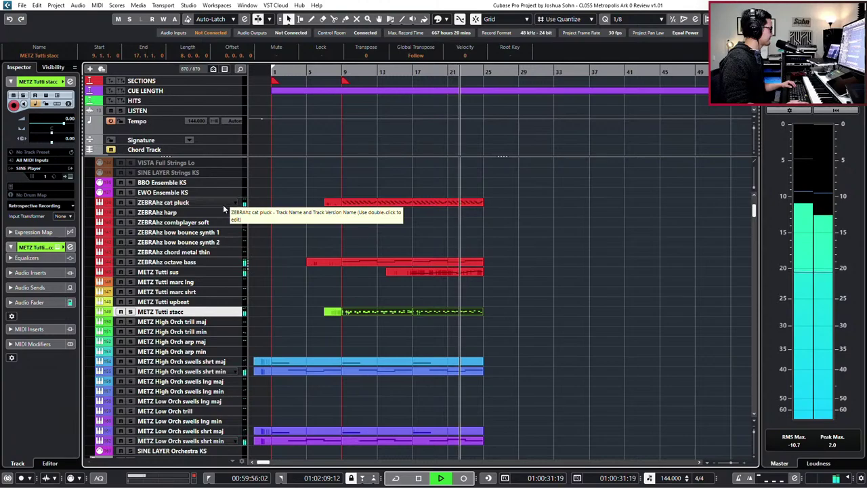
key(space)
Select the ZEBRAhz bow bounce synth 1 track and try its sound from bar 9.
click(358, 202)
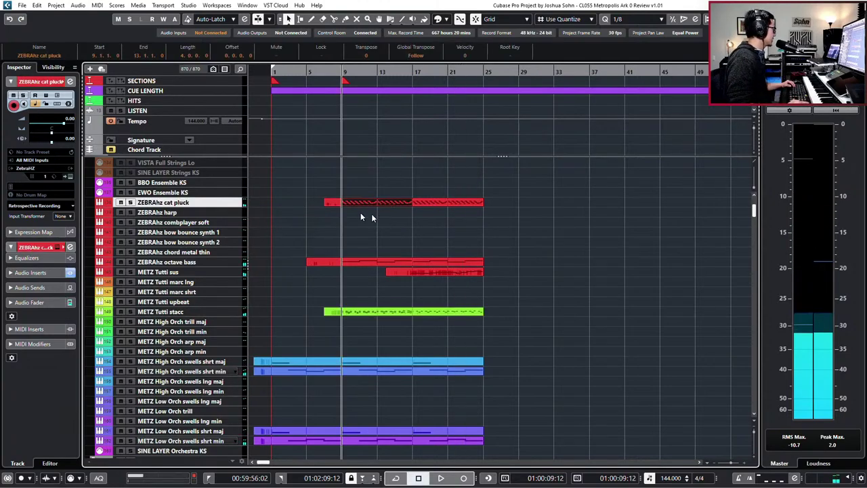
click(225, 233)
key(KP_Add)
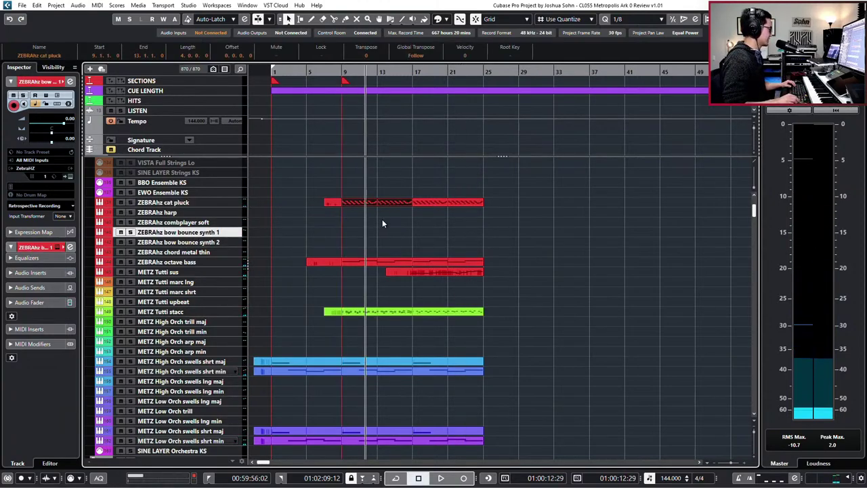
key(KP_Subtract)
key(space)
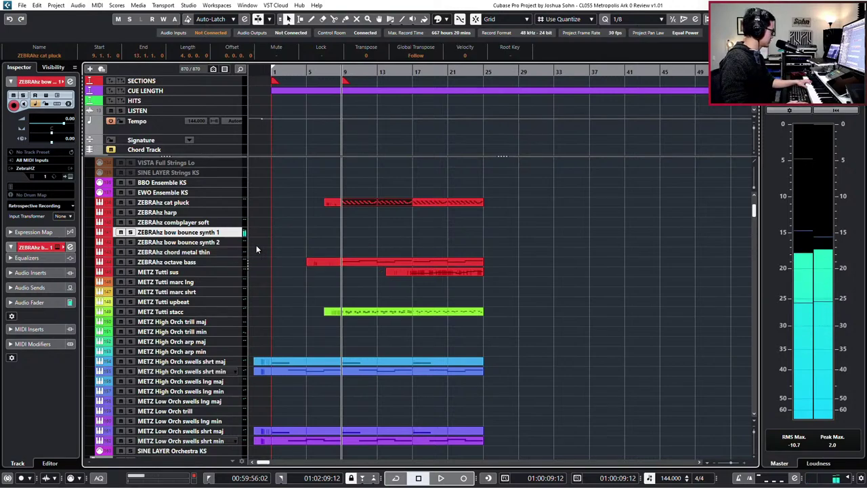
Compare the sounds of ZEBRAhz chord metal thin and bow bounce synth 2, ending with bow bounce synth 2 selected.
key(Down)
key(Down)
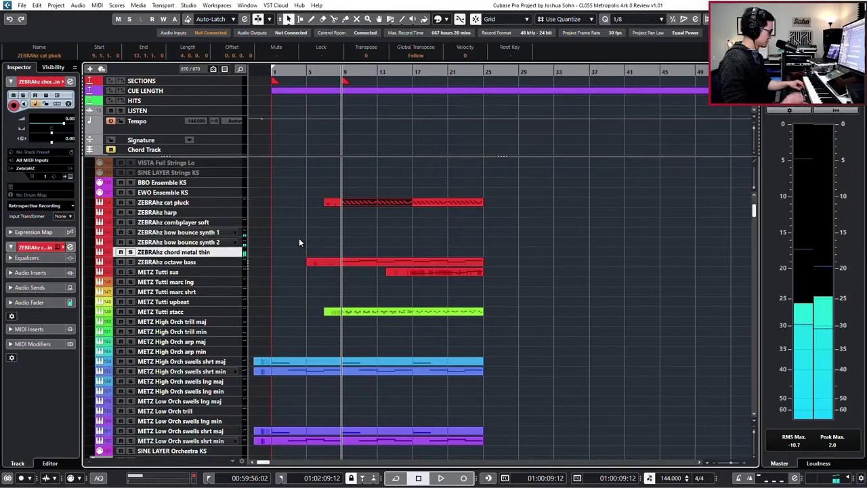
key(Up)
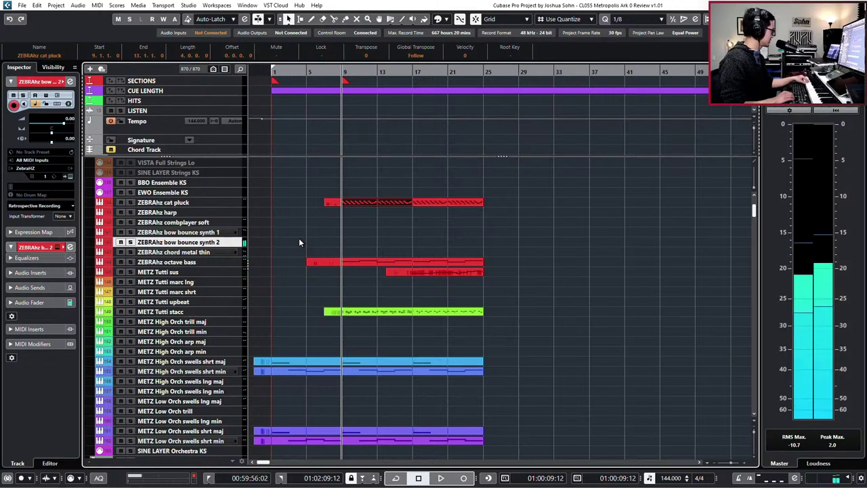
Record a sustained C2 on ZEBRAhz bow bounce synth 2 from bar 9 to about bar 17, starting the take at bar 7.
key(KP_Subtract)
key(KP_Subtract)
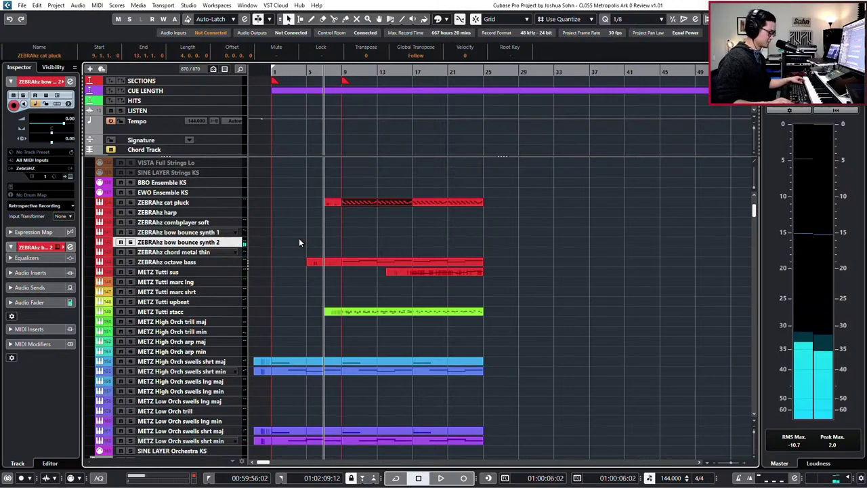
key(KP_Multiply)
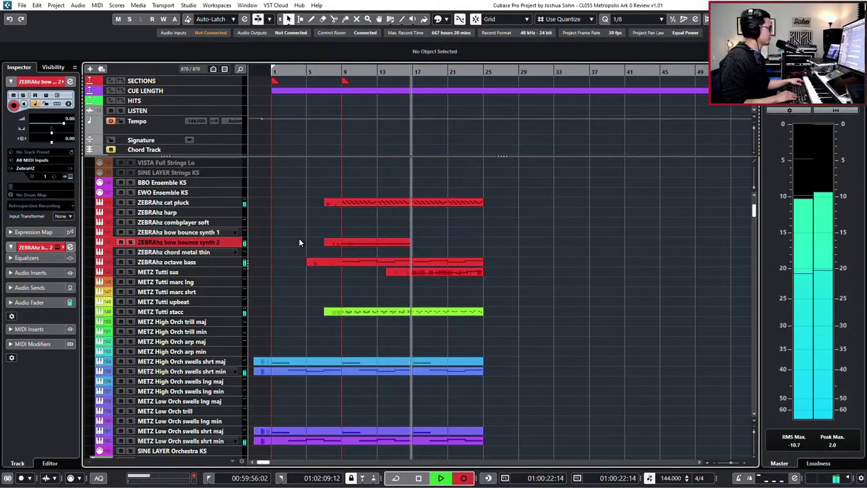
key(space)
In the recorded bow bounce synth 2 part, extend the C2 note to bar 17 and lower the Main Volume (CC 7) curve to 52.
key(ctrl+e)
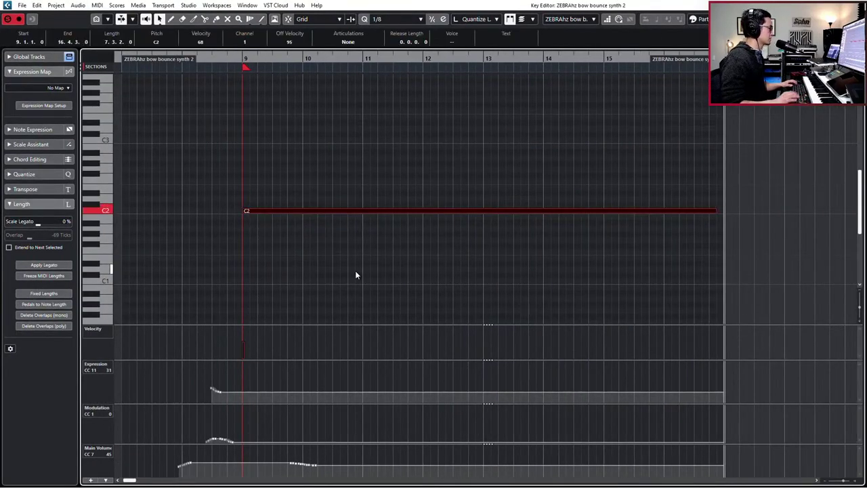
key(alt+shift+Right)
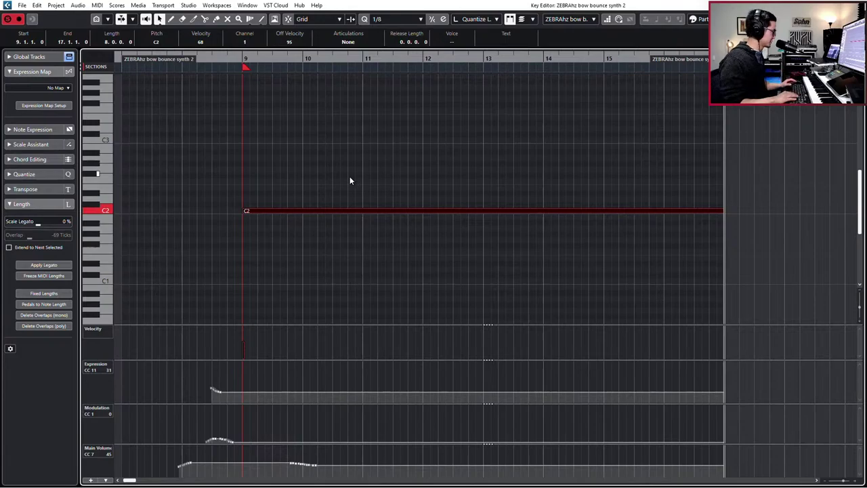
key(Return)
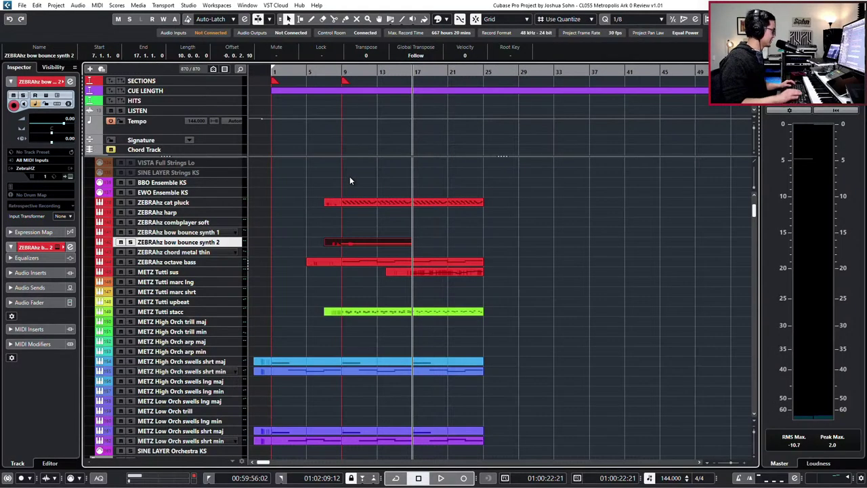
double_click(351, 244)
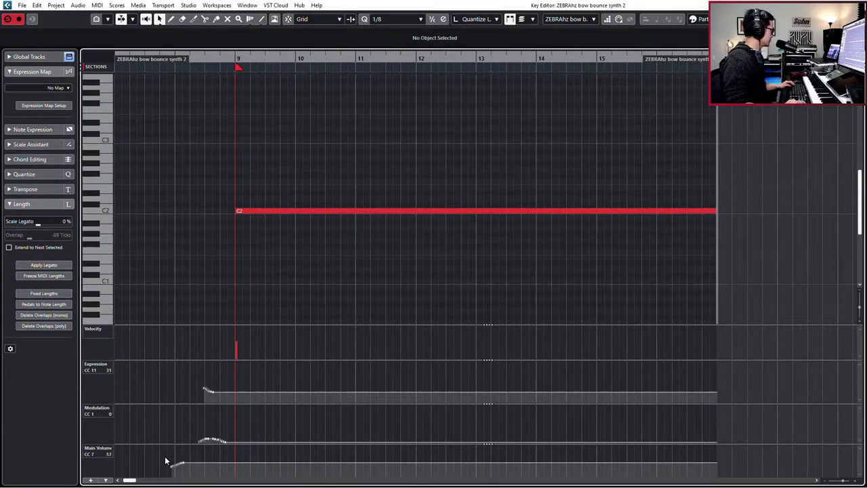
mouse_move(165, 458)
mouse_down()
mouse_move(189, 449)
mouse_move(173, 452)
mouse_up()
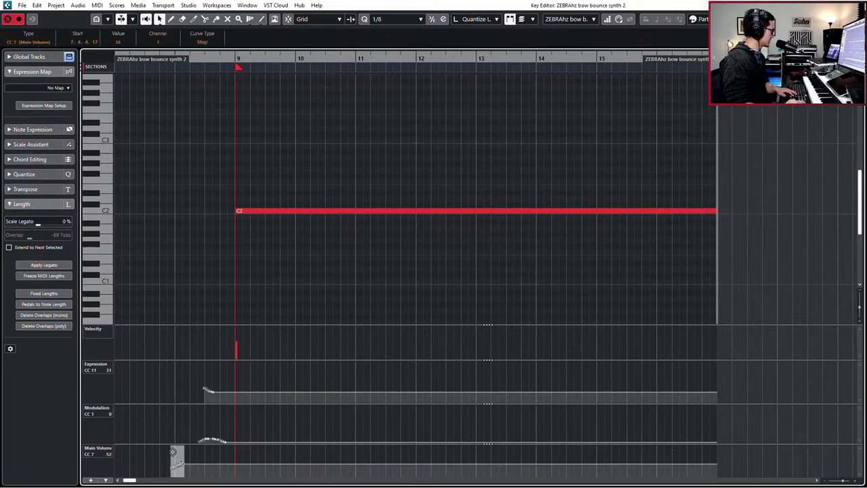
key(Return)
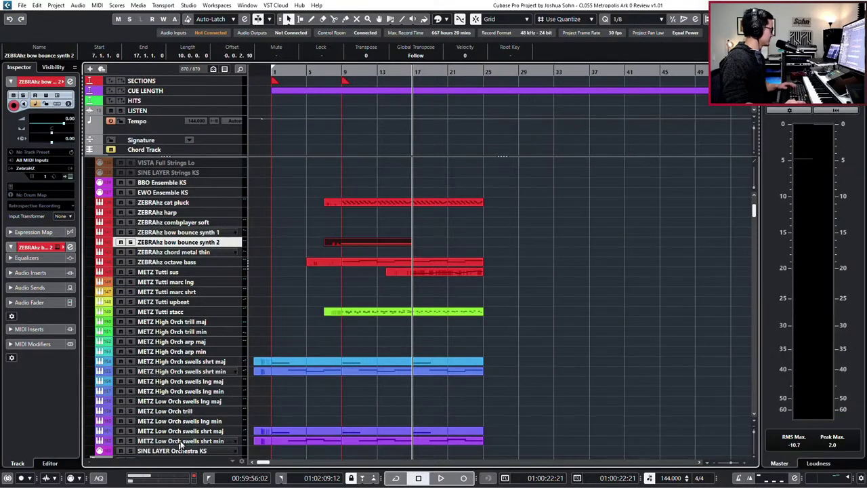
Split the ZEBRAhz bow bounce synth 2 part at bar 9 and duplicate its bars 9–17 section to bars 17–25.
alt+click(342, 242)
key(ctrl+d)
key(KP_Subtract)
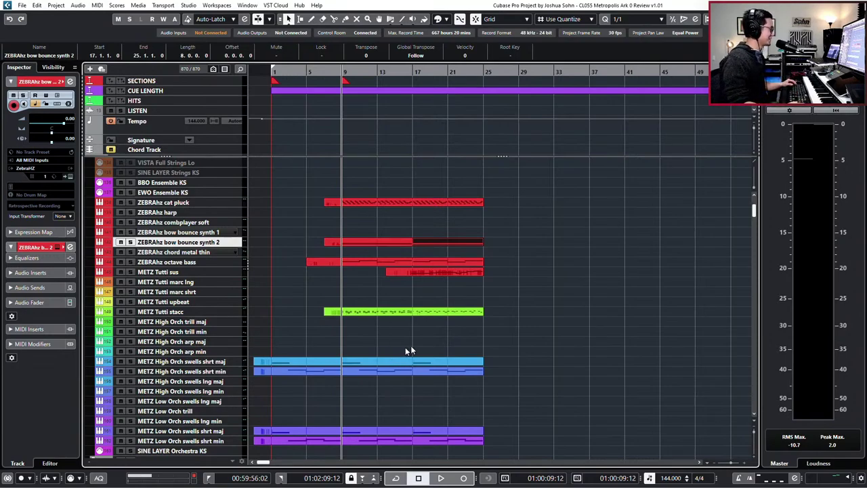
Play the full arrangement from bar 1 to hear the new synth layer in context.
drag(485, 350, 324, 401)
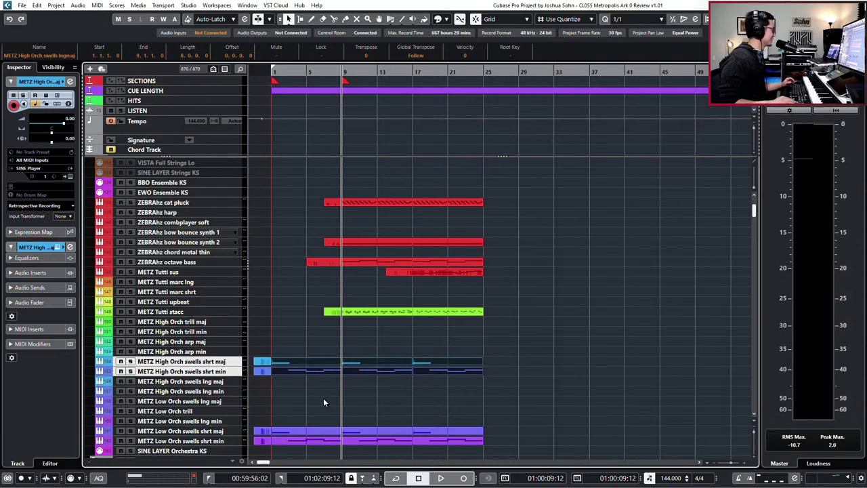
key(1)
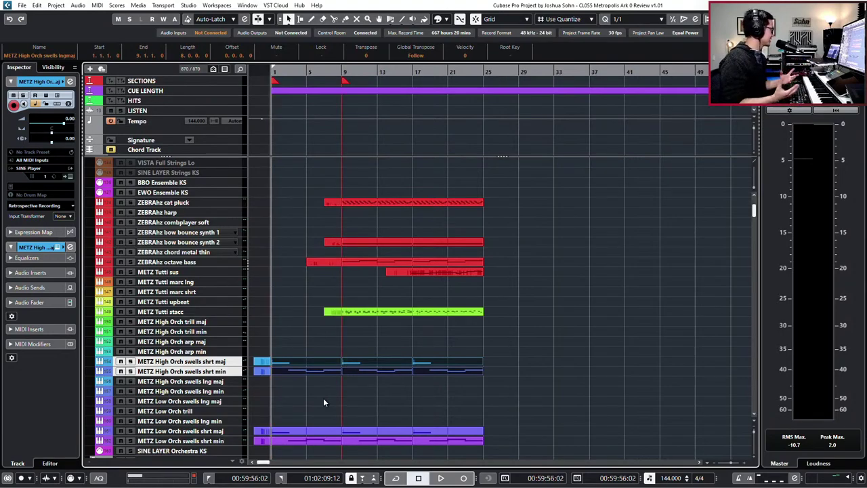
key(space)
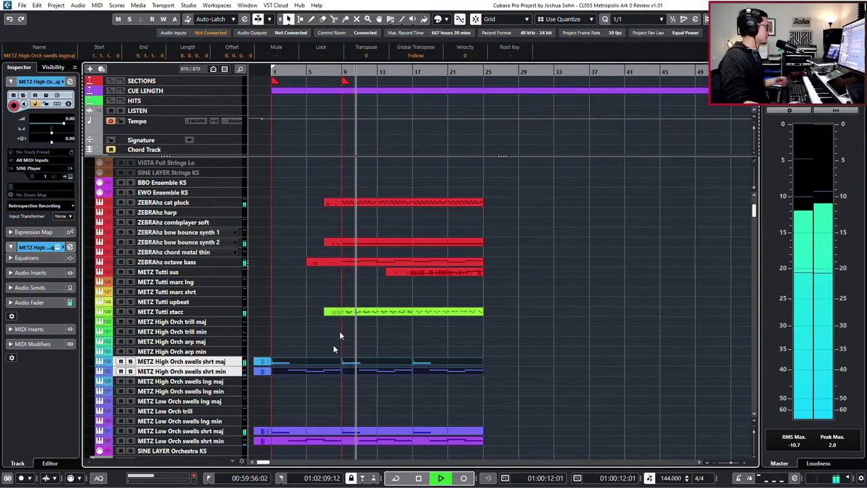
Lower the channel volume of ZEBRAhz bow bounce synth 2 to -2.02 during playback.
click(192, 243)
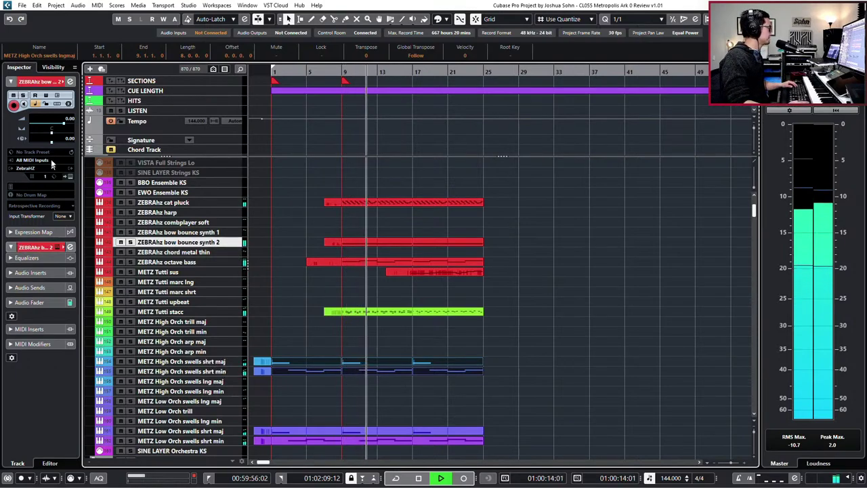
key(e)
drag(716, 168, 720, 179)
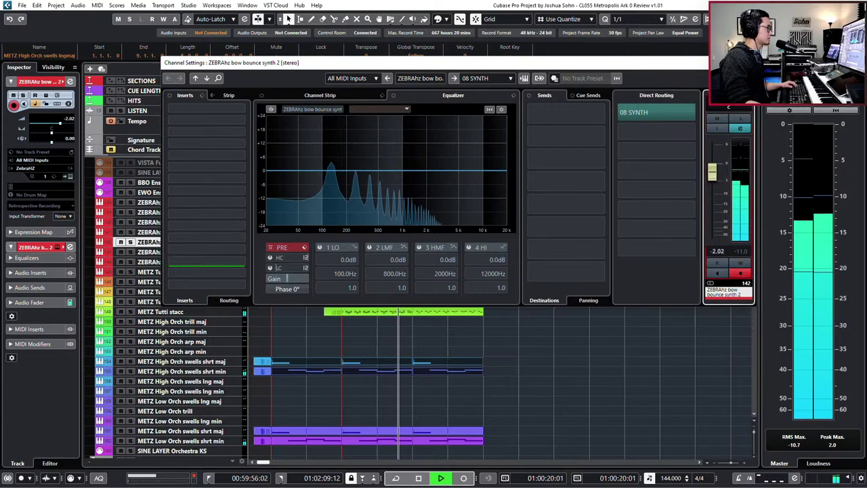
key(e)
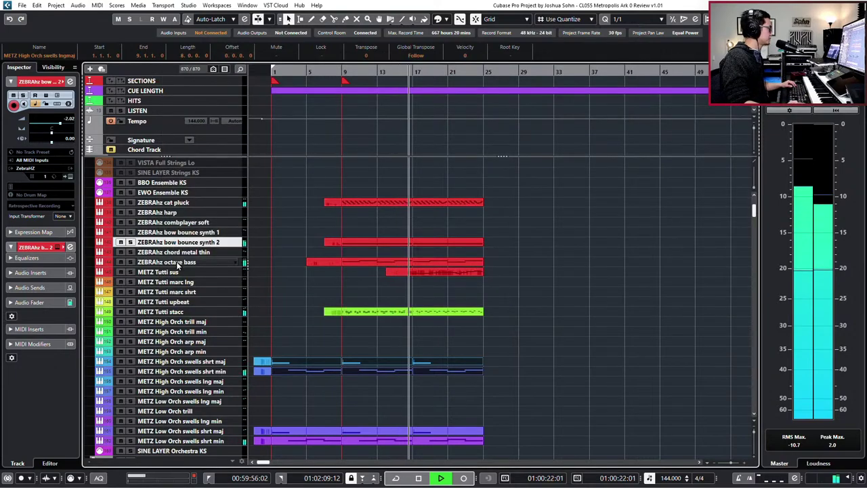
Raise the channel volume of METZ Tutti sus to 1.33 and stop playback.
click(211, 274)
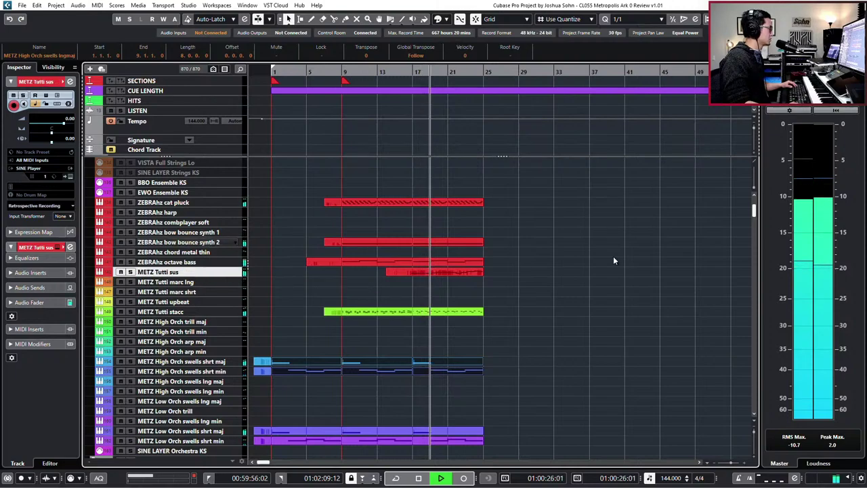
key(e)
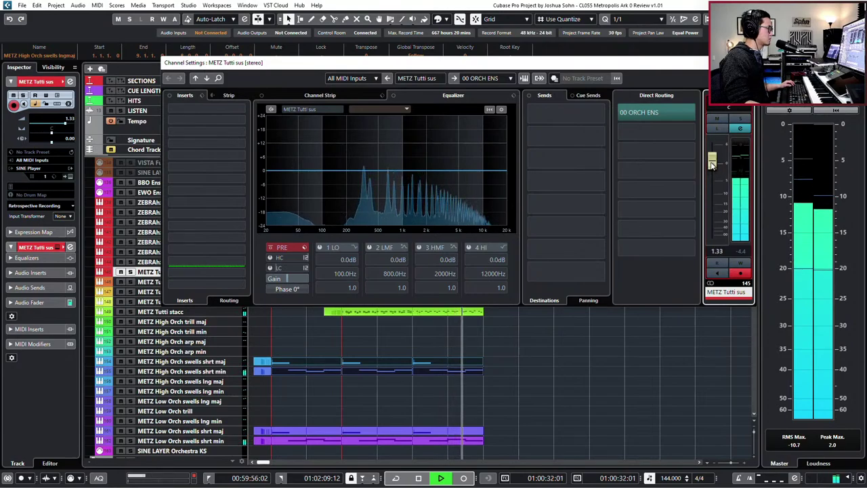
drag(711, 167, 712, 161)
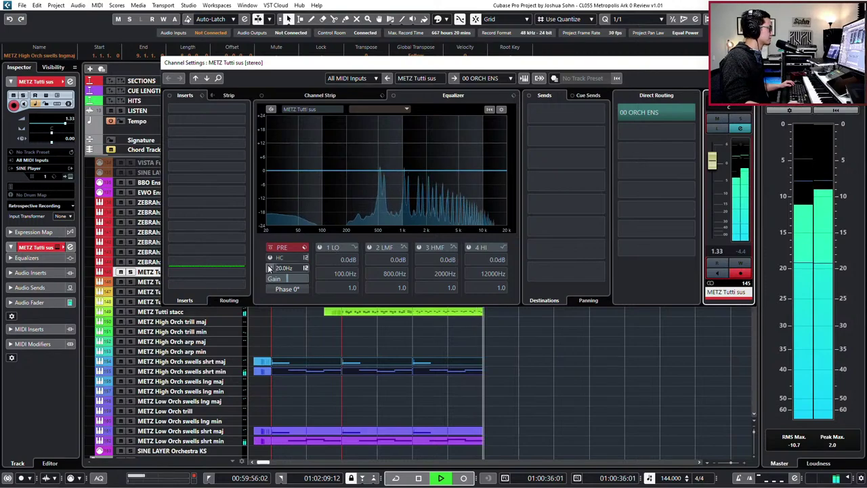
key(space)
click(745, 62)
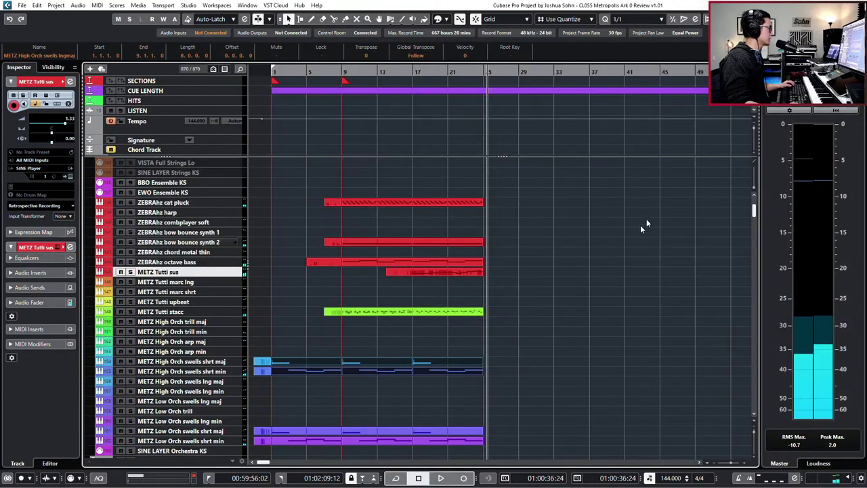
Extend the end of the METZ Tutti sus part to bar 40.
scroll(589, 257, up, 1)
scroll(577, 263, left, 1)
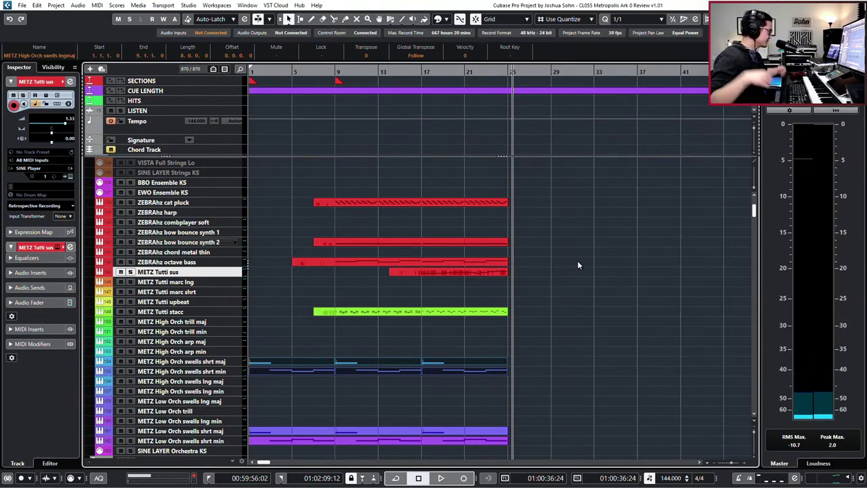
click(506, 272)
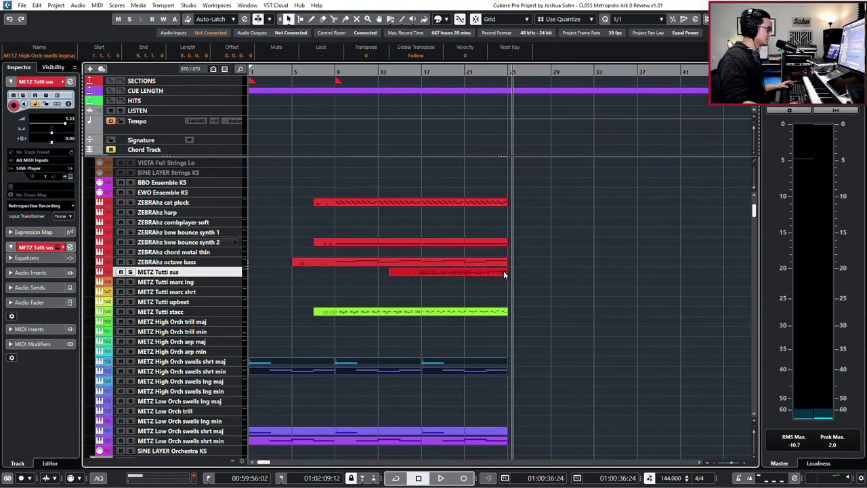
drag(505, 272, 649, 275)
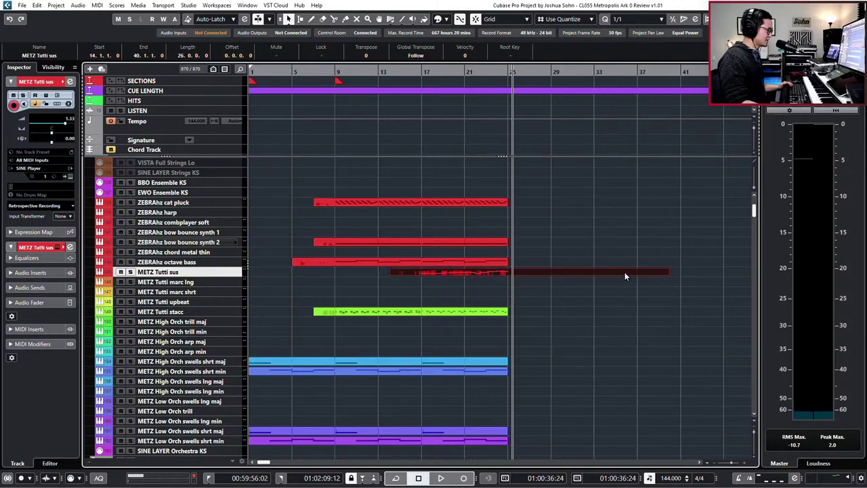
Examine the METZ Tutti sus melody in the Key Editor, return to the arrangement, and move the playback position back to about bar 23.
double_click(620, 272)
key(g)
key(g)
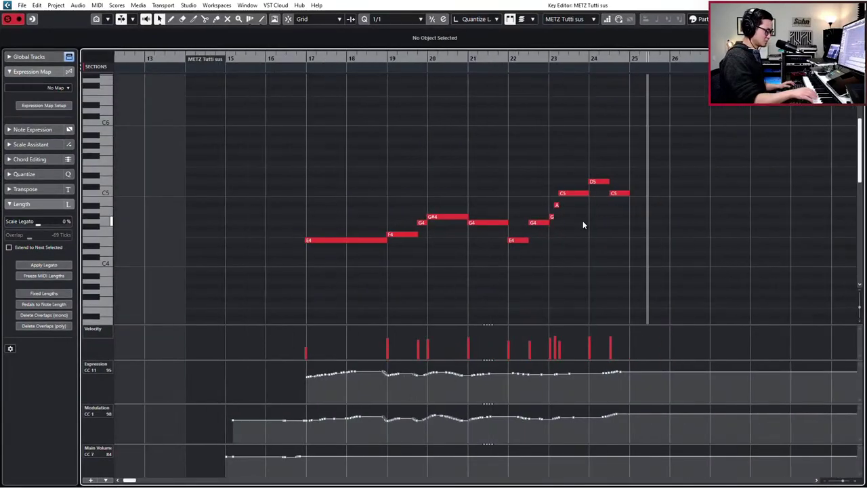
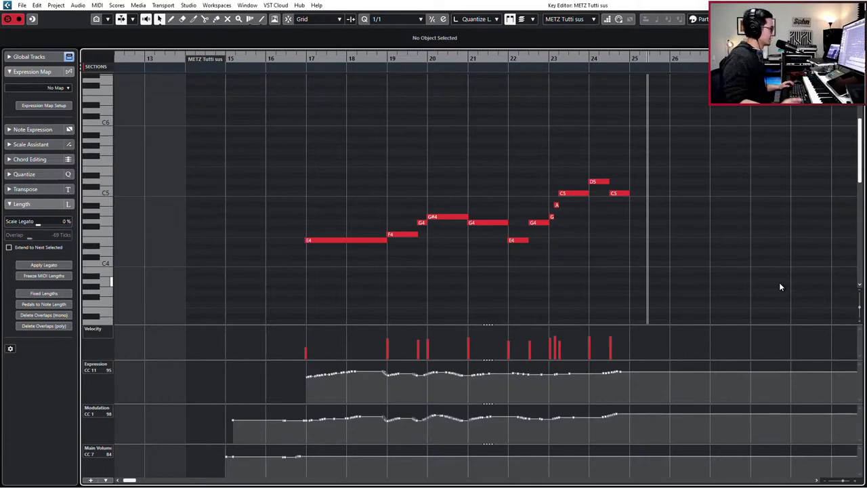
scroll(627, 116, down, 1)
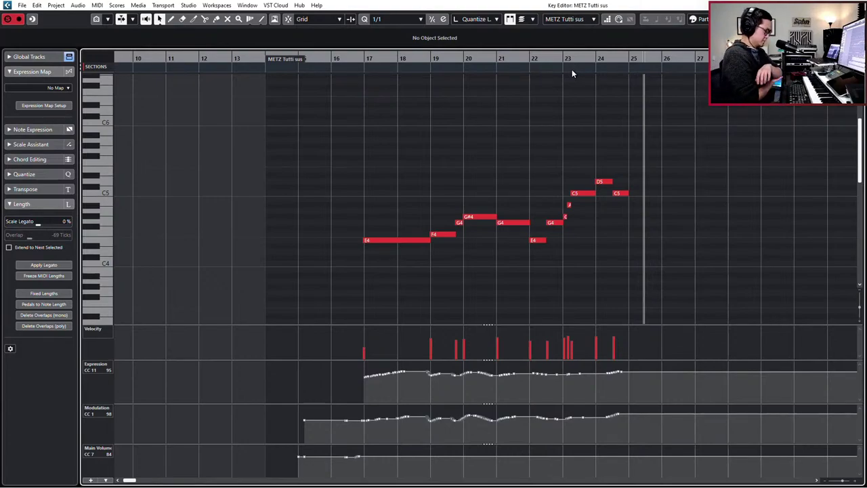
key(Return)
key(KP_Subtract)
key(KP_Subtract)
key(KP_Subtract)
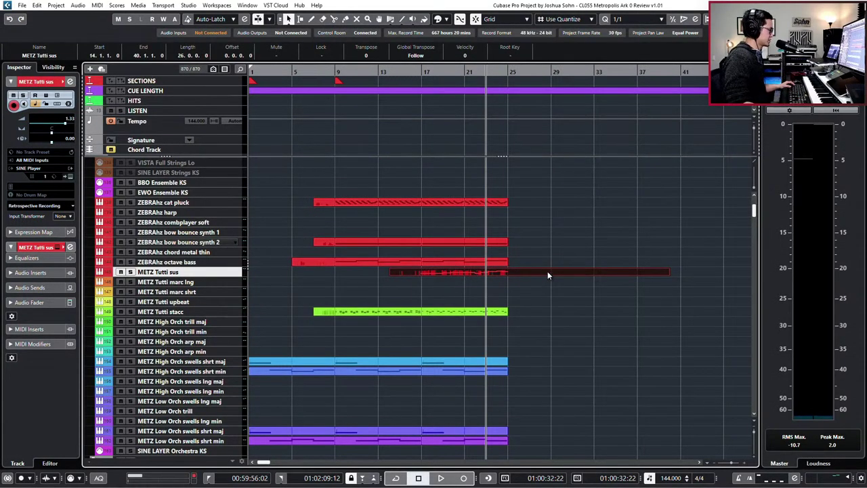
Duplicate the bars 17–25 parts of the METZ High and Low Orch short swells, major and minor, to bars 25–33.
scroll(549, 288, down, 3)
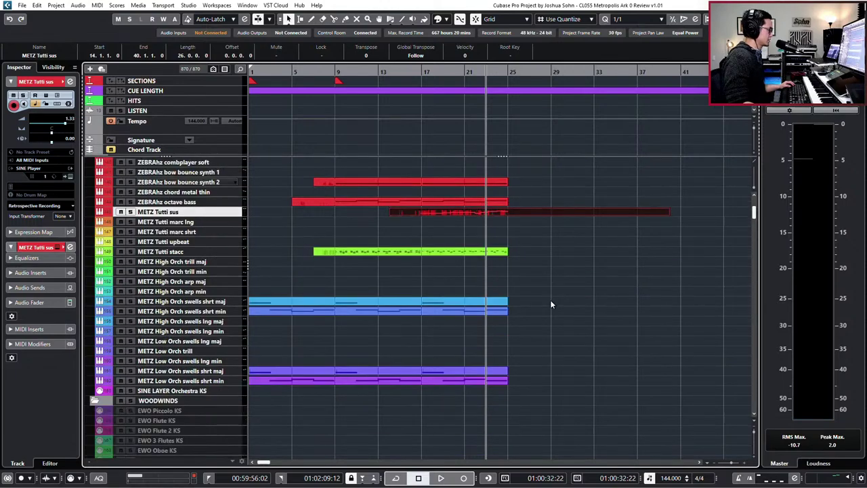
drag(550, 304, 397, 368)
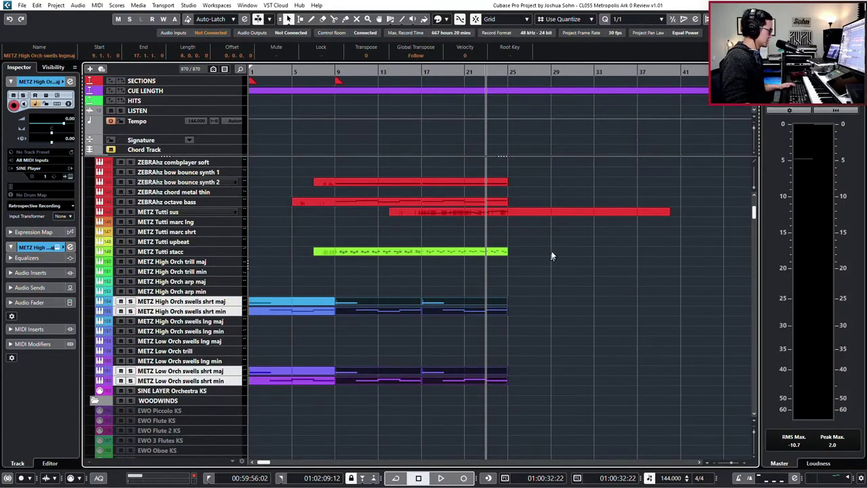
drag(546, 250, 375, 262)
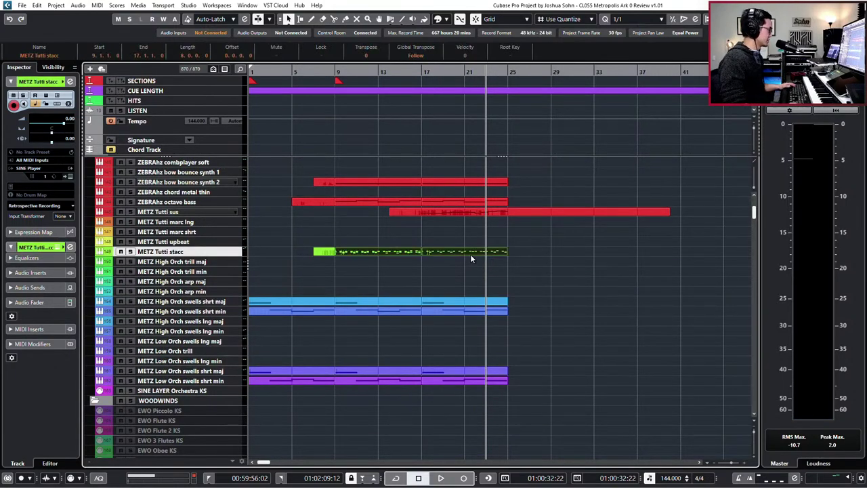
drag(565, 298, 499, 409)
key(ctrl+d)
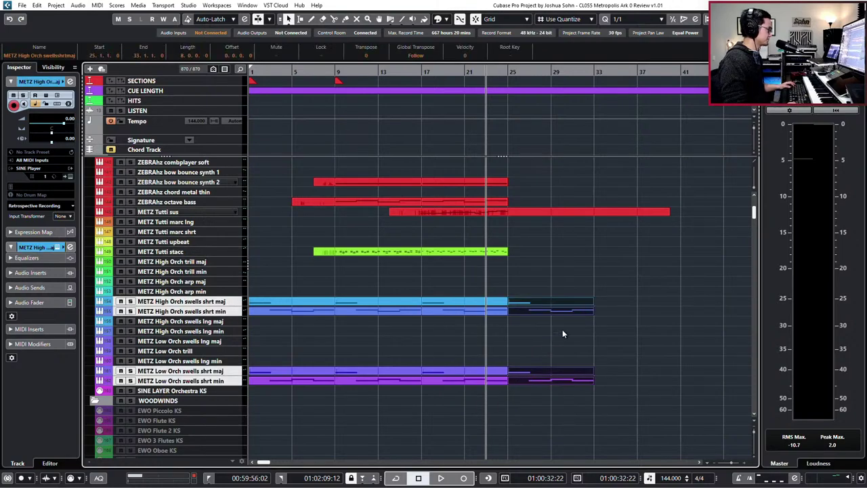
In the duplicated METZ High Orch swells shrt maj part, move the Expression (CC 11) point to the start of bar 25 with value 99.
key(Return)
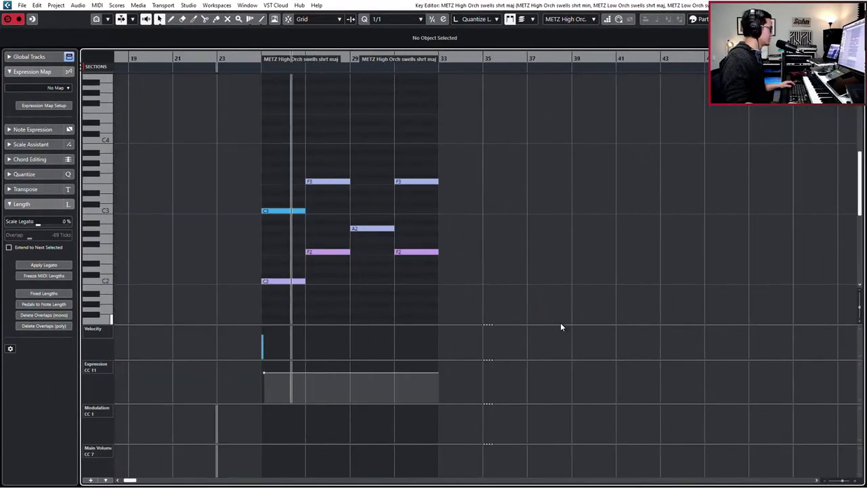
click(339, 373)
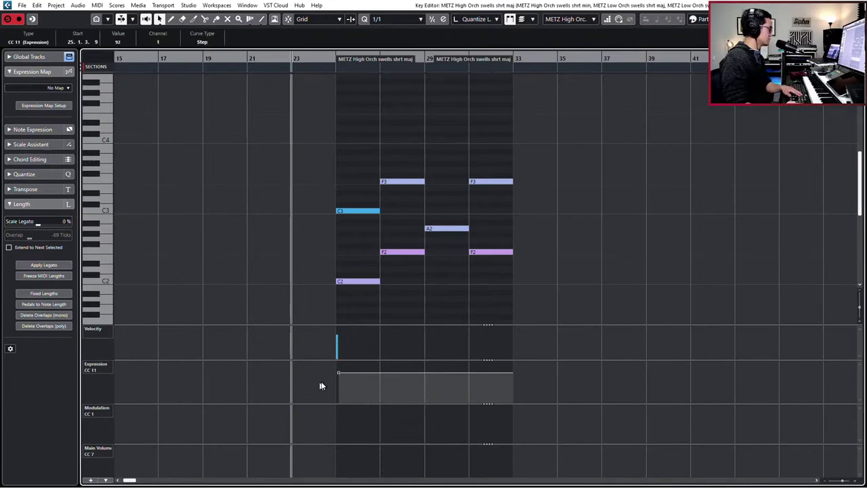
drag(342, 376, 336, 374)
click(337, 376)
drag(352, 382, 328, 363)
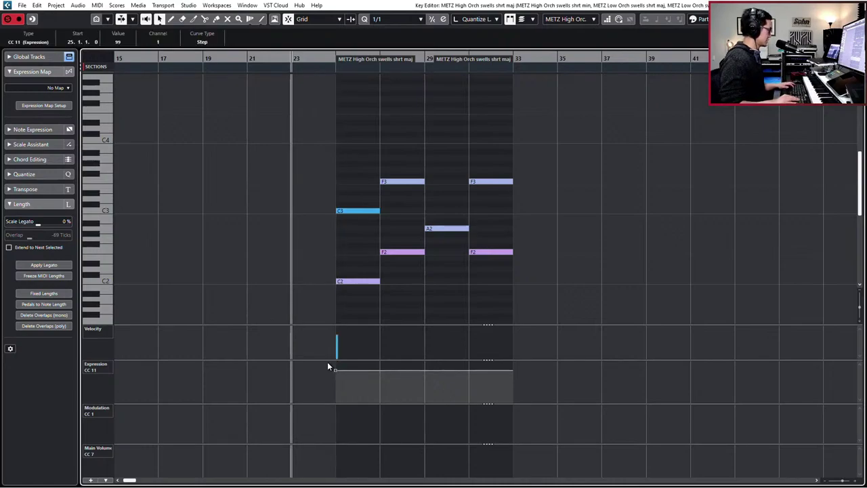
Play the duplicated METZ short swells from bar 25 in the Key Editor and return to the arrangement.
key(l)
click(328, 364)
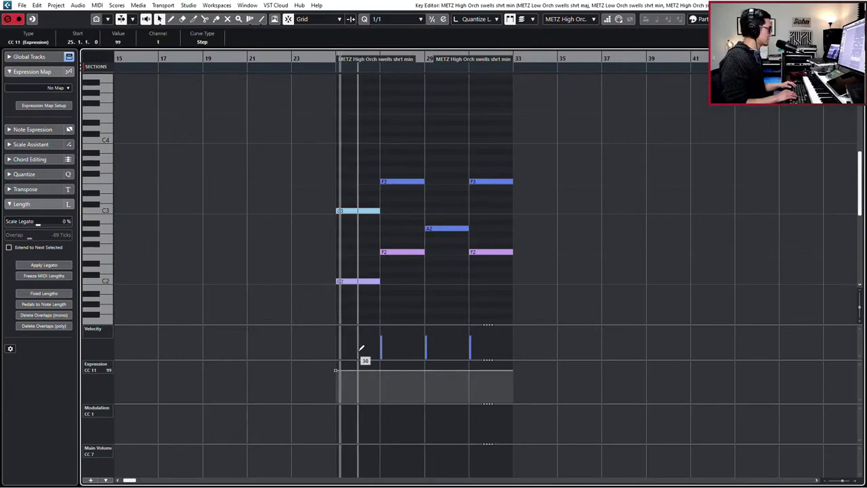
key(space)
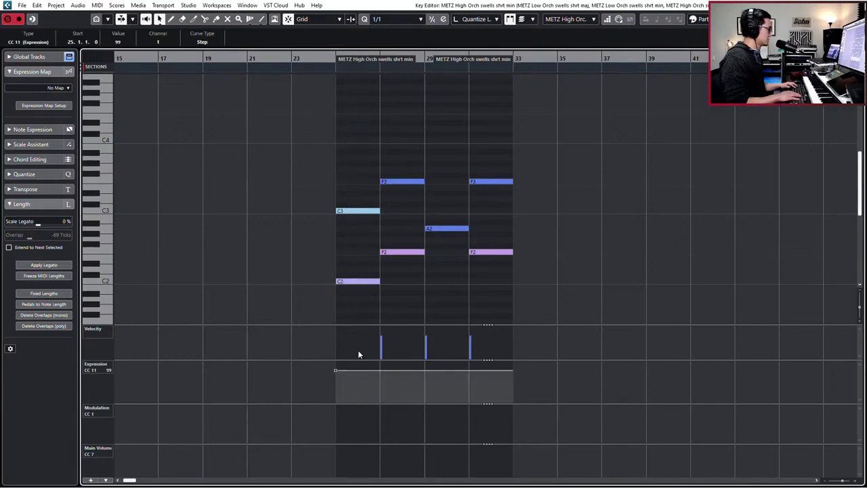
key(Return)
key(KP_Subtract)
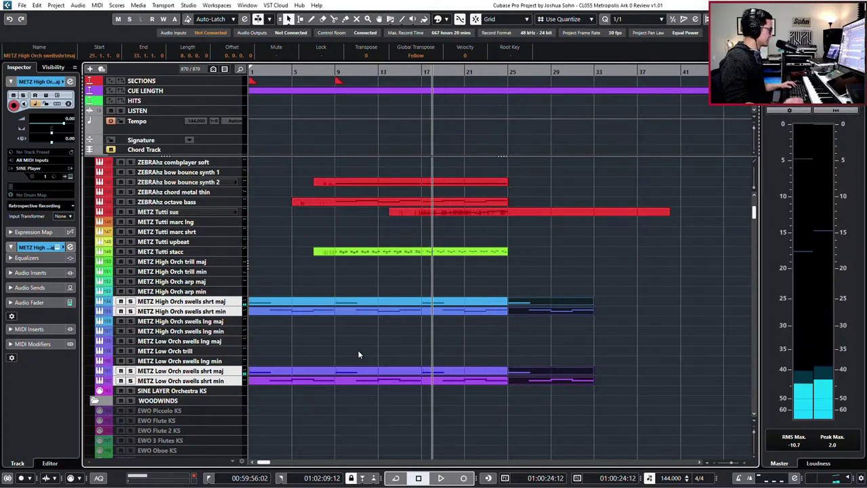
Solo the four METZ High and Low Orch short swells tracks, compare their playback before and after bar 25, and unsolo them.
key(s)
key(space)
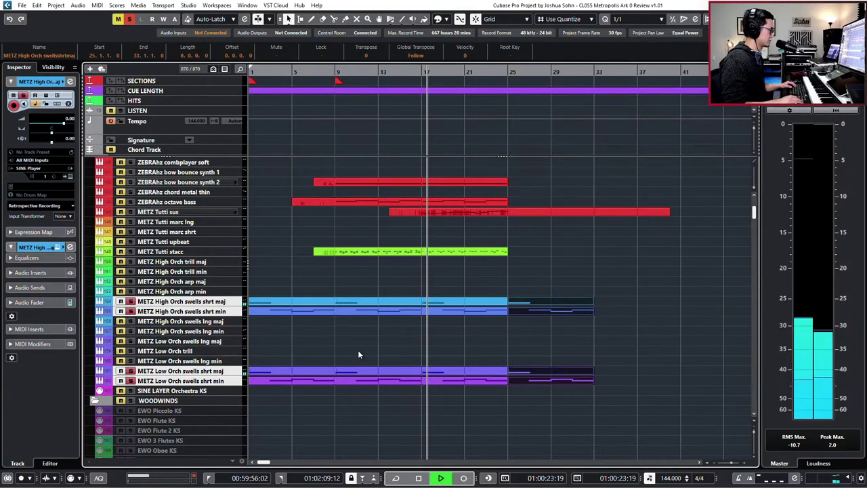
key(space)
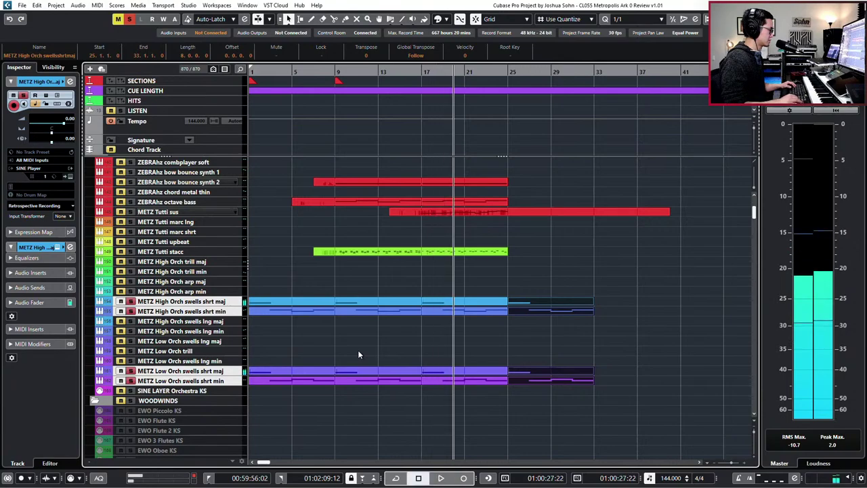
key(space)
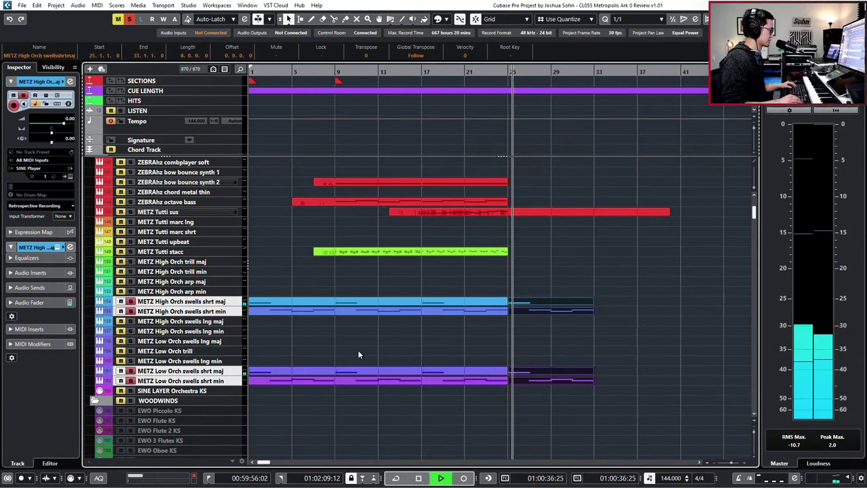
key(s)
key(space)
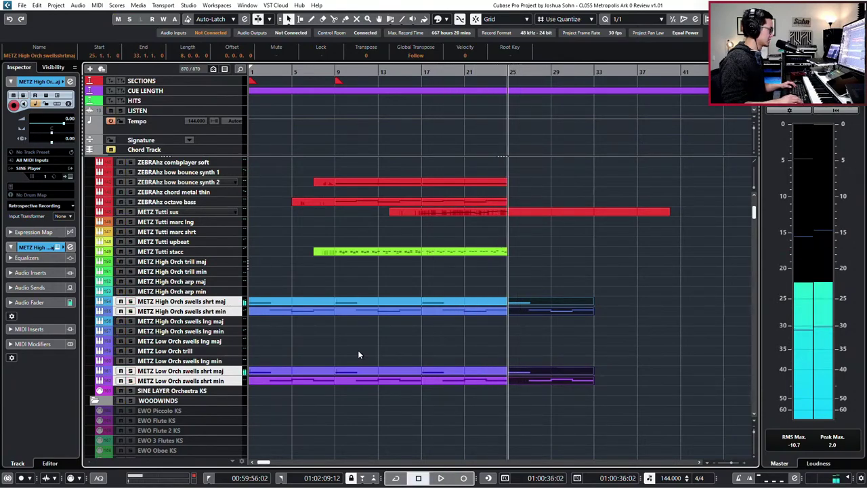
key(KP_Subtract)
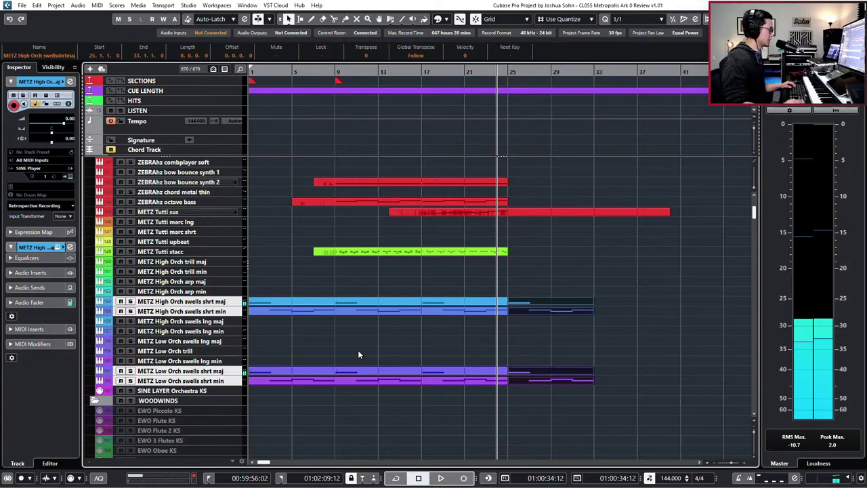
Check the METZ Tutti stacc part at bars 17–25 and play the full arrangement from bar 19 across bar 25.
click(500, 250)
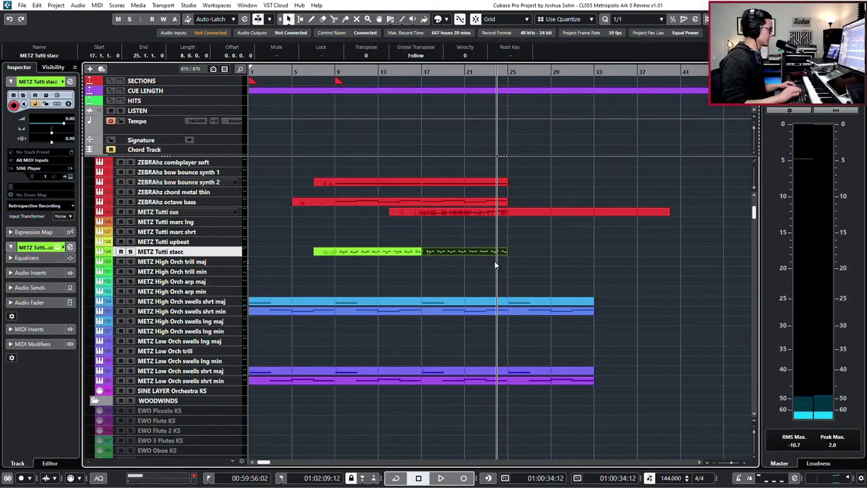
key(Return)
key(Escape)
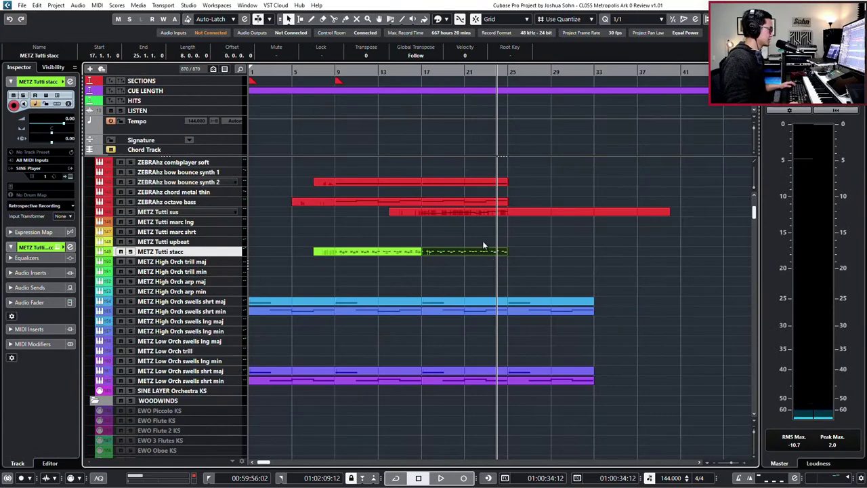
key(ctrl+KP_Subtract)
key(ctrl+KP_Subtract)
key(ctrl+KP_Subtract)
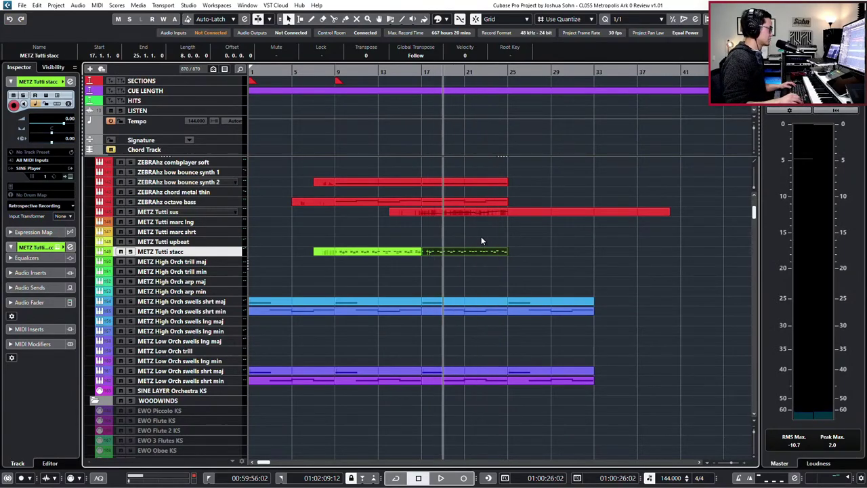
key(space)
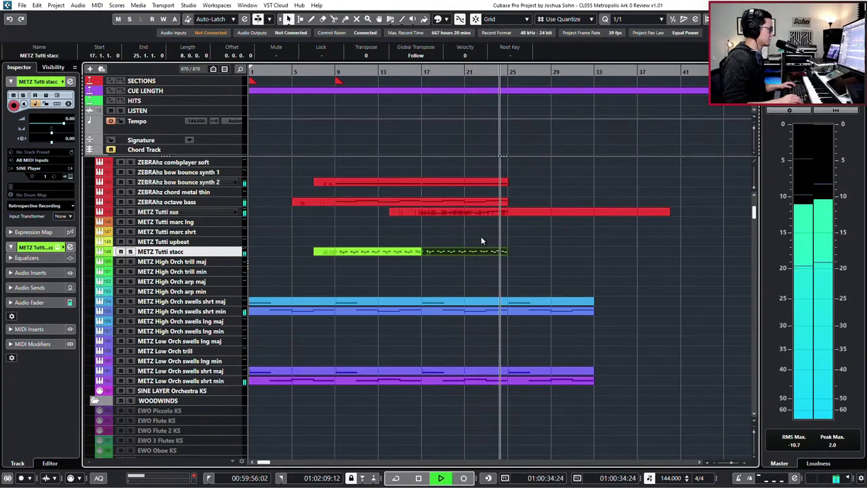
key(space)
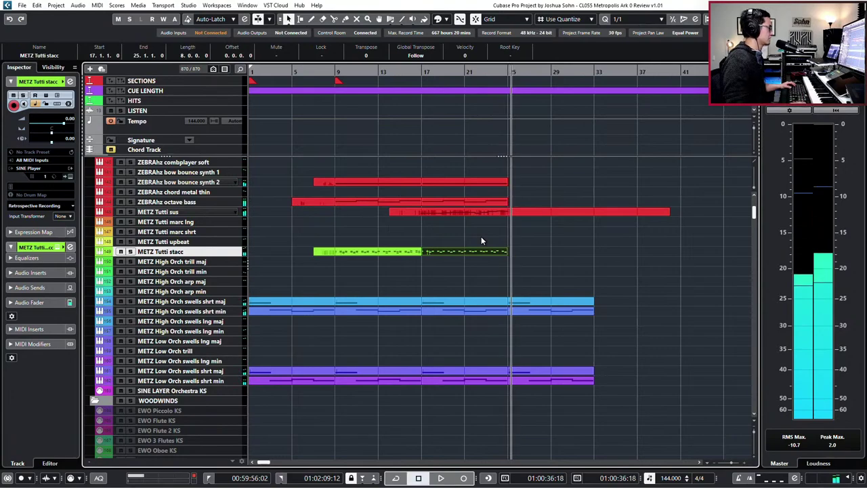
Mute the METZ High and Low Orch short swells parts, major and minor, at bars 25–33.
drag(548, 261, 568, 441)
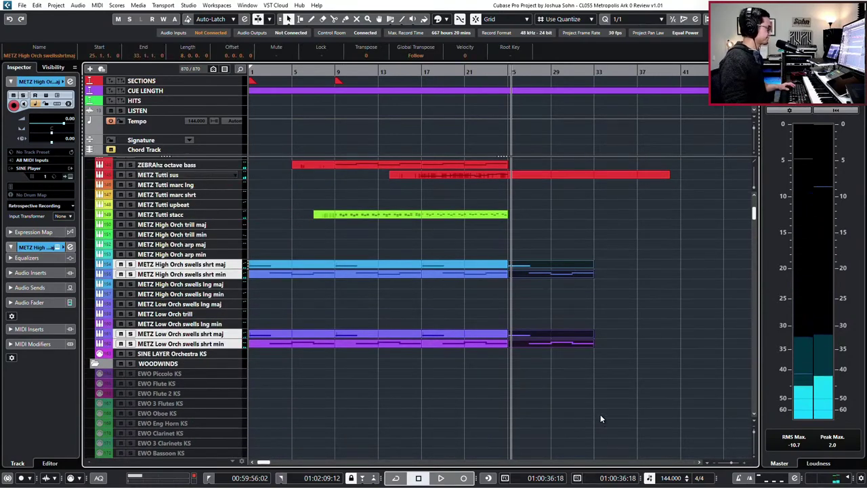
key(shift+m)
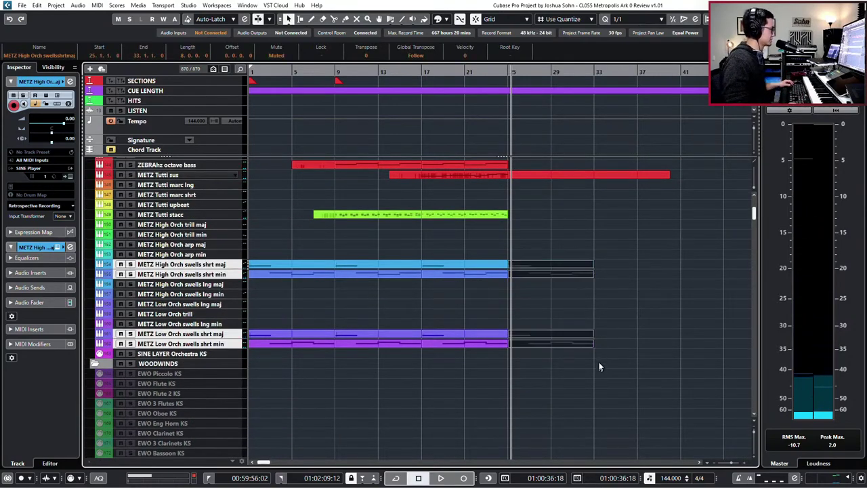
Split the METZ Tutti sus part at bar 25 and delete everything after the split.
scroll(630, 360, down, 2)
scroll(630, 359, up, 3)
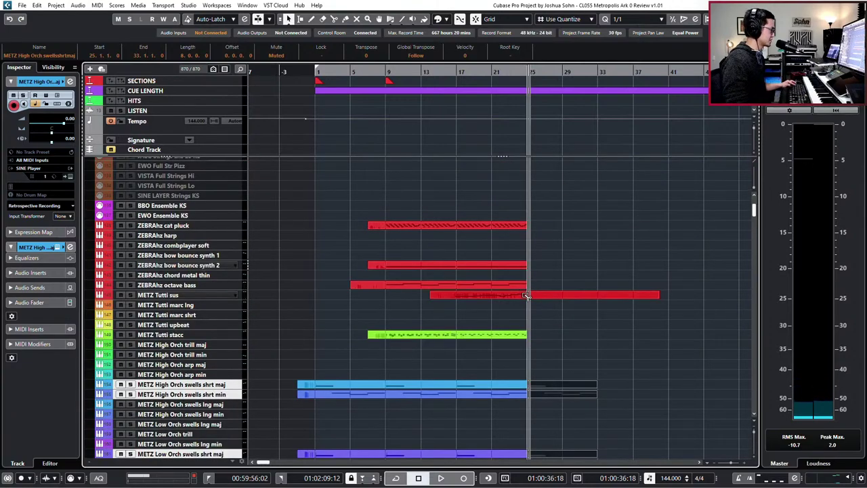
alt+click(528, 294)
click(563, 288)
click(566, 295)
key(Delete)
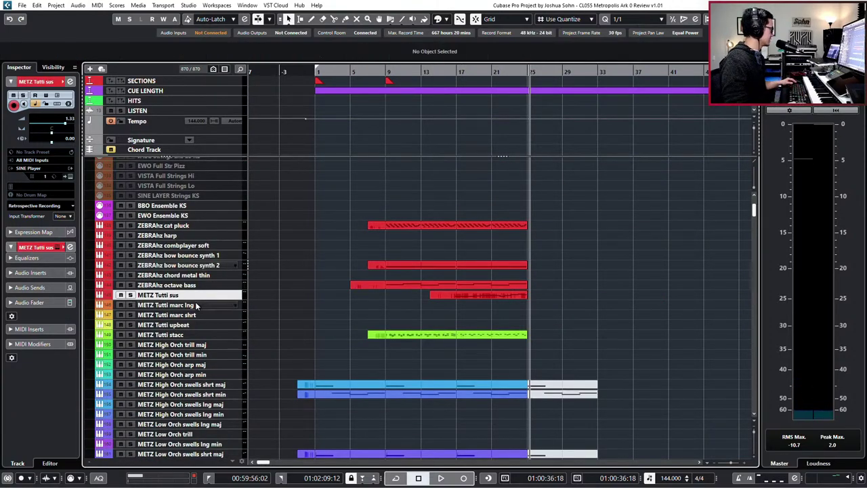
Try out METZ Tutti marc lng, play the soloed METZ Tutti sus melody leading up to bar 25, and include marc lng in the solo.
click(195, 304)
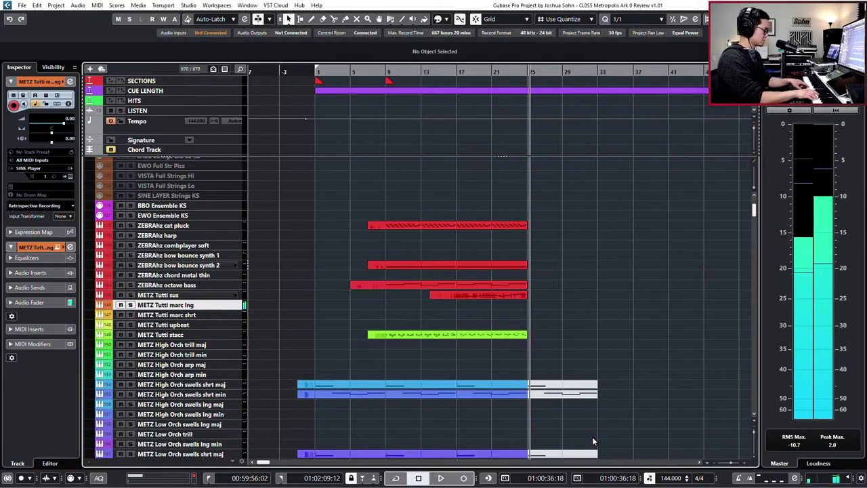
key(KP_Subtract)
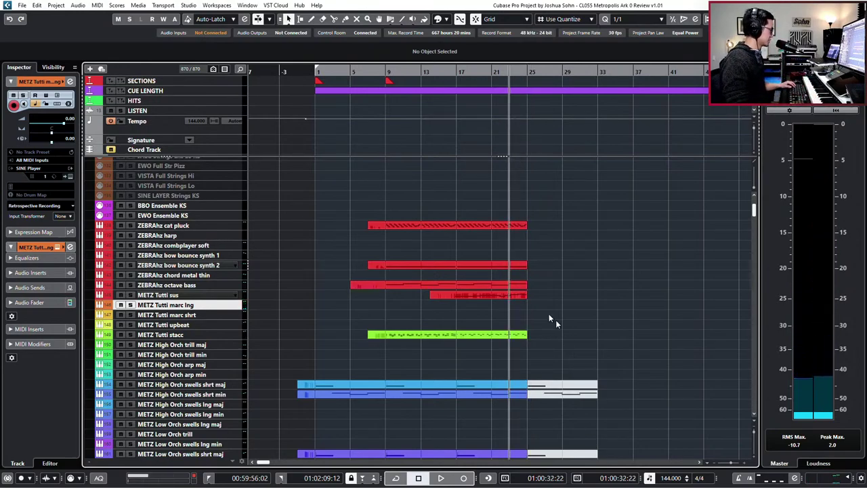
click(523, 296)
key(s)
key(space)
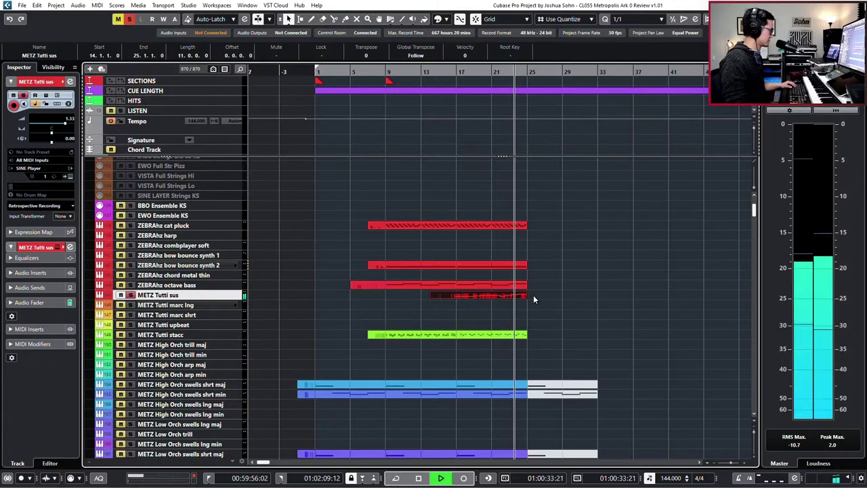
key(space)
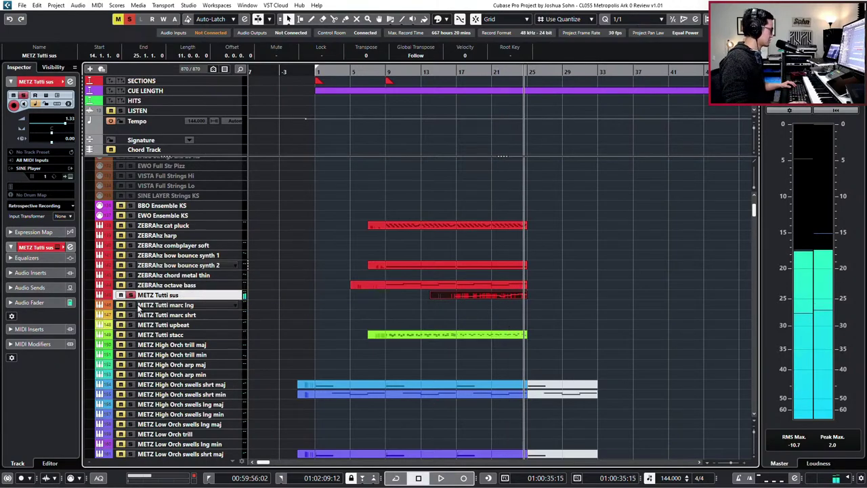
key(h)
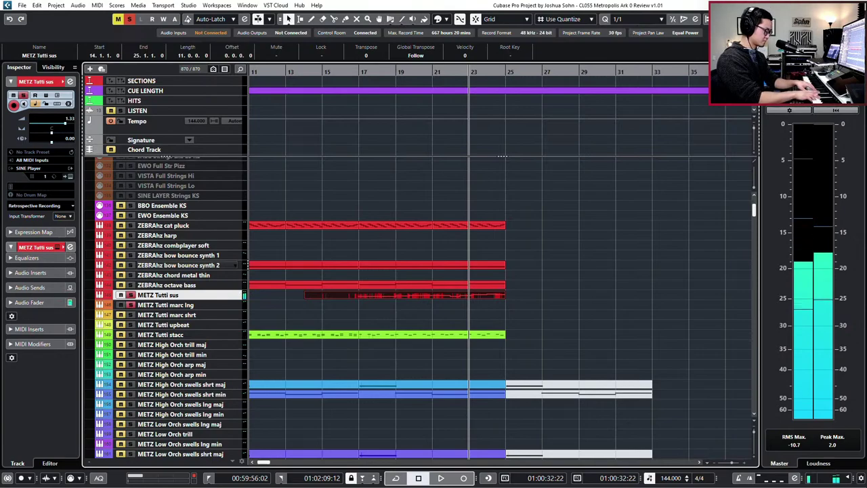
Record a chord melody on METZ Tutti marc lng from bar 22 to about bar 29.
key(KP_Subtract)
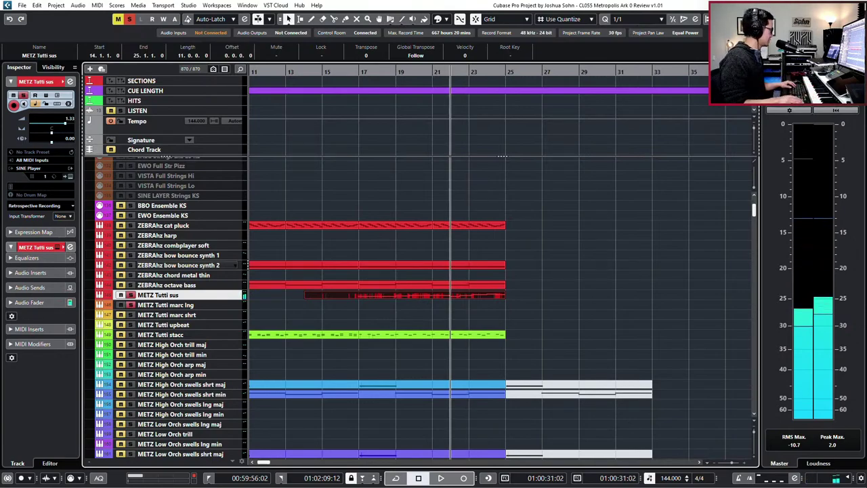
click(190, 307)
key(space)
key(KP_Multiply)
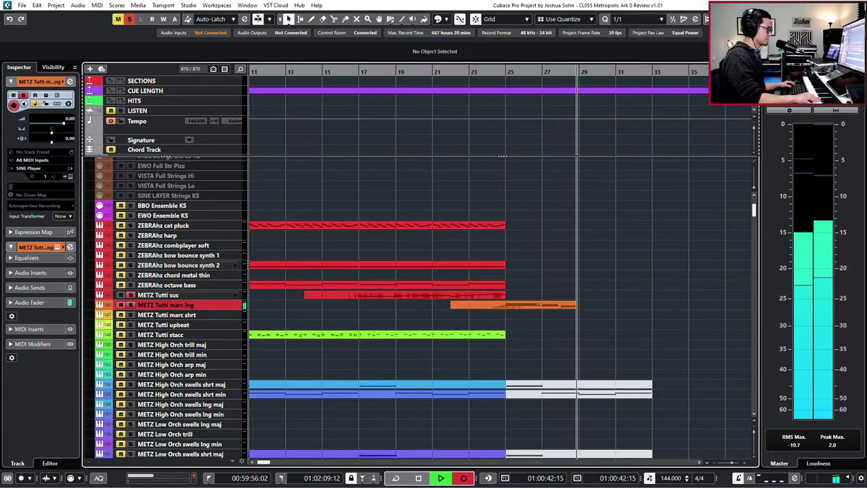
key(space)
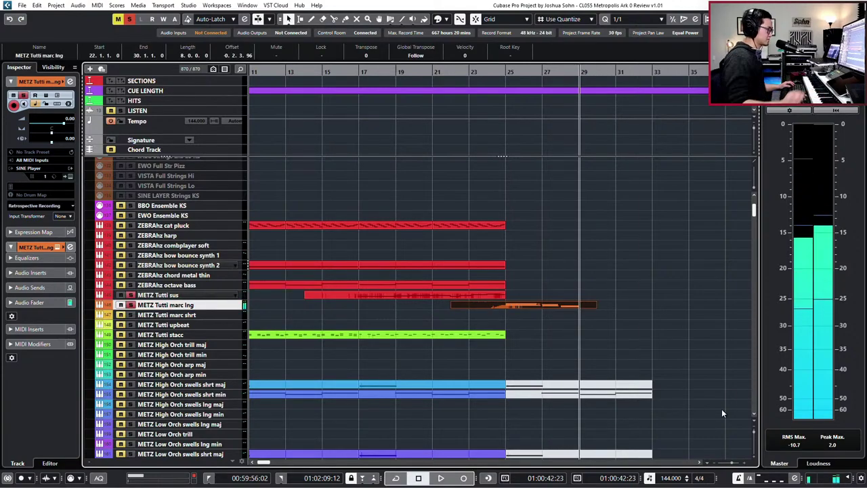
Add a G#4 to the chord at bar 28 of the METZ Tutti marc lng recording and return to the arrangement.
double_click(547, 305)
scroll(331, 223, down, 2)
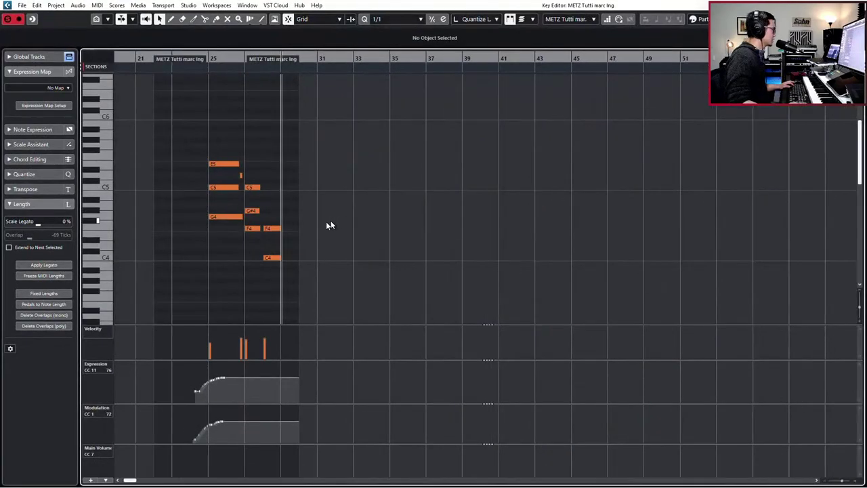
scroll(303, 231, up, 3)
key(h)
click(320, 228)
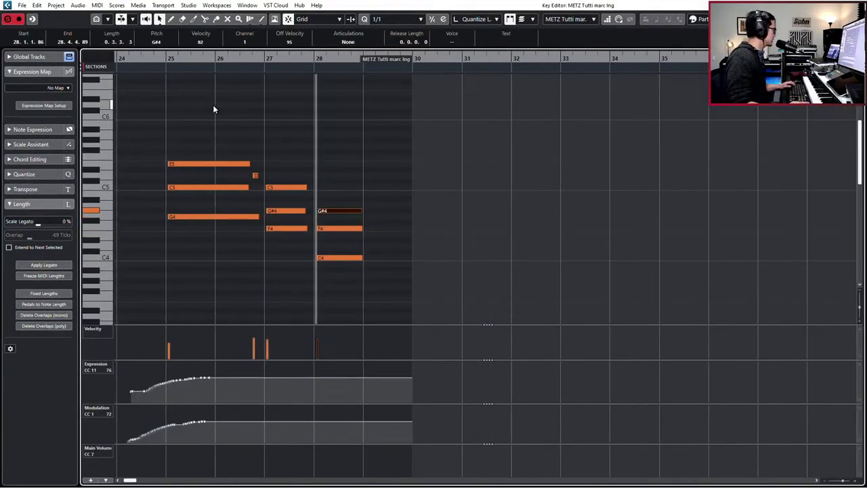
drag(214, 108, 219, 126)
key(ctrl+e)
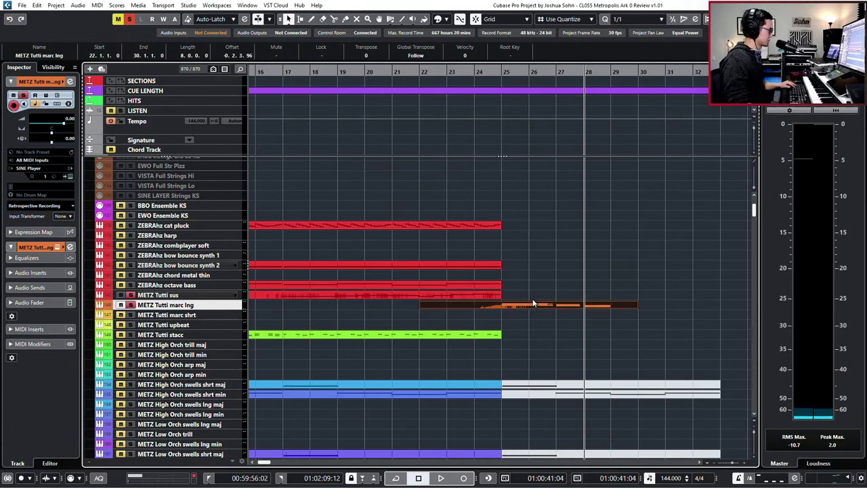
Unsolo the tracks and move the METZ Tutti marc lng recording from bar 25 onward to METZ Tutti sus, deleting its earlier portion.
key(s)
alt+click(505, 306)
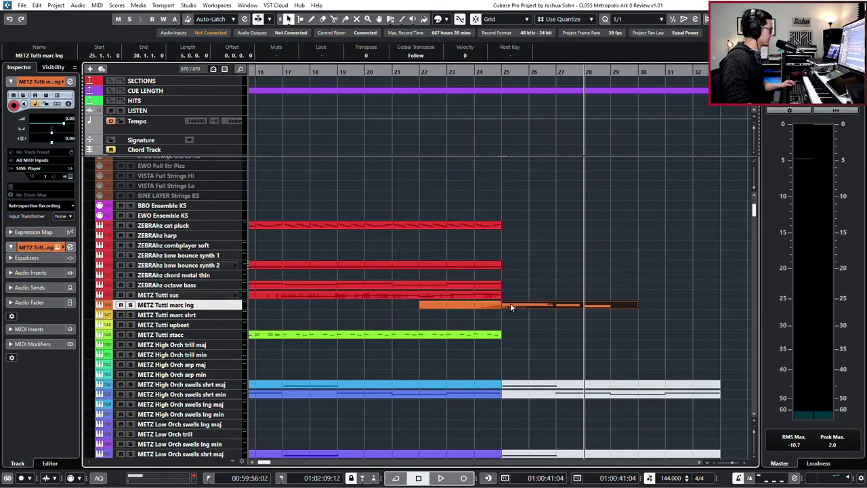
drag(542, 307, 542, 296)
click(473, 307)
key(Delete)
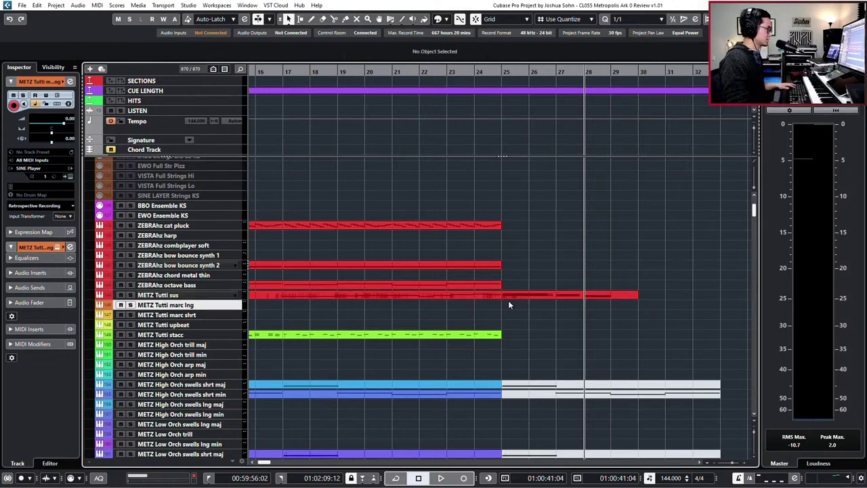
Glue the METZ Tutti sus parts into one and extend the end to bar 49.
drag(508, 303, 642, 297)
key(g)
key(g)
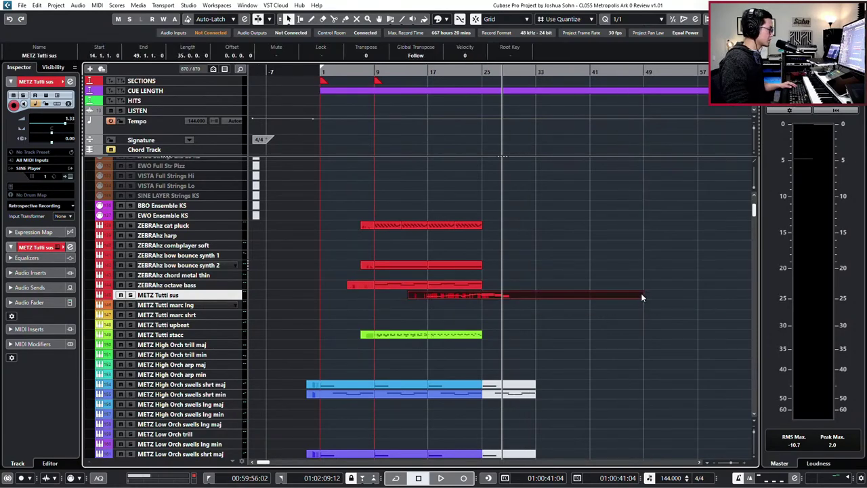
In METZ Tutti sus, set a 1/8 grid, align the E5–C5–G4 chord to bar 25, and trim its ends to beat 4 of bar 26.
double_click(498, 296)
key(g)
key(h)
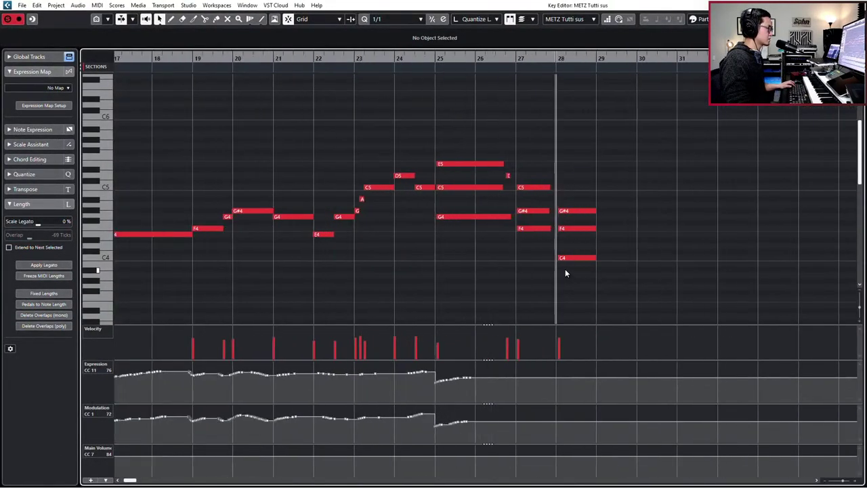
key(h)
drag(385, 138, 395, 251)
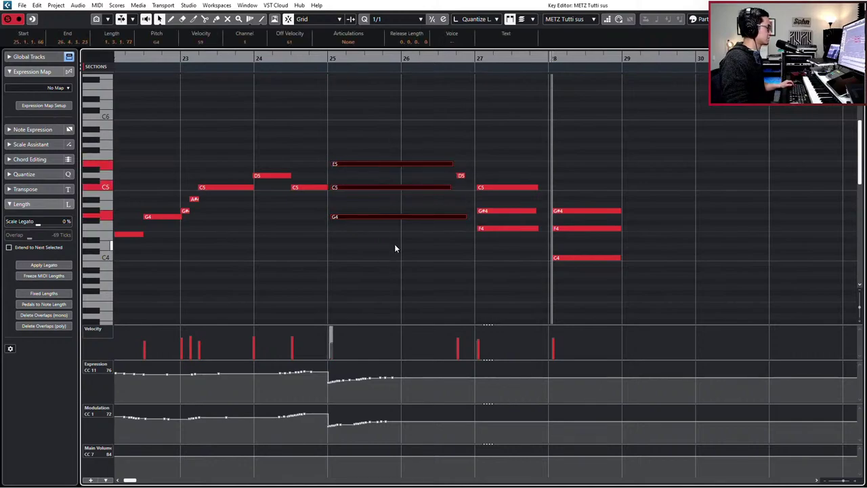
key(4)
drag(414, 123, 424, 248)
key(alt+shift+Right)
key(l)
key(alt+shift+Left)
Place the D5 passing note at beat 4 of bar 26 and extend it to the start of bar 27.
click(462, 168)
drag(463, 169, 466, 191)
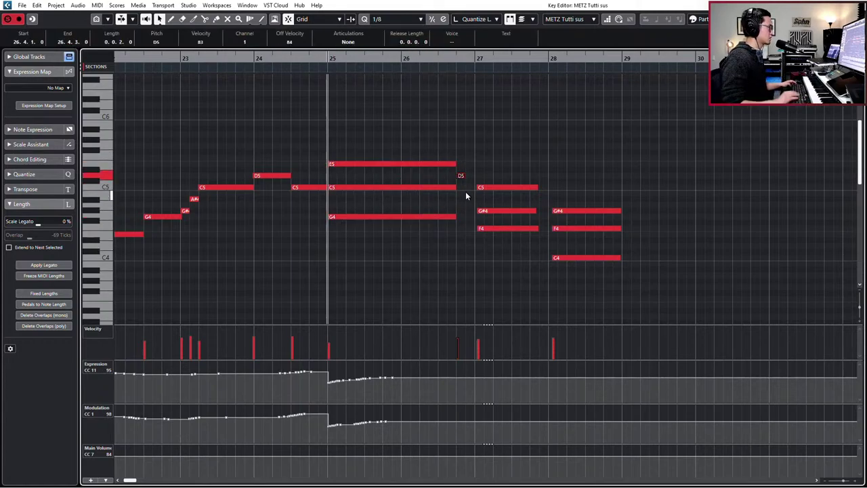
key(alt+shift+Right)
Quantize the METZ Tutti sus chords at bars 27 and 28 to the 1/8 grid.
drag(499, 165, 502, 255)
key(q)
click(590, 198)
drag(590, 198, 588, 288)
key(q)
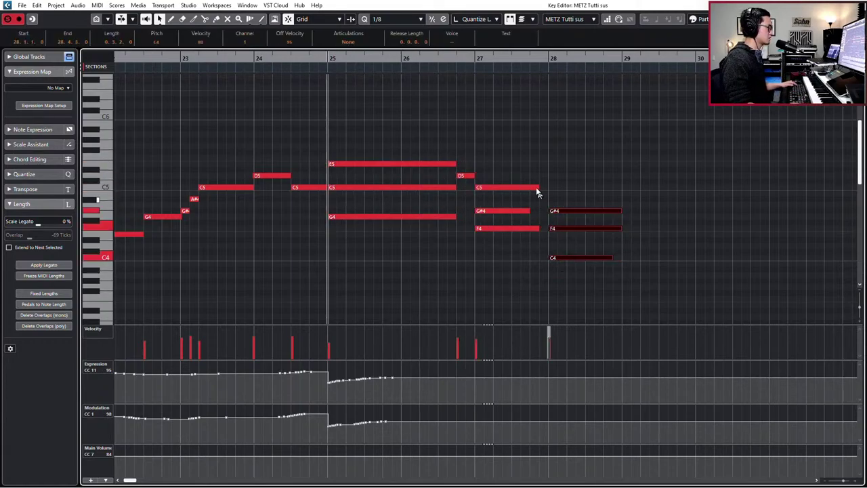
Set a 1/1 grid and extend the METZ Tutti sus chords at bars 27 and 28 to fill one whole bar each.
key(1)
key(shift+q)
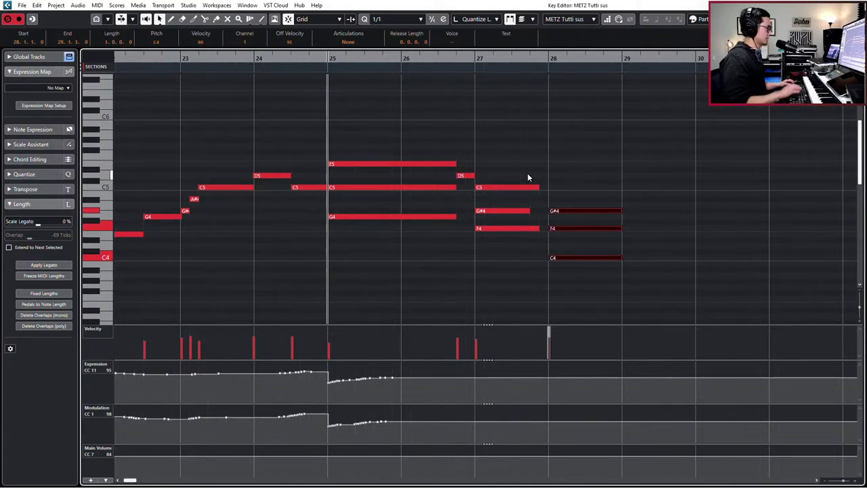
click(522, 173)
drag(521, 173, 514, 248)
key(l)
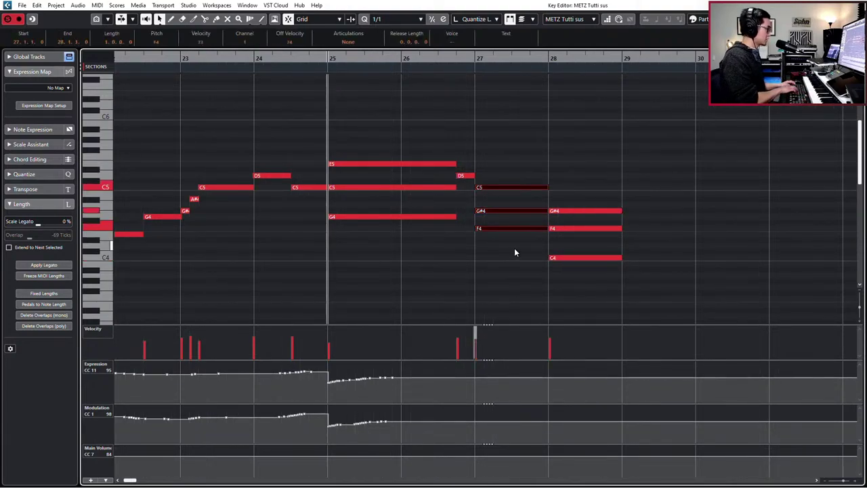
Delete the Expression and Modulation points around bar 25 in METZ Tutti sus.
key(KP_Subtract)
key(KP_Subtract)
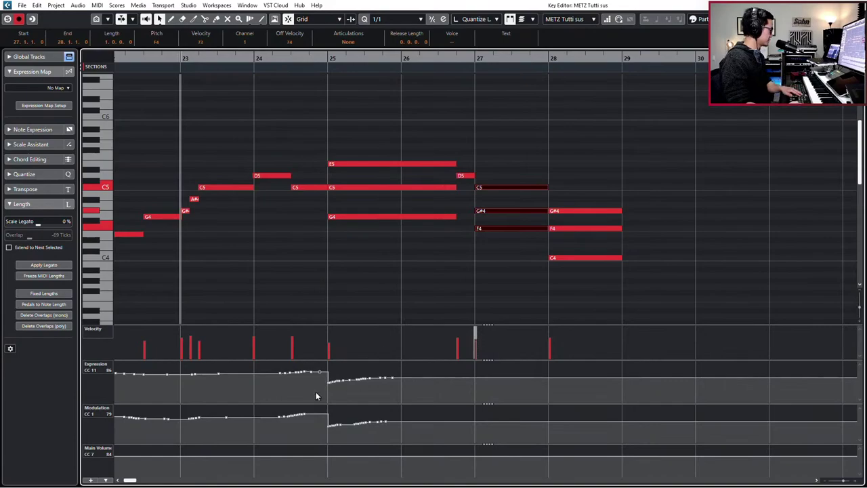
drag(316, 393, 399, 370)
key(Delete)
drag(370, 421, 370, 422)
key(Delete)
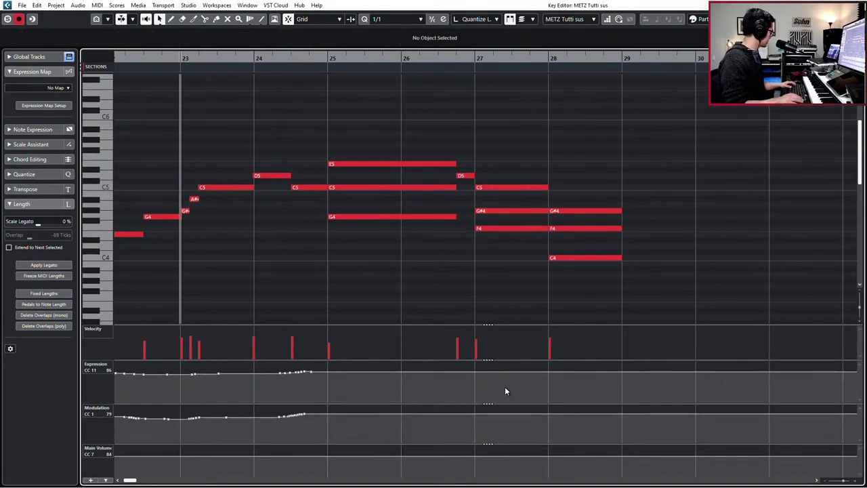
Clear the remaining Expression and Modulation curves under the METZ Tutti sus melody from bar 17 onward.
key(space)
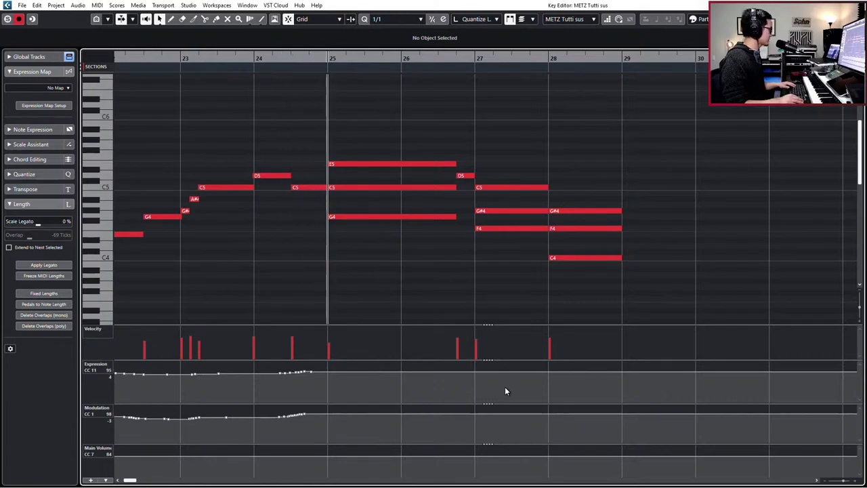
key(space)
key(KP_Subtract)
key(g)
key(g)
key(g)
key(g)
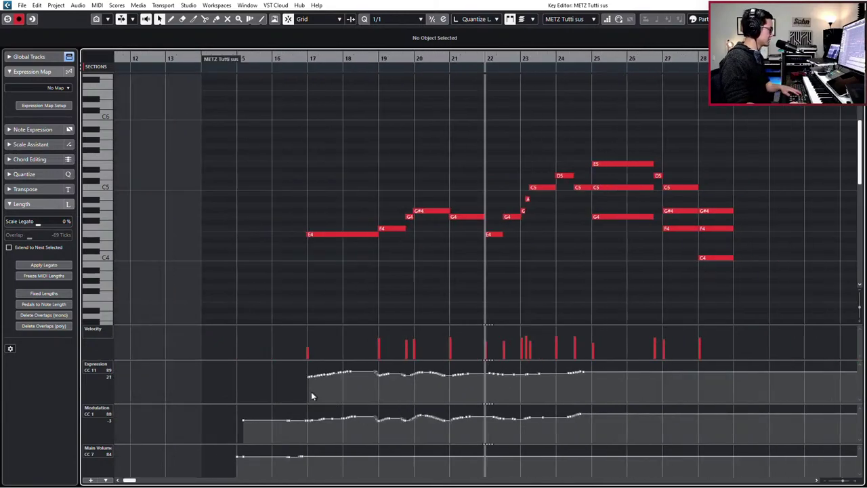
drag(311, 392, 613, 388)
key(Delete)
drag(557, 434, 221, 410)
key(Delete)
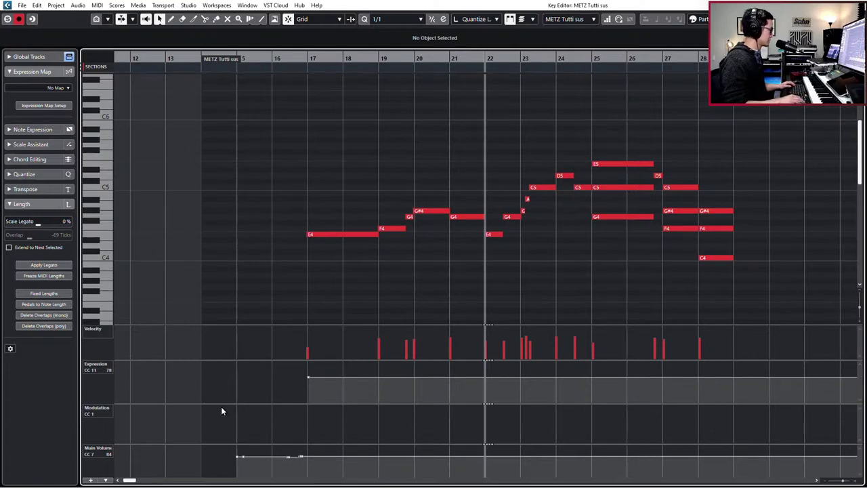
Record new Expression and Modulation movements over the METZ Tutti sus notes from bar 17 to the end of bar 28.
key(KP_Subtract)
key(KP_Subtract)
key(KP_Subtract)
key(KP_Subtract)
key(KP_Subtract)
key(KP_Subtract)
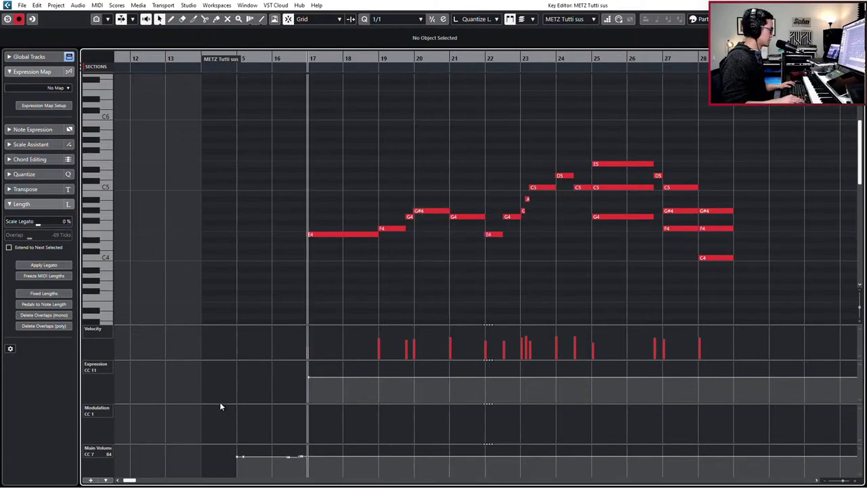
key(space)
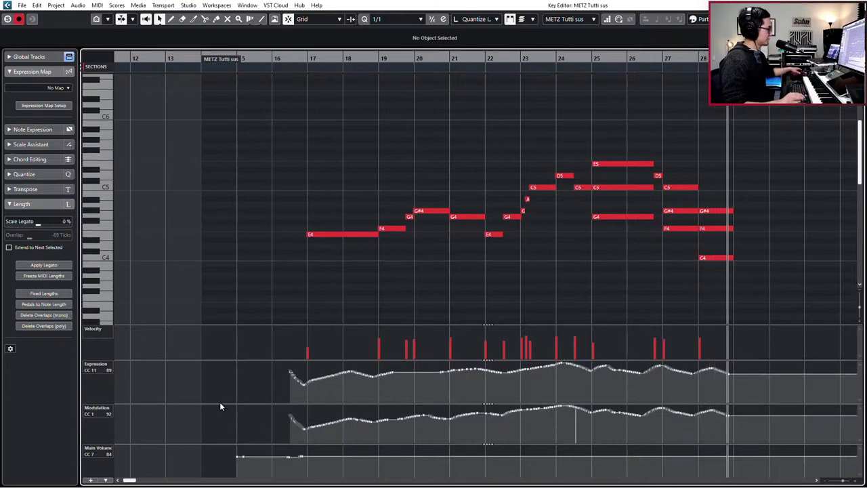
Delete the newly recorded Expression and Modulation points from mid-bar 26 onward and return the playhead to bar 25.
scroll(473, 390, right, 3)
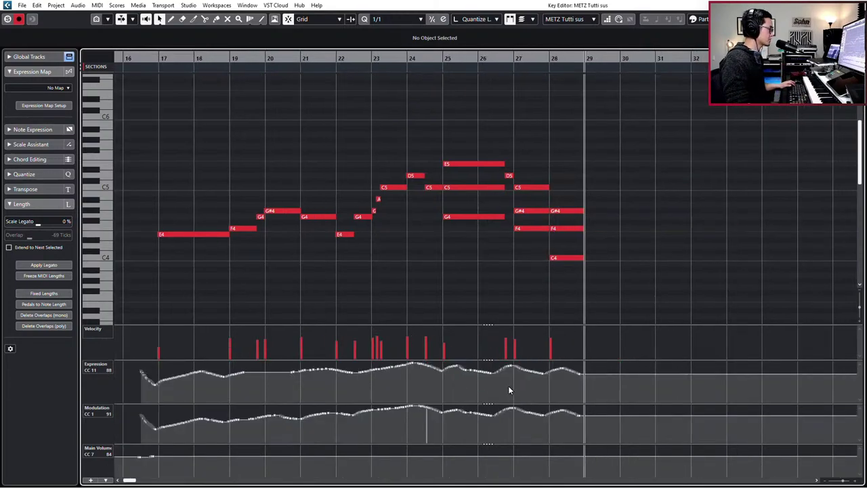
drag(508, 386, 584, 400)
key(Delete)
drag(509, 434, 584, 408)
key(Delete)
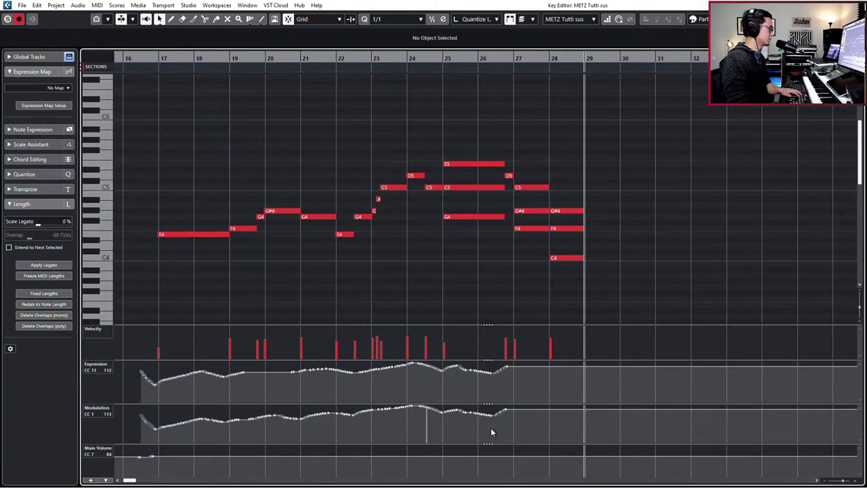
drag(492, 428, 525, 368)
key(Delete)
key(Delete)
key(KP_Subtract)
key(KP_Subtract)
key(KP_Subtract)
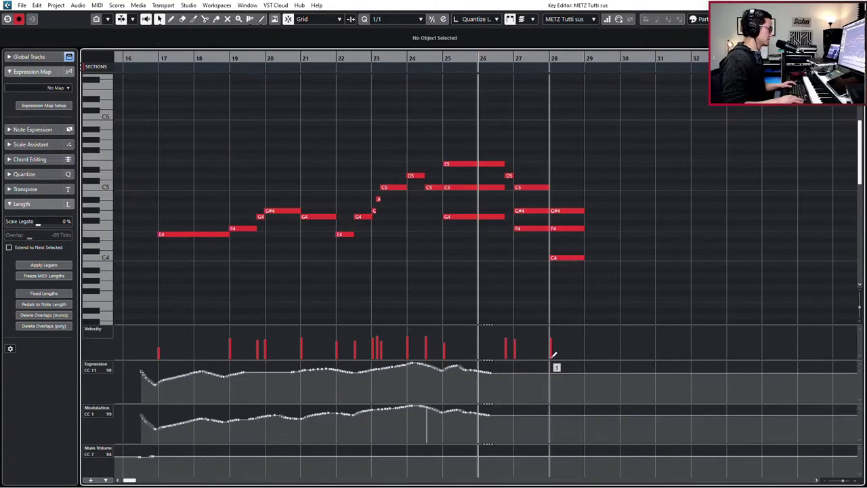
key(KP_Subtract)
key(KP_Subtract)
key(KP_Add)
scroll(542, 296, down, 2)
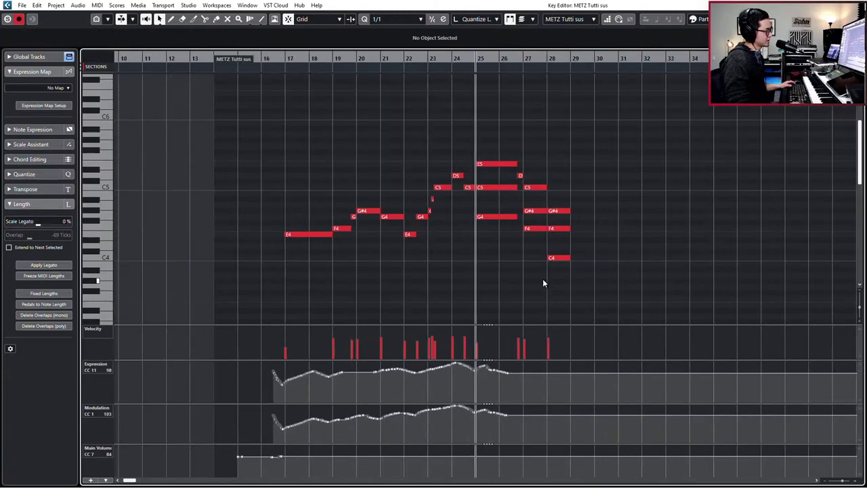
key(h)
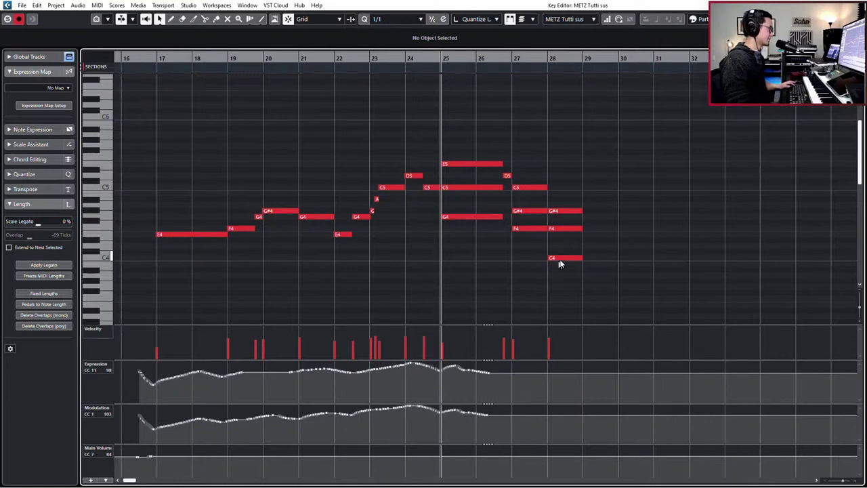
click(544, 194)
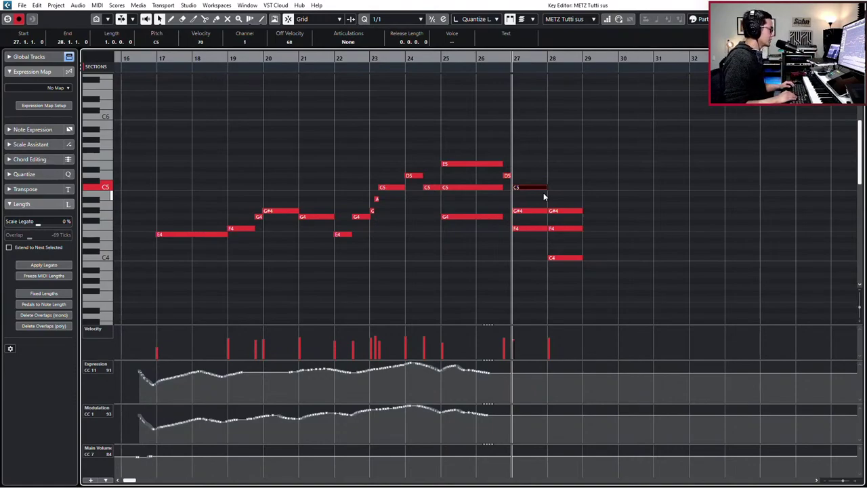
Duplicate the ZEBRAhz cat pluck, bow bounce synth 2 and octave bass parts to fill bars 25 to 33, and play from bar 25.
key(Return)
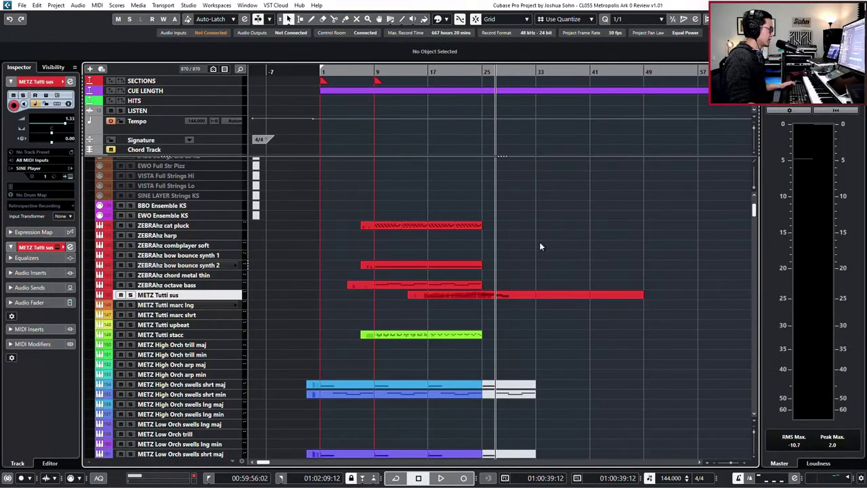
scroll(540, 244, up, 2)
drag(455, 213, 359, 279)
key(ctrl+d)
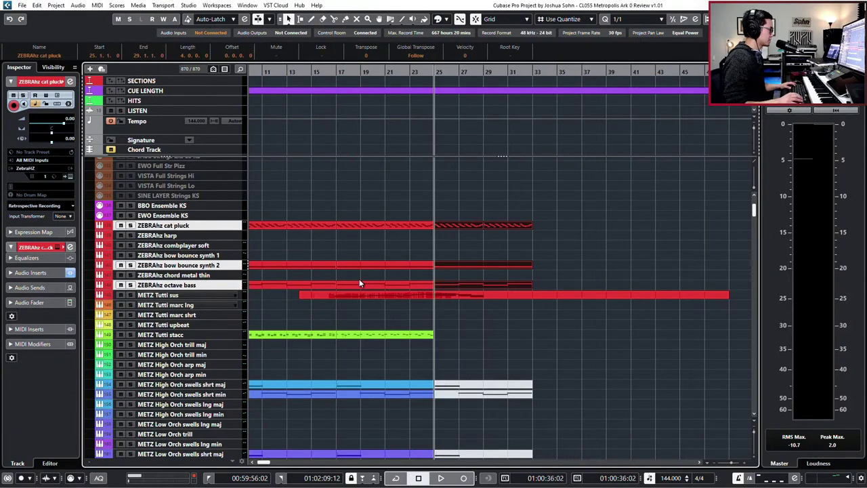
key(space)
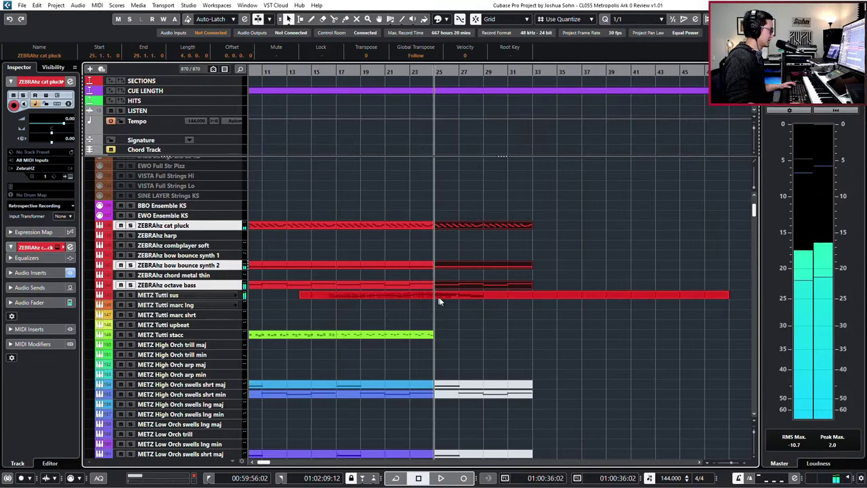
In METZ Tutti sus, record the supporting notes E4, G3 and C3 under the existing chord at bar 25.
double_click(457, 294)
scroll(502, 294, right, 2)
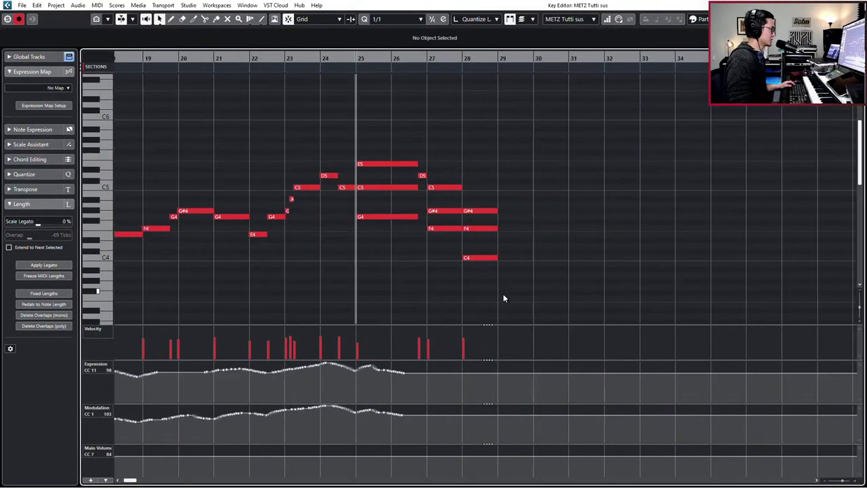
scroll(512, 244, up, 1)
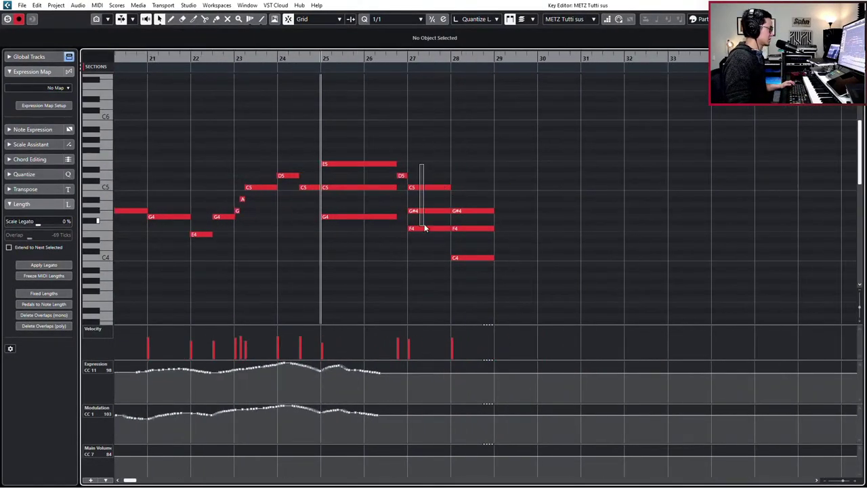
click(420, 188)
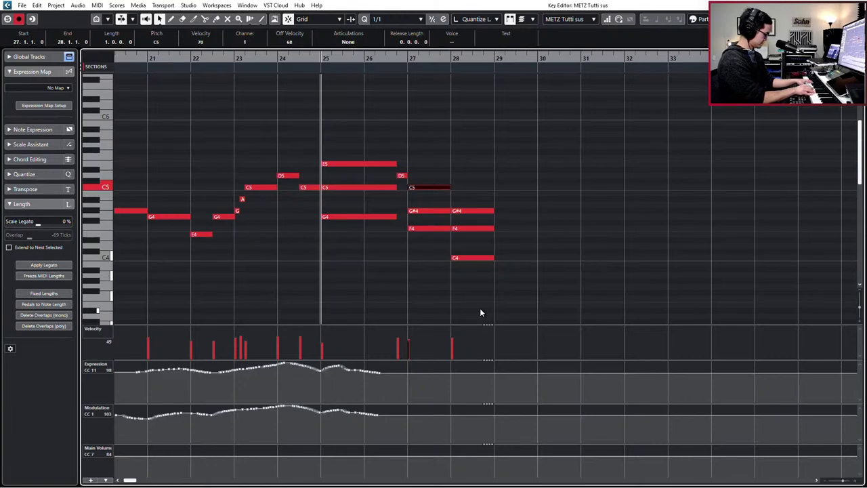
scroll(479, 310, up, 1)
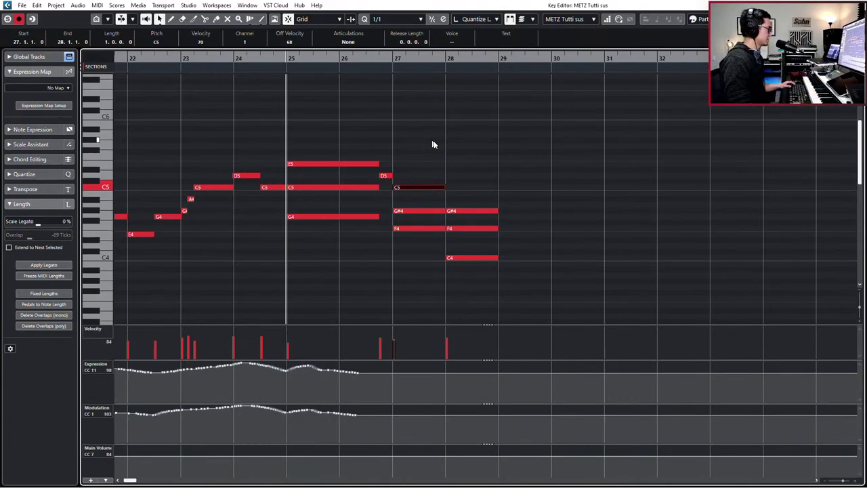
click(427, 160)
click(427, 187)
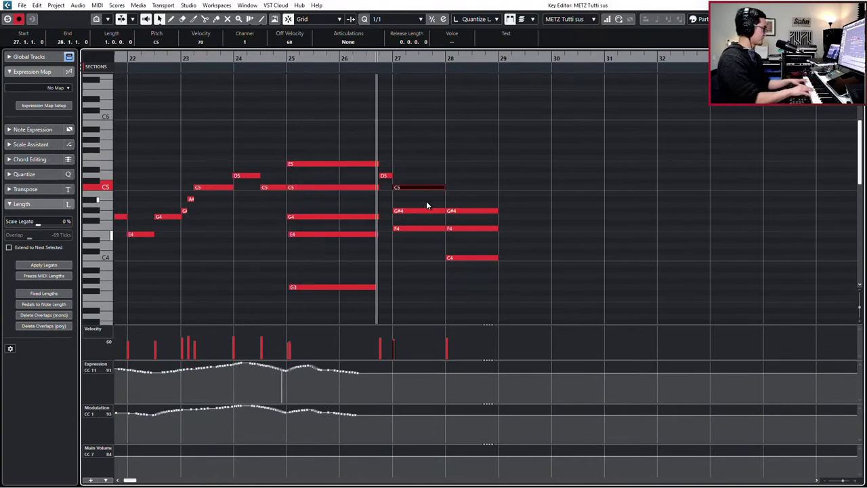
key(space)
Quantize the lower chord notes G4, E4, G3 and C3 to bar 25 and return the playhead there.
scroll(420, 202, down, 3)
drag(381, 161, 359, 303)
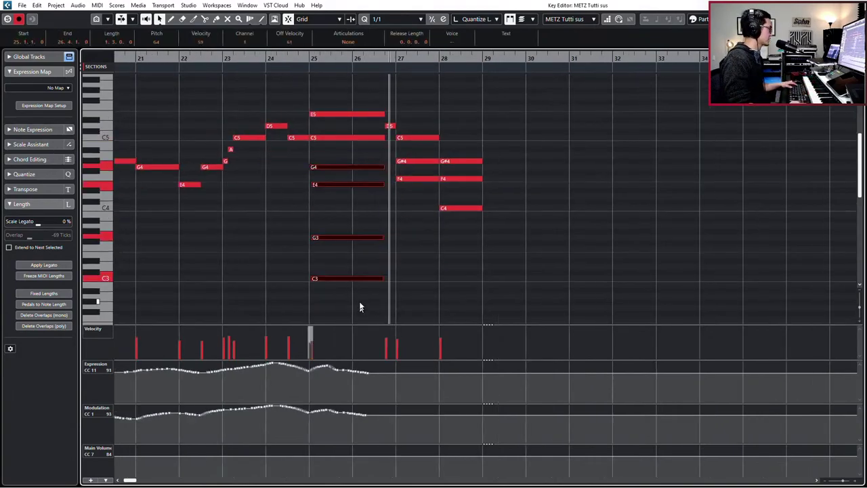
key(q)
key(KP_Subtract)
key(KP_Subtract)
key(KP_Subtract)
key(KP_Add)
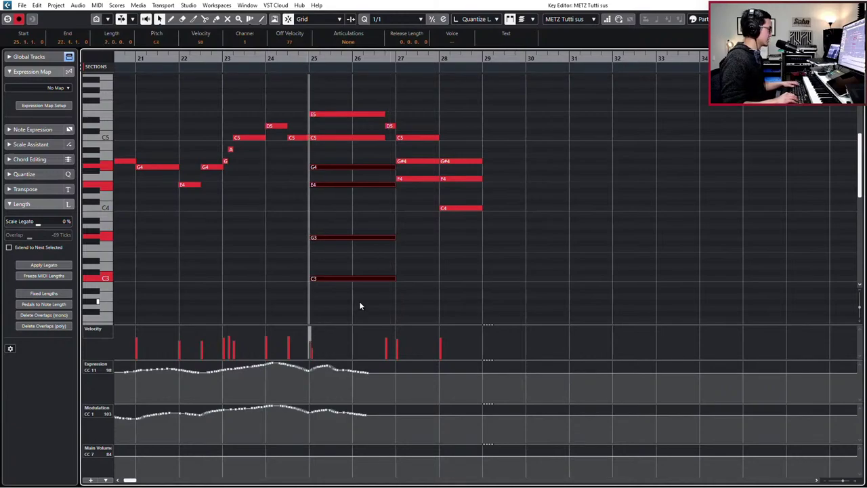
Set a 1/16 grid and shorten the lower chord notes to end at beat 4 of bar 26.
key(alt+5)
key(alt+shift+Left)
key(alt+shift+Left)
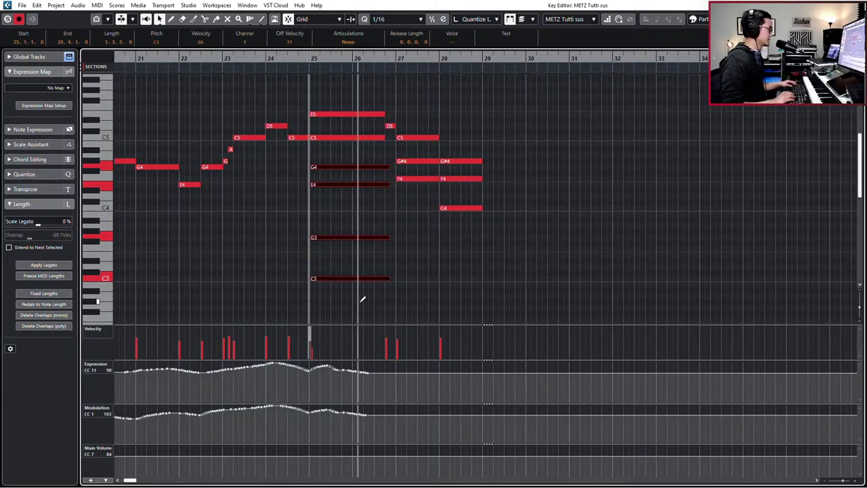
key(alt+shift+Left)
key(alt+shift+Left)
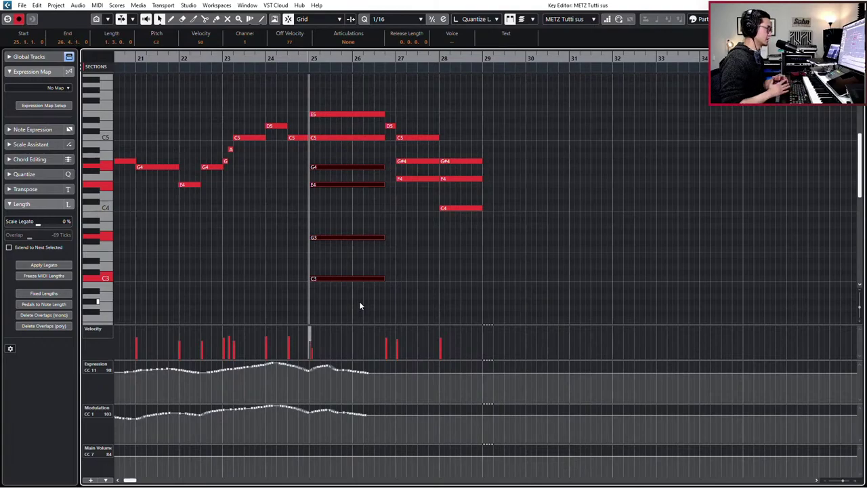
Duplicate the METZ Tutti sus track with its part and delete all melody notes before bar 25 in the copy.
key(ctrl+e)
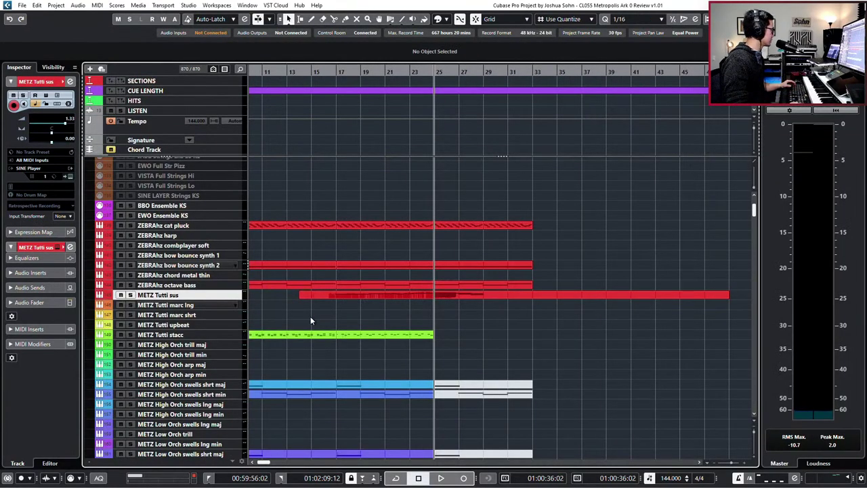
double_click(427, 299)
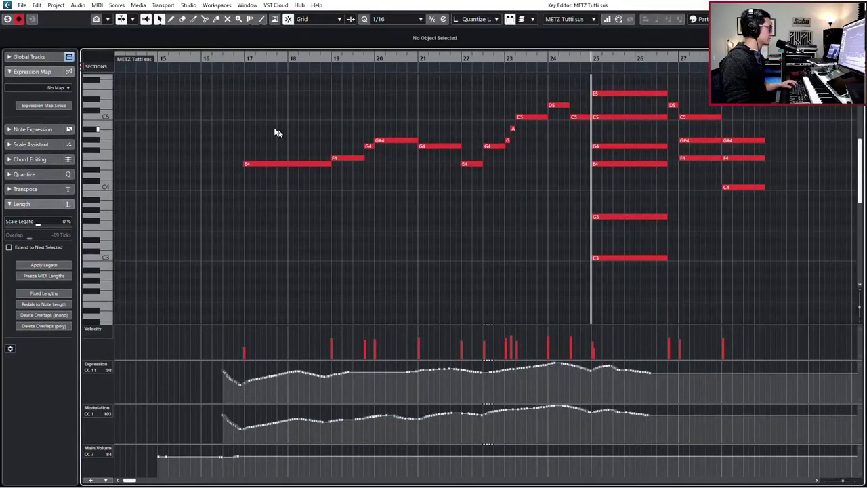
drag(261, 119, 554, 155)
key(Delete)
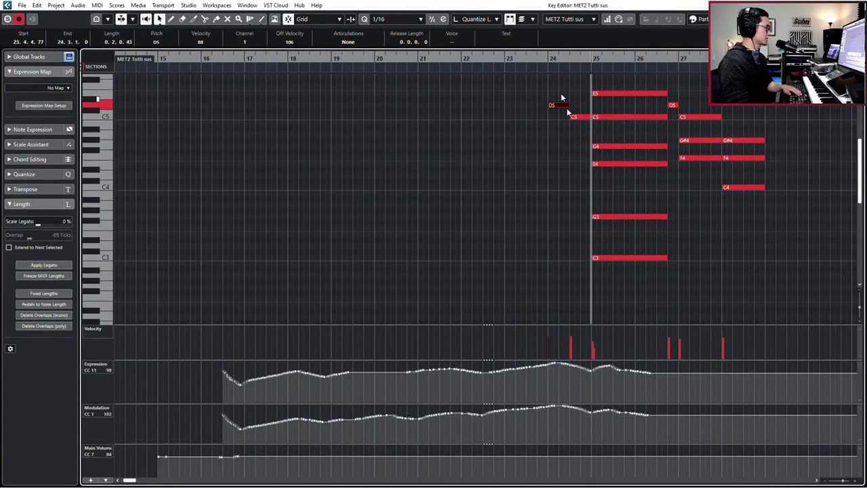
drag(547, 86, 573, 135)
key(Delete)
key(ctrl+e)
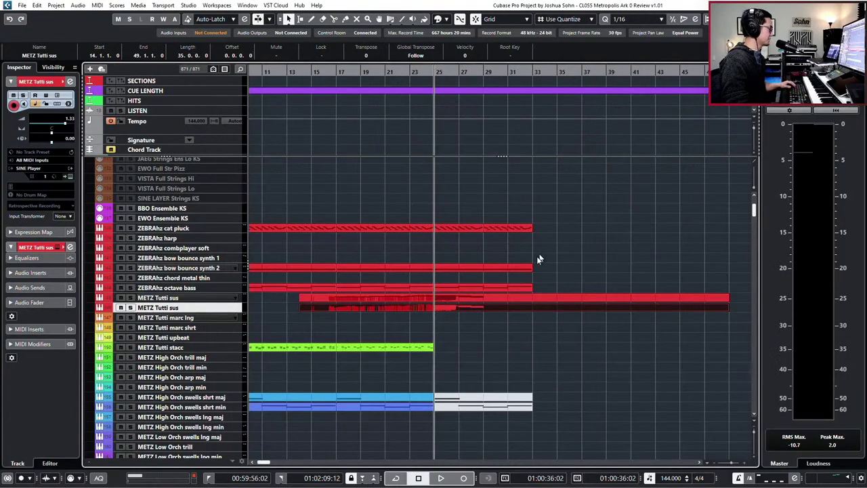
Check the notes in the original METZ Tutti sus part, mute the duplicated part below it, and reselect the original.
double_click(479, 298)
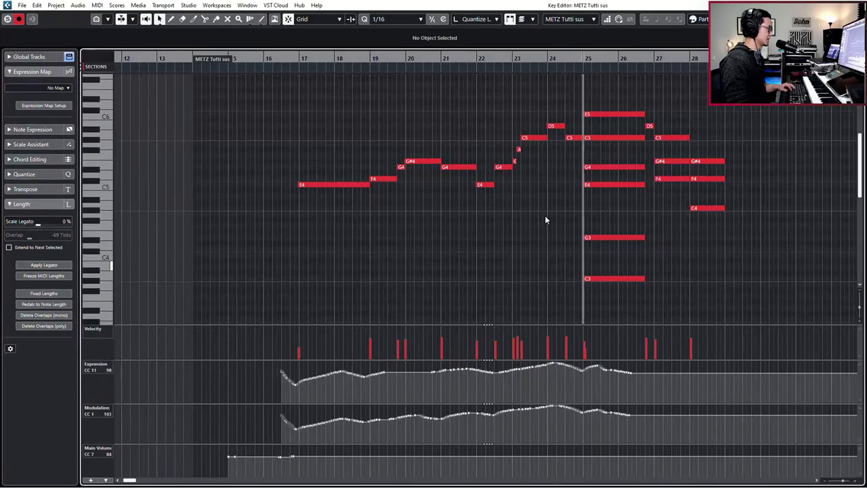
key(ctrl+e)
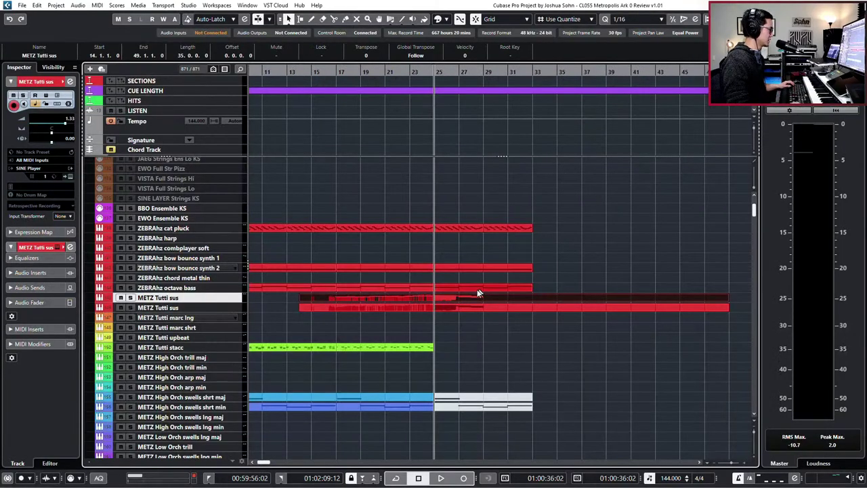
click(453, 307)
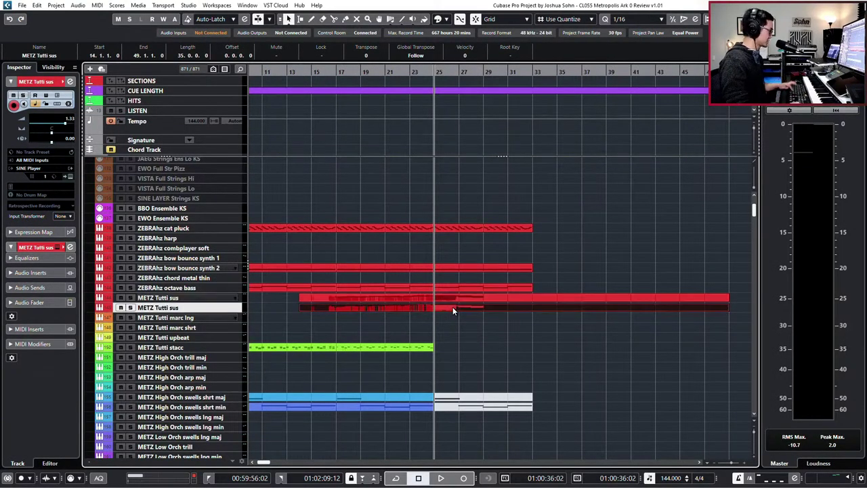
key(shift+m)
click(463, 298)
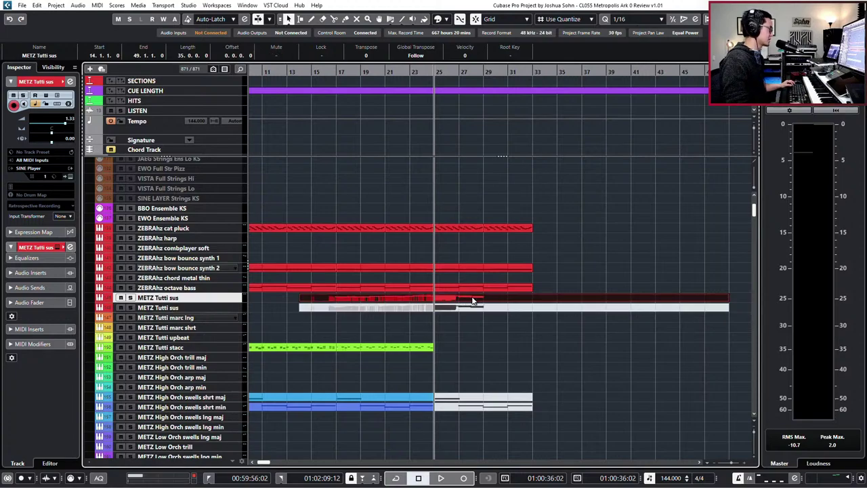
Open the original METZ Tutti sus part and play the chord at bar 25.
double_click(474, 302)
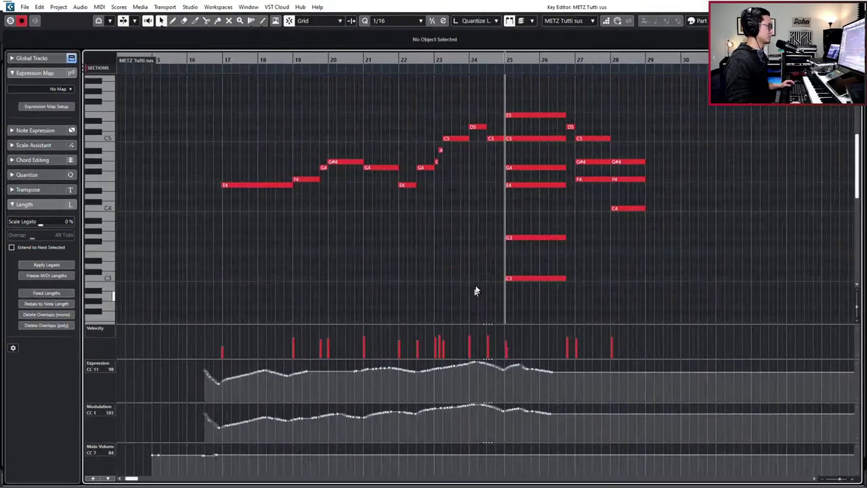
scroll(502, 248, up, 2)
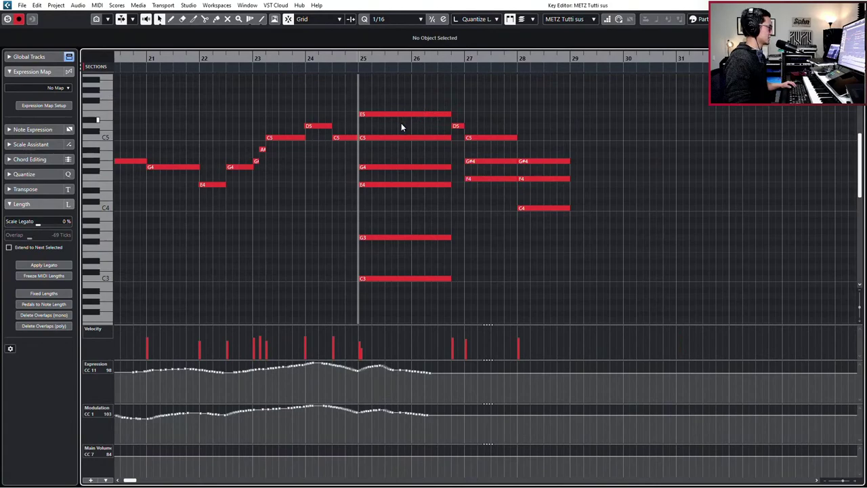
key(space)
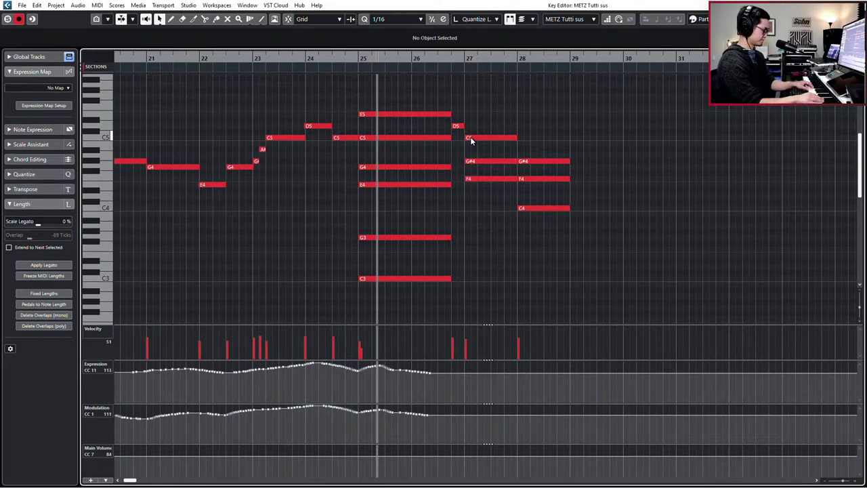
Try to copy the G4, E4, G3 and C3 chord notes from bar 25 to bar 27, transposed four semitones down.
drag(405, 306, 402, 223)
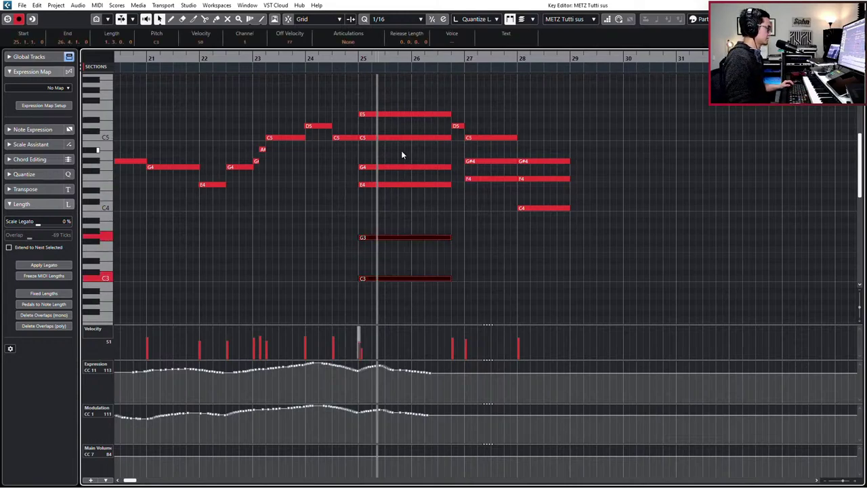
drag(401, 151, 408, 265)
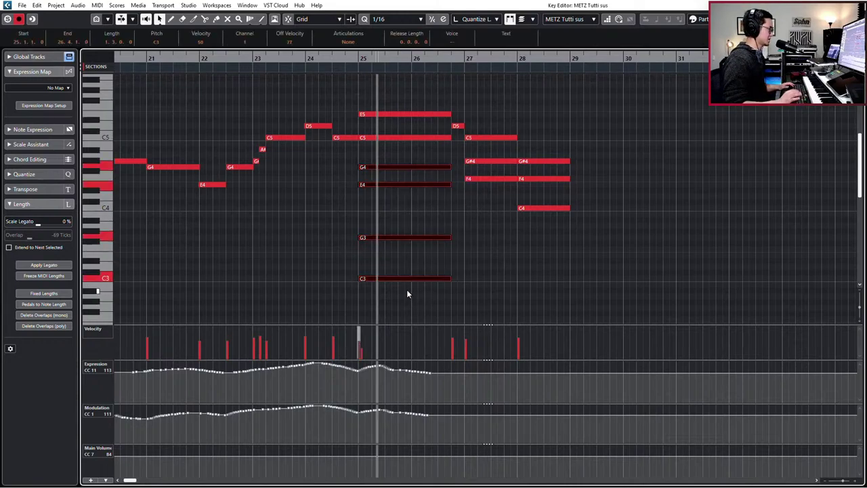
key(KP_Add)
key(KP_Add)
key(KP_Add)
key(KP_Subtract)
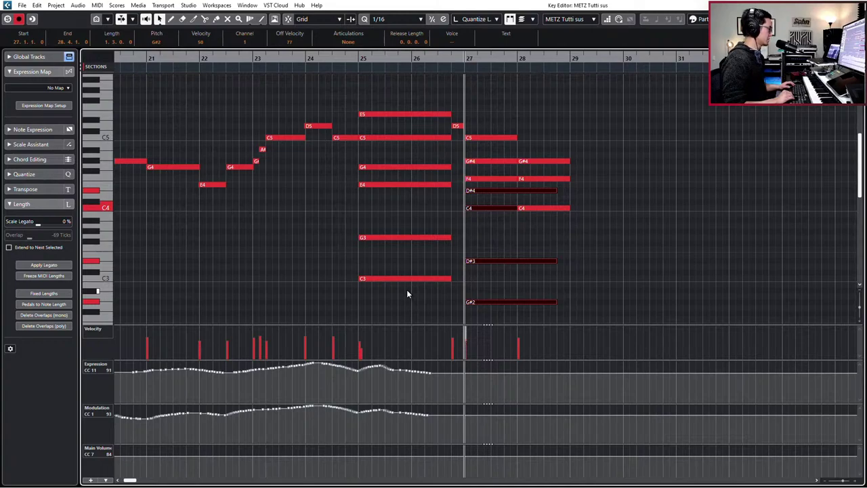
key(ctrl+z)
key(Delete)
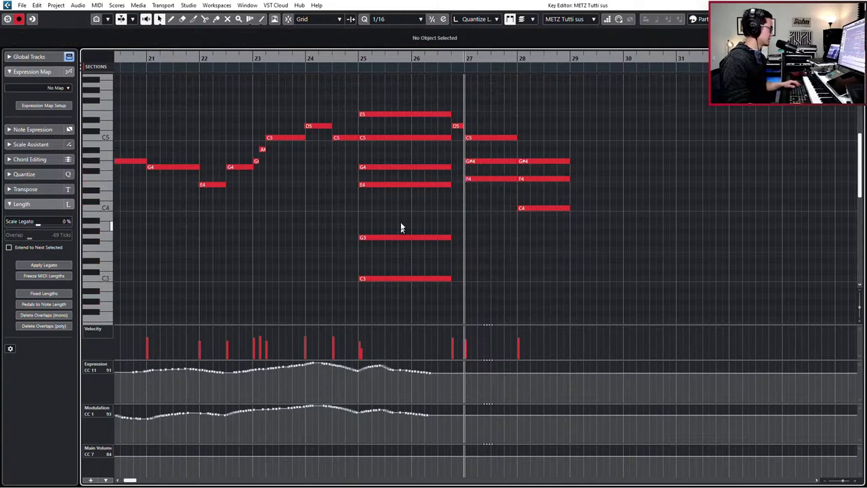
Copy the C3 and C2 notes from bar 25 to bar 27 and transpose the copies up to F3 and F2.
drag(414, 169, 419, 168)
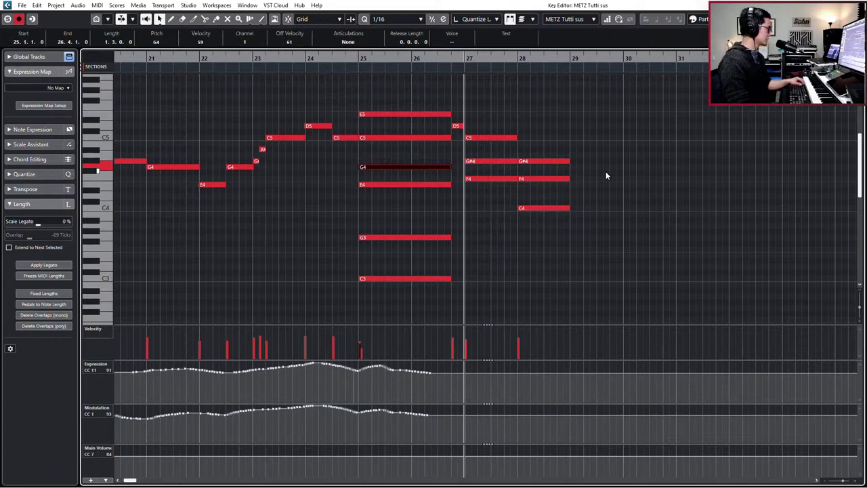
scroll(566, 232, down, 2)
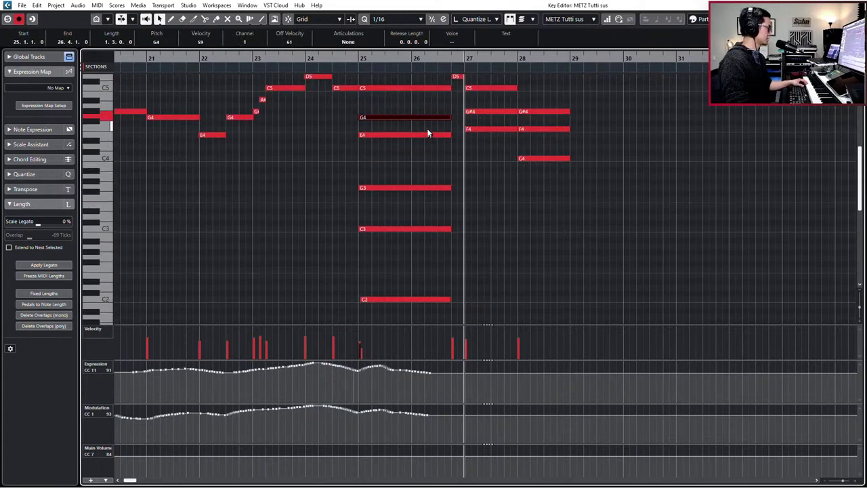
drag(483, 203, 415, 307)
key(ctrl+c)
key(ctrl+v)
key(Up)
key(Up)
key(Up)
key(Up)
key(Up)
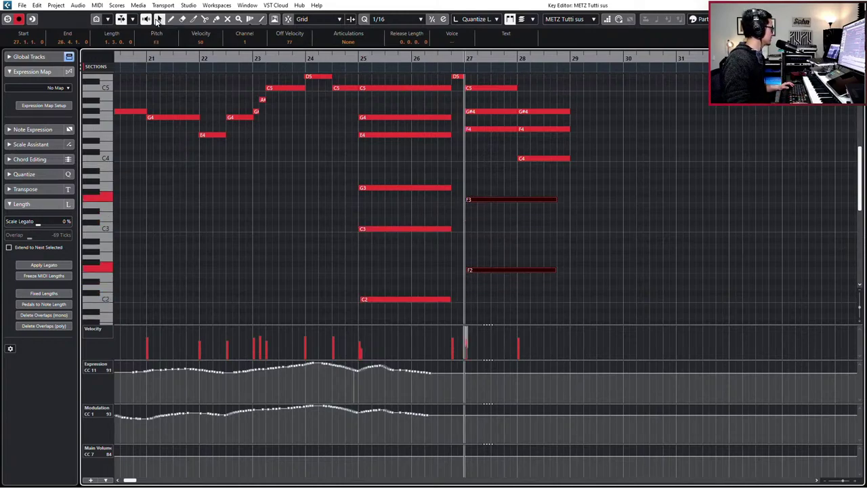
Copy the E4 and G3 notes from bar 25 to bar 27 and lower E4 to C4 and raise G3 to G#3.
drag(394, 174, 396, 256)
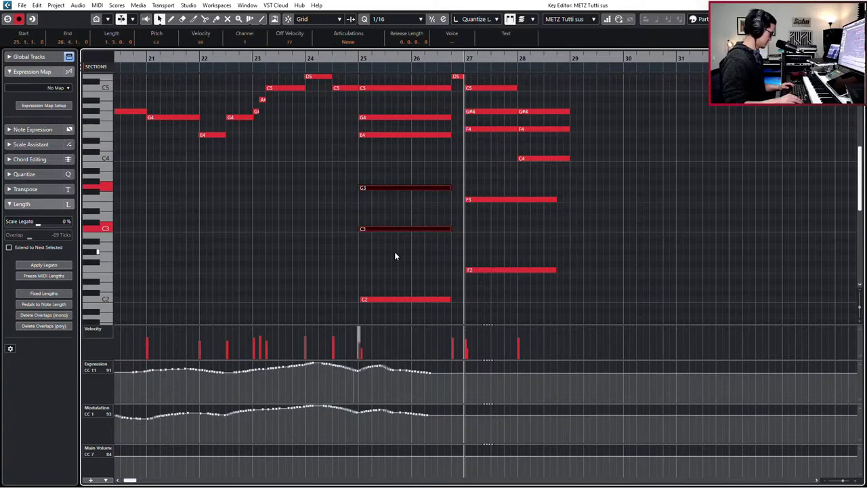
drag(344, 131, 398, 198)
key(ctrl+v)
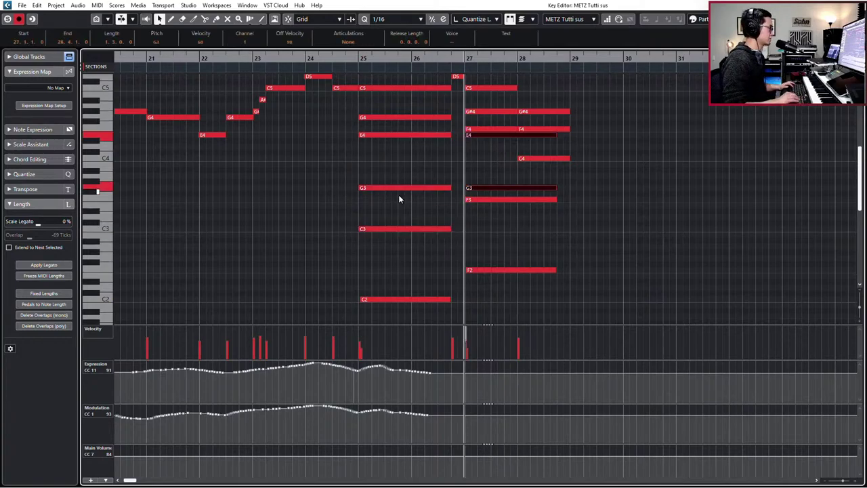
drag(482, 137, 482, 140)
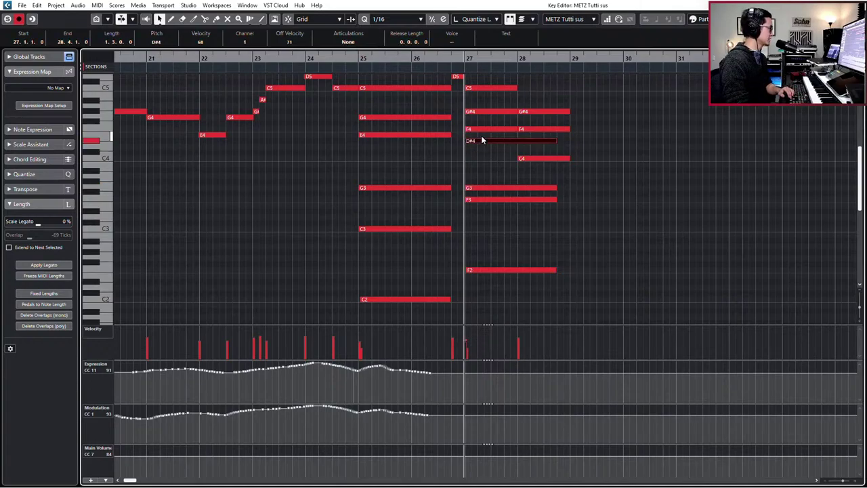
key(Down)
key(Down)
key(Down)
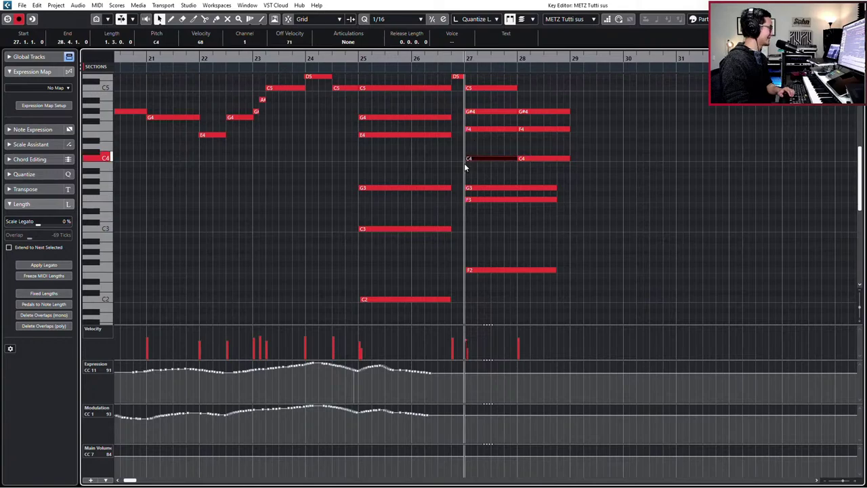
click(471, 188)
key(Up)
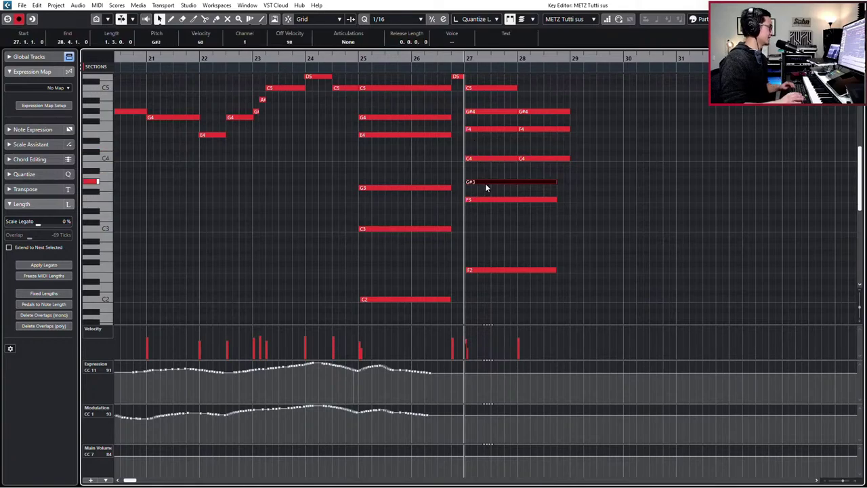
Quantize the added C4, G#3, F3 and F2 notes at bar 27 to 1/1, ending at bar 28, and return the playhead to bar 24.
click(496, 116)
drag(487, 150, 492, 309)
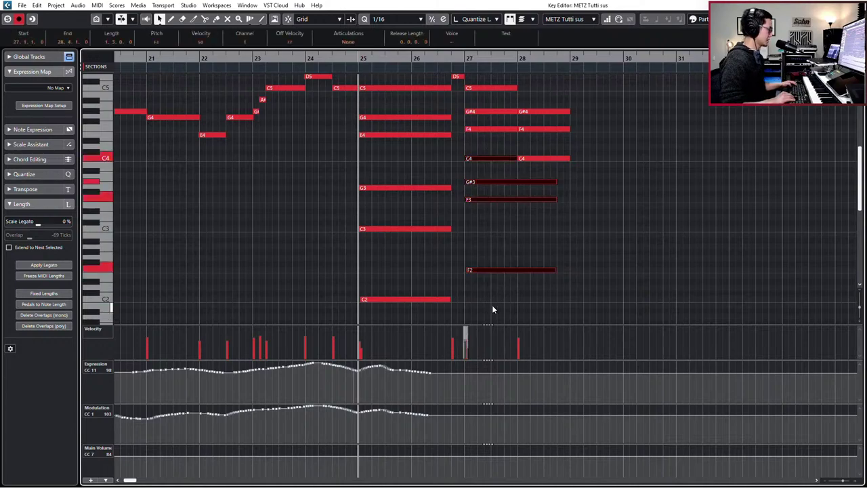
key(q)
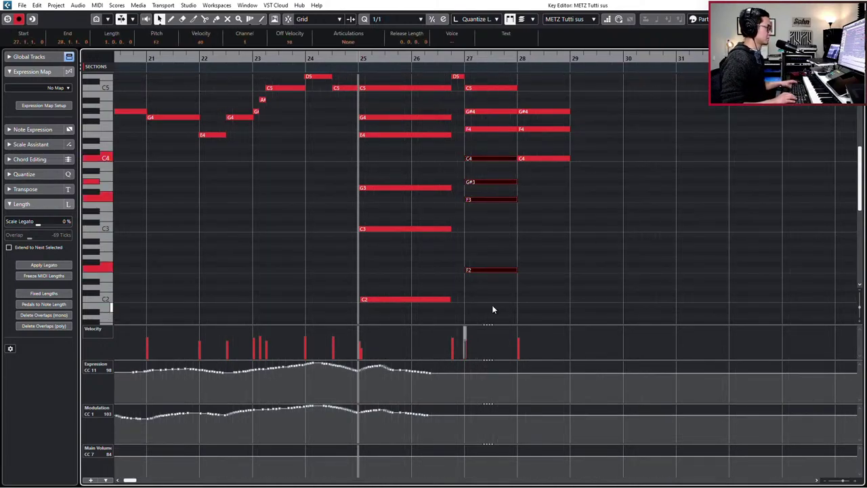
key(space)
key(space)
key(KP_Subtract)
key(KP_Subtract)
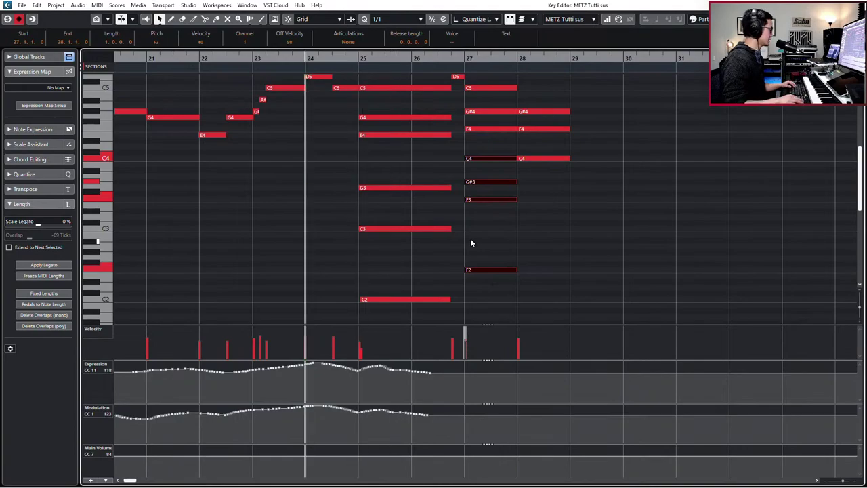
Quantize the chord notes at bar 25, from C5 down to C2, to a 1/8 grid.
scroll(467, 246, down, 2)
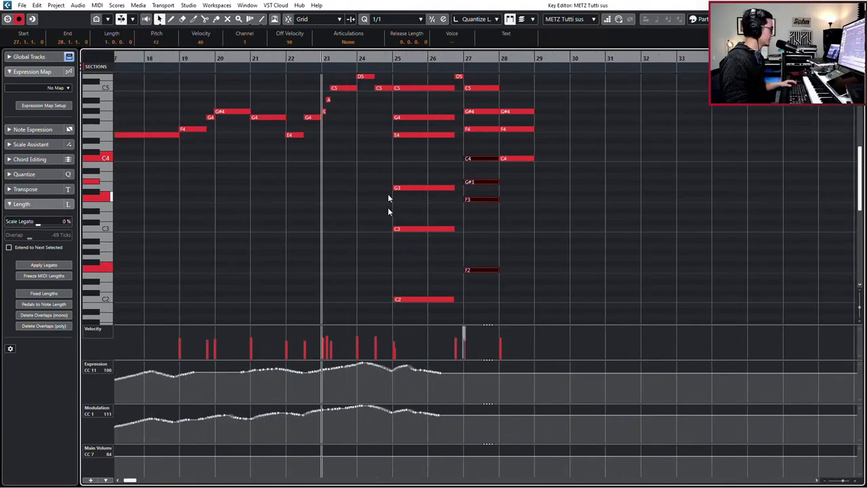
drag(411, 74, 428, 316)
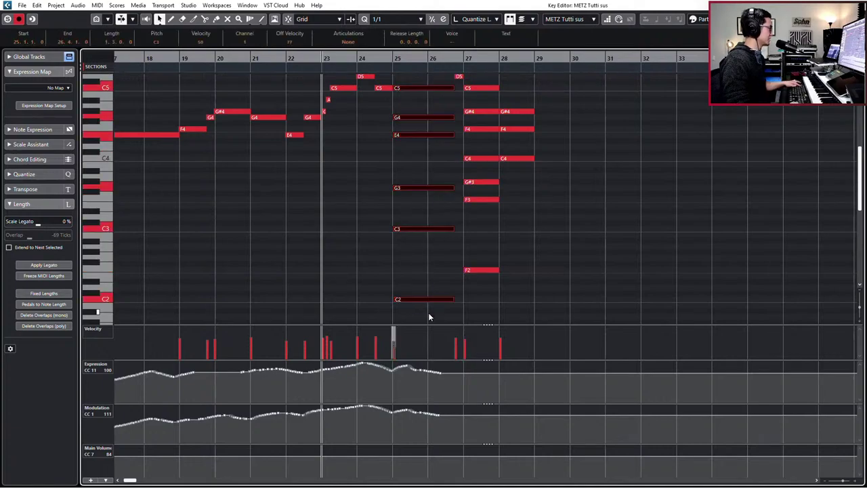
key(4)
key(q)
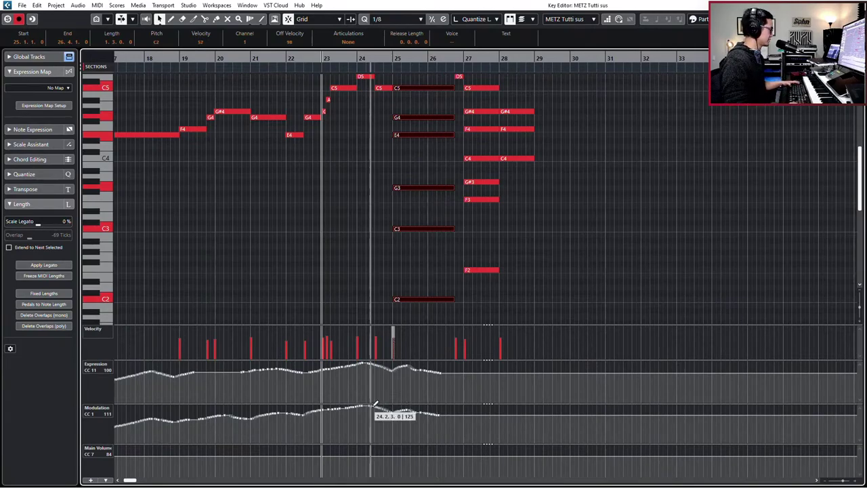
Lower the CC 1 modulation curve from bar 24 into bar 26, delete its points after mid-bar 25, and play from around bar 24.
mouse_move(370, 405)
mouse_down()
mouse_move(397, 421)
mouse_move(450, 425)
mouse_up()
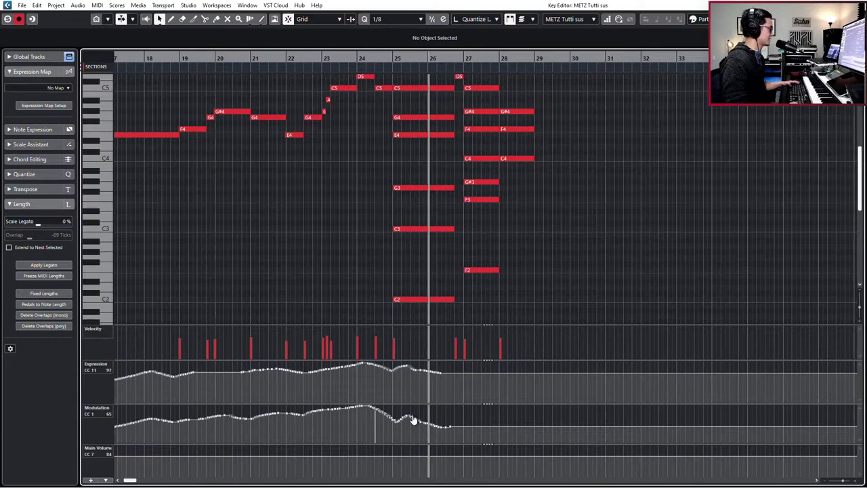
drag(411, 420, 507, 440)
key(Delete)
key(KP_0)
key(KP_Add)
key(space)
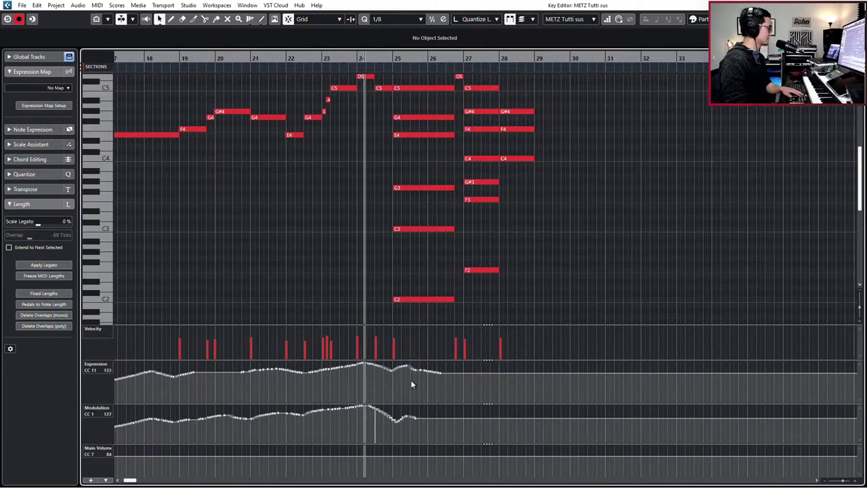
Delete the CC 11 expression points after the first beat of bar 25 and play the passage into bar 27.
drag(402, 362, 473, 373)
key(Delete)
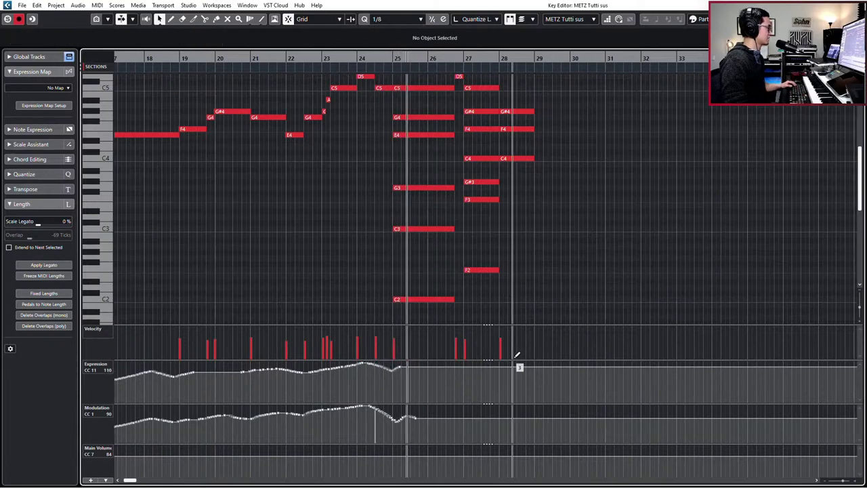
scroll(498, 273, up, 2)
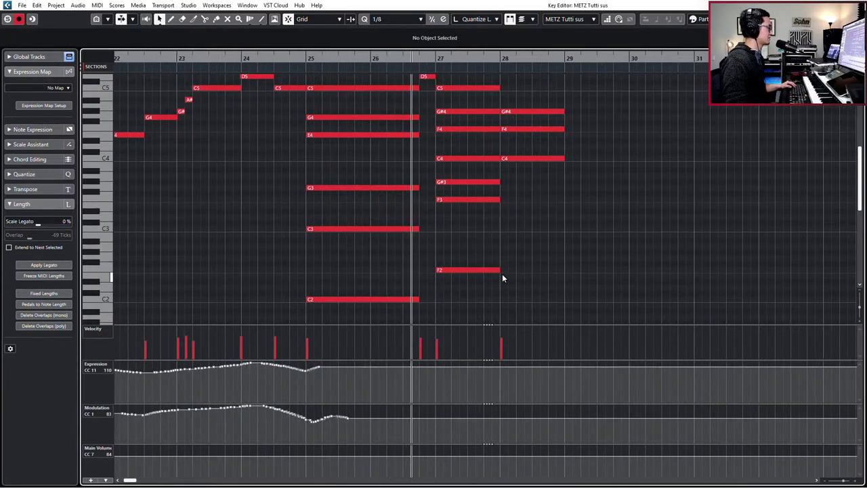
key(space)
Duplicate the G#3, F3 and F2 notes from bar 27 to bar 28 and transpose the copies down three semitones.
scroll(522, 273, down, 1)
scroll(523, 273, up, 1)
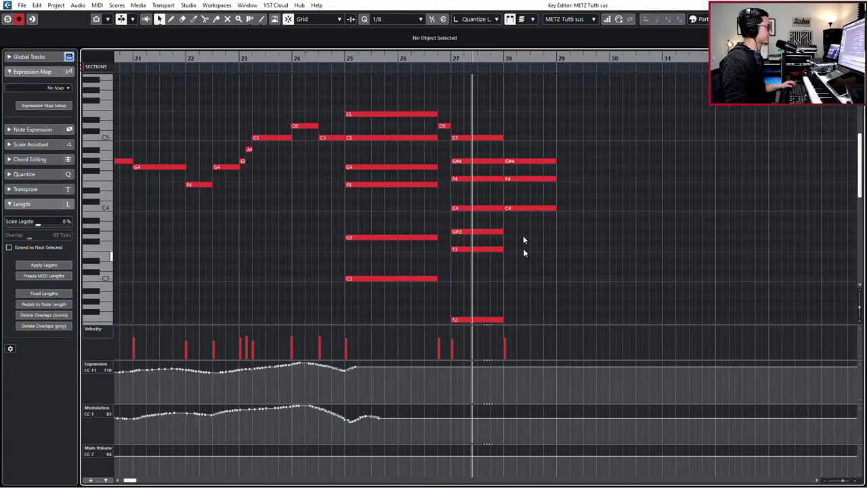
scroll(493, 110, down, 3)
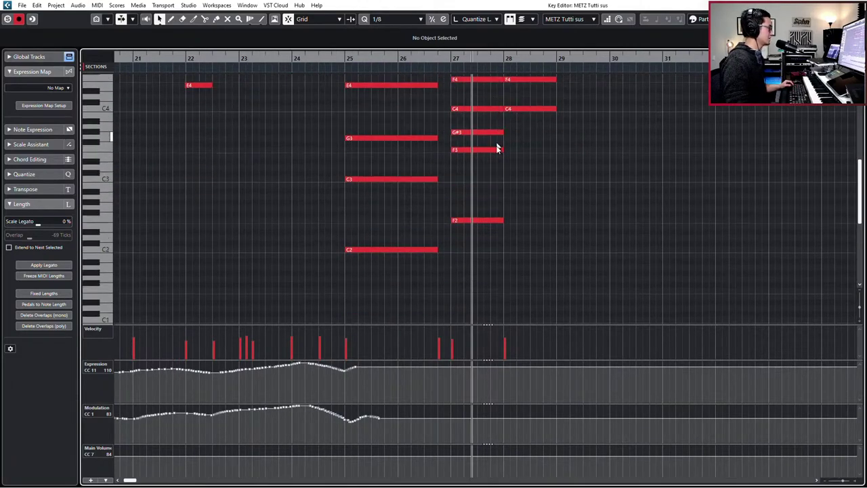
scroll(495, 108, up, 3)
scroll(526, 224, down, 2)
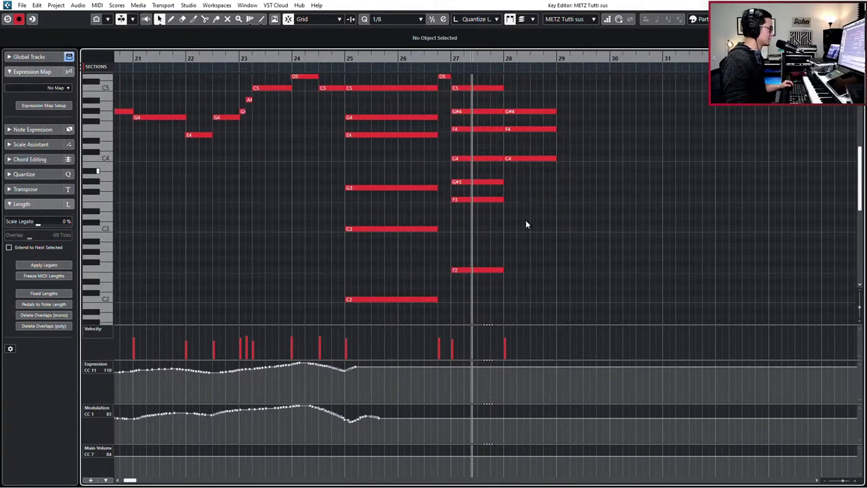
drag(478, 172, 519, 275)
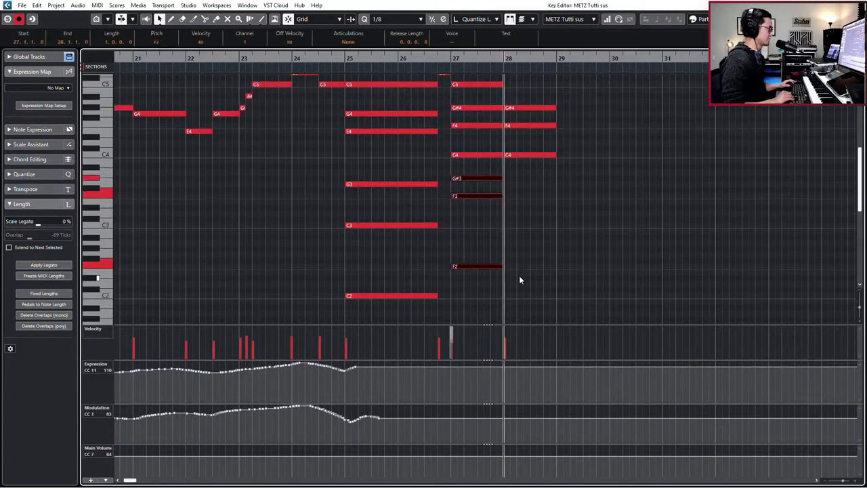
key(ctrl+d)
key(Down)
key(Down)
key(Down)
key(Down)
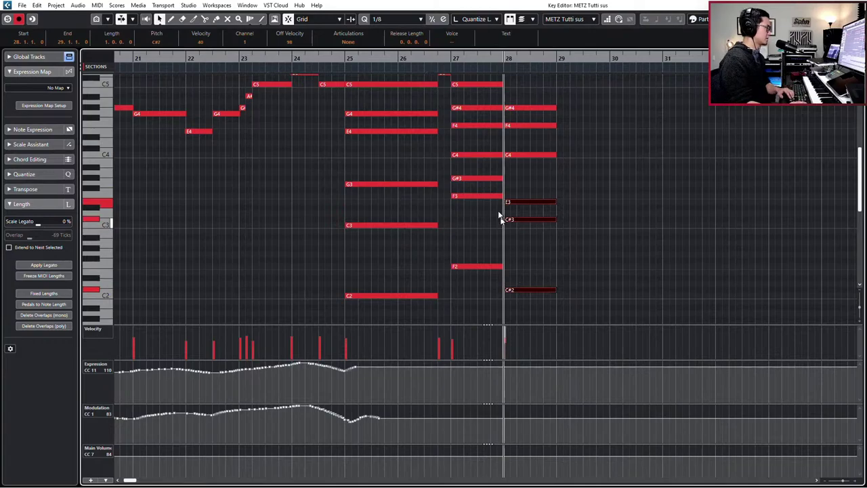
key(Up)
Lower the middle copied note at bar 28 to C3 and raise the lowest one to F2.
click(523, 206)
click(525, 213)
key(Down)
key(Down)
click(530, 285)
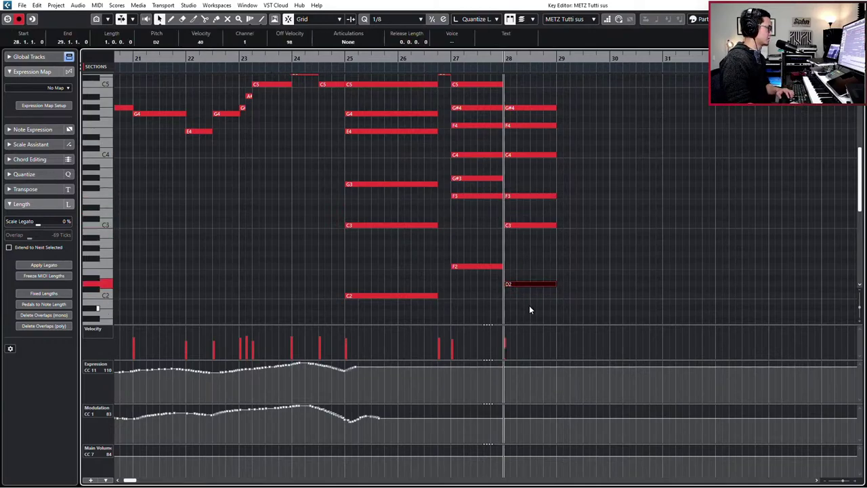
key(Up)
key(Up)
key(Up)
click(517, 161)
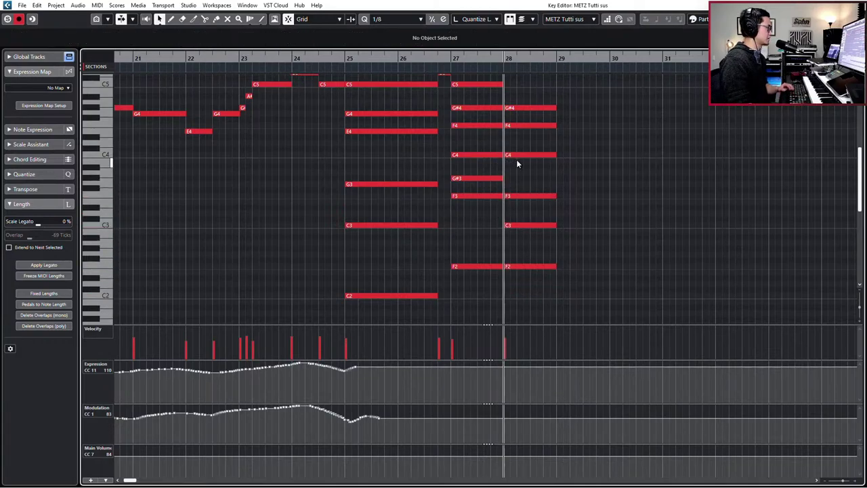
Add a G#3 note at bar 28 from the C4 there, keeping the C4, and return the playhead to bar 24.
click(533, 156)
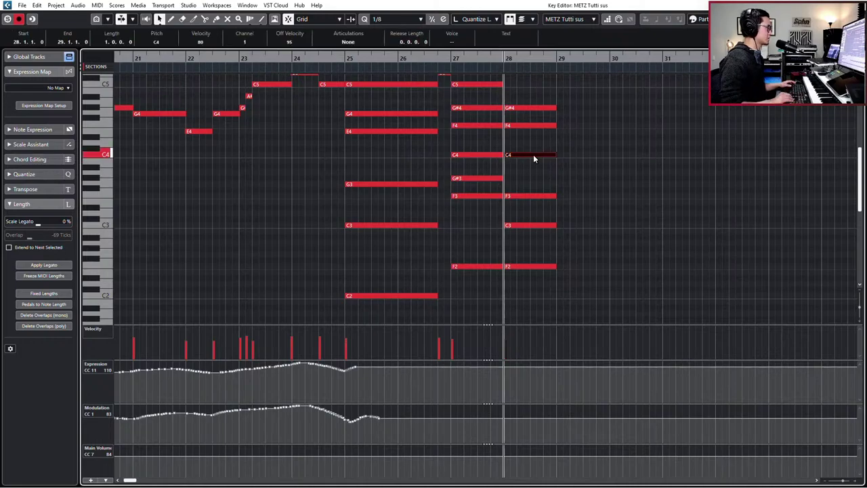
key(Down)
key(Down)
key(Down)
key(Down)
key(KP_Subtract)
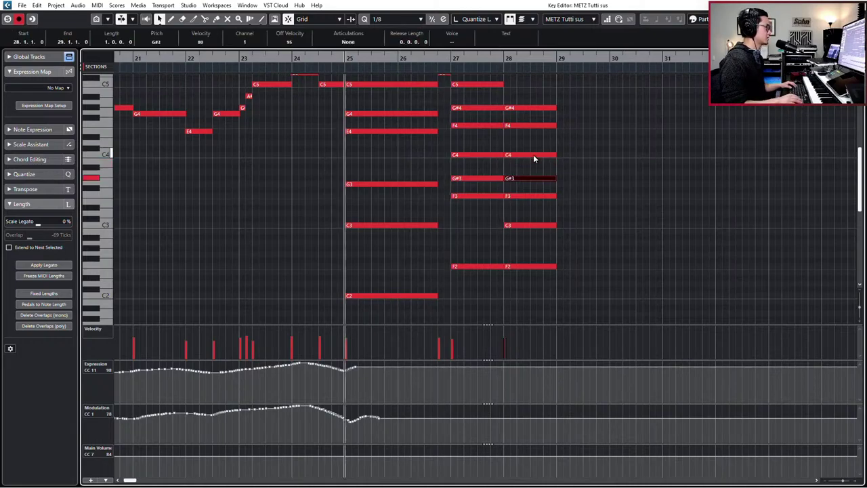
key(KP_Subtract)
scroll(536, 183, down, 2)
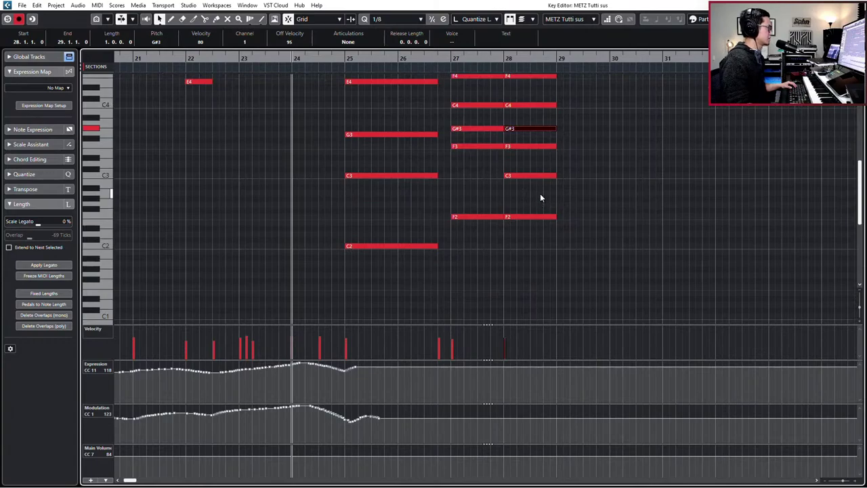
Lower the velocities of the chord notes beneath the top melody line from bar 25 through bar 28.
scroll(540, 163, up, 2)
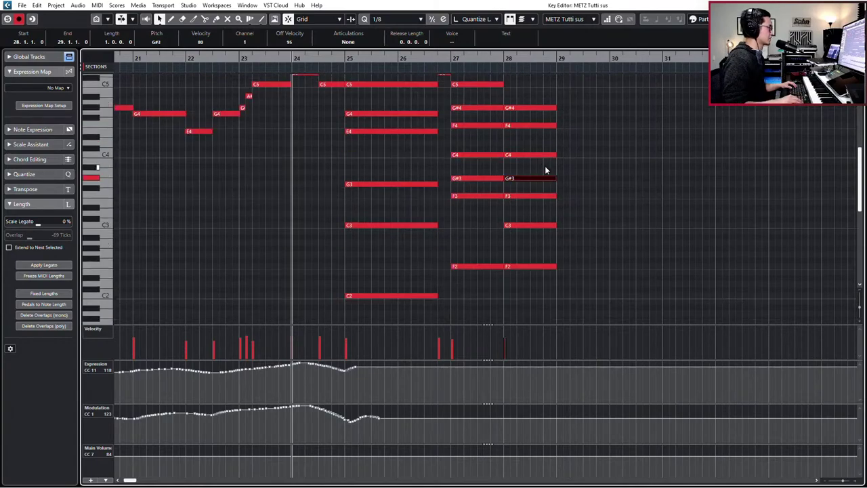
key(KP_Add)
key(KP_Add)
key(KP_Subtract)
scroll(546, 167, up, 3)
scroll(546, 166, down, 1)
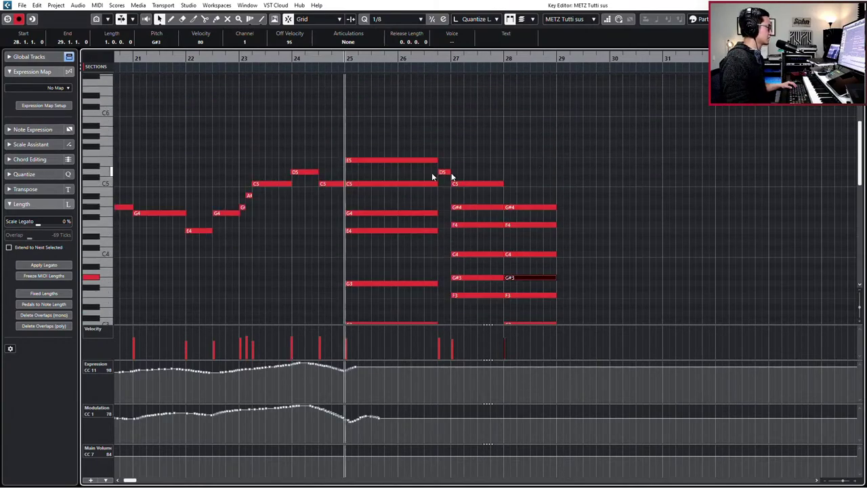
scroll(432, 176, down, 2)
drag(372, 149, 410, 336)
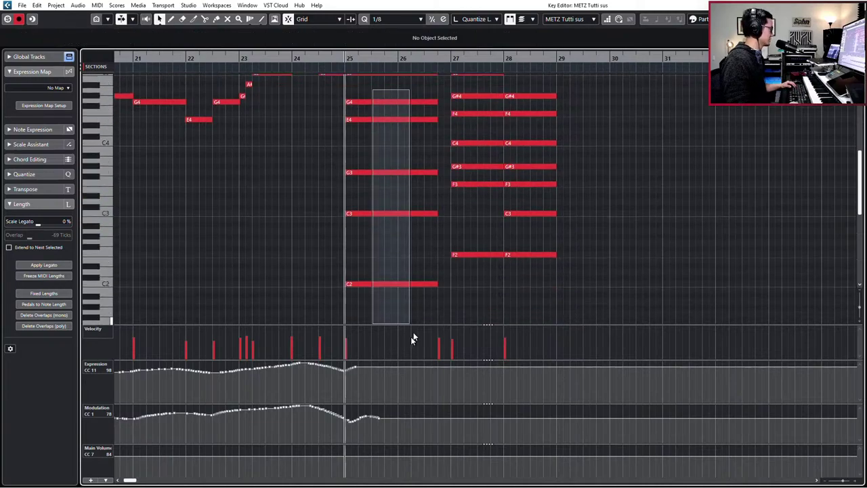
scroll(465, 162, up, 2)
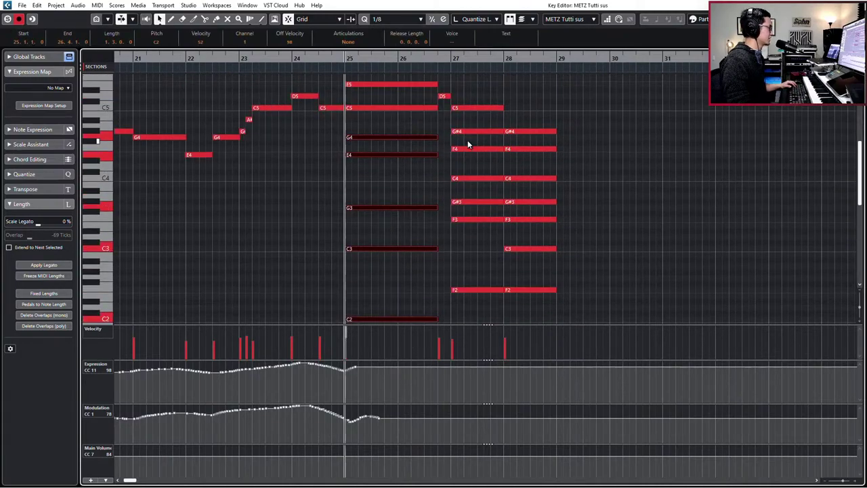
drag(476, 207, 550, 306)
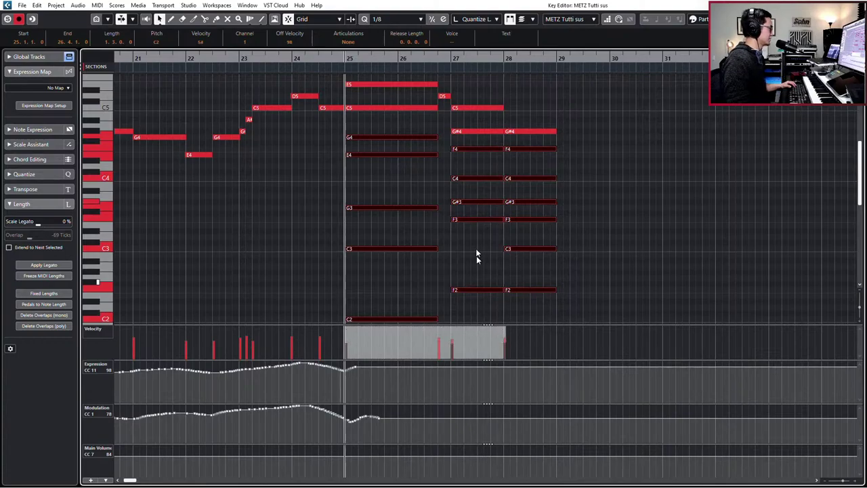
Raise the velocities of the E5, D5 and C5 top notes from bar 25, and set the G#4 at bar 28 to velocity 102.
scroll(474, 230, up, 2)
drag(390, 114, 483, 167)
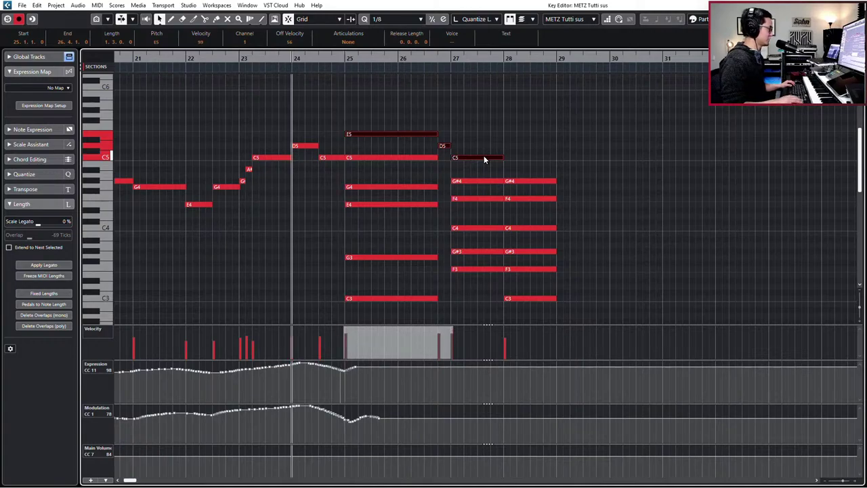
click(548, 182)
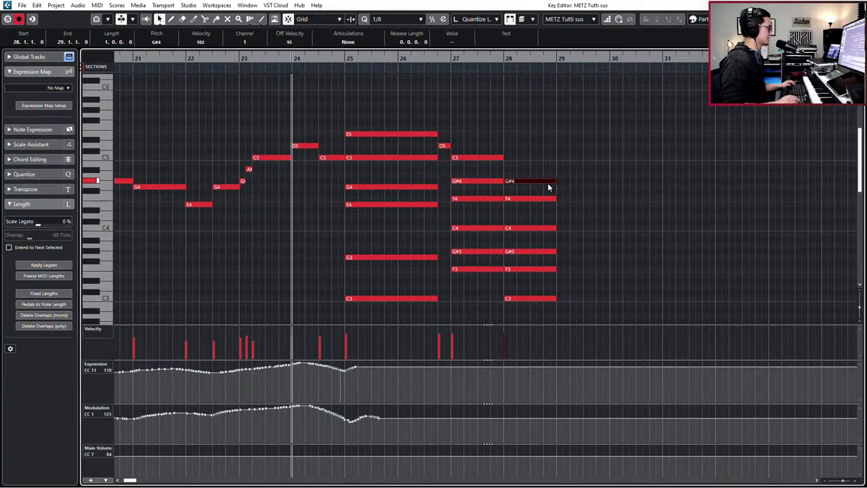
Play the passage from bar 24 past bar 29 and return the playhead to bar 24.
key(space)
scroll(545, 185, down, 2)
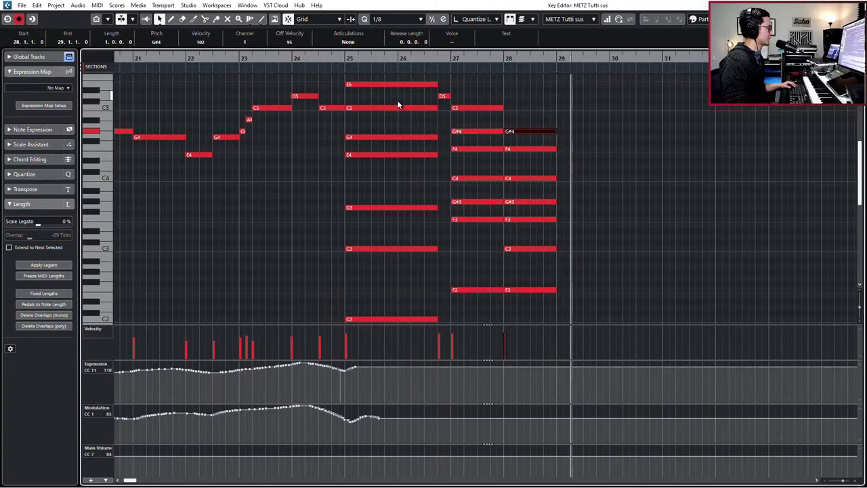
scroll(403, 120, up, 2)
scroll(403, 119, down, 2)
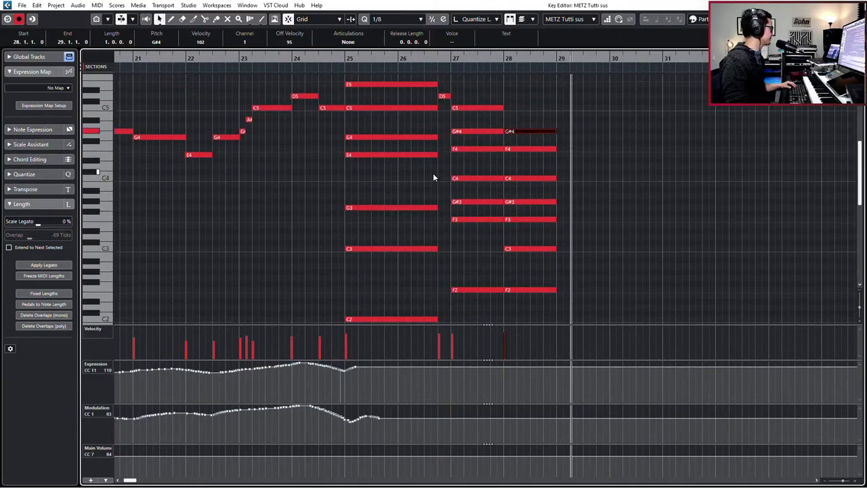
key(KP_Subtract)
key(KP_Subtract)
key(KP_Subtract)
key(KP_Subtract)
key(KP_Subtract)
key(KP_Subtract)
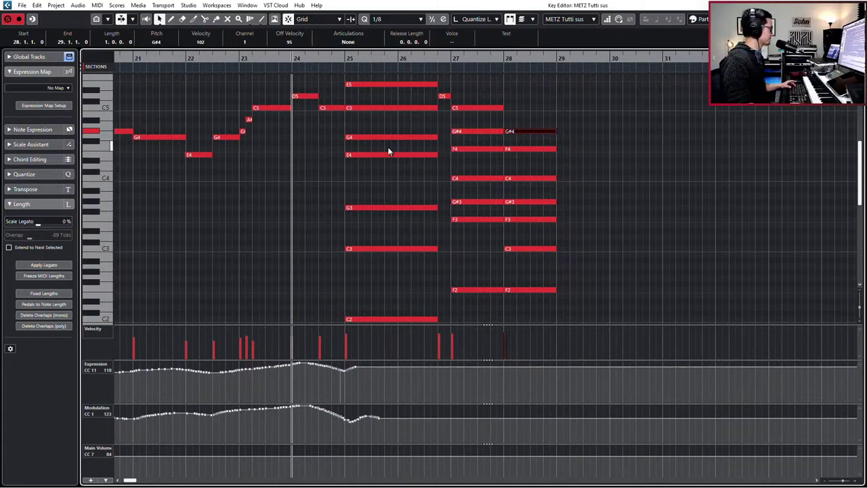
Mute the G4 note in the chord at bar 25.
click(389, 104)
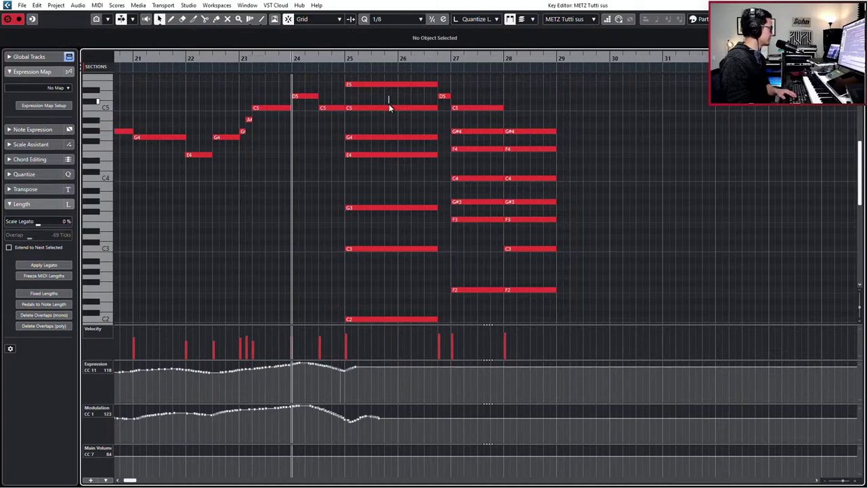
click(385, 140)
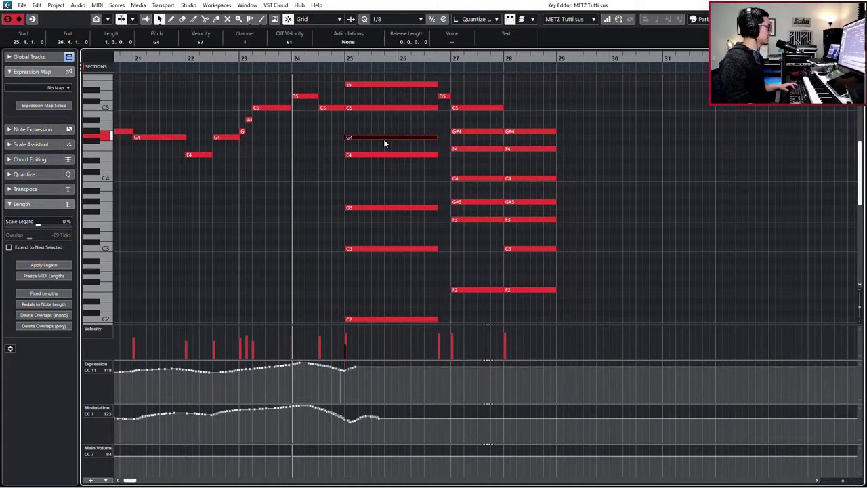
key(shift+m)
Try muting the G#4 note at bar 27 and unmute it again.
click(468, 143)
click(470, 150)
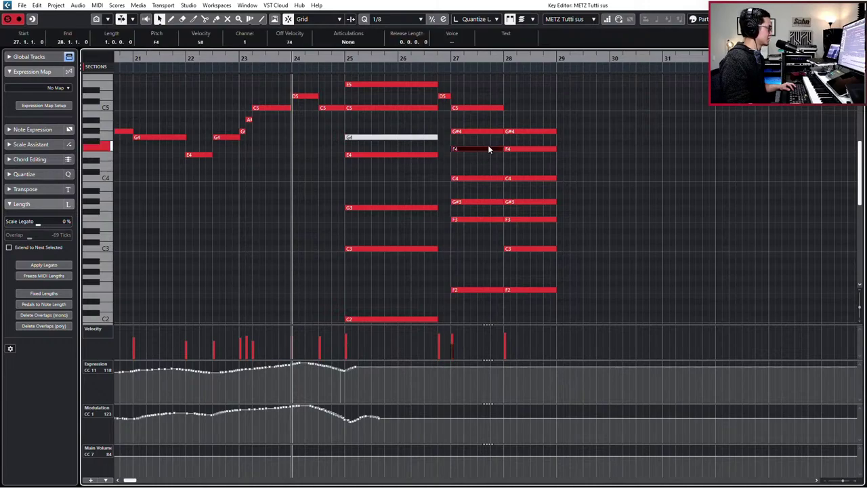
click(466, 132)
key(shift+m)
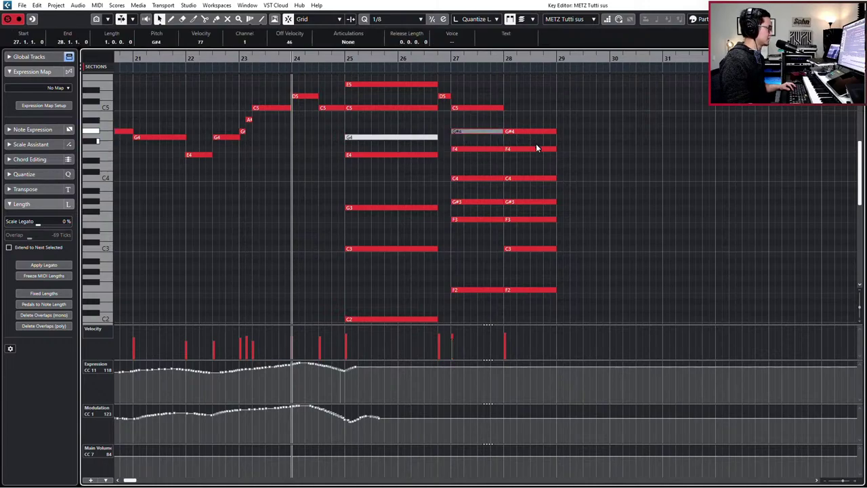
click(536, 160)
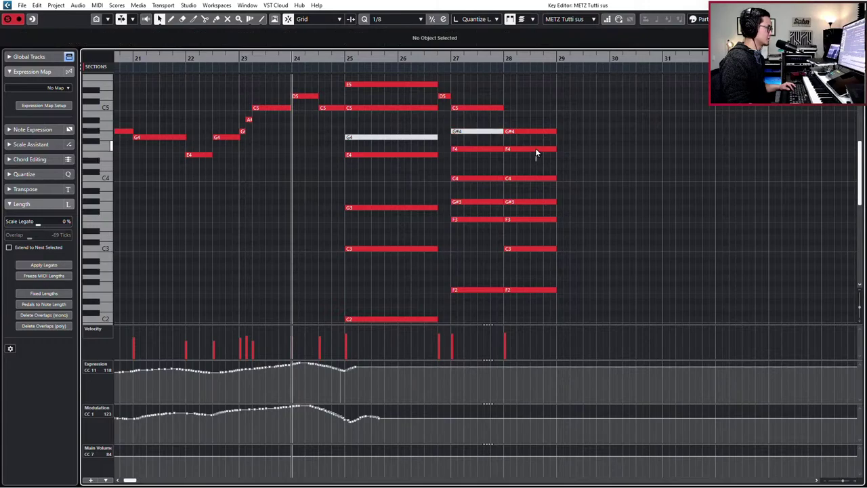
click(536, 149)
click(535, 178)
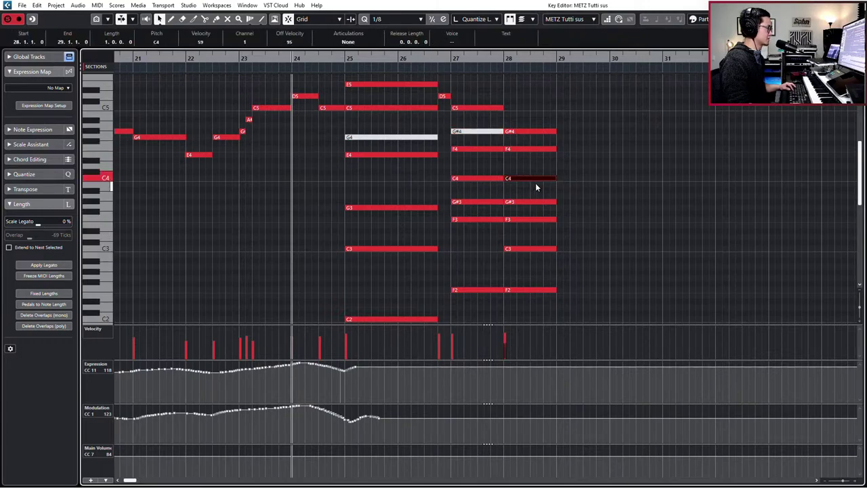
click(470, 131)
key(shift+u)
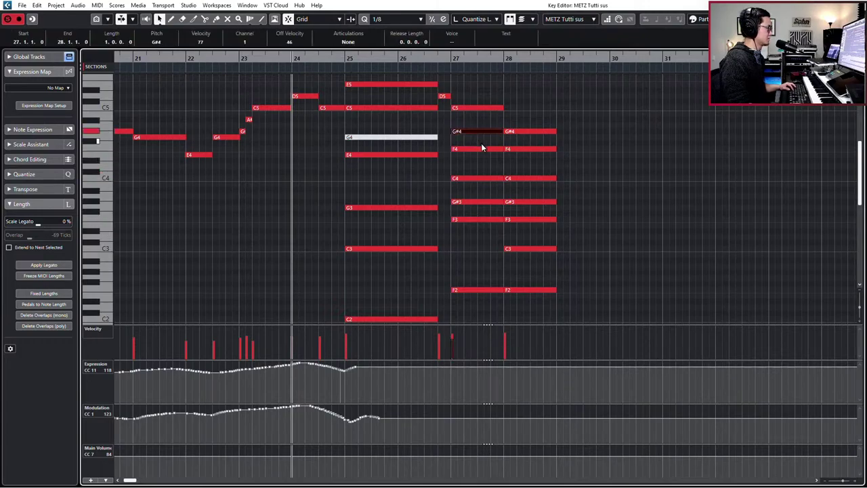
Mute the F4 notes at bars 27 and 28.
click(483, 148)
key(shift+m)
click(521, 148)
key(shift+m)
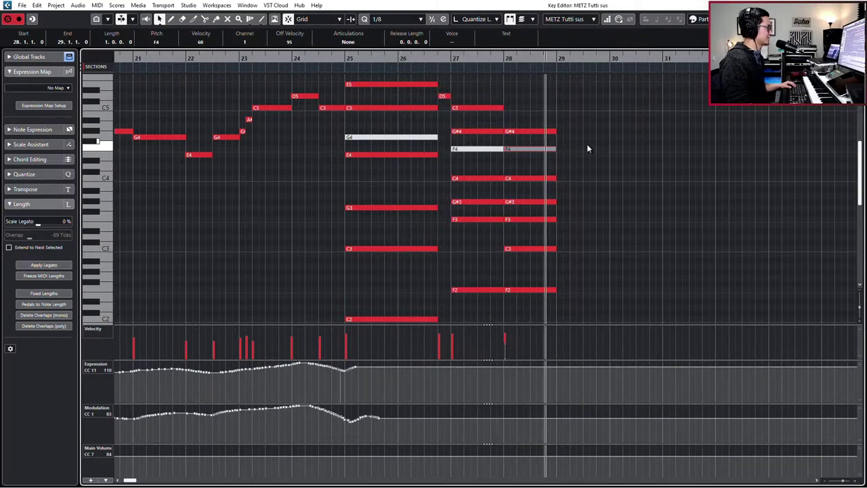
Delete the muted G4 note at bar 25 and the two muted F4 notes at bars 27 and 28.
ctrl+scroll(586, 156, down, 1)
click(463, 152)
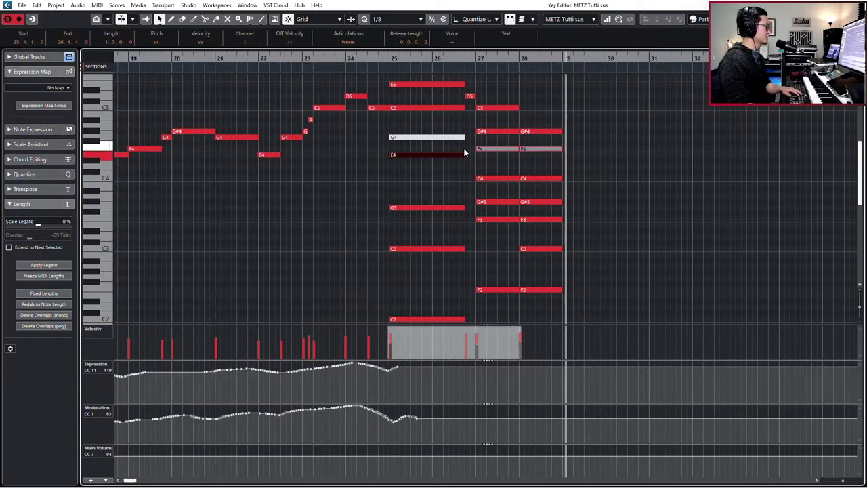
key(Delete)
key(ctrl+z)
drag(435, 124, 568, 156)
key(Delete)
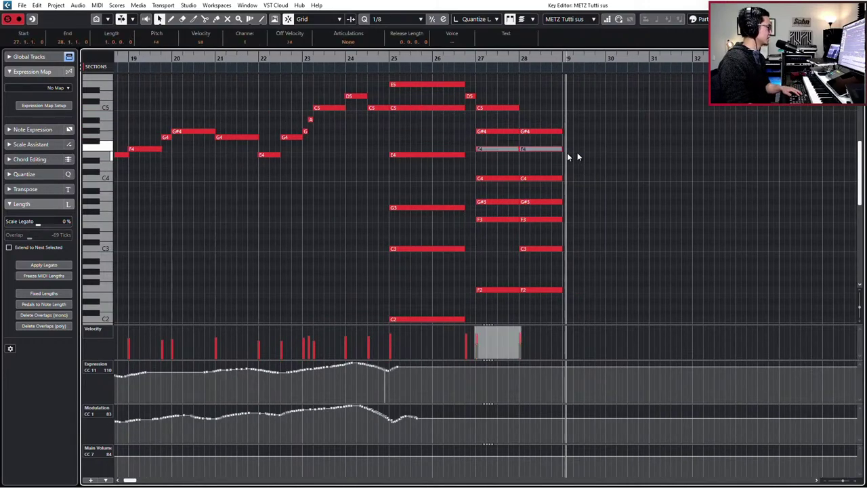
key(Delete)
scroll(556, 116, up, 2)
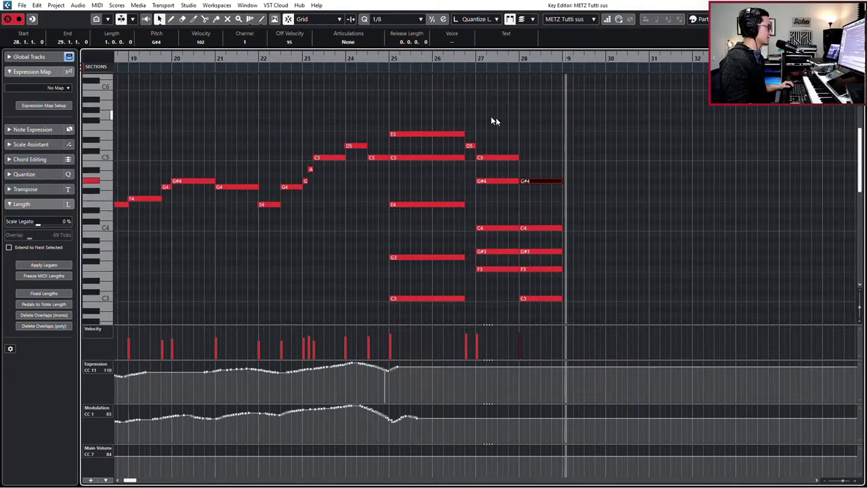
Duplicate the short D5 note on beat 4 of bar 26, transpose the copy down to G4 and play it back.
click(470, 146)
key(l)
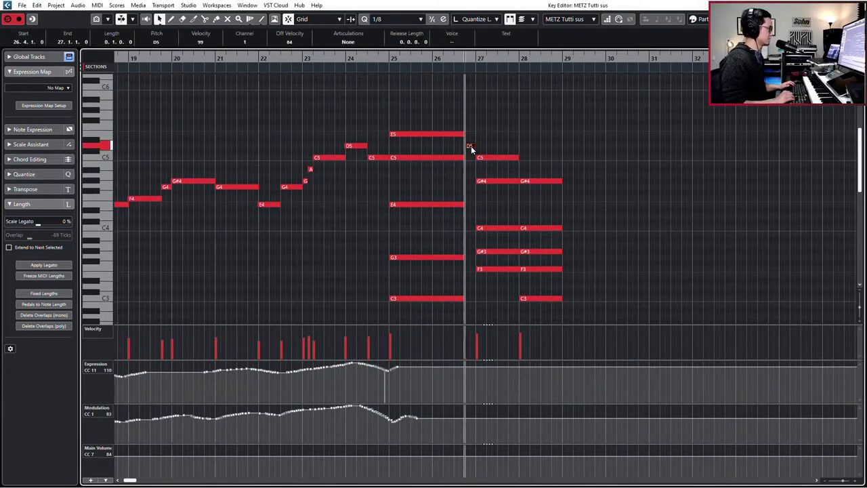
key(h)
key(h)
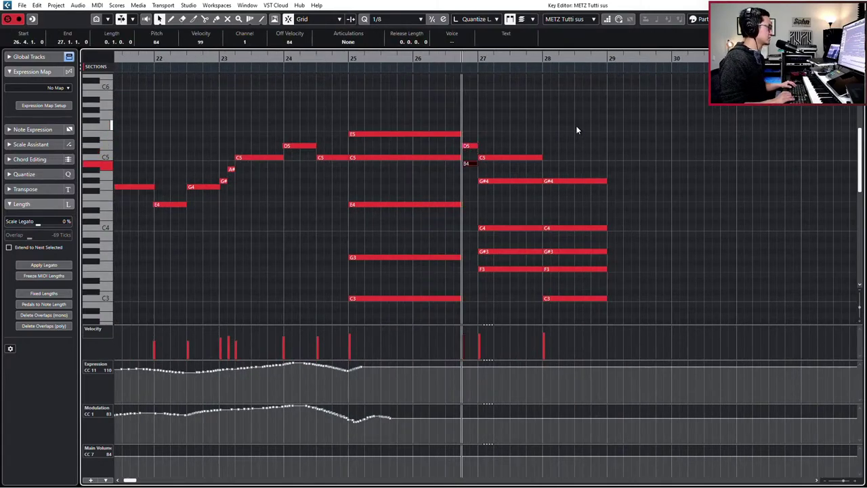
key(Down)
key(Down)
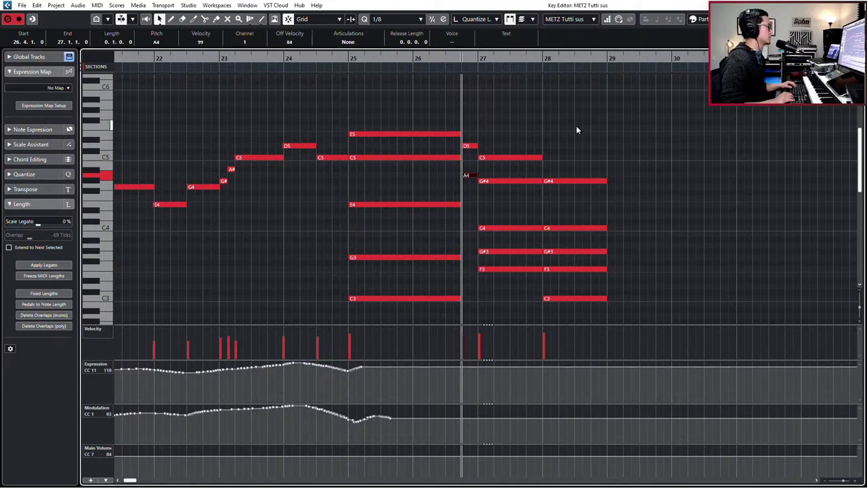
key(Down)
key(Down)
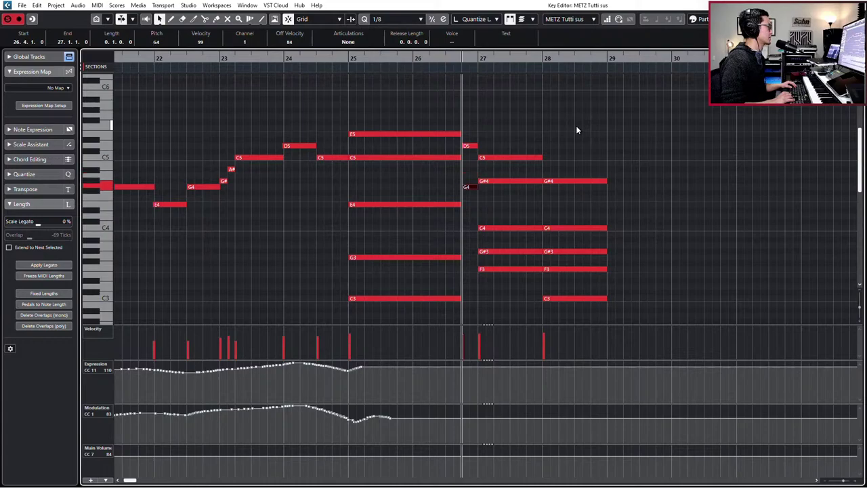
key(space)
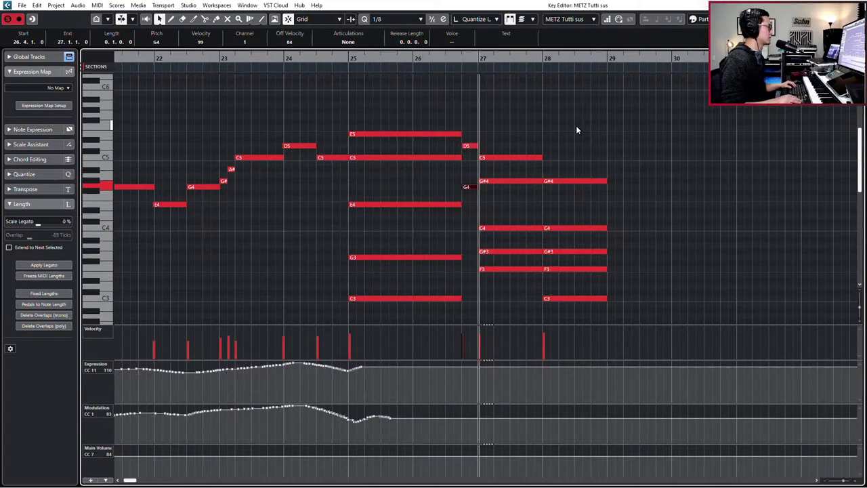
Duplicate the short G4 note on beat 4 of bar 26 and transpose the copy down to D4.
scroll(568, 173, down, 2)
click(465, 131)
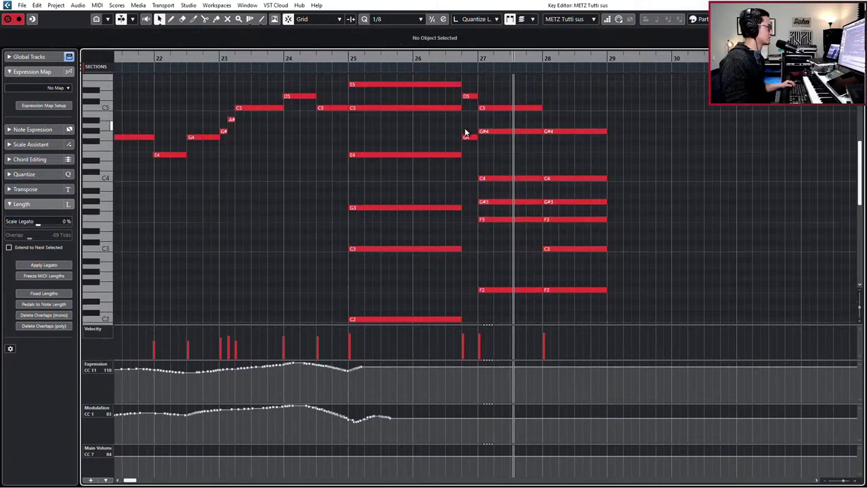
click(469, 139)
key(l)
key(Down)
key(Up)
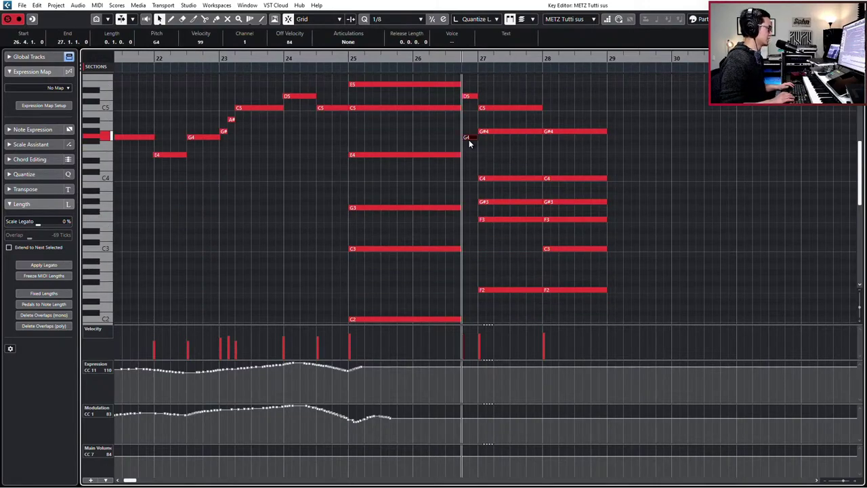
key(ctrl+c)
key(ctrl+v)
key(Down)
key(Down)
key(Down)
key(Down)
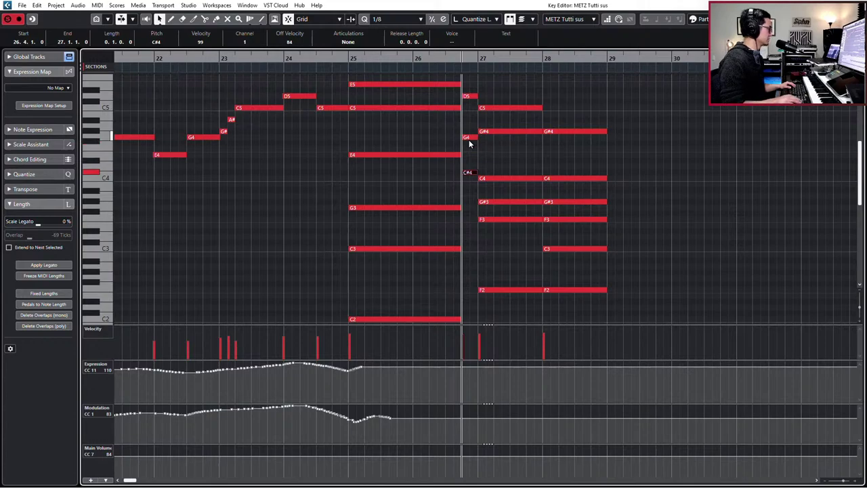
key(Down)
key(Up)
key(Up)
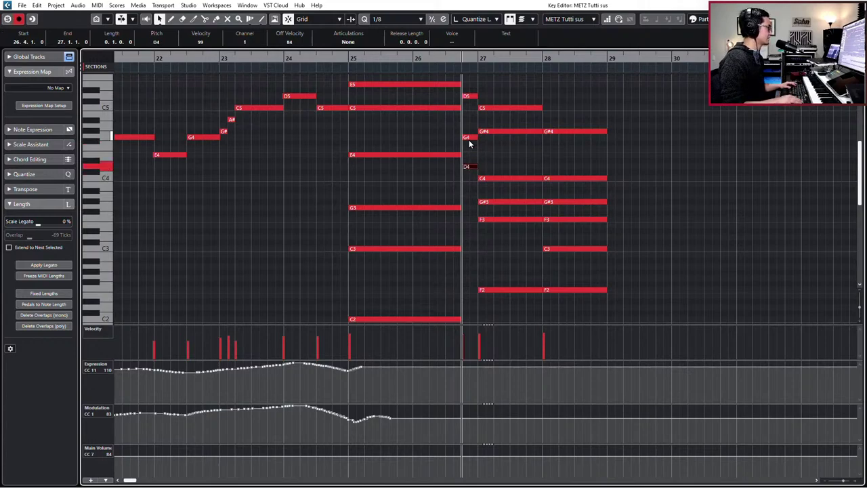
Play the new notes before bar 27, move the playhead back to bar 25 and play the passage through bar 28.
key(space)
key(KP_Subtract)
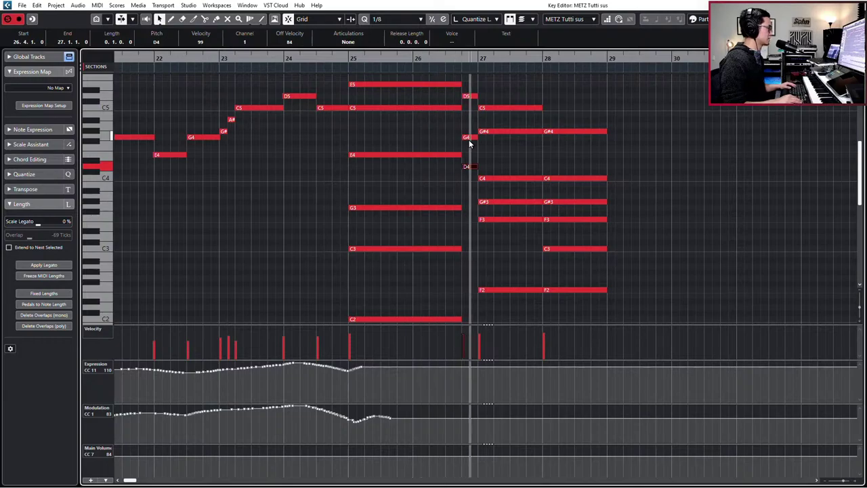
key(space)
key(KP_Subtract)
key(KP_Subtract)
key(KP_Subtract)
key(space)
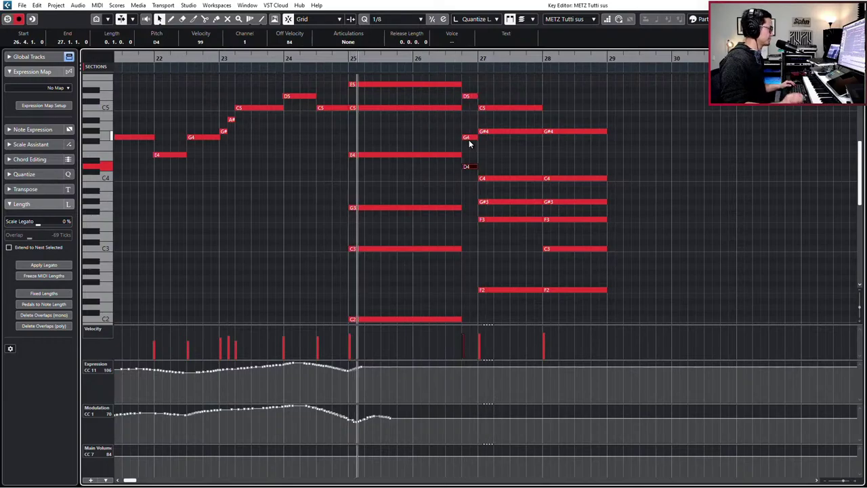
scroll(471, 145, down, 2)
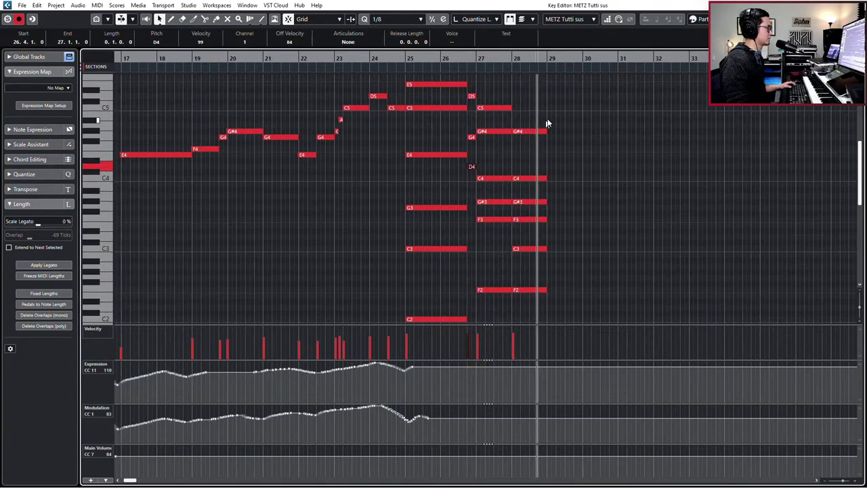
Select all the chord notes from bar 25 through bar 28 and duplicate them to start at bar 29.
scroll(552, 115, up, 3)
drag(555, 103, 460, 318)
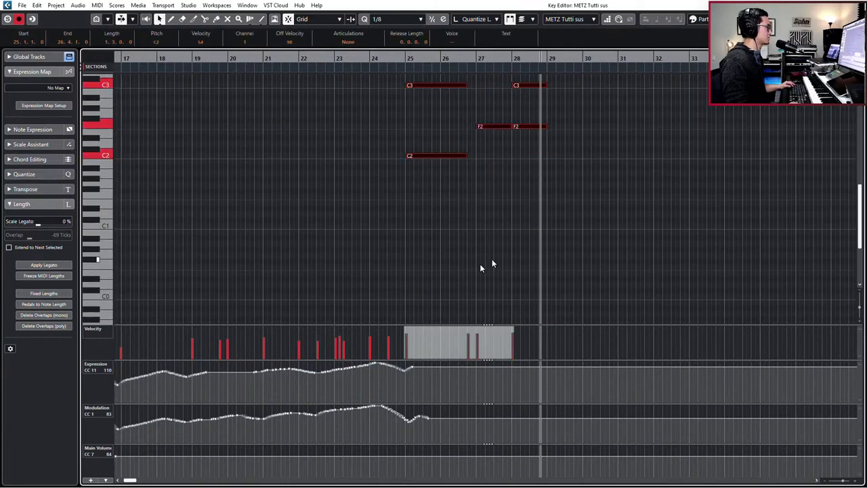
scroll(604, 263, up, 2)
scroll(608, 262, up, 4)
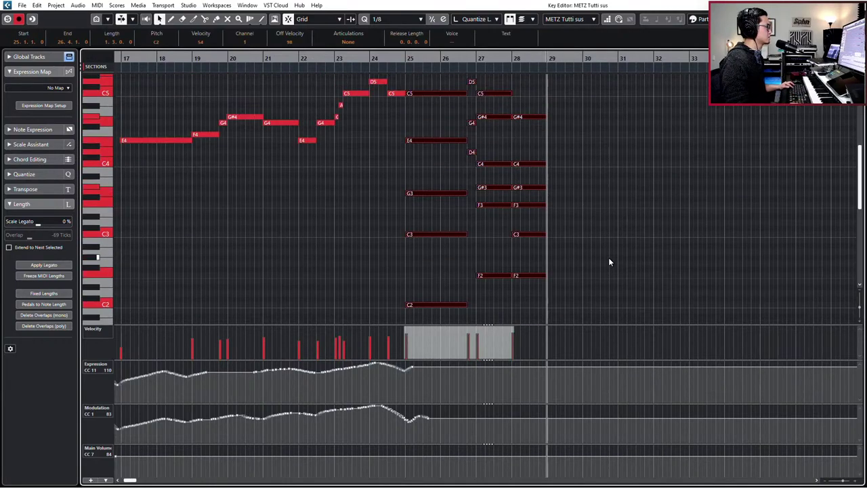
key(alt+d)
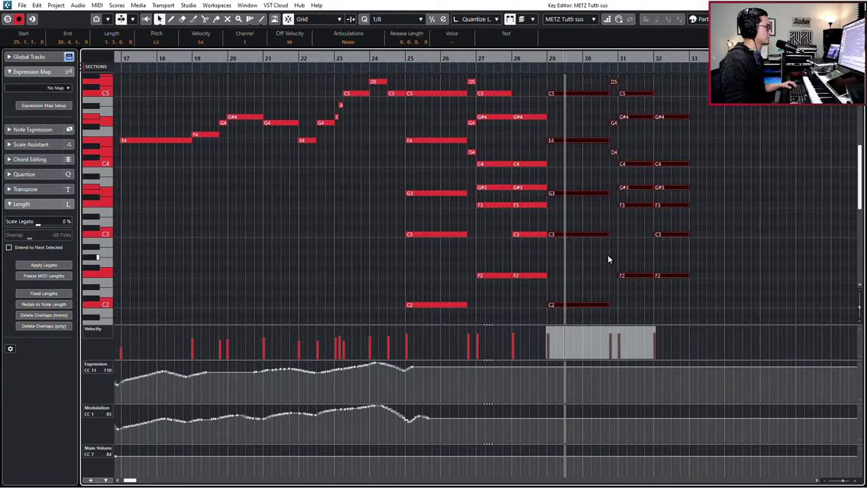
scroll(609, 255, up, 2)
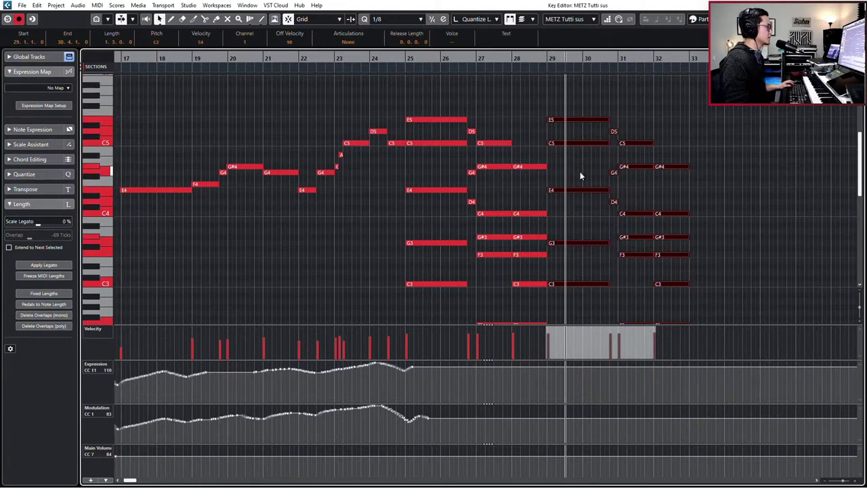
scroll(580, 171, down, 1)
scroll(578, 169, down, 2)
scroll(577, 176, right, 2)
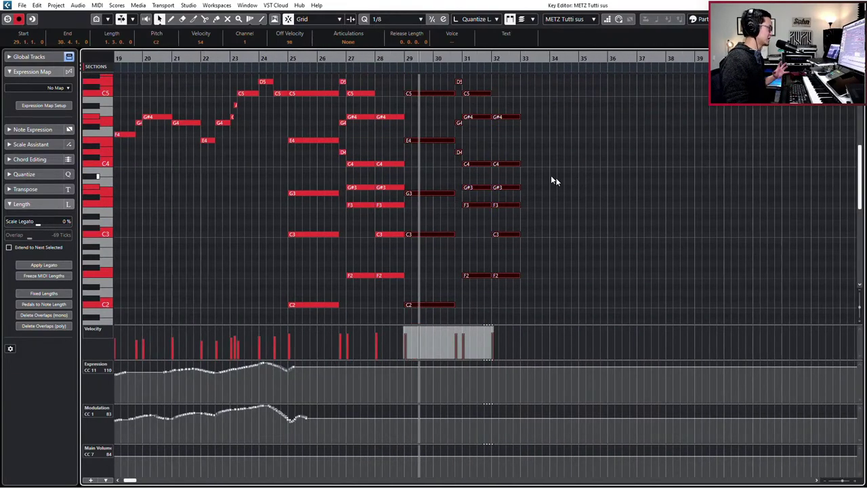
Raise the G3 note of the bar 29 chord to A3.
click(423, 116)
click(423, 141)
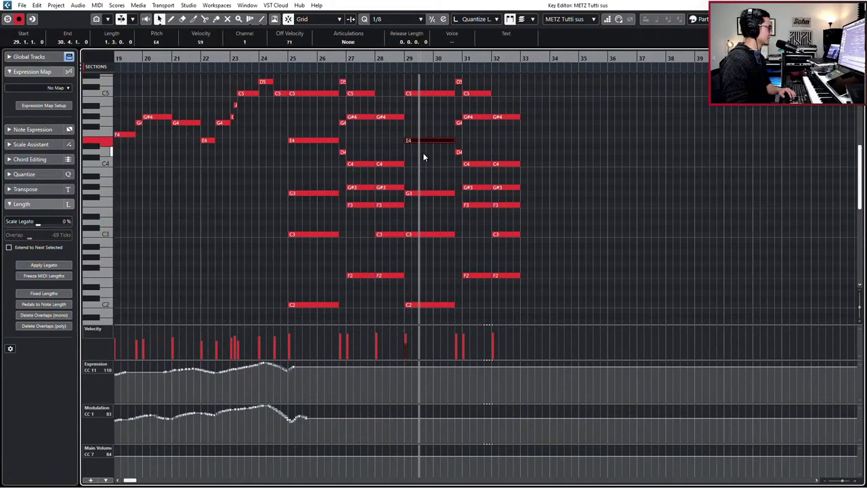
scroll(429, 112, up, 1)
scroll(429, 113, down, 1)
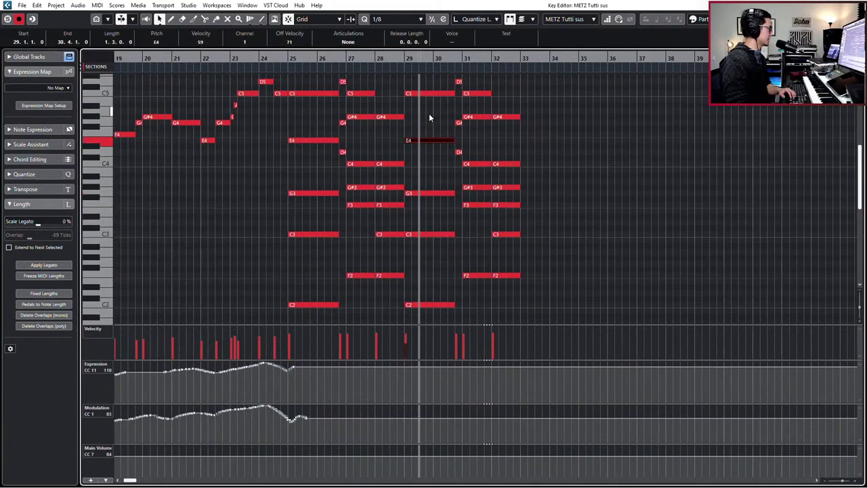
click(431, 175)
click(430, 193)
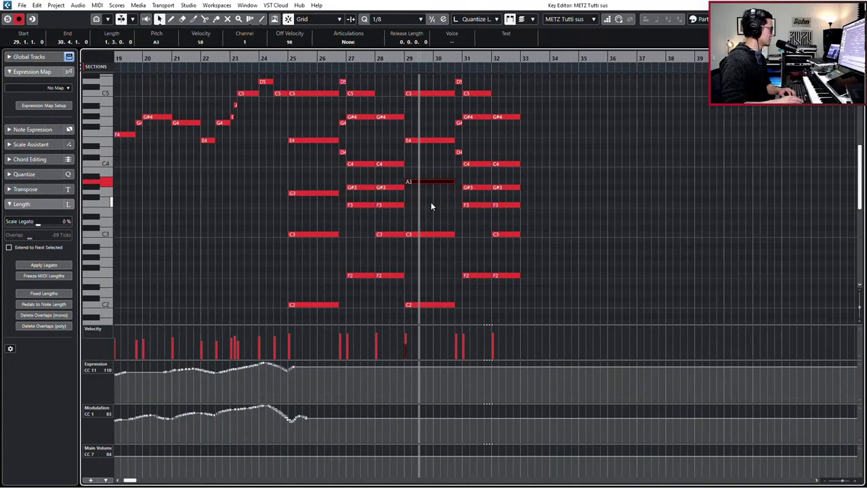
Transpose the two lowest notes of the bar 29 chord, C3 and C2, up to E3 and E2.
drag(431, 201, 450, 253)
scroll(451, 253, up, 2)
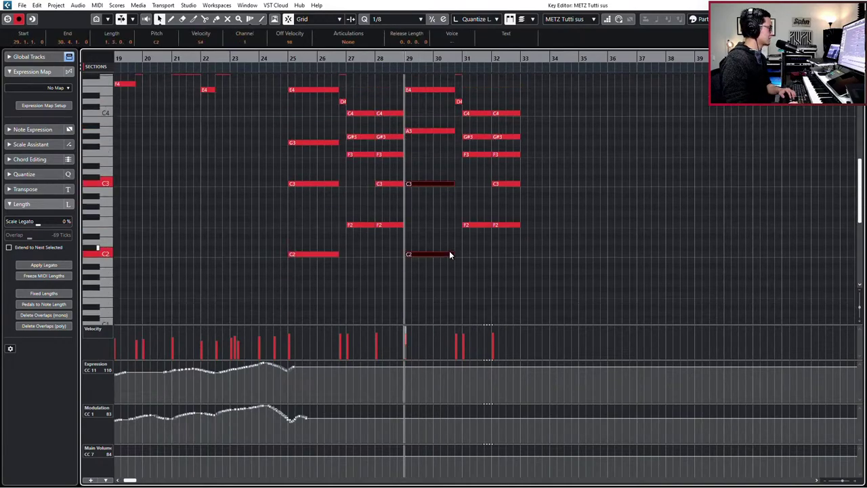
key(Up)
key(Up)
key(Up)
key(Up)
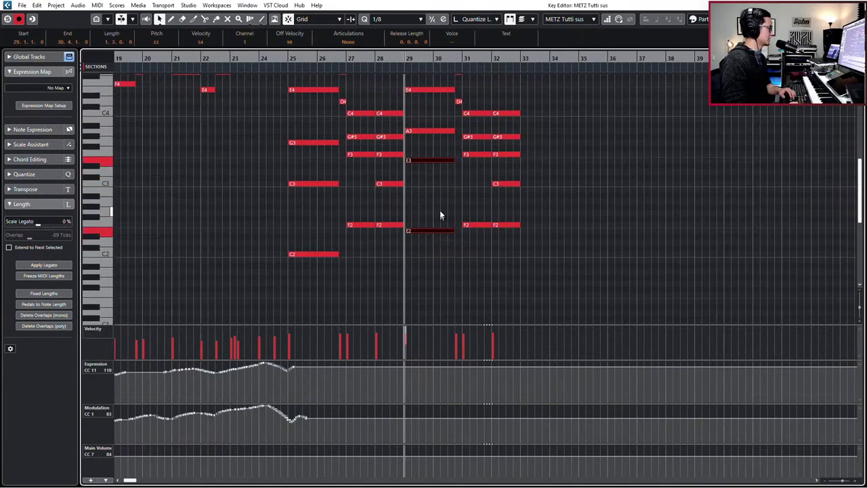
Raise the lowest note of the bar 29 chord to A2 and play the passage from bar 29.
click(432, 231)
key(Up)
key(Up)
key(Up)
key(Up)
key(Up)
key(space)
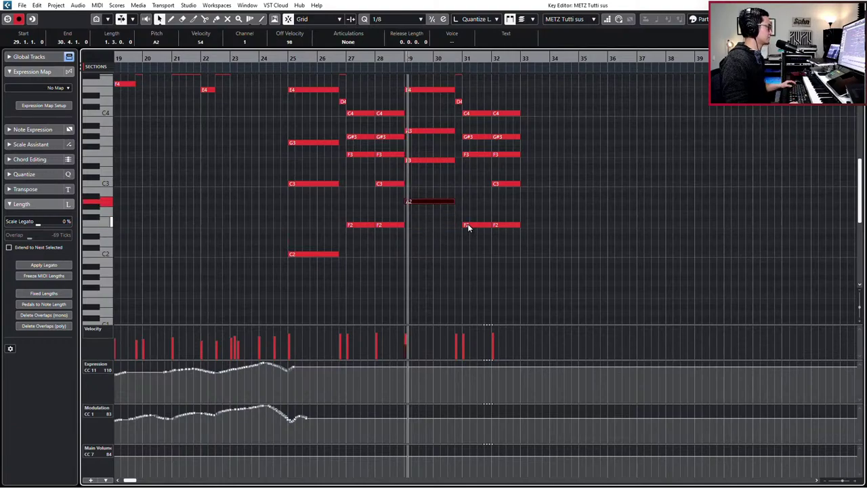
scroll(465, 224, up, 2)
scroll(468, 223, down, 1)
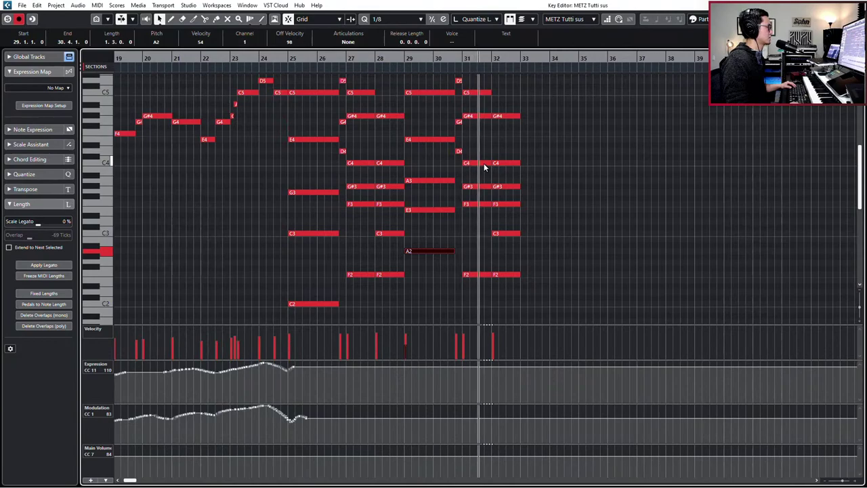
Transpose the A3 note of the bar 29 chord down two octaves to A1.
click(424, 180)
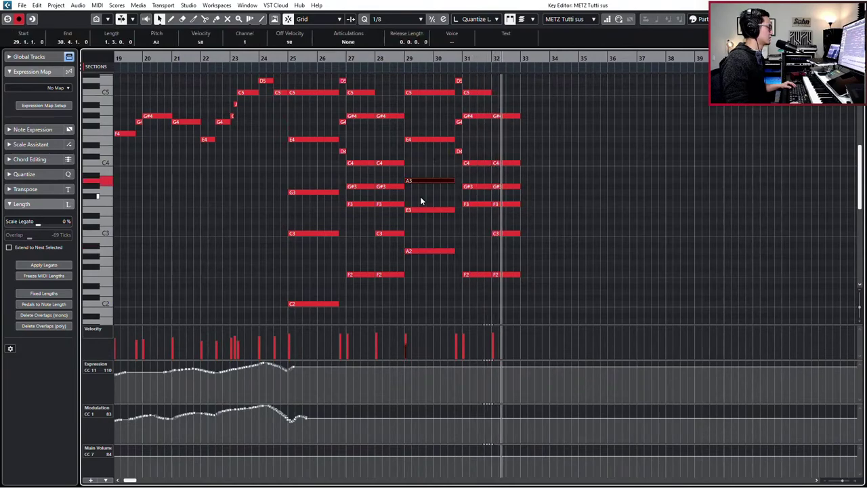
key(shift+Down)
key(shift+Down)
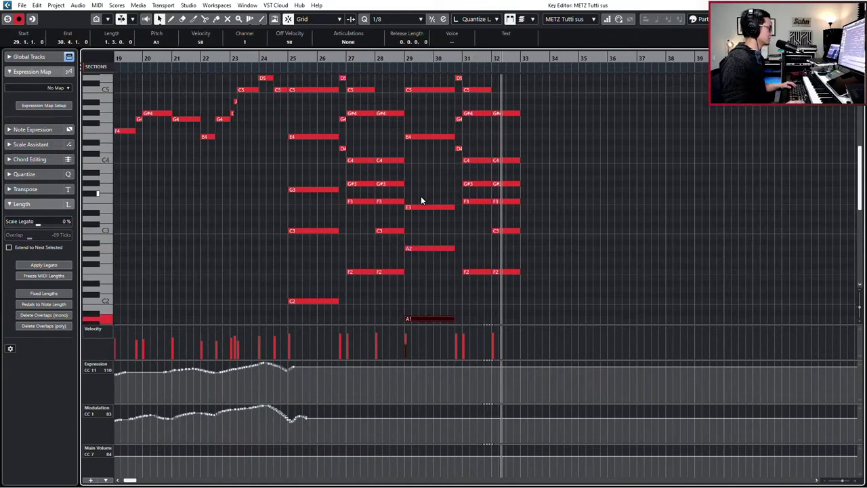
Try different pitches for the E3 note of the bar 29 chord, settle it on C4 and play the chord.
click(424, 207)
key(Up)
key(Up)
key(Up)
key(Up)
key(Up)
key(Up)
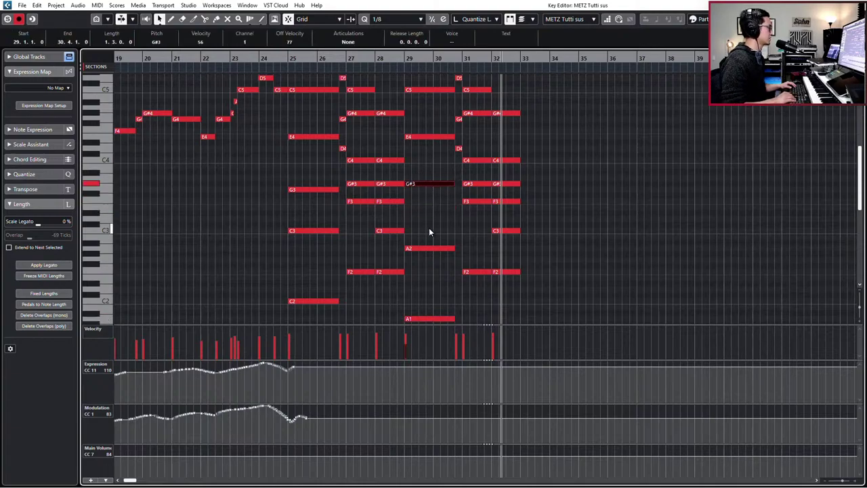
key(Up)
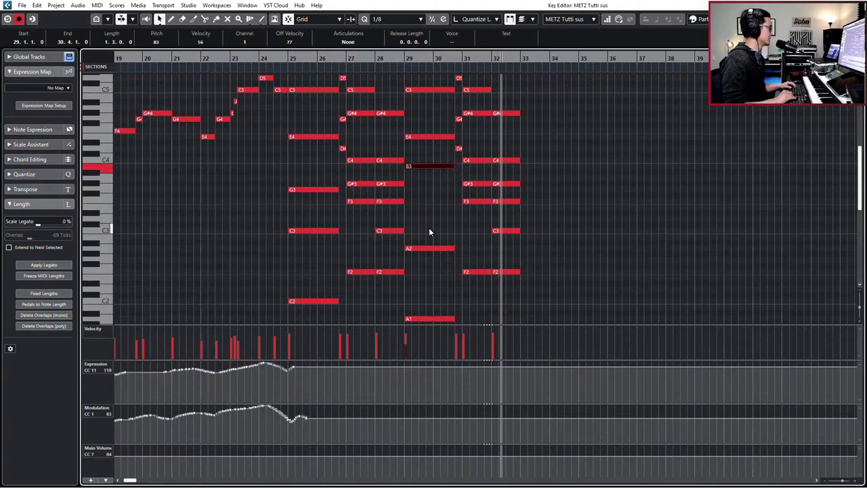
key(Down)
key(Down)
key(Down)
key(Down)
key(Down)
key(Down)
key(Down)
key(Down)
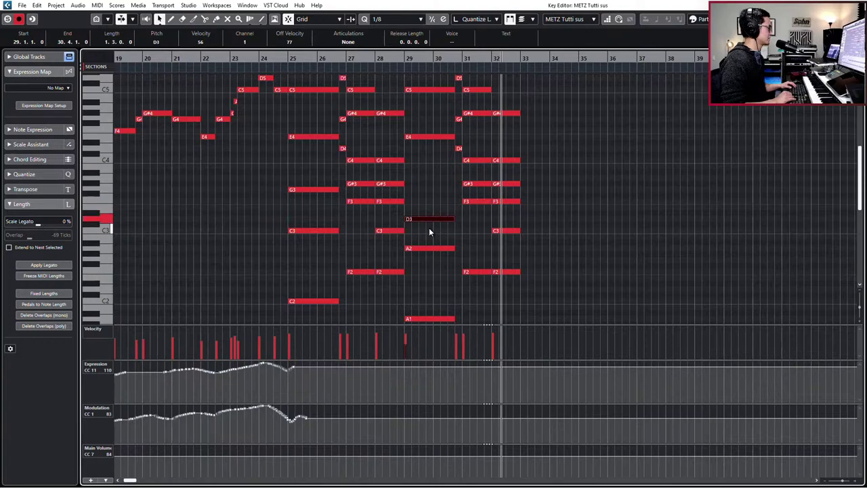
key(Up)
key(Up)
key(Up)
key(Up)
key(Up)
key(Up)
key(Up)
key(Up)
key(Up)
key(Up)
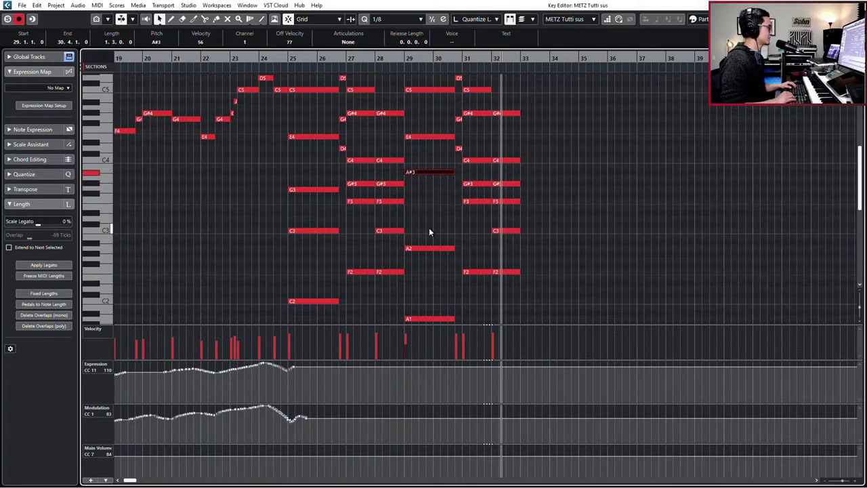
key(KP_Subtract)
key(KP_Subtract)
key(KP_Subtract)
key(KP_Subtract)
key(space)
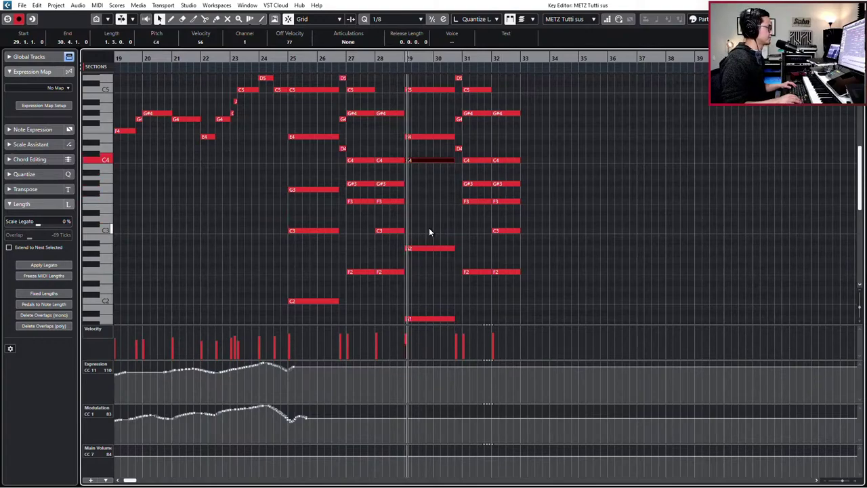
key(space)
Duplicate the A2 note of the bar 29 chord, transpose the copy up to E3 and play through bar 32.
click(435, 248)
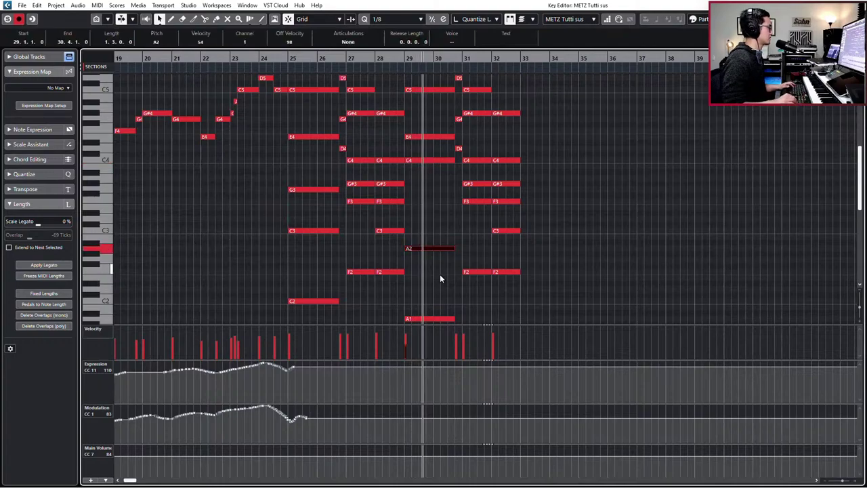
key(KP_Subtract)
key(Up)
key(Up)
key(Up)
key(Up)
key(Up)
key(Up)
key(Up)
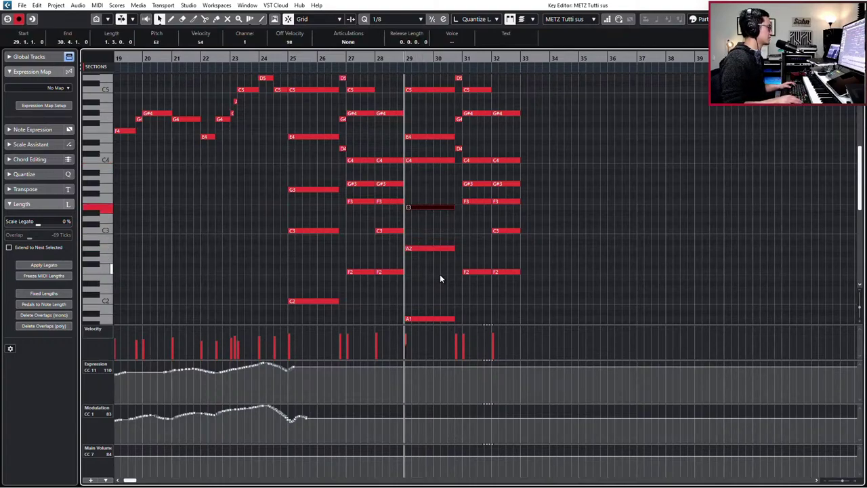
key(space)
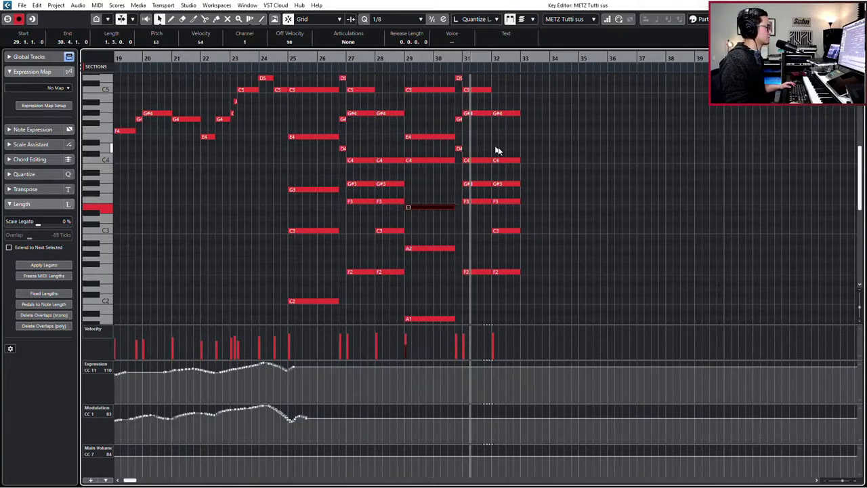
scroll(501, 155, down, 2)
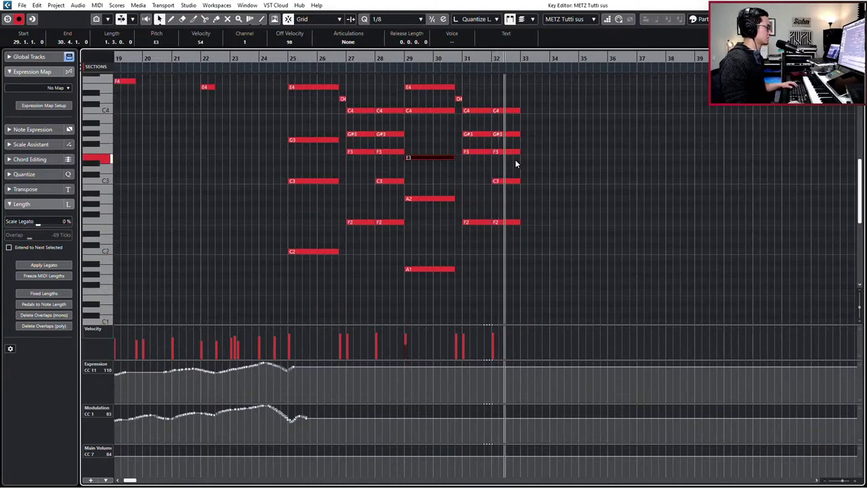
scroll(534, 169, up, 4)
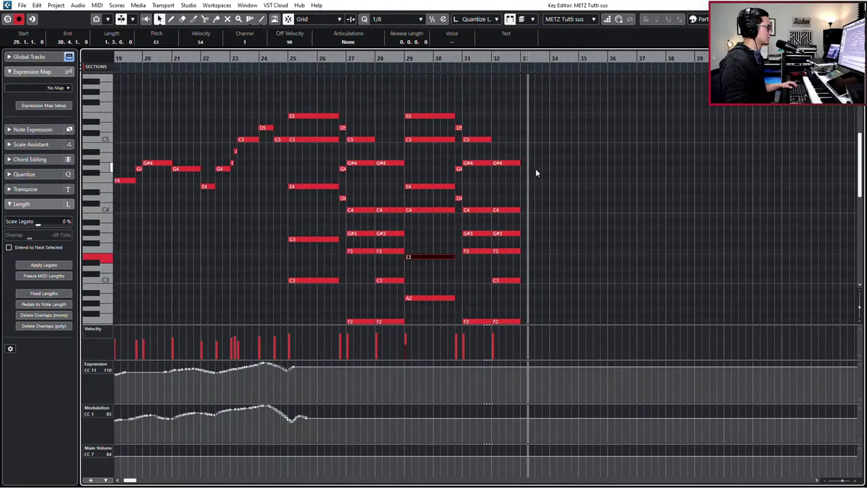
scroll(538, 173, down, 3)
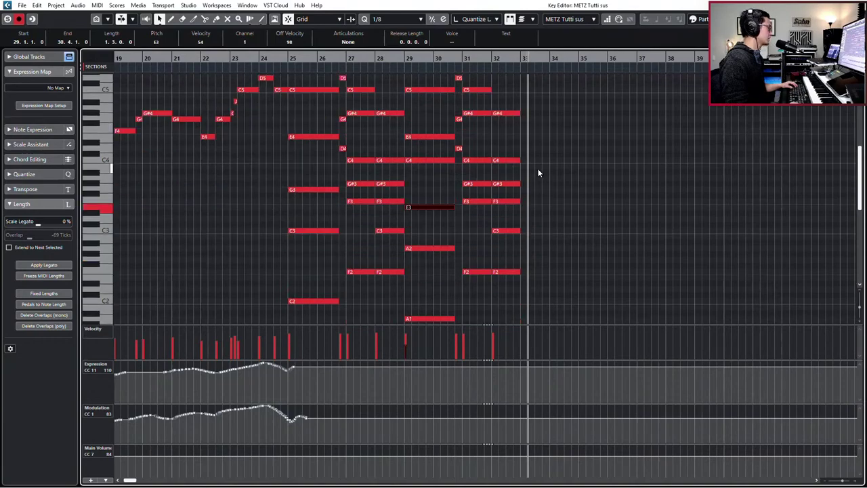
Copy the full bar 25 chord, from E5 down to C2, and paste it at bar 33.
scroll(539, 172, up, 3)
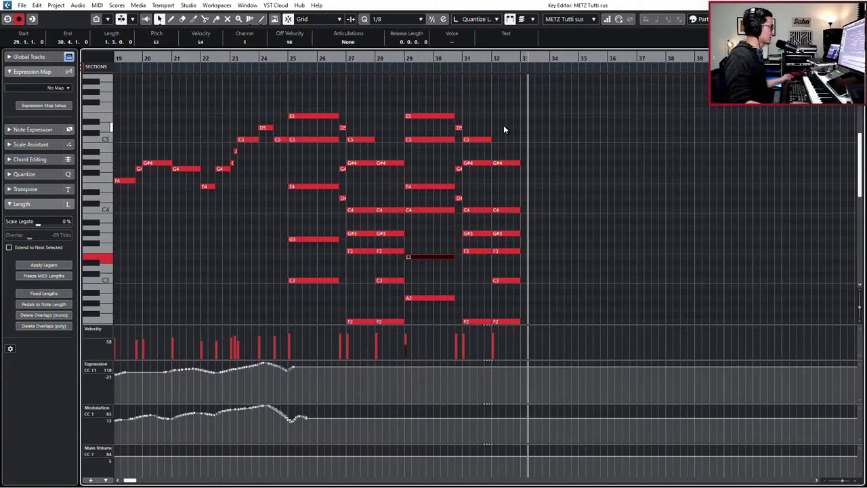
drag(432, 84, 441, 296)
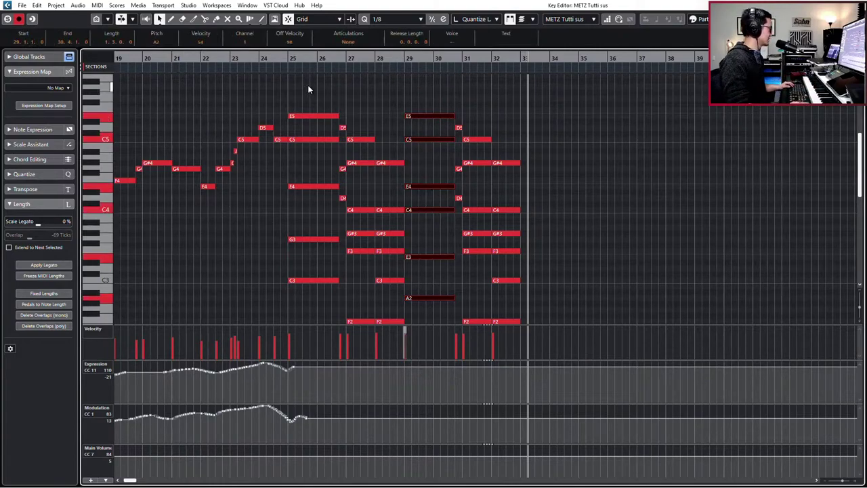
drag(308, 88, 312, 313)
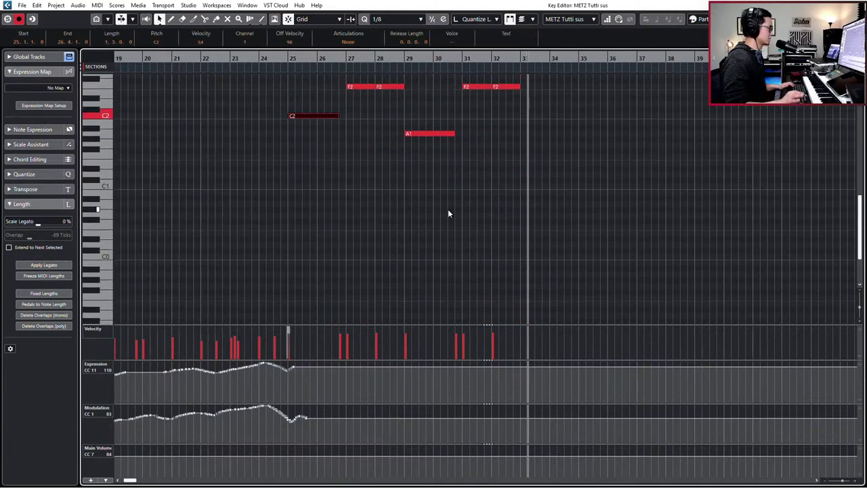
key(ctrl+v)
scroll(458, 209, up, 5)
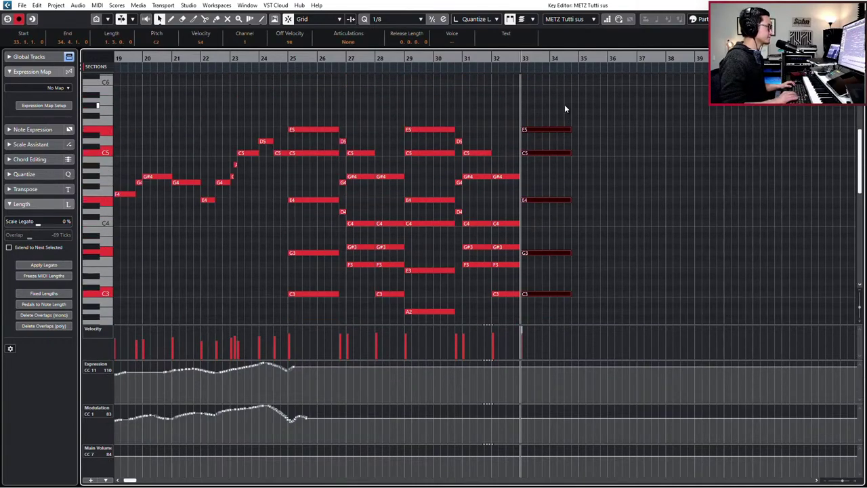
Transpose the upper notes of the bar 33 chord down, bringing E5 and C5 to E4 and C4 and the original E4 to C4.
drag(564, 104, 546, 230)
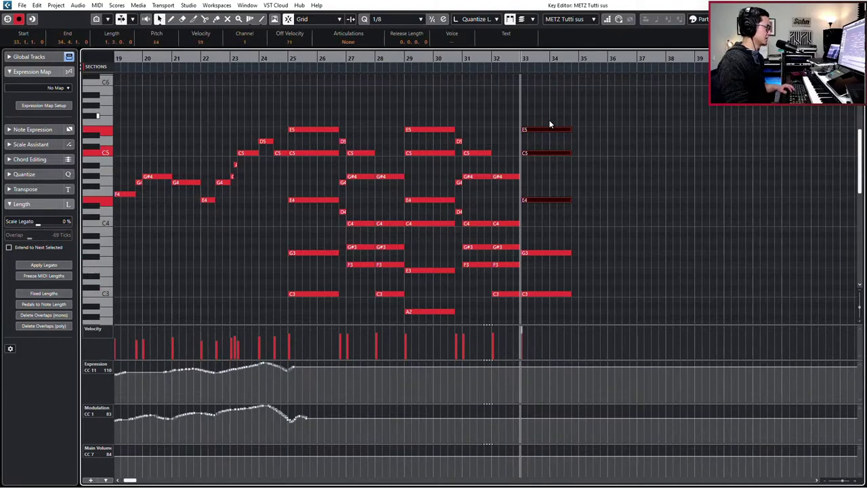
drag(549, 116, 546, 192)
key(Down)
key(Down)
key(Down)
key(Down)
key(Down)
key(Down)
key(Down)
key(Down)
key(Down)
key(Down)
drag(542, 146, 545, 195)
key(Down)
key(Down)
key(Down)
key(Down)
key(Down)
key(Down)
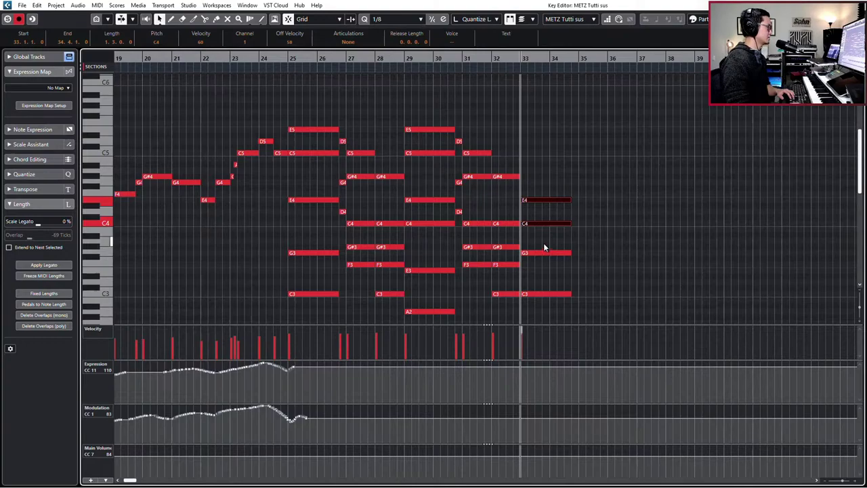
Try the bar 33 chord's upper pair at F4 and C#4, with the C4 note beneath lowered to B3.
key(Up)
key(Up)
key(Up)
key(Down)
key(Down)
click(541, 225)
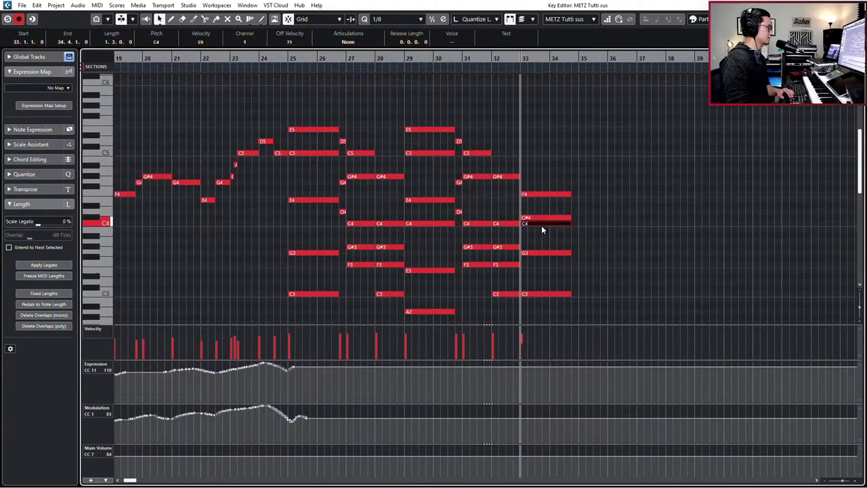
key(Down)
Lower the F4 and C#4 notes at bar 33 to E4 and C4, and move the B3 note up to C4.
click(541, 190)
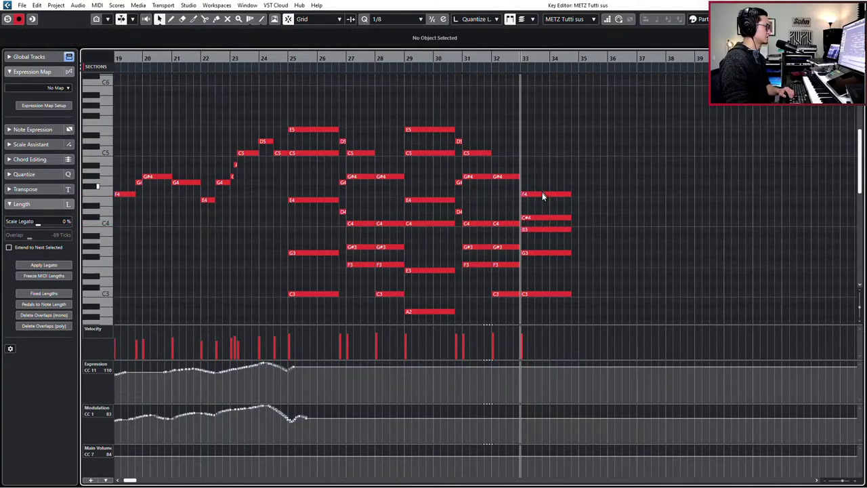
drag(543, 195, 546, 202)
click(546, 226)
click(548, 218)
key(Down)
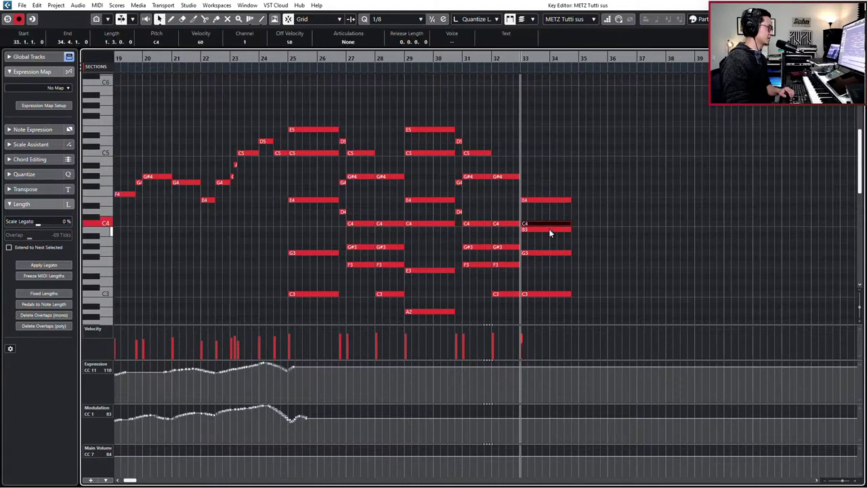
click(550, 230)
scroll(557, 236, down, 3)
key(Up)
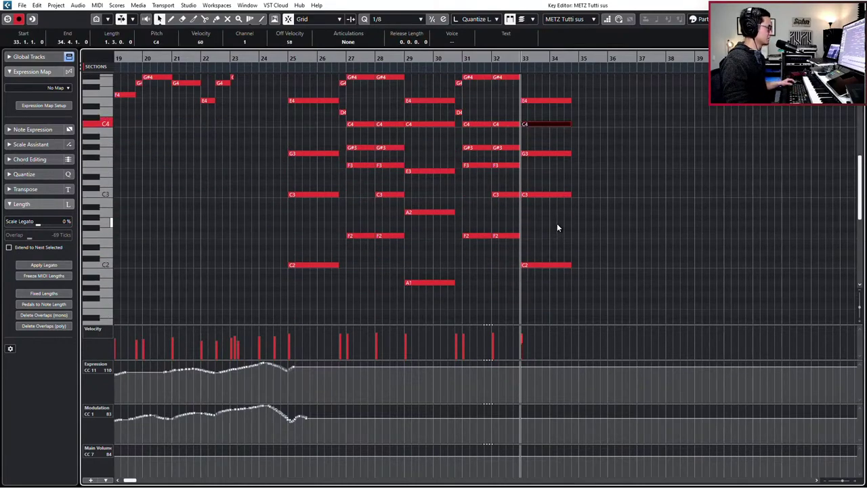
Audition the closing chord at bar 33 and lengthen all of its notes to two full bars, ending at bar 35.
key(space)
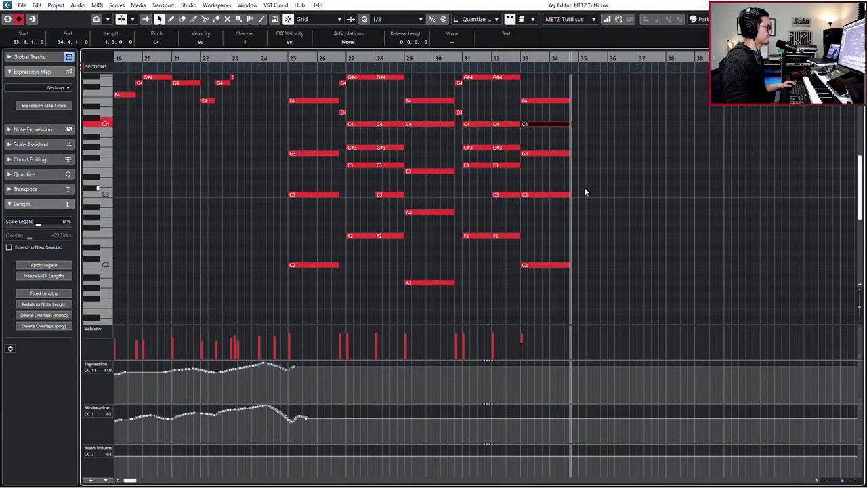
scroll(584, 187, up, 2)
drag(578, 135, 547, 328)
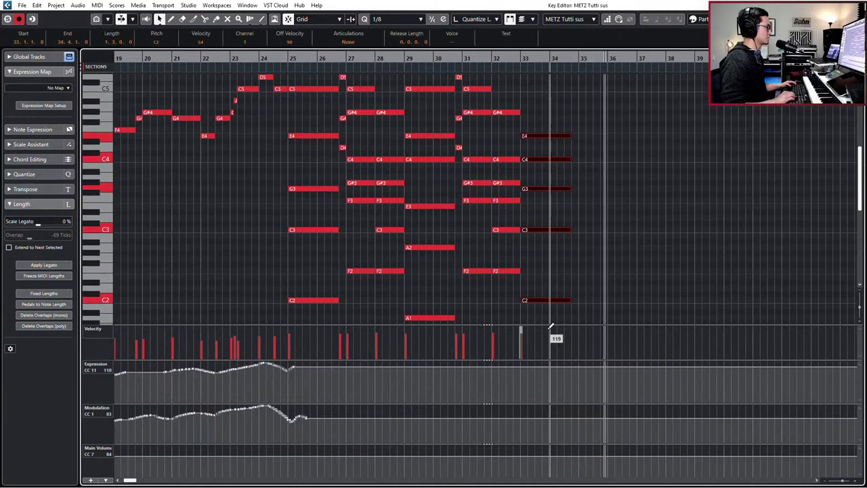
key(space)
key(alt+shift+Right)
Try recording a pass of expression and modulation moves over bars 25 to 35, and undo the take.
key(KP_Subtract)
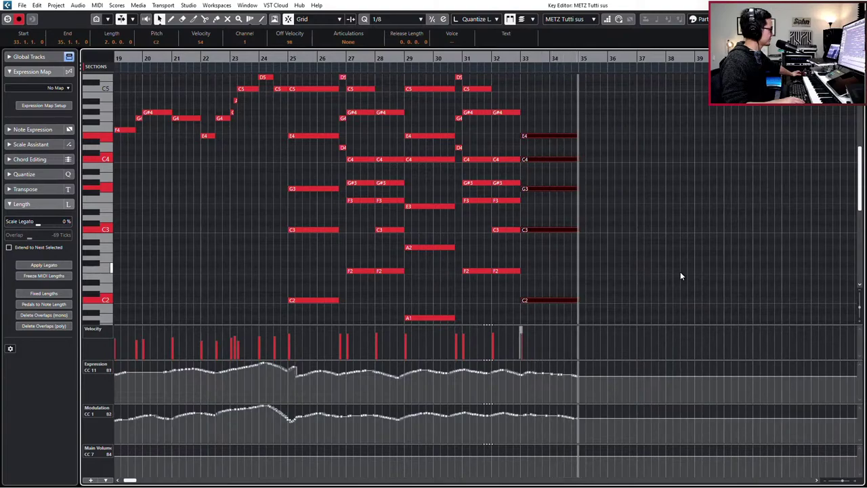
key(space)
key(ctrl+z)
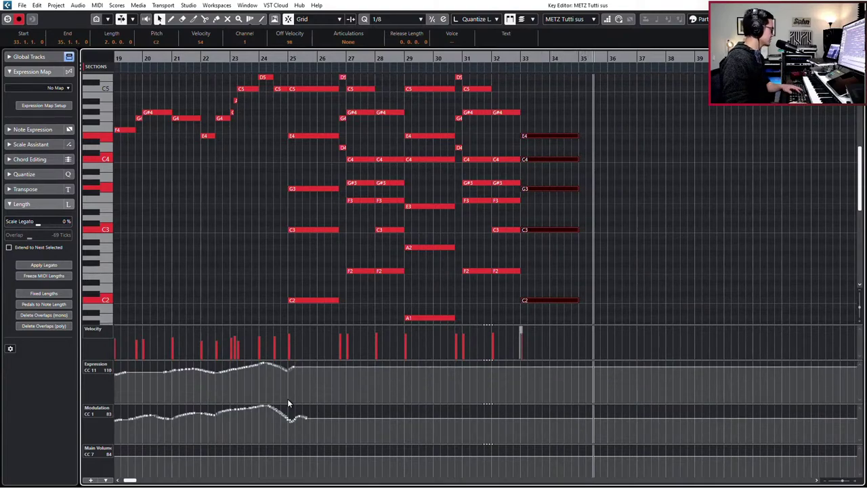
Delete the modulation points just after bar 25 and move the playhead back to bar 25.
drag(288, 407, 315, 437)
key(Delete)
key(KP_Subtract)
key(KP_Subtract)
key(KP_Subtract)
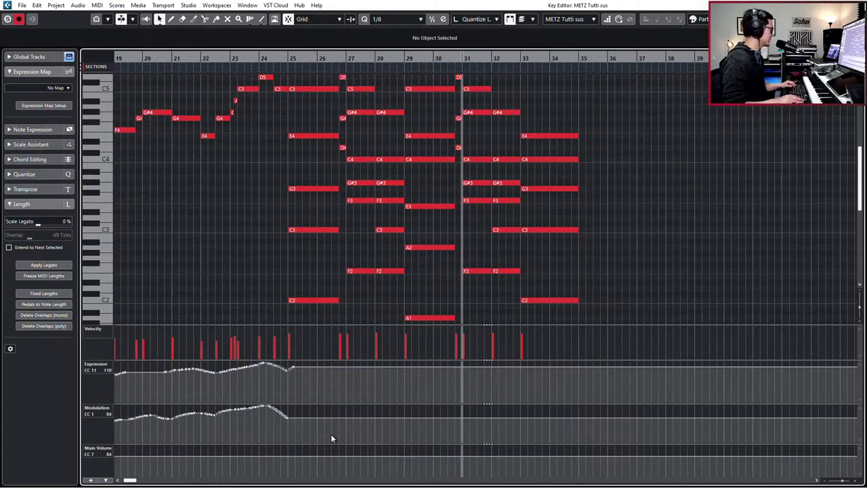
key(KP_Subtract)
key(KP_Subtract)
key(KP_Subtract)
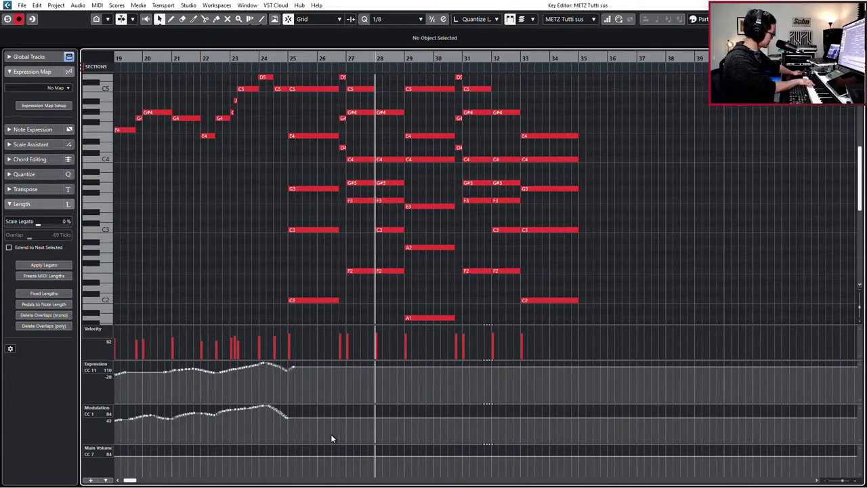
key(KP_Subtract)
key(KP_Subtract)
key(KP_Subtract)
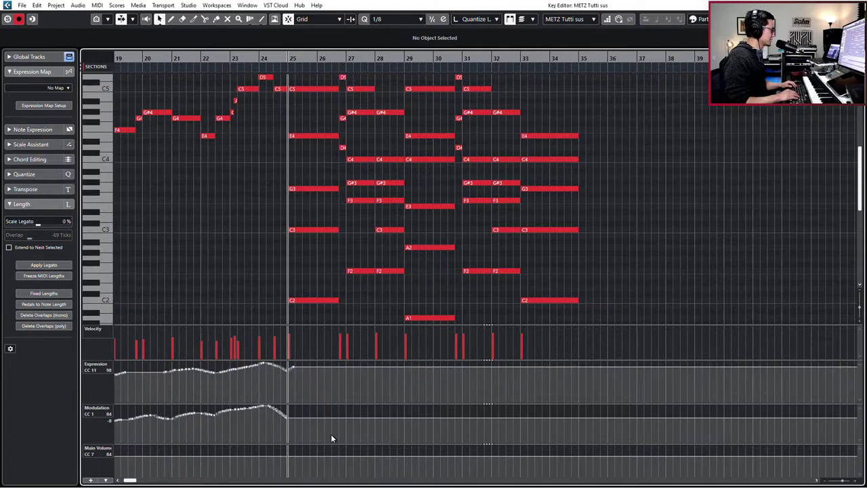
Solo the METZ Tutti sus track and audition it from bar 22 with its channel settings and equalizer display open.
key(Return)
key(e)
key(s)
key(KP_Subtract)
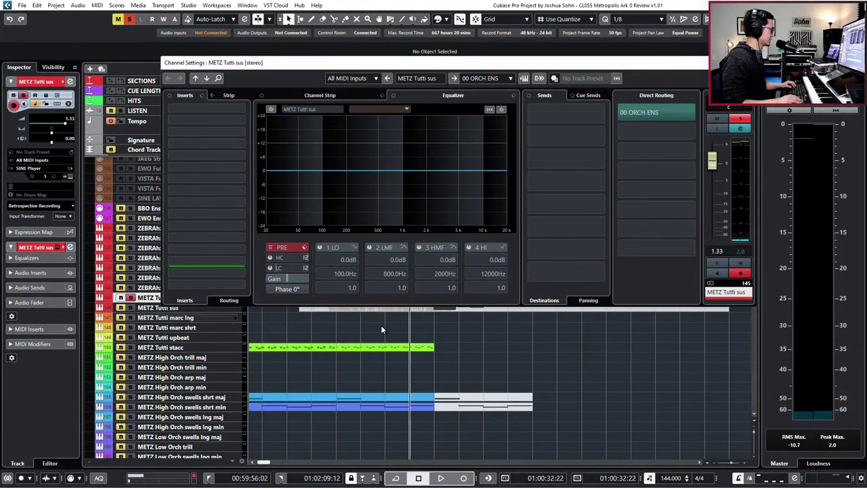
scroll(464, 366, up, 5)
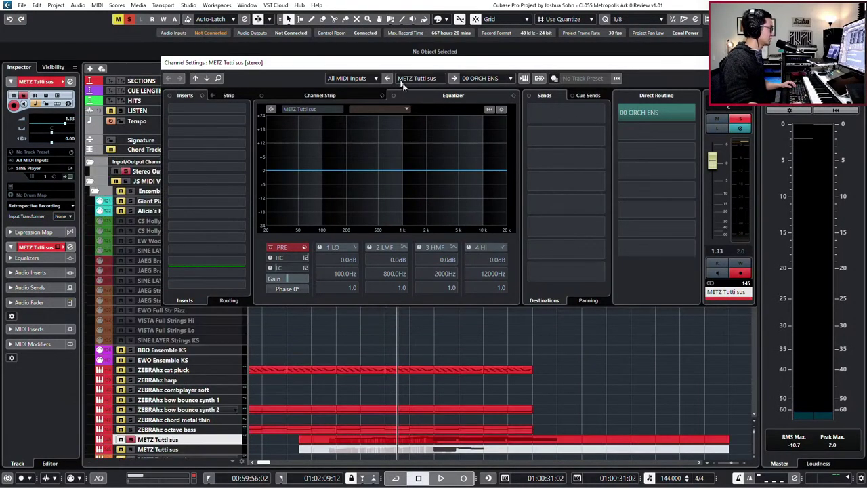
drag(432, 67, 434, 23)
scroll(472, 356, down, 4)
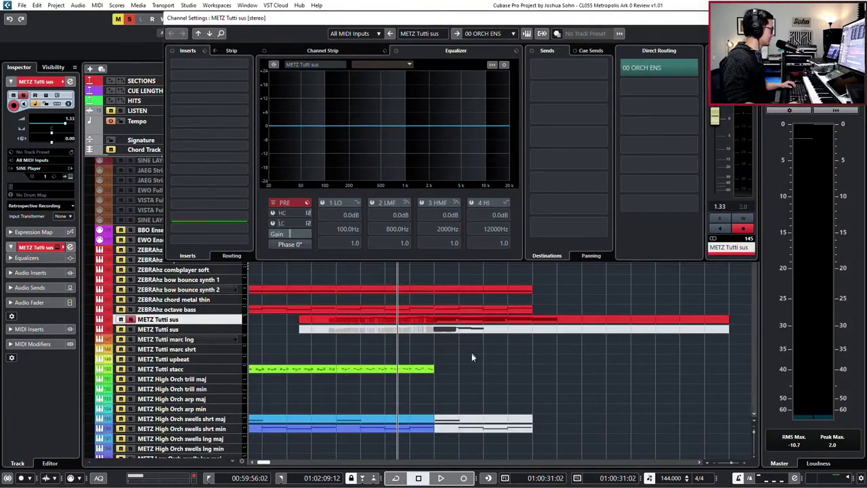
key(space)
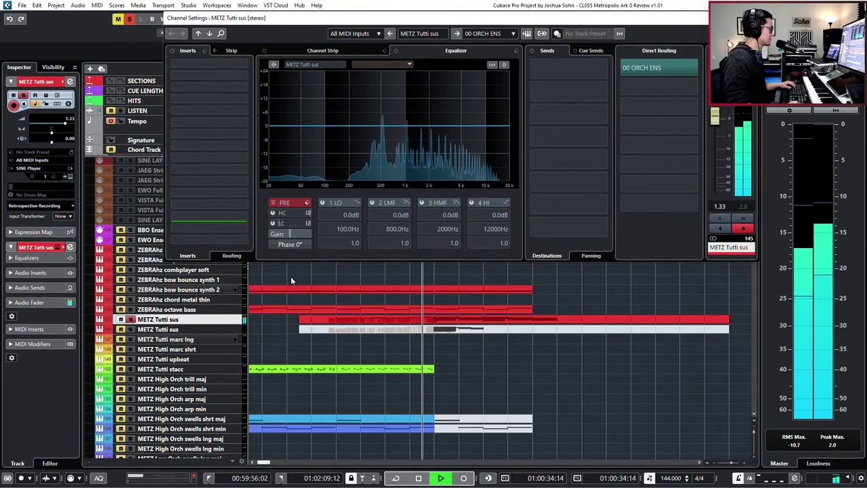
mouse_move(276, 224)
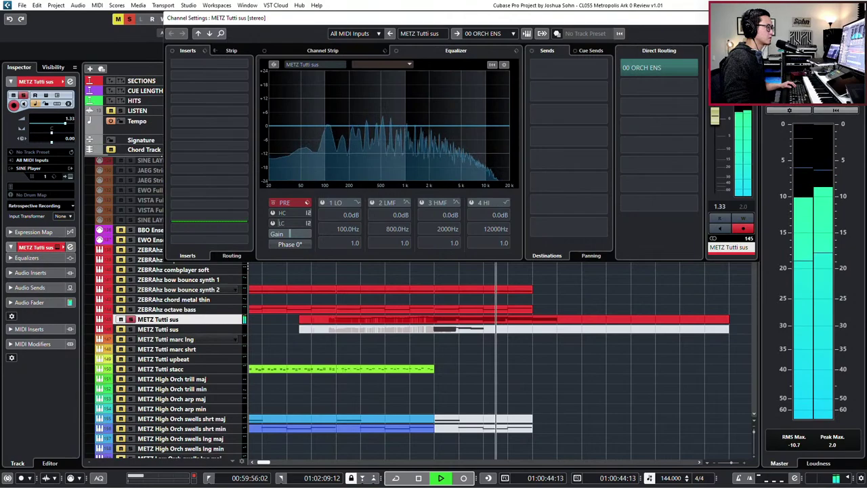
key(space)
Reset the METZ Tutti sus track's volume to 0.00 with its channel settings closed, and move the playhead back to bar 22.
click(750, 17)
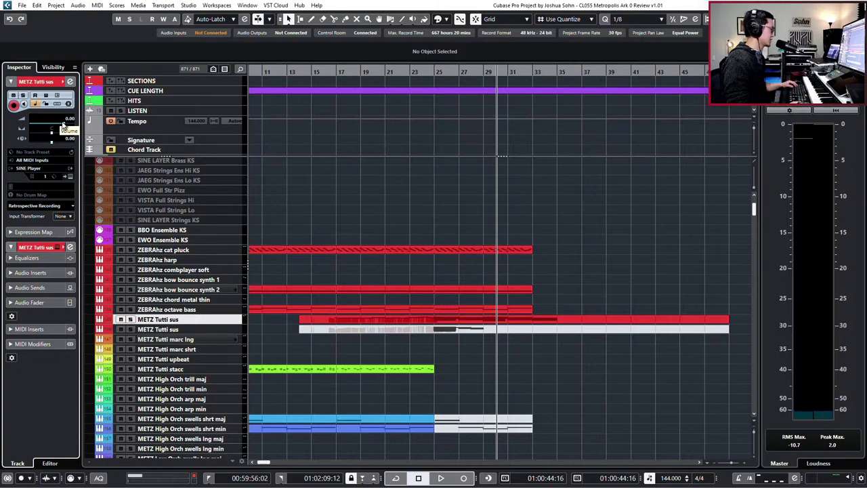
key(KP_Subtract)
key(KP_Subtract)
key(KP_Subtract)
key(KP_Subtract)
key(KP_Subtract)
key(KP_Subtract)
key(KP_Subtract)
key(KP_Subtract)
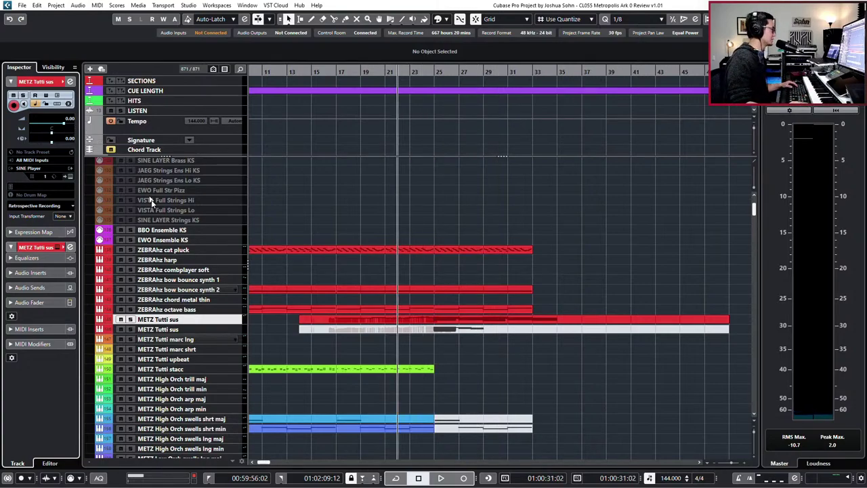
key(e)
key(e)
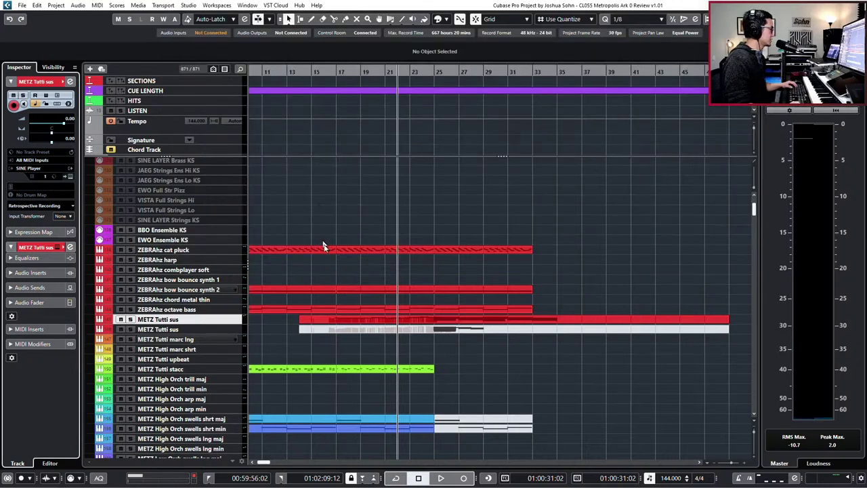
Inspect the main volume points at the start of the upper METZ Tutti sus part.
click(337, 320)
scroll(337, 320, down, 3)
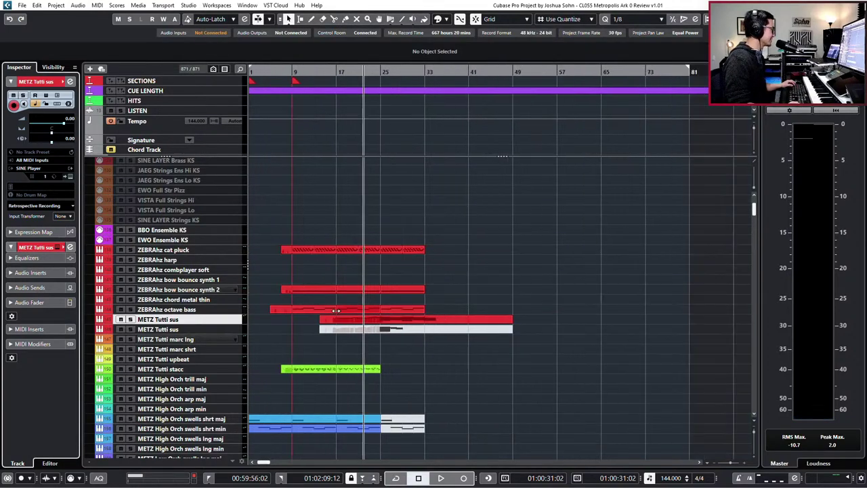
double_click(335, 322)
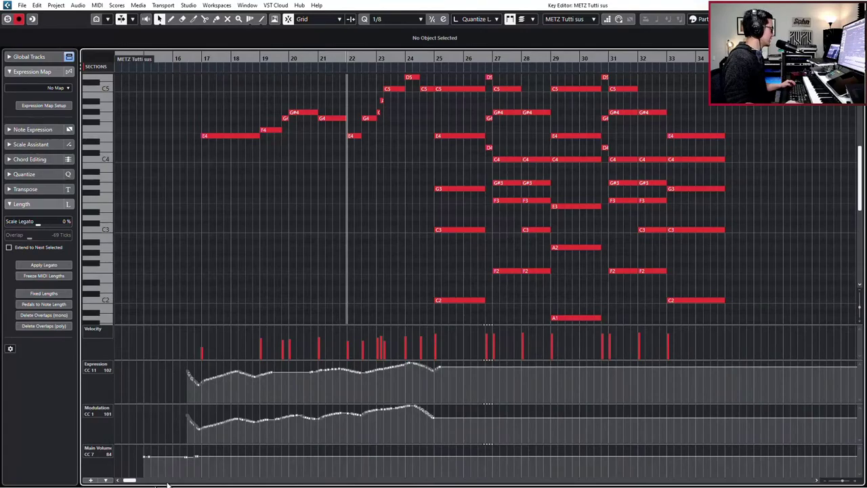
drag(141, 468, 188, 452)
key(Return)
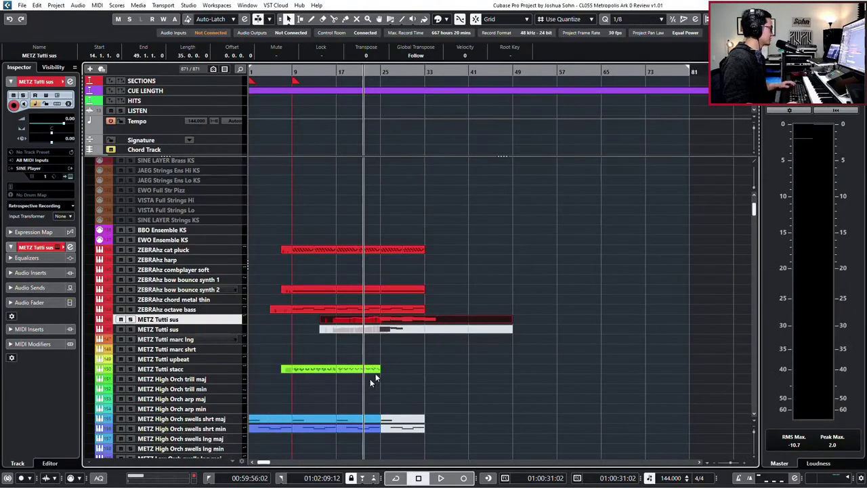
Delete the muted duplicate part on the second METZ Tutti sus track.
click(448, 330)
key(Delete)
drag(456, 212, 531, 327)
Select every event in the project and take the METZ Tutti sus part out of the selection.
key(ctrl+a)
scroll(531, 319, left, 3)
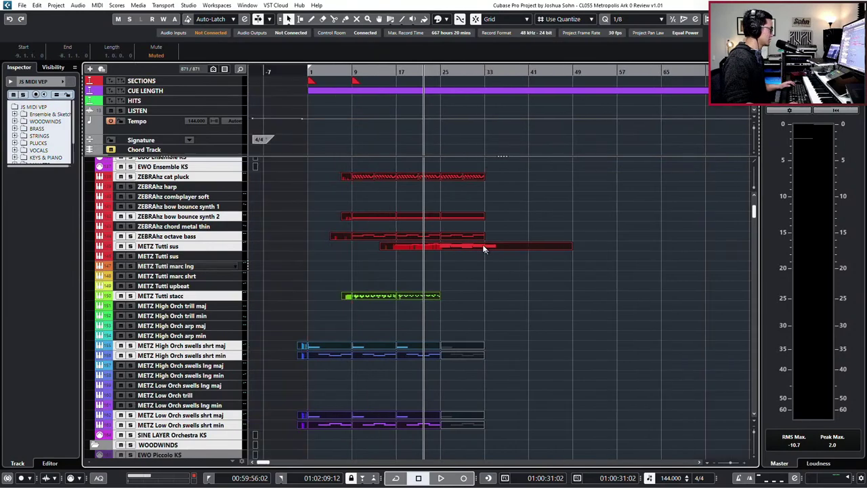
drag(412, 254, 458, 259)
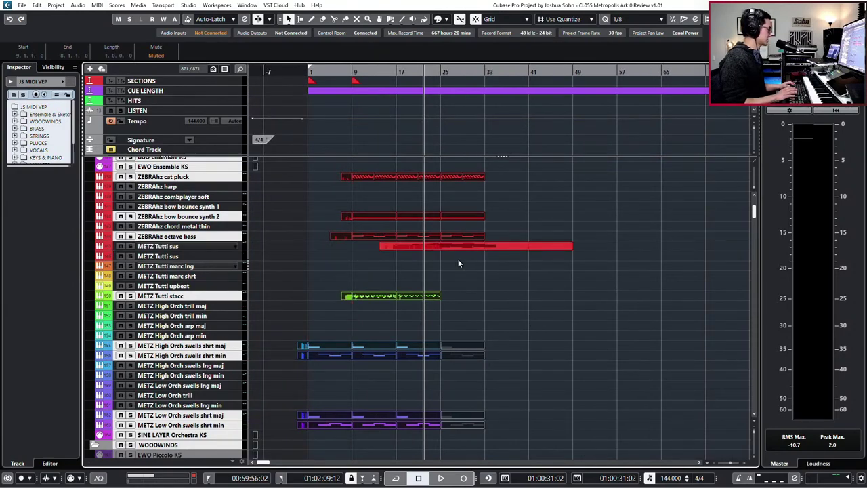
scroll(451, 279, down, 5)
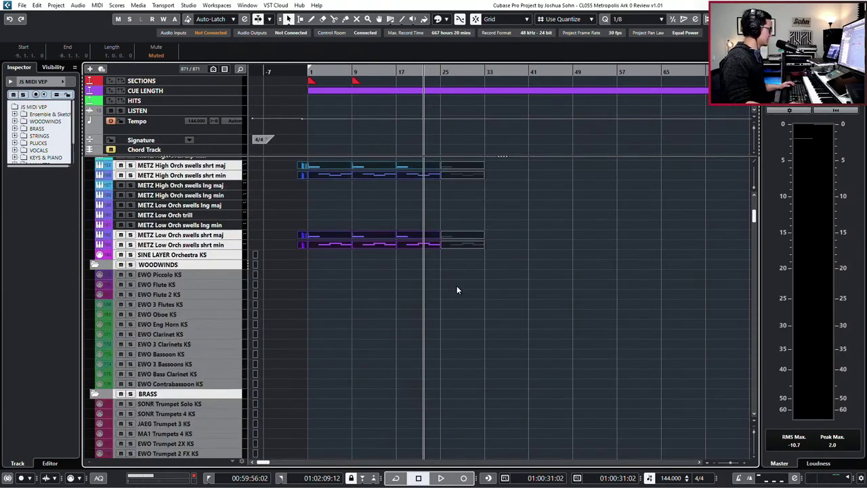
scroll(456, 287, up, 5)
scroll(458, 287, down, 3)
scroll(458, 288, up, 3)
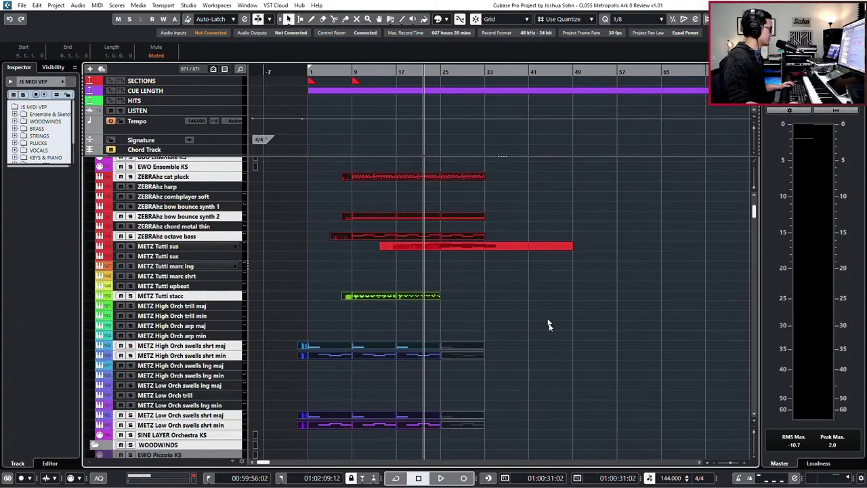
Open the ZEBRAhz and METZ parts, except METZ Tutti sus, together in the Key Editor and select all their notes.
drag(581, 449, 372, 204)
drag(379, 237, 305, 166)
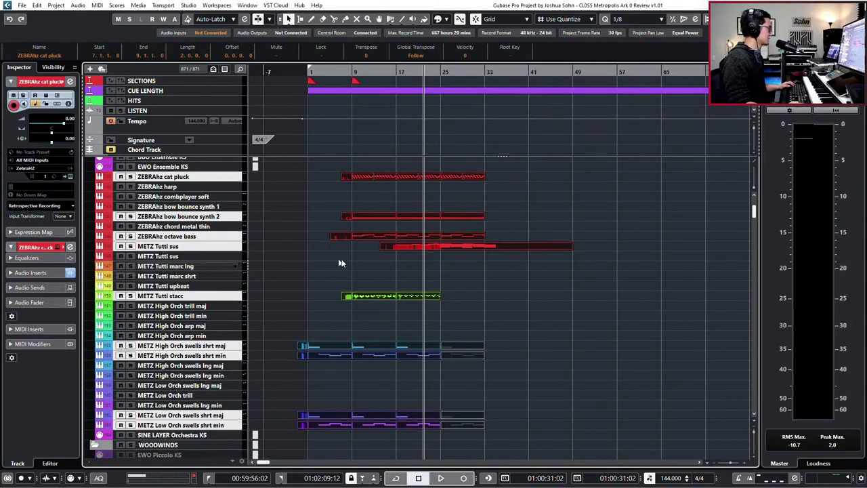
scroll(406, 298, up, 2)
double_click(460, 309)
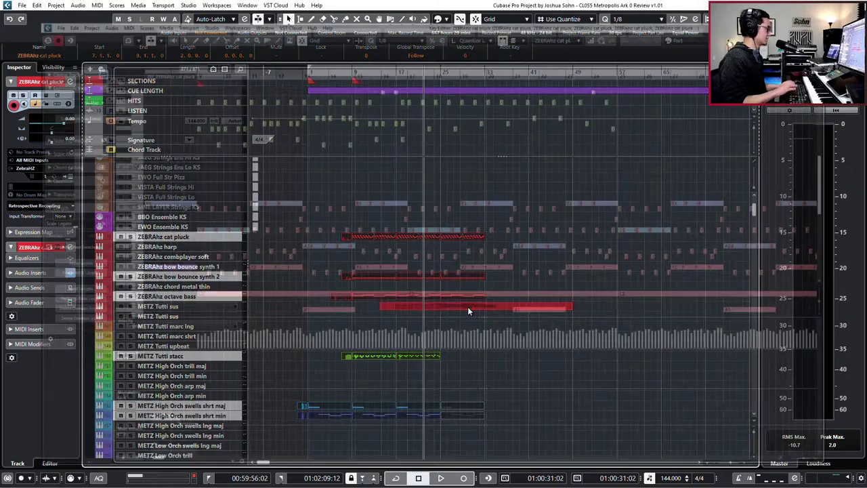
scroll(459, 300, down, 3)
key(ctrl+a)
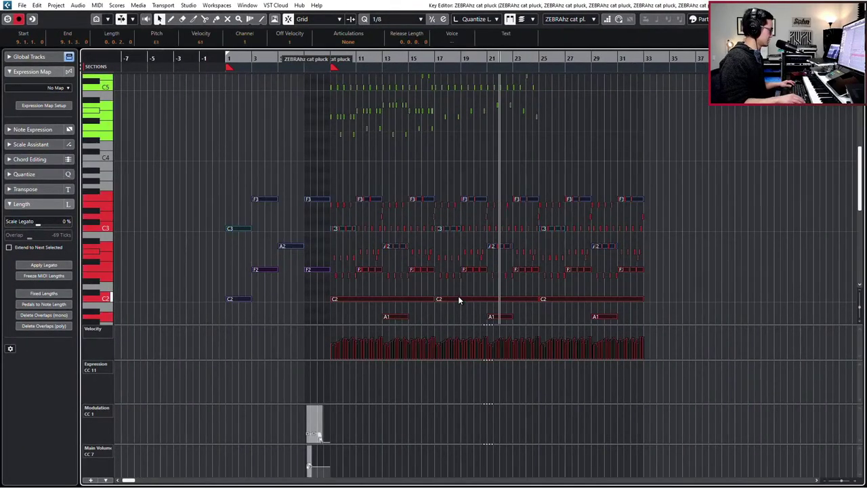
Step through the overlaid parts up to METZ High Orch swells shrt min and examine their notes and controller data.
key(Right)
key(Right)
key(Right)
key(Right)
key(Right)
key(Right)
key(Right)
key(Right)
key(Right)
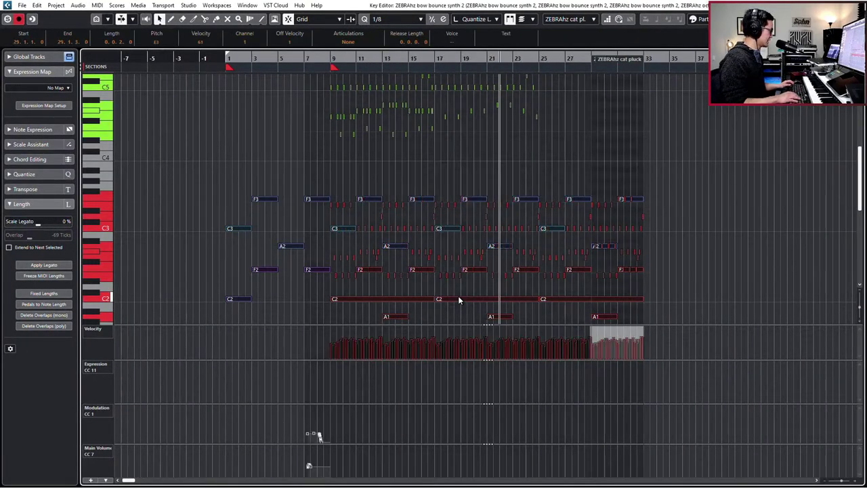
key(Right)
key(Right)
key(Right)
key(Right)
key(Right)
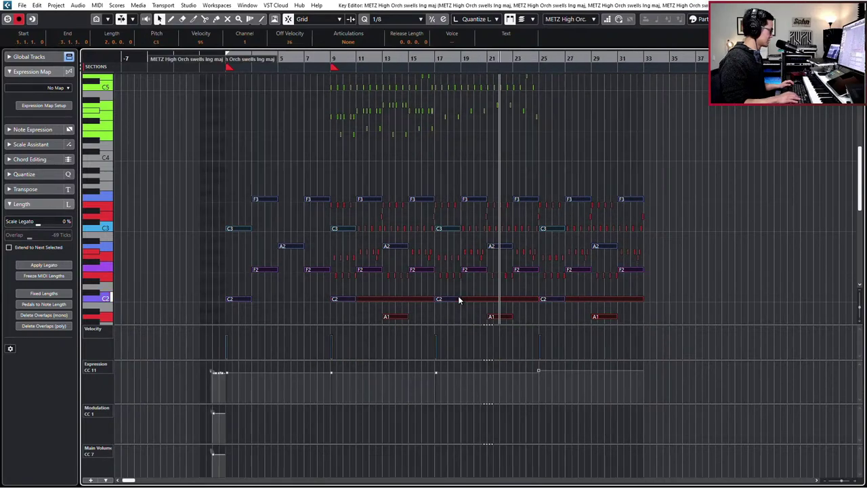
key(Right)
key(Right)
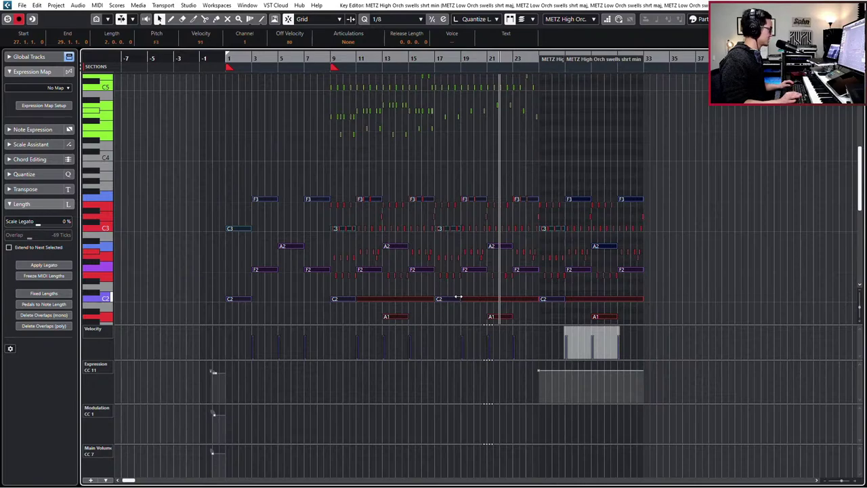
click(578, 144)
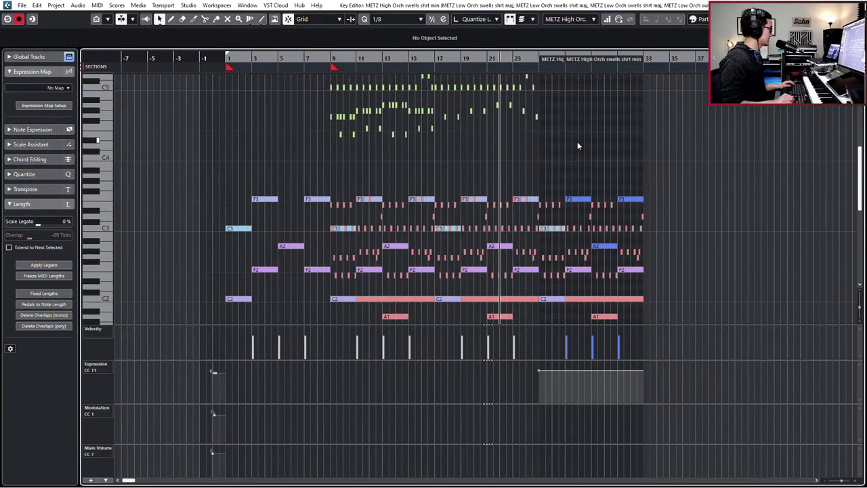
Set the left locator to bar -1 and return to the project arrangement.
key(KP_1)
key(KP_Subtract)
key(KP_Subtract)
key(ctrl+KP_1)
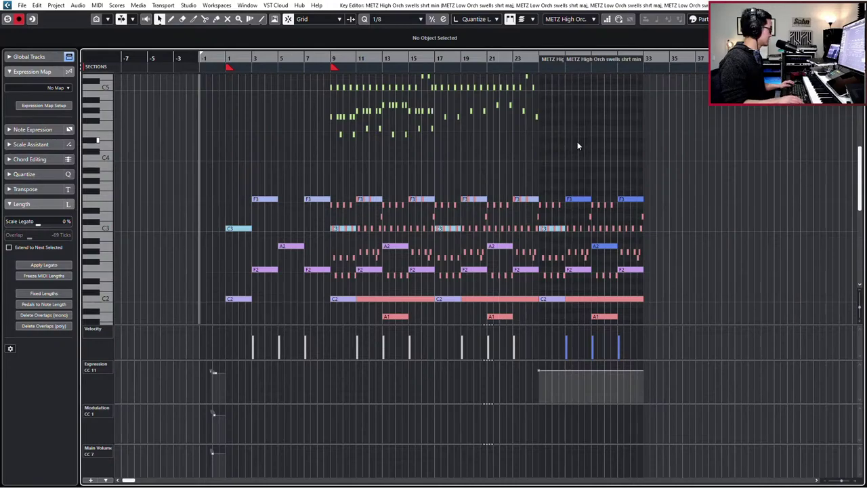
key(Return)
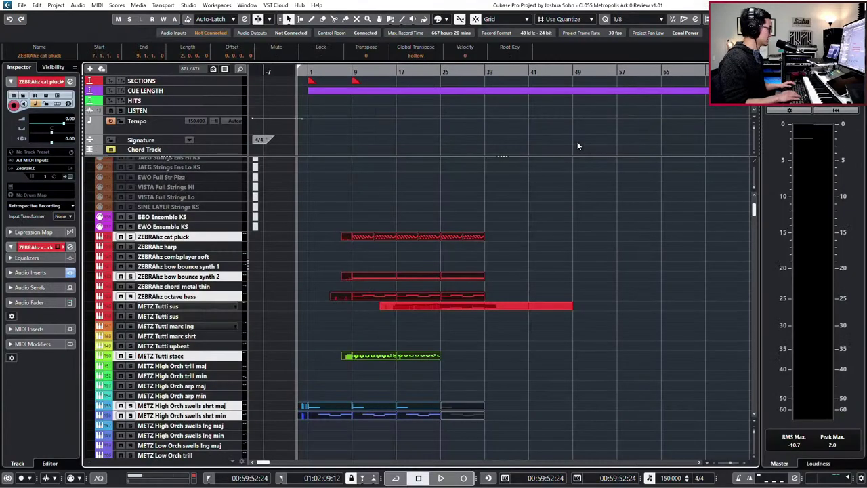
Play the cue from bar -1 and check the controller data in the pre-roll parts of the short METZ High Orch swells.
key(space)
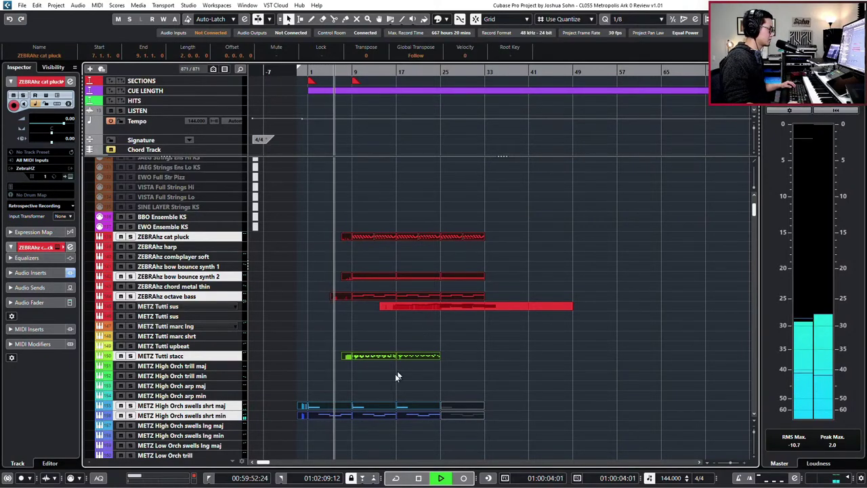
drag(321, 389, 437, 433)
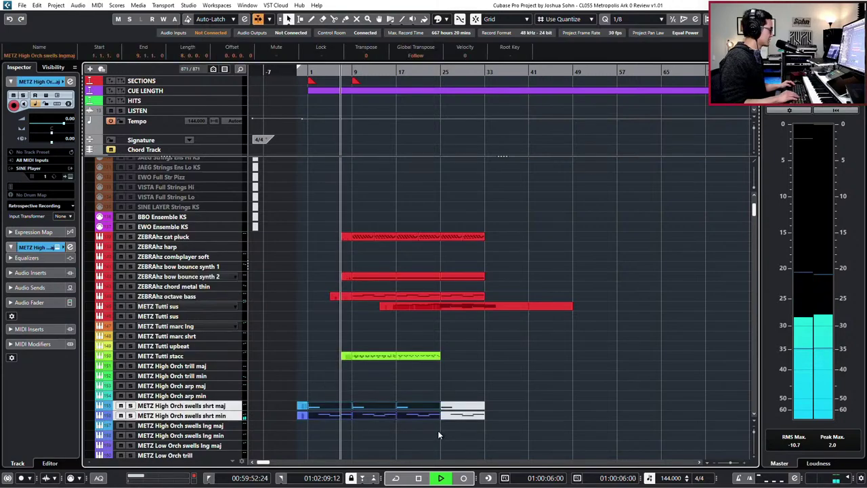
drag(302, 391, 302, 431)
double_click(303, 431)
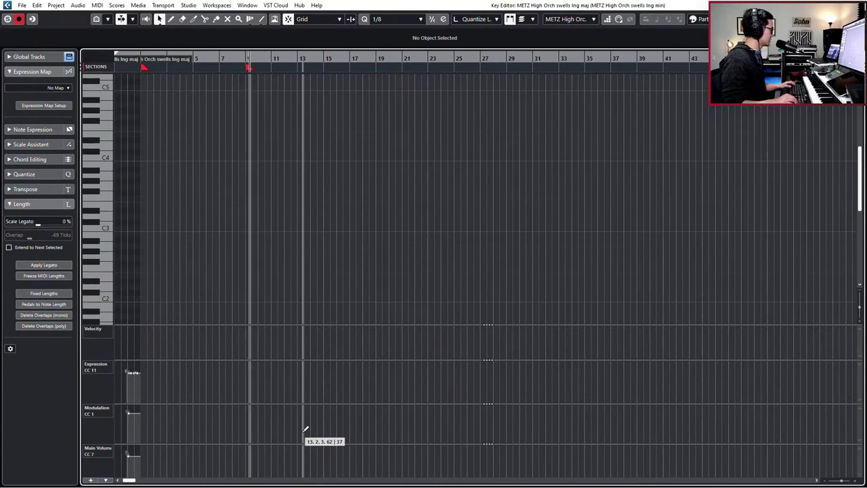
key(Return)
key(space)
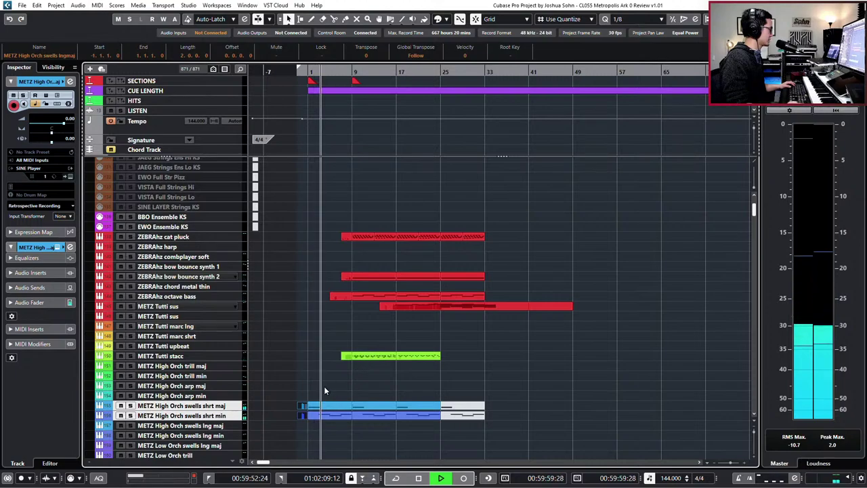
While the cue plays, set the ZEBRAhz bow bounce synth 2 track's volume to -1.92 and its track delay to 20.
key(g)
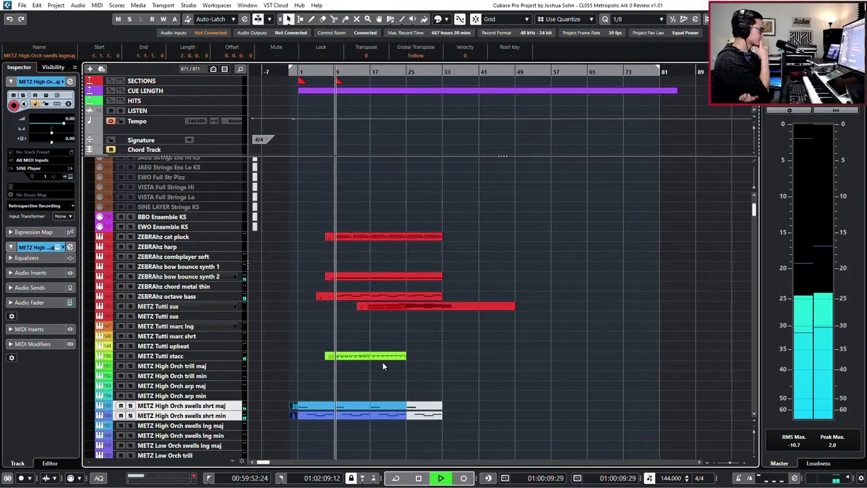
scroll(379, 335, up, 2)
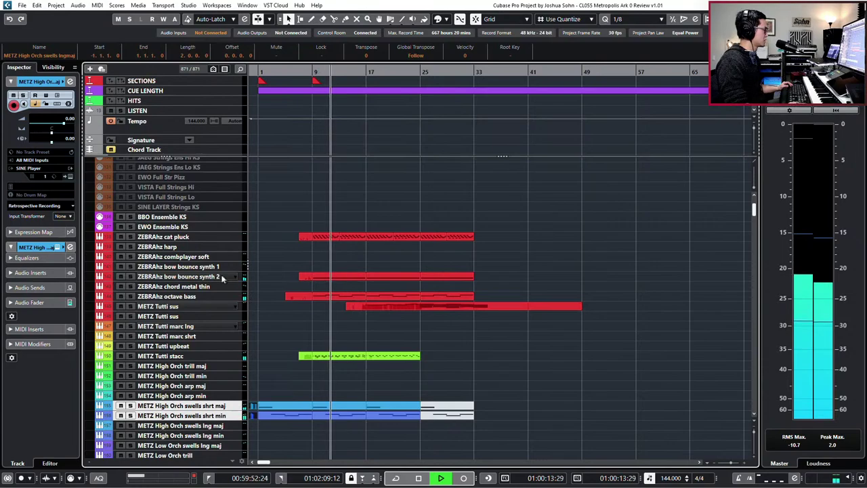
click(334, 278)
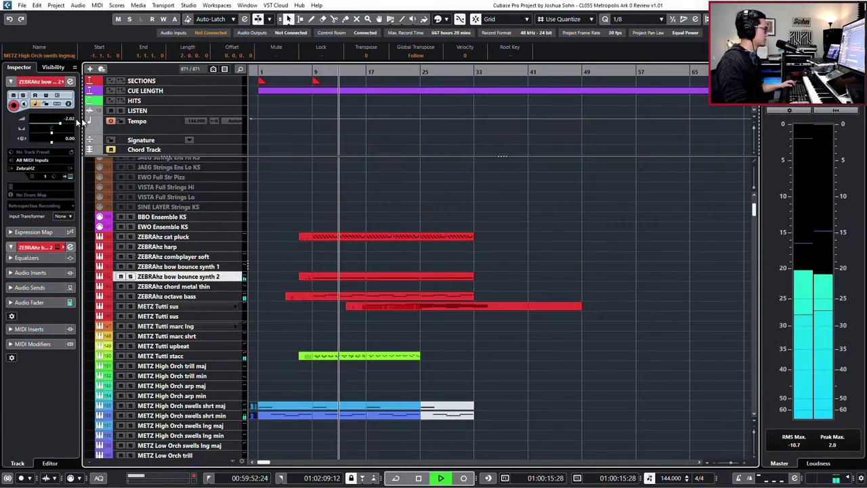
drag(60, 124, 60, 129)
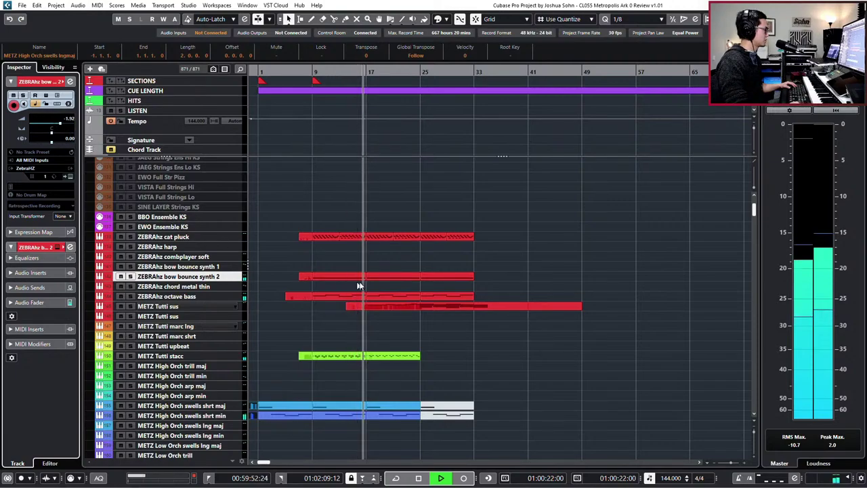
double_click(69, 137)
text(20)
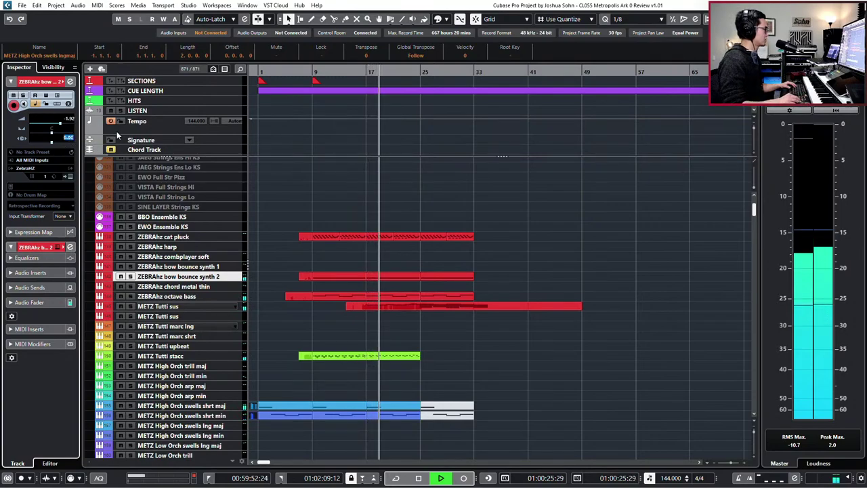
key(Return)
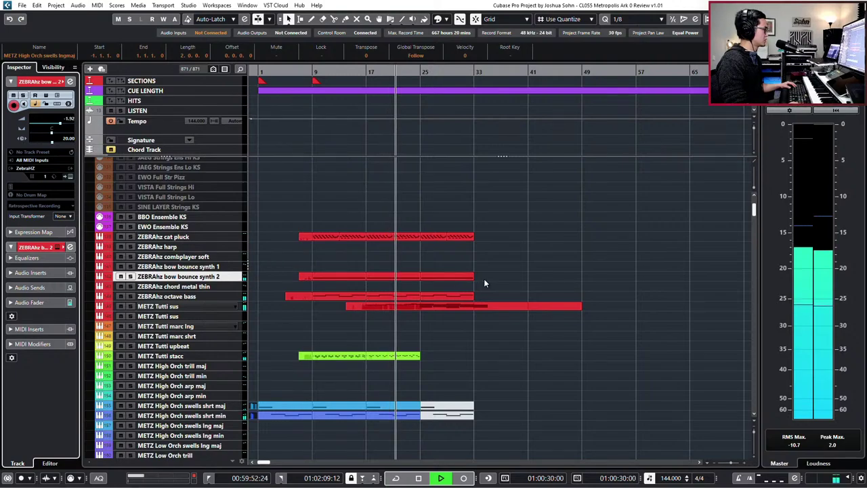
Split the METZ Tutti sus part at bar 33, delete the piece running to bar 49, and stop playback.
key(KP_Subtract)
scroll(489, 323, up, 2)
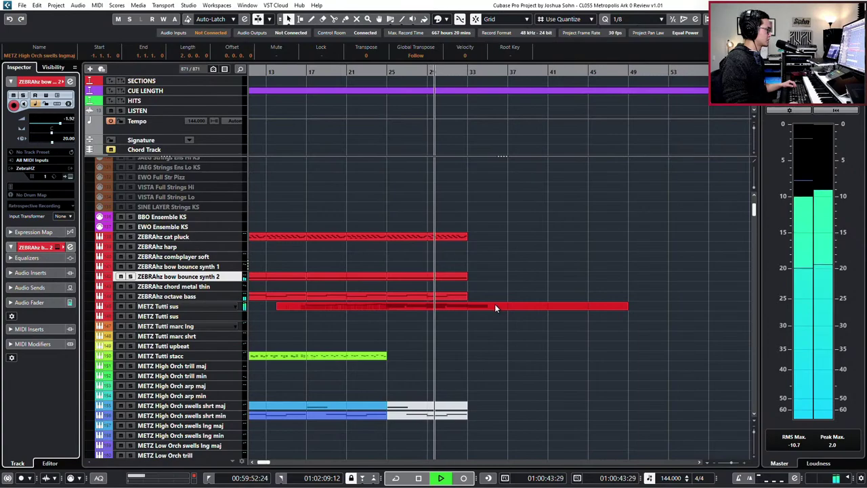
scroll(485, 308, up, 1)
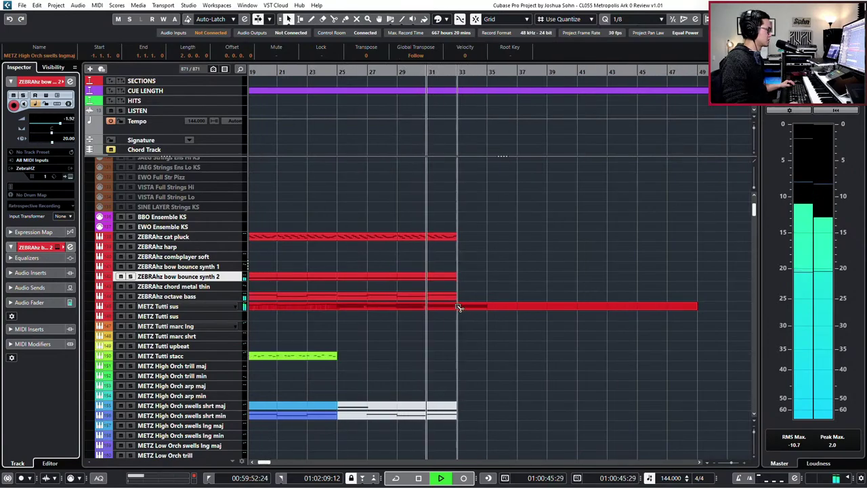
click(463, 306)
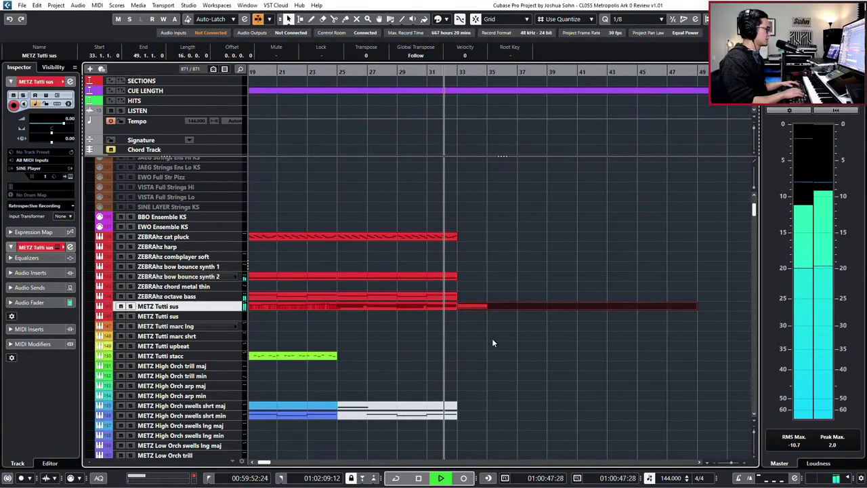
key(Delete)
key(space)
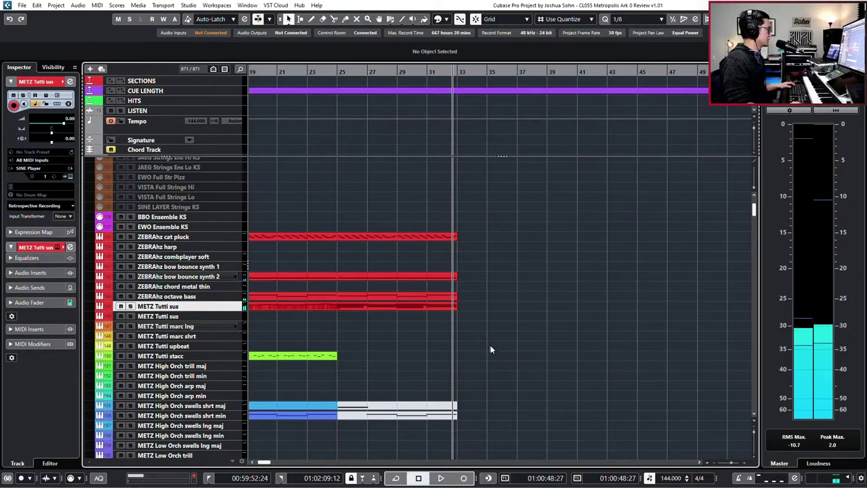
Duplicate the bar 25 to 33 parts of ZEBRAhz cat pluck, bow bounce synth 2, octave bass and METZ Tutti sus so they repeat from bar 33.
drag(491, 346, 492, 345)
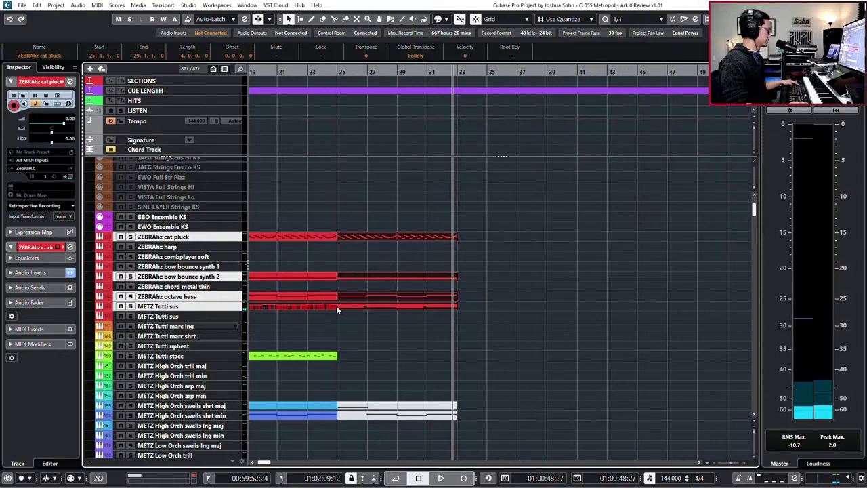
drag(363, 227, 528, 350)
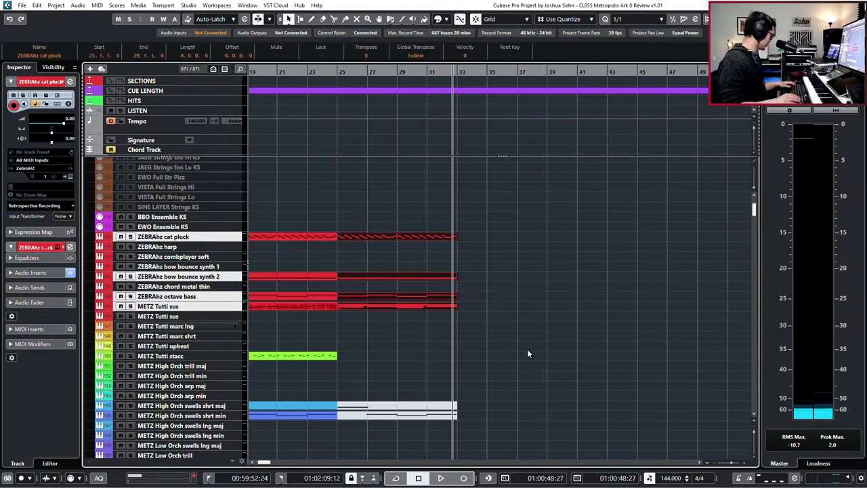
key(ctrl+d)
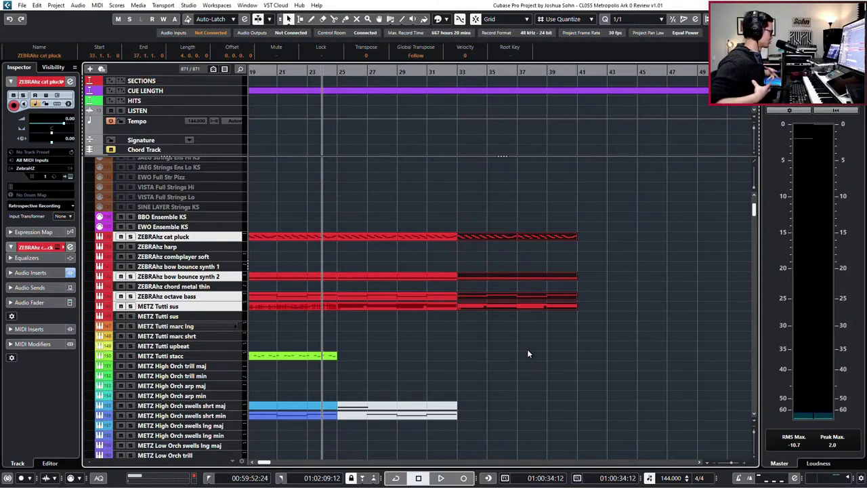
Place the playhead at bar 33 and audition the ZEBRAhz harp and BBO Ensemble KS tracks.
key(KP_Add)
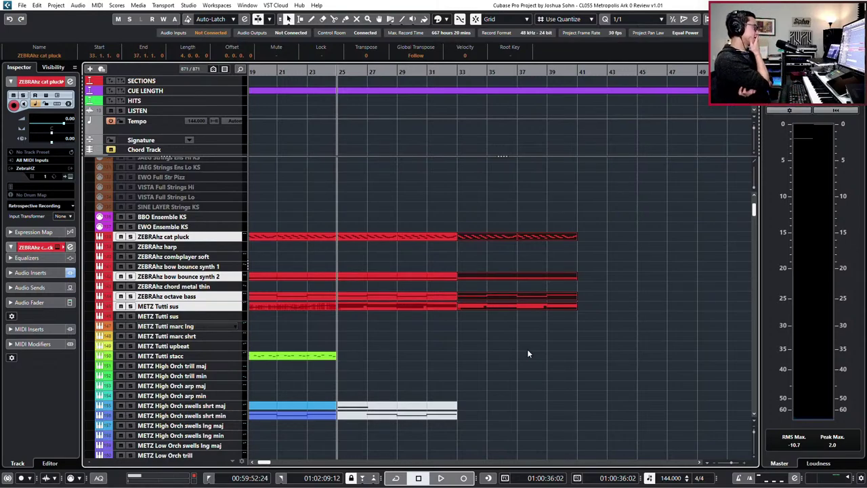
key(KP_Add)
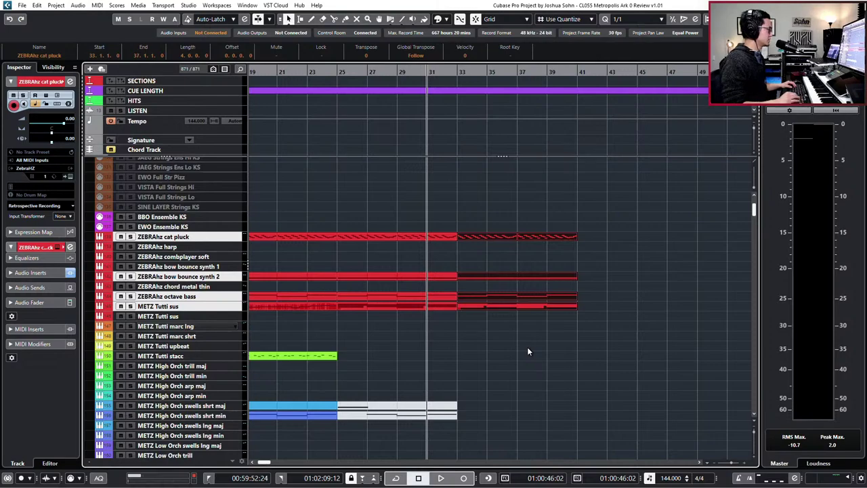
key(KP_Subtract)
key(KP_Add)
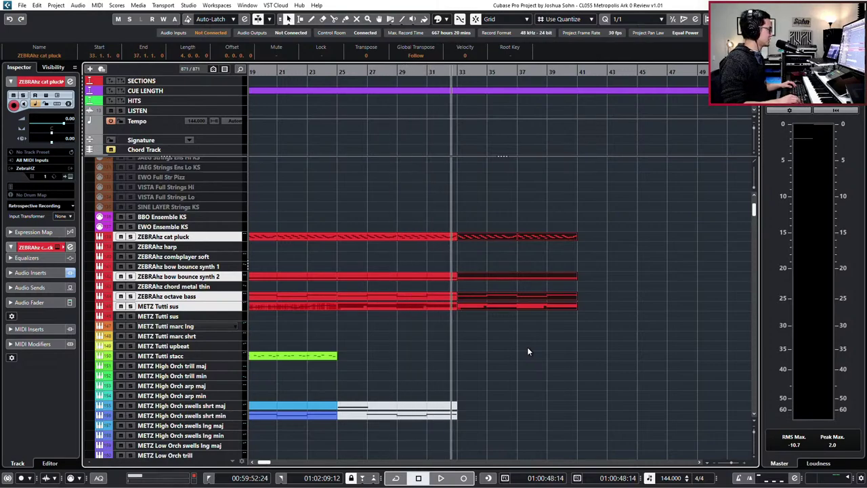
key(KP_Subtract)
key(shift+KP_Add)
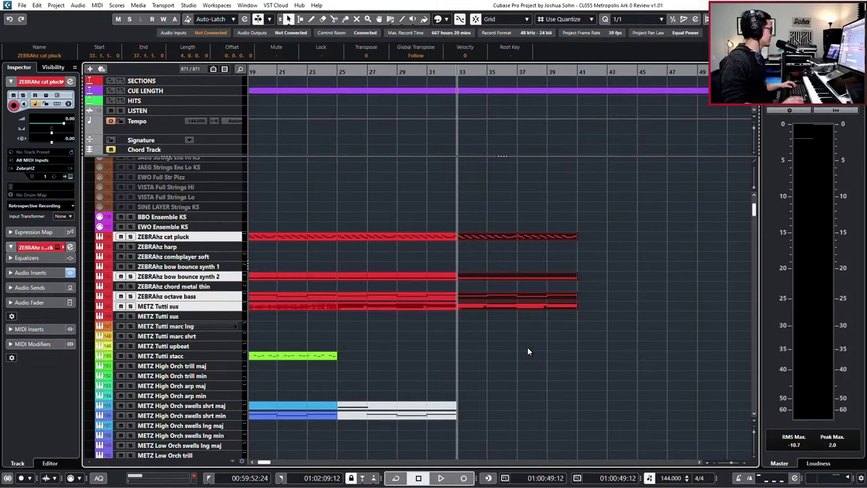
click(154, 248)
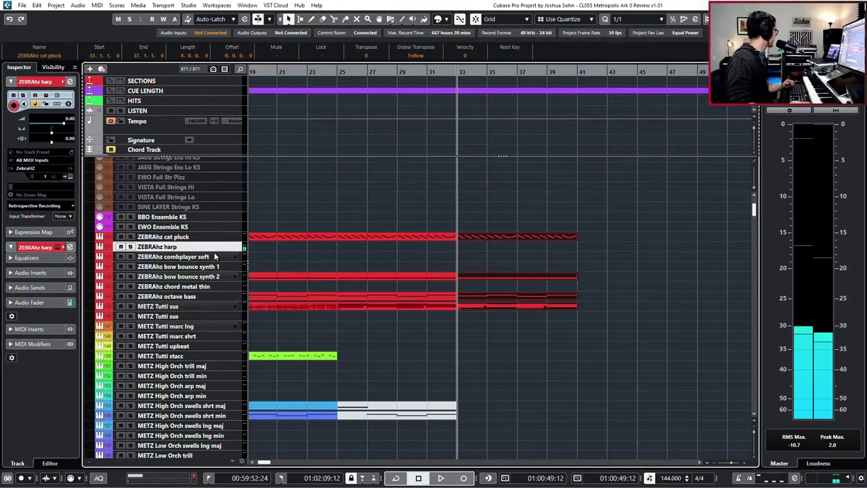
scroll(226, 286, down, 3)
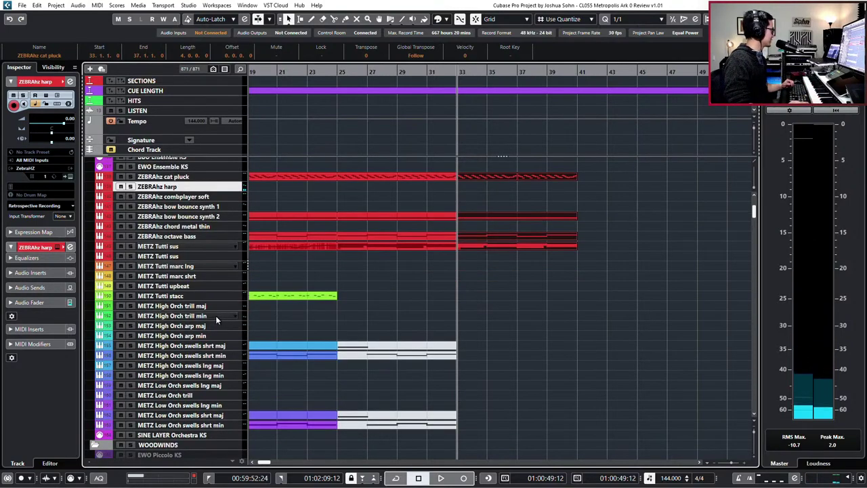
scroll(210, 323, up, 9)
scroll(190, 271, down, 3)
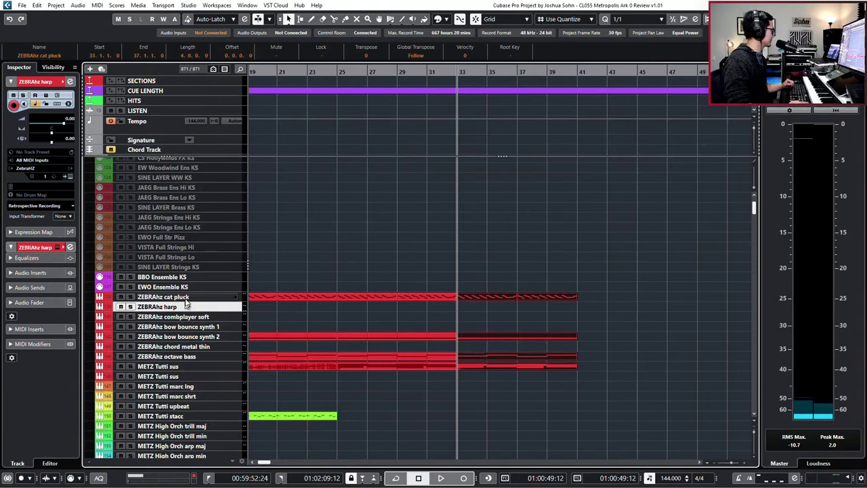
click(196, 278)
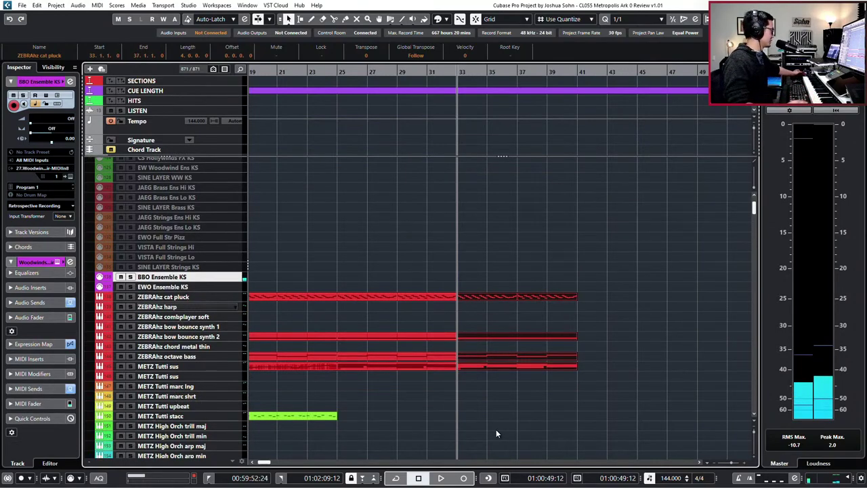
scroll(528, 355, down, 9)
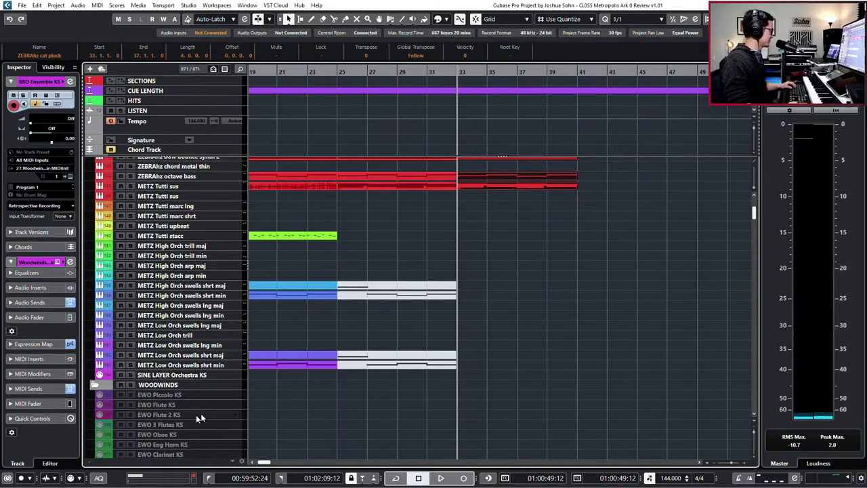
scroll(383, 386, up, 6)
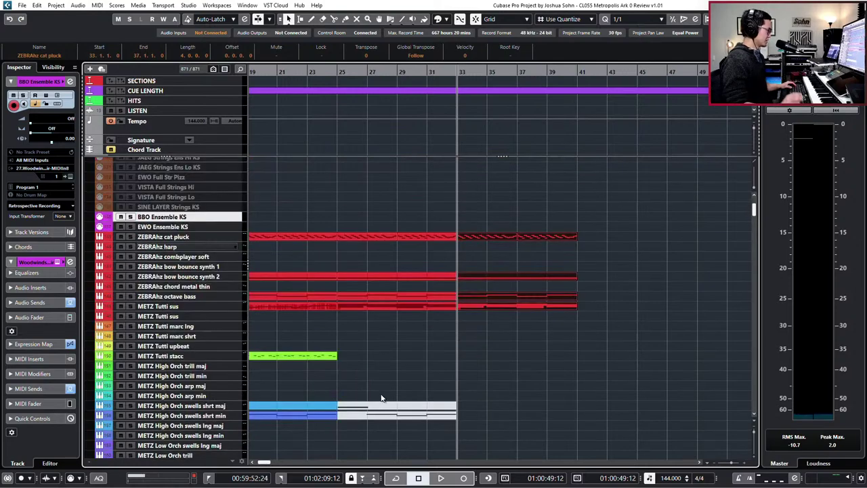
Open the METZ Tutti sus parts from bar 25 in the Key Editor and record a pass of CC 11 expression and CC 1 modulation.
key(l)
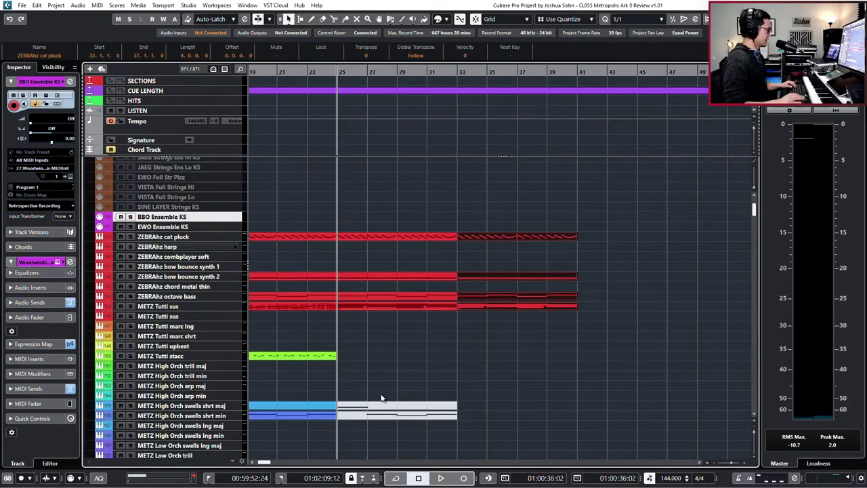
double_click(366, 305)
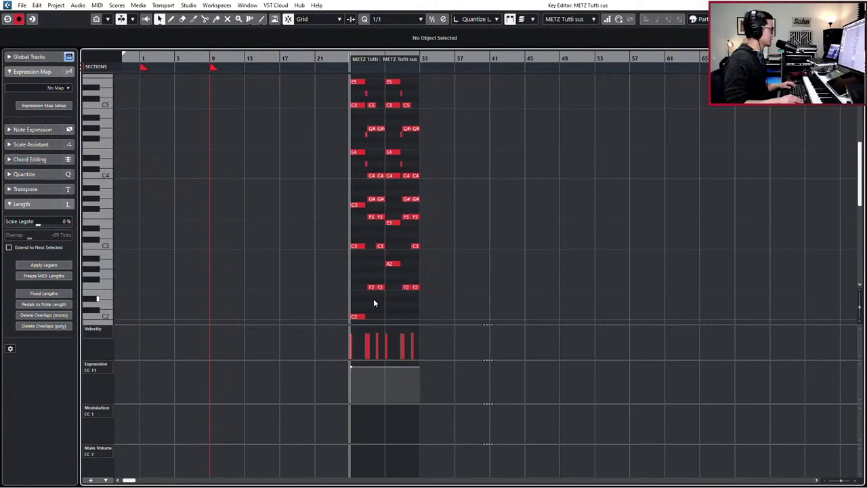
key(space)
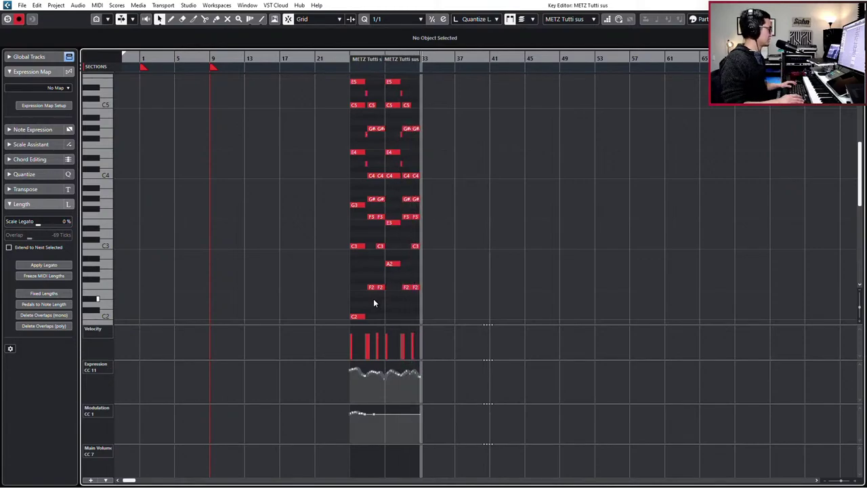
key(space)
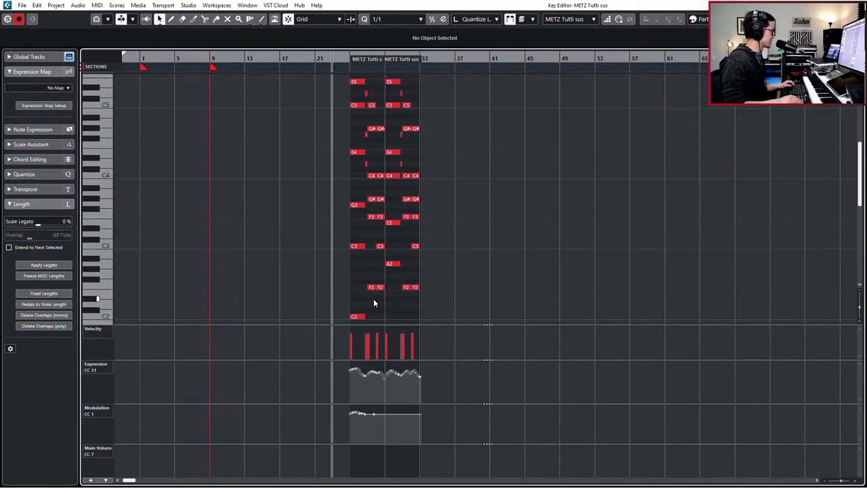
Undo the previous controller pass, record new CC 11 expression and CC 1 modulation for METZ Tutti sus through bar 33, and return to the arrangement.
key(KP_Subtract)
key(KP_Subtract)
key(space)
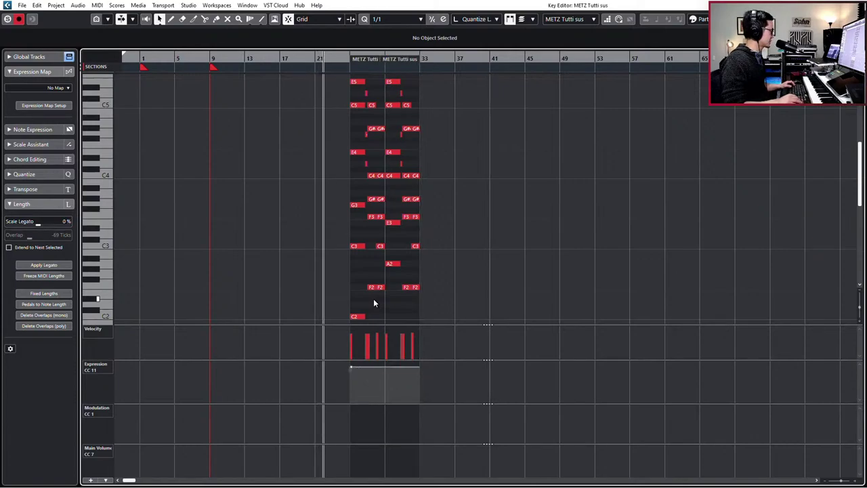
key(ctrl+z)
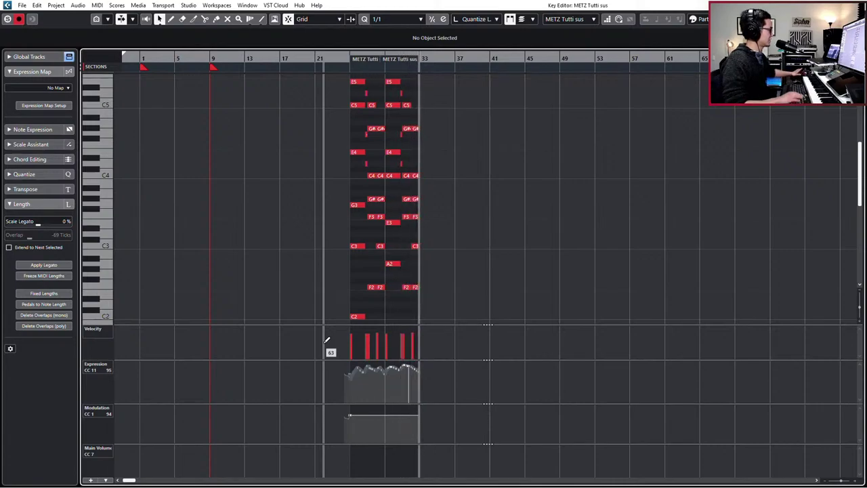
key(Return)
key(space)
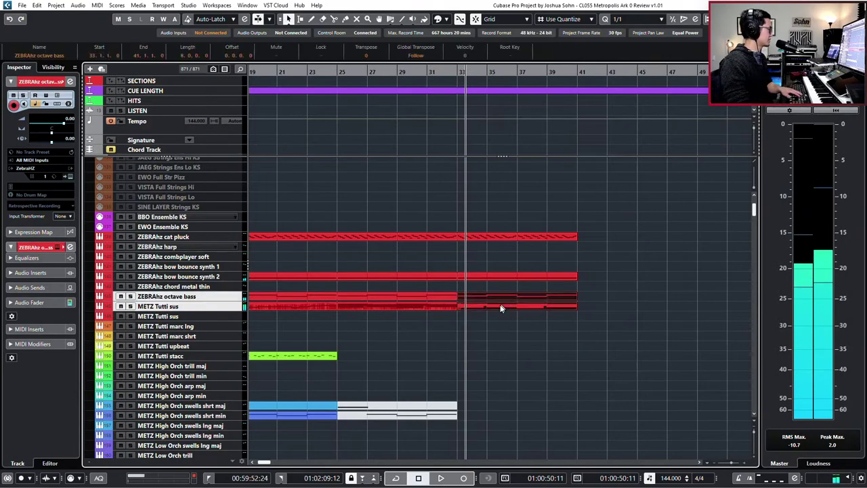
Delete the METZ Tutti sus part at bar 33 and replace it with a duplicate of the preceding part containing the recorded controller data.
click(493, 307)
key(Delete)
click(418, 306)
key(ctrl+d)
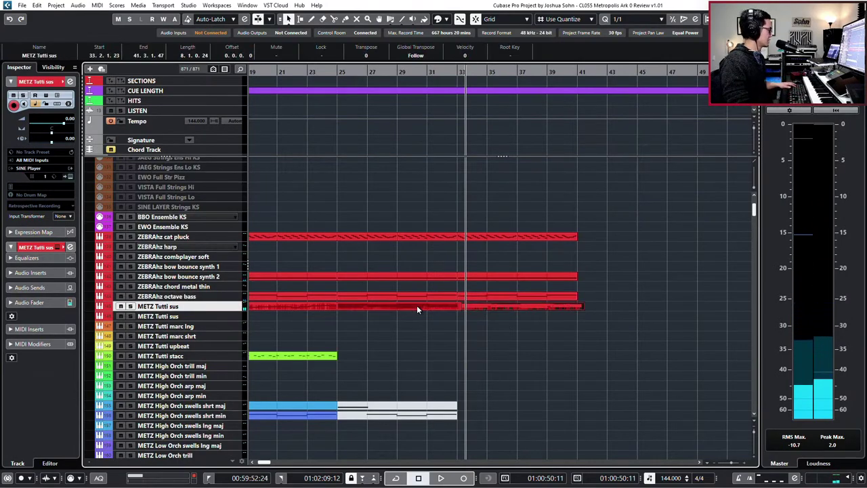
Rename the second, empty METZ Tutti sus track as METZ Tutti sus low.
scroll(407, 320, down, 1)
scroll(435, 319, left, 2)
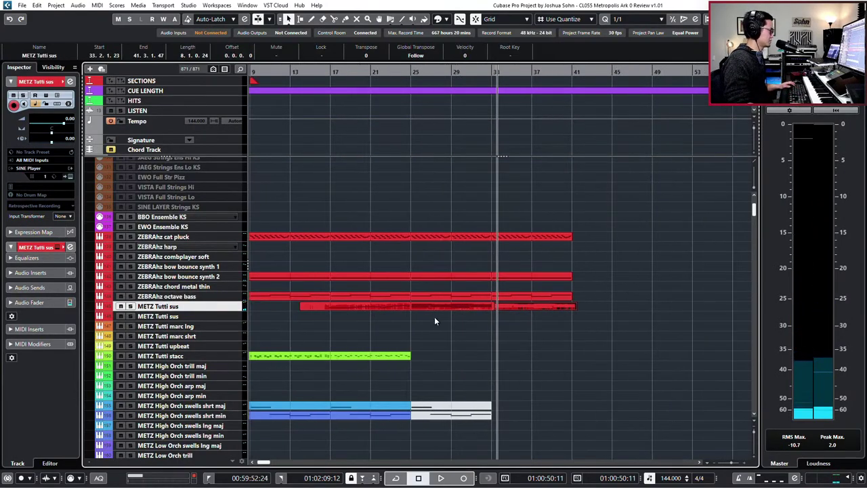
double_click(153, 317)
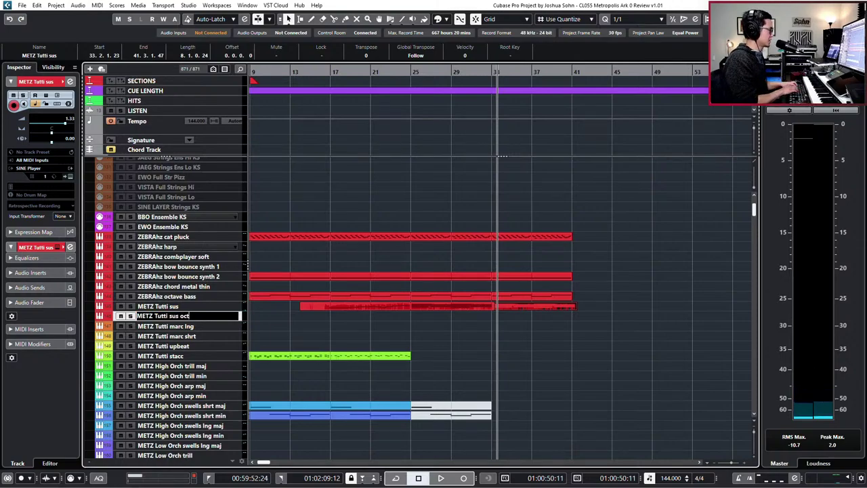
text(oct)
key(Return)
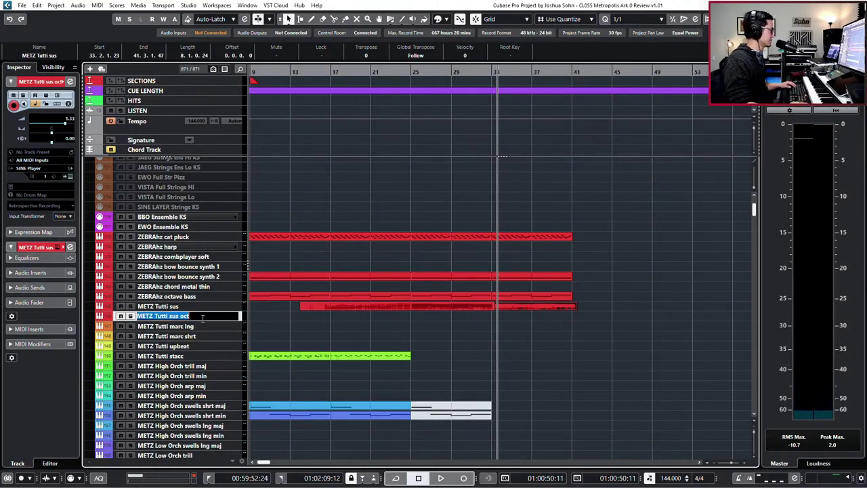
text(below)
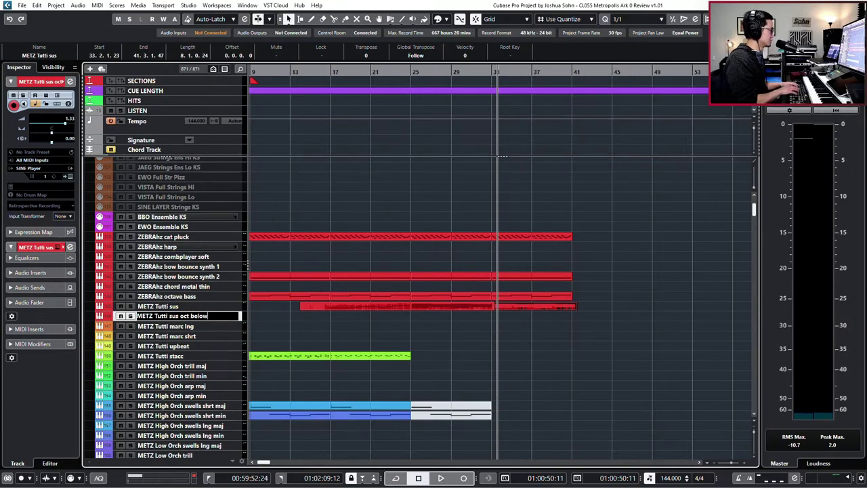
key(Return)
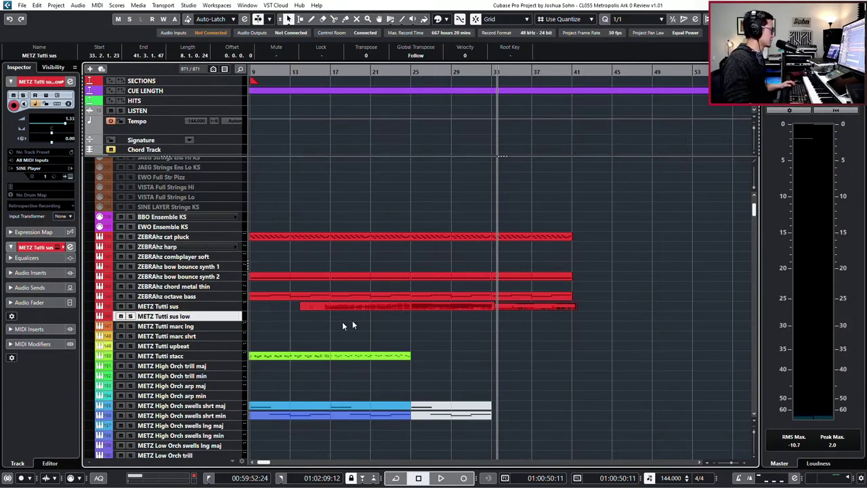
click(432, 318)
drag(465, 310, 470, 314)
key(ctrl+z)
Trim the two METZ Tutti sus parts from bar 25 so that they meet at bar 33 and end at bar 41.
click(459, 305)
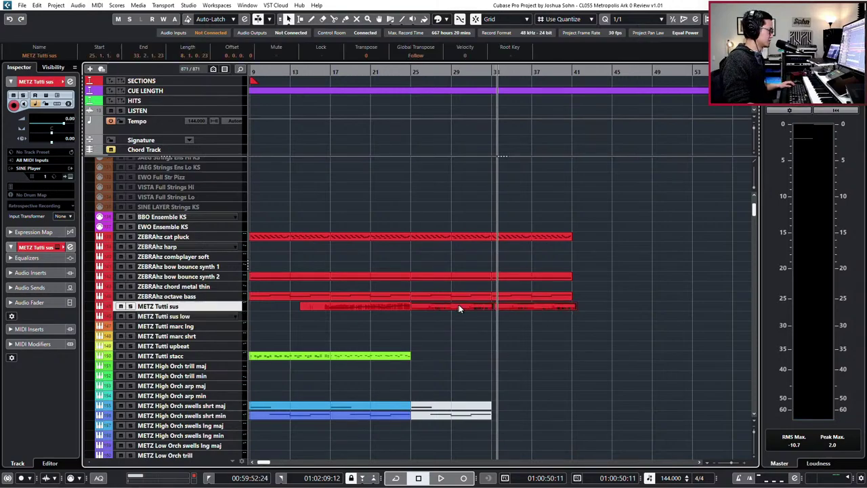
alt+click(495, 310)
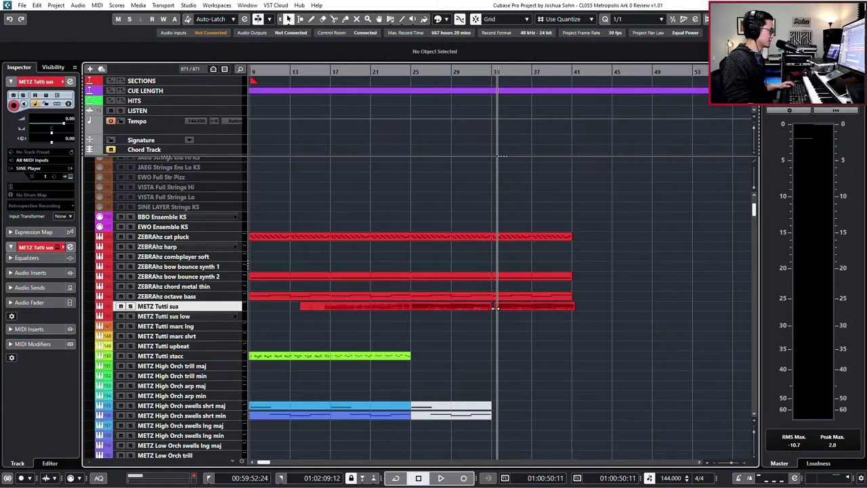
click(496, 307)
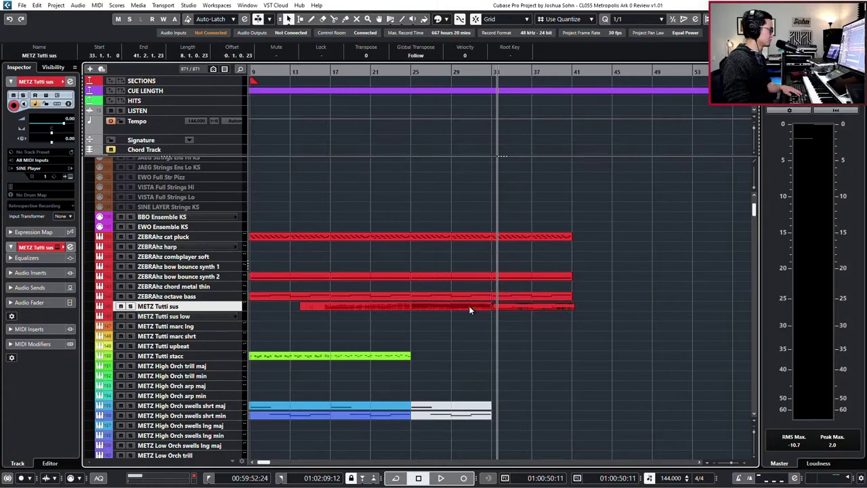
click(469, 305)
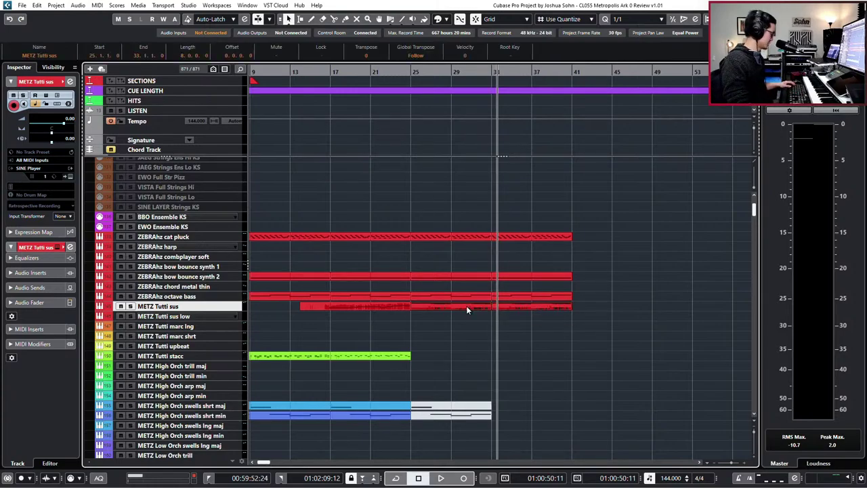
Join the two METZ Tutti sus parts spanning bars 25 to 41 and copy the result onto the METZ Tutti sus low track.
key(ctrl+z)
drag(467, 306, 467, 314)
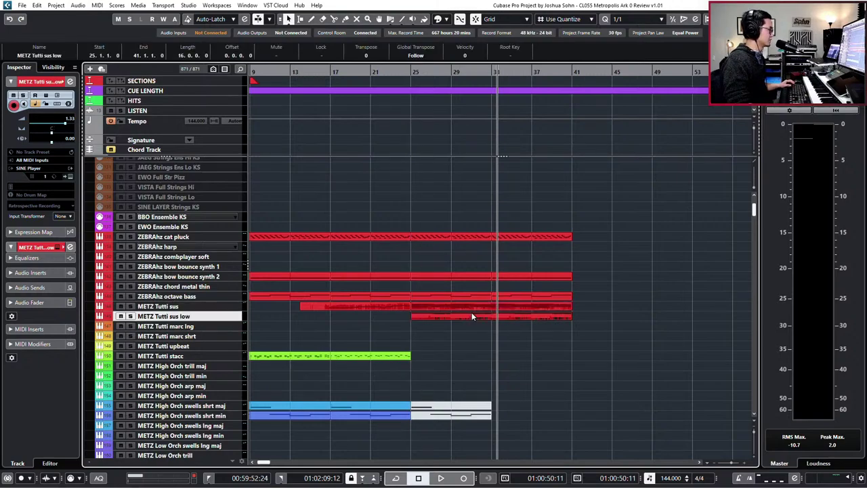
Remove the notes from G#3 downward in the METZ Tutti sus low part, keeping the second G#3 of each pair.
double_click(472, 315)
key(h)
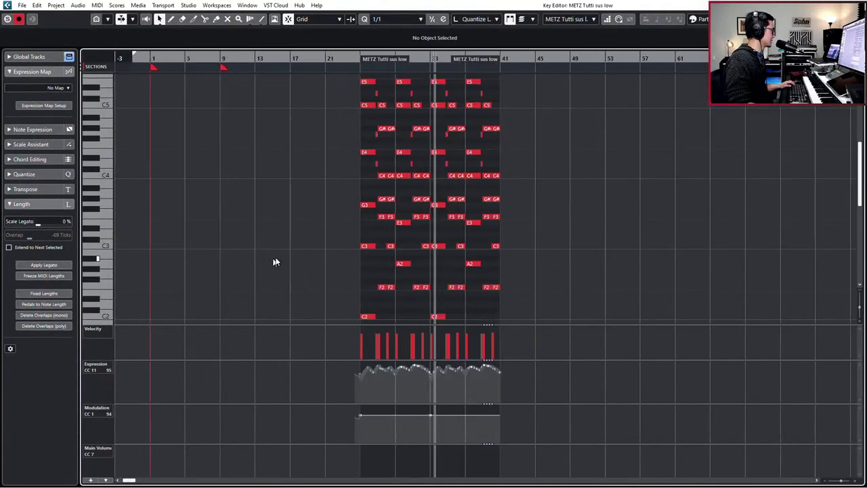
scroll(315, 255, up, 3)
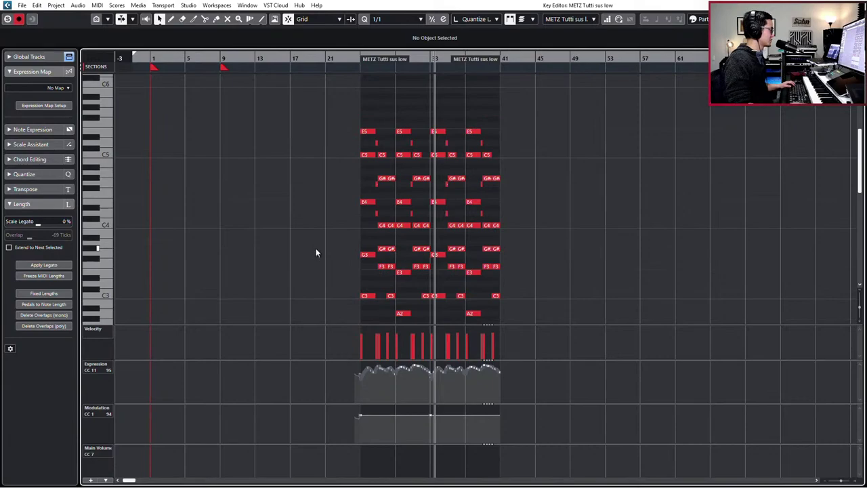
drag(316, 251, 511, 306)
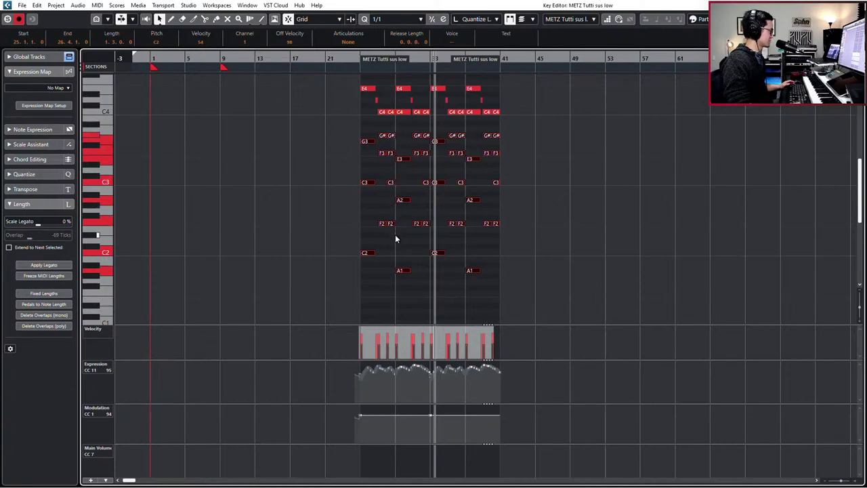
scroll(397, 231, up, 2)
scroll(400, 227, up, 2)
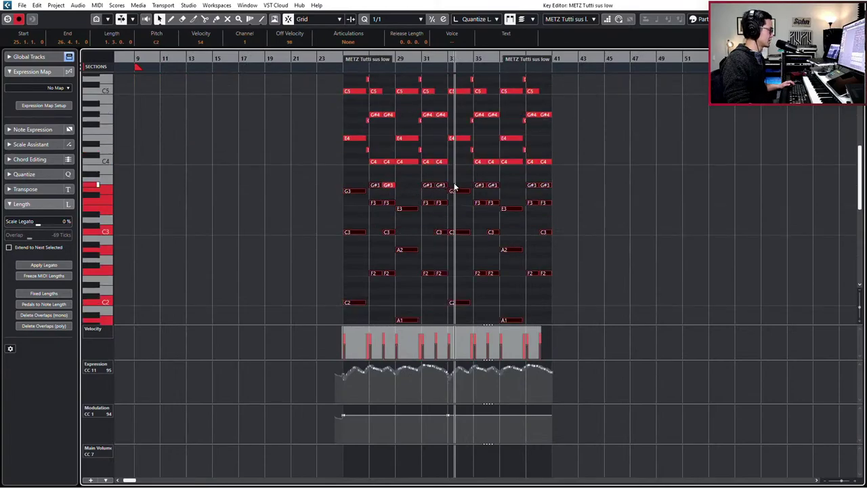
scroll(497, 196, down, 2)
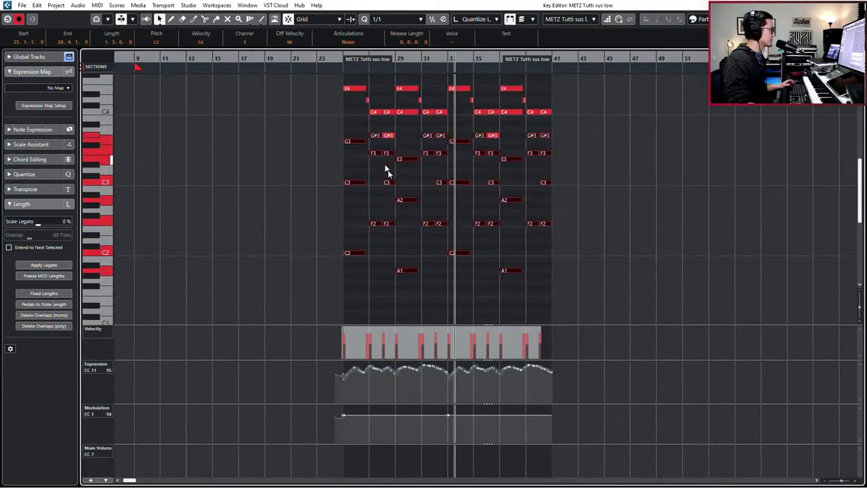
shift+click(441, 135)
shift+click(545, 135)
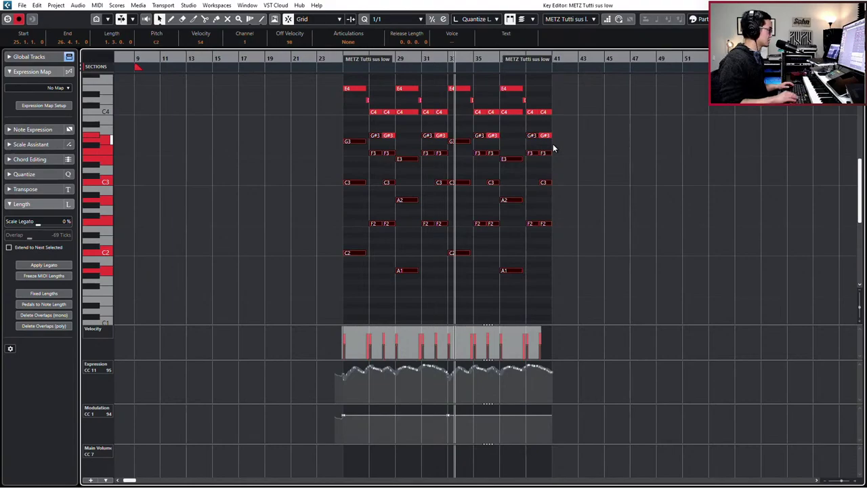
key(l)
key(ctrl+x)
scroll(552, 144, up, 3)
key(Return)
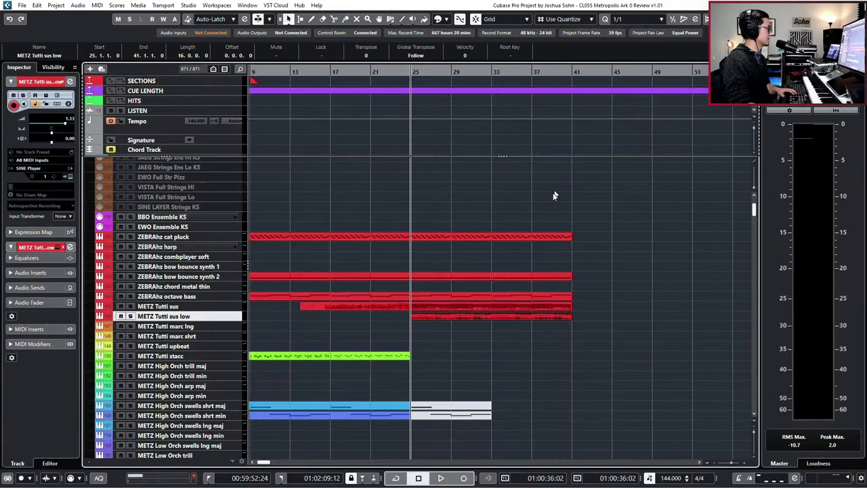
Place the full METZ Tutti sus part of bars 25 to 41 on the METZ Tutti sus low track in place of the edited part.
double_click(487, 314)
scroll(459, 250, left, 2)
key(Return)
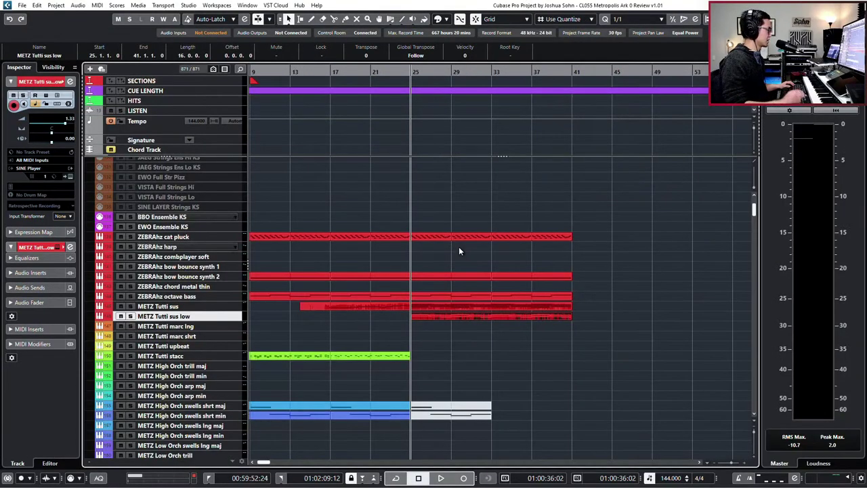
drag(464, 306, 471, 322)
key(ctrl+Up)
Delete all notes from C4 upward and the second G#3 of each pair in the METZ Tutti sus low part.
double_click(470, 316)
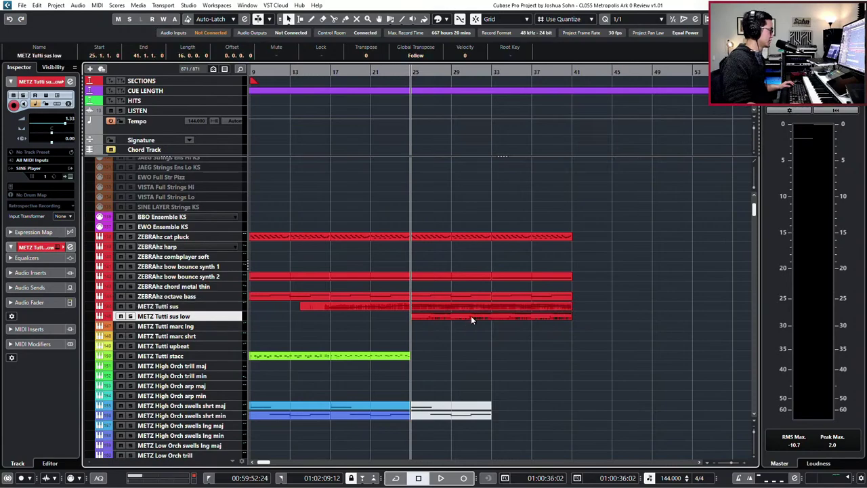
scroll(327, 185, up, 2)
scroll(326, 186, down, 1)
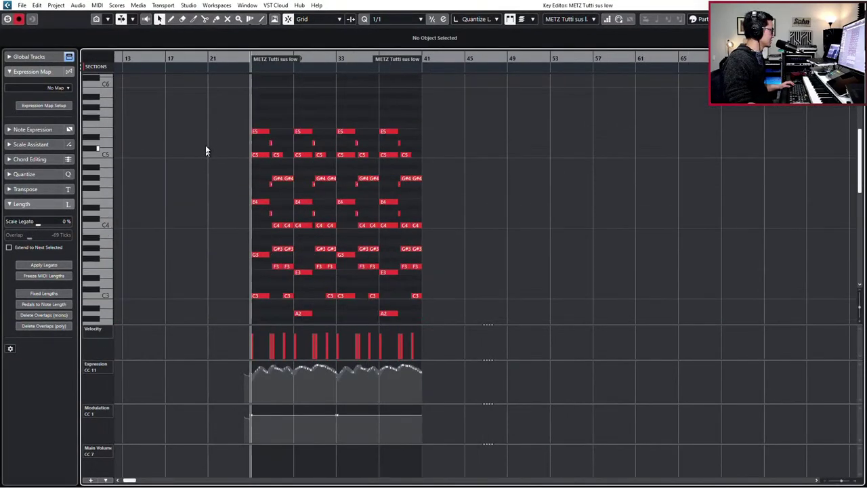
drag(202, 118, 512, 236)
scroll(508, 235, down, 2)
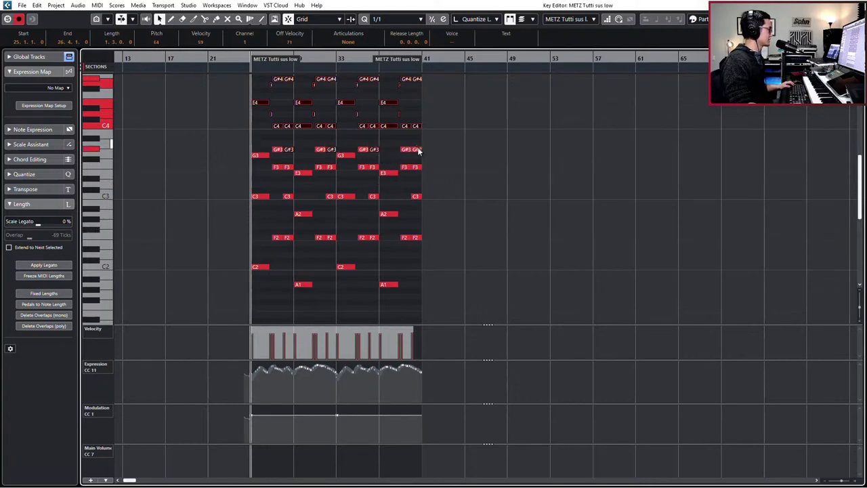
key(Delete)
key(Escape)
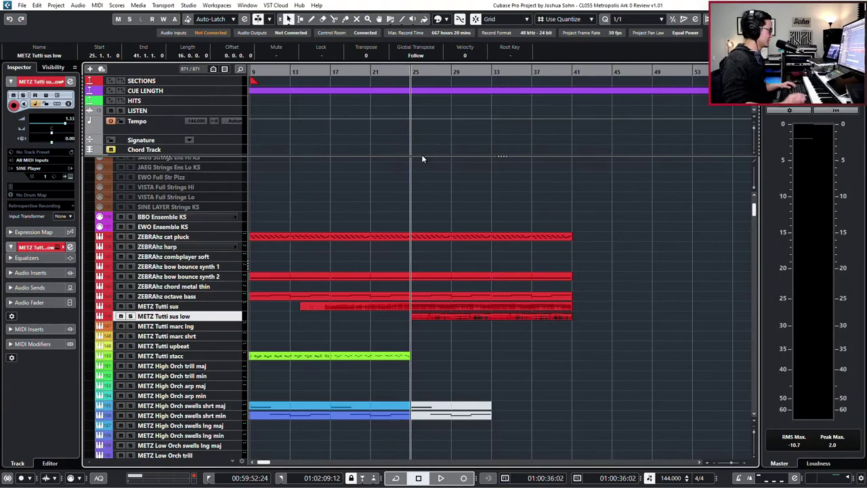
Extend the METZ Tutti sus low part back to bar 23 and set its Main Volume (CC 7) to 82 from bar 24.
drag(413, 317, 390, 317)
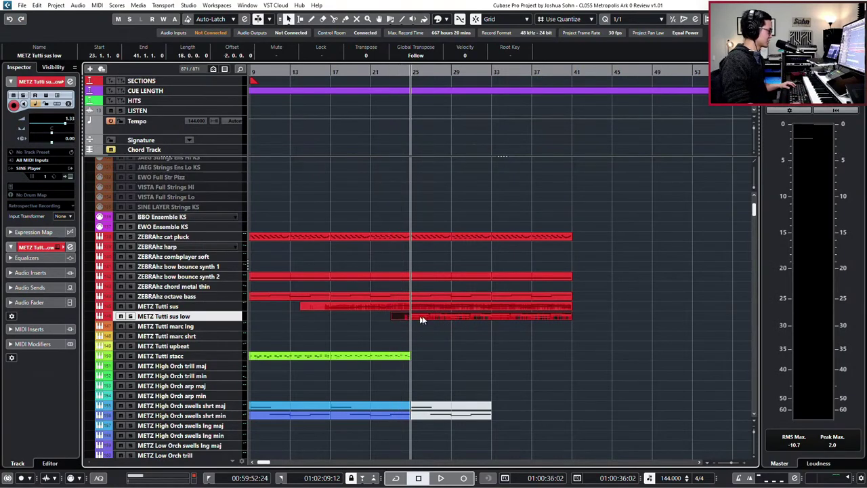
double_click(428, 316)
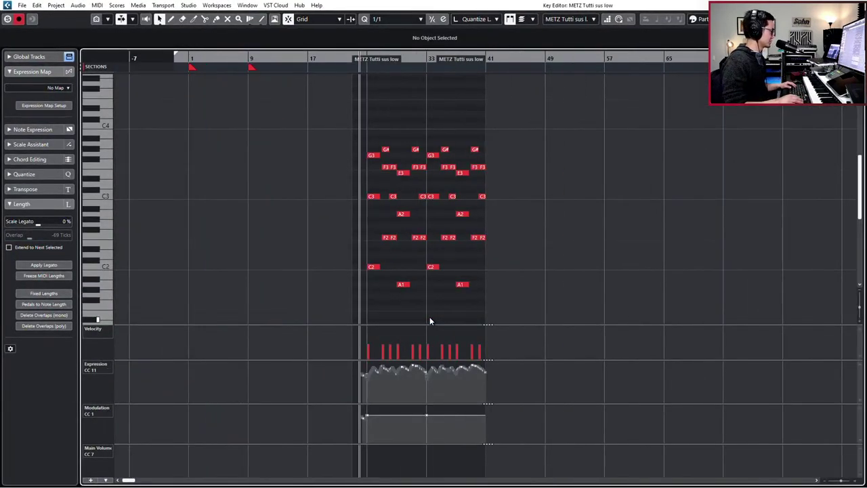
key(KP_Subtract)
alt+click(359, 462)
key(space)
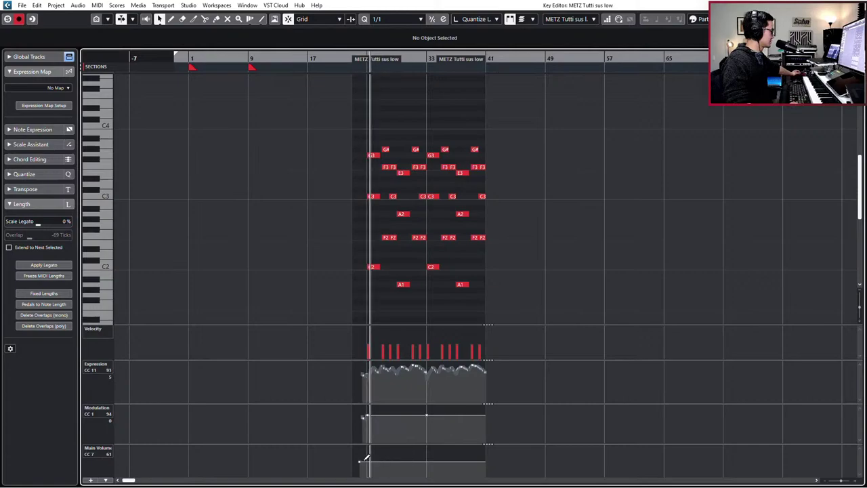
drag(361, 466, 360, 457)
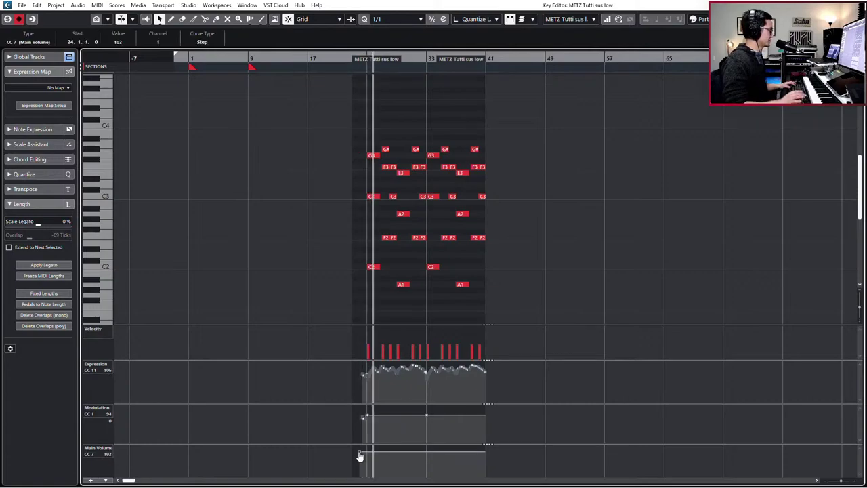
key(space)
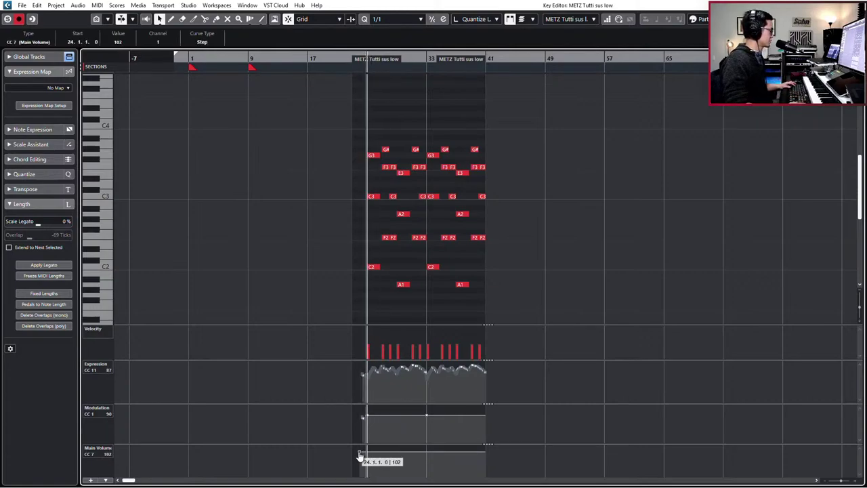
drag(360, 457, 360, 461)
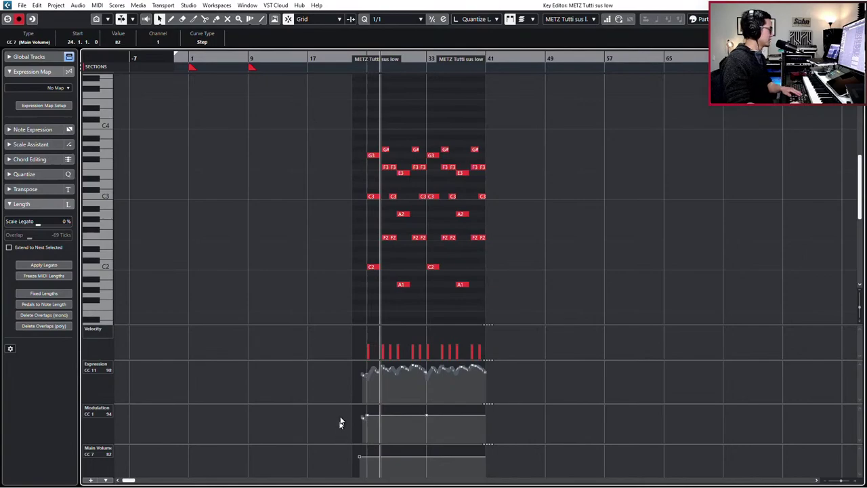
Delete all Expression (CC 11) and Modulation (CC 1) data from the METZ Tutti sus low part.
drag(344, 397, 575, 329)
key(Delete)
drag(315, 433, 471, 375)
key(Delete)
key(KP_0)
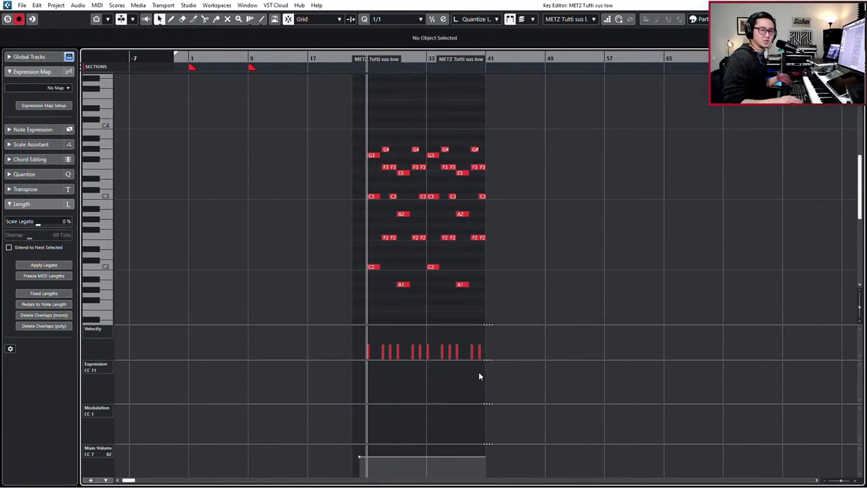
Try recording Expression and Modulation curves over the METZ Tutti sus low part, starting at bar 23.
key(KP_Subtract)
key(KP_Subtract)
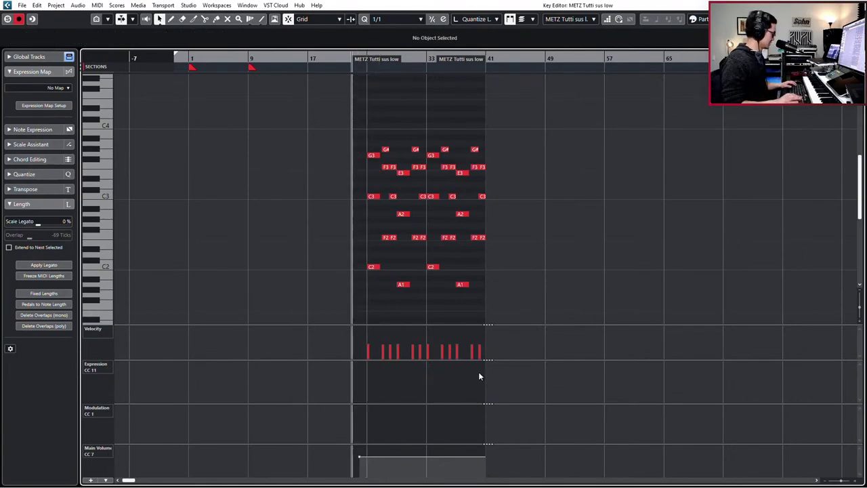
scroll(467, 312, up, 6)
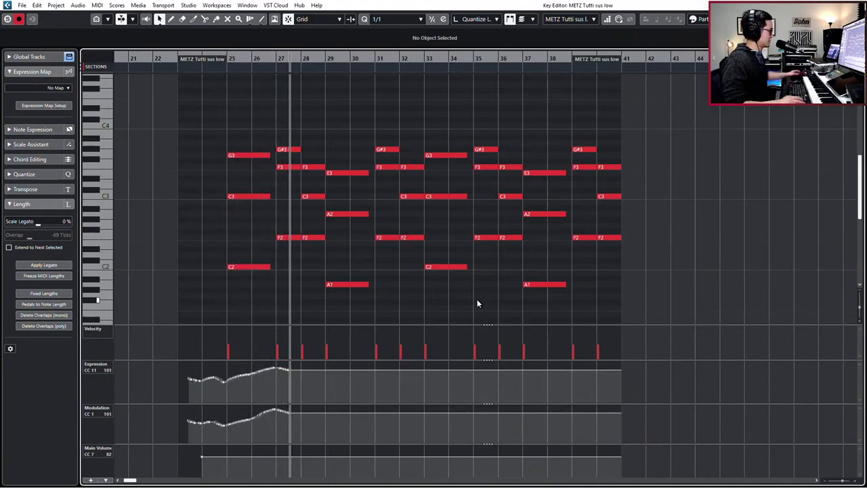
key(space)
key(ctrl+z)
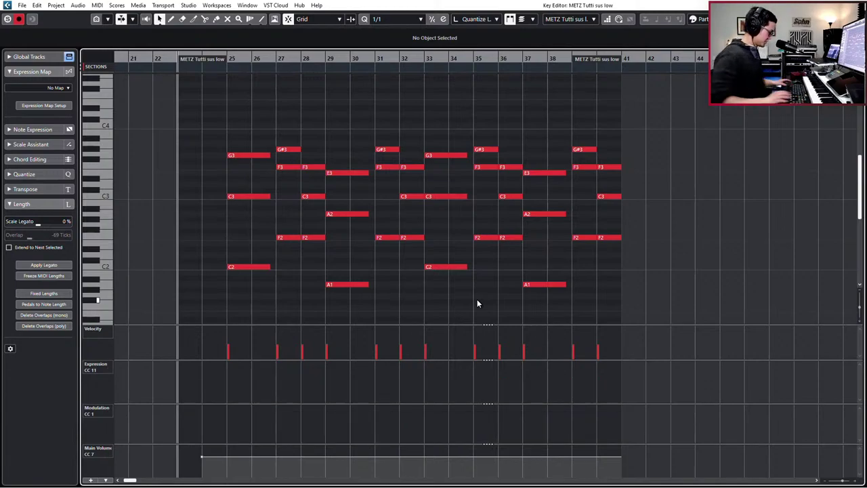
Record swelling Expression and Modulation curves over the METZ Tutti sus low part from bar 23 to about bar 34.
key(KP_Multiply)
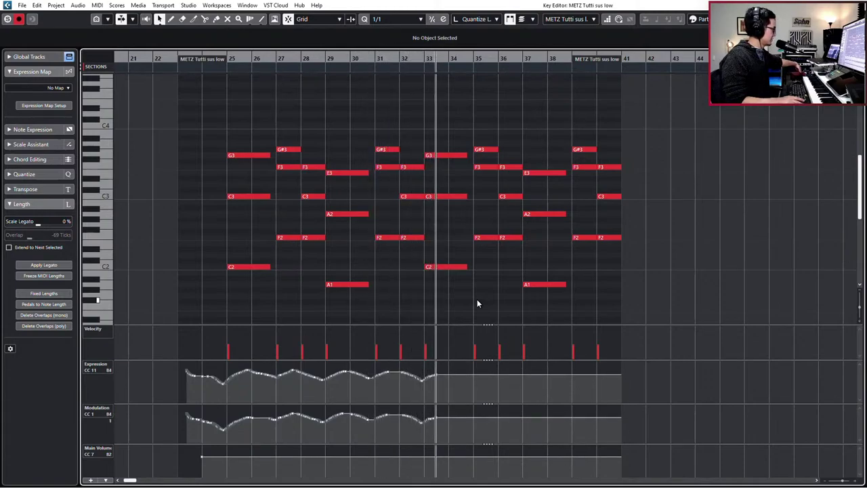
key(space)
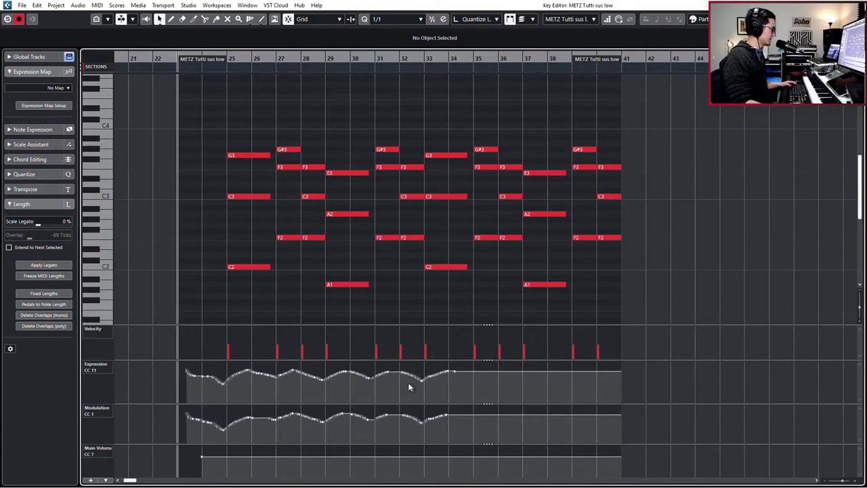
Make the dip around bar 33 shallower in both the Expression and Modulation curves, and play back that transition.
drag(401, 386, 456, 379)
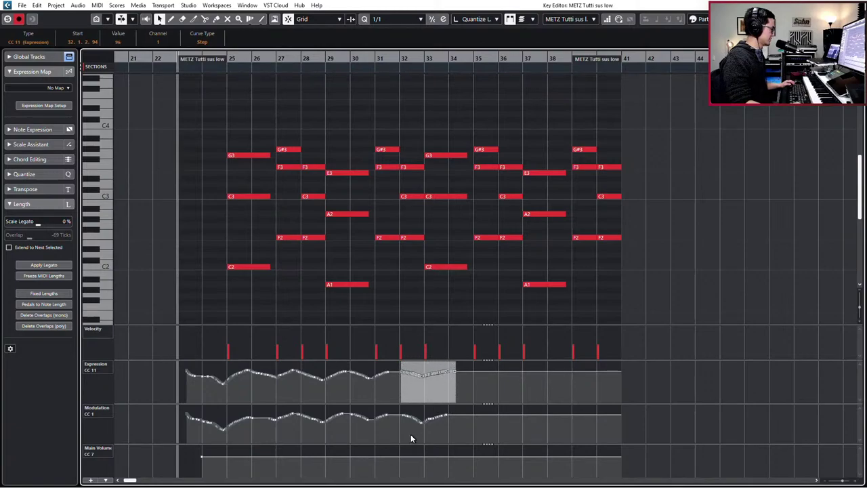
drag(404, 437, 448, 436)
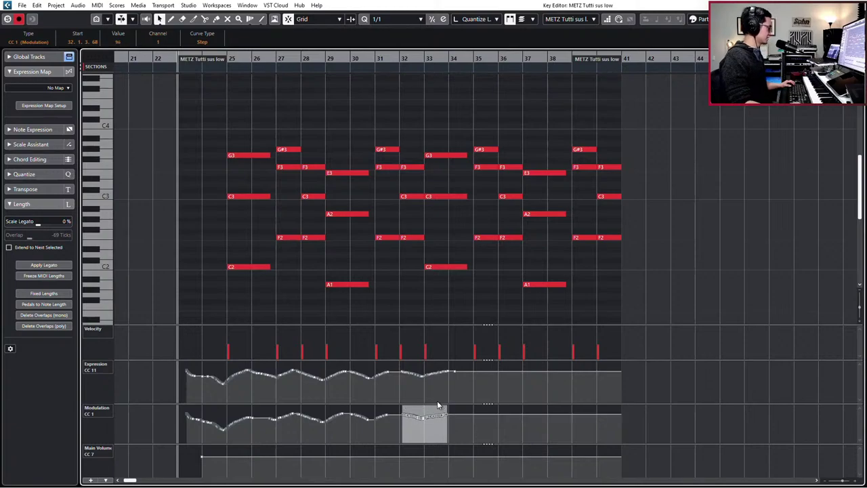
key(KP_Add)
key(KP_Subtract)
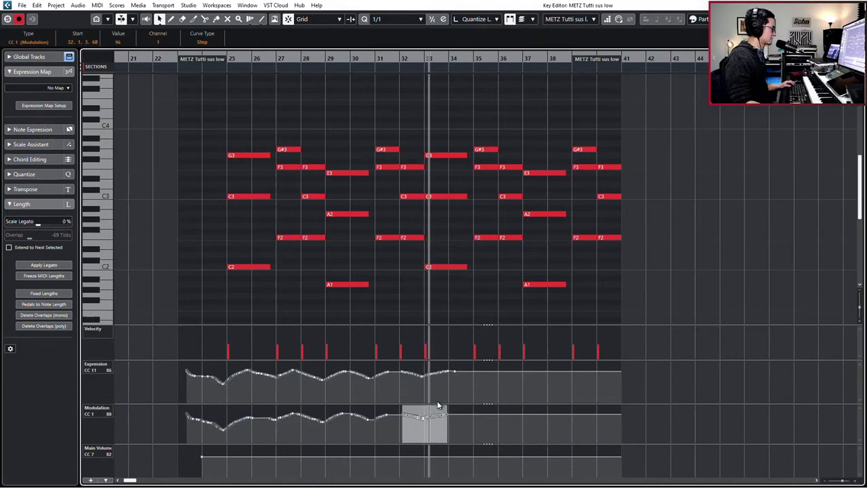
key(space)
Shorten the F2, C3 and F3 notes at bar 32 to a length of 0.3.2.40, and record the remaining Expression and Modulation curves up to bar 41.
drag(409, 145, 410, 286)
key(l)
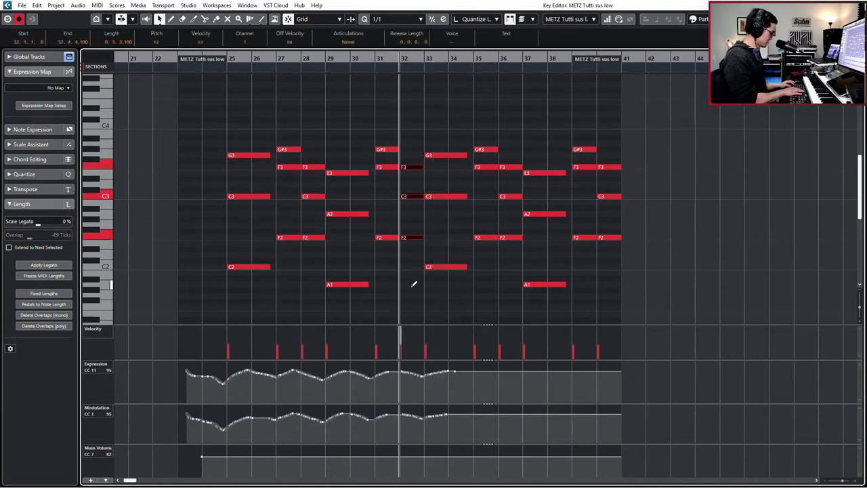
key(alt+shift+Left)
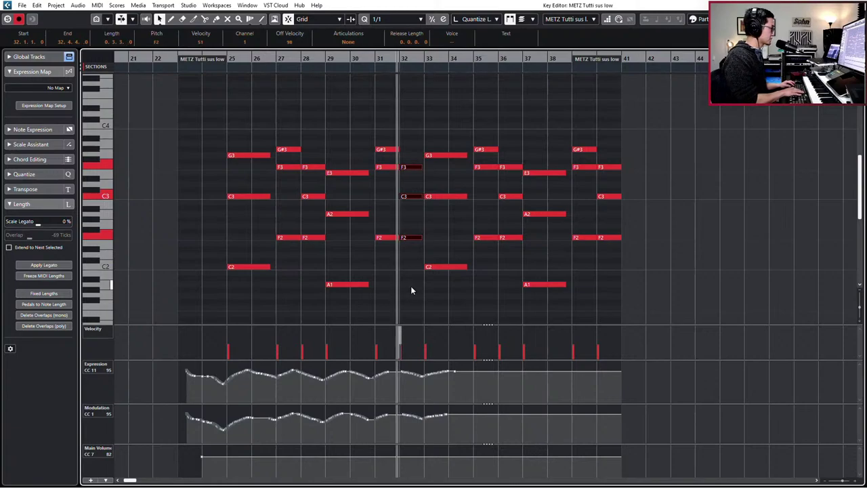
scroll(411, 286, up, 3)
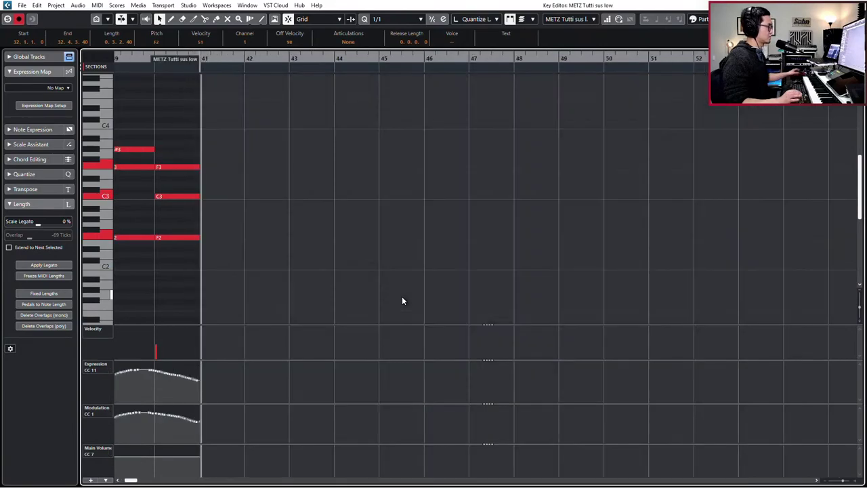
Delete the entire Modulation and Expression curves from the METZ Tutti sus low part.
scroll(402, 296, down, 4)
scroll(402, 296, left, 3)
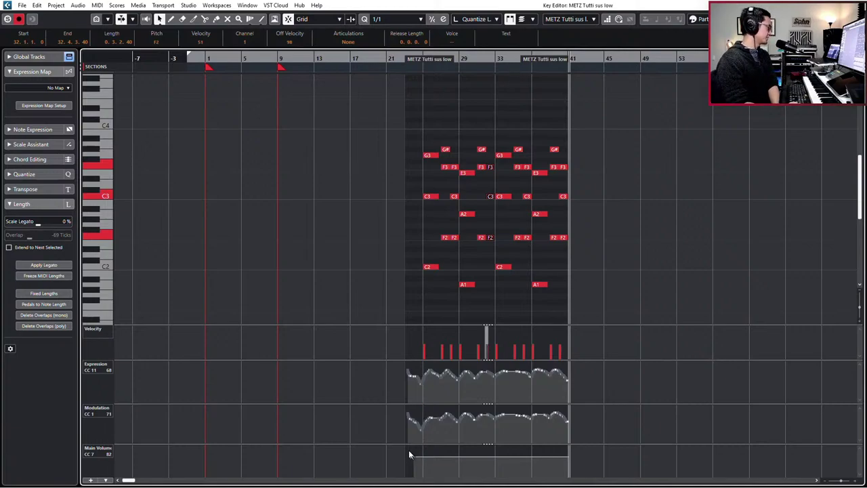
drag(394, 439, 613, 395)
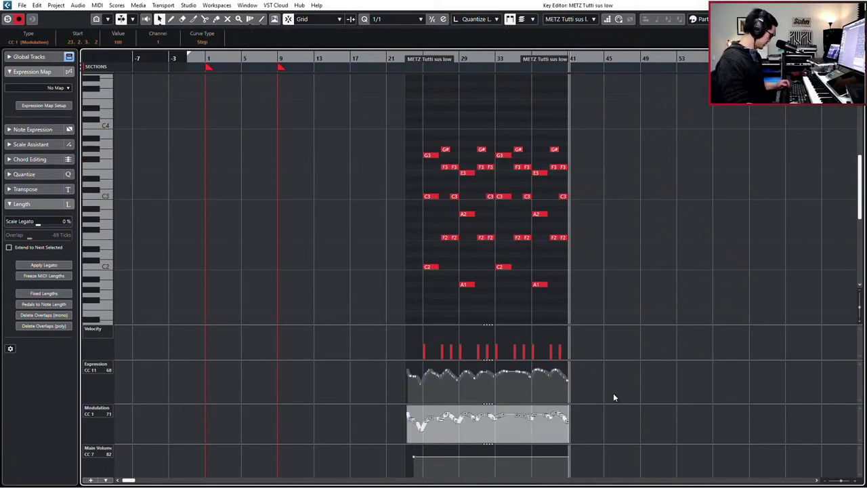
key(Delete)
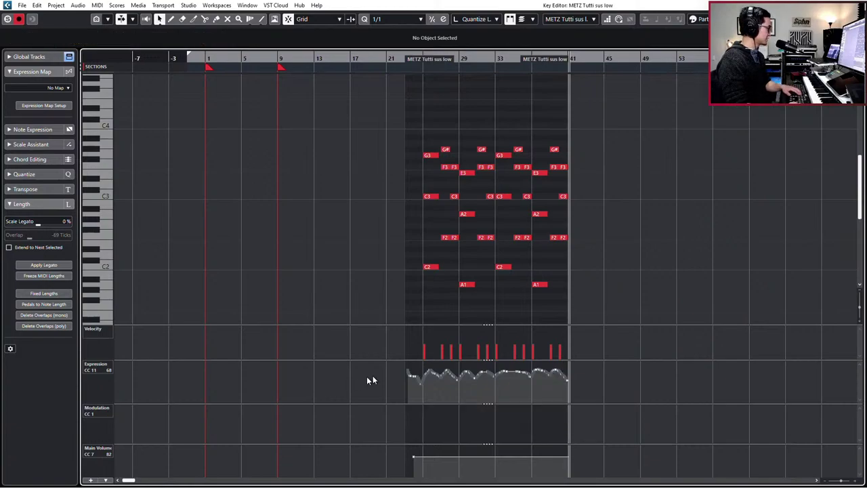
drag(345, 384, 618, 346)
key(Delete)
Record fresh Expression and Modulation curves over the METZ Tutti sus low part from about bar 23 to bar 41.
key(KP_Subtract)
key(KP_Subtract)
key(KP_Subtract)
key(KP_Subtract)
key(KP_Subtract)
key(KP_Subtract)
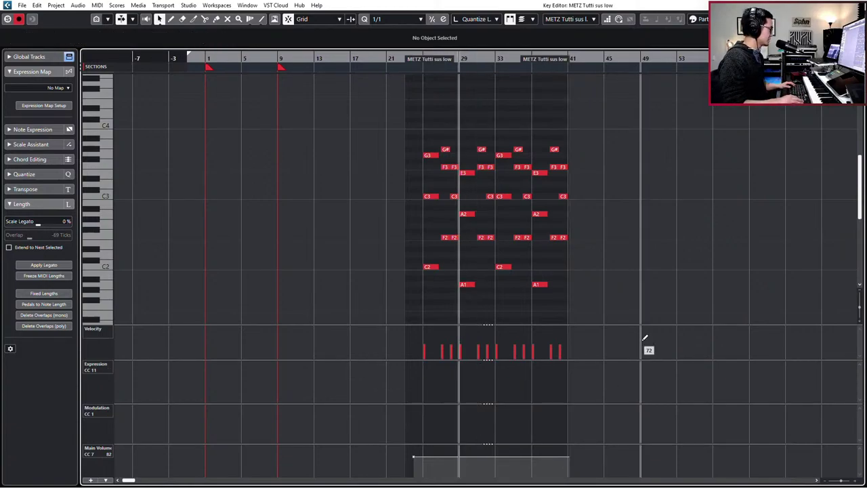
key(KP_Multiply)
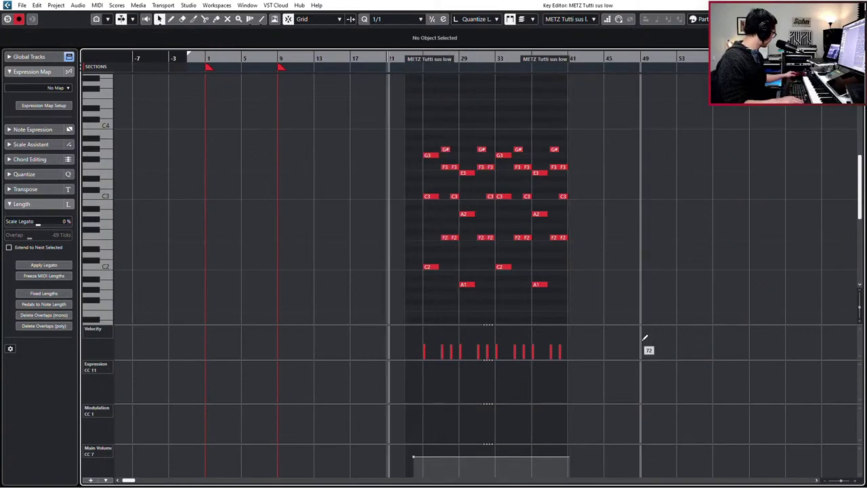
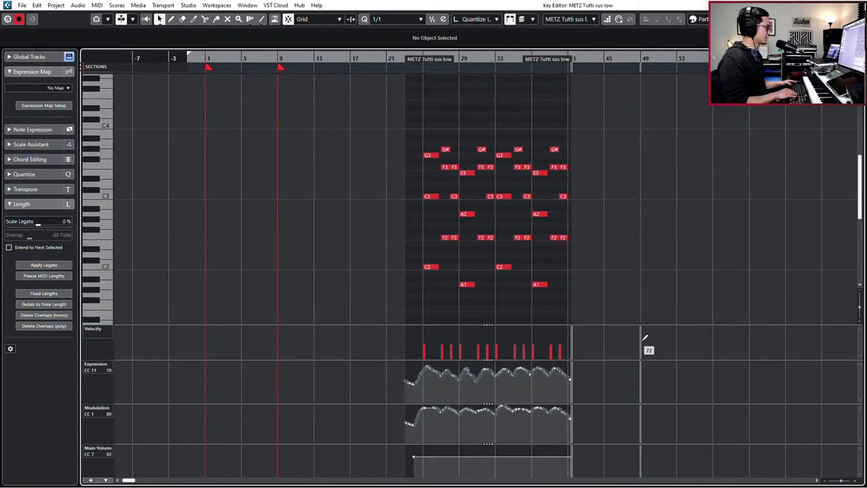
Return to the project arrangement, play back the low part's passage, and place the playback position at bar 25.
key(Return)
key(KP_Subtract)
key(space)
key(space)
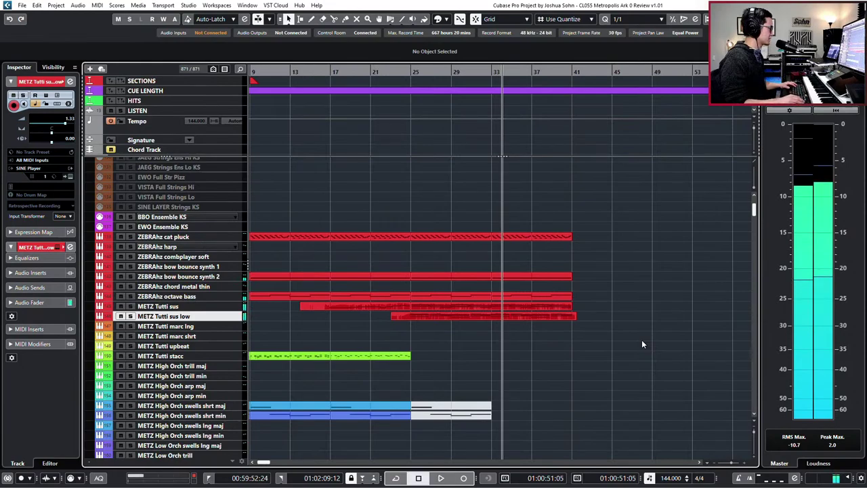
key(KP_Subtract)
key(KP_Add)
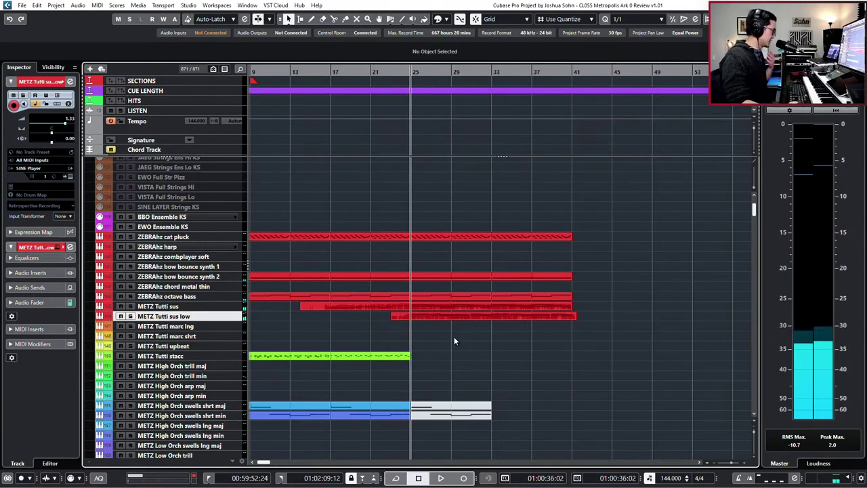
Solo the ZEBRAhz cat pluck track, listen to it from bar 25, and take it out of solo.
click(465, 309)
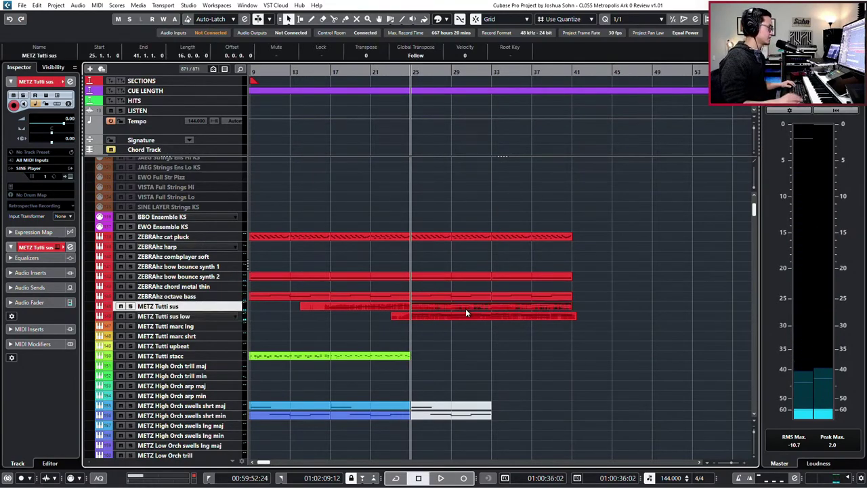
key(g)
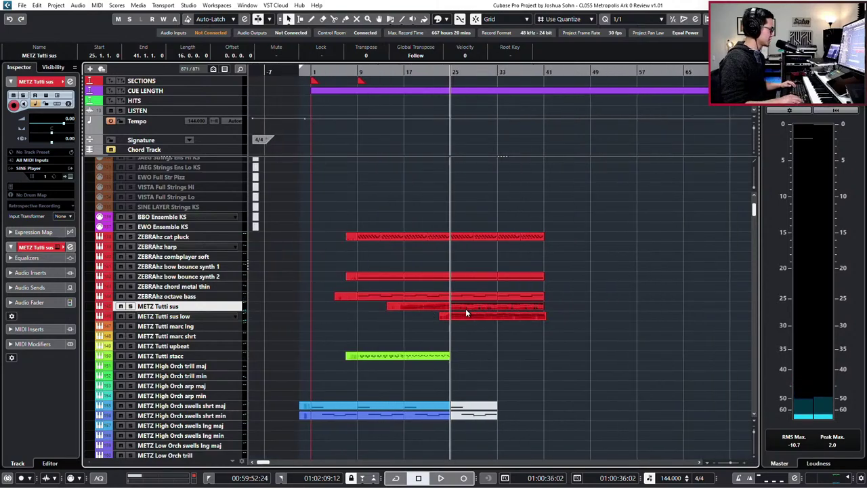
key(KP_Subtract)
key(KP_Add)
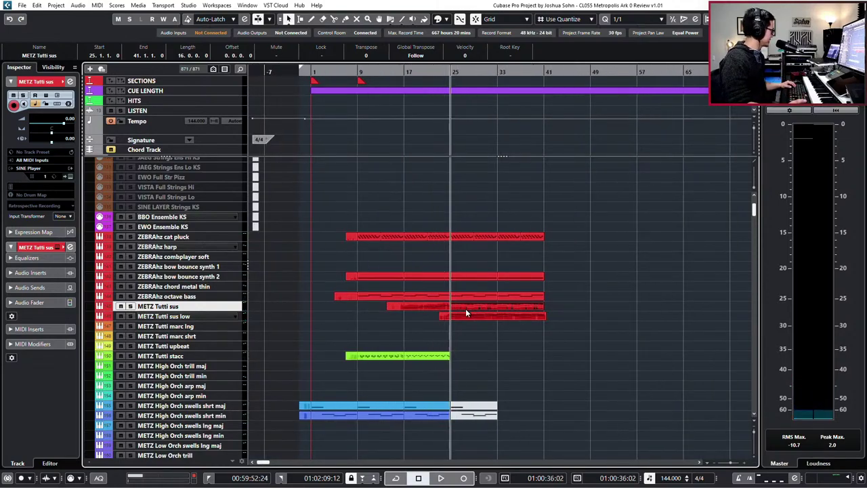
drag(456, 217, 571, 256)
scroll(570, 255, up, 2)
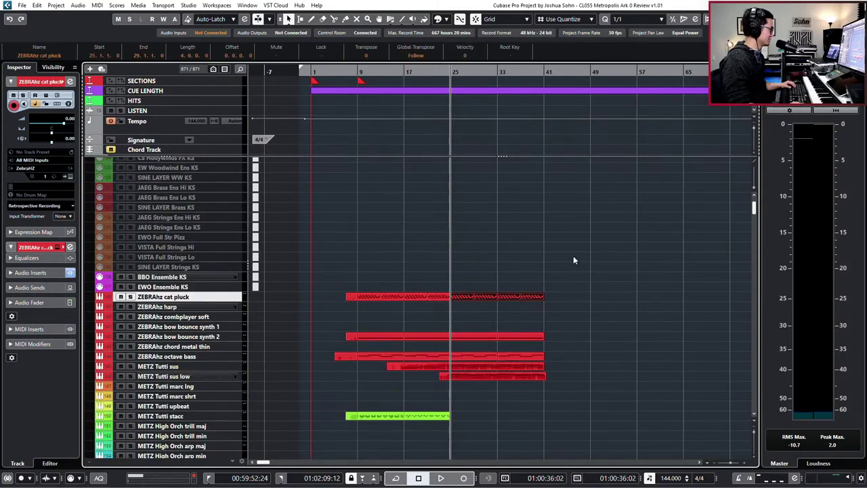
key(s)
key(space)
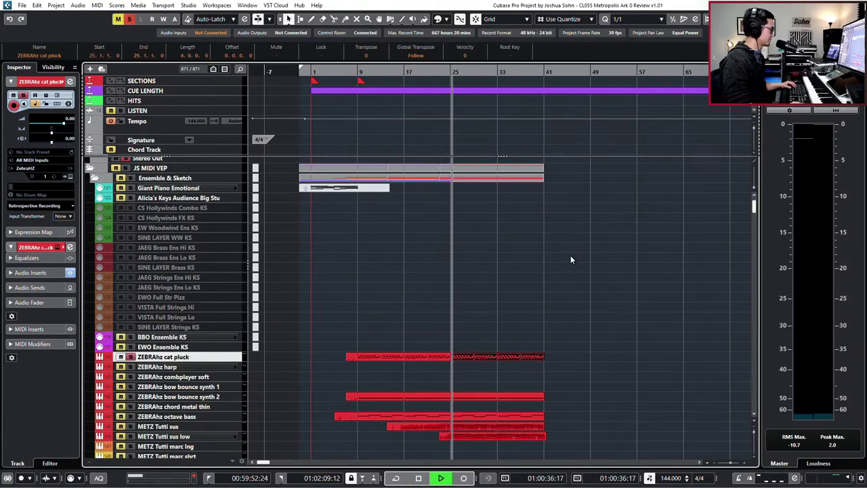
key(space)
key(s)
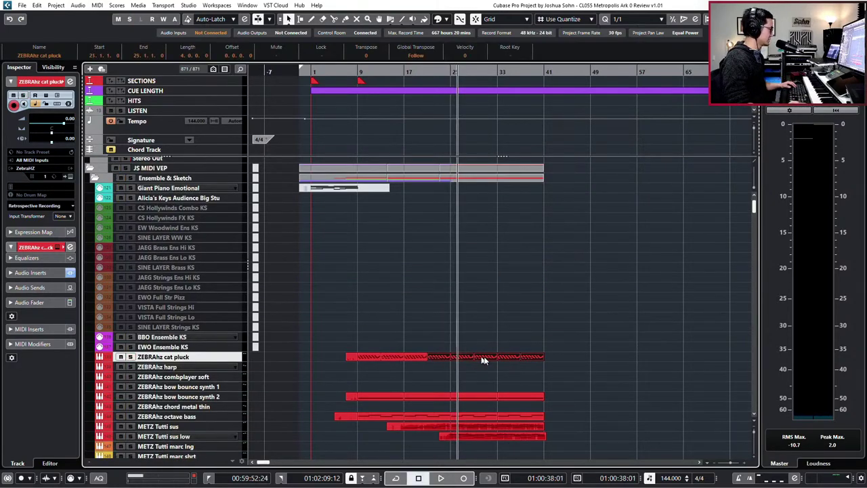
Raise the ZEBRAhz cat pluck's Main Volume at bar 7 to 13 and on to 46 while auditioning it with the mix.
click(333, 352)
drag(333, 345, 479, 357)
key(l)
key(s)
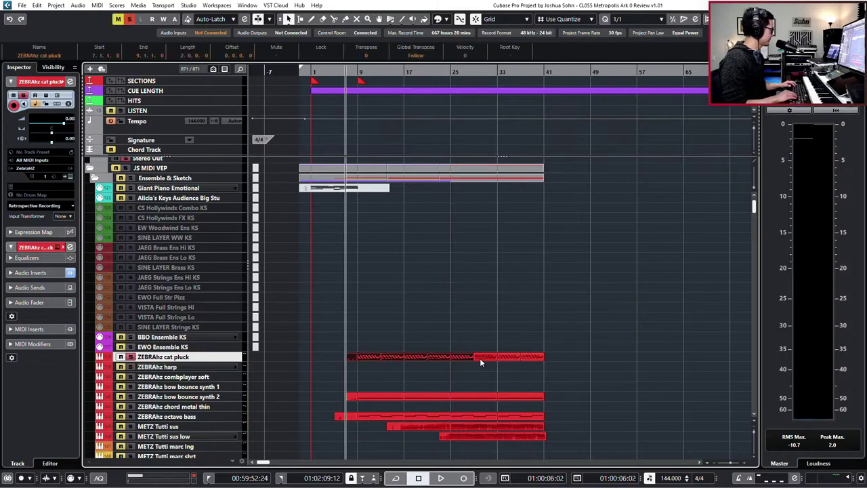
double_click(480, 358)
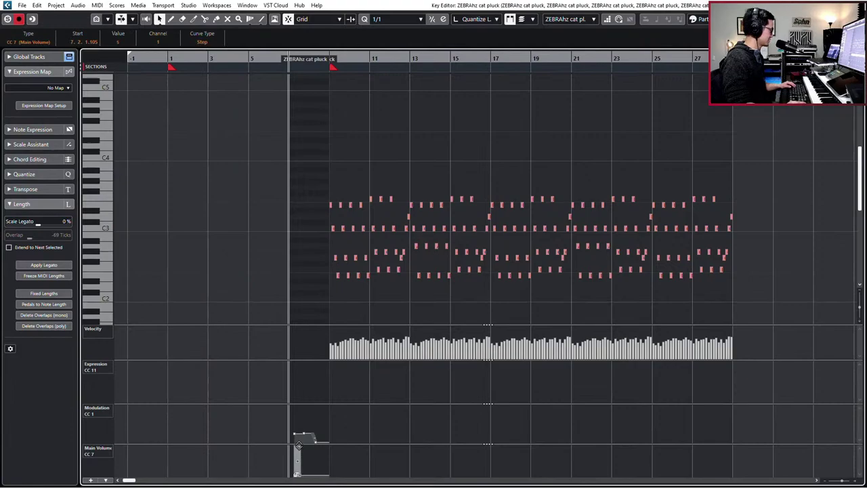
key(KP_Add)
key(KP_Add)
key(space)
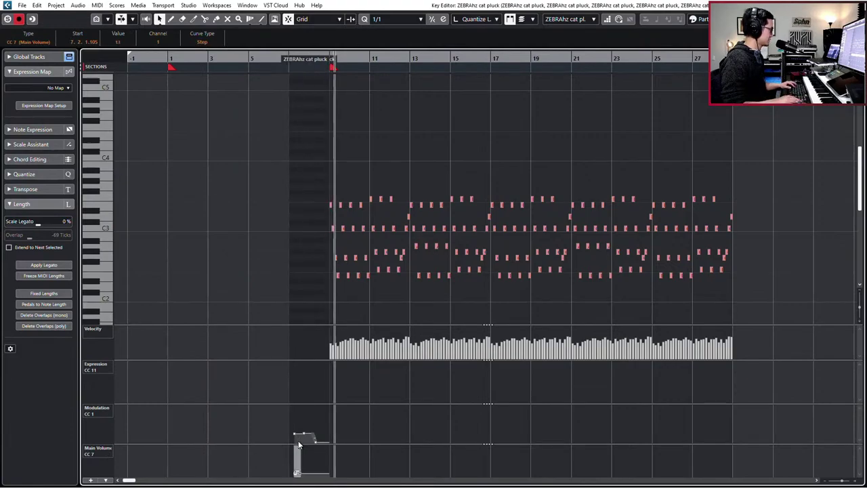
key(space)
key(ctrl+e)
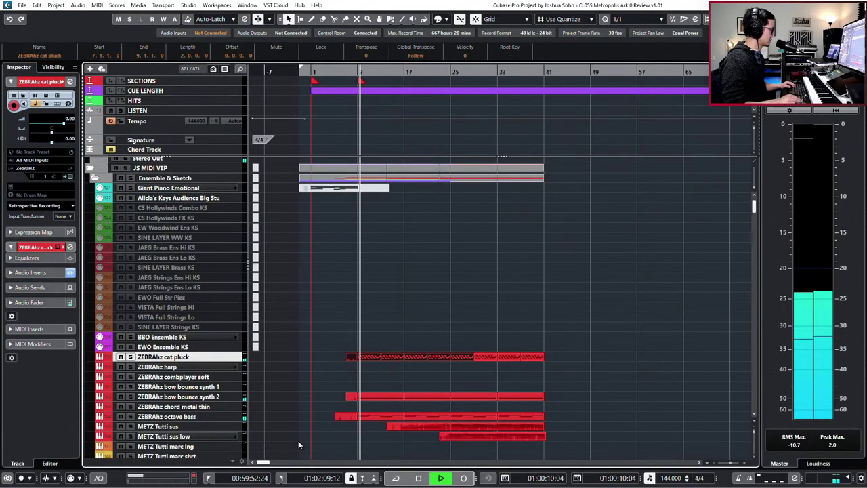
double_click(352, 358)
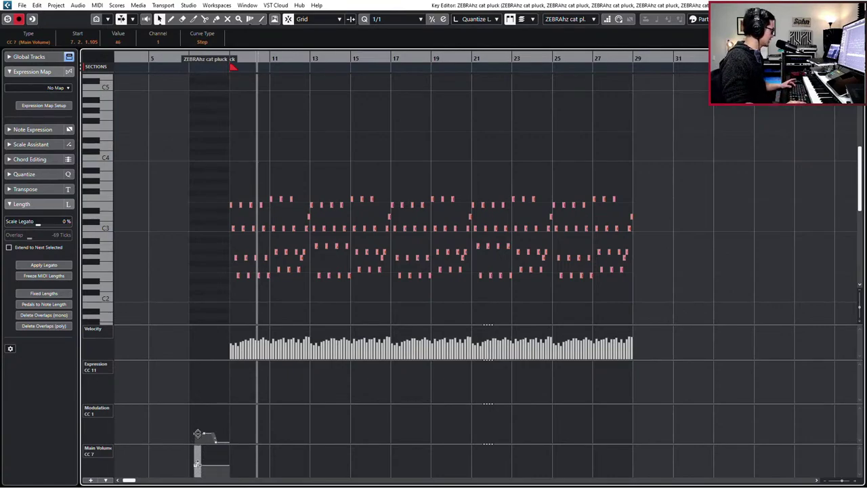
key(Escape)
Lower the ZEBRAhz cat pluck channel fader to -6.41 dB in the channel settings while playing the music around bar 9.
click(173, 361)
key(e)
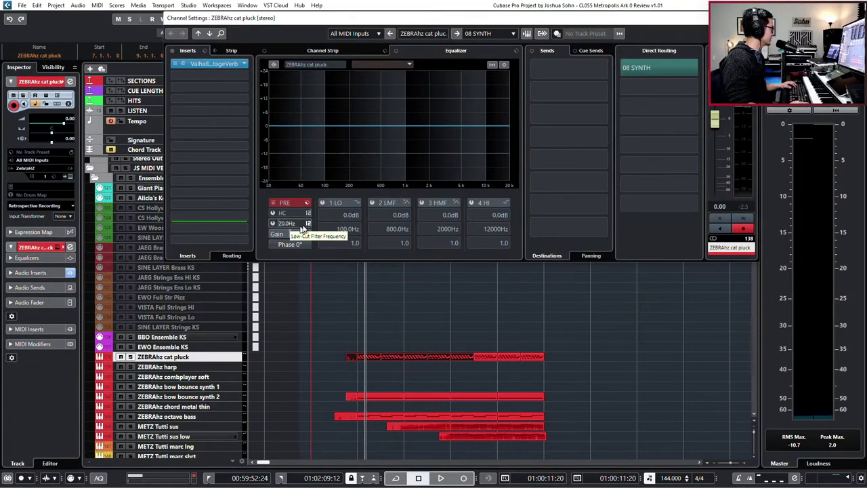
click(297, 235)
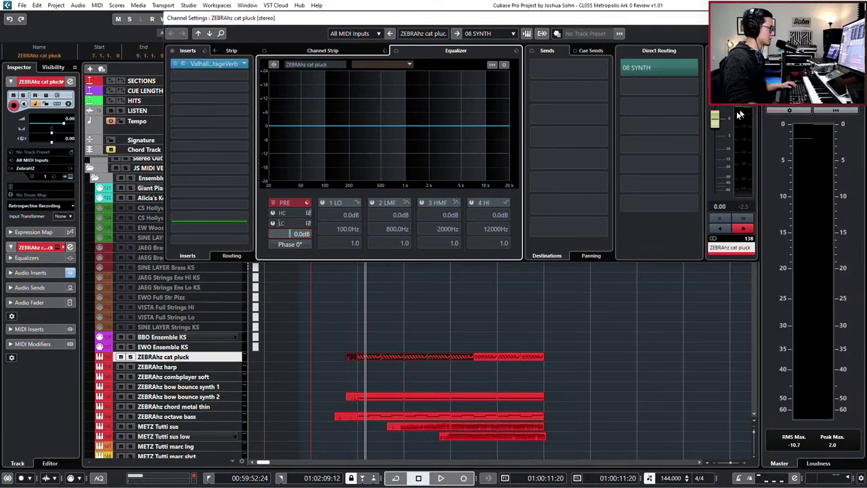
click(720, 129)
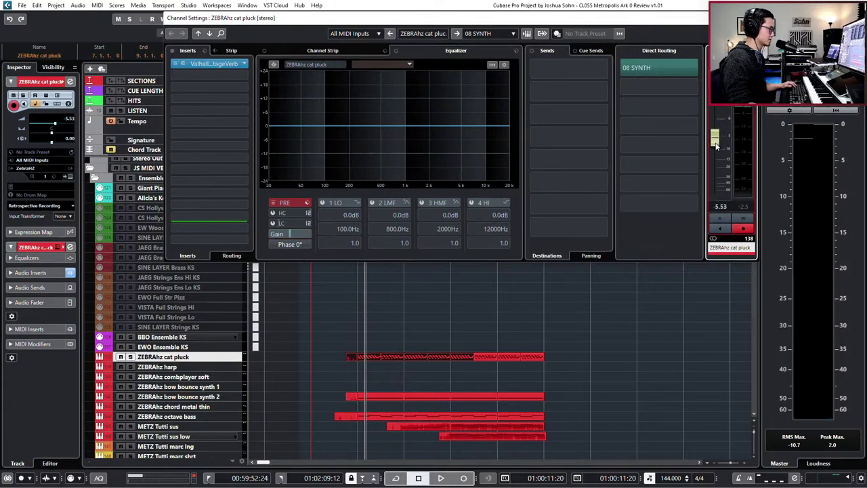
key(space)
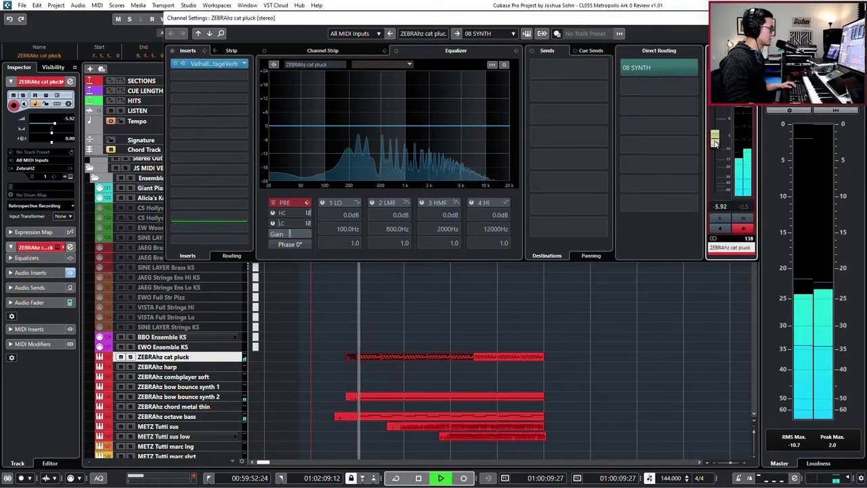
key(space)
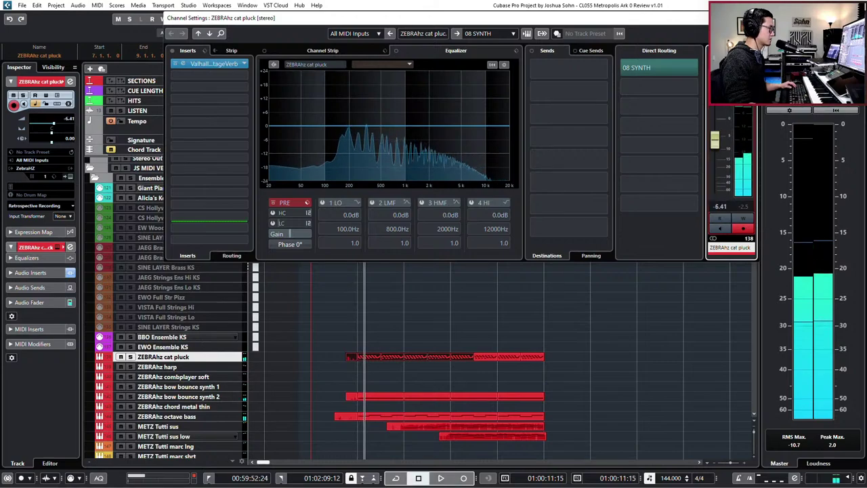
key(Escape)
Set the ZEBRAhz cat pluck's Main Volume at bar 7 to 55 and return to the project arrangement.
double_click(349, 357)
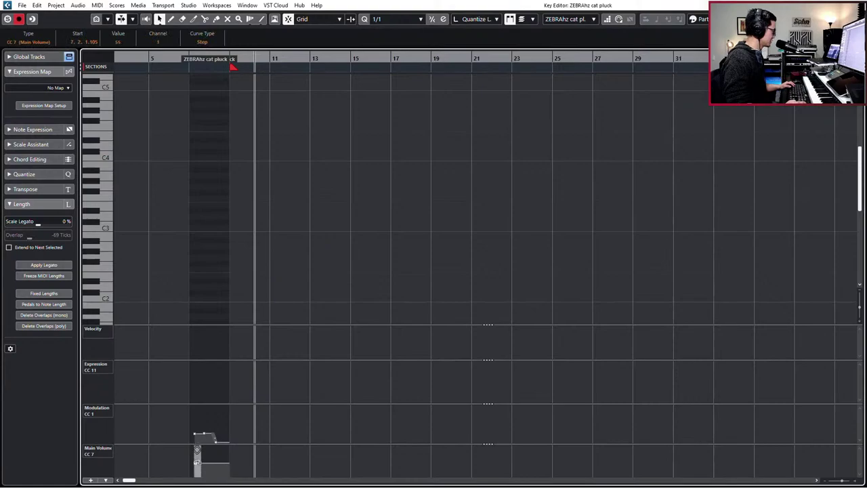
key(KP_0)
key(Return)
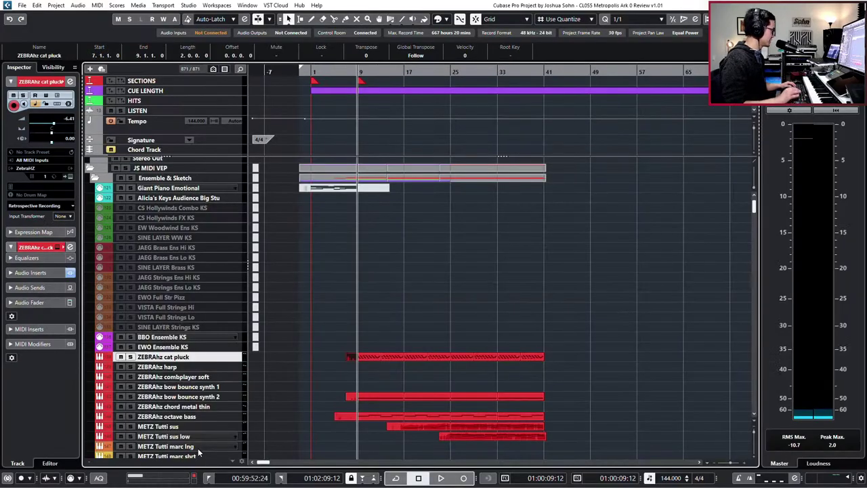
Play back the arrangement from bar 9 and solo the ZEBRAhz bow bounce synth 2 track to check it.
key(space)
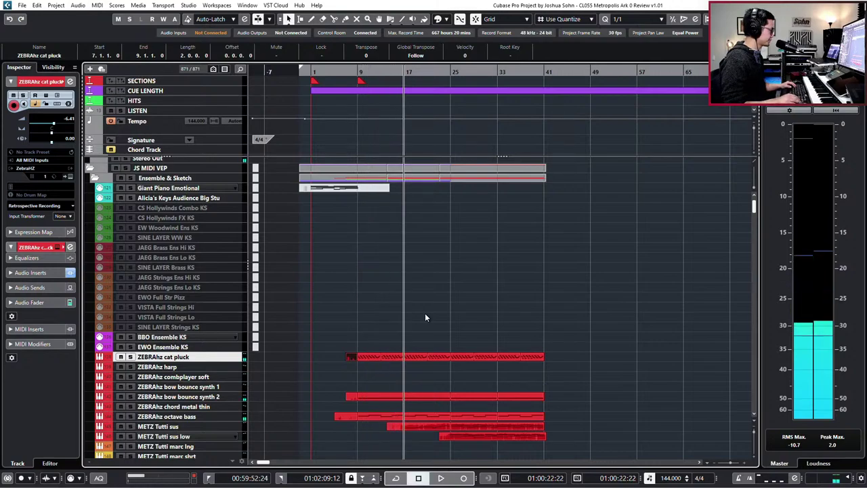
scroll(427, 315, down, 5)
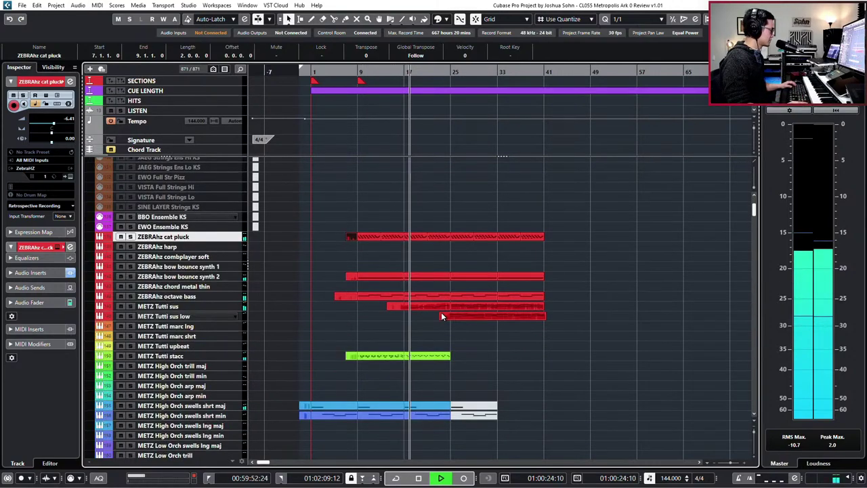
ctrl+scroll(441, 316, up, 1)
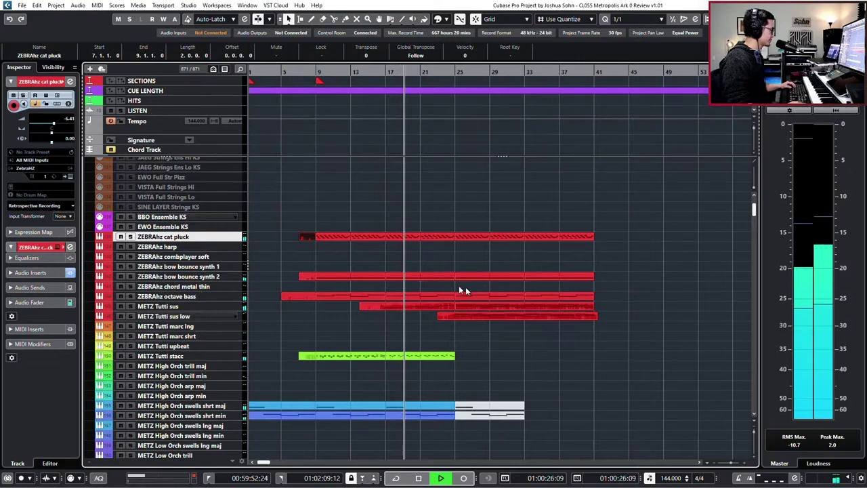
click(404, 274)
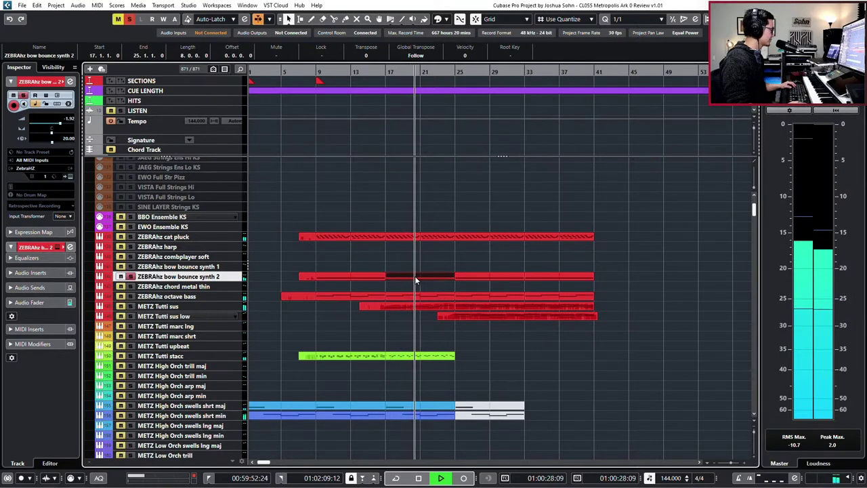
Delete the second Main Volume point from the ZEBRAhz octave bass lead-in part before bar 9, and return to the project arrangement.
double_click(292, 295)
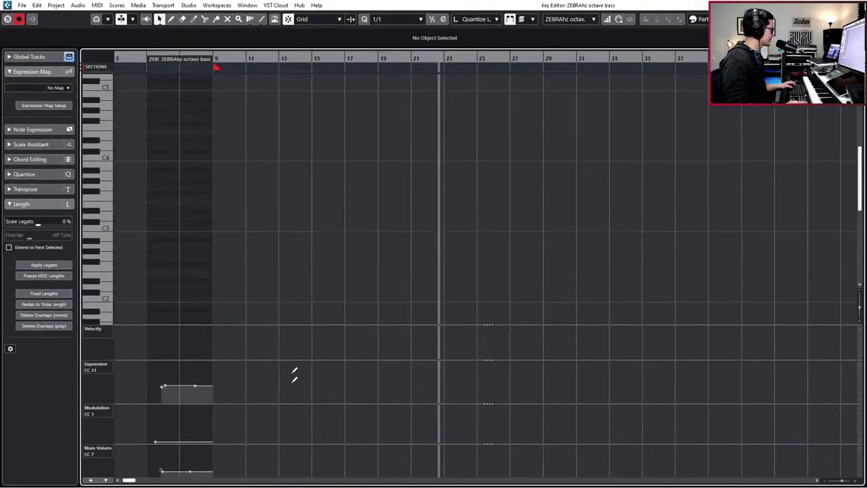
click(201, 470)
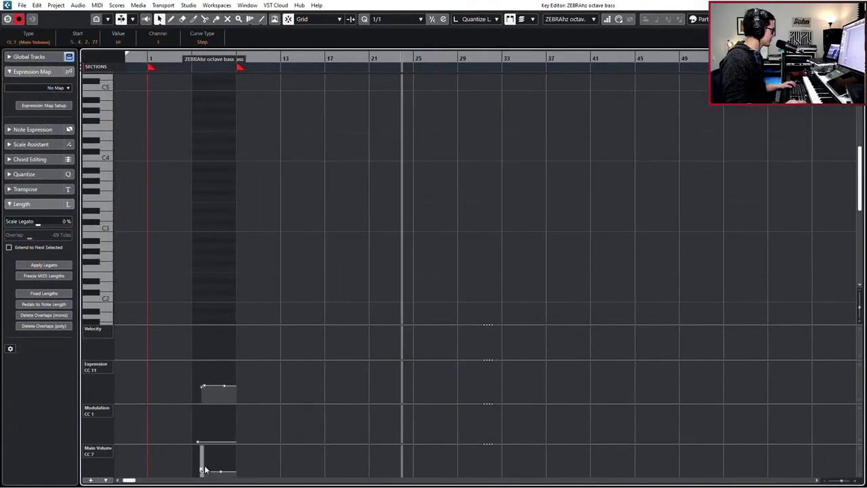
key(Delete)
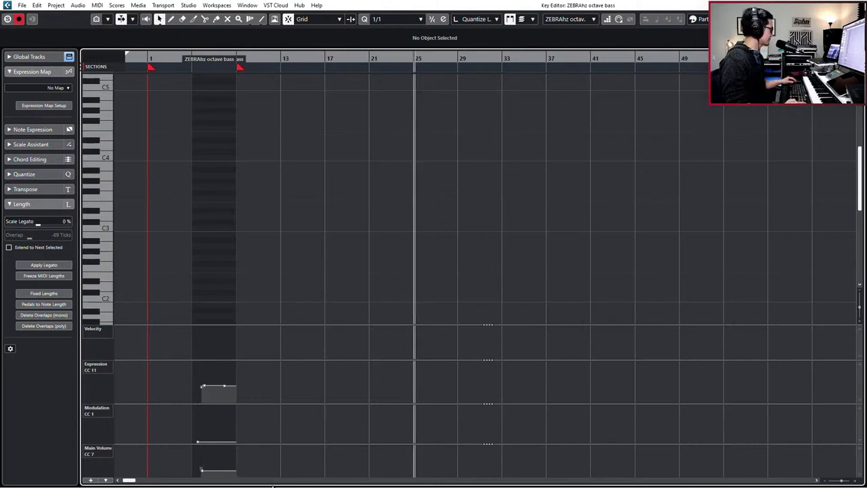
key(Return)
key(g)
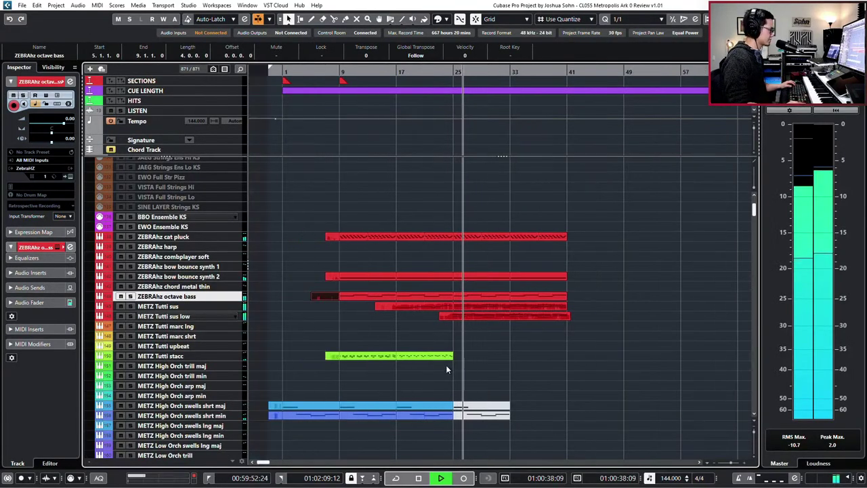
Set the METZ Tutti sus low part's Main Volume at bar 24 to 69 and return to the project arrangement.
double_click(488, 316)
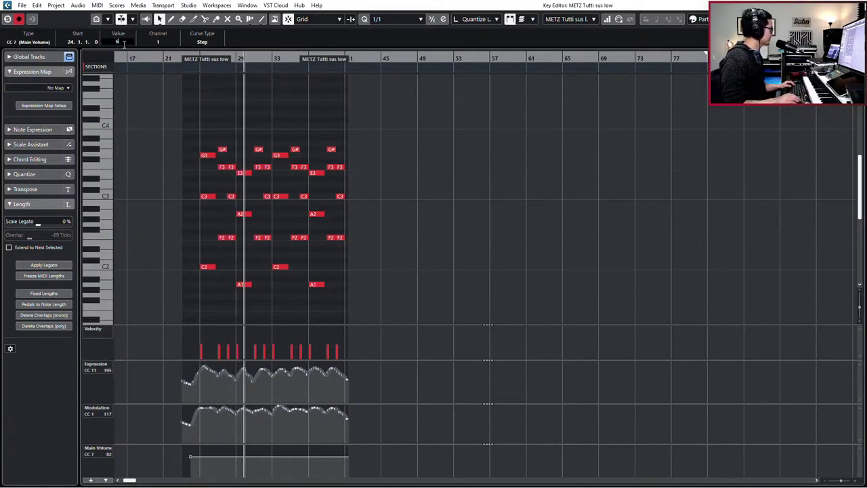
click(124, 45)
text(64)
key(Return)
key(l)
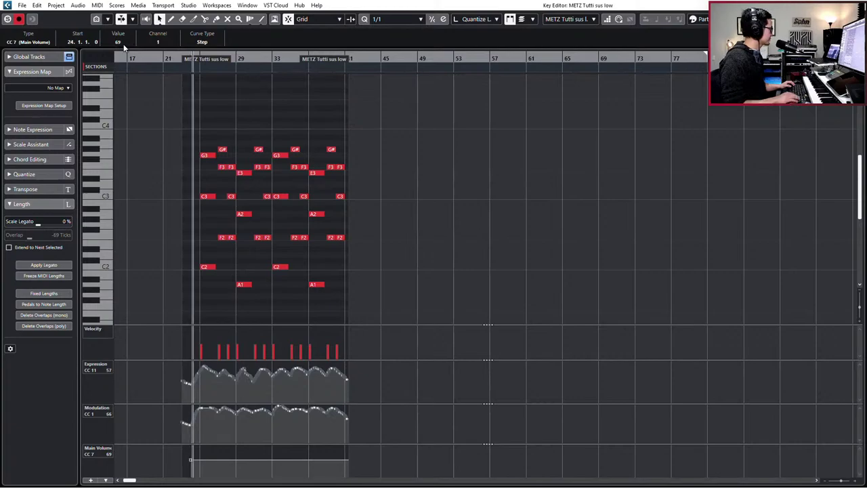
key(Return)
key(minus)
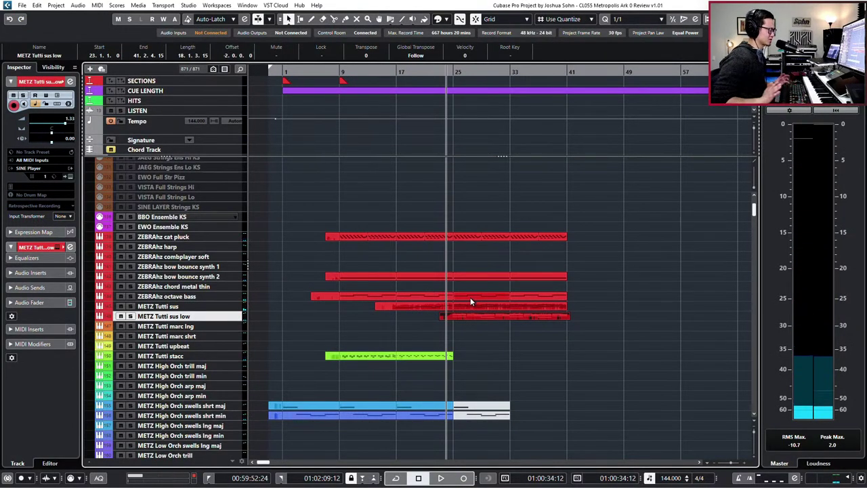
Give the tracks from ZEBRAhz cat pluck down to METZ High Orch trill min a successive spectrum of different colours.
key(h)
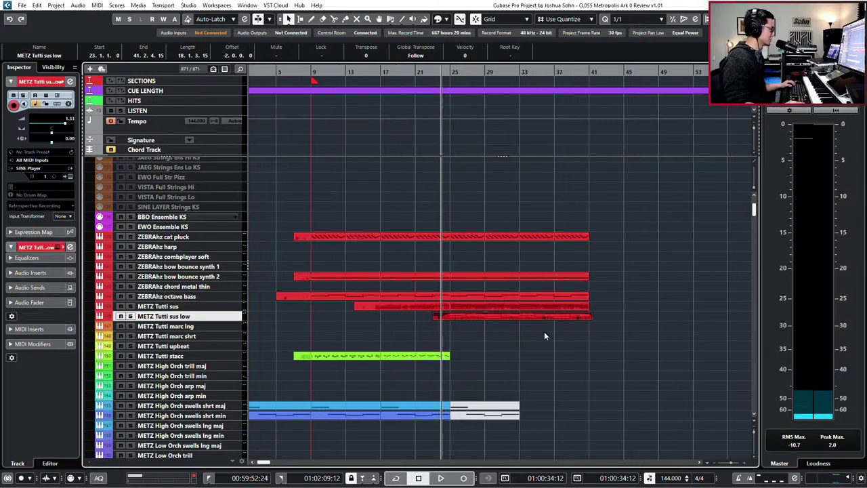
ctrl+scroll(544, 329, up, 2)
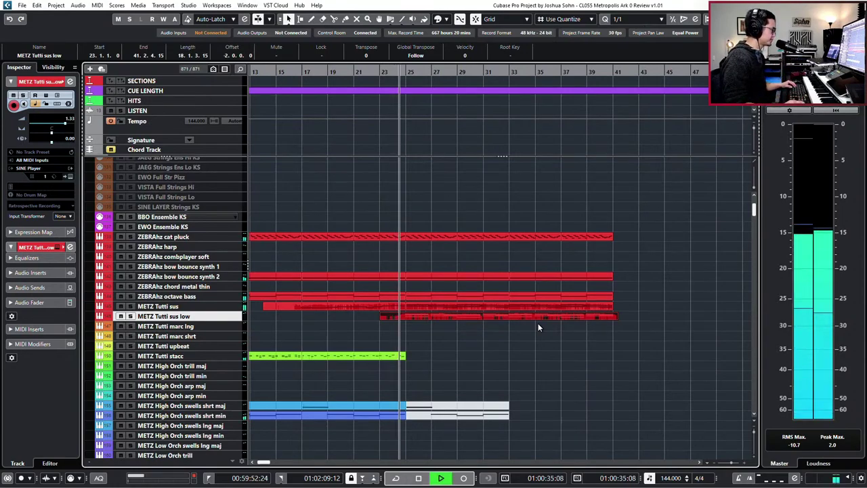
click(179, 236)
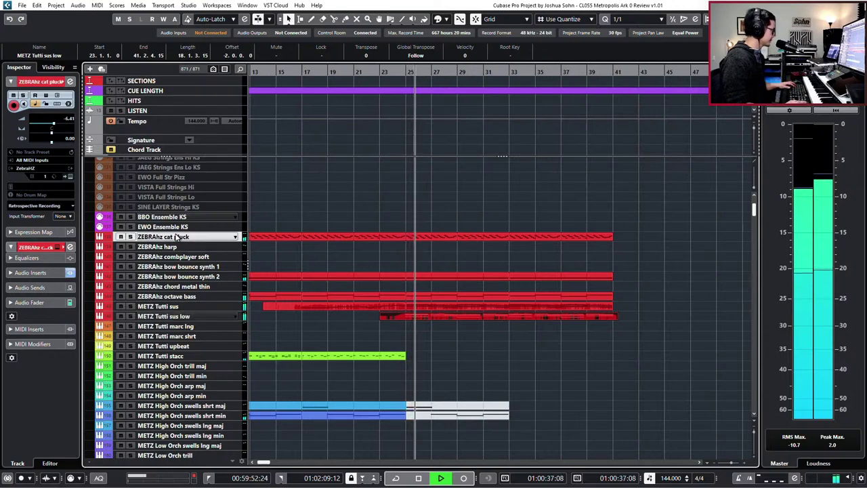
key(alt+c)
key(Down)
key(Down)
key(Down)
key(Down)
key(Down)
key(Down)
key(Down)
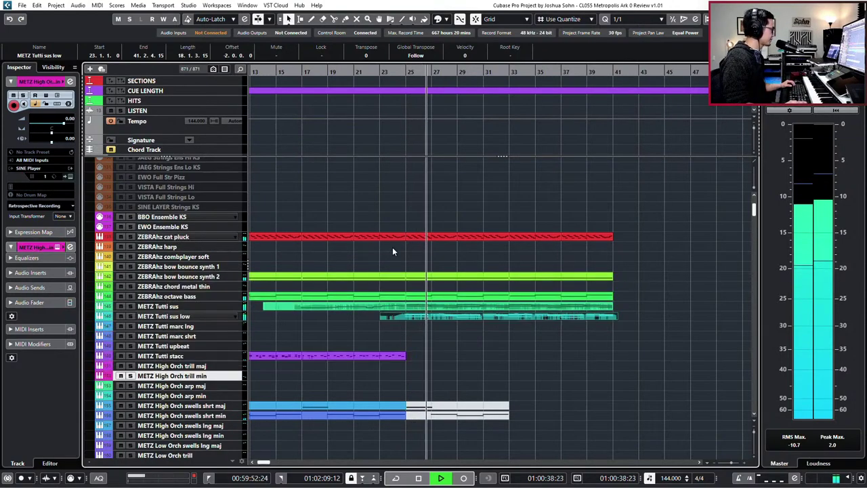
click(438, 247)
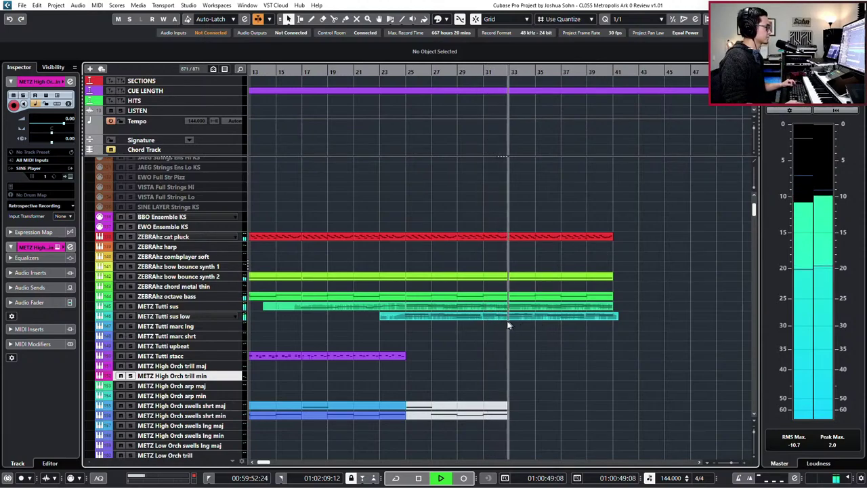
Play from bar 23, open the METZ Tutti sus part in the Key Editor and select its expression data.
click(379, 71)
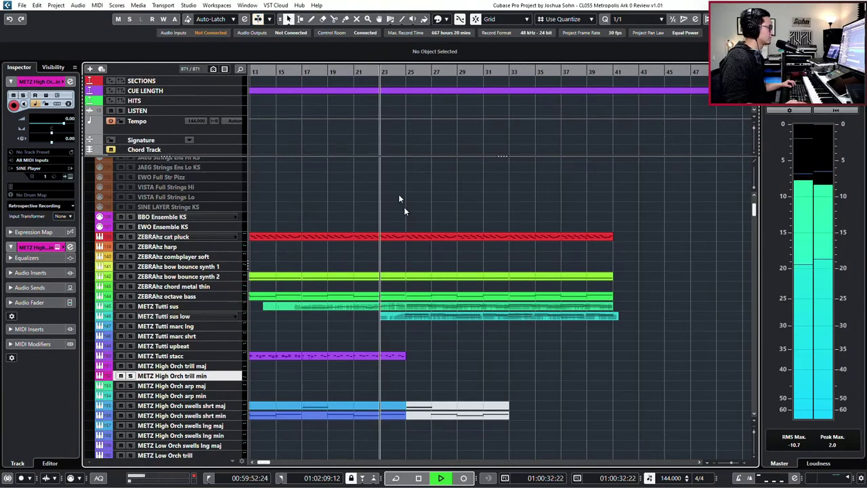
double_click(435, 307)
scroll(444, 267, down, 1)
scroll(420, 281, up, 2)
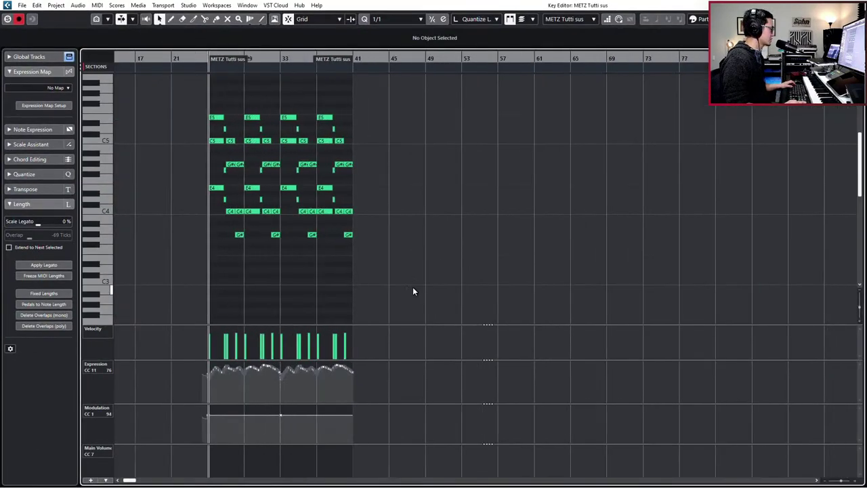
scroll(404, 304, left, 2)
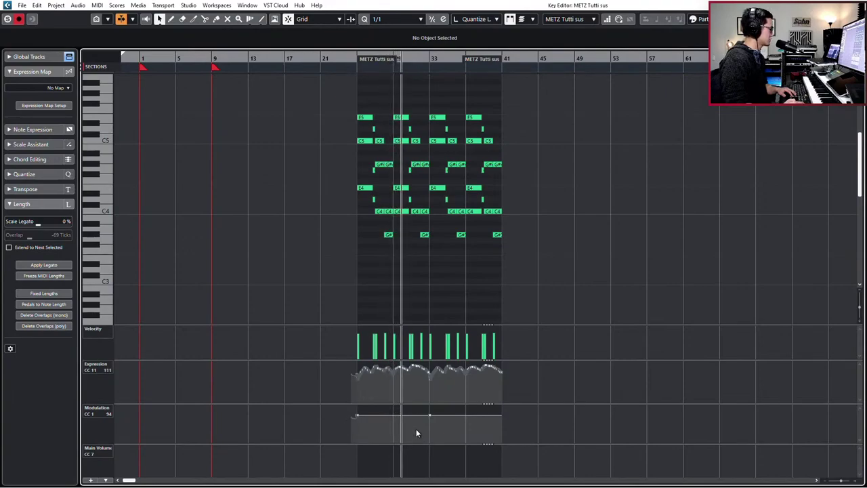
drag(337, 399, 533, 344)
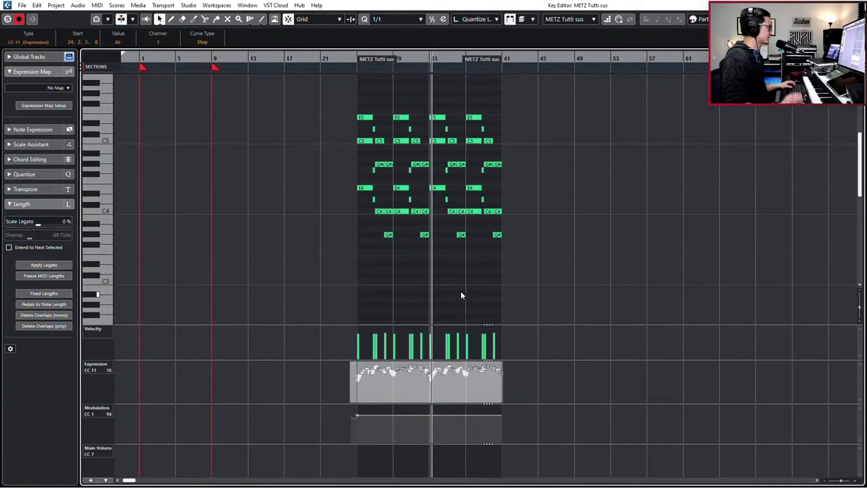
Try recording a new modulation curve into the METZ Tutti sus part from before bar 25, and undo the take.
key(space)
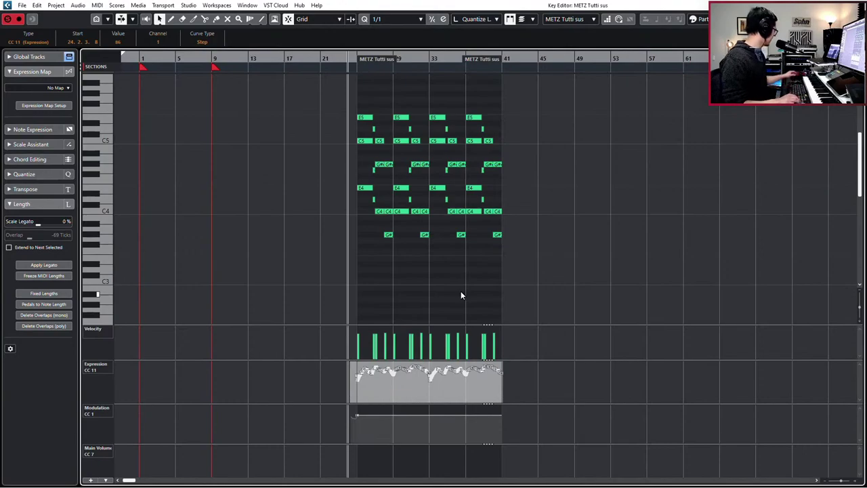
key(KP_Add)
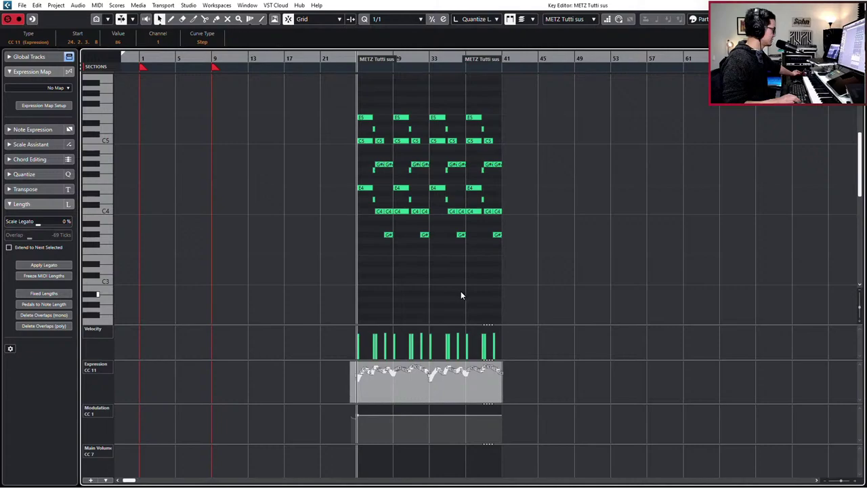
key(KP_Subtract)
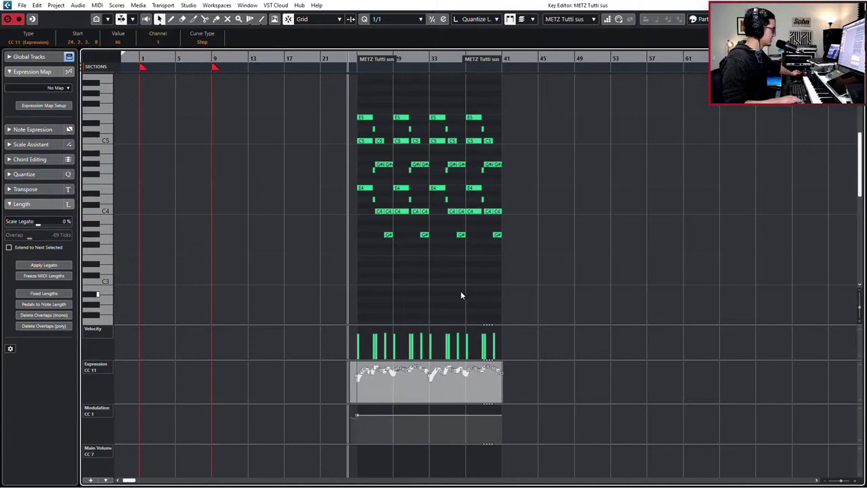
key(space)
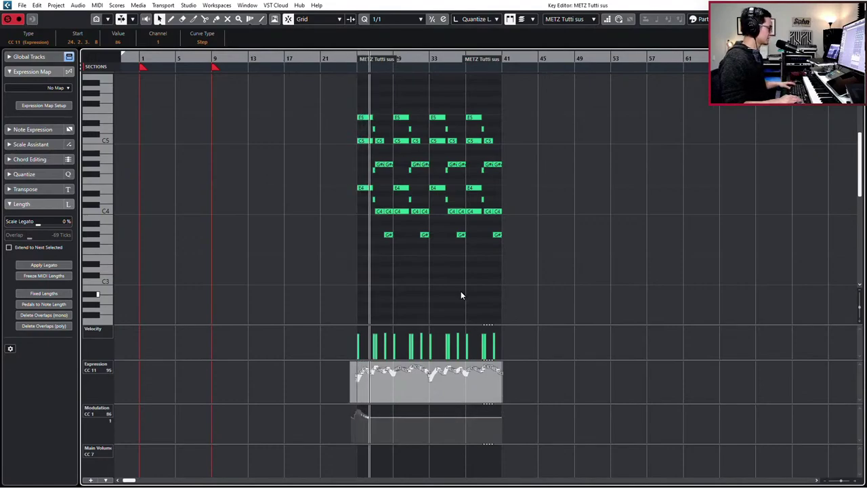
key(space)
key(space)
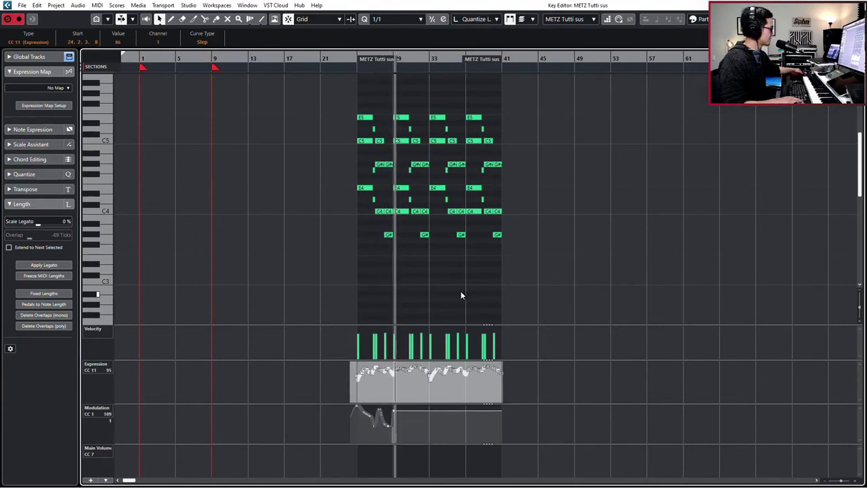
key(space)
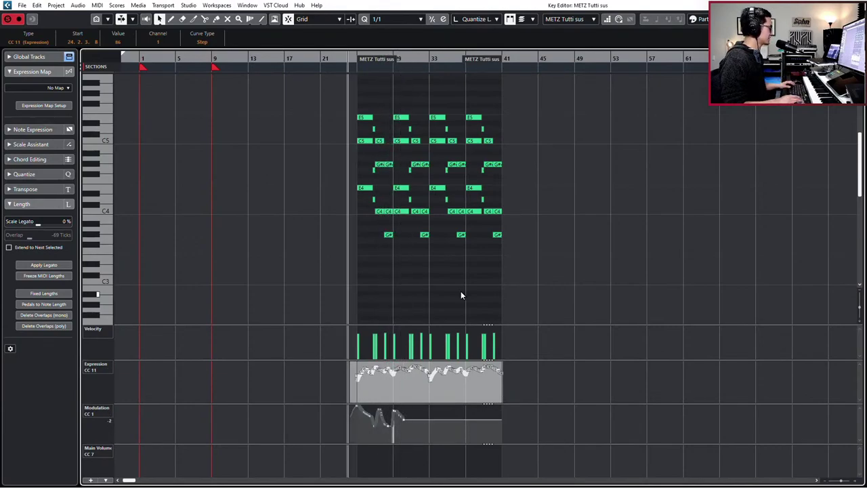
key(ctrl+z)
Record a new modulation curve for METZ Tutti sus over its chords from just before bar 25 to bar 41.
key(*)
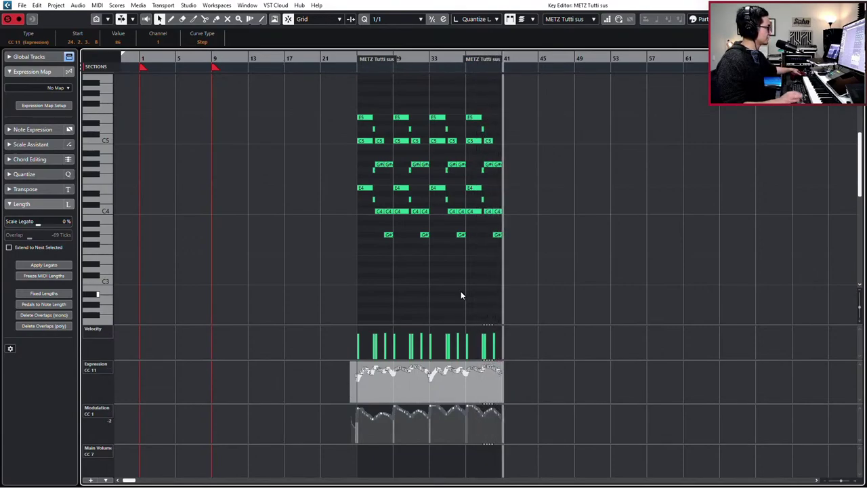
scroll(462, 287, up, 2)
scroll(460, 284, left, 2)
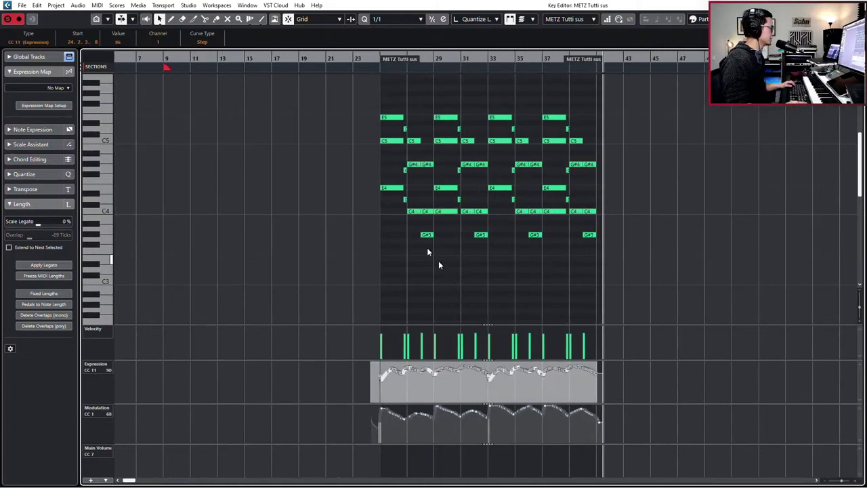
drag(350, 162, 525, 259)
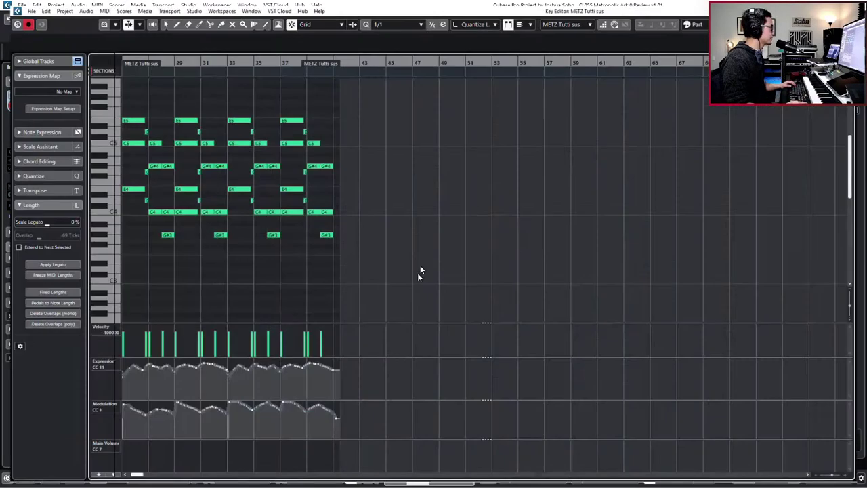
scroll(427, 236, left, 3)
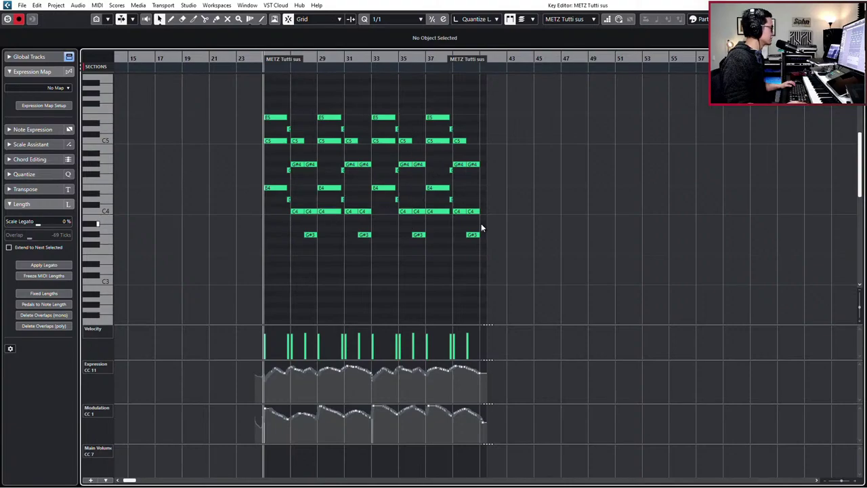
Select the G#4 note at bar 32, listen to the passage up to bar 33 and move the playhead back to bar 29.
click(366, 164)
key(space)
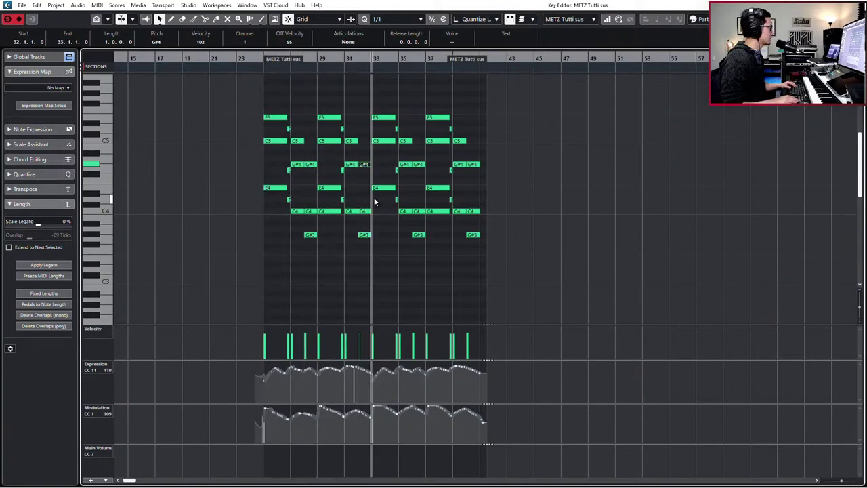
key(KP_Subtract)
key(KP_Subtract)
key(KP_Subtract)
key(KP_Subtract)
key(KP_Subtract)
key(KP_Subtract)
key(KP_Subtract)
key(KP_Subtract)
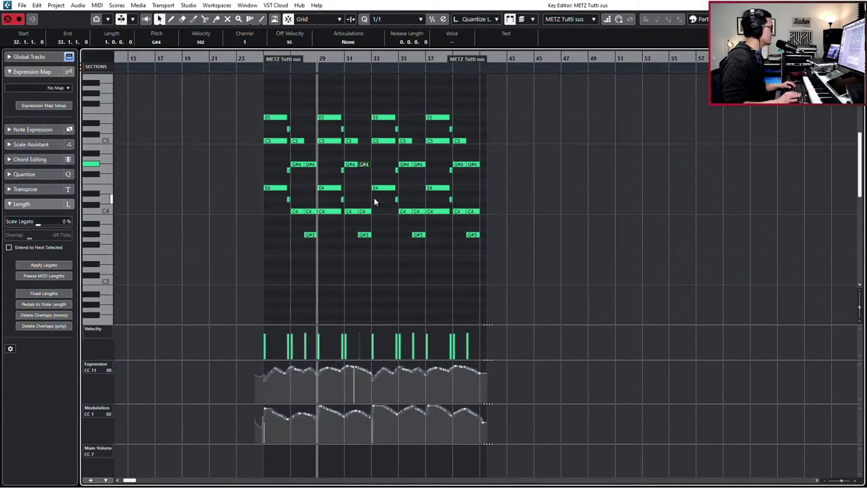
Copy the C4 notes at bars 29 and 37 to bars 25 and 33, and audition the bar 25 chord.
scroll(360, 248, up, 3)
click(393, 210)
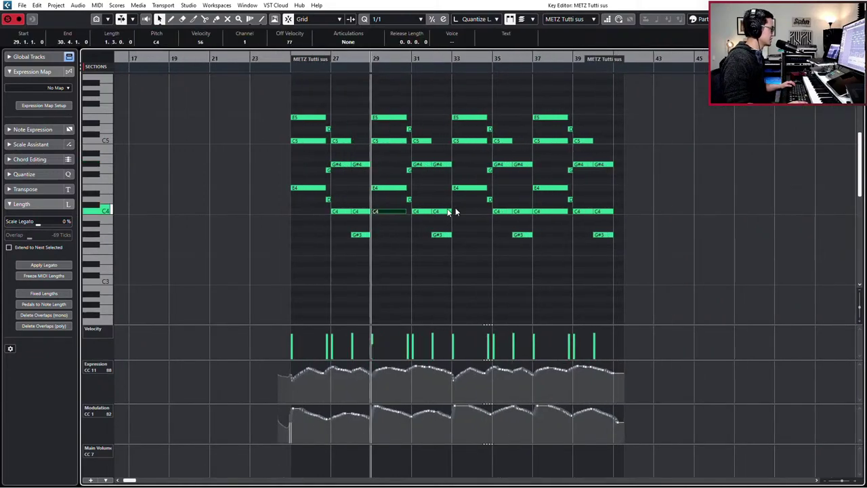
click(545, 210)
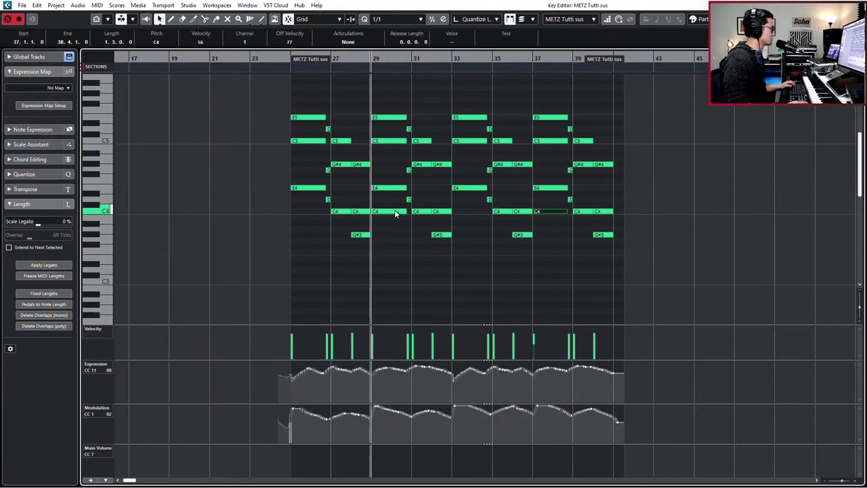
shift+click(391, 213)
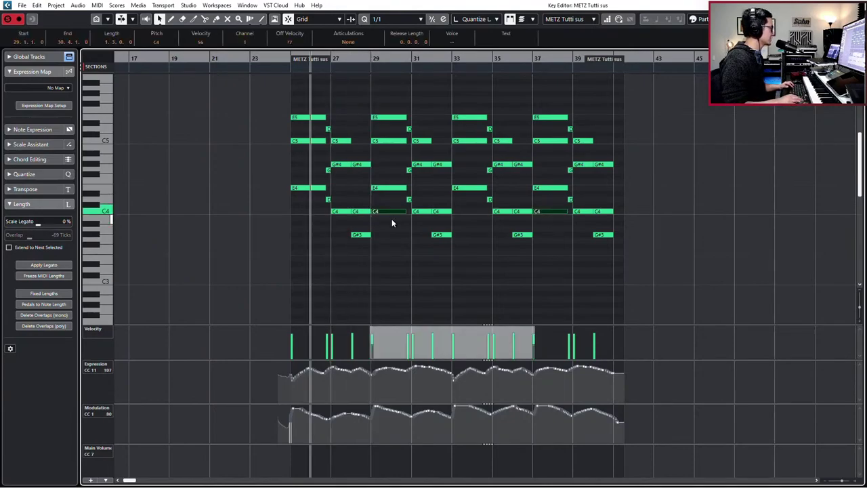
key(ctrl+v)
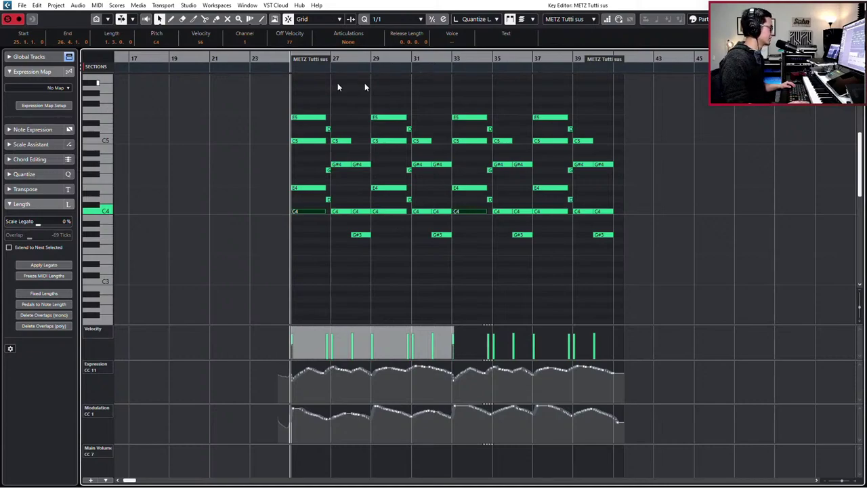
drag(309, 97, 300, 244)
key(space)
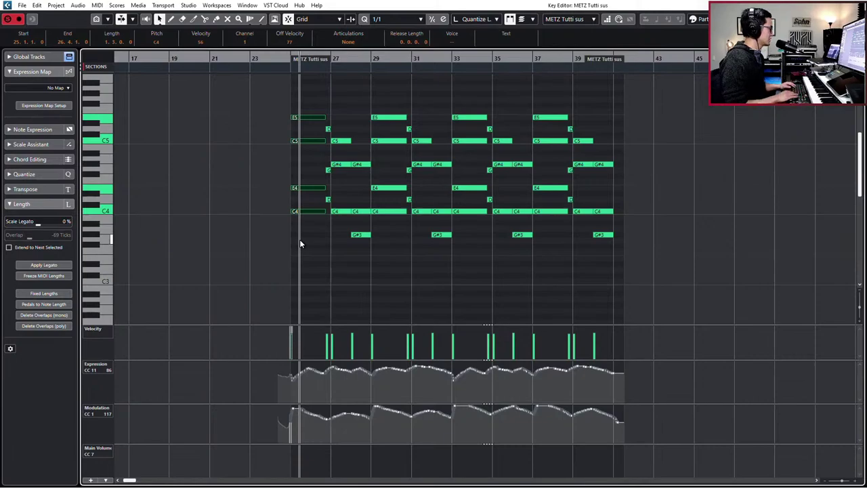
Open the METZ Tutti sus and METZ Tutti sus low parts together and compare their chord notes from bar 25.
key(ctrl+e)
double_click(428, 316)
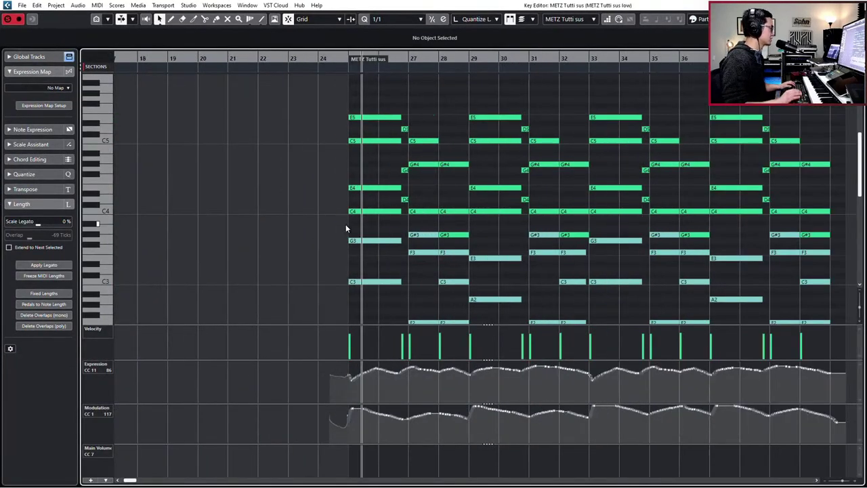
scroll(386, 231, down, 3)
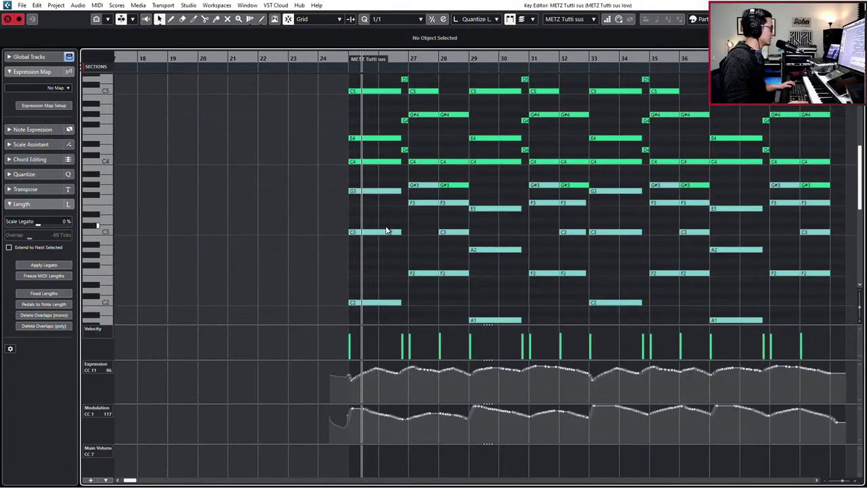
scroll(385, 230, up, 3)
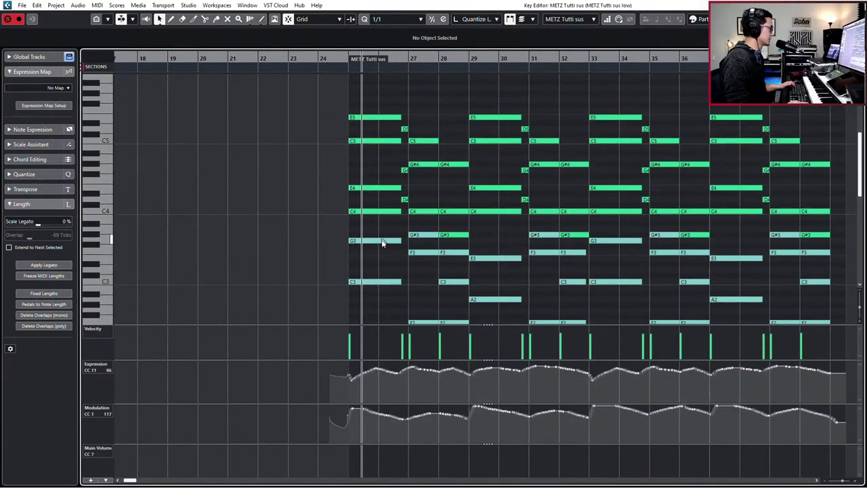
click(380, 242)
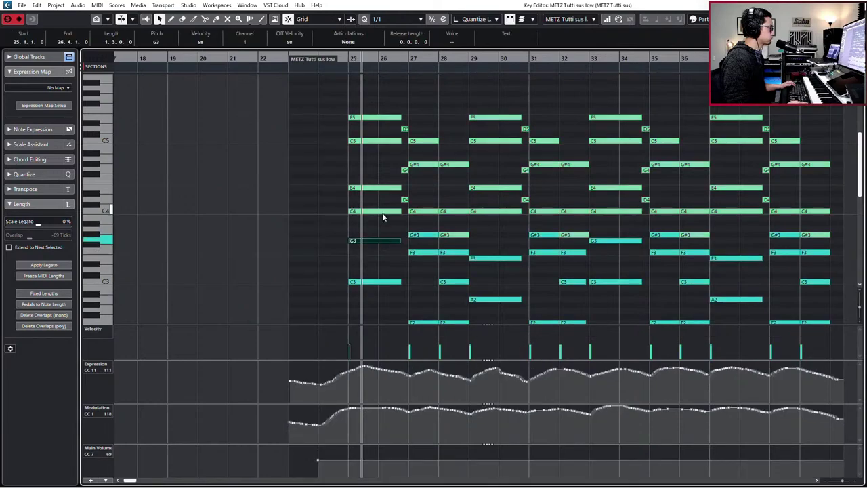
Mute the C4 notes at bars 25 and 33 in the METZ Tutti sus part.
click(383, 214)
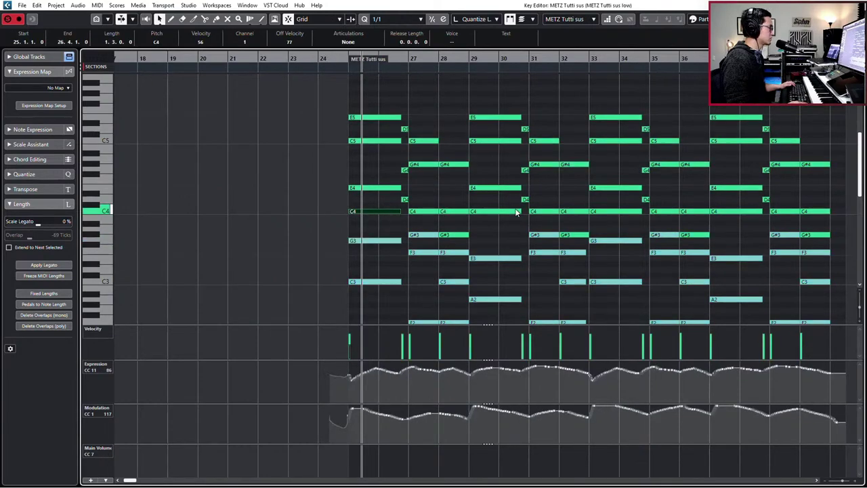
shift+click(612, 213)
key(shift+m)
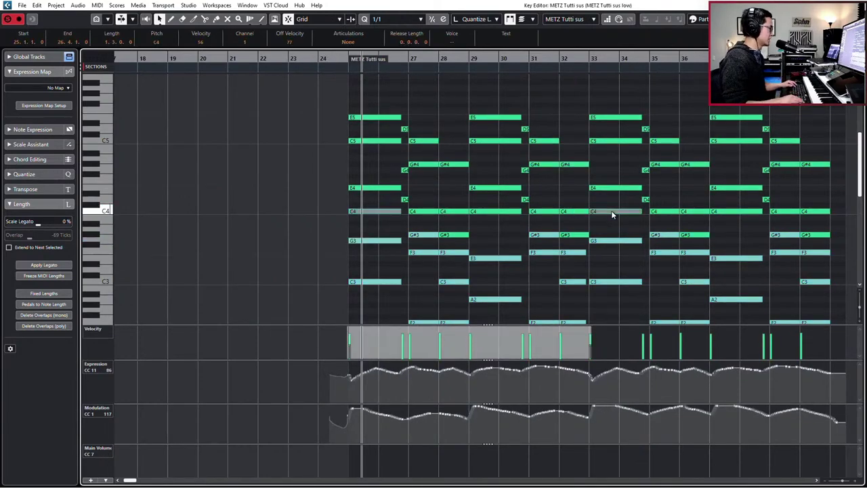
Audition the chord at bar 25 and examine the METZ Tutti sus low notes, starting with the G3 at bar 25.
key(space)
key(space)
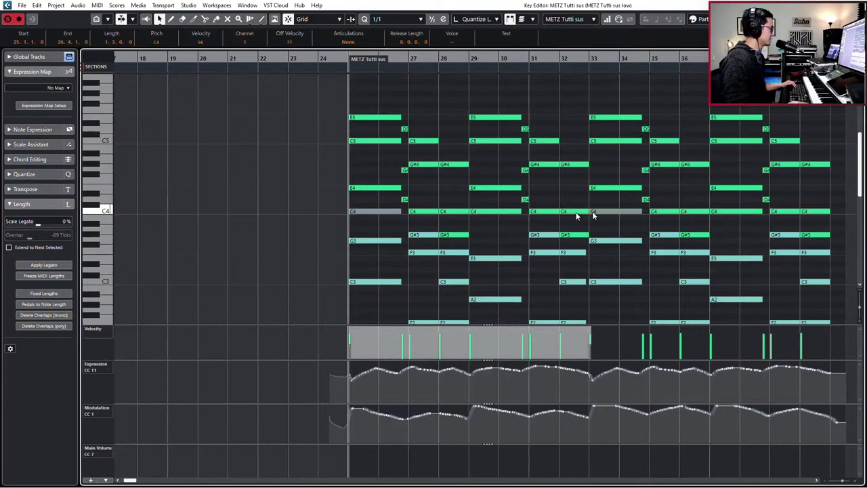
click(361, 241)
scroll(374, 259, down, 2)
scroll(374, 257, down, 3)
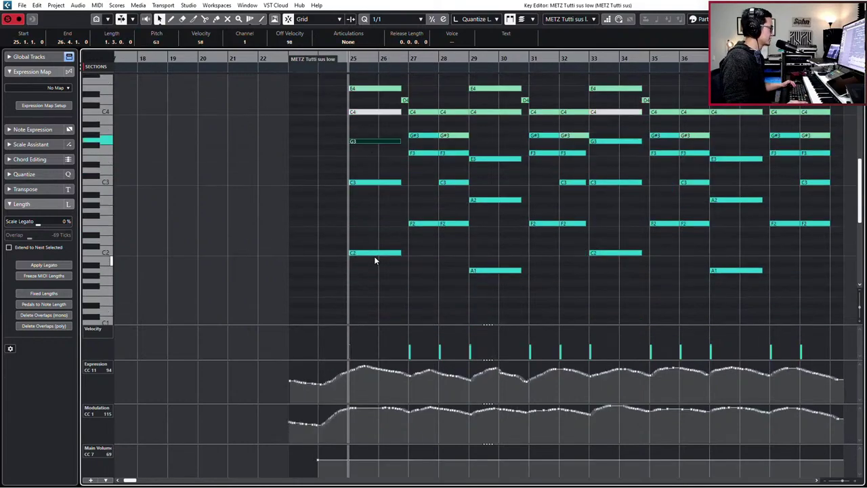
scroll(376, 246, up, 6)
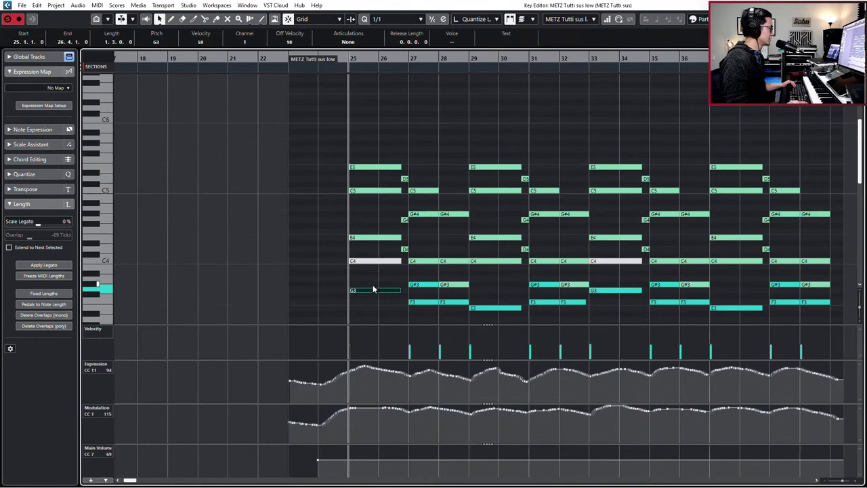
scroll(372, 289, down, 3)
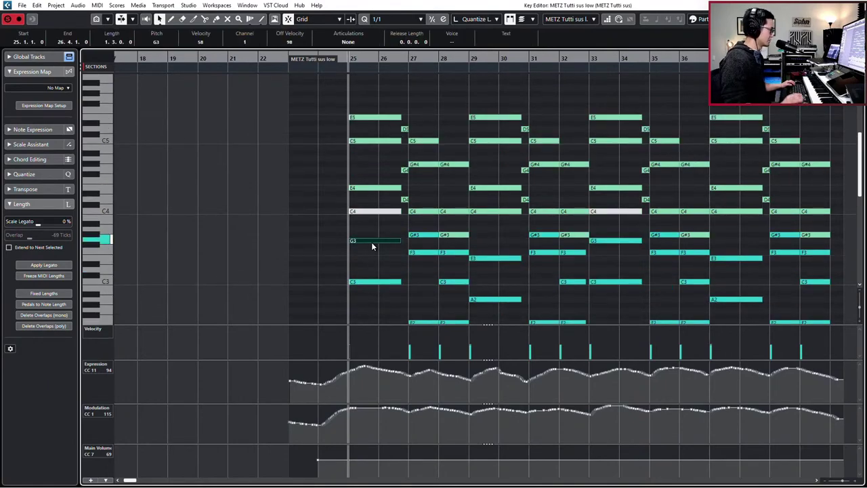
click(333, 231)
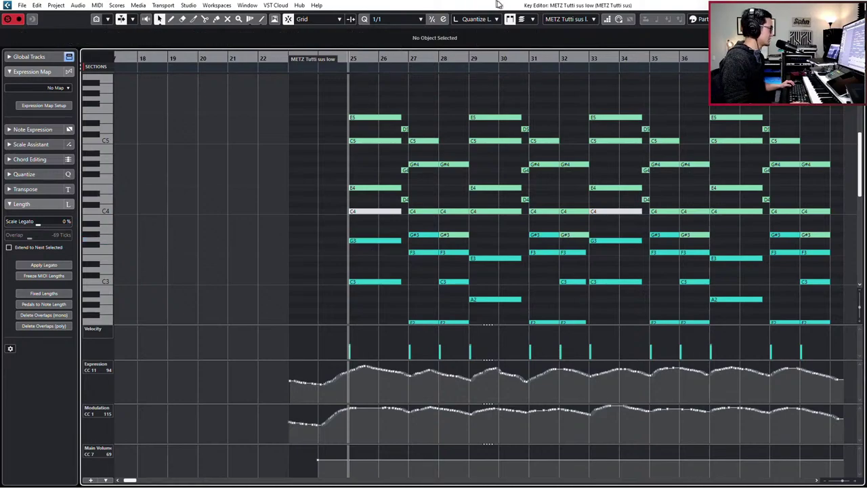
scroll(339, 218, down, 6)
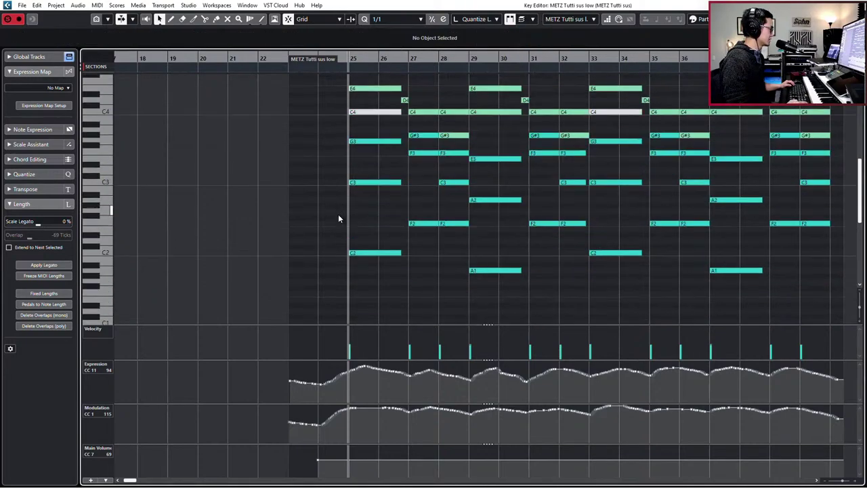
Try raising the velocity of all METZ Tutti sus low notes from bar 25 while listening, and undo the change.
drag(315, 121, 827, 330)
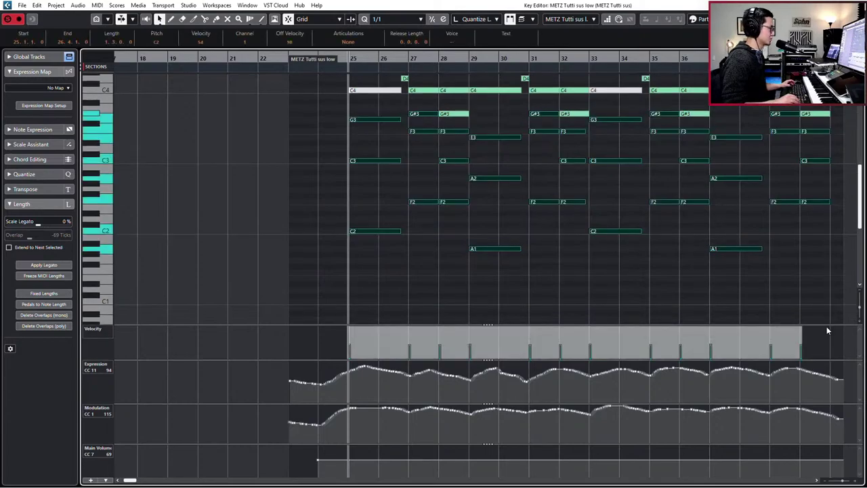
key(space)
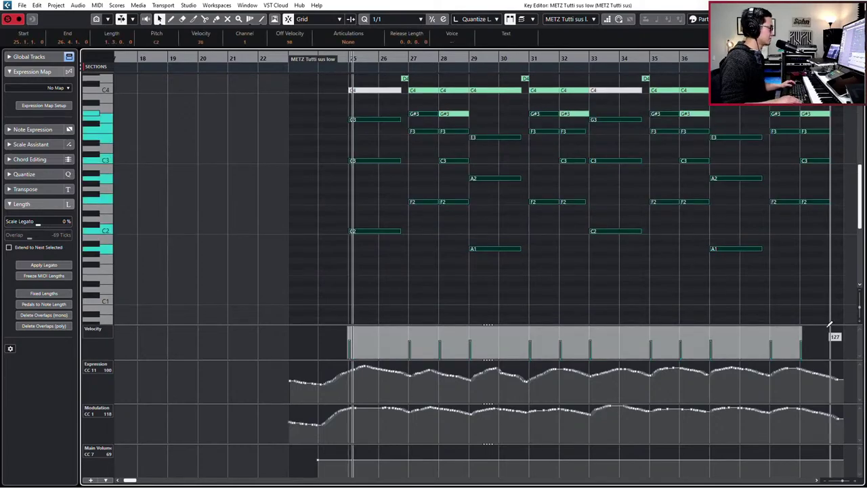
key(space)
key(ctrl+z)
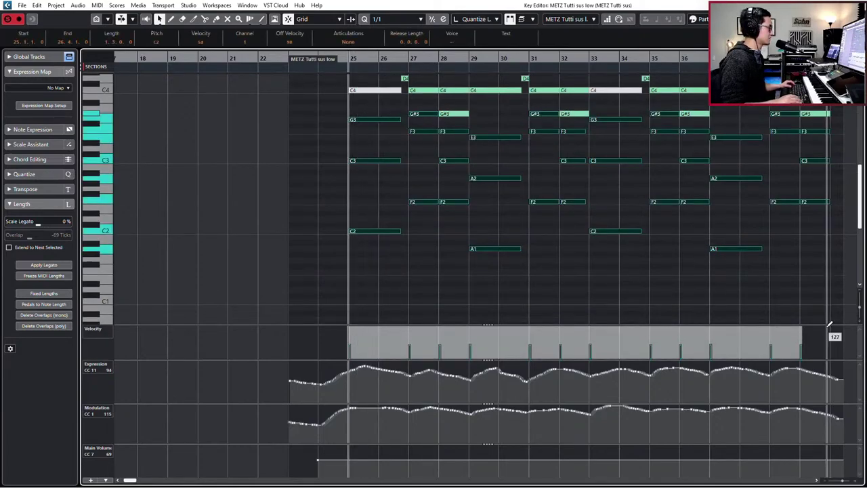
Listen to both METZ Tutti parts from bar 25 to bar 33 while following their chord notes.
key(space)
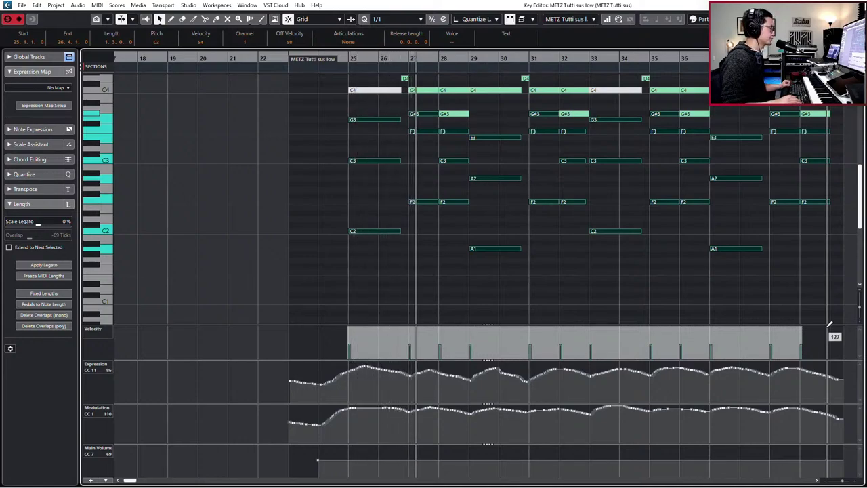
scroll(687, 175, down, 1)
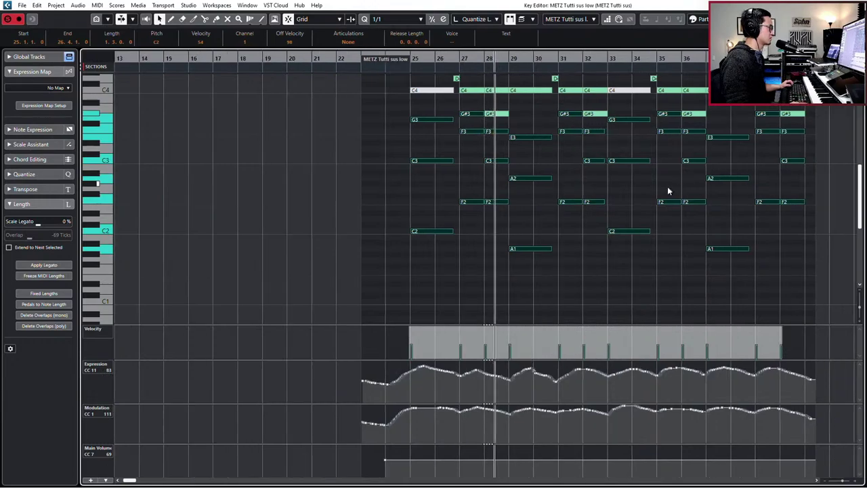
scroll(667, 187, up, 2)
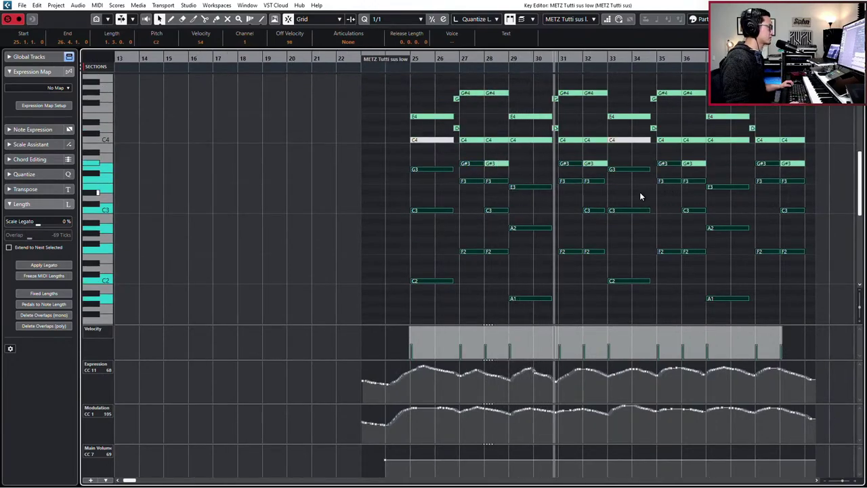
ctrl+scroll(671, 202, up, 1)
scroll(624, 218, up, 2)
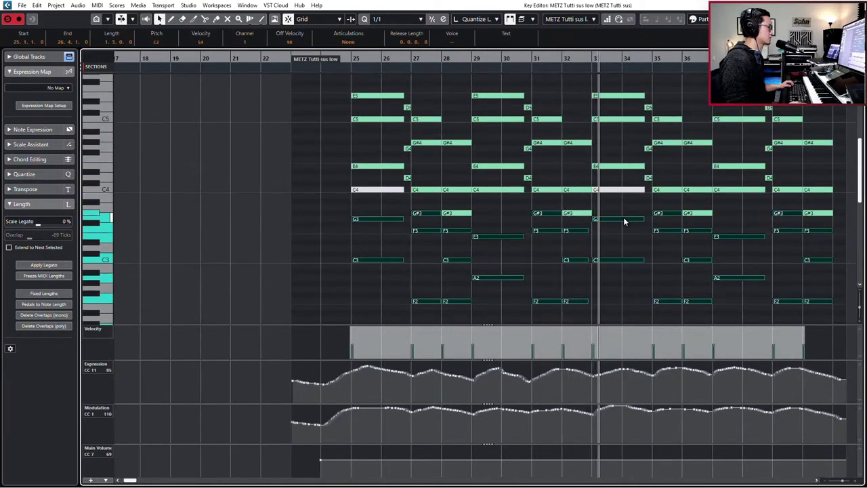
Unmute the C4 note at bar 33 in the METZ Tutti sus part, stop playback and return to the project arrangement.
click(616, 196)
click(616, 194)
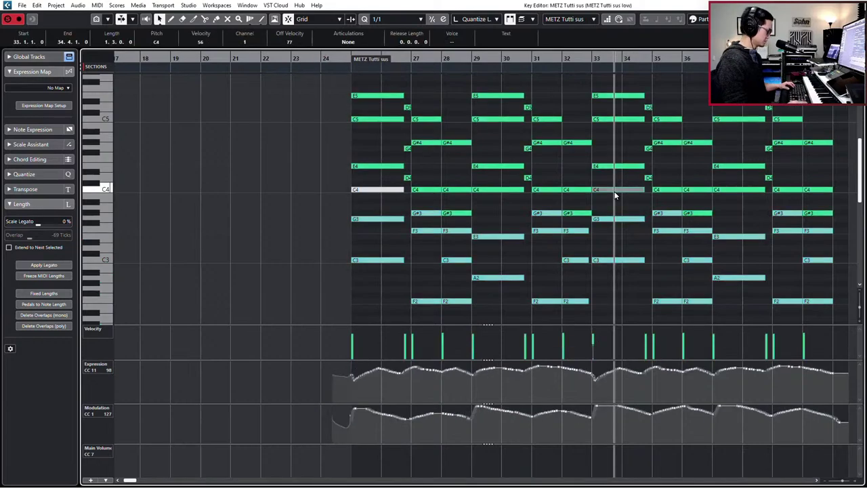
key(l)
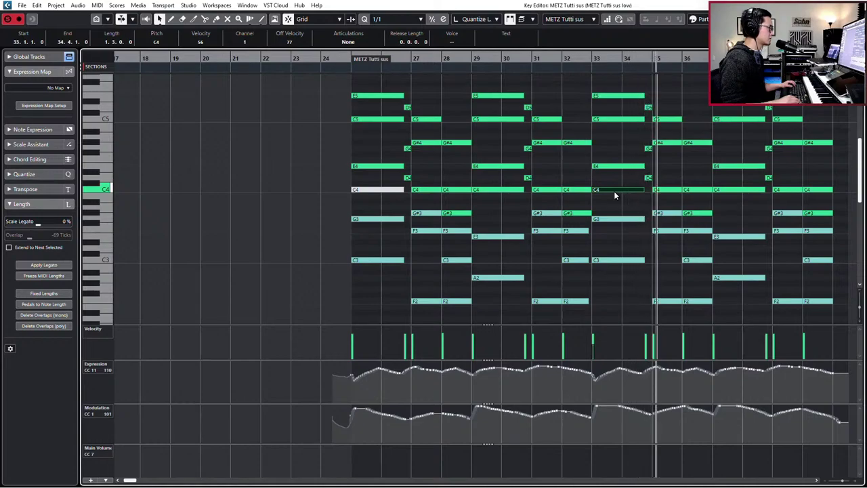
key(space)
key(Return)
scroll(614, 192, down, 2)
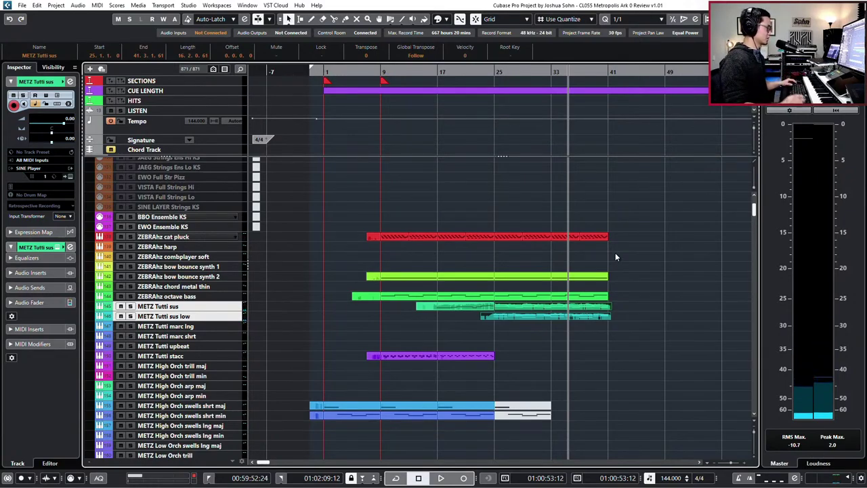
Move the playhead back before bar 25 and cut off the METZ Tutti sus and sus low event tails after bar 41.
click(582, 322)
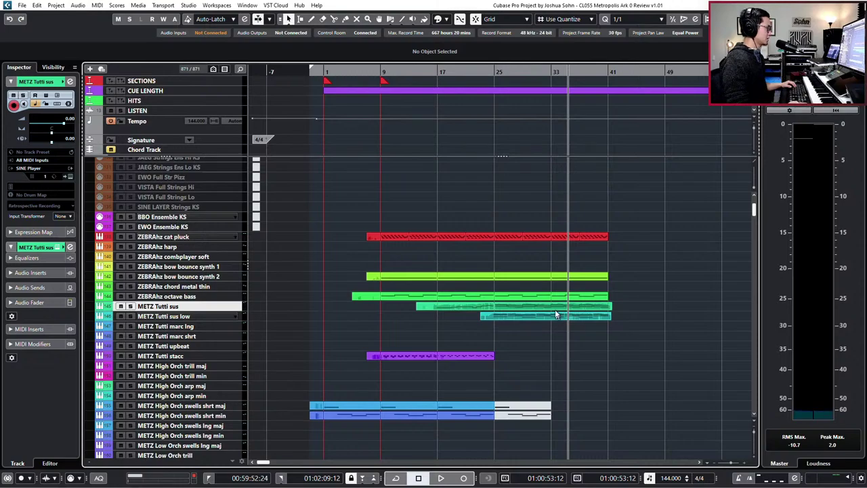
key(KP_Subtract)
key(KP_Subtract)
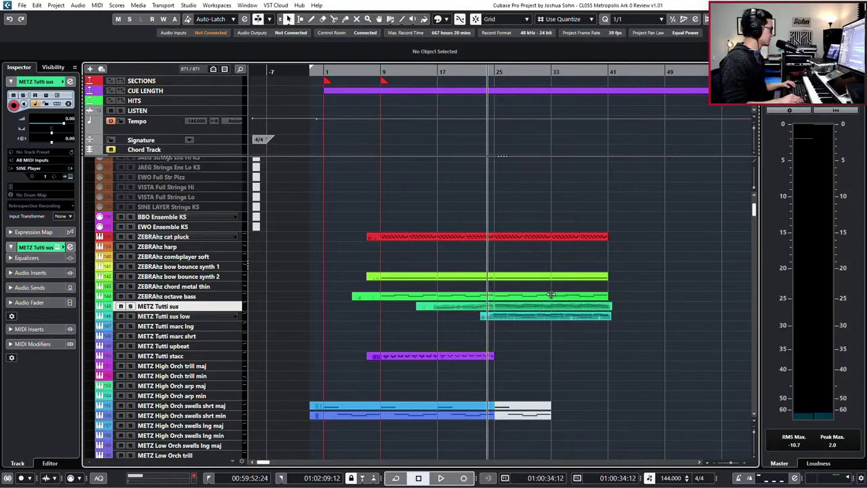
key(KP_Subtract)
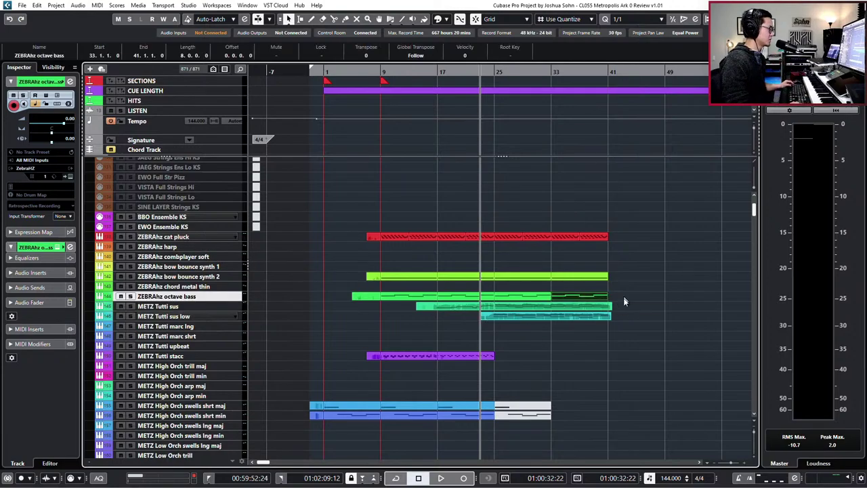
drag(624, 301, 606, 334)
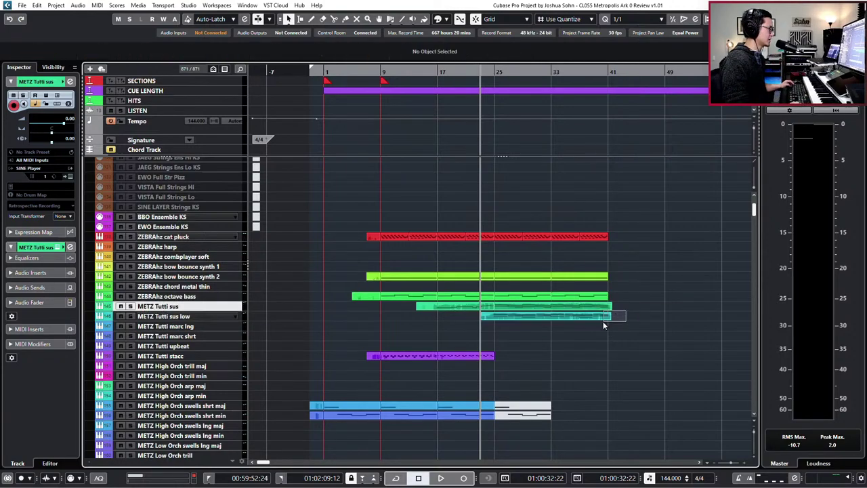
click(613, 317)
drag(613, 318, 611, 320)
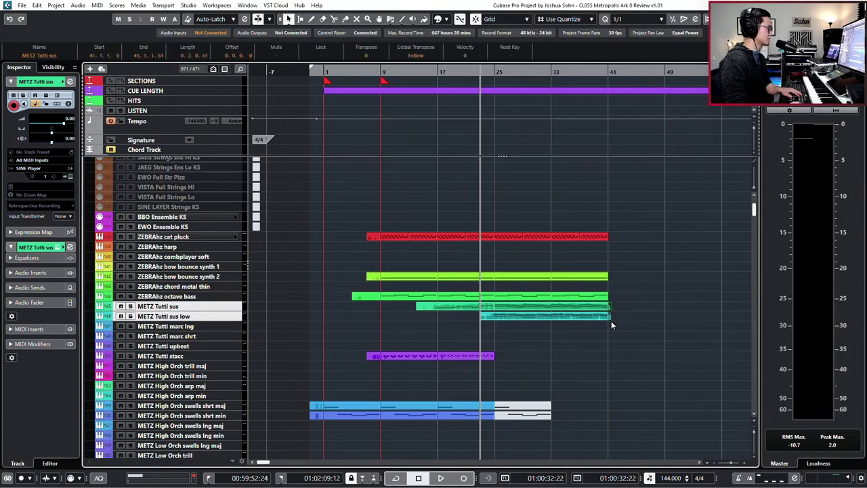
key(Delete)
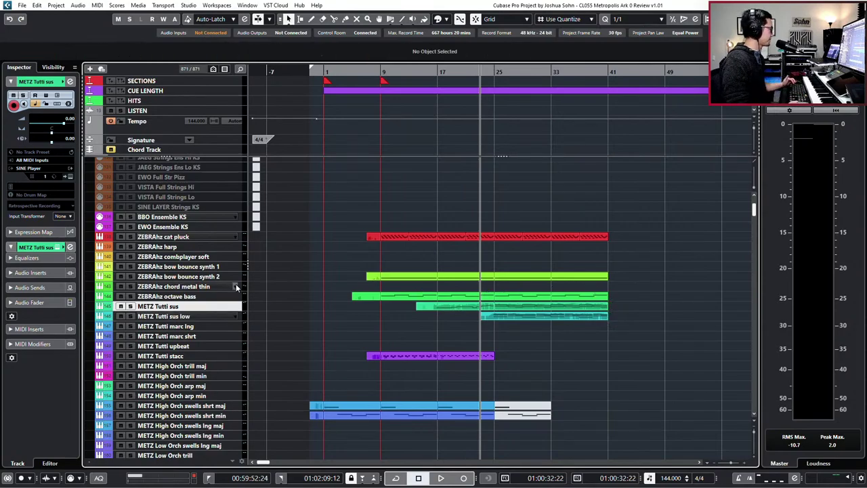
Find the battery percussion tracks in the track list and select the DMG Armeddon Ens Toms track.
scroll(237, 285, down, 3)
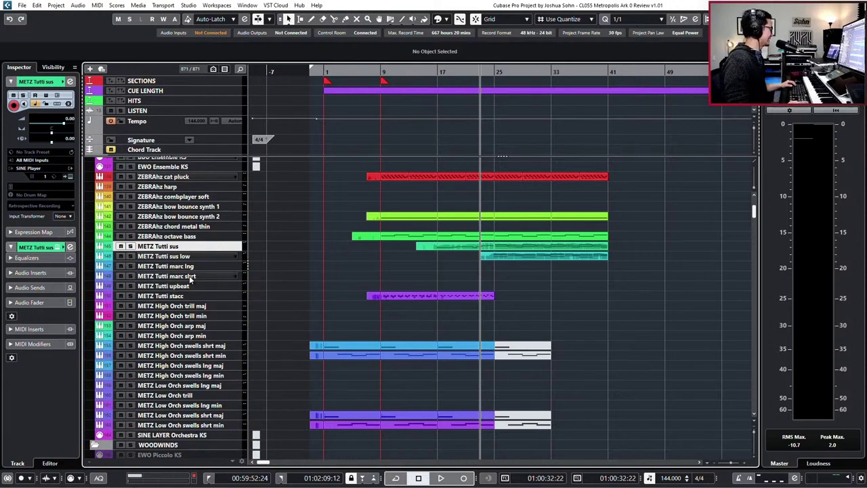
scroll(191, 290, down, 9)
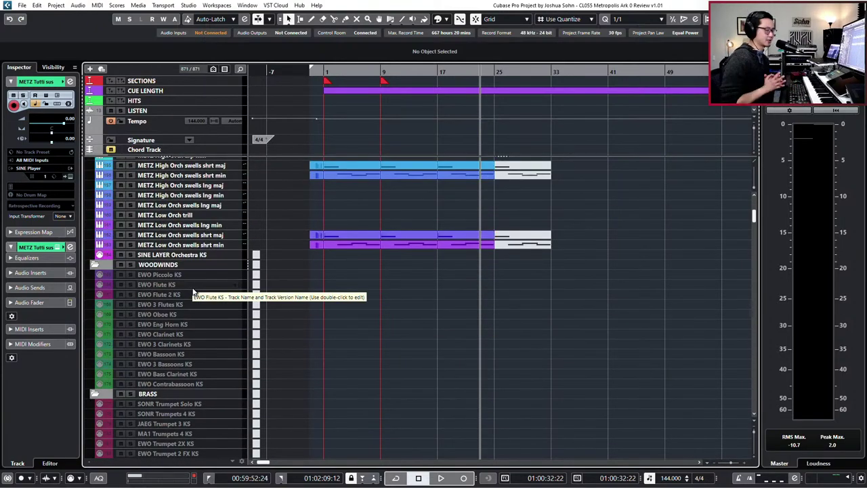
scroll(193, 291, down, 20)
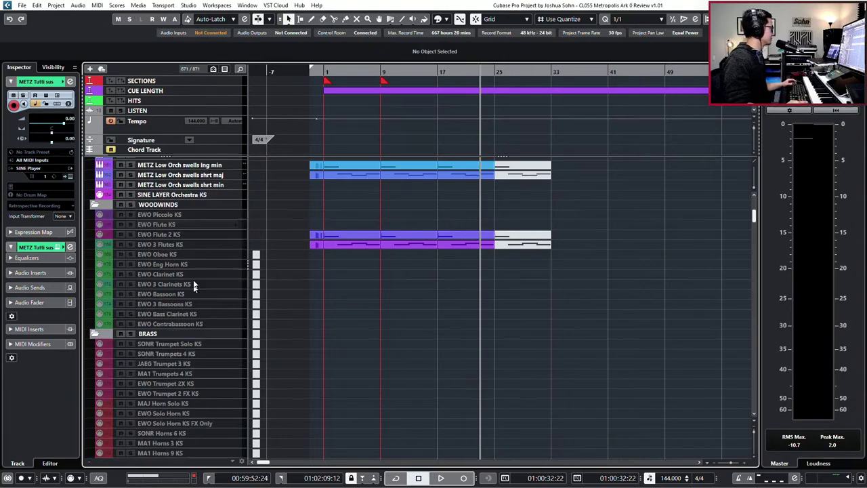
scroll(185, 327, down, 20)
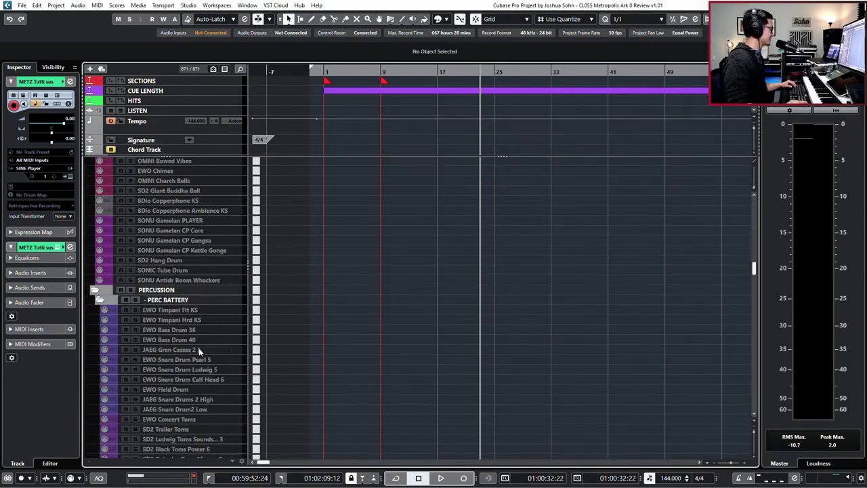
scroll(200, 347, up, 8)
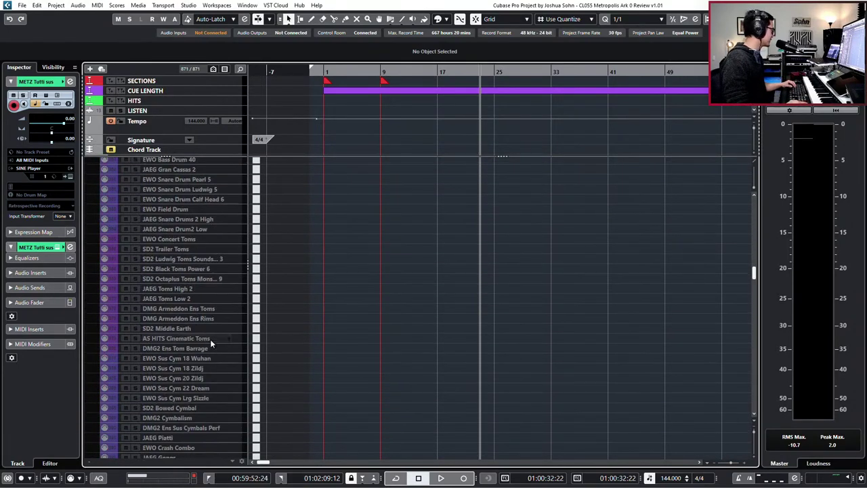
click(189, 308)
Look through the percussion, drumset and synth drum folders for tracks that could suit the arrangement.
scroll(193, 323, down, 2)
scroll(191, 327, up, 6)
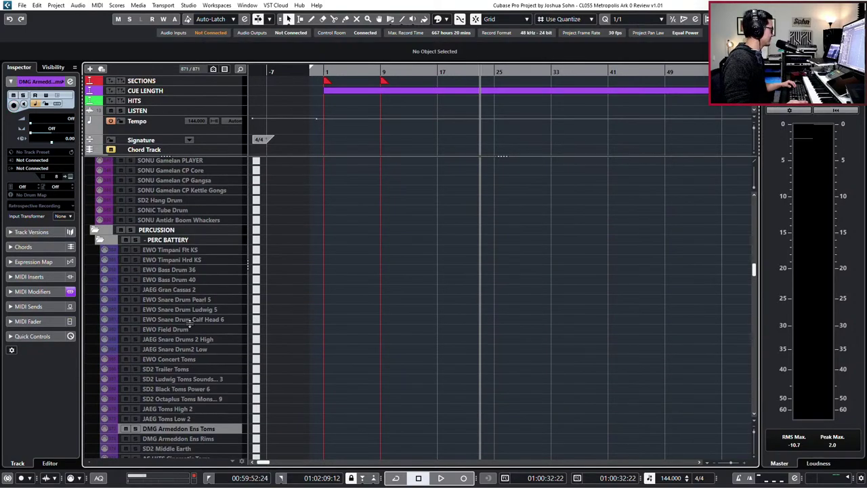
scroll(190, 327, down, 8)
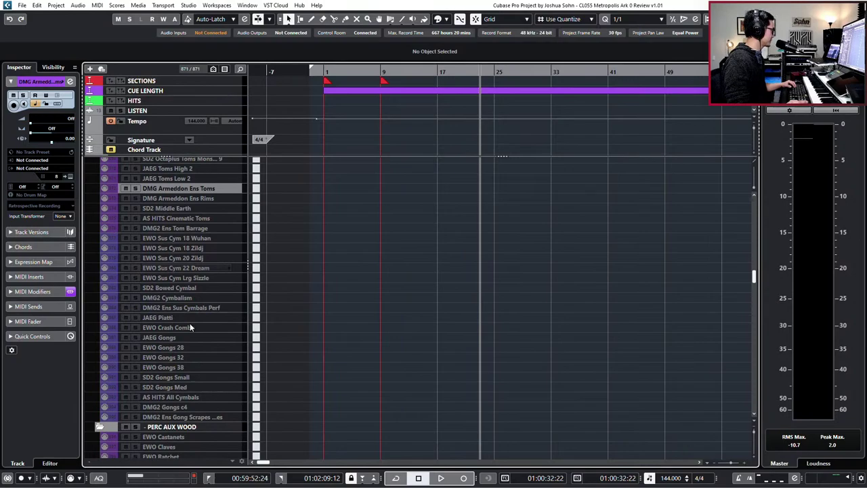
scroll(191, 327, down, 8)
scroll(190, 326, down, 10)
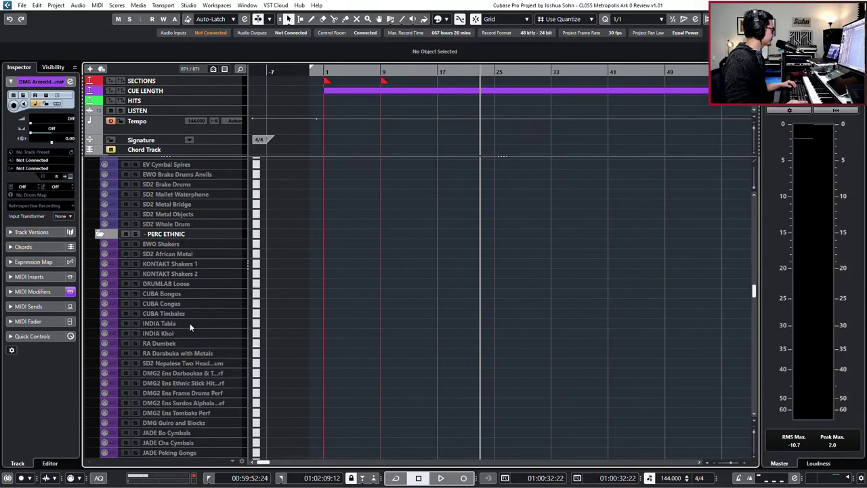
scroll(190, 327, up, 3)
scroll(190, 327, down, 6)
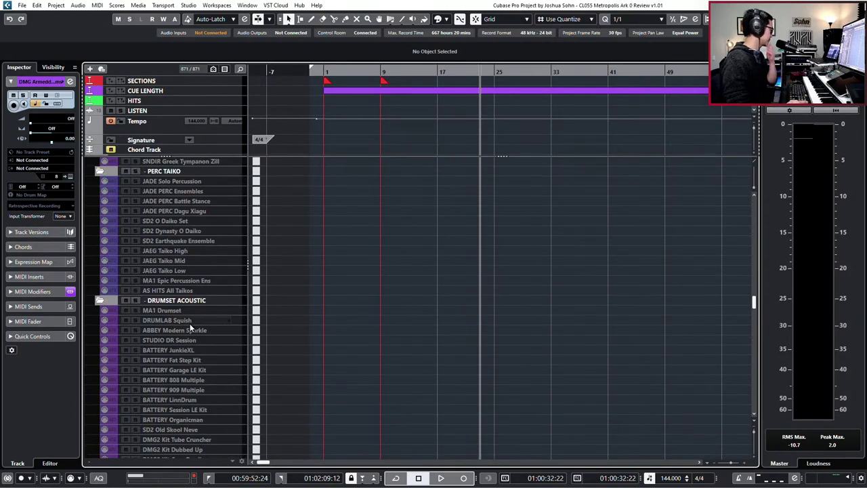
scroll(190, 327, down, 4)
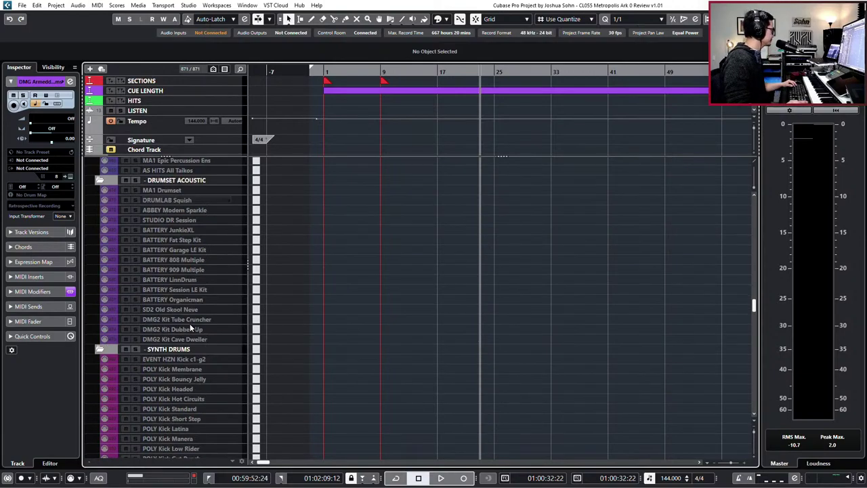
scroll(505, 319, down, 4)
scroll(486, 319, down, 12)
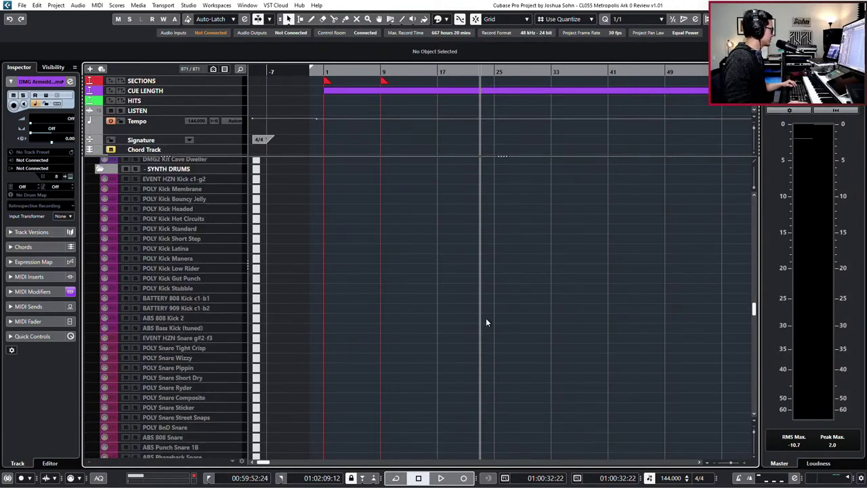
scroll(487, 326, down, 6)
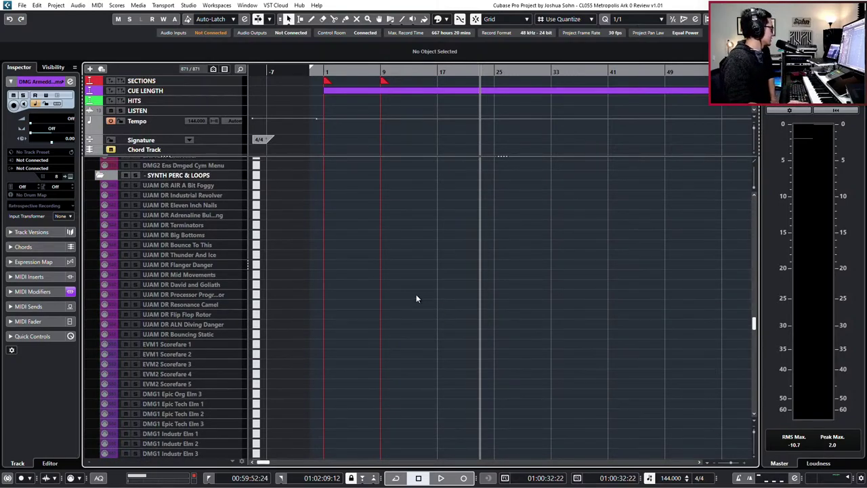
scroll(199, 215, down, 6)
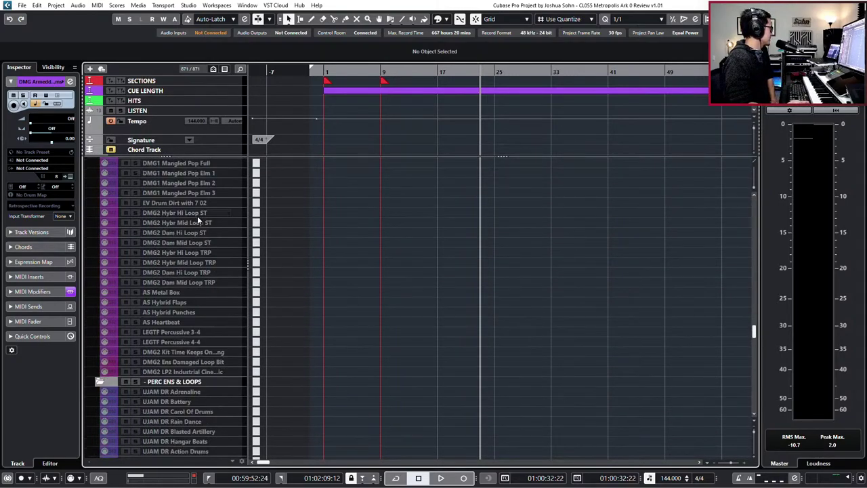
scroll(199, 218, up, 8)
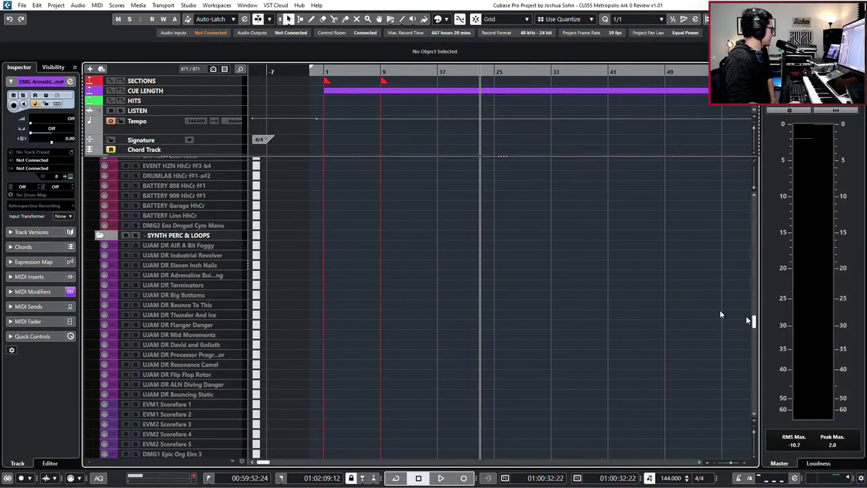
scroll(224, 264, down, 2)
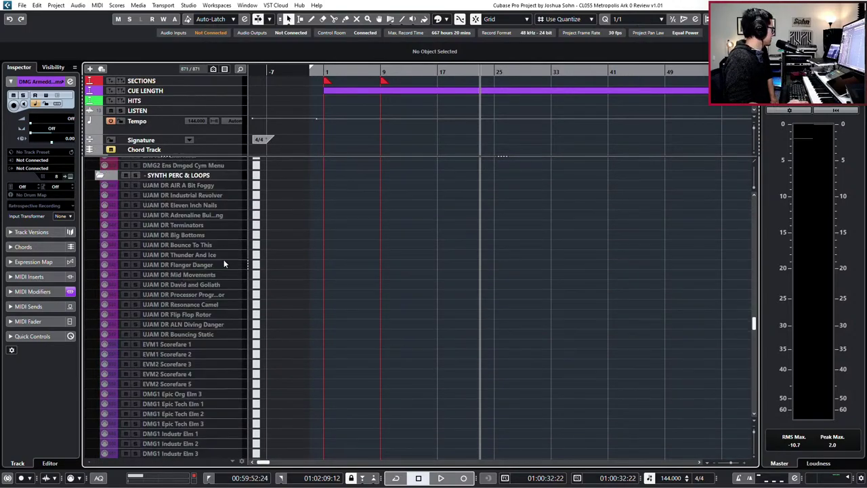
Enable the UJAM DR tracks from AIR A Bit Foggy through Bouncing Static in SYNTH PERC & LOOPS, and save the project.
click(180, 187)
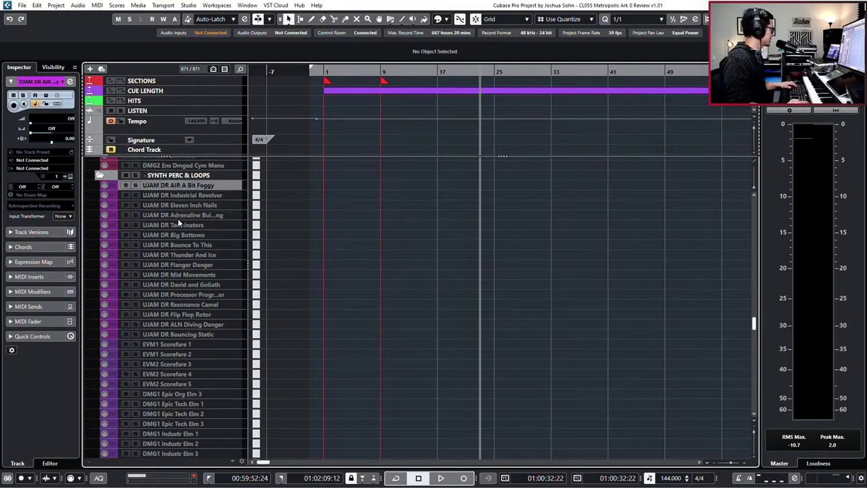
shift+click(198, 333)
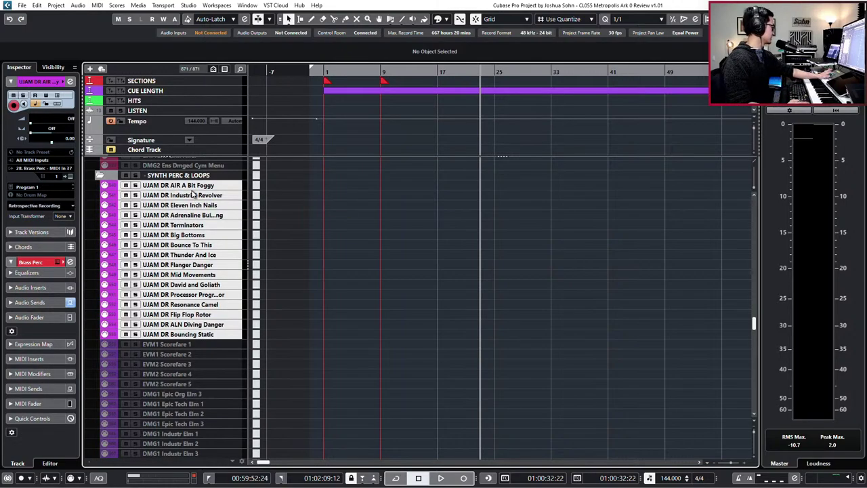
key(ctrl+s)
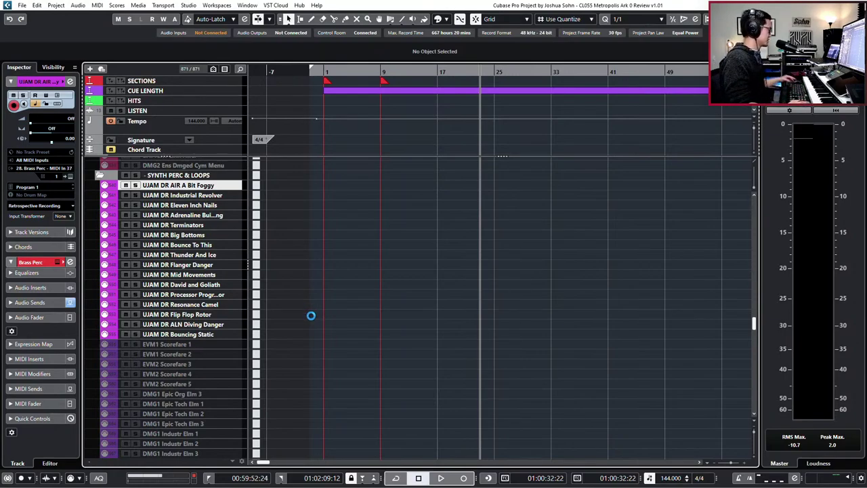
Switch to Vienna Ensemble Pro to check the Brass Perc Keys instance, and return to the Cubase project.
key(alt+Tab)
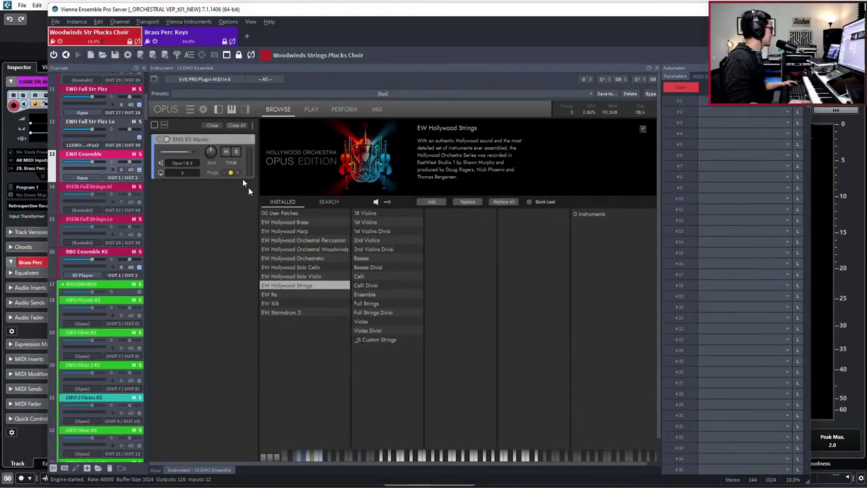
click(166, 31)
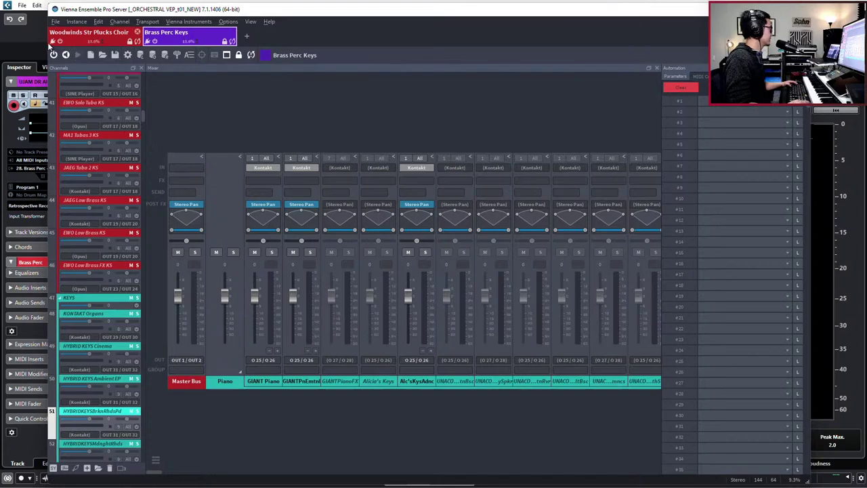
click(16, 42)
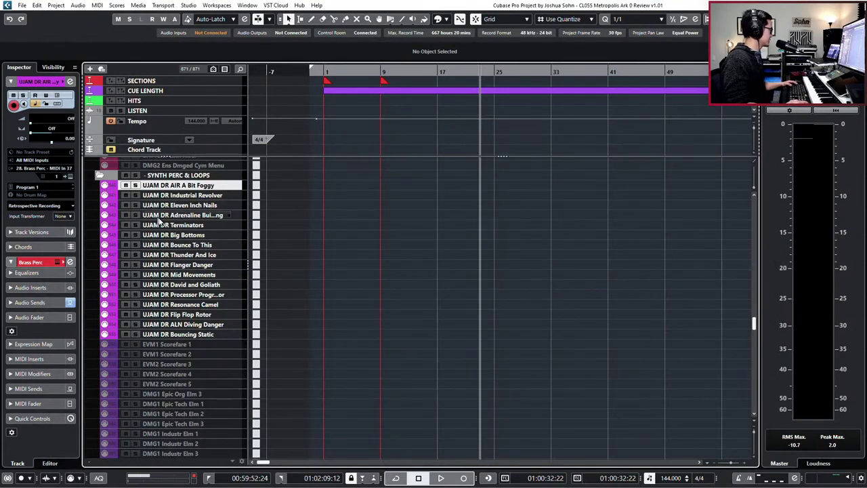
Audition the UJAM DR synth percussion tracks one after another, from Industrial Revolver through Bouncing Static.
click(172, 197)
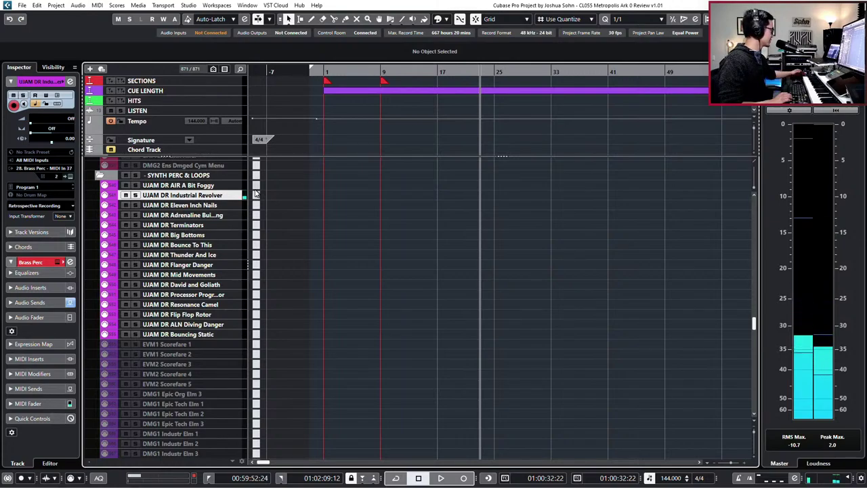
key(Down)
key(Down)
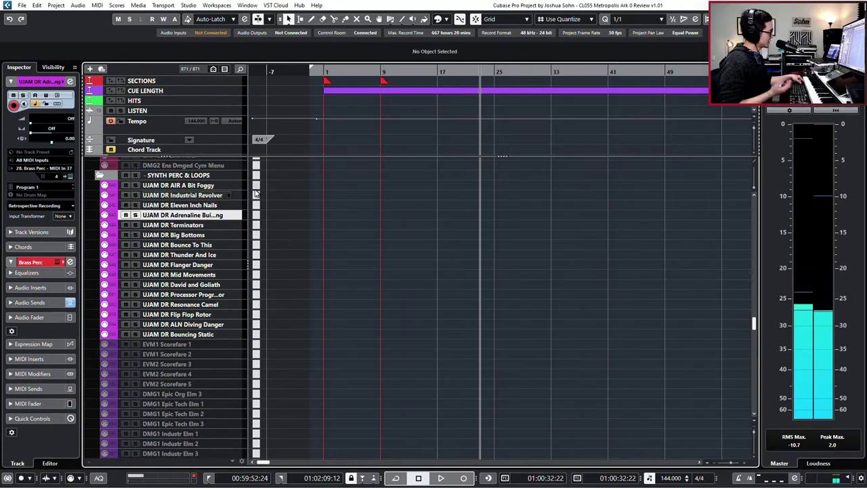
key(Down)
key(Down)
key(Up)
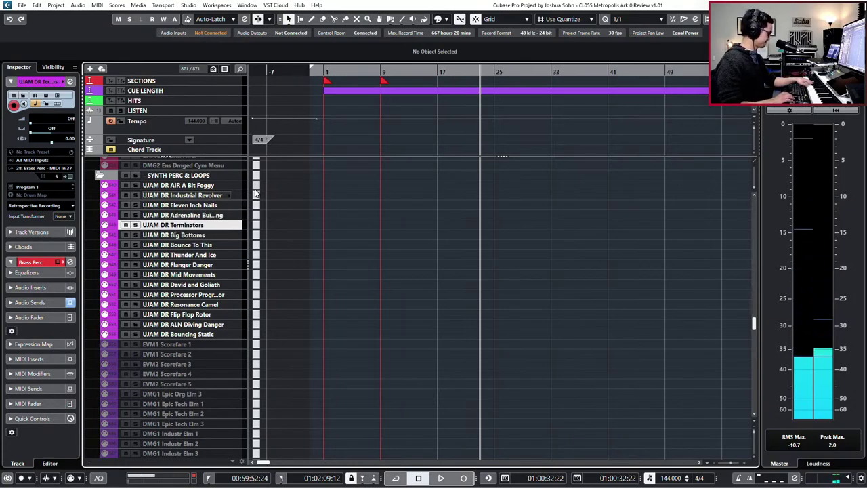
key(Up)
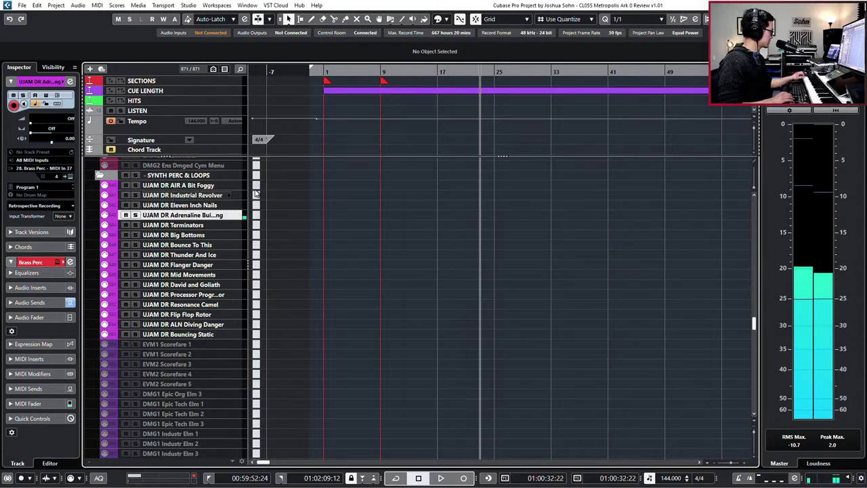
key(Down)
key(Down)
key(Up)
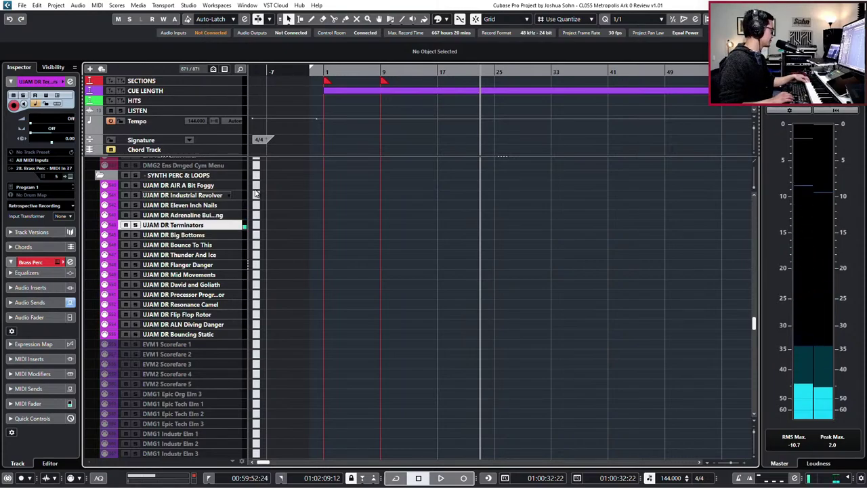
key(Down)
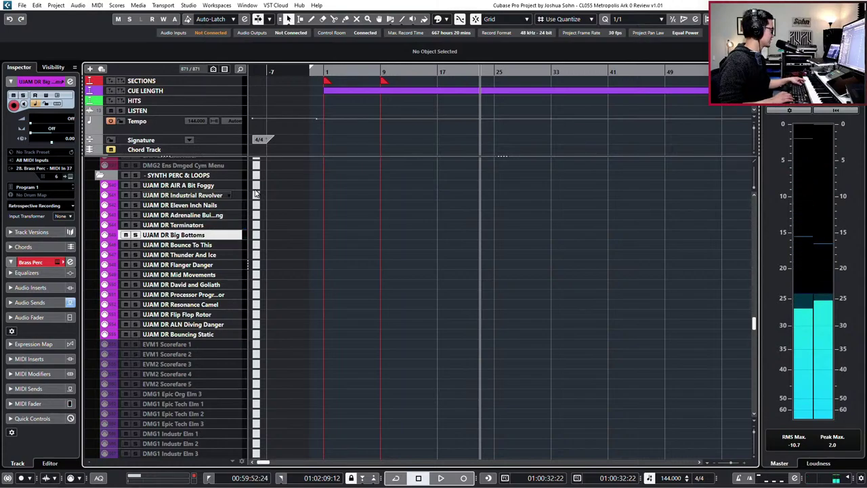
key(Down)
key(Down)
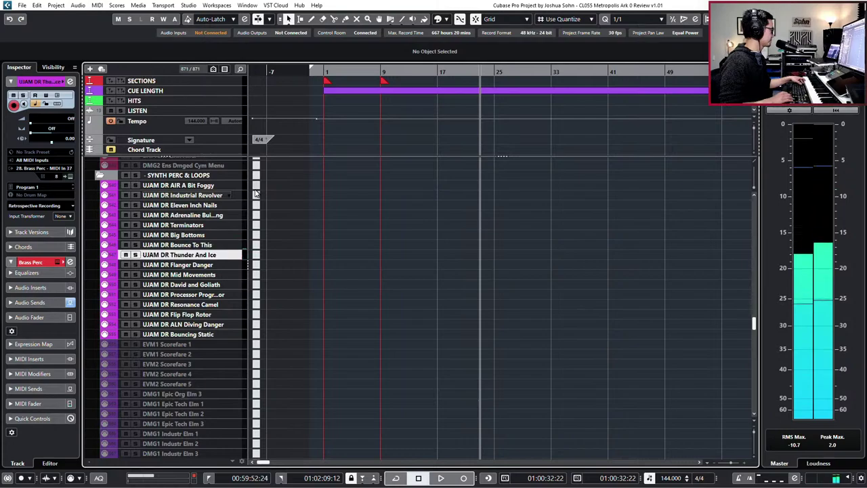
key(Down)
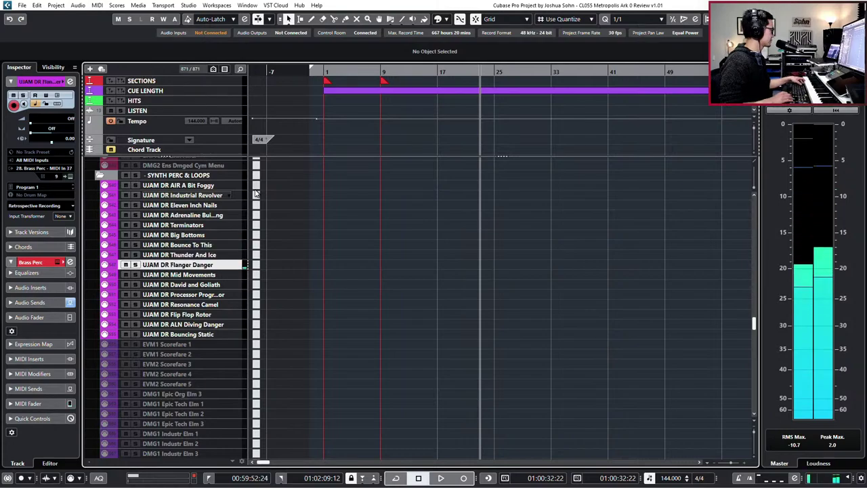
key(Down)
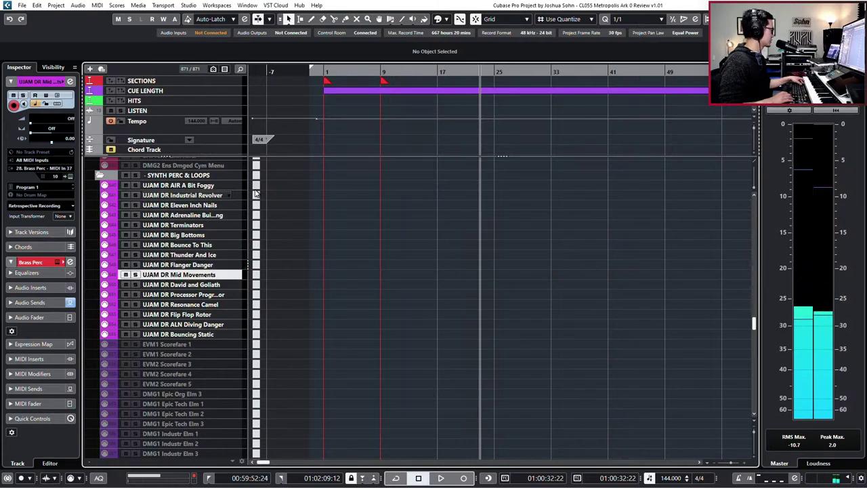
key(Down)
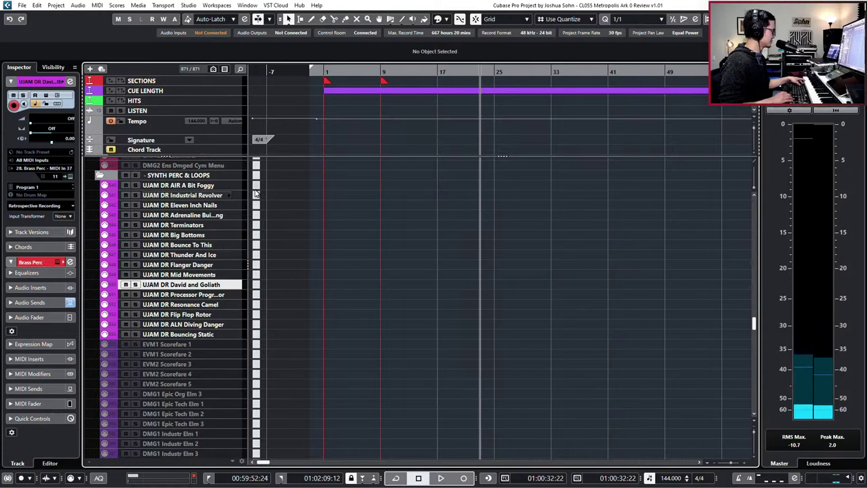
key(Down)
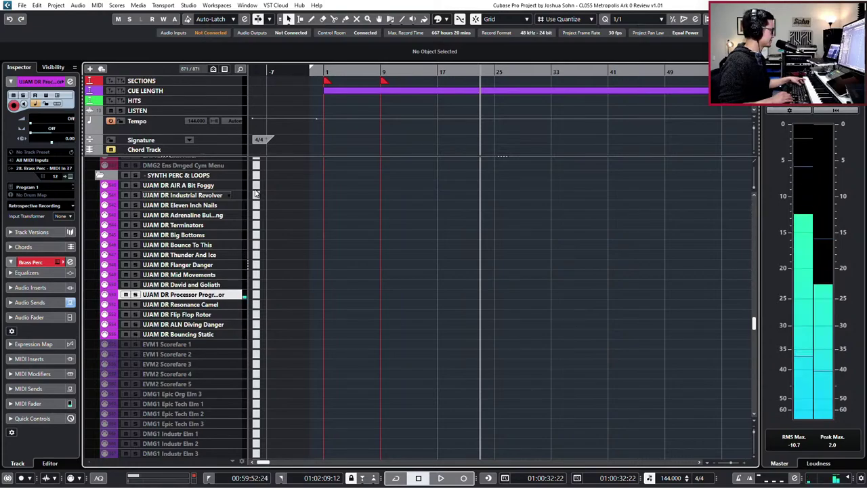
key(Down)
key(Down)
key(Down)
key(Down)
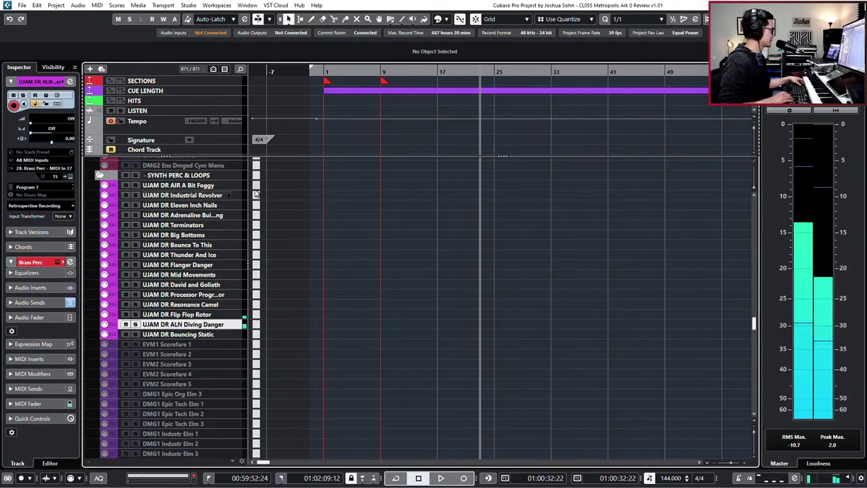
key(Up)
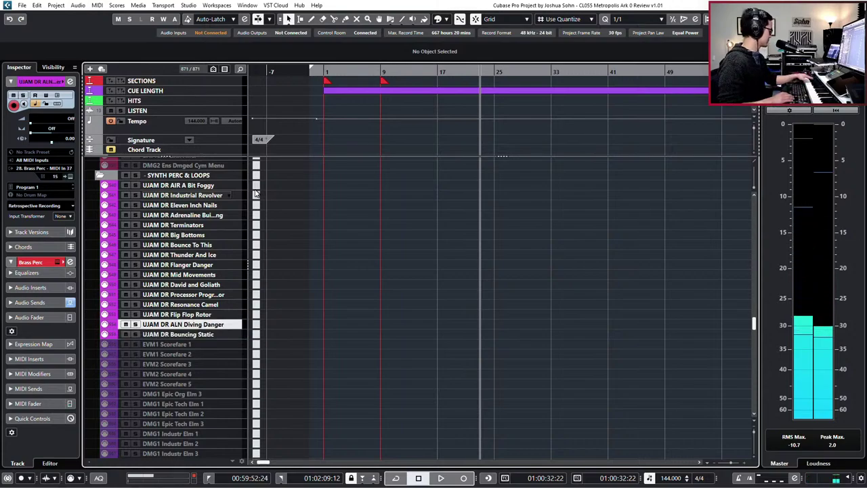
key(Down)
key(Up)
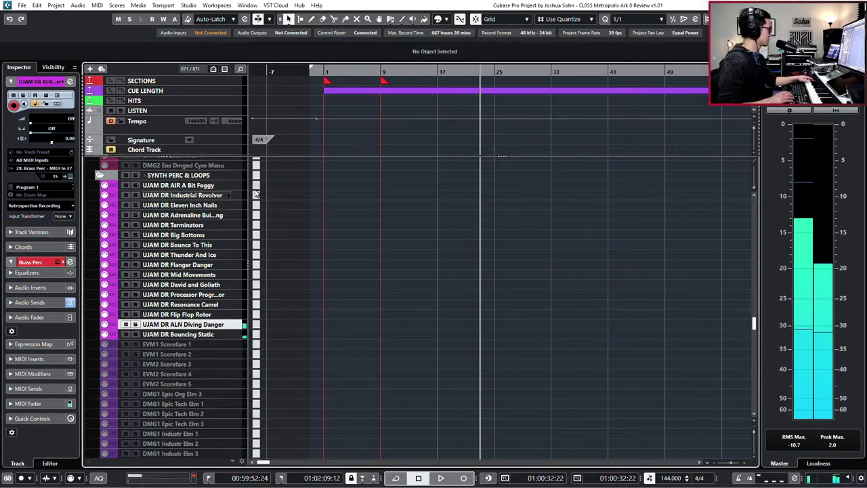
key(Down)
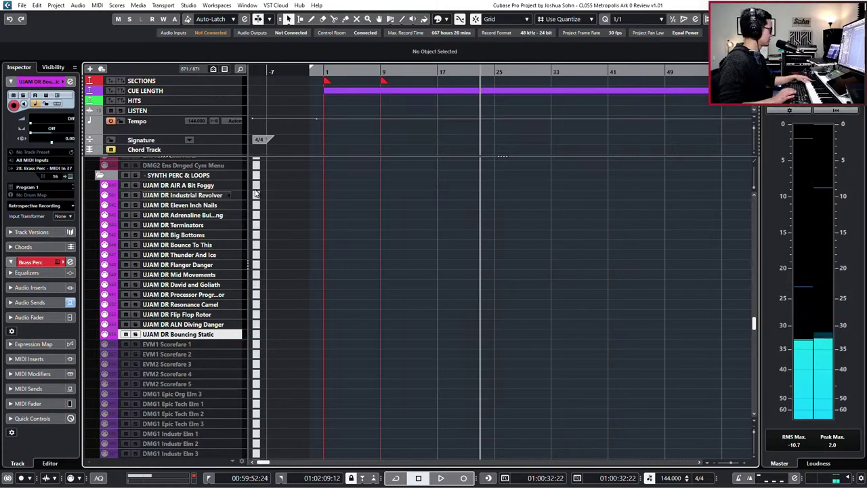
Disable all the UJAM DR tracks in SYNTH PERC & LOOPS except David and Goliath.
shift+click(154, 185)
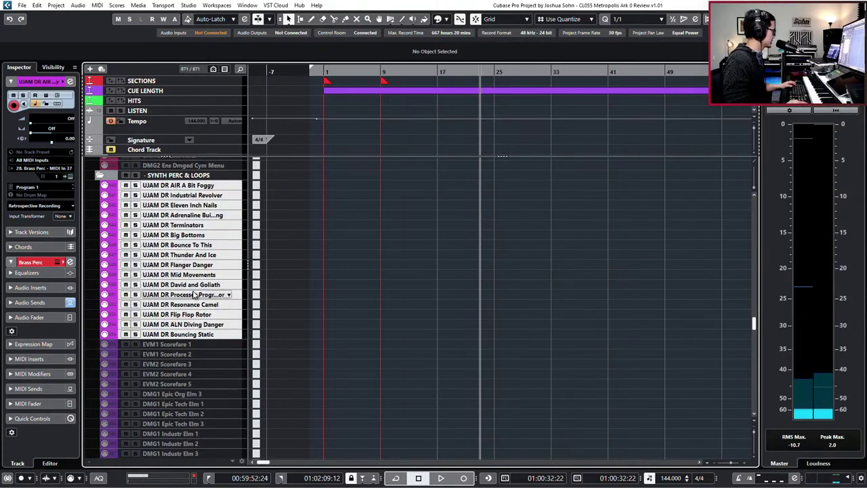
ctrl+click(198, 284)
key(shift+d)
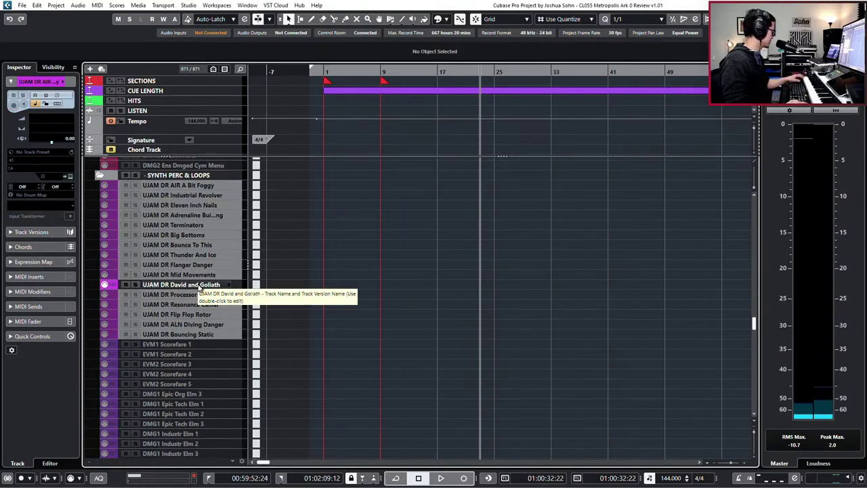
Enable the DMG2 Kit Time Keeps On Ticking track in SYNTH PERC & LOOPS and audition it.
scroll(302, 309, up, 15)
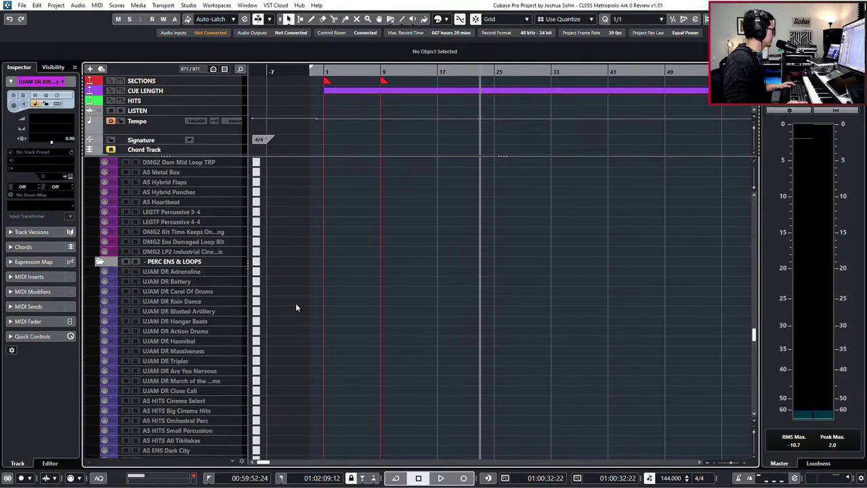
scroll(294, 301, up, 4)
scroll(293, 300, down, 4)
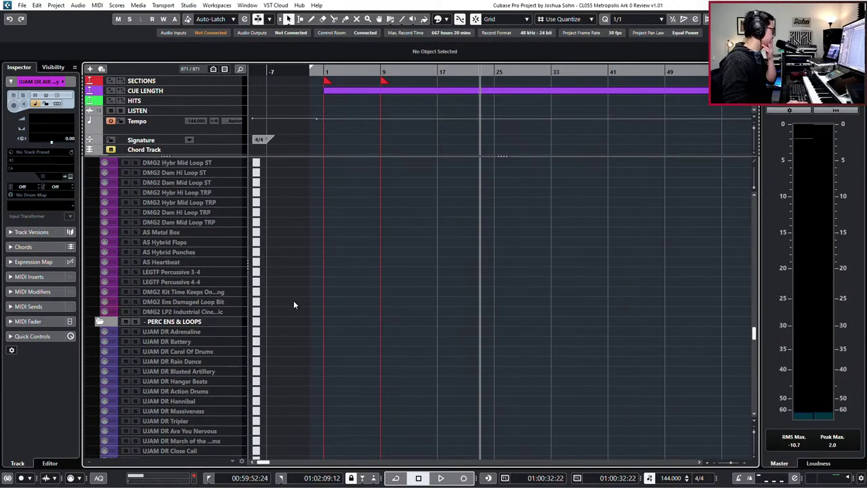
click(221, 292)
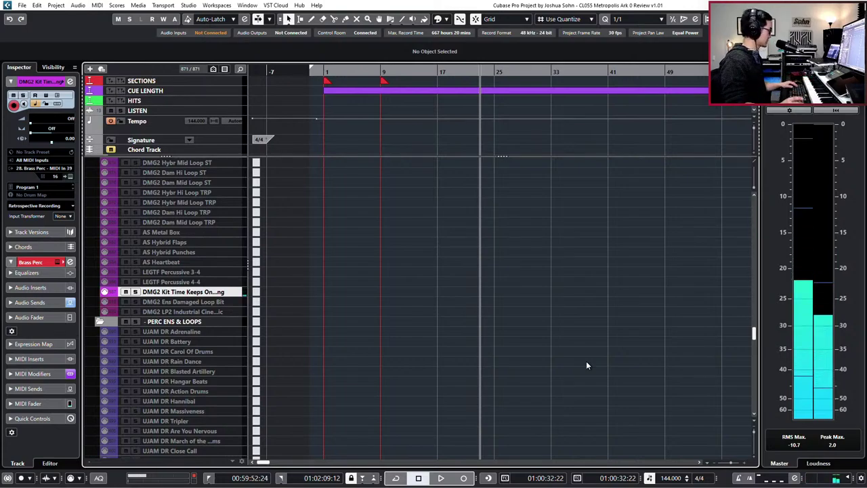
Search the project's tracks for the synth drum instrument channels and select Synth Drum Loops.
scroll(325, 143, down, 1)
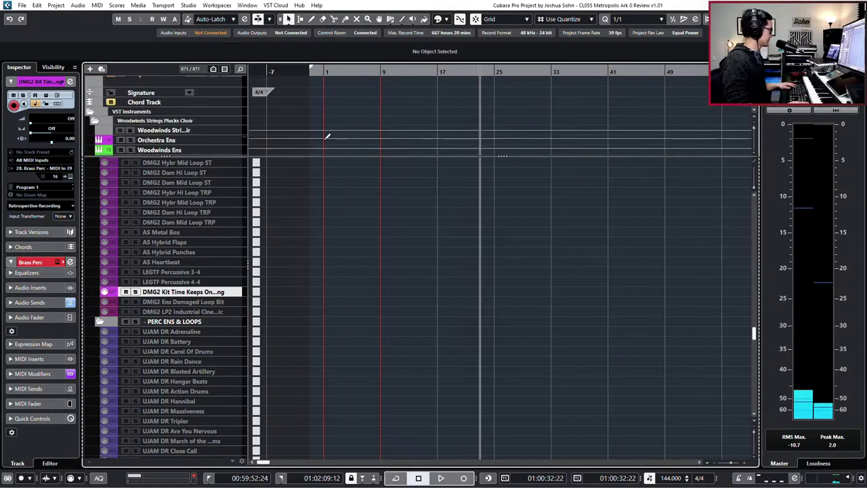
key(ctrl+f)
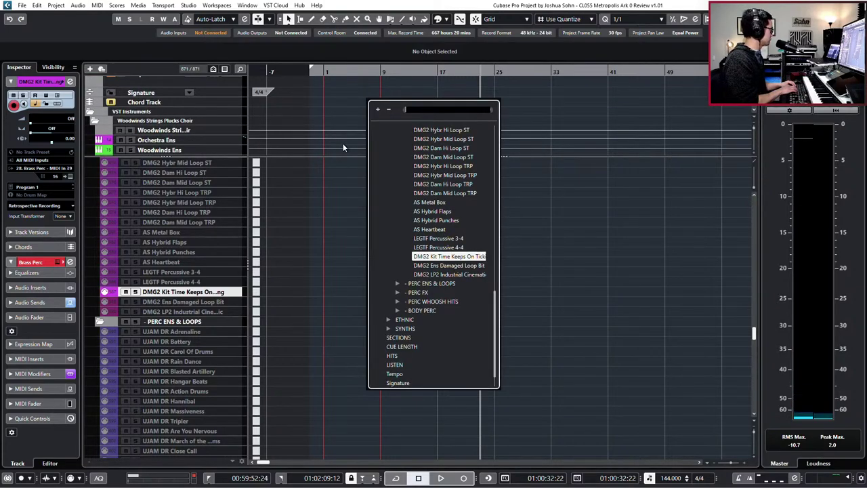
text(drum)
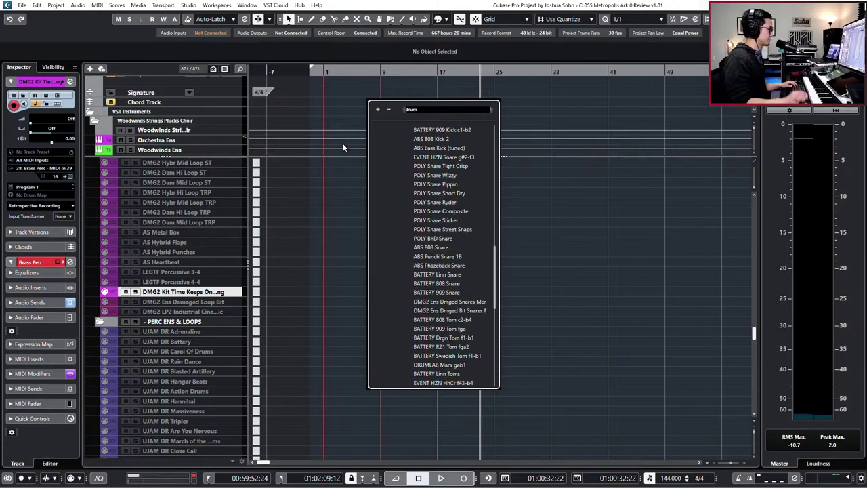
scroll(461, 248, up, 15)
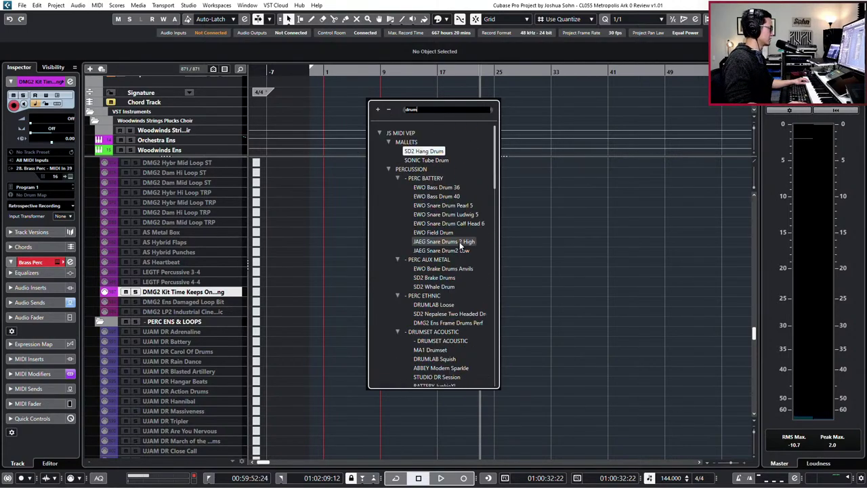
scroll(461, 245, down, 20)
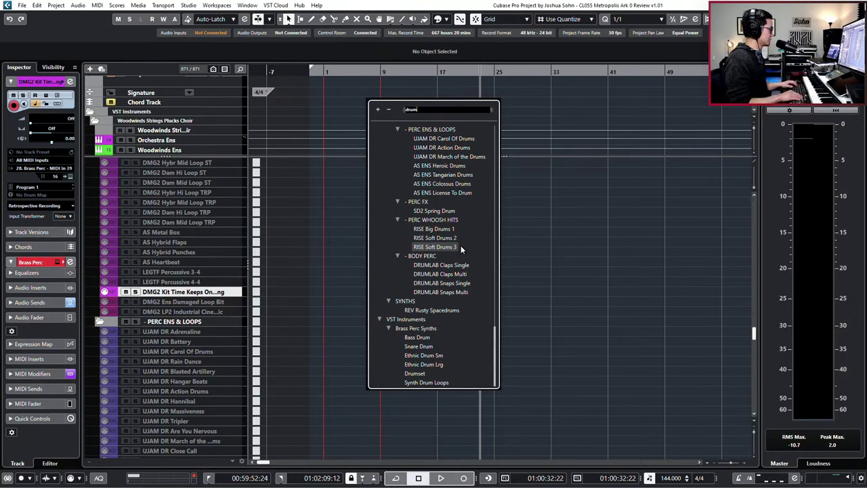
text(per)
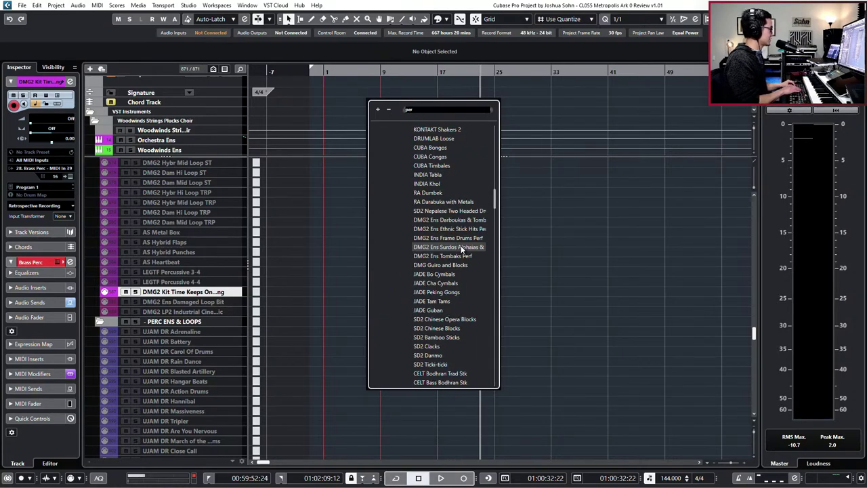
key(BackSpace)
key(BackSpace)
key(BackSpace)
text(synth drum)
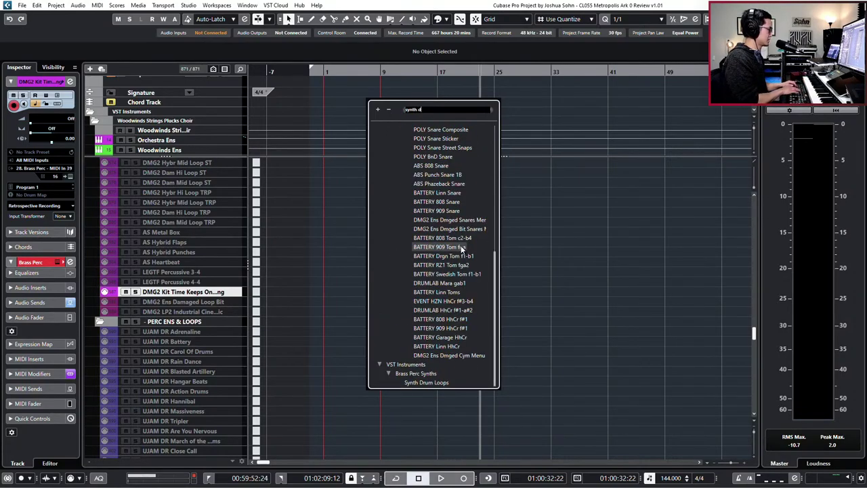
click(434, 382)
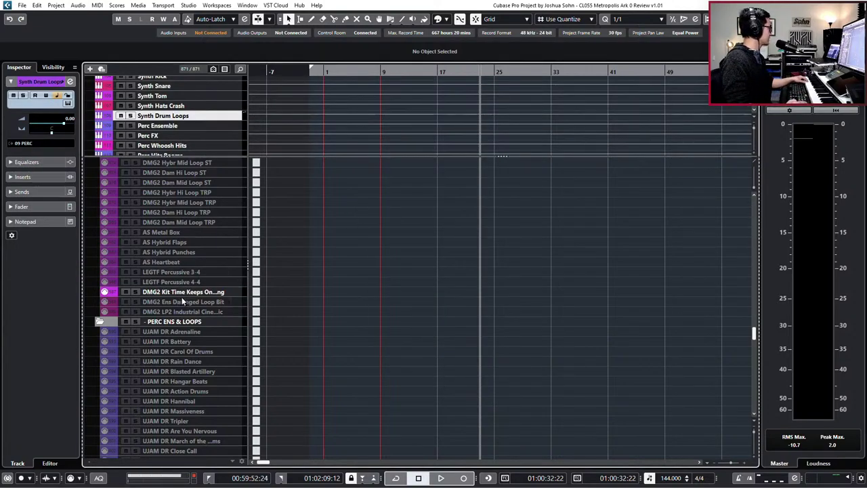
Audition DMG2 Kit Time Keeps On Ticking again, and insert ValhallaVintageVerb on the Synth Drum Loops channel.
click(180, 293)
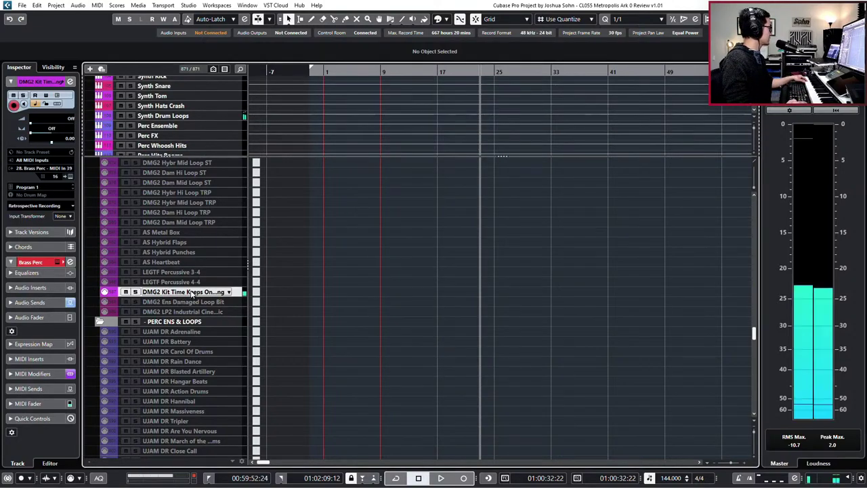
click(202, 116)
key(e)
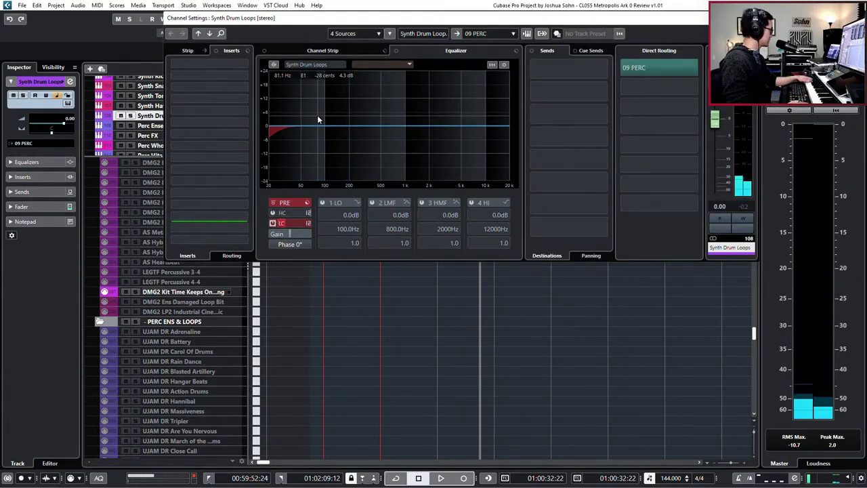
click(247, 64)
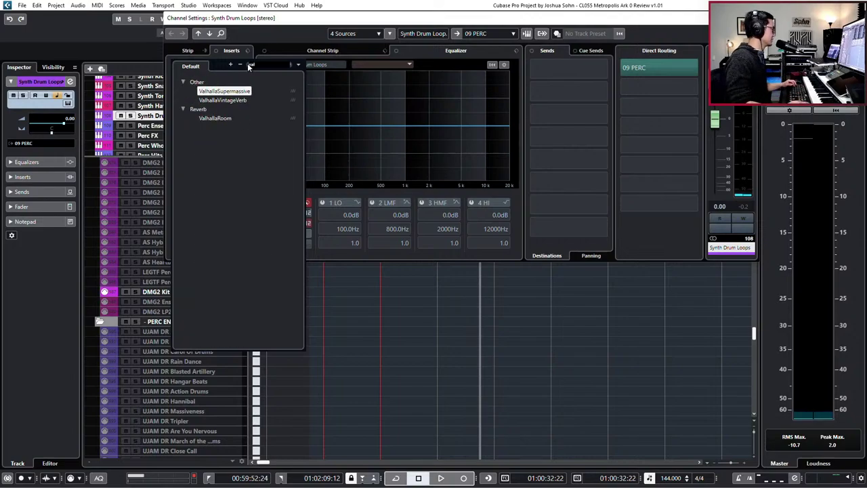
click(222, 118)
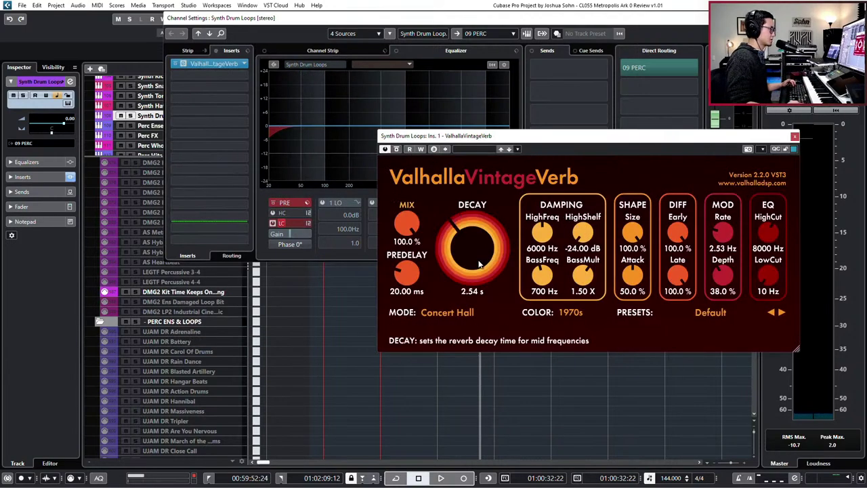
Set the ValhallaVintageVerb mix to 74.8 % and its color mode to 1980s.
drag(407, 224, 399, 256)
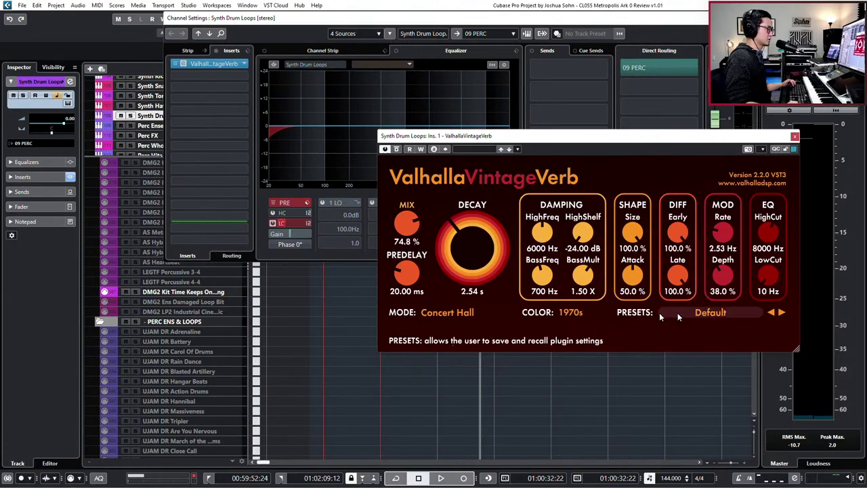
click(570, 312)
click(576, 330)
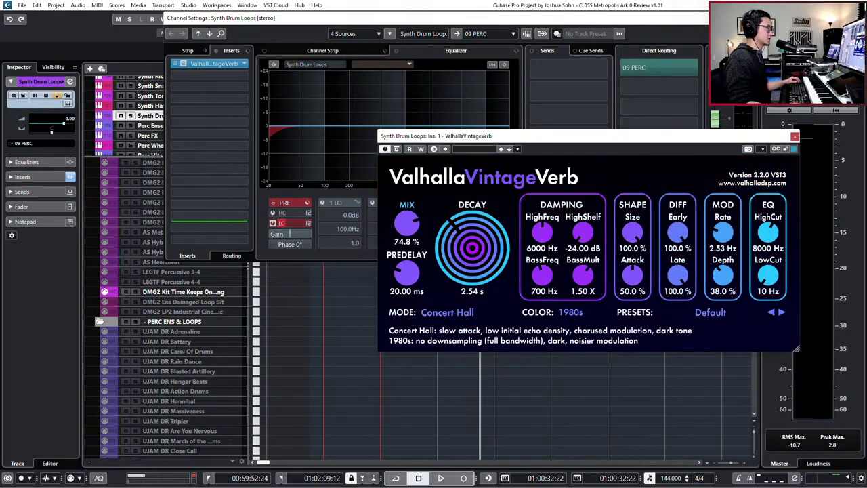
Audition DMG2 Kit Time Keeps On Ticking and UJAM DR David and Goliath through the new reverb, and close the plug-in window.
click(750, 18)
click(199, 291)
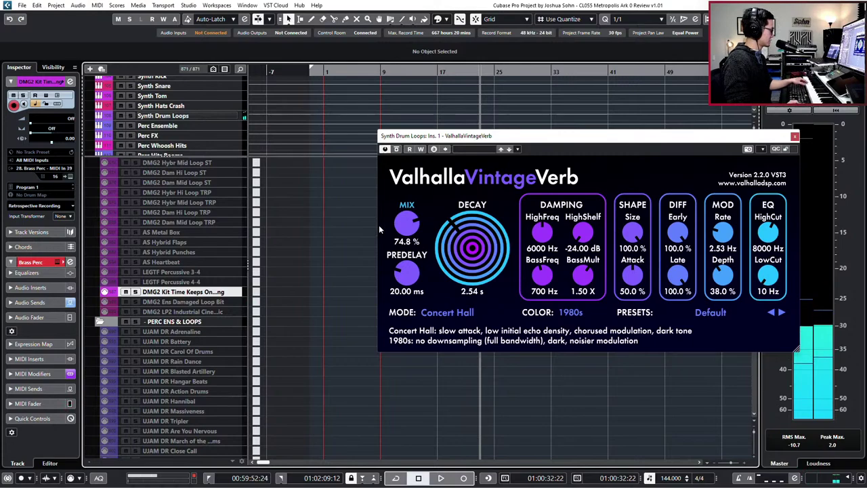
scroll(293, 243, down, 10)
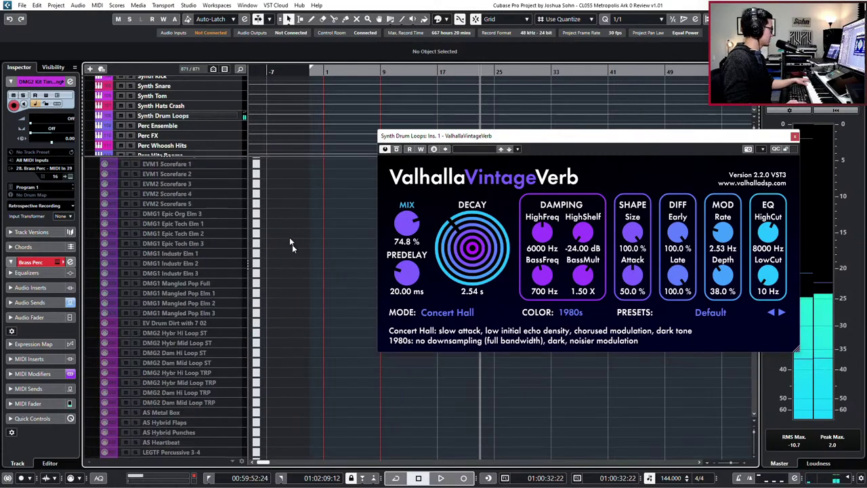
click(197, 404)
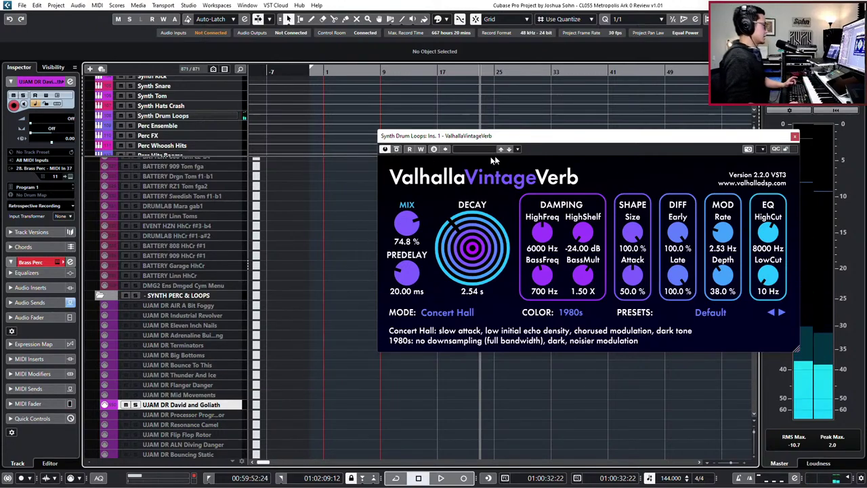
click(796, 137)
Return to DMG2 Kit Time Keeps On Ticking for comparison, and disable the UJAM DR David and Goliath track.
scroll(590, 277, down, 10)
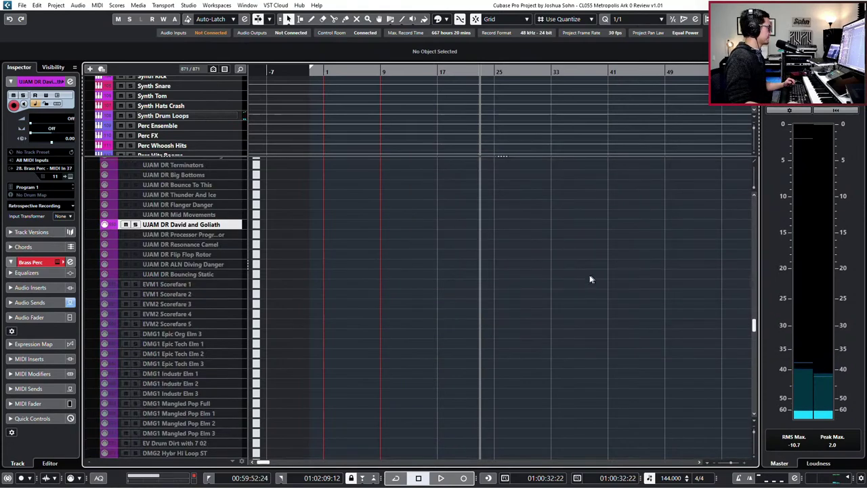
click(191, 295)
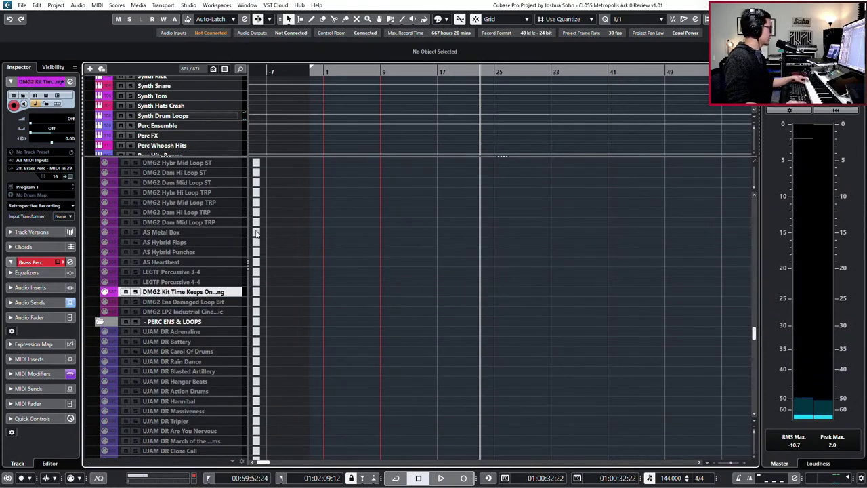
scroll(231, 224, down, 10)
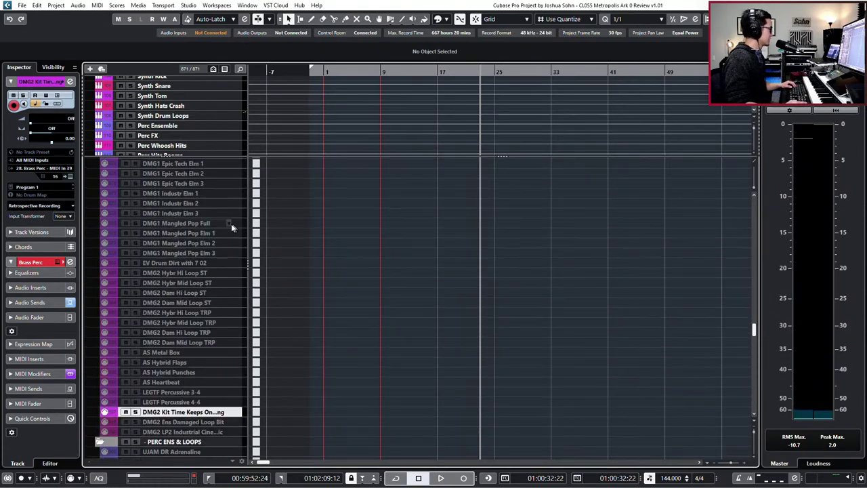
click(205, 285)
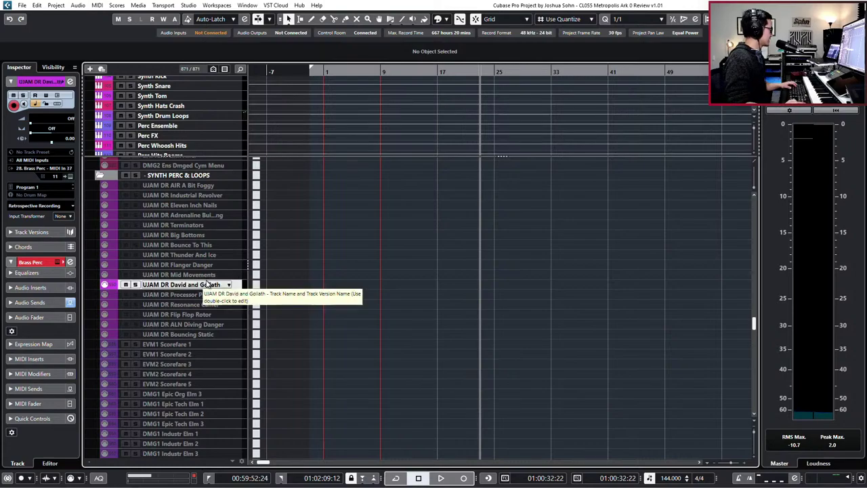
key(shift+d)
Look through the synth drum, synth percussion and PERC ENS & LOOPS tracks for further candidates.
scroll(289, 301, down, 15)
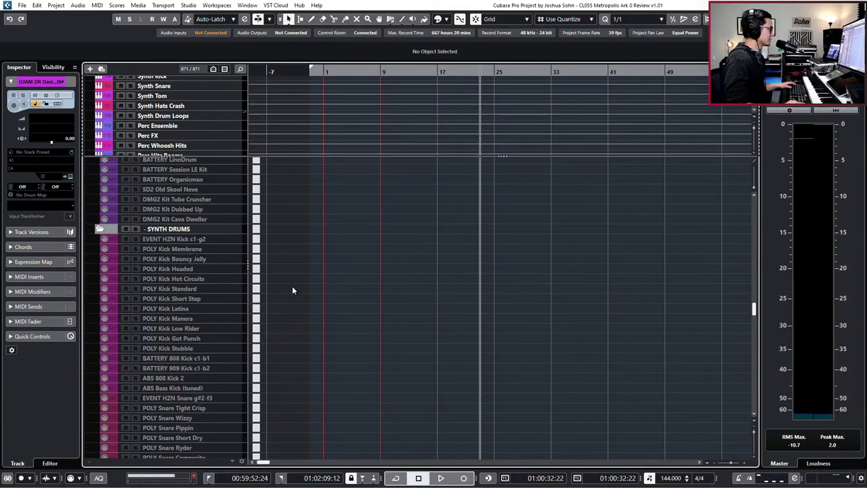
scroll(309, 307, down, 15)
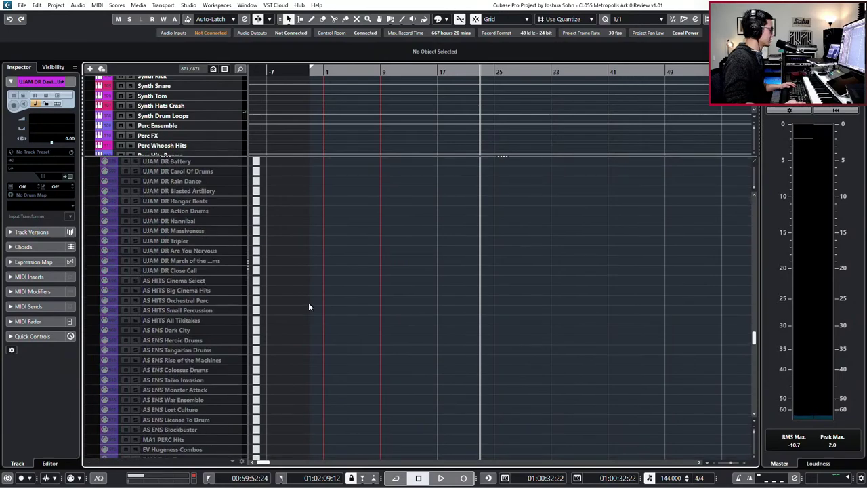
scroll(307, 307, up, 6)
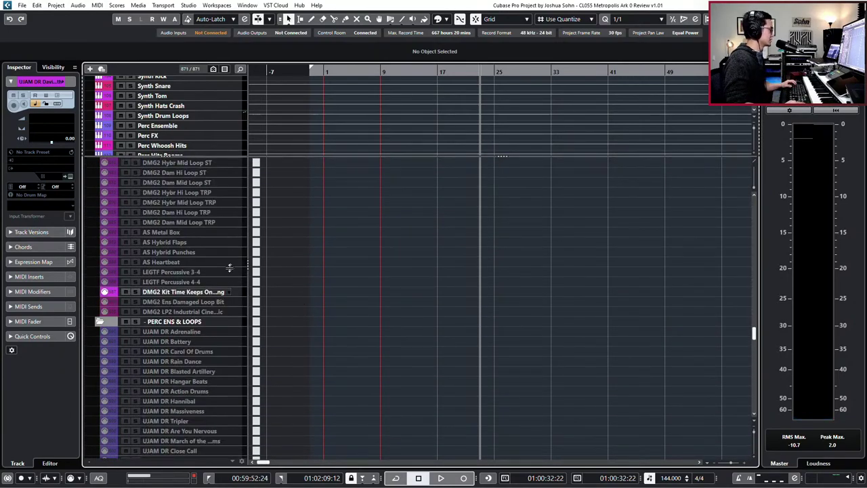
scroll(227, 274, down, 5)
scroll(233, 258, up, 3)
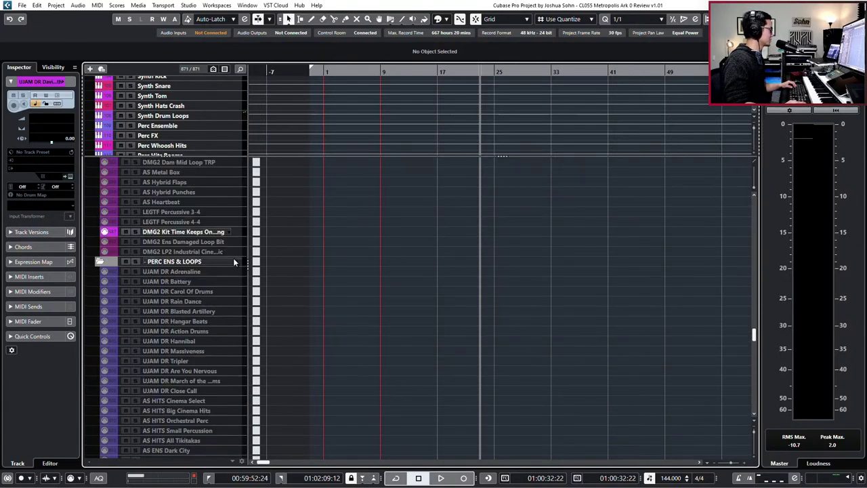
scroll(235, 262, down, 8)
scroll(235, 270, down, 3)
scroll(233, 270, up, 5)
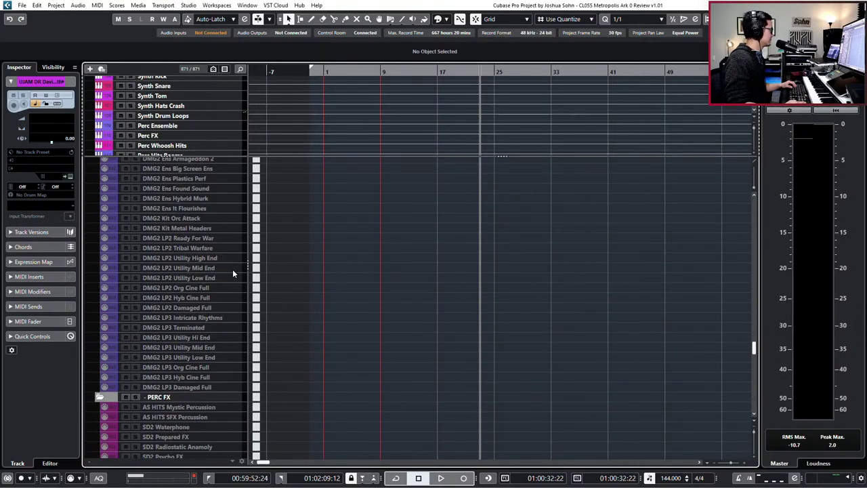
Bypass the ValhallaVintageVerb insert on the Synth Drum Loops channel and close its channel settings.
click(201, 116)
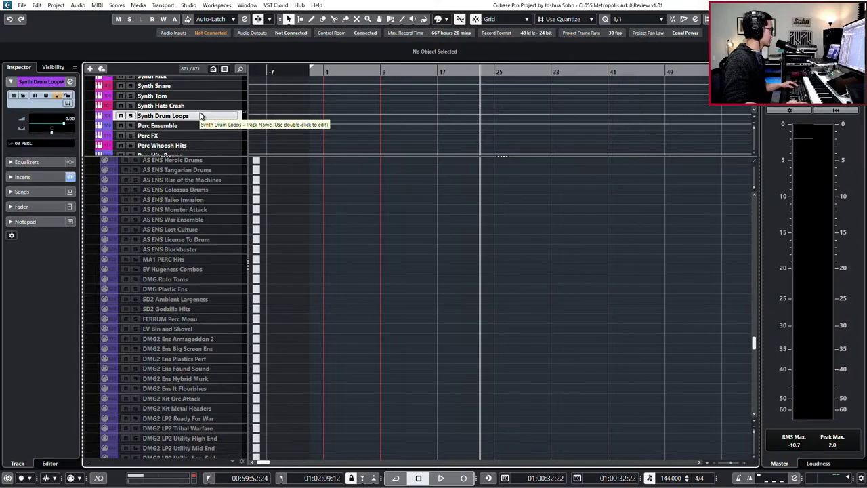
key(e)
click(177, 64)
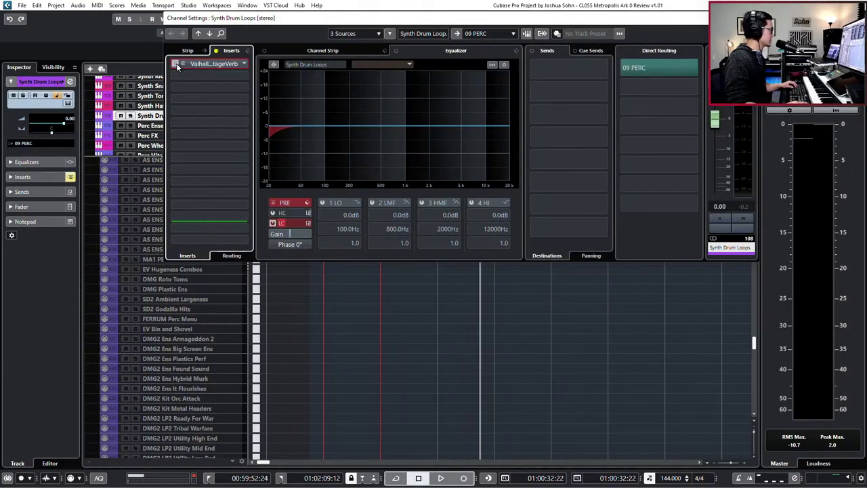
key(e)
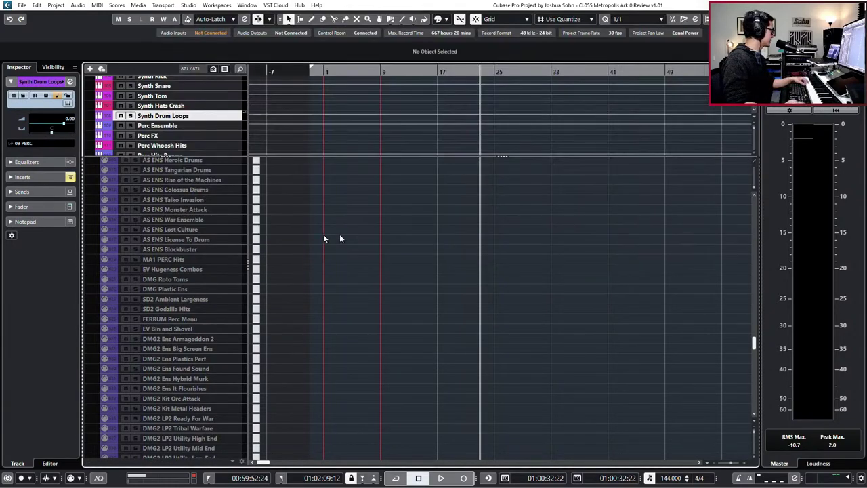
Enable the four DMG2 tracks in the PERC WHOOSH HITS folder, from DMG2 Long Rev Whoosh to DMG2 Hybrid Whooshes.
scroll(289, 240, down, 10)
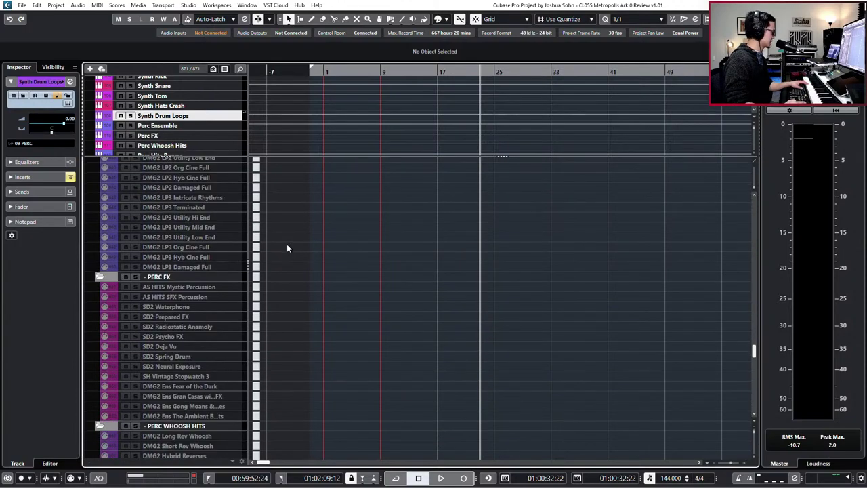
scroll(269, 247, down, 4)
scroll(244, 246, down, 2)
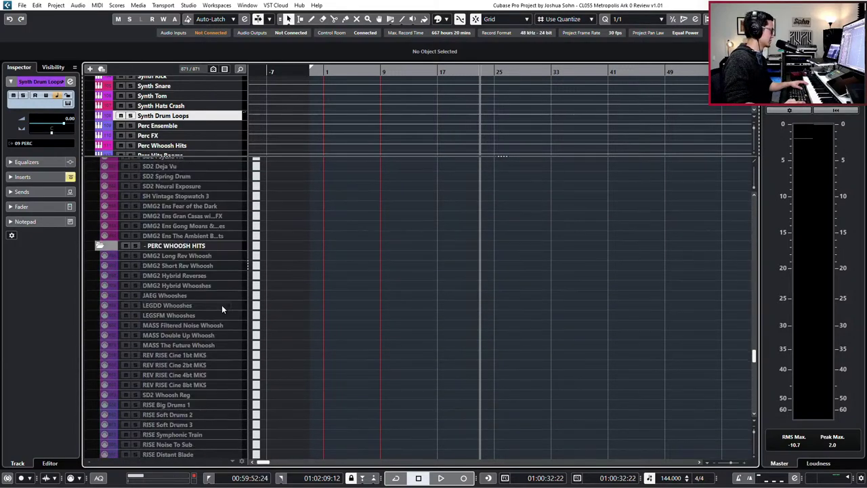
click(200, 266)
shift+click(207, 257)
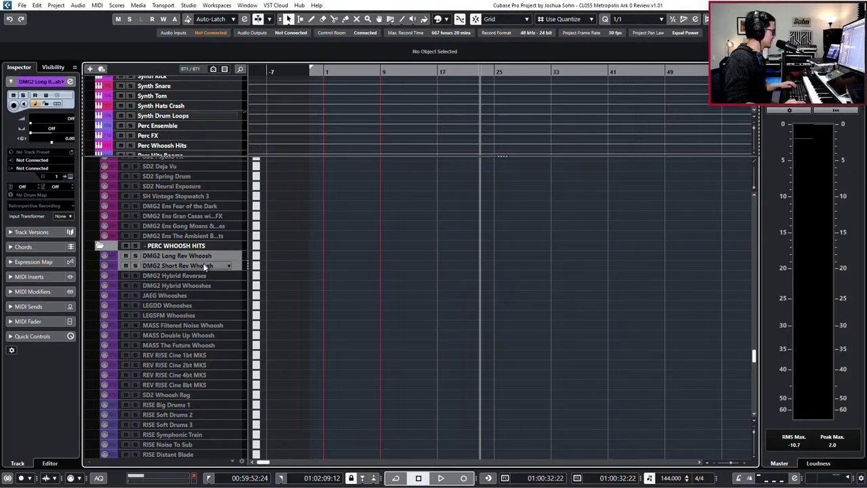
click(201, 286)
shift+click(207, 256)
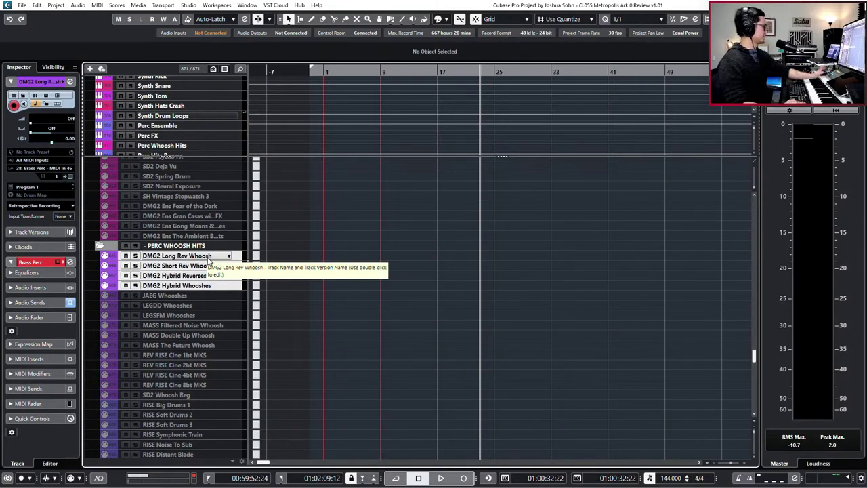
Enable the JAEG Whooshes, LEGDD Whooshes and LEGSFM Whooshes tracks.
click(203, 306)
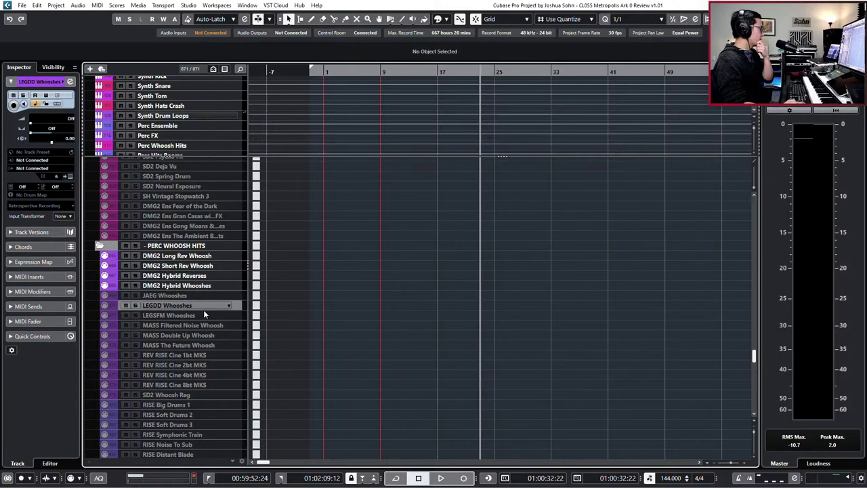
scroll(195, 313, down, 3)
click(197, 236)
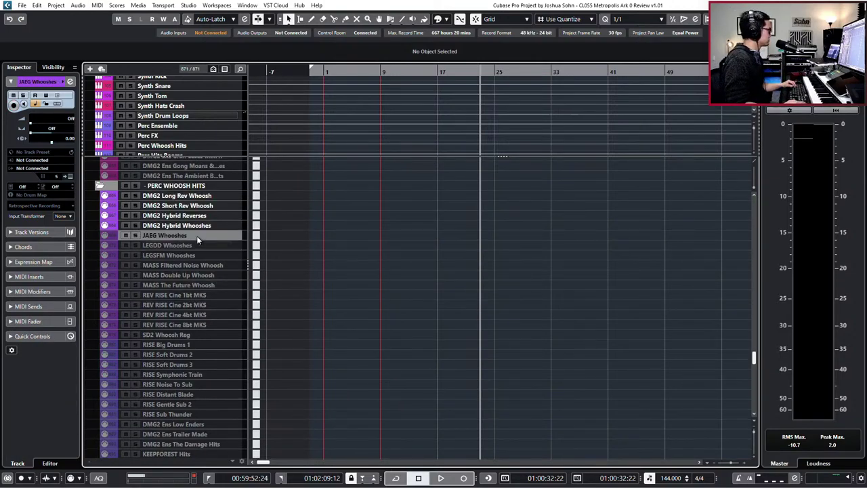
click(193, 255)
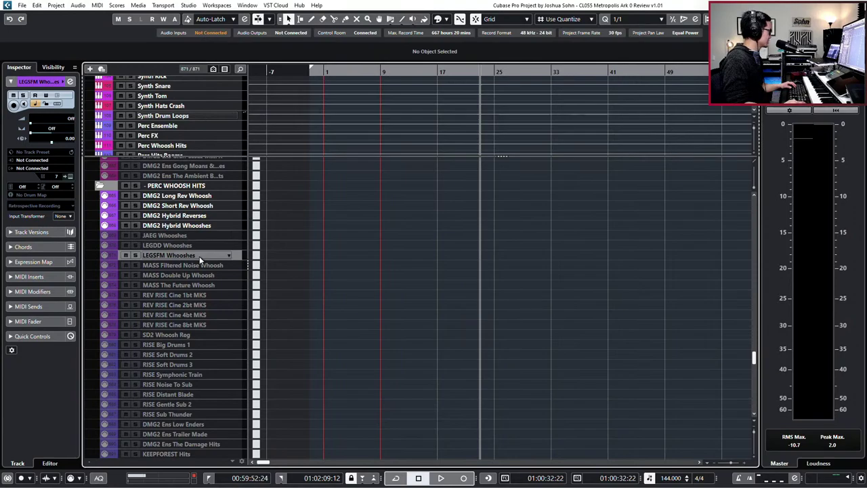
click(199, 264)
click(201, 236)
shift+click(193, 256)
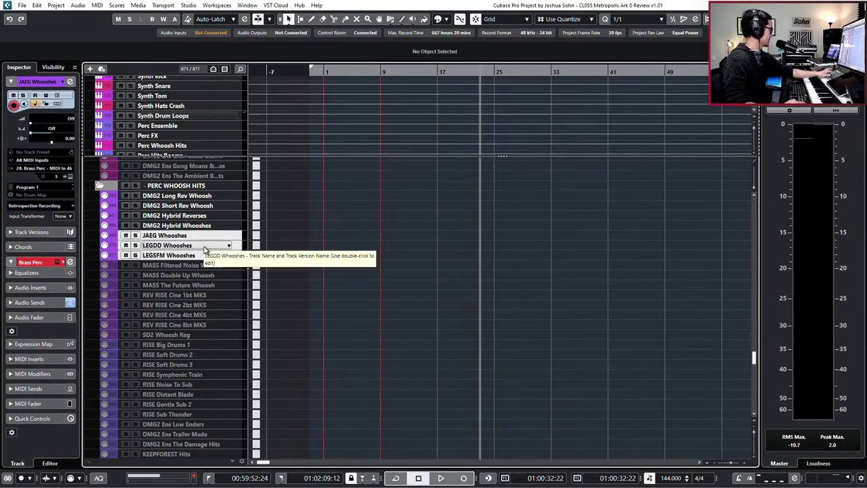
Enable the MASS Filtered Noise Whoosh, MASS Double Up Whoosh and MASS The Future Whoosh tracks.
click(204, 265)
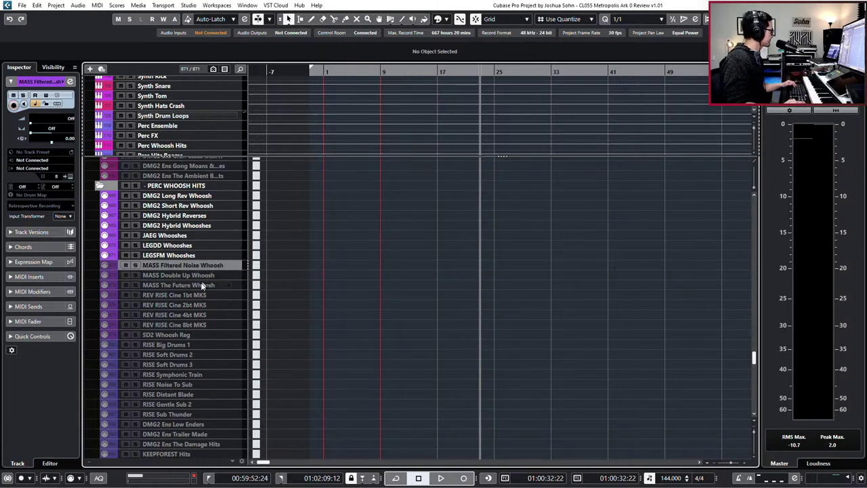
click(207, 285)
shift+click(212, 265)
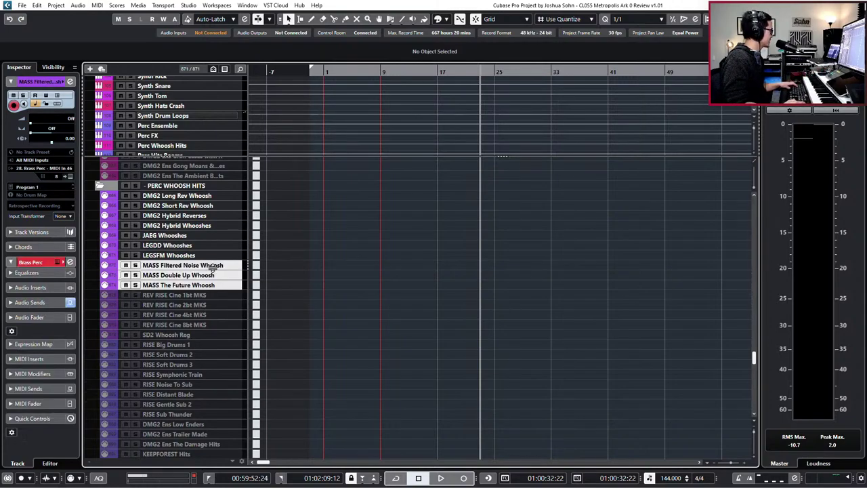
click(211, 267)
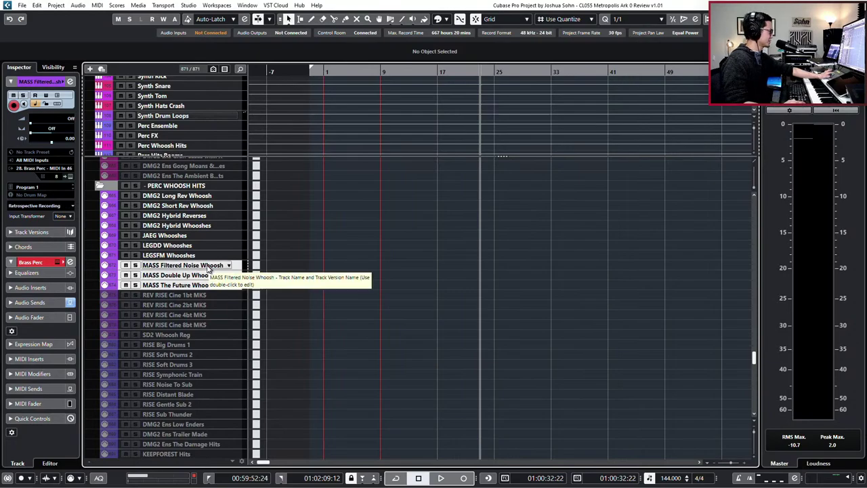
Enable the RISE tracks from RISE Big Drums 1 to RISE Sub Thunder, plus DMG2 Ens Low Enders and DMG2 Ens Trailer Made.
scroll(208, 266, down, 2)
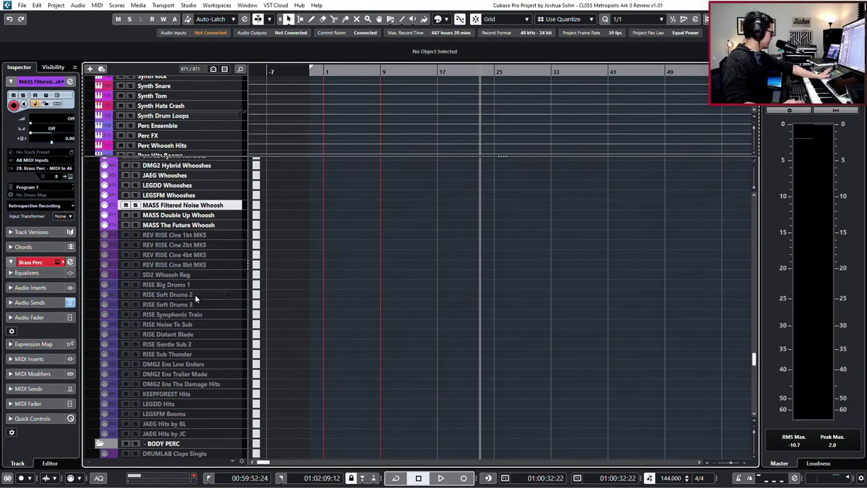
click(198, 283)
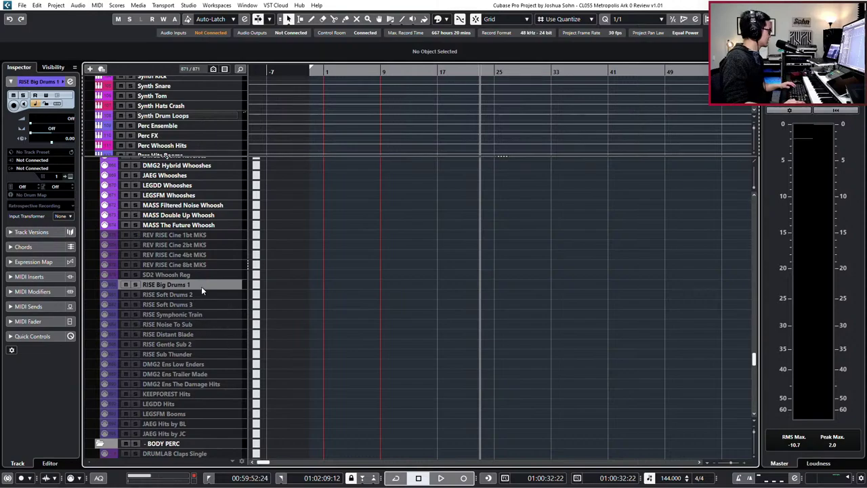
shift+click(196, 353)
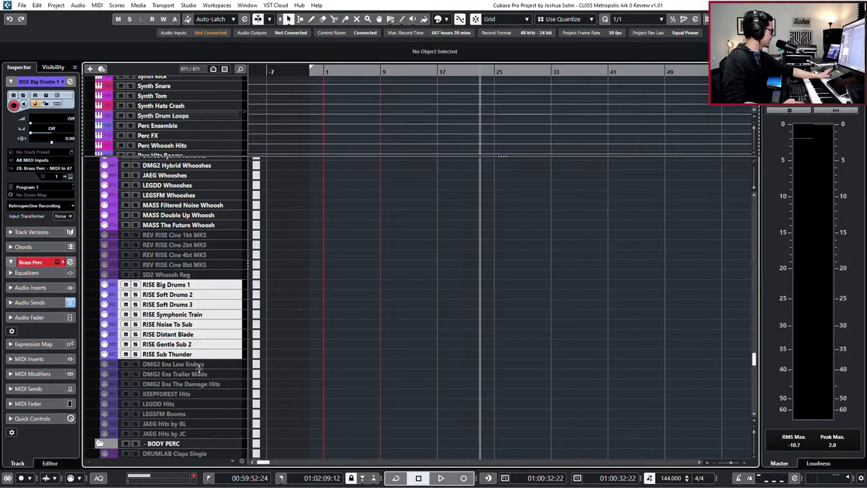
click(200, 366)
scroll(279, 370, down, 3)
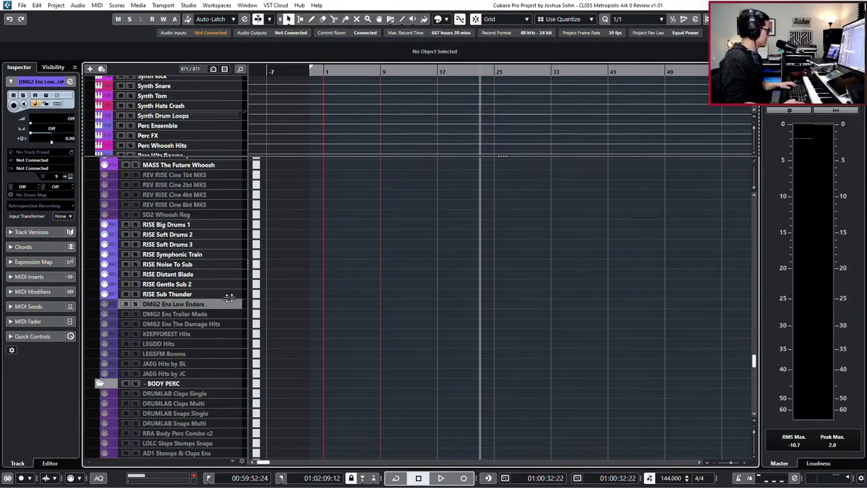
shift+click(218, 316)
key(shift+d)
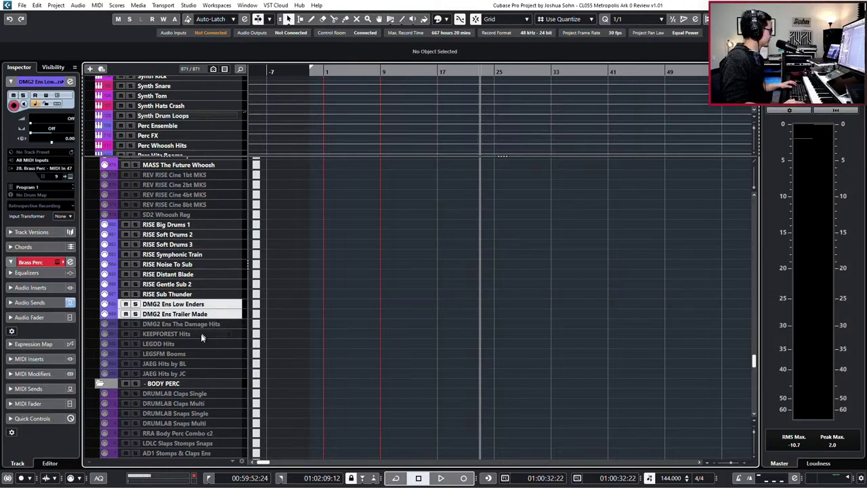
Enable KEEPFOREST Hits, LEGDD Hits and LEGSFM Booms, and select them together with DMG2 Ens Low Enders and DMG2 Ens Trailer Made.
click(200, 336)
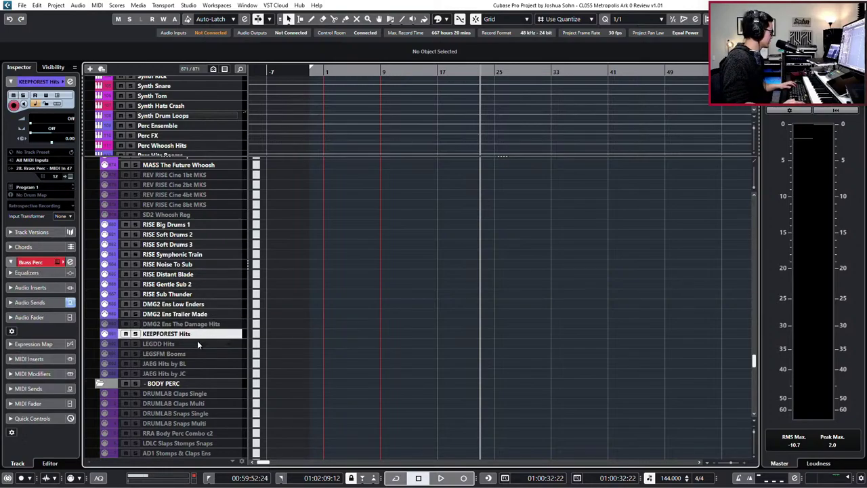
click(197, 343)
key(shift+d)
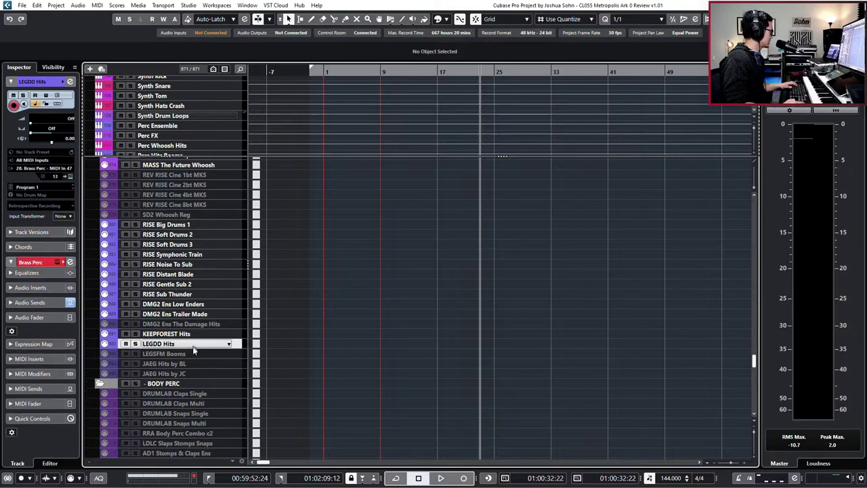
click(204, 354)
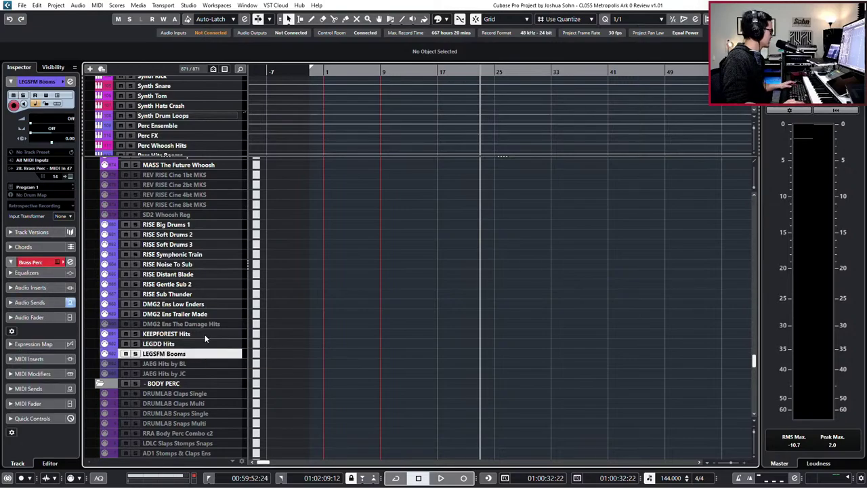
shift+click(204, 333)
ctrl+click(213, 304)
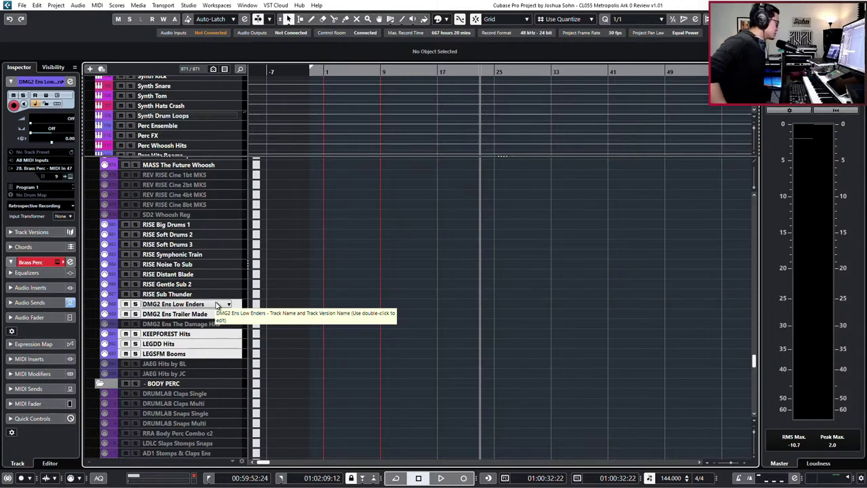
Audition DMG2 Ens Trailer Made, followed by the MASS The Future, Double Up and Filtered Noise whoosh tracks.
click(342, 186)
click(206, 315)
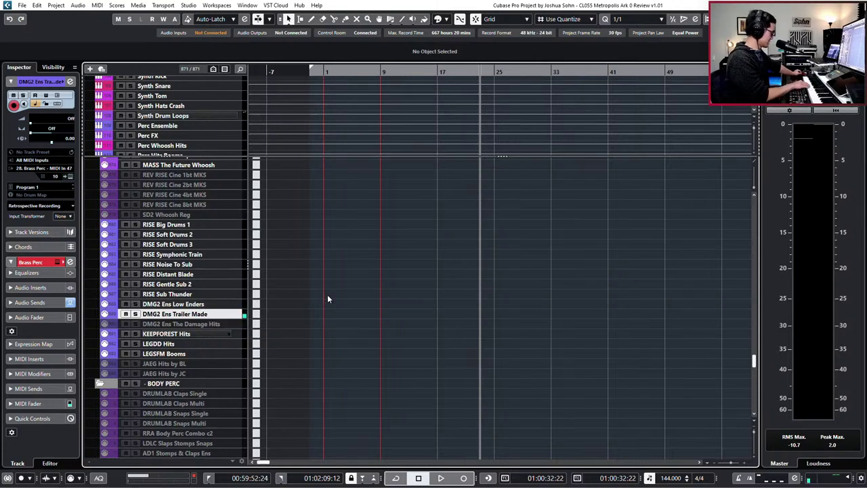
scroll(202, 211, up, 2)
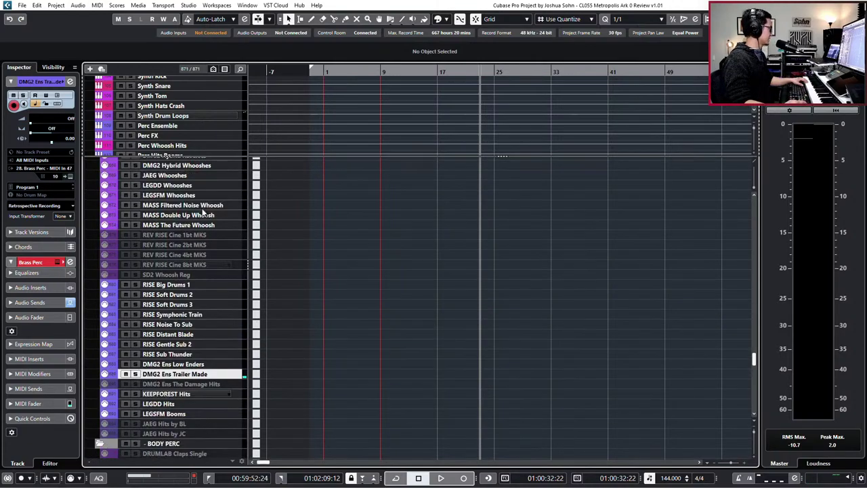
click(200, 227)
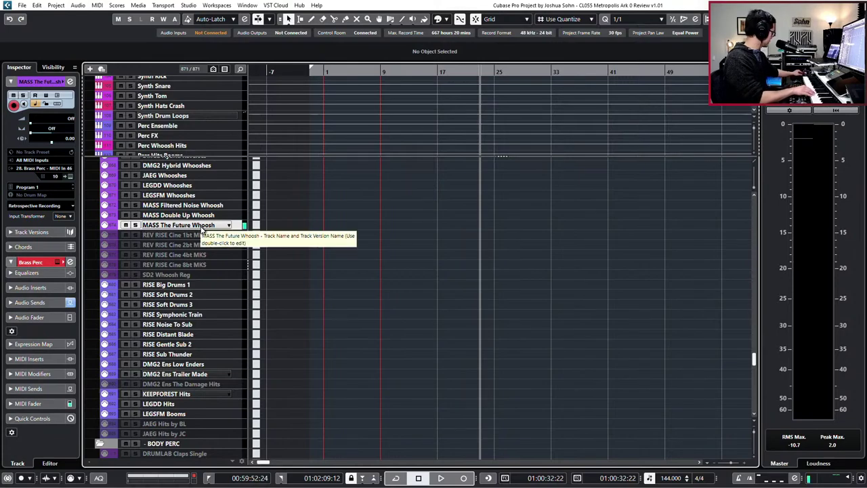
key(Up)
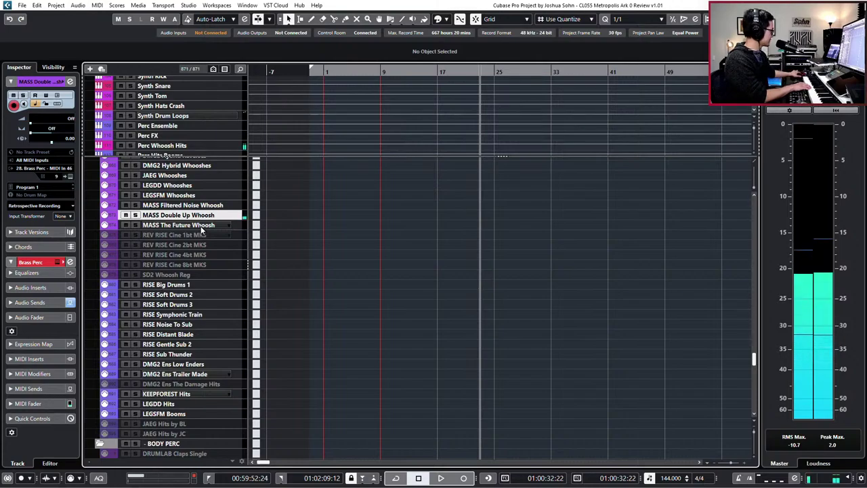
key(Up)
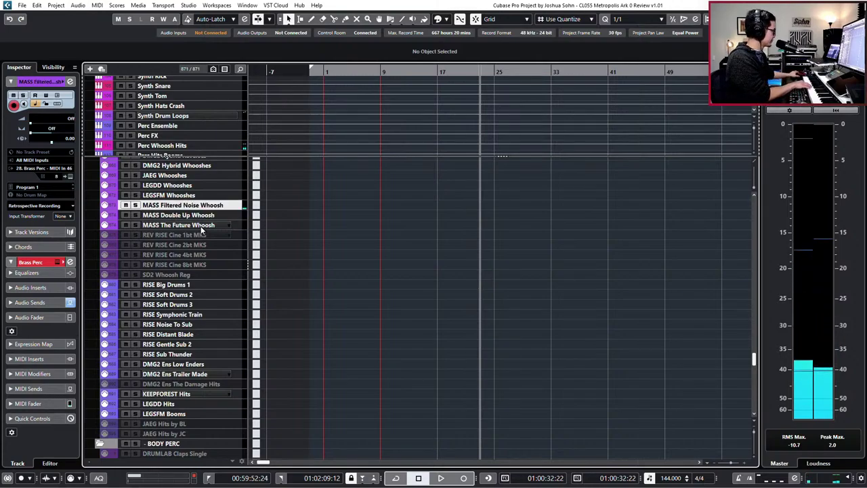
Audition the DMG2 Short Rev Whoosh, JAEG Whooshes, LEGDD Whooshes and LEGSFM Whooshes tracks.
scroll(189, 242, up, 4)
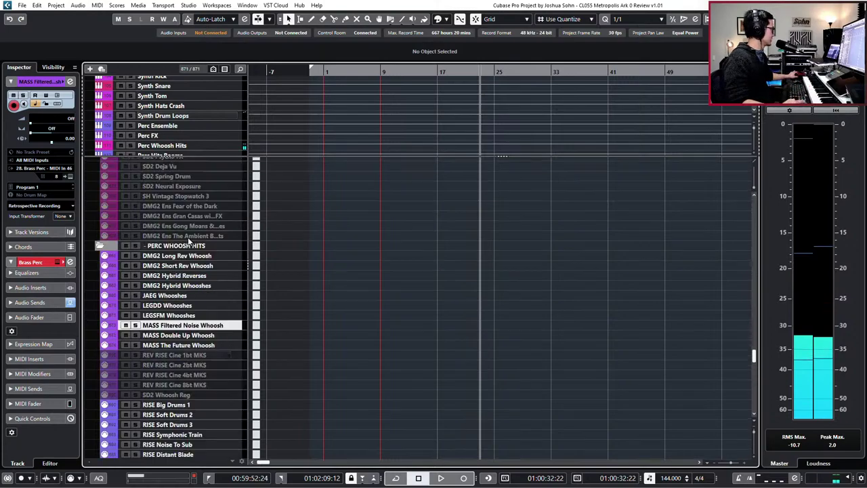
scroll(189, 241, up, 2)
click(177, 326)
click(184, 356)
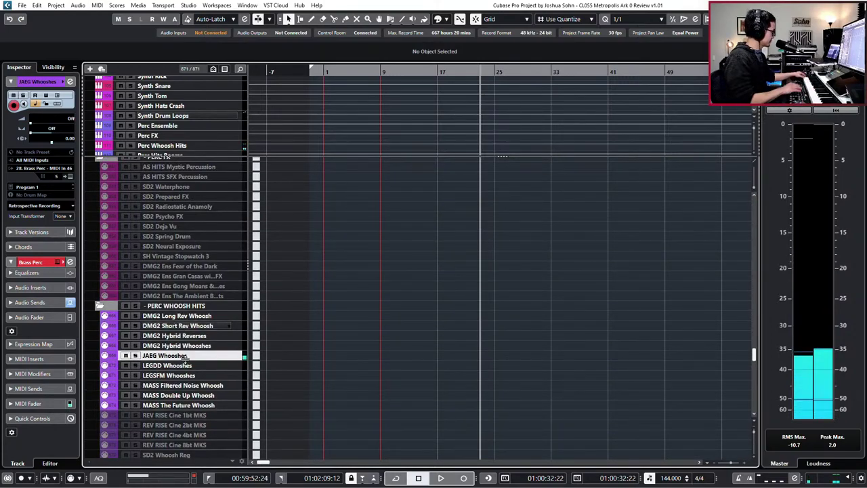
key(Down)
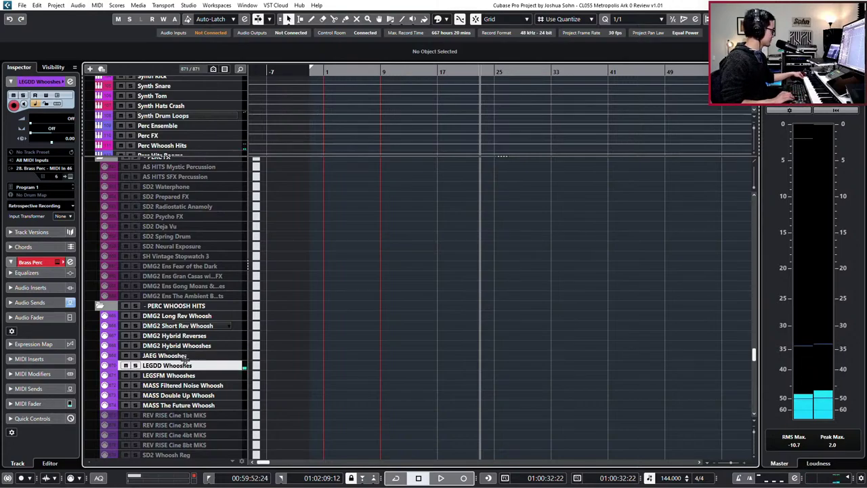
key(Down)
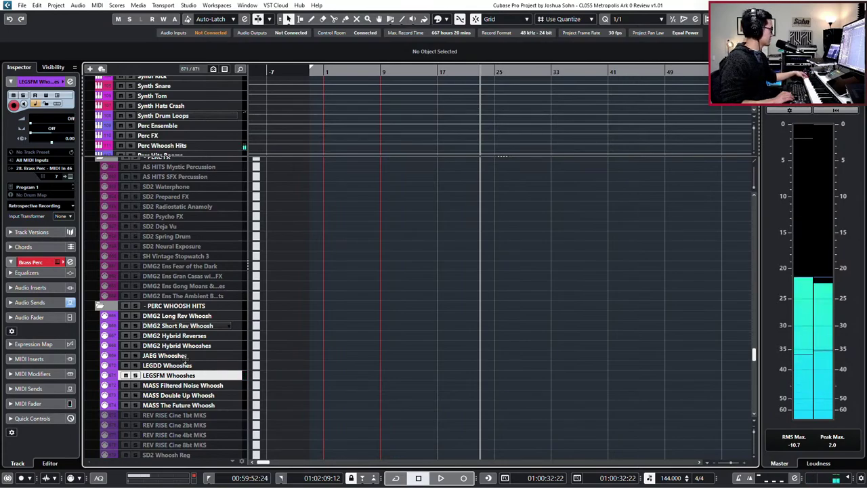
Go back through the whoosh tracks to DMG2 Long Rev Whoosh and audition it, leaving that track selected.
key(Up)
key(Up)
key(Up)
key(Up)
key(Up)
key(Up)
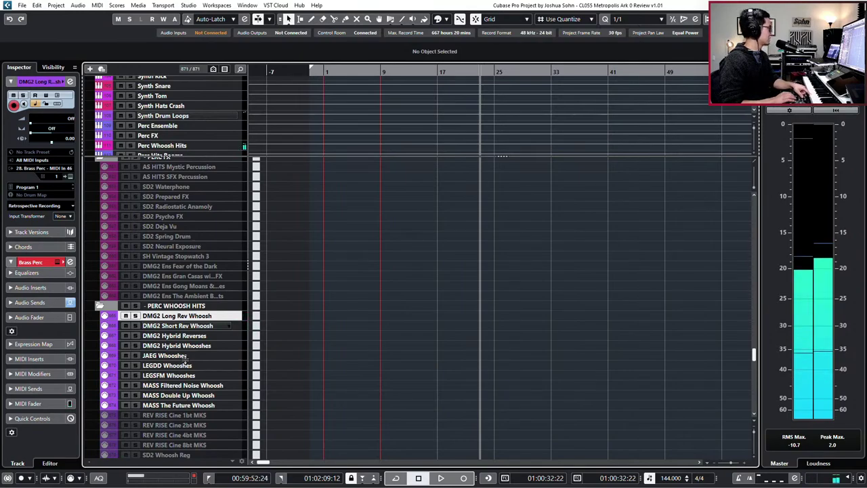
Try to record a DMG2 Long Rev Whoosh take against the METZ Tutti parts from about bar 23, and undo the take.
drag(753, 353, 750, 181)
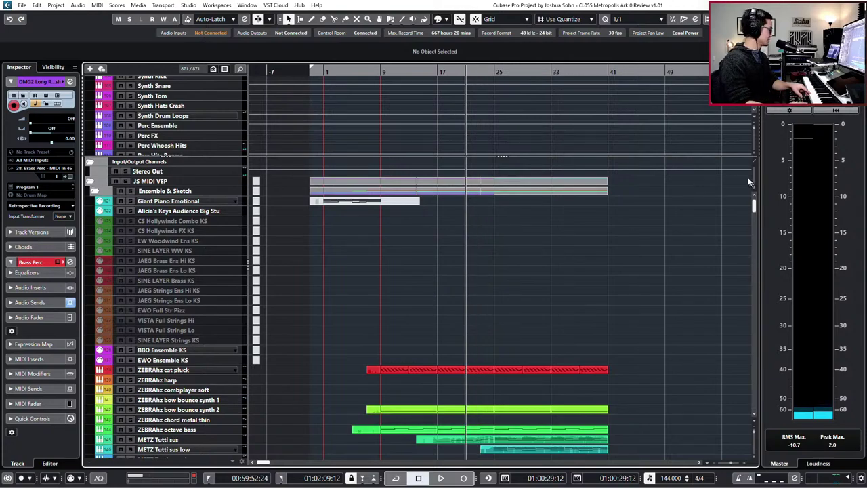
scroll(748, 177, down, 4)
key(space)
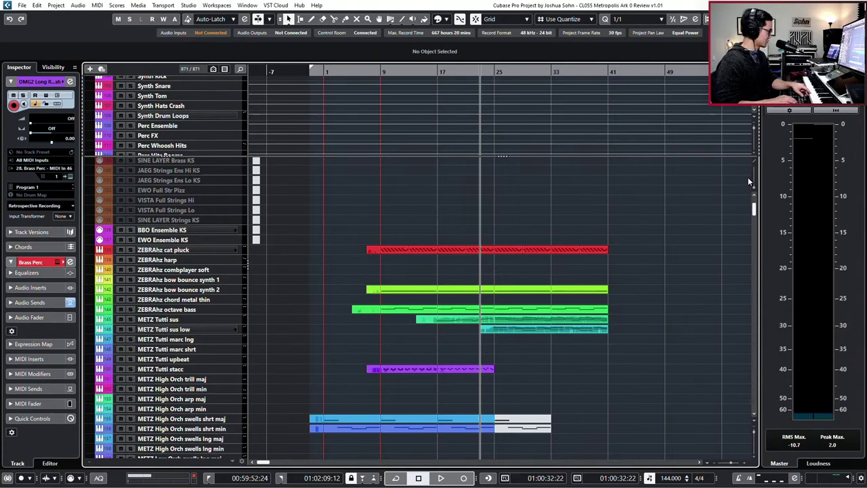
key(KP_Multiply)
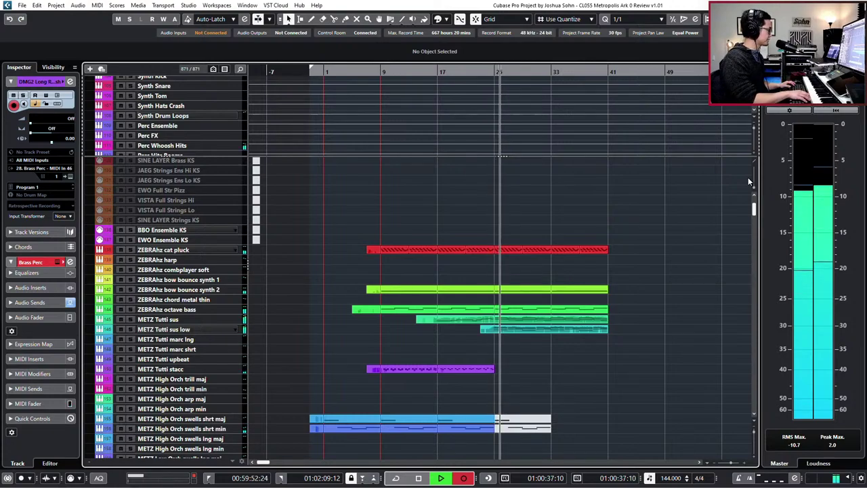
key(space)
key(KP_0)
key(ctrl+z)
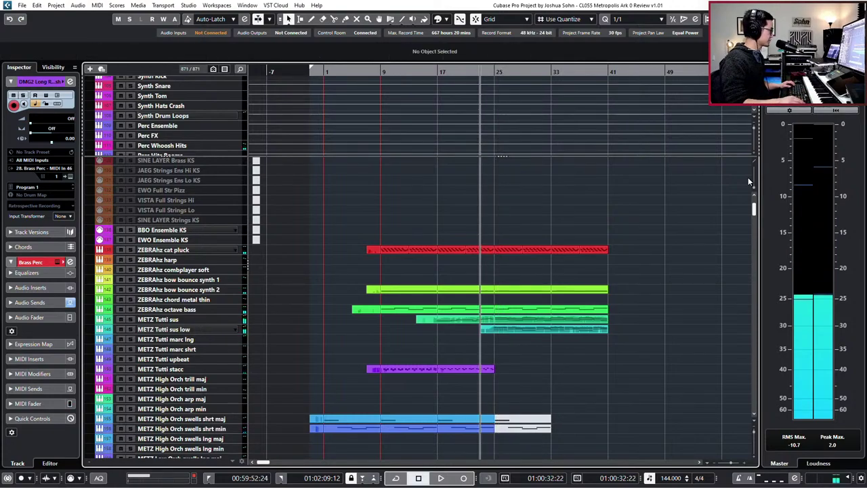
Record a DMG2 Long Rev Whoosh take from bar 22 to bar 26 under the METZ Tutti parts, retaking it as needed.
key(h)
key(h)
key(h)
key(h)
key(h)
key(KP_Multiply)
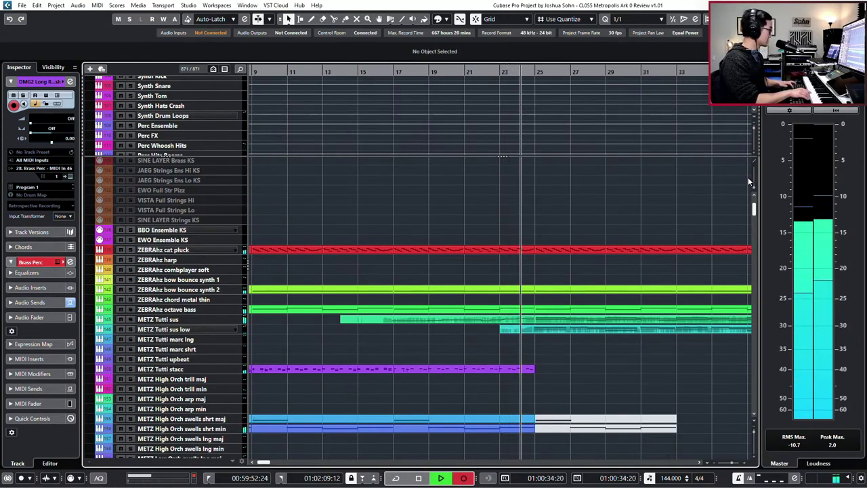
key(space)
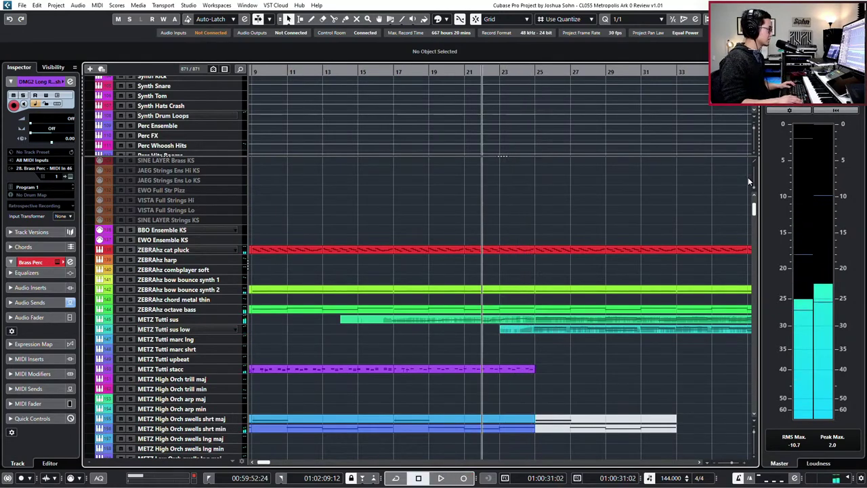
key(KP_Multiply)
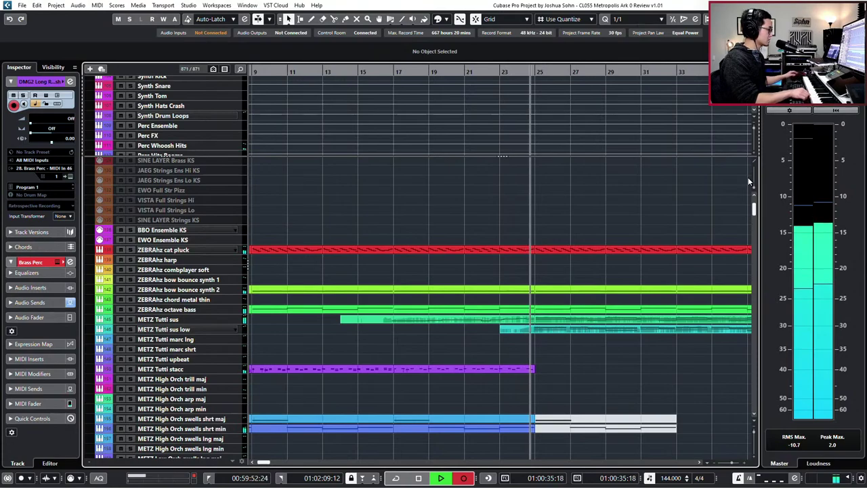
key(space)
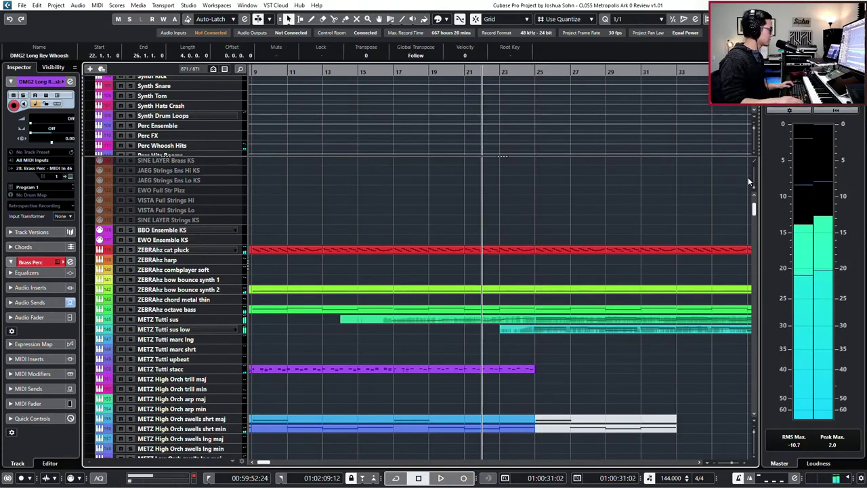
key(KP_Multiply)
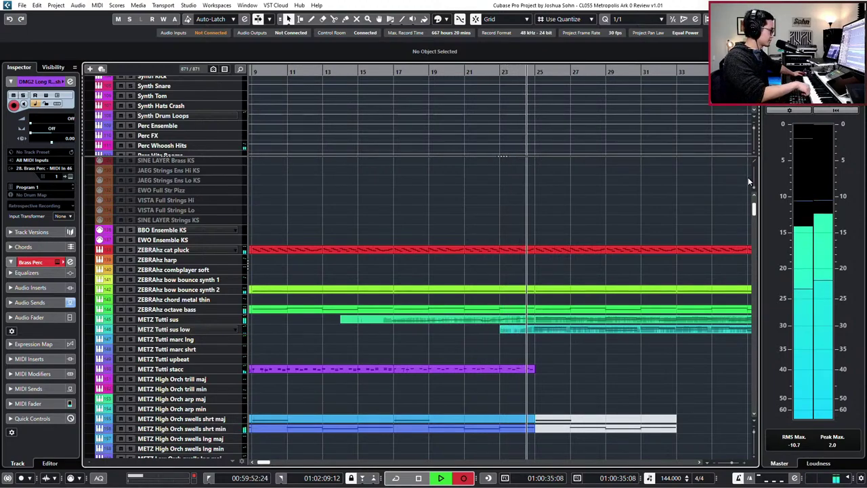
key(space)
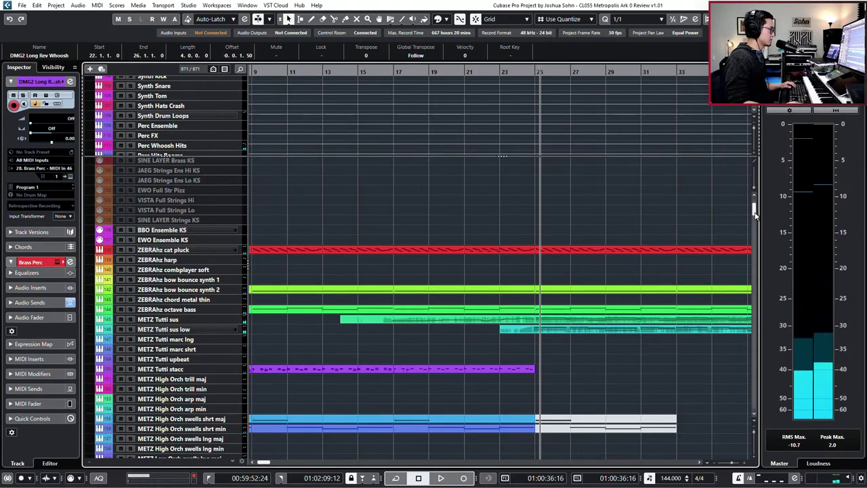
Open the recorded DMG2 Long Rev Whoosh part for note editing and quantize its note to 1/1.
drag(754, 209, 603, 352)
click(521, 302)
double_click(519, 309)
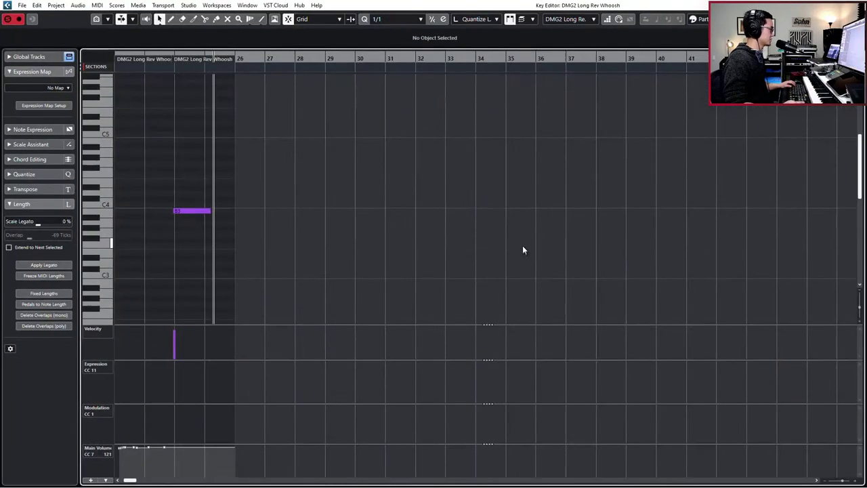
key(q)
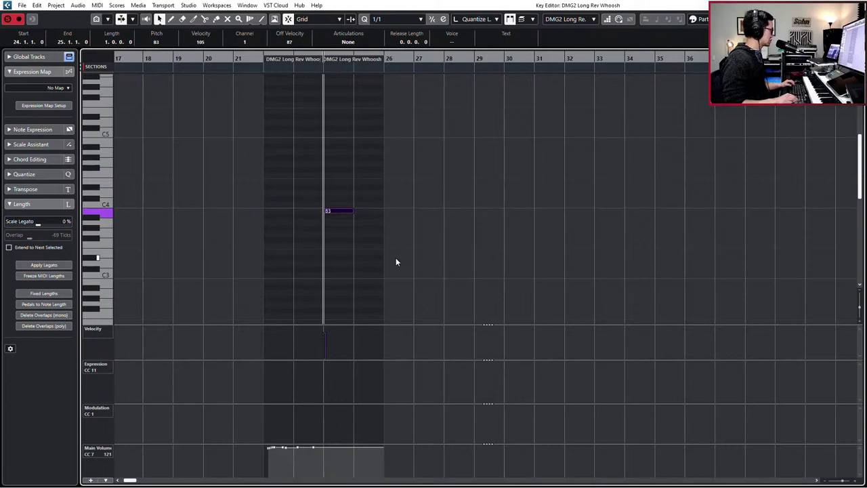
Lower the recorded CC 7 main volume points of the whoosh part to 102 and close the note editor.
drag(260, 453, 372, 428)
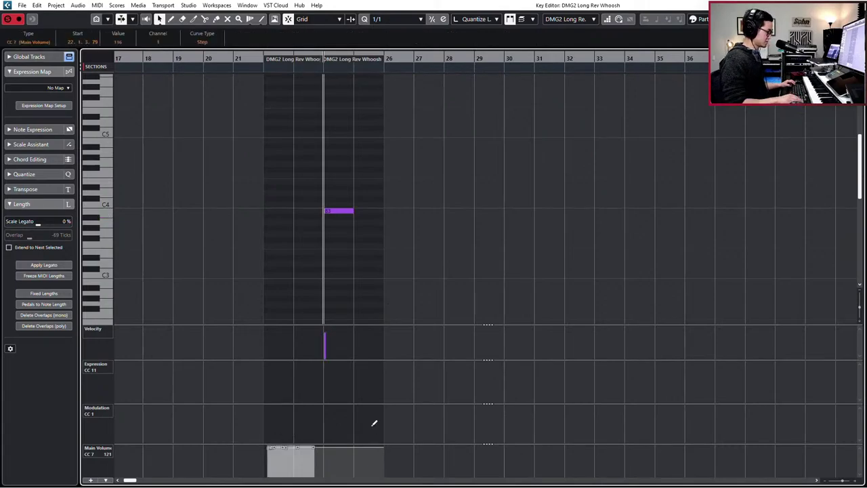
key(Down)
key(l)
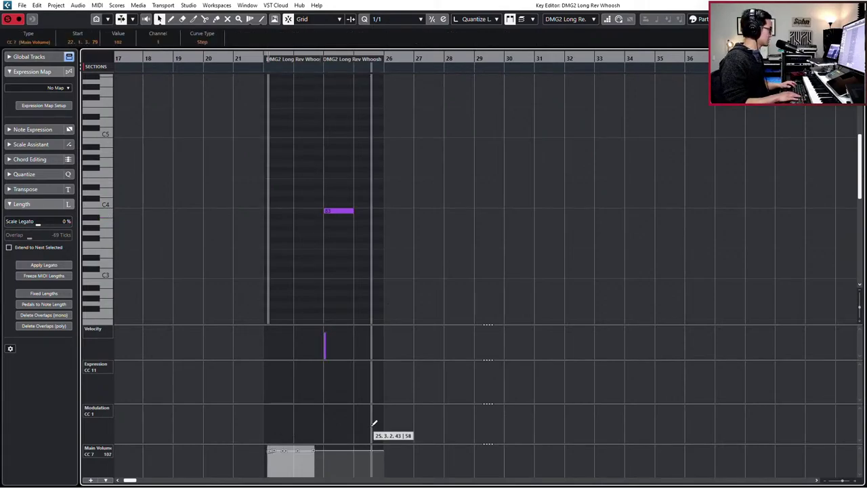
key(Return)
Place the playhead at bar 25 and audition the RISE Big Drums 1, RISE Soft Drums 2 and RISE Soft Drums 3 tracks.
scroll(542, 356, up, 1)
key(KP_Add)
key(KP_Add)
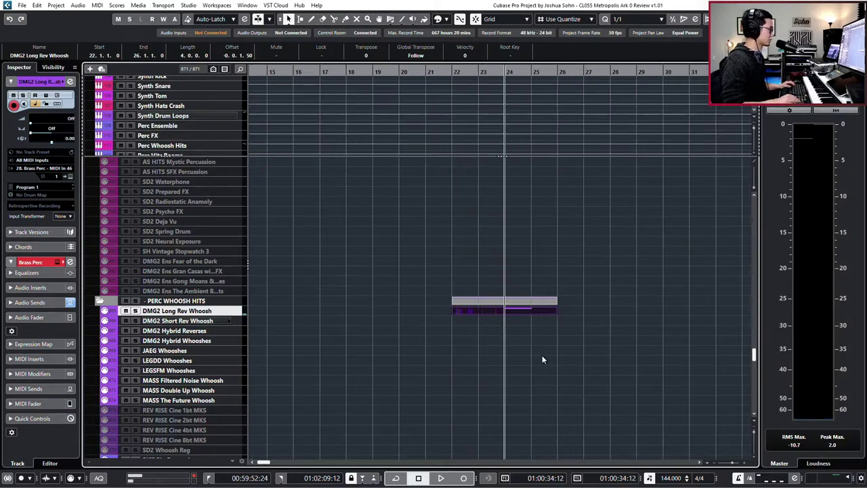
key(KP_Add)
scroll(425, 286, down, 3)
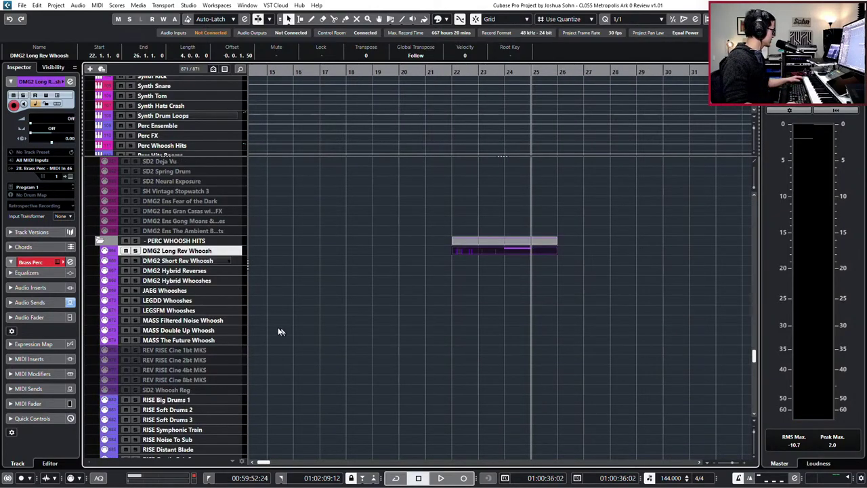
scroll(176, 322, down, 3)
click(171, 340)
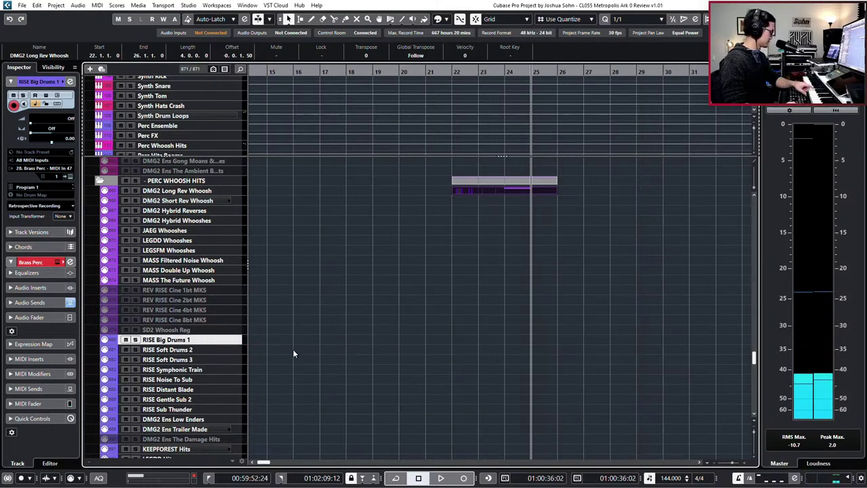
click(214, 351)
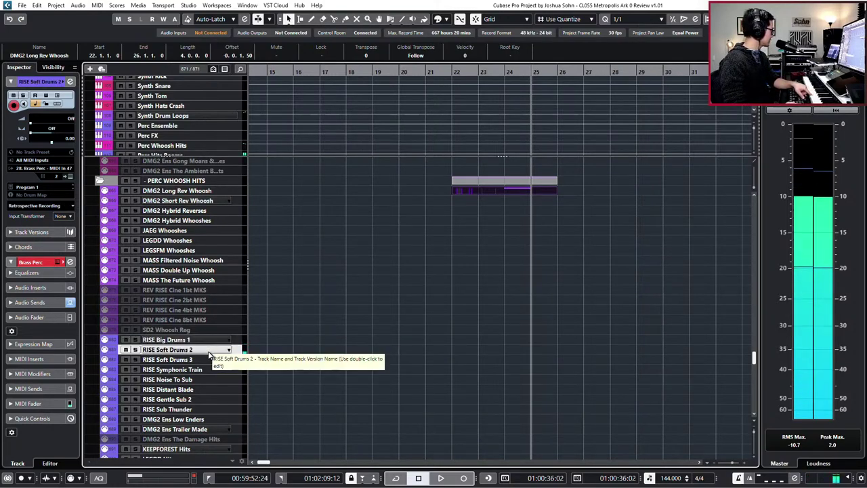
click(213, 360)
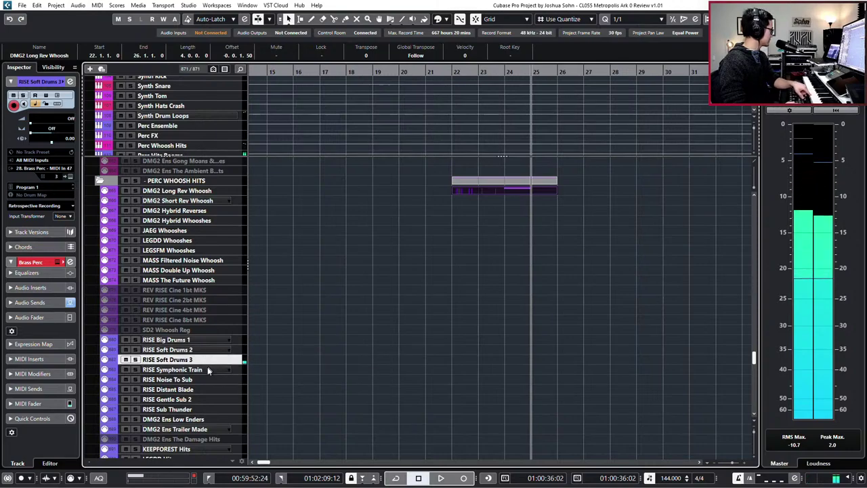
Audition the tracks from RISE Symphonic Train through RISE Sub Thunder, ending on DMG2 Ens Low Enders.
click(214, 369)
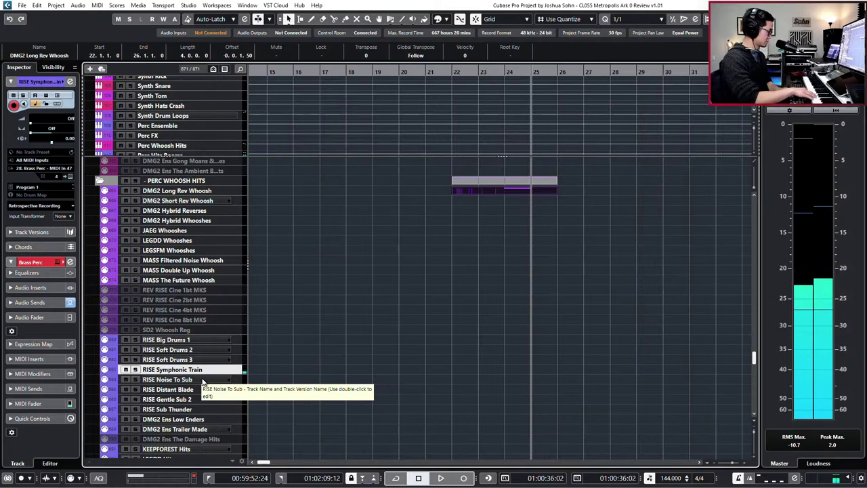
click(202, 381)
key(Down)
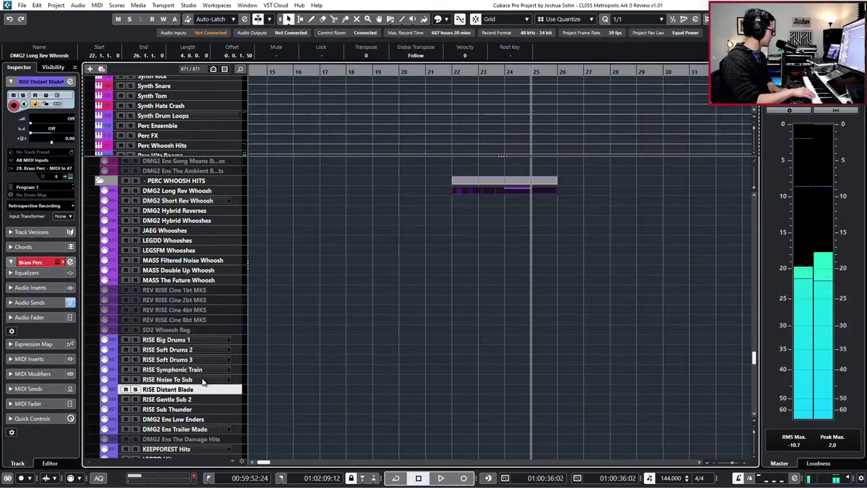
key(Down)
key(Down)
key(Down)
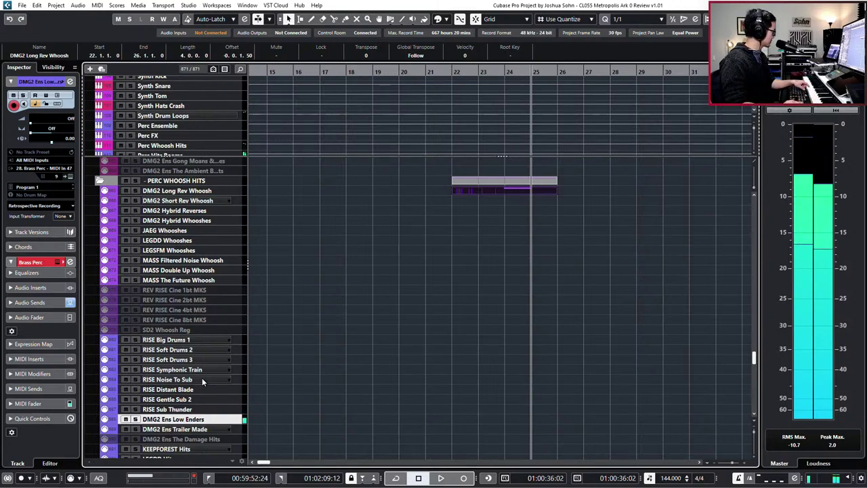
Audition the DMG2 Ens Trailer Made and KEEPFOREST Hits tracks.
click(201, 430)
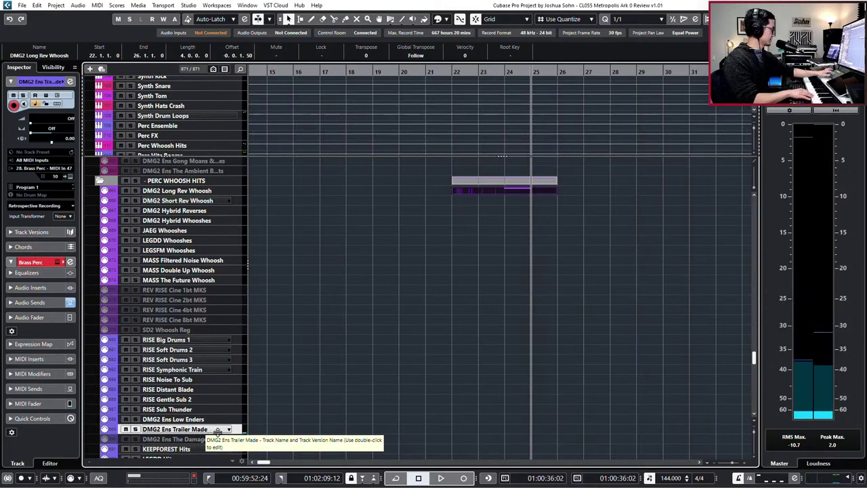
scroll(193, 412, down, 3)
click(191, 390)
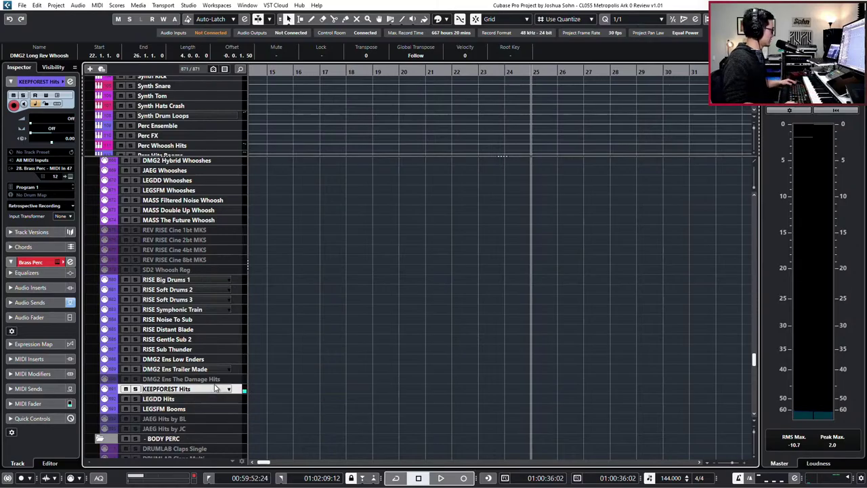
Switch to Vienna Ensemble Pro Server and open the DMG2 Ens Trailer Made and KEEPFOREST Hits instruments in Brass Perc Keys.
key(alt+Tab)
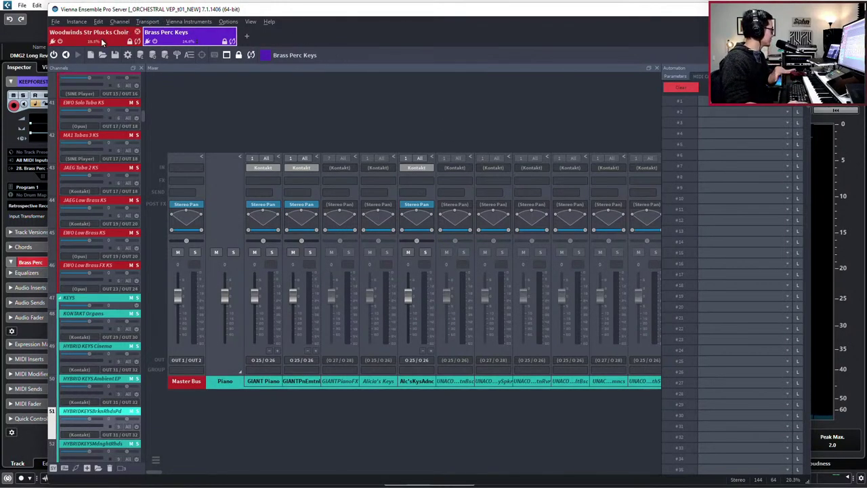
drag(143, 115, 142, 445)
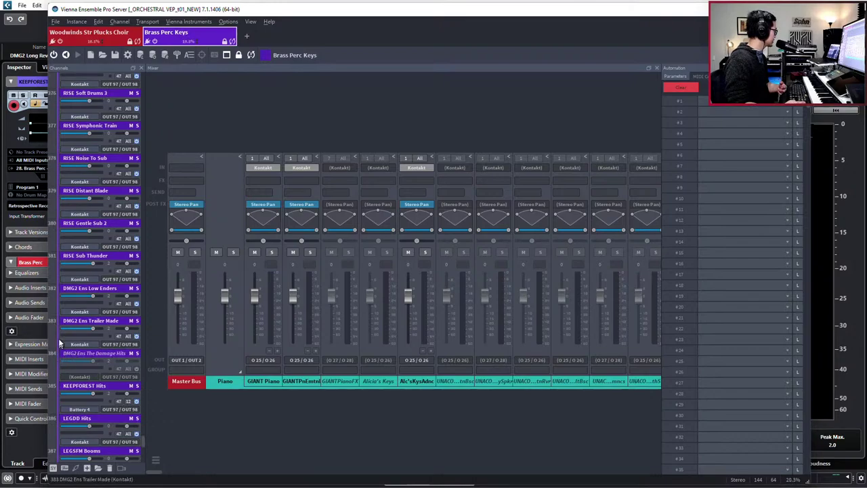
scroll(57, 384, down, 1)
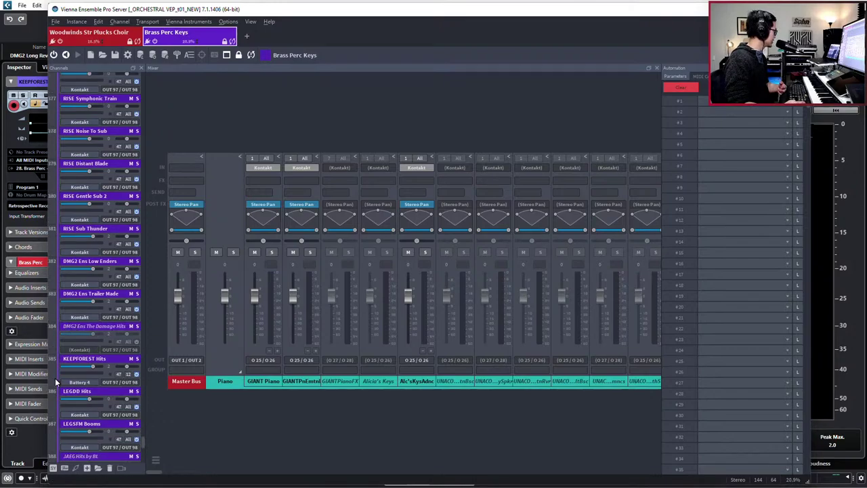
double_click(70, 296)
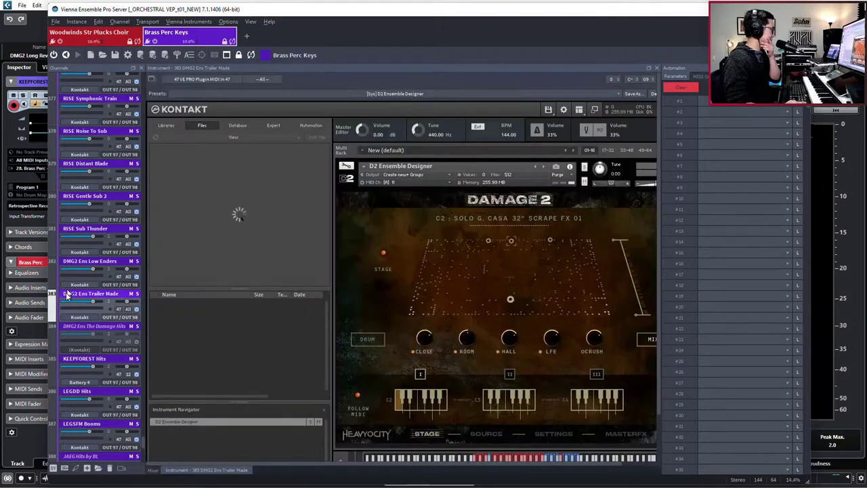
scroll(58, 353, down, 3)
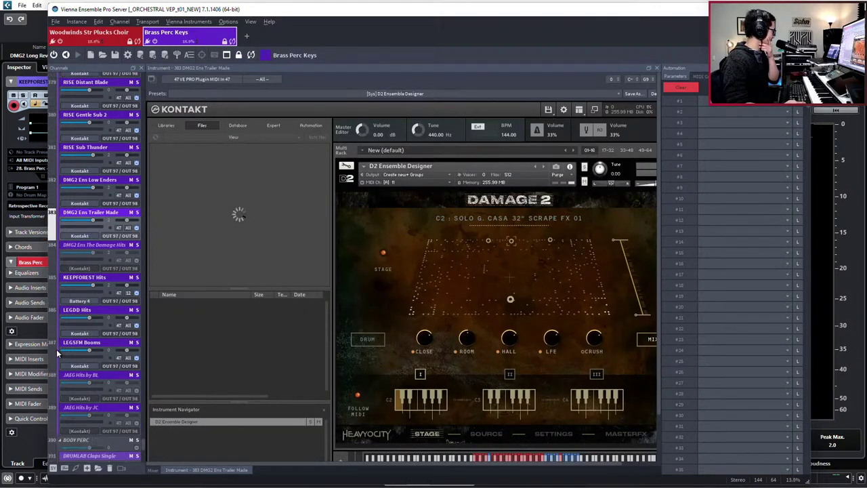
double_click(81, 278)
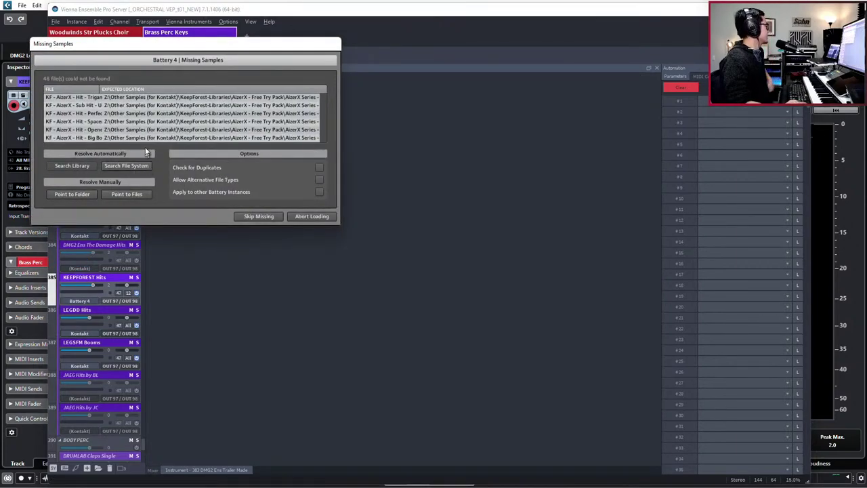
Resolve Battery 4's missing KEEPFOREST Hits samples by pointing to the Keepforest folder inside SAMPLES on the Y: drive.
click(82, 196)
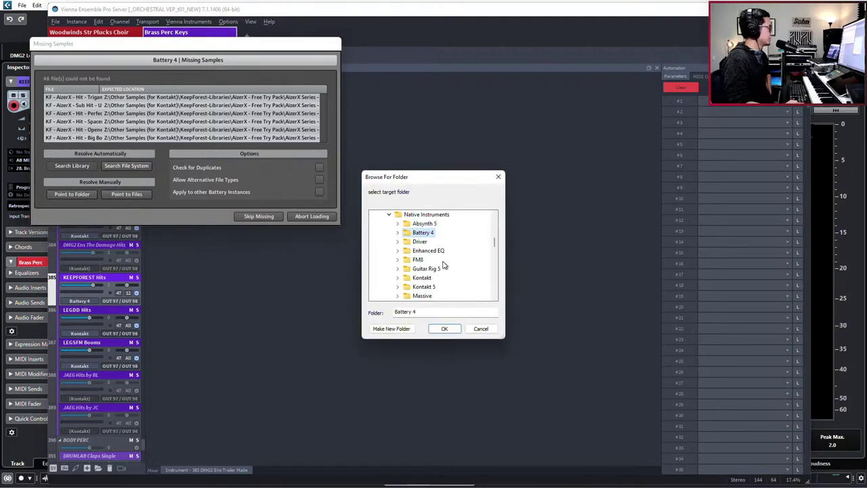
scroll(450, 269, down, 3)
scroll(450, 268, up, 15)
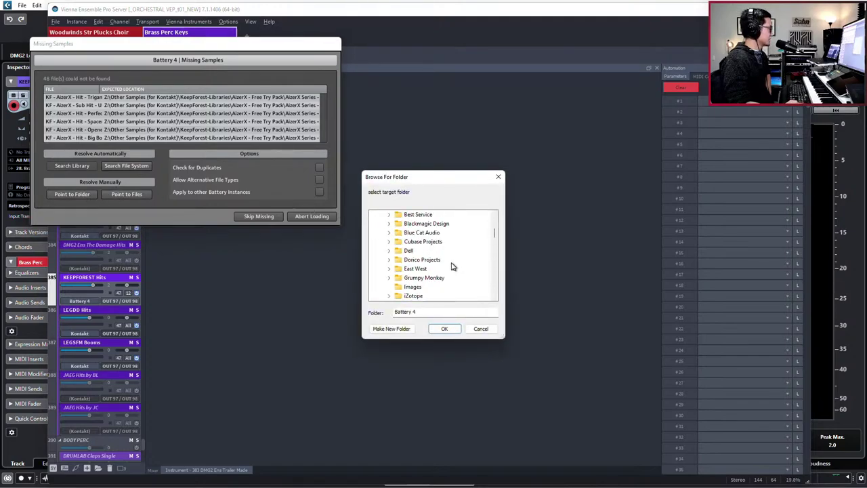
scroll(450, 268, down, 15)
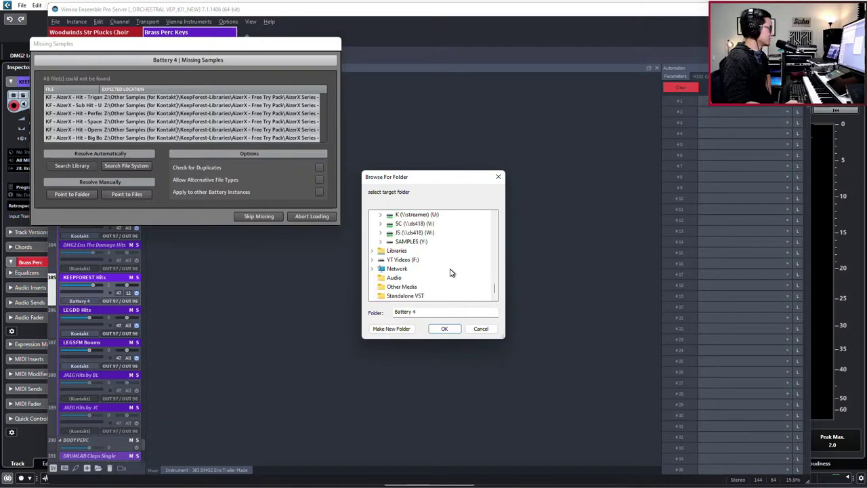
click(411, 243)
scroll(410, 245, down, 1)
click(410, 244)
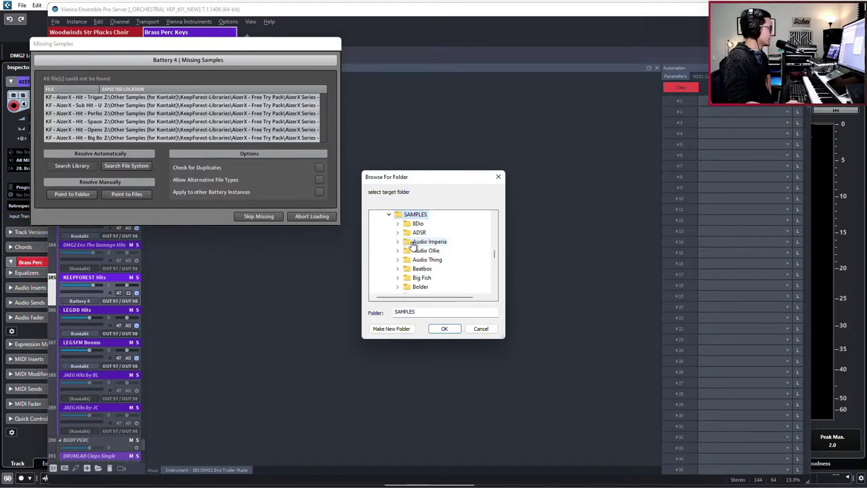
scroll(418, 249, down, 4)
scroll(423, 252, up, 2)
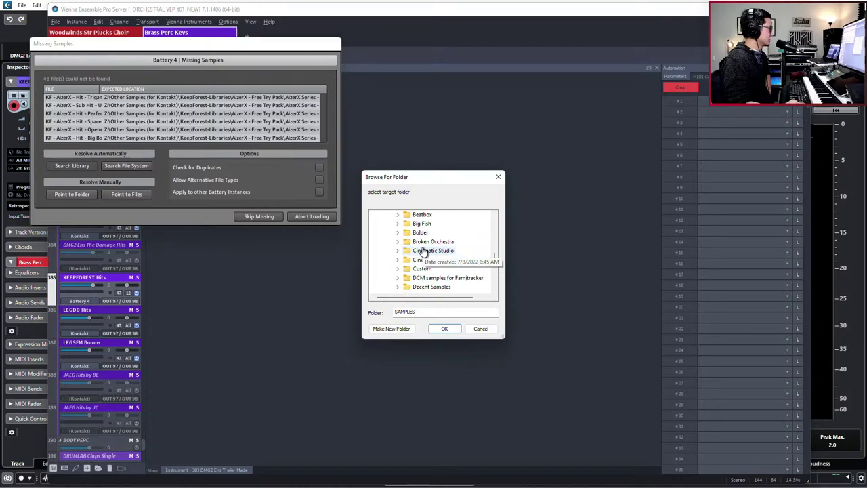
scroll(423, 252, down, 5)
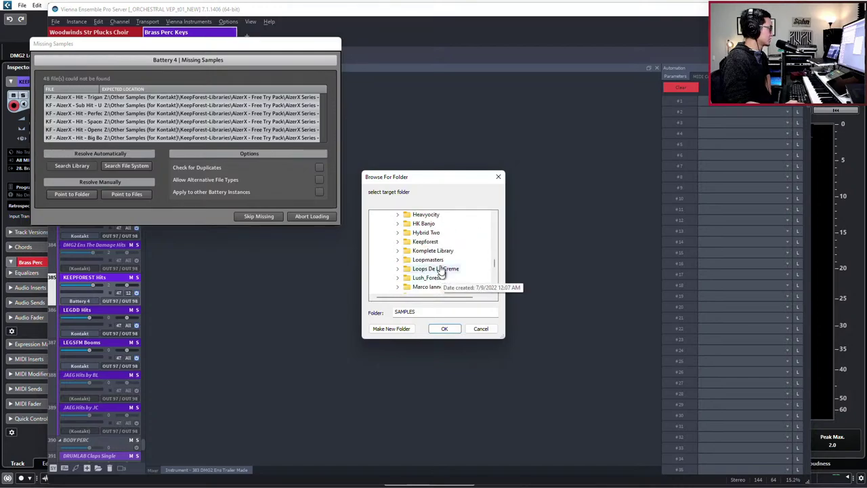
double_click(427, 241)
click(447, 331)
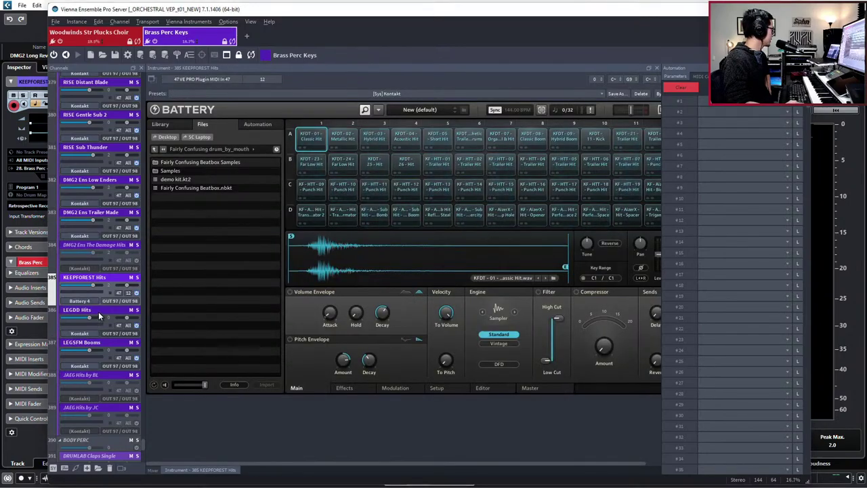
Open the LEGDD Hits and LEGSFM Booms instruments to check that they are loaded.
click(96, 334)
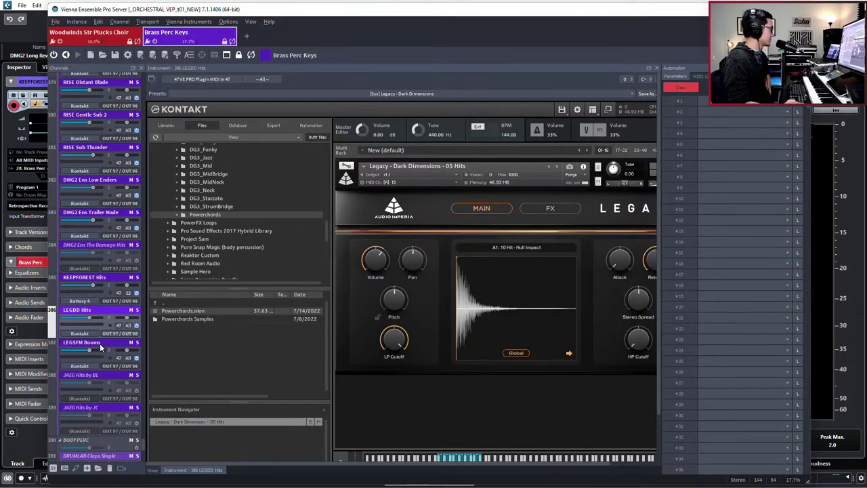
click(100, 346)
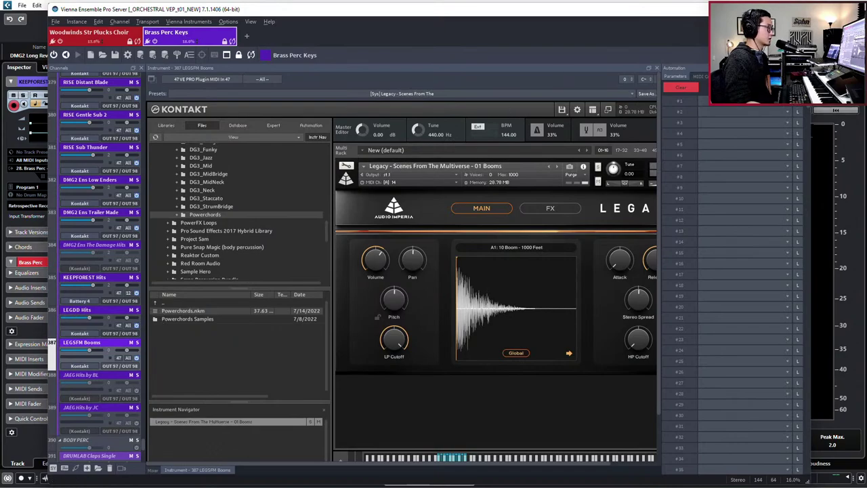
Switch to the Cubase project and audition the LEGDD Hits, LEGSFM Booms and KEEPFOREST Hits tracks.
key(alt+Tab)
click(164, 400)
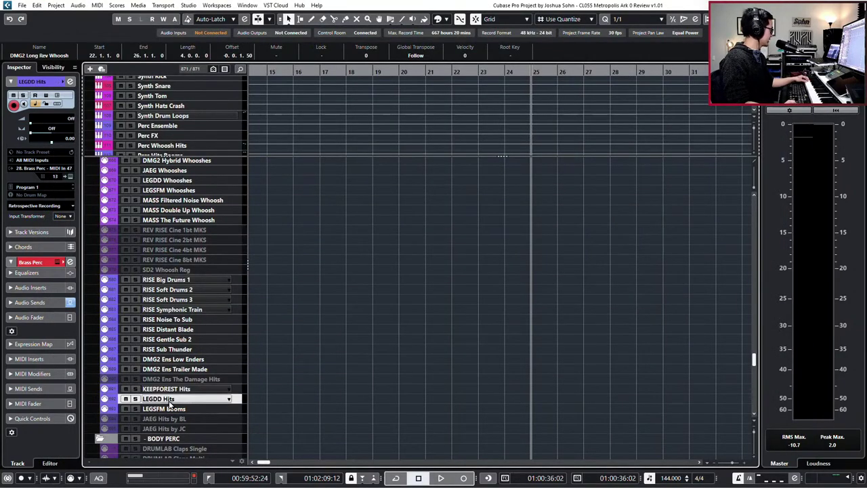
click(166, 408)
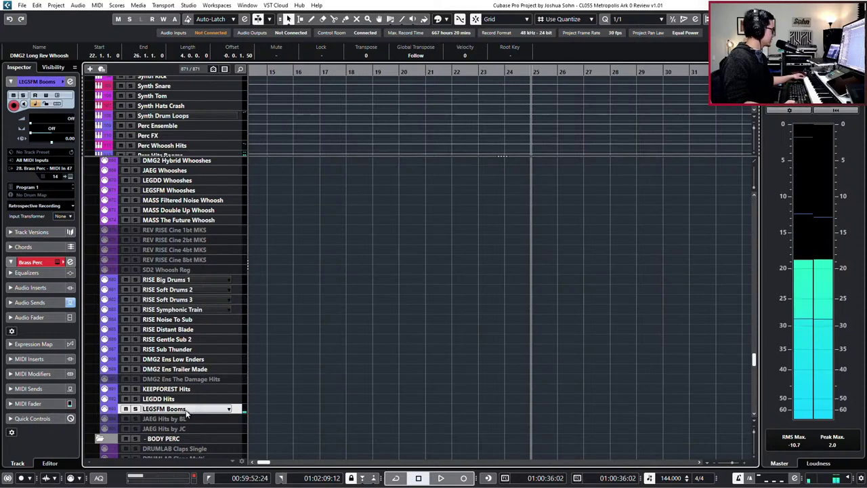
click(204, 397)
click(204, 389)
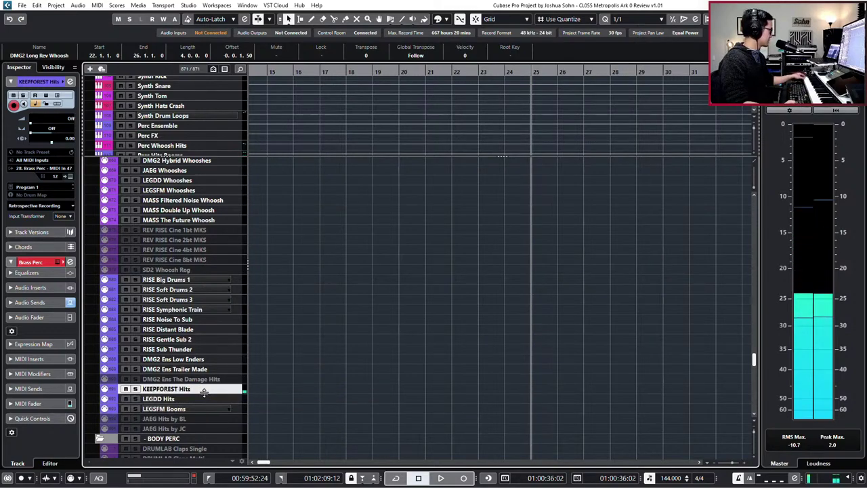
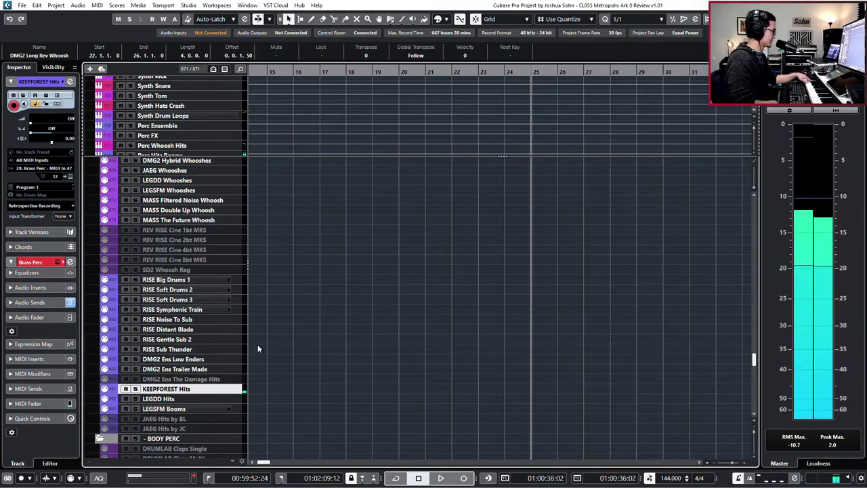
Try to record a hit on the KEEPFOREST Hits track starting at bar 23.
key(KP_Subtract)
key(KP_Subtract)
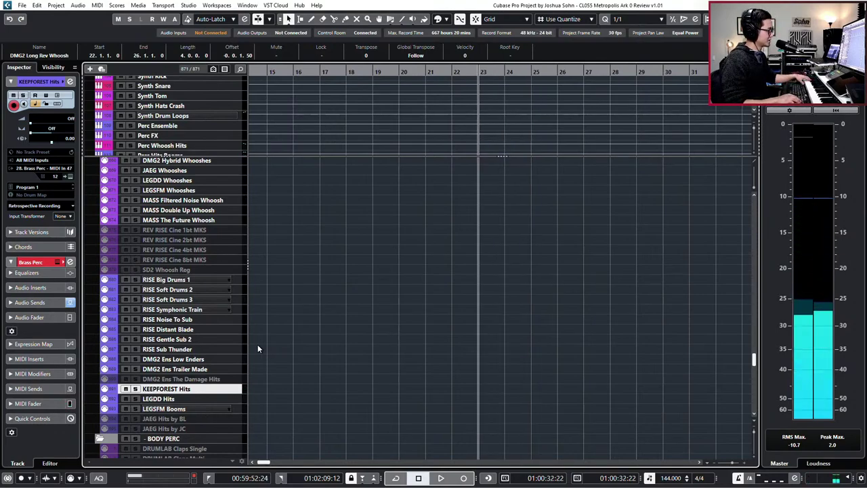
key(KP_Multiply)
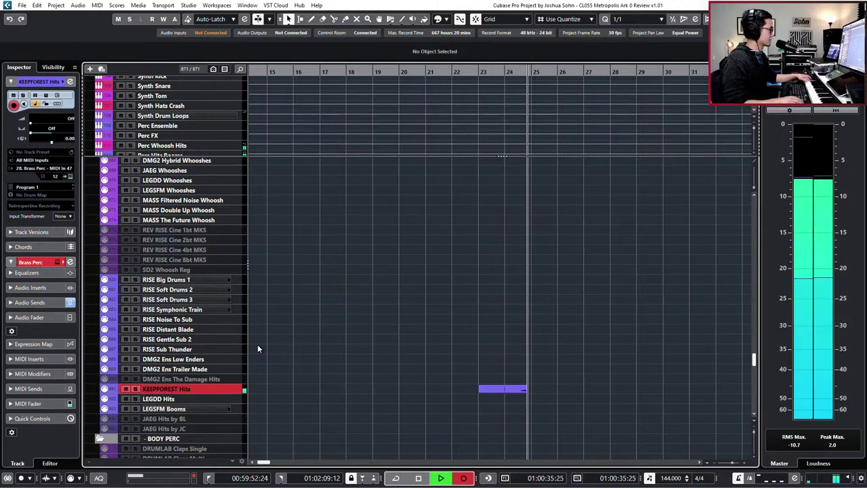
key(space)
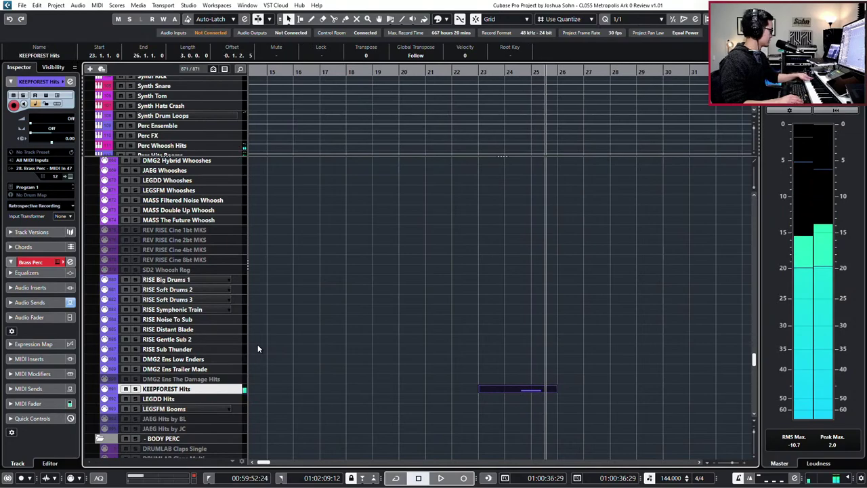
key(ctrl+z)
key(KP_0)
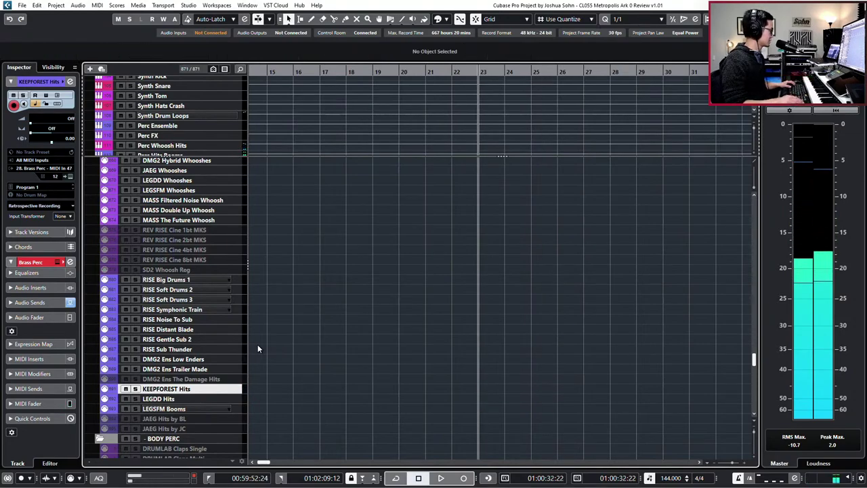
Record a sustained hit on the KEEPFOREST Hits track, starting at bar 23 and ending before bar 27.
key(space)
key(KP_Multiply)
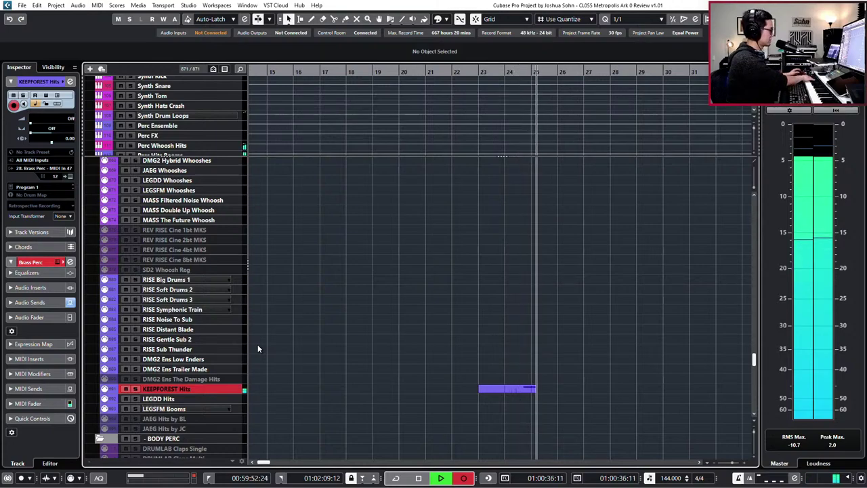
key(space)
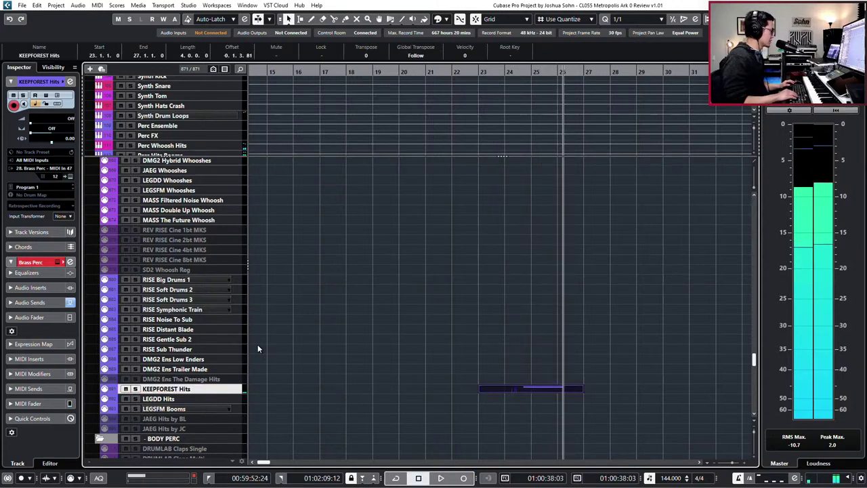
In the Key Editor, delete the KEEPFOREST Hits part's Expression (CC 11) data and set its Main Volume (CC 7) to 98.
key(ctrl+e)
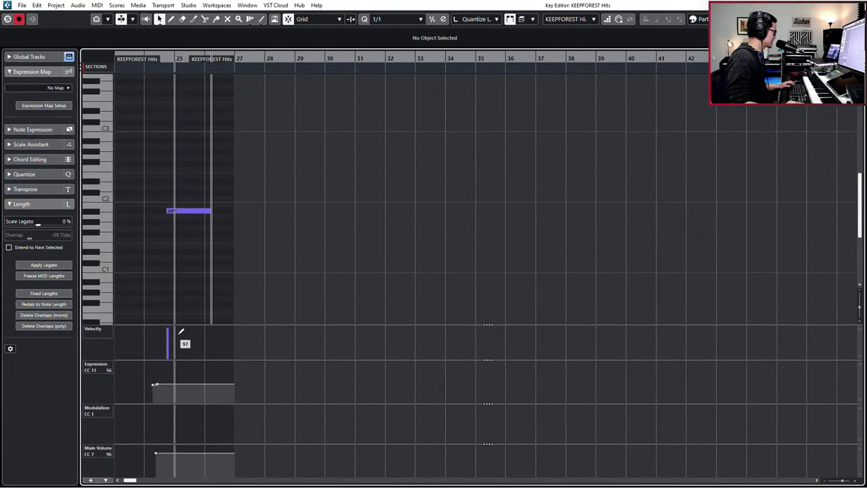
key(space)
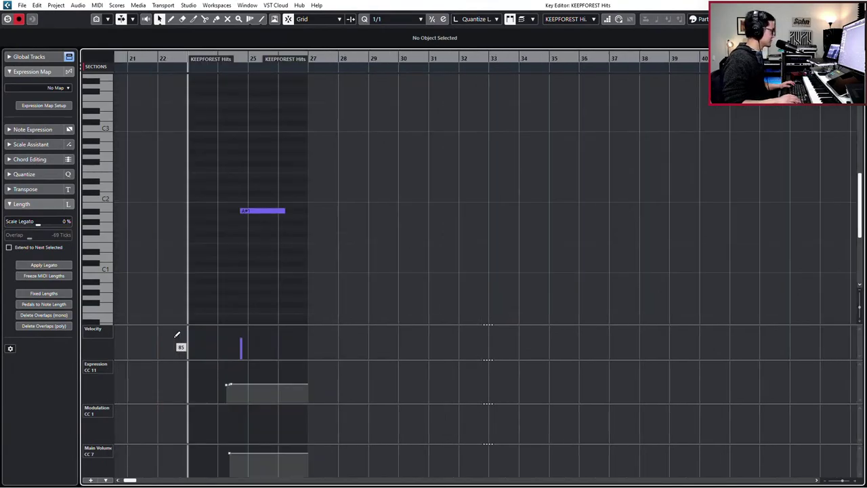
key(space)
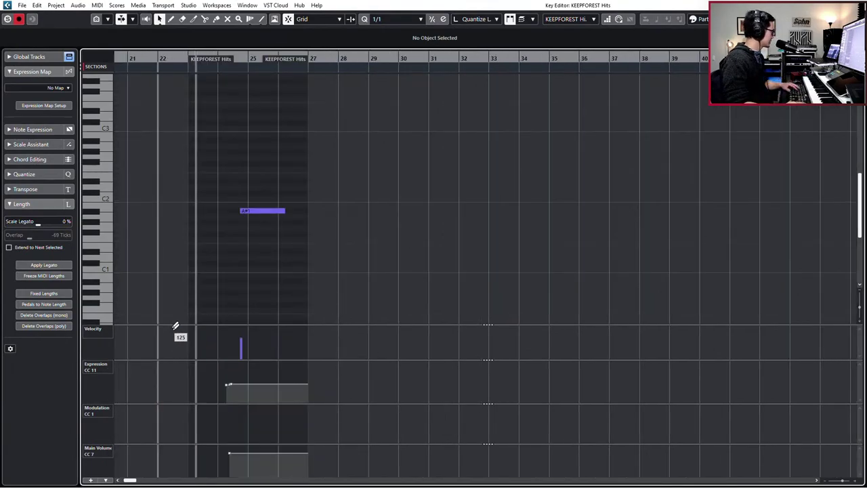
drag(218, 368, 244, 398)
key(Delete)
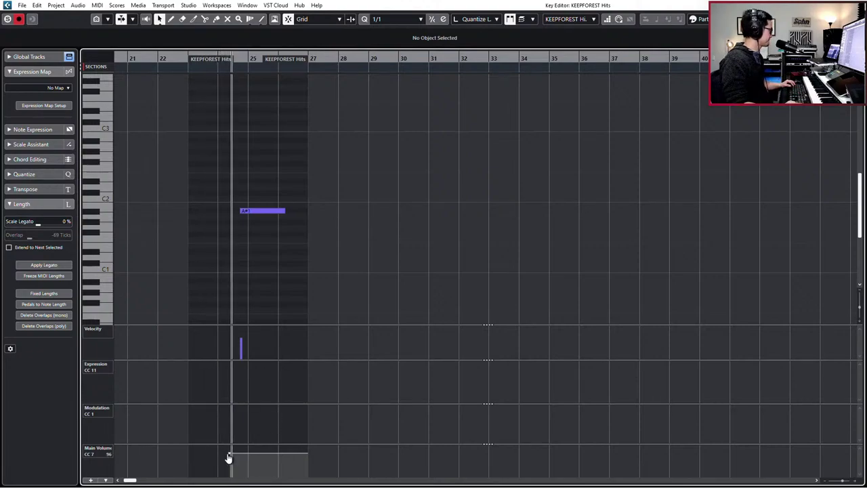
click(229, 458)
drag(229, 458, 228, 457)
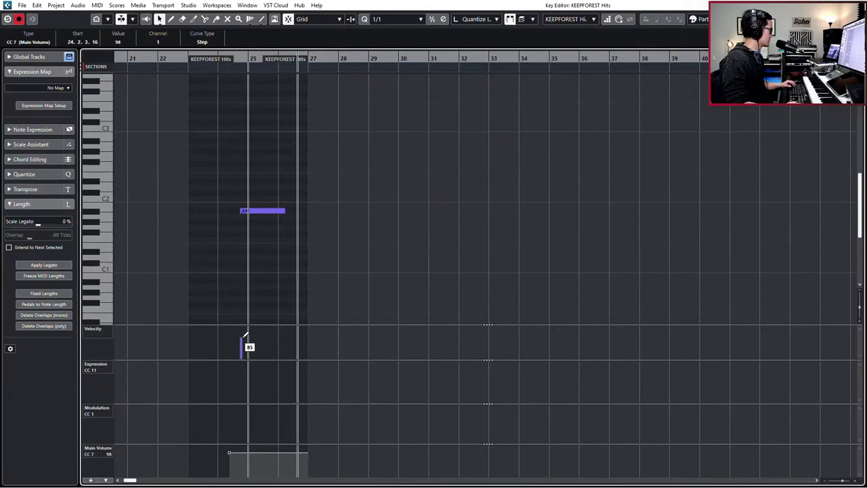
key(Return)
key(g)
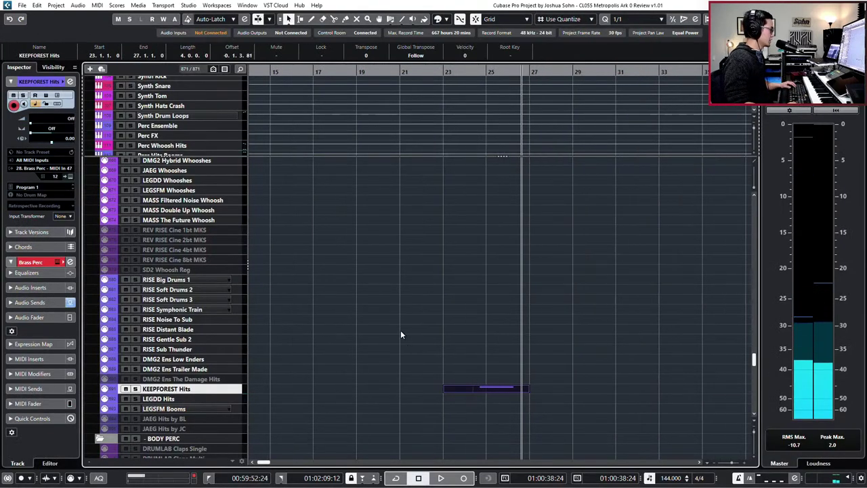
Render the KEEPFOREST Hits part in place as audio, using Complete Signal Path processing.
right_click(523, 386)
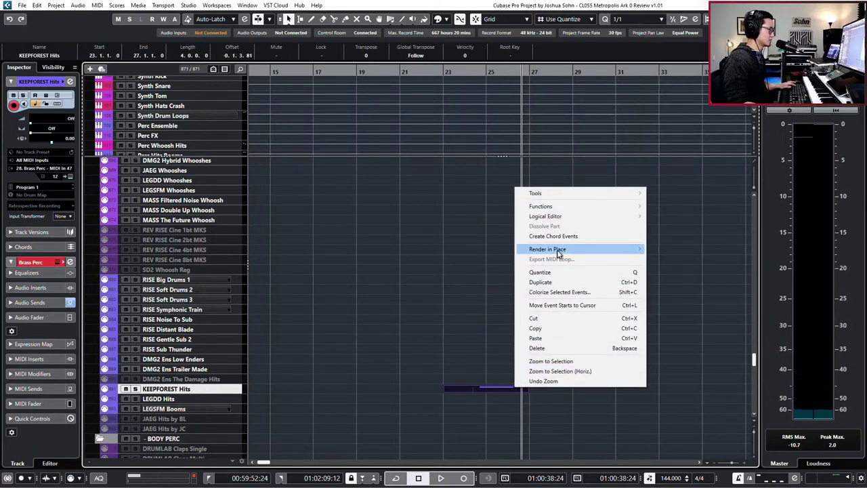
mouse_move(559, 250)
click(670, 259)
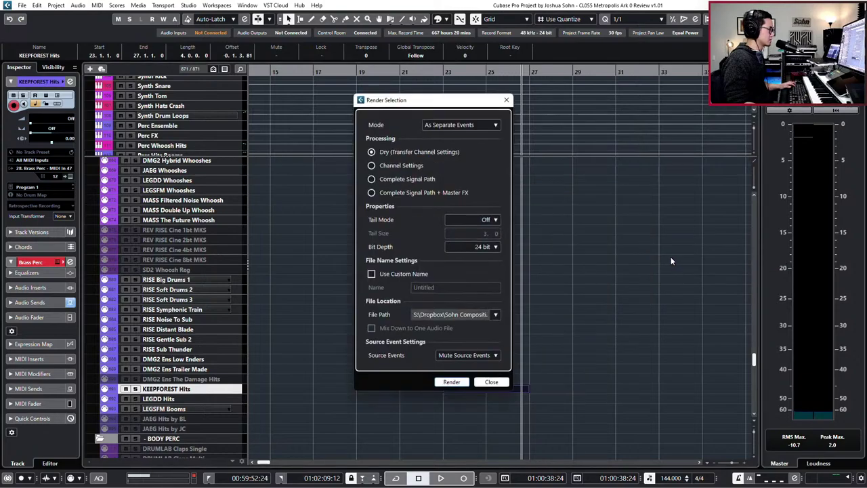
click(393, 180)
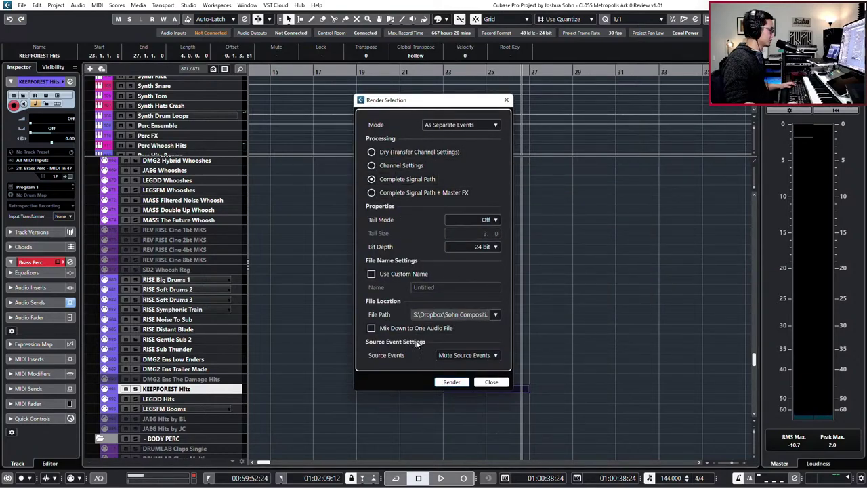
click(453, 382)
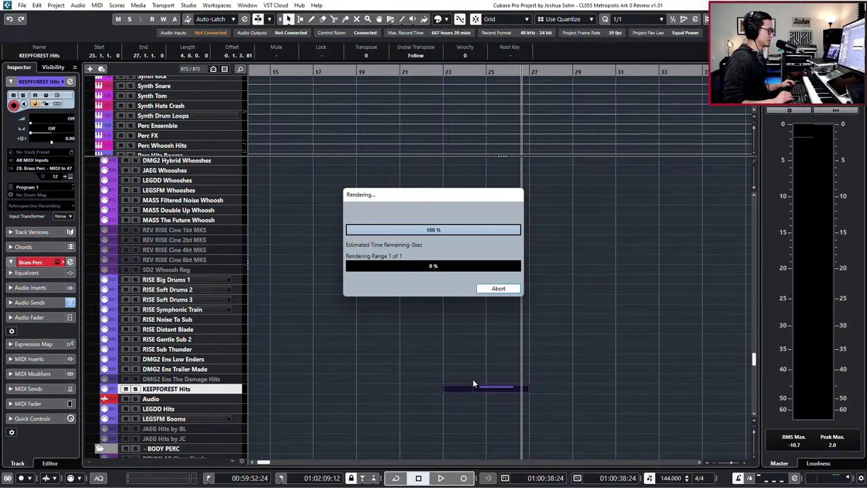
Enlarge the rendered audio track below KEEPFOREST Hits and play it back to check the hit.
scroll(473, 341, down, 1)
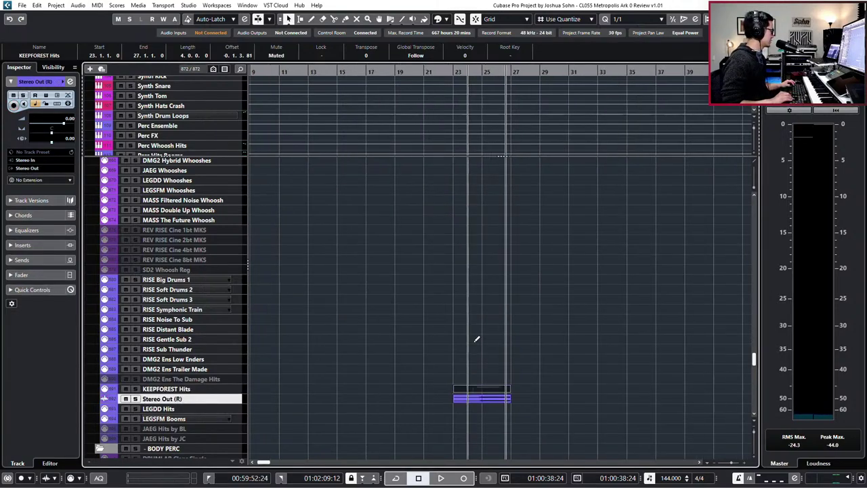
key(alt+Down)
key(alt+Down)
scroll(485, 401, up, 4)
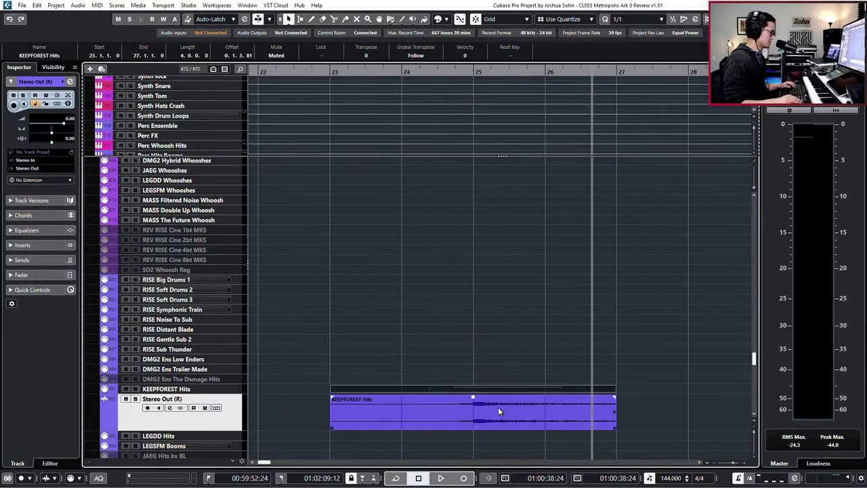
key(minus)
key(minus)
key(minus)
key(space)
key(alt+Down)
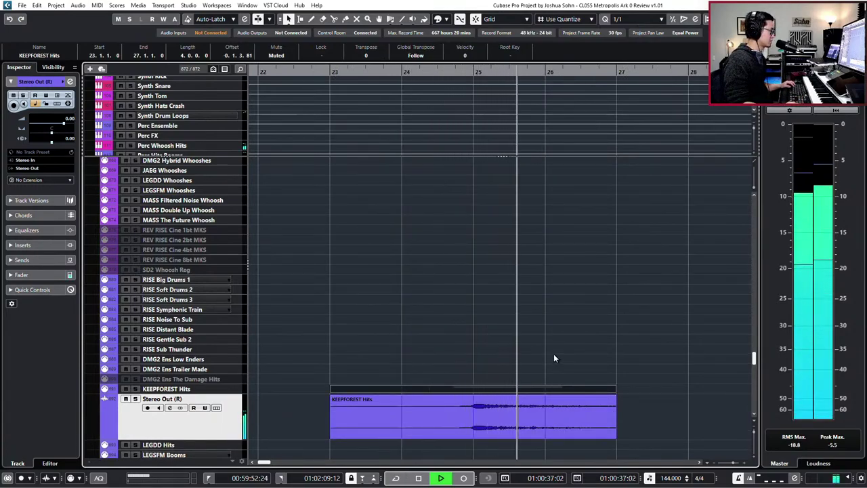
key(space)
Rename the rendered audio track KEEPFOREST Hits (R) and reduce its height.
double_click(165, 388)
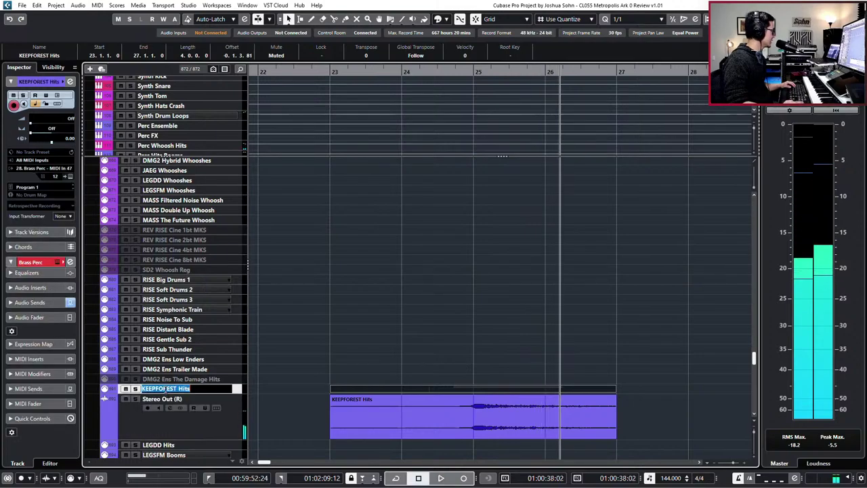
click(169, 400)
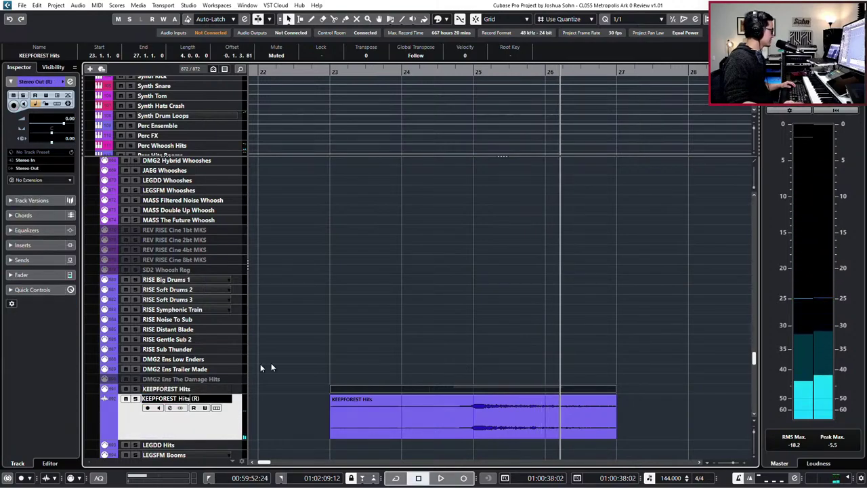
key(Return)
scroll(305, 364, down, 4)
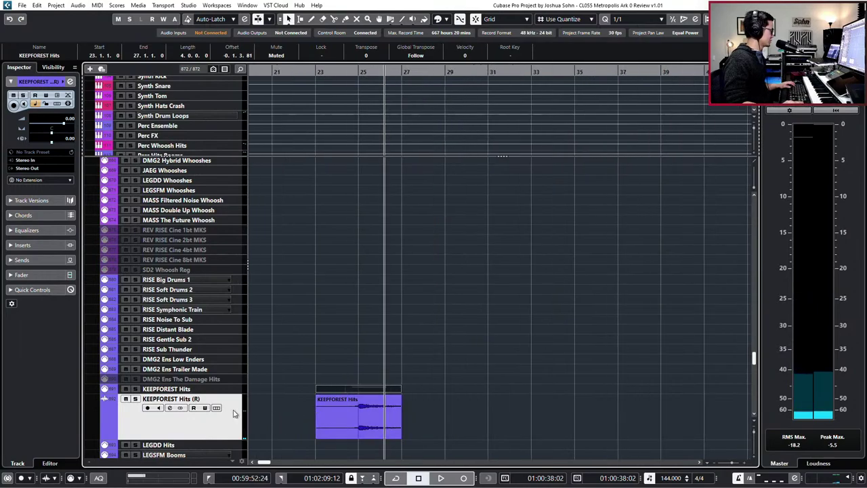
key(alt+Up)
key(alt+Up)
key(g)
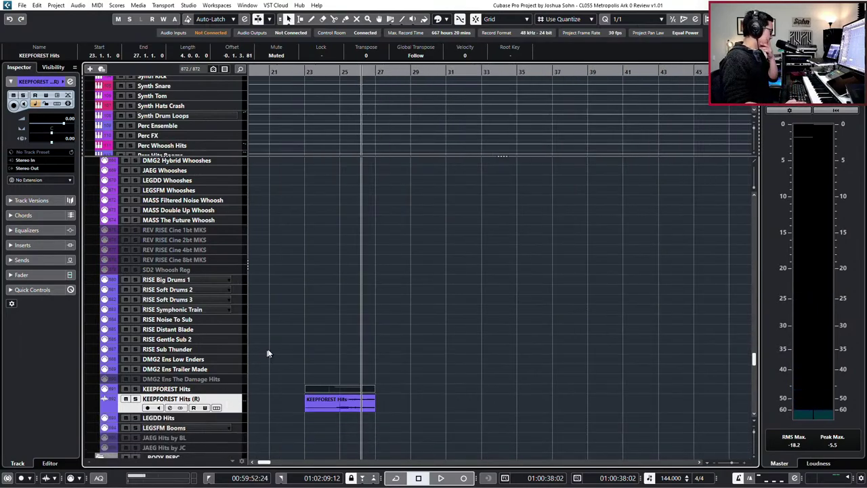
Record a whoosh with modulation on the MASS The Future Whoosh track, starting at bar 23.
scroll(280, 386, up, 4)
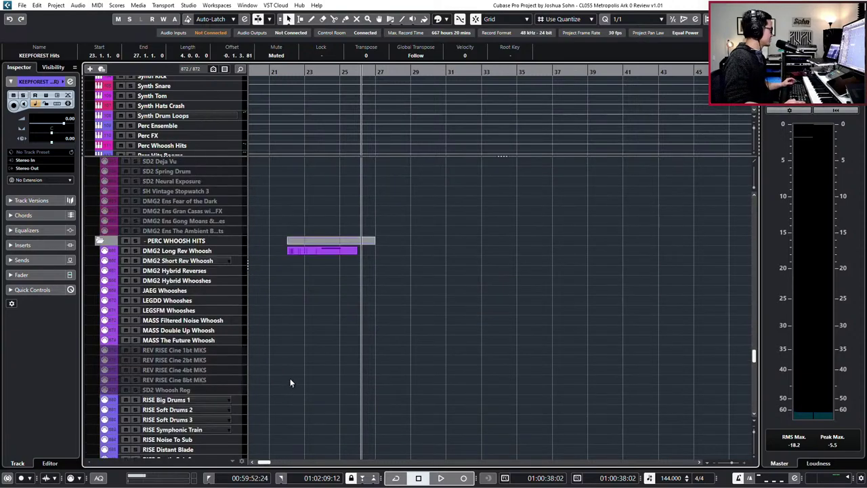
key(g)
scroll(290, 380, left, 2)
scroll(292, 376, down, 2)
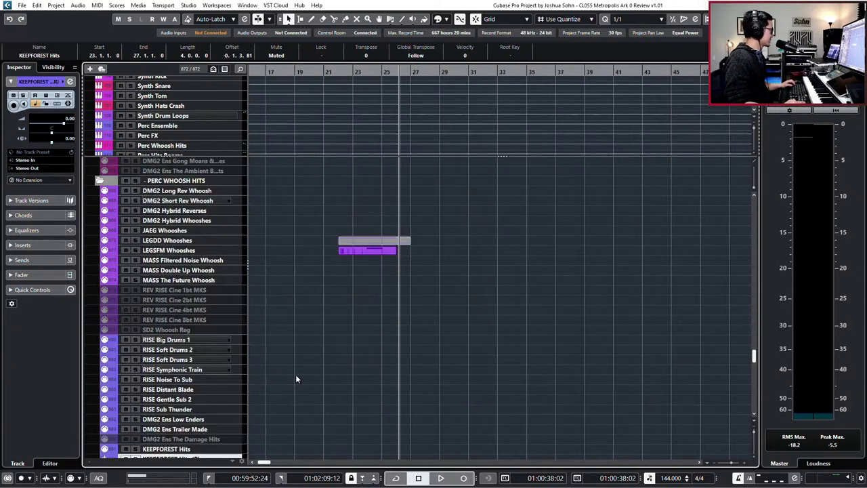
click(190, 280)
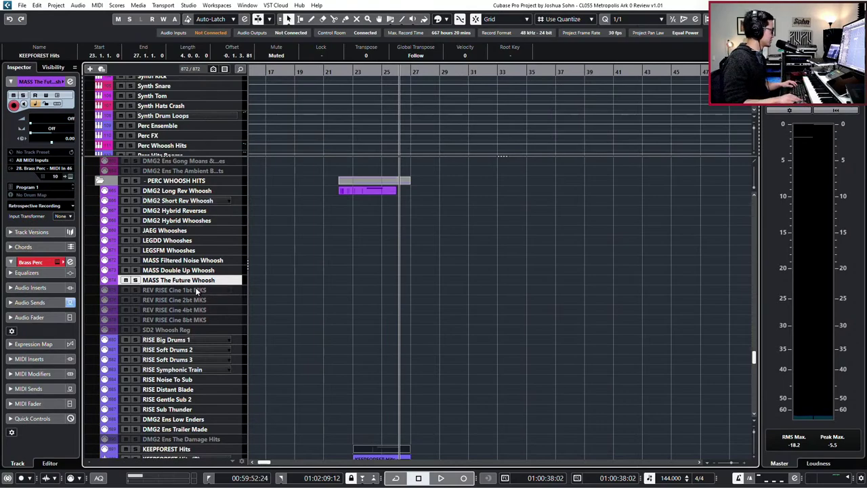
key(KP_Subtract)
key(KP_Subtract)
key(KP_Subtract)
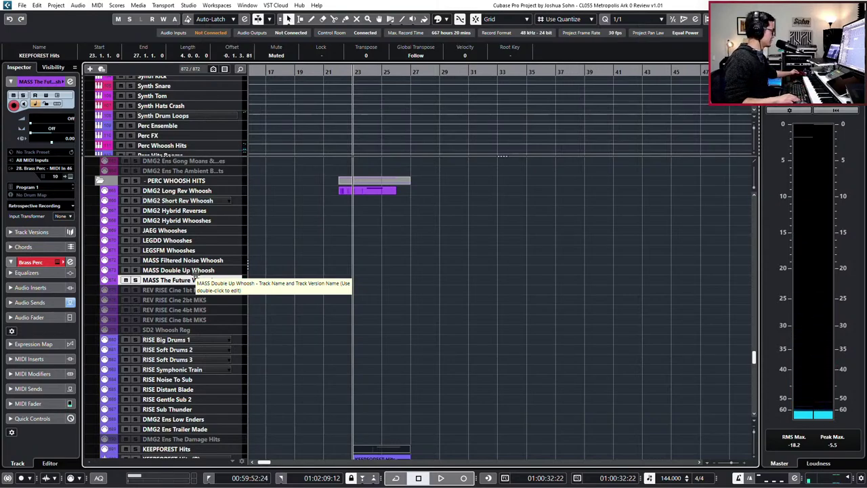
key(KP_Multiply)
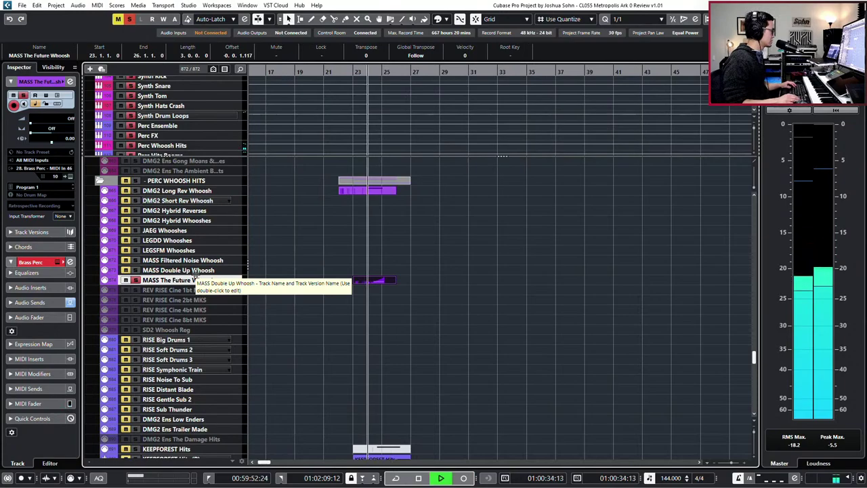
Play back the soloed MASS The Future Whoosh part and open it in the Key Editor.
key(h)
key(h)
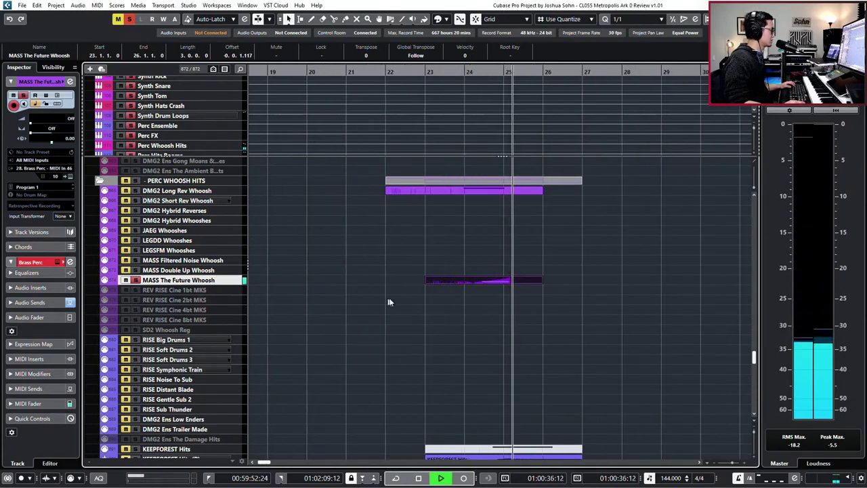
key(h)
key(space)
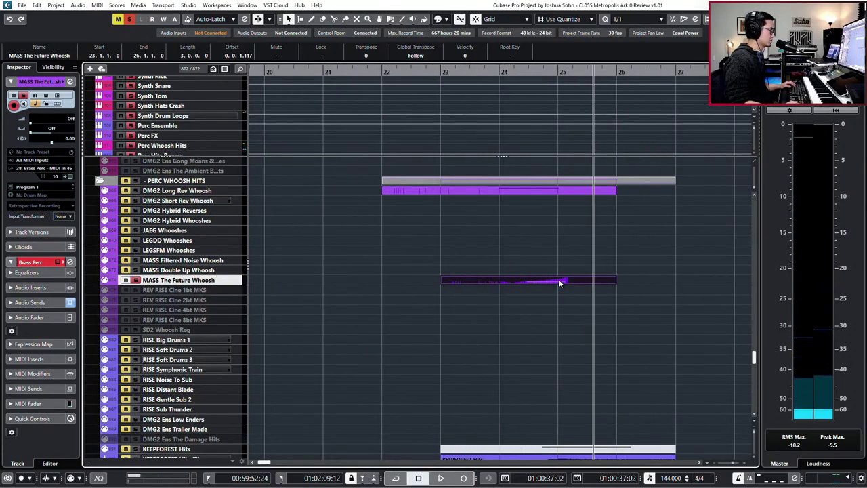
double_click(559, 283)
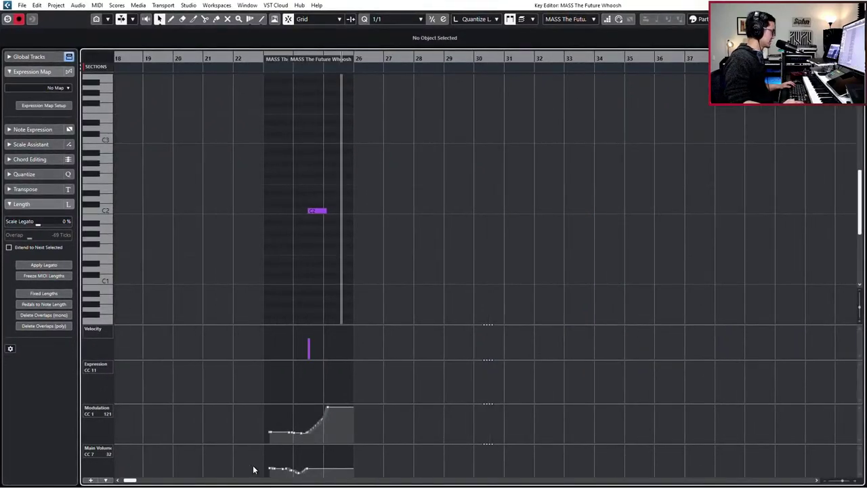
Raise the uneven early part of the whoosh's Main Volume (CC 7) curve to about 64 and play it back.
drag(253, 470, 302, 456)
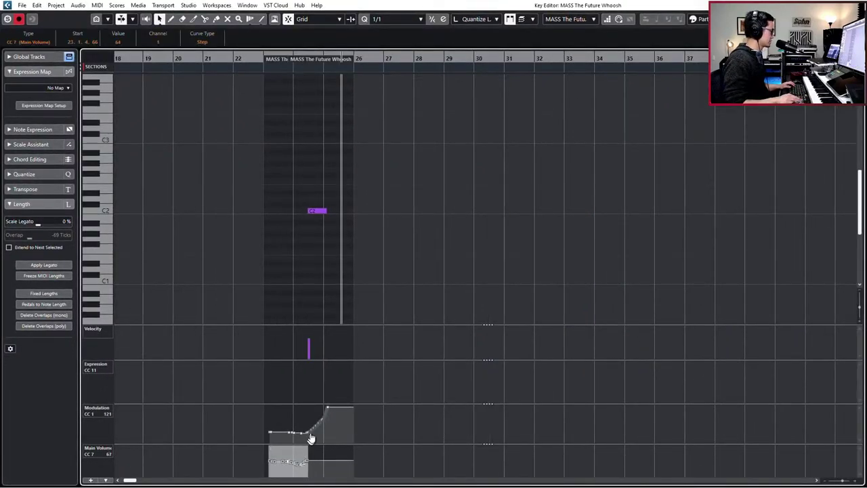
key(KP_Subtract)
key(KP_Subtract)
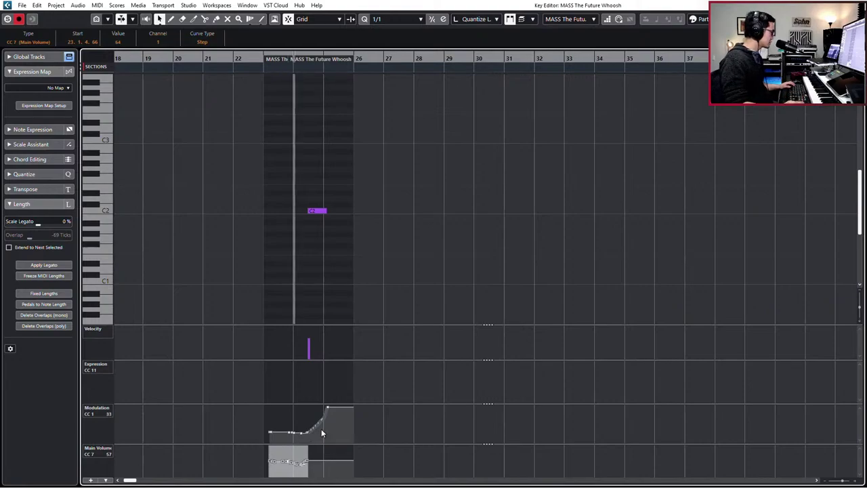
key(space)
scroll(315, 437, up, 2)
click(323, 454)
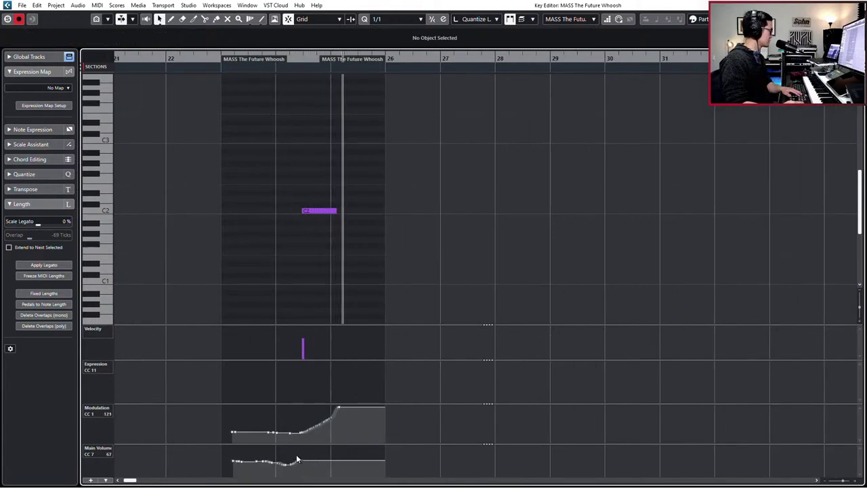
Delete the uneven Main Volume points up to the C2 note so the curve runs flat, and audition the whoosh.
drag(299, 450, 242, 476)
key(Delete)
key(space)
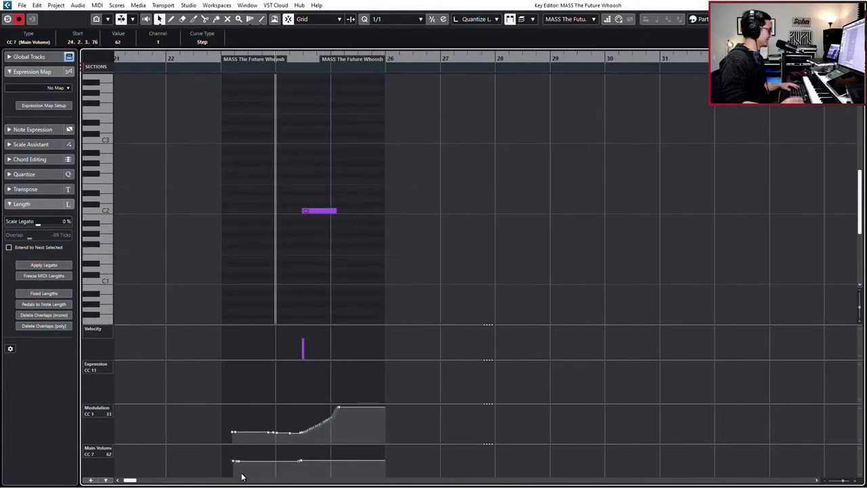
key(KP_Subtract)
click(271, 461)
key(KP_Add)
key(KP_Add)
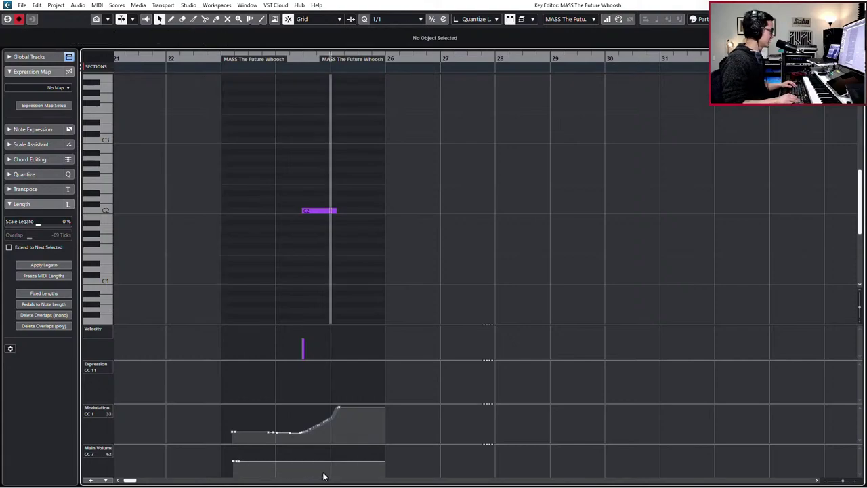
Quantize the C2 whoosh note to 1/8 and play it back.
key(KP_Subtract)
key(4)
click(324, 211)
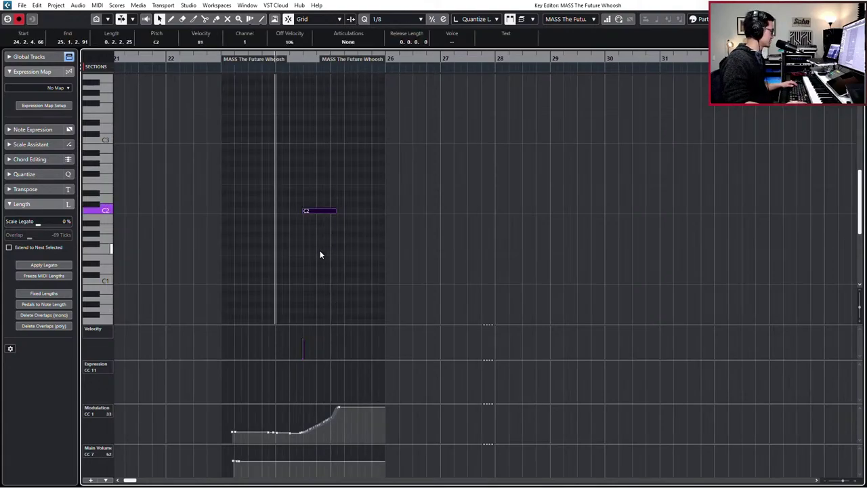
key(q)
key(space)
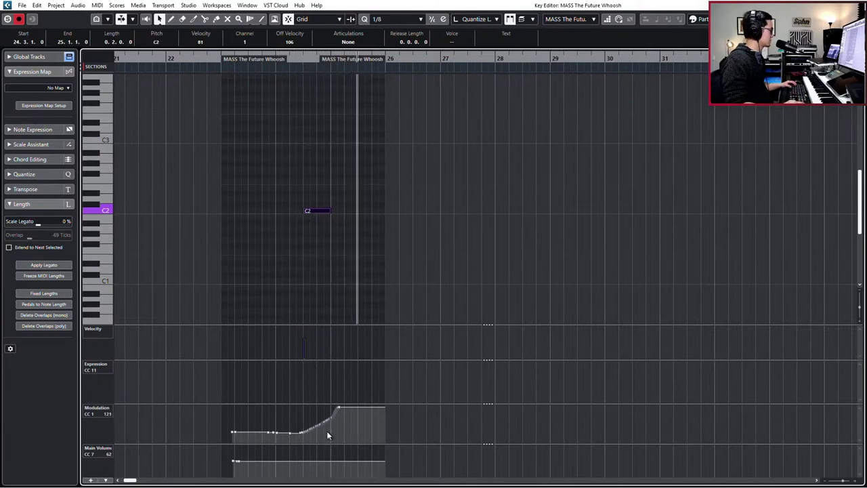
Compress the Modulation (CC 1) ramp so it peaks at bar 25, audition it and close the Key Editor.
drag(349, 430, 314, 429)
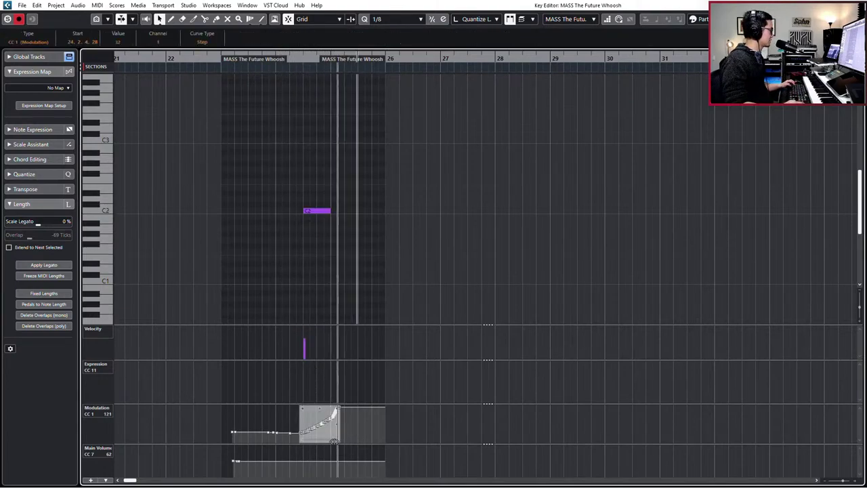
key(space)
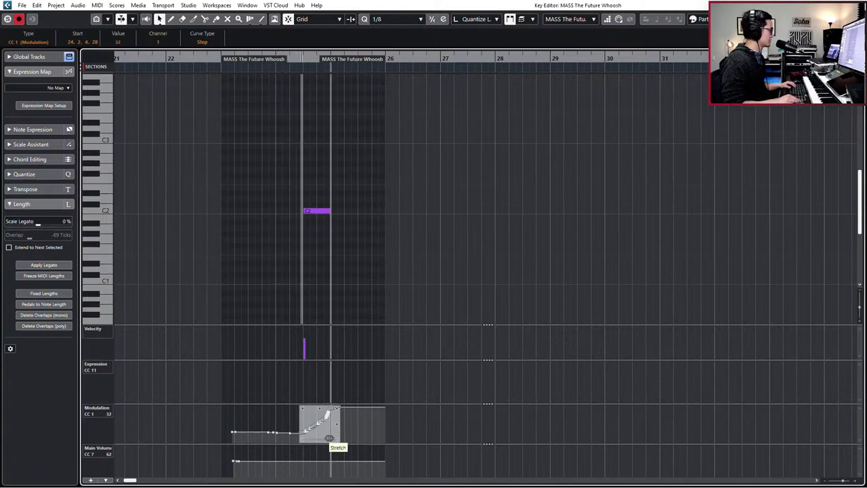
key(space)
key(Return)
key(KP_Subtract)
key(KP_Subtract)
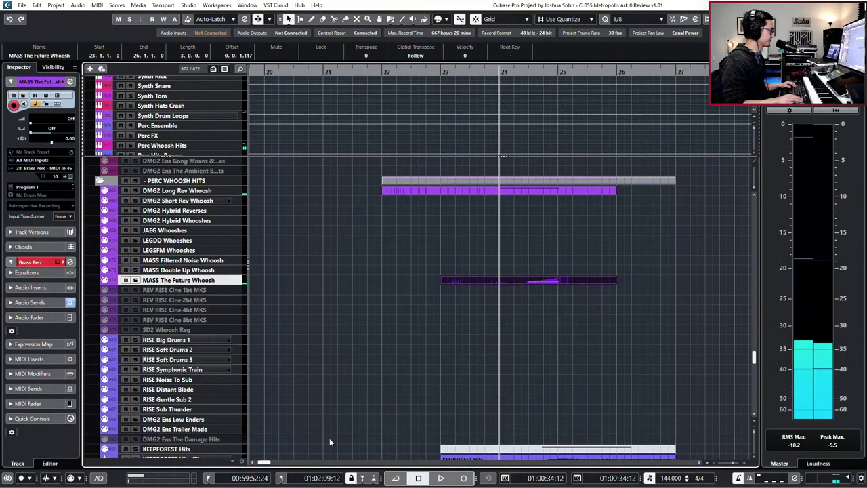
Play back the edited MASS The Future Whoosh part together with the KEEPFOREST hit in the full mix.
key(space)
scroll(371, 307, down, 3)
ctrl+scroll(396, 299, down, 2)
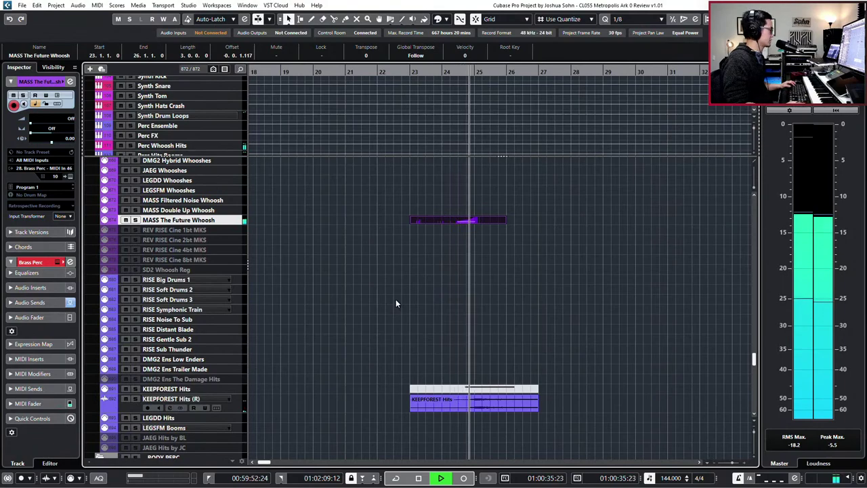
ctrl+scroll(509, 315, down, 2)
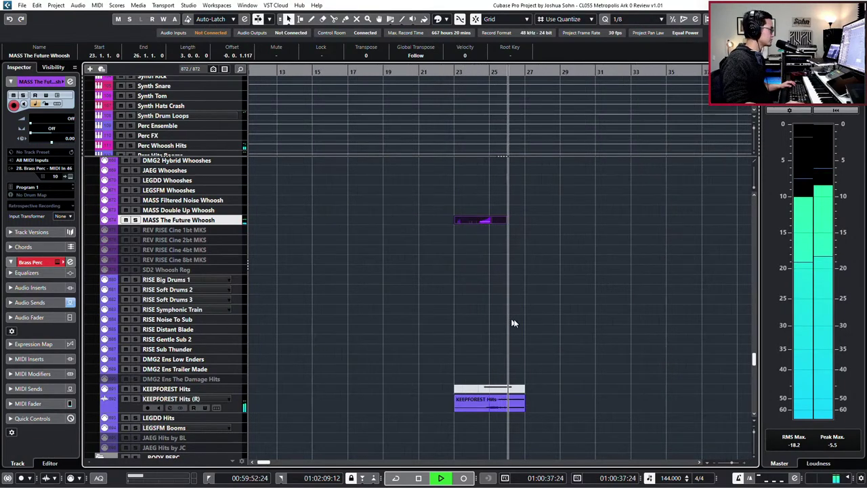
key(space)
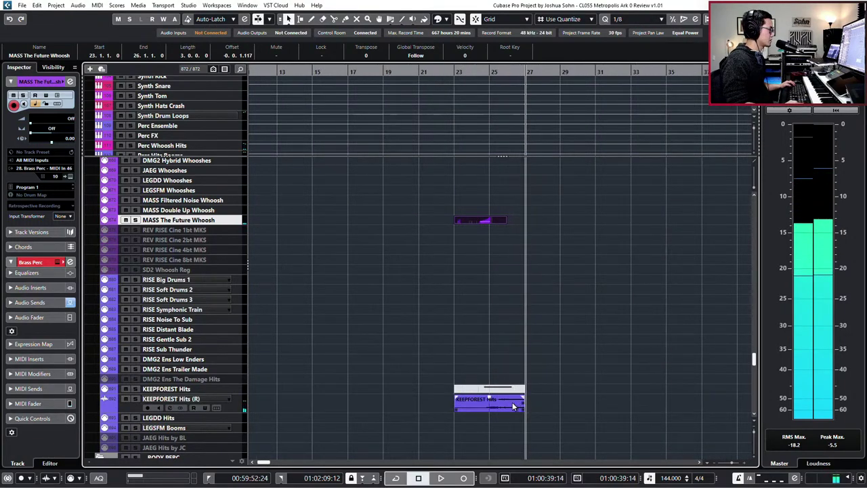
Split the KEEPFOREST Hits (R) audio event at bar 25 and duplicate its second half to bar 27.
ctrl+scroll(522, 405, up, 1)
ctrl+scroll(522, 406, up, 1)
click(513, 405)
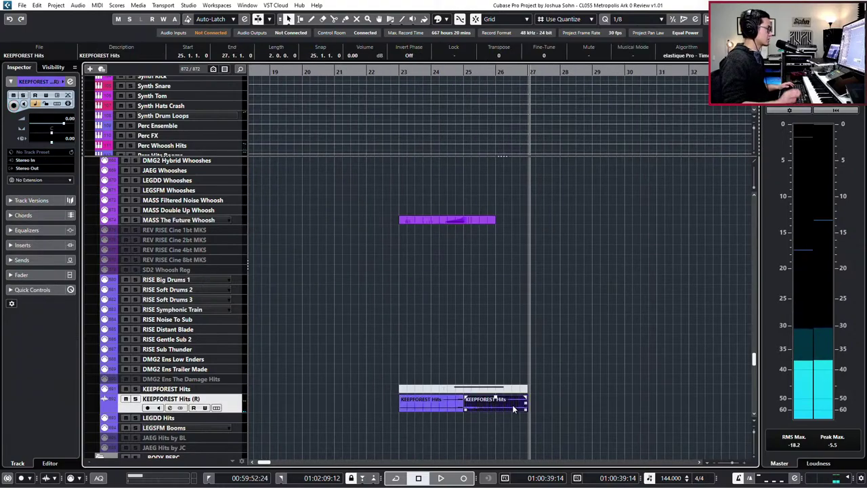
key(ctrl+d)
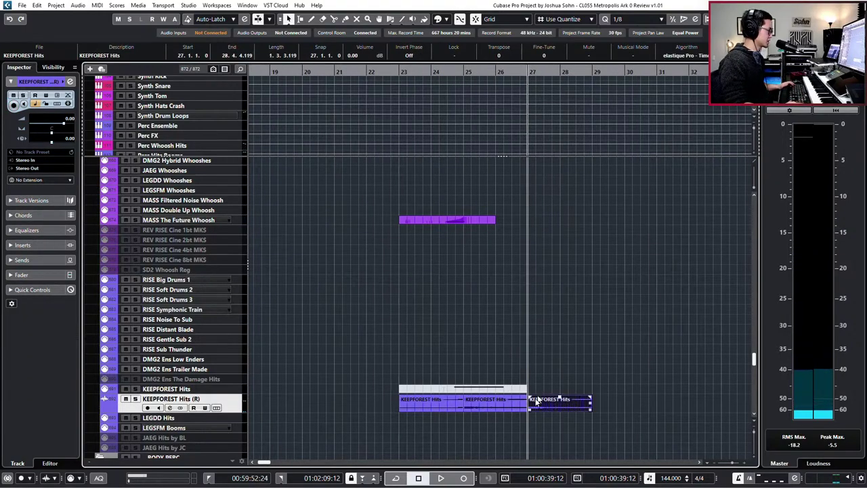
Extend the first KEEPFOREST Hits (R) event to bar 27, making it 4 bars long.
ctrl+scroll(439, 405, up, 2)
click(418, 404)
key(ctrl+f)
key(Escape)
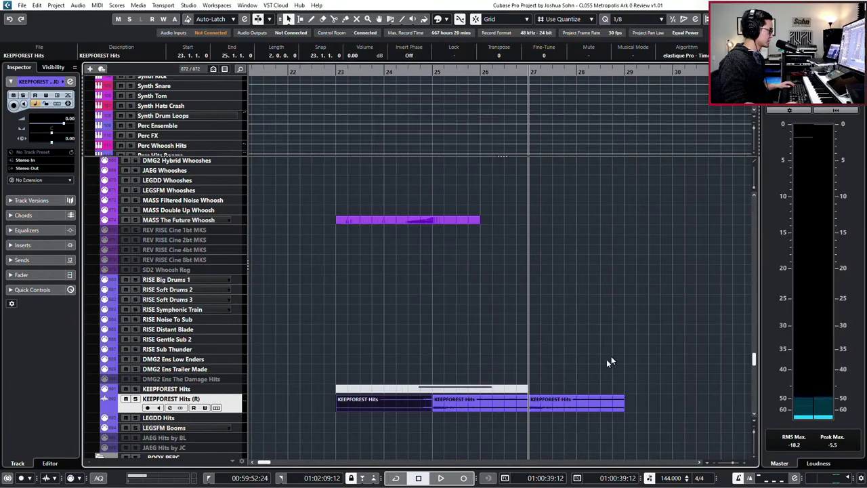
drag(431, 404, 523, 404)
ctrl+scroll(575, 402, up, 3)
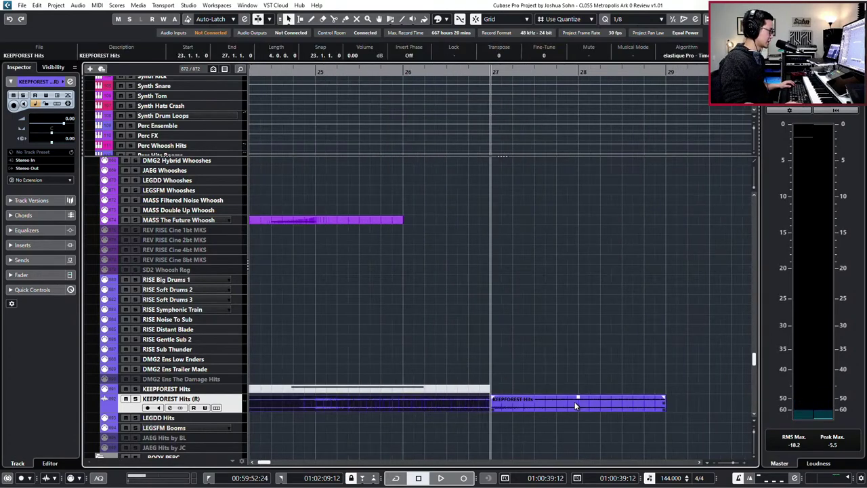
Solo the KEEPFOREST Hits (R) track and play back the duplicated hit at bar 27.
key(s)
key(space)
key(space)
Enlarge the KEEPFOREST Hits (R) track and slip the audio inside the duplicated event at bar 27.
ctrl+scroll(478, 400, up, 6)
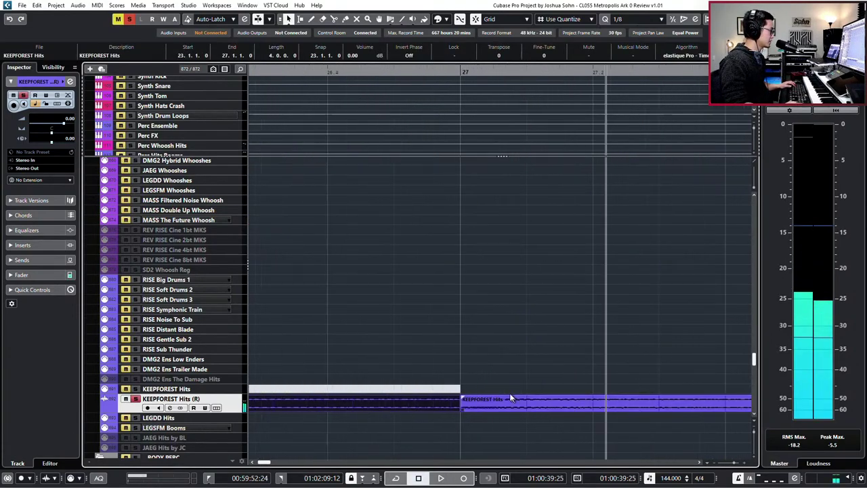
alt+shift+drag(458, 407, 465, 411)
key(alt+Down)
key(alt+Down)
key(alt+Down)
key(alt+Down)
key(alt+Down)
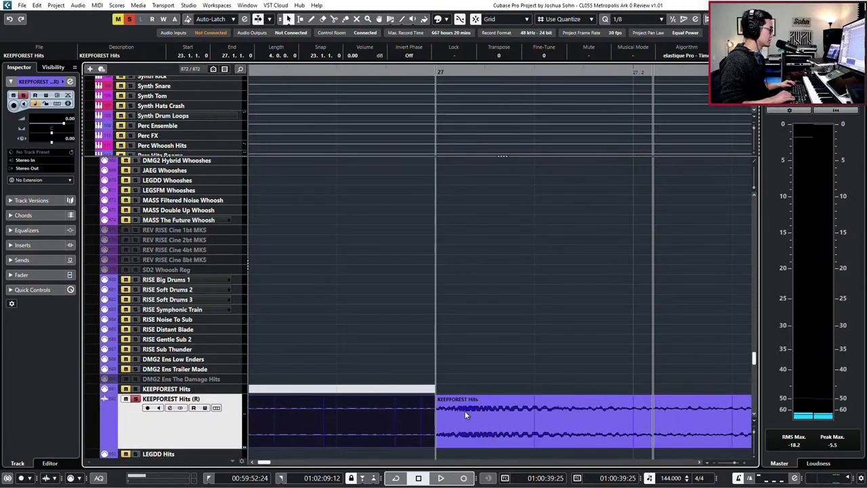
scroll(471, 407, down, 4)
key(alt+Down)
key(alt+Down)
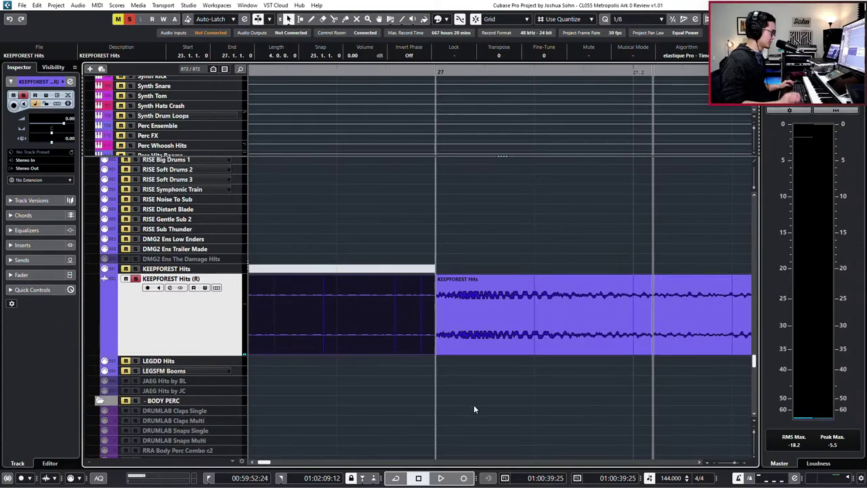
alt+shift+drag(471, 310, 484, 325)
Play back the duplicated hit from the start of its event at bar 27 and turn off the track's solo.
key(l)
key(space)
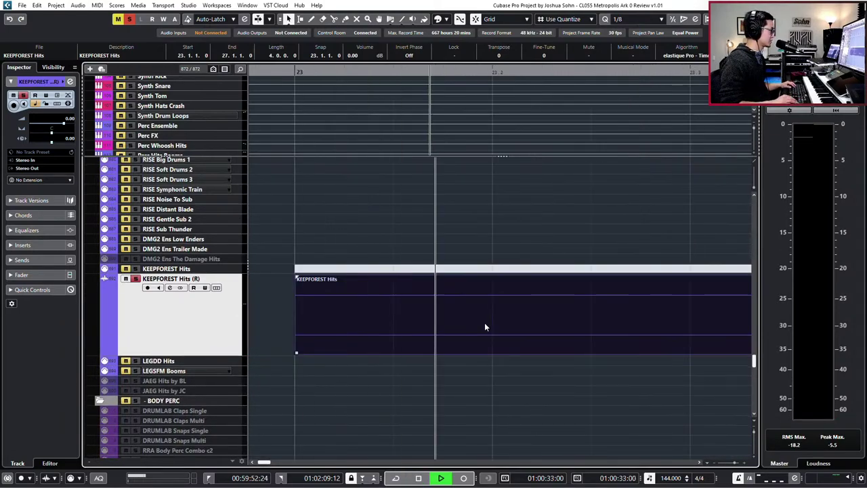
key(space)
key(g)
key(g)
scroll(458, 331, right, 4)
key(g)
key(g)
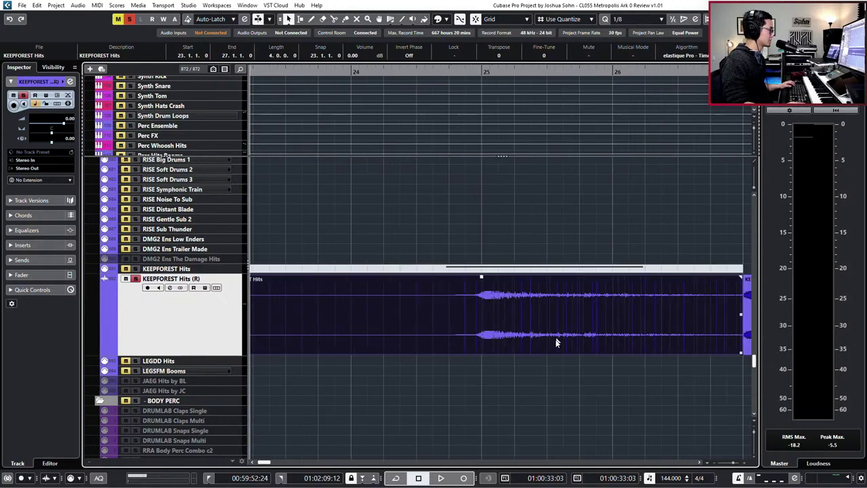
scroll(569, 404, right, 4)
click(542, 330)
key(l)
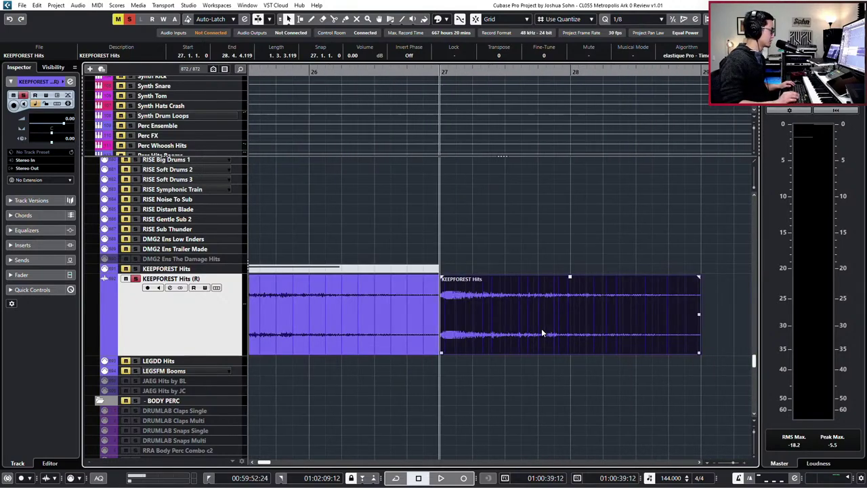
key(space)
key(space)
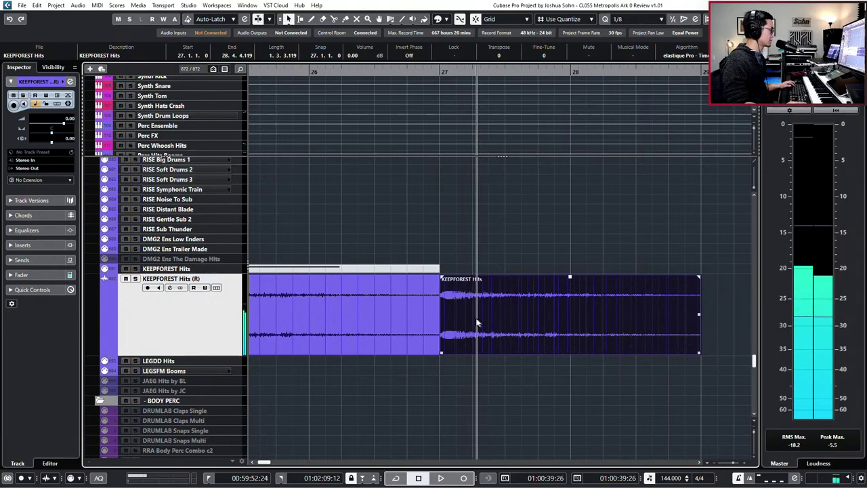
Fine-tune the audio offset inside the duplicated hit event and add a very short fade-in at its start.
scroll(465, 315, up, 4)
key(h)
click(463, 318)
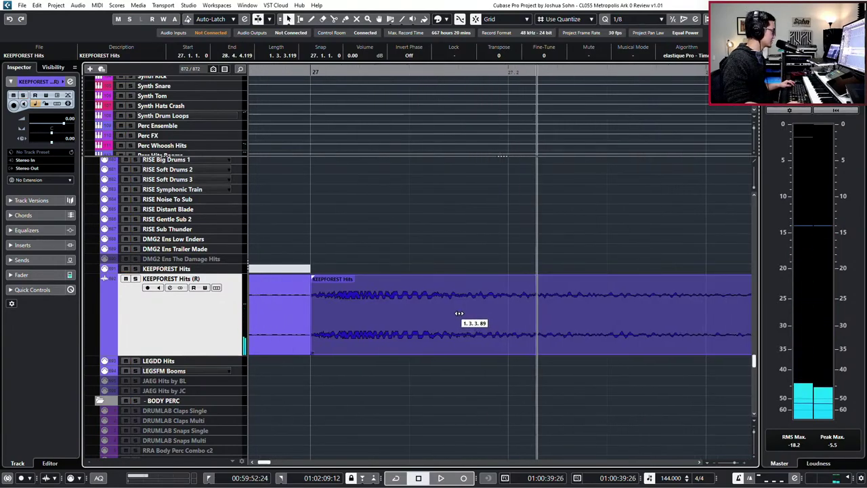
click(338, 272)
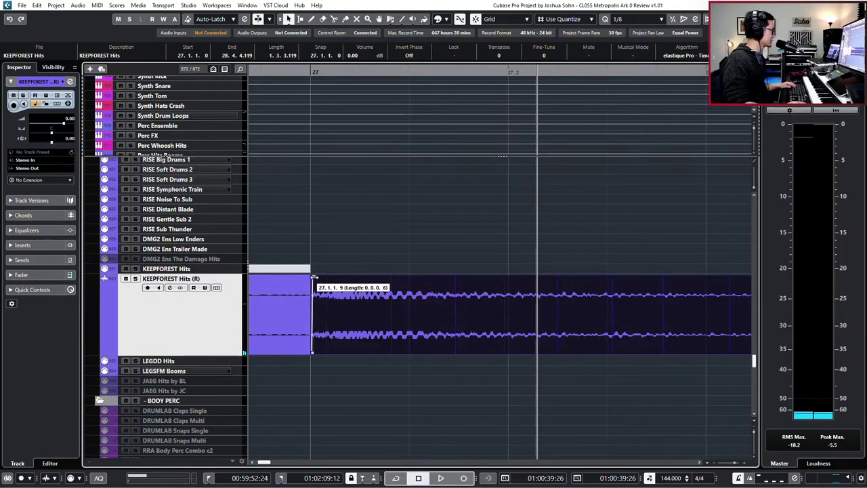
Audition the duplicated hit in the mix and soloed, leaving the track unsoloed.
key(space)
key(space)
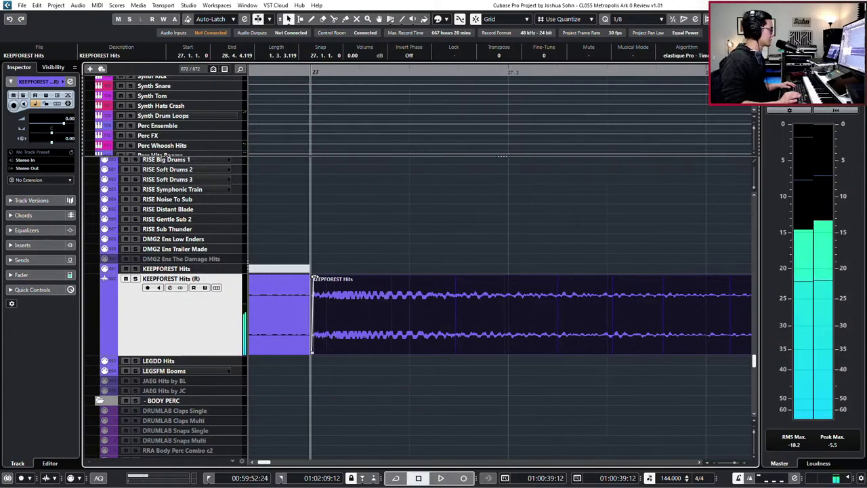
key(s)
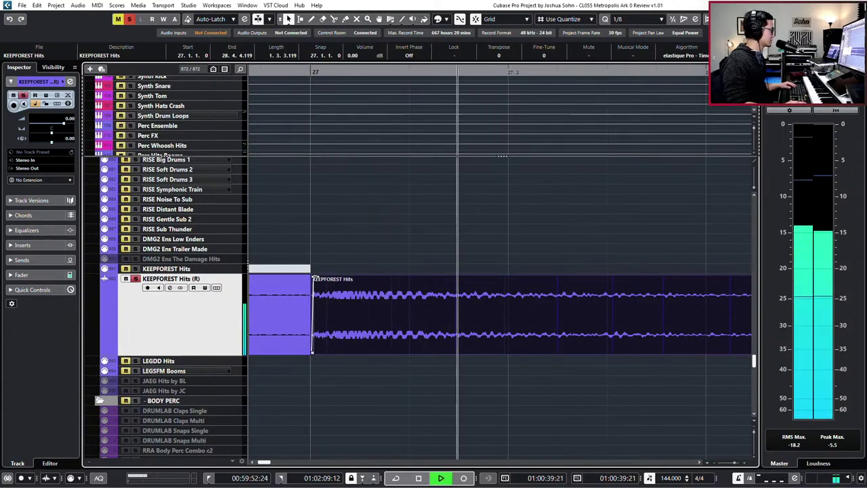
key(space)
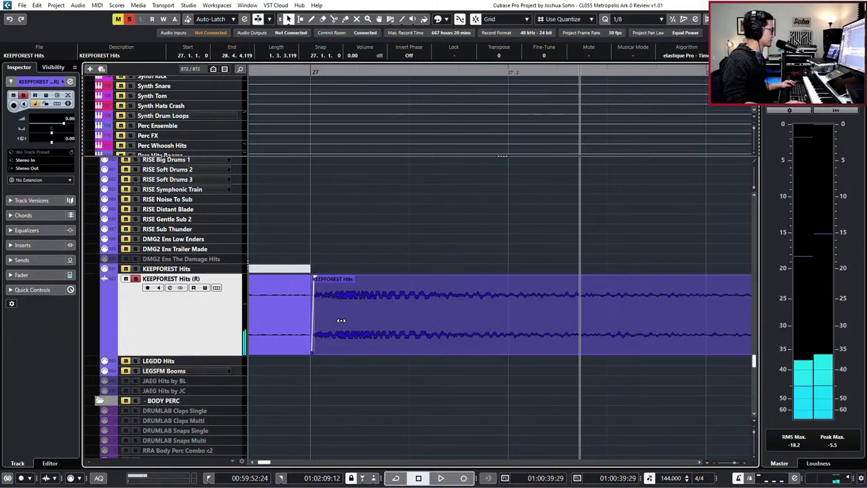
key(space)
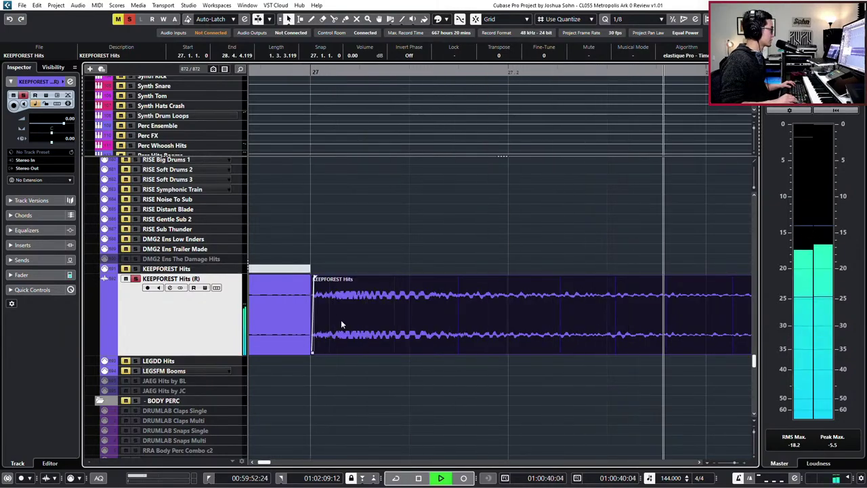
key(space)
key(s)
Extend the end of the duplicated hit to 29.1.1.25 and give it a short fade-out.
key(g)
key(g)
key(g)
key(g)
key(g)
key(g)
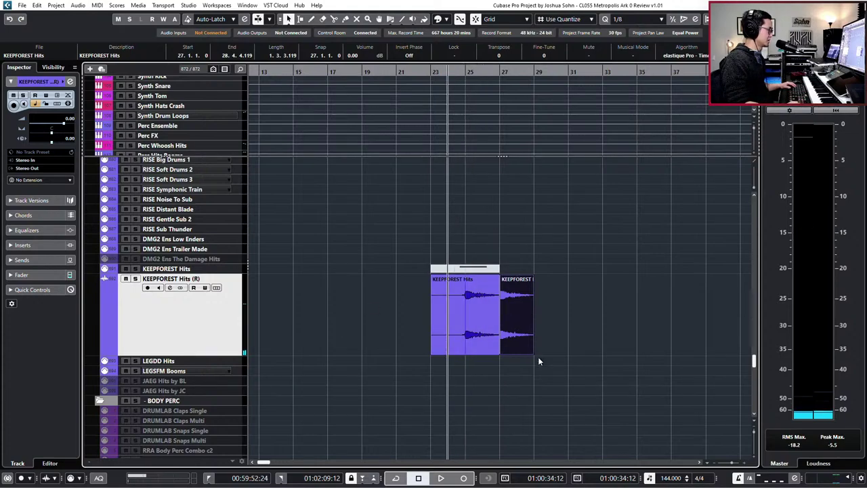
drag(532, 352, 535, 353)
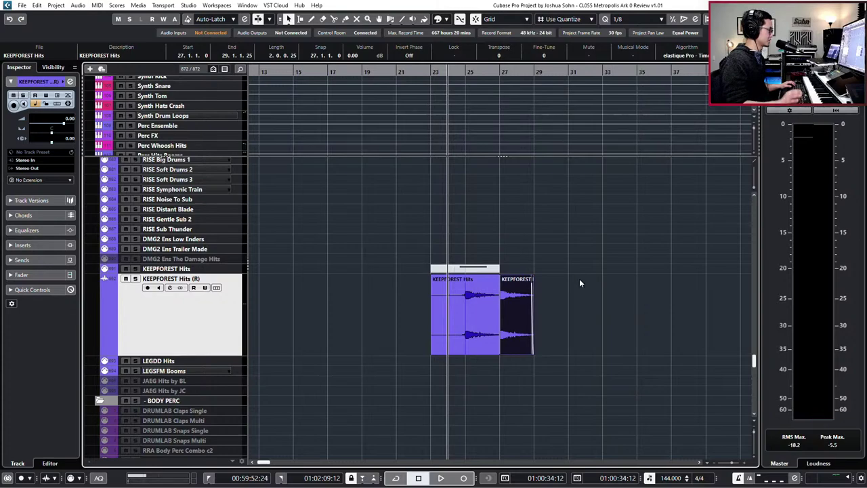
Play back the whoosh and both KEEPFOREST hits in the mix from just before bar 23.
key(l)
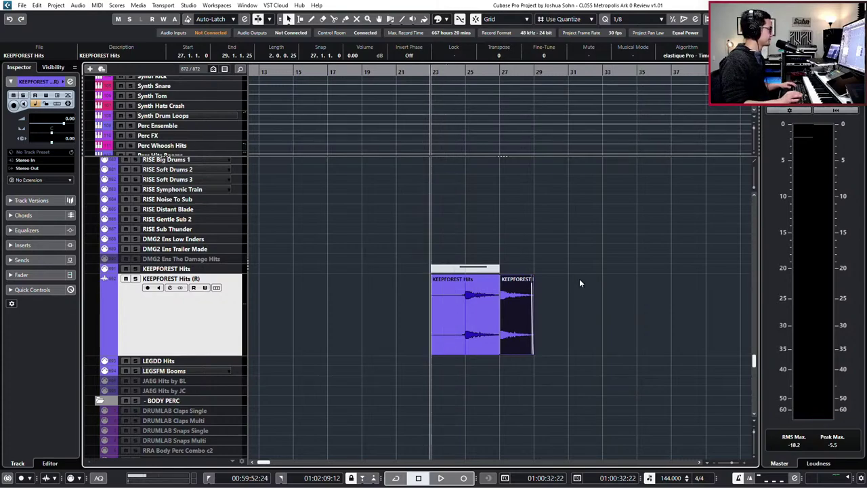
key(space)
scroll(568, 269, down, 2)
scroll(570, 271, up, 4)
scroll(571, 272, down, 3)
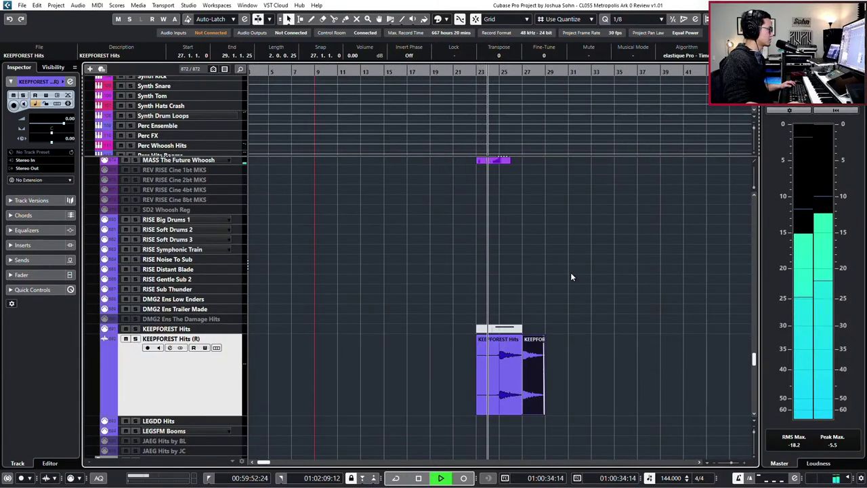
scroll(589, 290, up, 2)
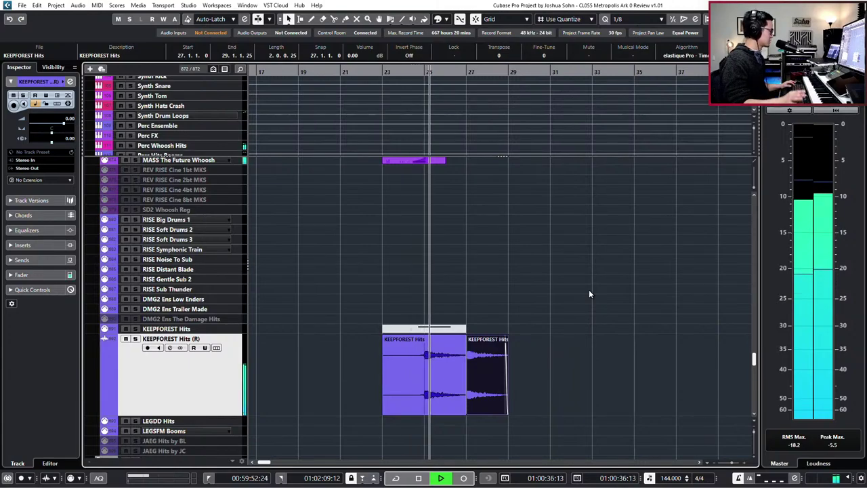
Finish auditioning the hits and move the duplicated KEEPFOREST hit so that it starts at 29.1.1.0.
scroll(576, 294, down, 1)
scroll(574, 292, up, 4)
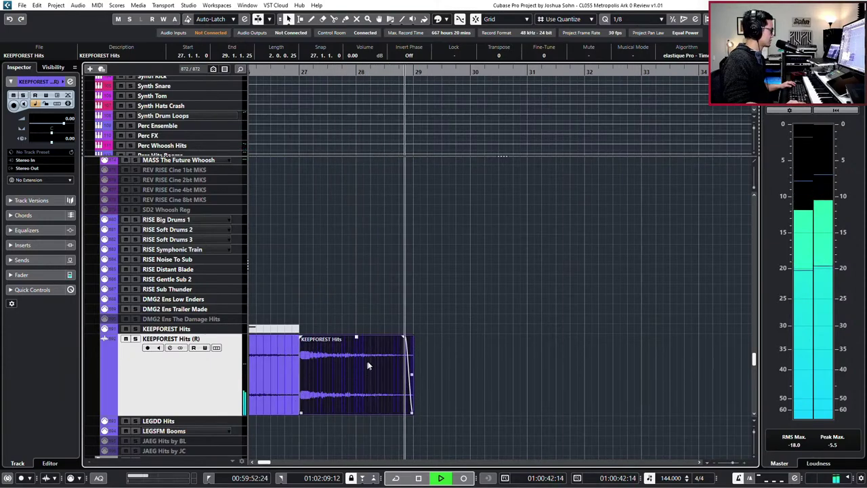
scroll(420, 356, down, 1)
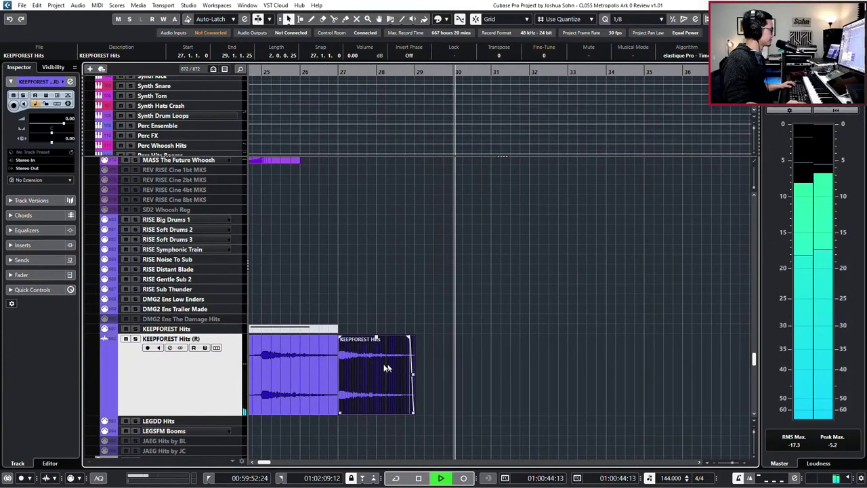
key(space)
drag(387, 368, 580, 375)
key(alt+1)
key(Escape)
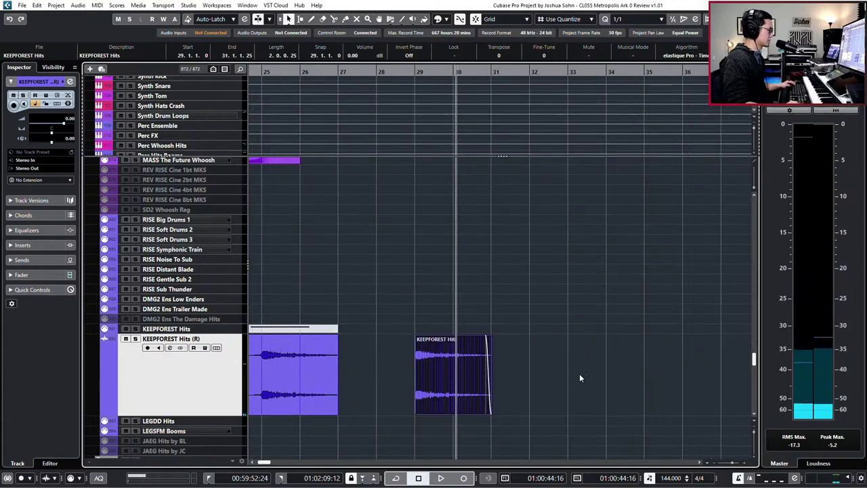
Copy the KEEPFOREST hit from bar 29 to bars 33, 37 and 41.
scroll(580, 374, down, 2)
alt+drag(576, 368, 604, 363)
drag(643, 367, 732, 377)
Play the mix from about bar 22 with the copied hits while browsing the percussion and whoosh tracks.
scroll(681, 367, down, 2)
key(KP_Subtract)
key(KP_Add)
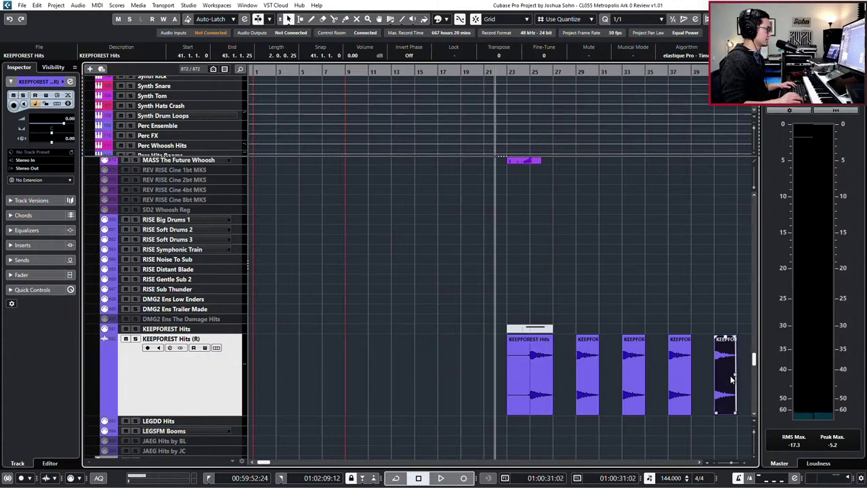
key(space)
scroll(705, 362, up, 5)
scroll(467, 322, down, 2)
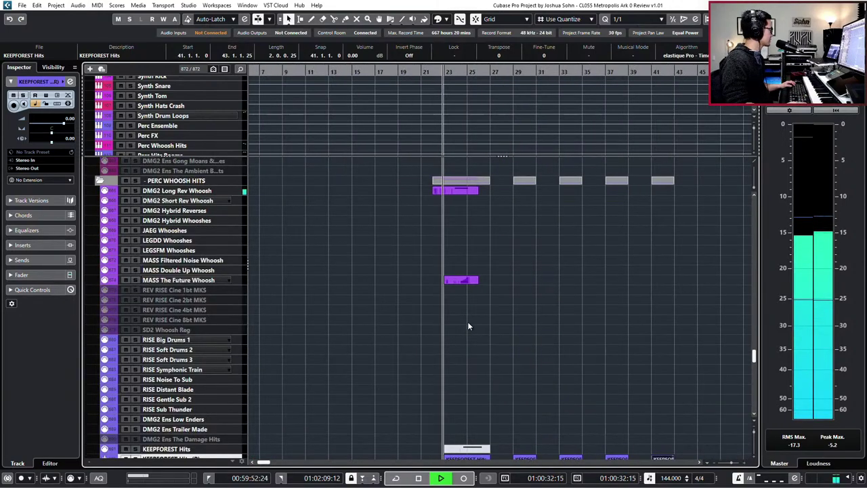
scroll(467, 321, up, 8)
scroll(335, 314, up, 10)
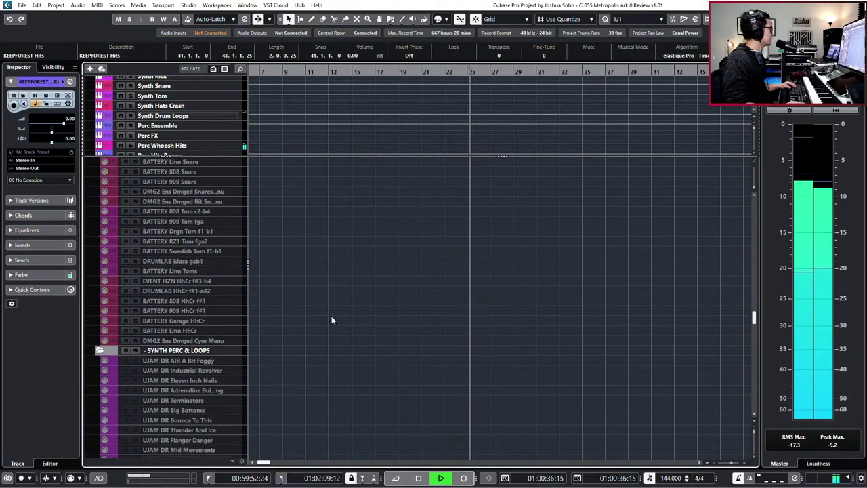
scroll(328, 314, up, 10)
scroll(315, 316, down, 10)
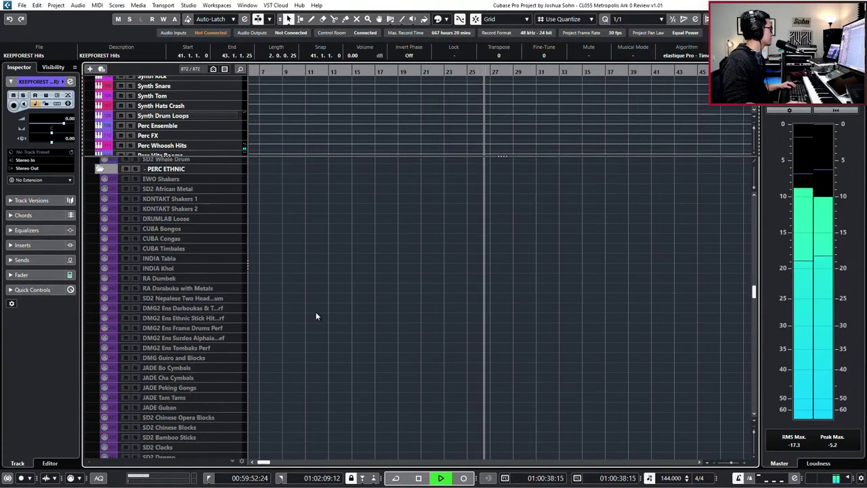
scroll(315, 316, down, 6)
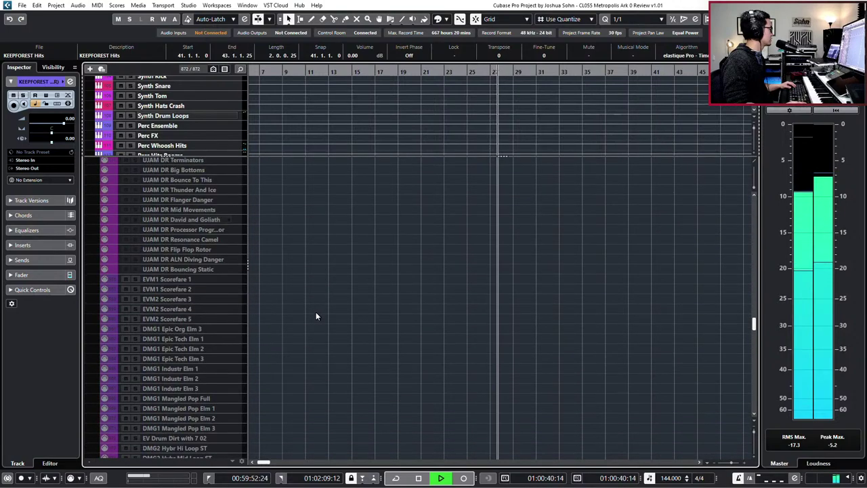
Filter the track list down to the tracks that contain parts, and stop playback.
click(213, 68)
click(265, 136)
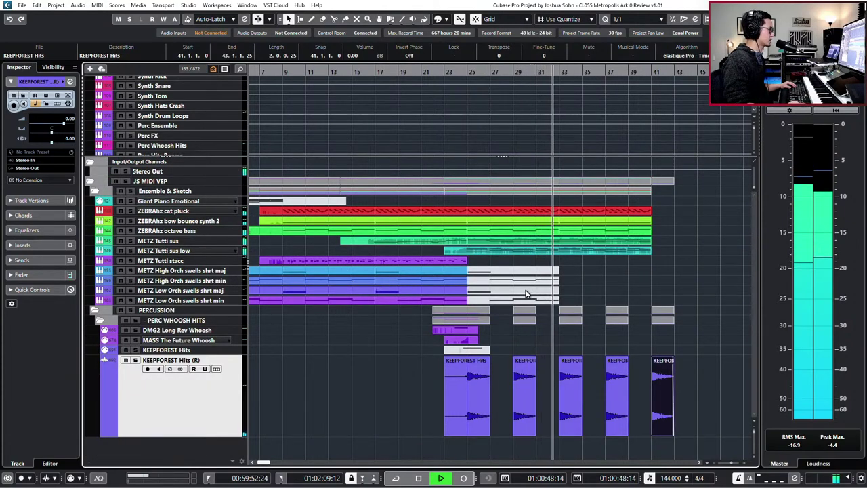
key(space)
Solo the ZEBRAhz cat pluck track and audition it around the start of its bar 25 part.
click(494, 214)
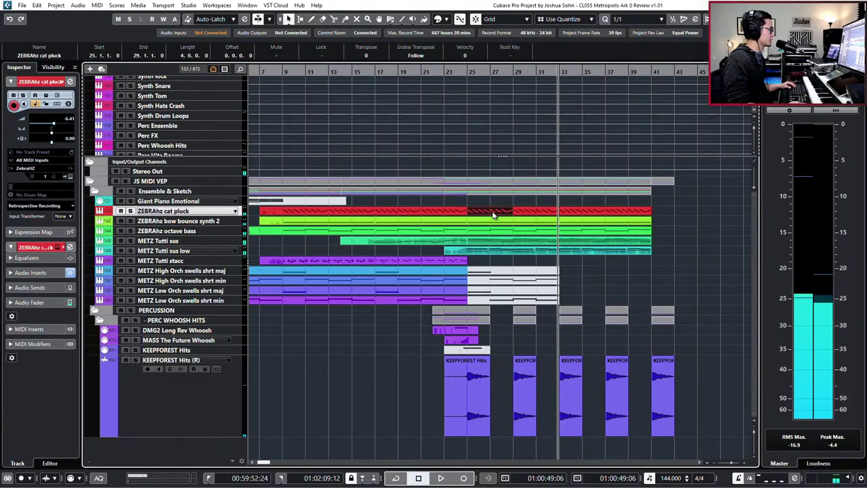
key(s)
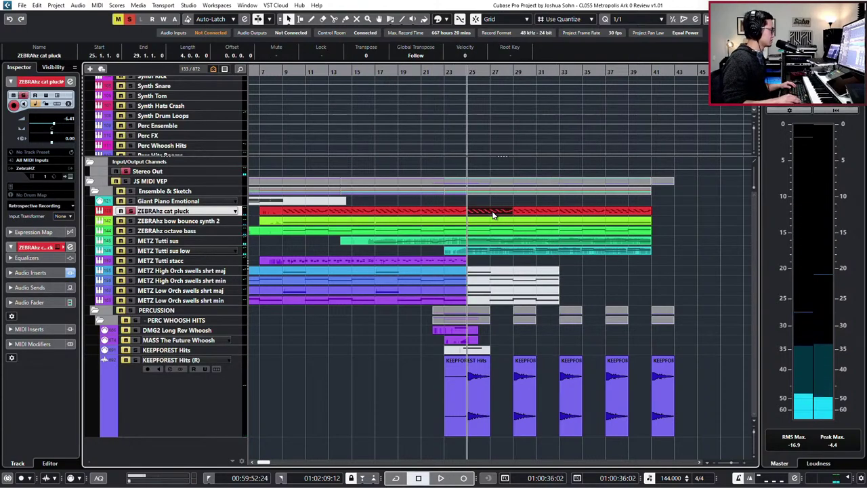
key(l)
key(space)
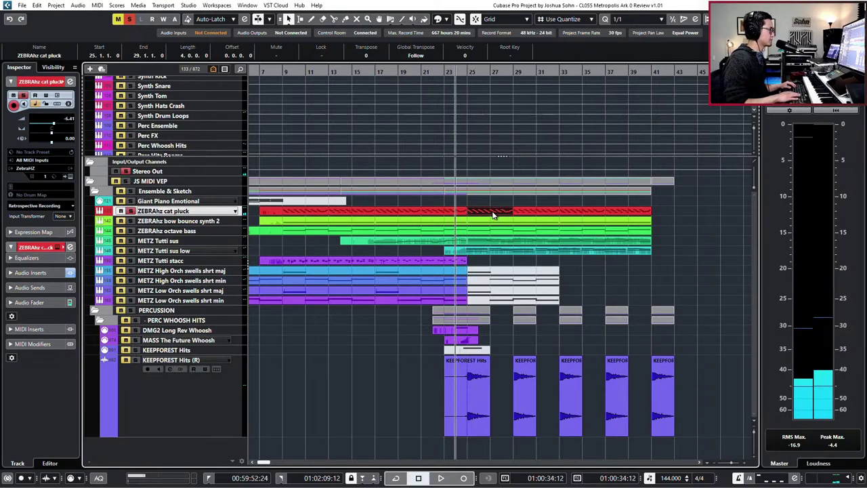
Open the ZEBRAhz cat pluck part at bar 25 for note editing and display the Chord Track above its notes.
double_click(493, 215)
drag(206, 153, 576, 290)
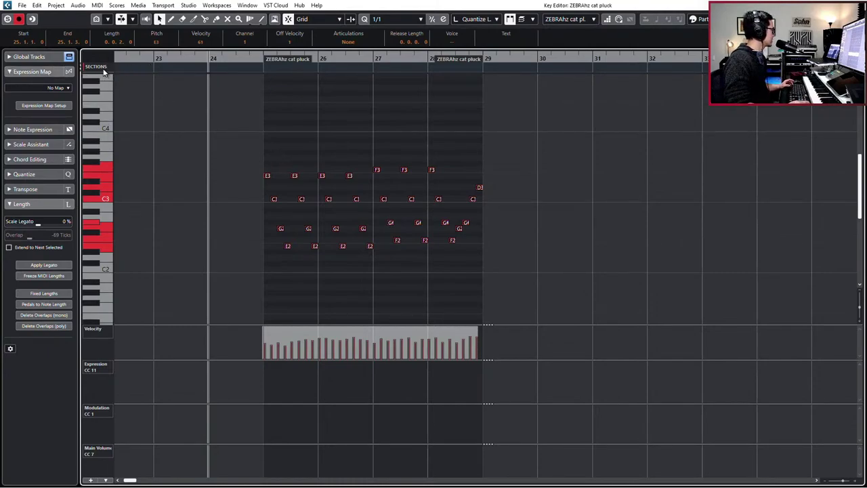
click(49, 59)
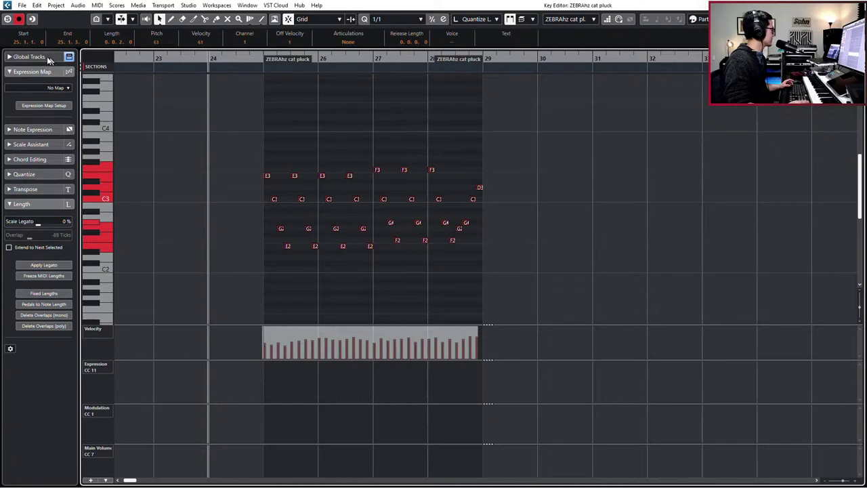
click(11, 124)
click(230, 126)
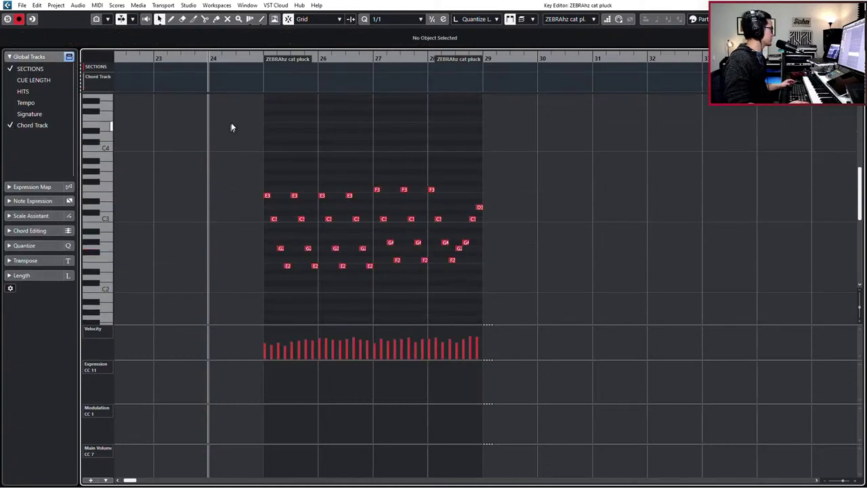
Add a C major chord at bar 25 and an F minor chord at bar 26 of the Chord Track.
click(269, 75)
double_click(270, 80)
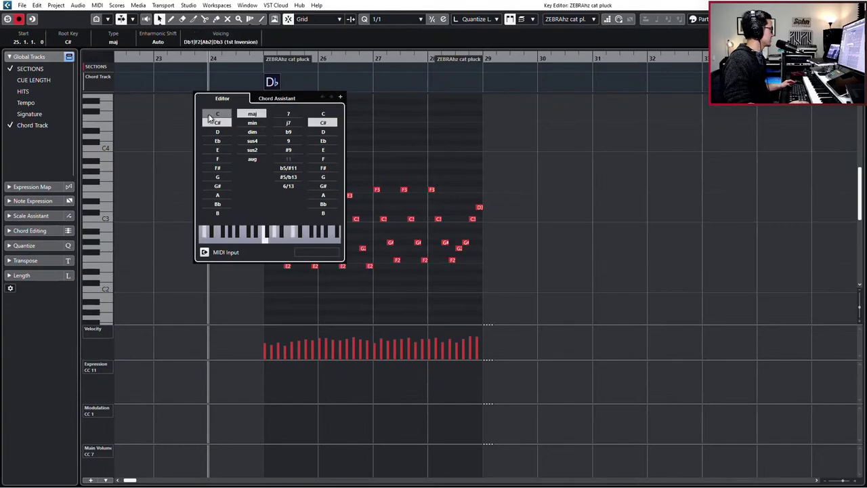
click(315, 83)
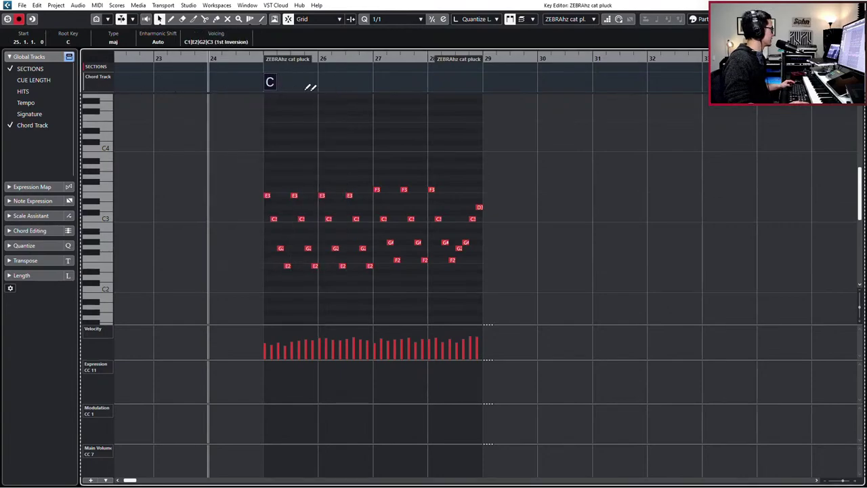
click(324, 84)
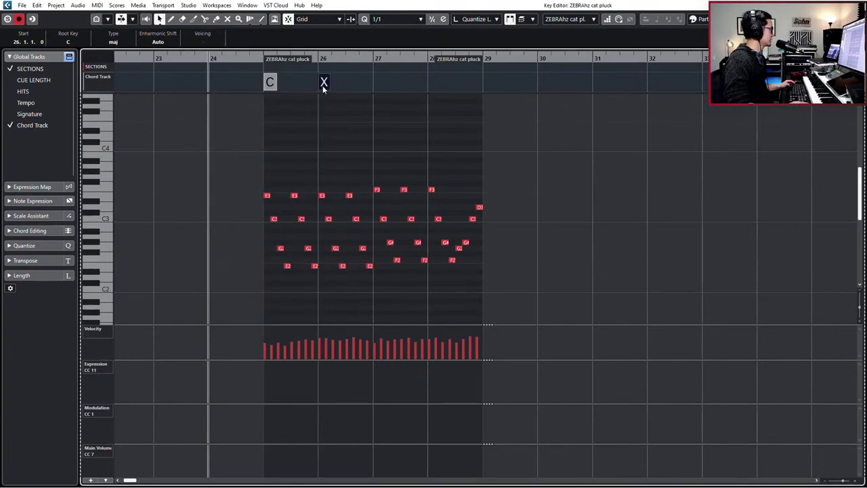
double_click(323, 83)
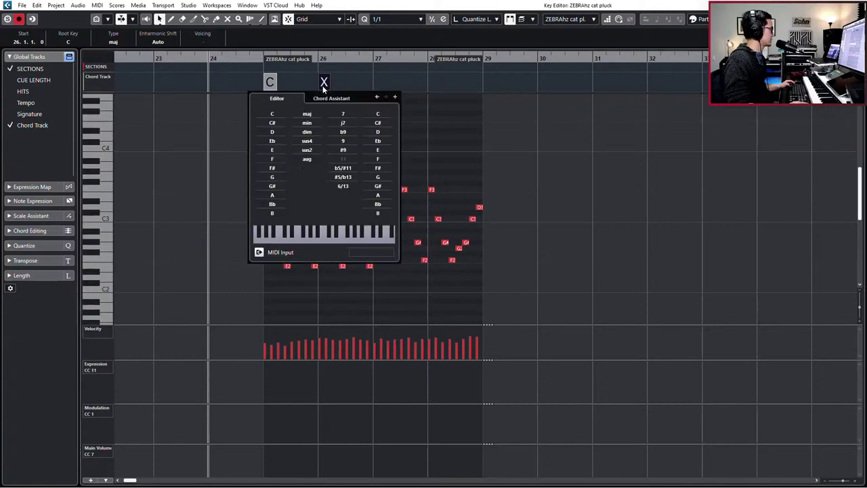
click(271, 159)
click(307, 122)
click(374, 75)
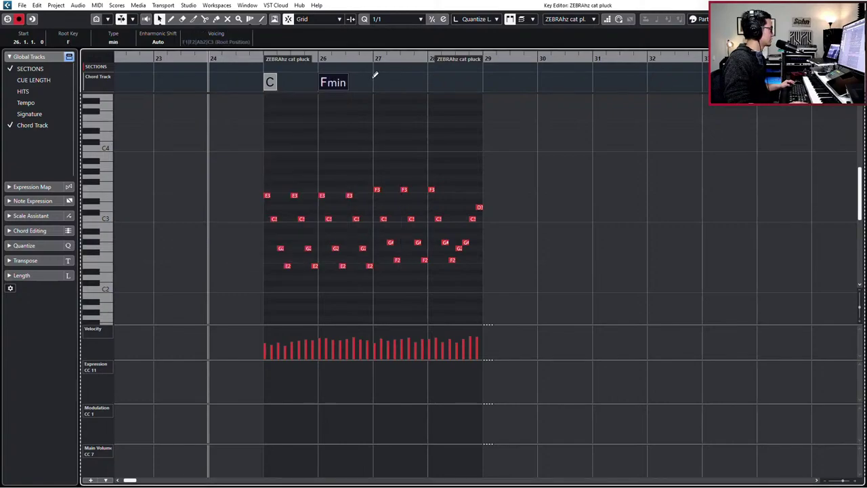
Add an A minor chord at bar 27 and an F minor chord at bar 28, then return to the project.
click(374, 75)
double_click(376, 80)
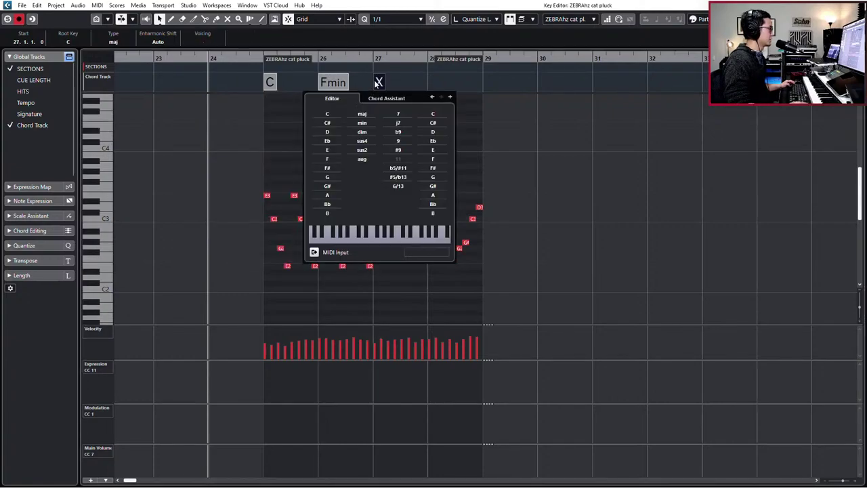
click(328, 195)
click(368, 122)
click(432, 78)
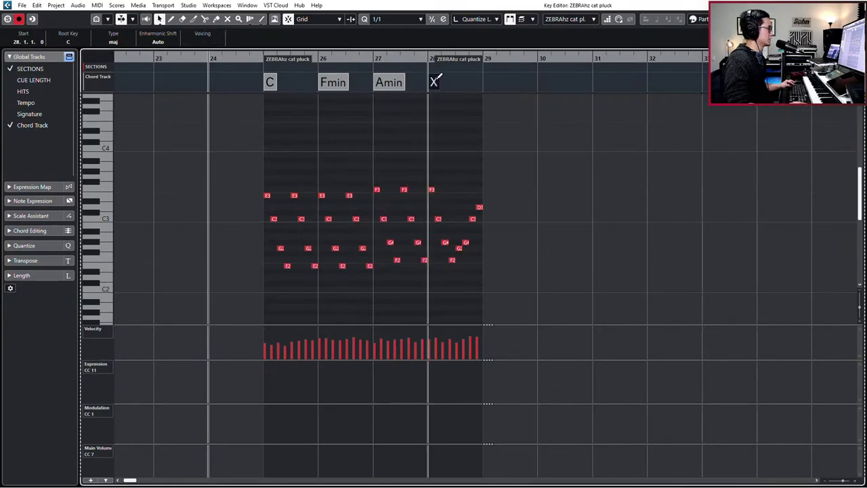
double_click(434, 81)
click(382, 159)
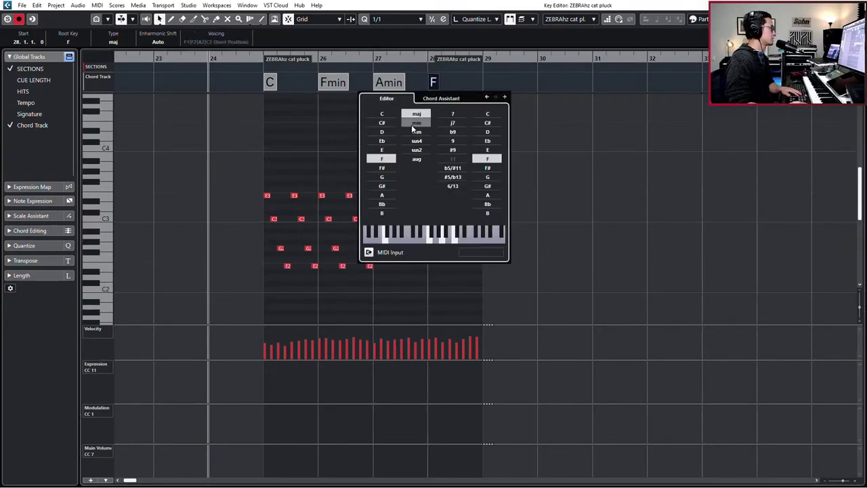
click(417, 123)
key(Return)
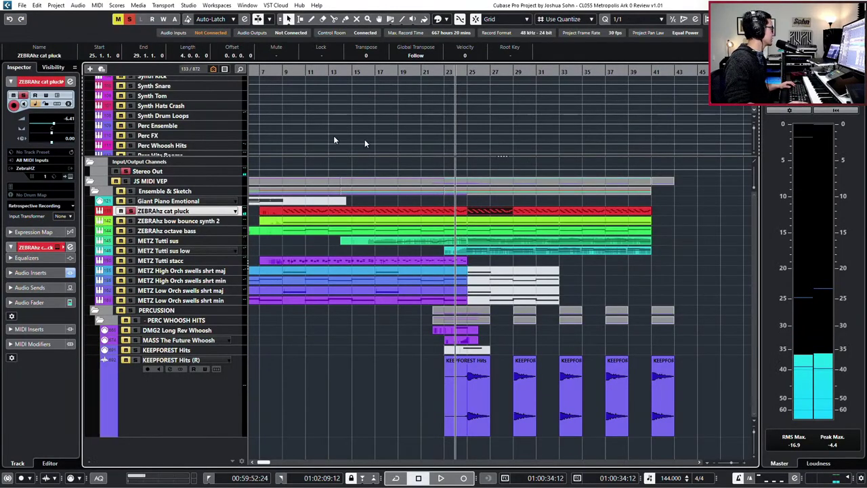
Turn off the staggered display of overlapping chords on the Chord Track and restore its compact height.
scroll(319, 135, up, 3)
scroll(584, 95, up, 10)
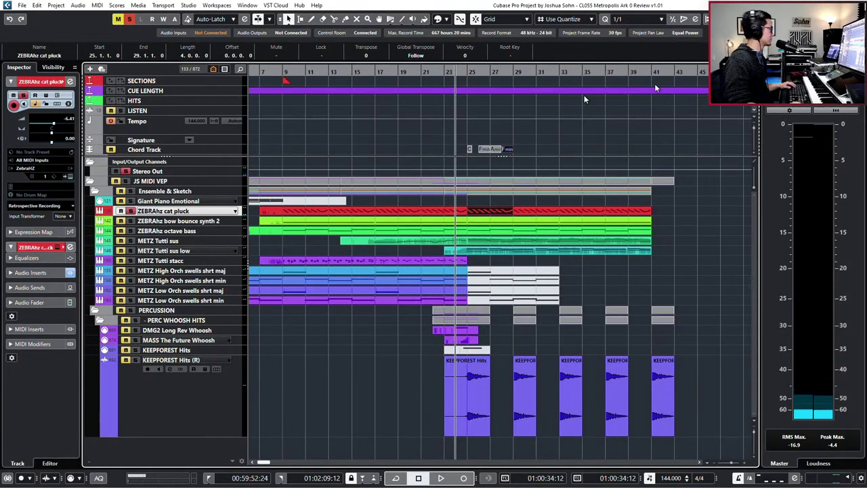
click(158, 148)
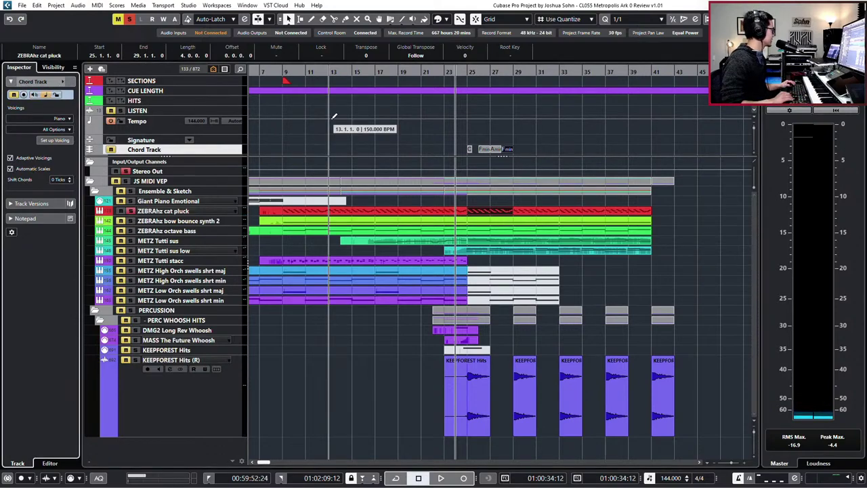
scroll(329, 116, down, 4)
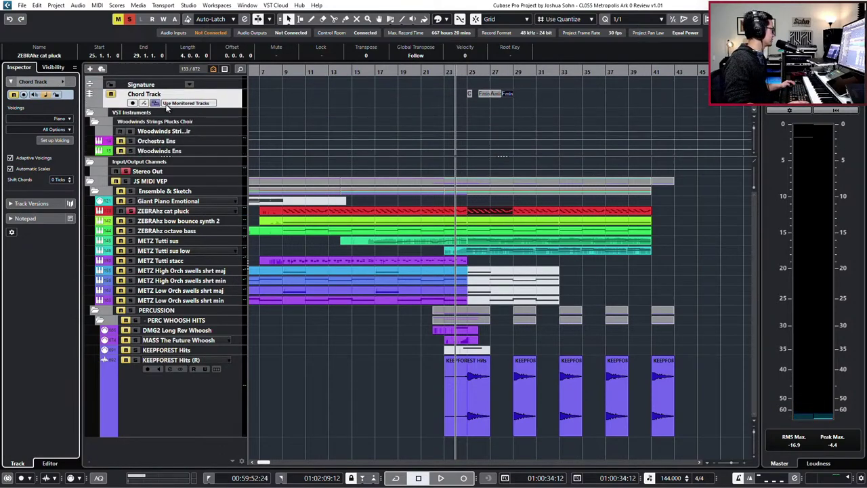
key(alt+Down)
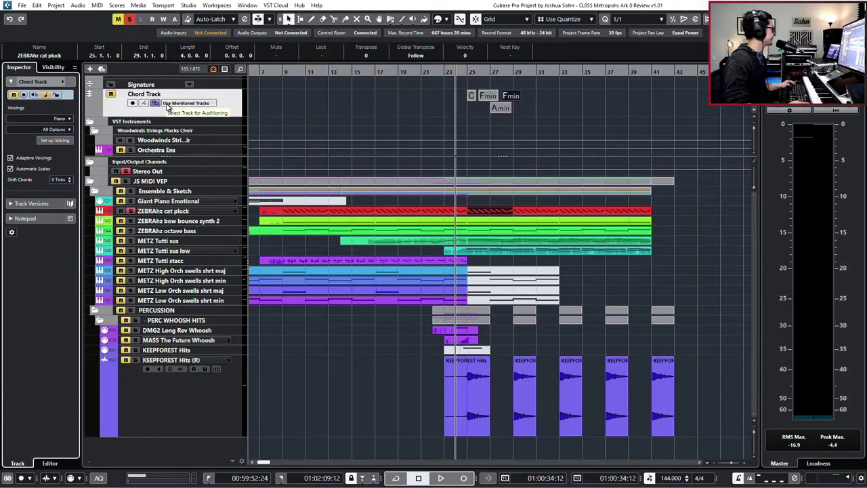
click(156, 104)
key(alt+Up)
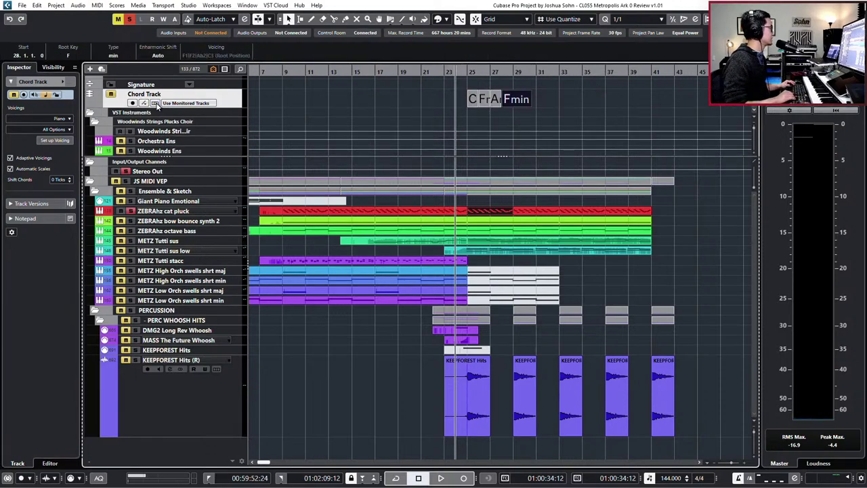
key(alt+Up)
scroll(511, 358, up, 5)
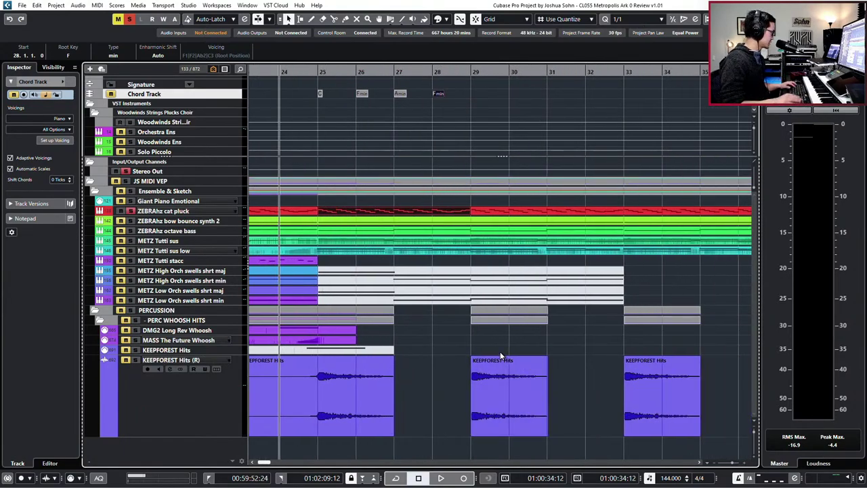
Audition the soloed ZEBRAhz cat pluck track and reopen its bar 25 part in the Key Editor.
key(s)
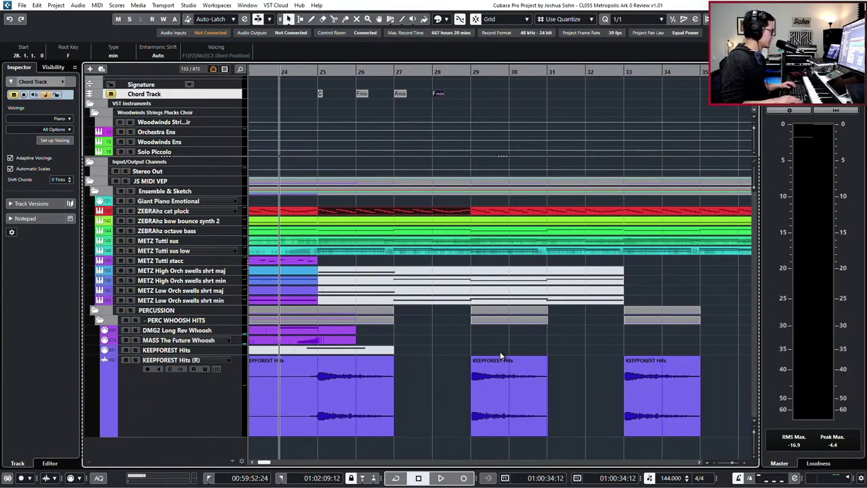
click(347, 216)
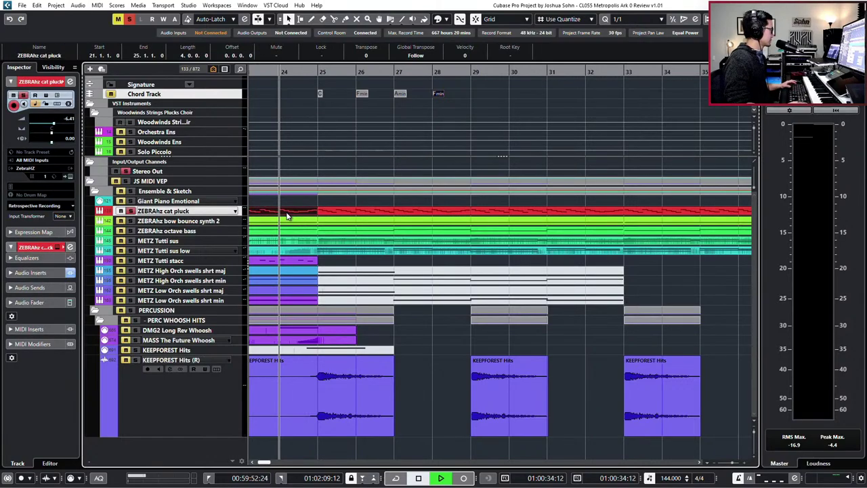
key(s)
key(space)
double_click(348, 216)
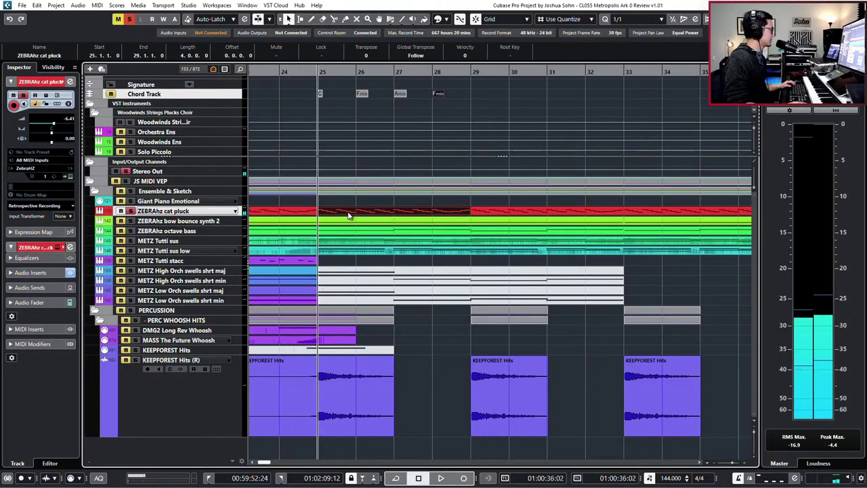
Delete all notes from the cat pluck part in bars 25 to 28, set quantize to 1/8 and start playback just before bar 25.
scroll(348, 217, left, 3)
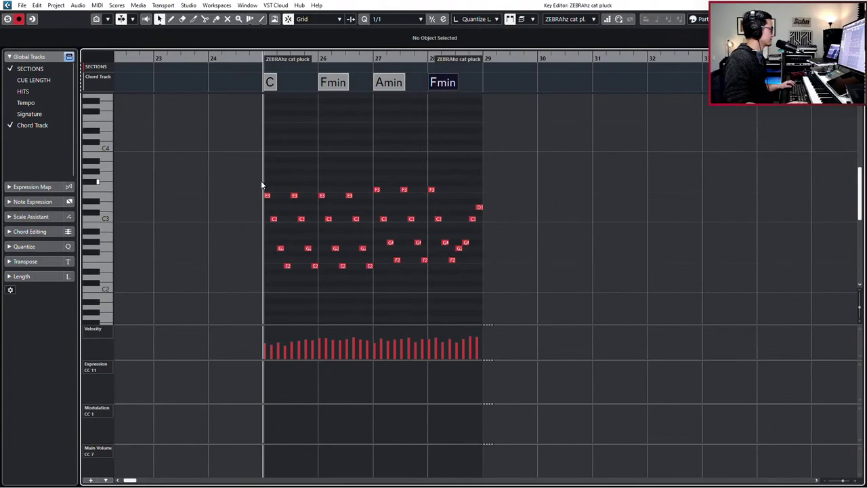
drag(261, 180, 353, 213)
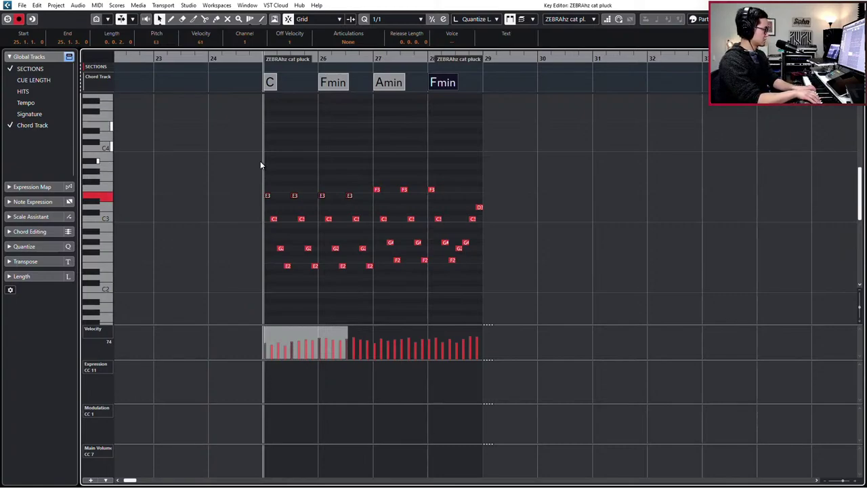
scroll(254, 166, up, 3)
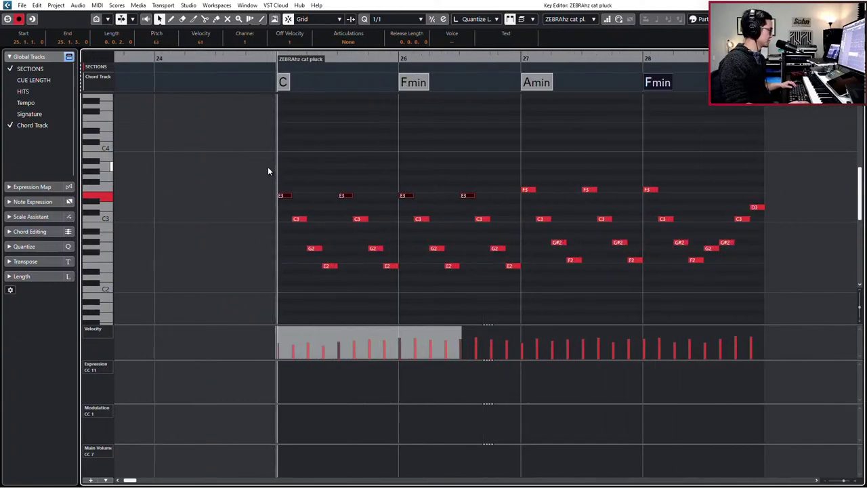
drag(268, 171, 751, 317)
drag(788, 186, 196, 293)
key(Delete)
scroll(236, 267, down, 3)
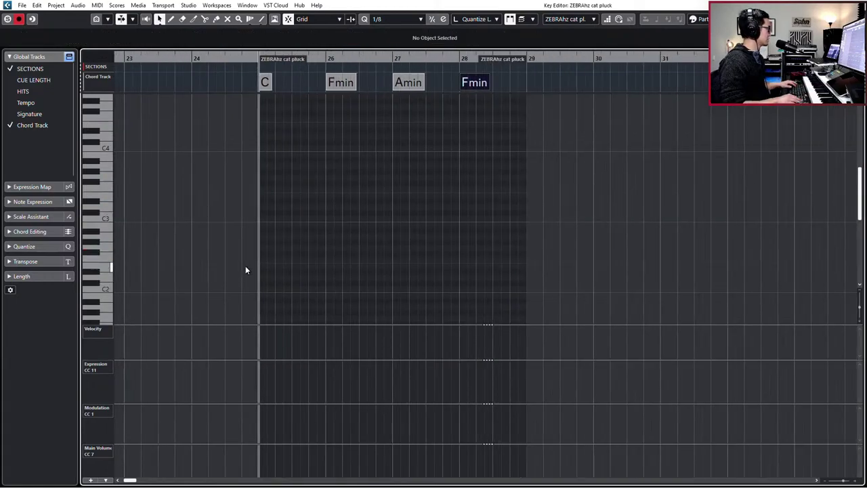
key(space)
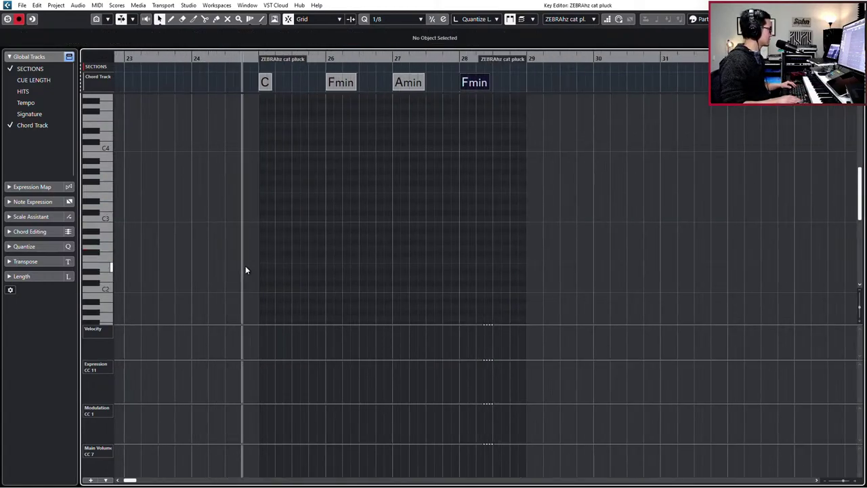
Play back the empty section from around bar 23 to rehearse the pluck part.
key(space)
key(KP_Subtract)
key(KP_Subtract)
key(space)
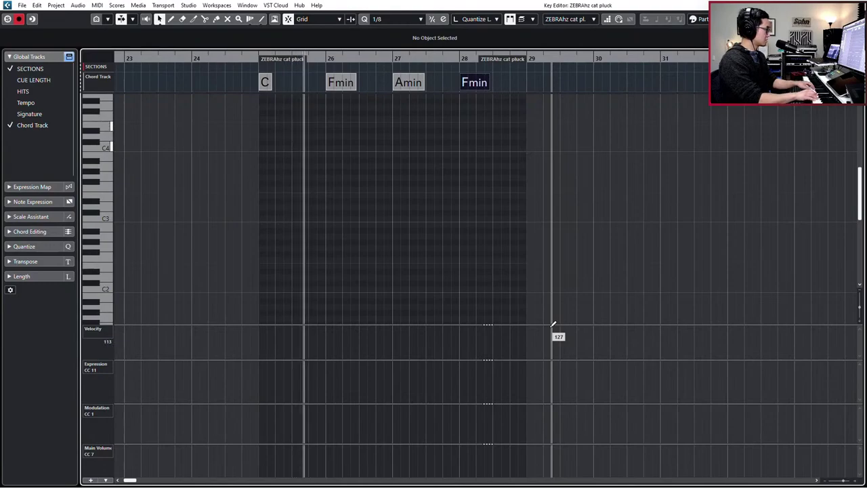
key(space)
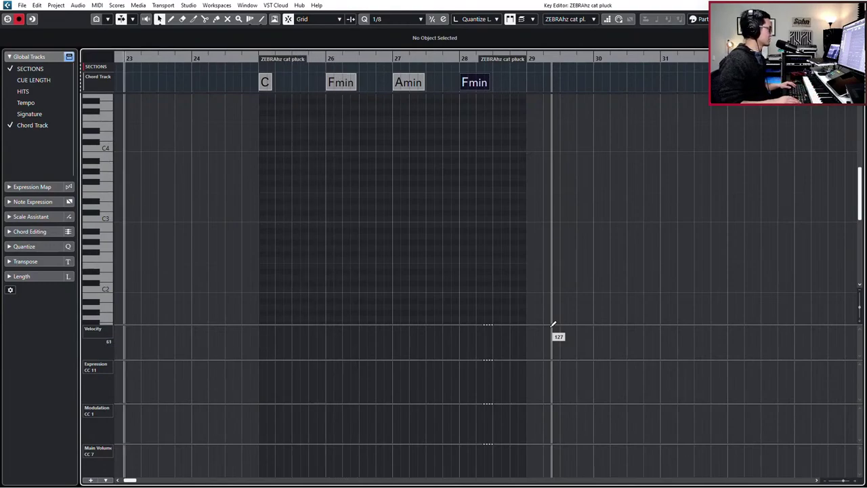
Move the Fmin, Amin and second Fmin chord events on the Chord Track to bars 27, 29 and 31.
drag(286, 82, 530, 75)
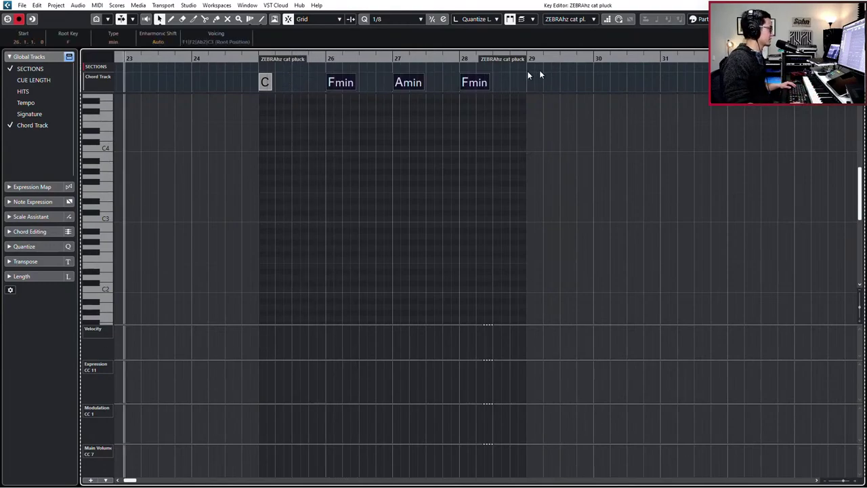
drag(345, 83, 554, 86)
drag(474, 82, 541, 82)
drag(580, 84, 681, 86)
key(Return)
scroll(667, 95, down, 2)
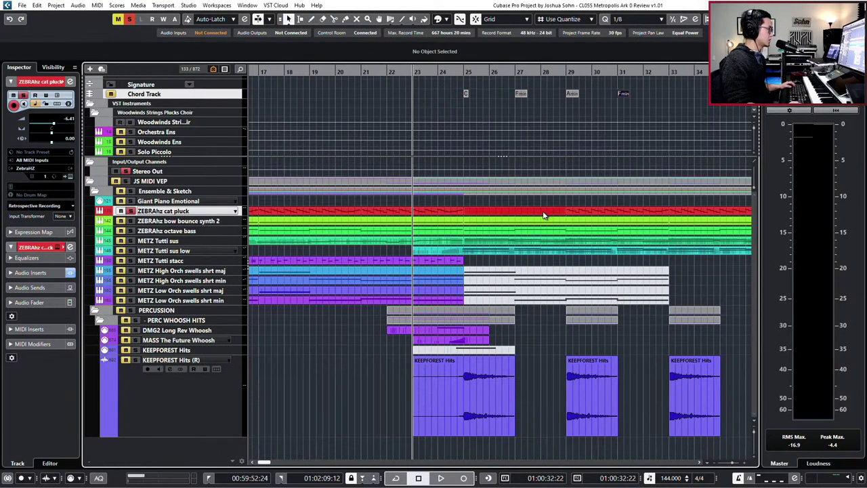
Turn off the active solo state during playback so that all tracks are heard.
key(space)
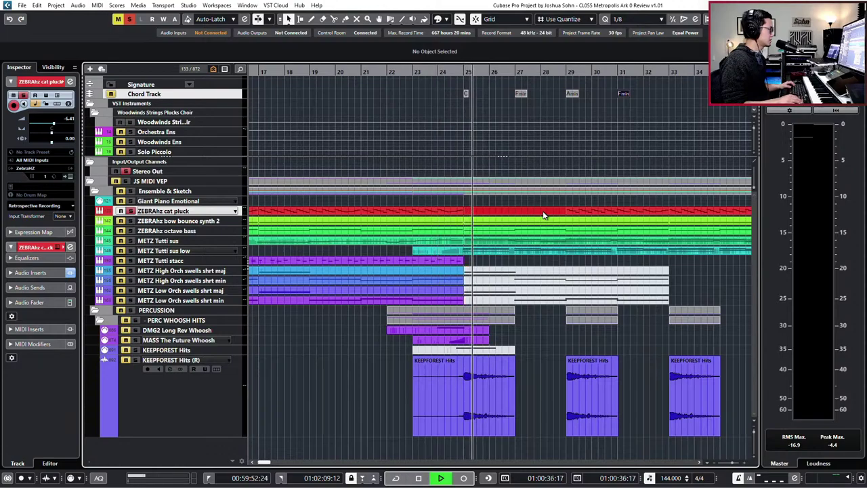
key(s)
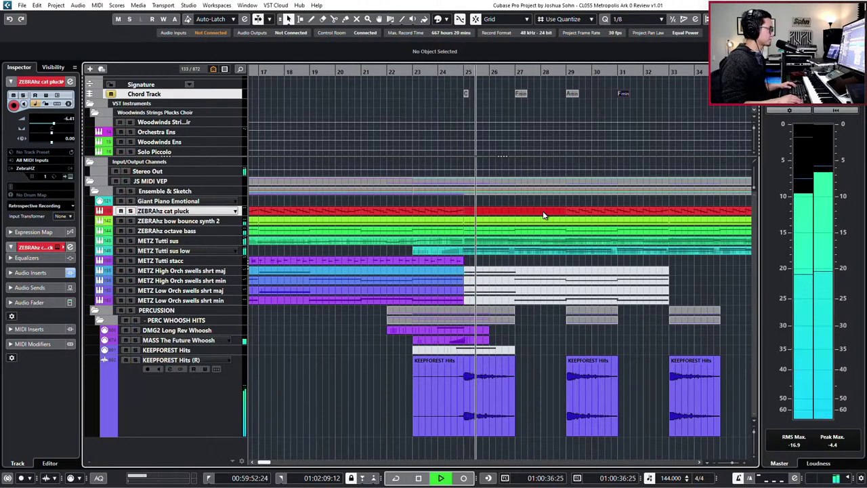
key(space)
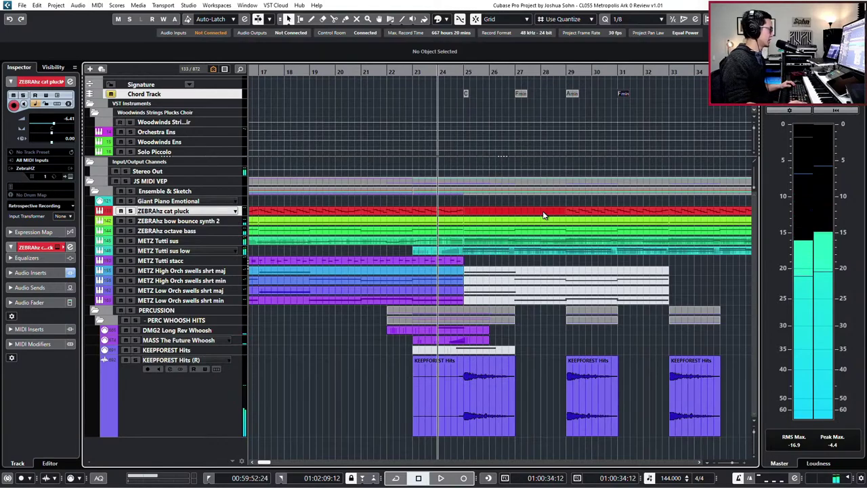
Record an arpeggio following the C, Fmin, Amin, Fmin chords over bars 25 to 32 in the ZEBRAhz cat pluck part, with lead-in from bar 23.
double_click(544, 216)
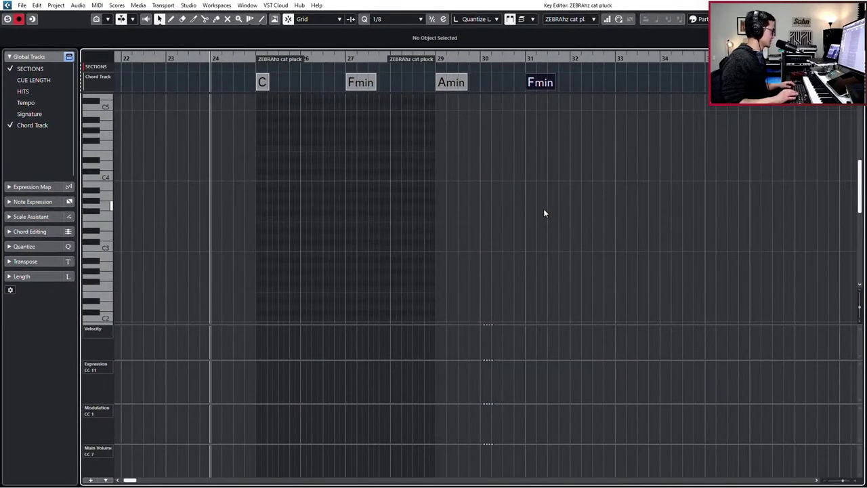
key(KP_Subtract)
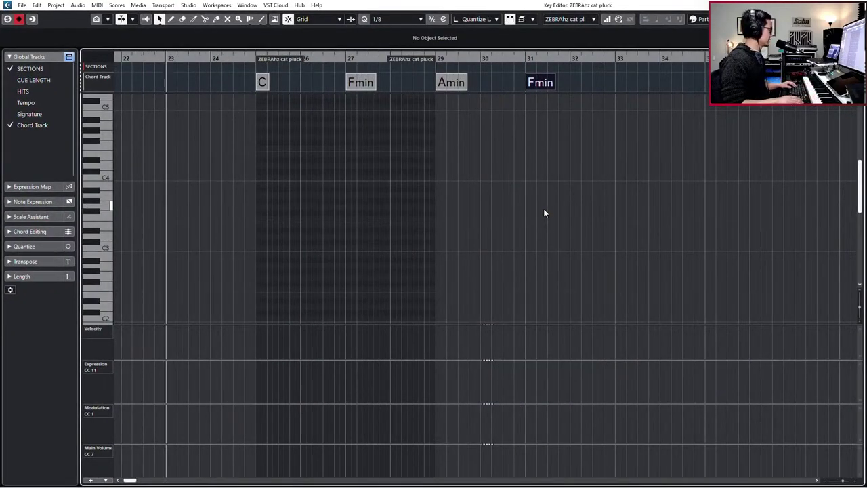
key(space)
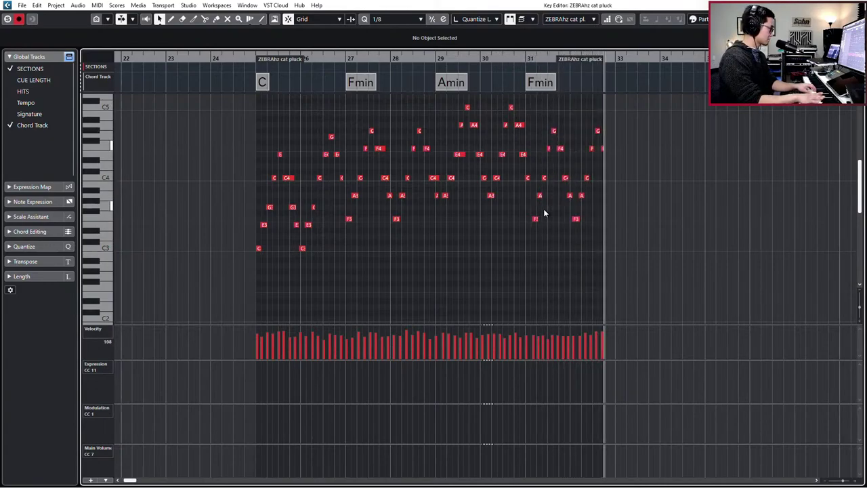
key(space)
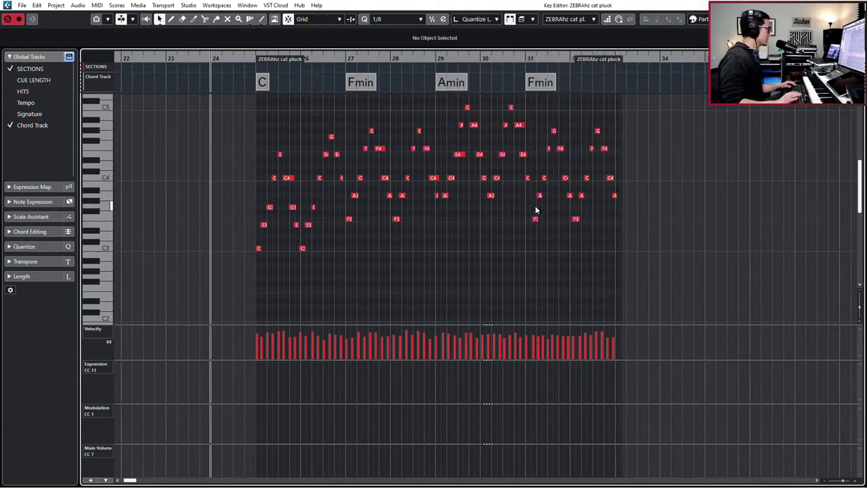
Quantize the starts and lengths of all the recorded pluck notes to the 1/8 grid.
scroll(444, 192, up, 1)
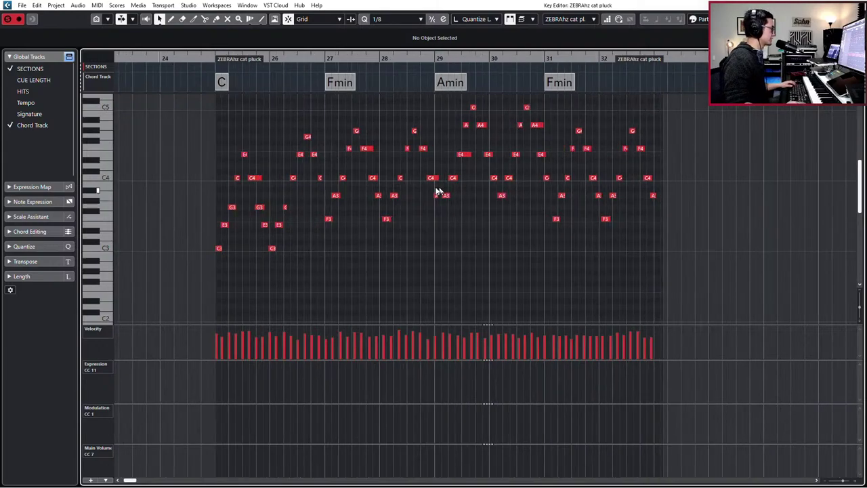
scroll(437, 191, up, 1)
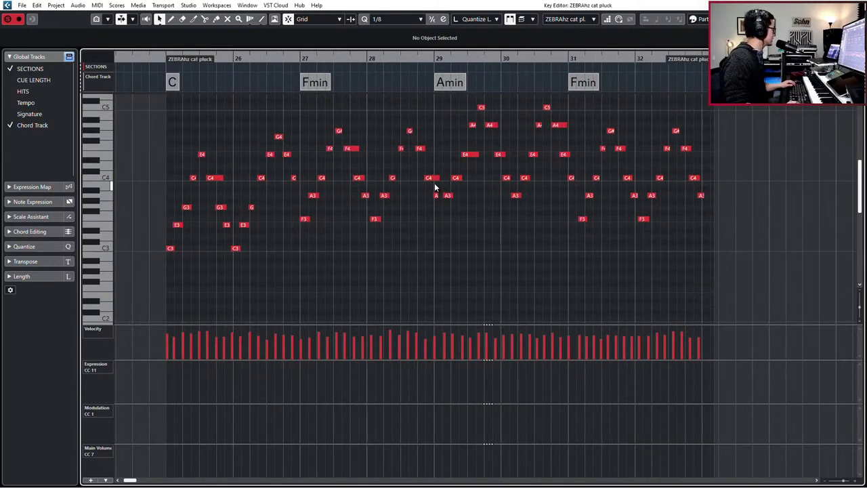
key(ctrl+a)
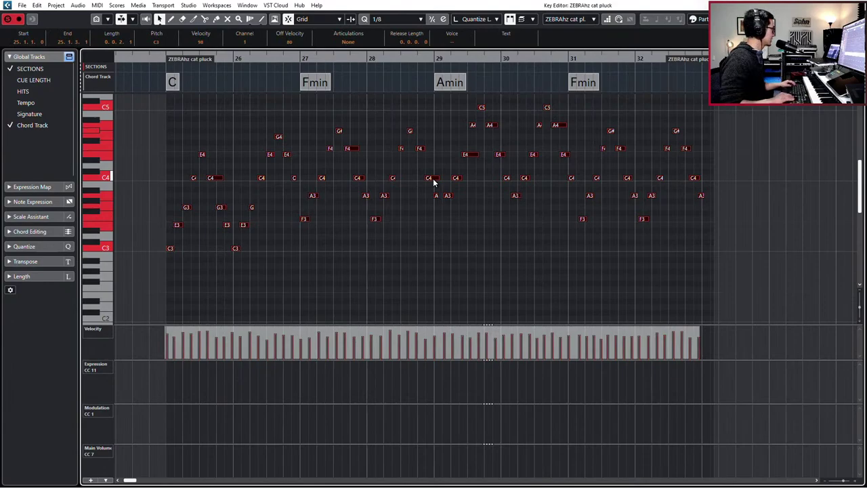
key(ctrl+z)
key(ctrl+z)
key(ctrl+z)
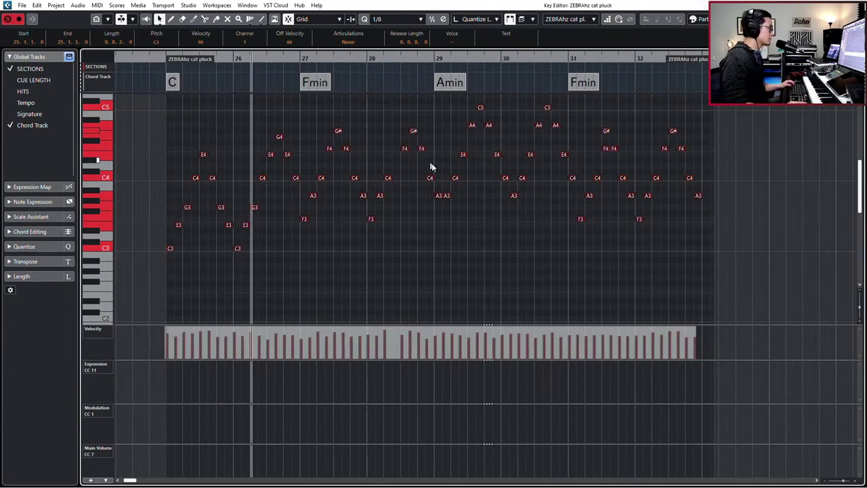
click(538, 237)
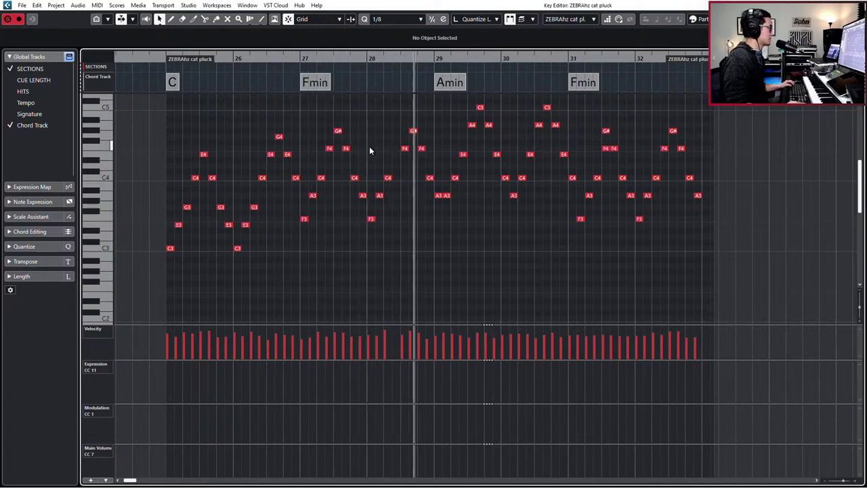
Lower the A3 notes under the Fmin chords in bars 27, 28, 31 and 32 to G#3.
drag(299, 194, 359, 207)
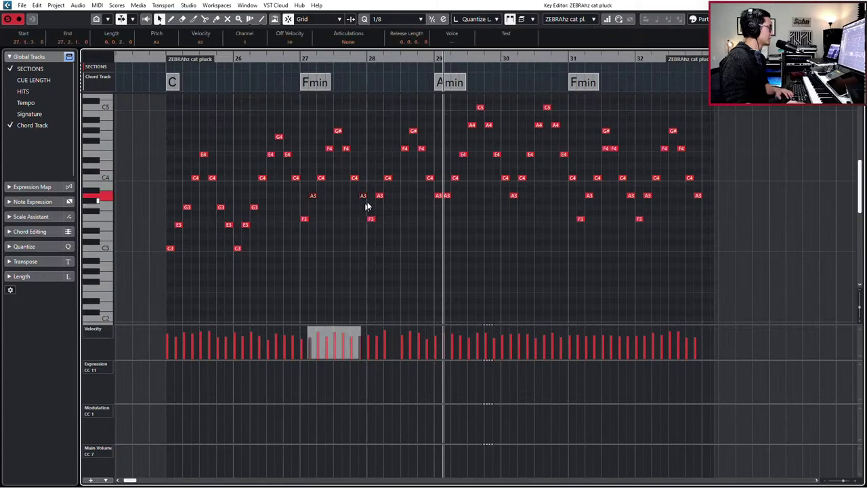
key(Down)
key(space)
drag(588, 197, 628, 200)
drag(574, 202, 701, 196)
key(Down)
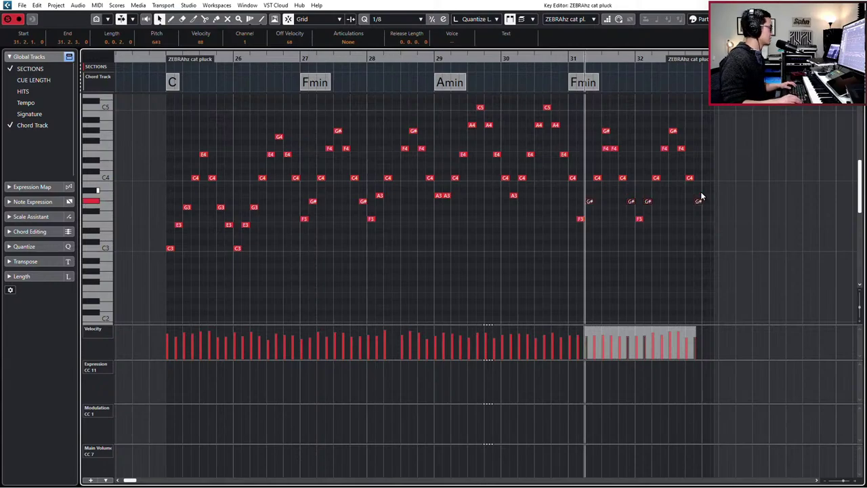
drag(404, 195, 378, 205)
key(Down)
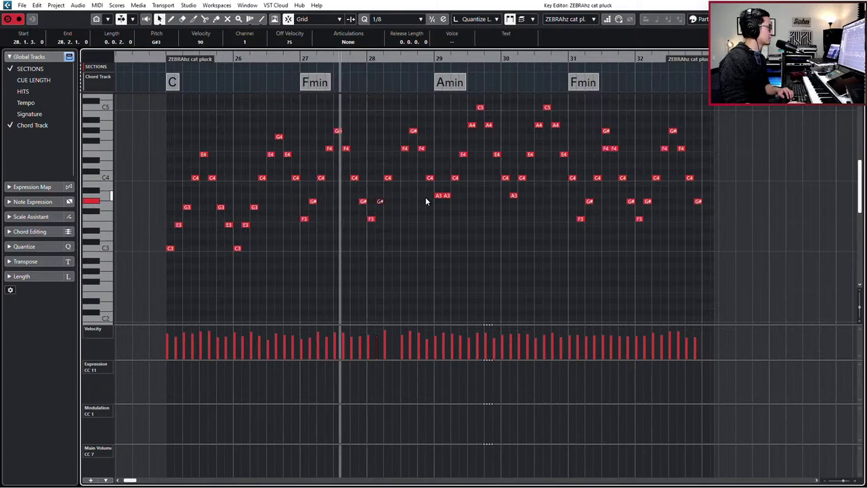
Shift the late bar 28 notes F4, G#4, F4, C4 and A3 an eighth note earlier, lowering that A3 to G#3.
drag(404, 124, 429, 184)
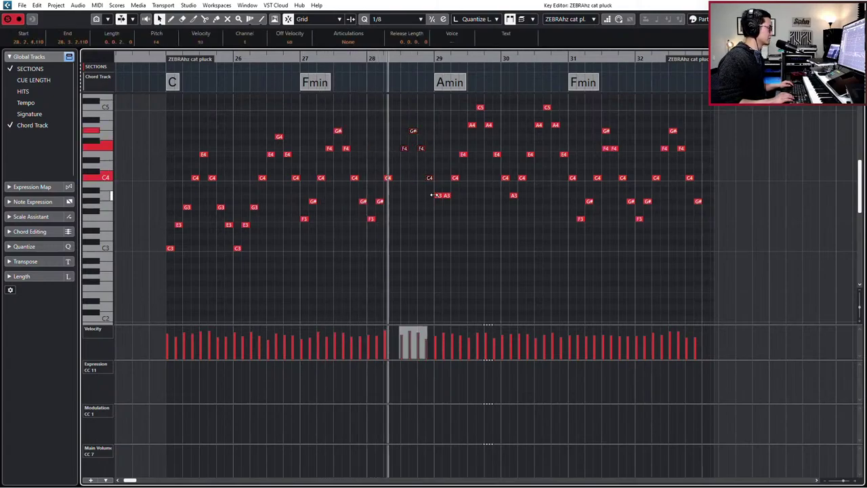
drag(432, 195, 427, 195)
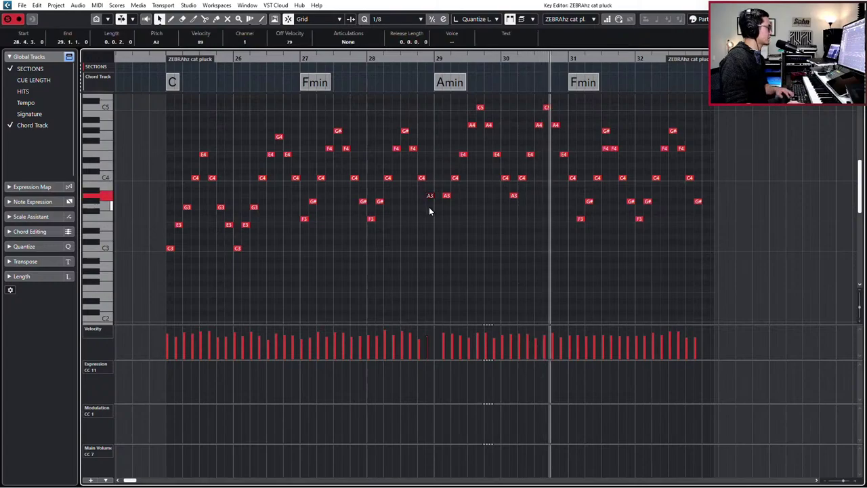
key(l)
key(space)
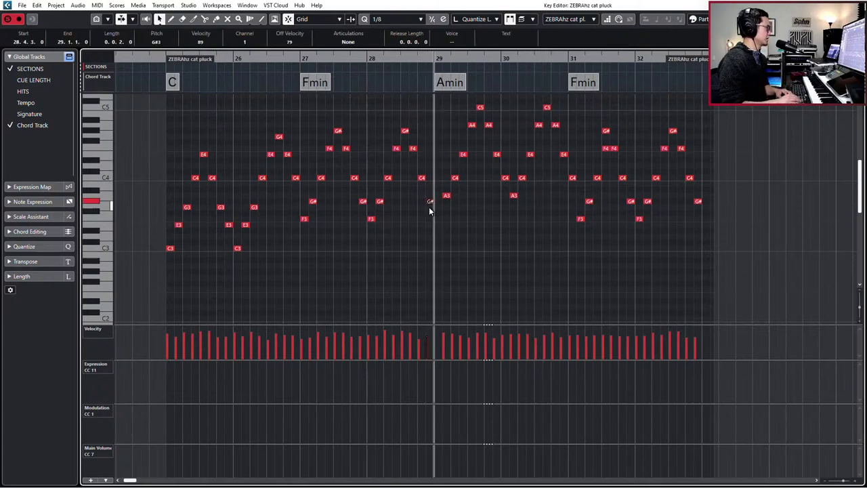
Shift the Amin notes of bars 29–30 and the first four Fmin notes of bar 31 an eighth note earlier, and play them back.
drag(444, 106, 571, 213)
key(alt+Left)
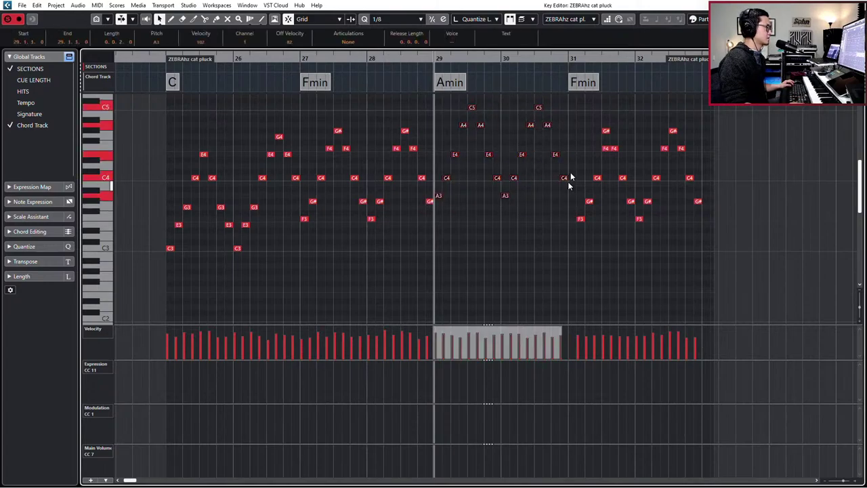
drag(579, 141, 589, 211)
drag(603, 247, 602, 248)
key(ctrl+Left)
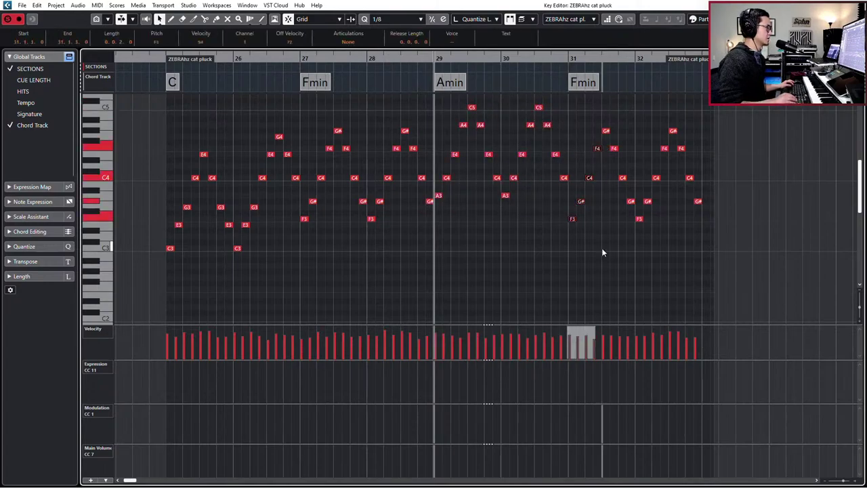
key(space)
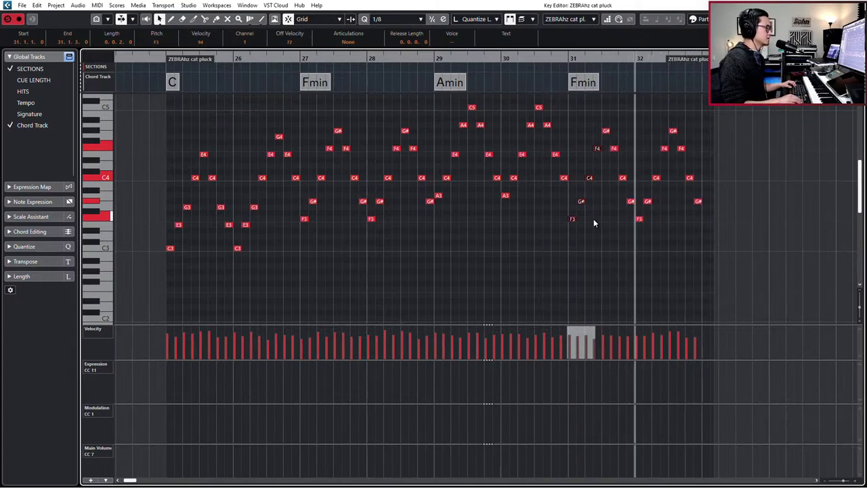
key(KP_Subtract)
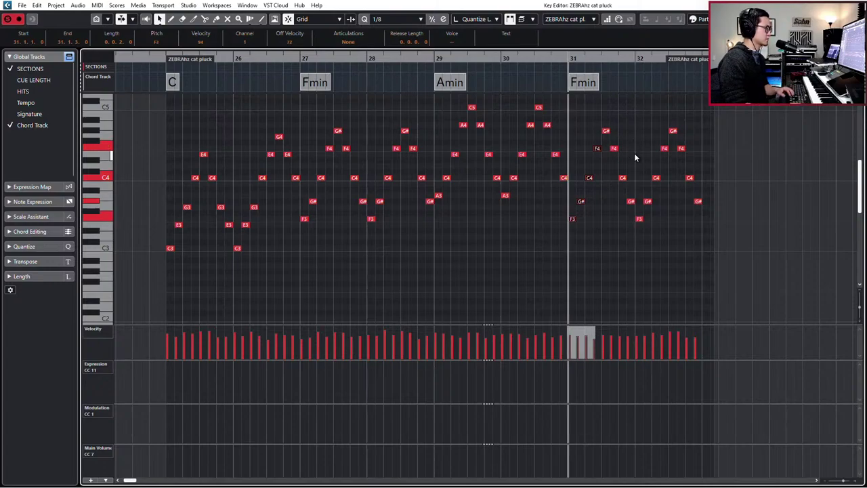
drag(651, 118, 662, 241)
key(Return)
click(639, 222)
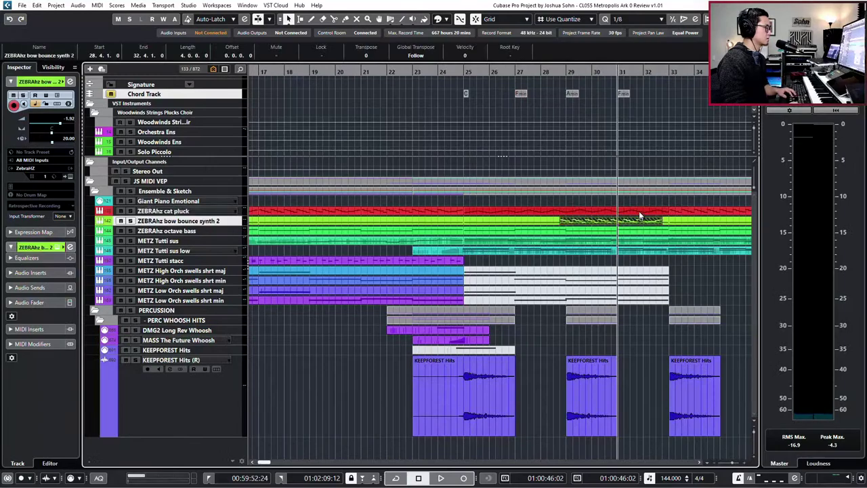
double_click(642, 212)
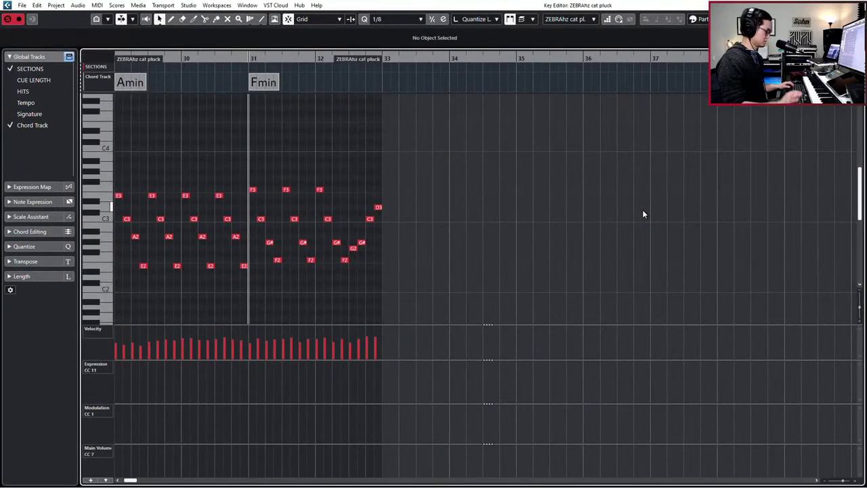
key(Return)
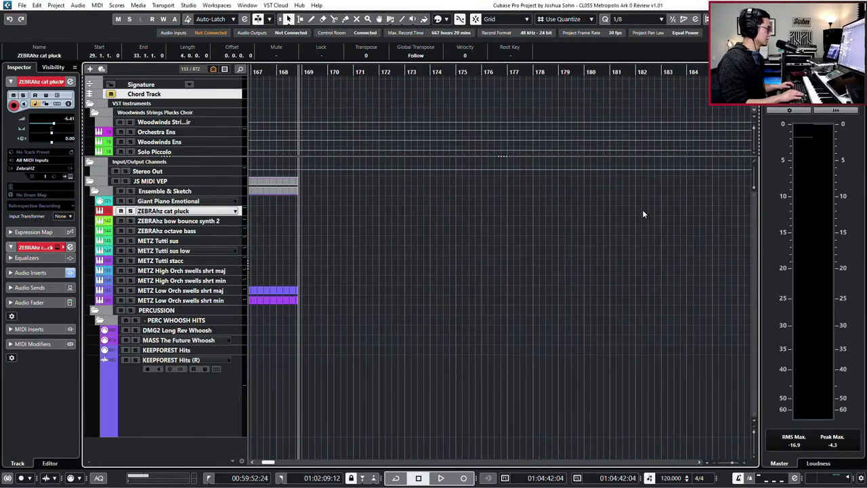
scroll(631, 215, left, 6)
key(l)
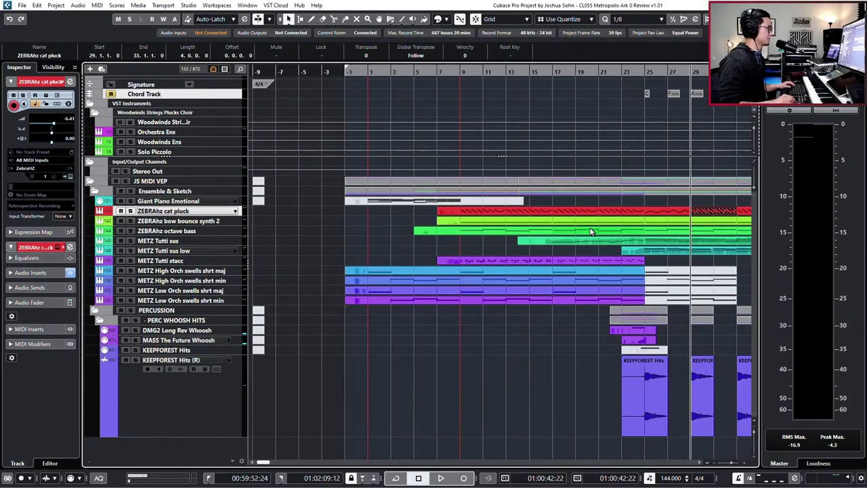
double_click(571, 211)
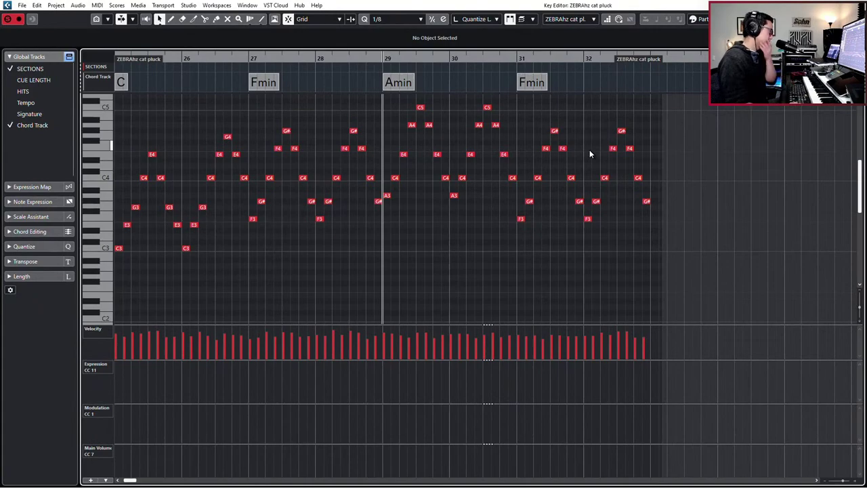
Replace the first four notes of bar 32 with a copy of bar 31's second half (G#4, F4, C4, G#3) and play it back.
drag(598, 142, 610, 248)
key(Delete)
drag(551, 117, 597, 221)
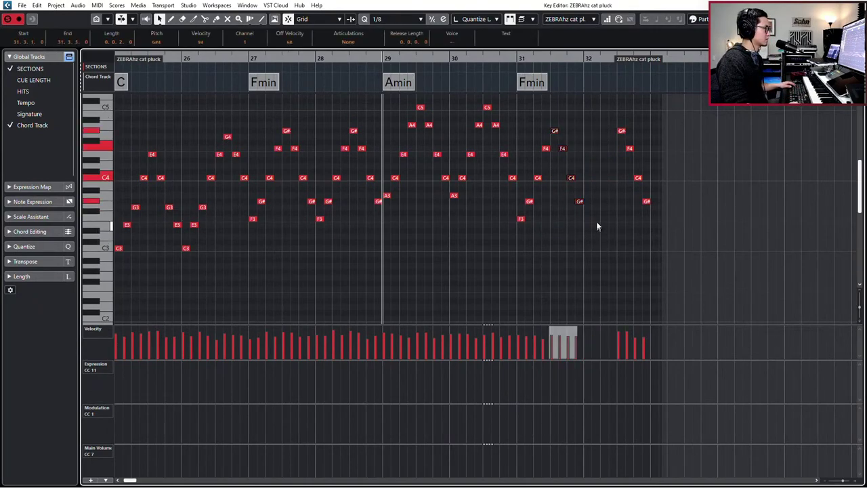
key(ctrl+d)
key(KP_Add)
key(KP_Add)
key(space)
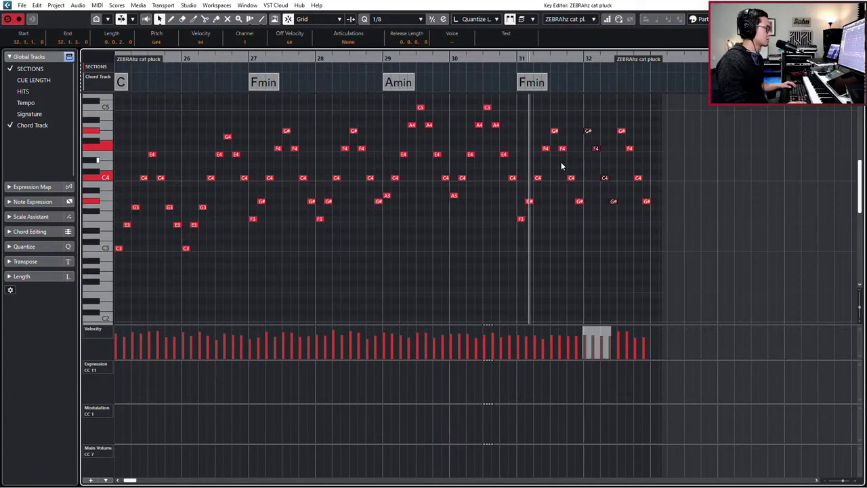
key(space)
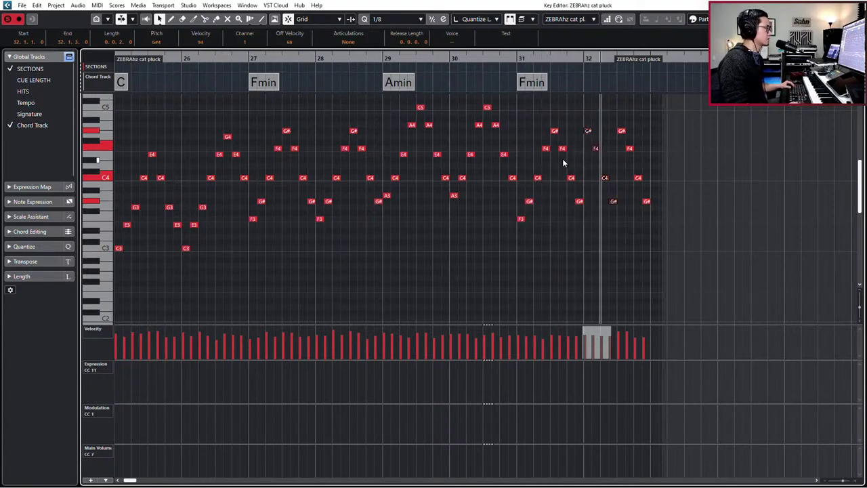
Raise the G#4 note on beat 3 of bar 32 to A#4.
click(622, 131)
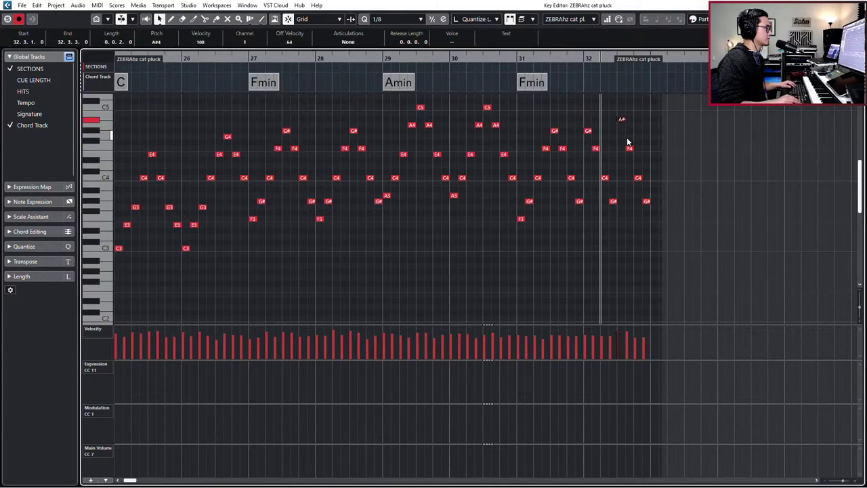
Play back the ending and try raising the two notes after bar 32's A#4 to G#4 and F4.
key(space)
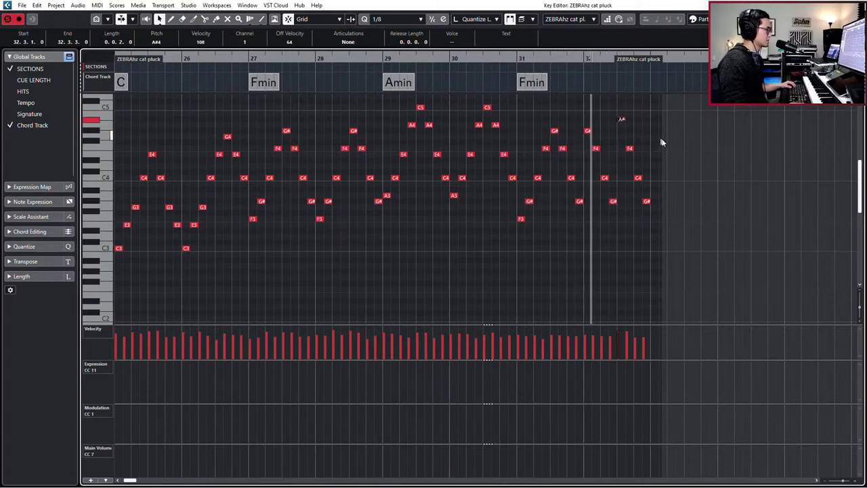
drag(630, 149, 631, 142)
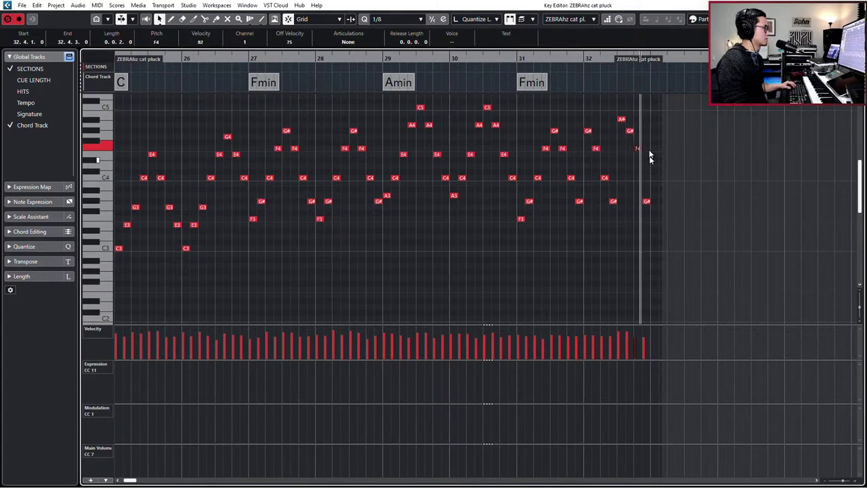
drag(638, 119, 621, 137)
key(Down)
key(Up)
click(645, 136)
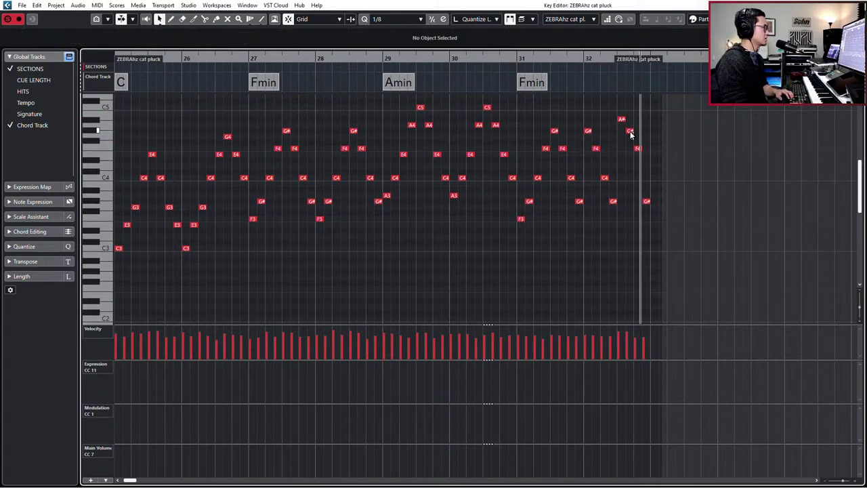
Lower the two notes following bar 32's A#4 back to F4 and C4.
click(630, 134)
key(Down)
key(Down)
key(Down)
click(641, 157)
key(Right)
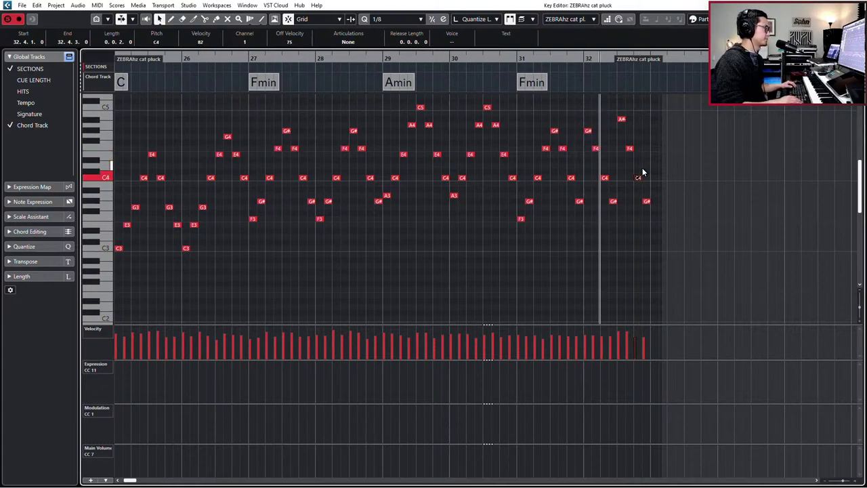
Reduce the Main Volume (CC 7) points in the bars 7–8 ZEBRAhz cat pluck part to one and copy it.
key(g)
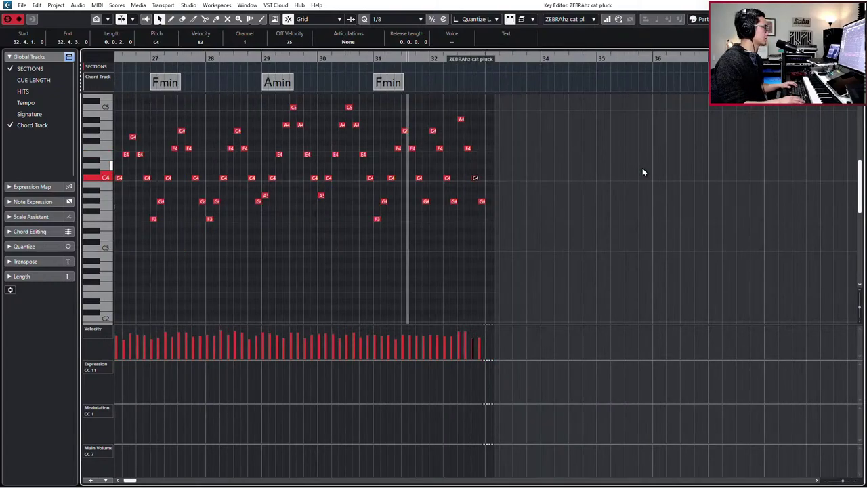
key(g)
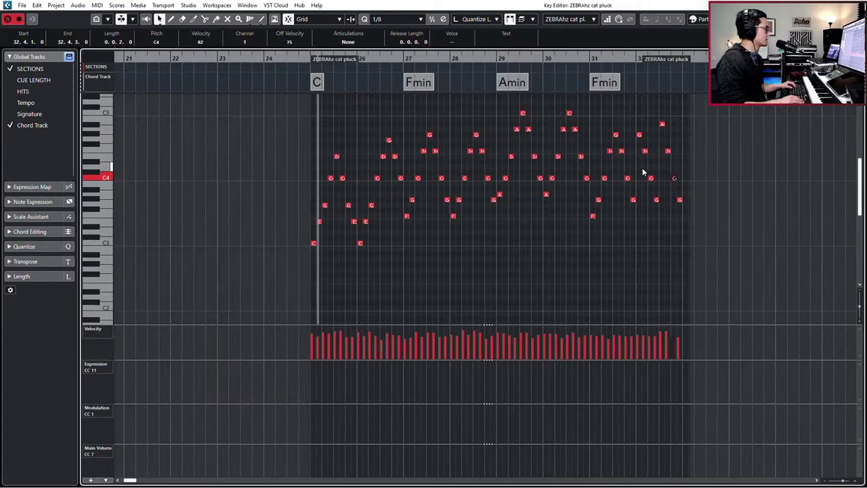
key(Escape)
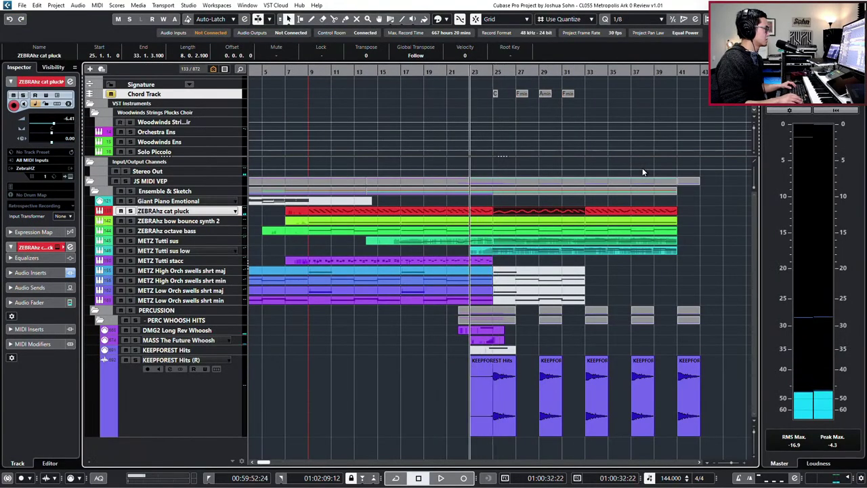
double_click(286, 213)
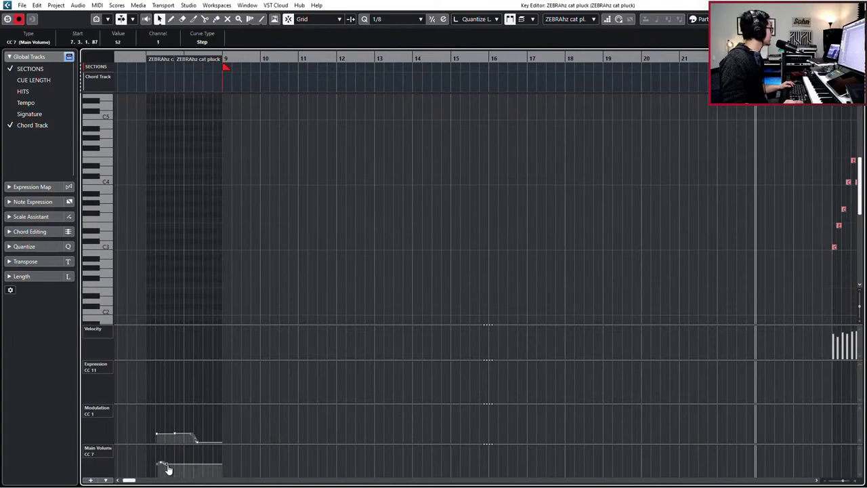
drag(178, 477, 179, 476)
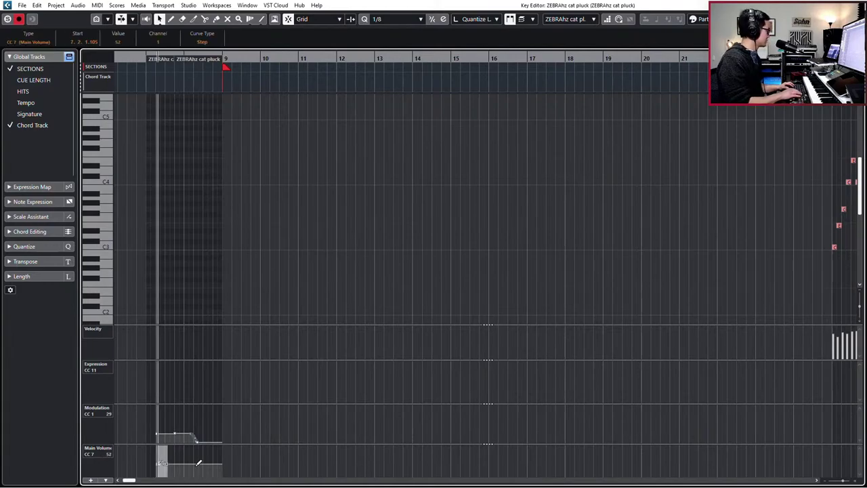
key(Return)
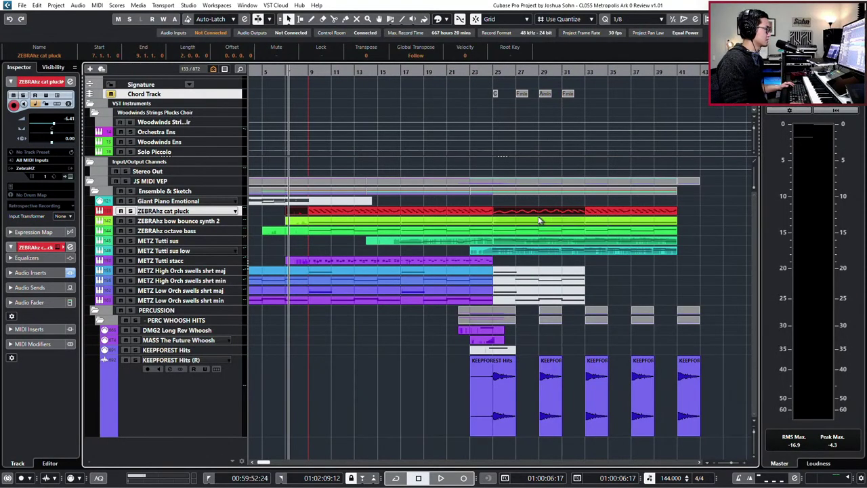
Paste the Main Volume (CC 7) point at bar 25 of the bars 25–32 cat pluck part and set its value to 58.
double_click(542, 214)
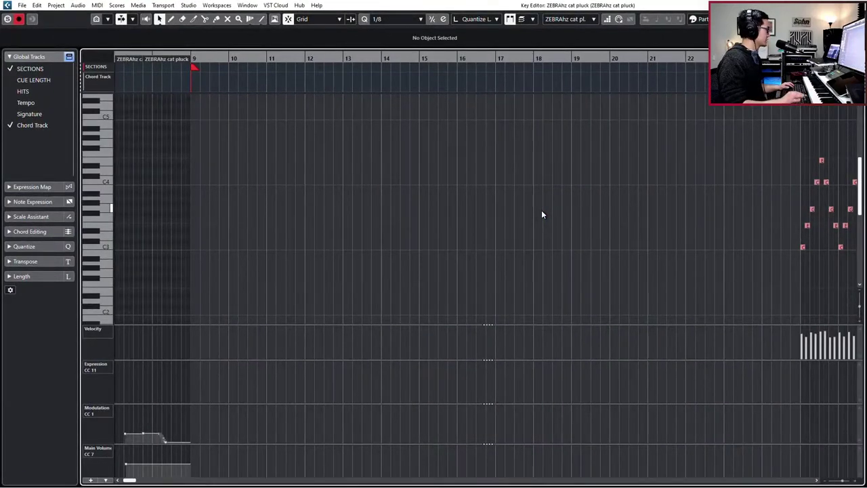
scroll(536, 216, down, 3)
scroll(507, 260, right, 8)
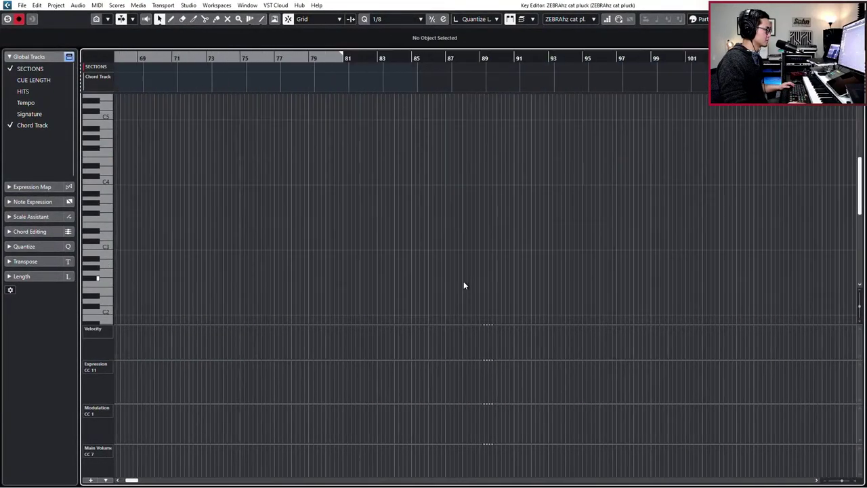
scroll(464, 283, left, 15)
key(ctrl+a)
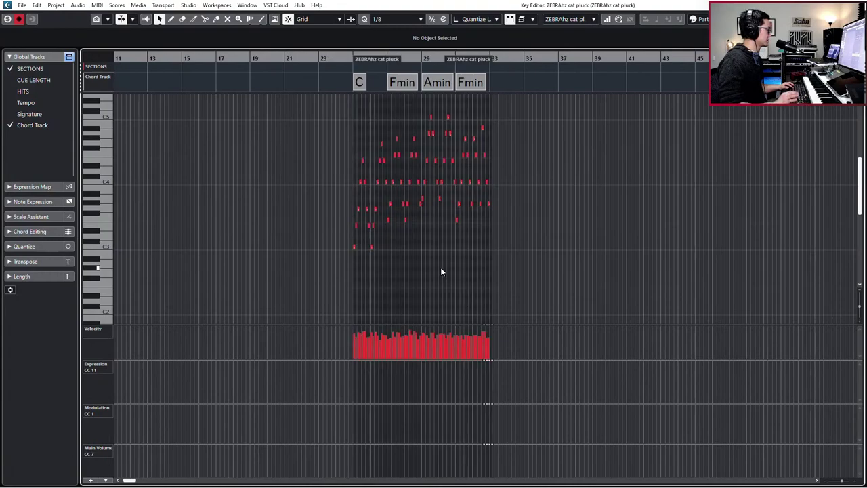
drag(347, 172, 395, 265)
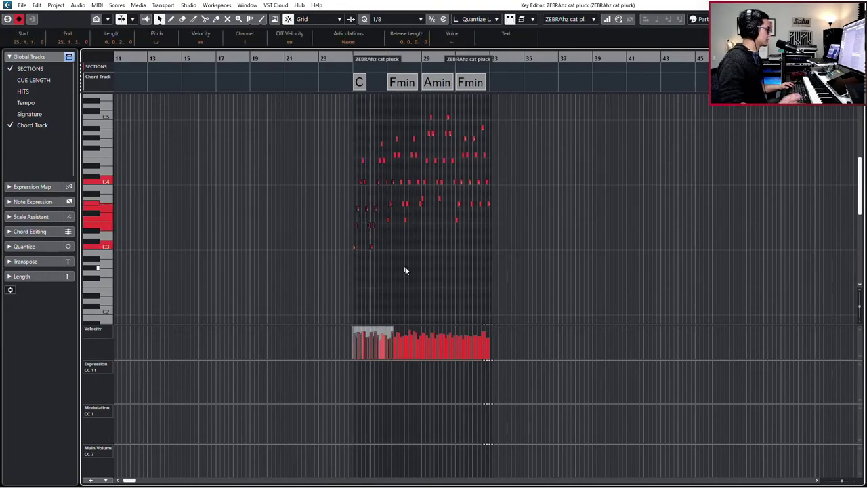
click(411, 460)
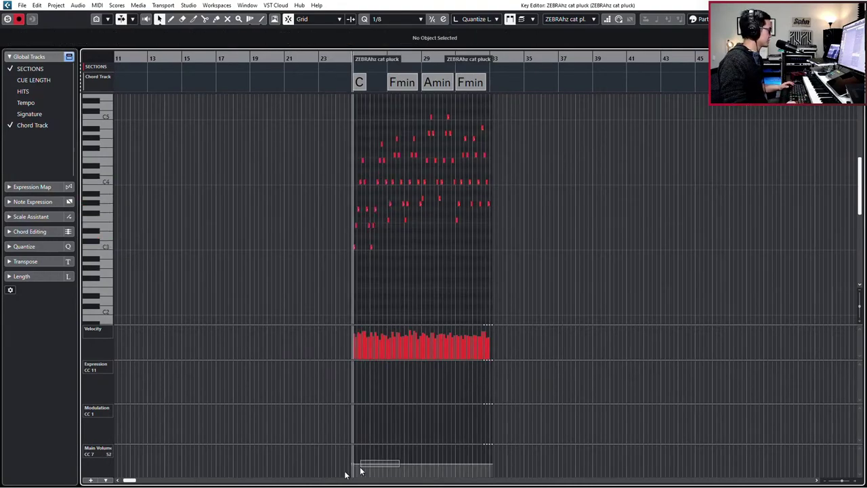
double_click(118, 42)
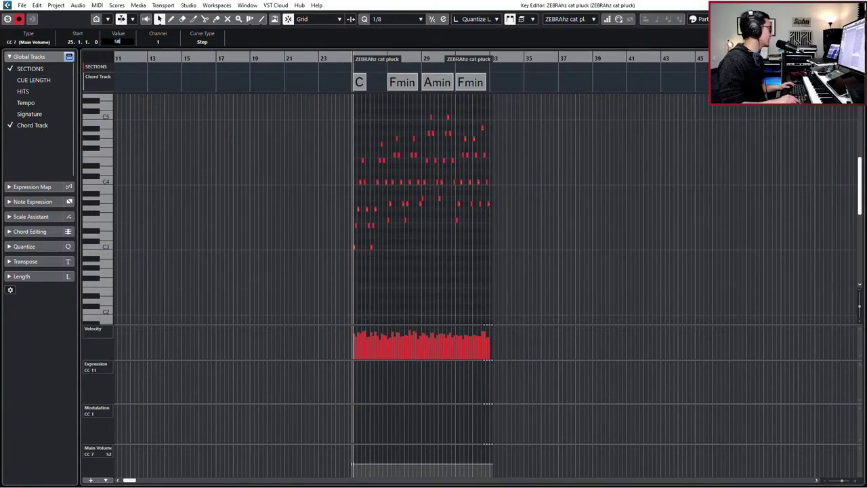
text(58)
key(Return)
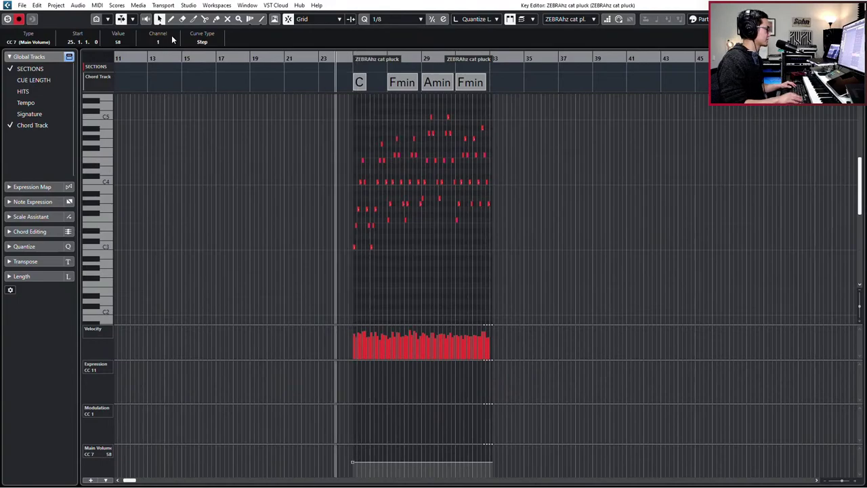
key(Return)
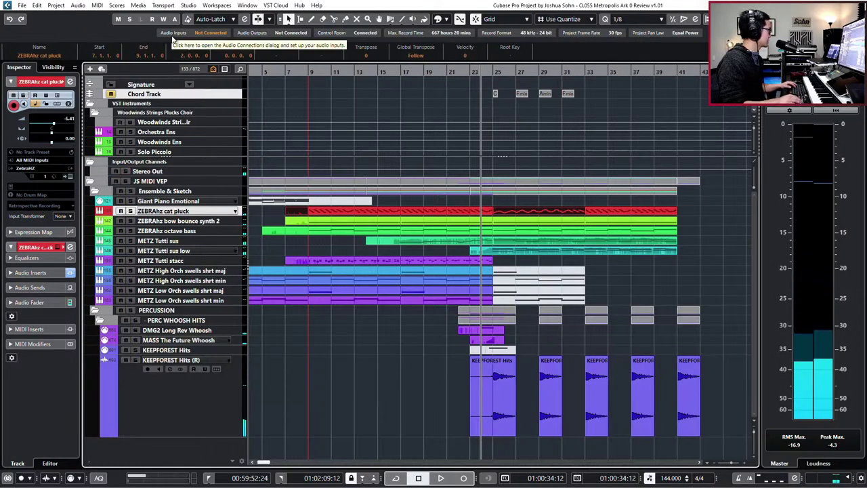
During playback, lower the KEEPFOREST Hits (R) track's volume to -1.92 and route its output to the 09 PERC group.
key(space)
click(201, 413)
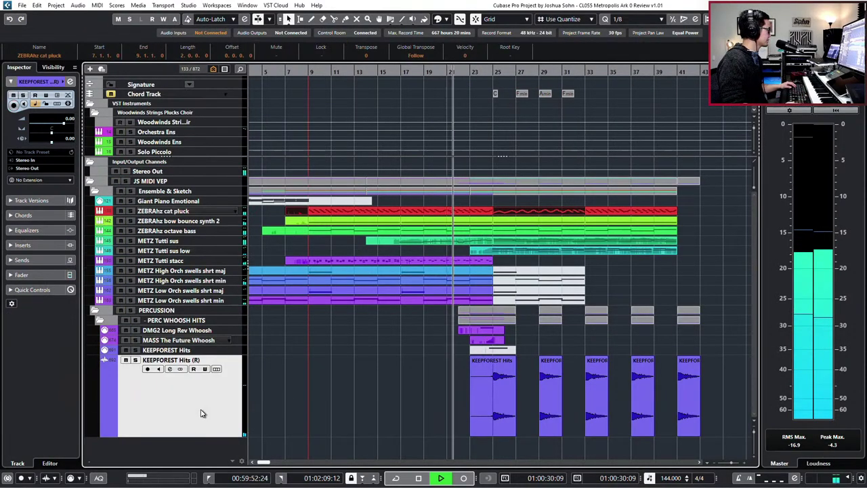
drag(63, 124, 59, 127)
click(54, 169)
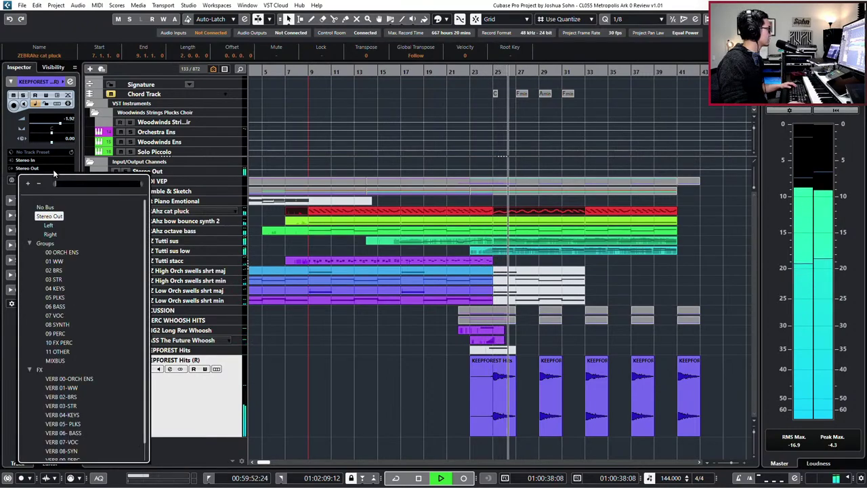
click(55, 333)
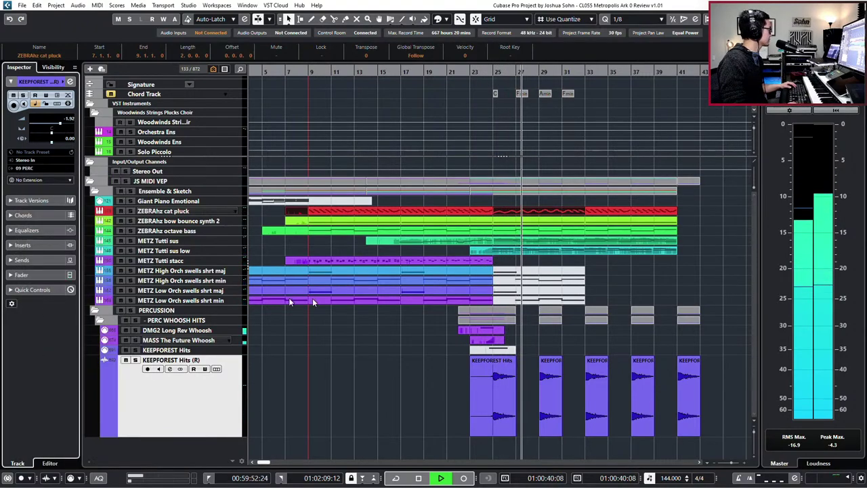
Trim the start of the DMG2 Long Rev Whoosh part from bar 22 to bar 23.
scroll(478, 305, down, 1)
scroll(614, 314, up, 2)
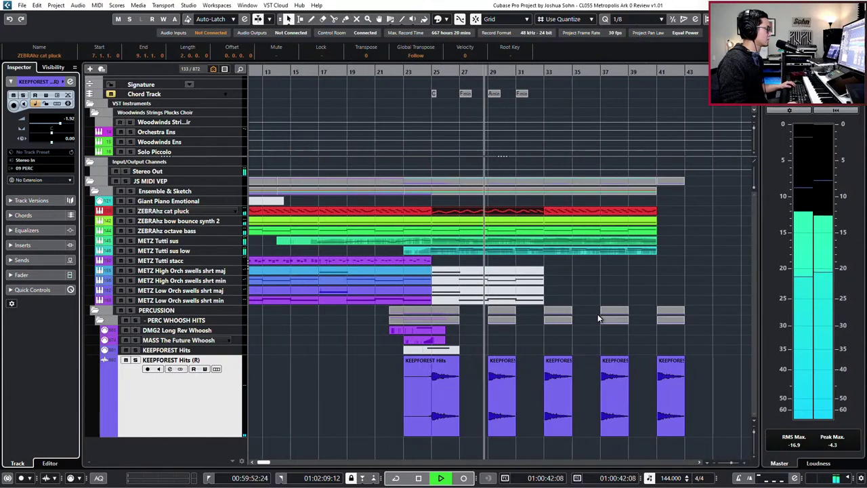
ctrl+scroll(453, 335, up, 1)
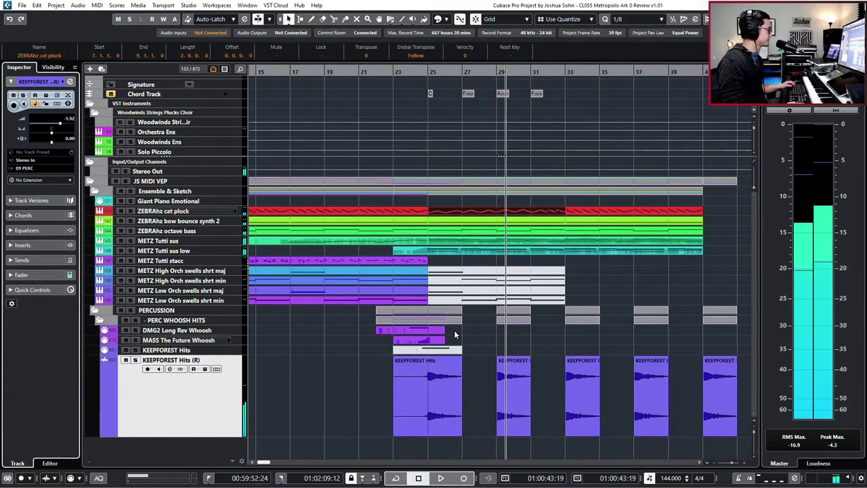
drag(455, 334, 415, 340)
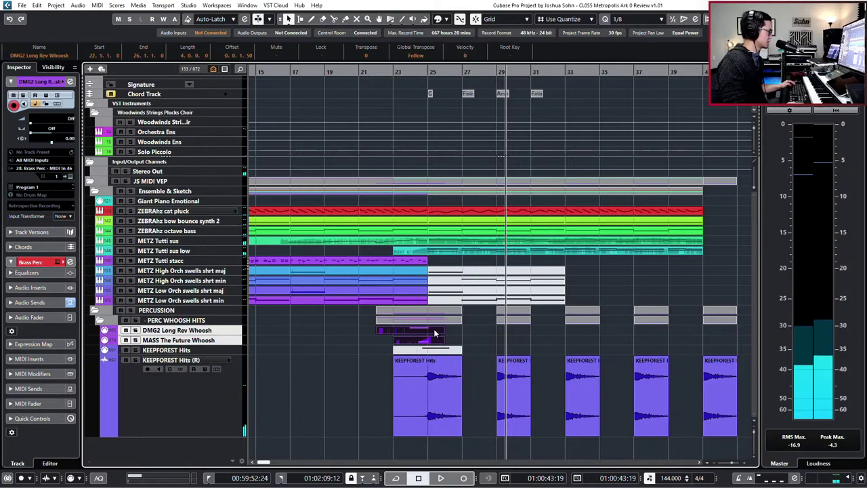
click(364, 336)
drag(378, 332, 393, 332)
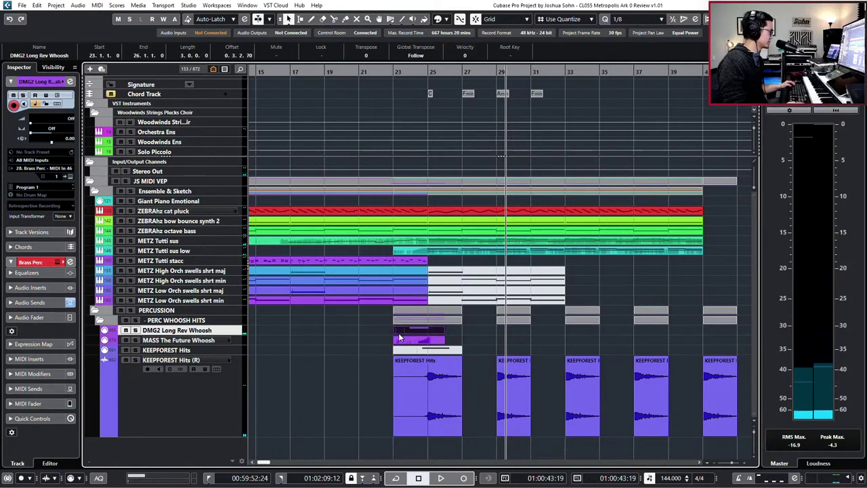
Copy the DMG2 Long Rev Whoosh and MASS The Future Whoosh parts so repeats start at bars 27, 31, 35 and 39.
key(KP_Subtract)
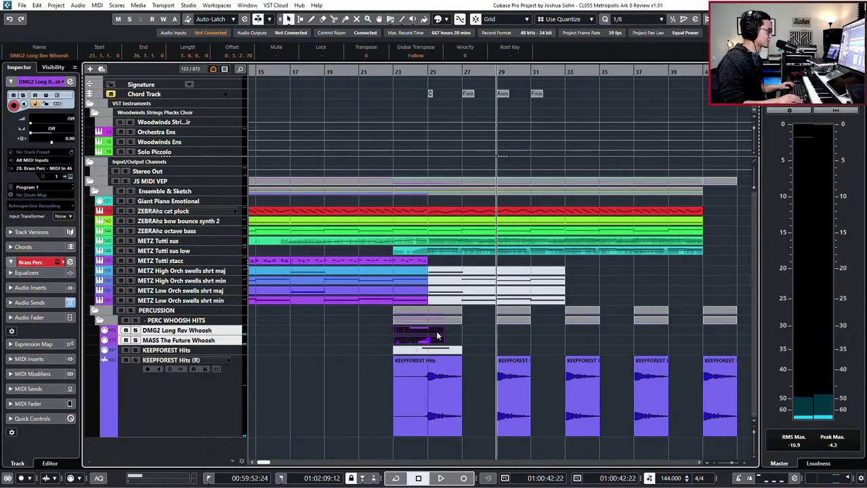
key(KP_Subtract)
key(ctrl+v)
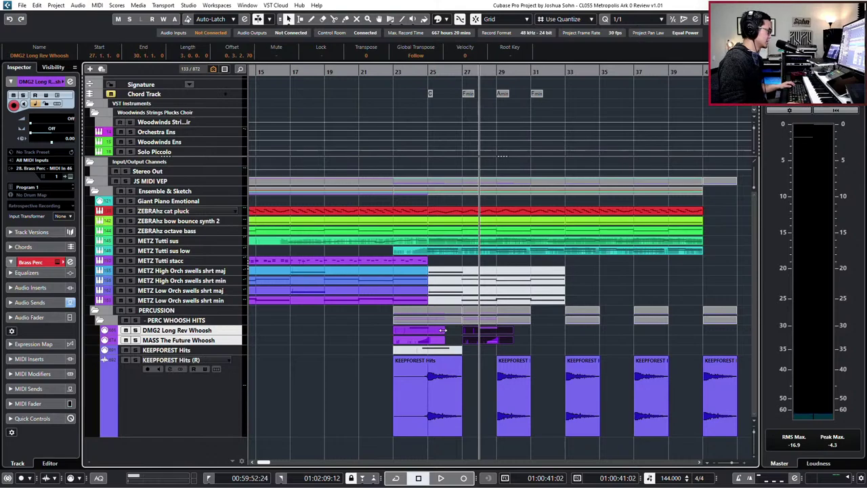
key(ctrl+d)
key(ctrl+Right)
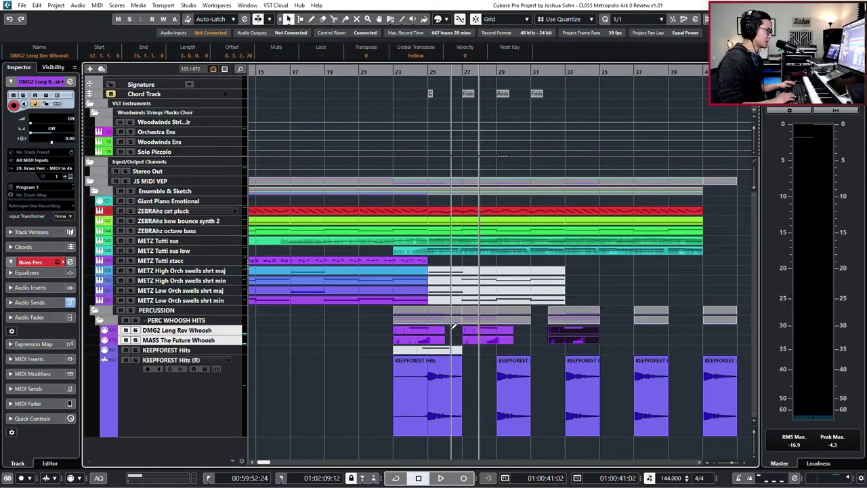
key(ctrl+Left)
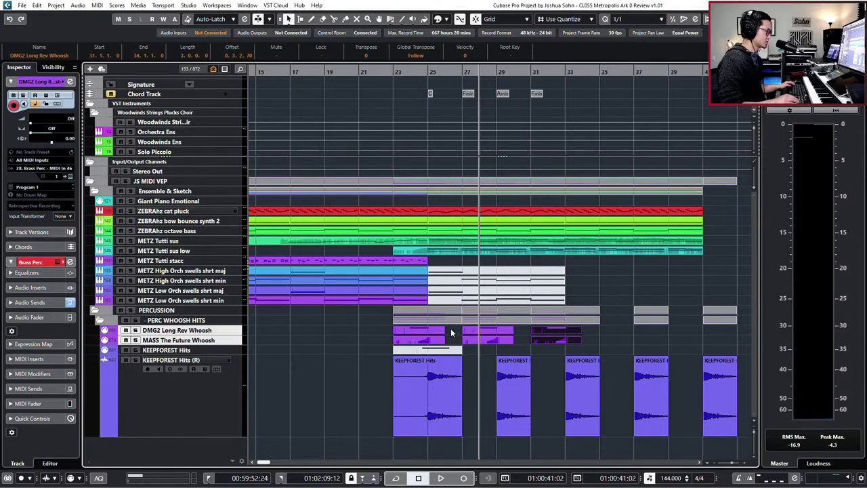
key(ctrl+d)
key(ctrl+d)
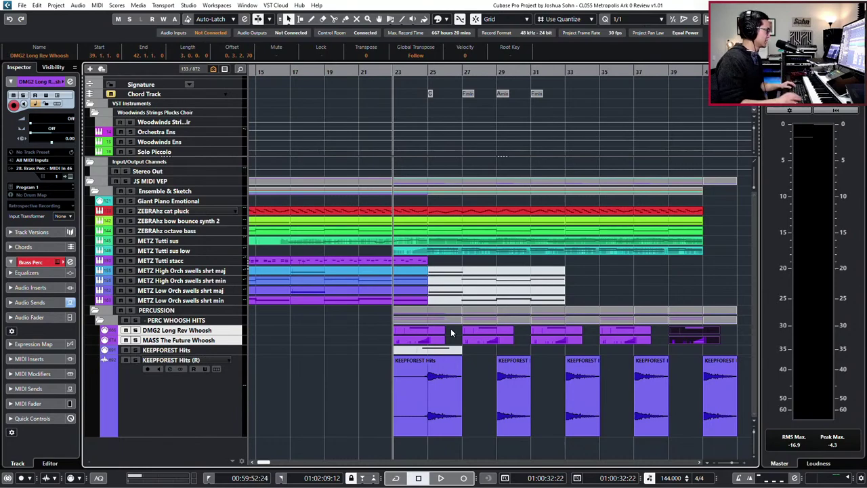
Play from bar 23 and raise the KEEPFOREST Hits (R) track's volume to 0.00.
key(space)
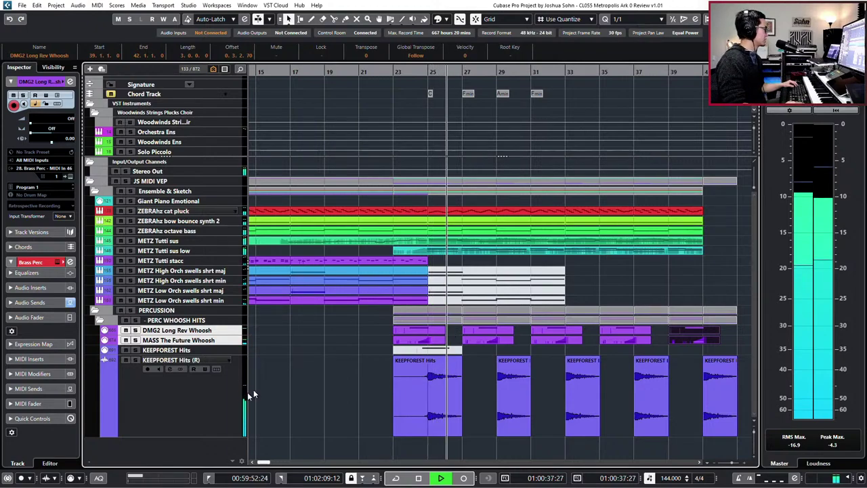
click(181, 413)
drag(59, 123, 64, 123)
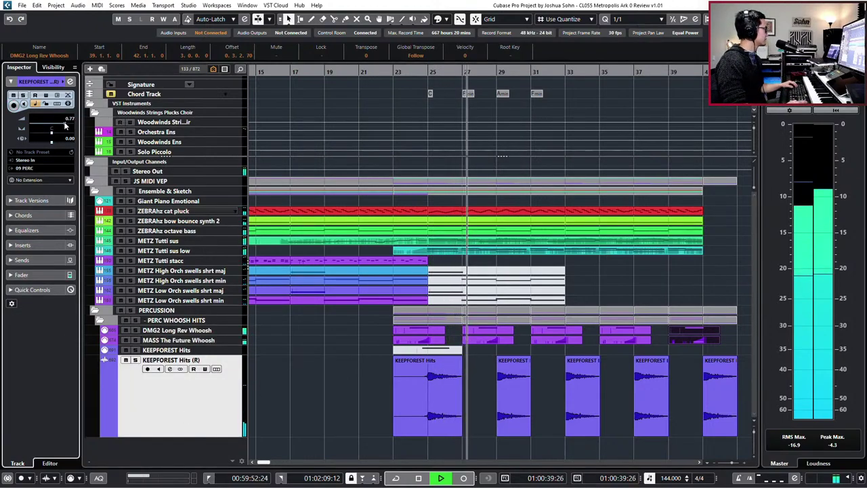
Equalize the KEEPFOREST Hits (R) channel with a -3.0 dB high-mid cut at 1915 Hz and a -5.3 dB high cut at 3758 Hz.
click(70, 81)
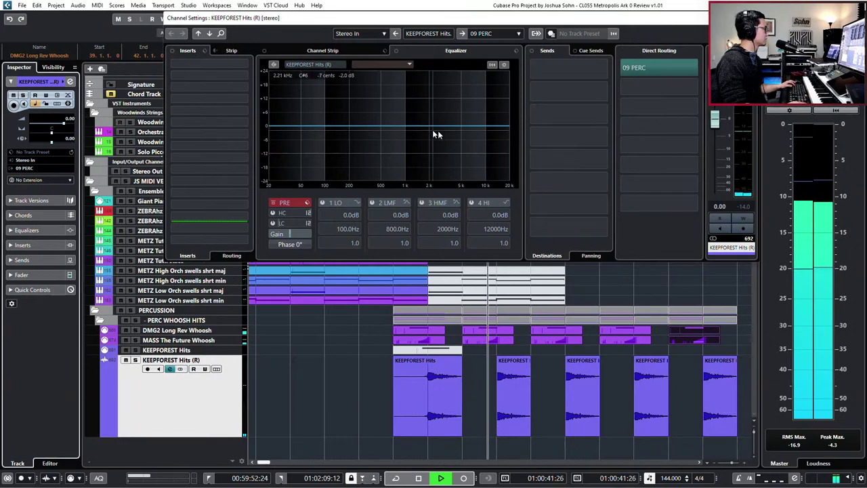
drag(430, 127, 451, 138)
click(459, 133)
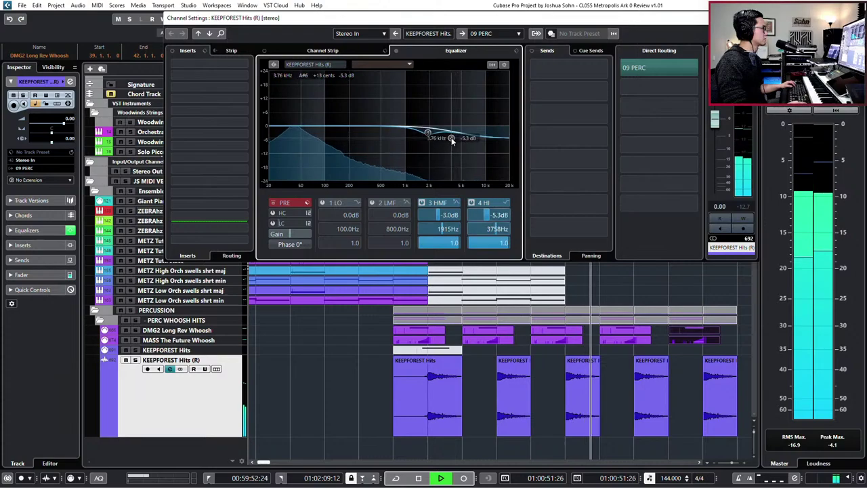
key(e)
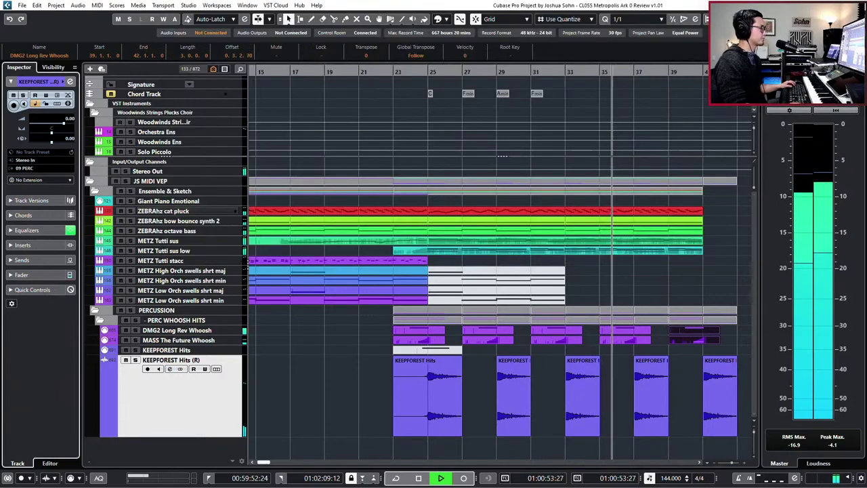
Stop playback and mute the KEEPFOREST Hits (R) event at bar 41 and both whoosh parts at bar 39.
key(g)
key(g)
key(g)
key(g)
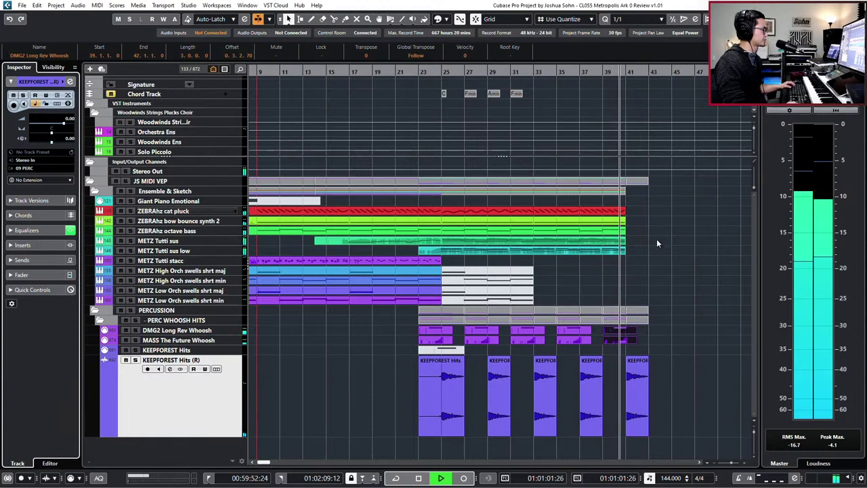
key(space)
click(640, 390)
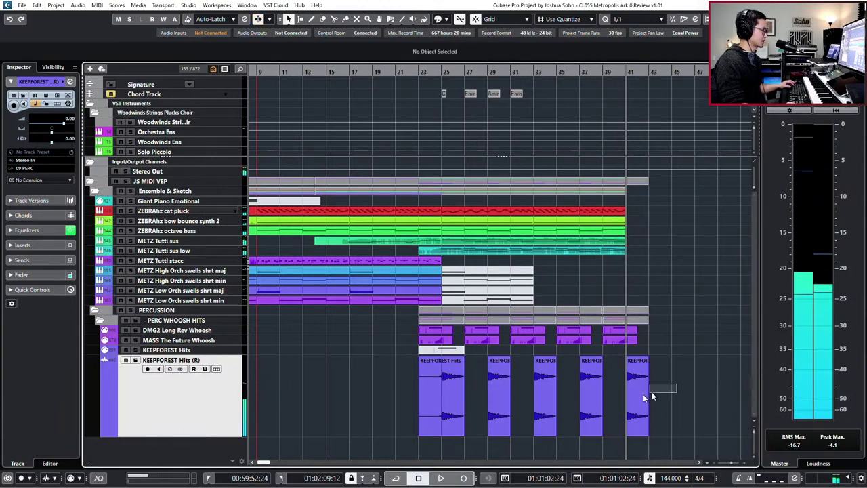
key(shift+m)
drag(647, 342, 632, 331)
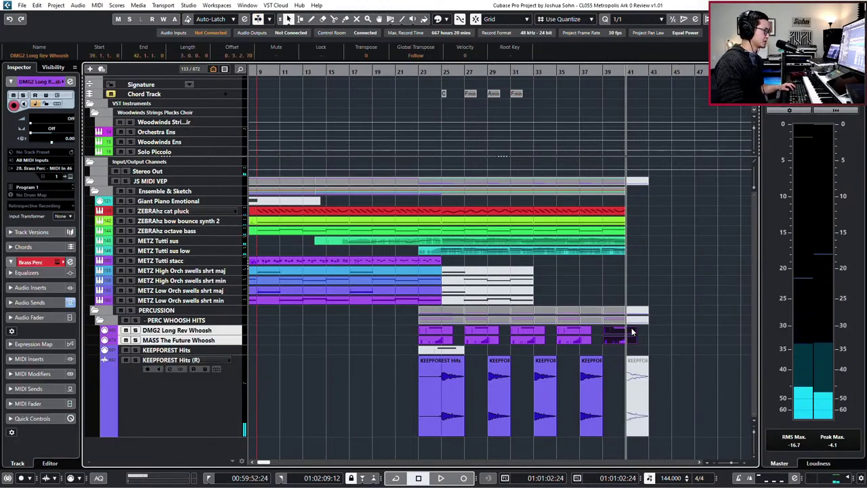
key(shift+m)
Set up a new instrument track below METZ Low Orch swells shrt min with Kontakt as its instrument.
key(g)
key(KP_Subtract)
key(KP_Subtract)
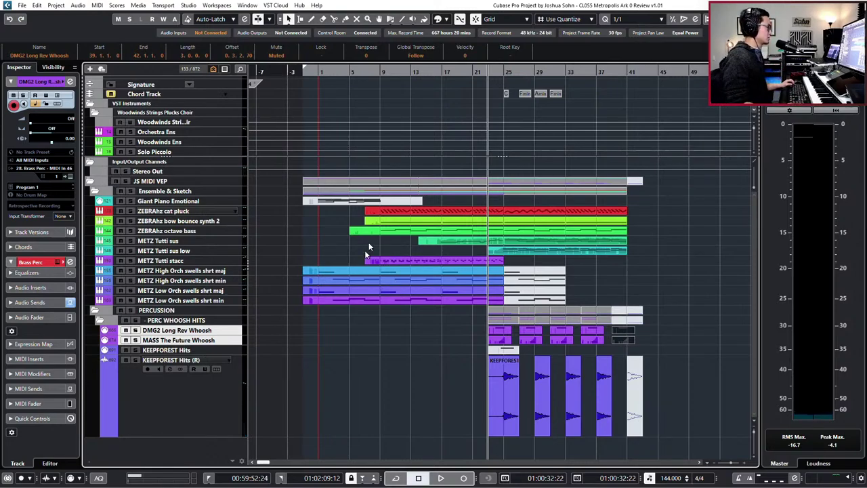
scroll(307, 405, down, 1)
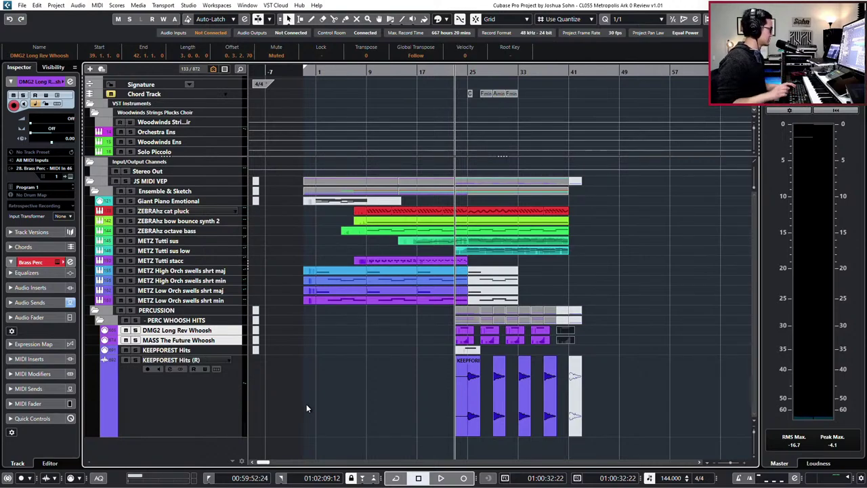
click(191, 321)
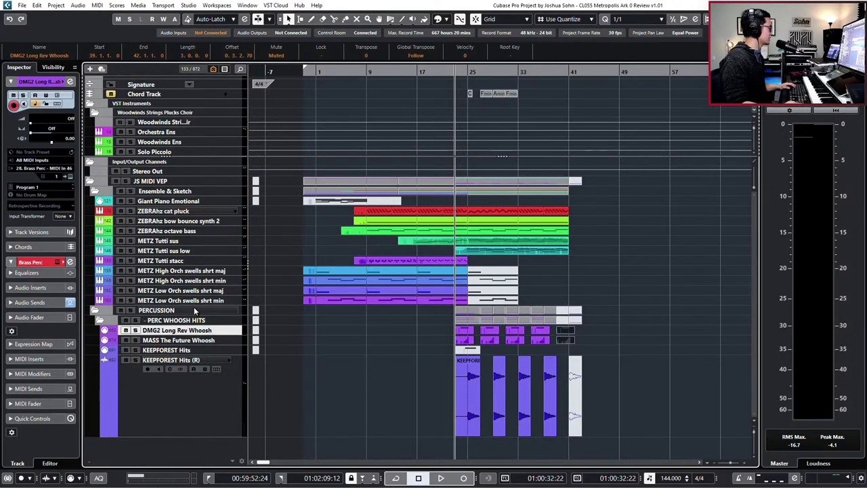
right_click(206, 300)
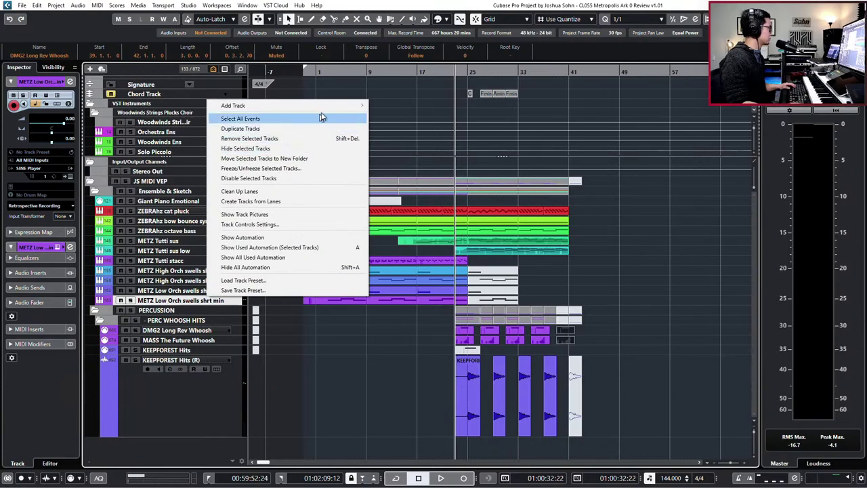
mouse_move(339, 106)
click(388, 115)
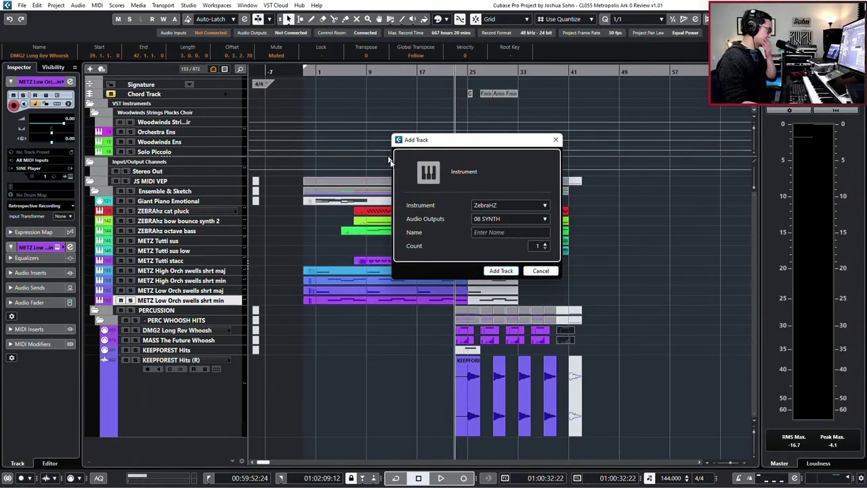
click(505, 206)
text(kontak)
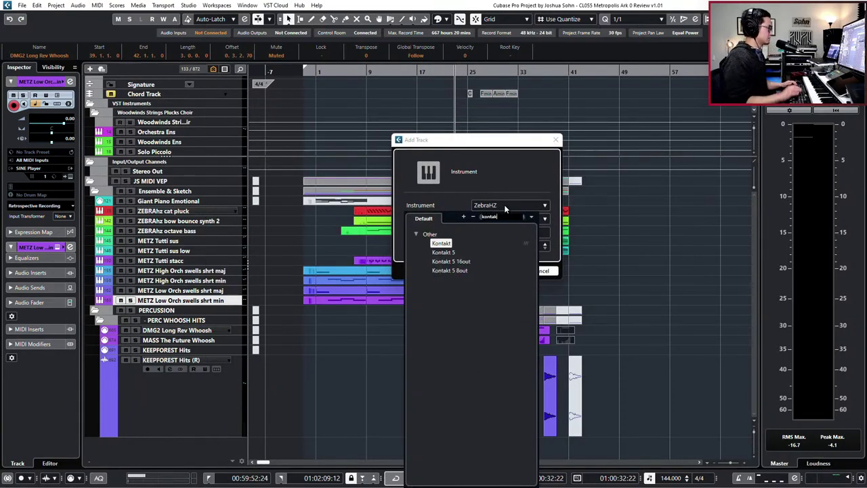
key(Return)
Route the new track's audio output to 09 PERC, name it Timpani and add it.
click(510, 218)
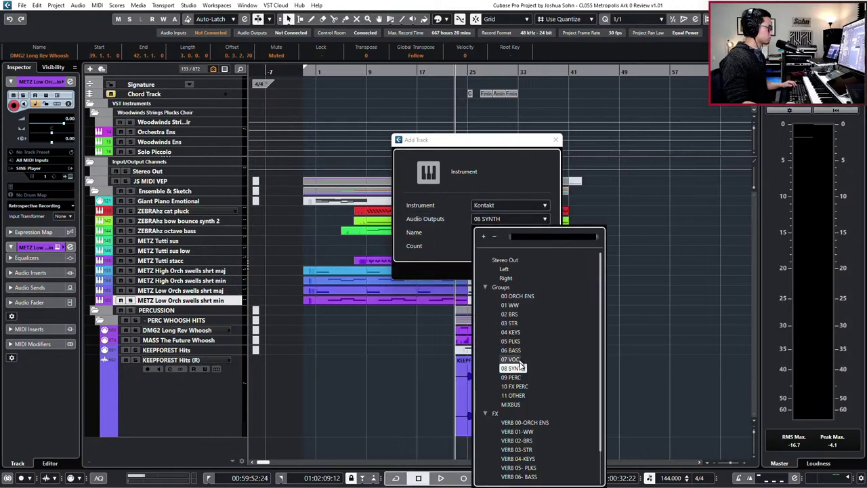
click(519, 377)
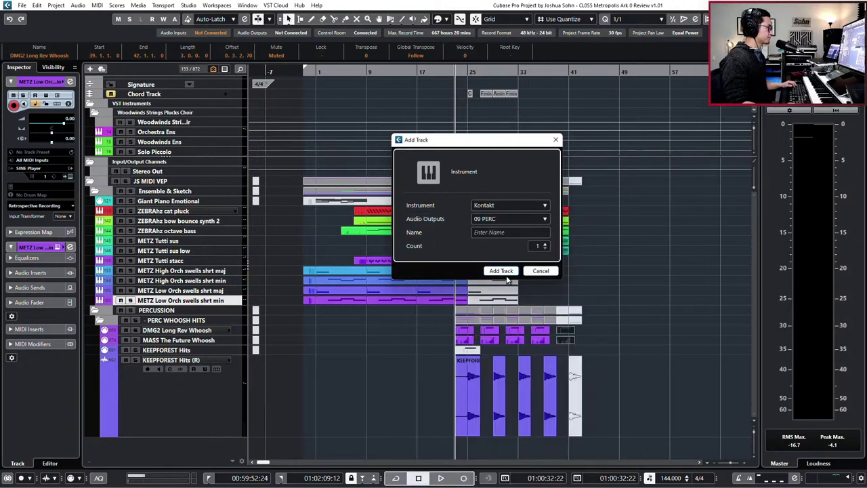
click(514, 219)
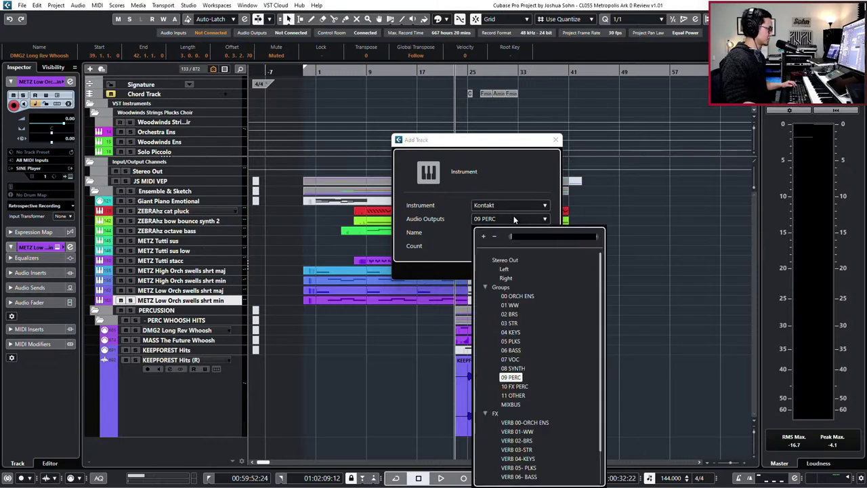
click(451, 265)
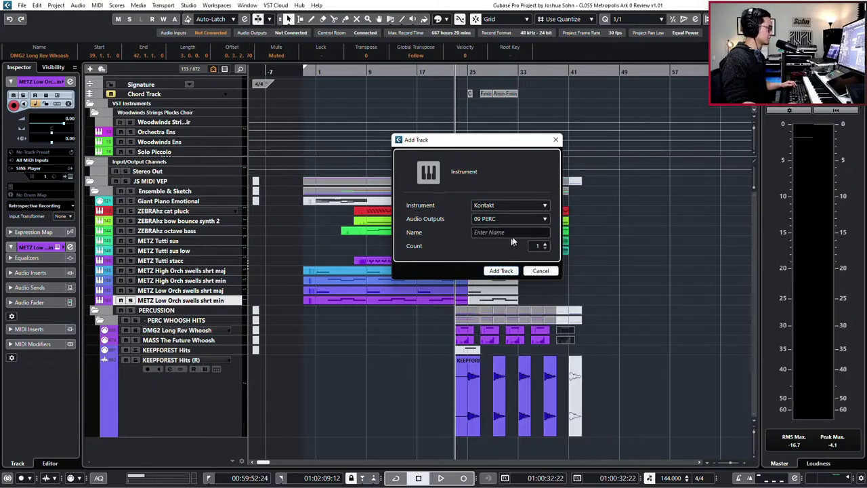
click(513, 233)
text(Timpa)
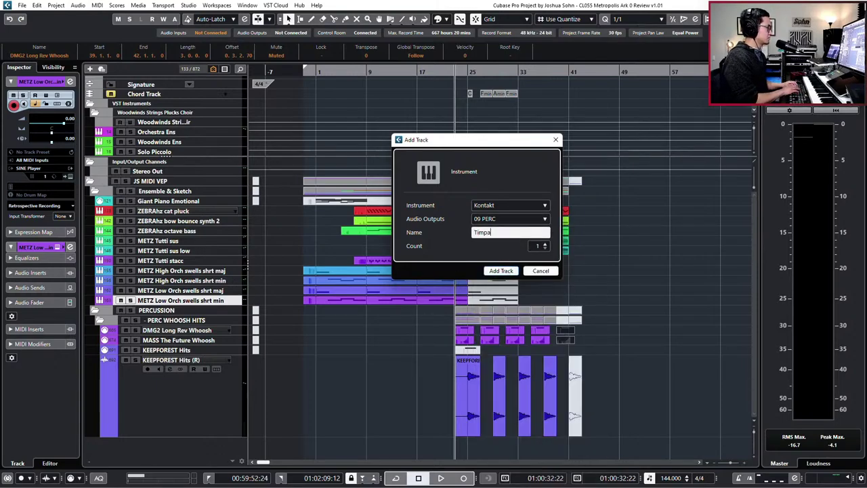
text(ni)
key(Return)
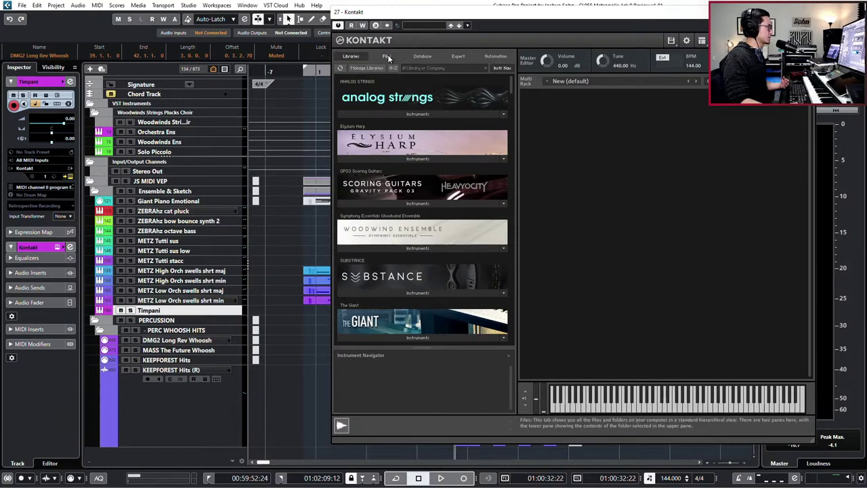
Browse Kontakt's files to the CinePerc folder under Cinesamples in the SAMPLES library.
click(387, 56)
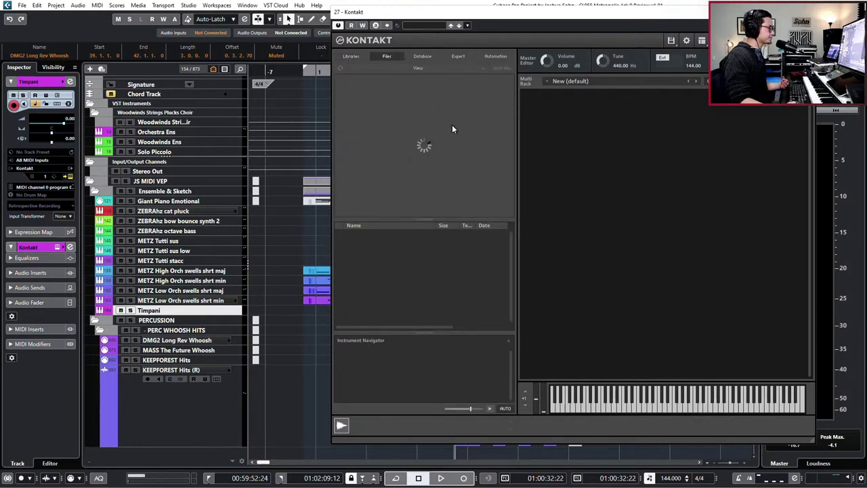
drag(512, 155, 514, 92)
scroll(388, 144, down, 1)
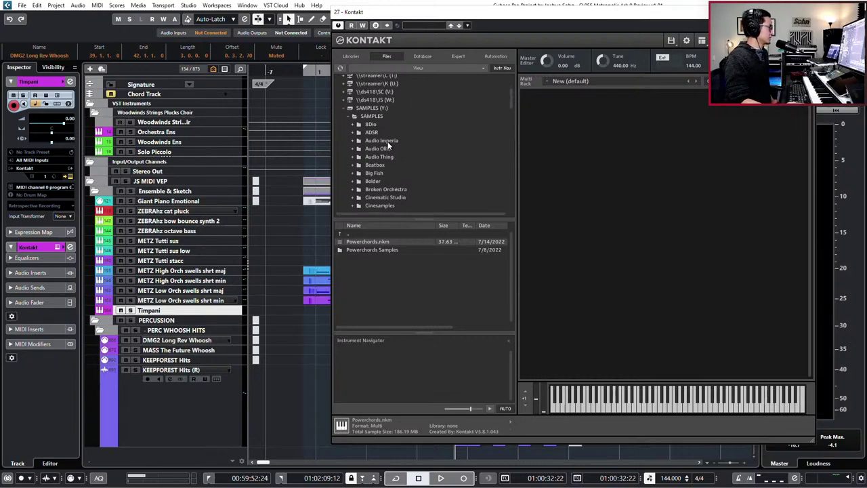
scroll(388, 142, down, 4)
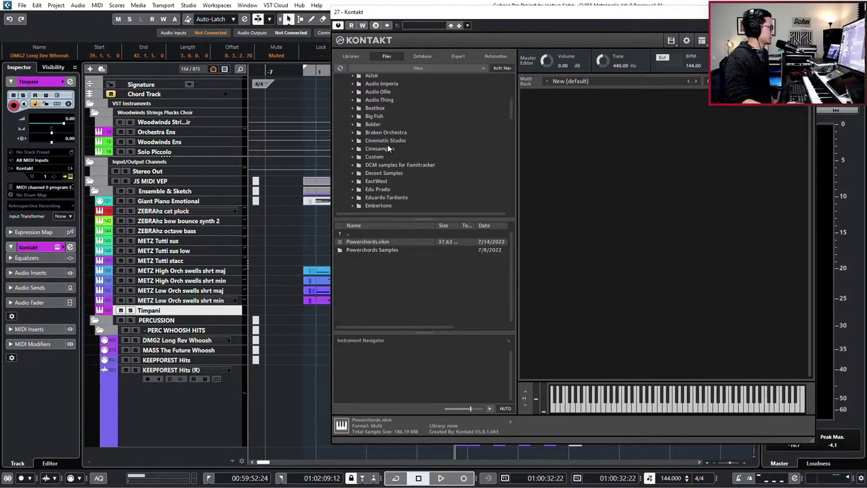
click(382, 150)
scroll(494, 106, down, 2)
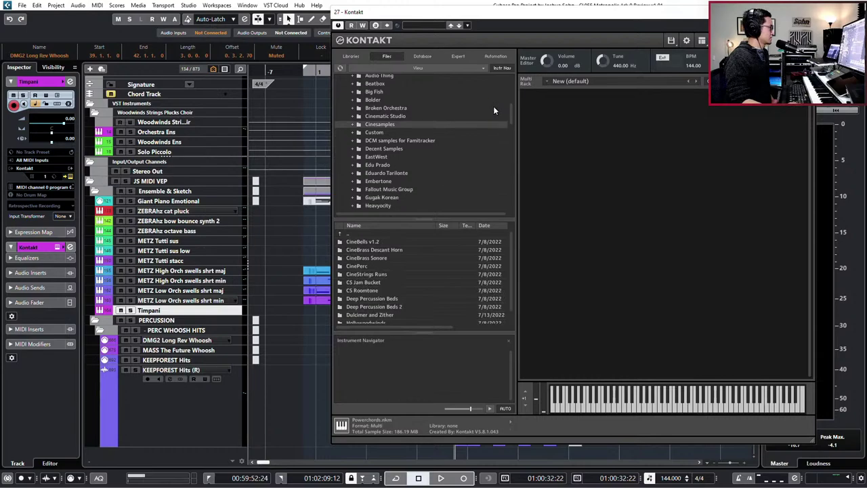
double_click(376, 257)
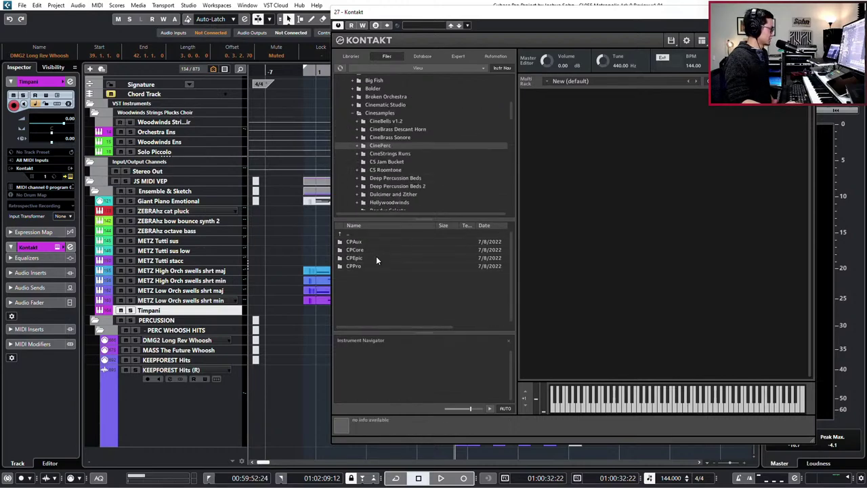
double_click(364, 258)
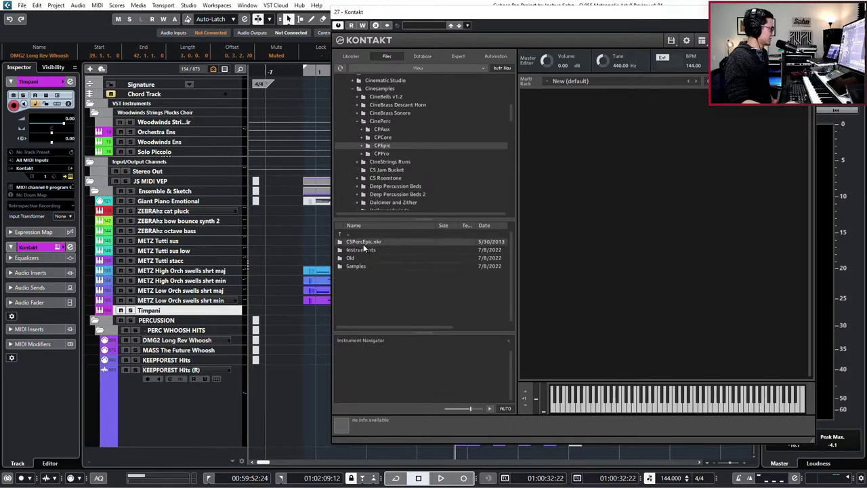
double_click(364, 243)
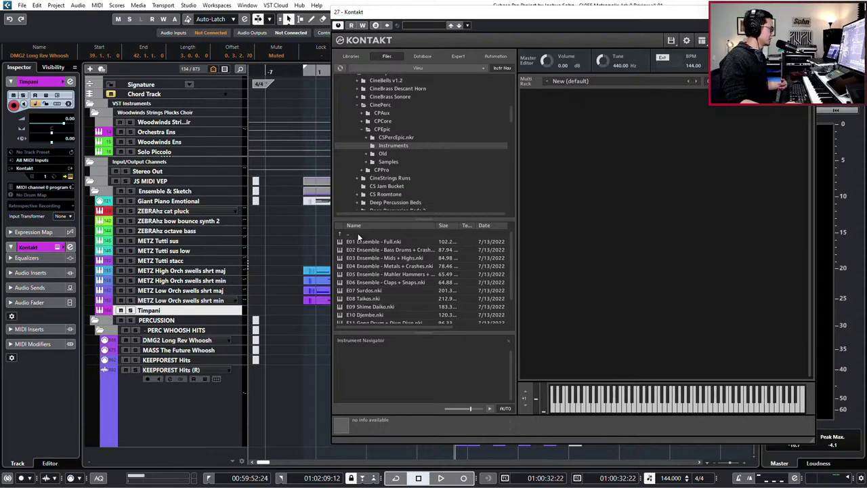
double_click(359, 234)
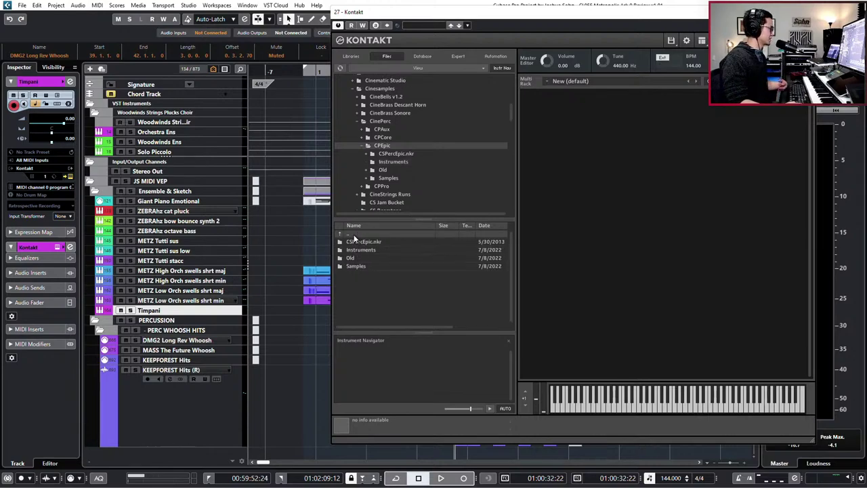
double_click(354, 235)
Load C01 Timpani.nki from the CPCore Instruments folder and close the Kontakt window.
double_click(353, 250)
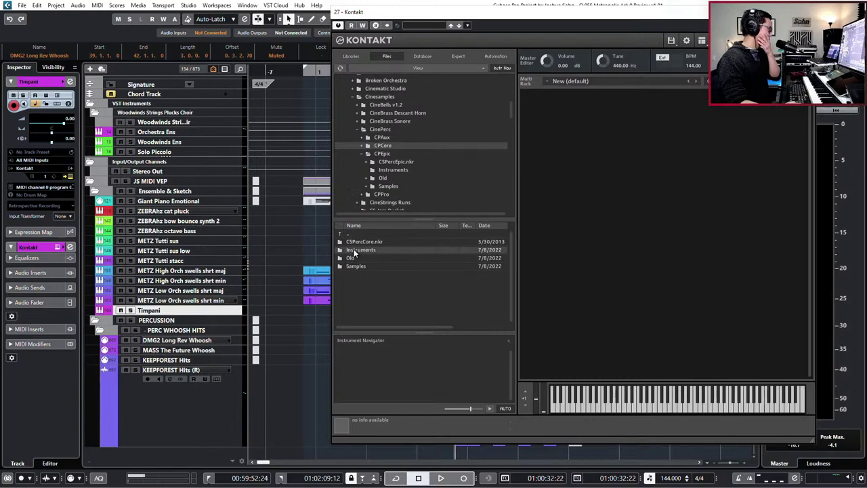
double_click(354, 250)
click(363, 242)
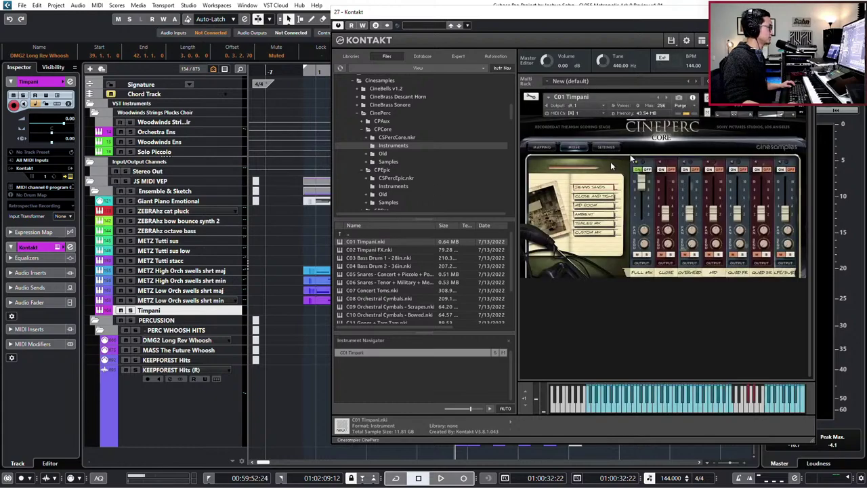
click(805, 12)
Create an empty MIDI part on the Timpani track from bar -1 to bar 81.
scroll(637, 271, up, 2)
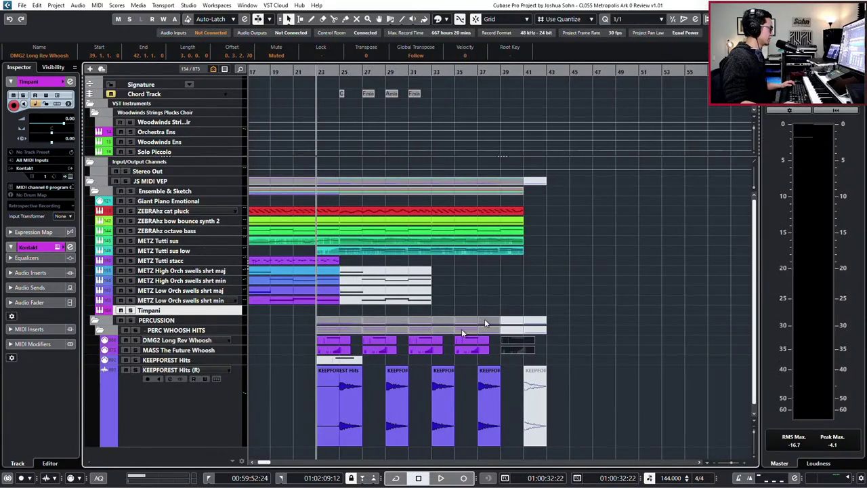
scroll(486, 323, left, 2)
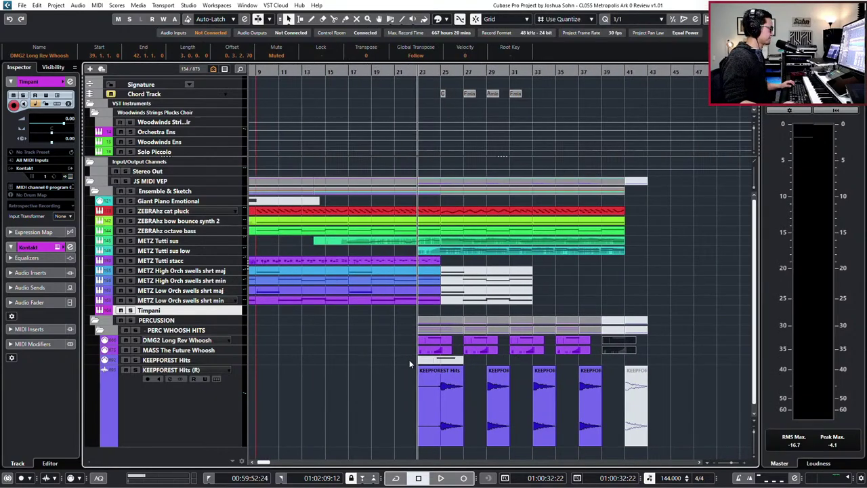
double_click(437, 311)
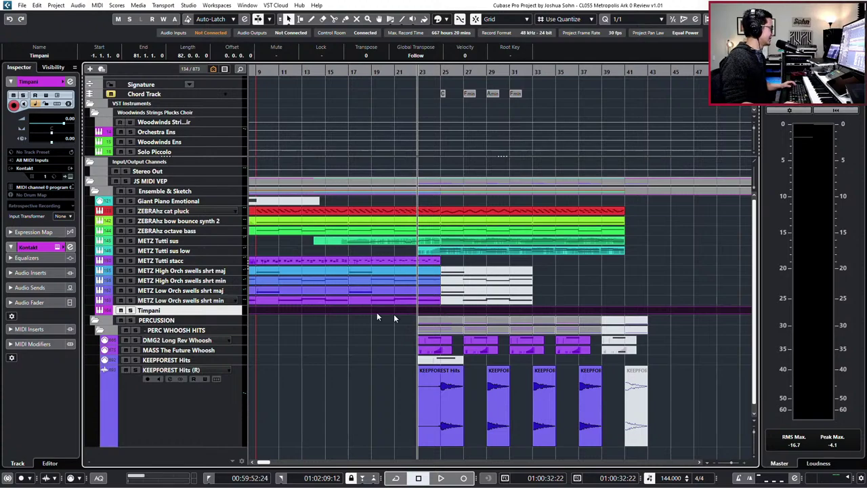
Duplicate the Timpani track with its part and rename the copy Timpani Roll.
key(ctrl+d)
click(165, 308)
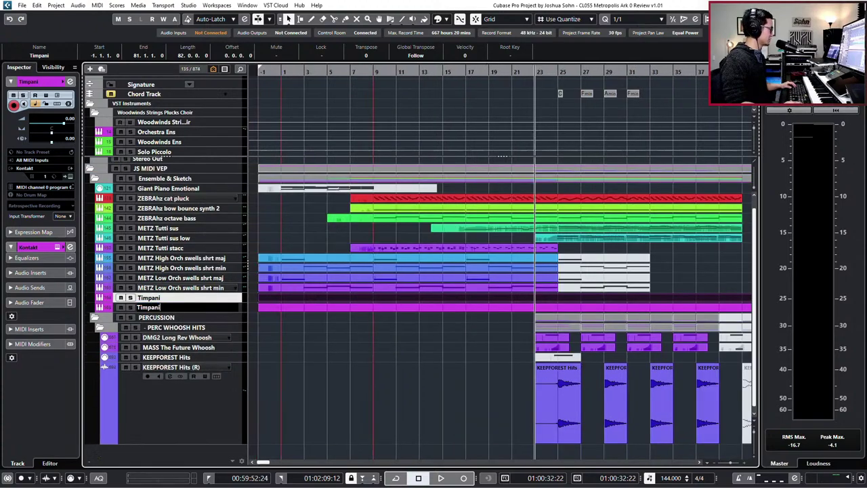
key(ctrl+a)
key(Home)
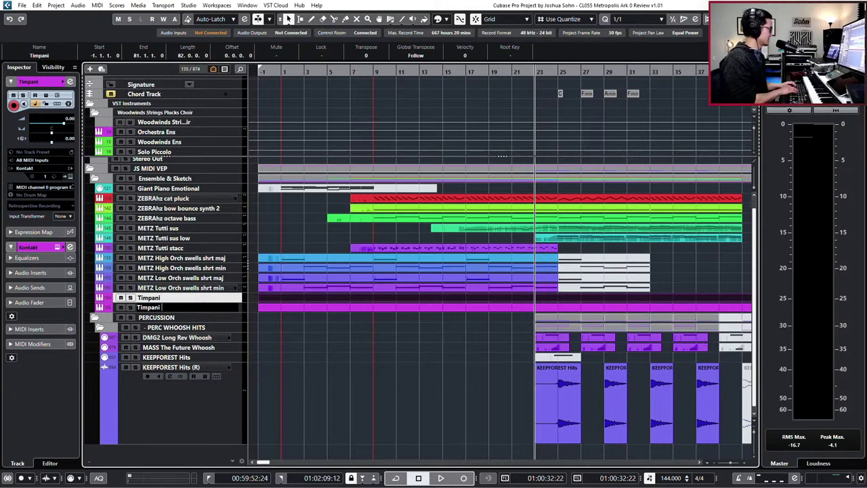
key(Return)
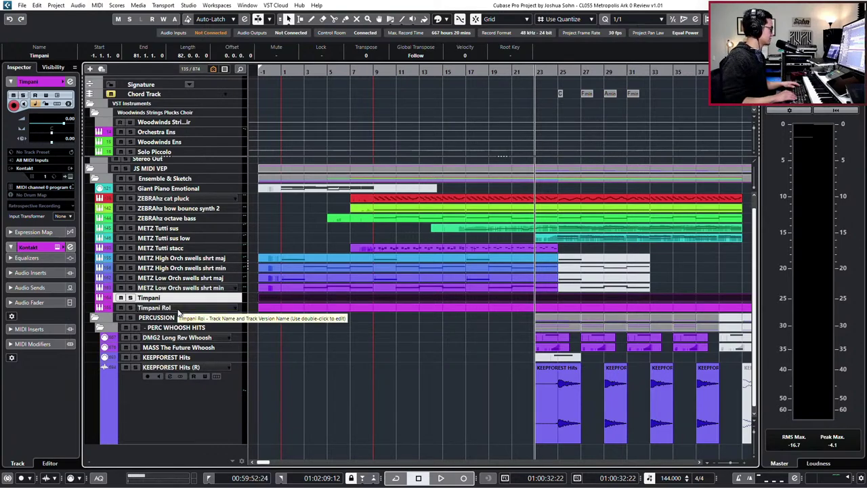
double_click(178, 309)
key(Return)
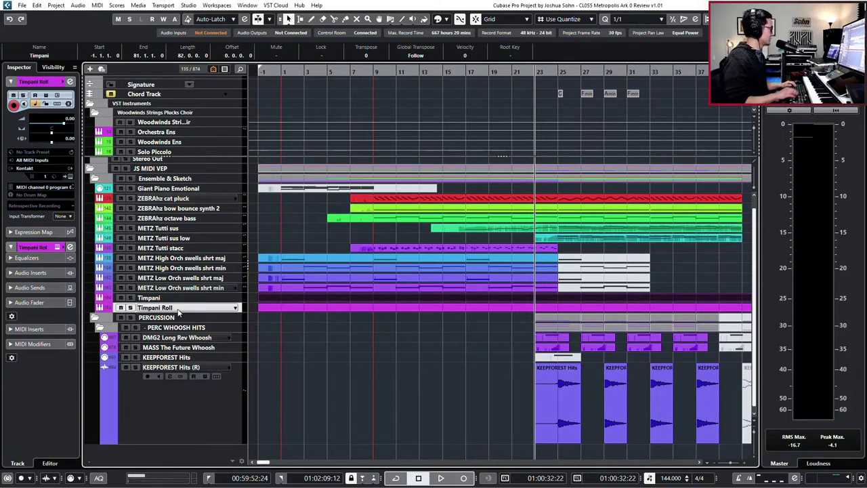
click(490, 309)
double_click(490, 309)
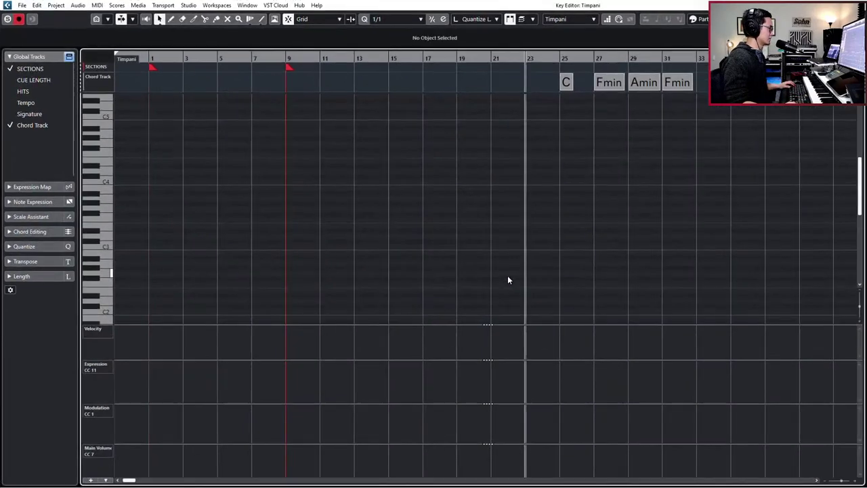
key(Return)
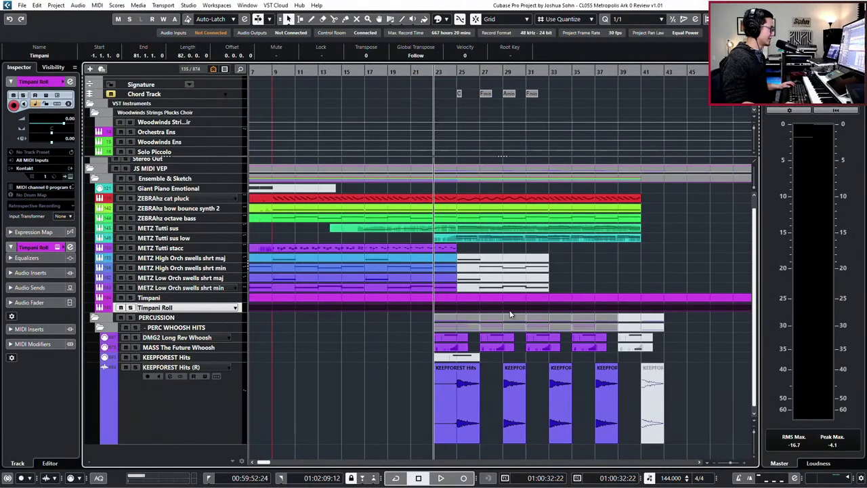
Replace the empty Timpani Roll part with a short recorded one starting at bar 23 and open it in the Key Editor.
click(451, 340)
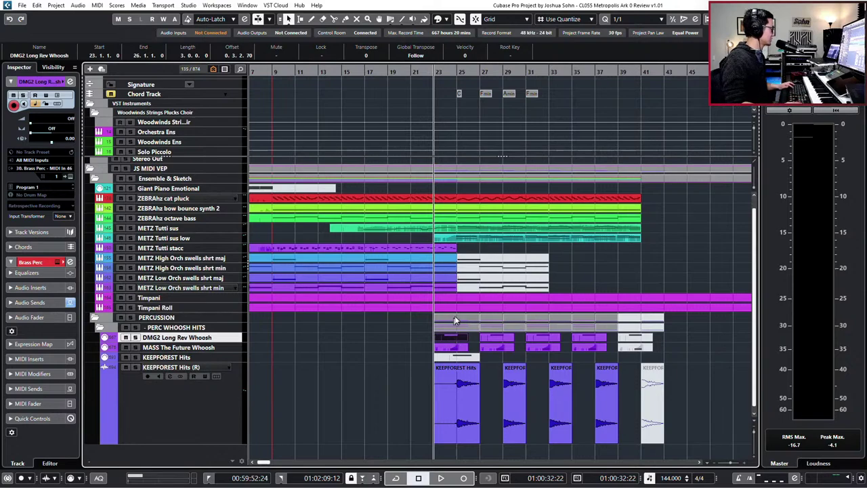
click(457, 309)
key(KP_Multiply)
key(space)
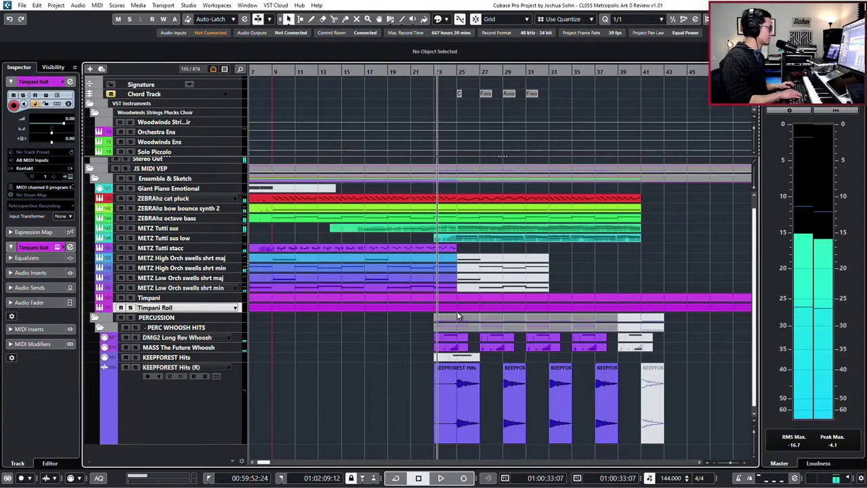
key(ctrl+shift+z)
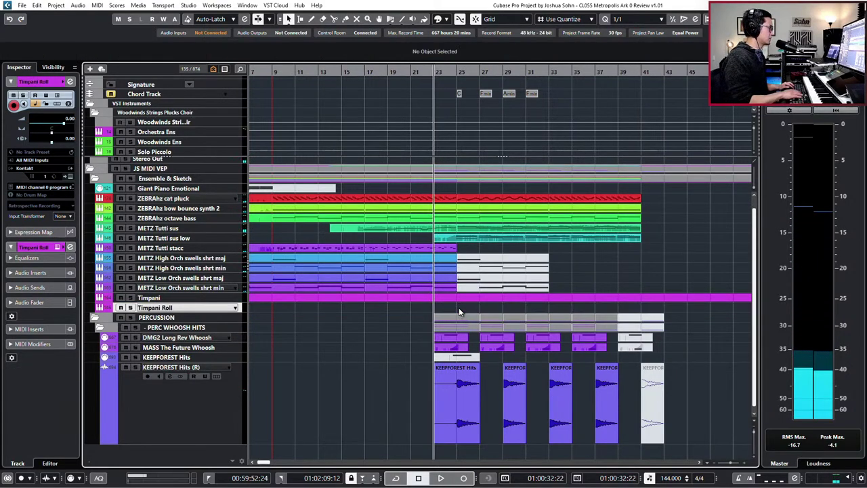
key(ctrl+shift+z)
key(Return)
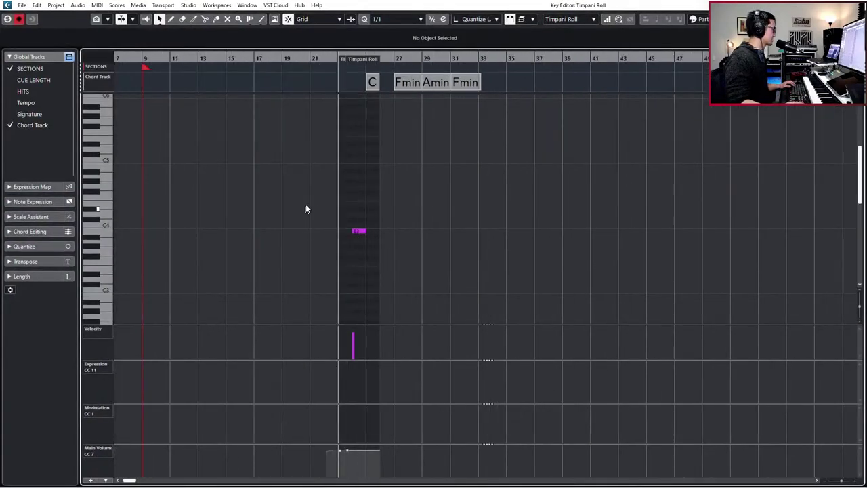
Transpose the recorded Timpani Roll note at bar 24 down into the octave around C2.
click(356, 231)
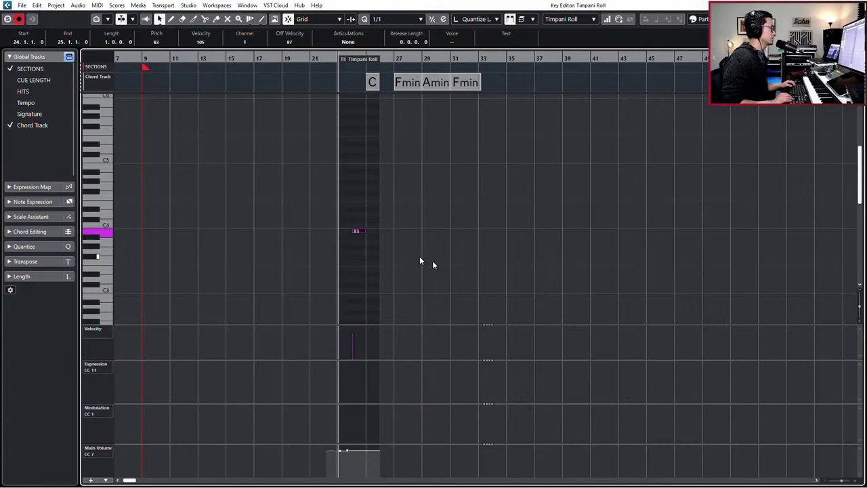
key(Up)
key(shift+Down)
key(shift+Down)
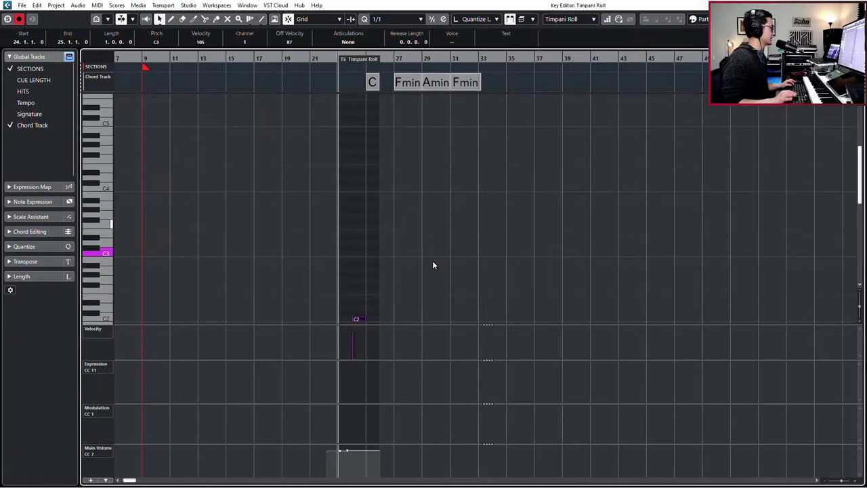
scroll(435, 231, up, 3)
scroll(437, 238, left, 2)
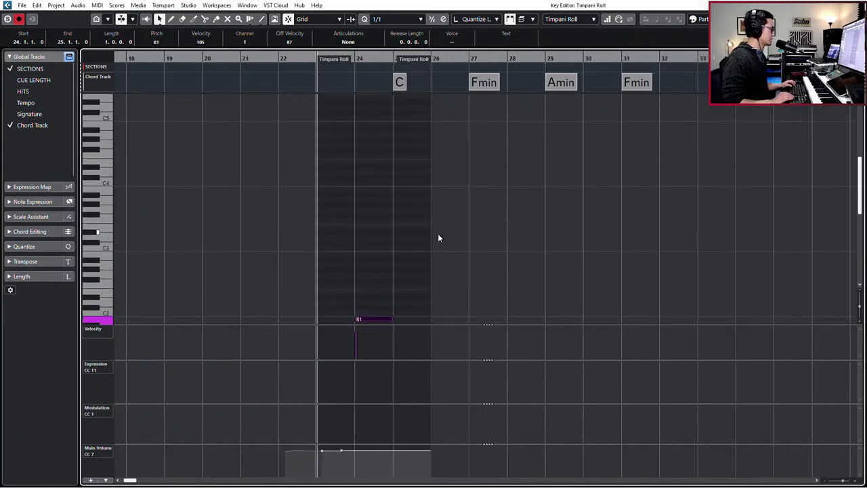
Step the bar 24 note through neighbouring pitches including D#2 and F1, and settle it on C1.
key(Up)
key(Up)
key(Up)
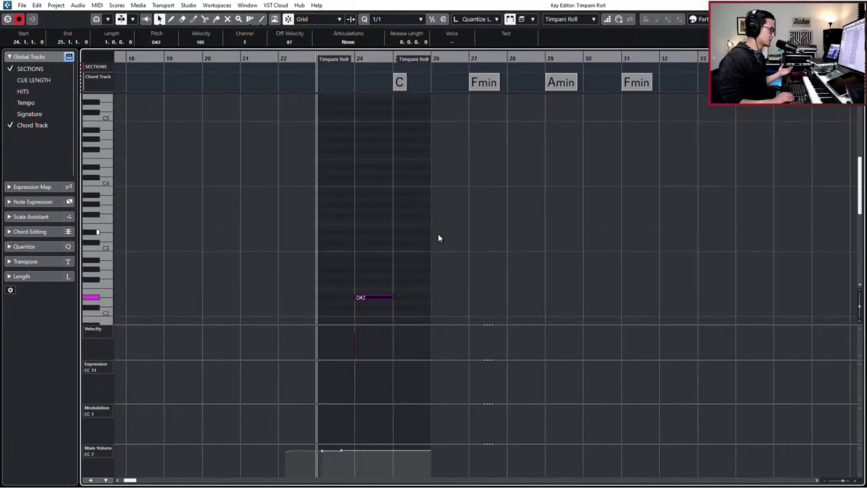
key(Up)
key(Up)
key(shift+Down)
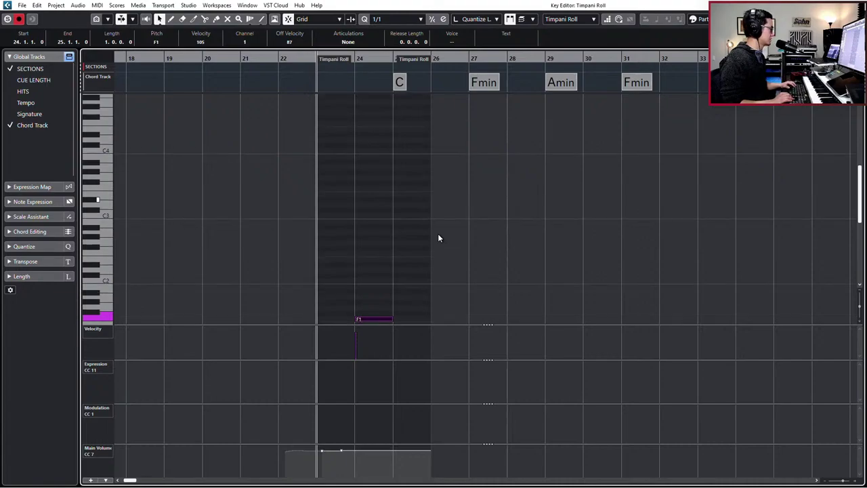
key(Down)
key(Down)
key(Down)
key(Down)
key(Down)
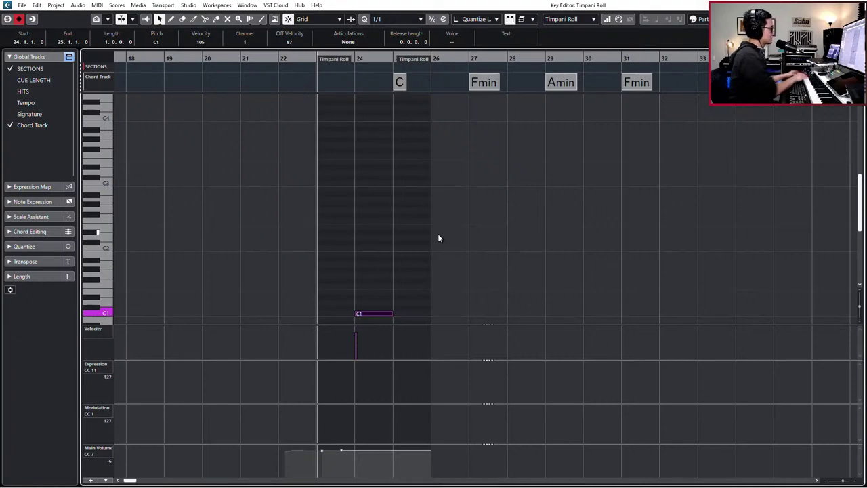
Extend the C1 note's start back to bar 23 and the Timpani Roll part's start back to bar 22.
key(KP_Subtract)
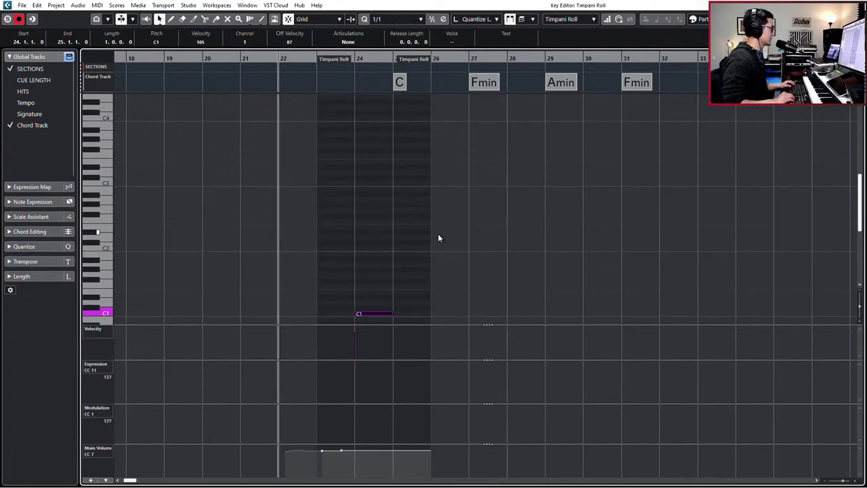
key(KP_Add)
key(alt+Left)
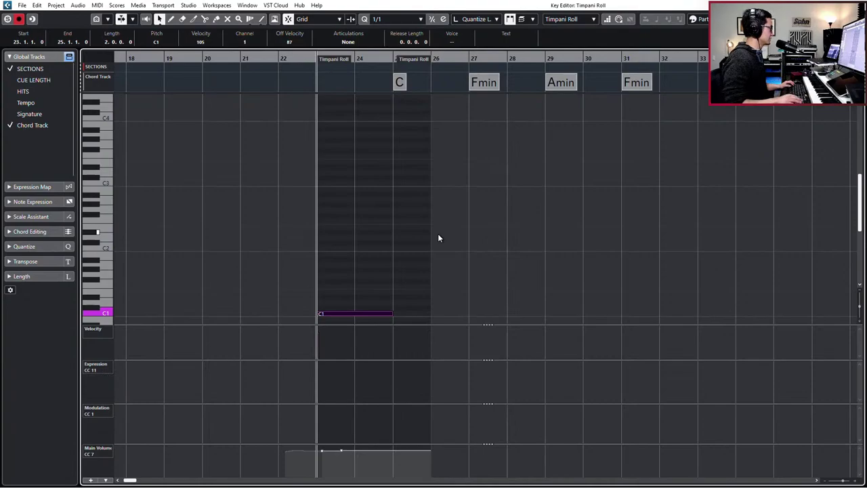
key(Left)
drag(330, 62, 291, 63)
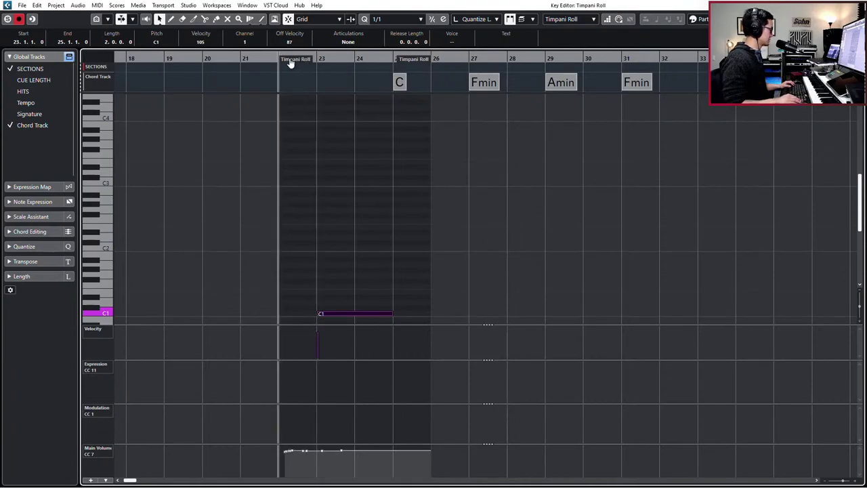
Record an Expression and Modulation swell rising from bar 23 to bar 25, and adjust the Main Volume points near bar 22.
key(ctrl+a)
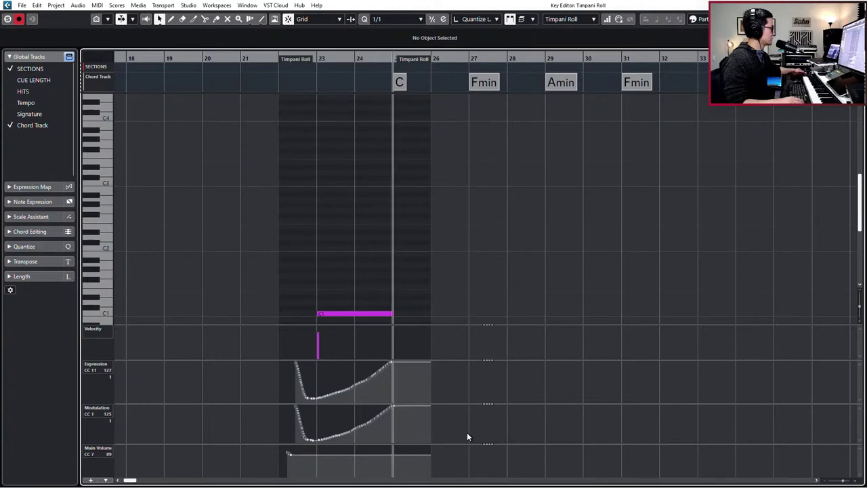
click(289, 453)
drag(290, 448, 289, 445)
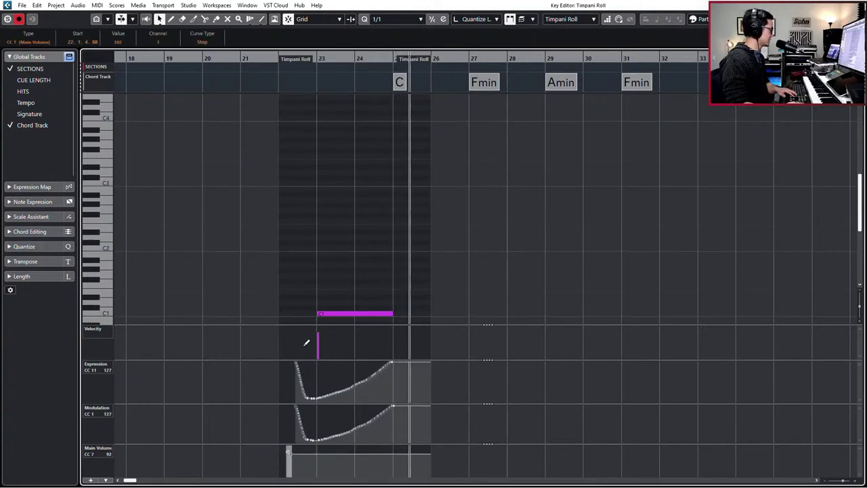
Set the C1 roll note's velocity to 125 and return to the project window.
click(332, 315)
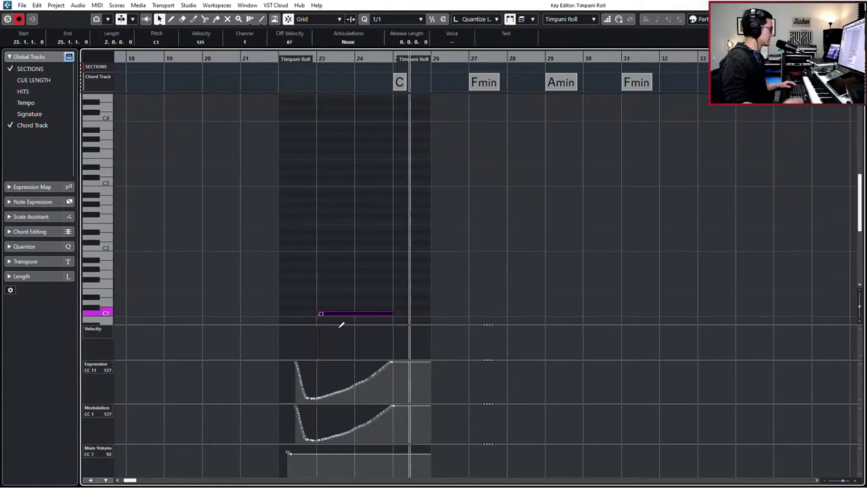
key(Escape)
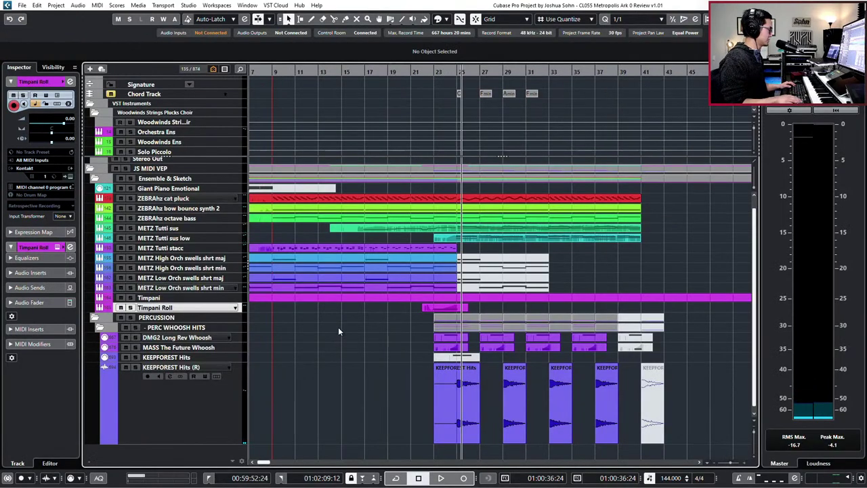
key(KP_0)
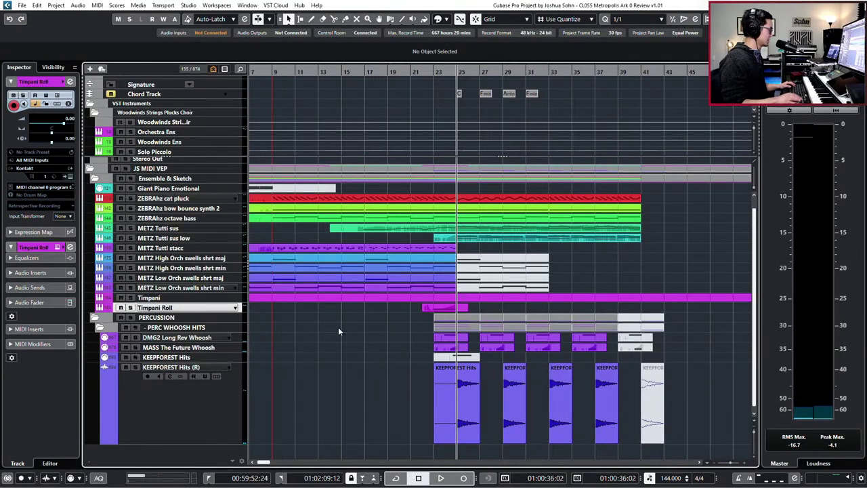
Reopen the Timpani Roll part, play back the roll from bar 23, and close the editor.
double_click(448, 307)
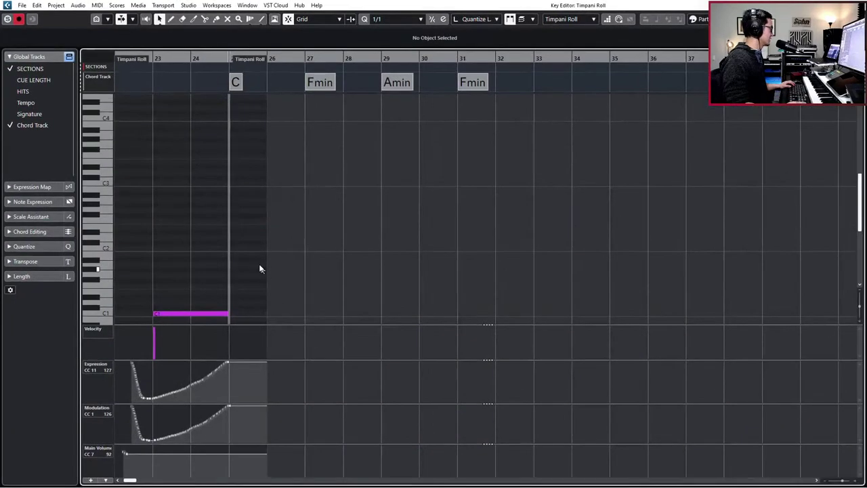
scroll(259, 268, up, 2)
scroll(284, 321, left, 2)
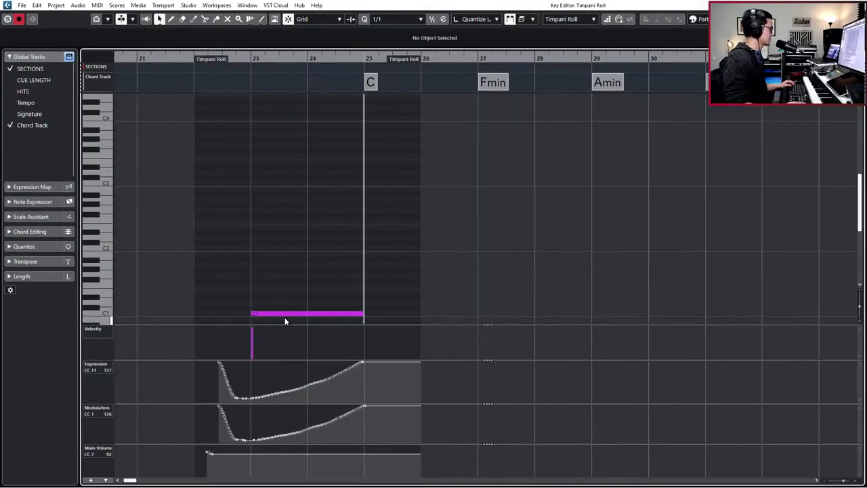
key(s)
key(KP_Subtract)
key(KP_Subtract)
key(space)
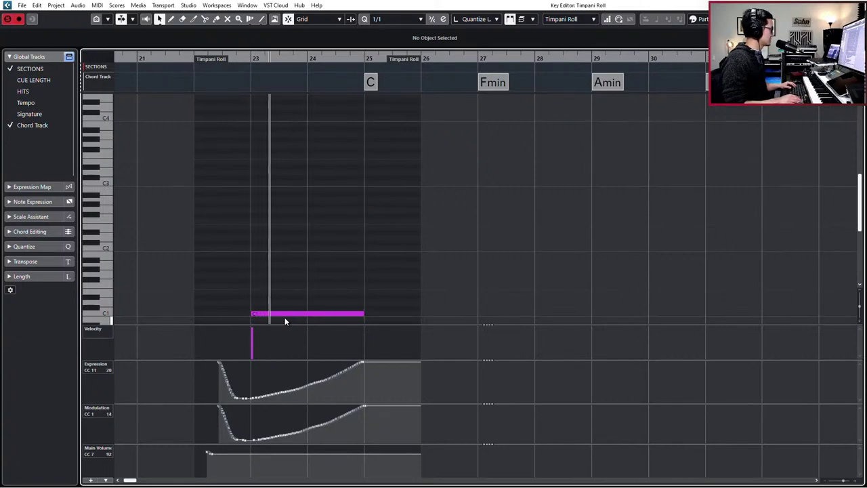
key(space)
key(ctrl+e)
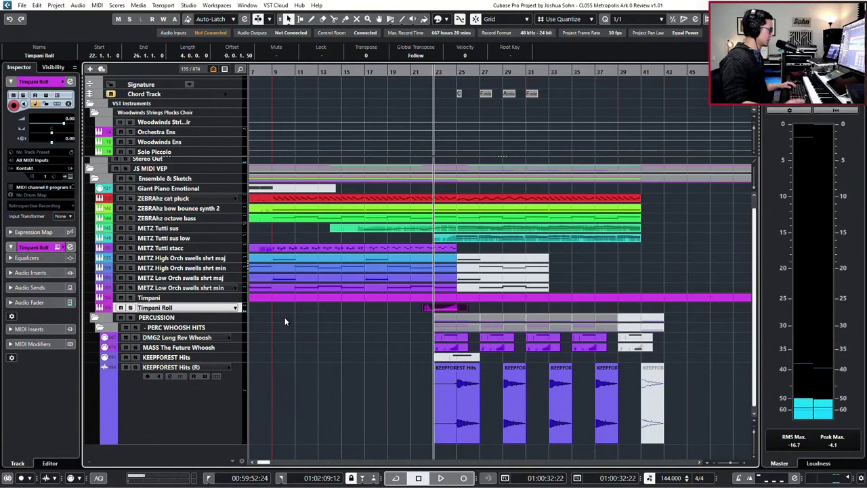
Open the Timpani part in the Key Editor, record a trial take of C3 hits over bars 25 and 26, and delete its notes.
double_click(420, 297)
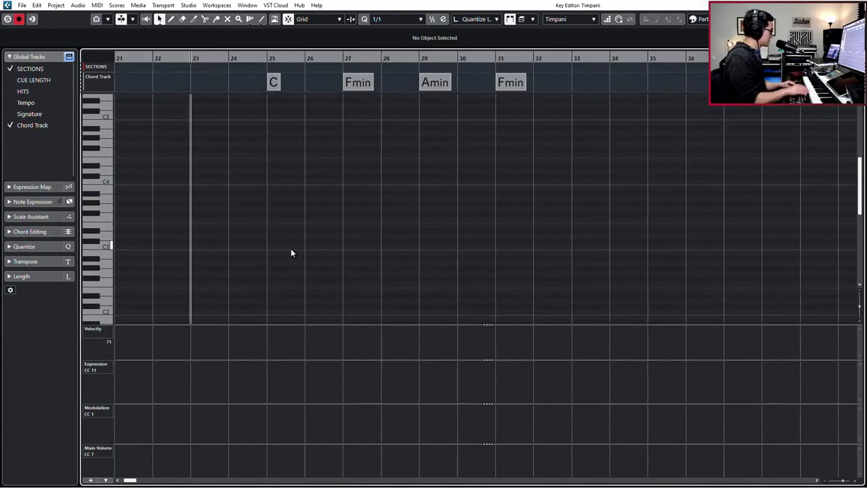
key(space)
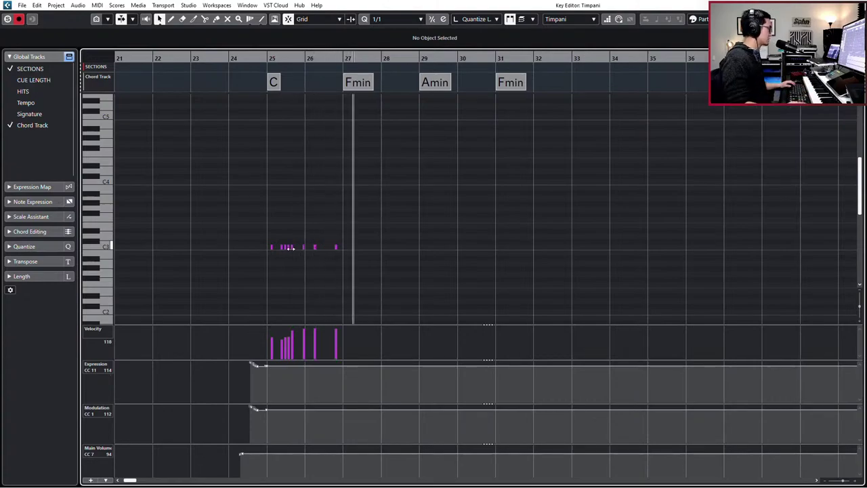
scroll(291, 248, up, 1)
scroll(305, 254, up, 3)
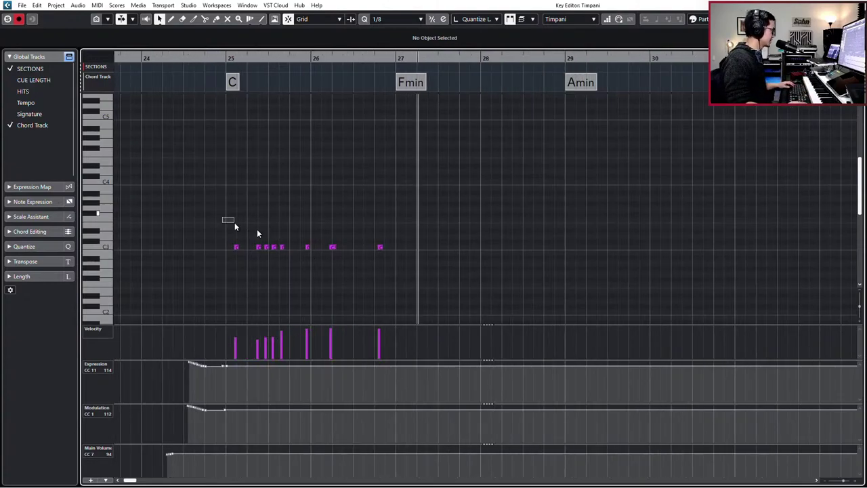
drag(257, 229, 548, 281)
key(Delete)
Record the Timpani part from bar 24, retaking as needed, with C3 hits in bars 25–26 and F3 hits in bars 27–28.
key(KP_Subtract)
key(KP_Subtract)
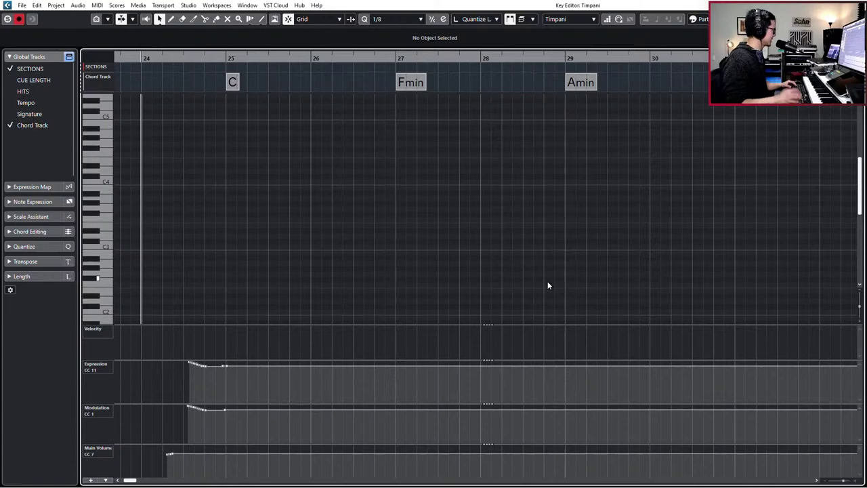
key(KP_Multiply)
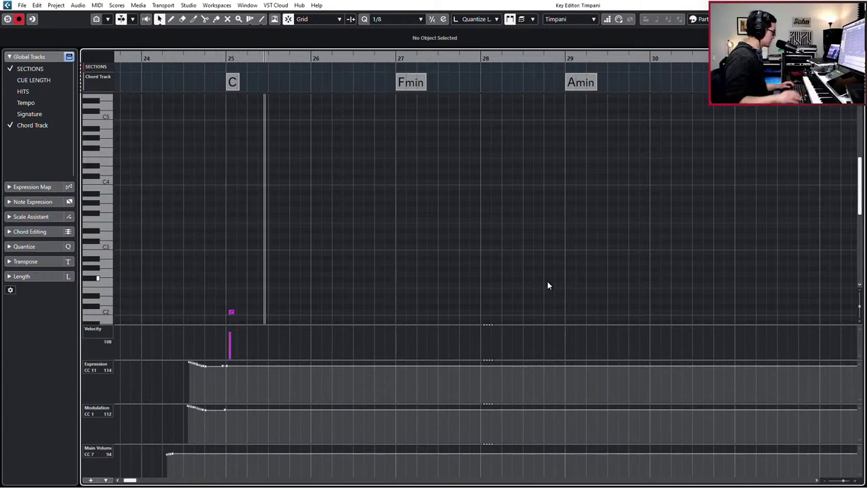
key(KP_0)
key(KP_Multiply)
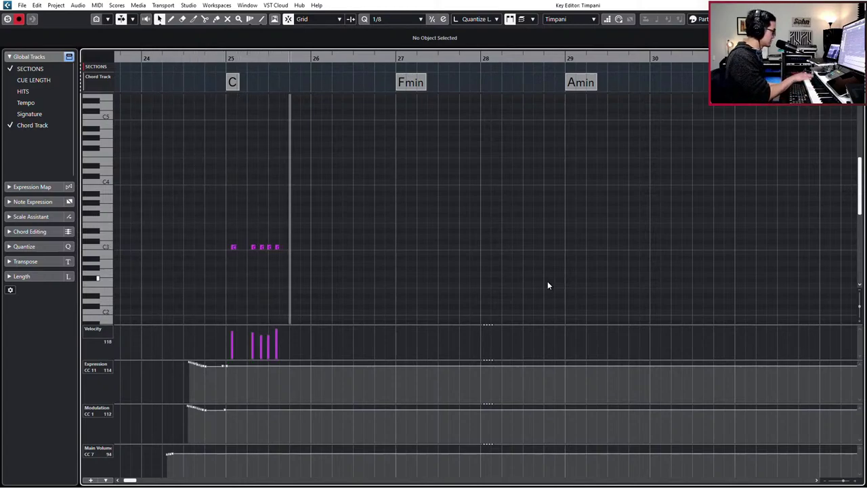
key(KP_0)
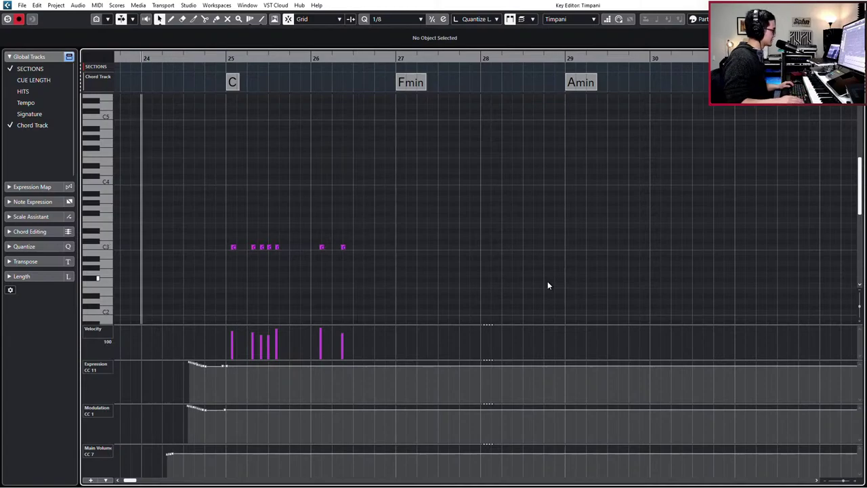
key(KP_Multiply)
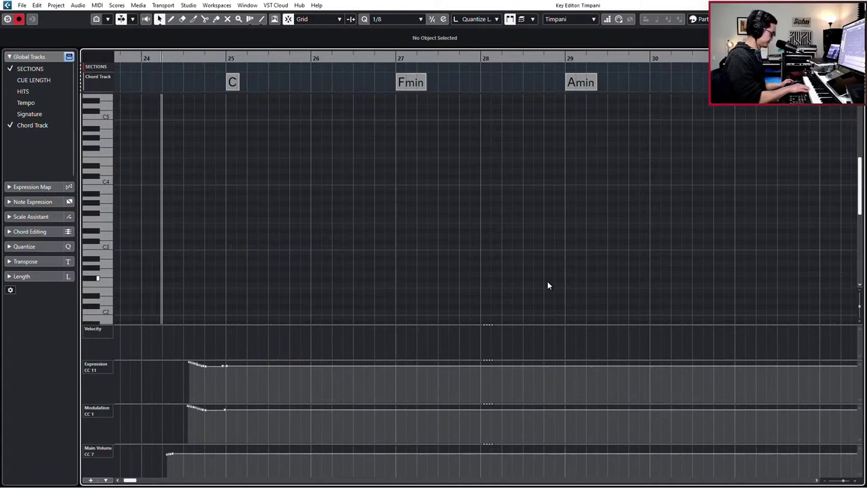
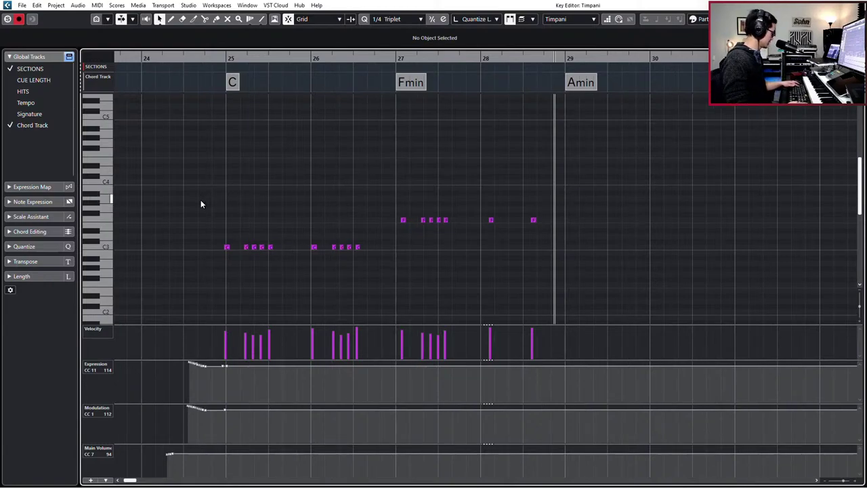
Quantize the C3 timpani hits in bars 25 and 26 to 1/8 triplets.
key(4)
drag(201, 201, 623, 270)
key(ctrl+Right)
key(ctrl+Right)
drag(394, 241, 210, 266)
Nudge the F3 timpani hits earlier to the start of bar 27 and quantize them to 1/8 triplets.
drag(387, 195, 604, 251)
key(q)
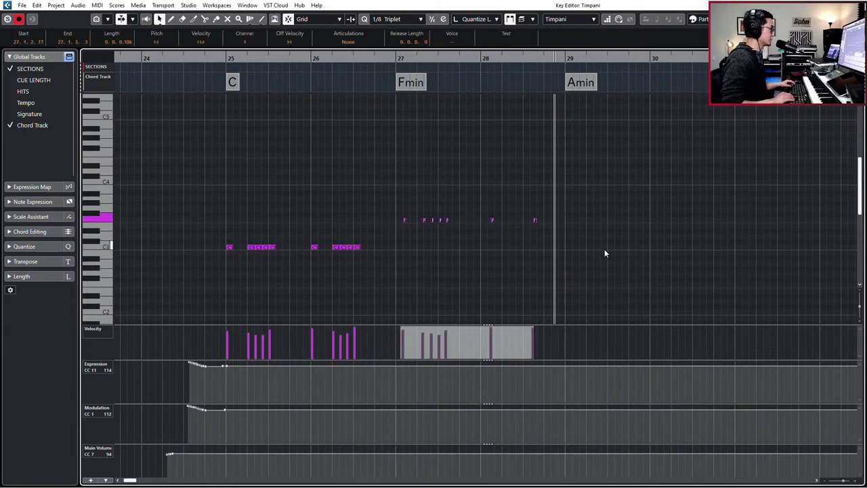
key(ctrl+Left)
key(ctrl+Left)
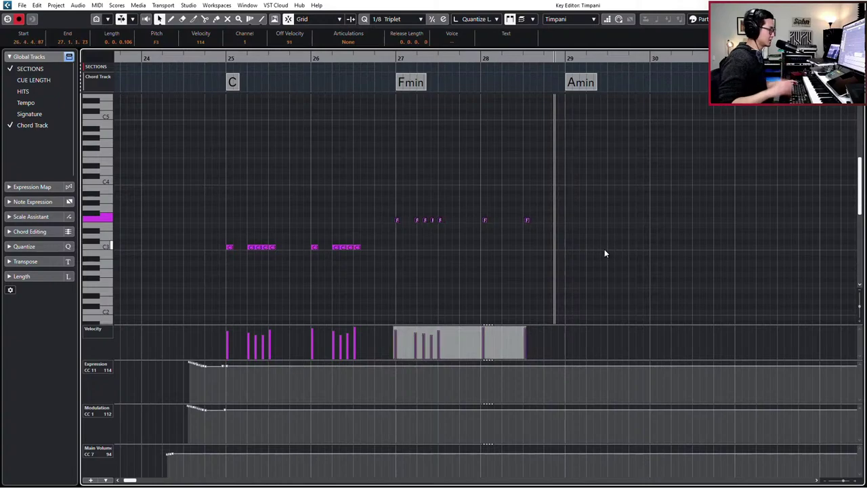
key(q)
Play back the quantized timpani pattern into bar 27.
key(KP_Subtract)
key(KP_Subtract)
key(KP_Subtract)
key(KP_Subtract)
key(space)
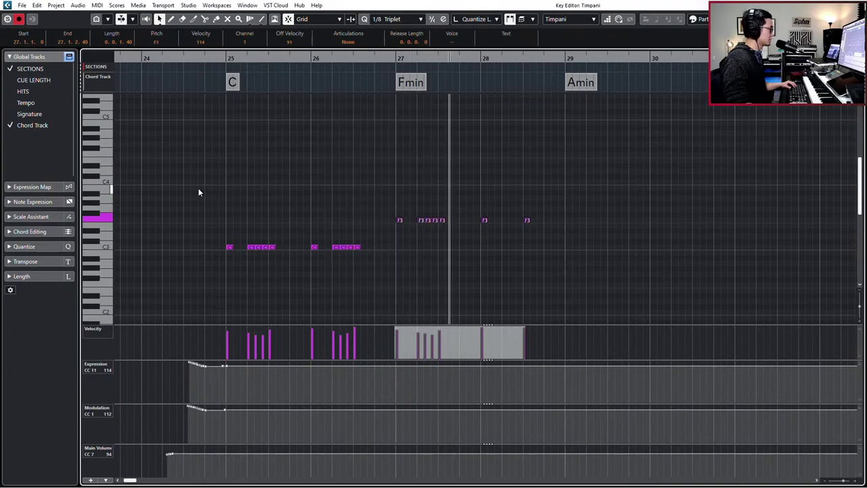
Slightly lower the velocities of all timpani hits in bars 25–28 and duplicate them into bars 29–32.
drag(199, 189, 530, 265)
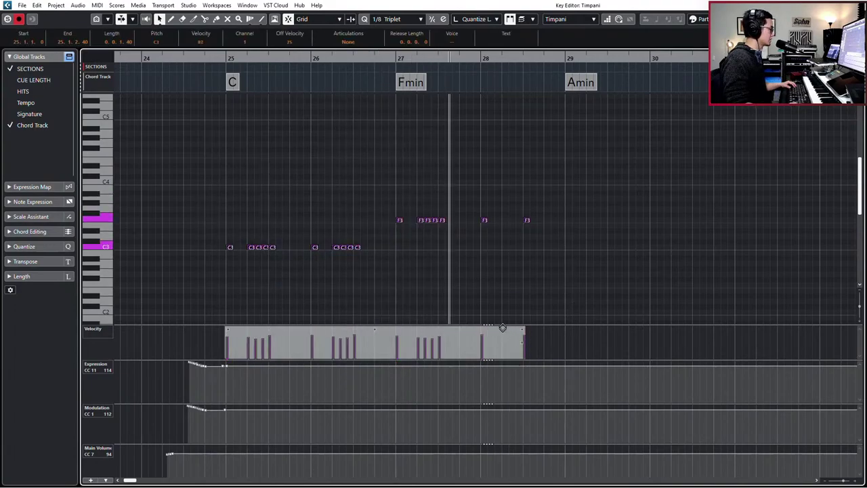
drag(503, 325, 502, 323)
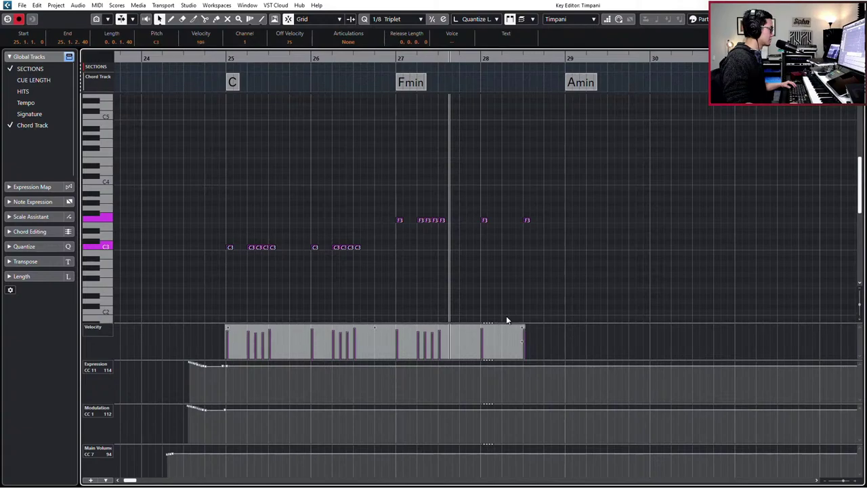
drag(578, 178, 208, 277)
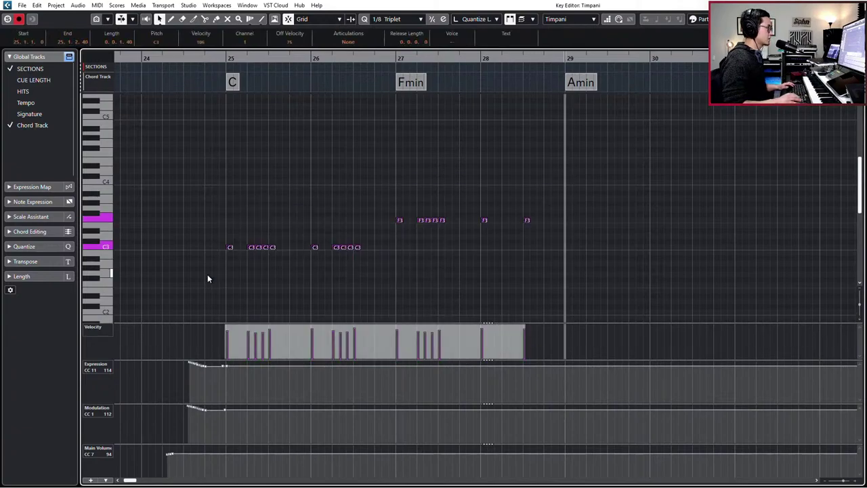
key(ctrl+d)
scroll(300, 282, right, 3)
Transpose the duplicated C3 timpani hits in bars 29 and 30 down to A2, play them back and return to the arrangement.
drag(400, 236, 610, 269)
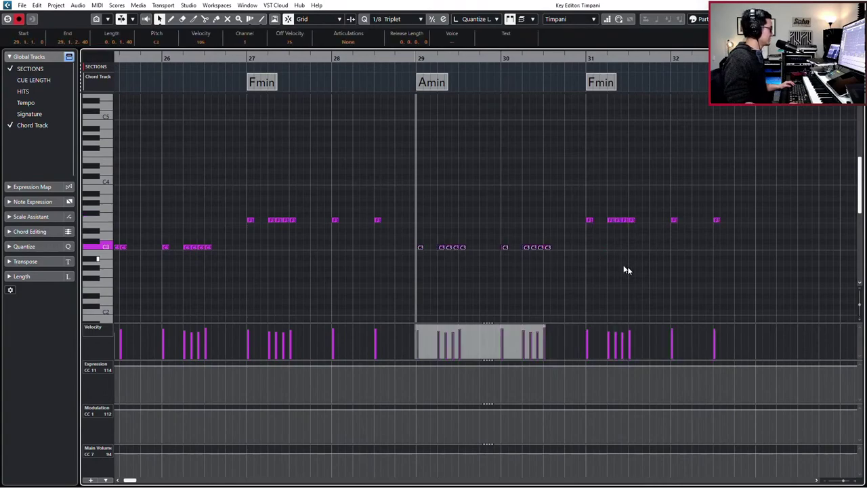
key(Down)
key(Down)
key(Down)
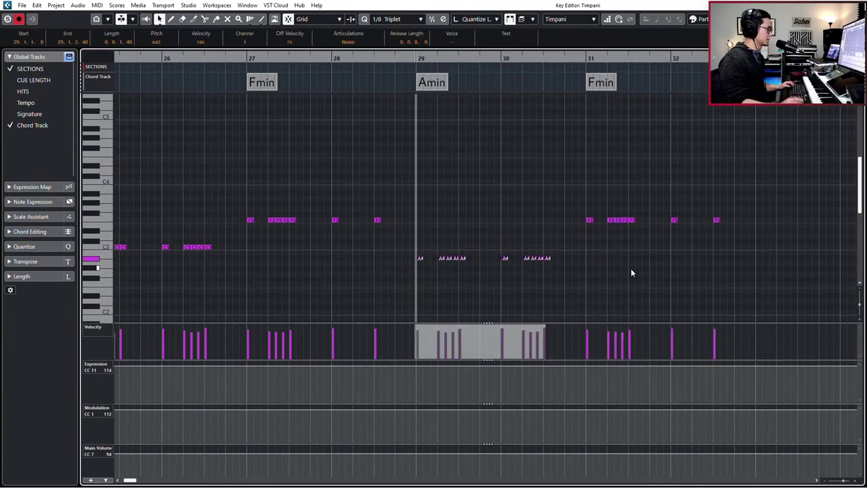
drag(540, 199, 811, 231)
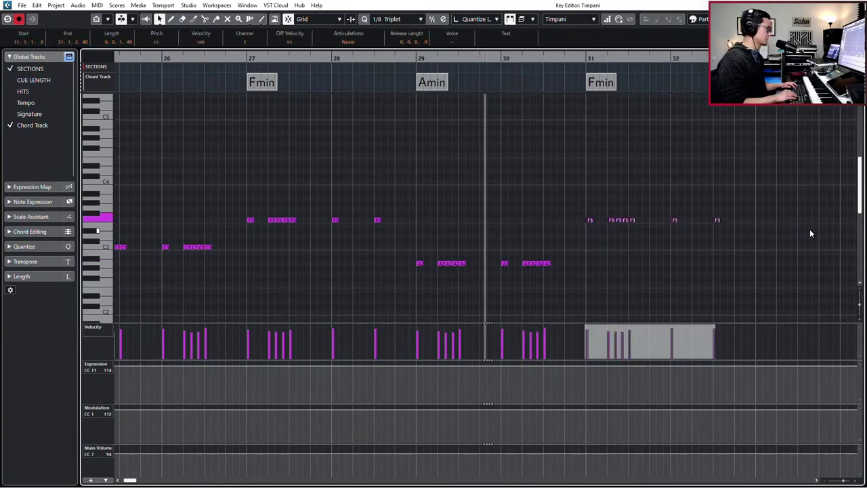
key(g)
key(Return)
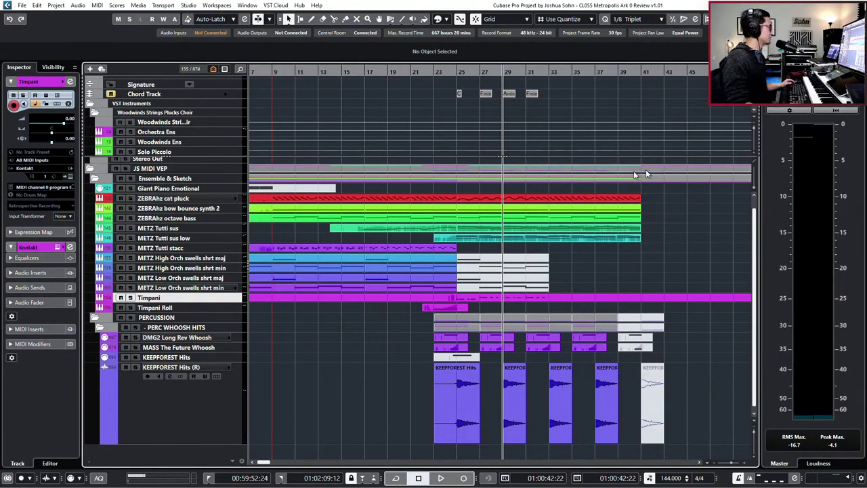
Add a tempo point at the start of bar 25 and set its tempo to 140 BPM.
scroll(467, 110, up, 3)
key(g)
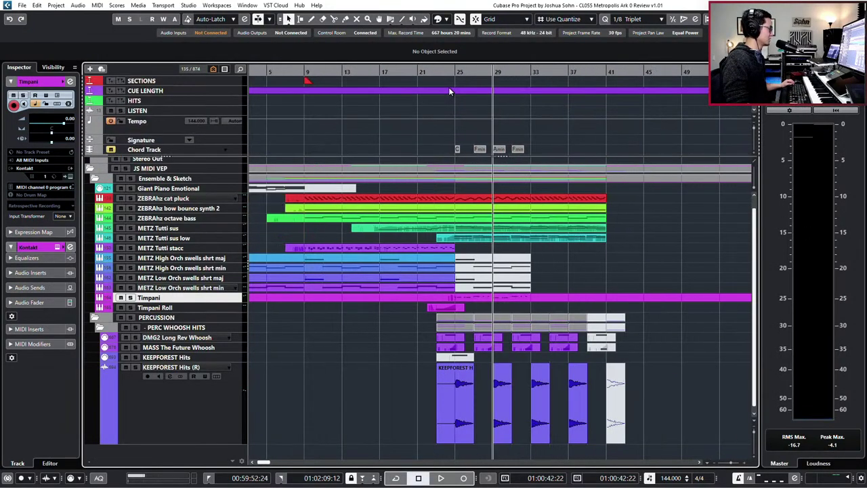
click(448, 73)
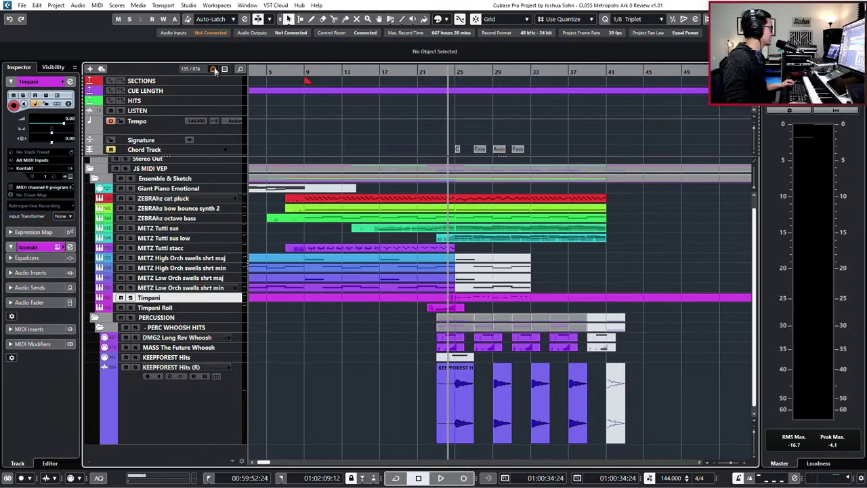
click(389, 20)
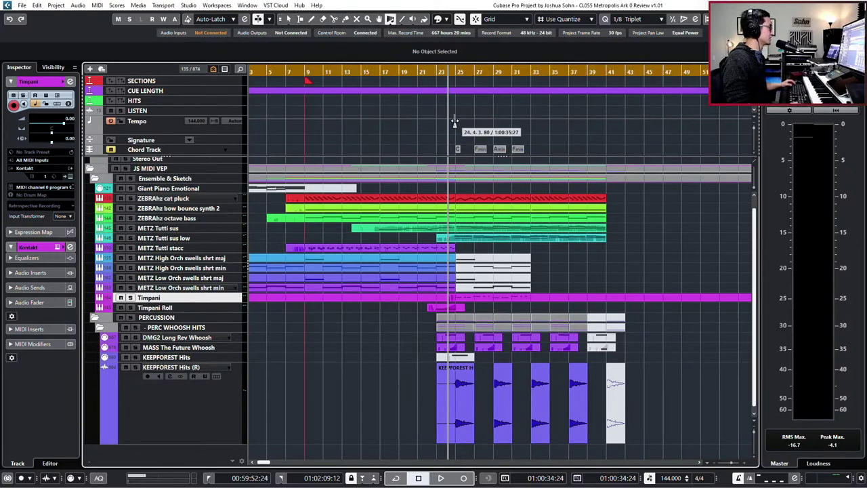
click(456, 120)
key(1)
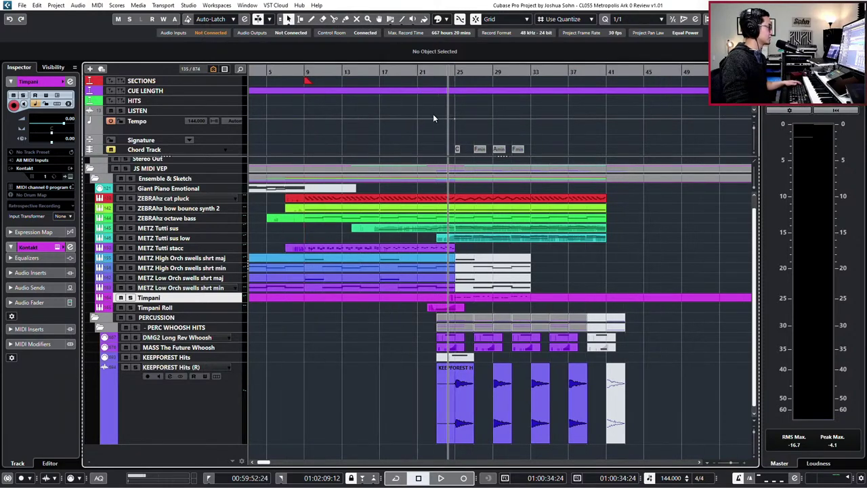
click(455, 120)
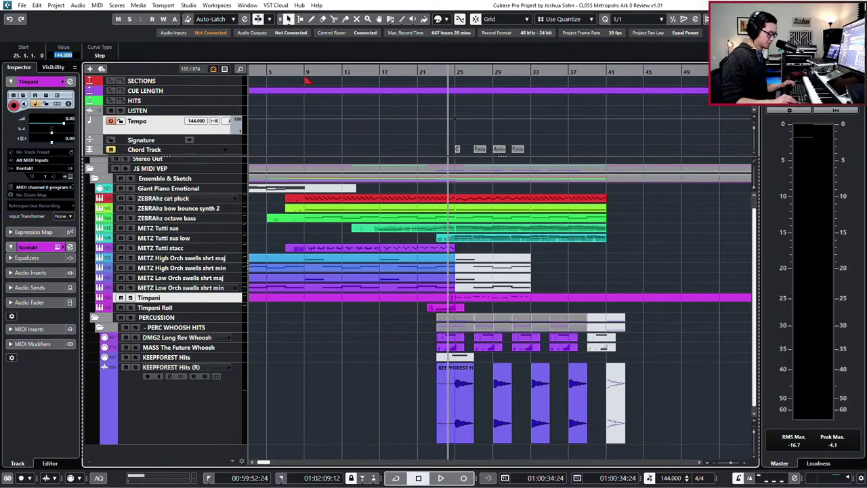
text(40)
key(Return)
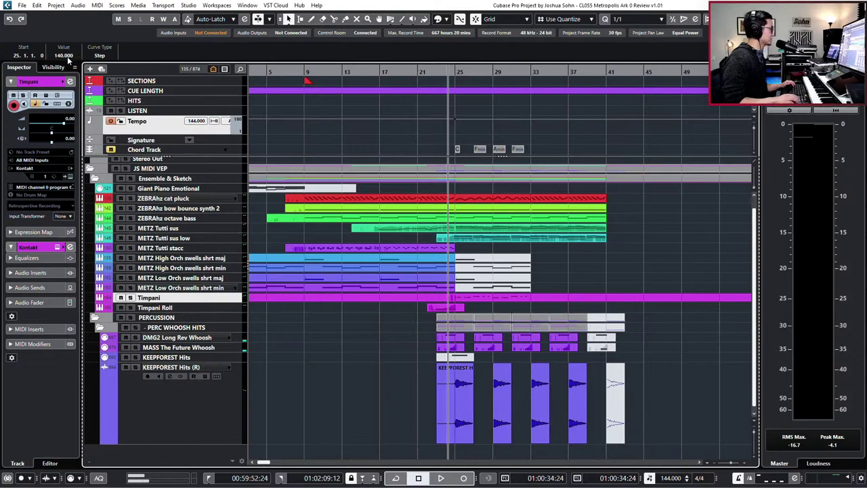
Play back from bar 24 through the tempo change and check the KEEPFOREST Hits audio events.
key(space)
scroll(437, 233, up, 2)
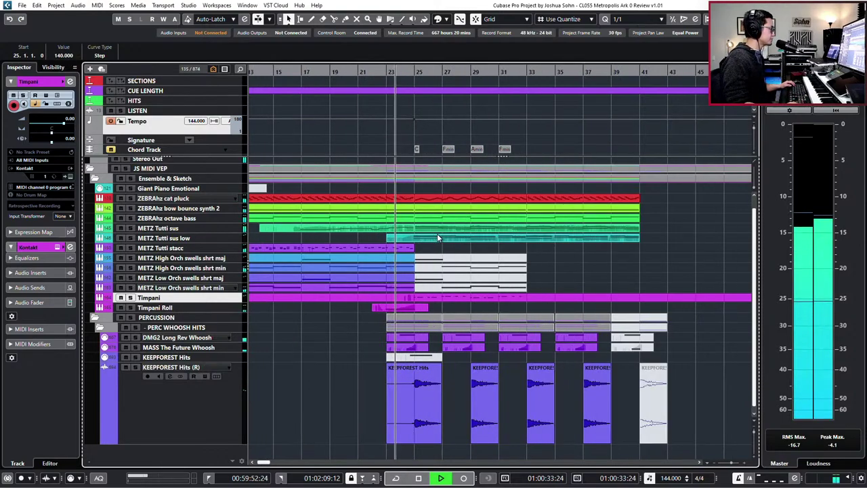
scroll(478, 275, up, 3)
mouse_move(484, 397)
mouse_down()
mouse_move(502, 403)
mouse_move(490, 402)
mouse_up()
scroll(535, 404, down, 2)
drag(587, 406, 587, 406)
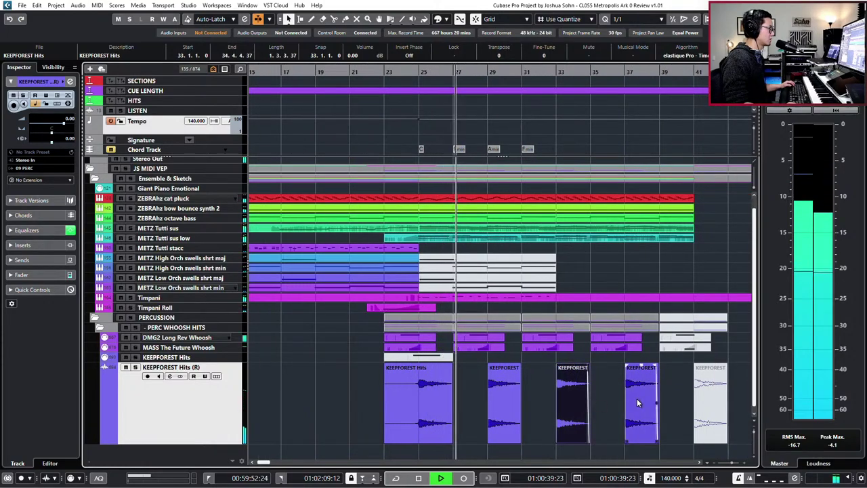
Split the Timpani part at bars 25 and 33 and copy the eight-bar section into bars 33–41.
key(g)
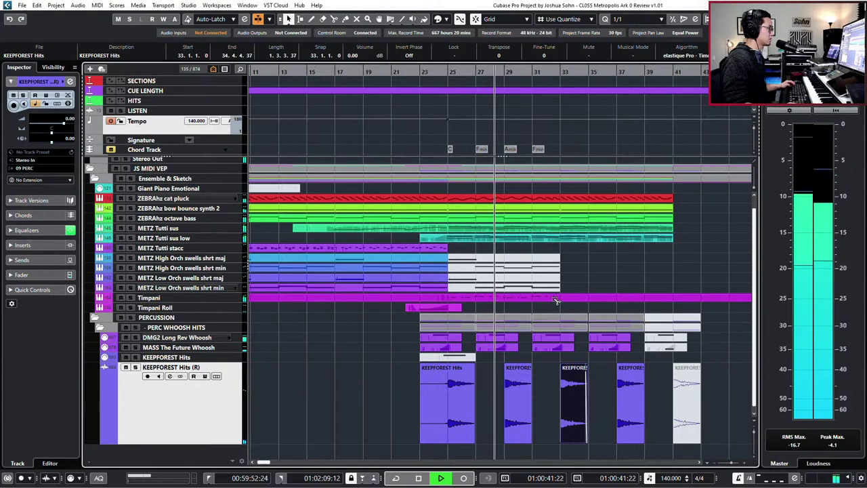
click(449, 298)
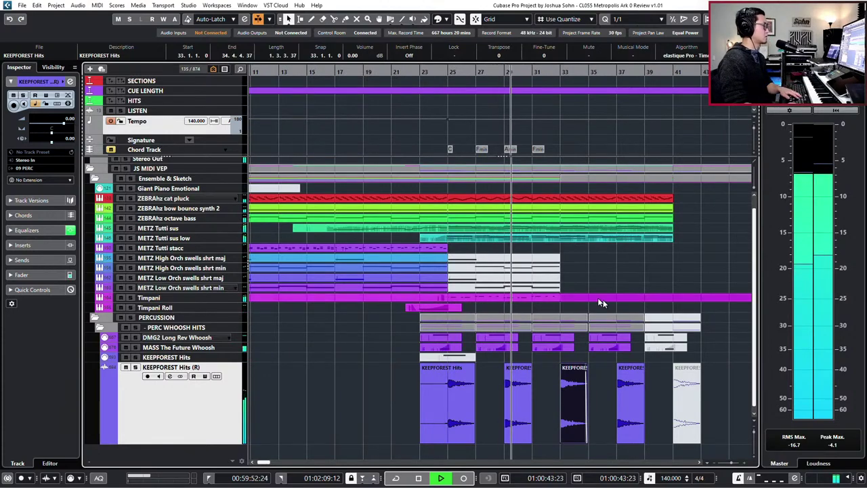
key(g)
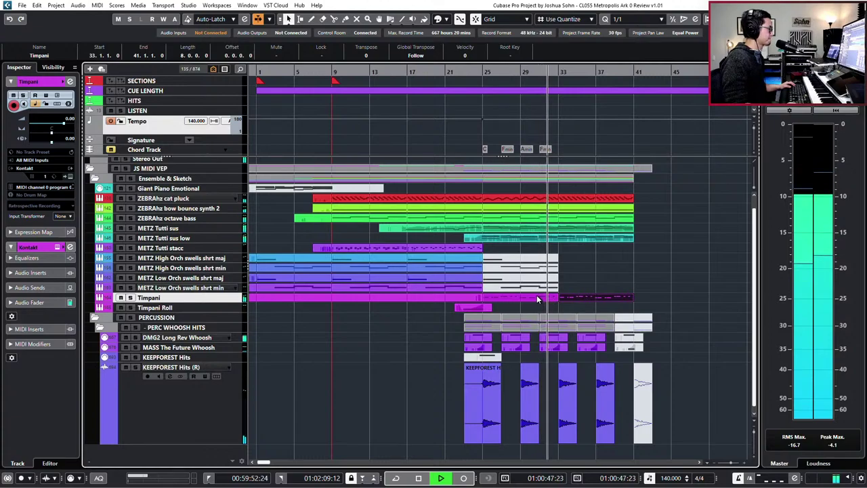
key(g)
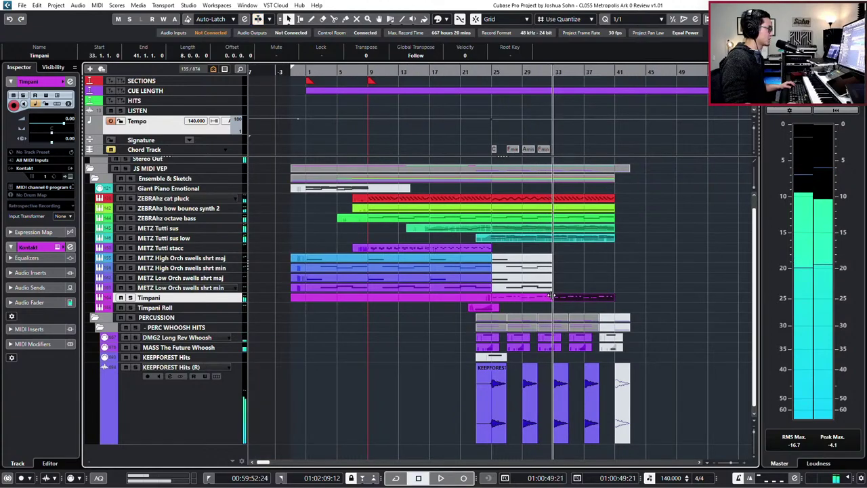
Open the Timpani part of bars 25–33, set the quantize grid to 1/8 Triplet and play it from bar 31.
double_click(519, 298)
key(h)
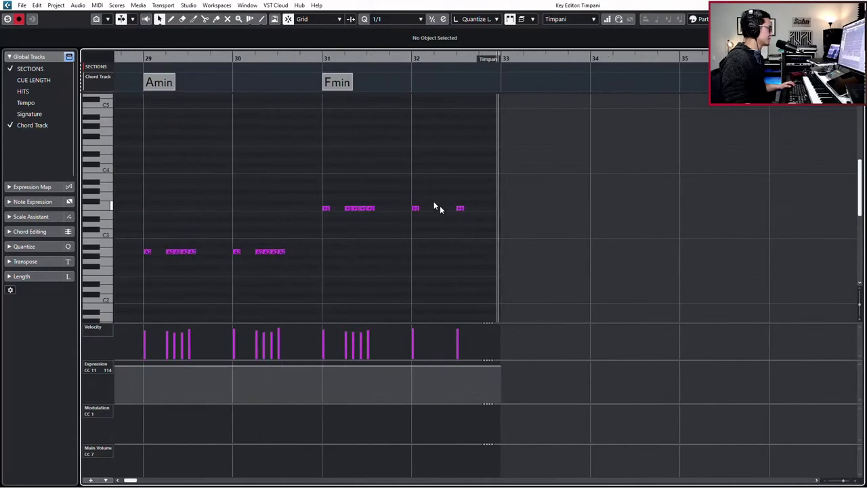
drag(309, 179, 372, 224)
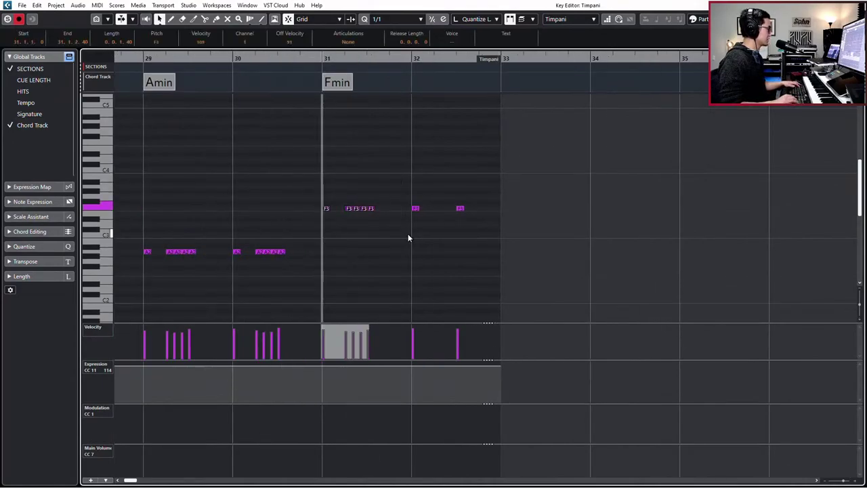
key(alt+4)
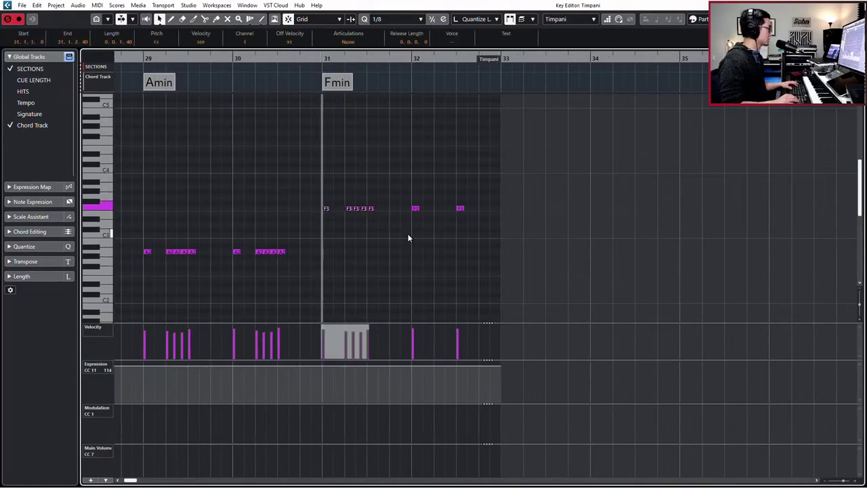
key(comma)
key(space)
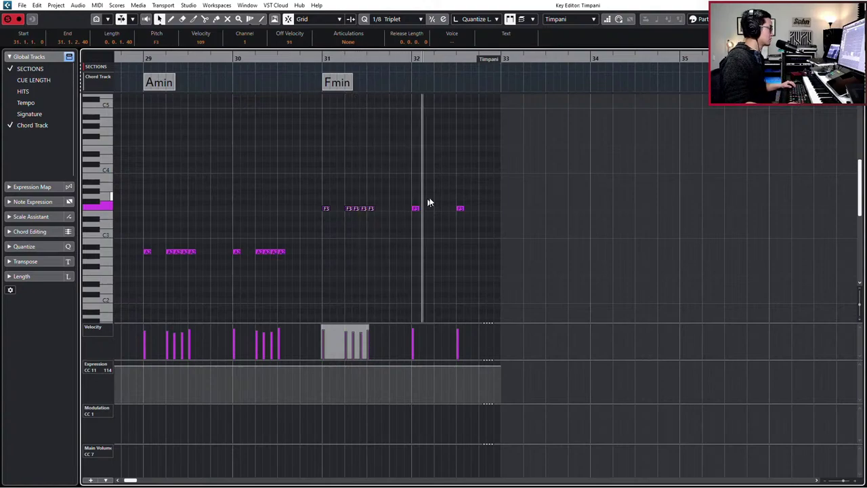
Copy the first four F3 timpani hits of bar 31 to the start of bar 32 and play them back.
click(381, 191)
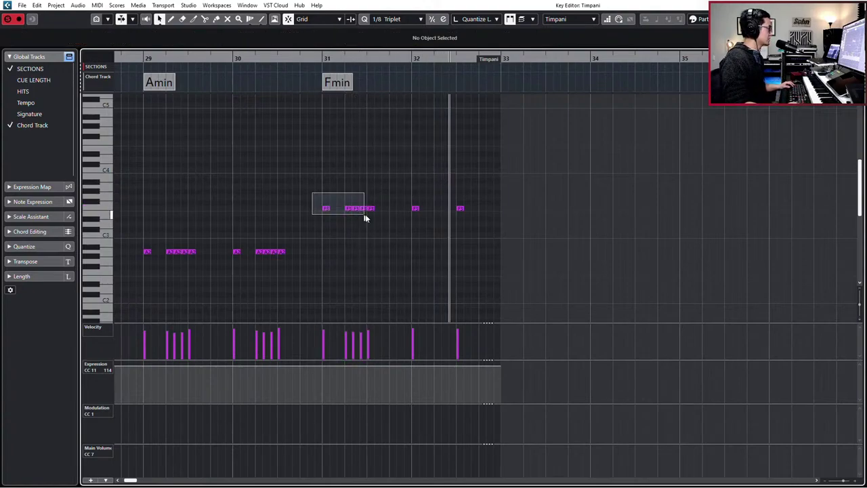
drag(365, 216, 380, 223)
drag(384, 190, 498, 215)
click(447, 207)
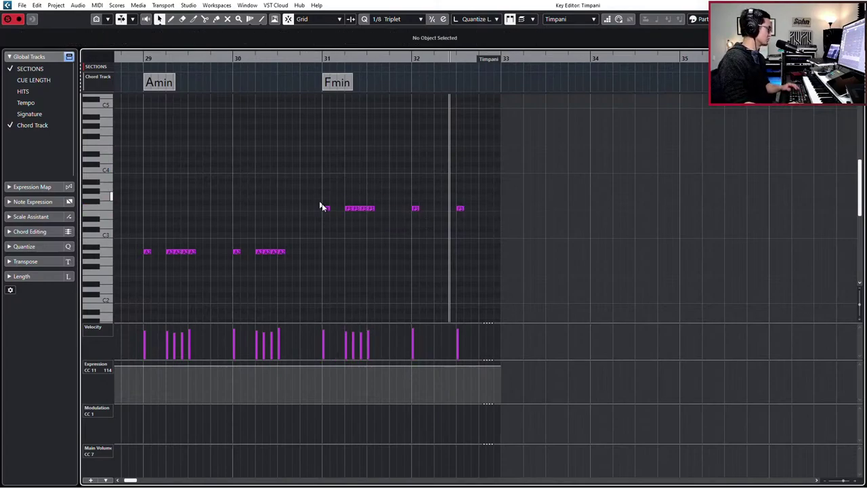
drag(321, 202, 363, 233)
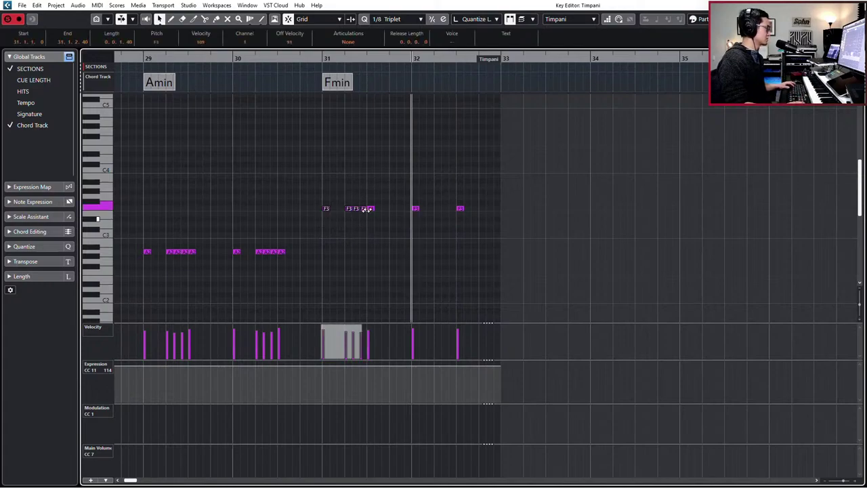
key(ctrl+c)
click(444, 236)
key(ctrl+v)
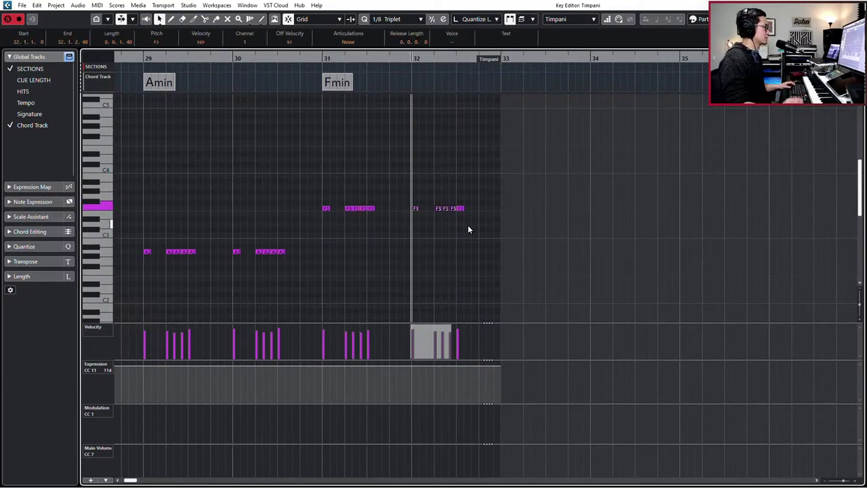
key(KP_Add)
key(KP_Add)
key(KP_Subtract)
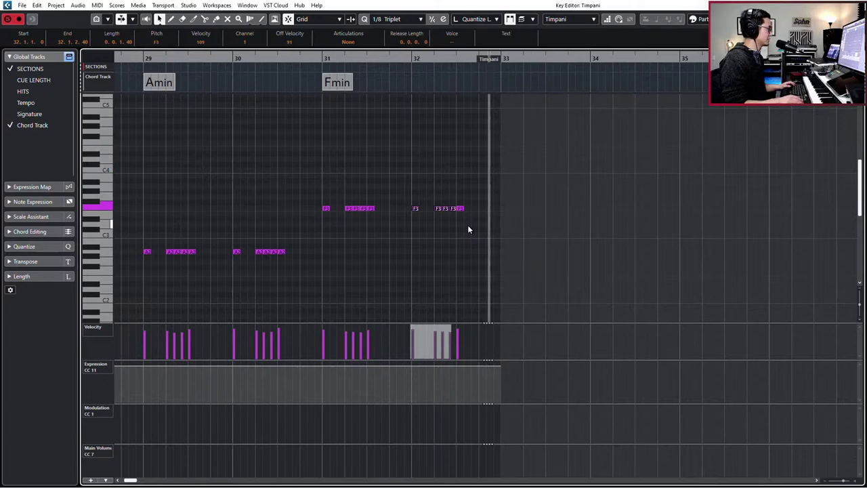
Transpose the last timpani hit in bar 32 down to D3 and return to the arrangement.
click(470, 210)
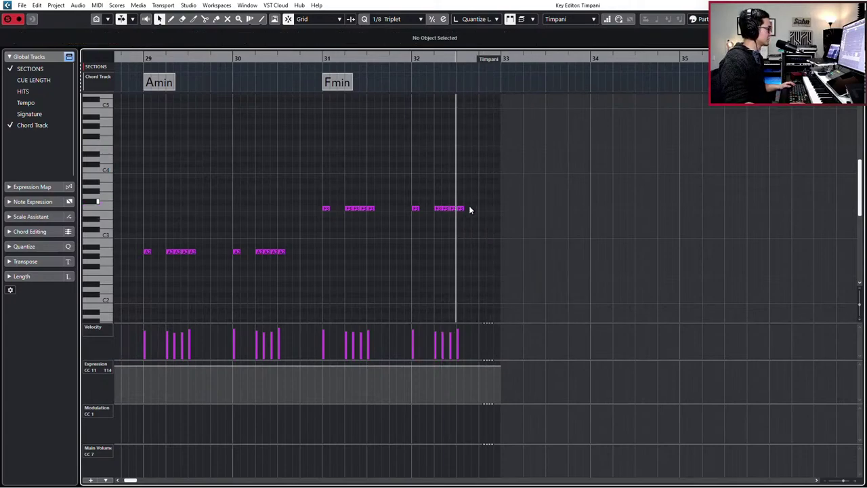
click(461, 209)
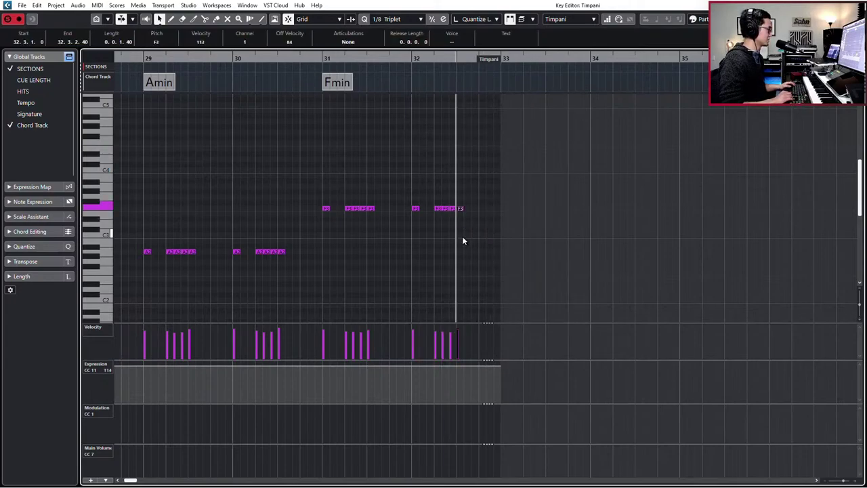
key(shift+Down)
key(shift+Up)
key(g)
key(g)
key(Down)
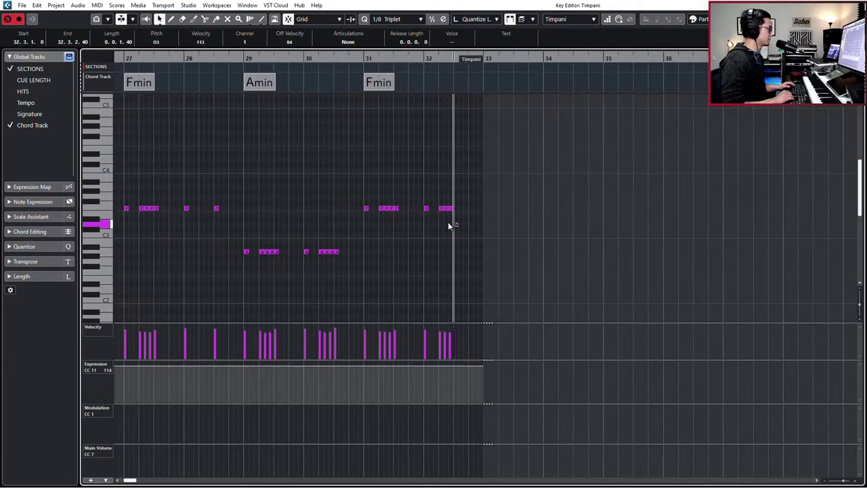
key(Escape)
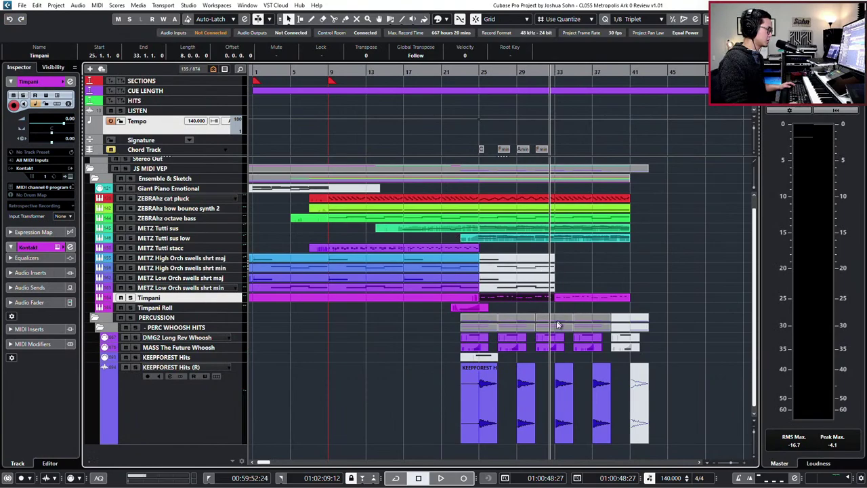
Copy the Timpani Roll part to bars 30–34 and inspect its note and controller swell in the Key Editor.
click(483, 311)
mouse_move(561, 314)
mouse_down()
mouse_move(587, 309)
mouse_move(535, 308)
mouse_move(550, 310)
mouse_up()
key(h)
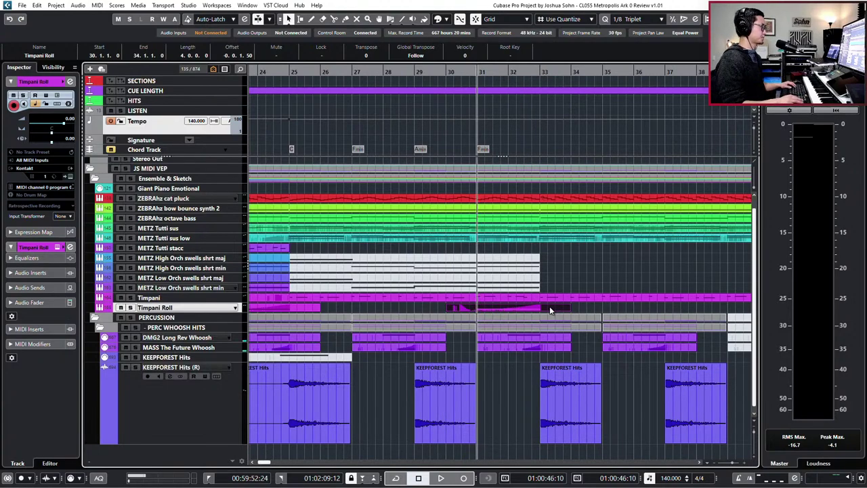
double_click(526, 307)
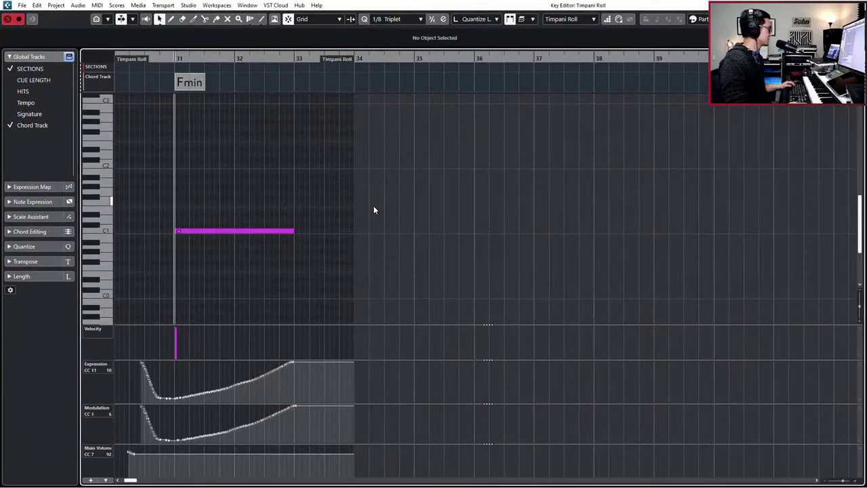
key(Escape)
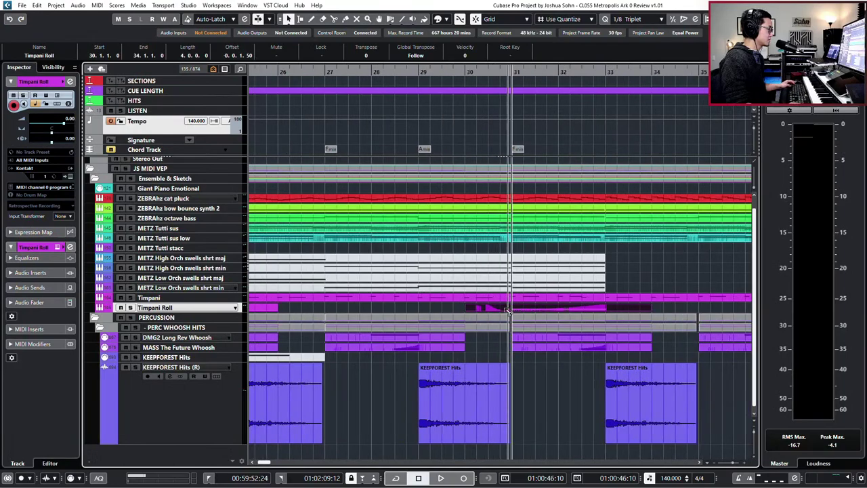
Split the copied Timpani Roll part at bars 31 and 33 and time-stretch the middle piece so it starts at 32.3.1.0.
alt+click(512, 310)
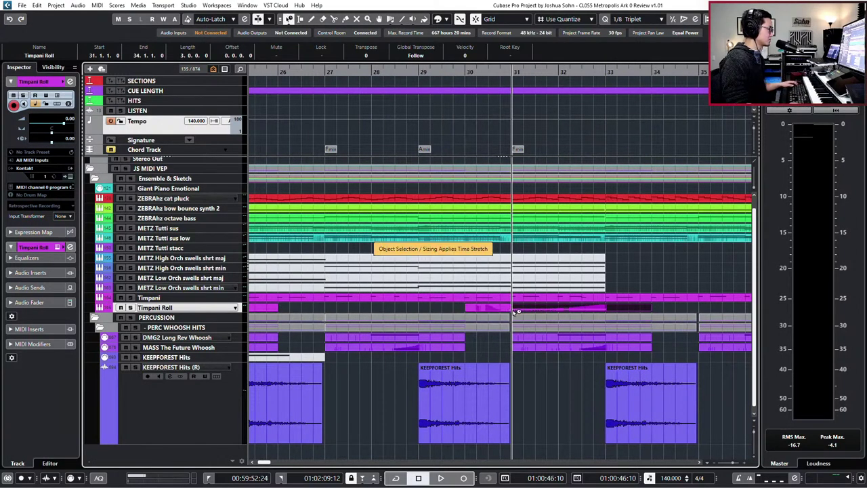
drag(513, 313, 583, 316)
key(ctrl+z)
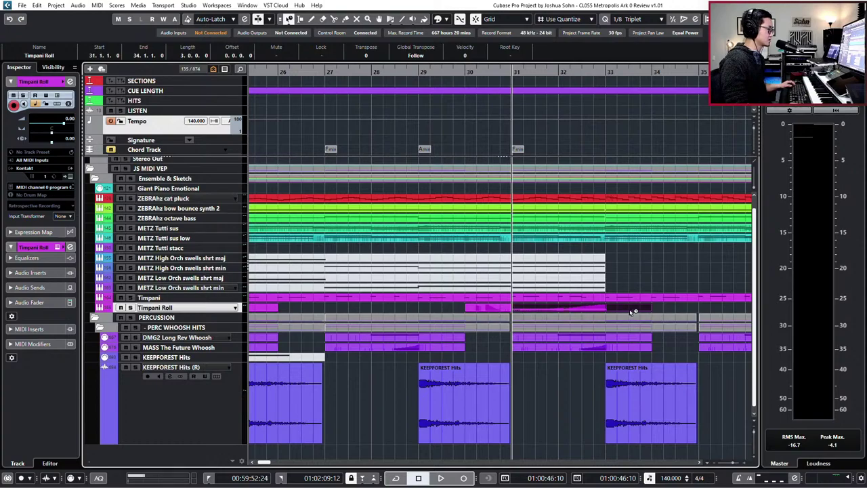
click(603, 309)
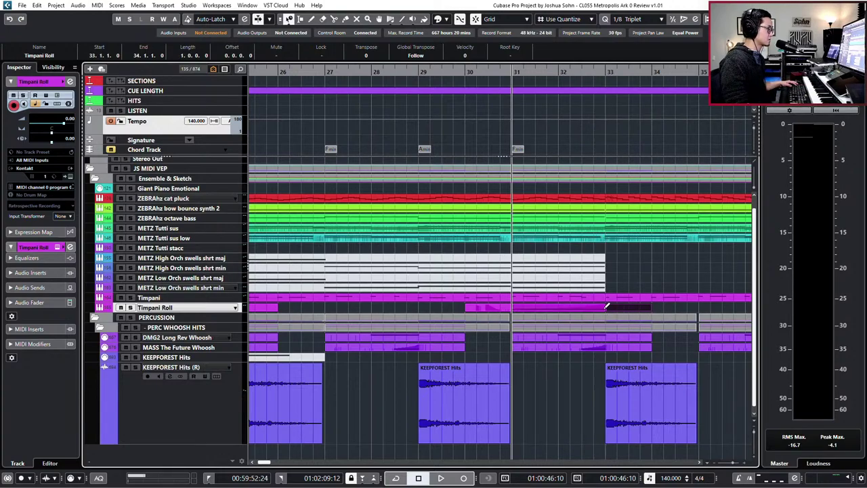
click(521, 310)
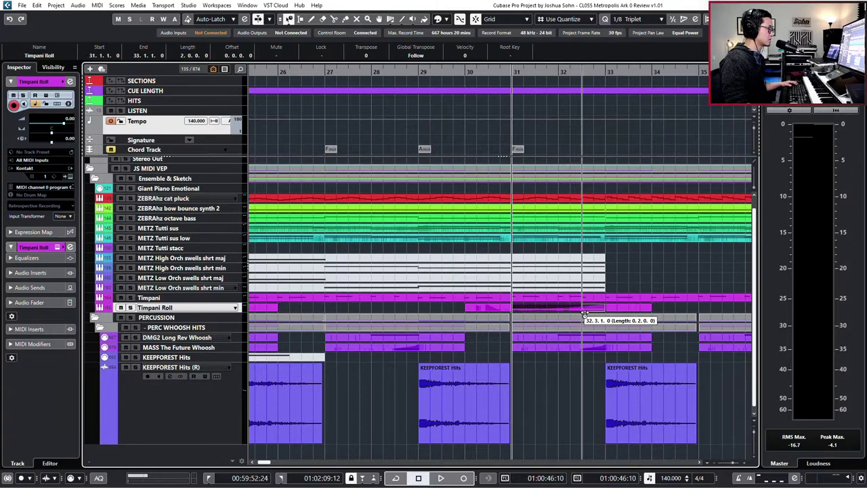
drag(588, 313, 584, 312)
key(1)
Move the bar 30 Timpani Roll piece to directly before the stretched swell and delete the leftover piece after bar 33.
click(620, 311)
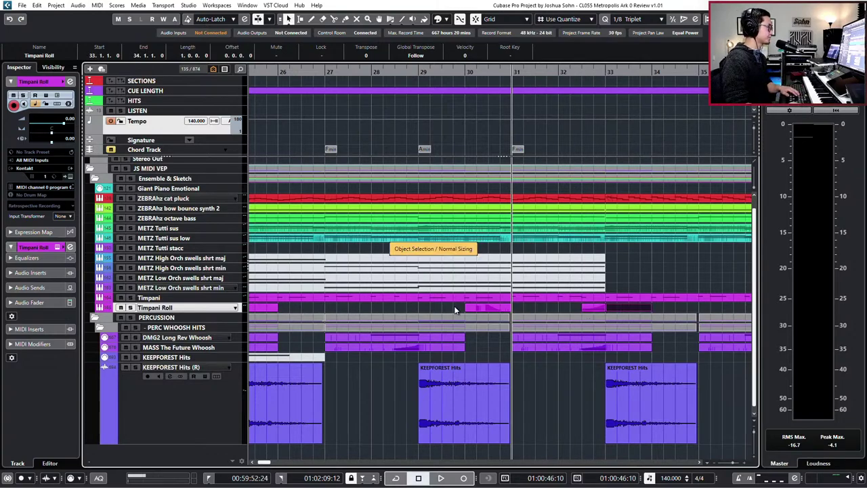
click(486, 309)
key(KP_Multiply)
key(space)
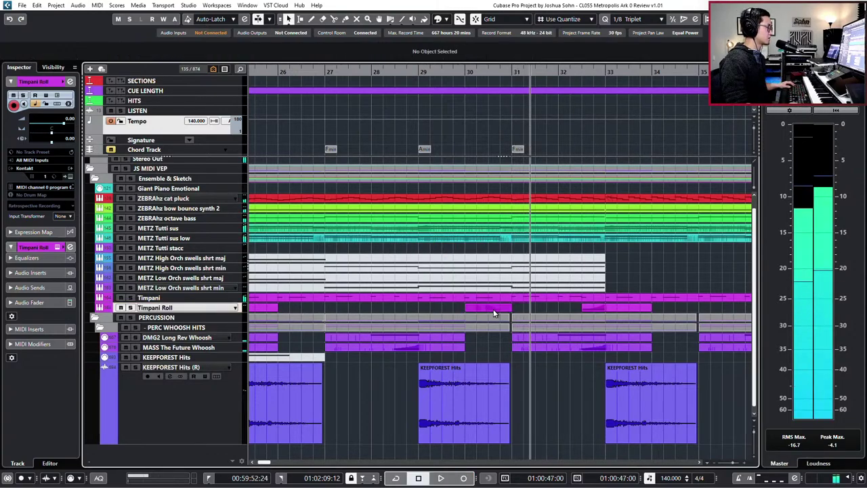
drag(494, 313, 564, 314)
click(643, 312)
key(Delete)
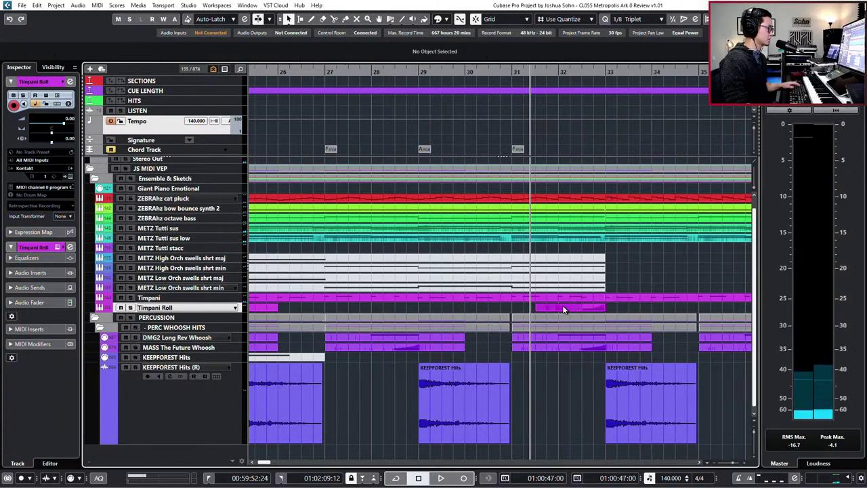
Glue the two Timpani Roll pieces together, extend the part's start back to bar 31 and play it.
click(551, 310)
key(4)
drag(537, 309, 512, 309)
key(g)
key(space)
key(g)
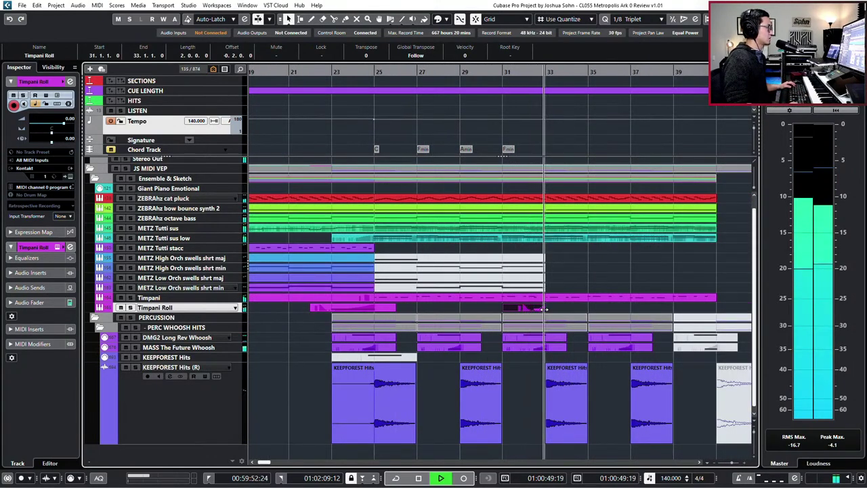
key(space)
In the Timpani part of bars 25–33, replace the C3 hit in bar 32 with three copied F3 hits from beat 3 onward.
click(535, 299)
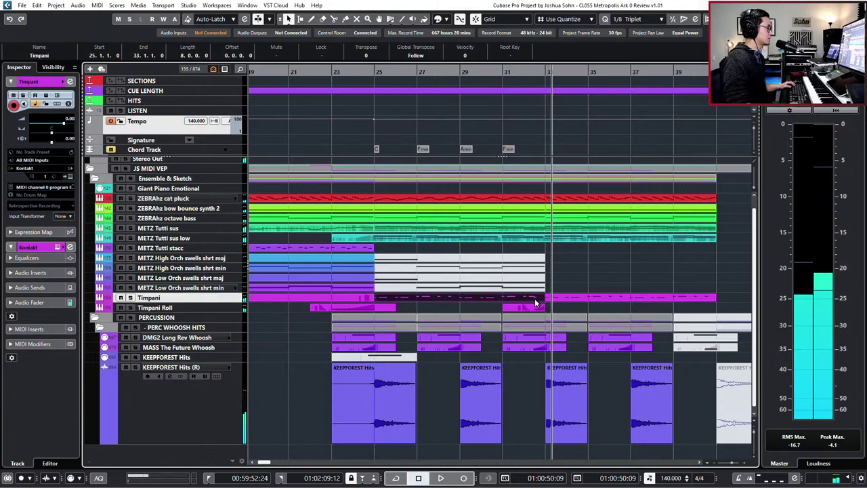
click(535, 309)
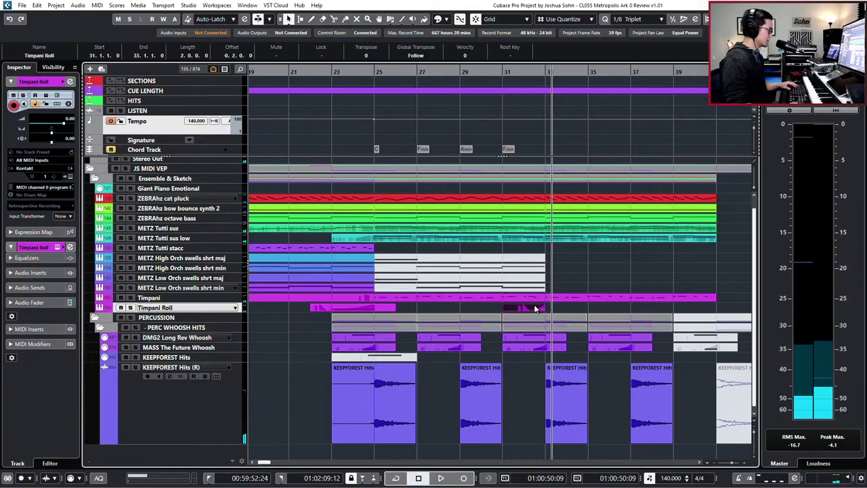
double_click(533, 301)
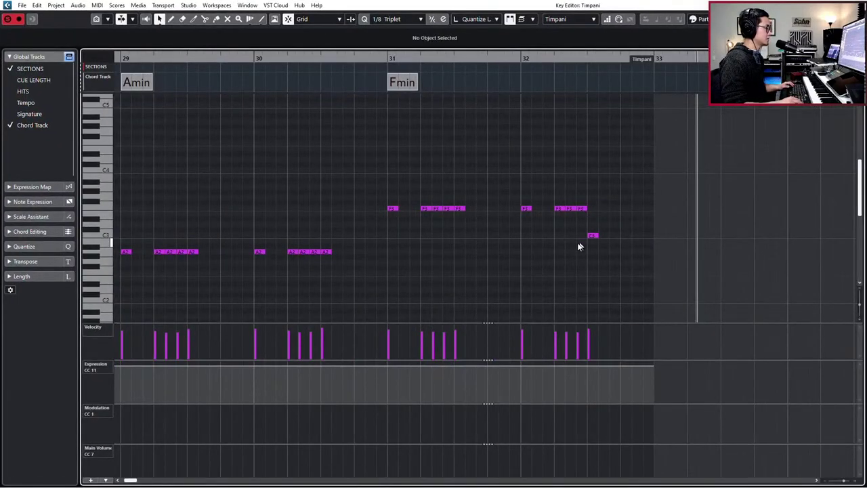
click(526, 208)
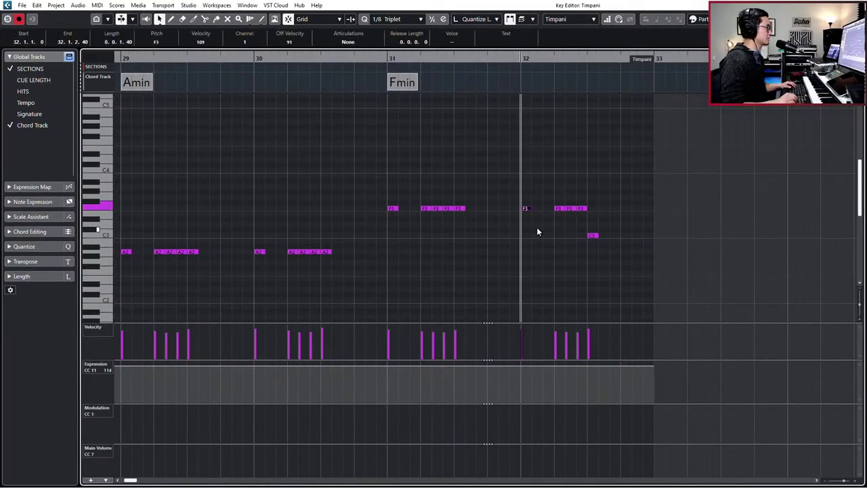
click(581, 209)
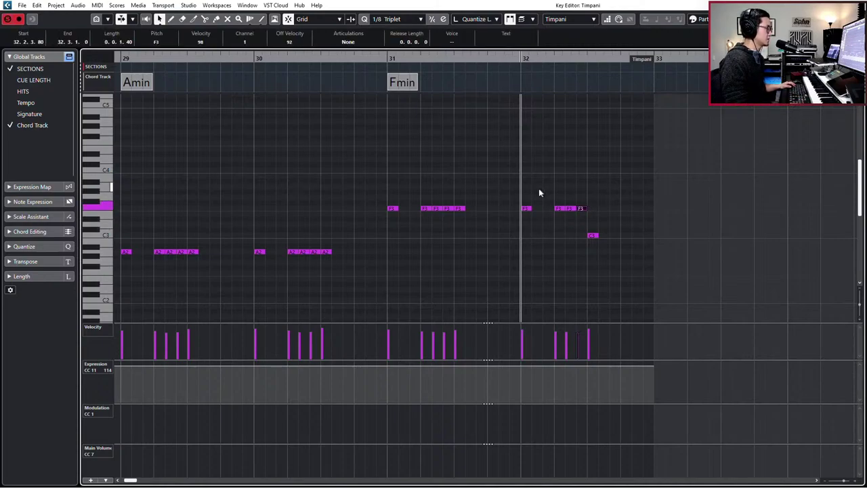
click(526, 208)
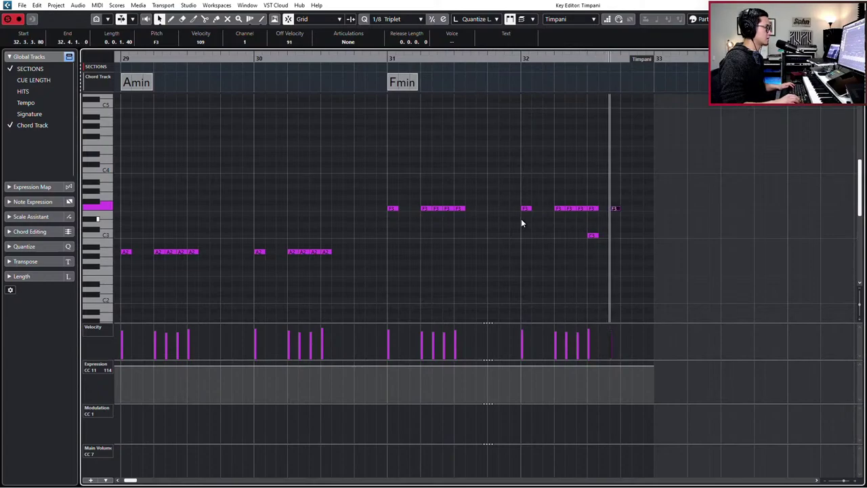
mouse_move(530, 226)
mouse_down()
mouse_move(584, 250)
mouse_move(605, 243)
mouse_up()
key(Delete)
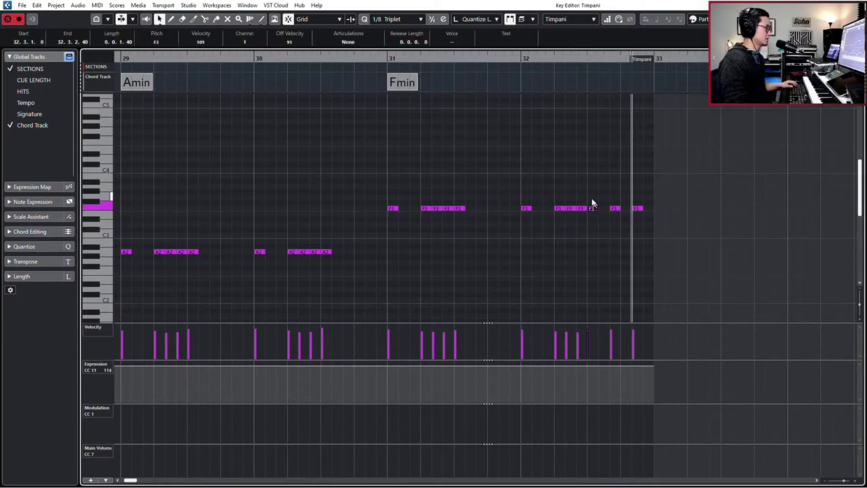
Raise the velocities of the last three F3 hits in bar 32, bringing the first of them to 117.
drag(586, 197, 671, 235)
key(KP_Subtract)
key(KP_Subtract)
key(KP_Subtract)
key(KP_Subtract)
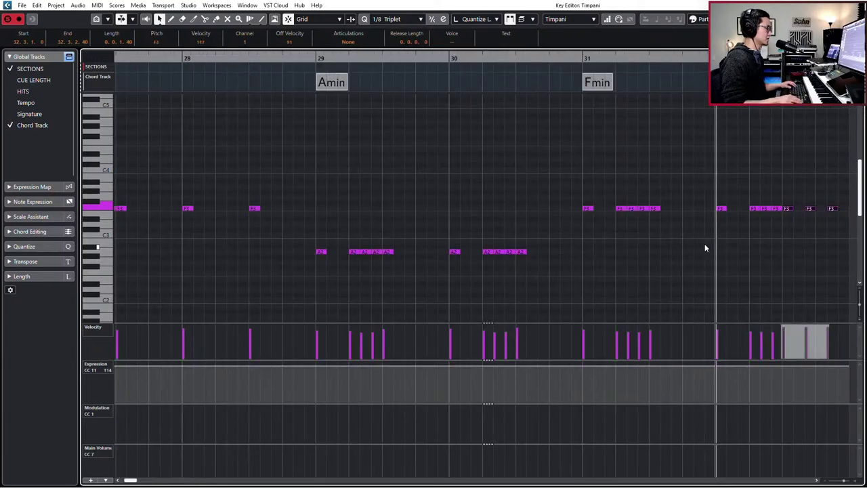
Return to the arrangement and play the revised timpani ending through into bar 33.
key(Return)
key(space)
key(g)
key(g)
key(g)
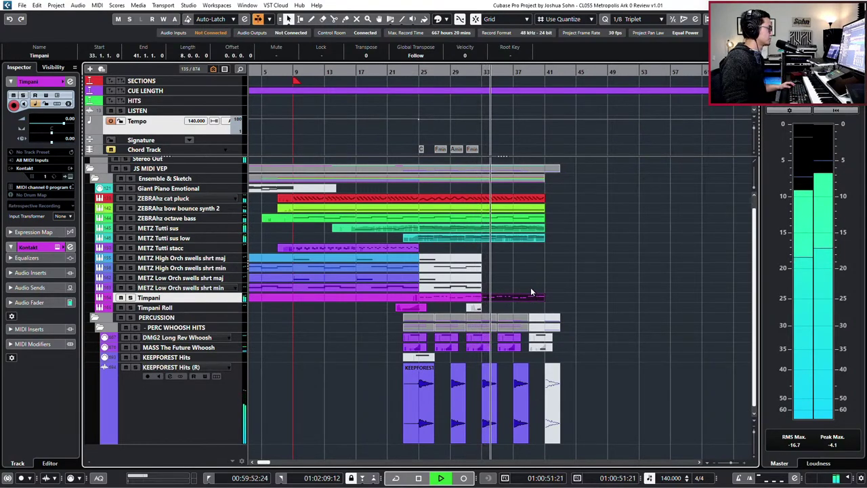
key(space)
Change the track visibility to show all tracks in the project.
scroll(531, 287, down, 1)
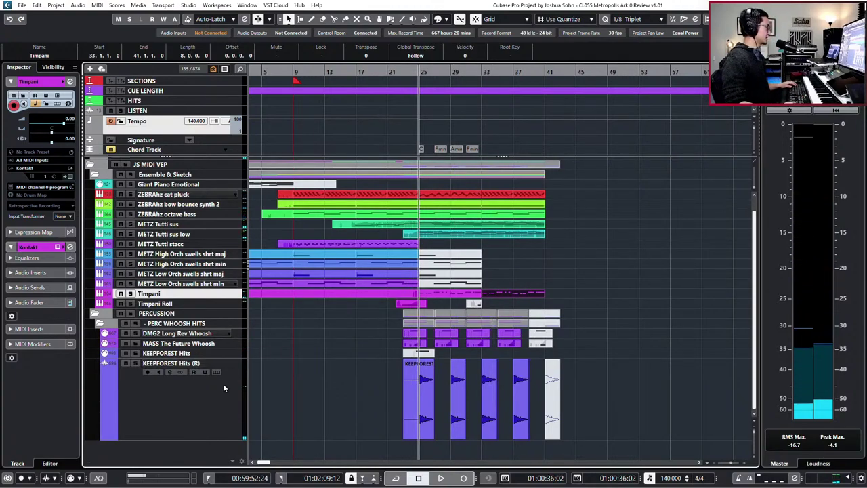
key(ctrl+f)
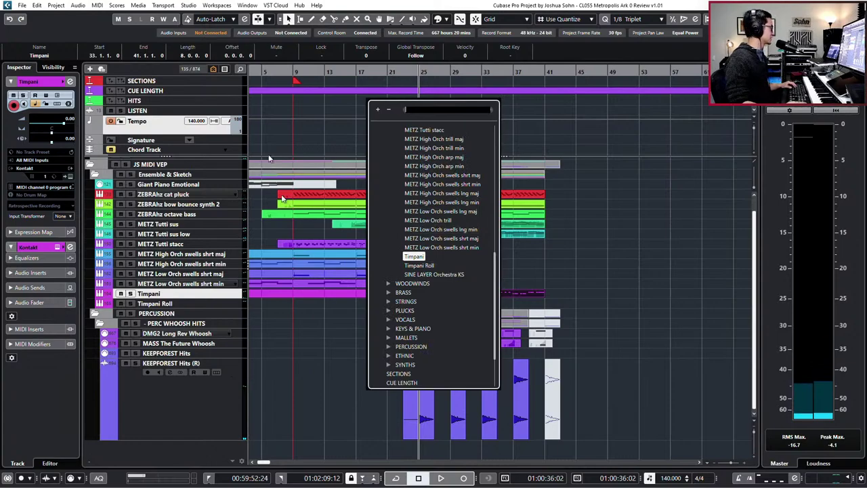
click(214, 68)
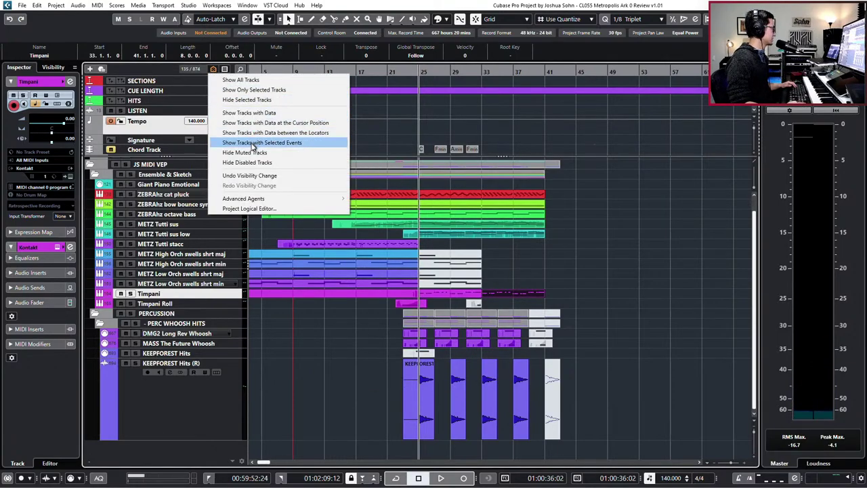
click(247, 80)
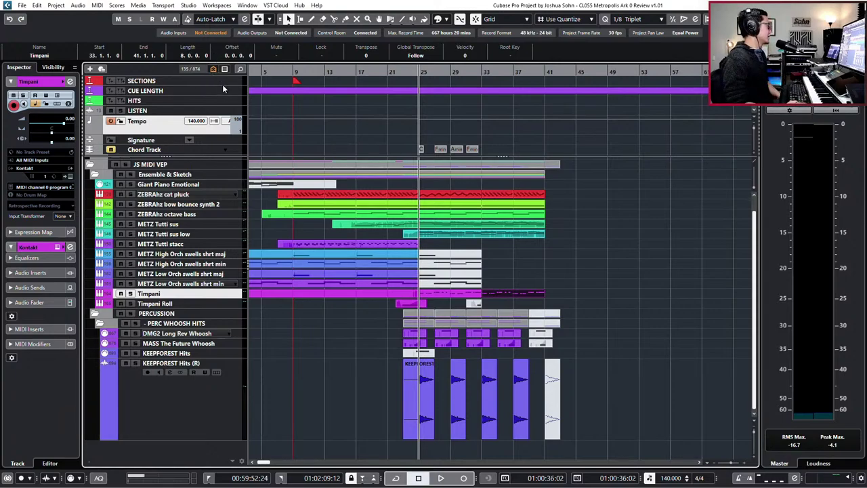
click(214, 69)
click(224, 80)
click(213, 68)
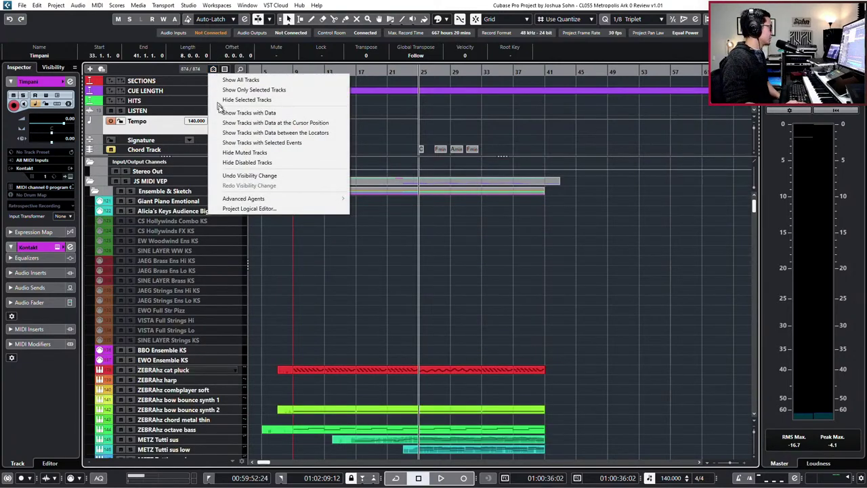
click(262, 152)
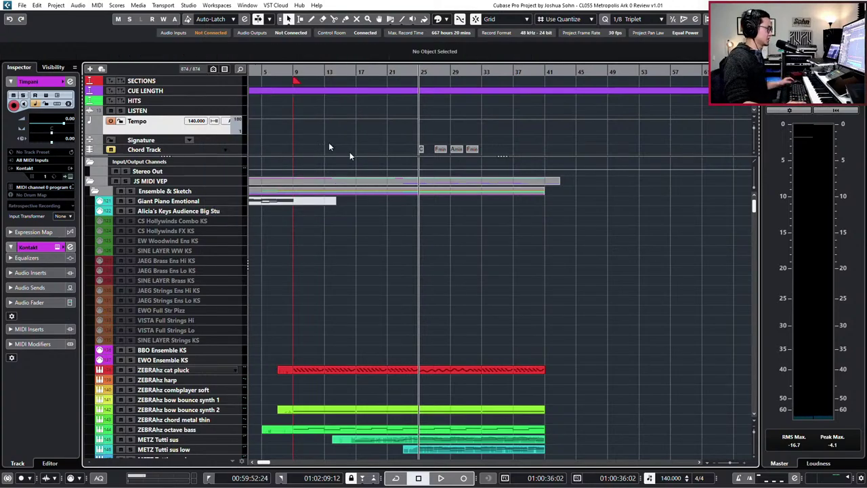
Set the quantize grid to 1/1 and shorten the CUE LENGTH marker so it ends at bar 41.
key(g)
scroll(449, 230, down, 15)
scroll(456, 240, down, 15)
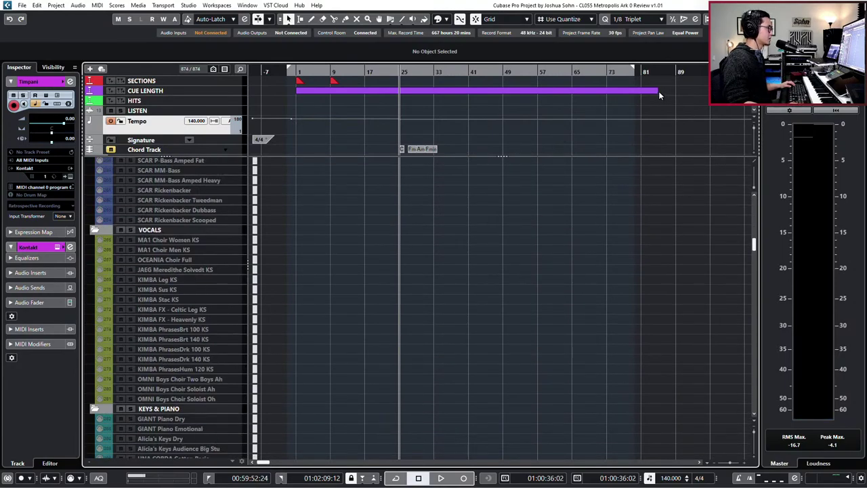
drag(658, 91, 502, 90)
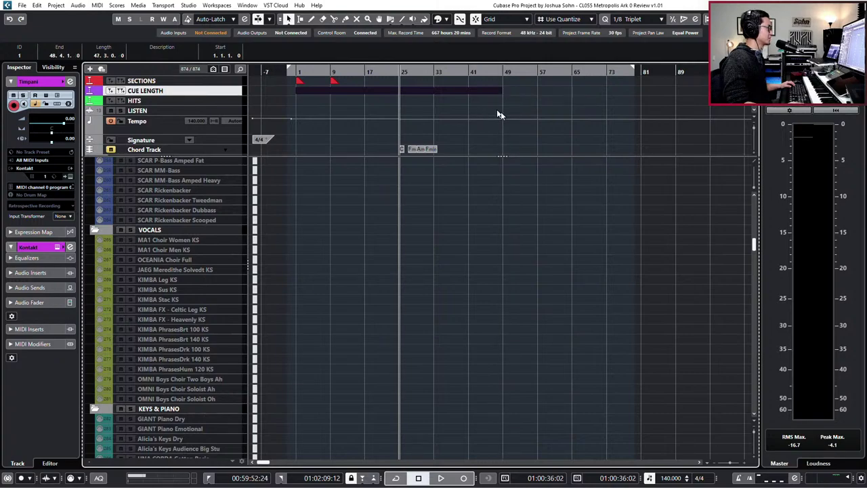
scroll(738, 187, up, 2)
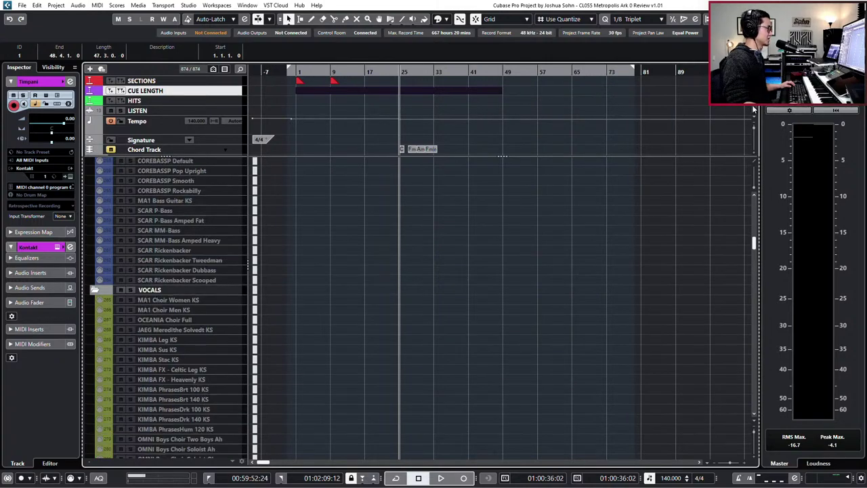
drag(755, 243, 755, 241)
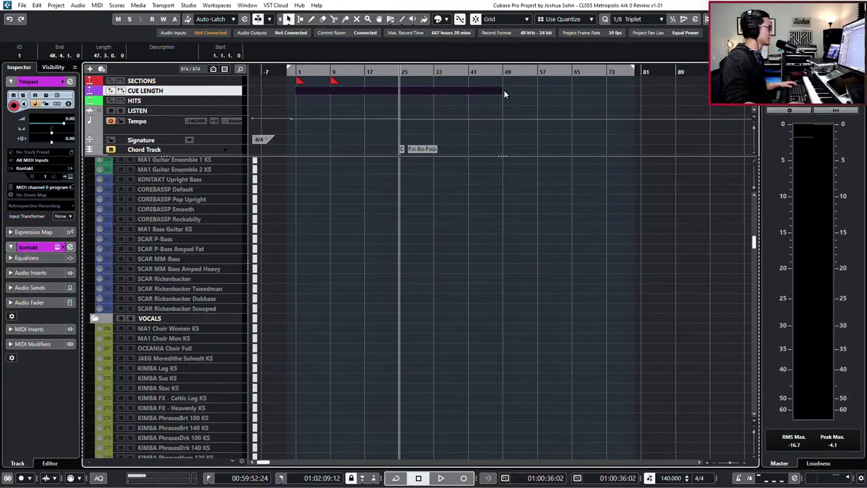
drag(504, 90, 469, 91)
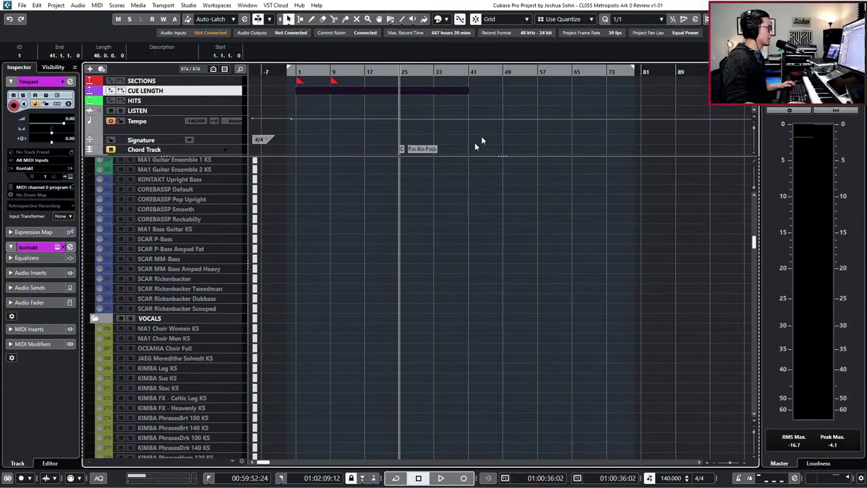
Audition the RISE Big Drums 1 track in the PERC WHOOSH HITS folder and select the RISE Sub Thunder track.
scroll(472, 308, down, 20)
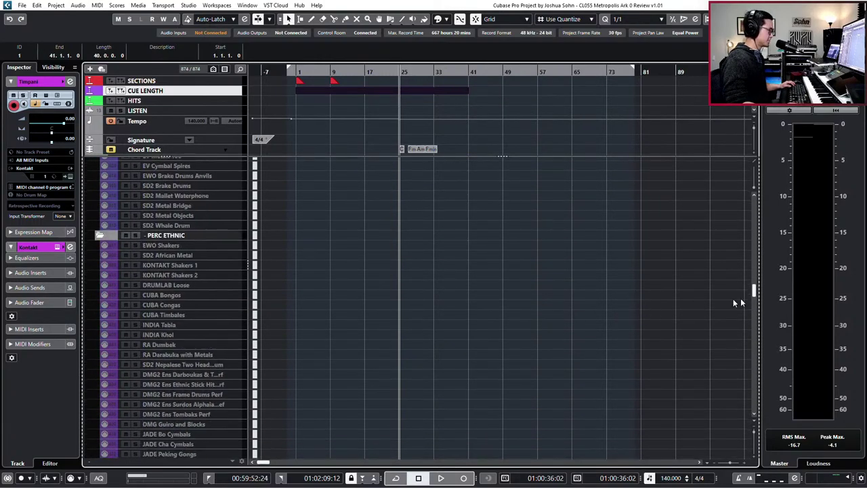
drag(754, 291, 756, 359)
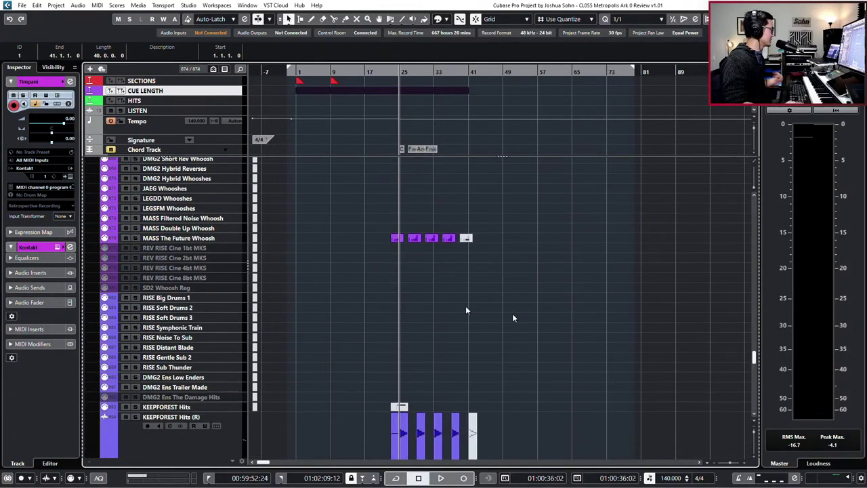
click(186, 298)
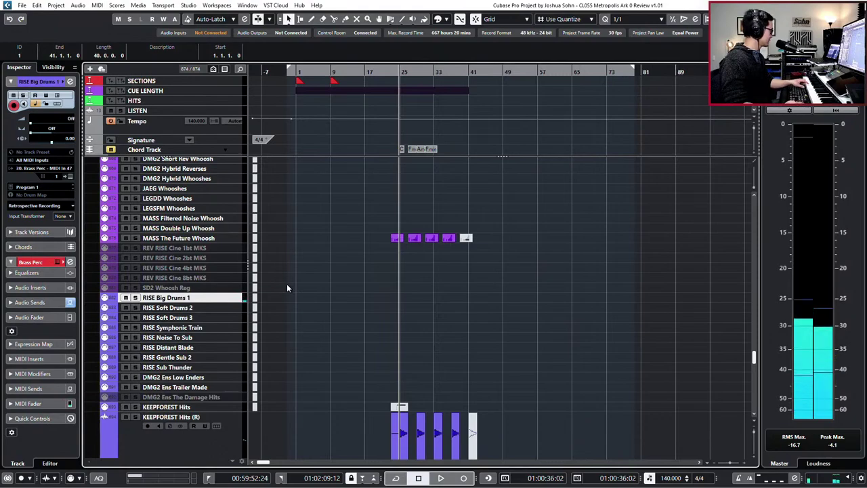
scroll(268, 290, up, 3)
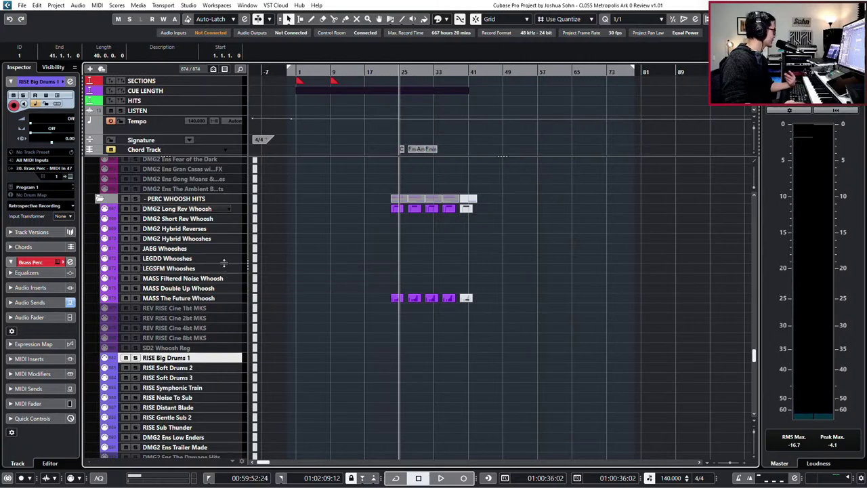
scroll(221, 267, up, 3)
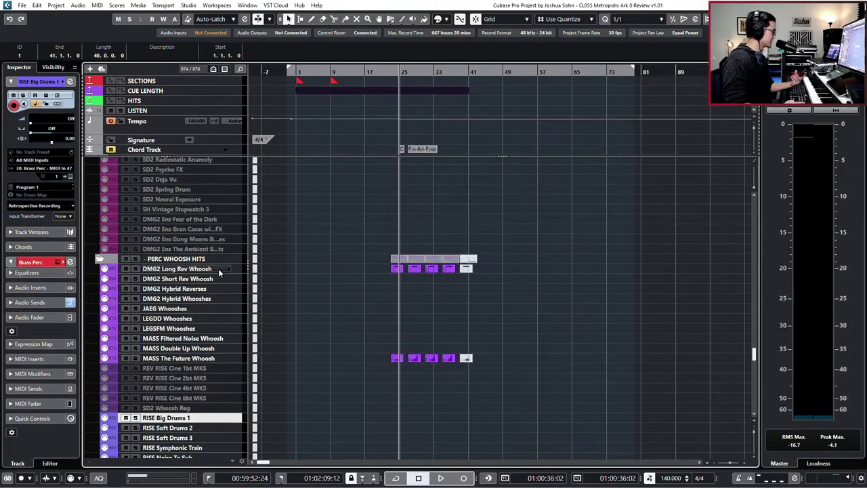
scroll(196, 291, down, 10)
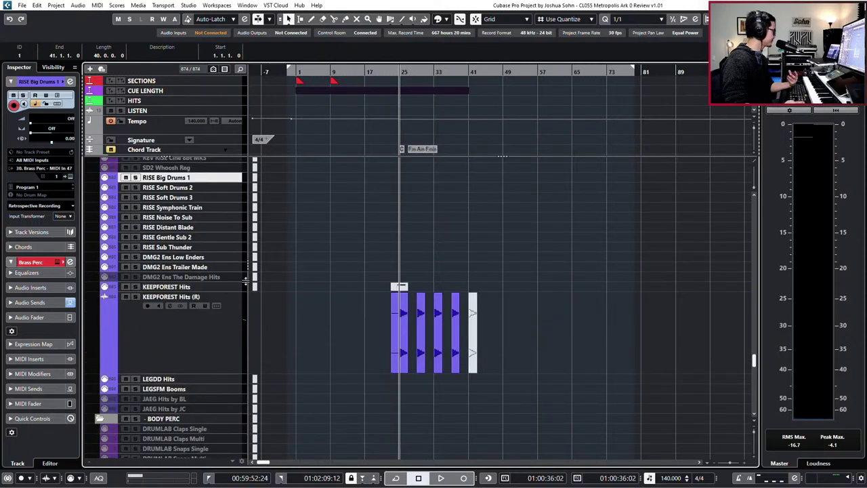
click(202, 248)
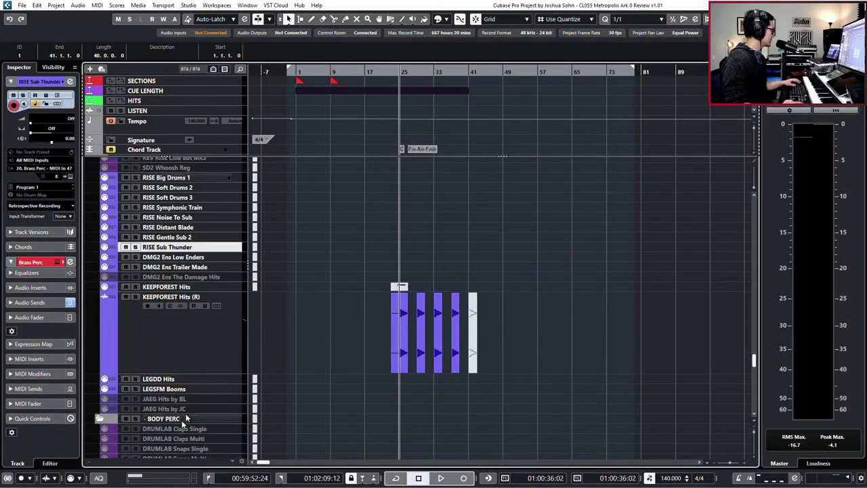
Audition the LEGSFM Booms and LEGDD Hits tracks in the PERC WHOOSH HITS folder.
click(192, 390)
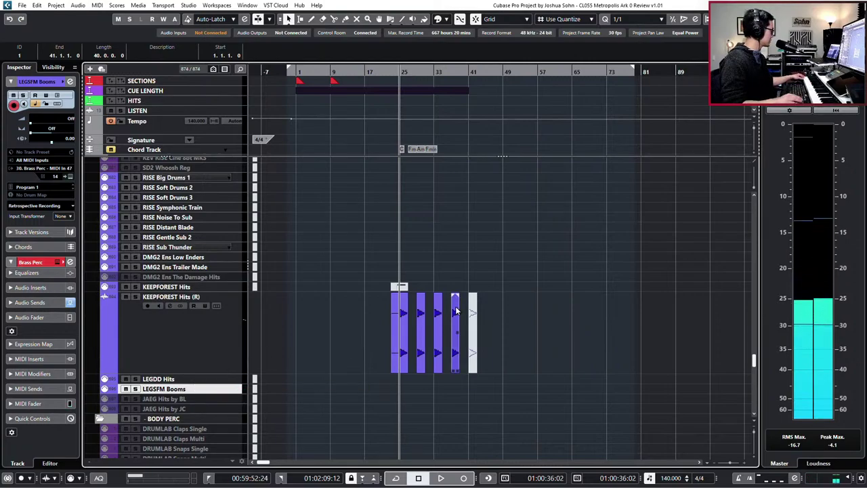
key(Up)
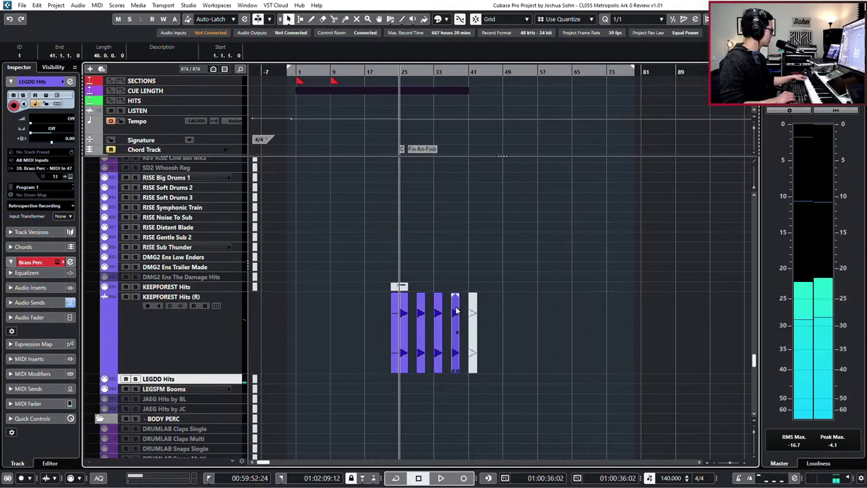
scroll(234, 191, up, 8)
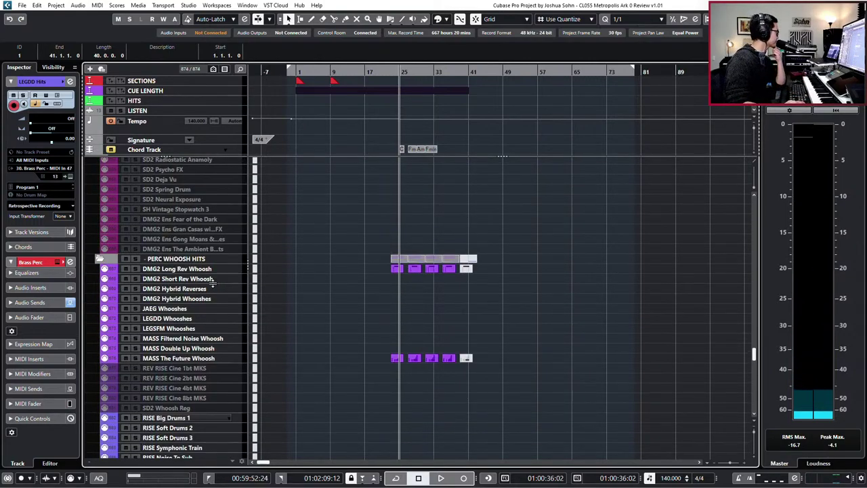
Enable the DMG2 LP3 tracks from Intricate Rhythms through Damaged Full and select DMG2 LP3 Intricate Rhythms.
scroll(231, 274, up, 8)
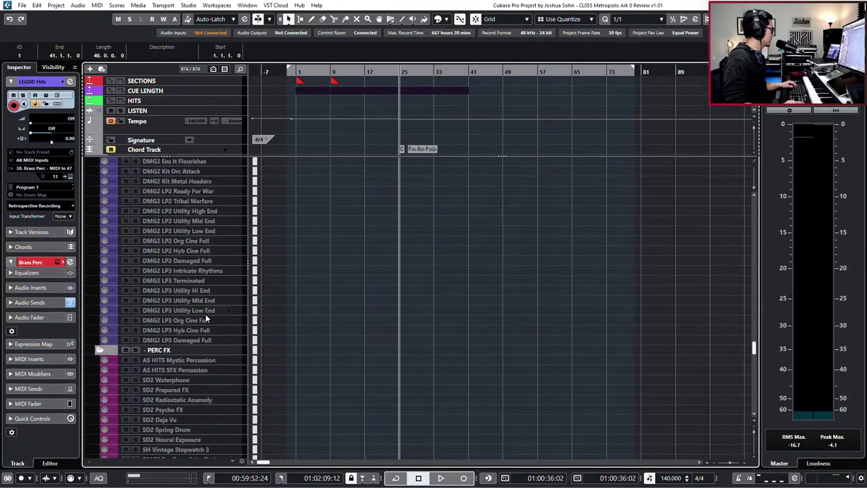
click(206, 312)
click(201, 331)
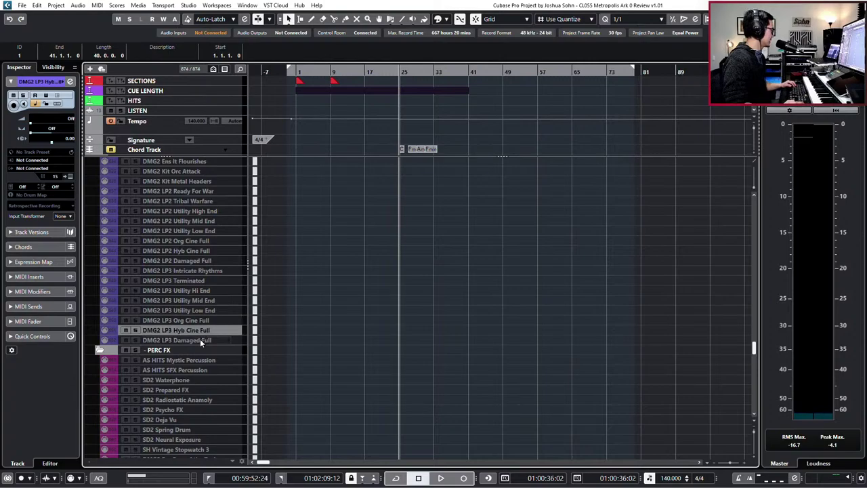
click(201, 340)
shift+click(207, 281)
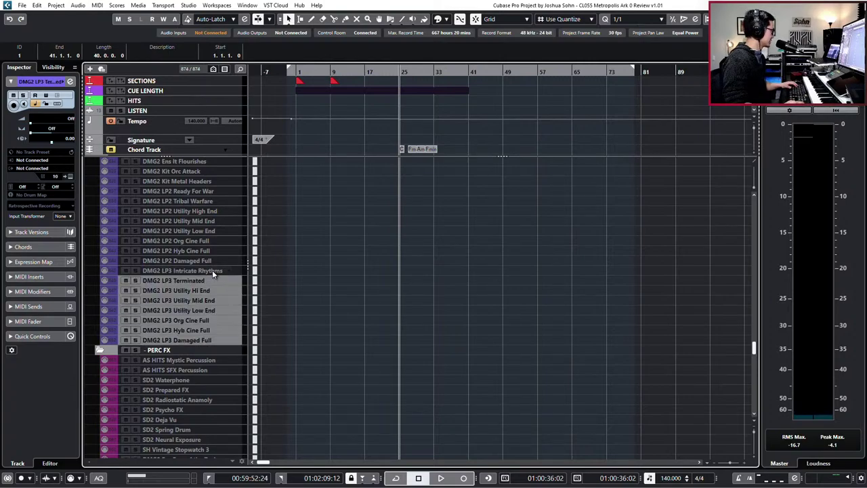
shift+click(212, 270)
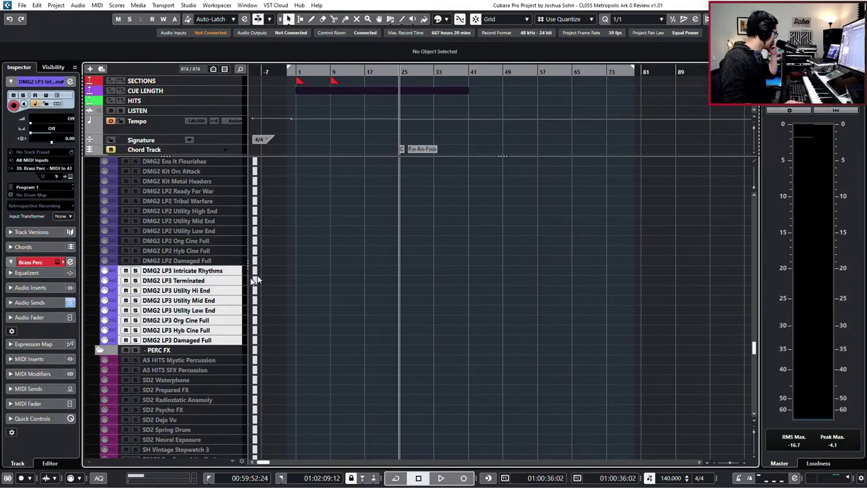
click(212, 272)
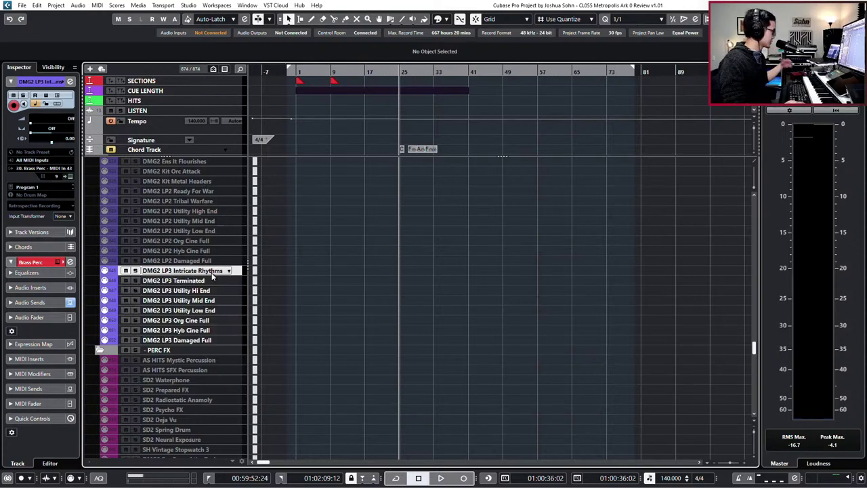
shift+click(196, 339)
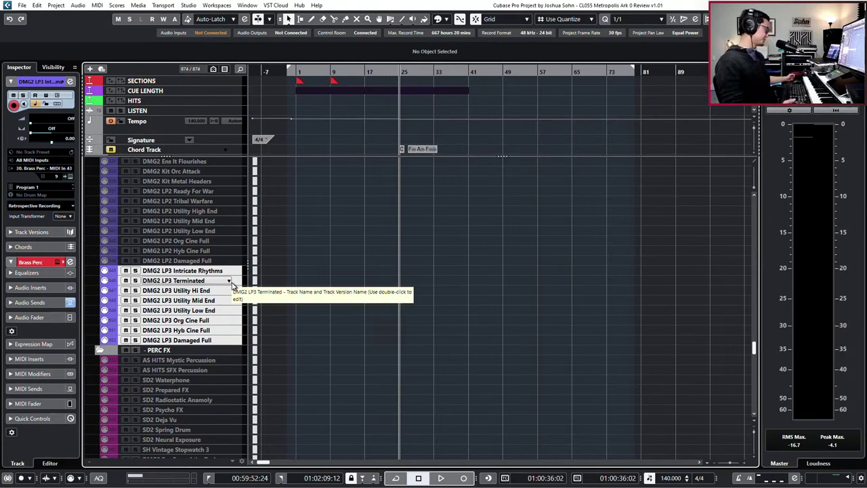
click(342, 274)
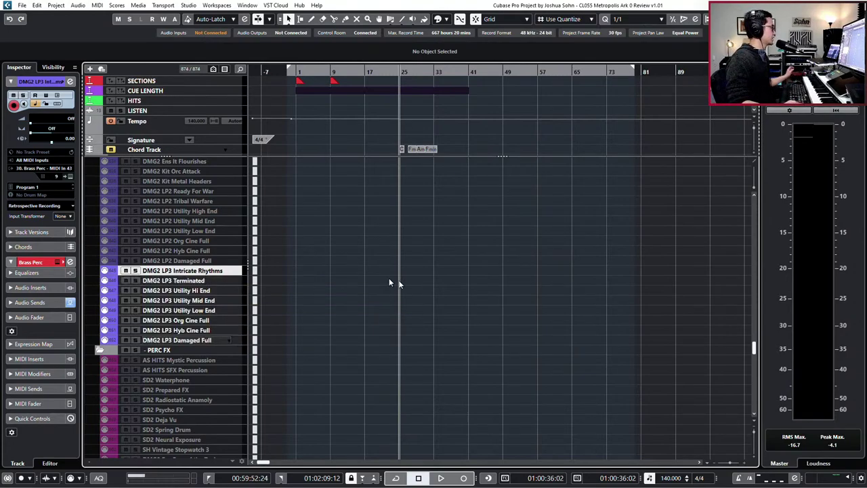
Hide the disabled tracks and bring the PERCUSSION folder tracks into view.
scroll(414, 282, up, 2)
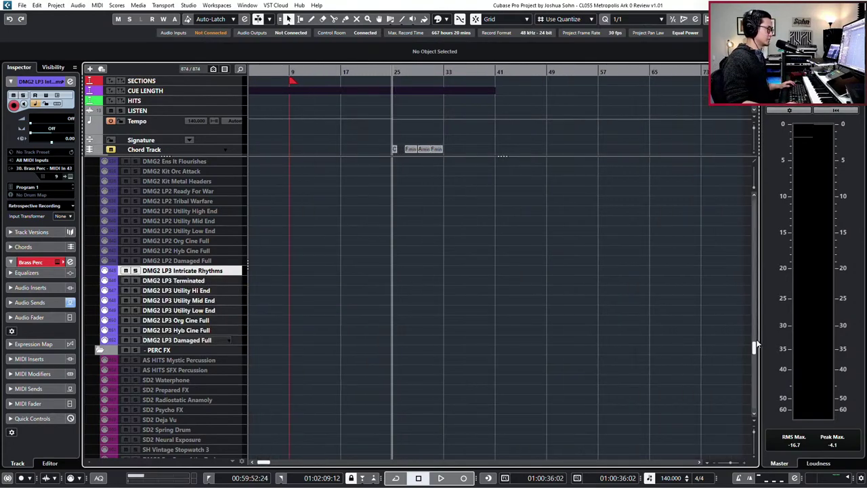
click(212, 70)
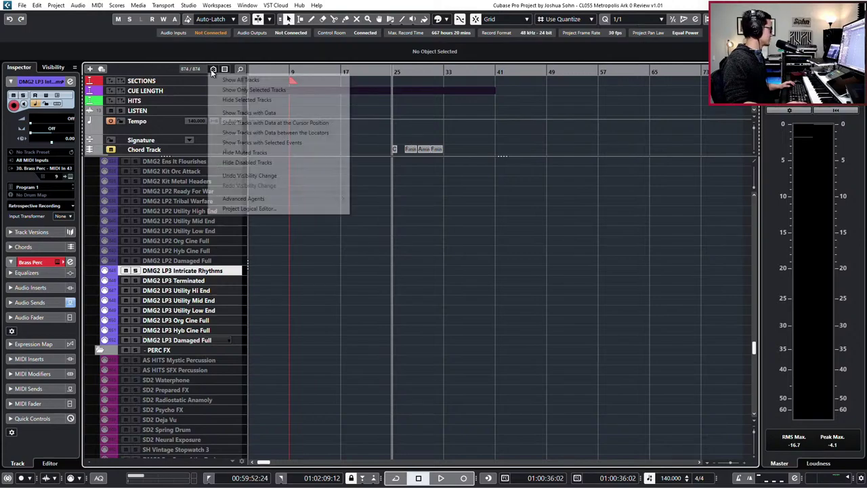
click(244, 163)
scroll(467, 266, up, 10)
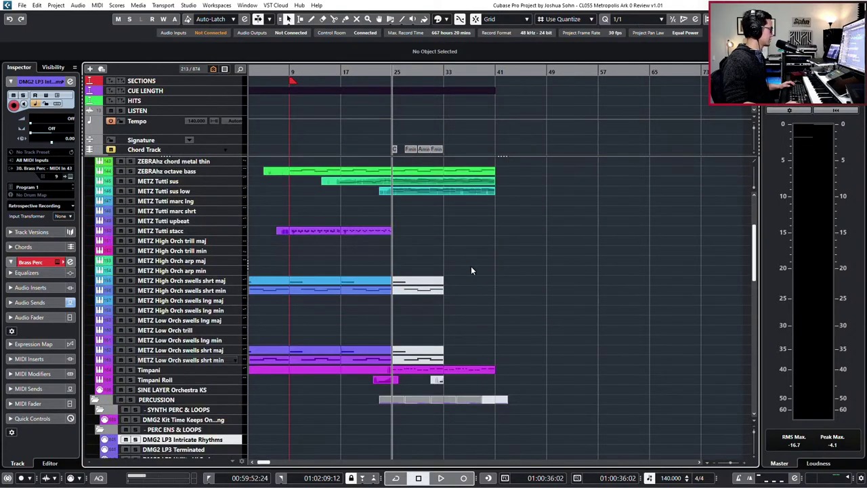
scroll(470, 265, down, 4)
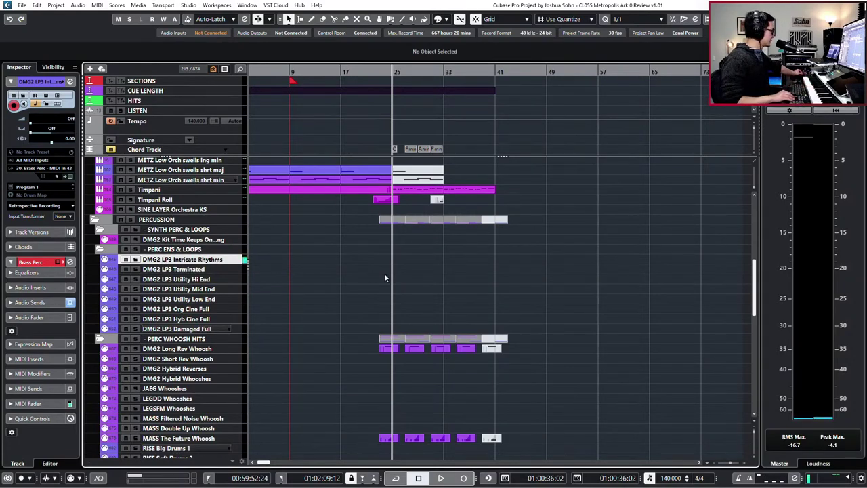
Audition the first DMG2 LP3 loop tracks and select DMG2 Kit Time Keeps On Ticking in SYNTH PERC & LOOPS.
key(Down)
key(Down)
key(Up)
key(Up)
key(Up)
key(Up)
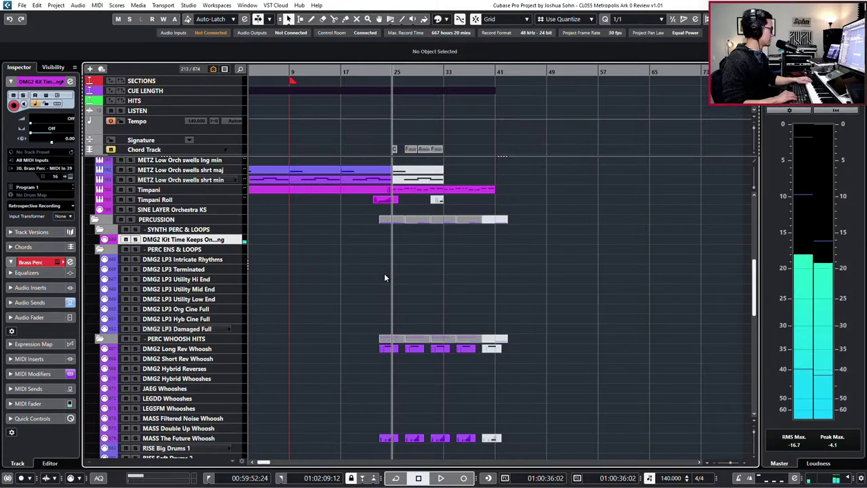
Play the arrangement through to about bar 37 while trying out the DMG2 Kit Time Keeps On Ticking track.
key(KP_Subtract)
key(space)
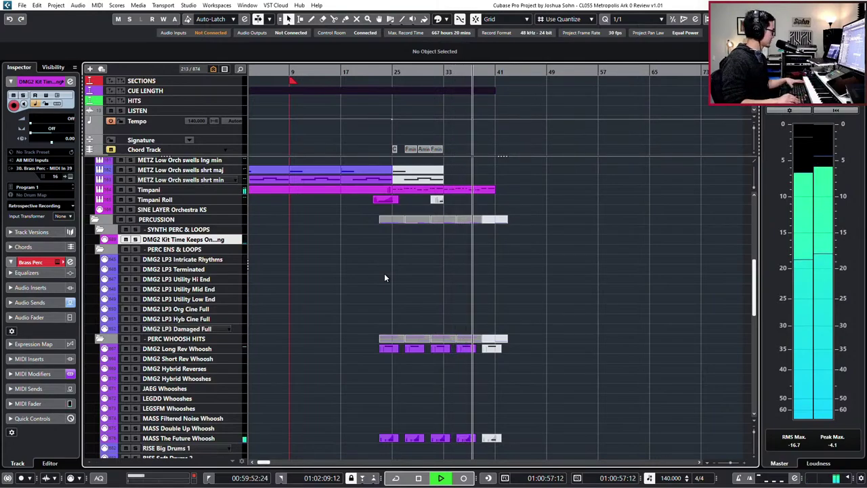
key(space)
Record a percussion part from bar 23 to bar 28 on the DMG2 Kit Time Keeps On Ticking track.
key(h)
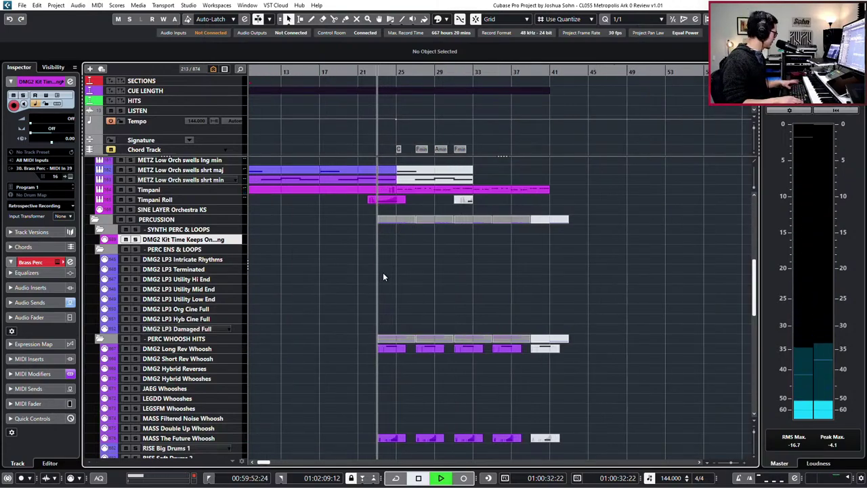
key(KP_Multiply)
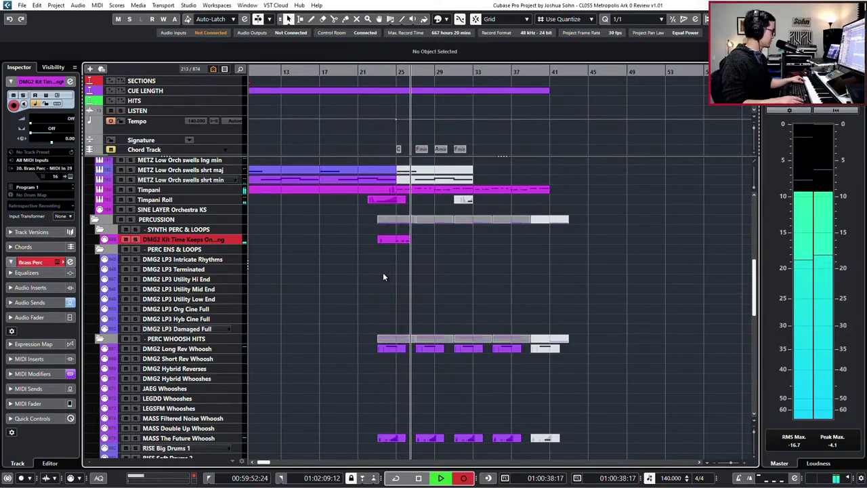
key(space)
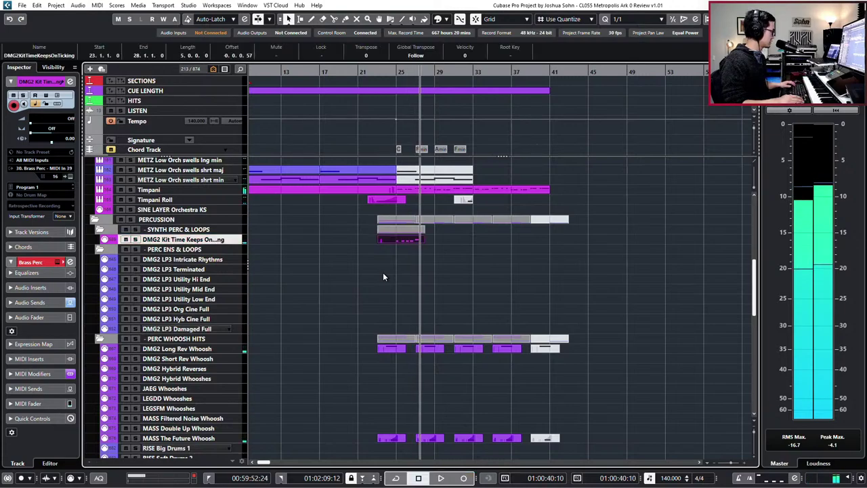
Open the recorded part, quantize its four C2 notes in bars 25–26 to 1/8 and transpose them to E2.
key(Return)
drag(401, 217, 627, 290)
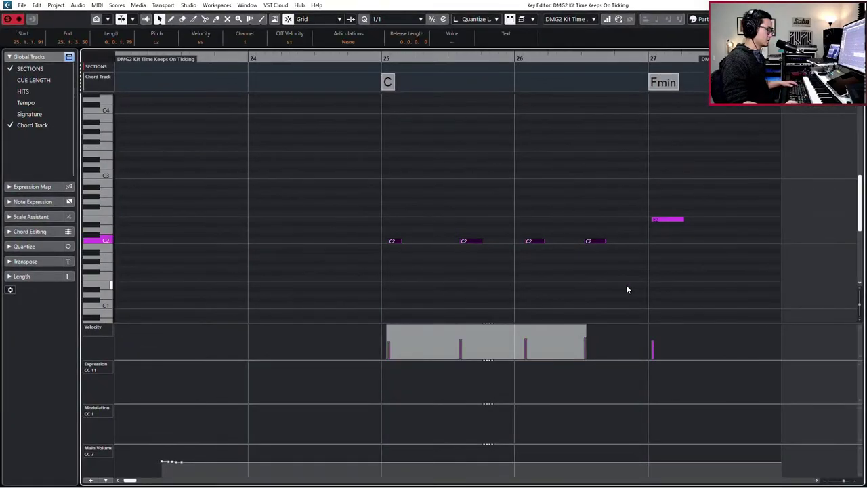
key(4)
key(q)
key(Up)
key(Up)
key(Up)
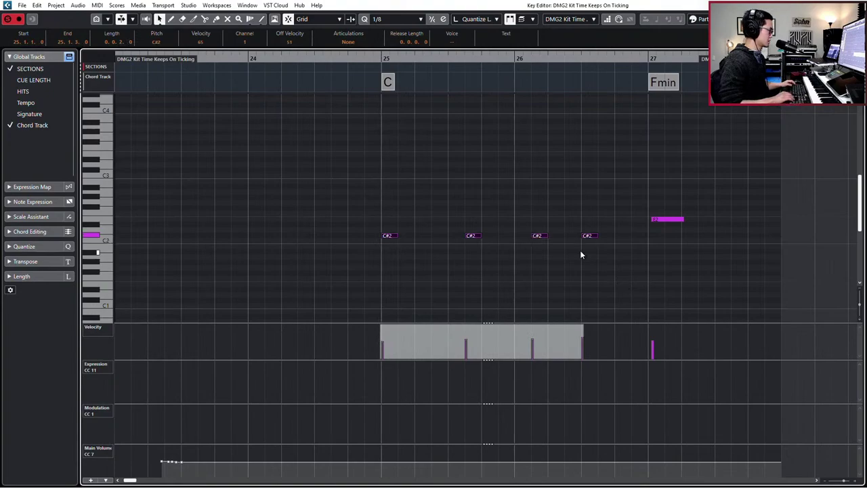
key(Up)
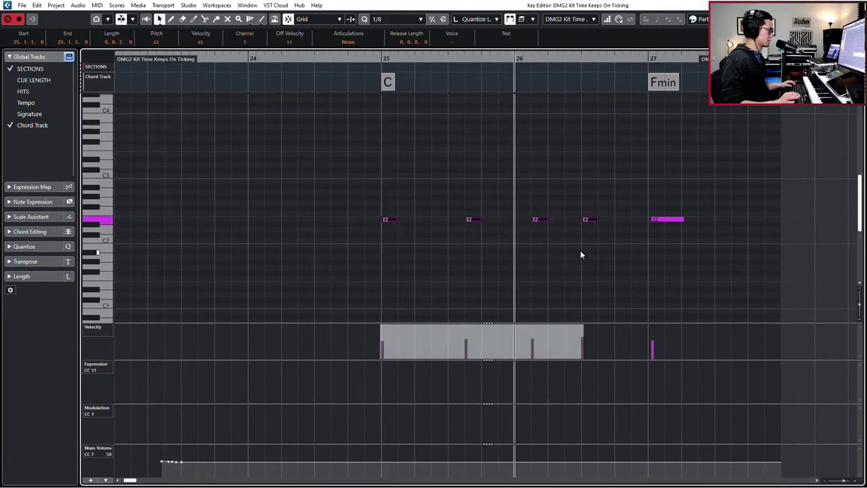
Quantize the four E2 notes to 1/2, check them in playback, and delete the extra E2 note at bar 27.
key(l)
key(p)
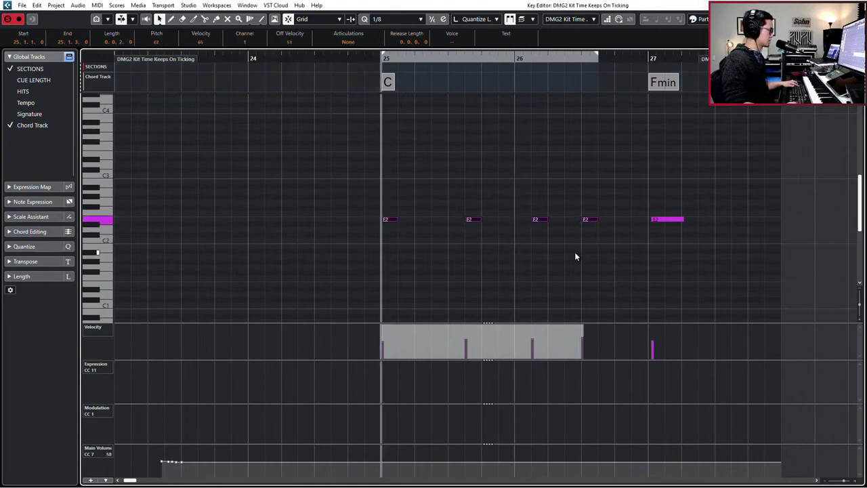
key(2)
key(q)
key(space)
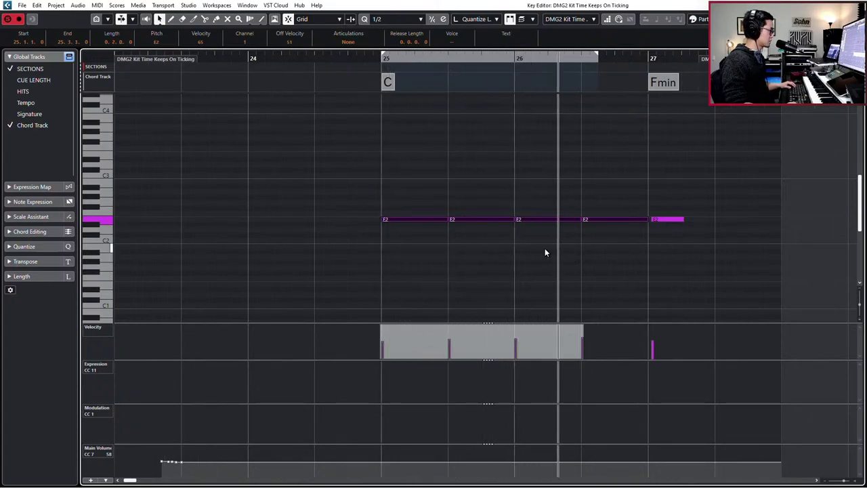
key(space)
drag(656, 180, 679, 238)
key(Delete)
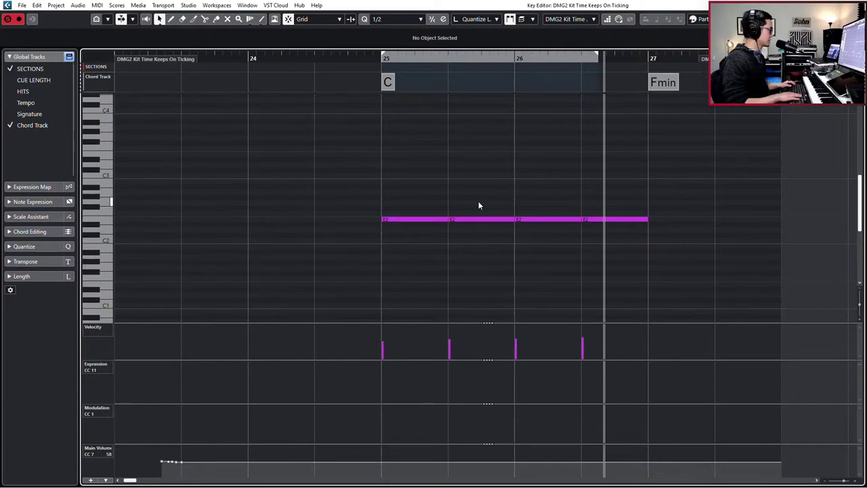
key(Return)
Split the Time Keeps On Ticking part at bars 25 and 27 and delete the remainder after bar 27.
scroll(441, 231, up, 2)
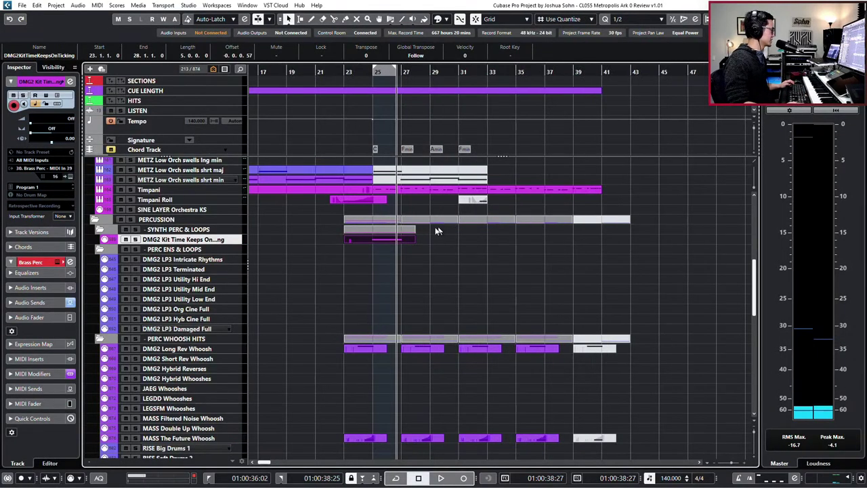
alt+click(359, 239)
alt+click(391, 240)
click(405, 241)
key(Delete)
click(390, 240)
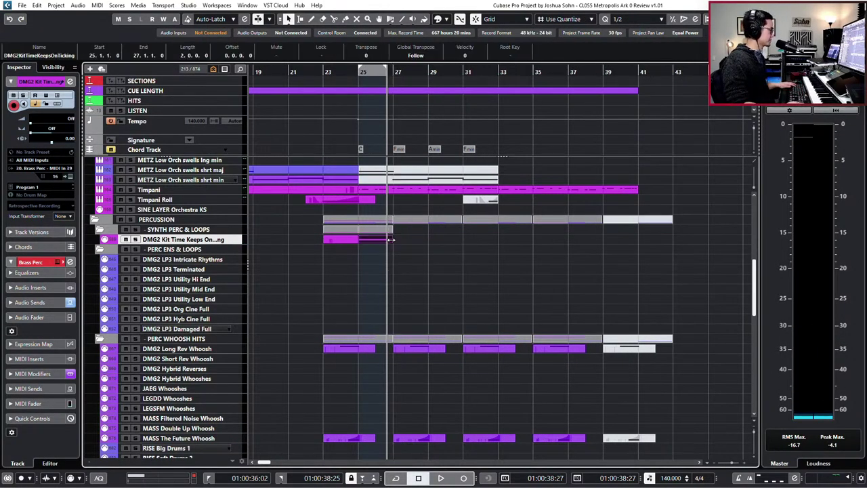
Duplicate the two-bar ticking part at bar 25 six times so it runs to bar 39.
key(ctrl+d)
key(ctrl+d)
key(ctrl+d)
key(ctrl+d)
key(ctrl+d)
key(ctrl+d)
Audition the DMG2 LP3 Intricate Rhythms, Terminated, Utility Hi End and Utility Low End tracks.
key(KP_1)
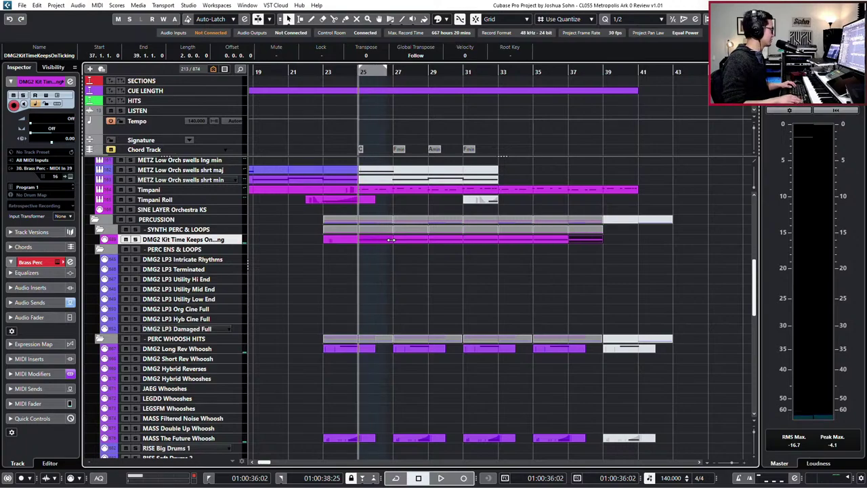
key(KP_Subtract)
click(164, 271)
click(179, 260)
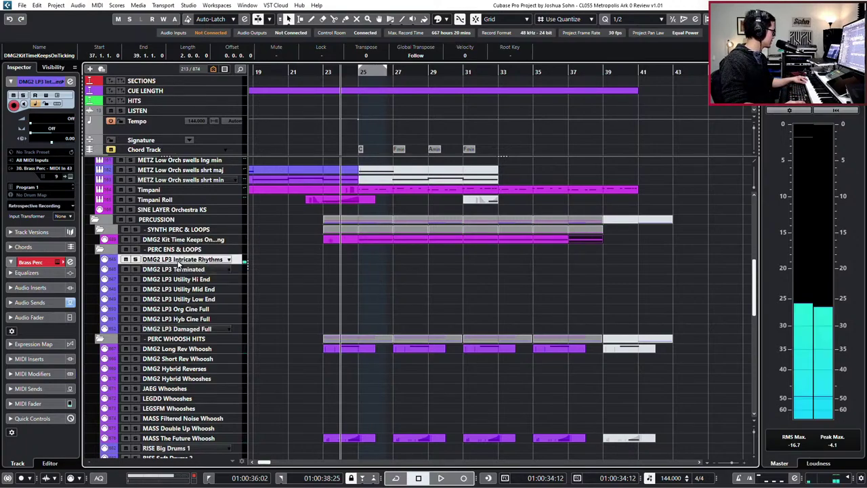
click(179, 268)
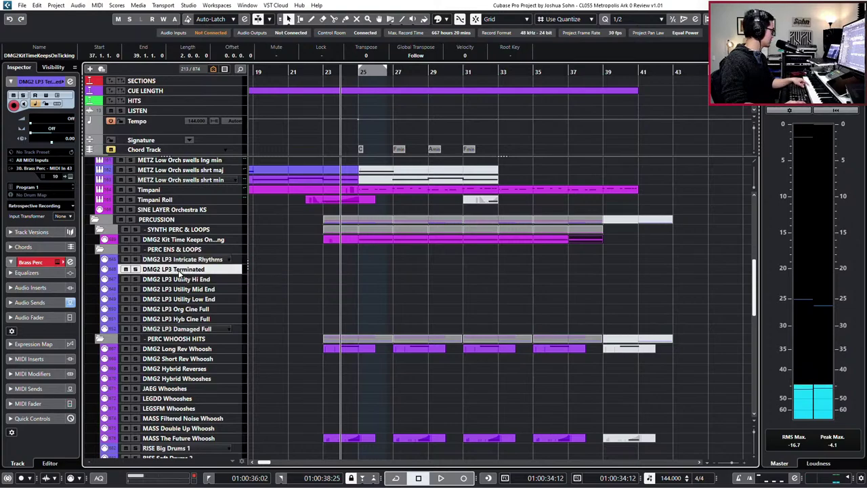
click(191, 280)
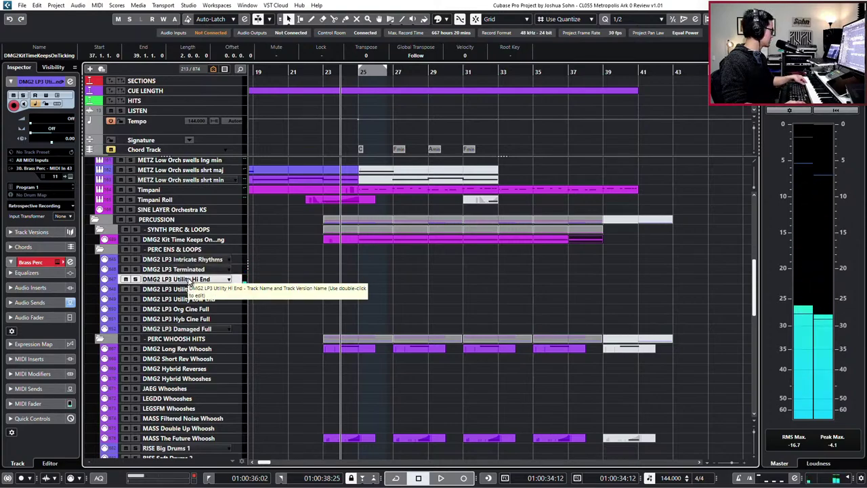
click(194, 299)
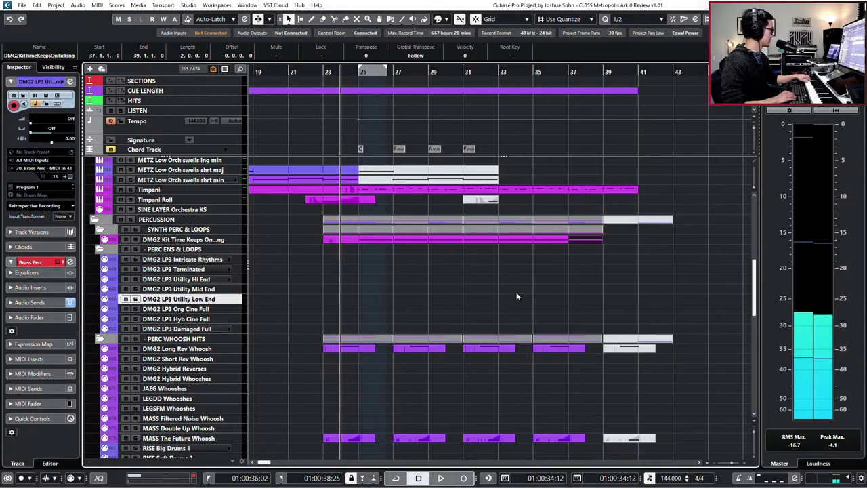
Audition the remaining DMG2 LP3 tracks, select Hyb Cine Full and try it against playback up to bar 32.
key(Down)
key(Down)
key(Down)
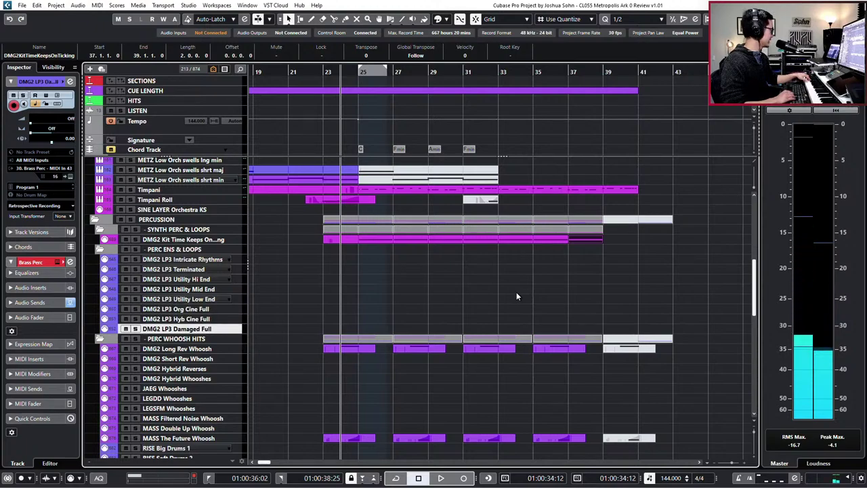
key(Up)
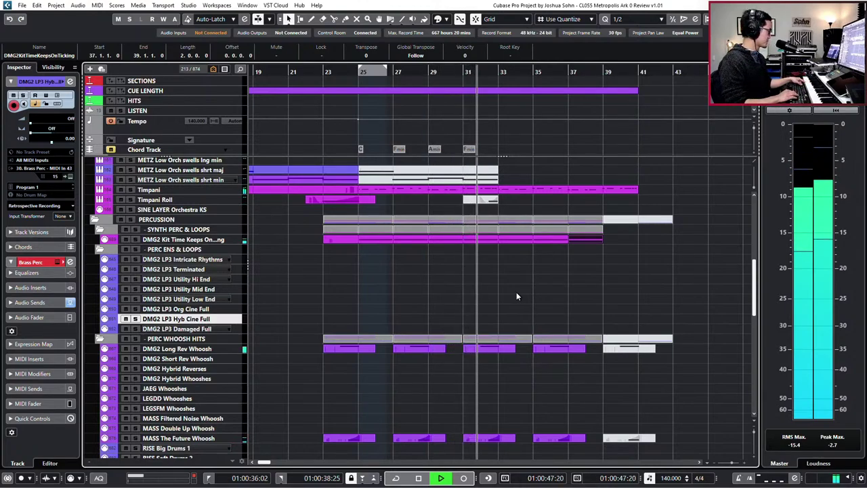
key(space)
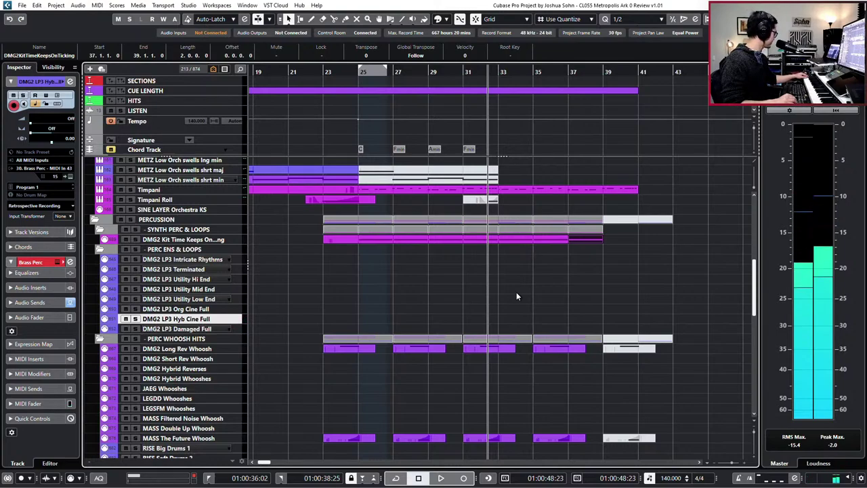
Try recording a DMG2 LP3 Hyb Cine Full part through about bar 27 against the arrangement.
key(KP_Multiply)
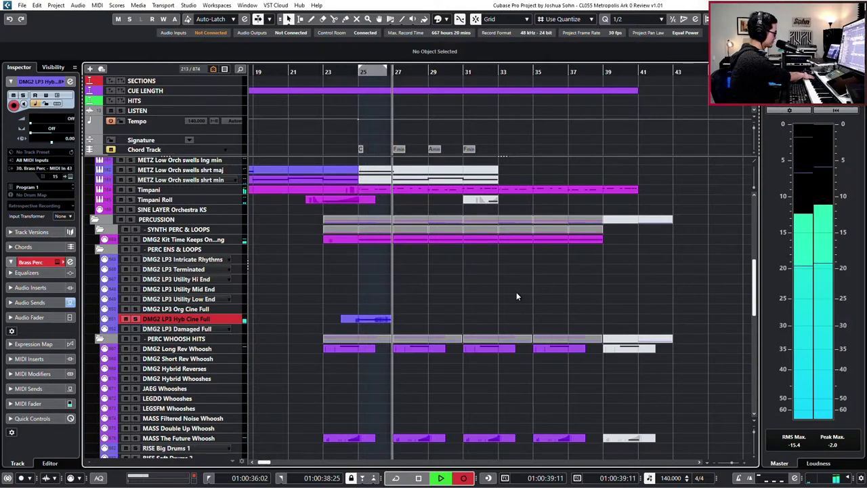
key(space)
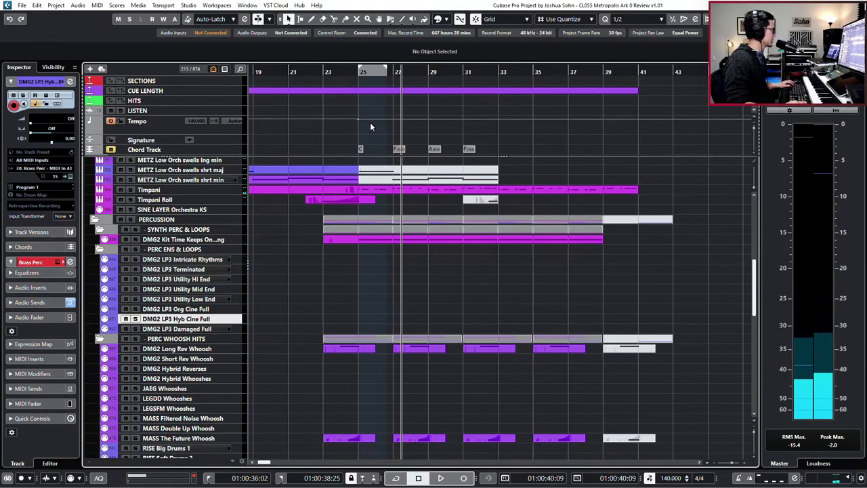
Examine the tempo events at bar 25 and bar 1 on the Tempo track.
scroll(370, 123, down, 2)
click(344, 117)
scroll(356, 122, down, 1)
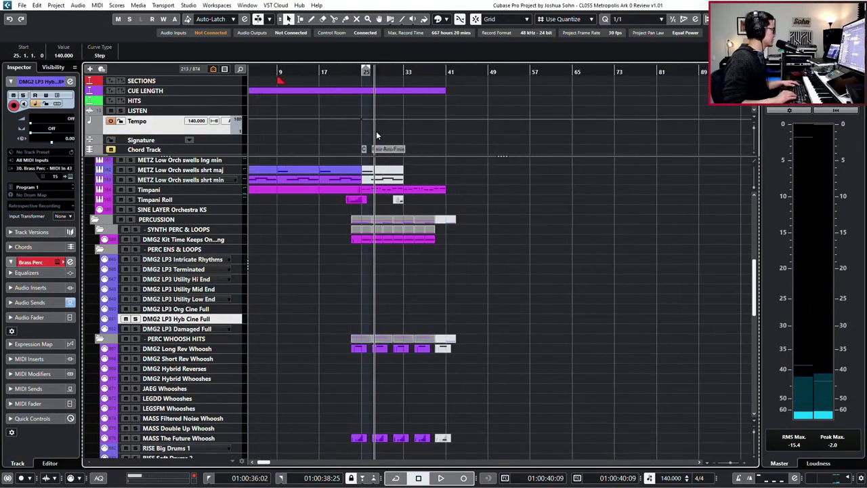
scroll(378, 134, left, 3)
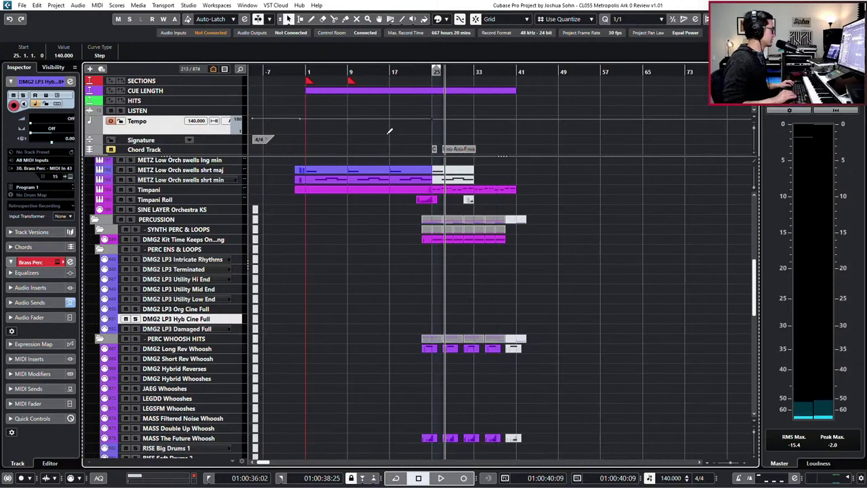
key(ctrl+z)
key(ctrl+z)
key(ctrl+z)
key(ctrl+z)
key(ctrl+z)
key(ctrl+z)
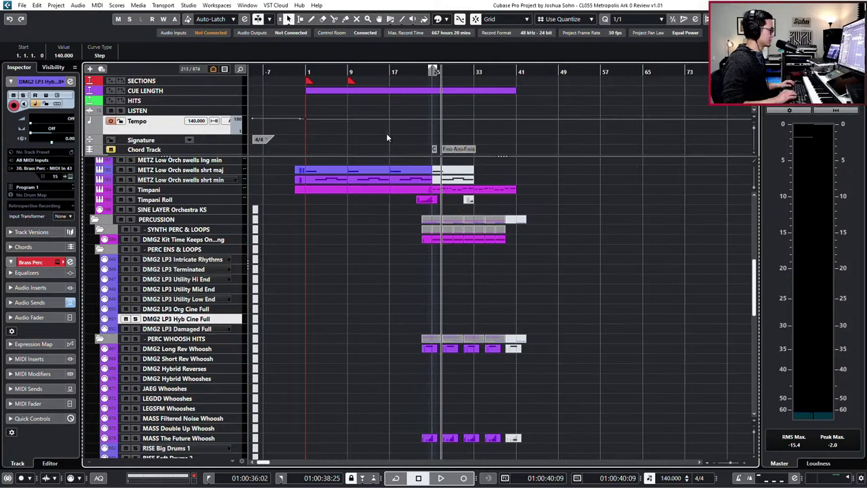
Record a DMG2 LP3 Hyb Cine Full part from bar 23 to bar 28 with one held D#1 note entering at bar 25.
click(392, 92)
ctrl+scroll(452, 118, up, 2)
key(KP_Subtract)
key(KP_Subtract)
key(KP_Subtract)
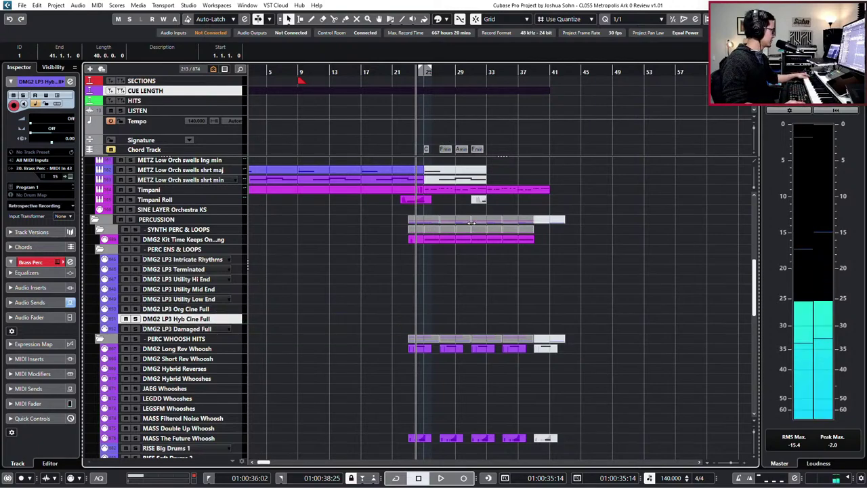
scroll(471, 223, up, 2)
scroll(464, 288, down, 5)
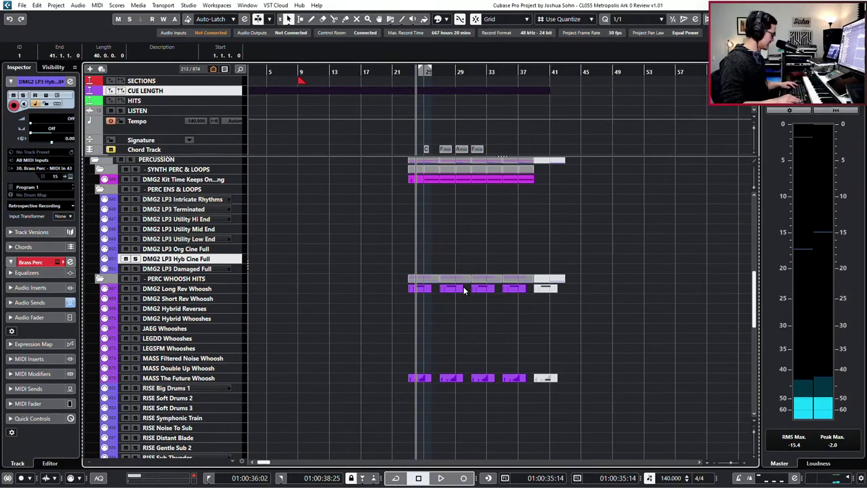
key(h)
key(h)
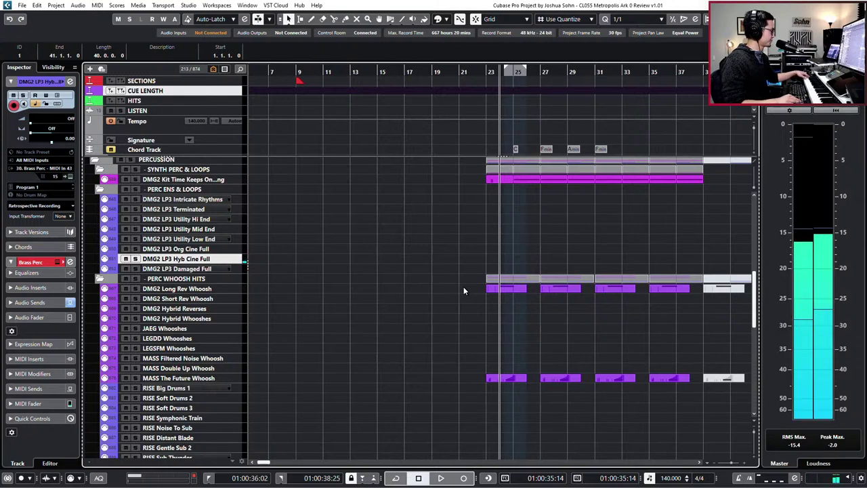
key(KP_Multiply)
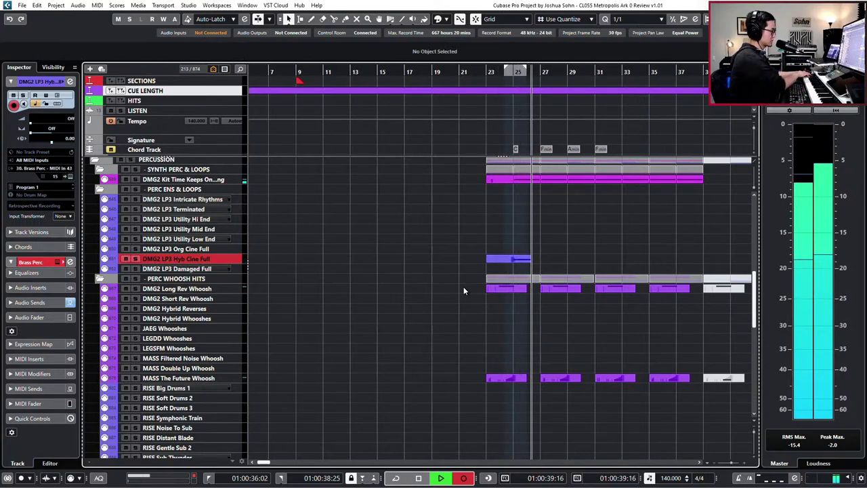
key(space)
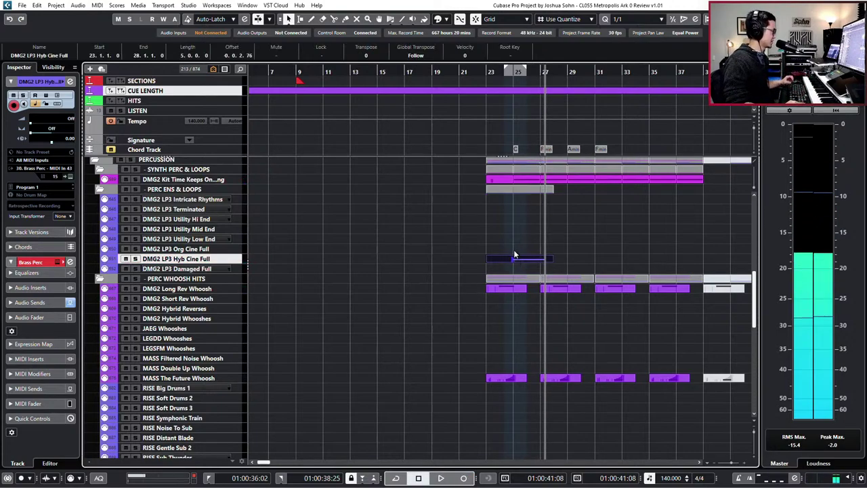
Quantize the held Hyb Cine Full note to the 1/1 grid and raise its velocity to 125.
double_click(514, 256)
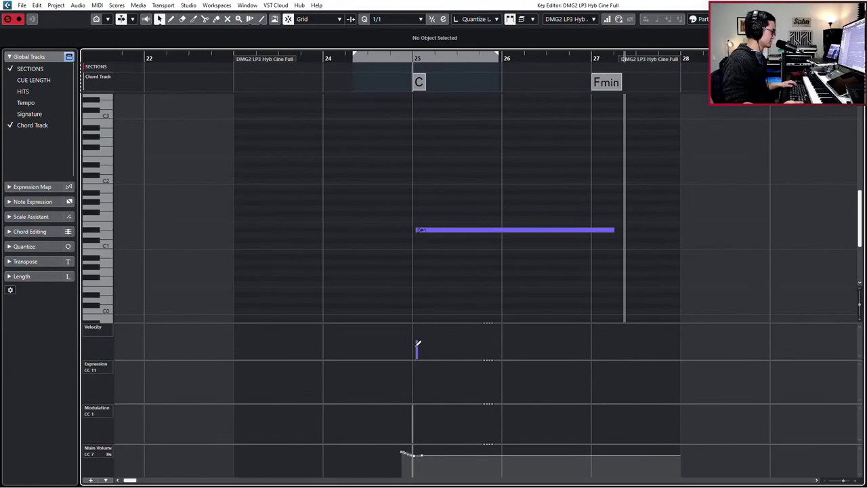
key(ctrl+a)
key(q)
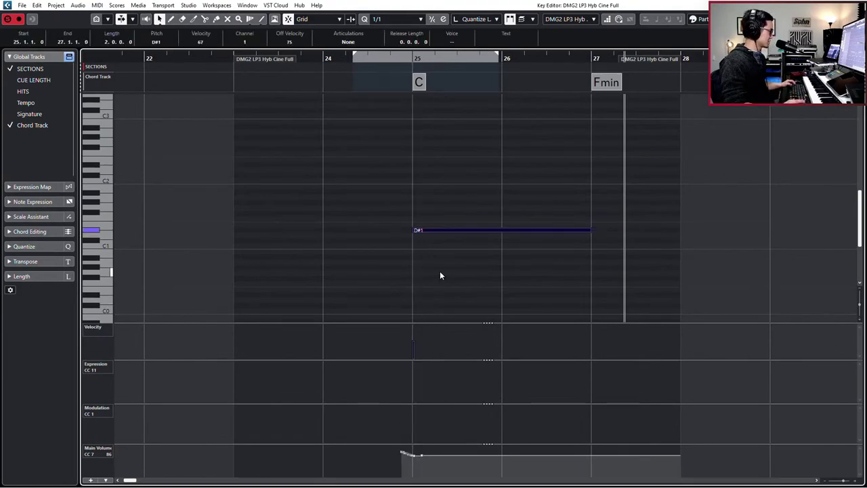
key(b)
key(b)
click(420, 325)
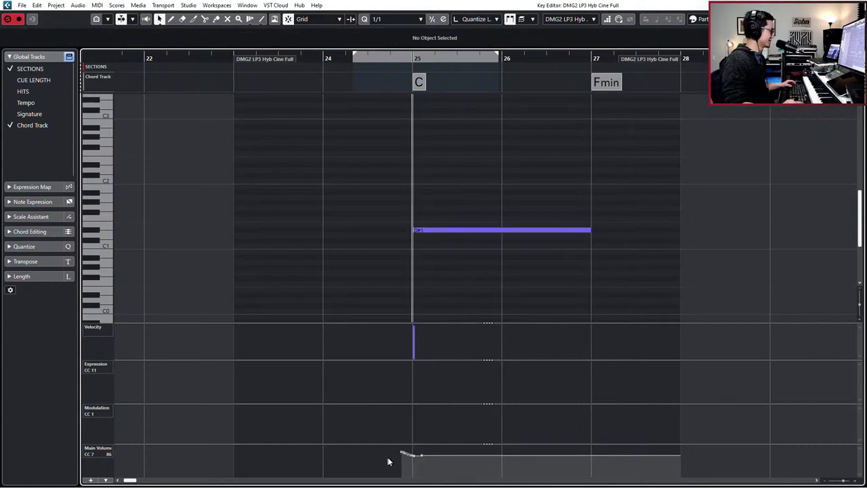
Raise the recorded Main Volume (CC 7) events around bar 25, with the first at 117, and audition the part.
click(414, 453)
drag(411, 448, 413, 444)
key(space)
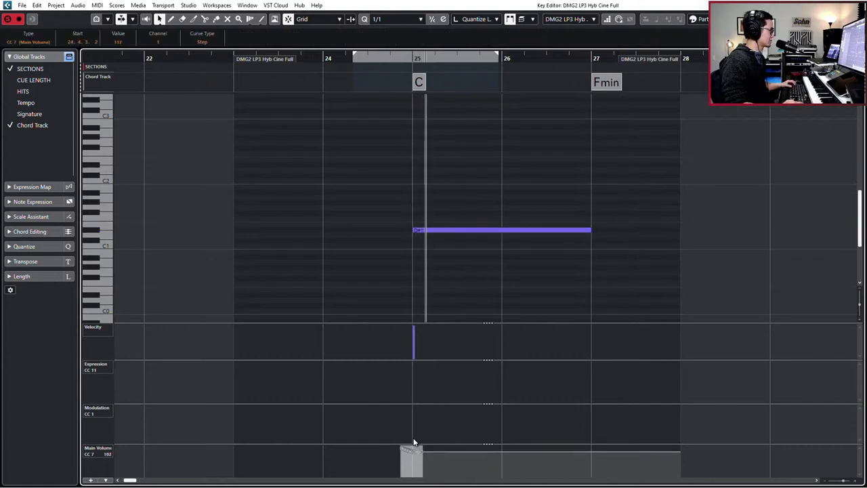
key(g)
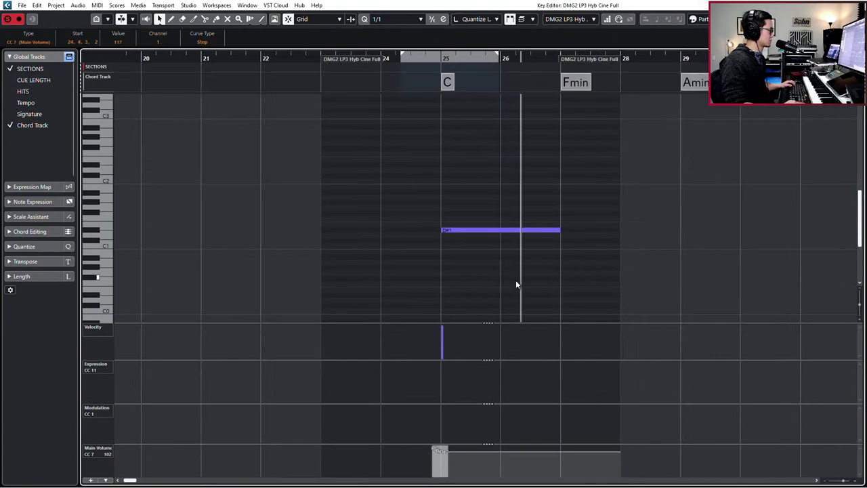
Transpose the Hyb Cine Full note up by semitones to A1, auditioning the loop on each pitch.
click(500, 229)
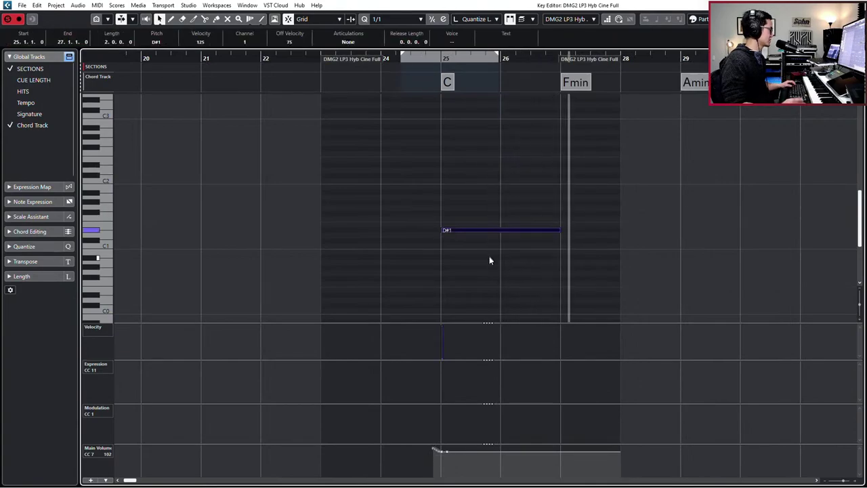
key(Up)
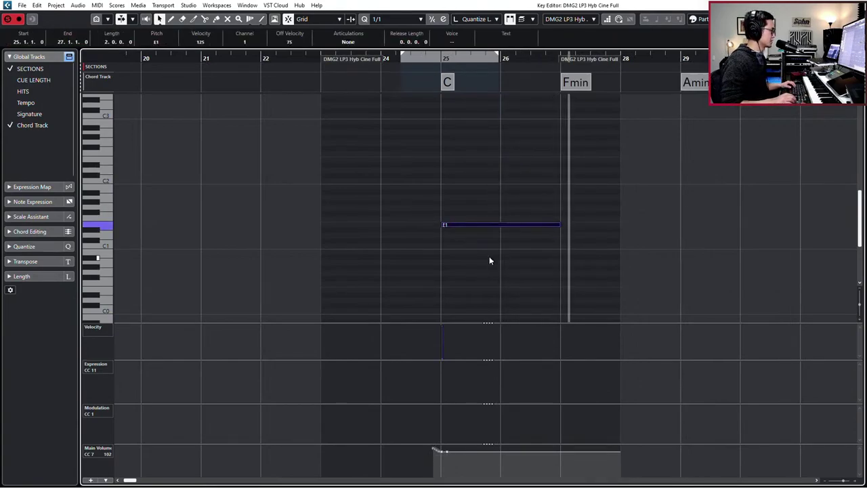
key(Up)
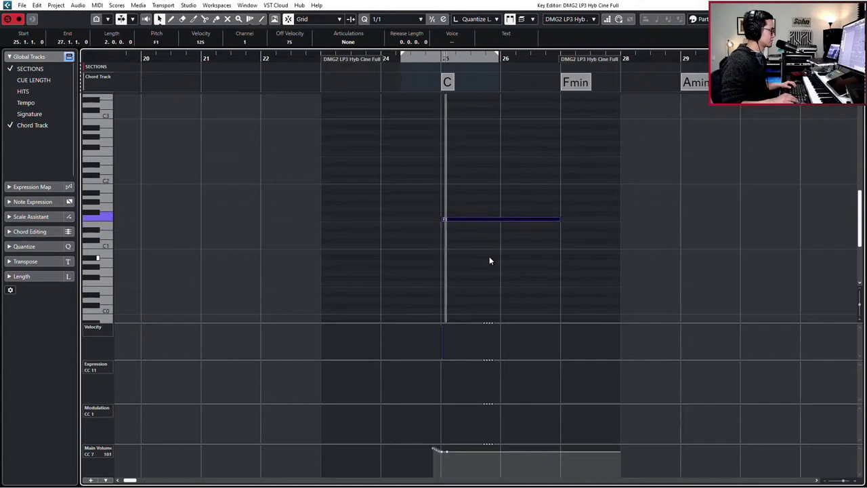
key(Up)
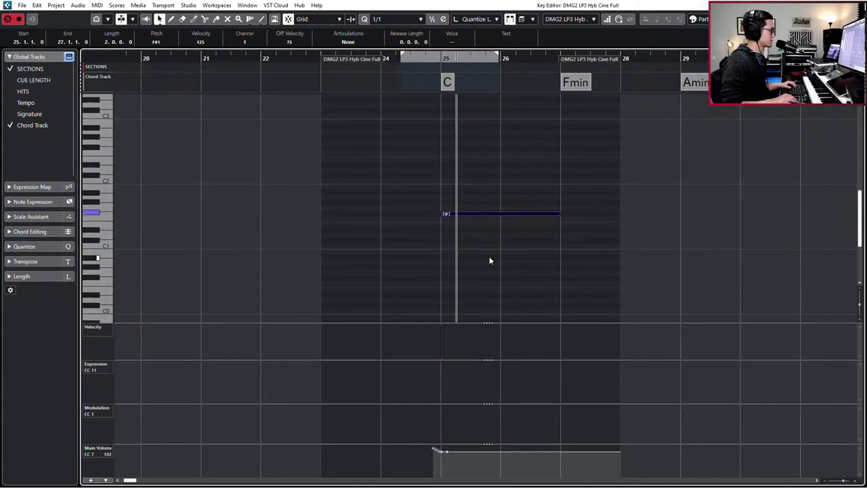
key(Up)
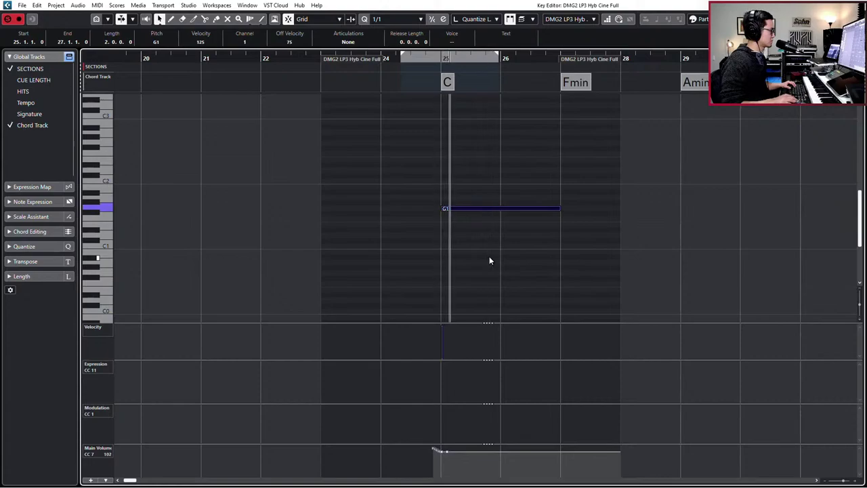
key(Up)
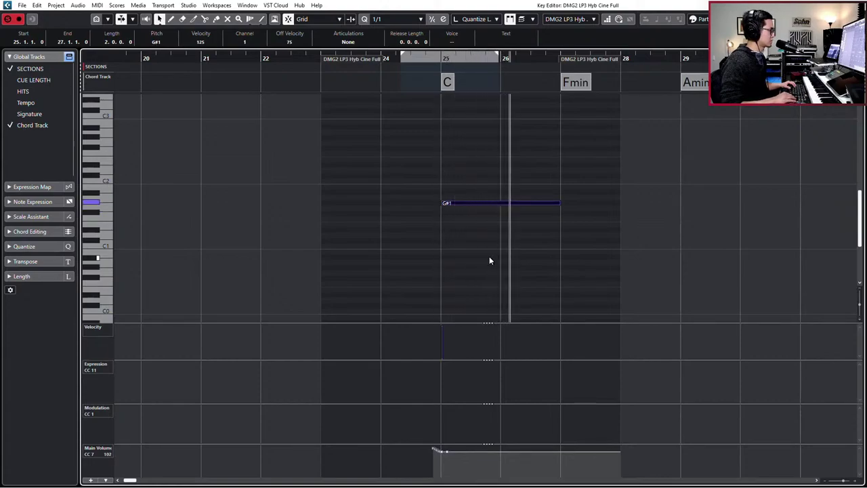
key(Up)
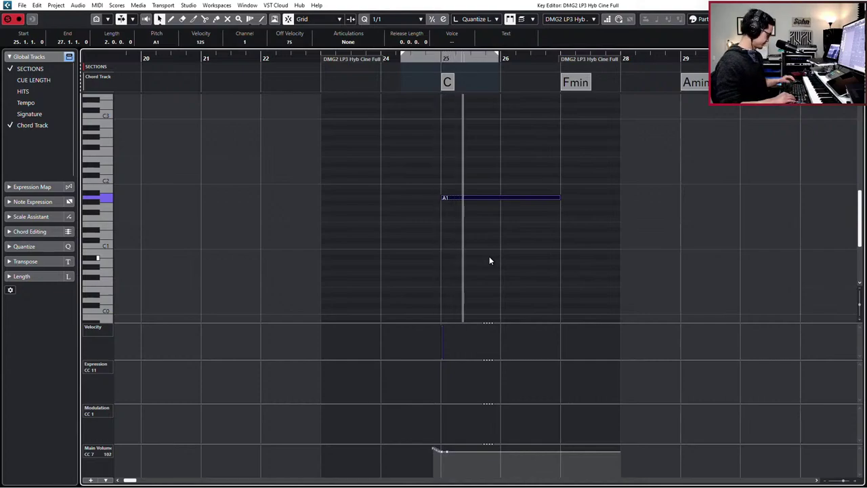
key(F11)
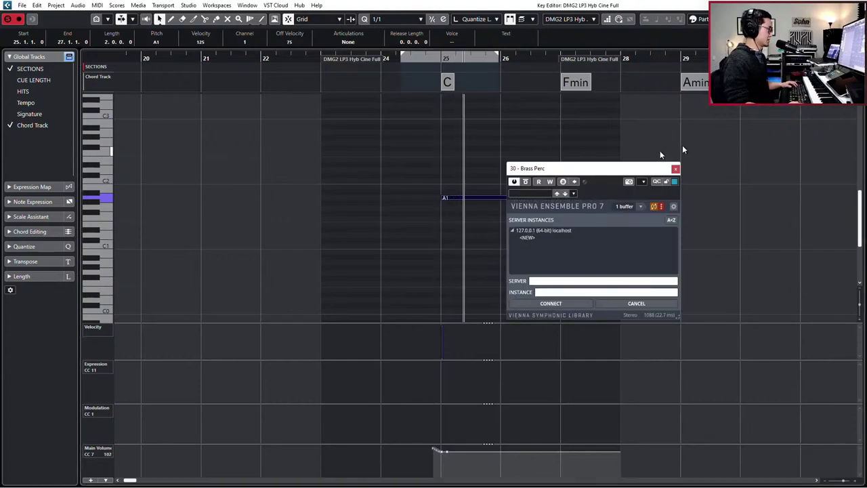
click(676, 169)
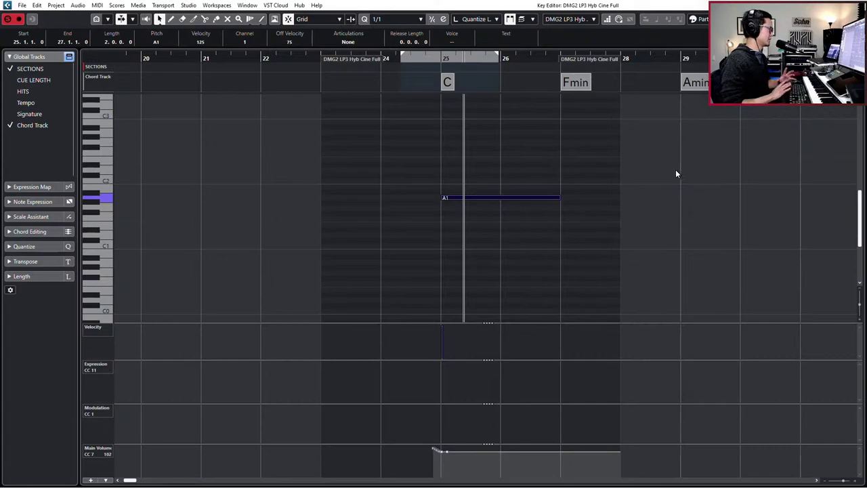
drag(676, 157, 529, 198)
Transpose the Hyb Cine Full note further up to C2 and audition that loop against the arrangement.
key(Up)
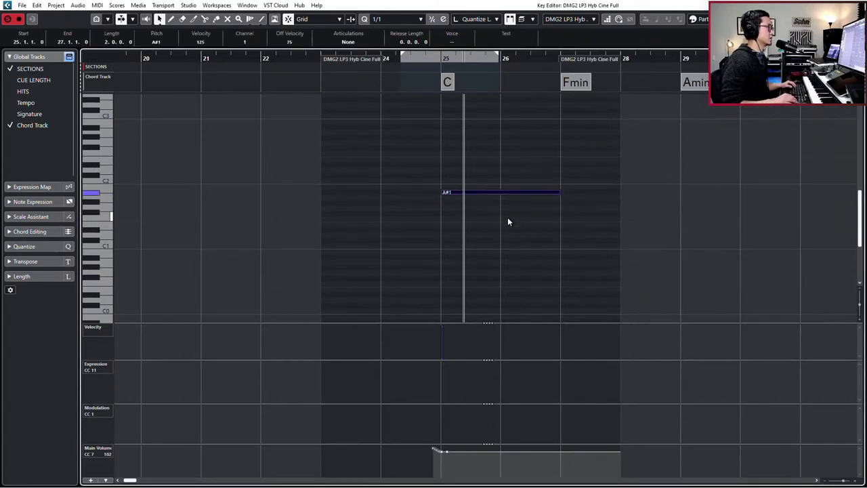
key(space)
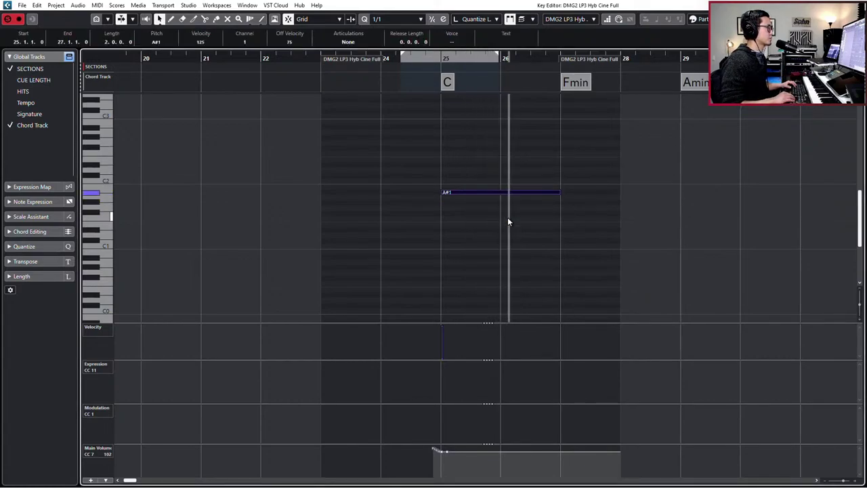
key(Up)
key(Up)
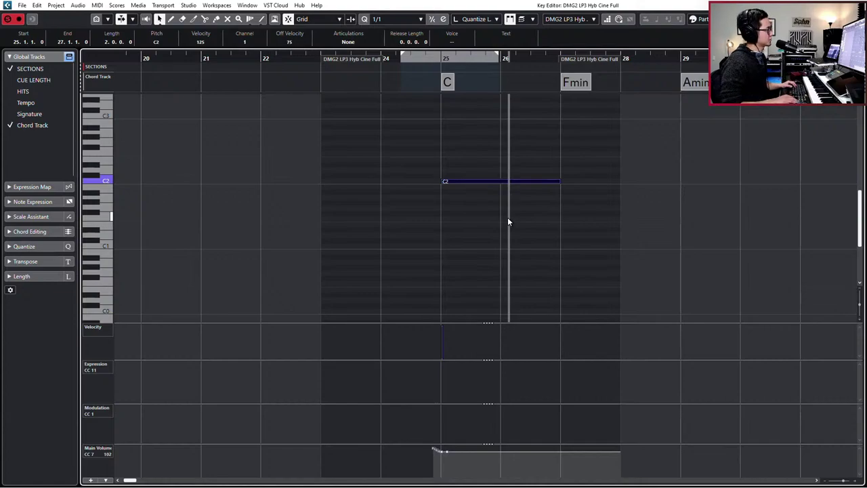
key(l)
key(space)
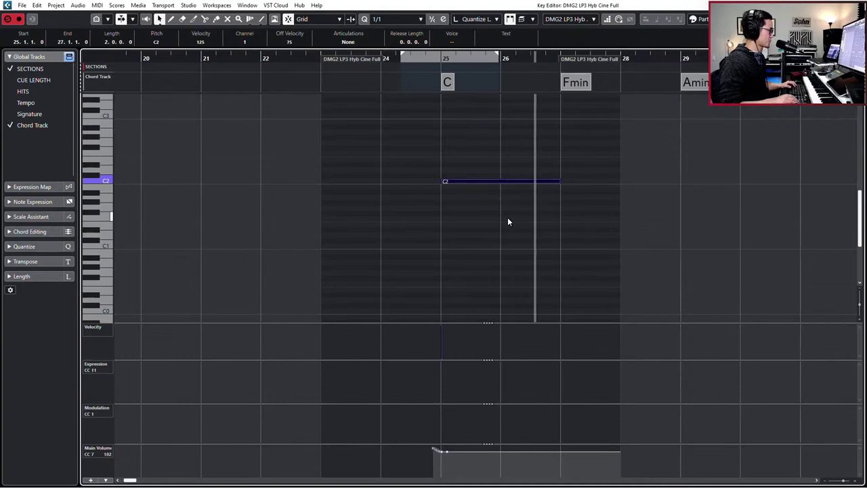
key(space)
key(space)
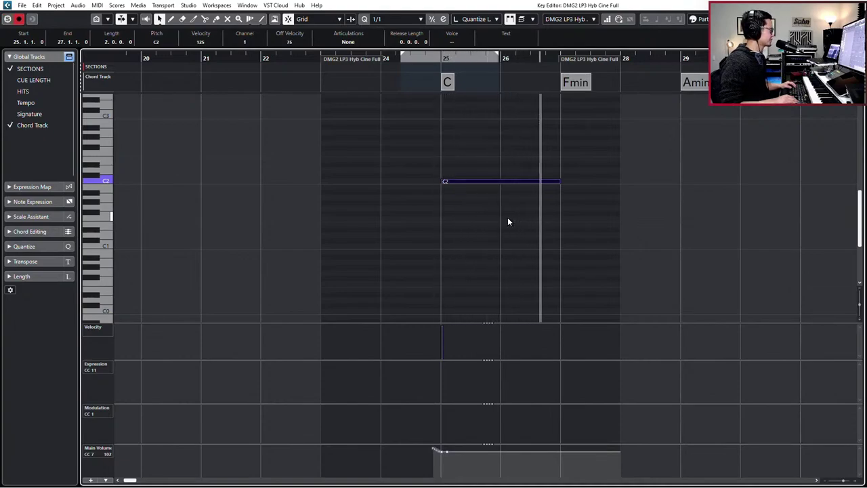
Extend the Hyb Cine Full part to bar 39 and lengthen its C2 note to the same bar.
key(Escape)
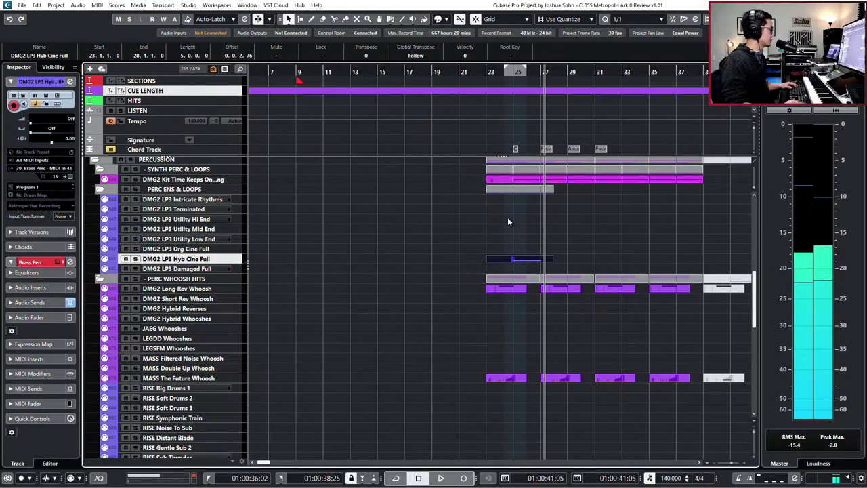
drag(552, 260, 703, 262)
double_click(634, 261)
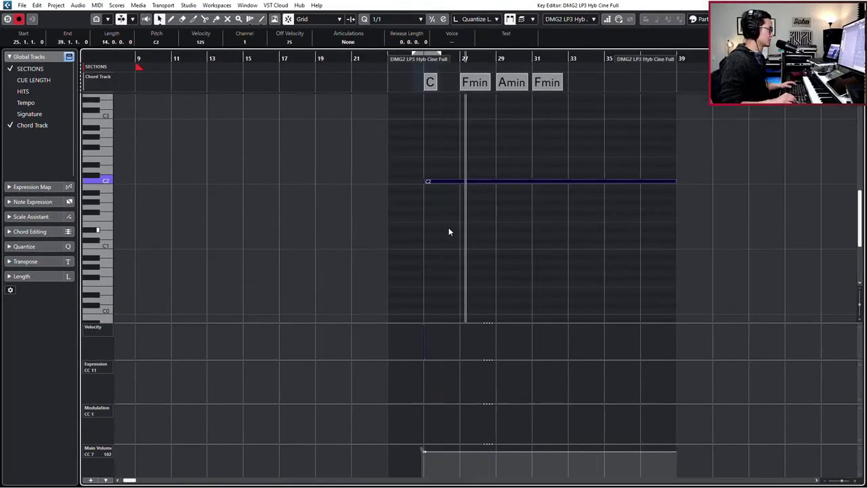
key(l)
key(space)
key(Return)
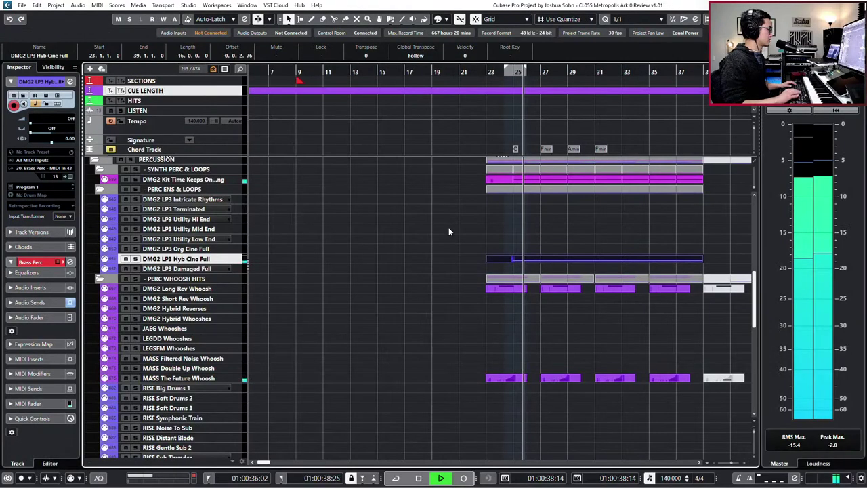
Play the extended section with the Perc Ensemble track in view, solo DMG2 LP3 Hyb Cine Full and rewind to about bar 27.
scroll(274, 117, down, 5)
scroll(286, 130, down, 15)
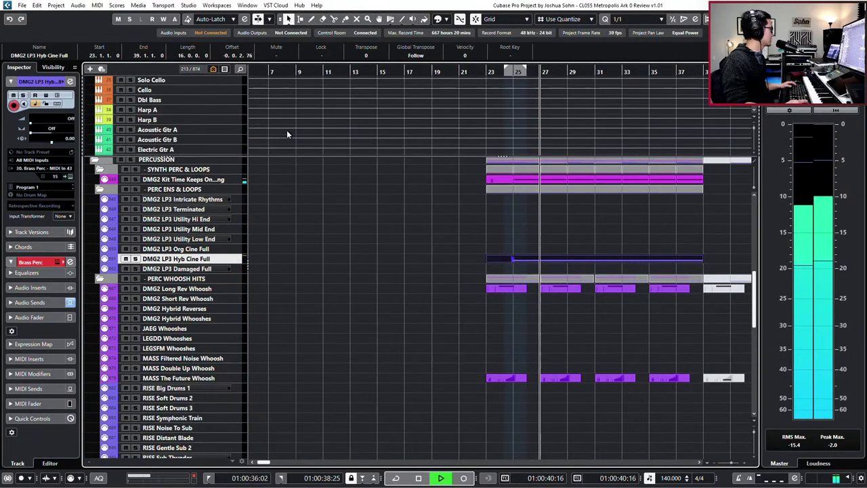
scroll(287, 131, down, 8)
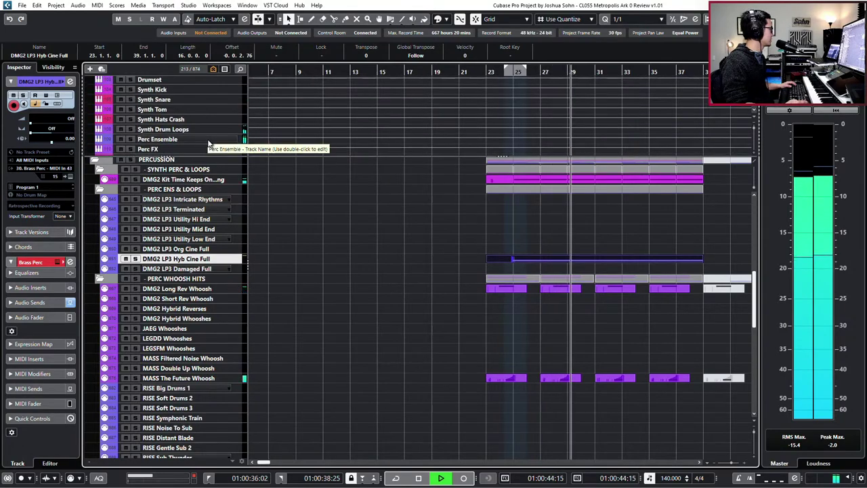
key(space)
key(s)
key(KP_Subtract)
key(KP_Subtract)
key(KP_Subtract)
key(KP_Subtract)
key(KP_Subtract)
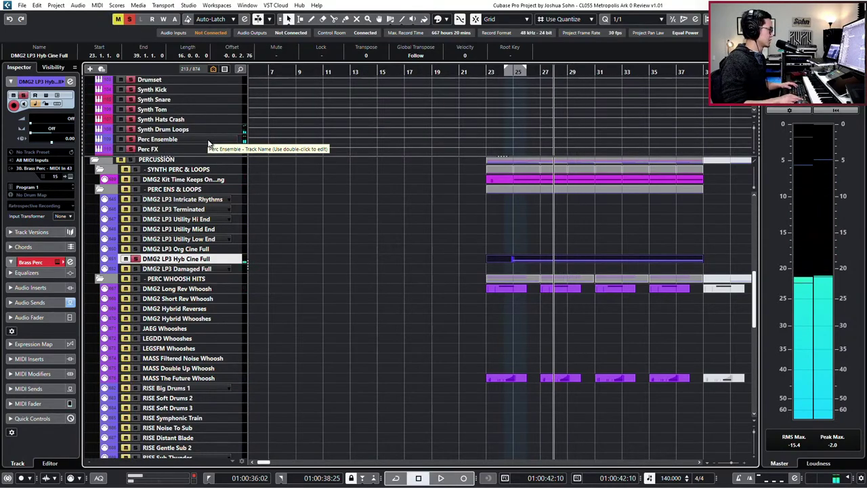
Boost the Perc Ensemble channel's high-mid EQ band by about 5.3 dB at 3388 Hz with Q 0.6 during playback.
key(space)
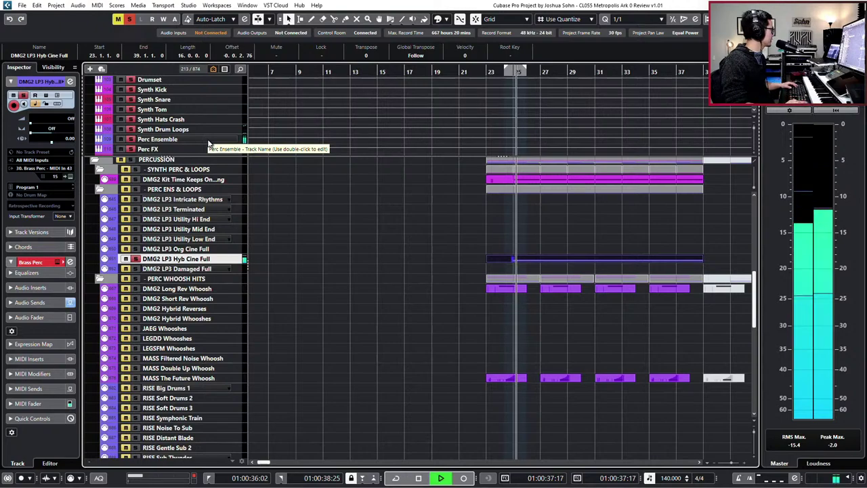
key(space)
click(209, 141)
key(e)
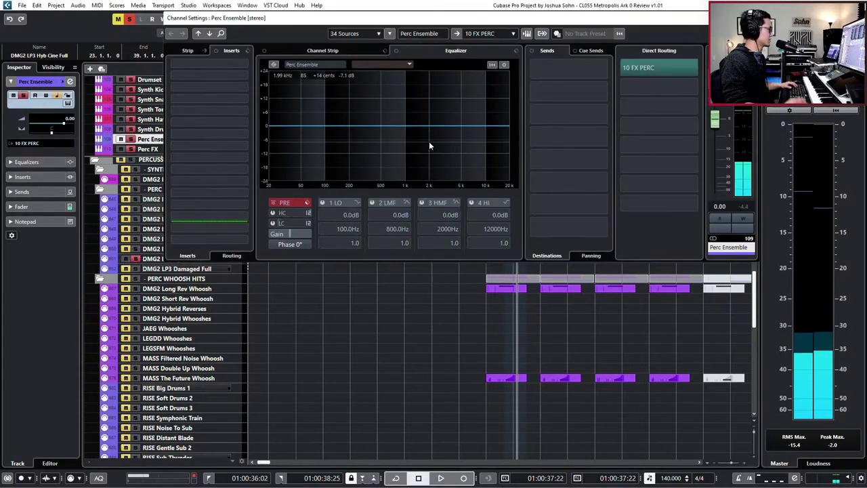
key(KP_Subtract)
key(KP_Subtract)
key(space)
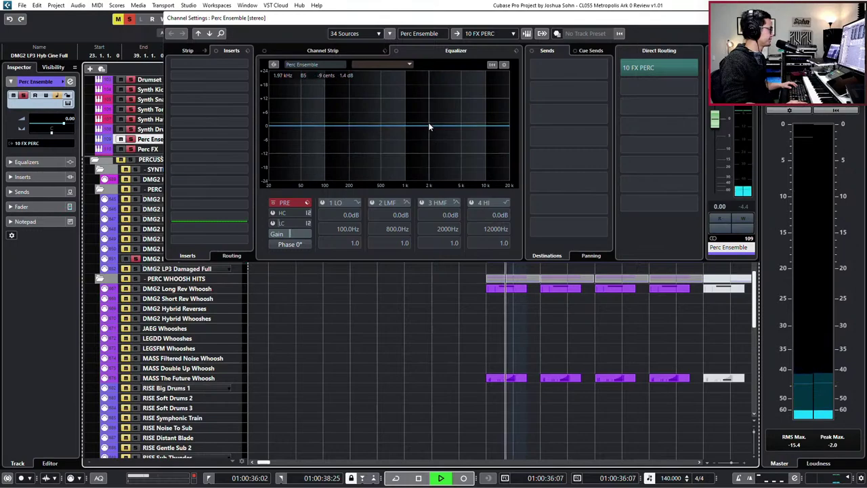
drag(432, 126, 447, 114)
drag(443, 240, 427, 242)
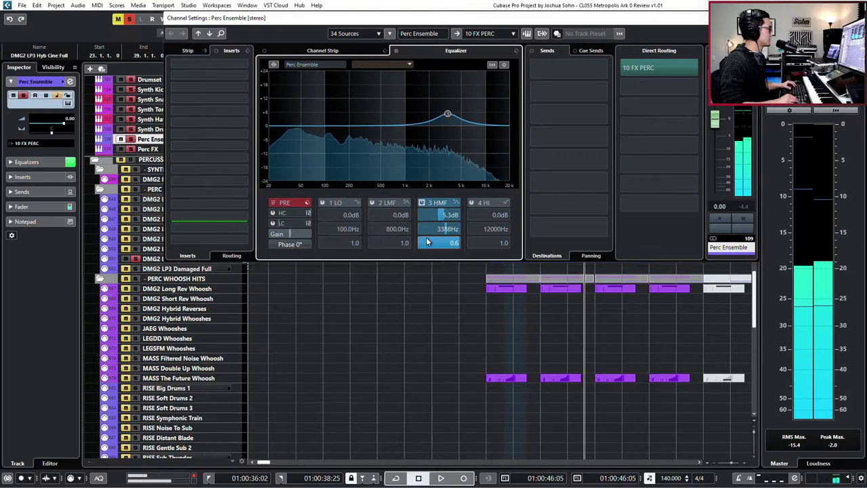
key(space)
key(Escape)
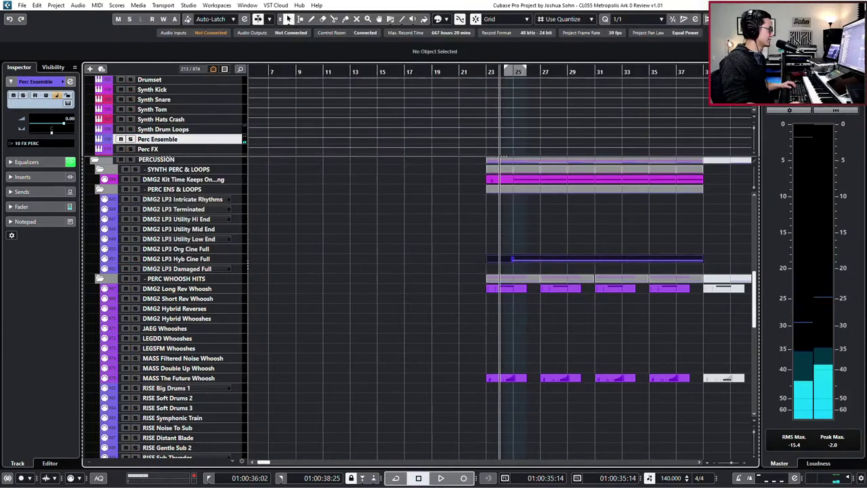
Split the long C2 note of the Hyb Cine Full part at bars 26 and 27 and audition the retriggered loop.
key(space)
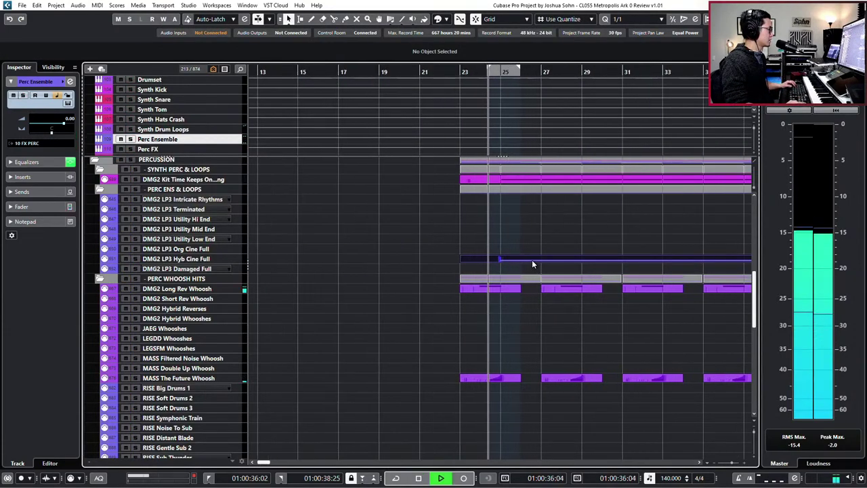
double_click(515, 258)
key(h)
key(h)
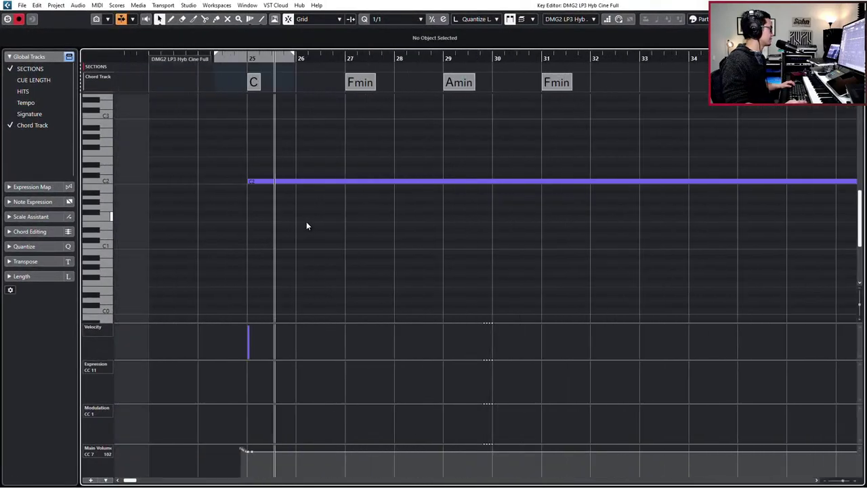
alt+click(296, 181)
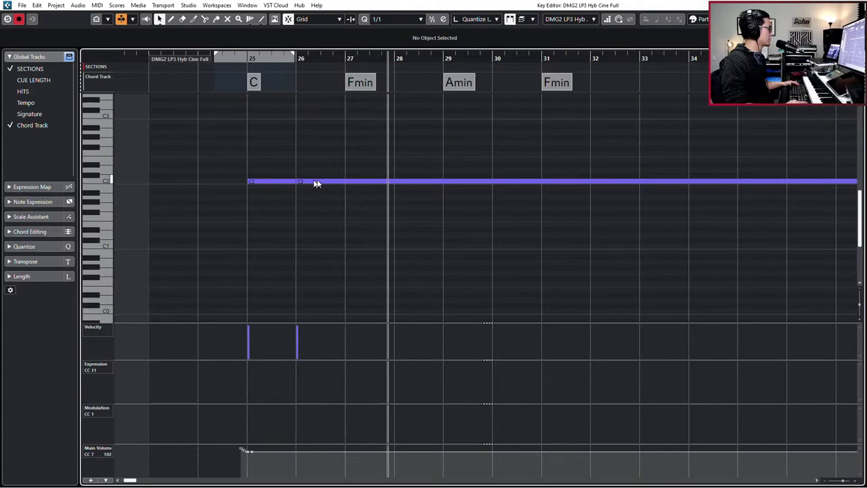
alt+click(347, 182)
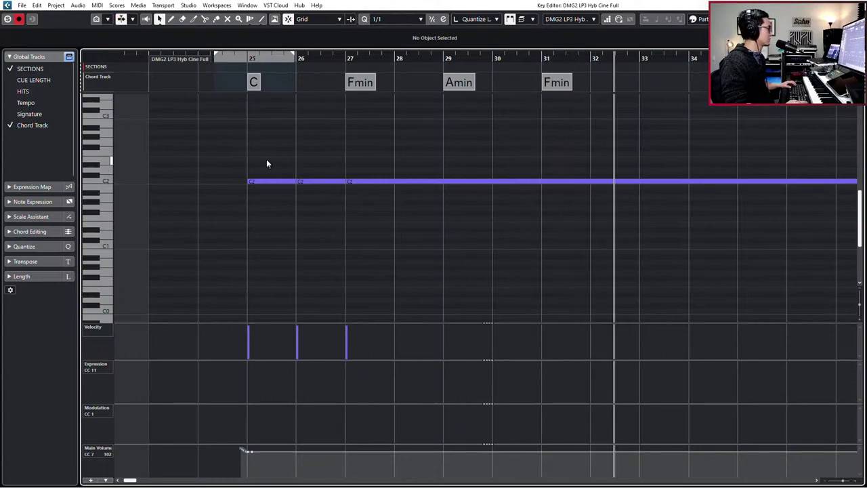
click(263, 182)
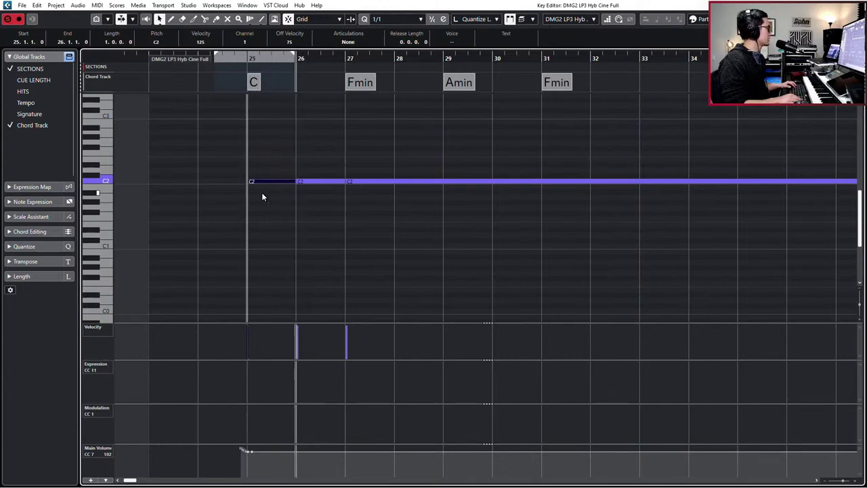
key(space)
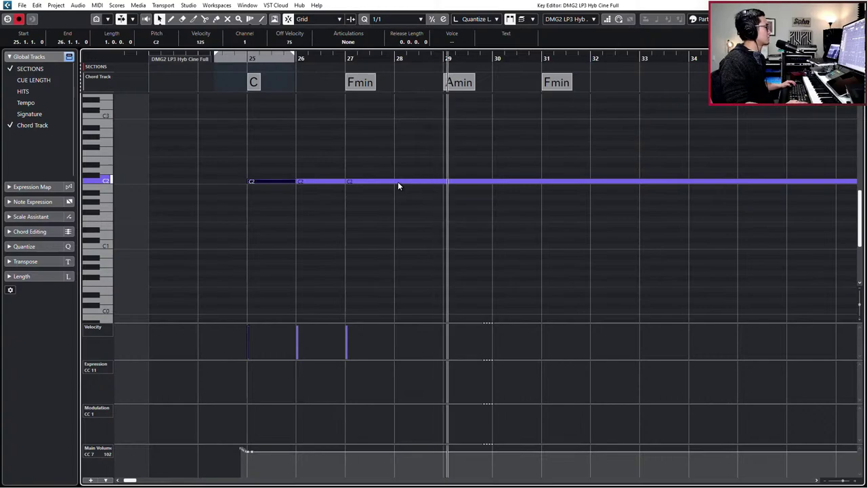
Split the remaining long C2 note at bar 29 and delete everything after the cut.
scroll(519, 175, down, 3)
scroll(519, 176, down, 2)
click(489, 181)
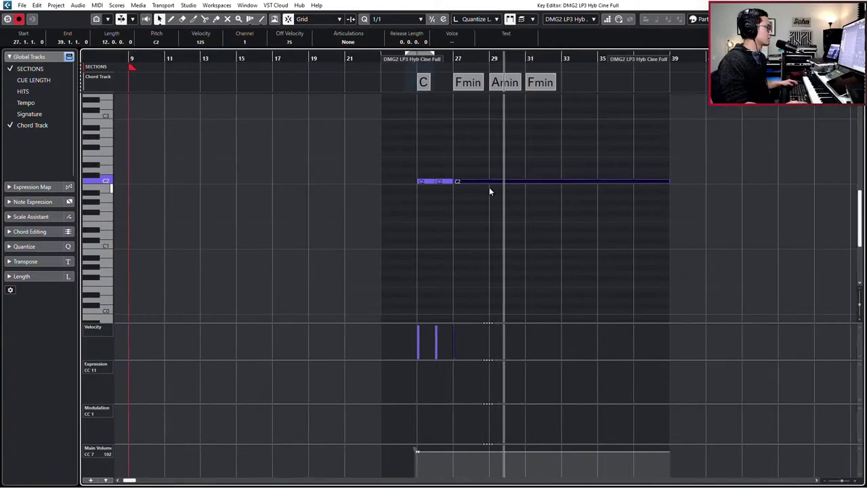
alt+click(489, 182)
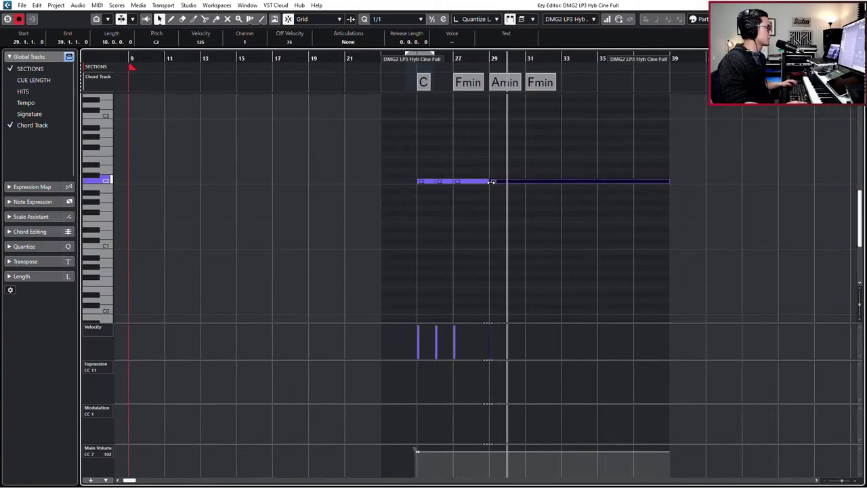
key(Delete)
Duplicate the three-note C2 pattern from bars 25–29 three times and extend the Hyb Cine Full part to bar 41.
drag(519, 156, 389, 188)
key(ctrl+d)
key(ctrl+d)
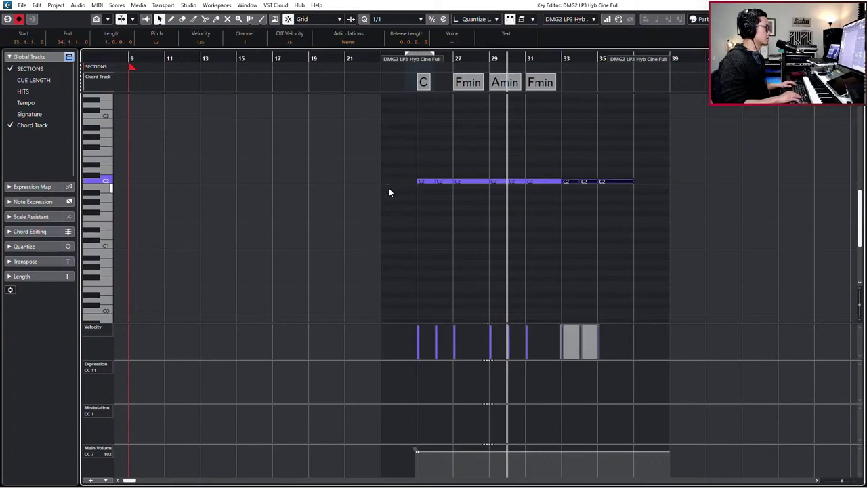
key(ctrl+d)
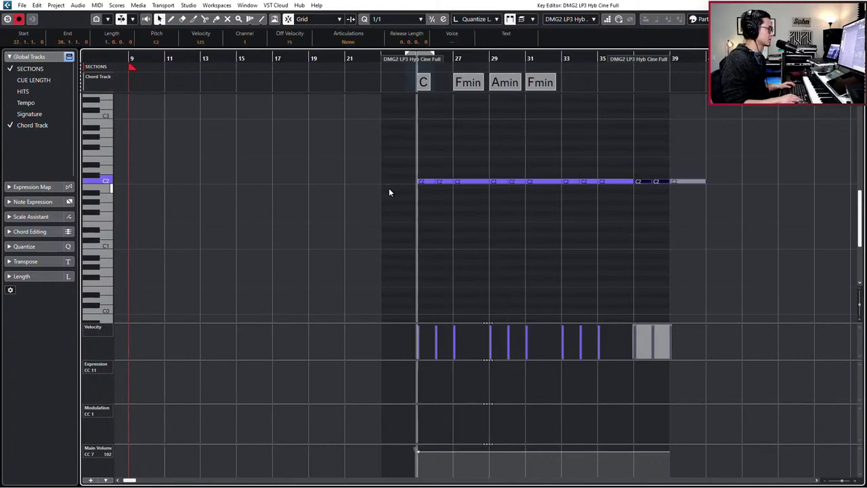
drag(654, 64, 689, 64)
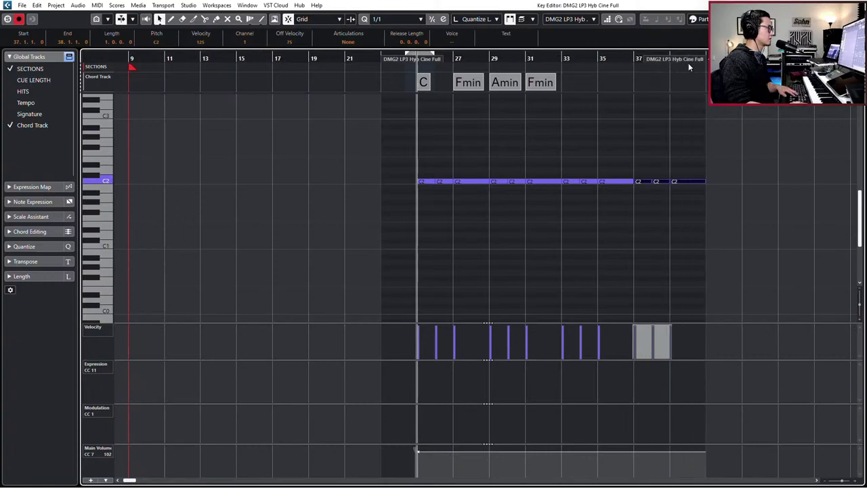
Continue the DMG2 Kit Time Keeps On Ticking track with another two-bar part from bar 39 to 41.
key(Return)
key(KP_Subtract)
key(KP_Subtract)
scroll(671, 157, down, 2)
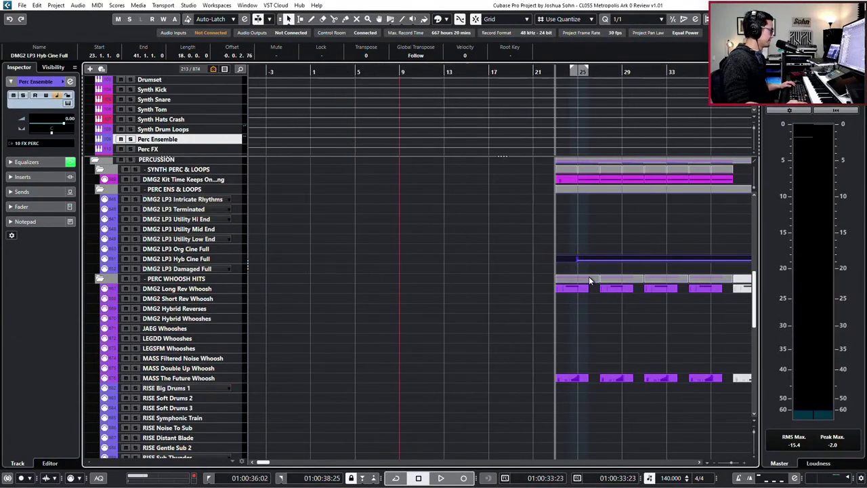
scroll(588, 276, right, 2)
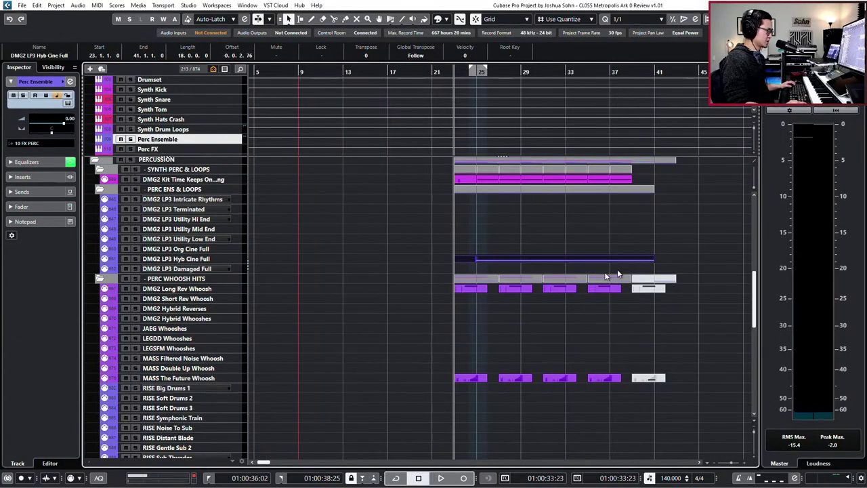
scroll(620, 269, up, 10)
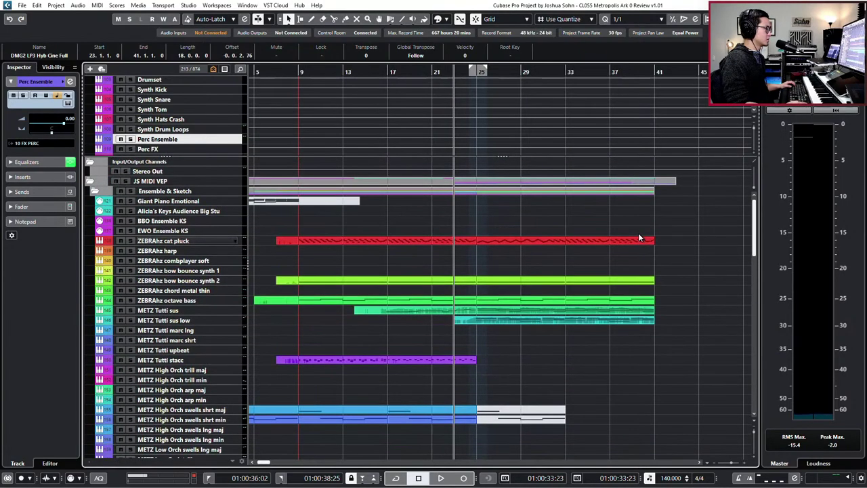
scroll(639, 234, down, 10)
click(641, 248)
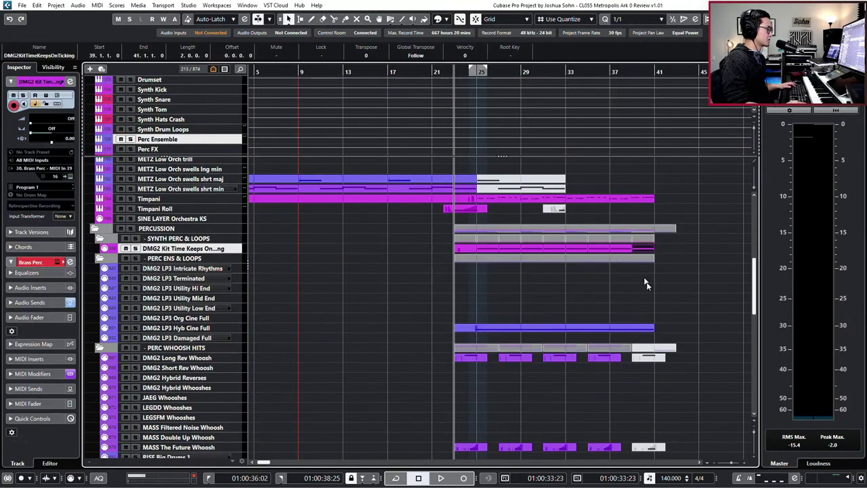
scroll(654, 305, down, 4)
scroll(604, 298, up, 4)
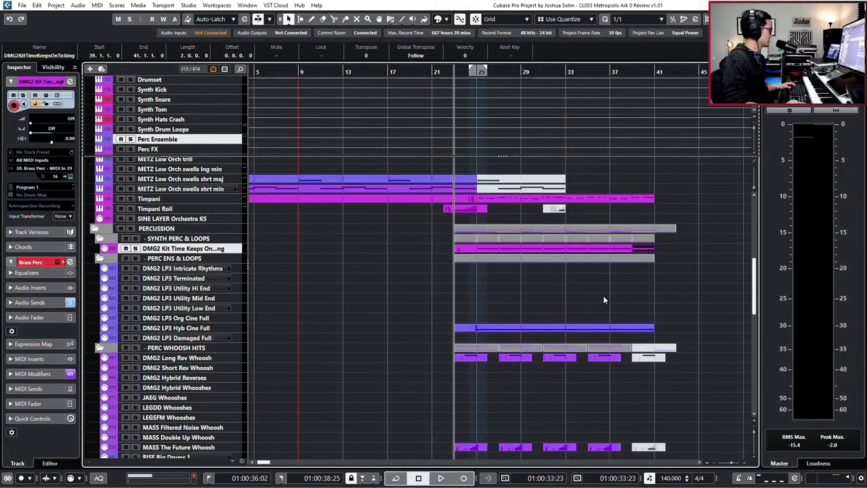
Audition hit sounds on LEGDD Hits, LEGSFM Booms, KEEPFOREST Hits, DMG2 Ens Trailer Made and DMG2 Ens Low Enders.
scroll(603, 295, down, 4)
scroll(604, 298, down, 6)
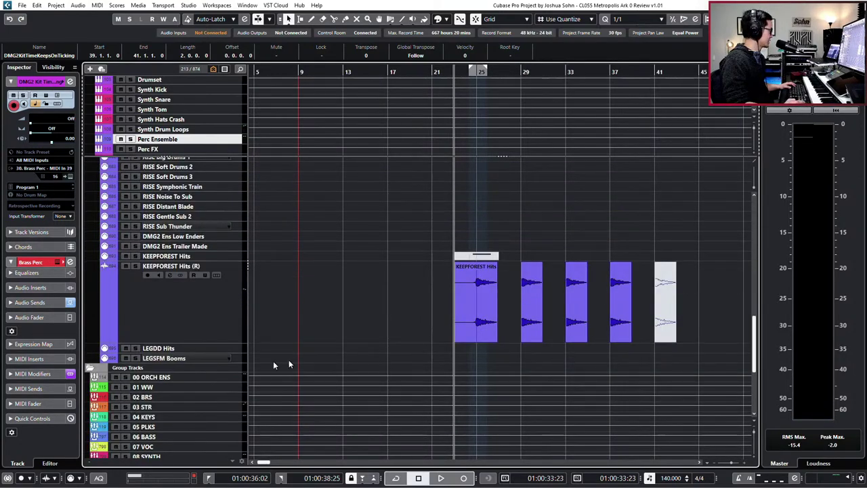
click(191, 349)
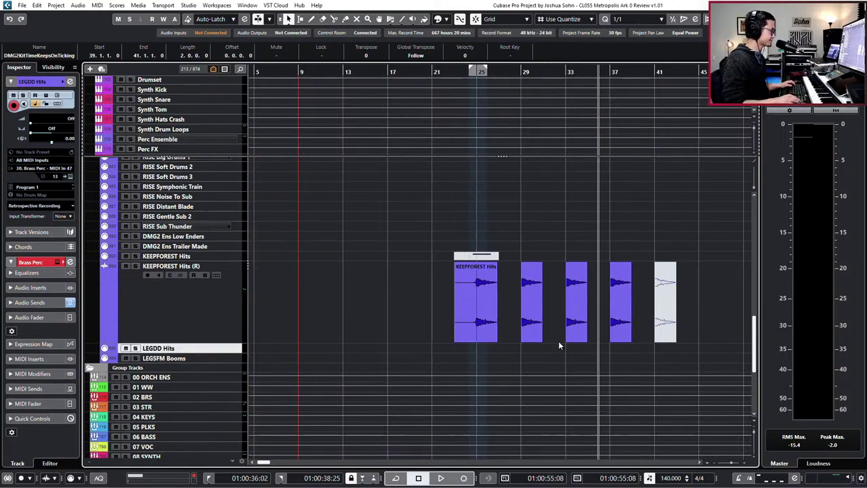
key(space)
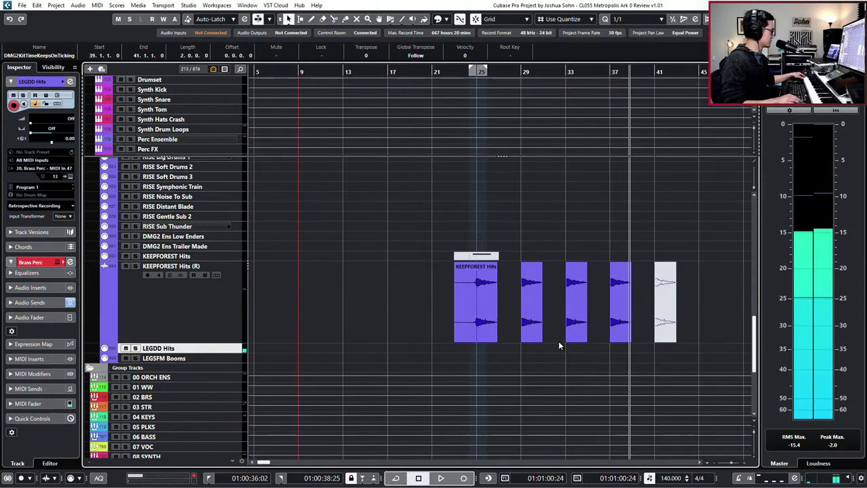
key(Down)
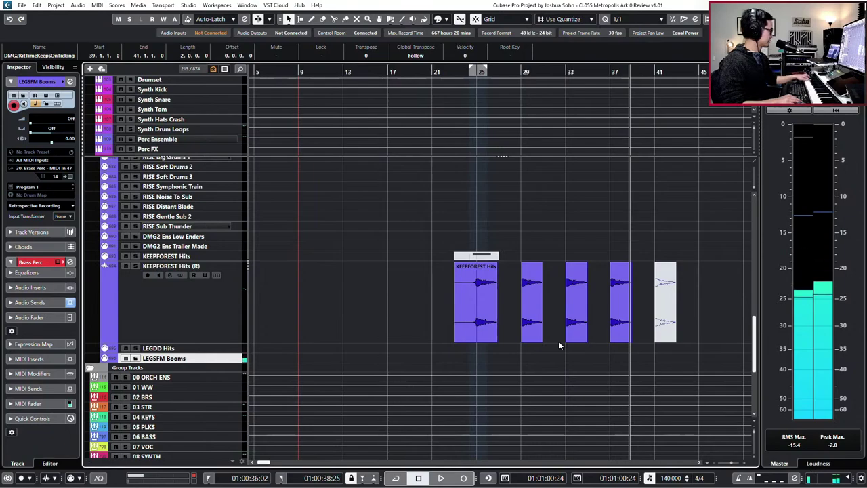
key(Up)
key(Up)
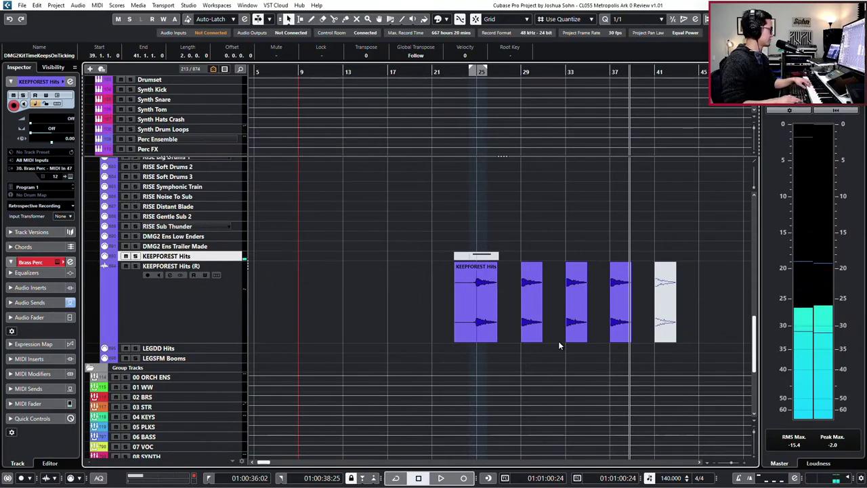
key(Up)
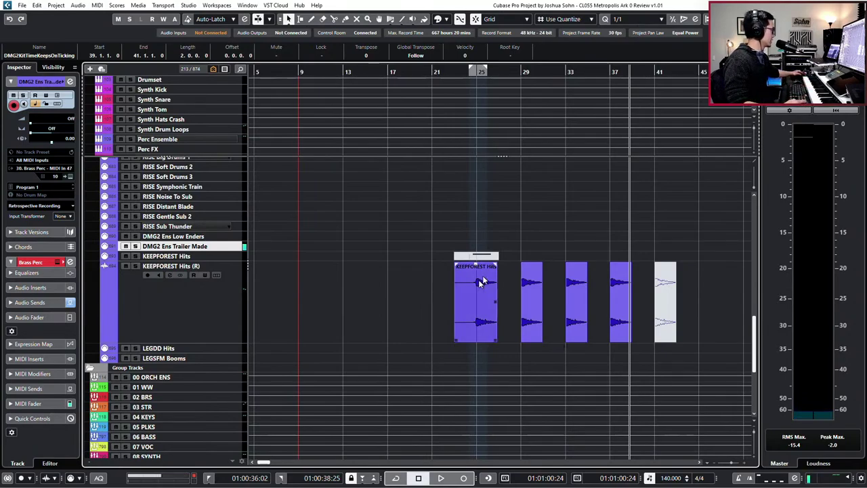
click(218, 239)
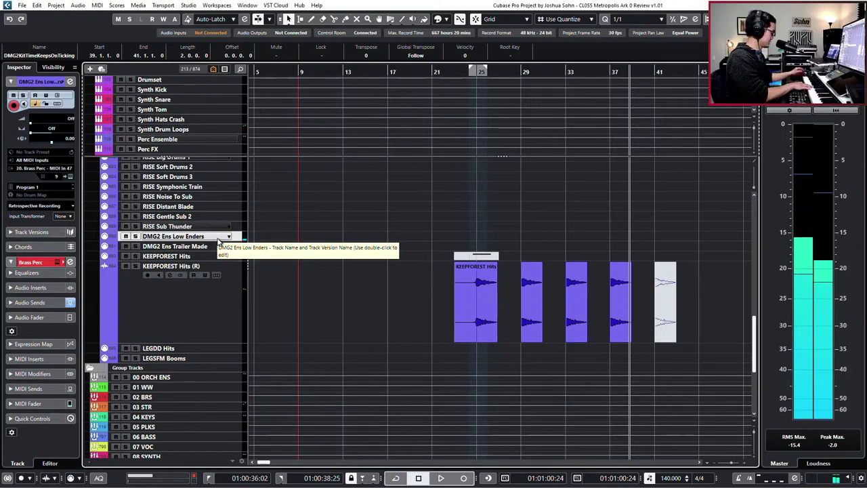
Record a C3 hit at bar 41 on DMG2 Ens Low Enders and extend its part to bar 45.
key(KP_Multiply)
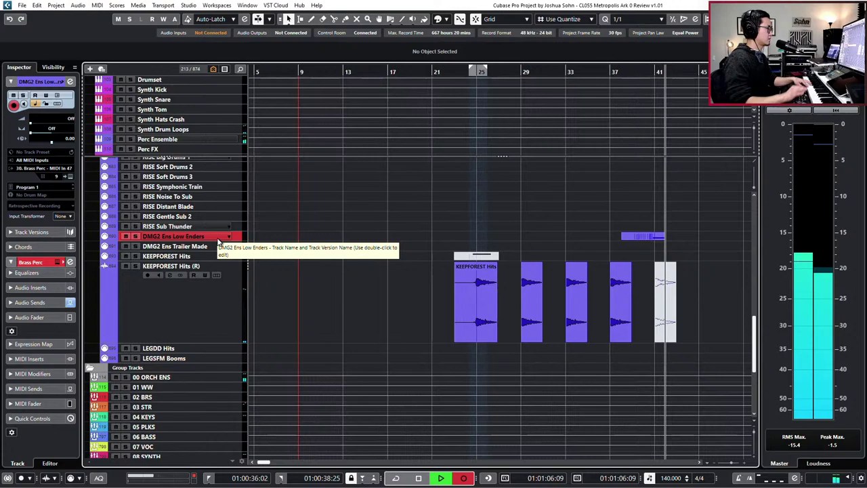
key(space)
key(h)
double_click(651, 237)
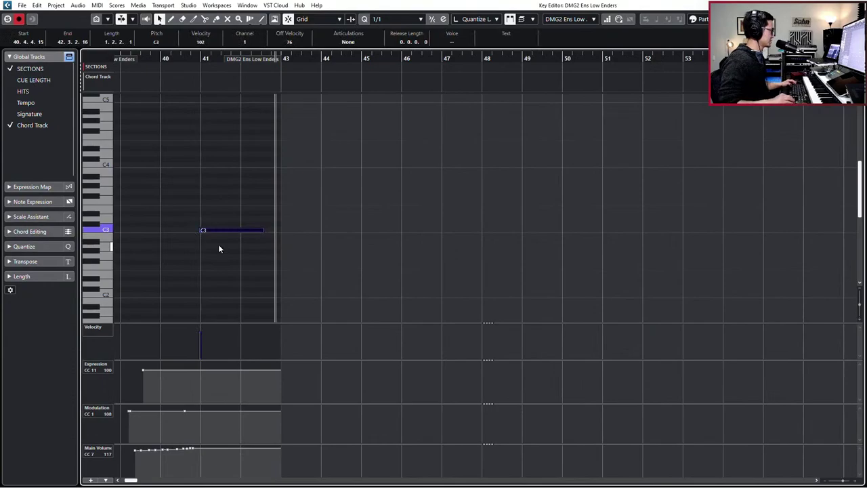
key(Escape)
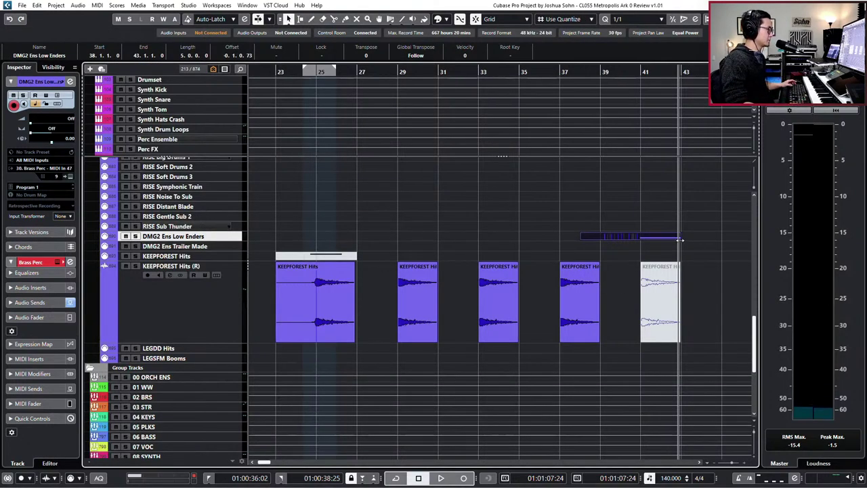
key(g)
Play the end of the section into bar 41 with the Ensemble & Sketch tracks in view.
scroll(663, 251, up, 5)
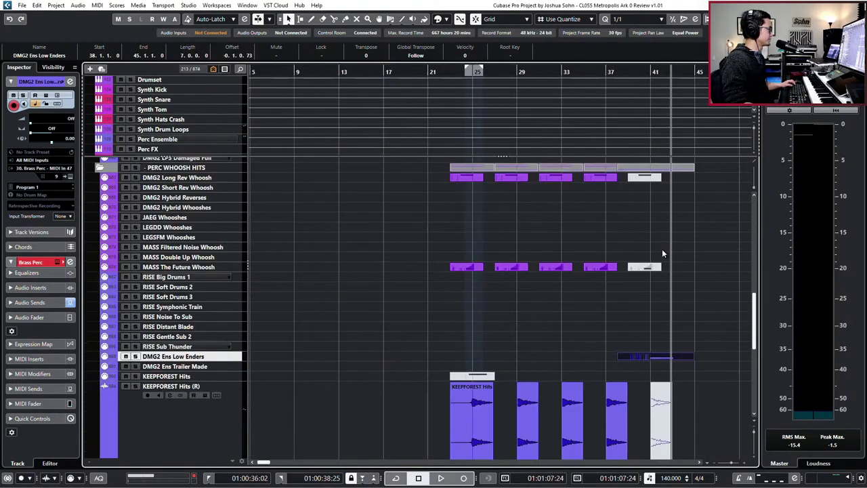
key(KP_Subtract)
key(KP_Subtract)
key(KP_Subtract)
key(KP_Subtract)
scroll(663, 249, up, 15)
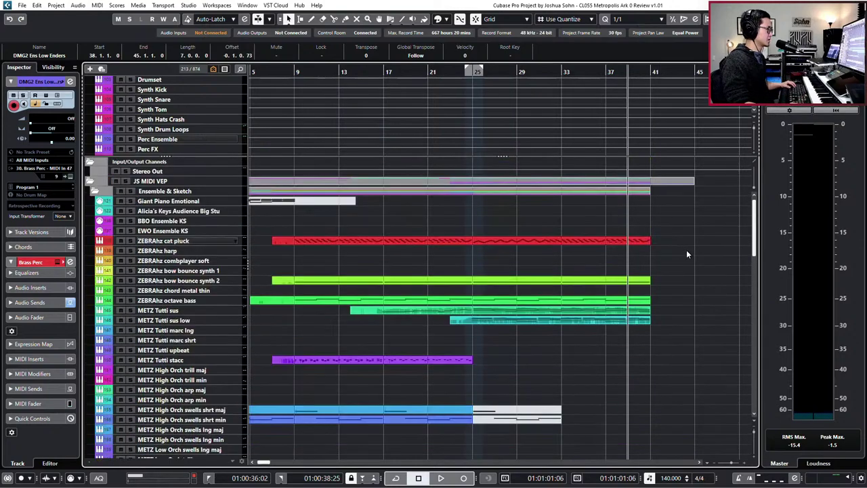
key(h)
key(h)
key(space)
key(h)
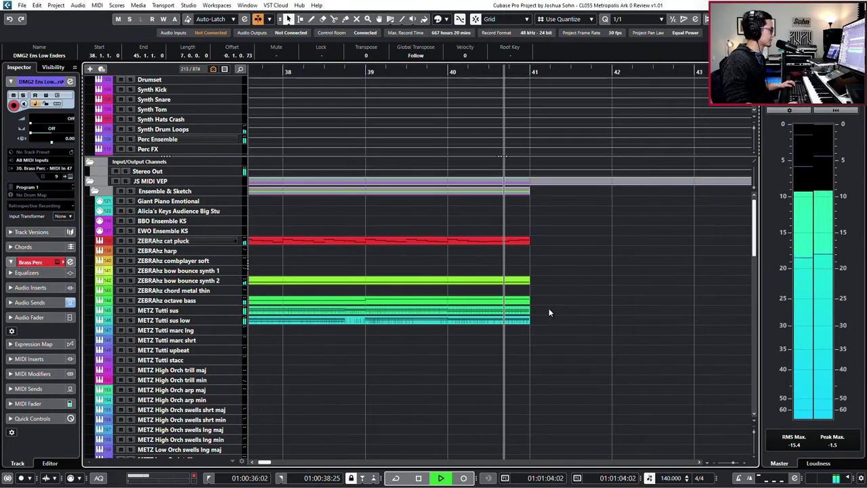
key(space)
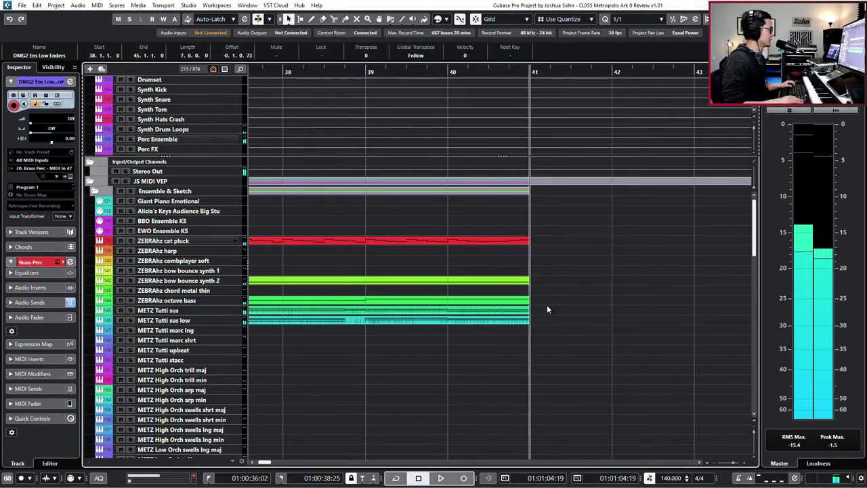
Open the DMG2 LP3 Hyb Cine Full part and split its last C2 note at bar 40.
scroll(543, 312, down, 6)
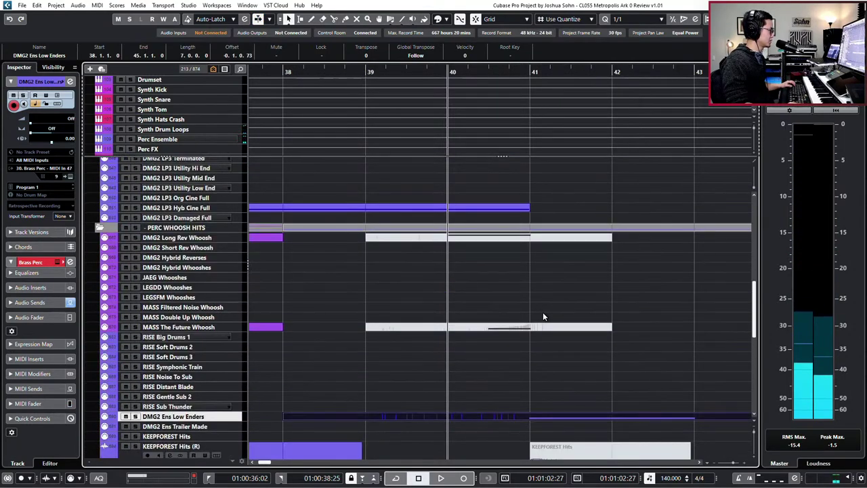
scroll(543, 312, up, 2)
click(519, 271)
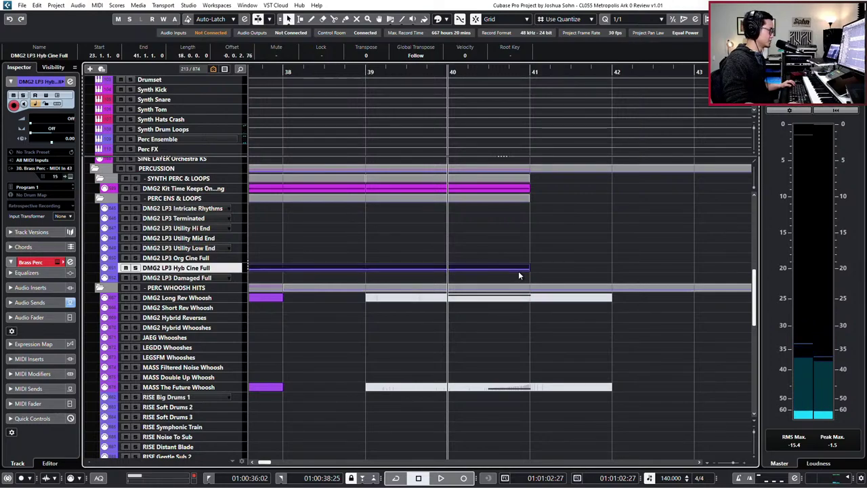
double_click(518, 271)
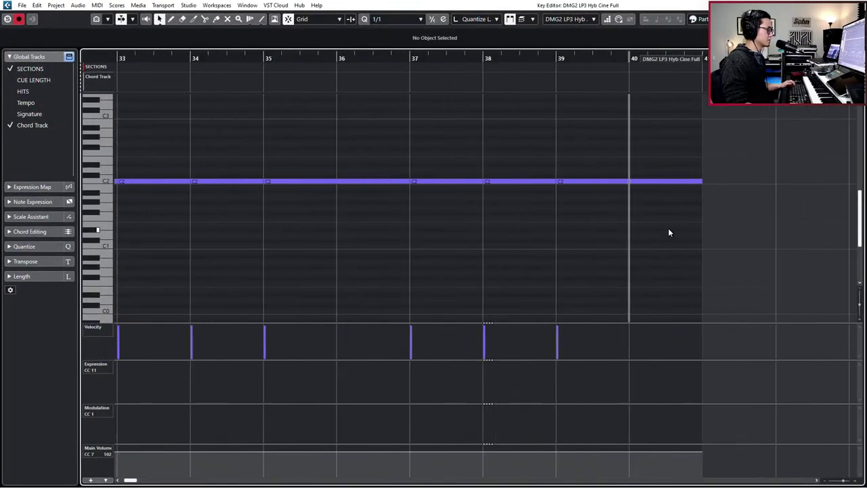
click(624, 182)
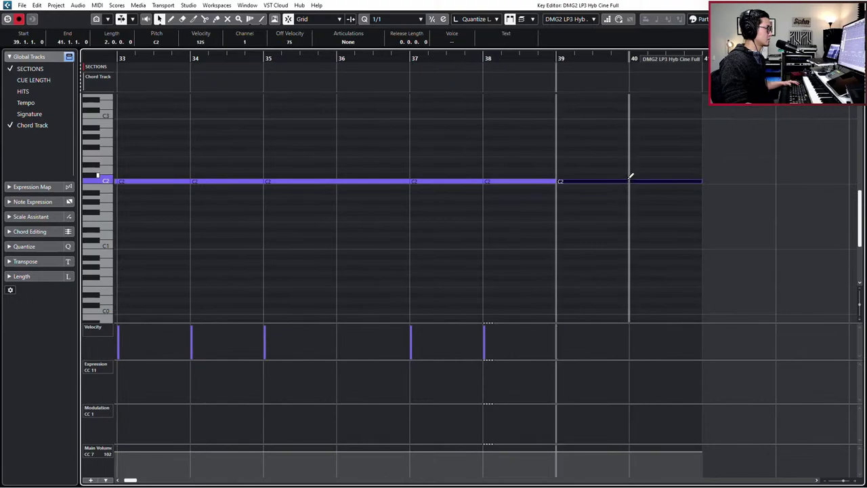
alt+click(627, 181)
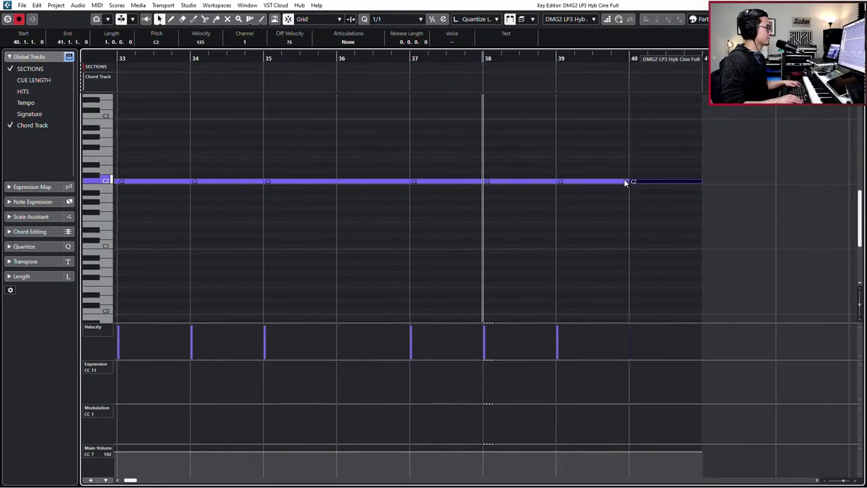
Split the bar 40 C2 note at beat 3 and divide its second half into three 1/4 triplet notes.
key(8)
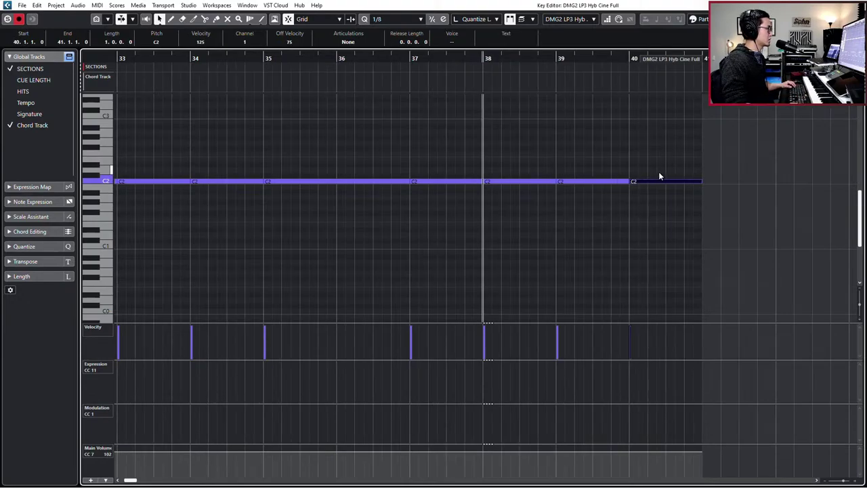
scroll(591, 157, right, 2)
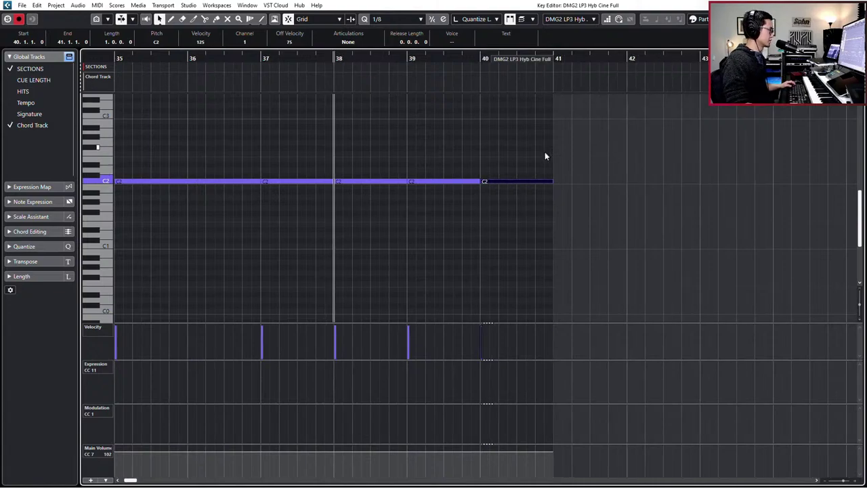
drag(545, 152, 529, 184)
click(529, 183)
key(6)
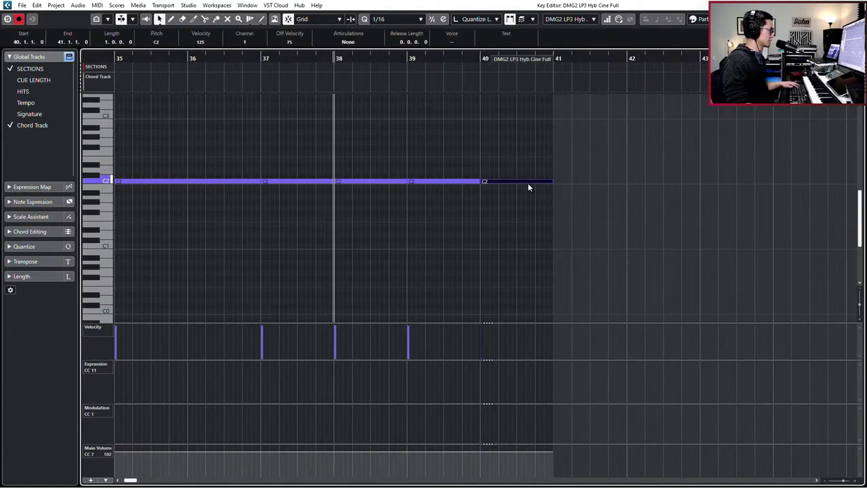
click(673, 169)
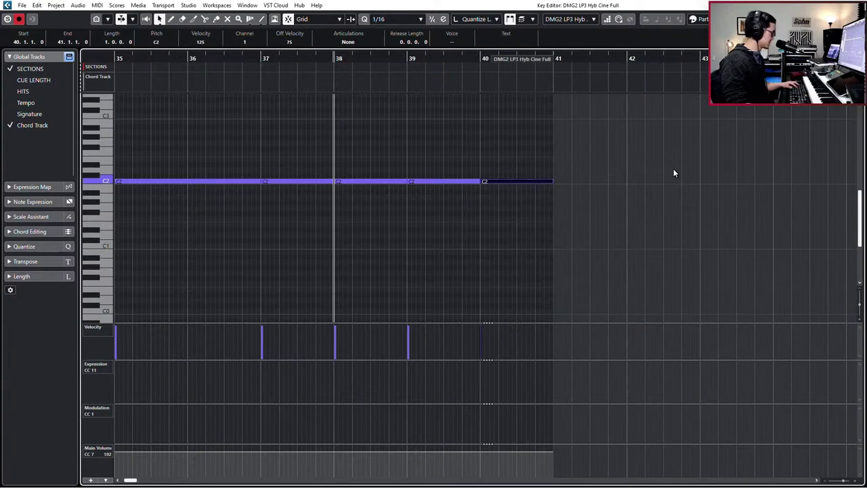
key(t)
scroll(576, 179, up, 2)
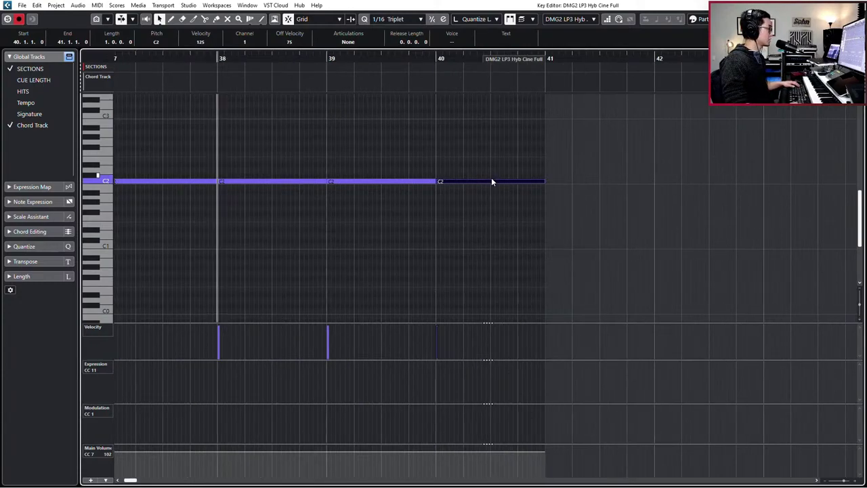
key(4)
alt+click(492, 181)
alt+click(509, 181)
alt+click(527, 181)
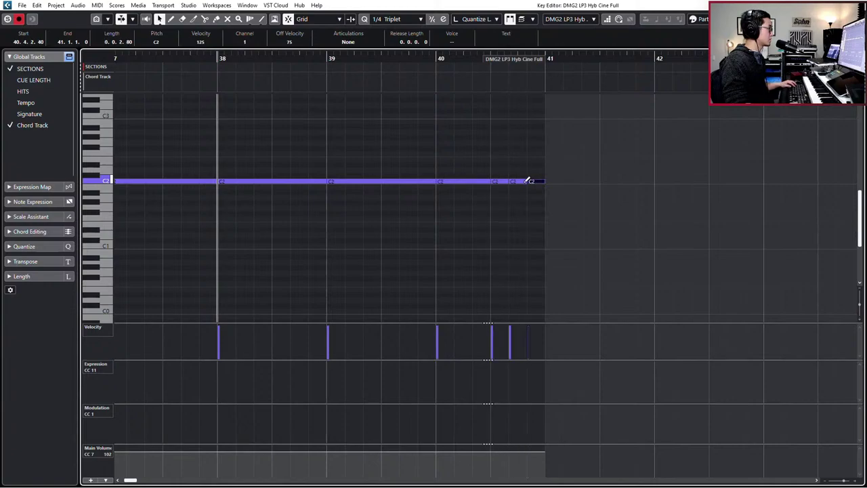
Play the Hyb Cine Full part from bar 38 to 41 to hear the triplet ending.
key(space)
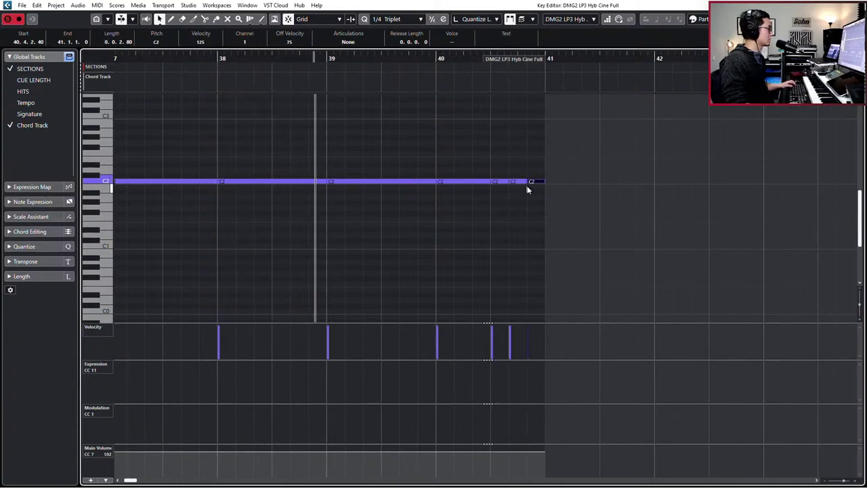
scroll(527, 187, down, 2)
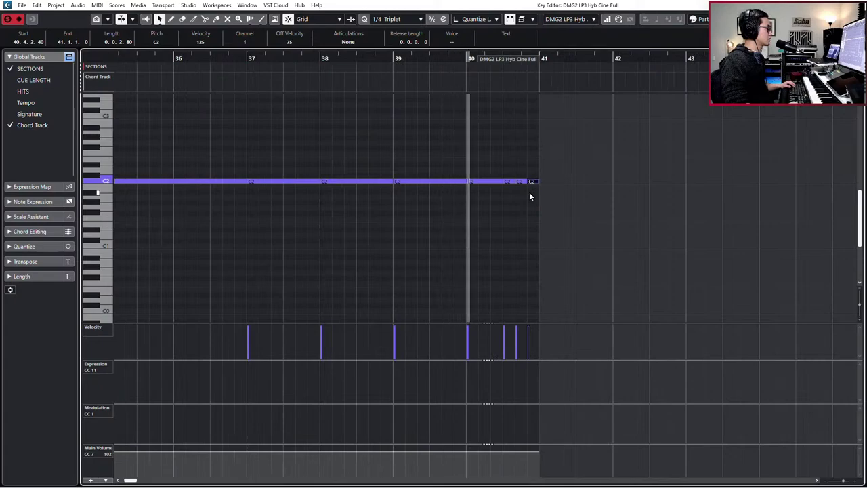
key(space)
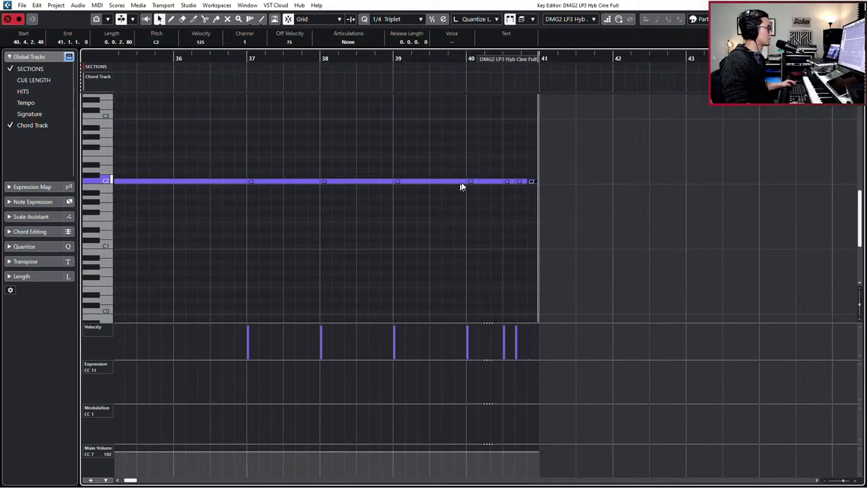
Split the C2 notes at beat 3 of bar 39 and beat 2 of bar 40, and play the passage from bar 39.
key(4)
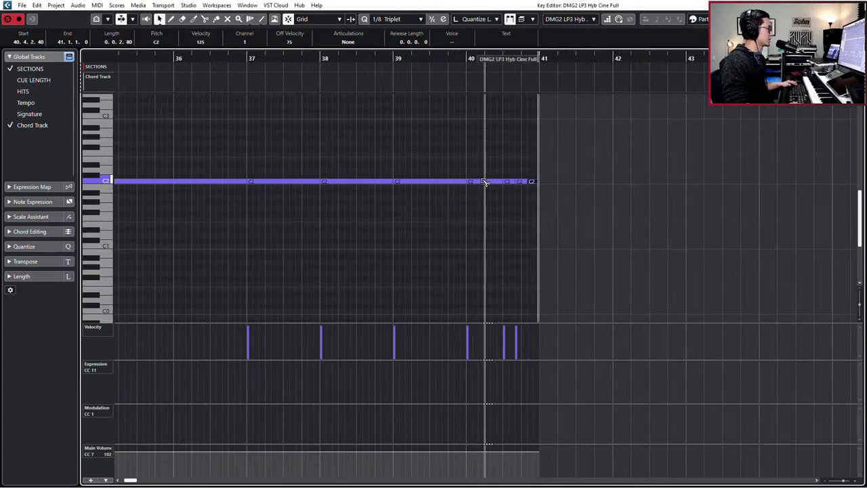
alt+click(485, 182)
alt+click(429, 181)
drag(401, 164, 577, 218)
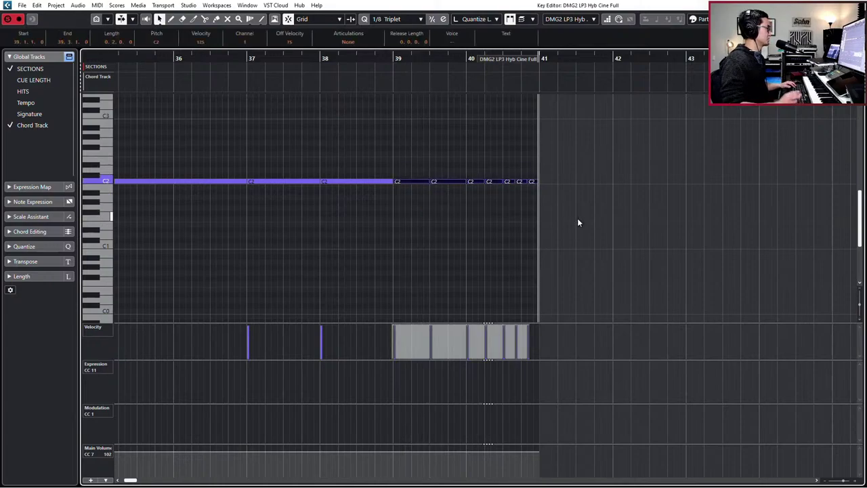
key(l)
key(space)
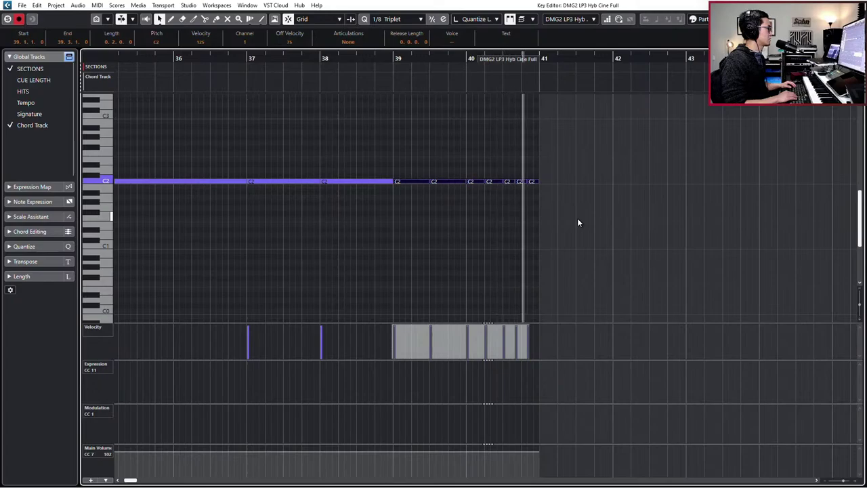
key(Return)
key(g)
key(g)
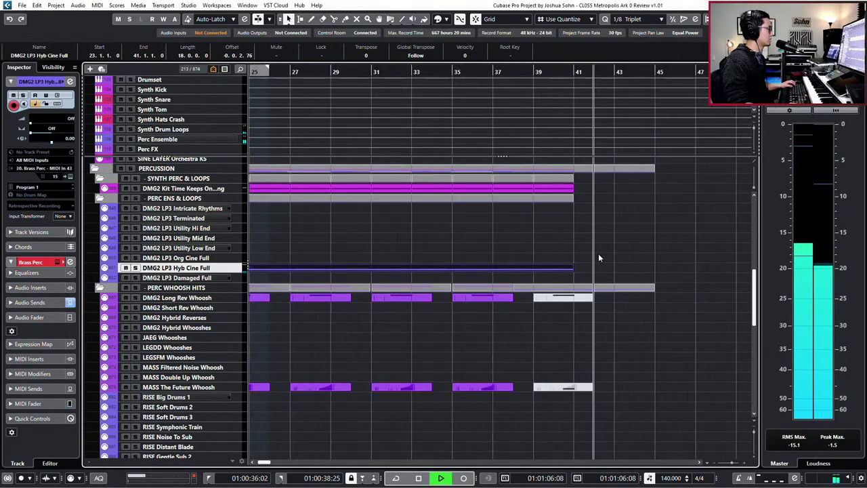
Audition the RISE sounds, including Noise To Sub, Big Drums 1, Soft Drums 2, Soft Drums 3 and Symphonic Train.
scroll(598, 253, down, 5)
scroll(602, 256, up, 5)
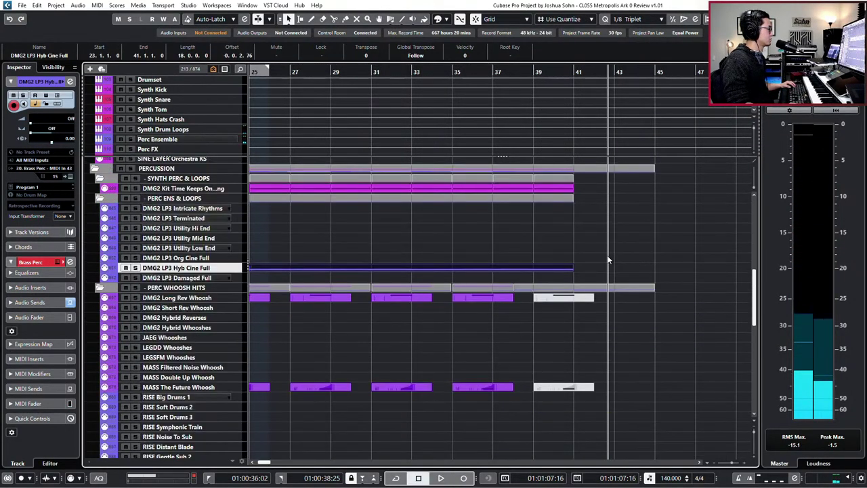
scroll(607, 264, down, 1)
scroll(610, 266, down, 2)
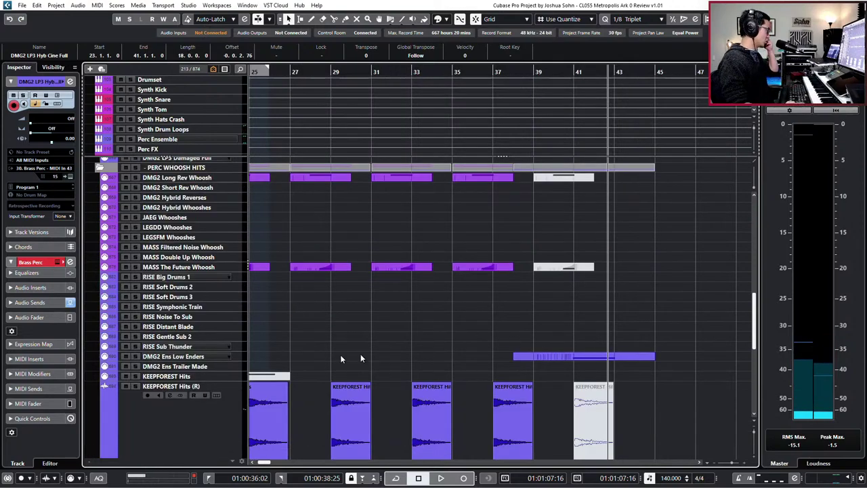
click(210, 336)
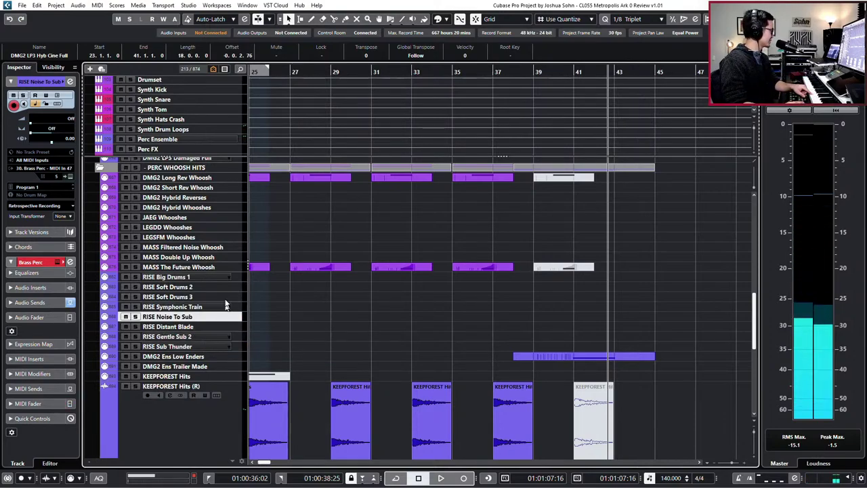
click(225, 277)
click(201, 286)
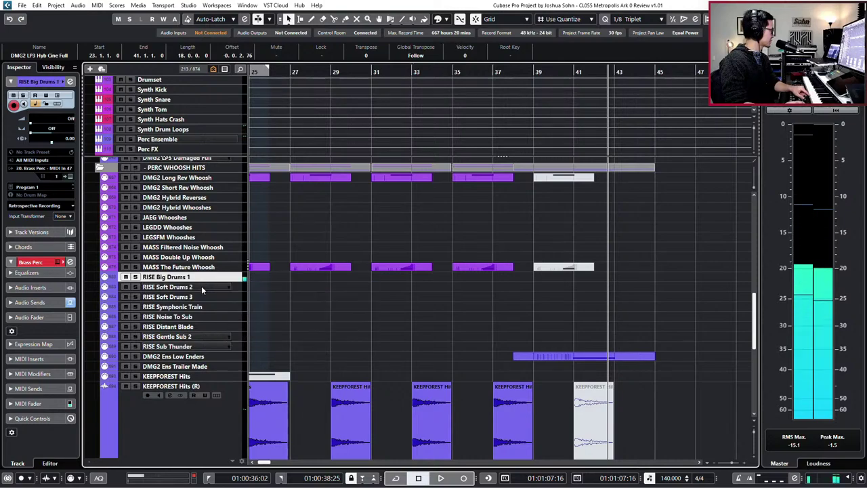
click(201, 286)
click(198, 299)
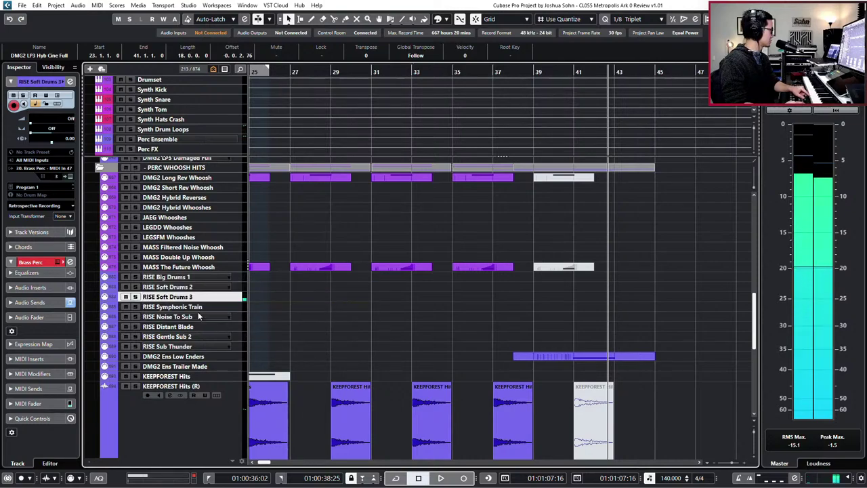
click(199, 307)
click(202, 296)
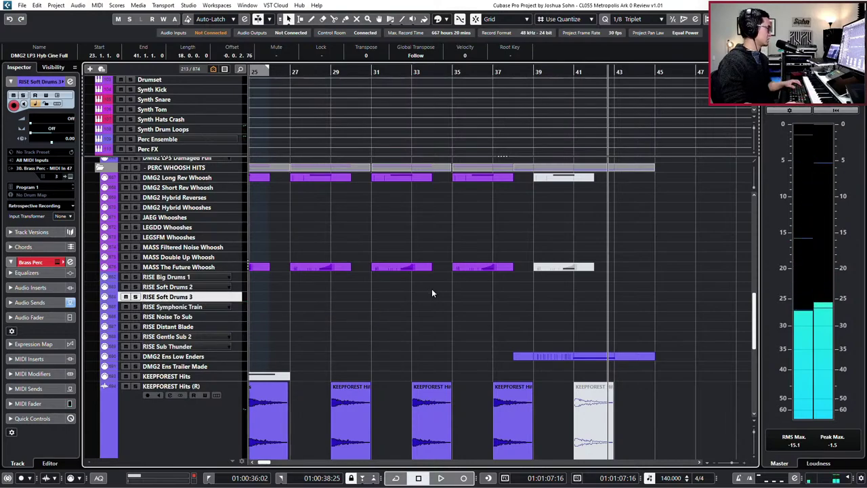
Review the percussion, whoosh, hit and METZ orchestra parts leading up to bar 45, and return the playhead to before bar 25.
scroll(434, 293, down, 2)
scroll(443, 304, left, 2)
key(KP_Subtract)
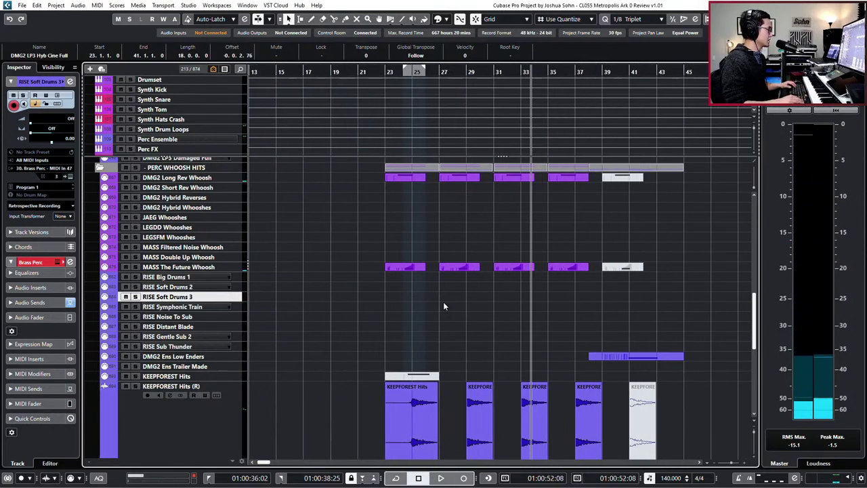
scroll(443, 301, up, 4)
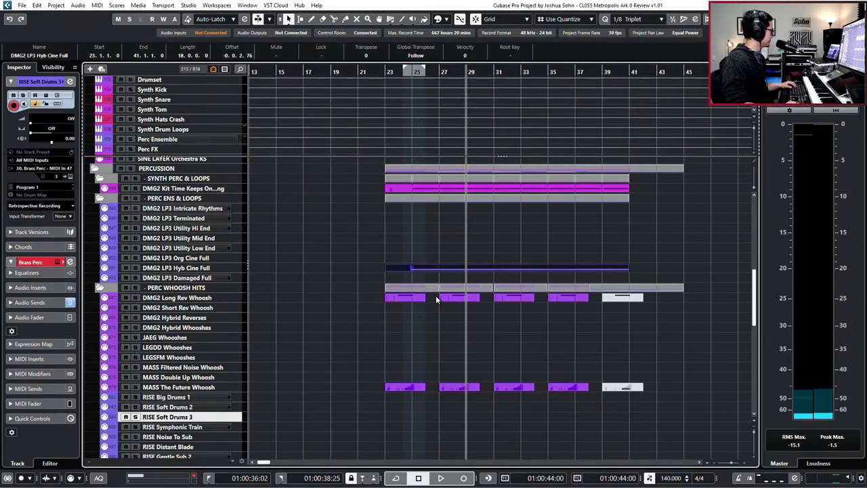
scroll(444, 297, down, 4)
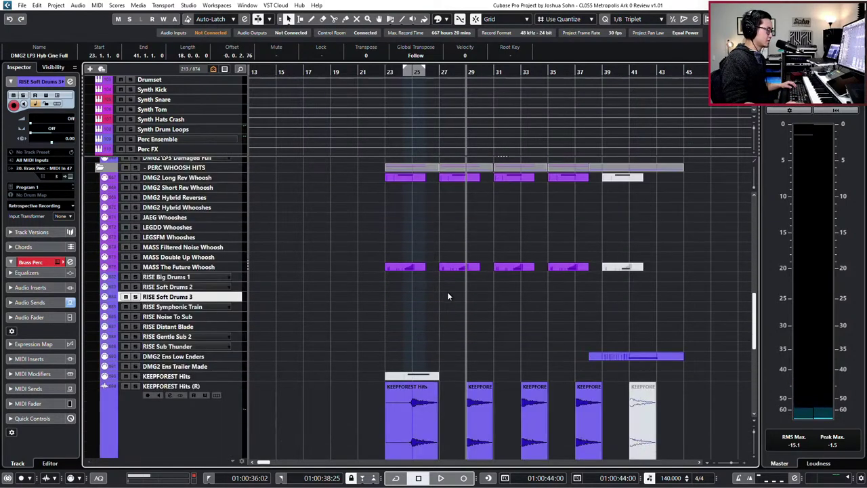
key(g)
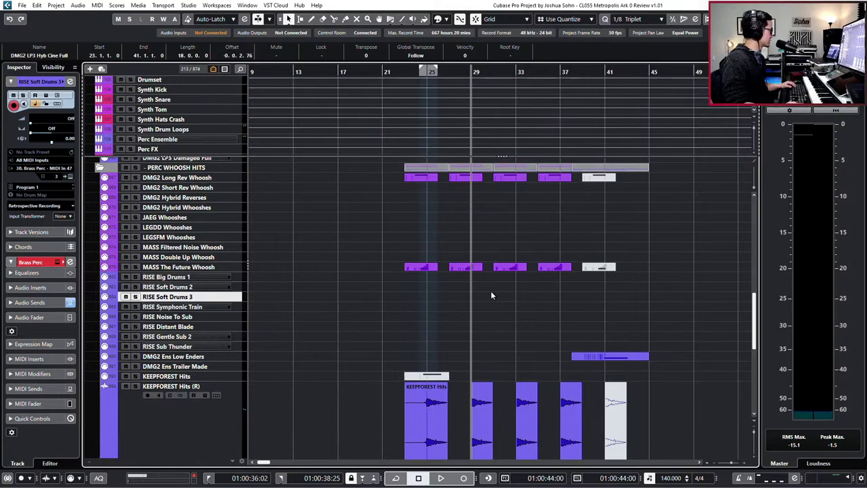
scroll(493, 295, up, 6)
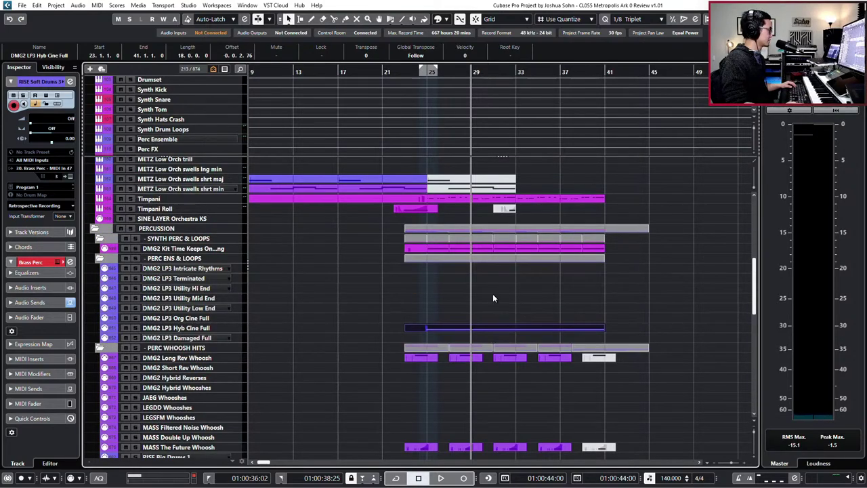
scroll(492, 296, down, 6)
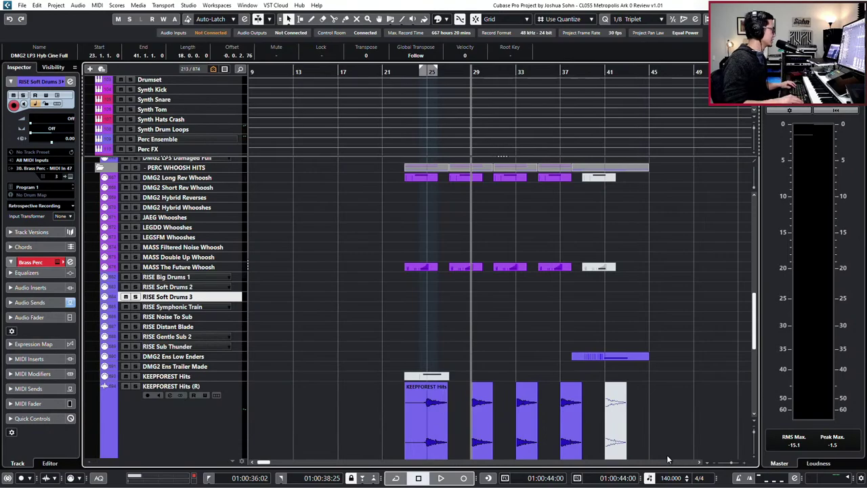
key(KP_Subtract)
key(KP_Subtract)
key(KP_Add)
scroll(667, 455, up, 4)
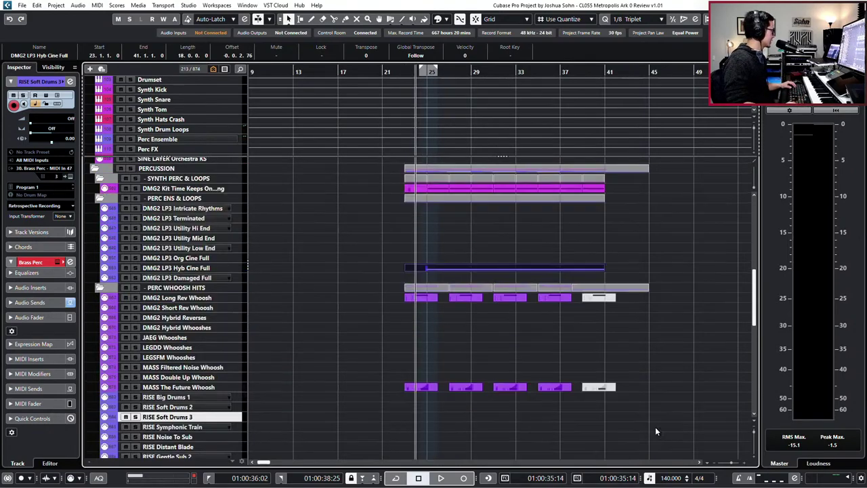
scroll(301, 327, up, 6)
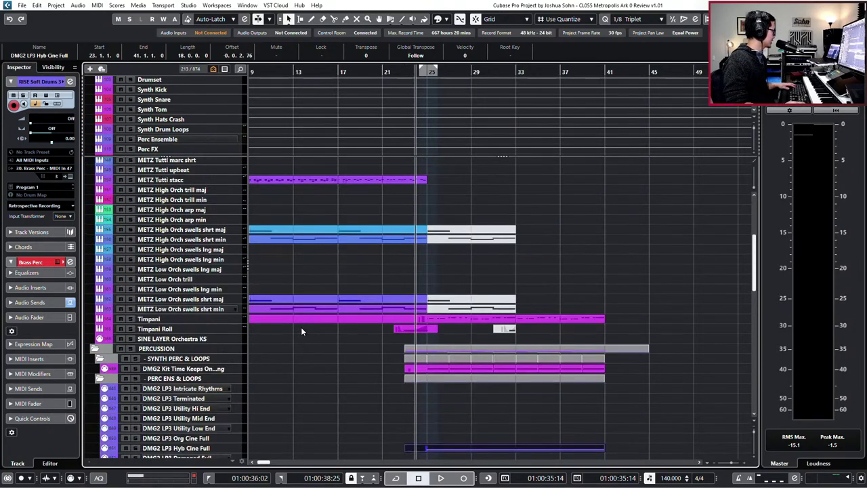
Search the tracks for "crash" and reveal the EWO Crash Combo track in the Perc Battery folder.
click(214, 320)
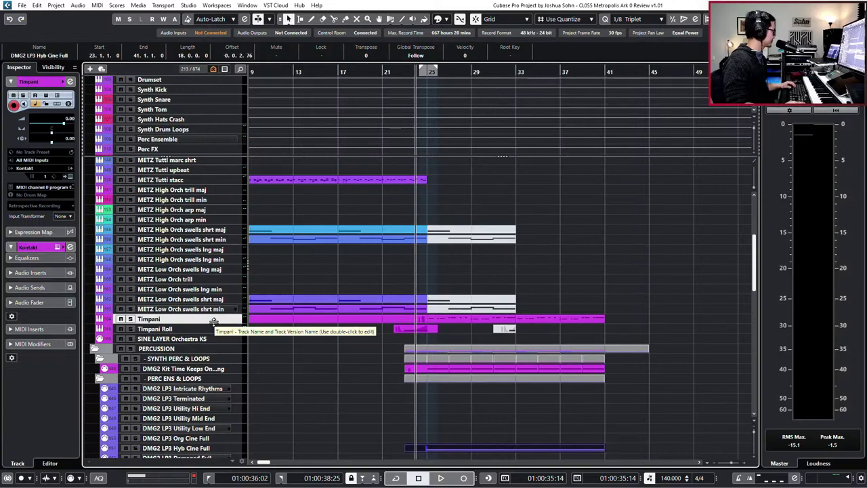
scroll(289, 329, down, 2)
key(ctrl+f)
text(crash)
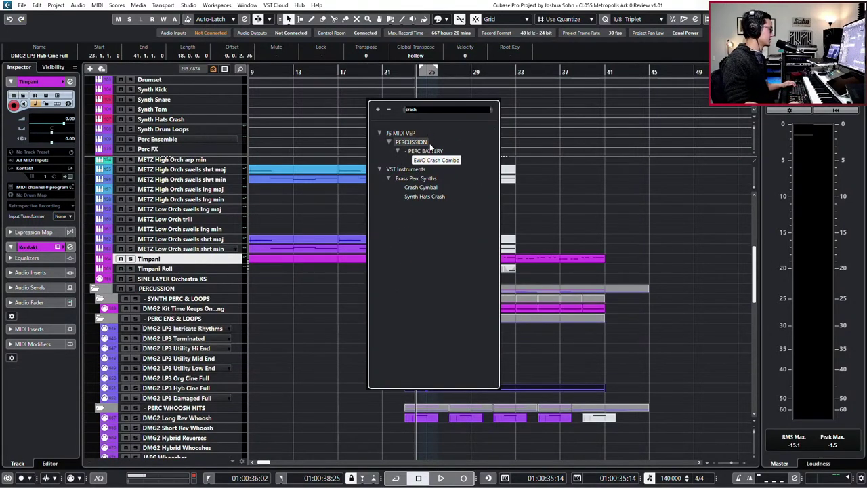
click(434, 161)
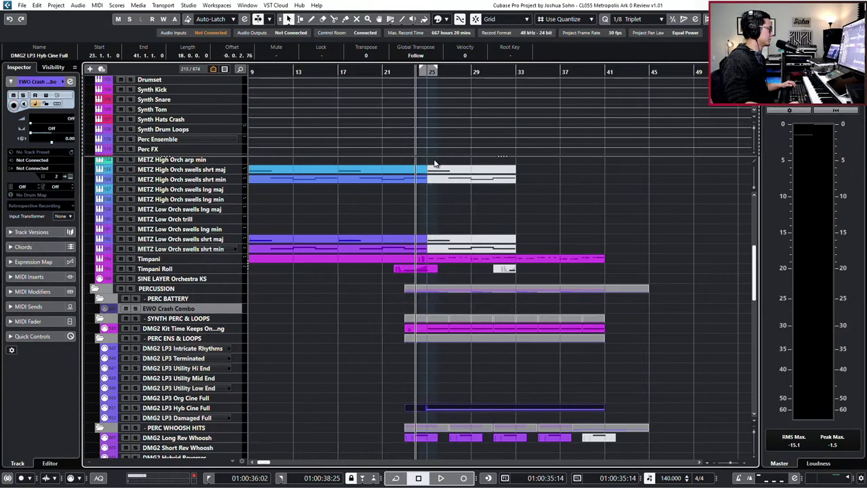
Duplicate the Timpani track located just above the Timpani Roll track.
click(280, 312)
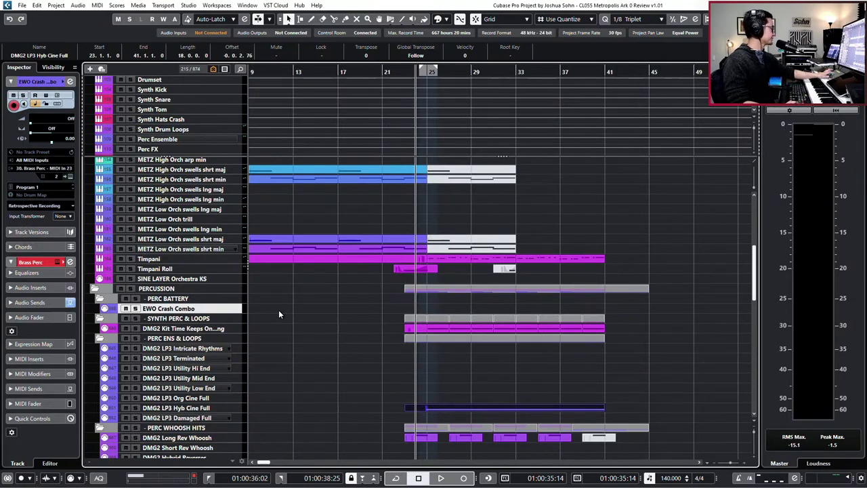
scroll(459, 351, down, 4)
ctrl+scroll(458, 355, up, 2)
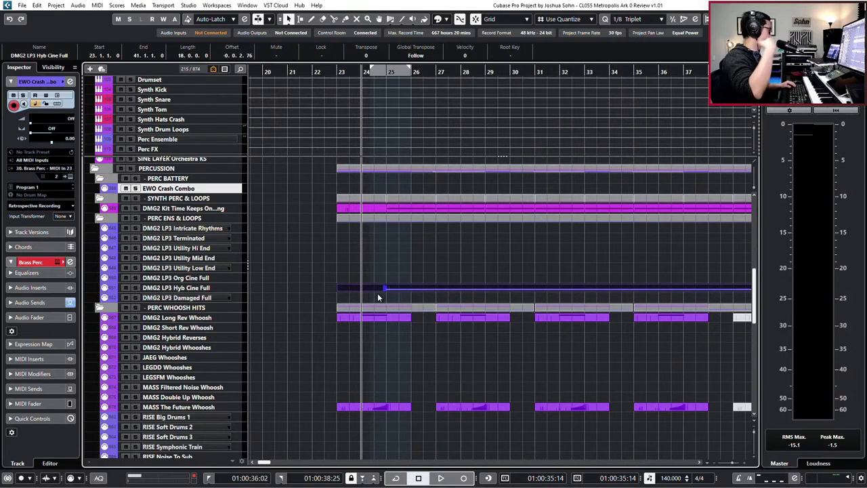
scroll(186, 199, up, 2)
click(187, 200)
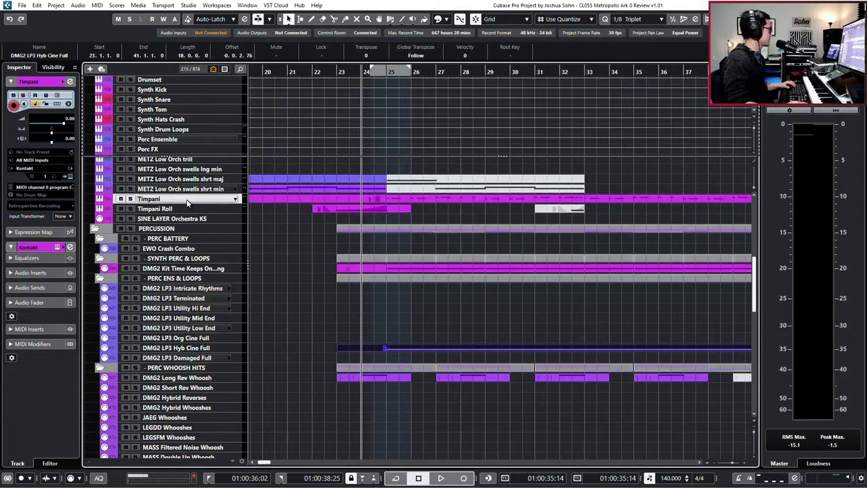
key(ctrl+d)
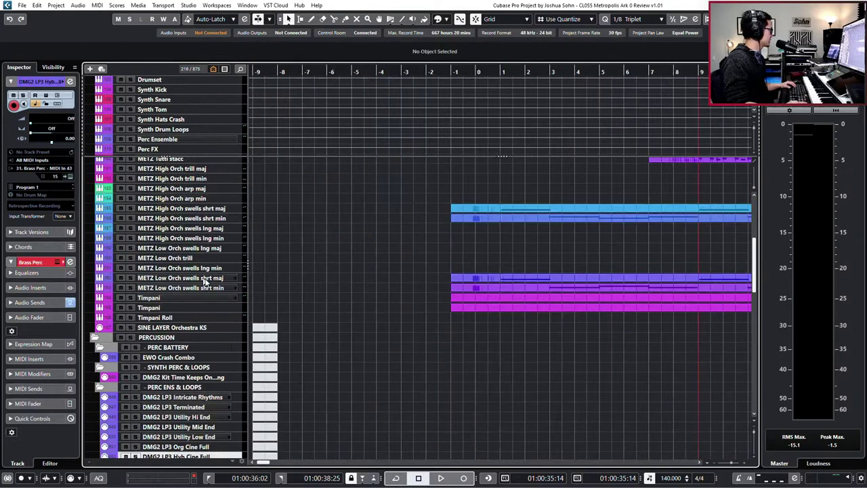
Move the duplicated Timpani track below EWO Crash Combo in the PERC BATTERY folder and rename it CINEPERC.
click(189, 309)
drag(192, 358, 195, 359)
double_click(195, 358)
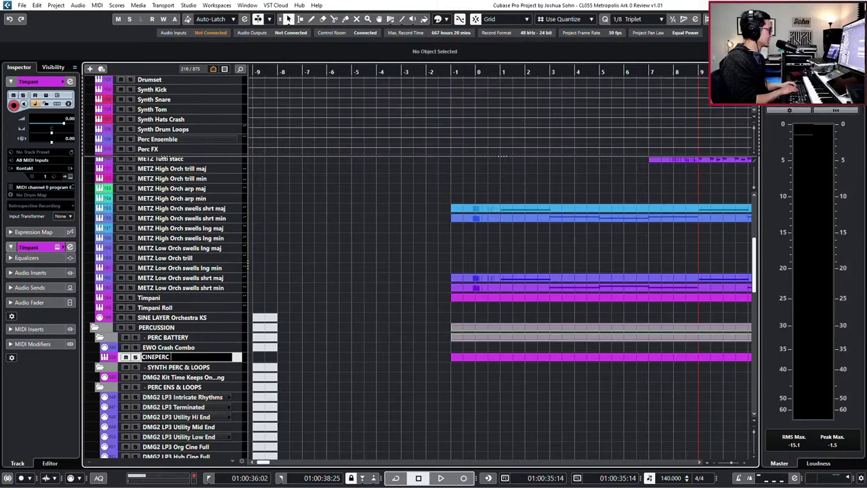
key(Return)
Replace the timpani patch in CINEPERC's Kontakt with C08 Orchestral Cymbals, keeping only one instance of it.
key(e)
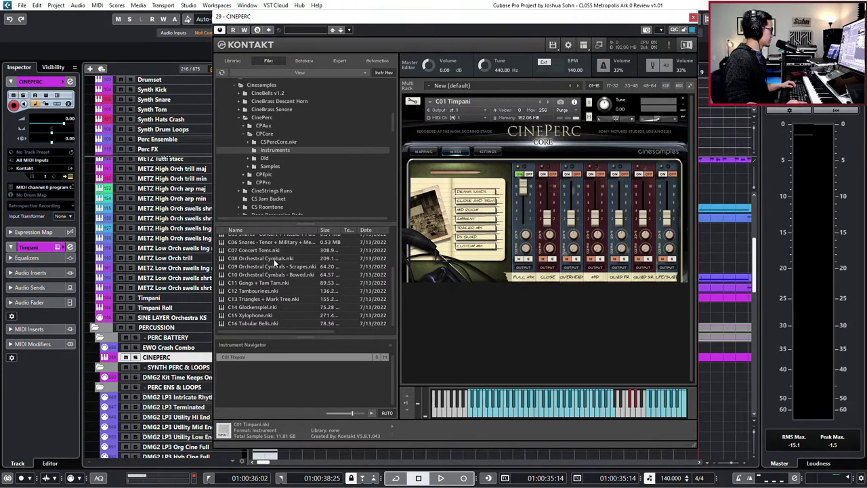
click(274, 259)
double_click(274, 259)
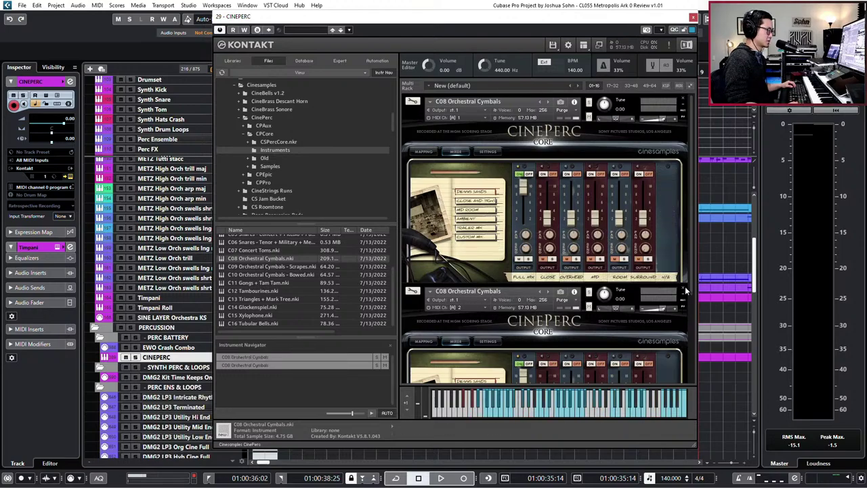
click(683, 100)
click(691, 16)
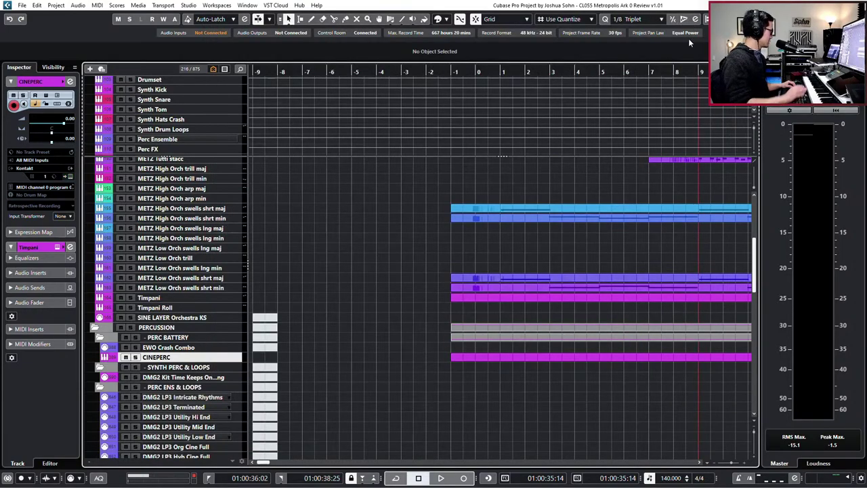
Rename the CINEPERC track as "CINEPERC sus cymbal".
key(Right)
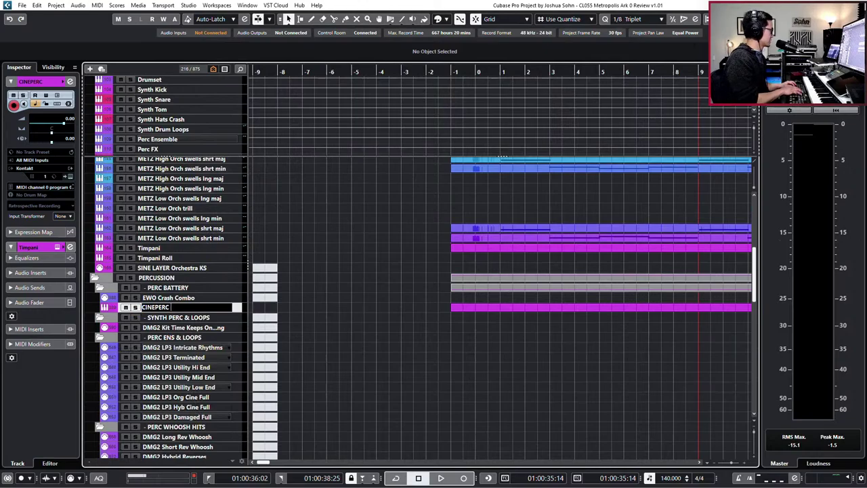
key(Return)
key(g)
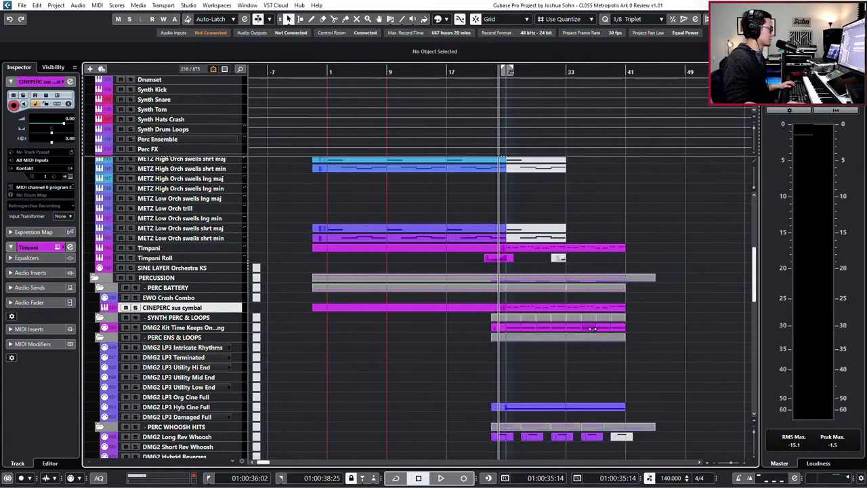
Delete the copied timpani parts from the CINEPERC sus cymbal track.
click(501, 309)
key(Delete)
key(Delete)
key(Delete)
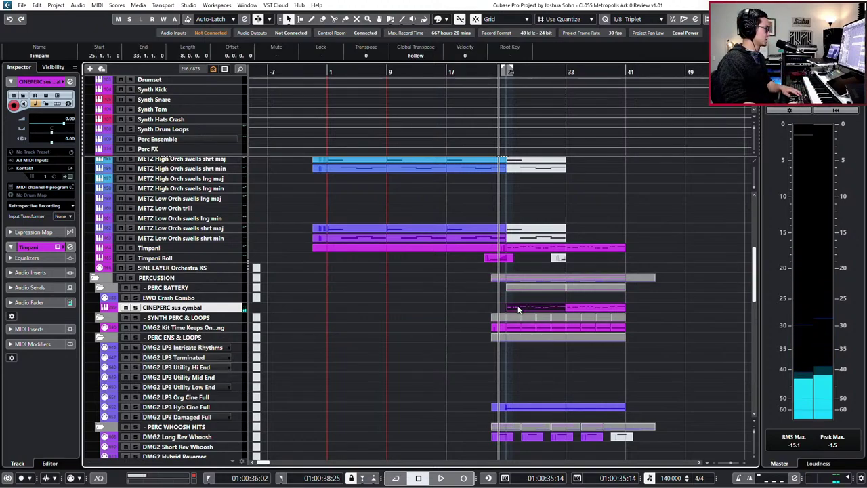
Play the passage and record suspended cymbal swells on the CINEPERC sus cymbal track from bar 27 to bar 34.
scroll(557, 308, up, 4)
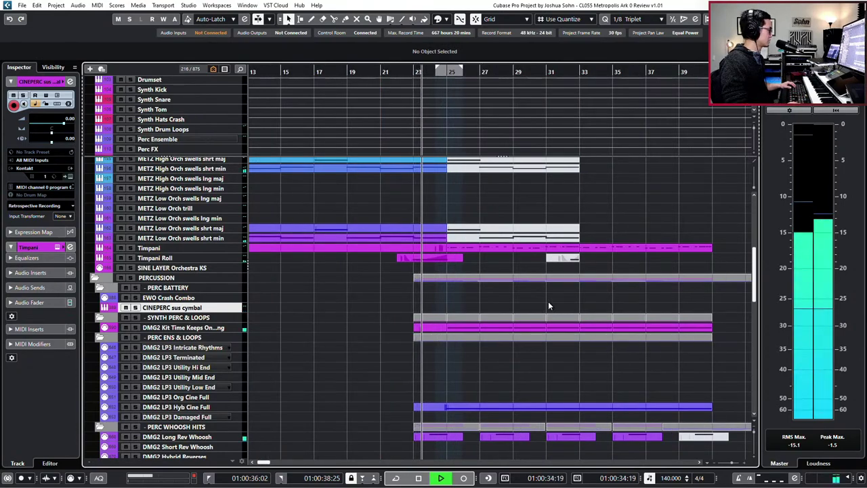
scroll(473, 306, down, 1)
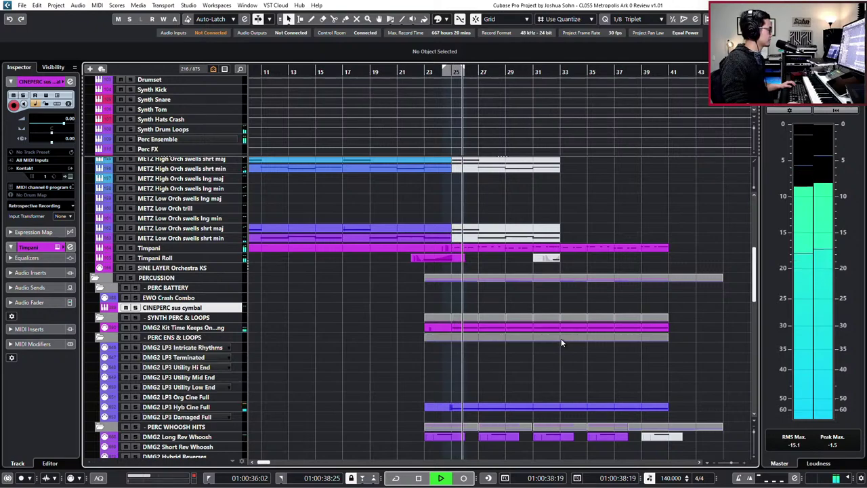
scroll(569, 335, down, 3)
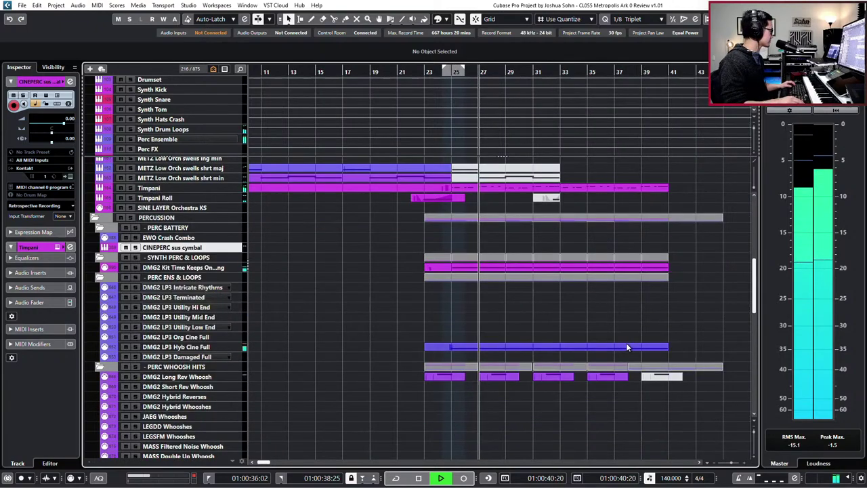
key(KP_Multiply)
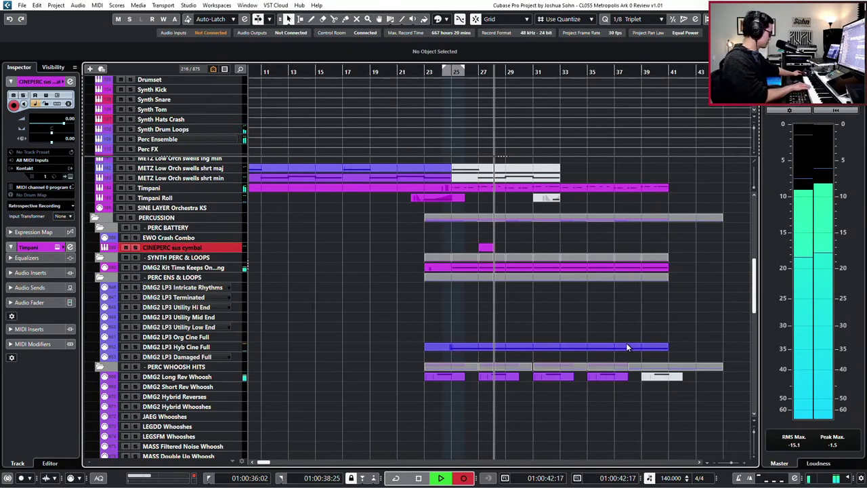
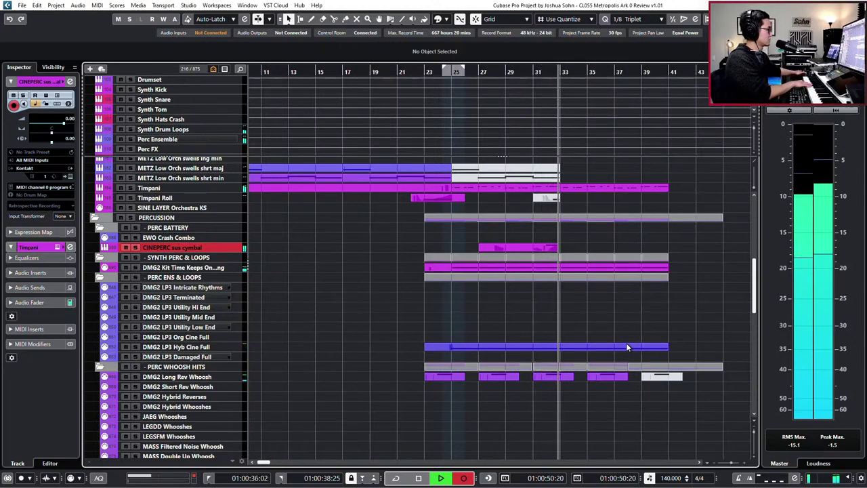
key(space)
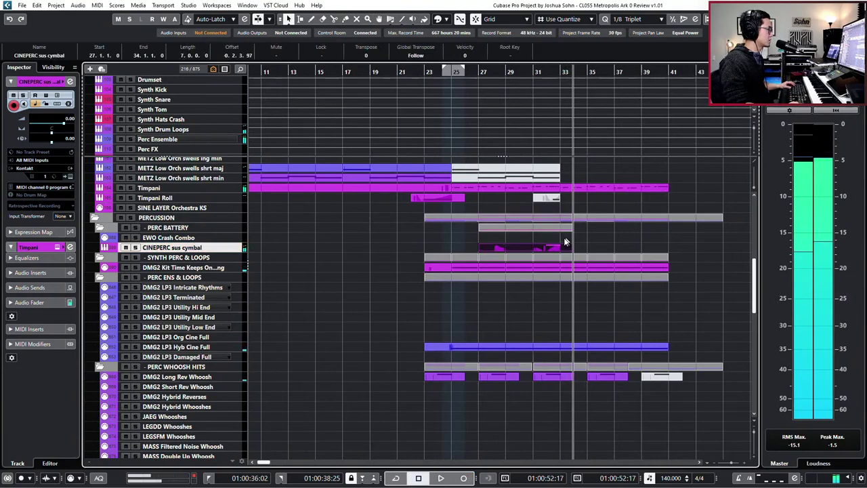
Split the recorded suspended cymbal part at bar 31, with the quantize preset set to 1/1.
scroll(558, 248, up, 2)
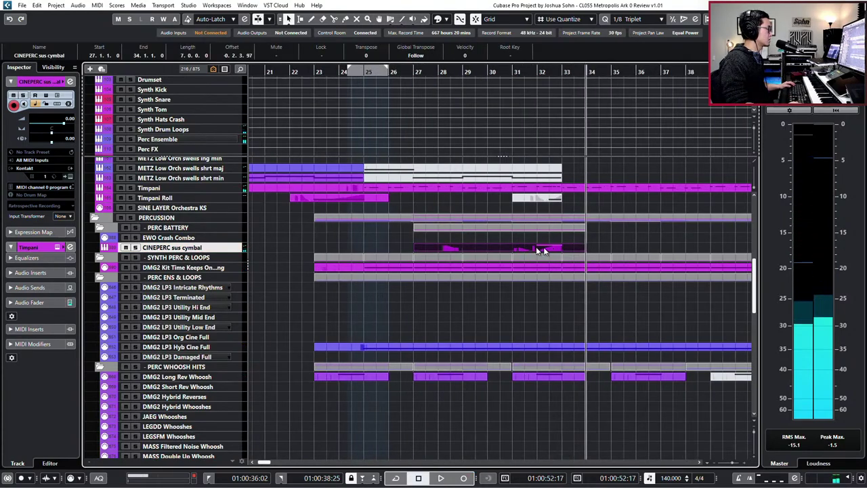
key(1)
double_click(513, 248)
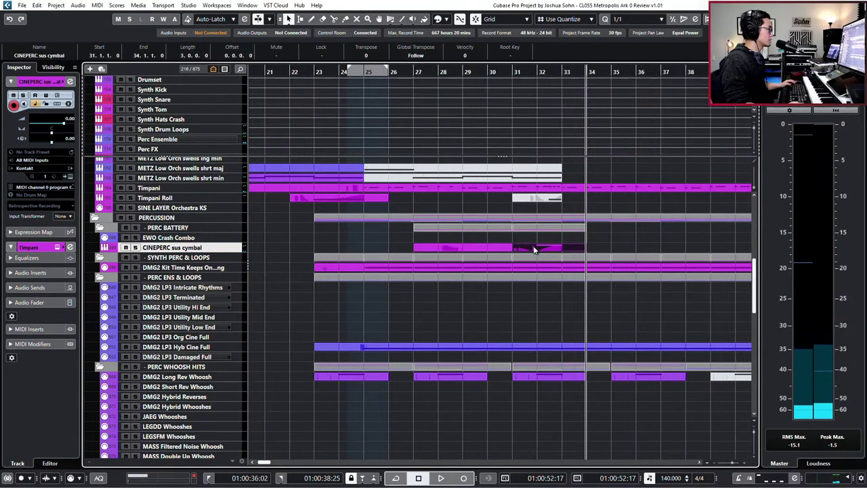
key(Return)
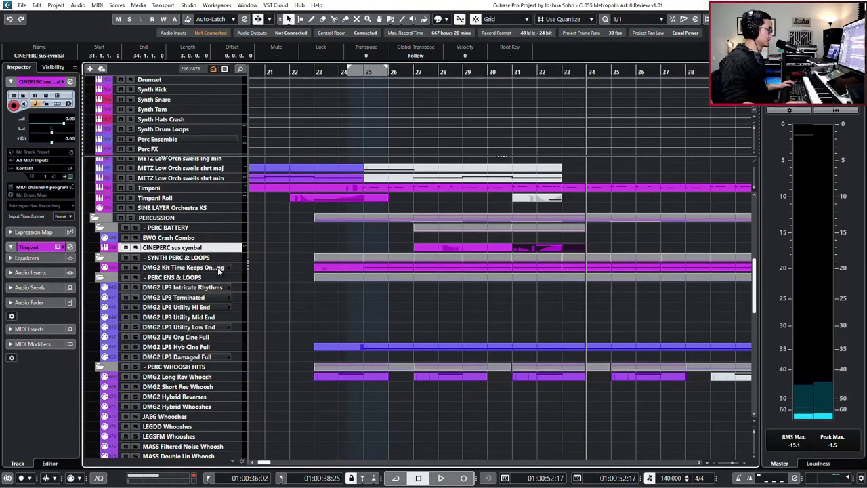
Delete the suspended cymbal part before bar 31 and copy the remaining part to bar 35.
click(480, 252)
key(Delete)
drag(515, 249, 594, 248)
key(g)
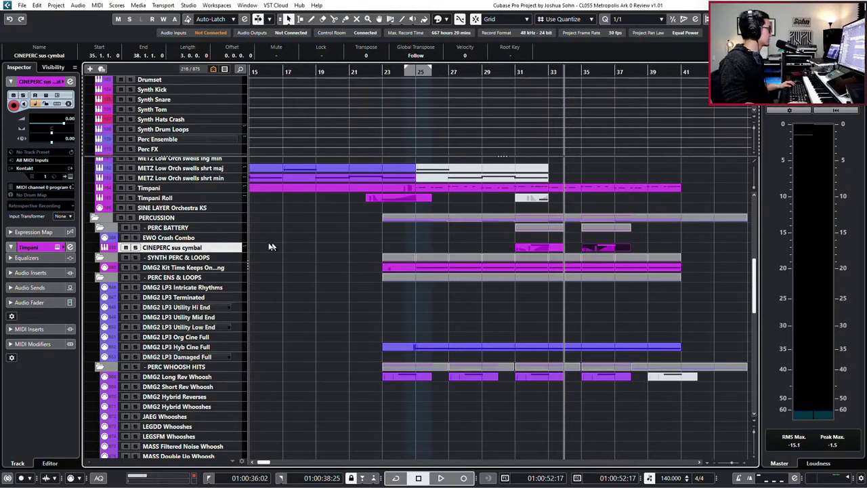
Record crash cymbal hits on the EWO Crash Combo track, starting from bar 23.
key(KP_Subtract)
key(KP_Subtract)
key(KP_Subtract)
key(KP_Subtract)
key(KP_Subtract)
key(KP_Subtract)
key(KP_Subtract)
key(KP_Subtract)
key(KP_Subtract)
key(KP_Subtract)
key(KP_Subtract)
key(KP_Add)
key(KP_Add)
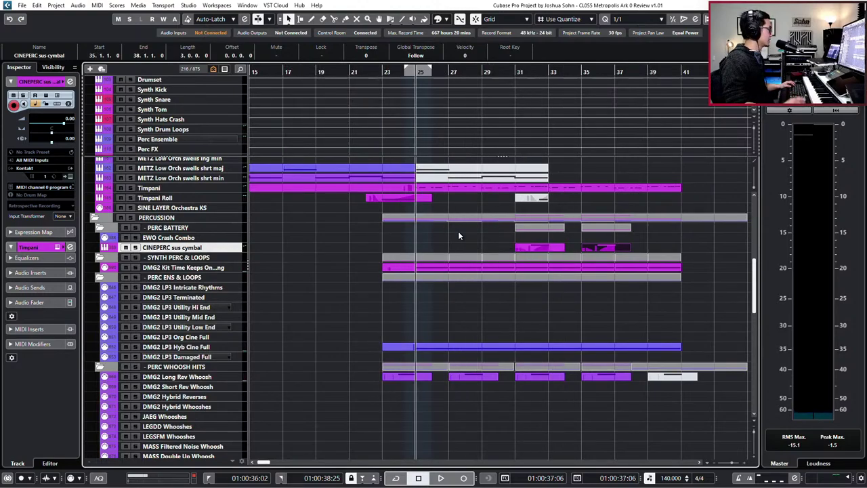
key(KP_Subtract)
click(162, 238)
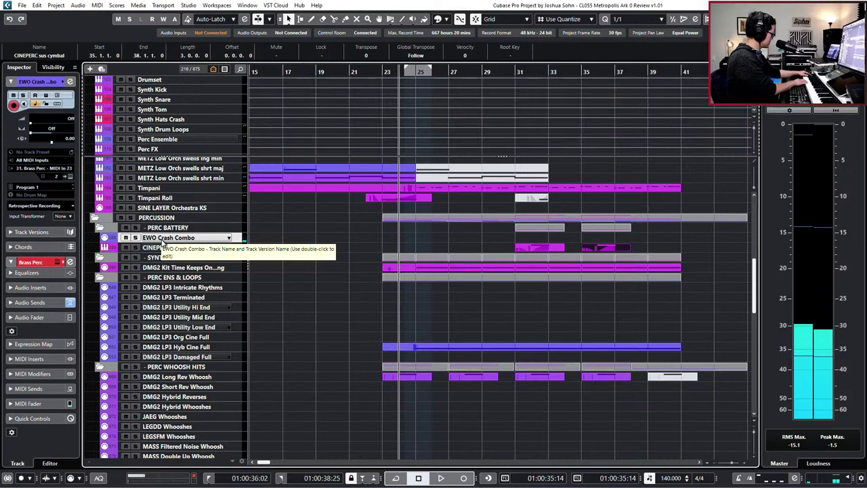
key(KP_Subtract)
key(KP_Subtract)
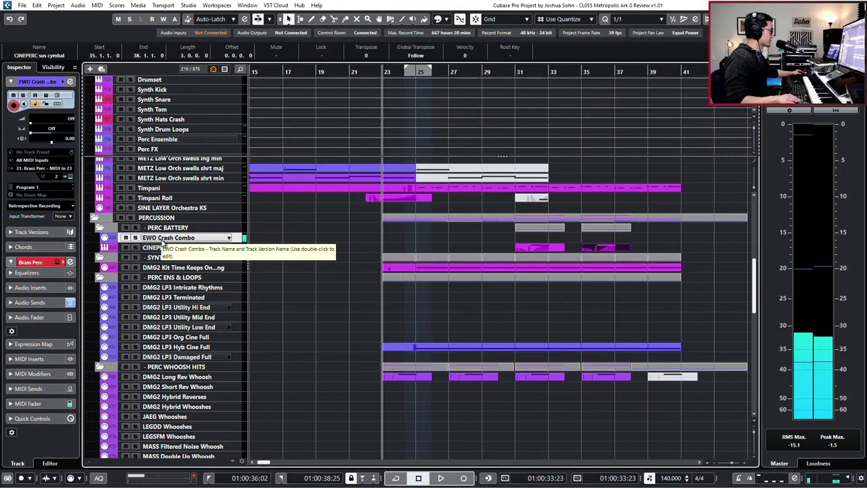
key(KP_Add)
key(space)
key(KP_Multiply)
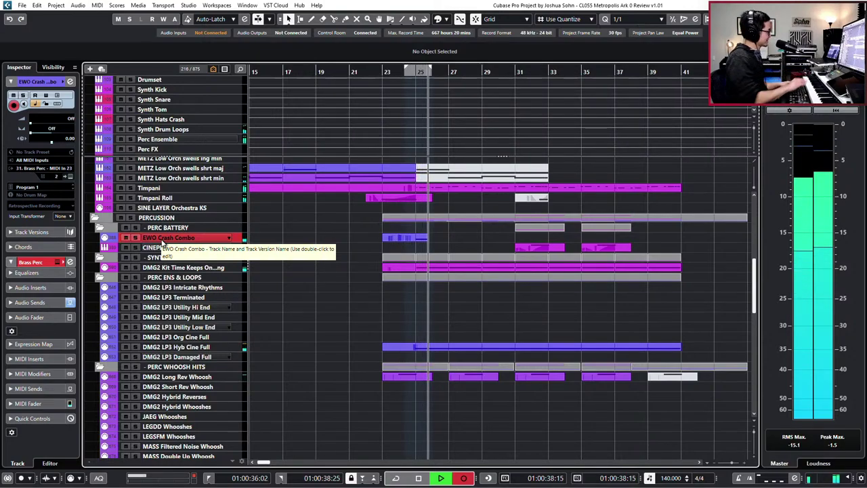
Quantize the recorded C1 crash note on EWO Crash Combo to bar 25 and copy that event to bar 33.
key(space)
key(ctrl+e)
drag(251, 179, 261, 252)
key(q)
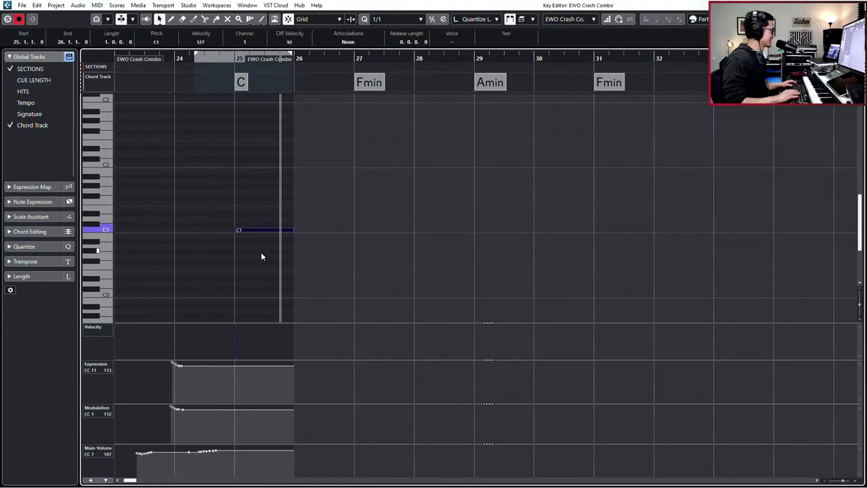
key(Return)
drag(420, 239, 560, 239)
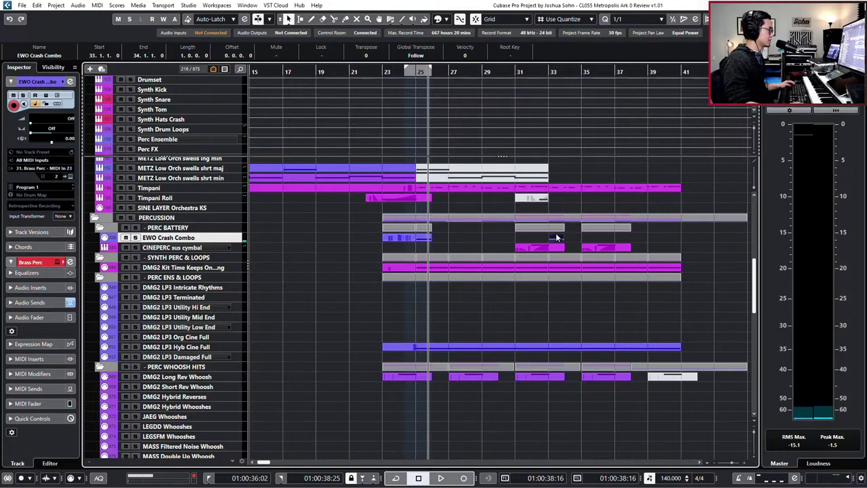
key(space)
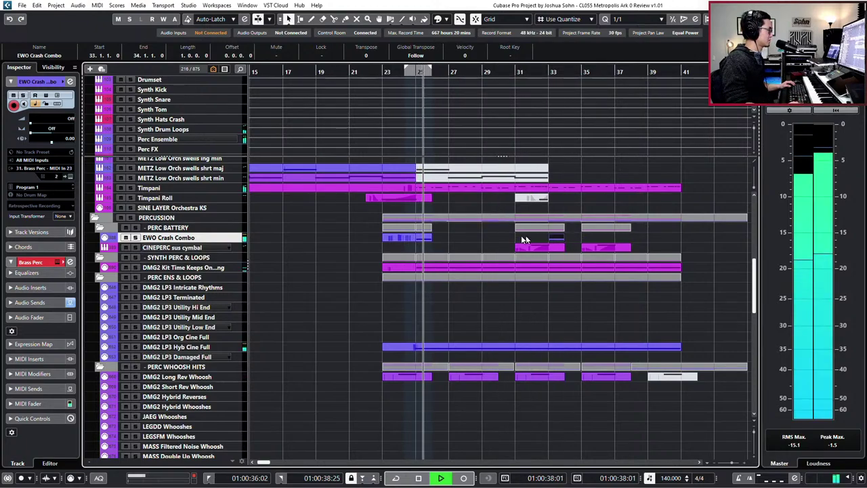
Lower the Main Volume (CC 7) curve slightly across bars 23 and 24 of the EWO Crash Combo part.
double_click(398, 237)
key(space)
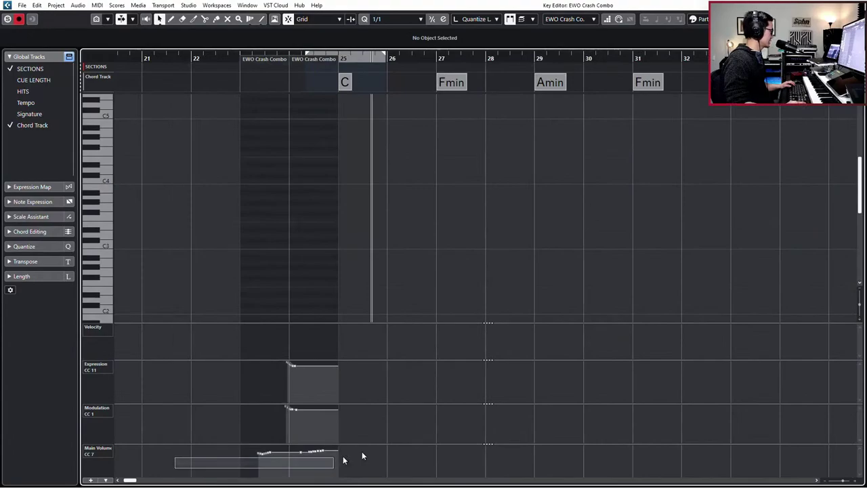
drag(269, 431, 291, 407)
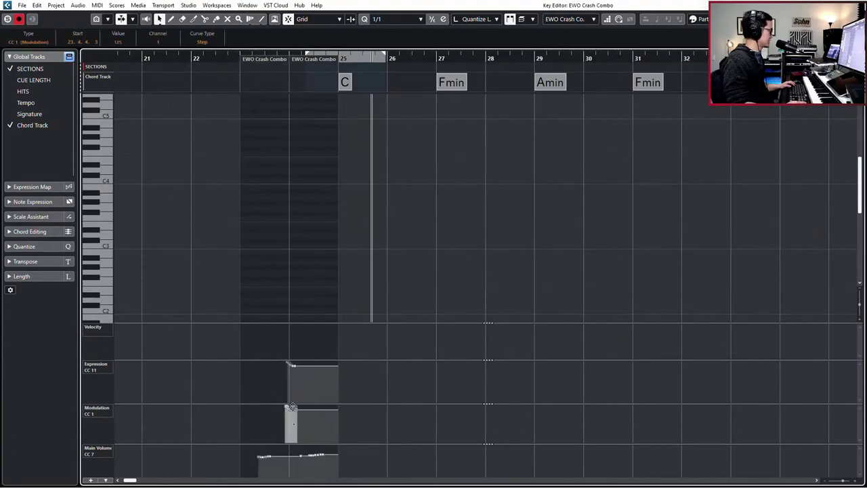
key(Return)
Play back the arrangement from around bar 24 to bar 28 to check the crash in context.
key(space)
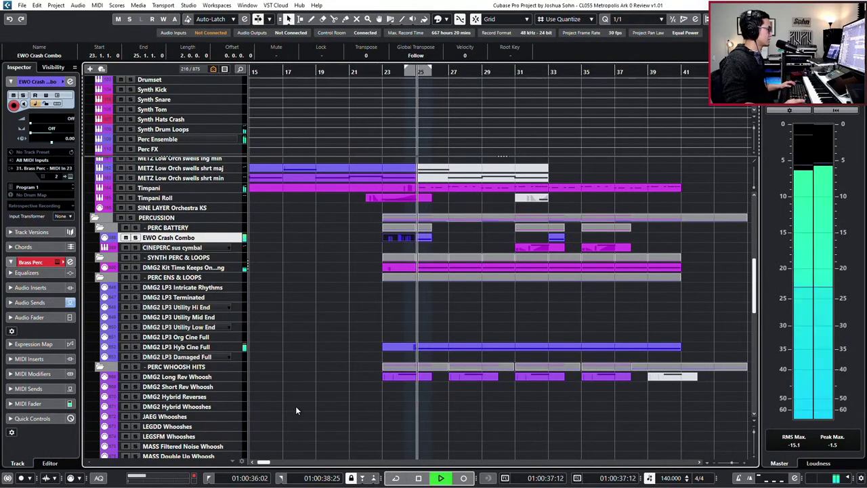
scroll(447, 390, down, 1)
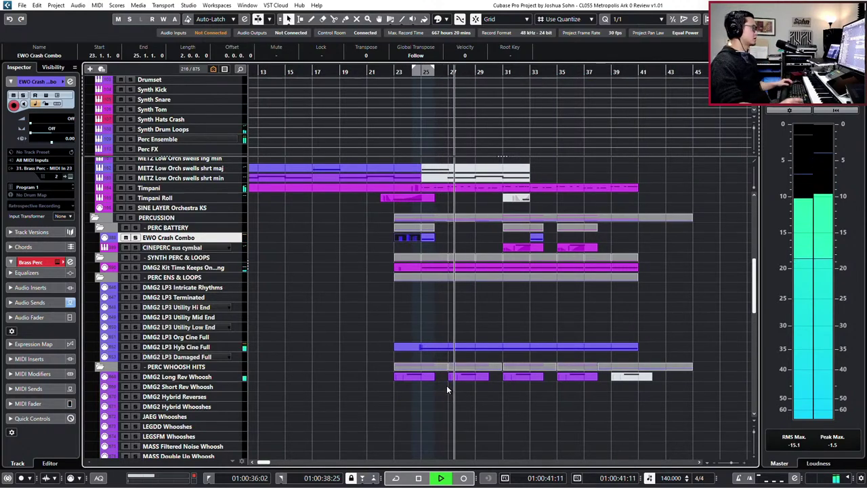
scroll(508, 285, up, 2)
key(space)
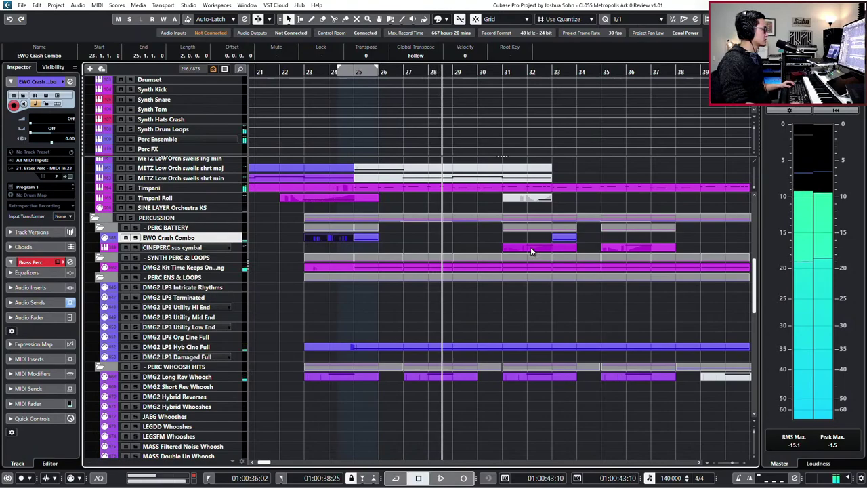
Listen to the DMG2 Kit Time Keeps On Ticking track soloed around bar 27.
key(KP_Subtract)
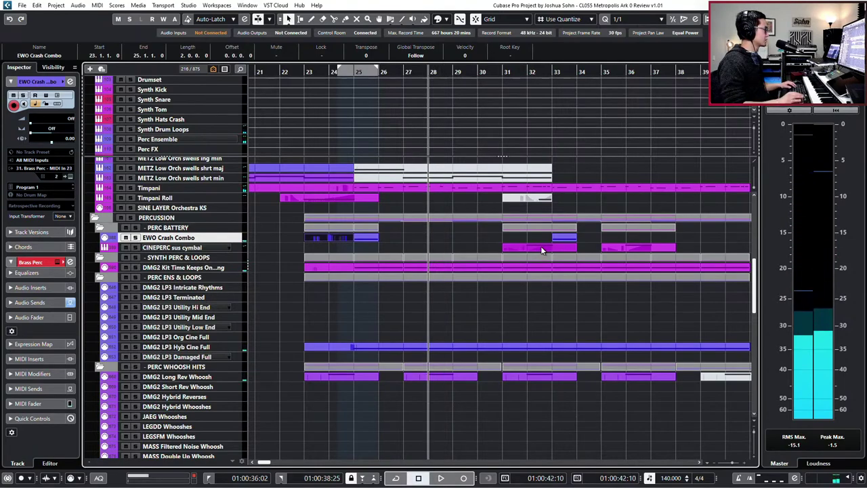
click(430, 270)
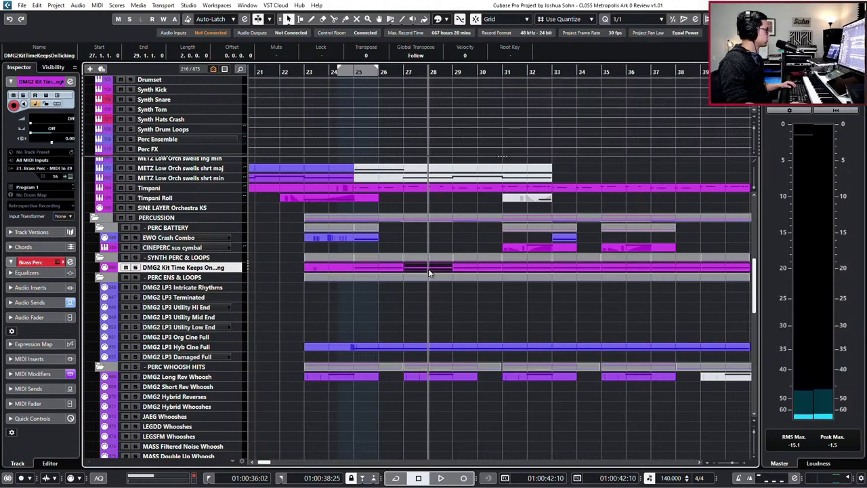
key(s)
key(KP_Subtract)
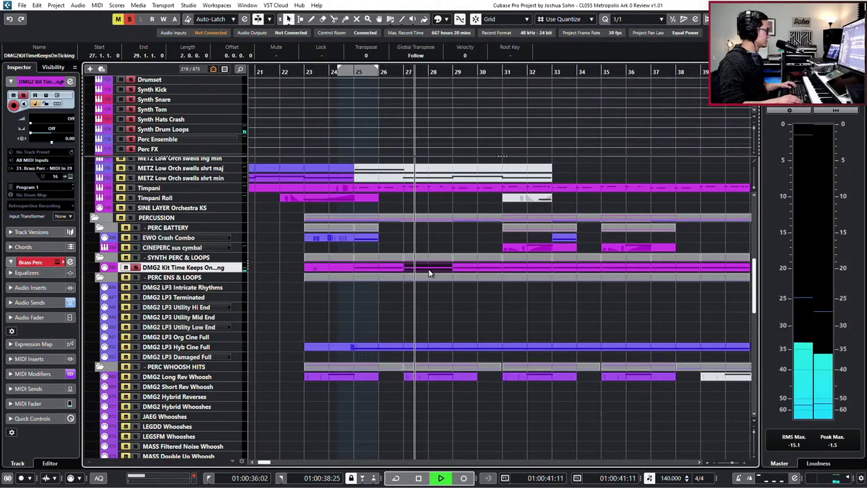
key(s)
key(space)
Listen to the Timpani track soloed from bar 27 into bar 28.
click(403, 187)
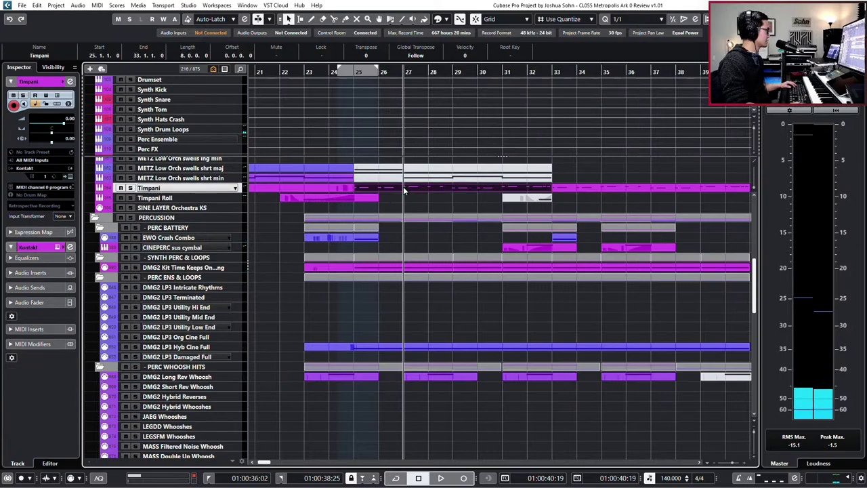
key(s)
key(space)
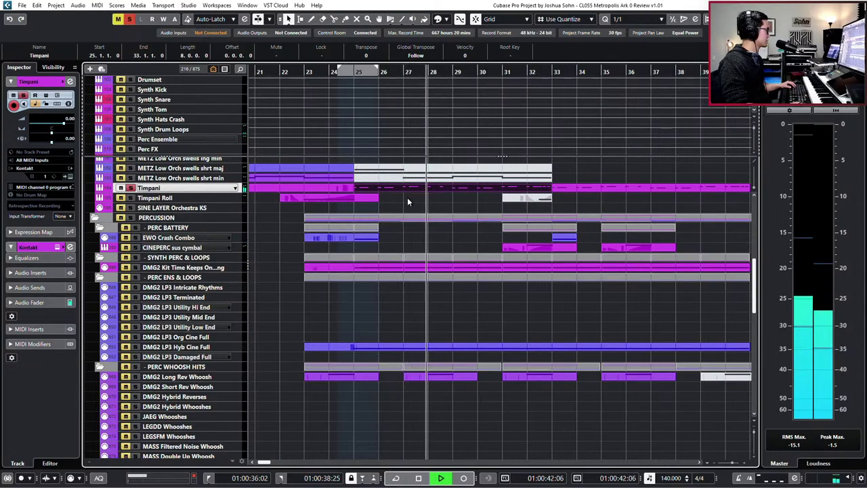
key(s)
key(space)
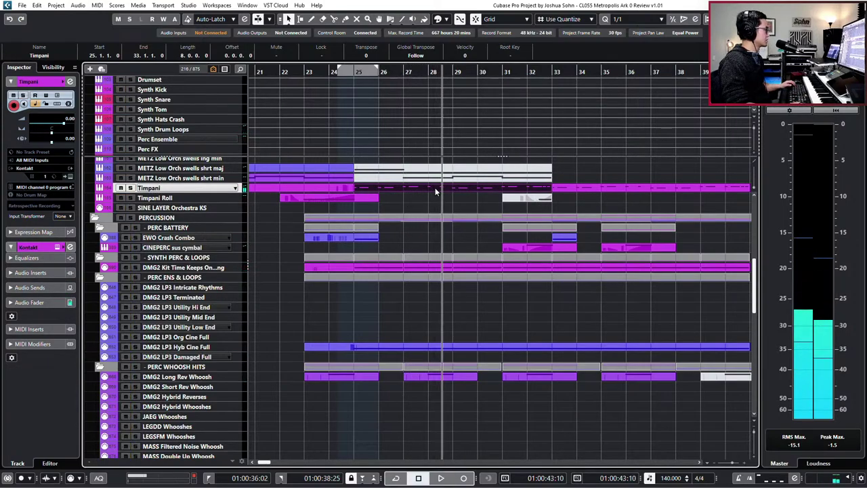
In the Timpani part, use a 1/8 Triplet grid to duplicate the F3 note at bar 28 beat 3 twice, placing the last copy at 28.4.2.40.
double_click(436, 191)
key(h)
key(h)
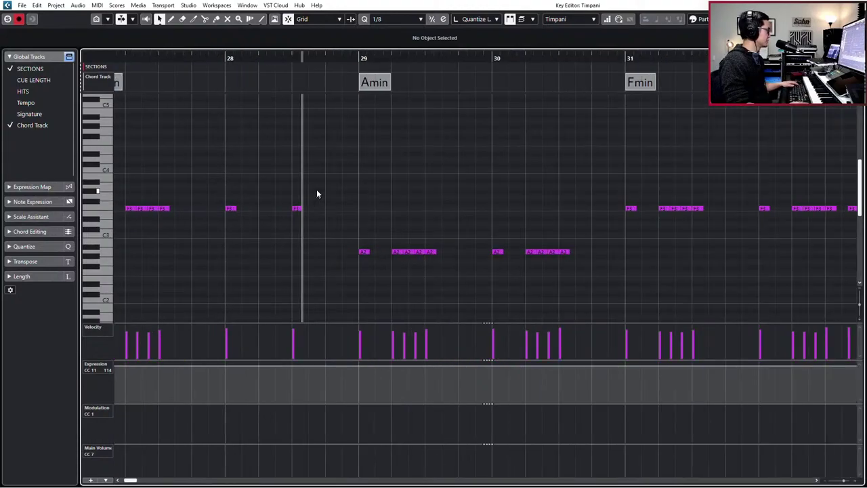
key(comma)
drag(317, 190, 273, 223)
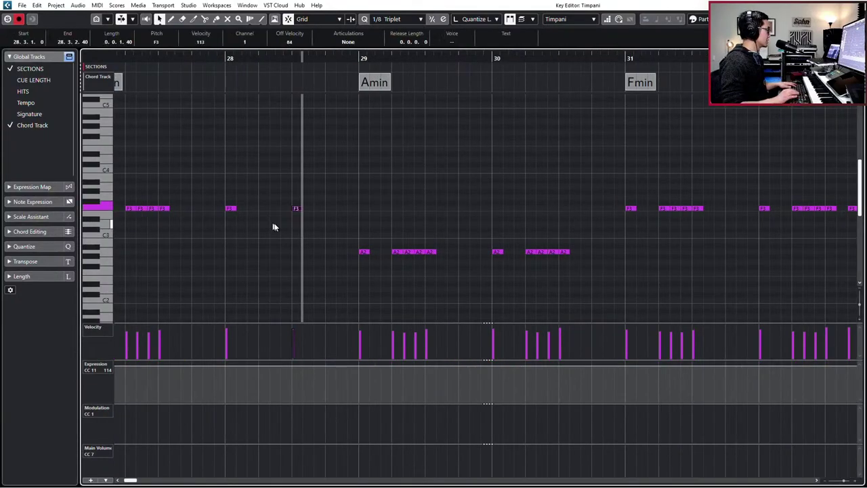
key(ctrl+d)
key(ctrl+Right)
key(ctrl+d)
key(ctrl+Right)
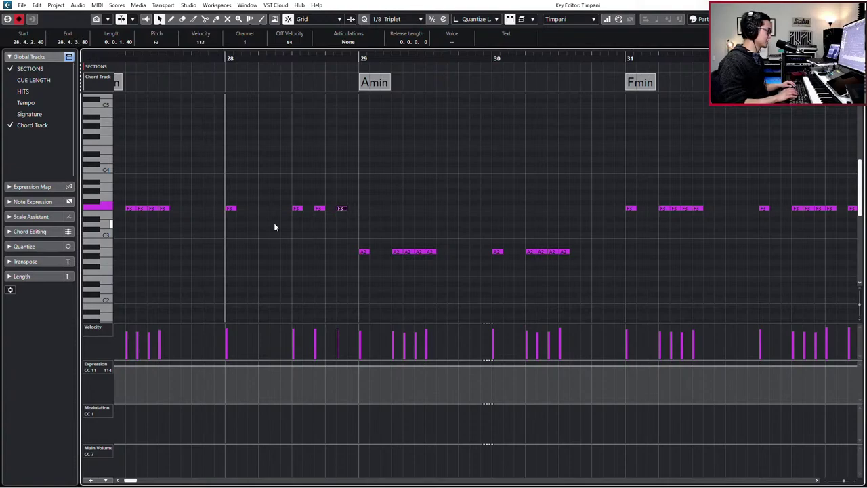
drag(277, 212, 368, 254)
drag(375, 184, 279, 210)
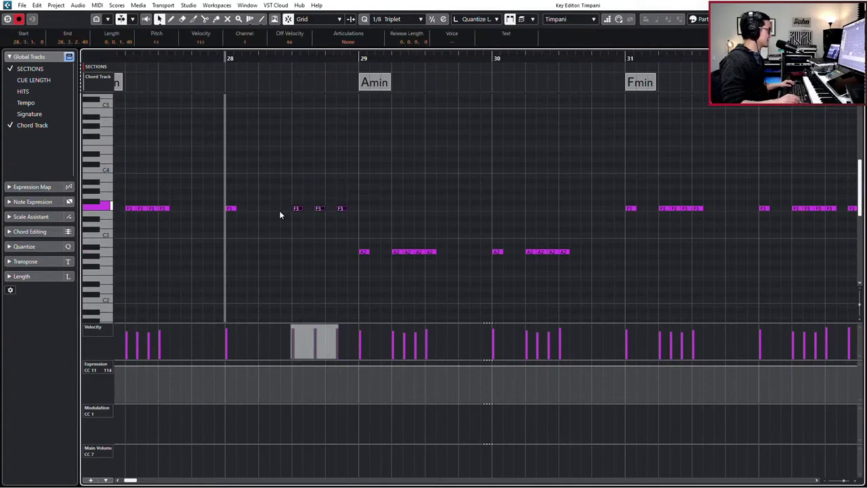
key(Return)
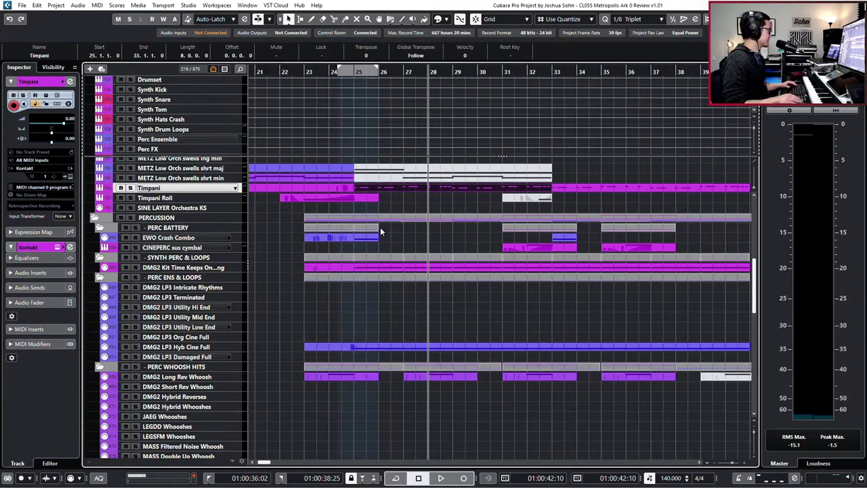
Play back bars 26 to 28 and look over the percussion, whoosh, hit and orchestral swell tracks.
key(KP_Subtract)
scroll(406, 278, up, 3)
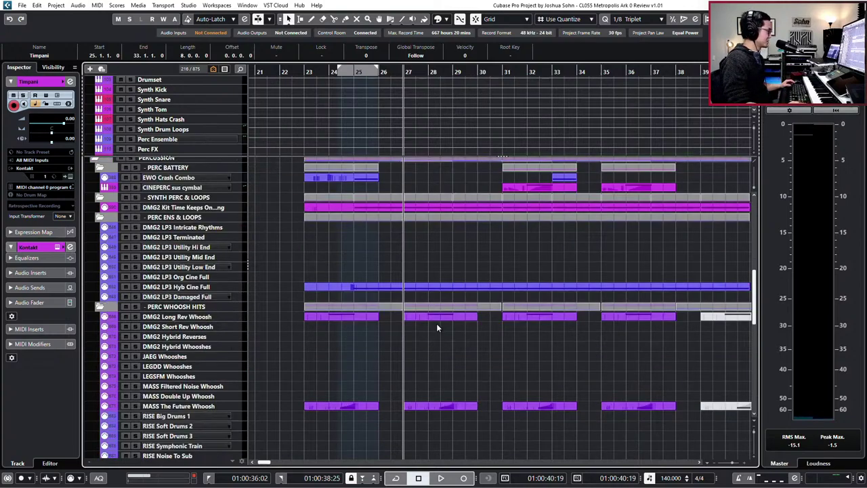
scroll(443, 311, down, 5)
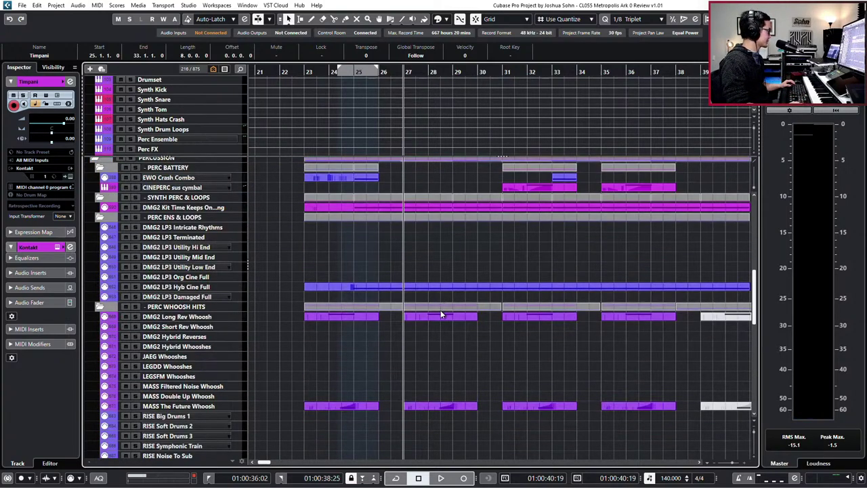
key(space)
scroll(449, 314, down, 10)
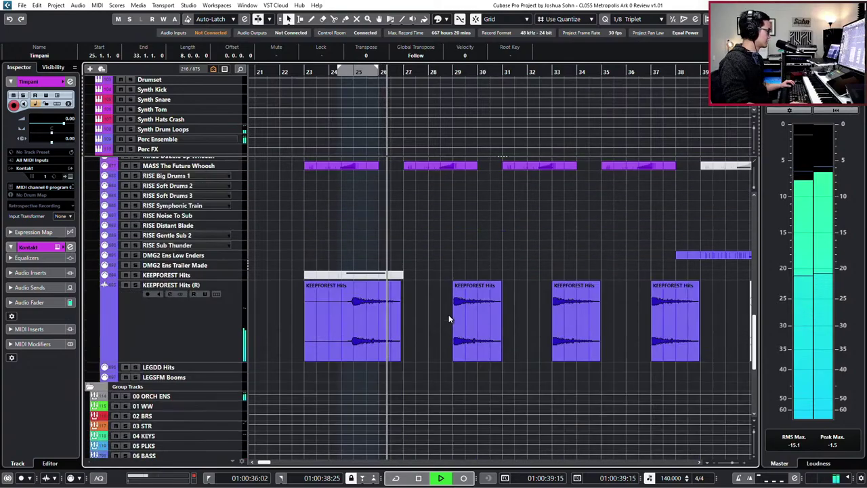
scroll(451, 312, up, 15)
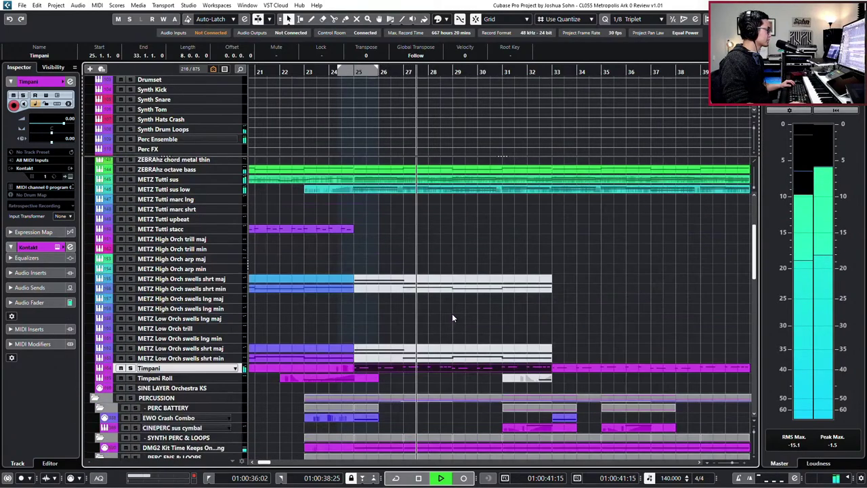
scroll(452, 313, down, 5)
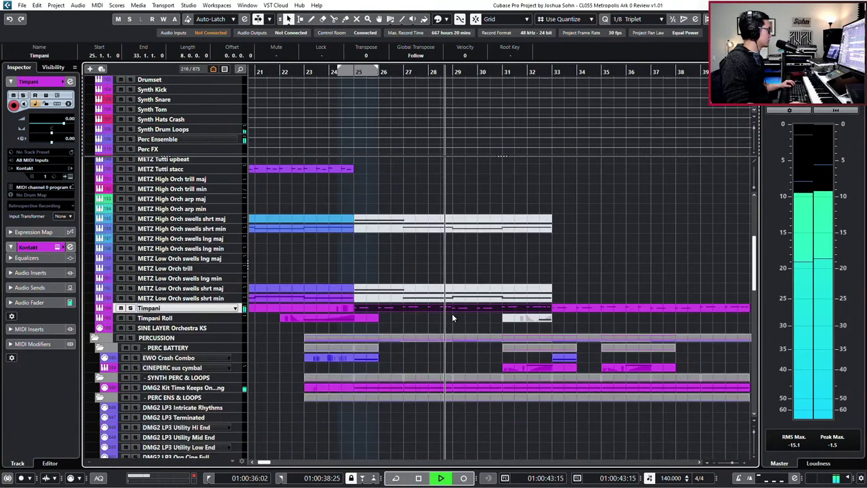
scroll(452, 313, down, 5)
key(space)
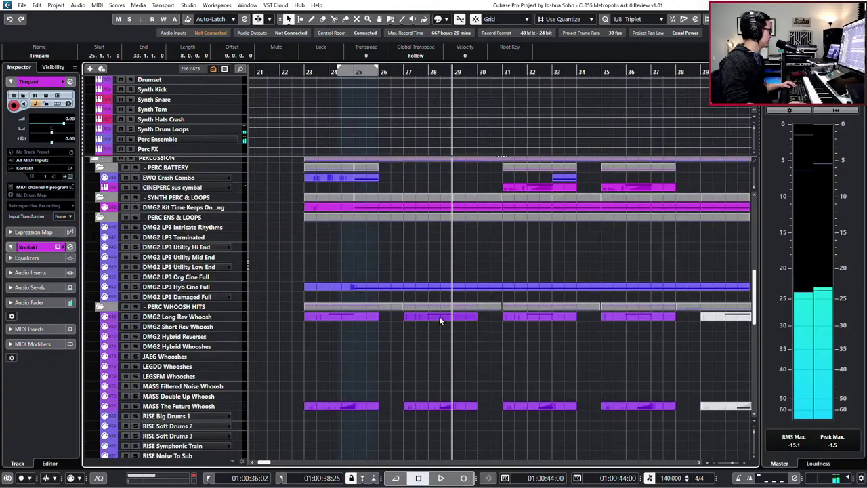
Audition the RISE Big Drums 1 track and look through the rise and hit tracks below it.
scroll(211, 290, down, 3)
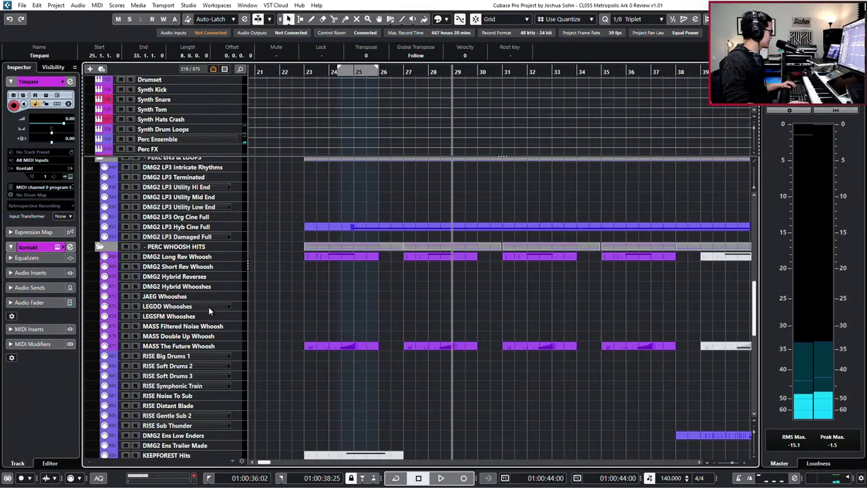
scroll(208, 312, down, 3)
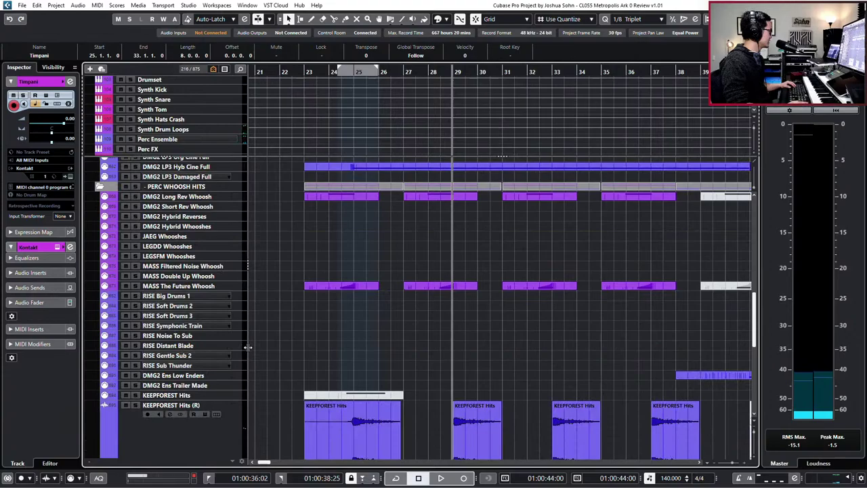
click(188, 298)
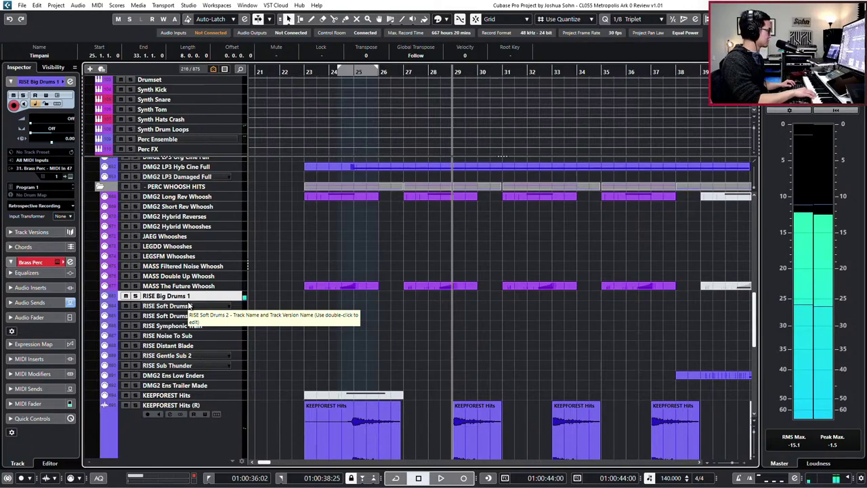
scroll(215, 346, down, 3)
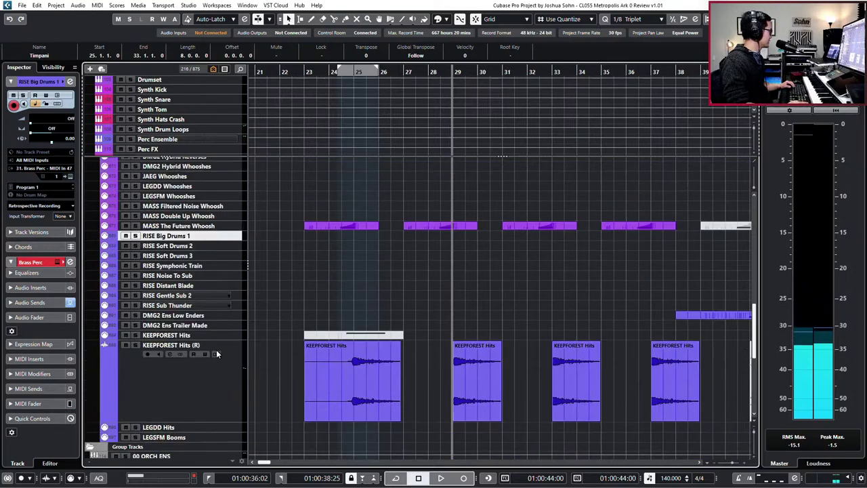
scroll(195, 337, down, 3)
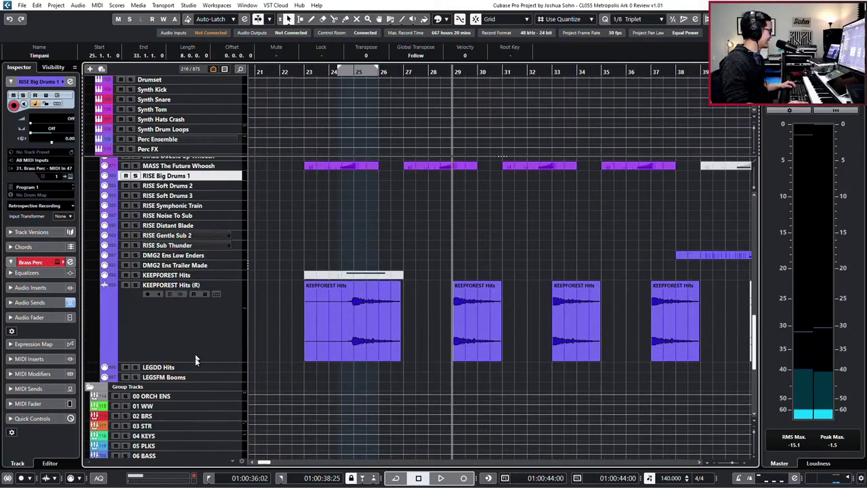
Audition the DMG2 LP3 loop tracks one after another, from Intricate Rhythms down to Utility Low End.
scroll(204, 351, up, 20)
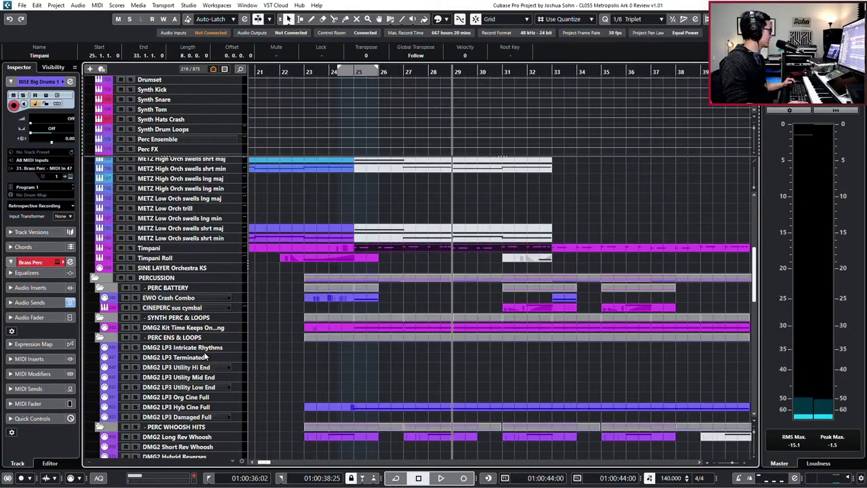
scroll(204, 353, down, 10)
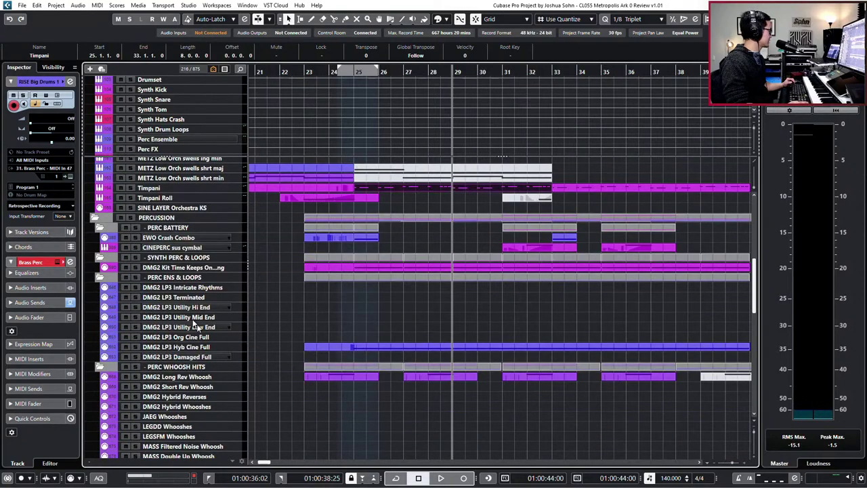
click(190, 289)
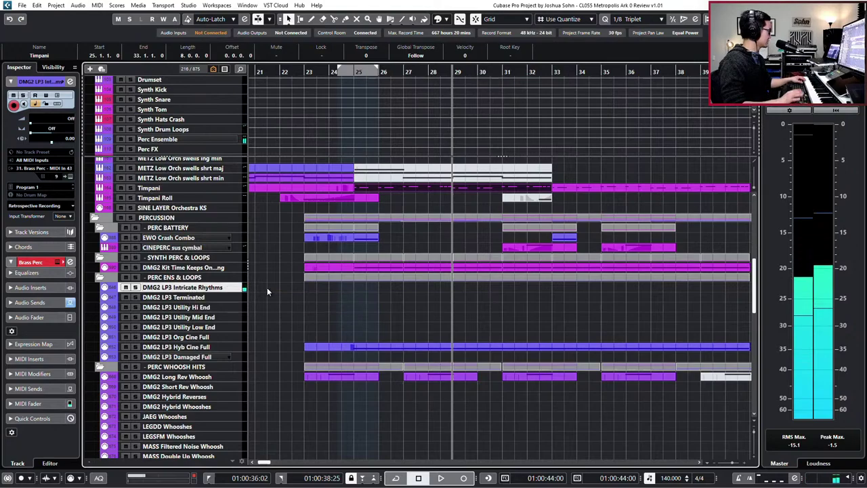
key(Down)
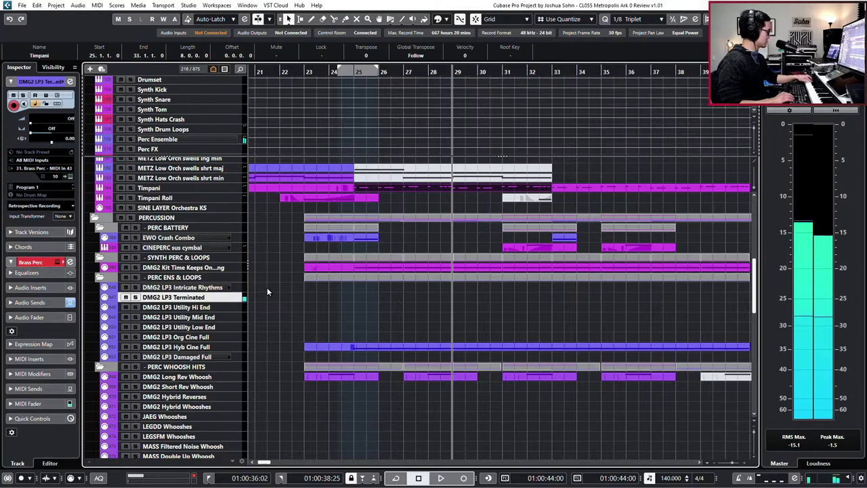
key(Down)
key(Down)
key(Down)
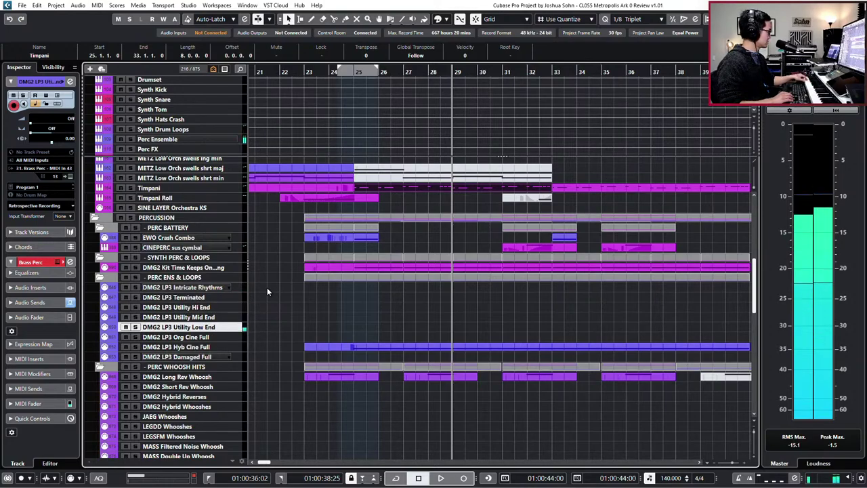
Record a low drum pattern on the DMG2 LP3 Utility Low End track, starting at bar 25.
key(KP_Subtract)
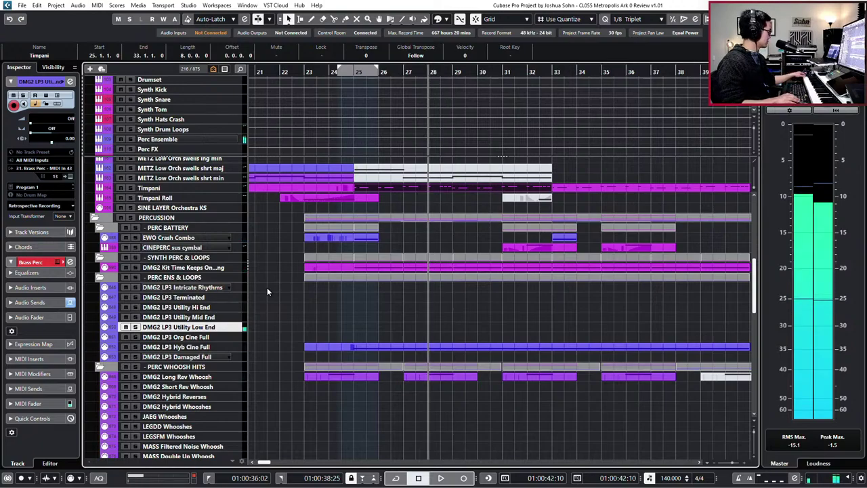
key(KP_Subtract)
key(KP_Subtract)
key(KP_Subtract)
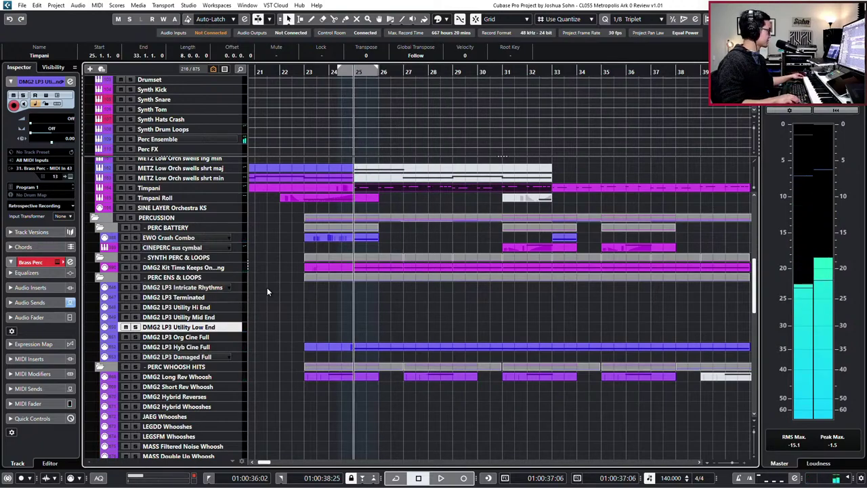
key(KP_Multiply)
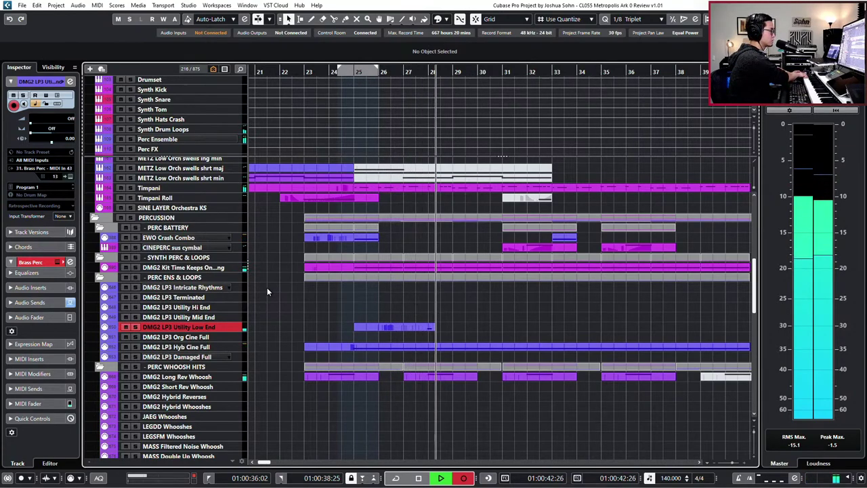
key(space)
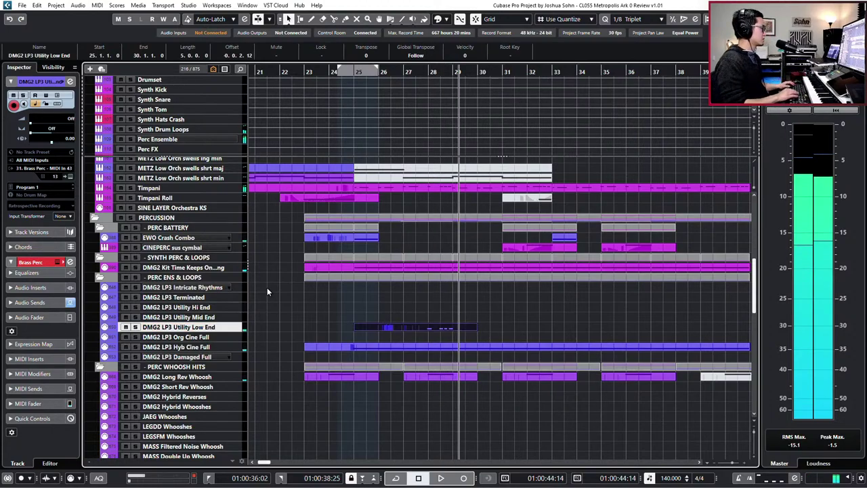
Quantize the recorded C1 notes to the 1/8 Triplet grid and raise their velocities to 127.
key(Return)
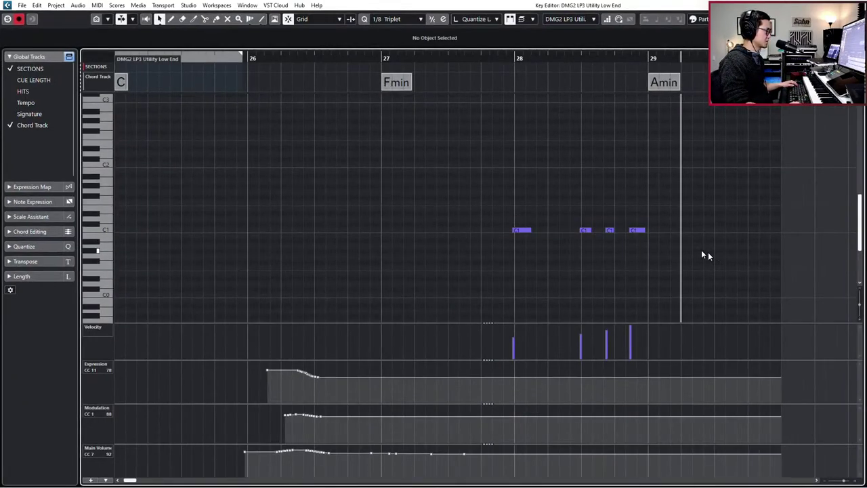
key(ctrl+a)
key(q)
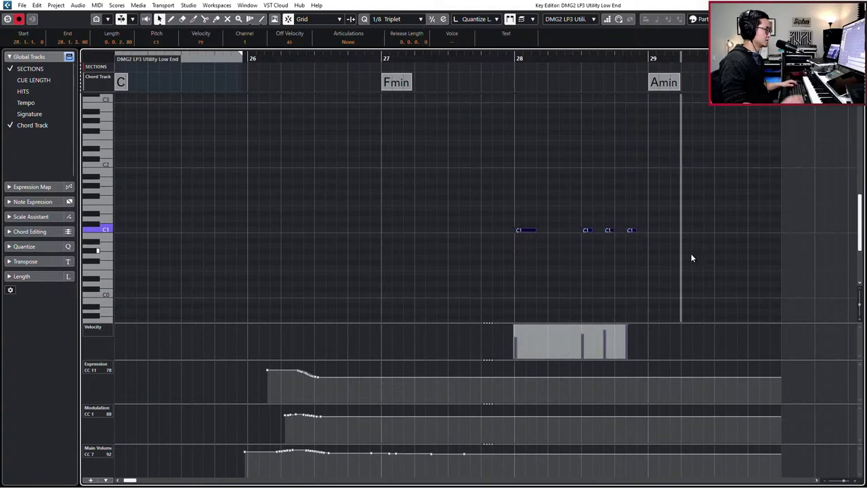
key(space)
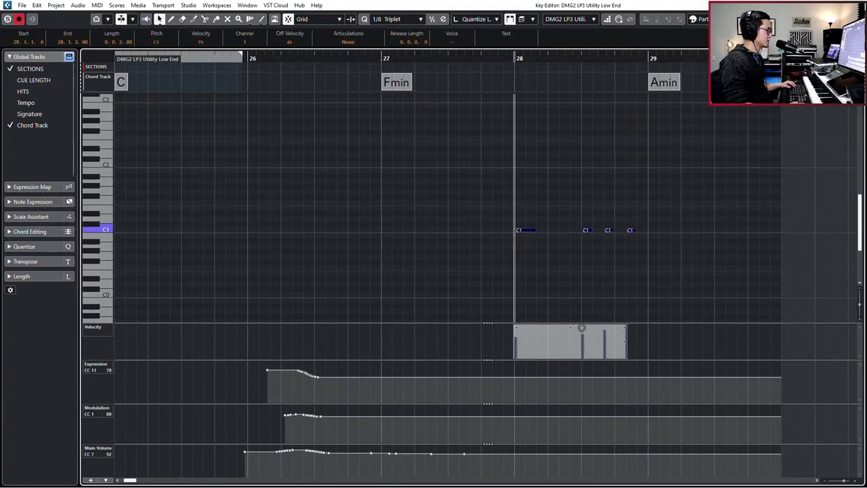
Delete the stray Main Volume points around bar 27 and set the point at 27.3.3.80 to 108.
mouse_move(357, 470)
mouse_down()
mouse_move(446, 443)
mouse_move(466, 450)
mouse_up()
key(Delete)
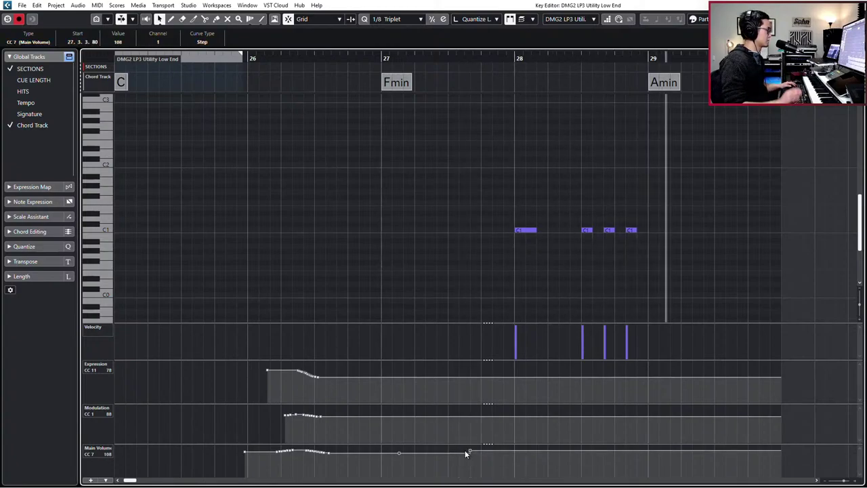
key(Return)
key(space)
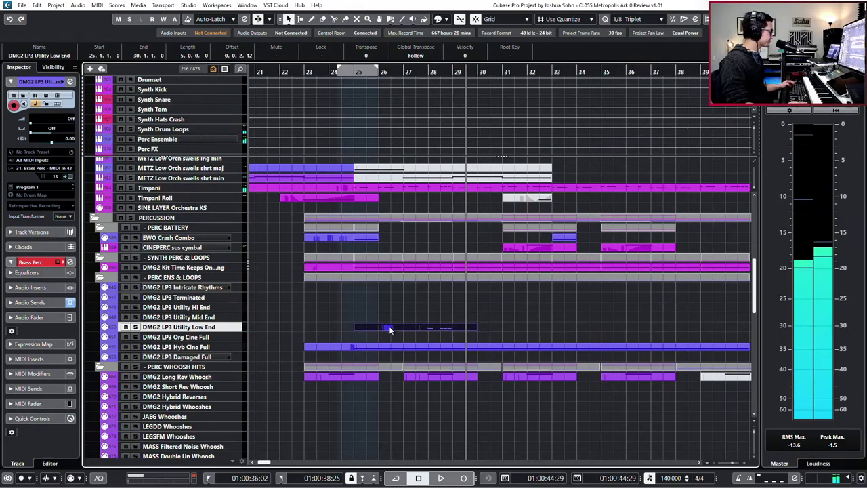
Extend the Utility Low End part's start back to 22.4.3.80 and copy the bar 28 C1 note to bar 25.
drag(355, 330, 299, 330)
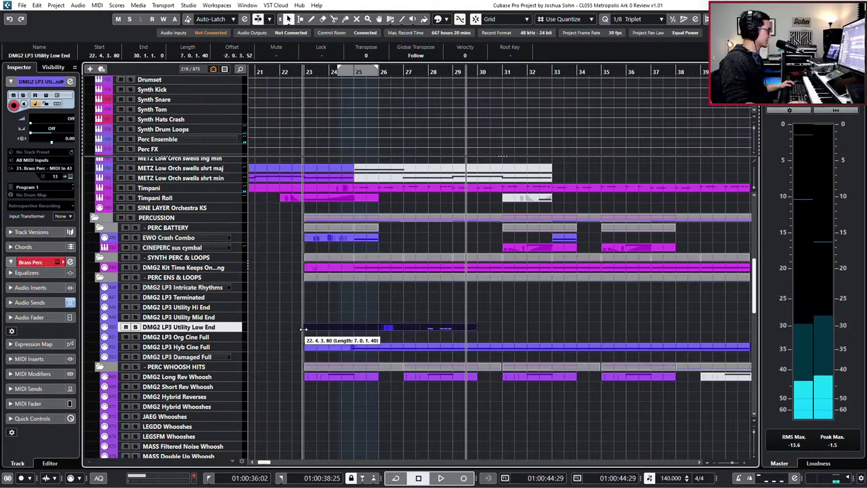
double_click(343, 326)
scroll(382, 295, down, 2)
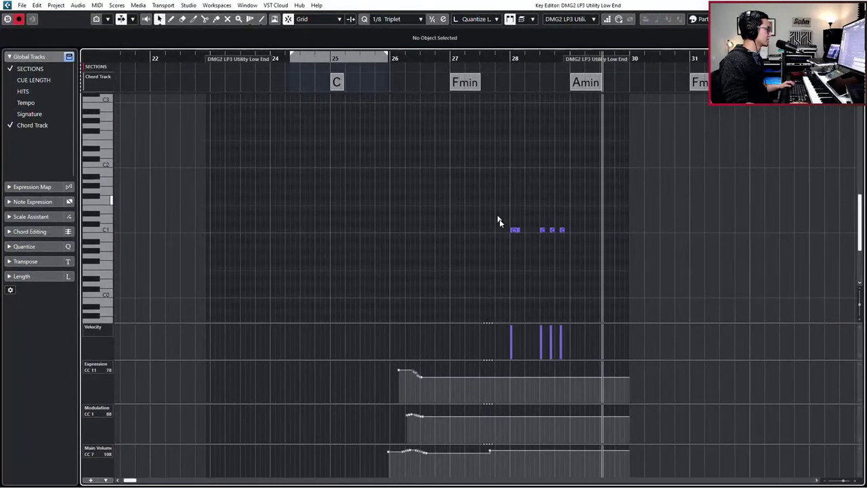
key(Right)
key(ctrl+c)
key(KP_Subtract)
key(ctrl+v)
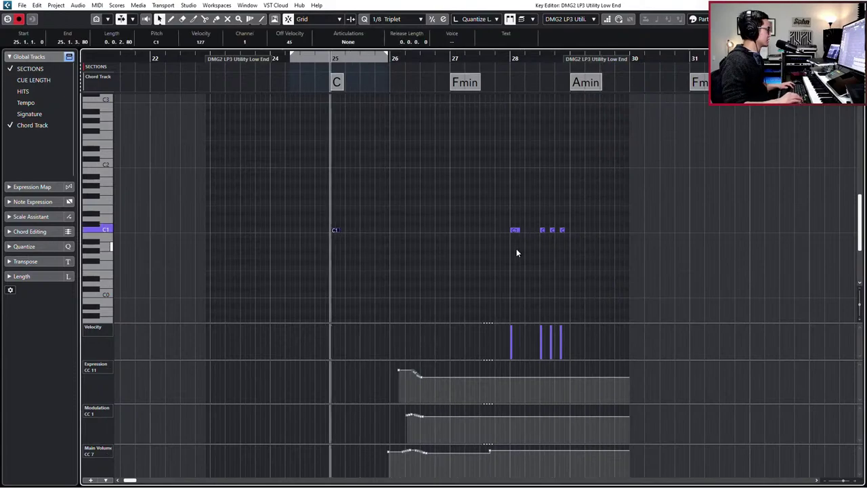
Delete all Expression and Modulation points and the recorded Main Volume points around bar 26 in the Utility Low End part.
drag(390, 389, 437, 371)
key(Delete)
drag(364, 425, 439, 412)
key(Delete)
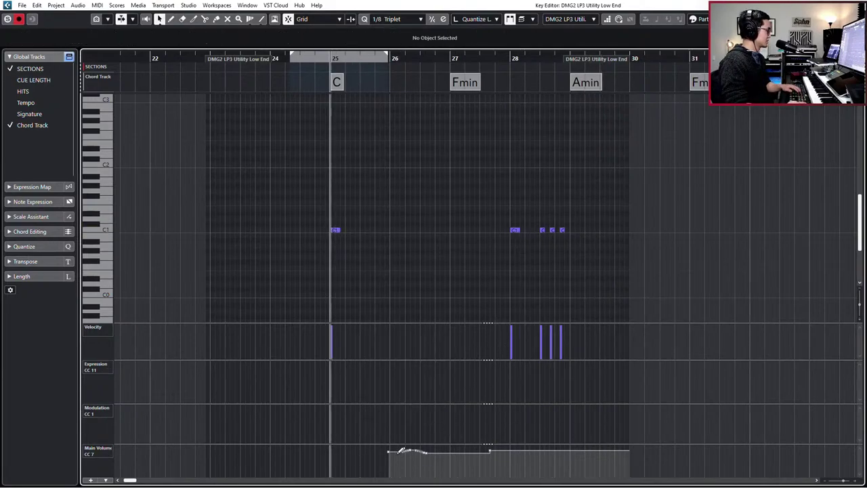
drag(375, 460, 454, 445)
key(Delete)
Nudge the remaining Main Volume point back to 24.2.2.40, using a 1/1 grid for the larger moves, and play the passage.
key(ctrl+Left)
key(ctrl+Left)
key(ctrl+Left)
key(ctrl+Left)
key(ctrl+Left)
key(ctrl+Left)
key(ctrl+Left)
key(ctrl+Left)
key(ctrl+Left)
key(ctrl+Left)
key(ctrl+Left)
key(ctrl+Left)
key(ctrl+Left)
key(ctrl+Left)
key(ctrl+Left)
key(ctrl+Left)
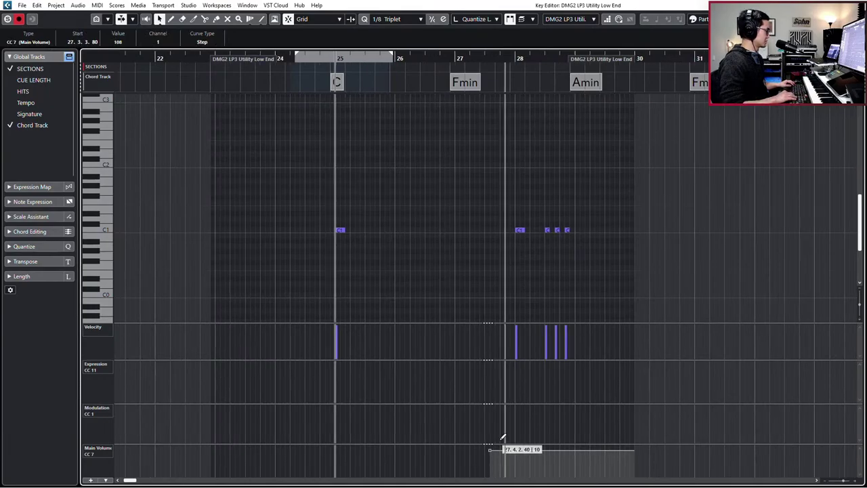
key(alt+1)
key(ctrl+Left)
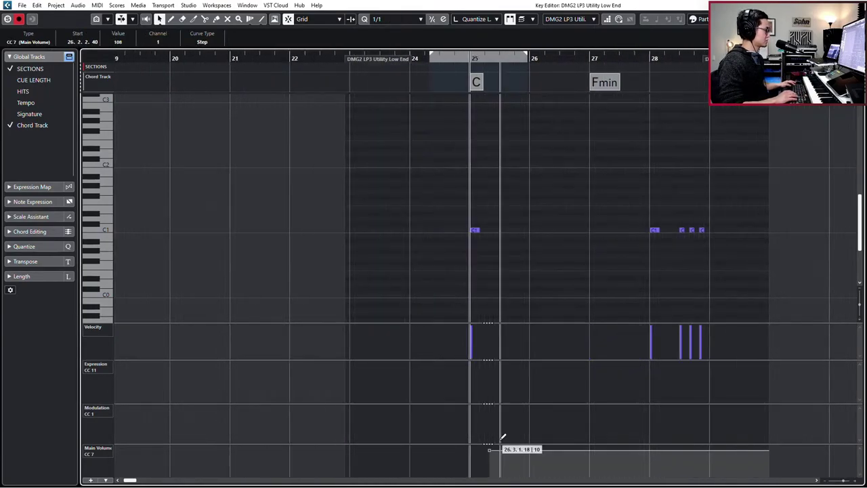
key(ctrl+Left)
key(Return)
key(space)
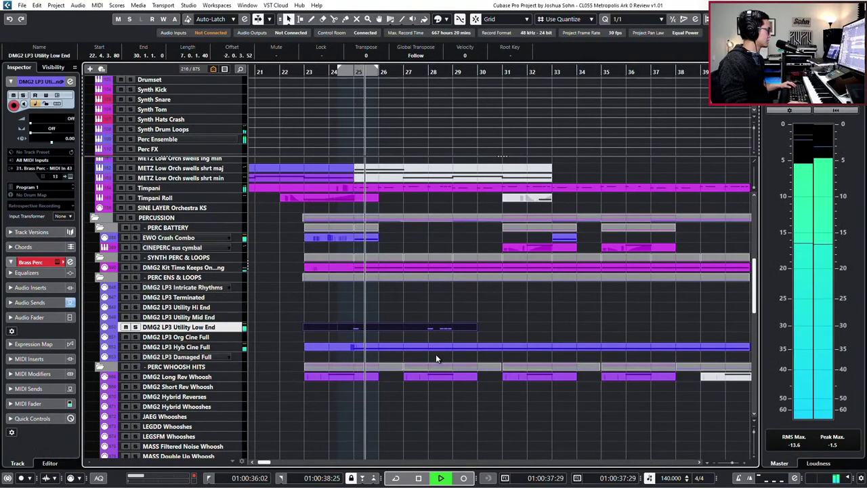
Lower the Utility Low End Main Volume point at 24.2.2.40 to 84 and play back from bar 24.
double_click(407, 326)
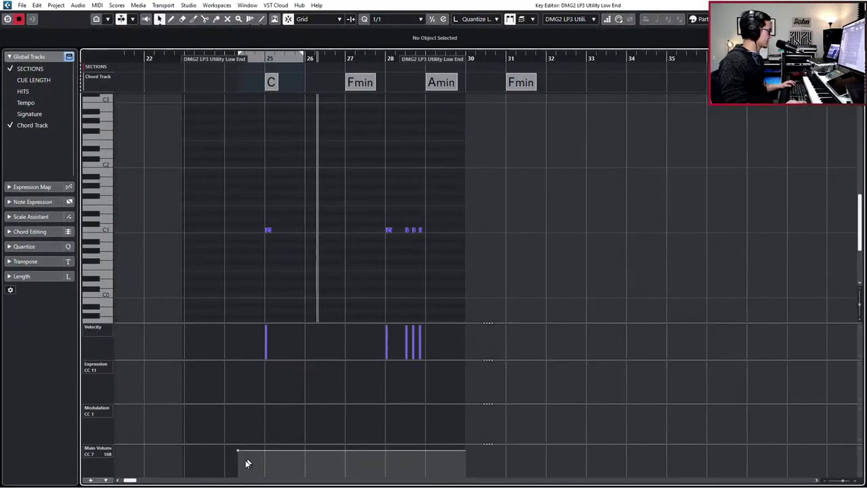
drag(240, 457, 240, 456)
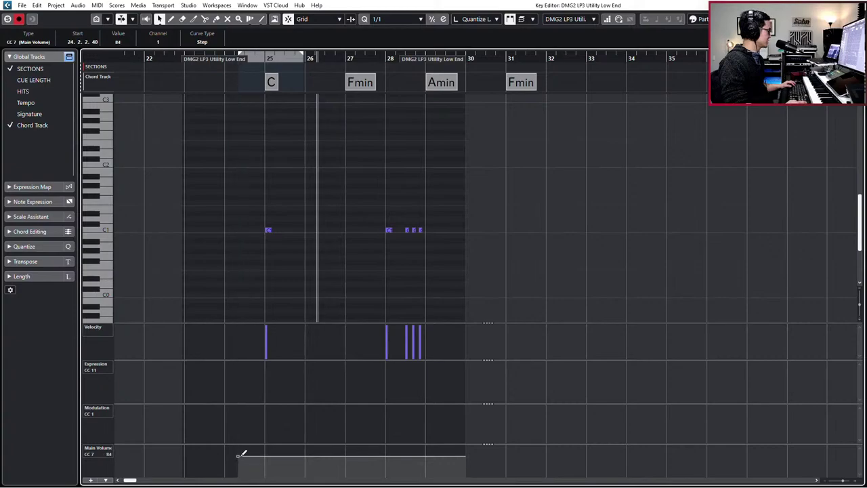
key(Return)
key(KP_Subtract)
key(KP_Subtract)
key(KP_Subtract)
key(space)
scroll(395, 388, down, 4)
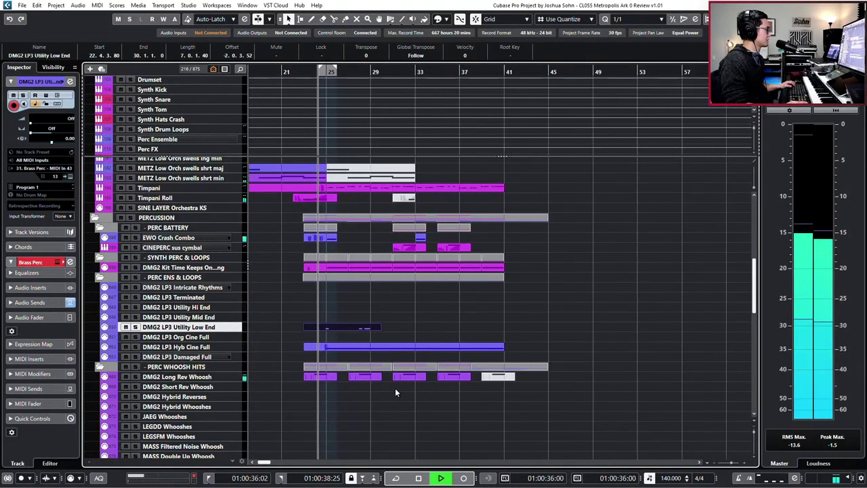
Split the Utility Low End part at bars 25 and 29, delete the remainder, and duplicate the four-bar part to bar 29.
scroll(391, 383, up, 5)
key(h)
key(h)
key(h)
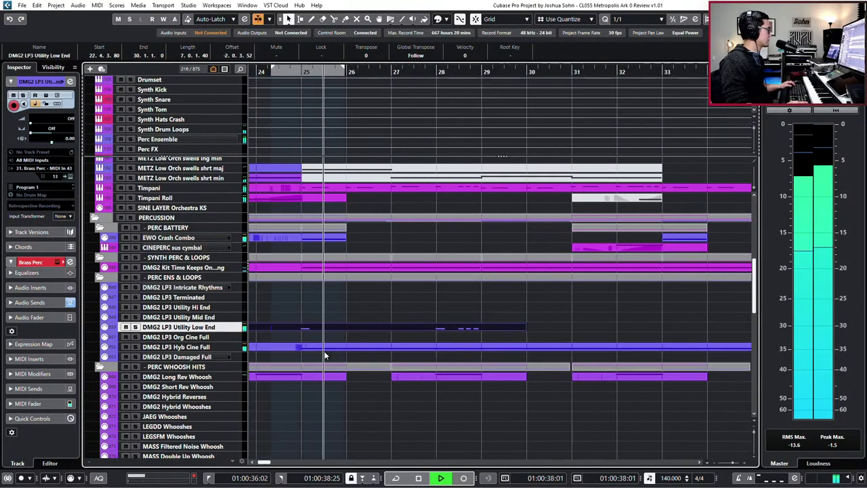
alt+click(302, 327)
key(g)
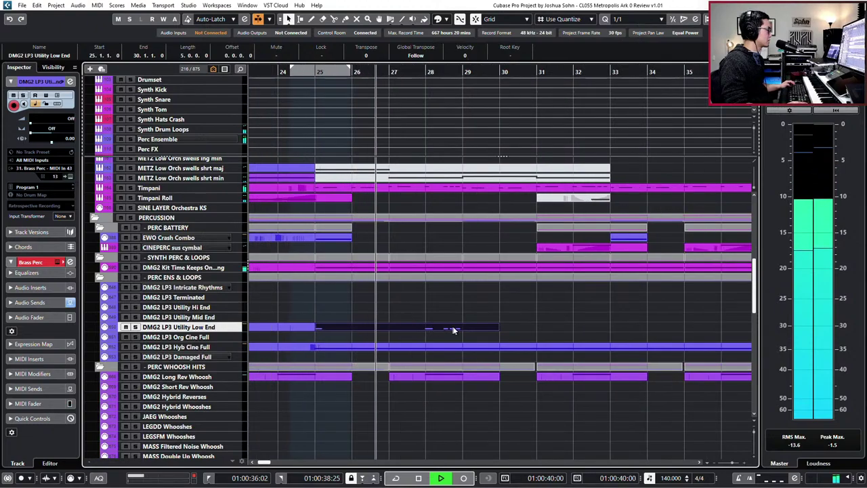
alt+click(468, 328)
key(Delete)
click(414, 329)
key(ctrl+d)
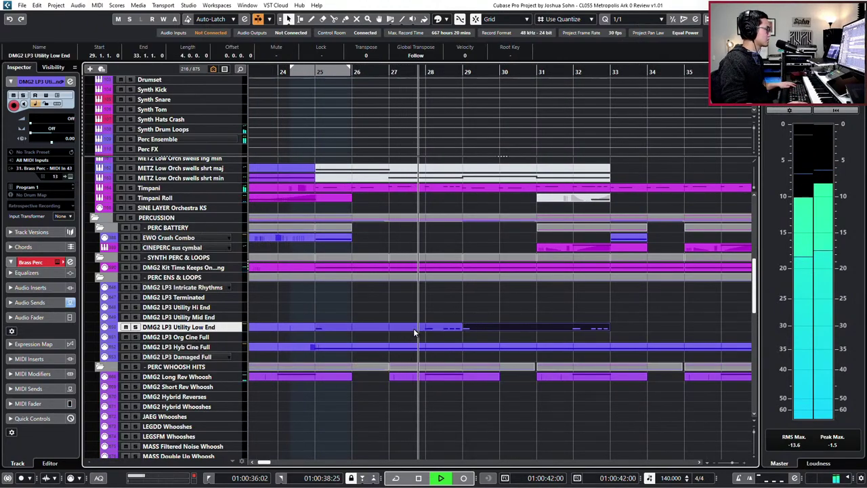
Check the notes of the bar 25 Utility Low End part and play the track soloed from bar 25.
scroll(414, 332, down, 2)
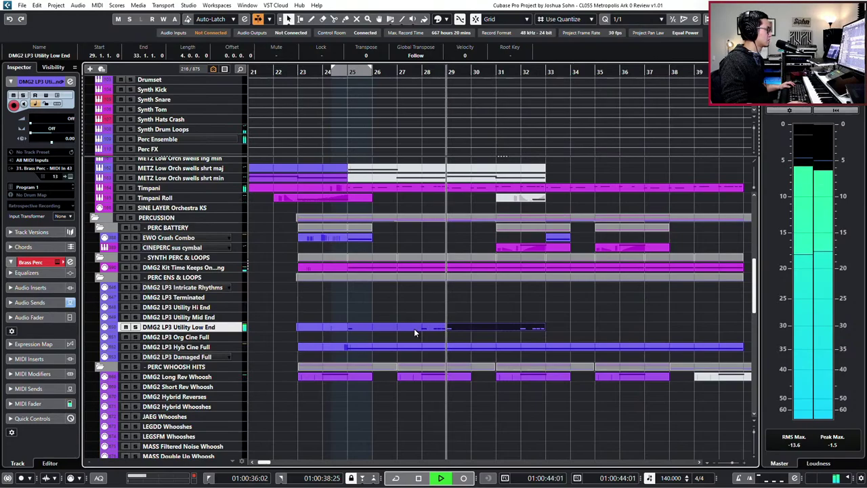
double_click(422, 326)
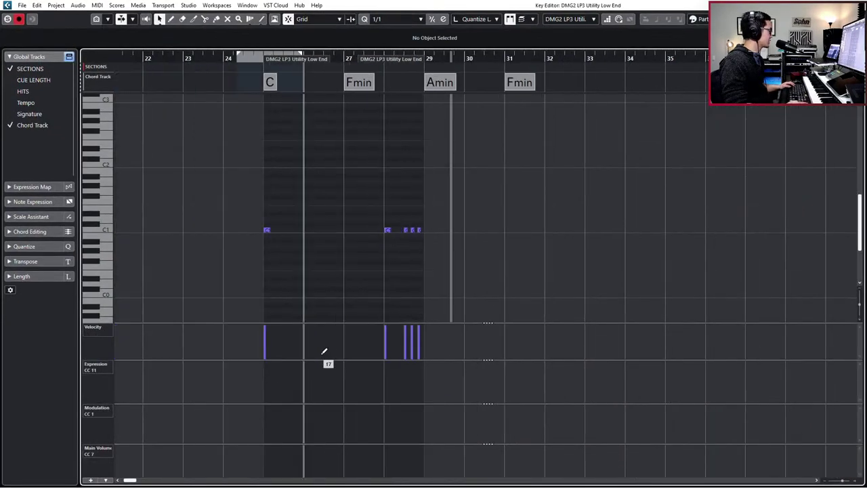
key(Escape)
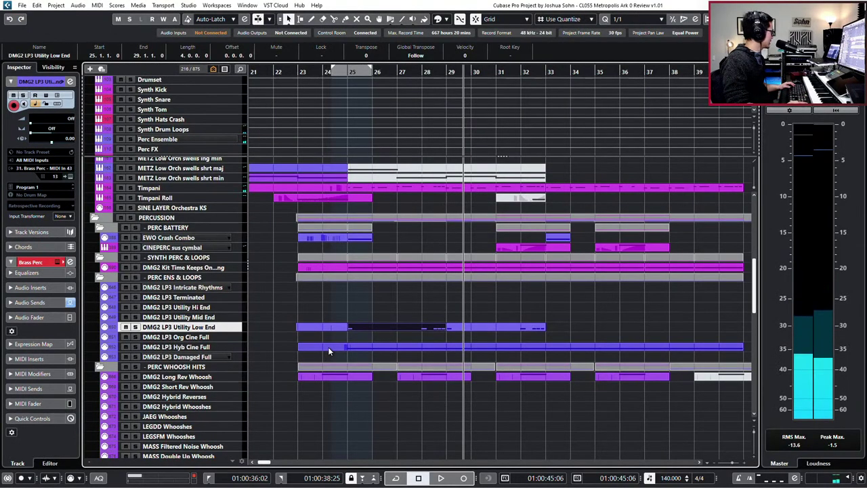
key(s)
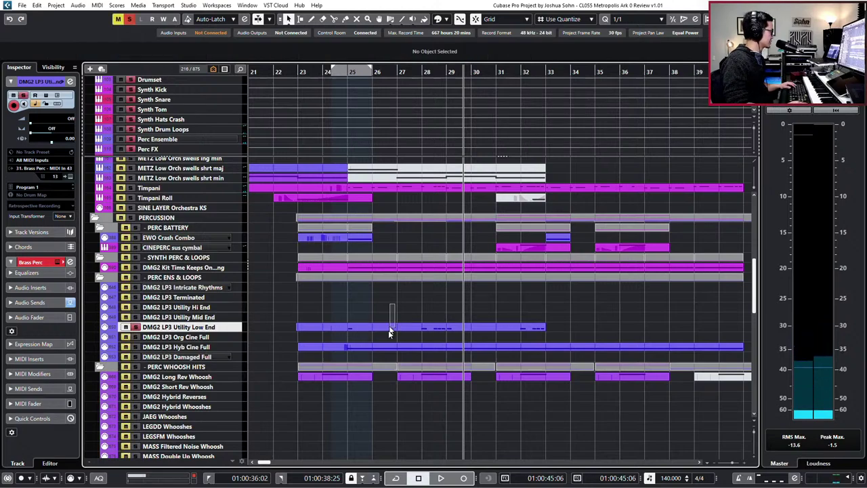
key(space)
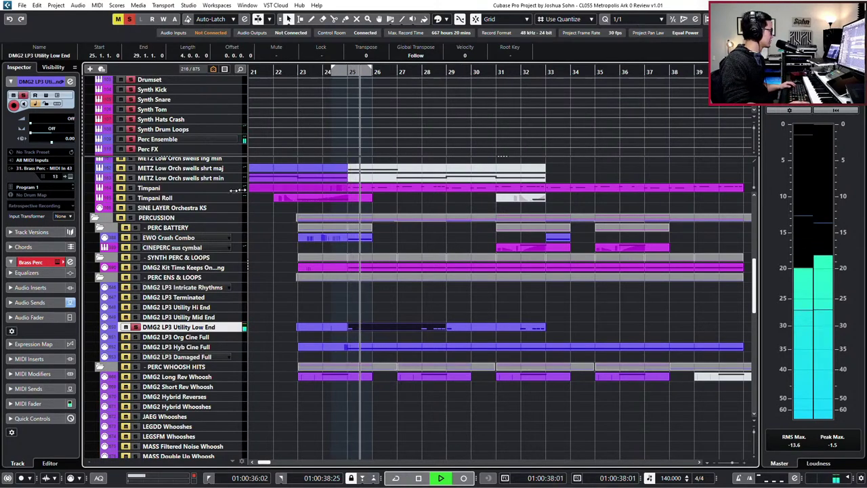
scroll(226, 336, down, 8)
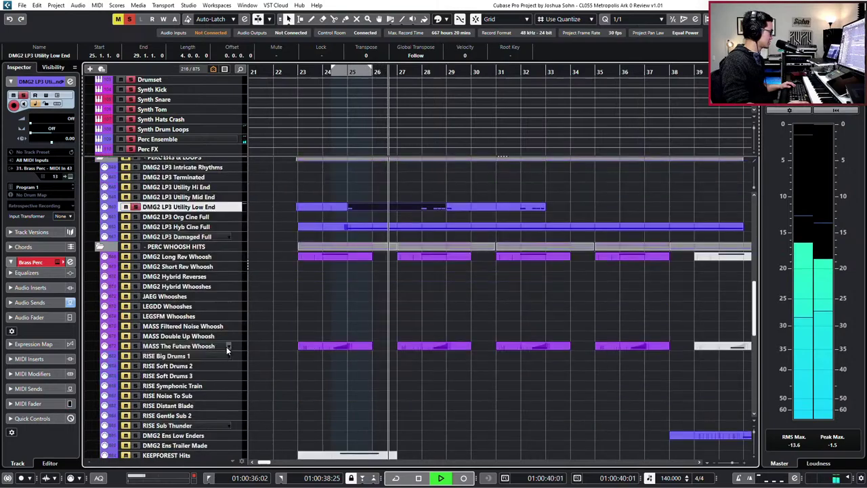
scroll(227, 351, up, 9)
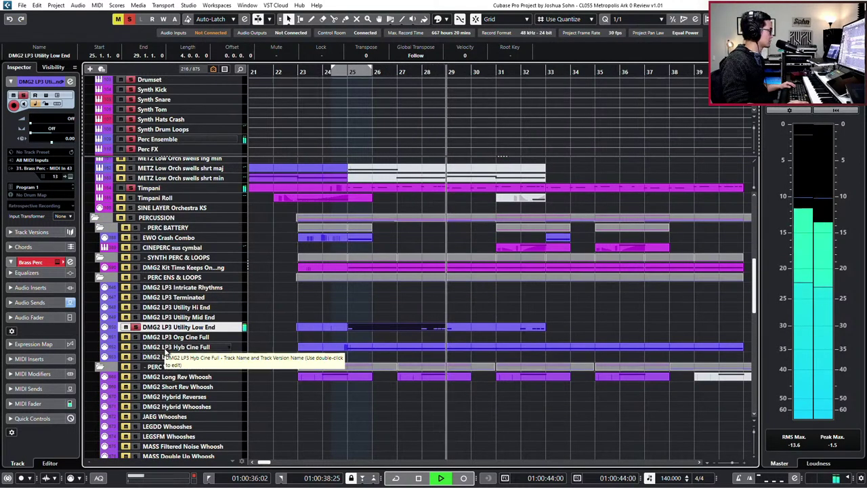
Play Utility Low End soloed together with DMG2 LP3 Hyb Cine Full through bar 33, and clear the solos.
key(s)
key(space)
click(136, 346)
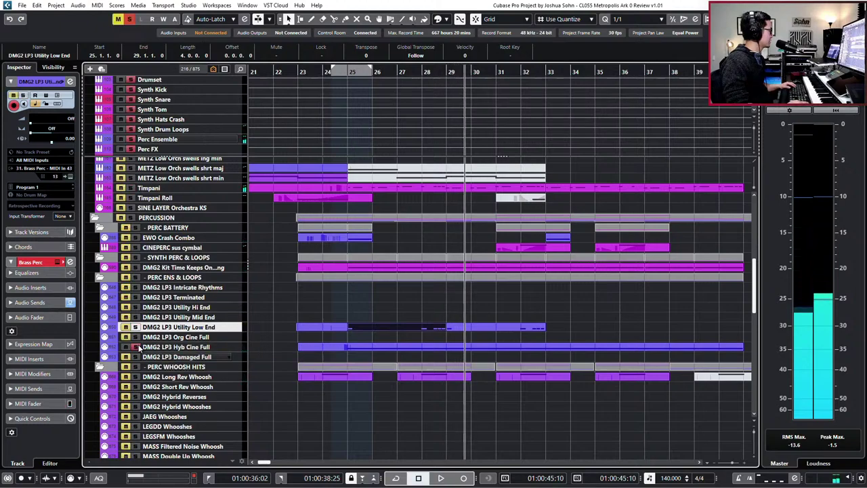
key(l)
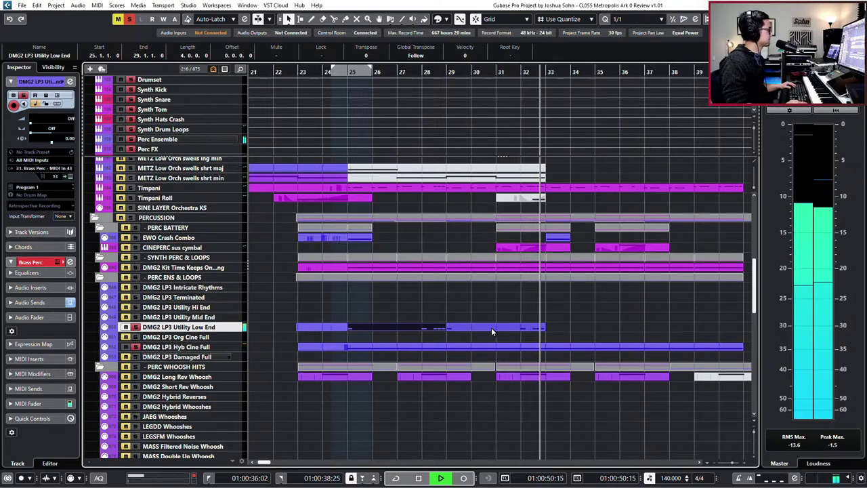
key(space)
key(s)
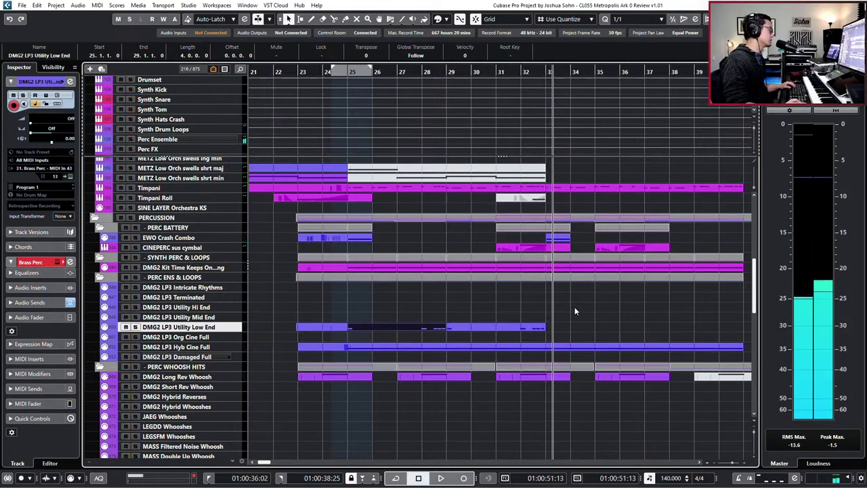
Duplicate the two four-bar Utility Low End parts at bars 25 and 29 to continue from bar 33 to bar 41.
scroll(575, 306, down, 1)
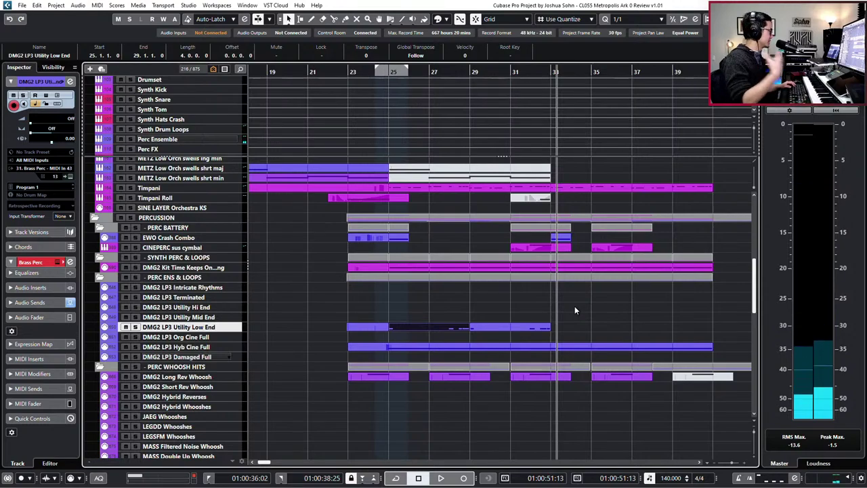
scroll(575, 305, down, 1)
scroll(576, 316, down, 1)
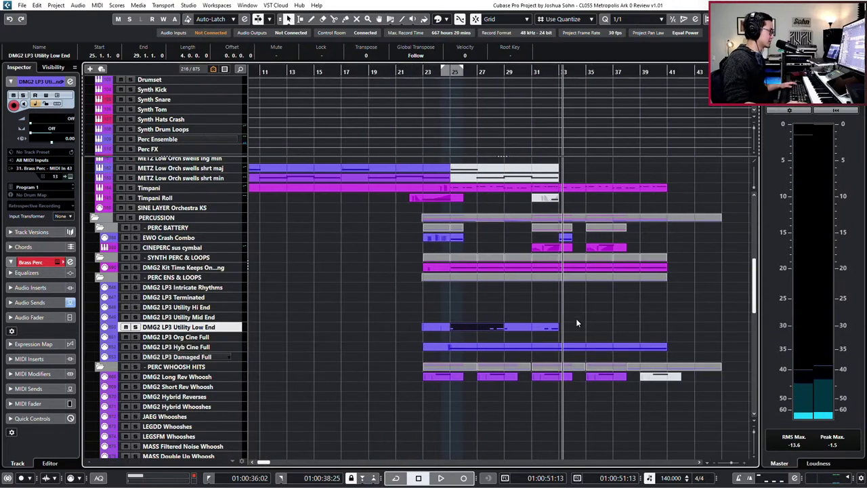
drag(576, 321, 492, 336)
key(ctrl+d)
scroll(562, 346, down, 1)
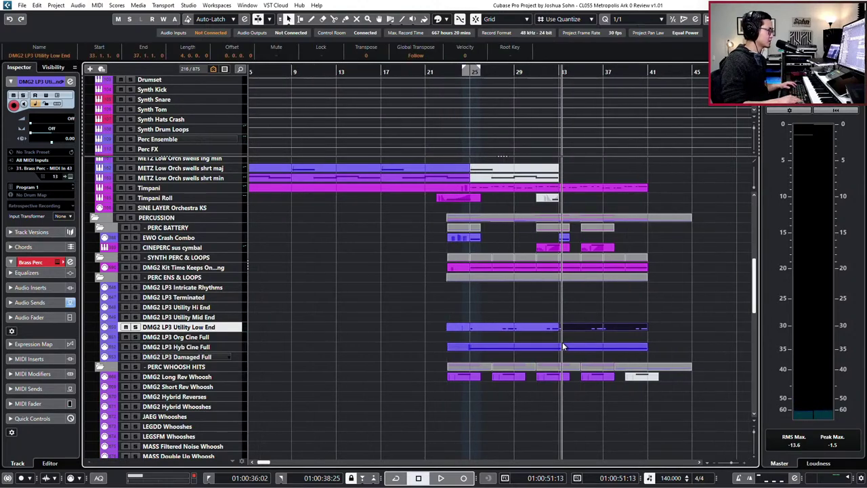
Edit the CC7 main volume value near the end of the Utility Low End part that precedes bar 25.
key(KP_Subtract)
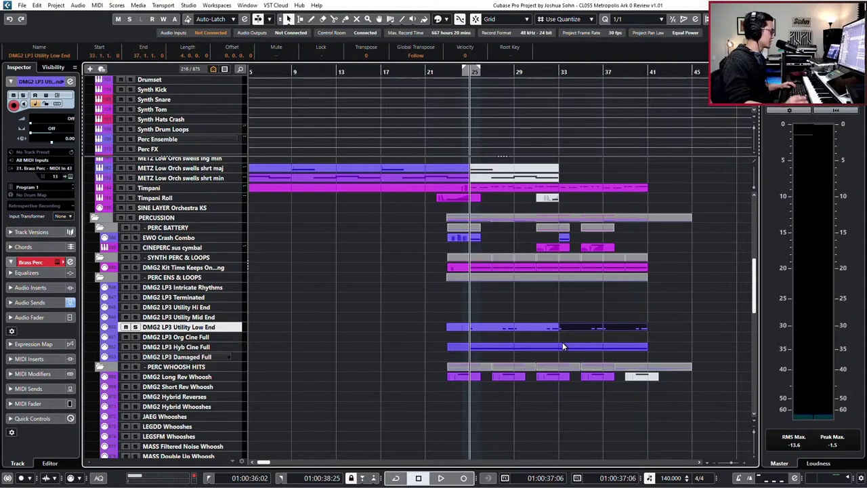
scroll(563, 286, down, 1)
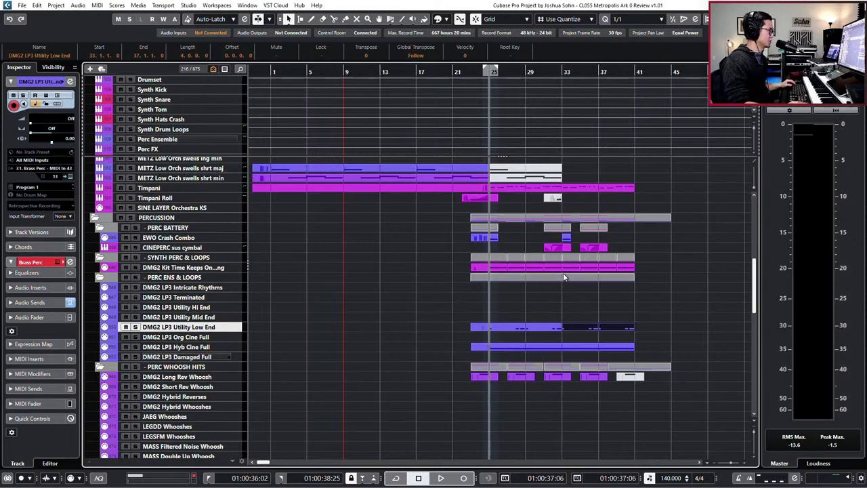
drag(641, 266, 457, 269)
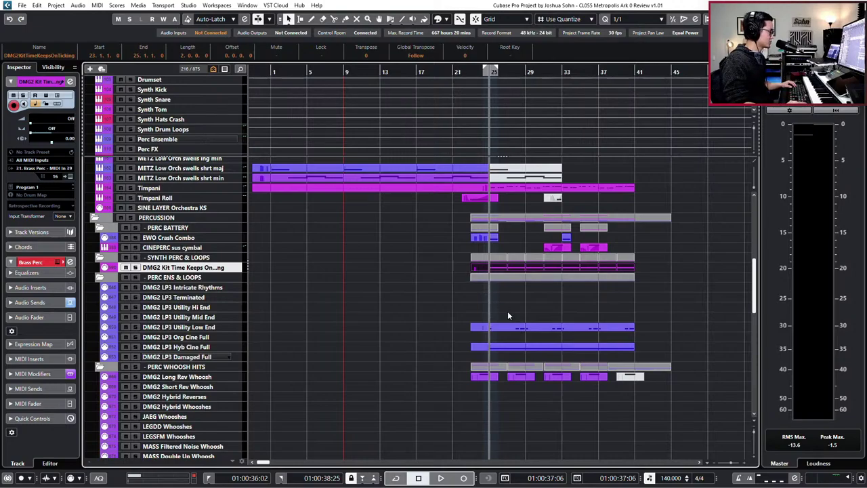
click(483, 329)
double_click(482, 328)
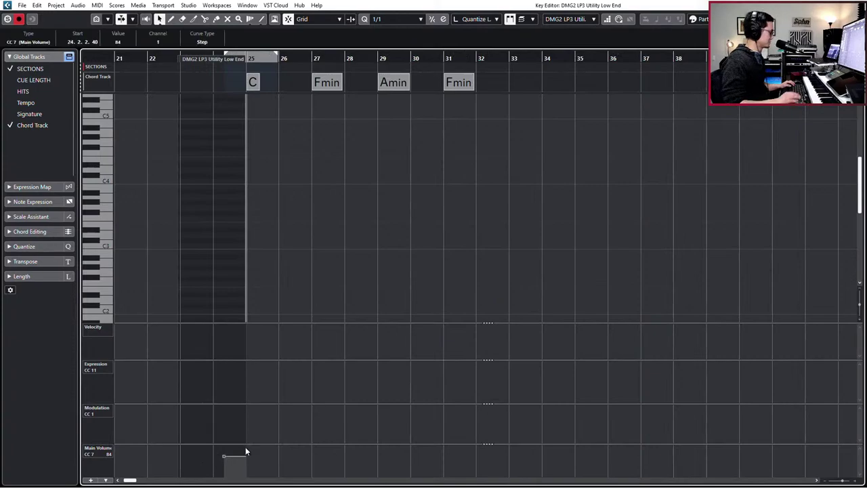
click(127, 43)
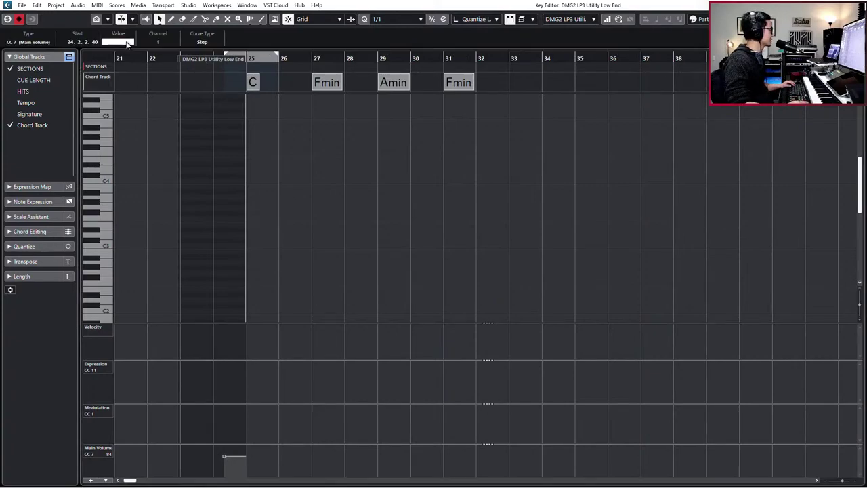
key(Return)
key(Return)
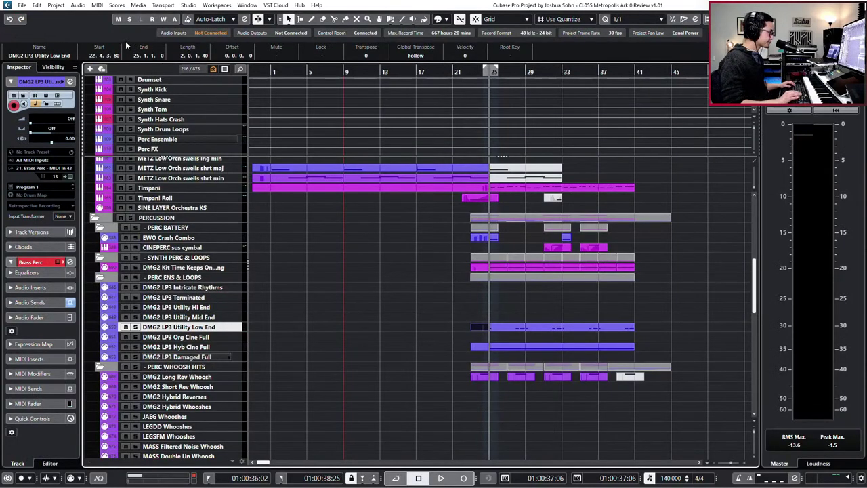
Review the percussion and orchestral tracks and play the full cue from bar 25.
ctrl+scroll(580, 234, up, 2)
scroll(657, 266, up, 5)
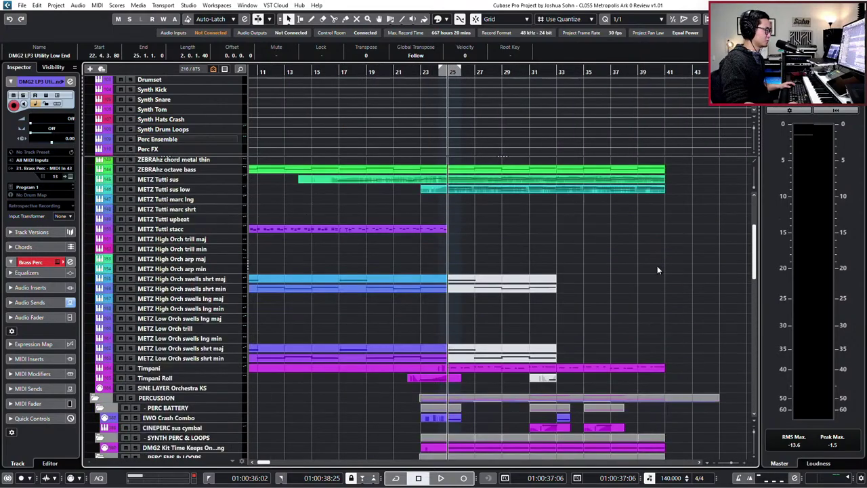
scroll(657, 274, down, 2)
scroll(656, 274, down, 5)
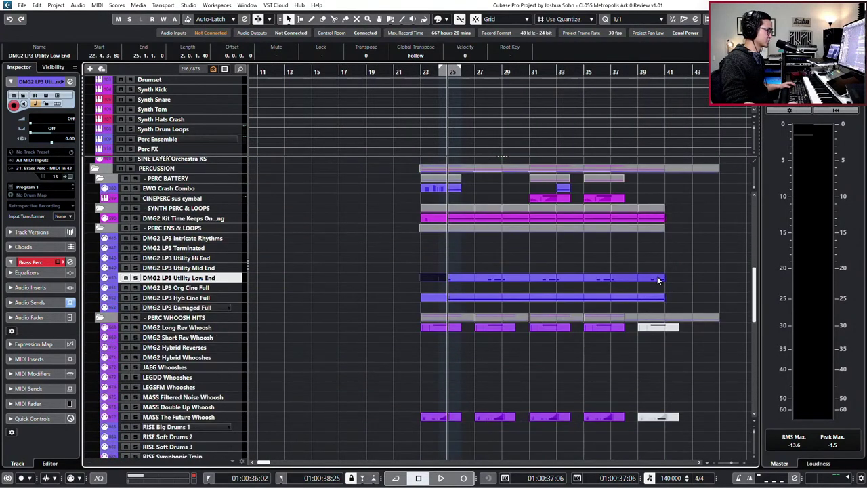
scroll(652, 272, up, 1)
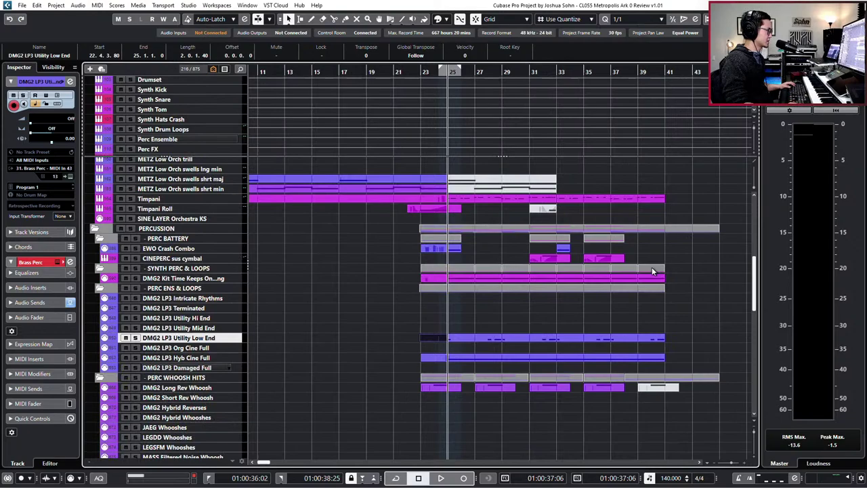
key(space)
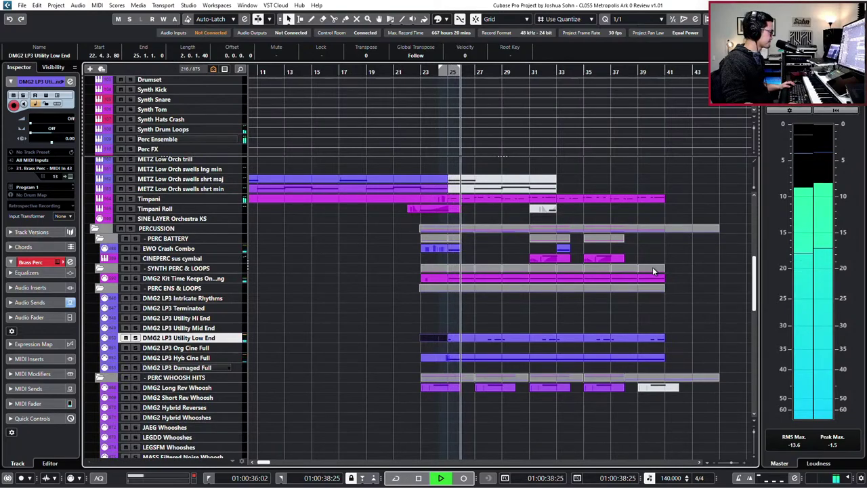
scroll(647, 305, up, 1)
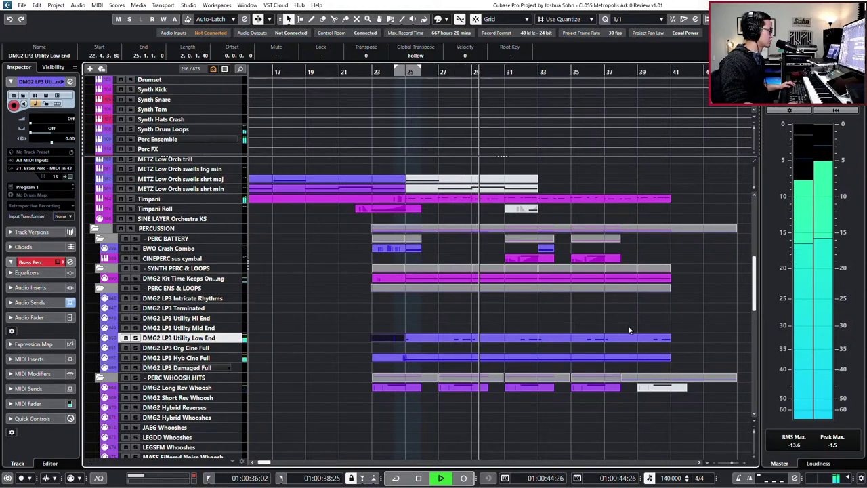
Duplicate the EWO Crash Combo hit at bar 25 to bar 29 and the one at bar 33 to bar 37.
click(419, 251)
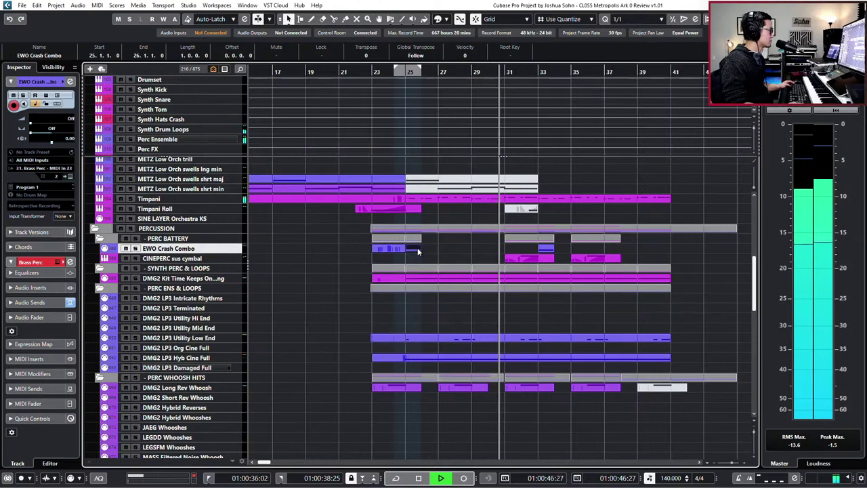
drag(418, 251, 485, 250)
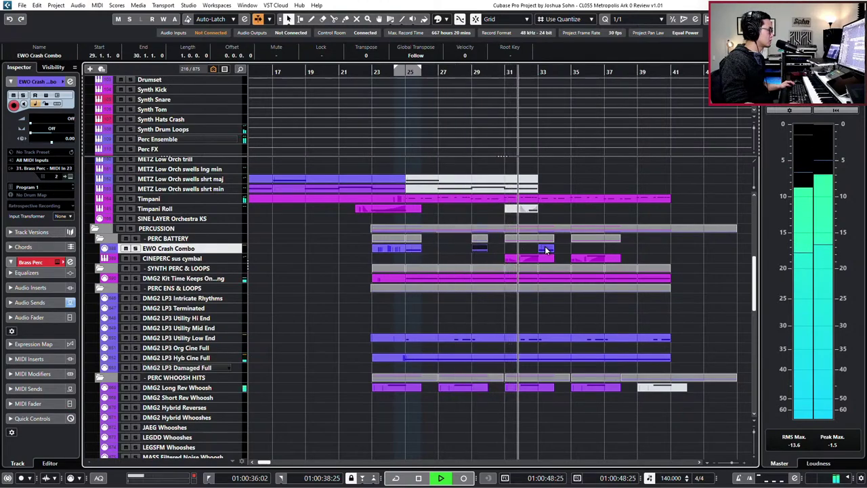
drag(546, 250, 613, 255)
Listen to the rest of the cue up to bar 41 while reviewing the ensemble and sketch tracks.
key(g)
scroll(717, 296, up, 10)
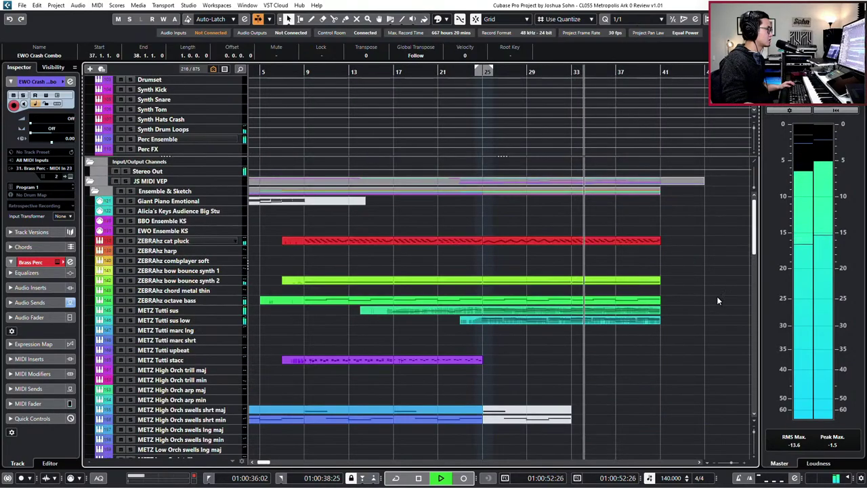
key(g)
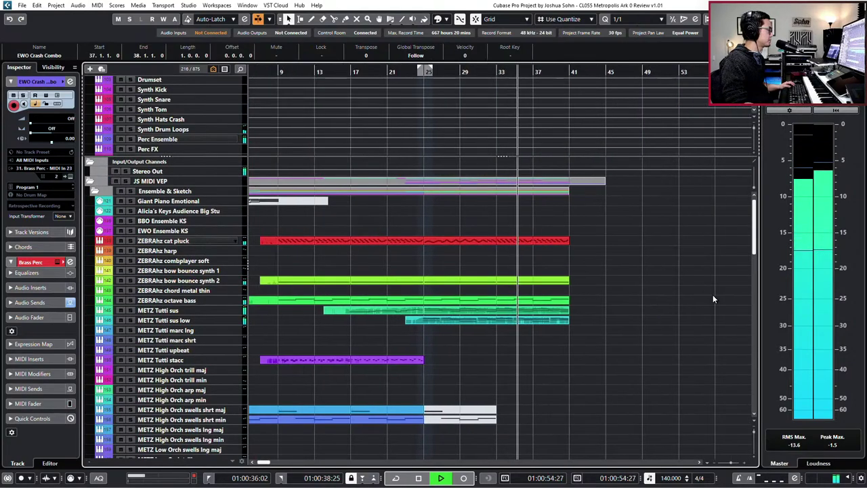
scroll(713, 296, down, 3)
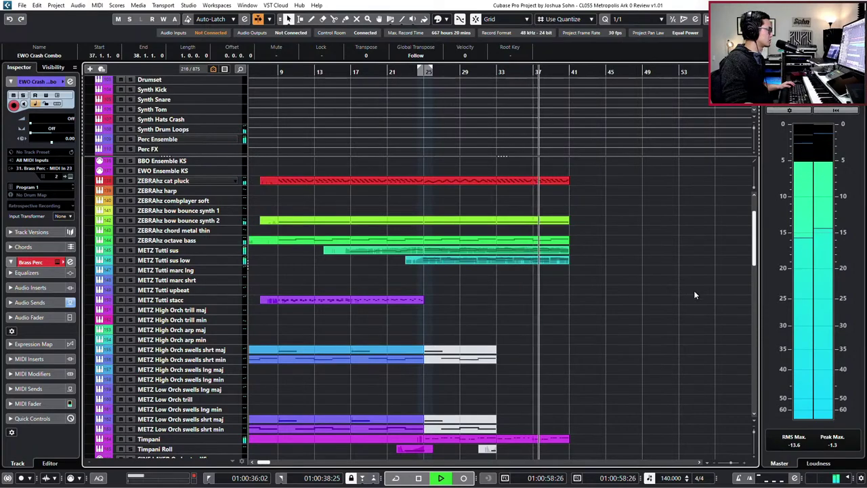
scroll(694, 290, up, 2)
scroll(691, 294, up, 3)
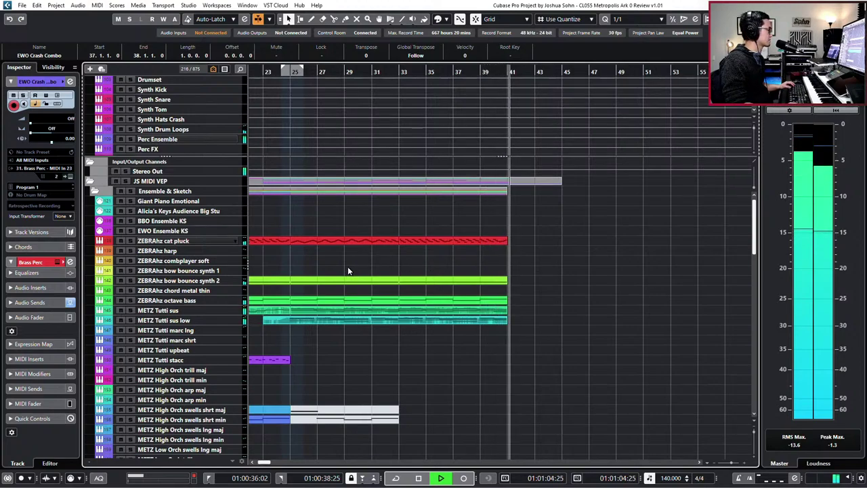
key(space)
Replay the last bars leading into bar 41 and check where the ensemble parts end.
scroll(502, 280, up, 3)
key(KP_Subtract)
key(KP_Subtract)
key(KP_Subtract)
key(space)
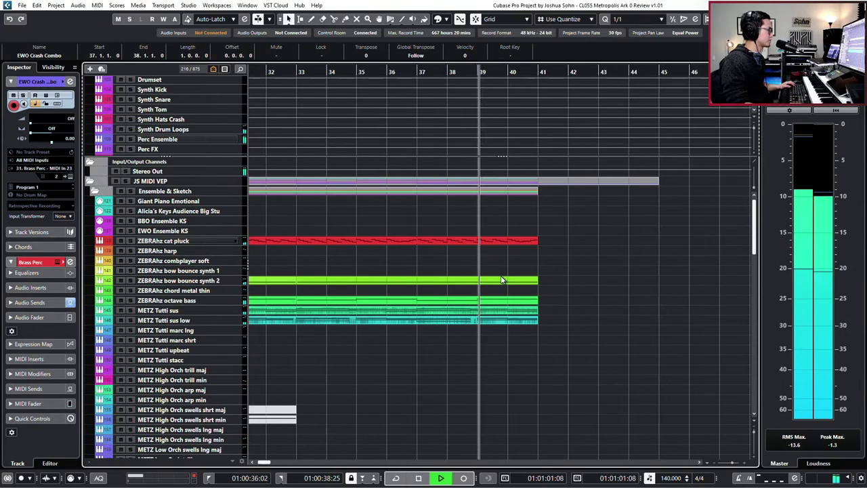
scroll(502, 280, up, 2)
scroll(592, 277, down, 2)
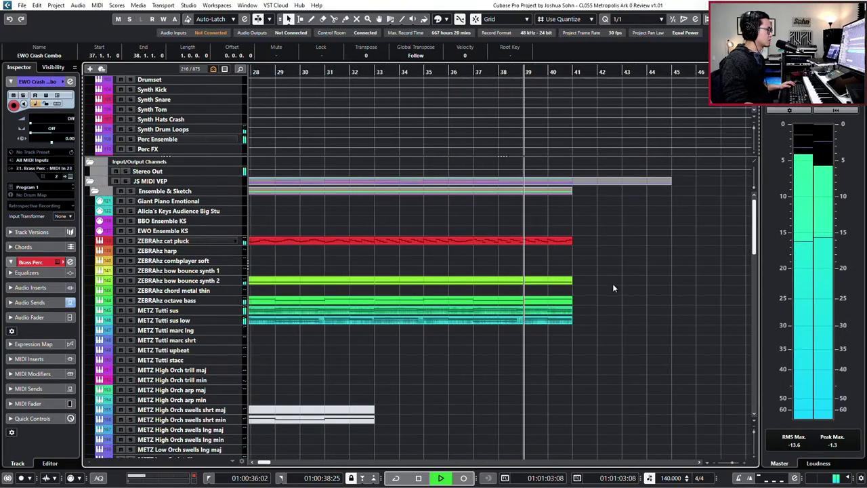
scroll(612, 283, up, 2)
key(space)
scroll(614, 286, up, 1)
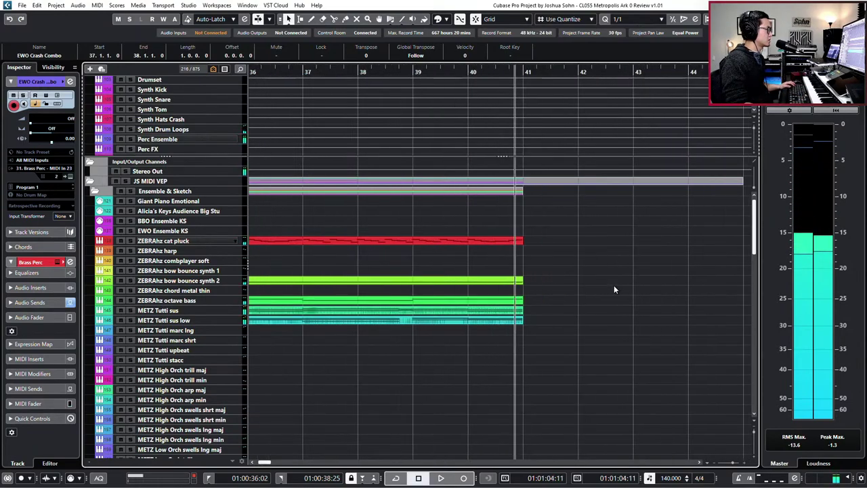
scroll(557, 301, down, 5)
scroll(557, 305, down, 3)
scroll(549, 294, up, 10)
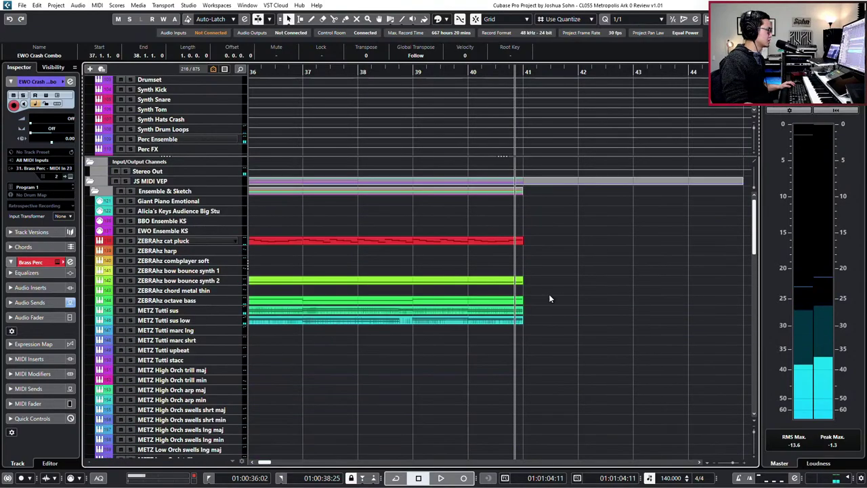
Extend the ZEBRAhz and METZ Tutti parts ending at bar 41 to bar 42, and lengthen their final sustained notes to match.
drag(542, 232, 506, 354)
key(alt+shift+Right)
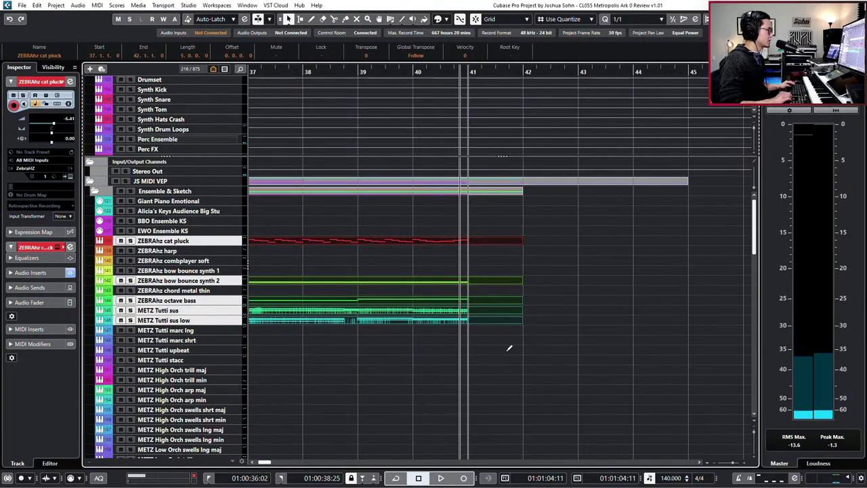
key(Return)
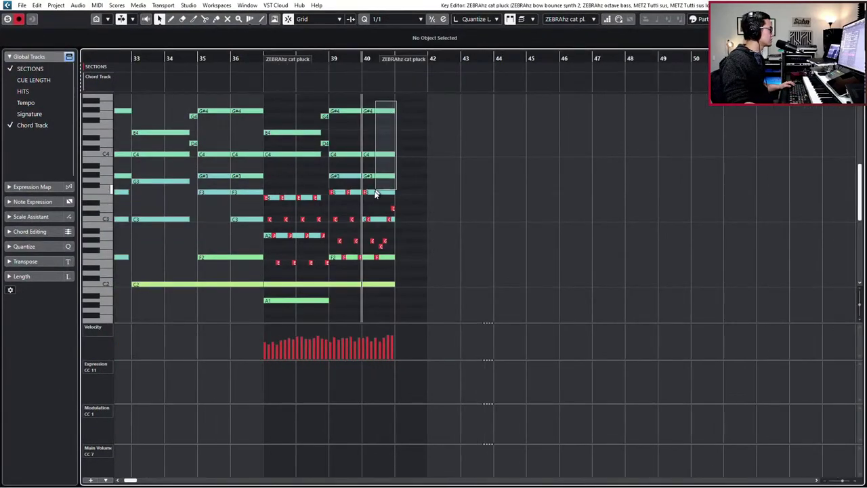
click(526, 20)
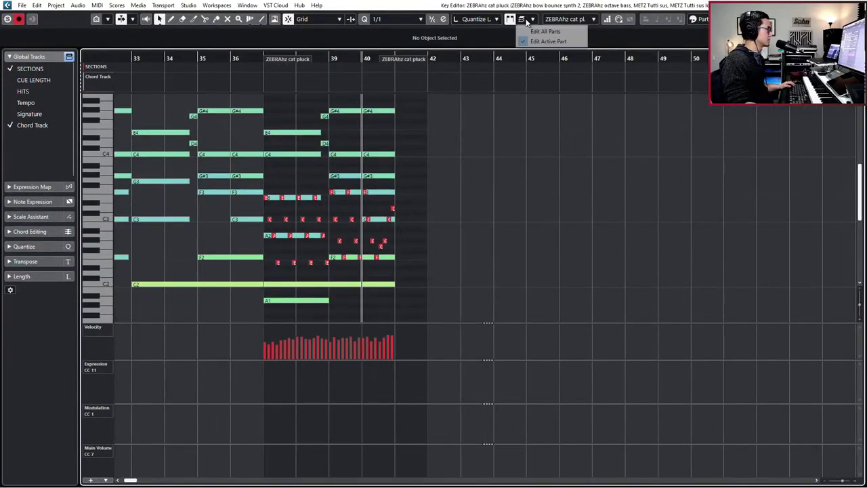
drag(416, 99, 386, 199)
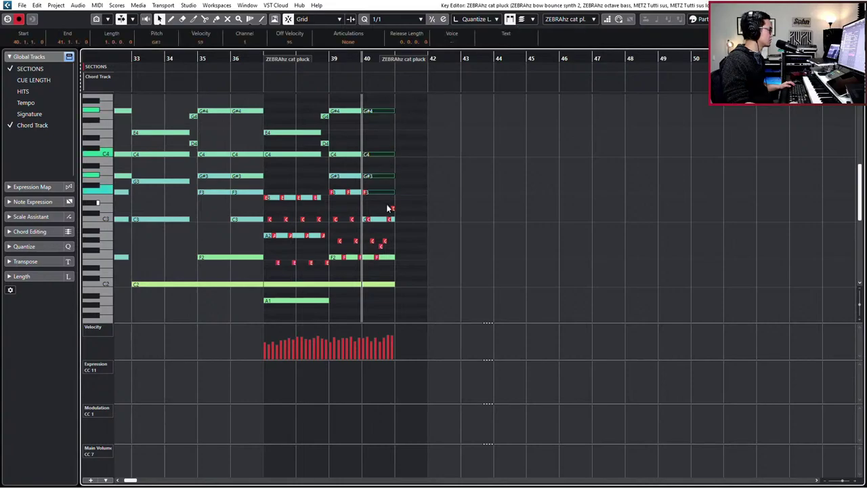
drag(390, 305, 399, 306)
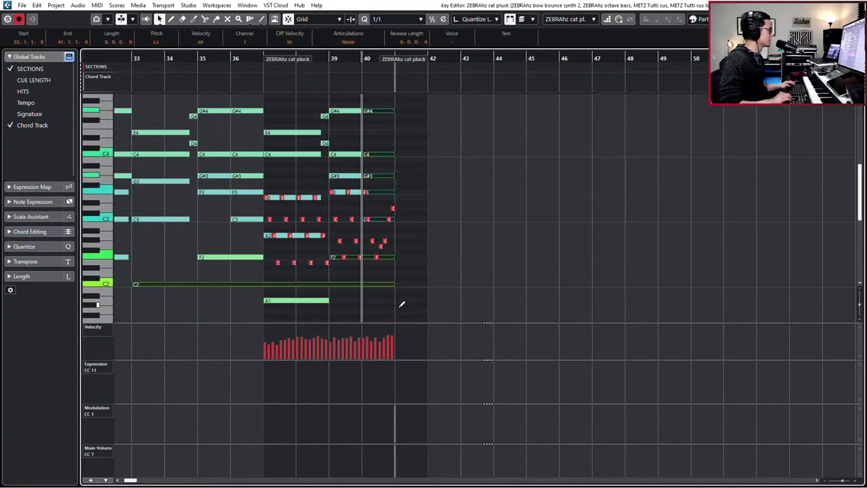
key(Escape)
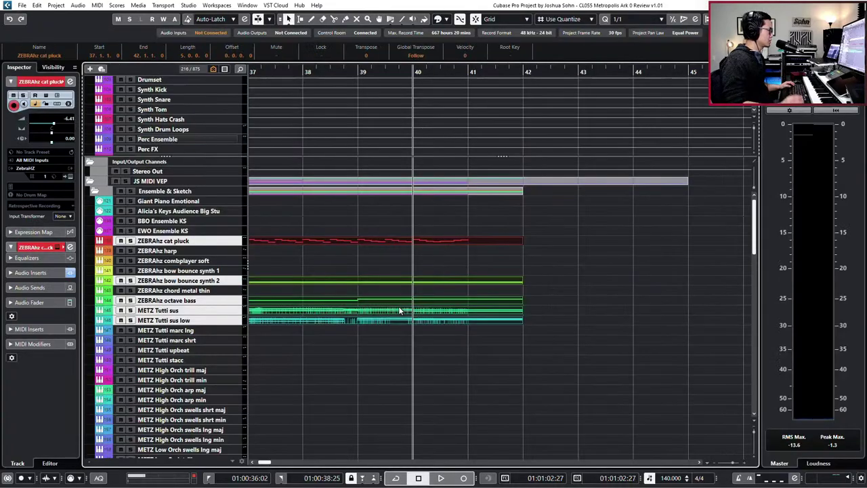
Replace the bar 40 notes of ZEBRAhz cat pluck with the bar 39 pattern, and repeat that pattern through bar 41.
double_click(504, 243)
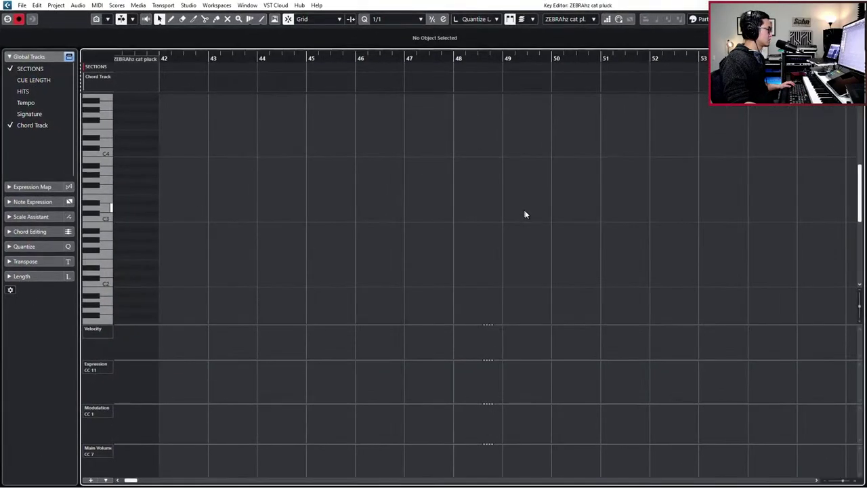
key(space)
scroll(511, 221, left, 1)
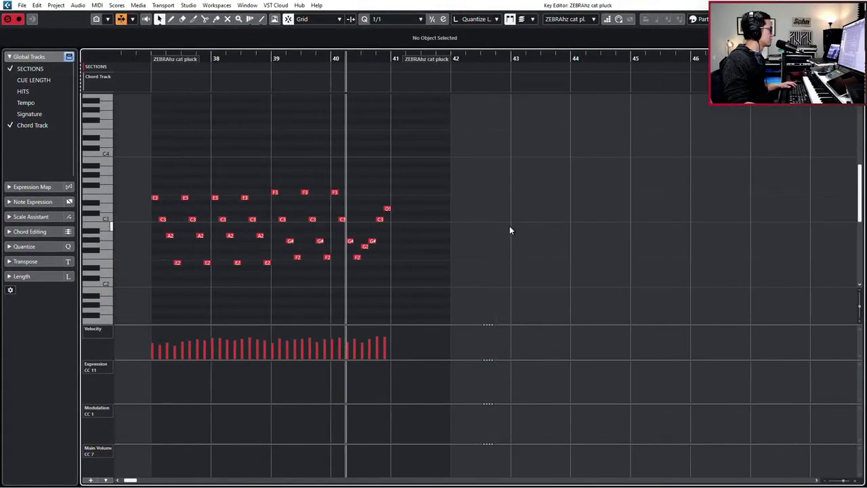
key(h)
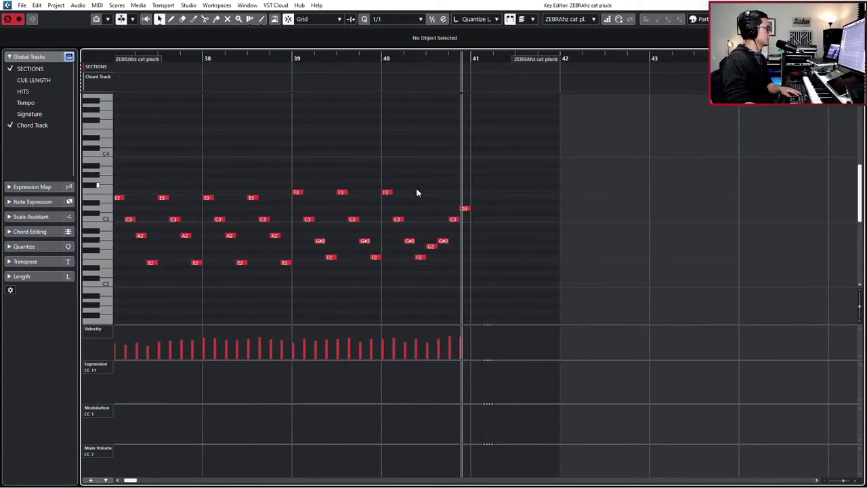
drag(390, 176, 483, 284)
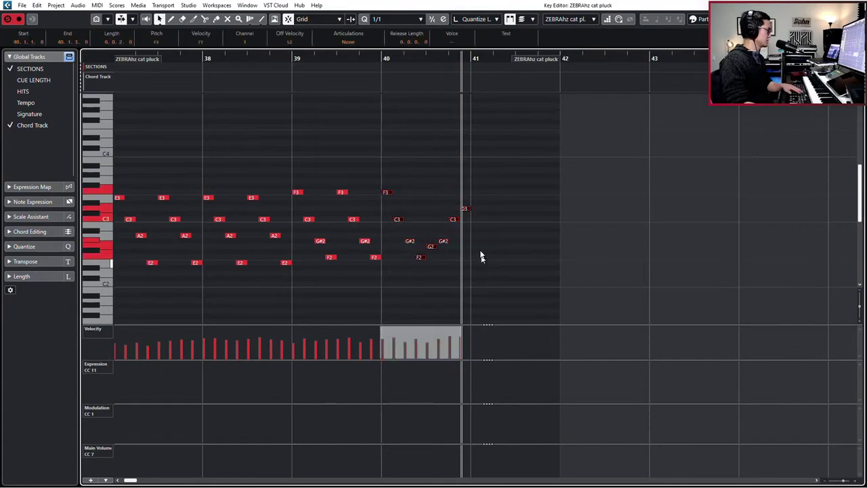
key(Delete)
drag(443, 162, 299, 289)
key(ctrl+d)
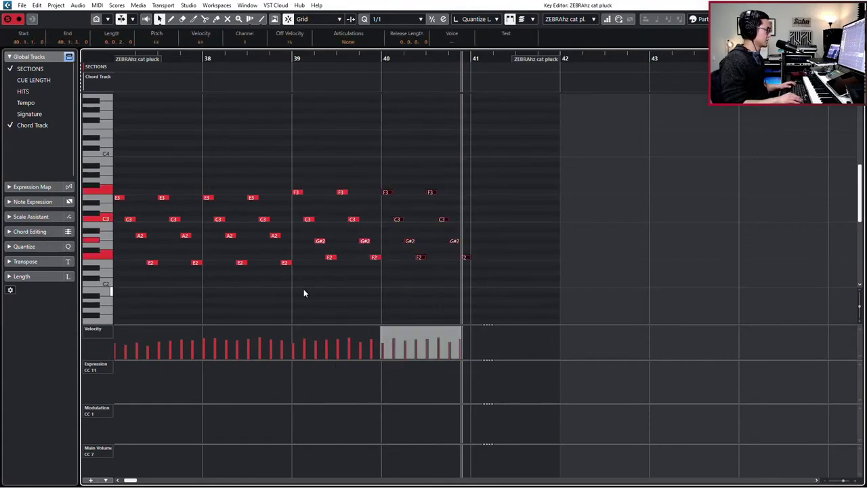
key(ctrl+d)
key(Escape)
Extend the last DMG2 Kit Time Keeps On Ticking part to bar 42 and duplicate its bar 40 E2 notes into bar 41.
scroll(428, 293, down, 5)
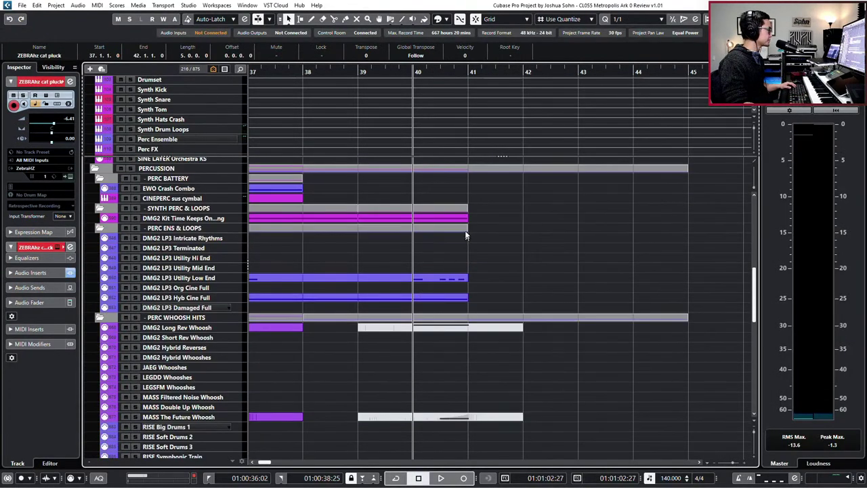
drag(468, 220, 497, 218)
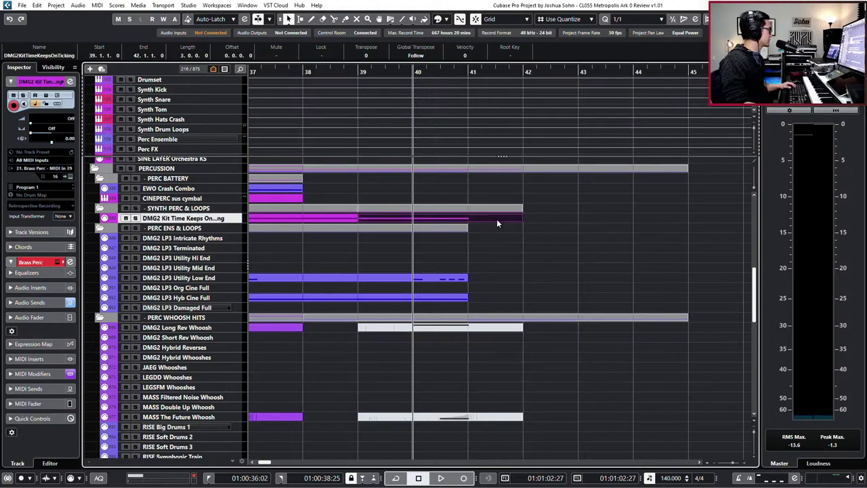
double_click(496, 219)
drag(278, 220, 233, 247)
key(ctrl+d)
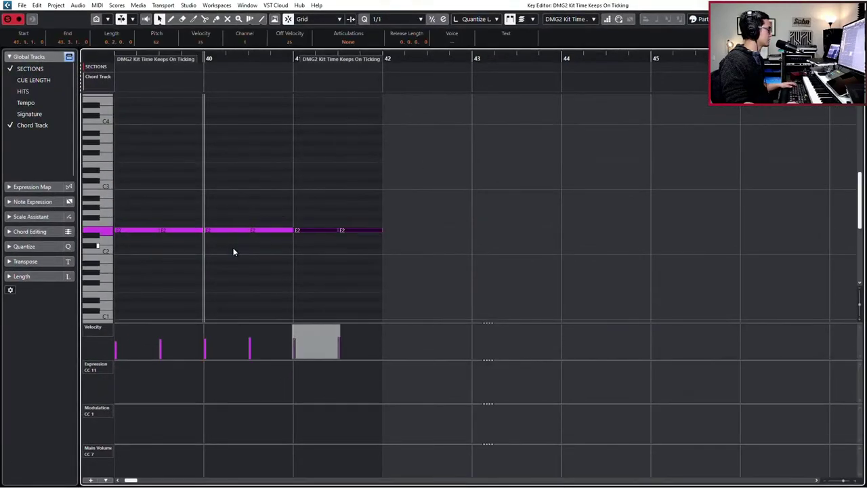
Split each of the two bar 41 E2 notes in the DMG2 Kit part into quarter-note triplets.
key(alt+4)
drag(309, 199, 320, 247)
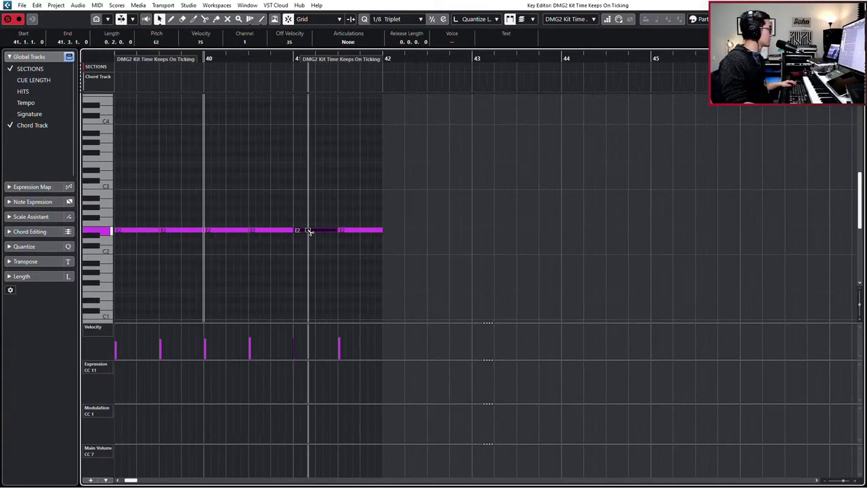
key(alt+3)
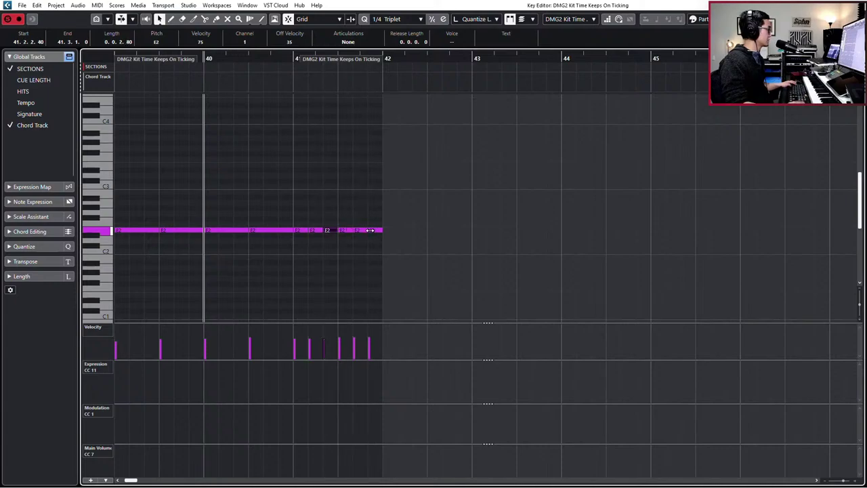
key(Escape)
Split the DMG2 LP3 Utility Low End part at beat 3 of bar 40 and repeat that last half-bar up to bar 42.
click(453, 279)
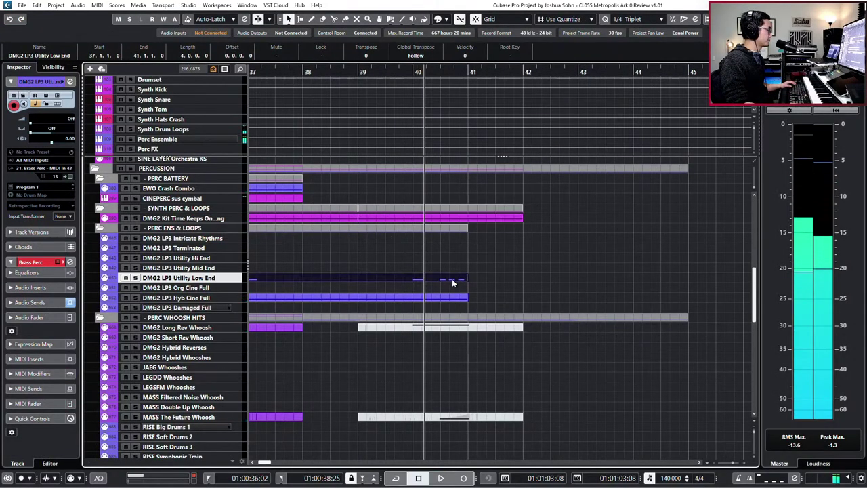
alt+click(444, 278)
key(ctrl+d)
key(ctrl+d)
key(ctrl+d)
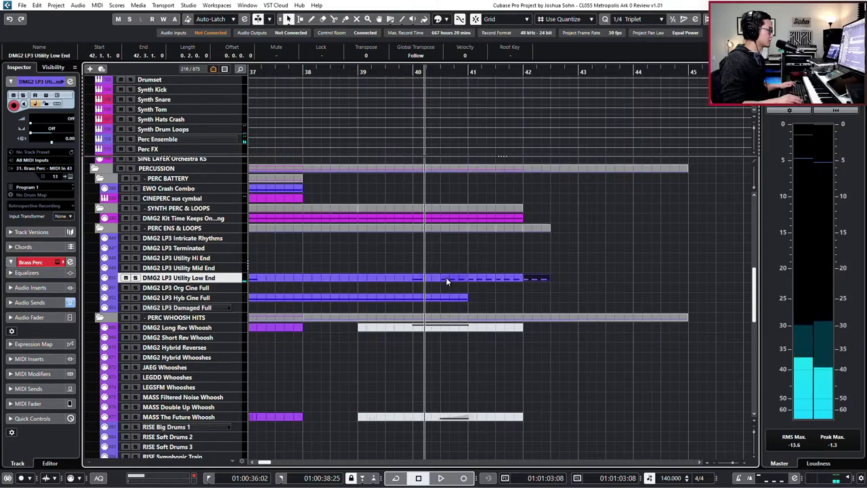
key(Delete)
key(b)
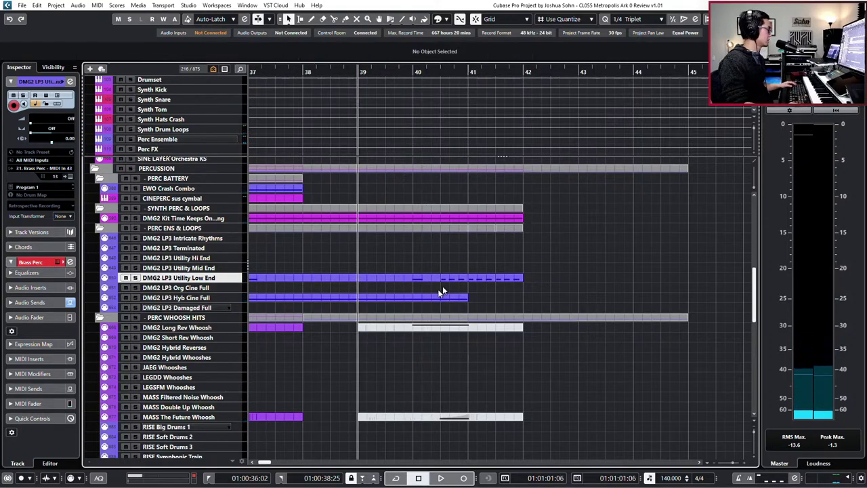
Split the DMG2 LP3 Hyb Cine Full part at beat 3 of bar 40 and repeat its last half-bar up to bar 42.
double_click(419, 299)
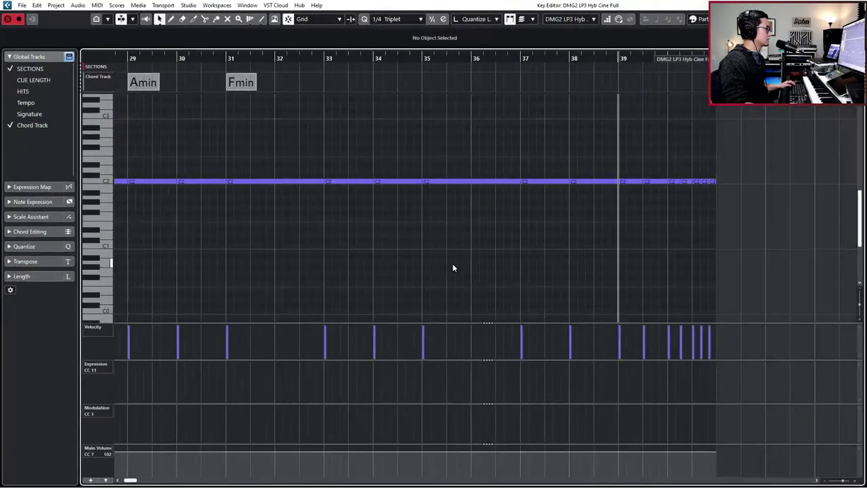
click(566, 180)
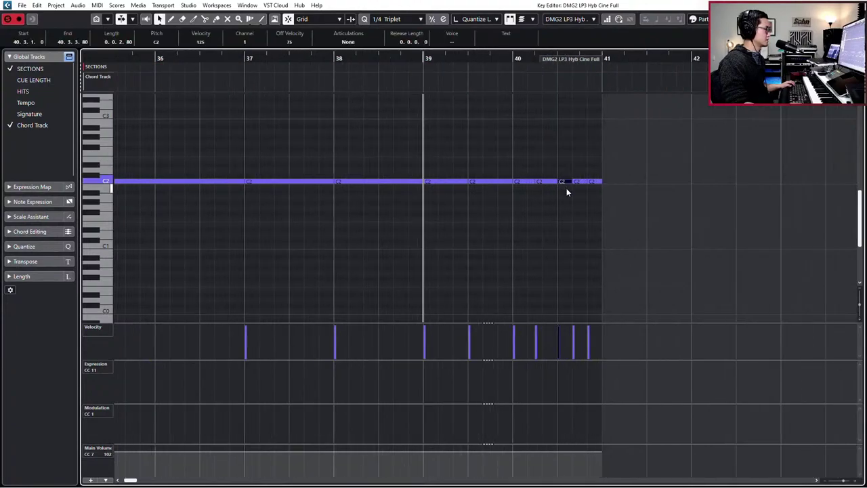
key(l)
key(Return)
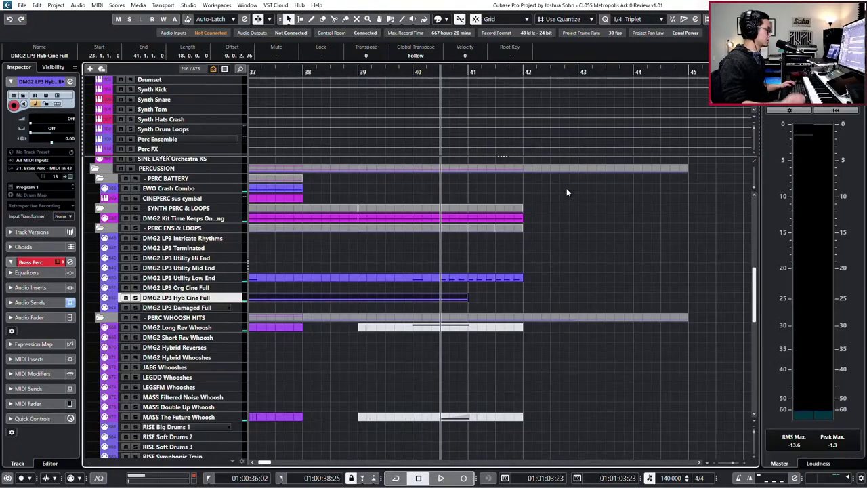
alt+click(444, 300)
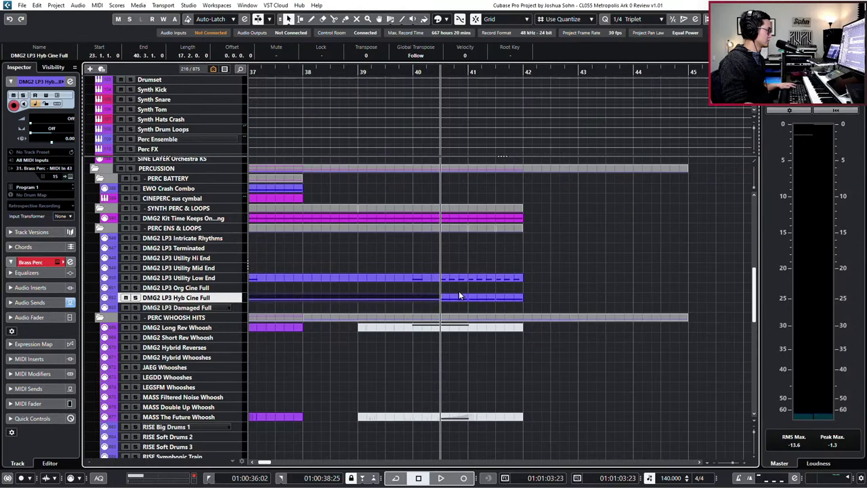
click(537, 303)
click(548, 281)
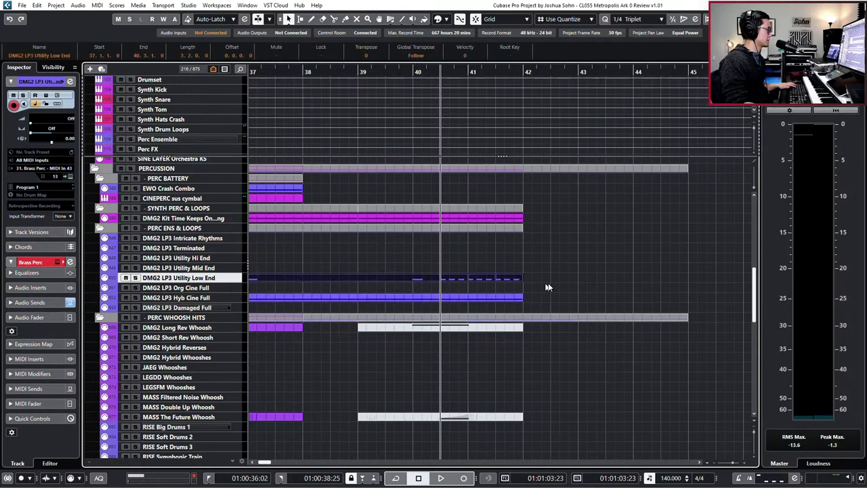
Move the DMG2 Ens Low Enders part one bar later so it starts at bar 39.
scroll(549, 284, down, 8)
click(516, 266)
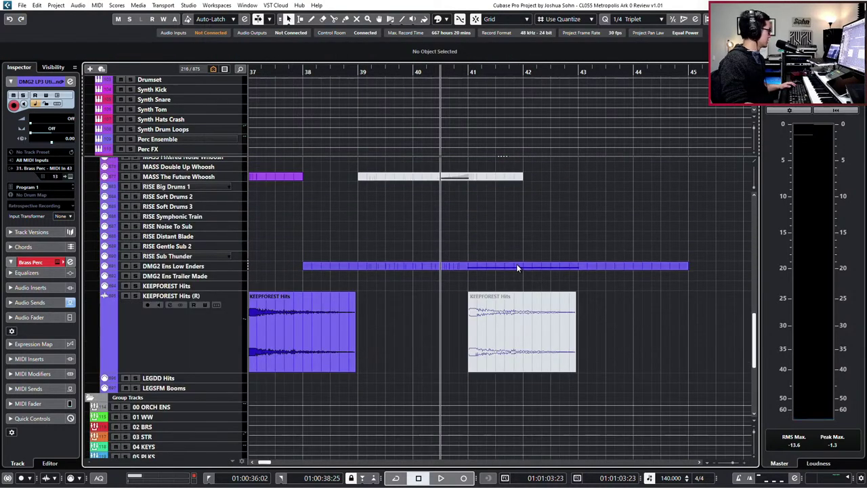
drag(487, 267, 543, 267)
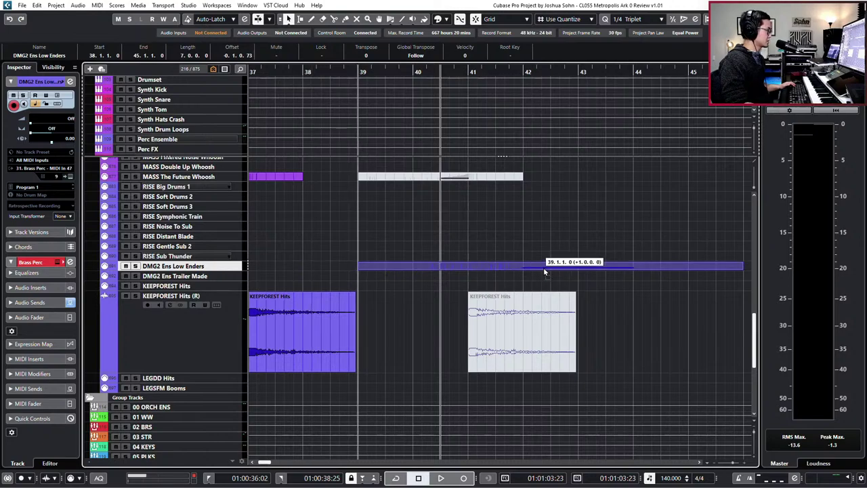
Replay the passage leading into the final build-up and check which parts still end at bar 41.
scroll(542, 271, down, 2)
key(KP_Subtract)
key(KP_Subtract)
scroll(538, 270, down, 3)
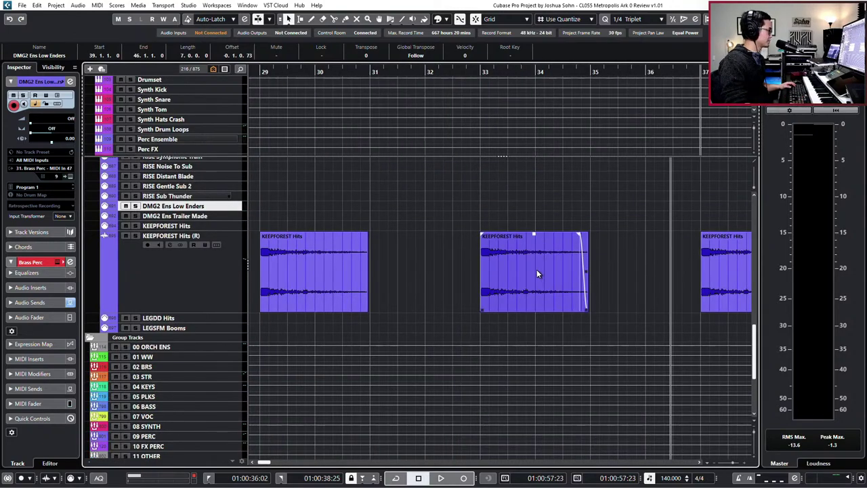
key(space)
key(g)
scroll(532, 278, up, 10)
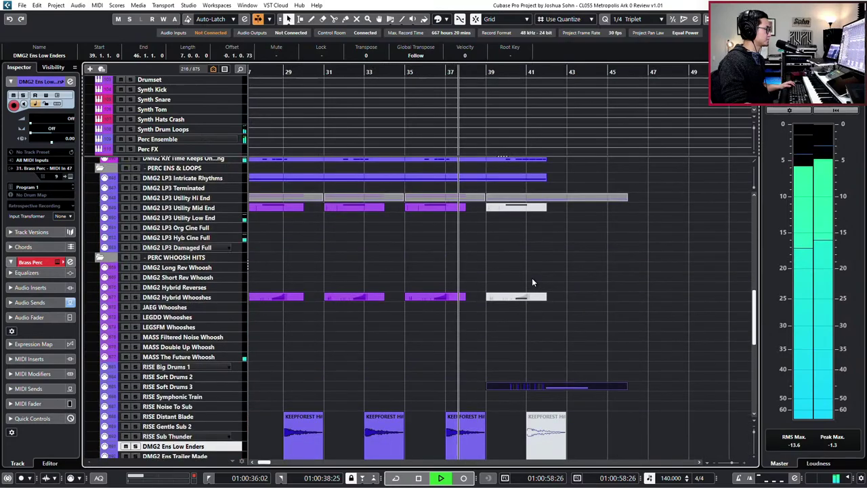
scroll(534, 284, down, 6)
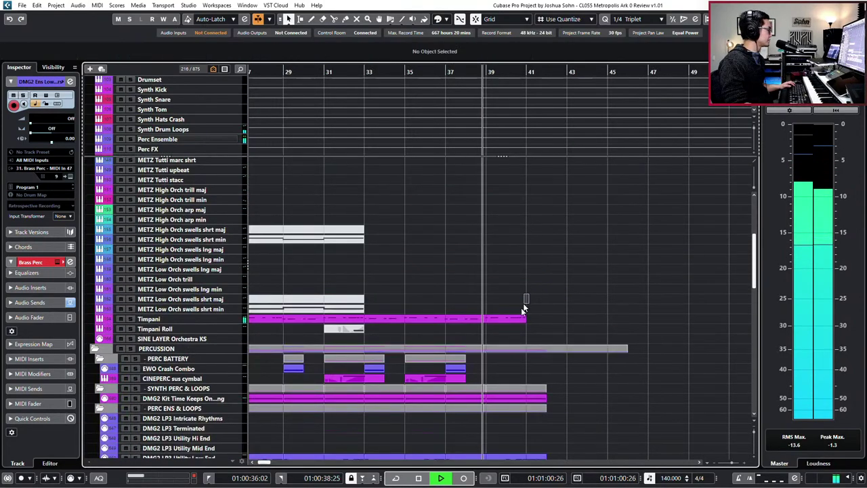
Split the Timpani part at beat 3 of bar 40 and repeat its last half-bar up to bar 42.
click(518, 318)
scroll(521, 318, up, 3)
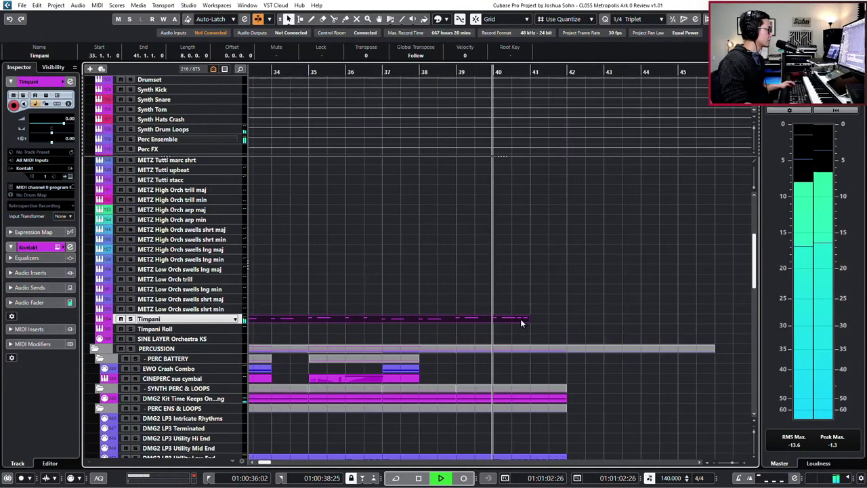
alt+click(513, 319)
key(ctrl+d)
key(ctrl+d)
drag(499, 301, 573, 329)
key(ctrl+d)
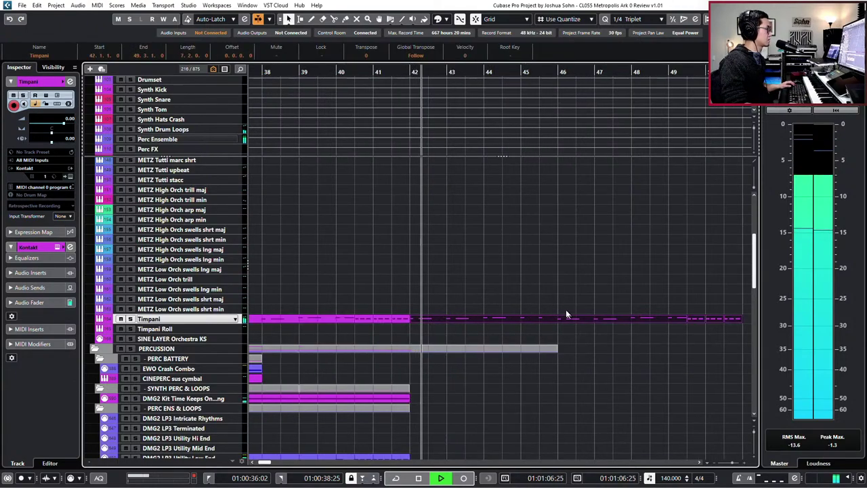
key(space)
drag(545, 296, 543, 324)
scroll(546, 324, down, 2)
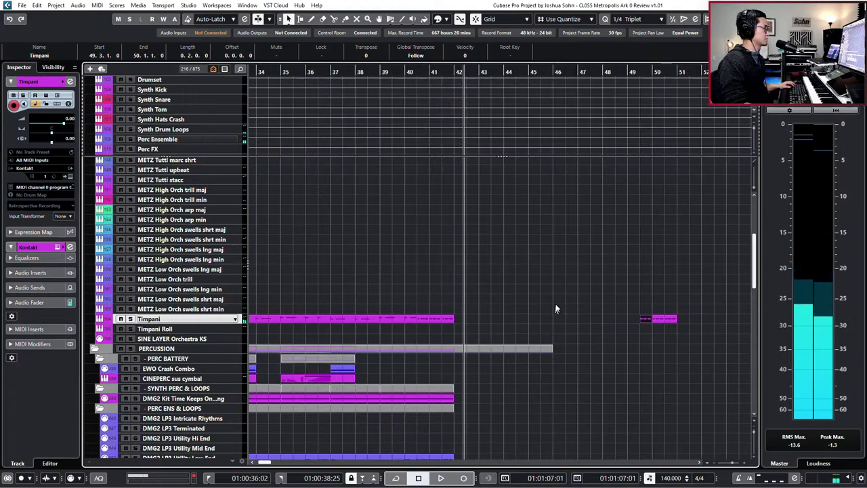
drag(556, 305, 678, 330)
key(Delete)
Replay from bar 40 to check the transition into bar 42.
key(KP_Subtract)
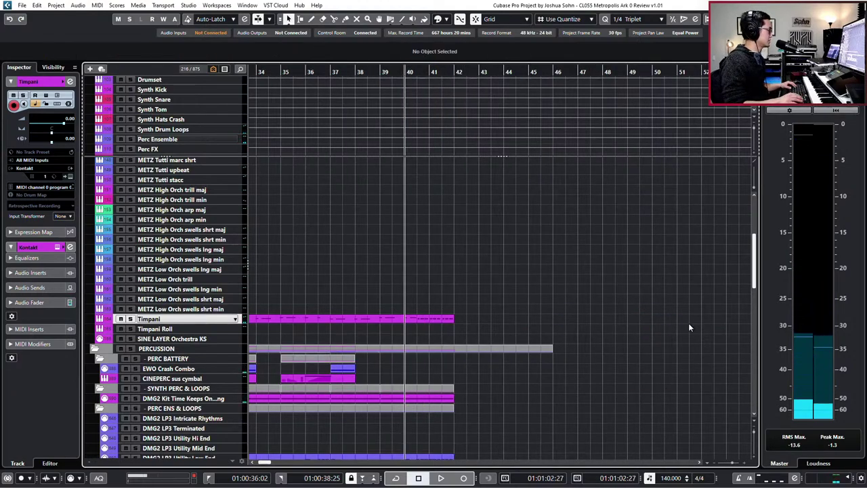
key(space)
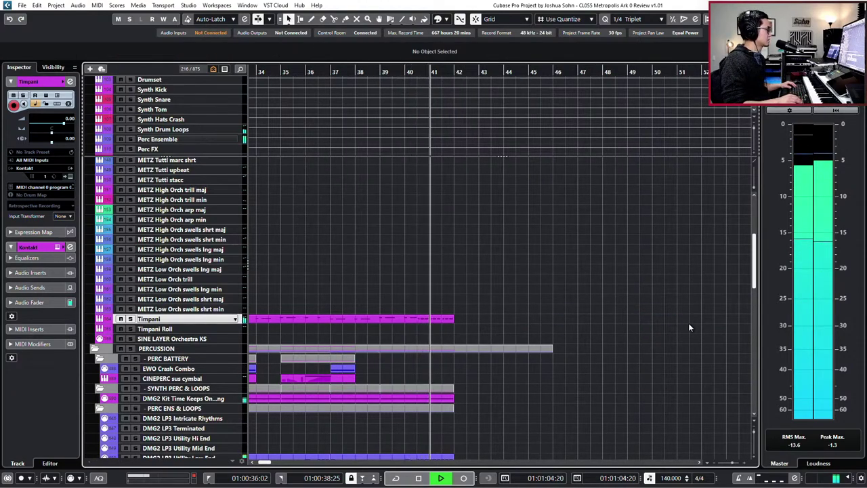
key(space)
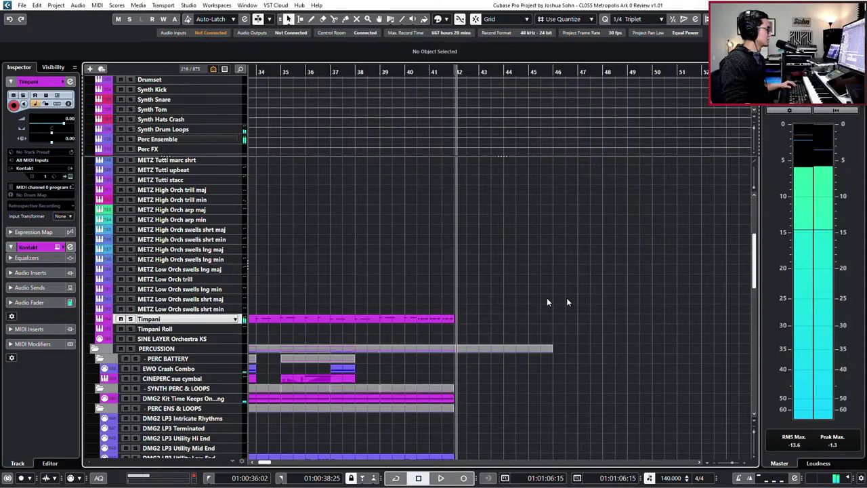
Duplicate the last half-bar of Timpani into bar 42 and extend the DMG2 Kit Time Keeps On Ticking part to beat 3 of bar 42.
drag(452, 326, 451, 325)
key(ctrl+d)
click(447, 399)
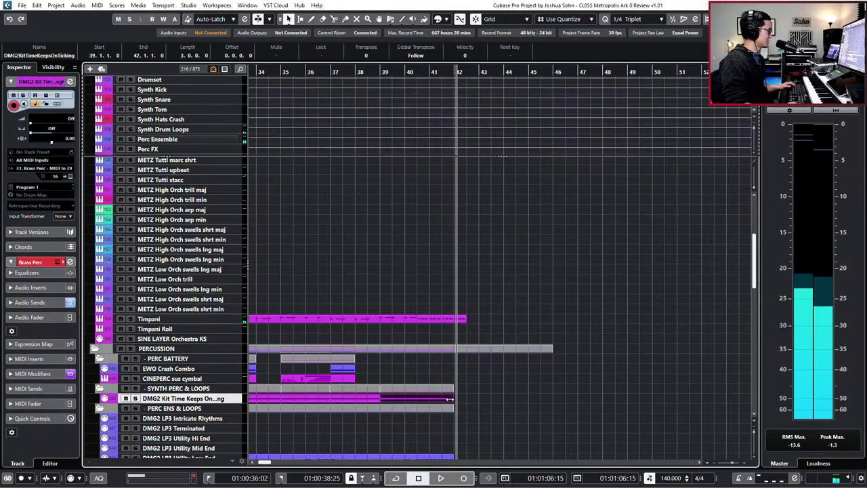
drag(445, 400, 466, 400)
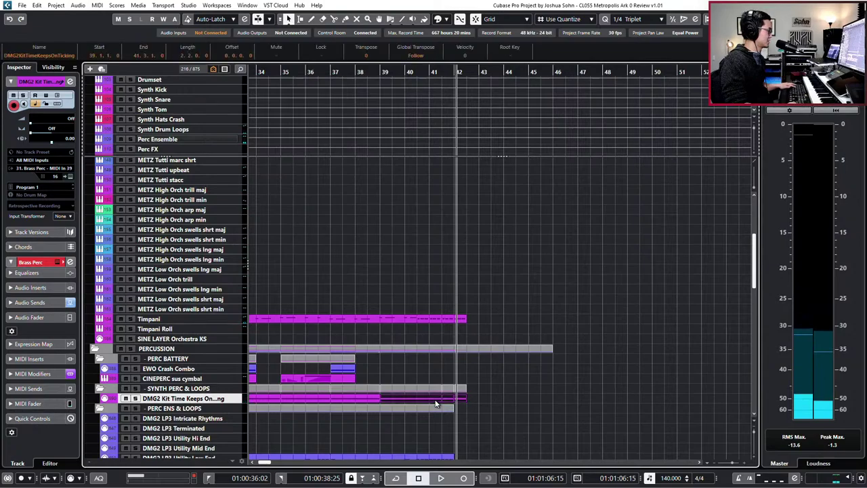
click(504, 315)
click(464, 317)
Split the ZEBRAhz cat pluck part at beat 3 of bar 41 and duplicate that last half-bar into bar 42.
scroll(464, 309, up, 5)
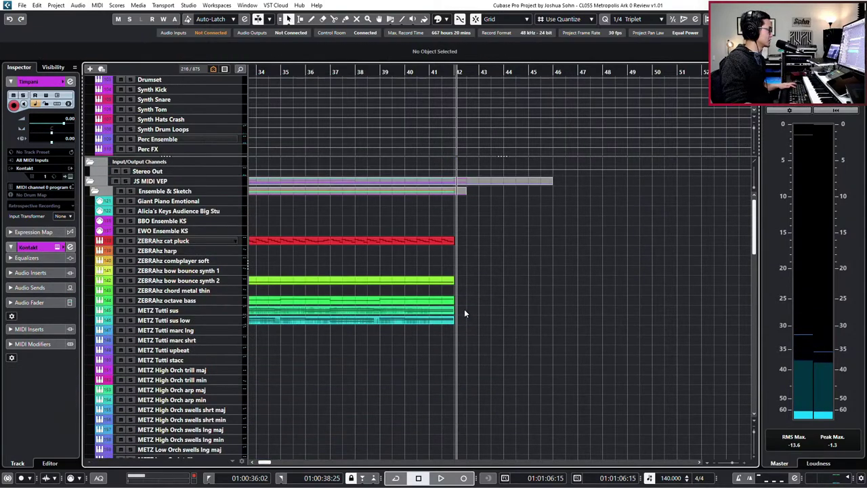
click(423, 240)
alt+click(441, 242)
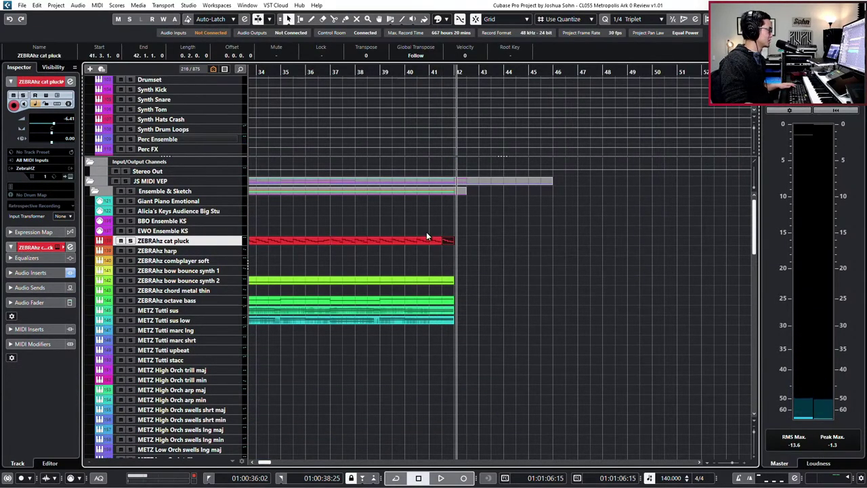
key(ctrl+d)
drag(425, 224, 479, 250)
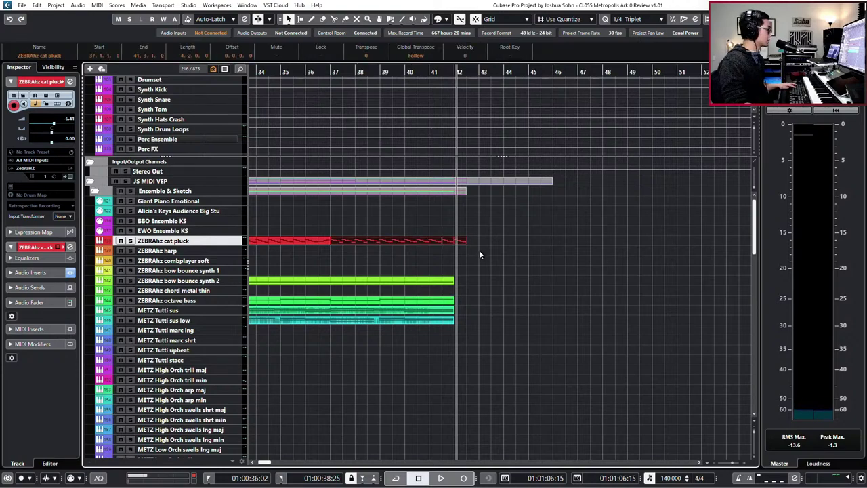
Extend the ZEBRAhz bow bounce synth 2, octave bass, METZ Tutti sus and sus low parts to beat 3 of bar 42.
click(475, 276)
drag(449, 323, 444, 305)
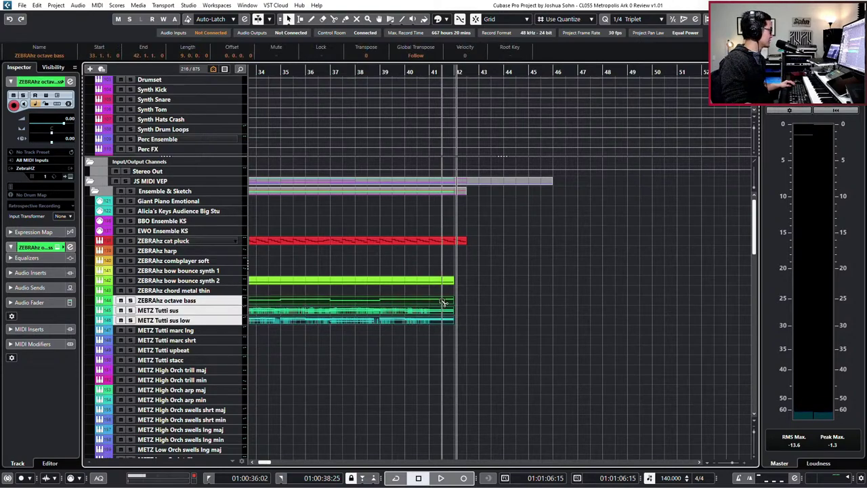
drag(467, 275, 463, 322)
Lengthen the final sustained notes of the four extended ZEBRAhz and METZ Tutti parts to beat 3 of bar 42.
double_click(464, 322)
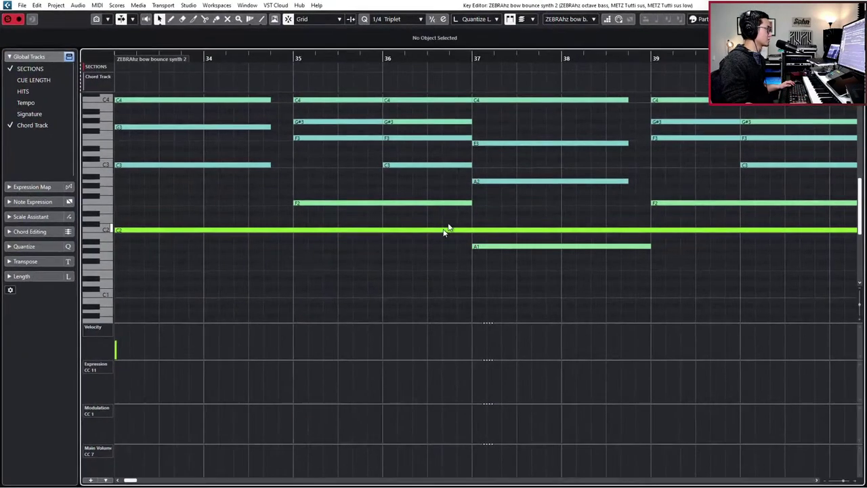
scroll(687, 170, up, 3)
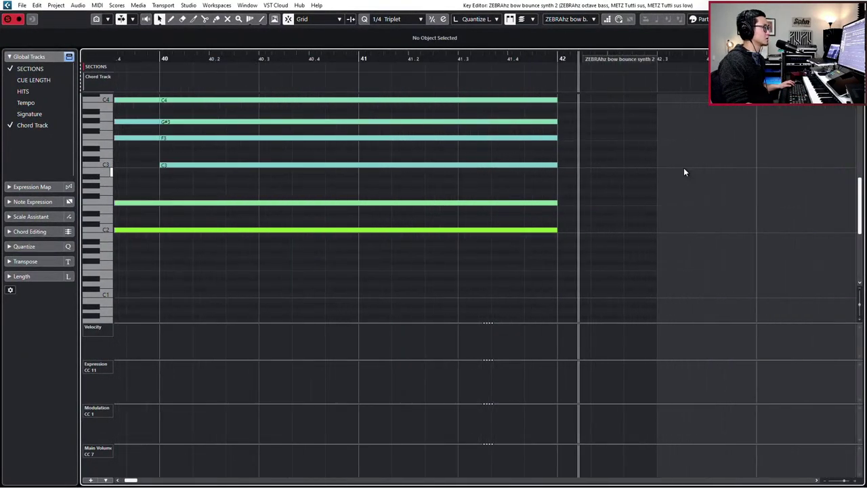
scroll(683, 168, right, 1)
scroll(512, 114, up, 3)
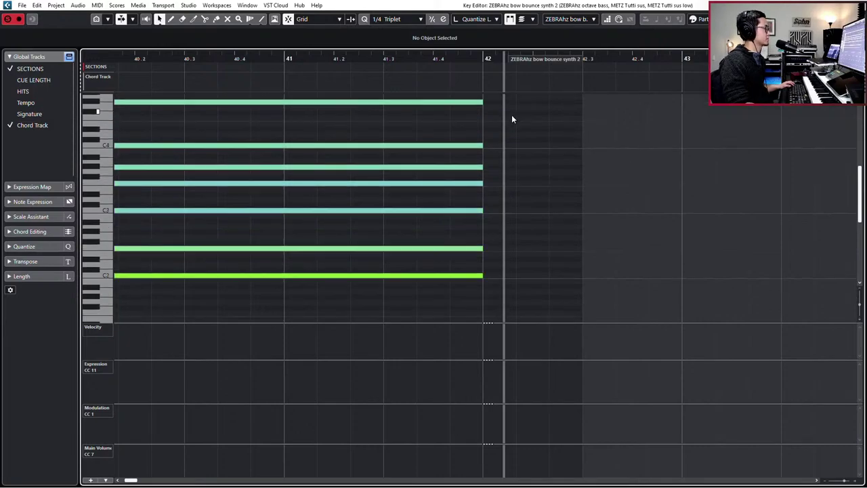
drag(509, 155, 471, 310)
key(alt+shift+Right)
key(alt+shift+Right)
key(alt+shift+Right)
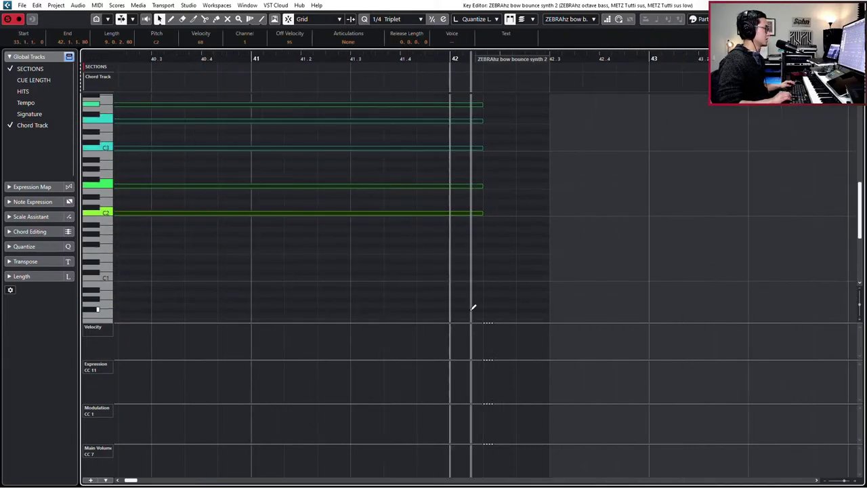
key(Return)
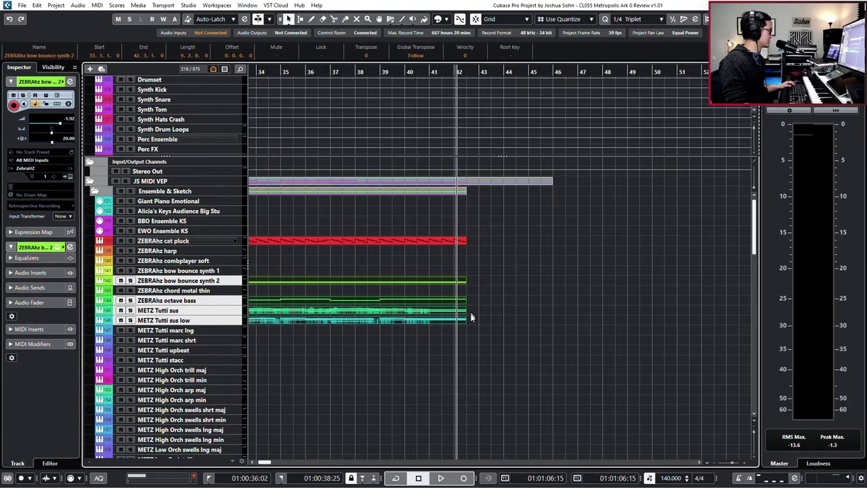
Split DMG2 LP3 Utility Low End and Hyb Cine Full at beat 3 of bar 41, duplicate those half-bars into bar 42, and return to bar 41.
scroll(474, 309, down, 10)
scroll(457, 257, down, 2)
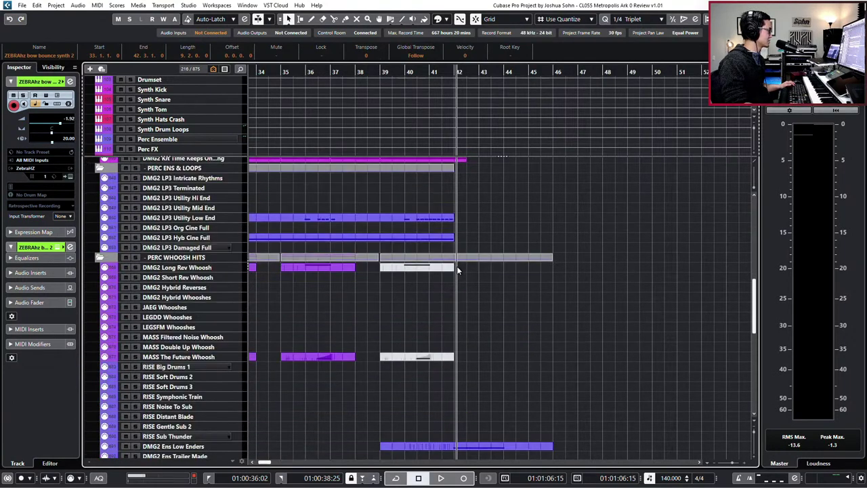
click(464, 219)
key(h)
alt+click(440, 218)
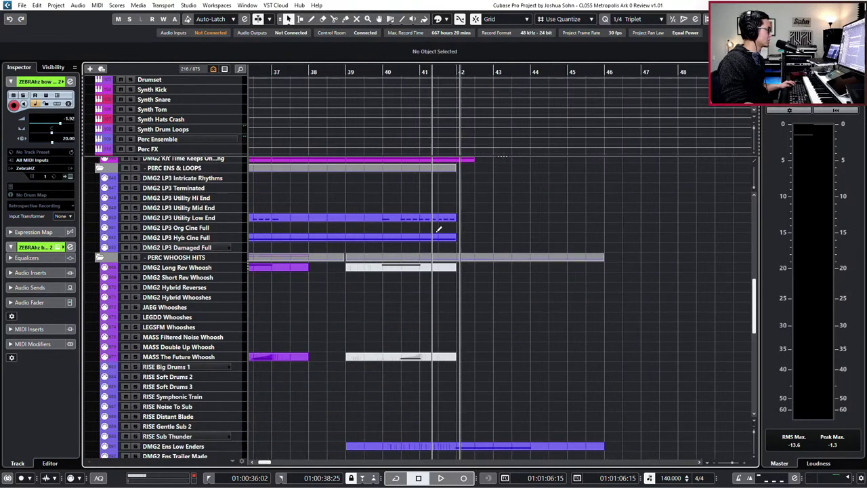
alt+click(439, 237)
drag(462, 193, 442, 241)
key(ctrl+d)
key(KP_Subtract)
key(KP_Subtract)
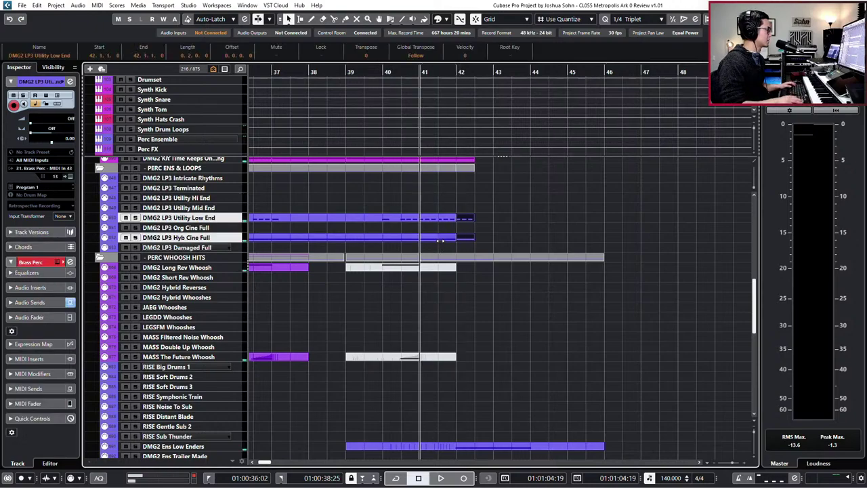
Play back the passage and move the DMG2 Ens Low Enders part one bar later so it starts at bar 40.
key(space)
scroll(442, 240, down, 2)
scroll(450, 249, up, 1)
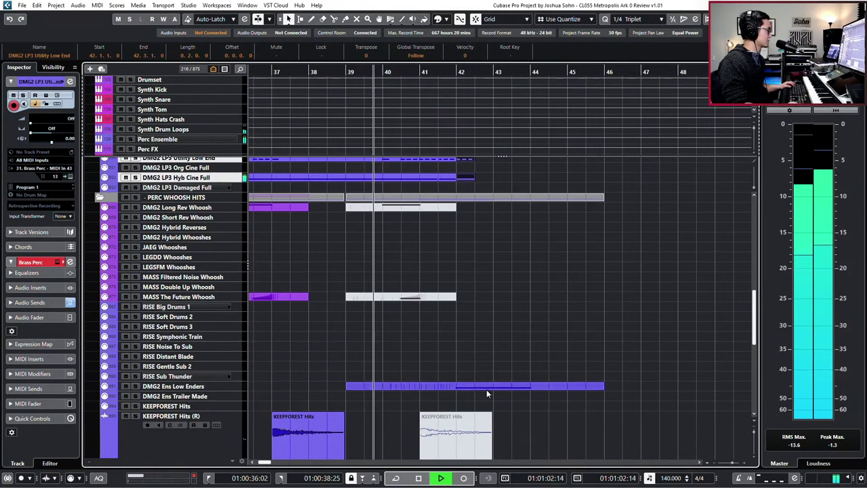
drag(488, 385, 504, 387)
ctrl+scroll(504, 387, down, 2)
scroll(513, 378, down, 6)
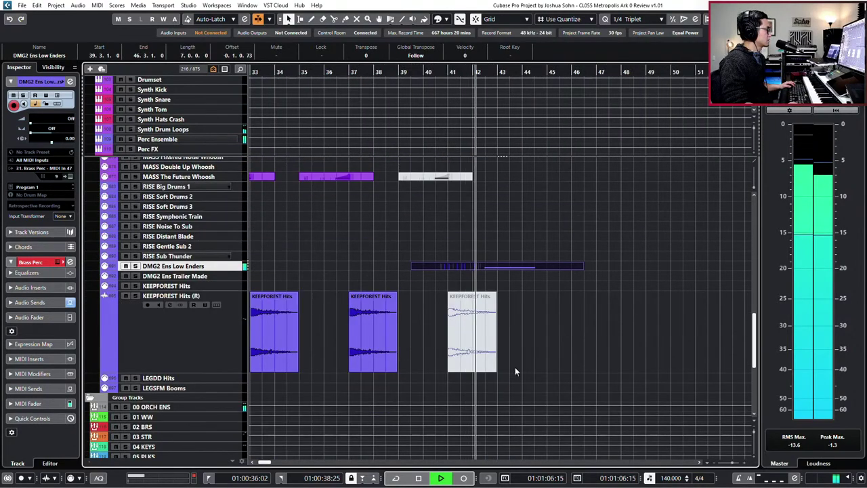
key(space)
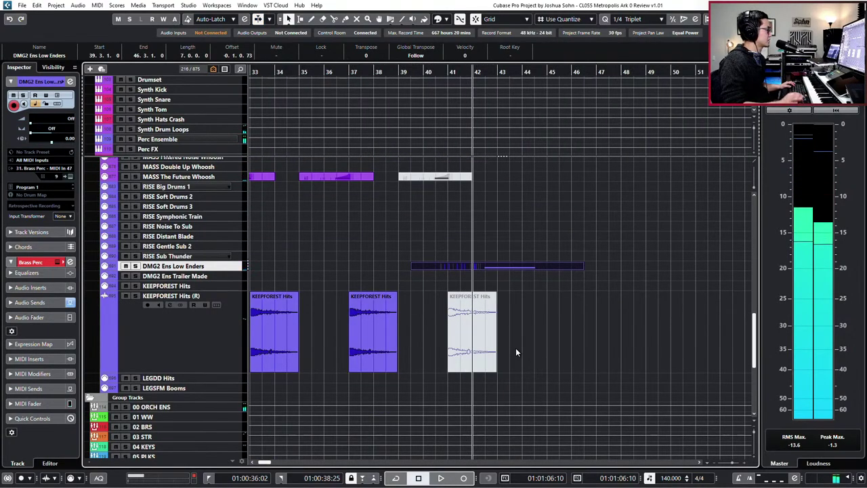
scroll(491, 331, up, 8)
drag(523, 449, 533, 447)
Duplicate the first half-bar of bar 42 of DMG2 LP3 Utility Low End and Hyb Cine Full to fill bar 42.
scroll(502, 345, up, 3)
drag(498, 269, 472, 302)
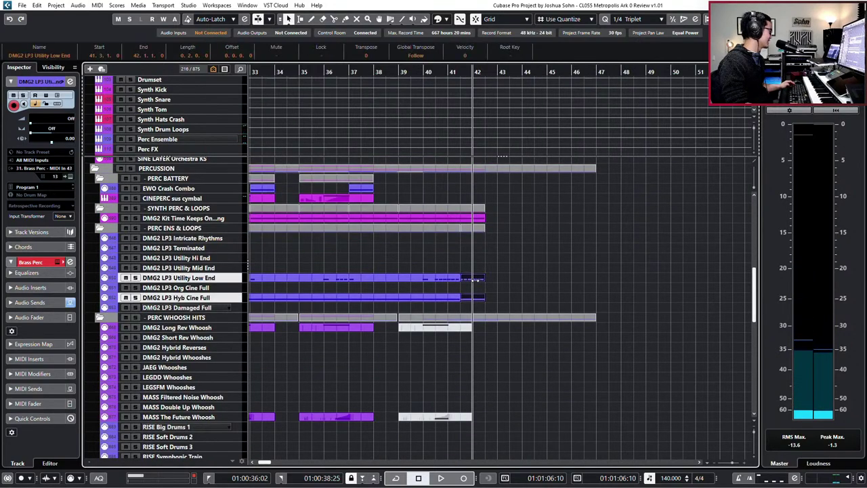
scroll(490, 266, up, 1)
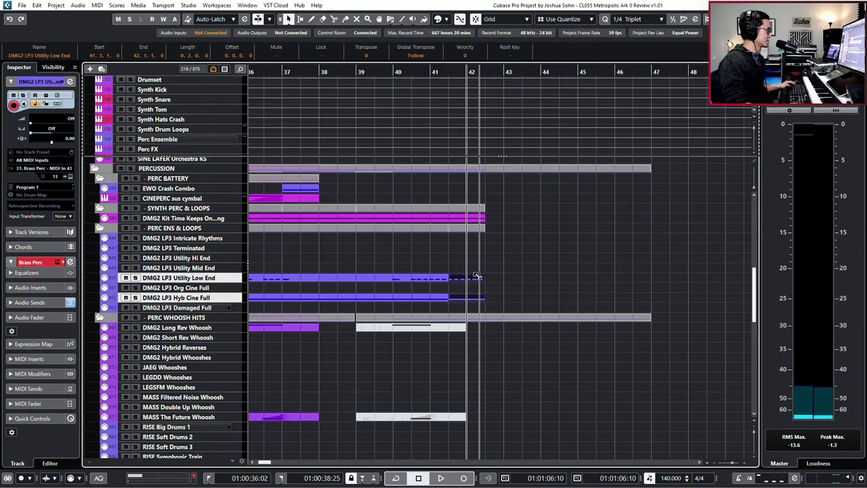
drag(485, 262, 478, 300)
key(ctrl+f)
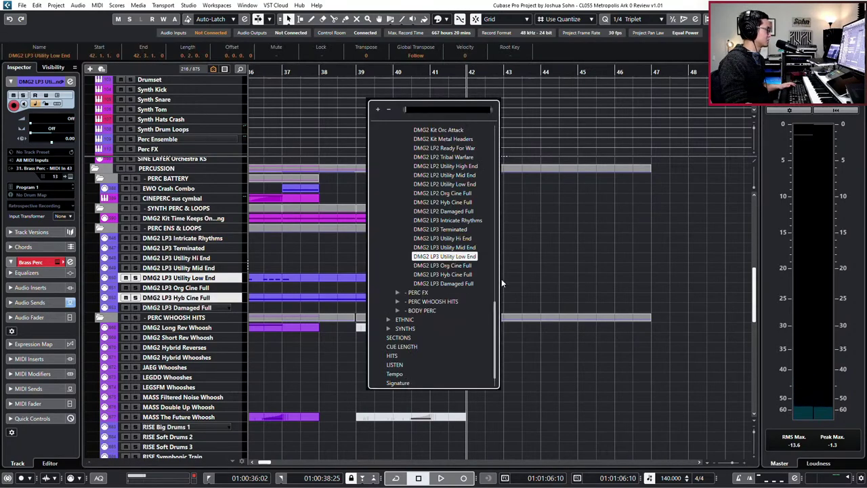
key(Escape)
key(ctrl+d)
scroll(487, 247, up, 2)
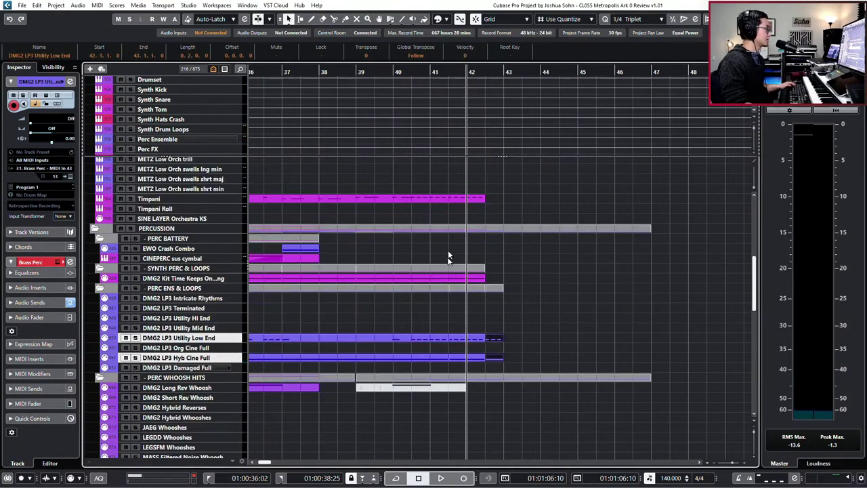
Duplicate the DMG2 Kit Time Keeps On Ticking half-bar to fill bar 42, and split the Timpani part at bar 42 and duplicate its half-bar.
click(477, 279)
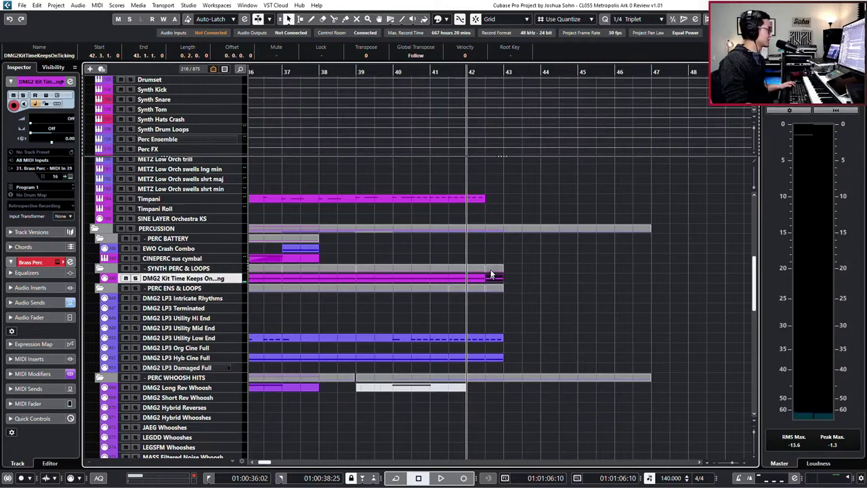
scroll(492, 274, up, 3)
click(477, 263)
alt+click(468, 260)
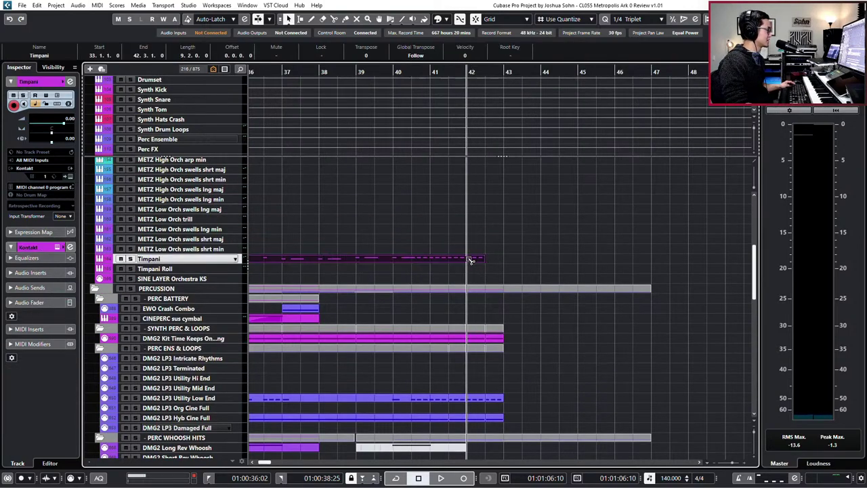
click(475, 259)
key(ctrl+d)
Extend the ZEBRAhz bow bounce, octave bass, METZ Tutti sus and sus low parts to bar 43, and duplicate the cat pluck half-bar split at bar 42.
scroll(486, 270, up, 8)
drag(504, 238, 502, 324)
alt+click(469, 243)
click(474, 243)
key(ctrl+d)
Lengthen the final sustained notes of the four ZEBRAhz and METZ Tutti parts to the end of bar 42.
key(Return)
scroll(549, 199, down, 1)
drag(631, 273, 650, 105)
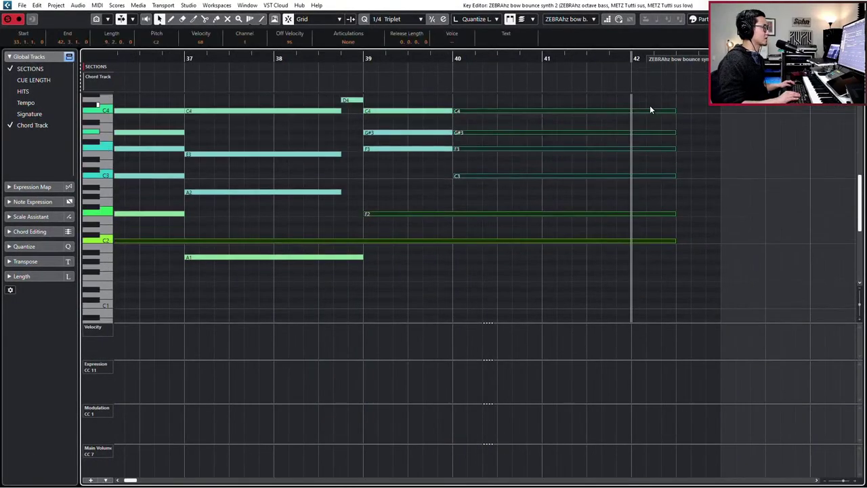
scroll(650, 107, up, 3)
shift+click(658, 158)
key(alt+shift+Right)
key(alt+shift+Right)
key(alt+shift+Right)
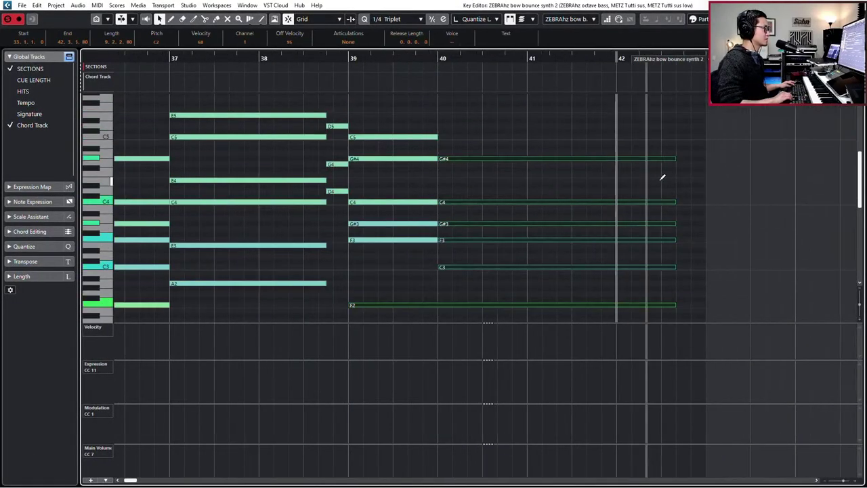
key(Return)
Audition RISE Sub Thunder and RISE Noise To Sub, and try recording a take on RISE Noise To Sub from bar 40.
scroll(659, 183, down, 15)
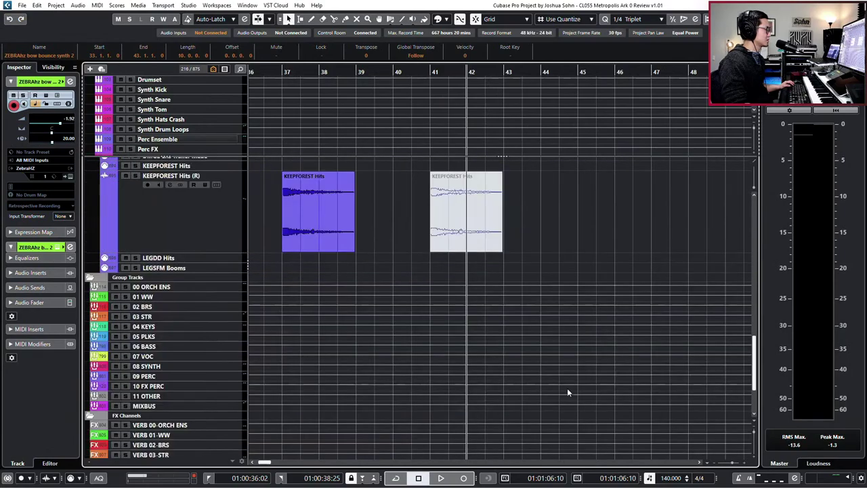
click(525, 226)
scroll(529, 244, down, 2)
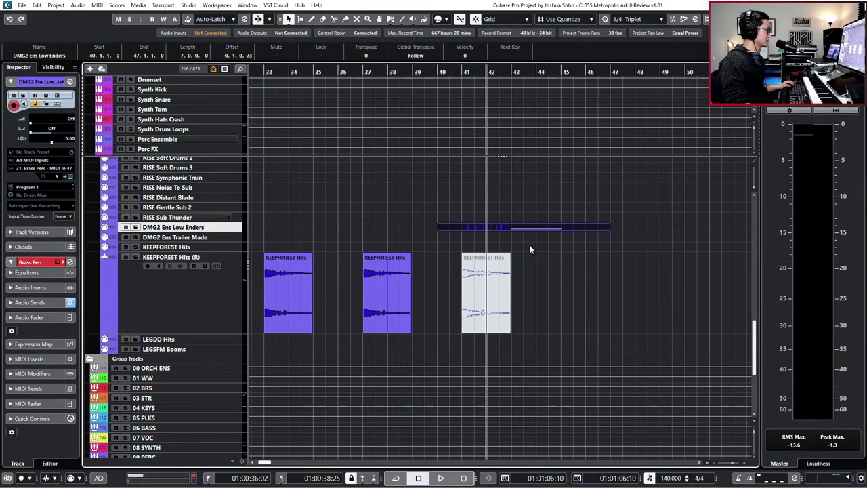
scroll(509, 279, down, 1)
scroll(508, 276, down, 3)
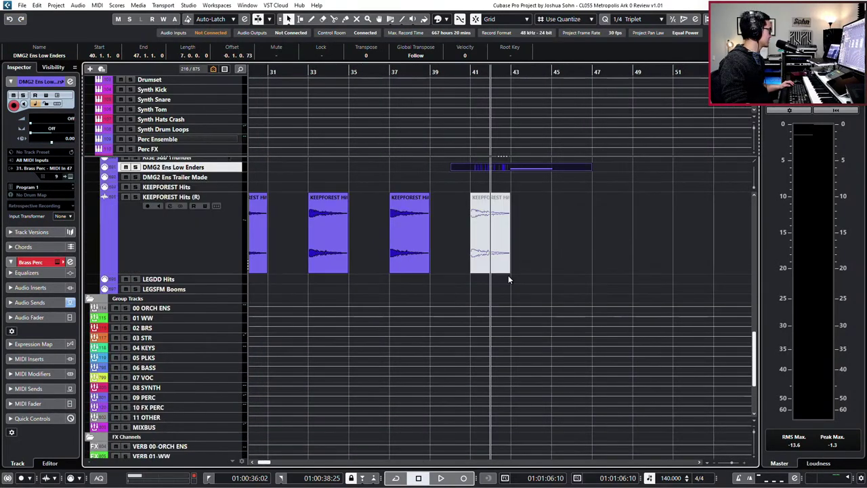
scroll(507, 276, up, 6)
click(192, 279)
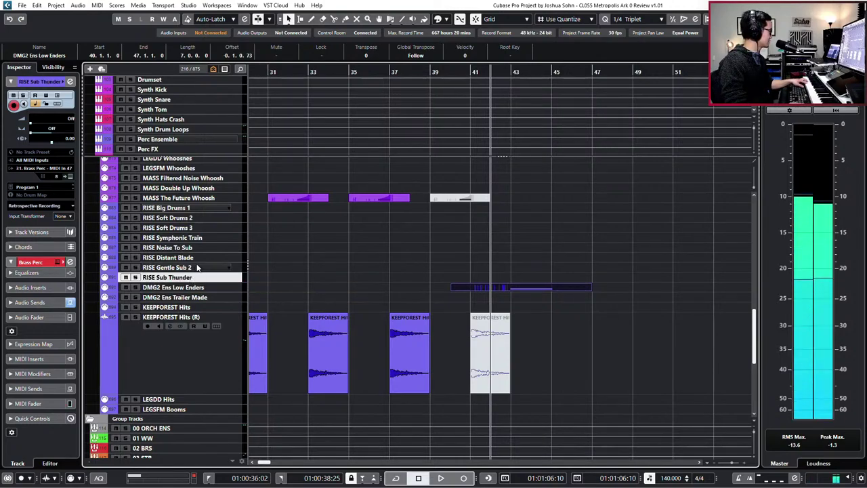
click(210, 248)
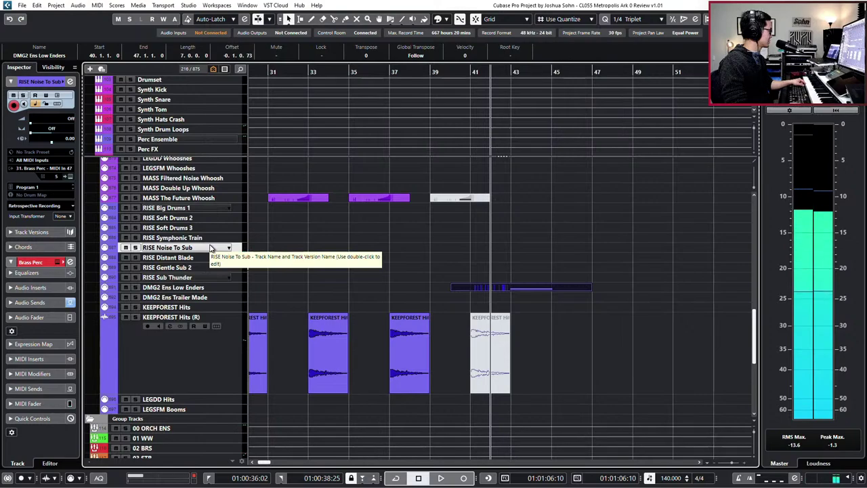
key(KP_Multiply)
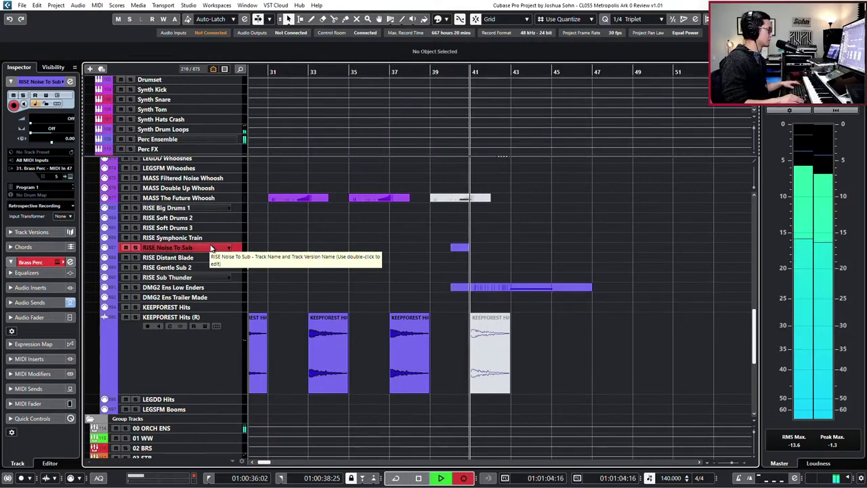
key(space)
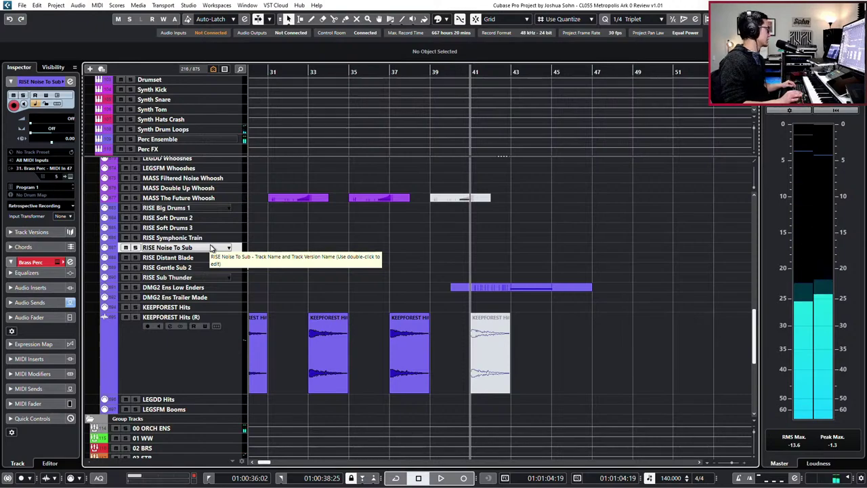
Add a Kontakt instrument track named RISE below RISE Noise To Sub, with its audio output routed to 10 FX PERC.
right_click(208, 254)
mouse_move(223, 255)
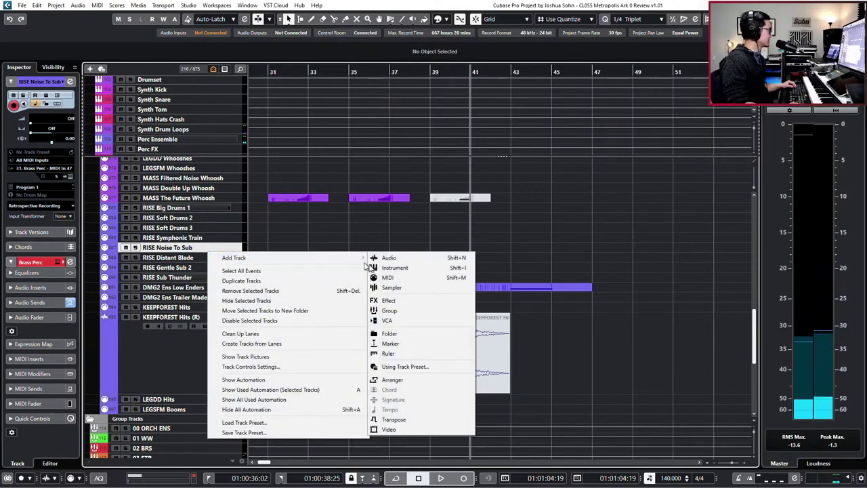
click(379, 265)
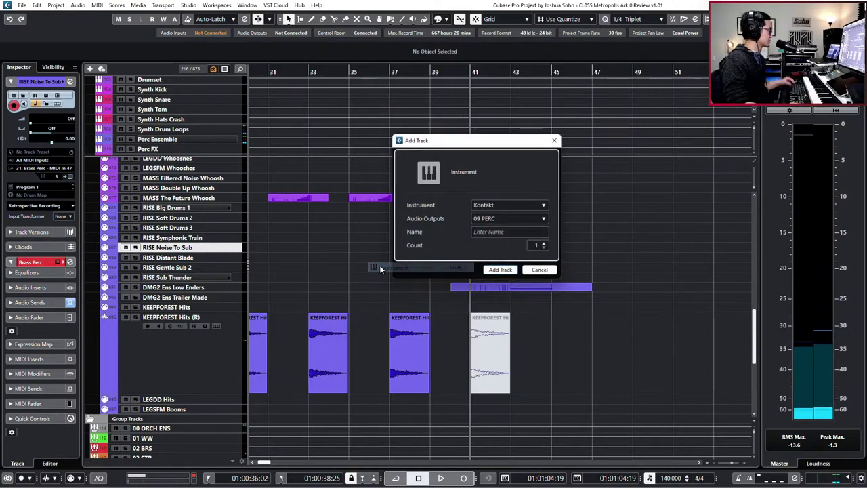
click(512, 219)
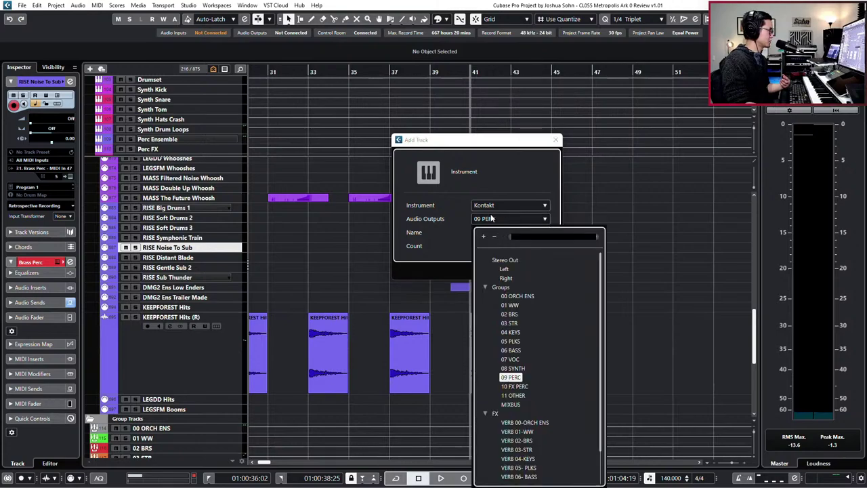
click(493, 218)
click(496, 219)
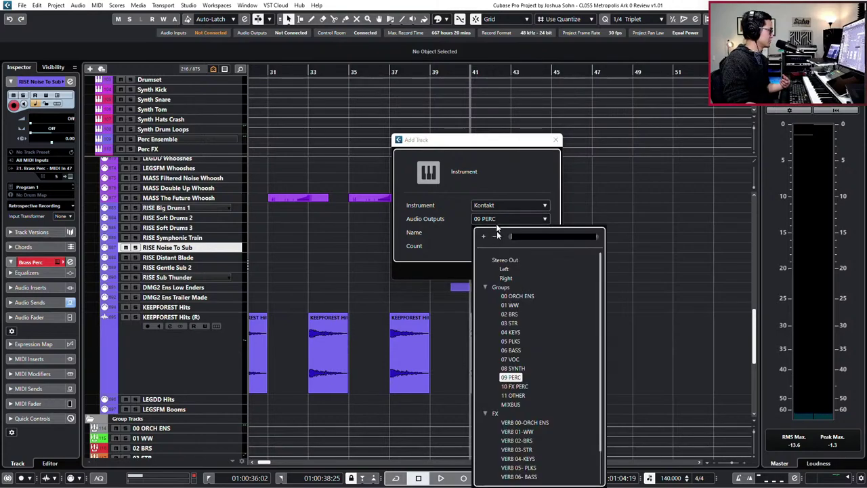
click(519, 387)
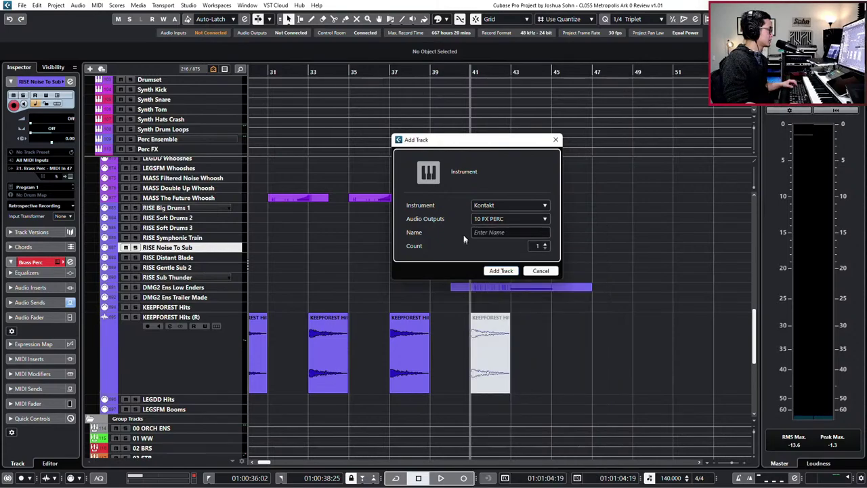
text(RISE)
key(Return)
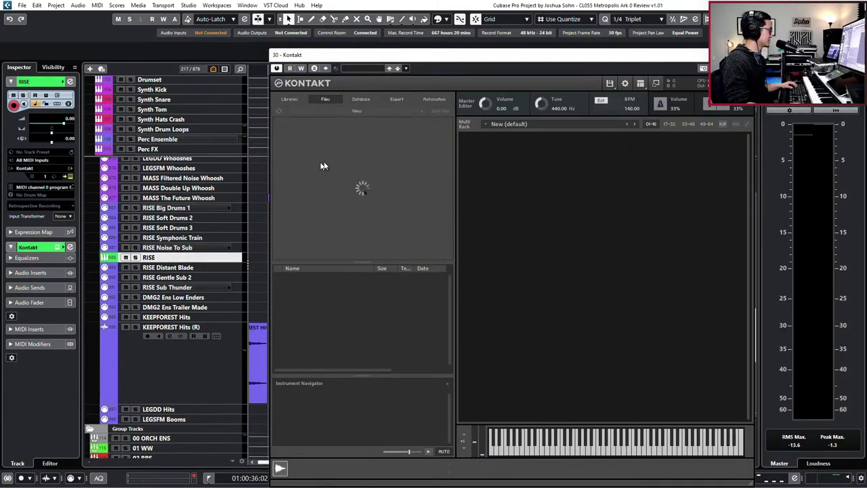
Search the Kontakt libraries for "rise" and open the Rise and Hit library's instruments.
click(292, 99)
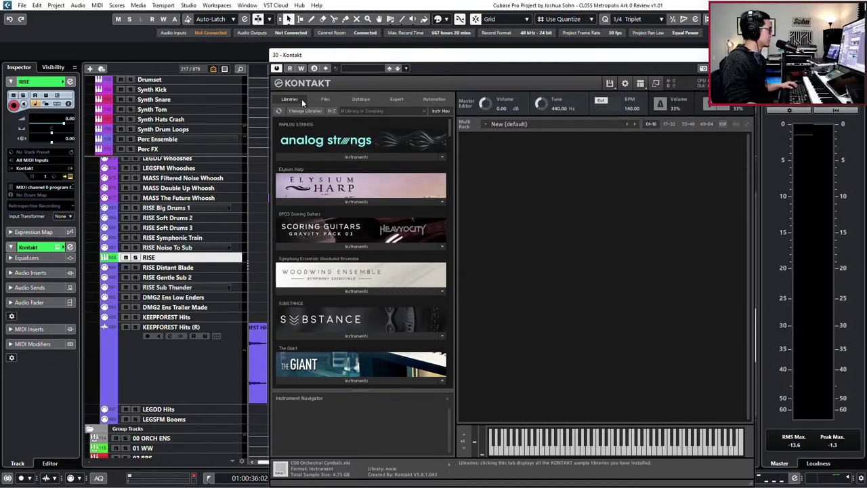
click(368, 109)
text(rise)
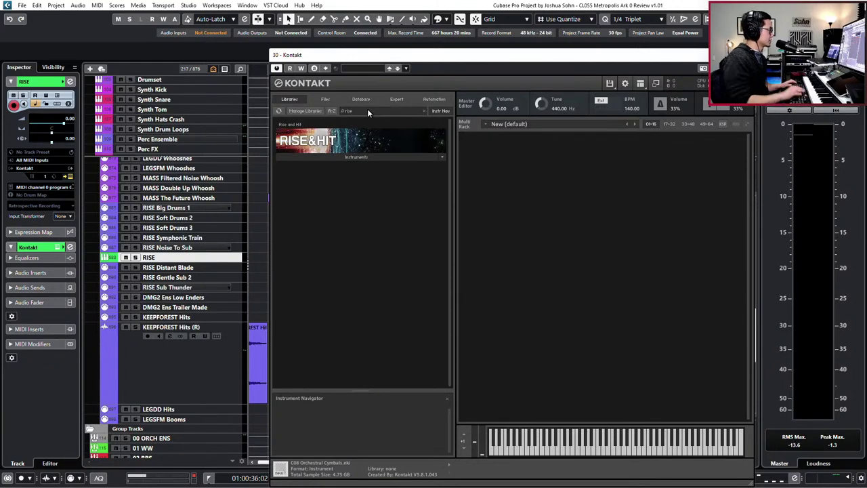
click(347, 157)
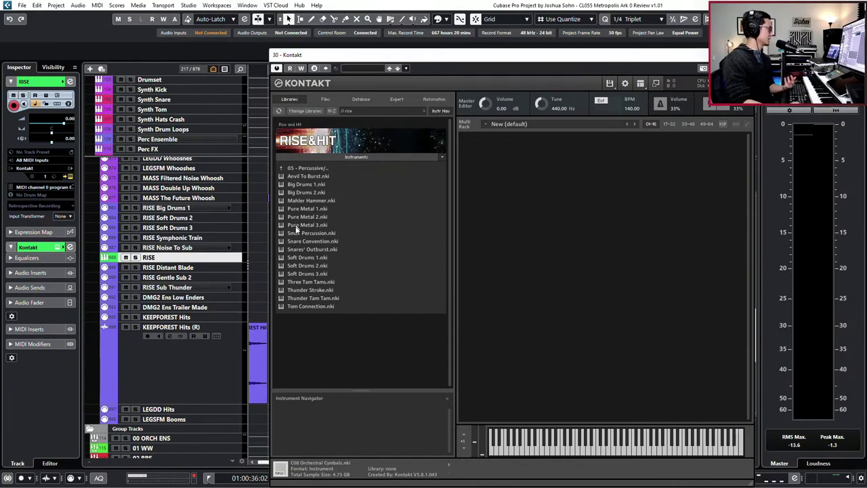
Load Guitar Squad 2 from the library's 04 - Hybrid Instruments folder and replace it with Guitar Squad 1.
click(297, 170)
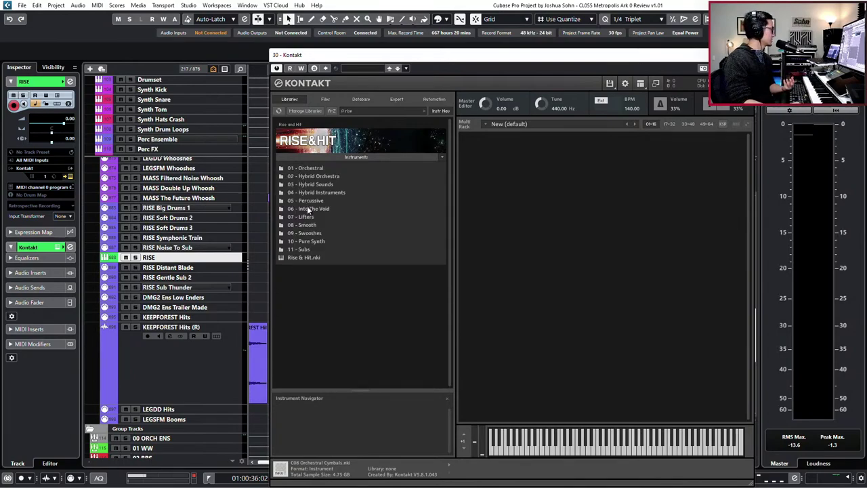
click(308, 249)
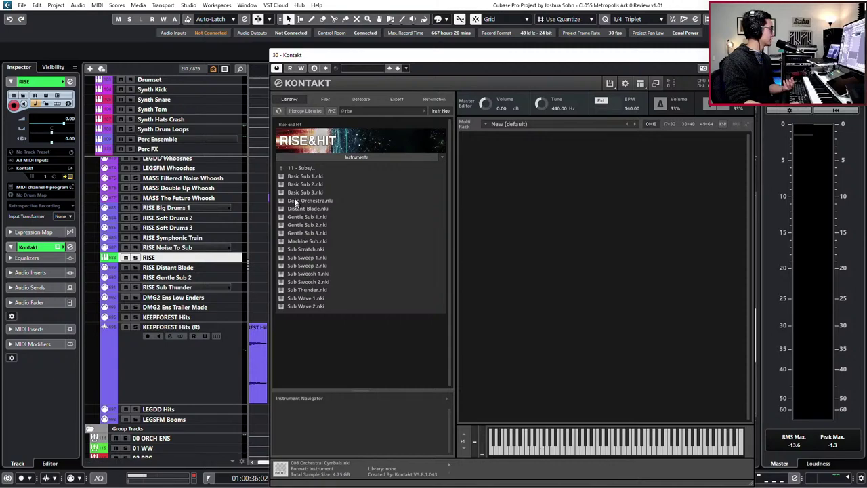
click(296, 169)
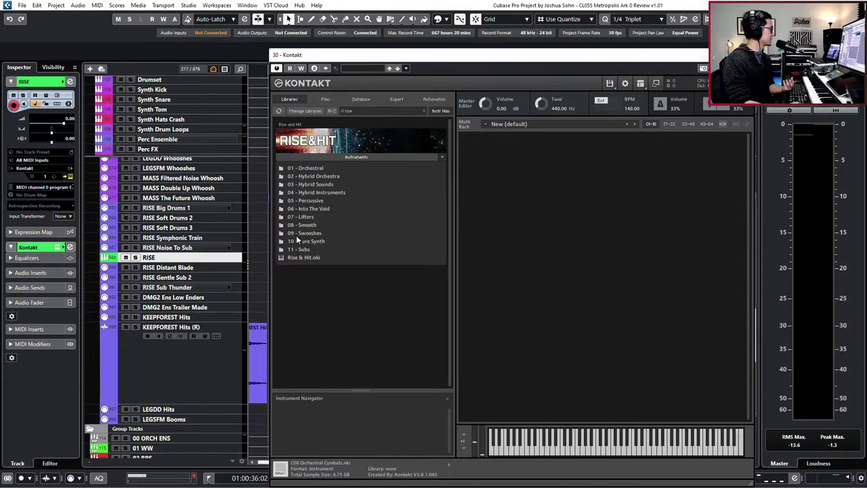
click(305, 192)
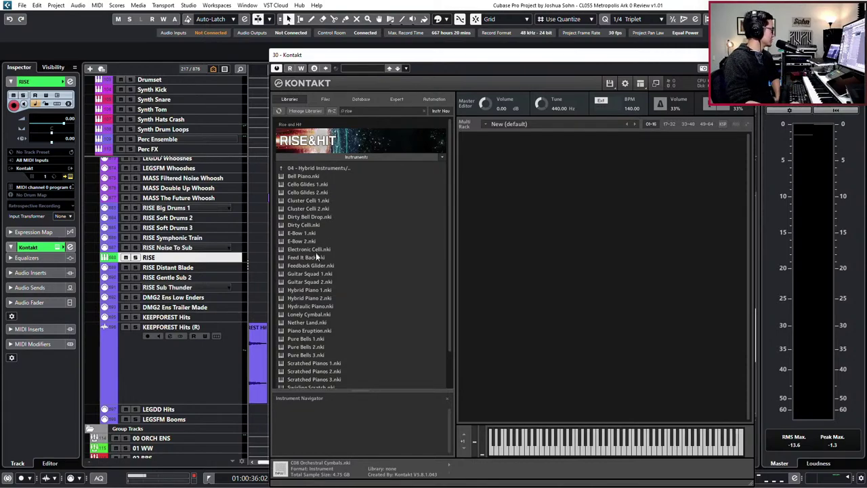
scroll(334, 298, down, 3)
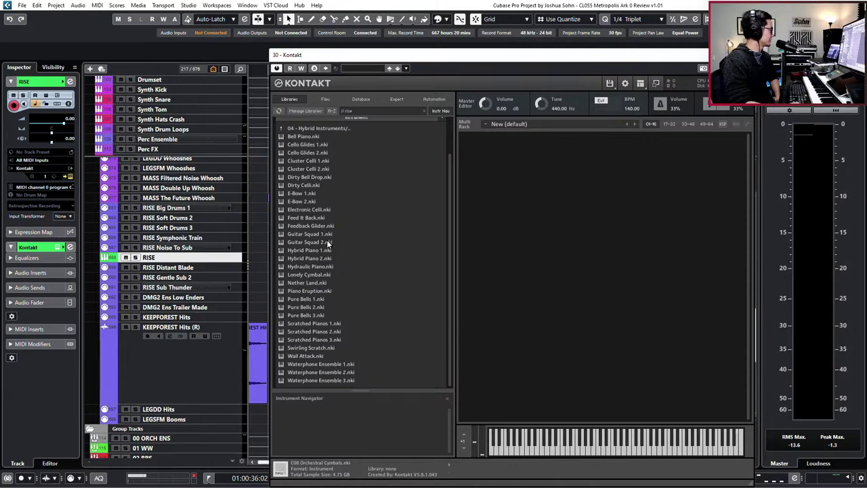
click(328, 243)
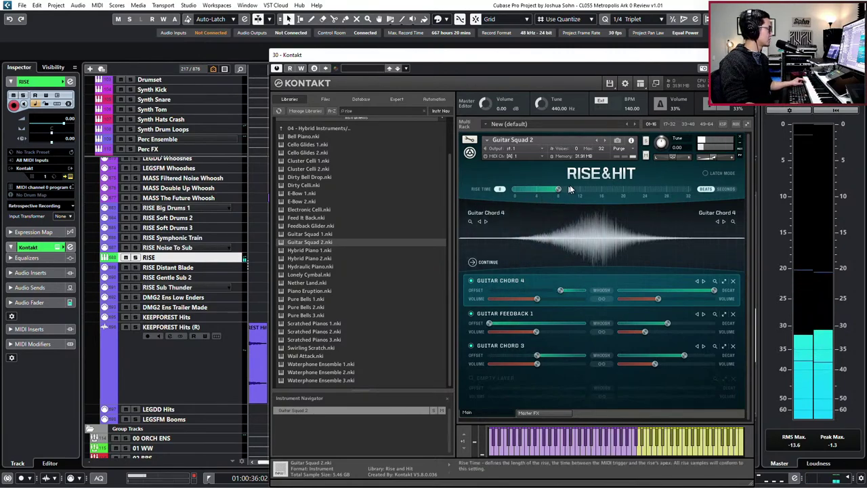
drag(302, 234, 578, 219)
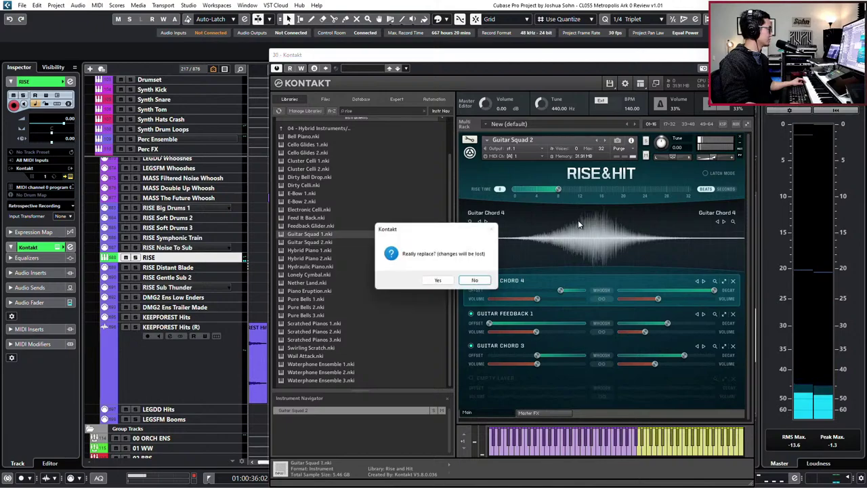
click(439, 281)
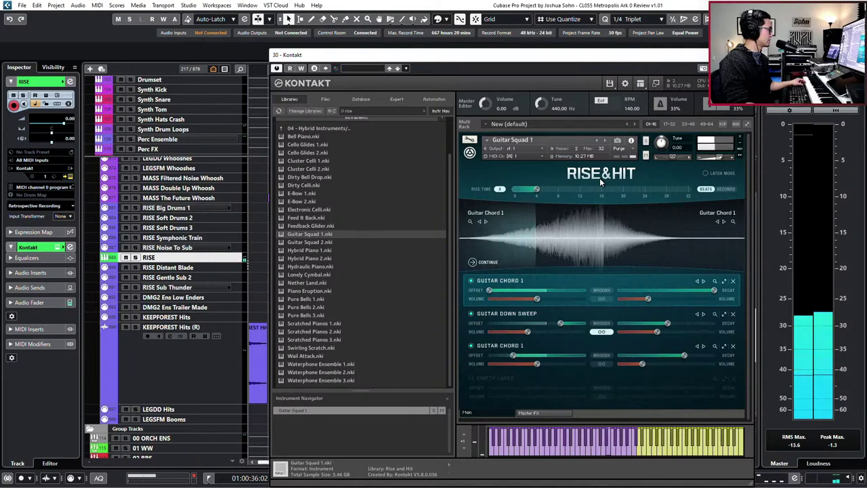
Replace Guitar Squad 1 with the Guitar Squad 2 instrument from Rise and Hit, discarding the changes.
drag(309, 241, 543, 233)
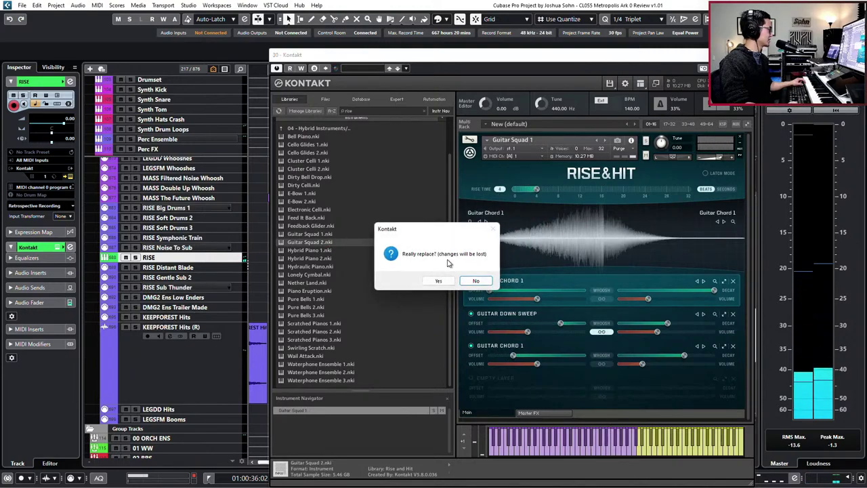
click(444, 281)
click(440, 280)
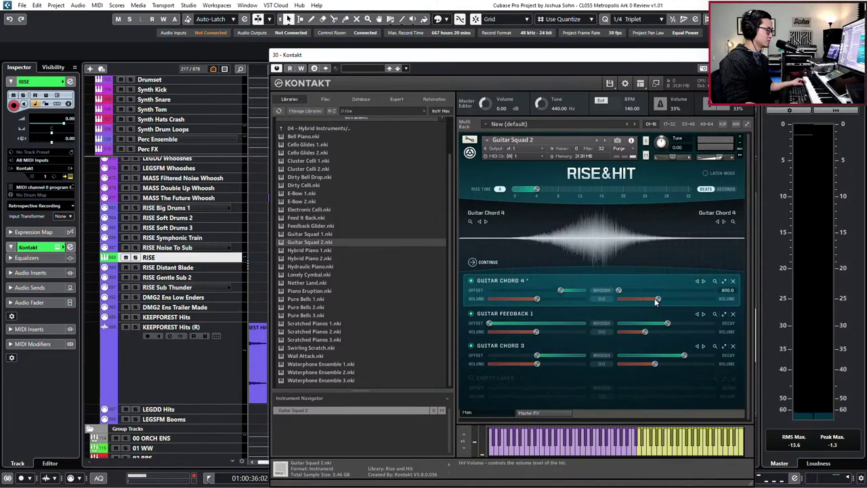
Turn the hit decay and volume of all three Guitar Squad 2 layers to minimum, and disable the Guitar Chord 4 and Guitar Chord 3 layers.
drag(666, 325, 622, 326)
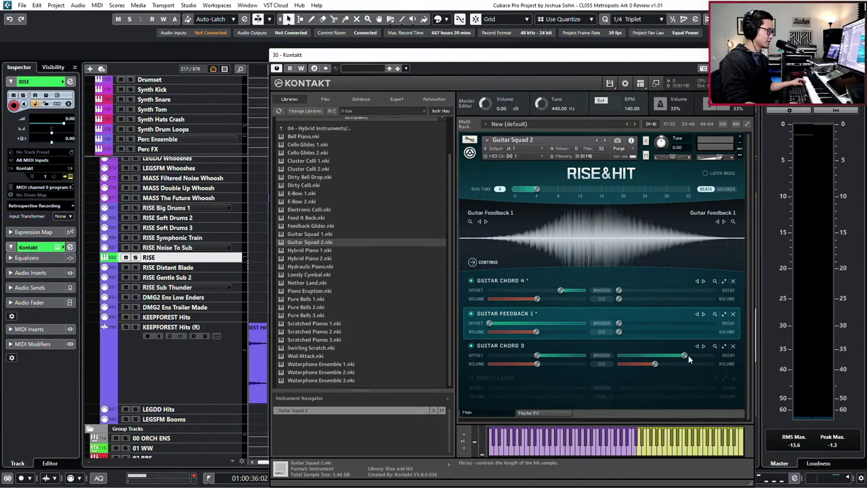
drag(684, 355, 619, 355)
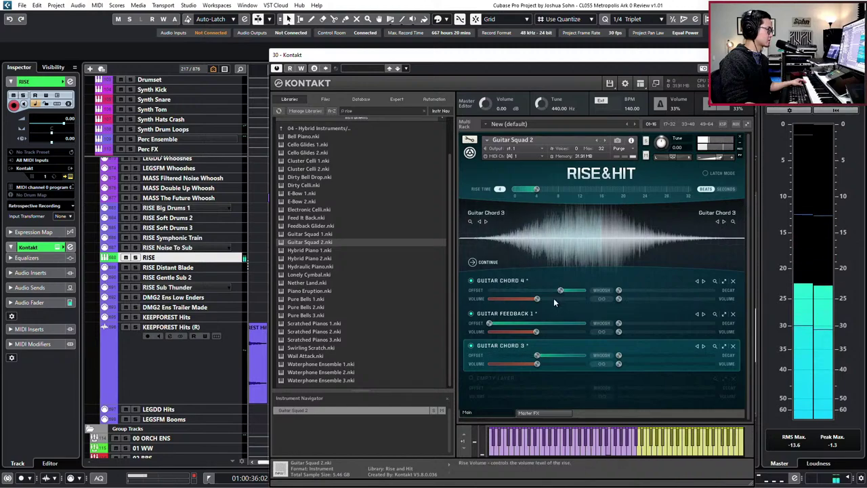
click(472, 285)
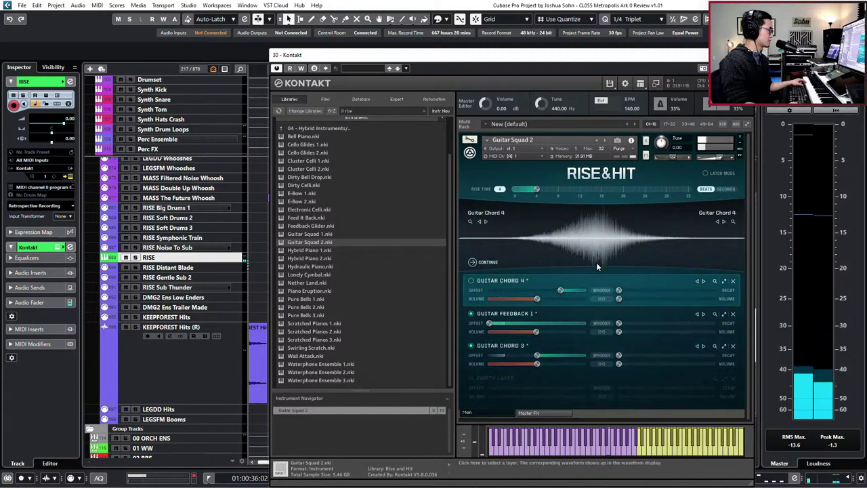
click(528, 351)
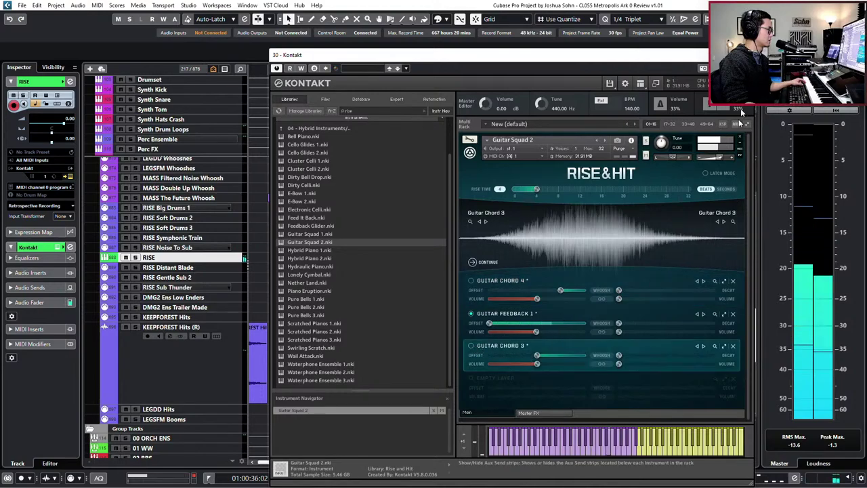
Try recording a take on the RISE track from bar 40.
click(744, 55)
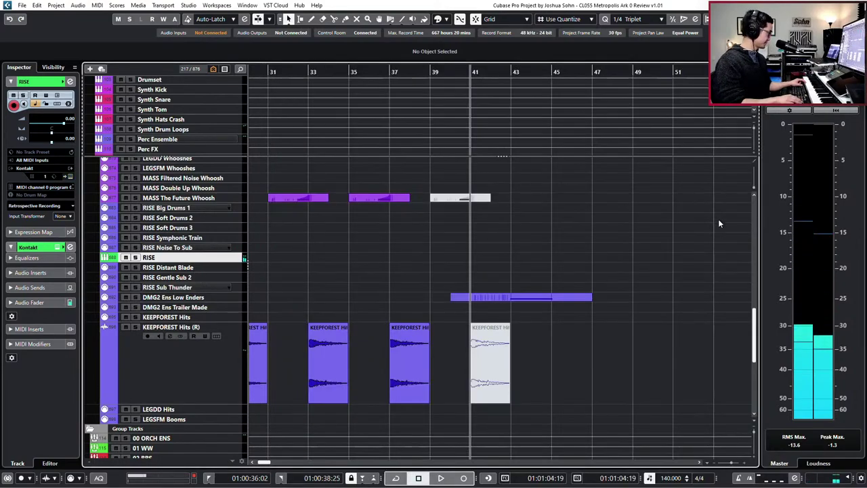
key(KP_Multiply)
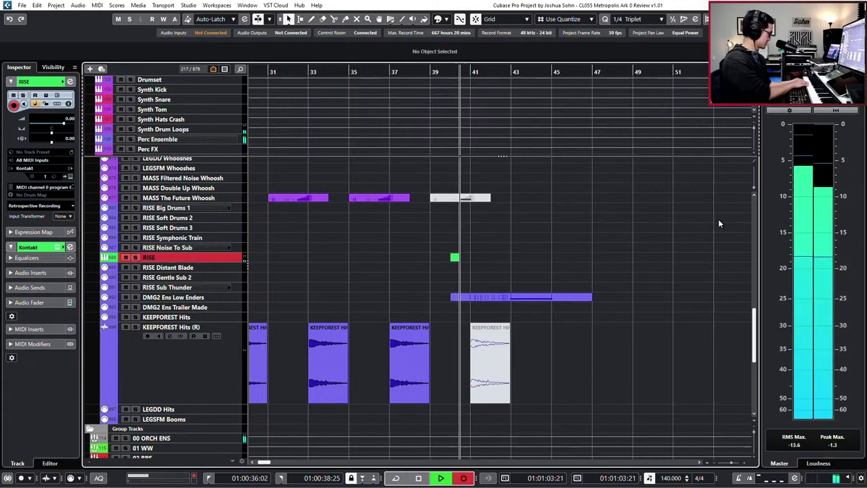
key(space)
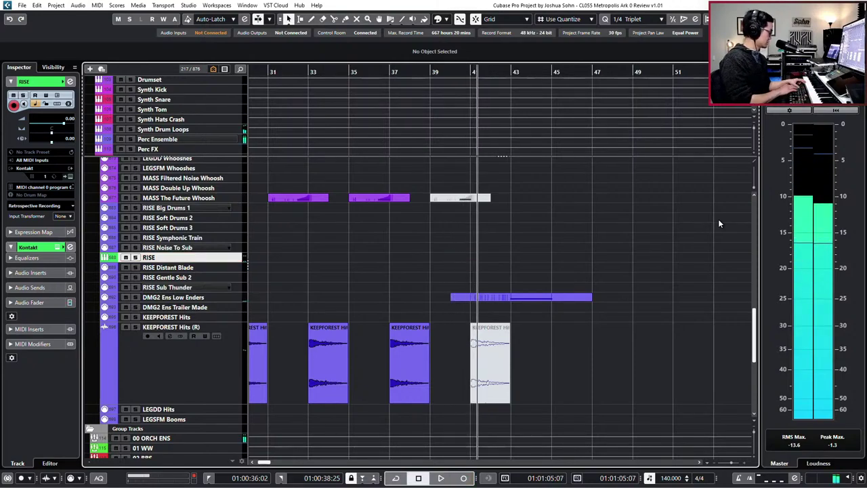
Set the riser's rise time to 8 beats in the RISE track's Kontakt instrument.
key(e)
drag(540, 189, 562, 190)
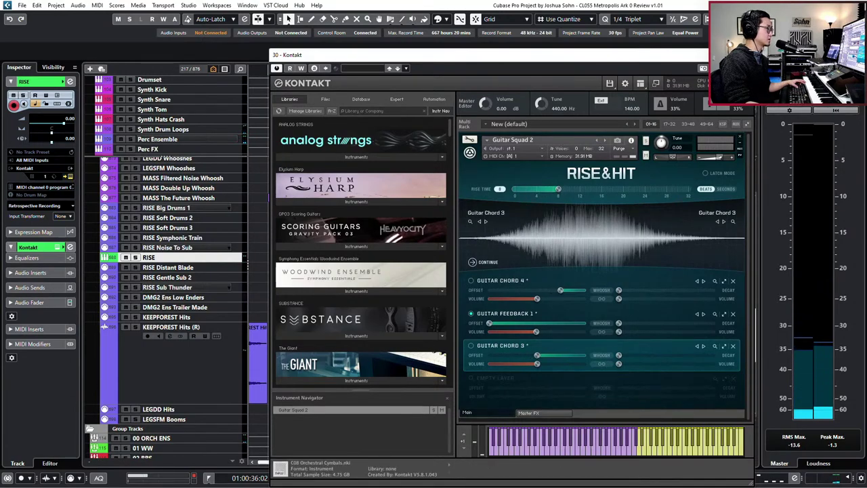
key(e)
Record a sustained E2 riser note on the RISE track, starting the take at bar 39.
key(KP_Subtract)
key(KP_Subtract)
key(space)
key(KP_Multiply)
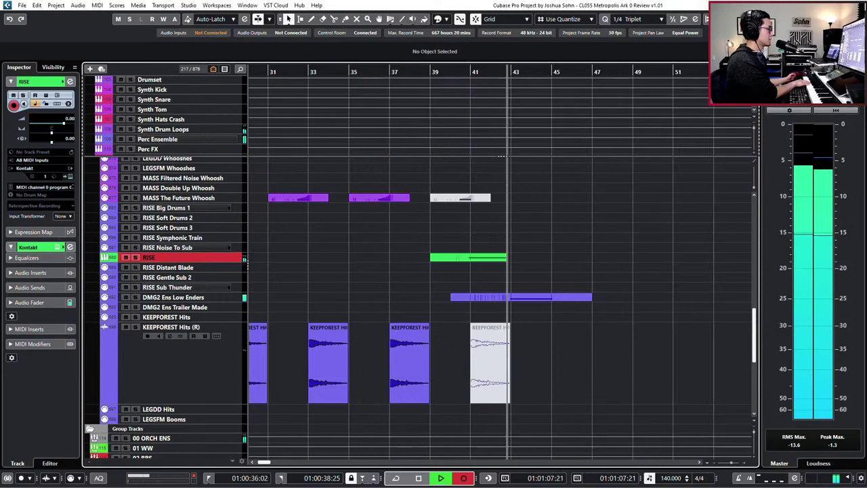
key(space)
Quantize the recorded E2 note so it starts exactly at bar 41, and raise its velocity.
key(Return)
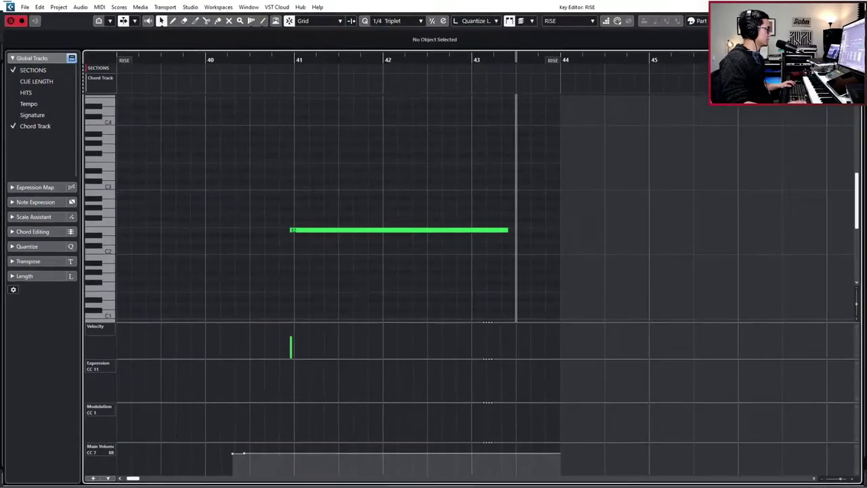
drag(526, 58, 349, 197)
key(ctrl+a)
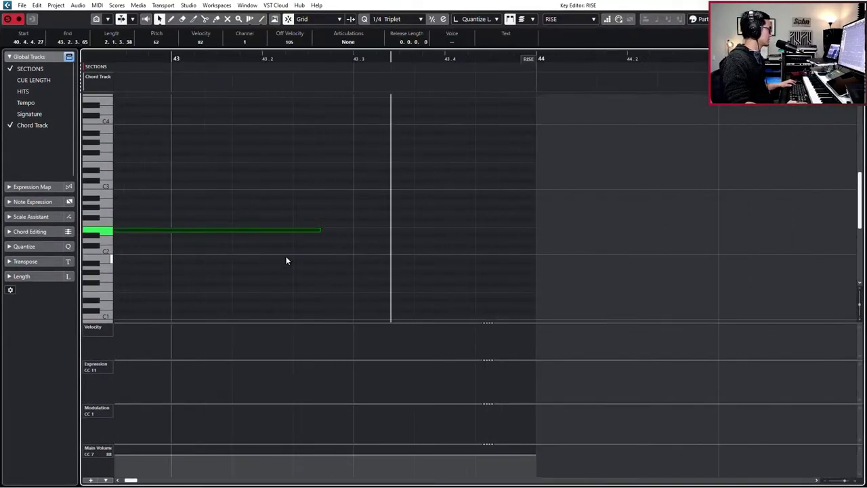
key(g)
key(g)
key(g)
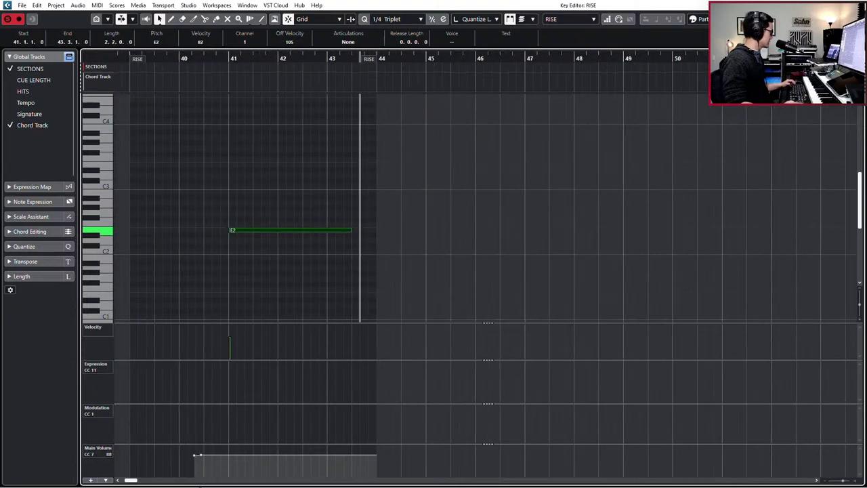
click(197, 454)
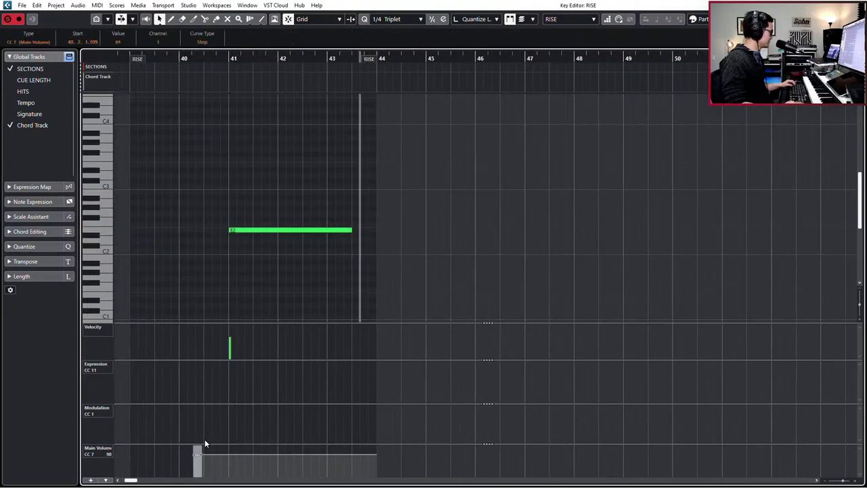
drag(230, 324, 236, 329)
Play the build-up from bar 39 to bar 43 and listen to the riser against the percussion tracks.
key(space)
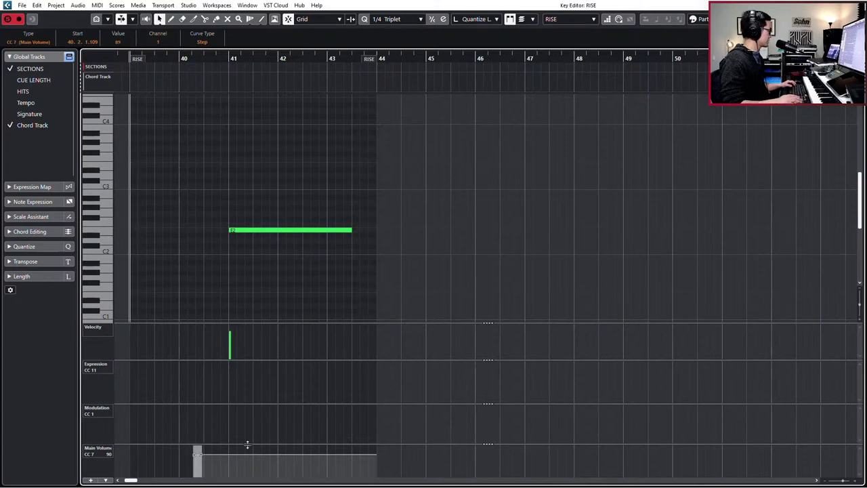
key(Return)
scroll(297, 328, down, 2)
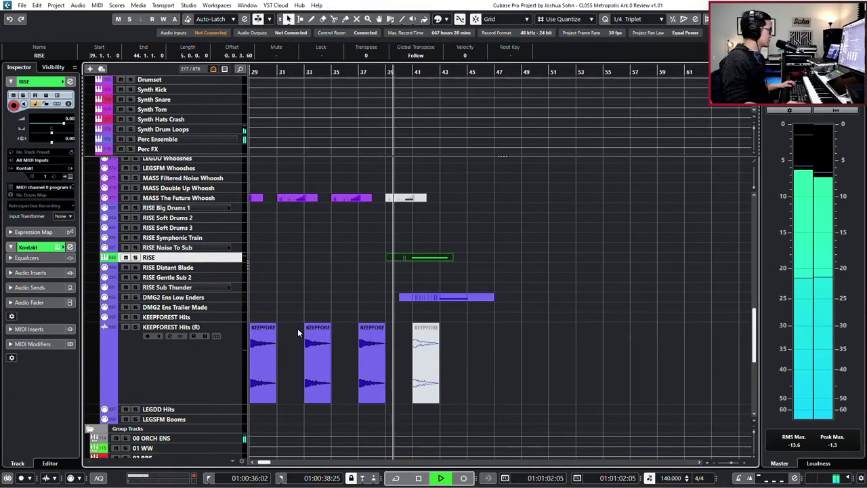
scroll(321, 301, down, 1)
scroll(351, 318, up, 4)
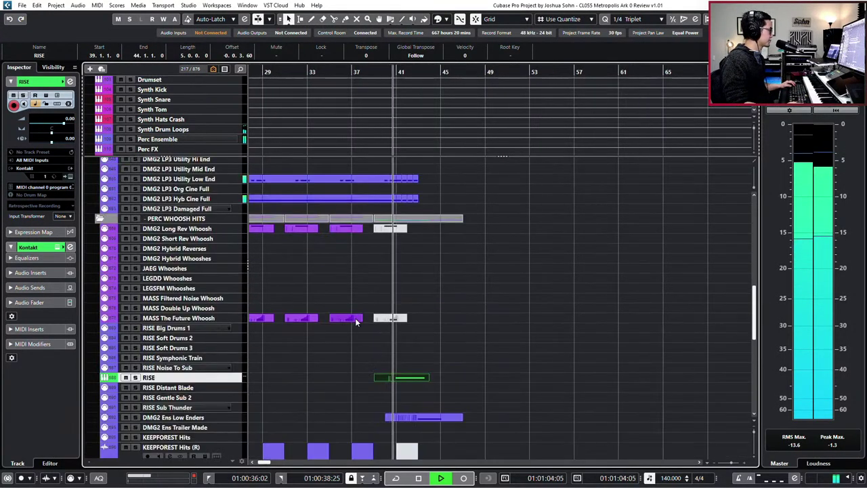
scroll(354, 318, up, 7)
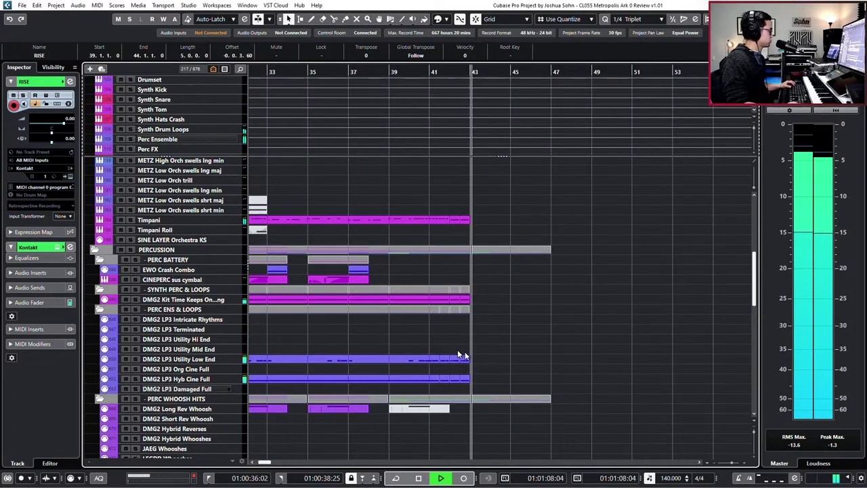
key(space)
scroll(481, 372, up, 3)
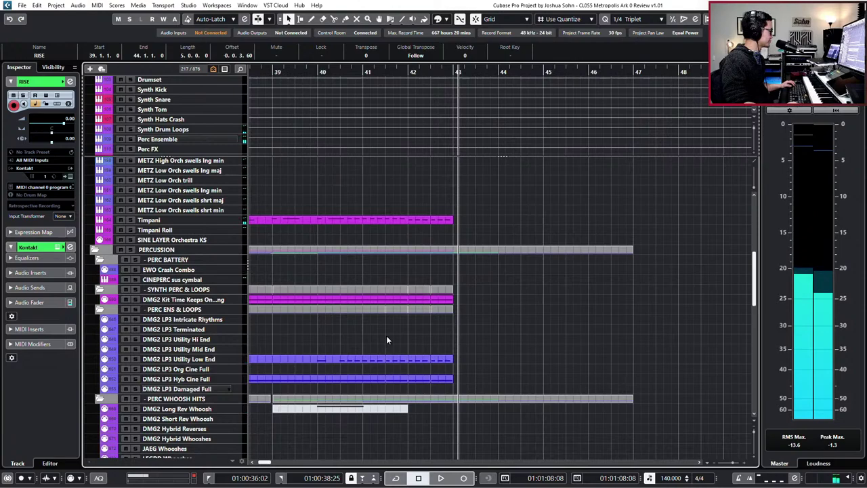
Glue the split events leading up to bar 43 on DMG2 LP3 Utility Low End and DMG2 LP3 Hyb Cine Full.
click(388, 357)
key(g)
drag(372, 346, 369, 385)
key(ctrl+g)
key(ctrl+g)
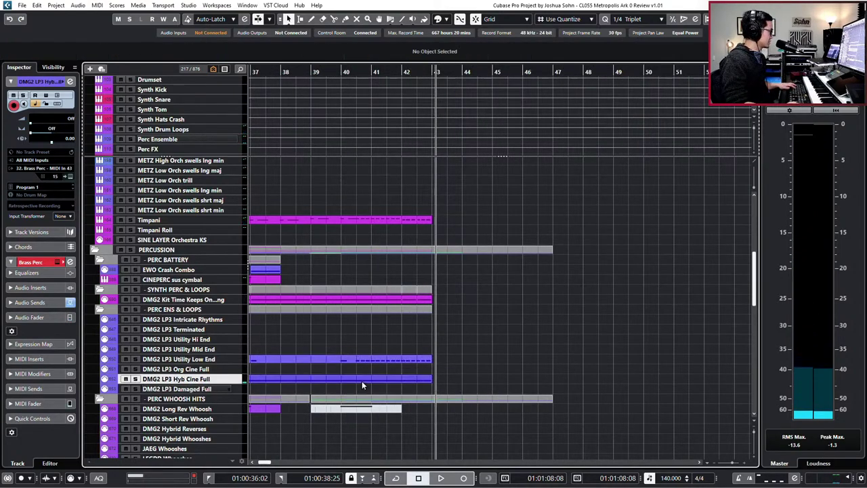
Glue the split events leading up to bar 43 on the DMG2 Kit Time Keeps On and Timpani tracks.
key(KP_Subtract)
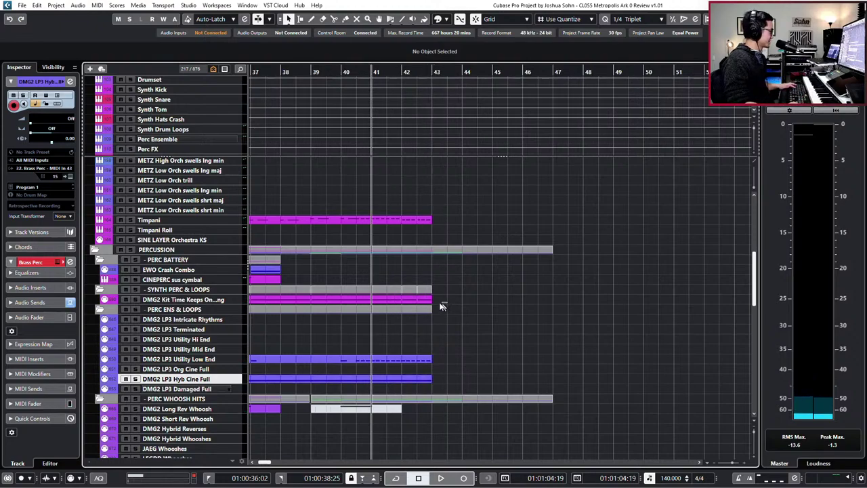
drag(441, 304, 390, 296)
key(ctrl+g)
drag(458, 204, 388, 230)
key(ctrl+g)
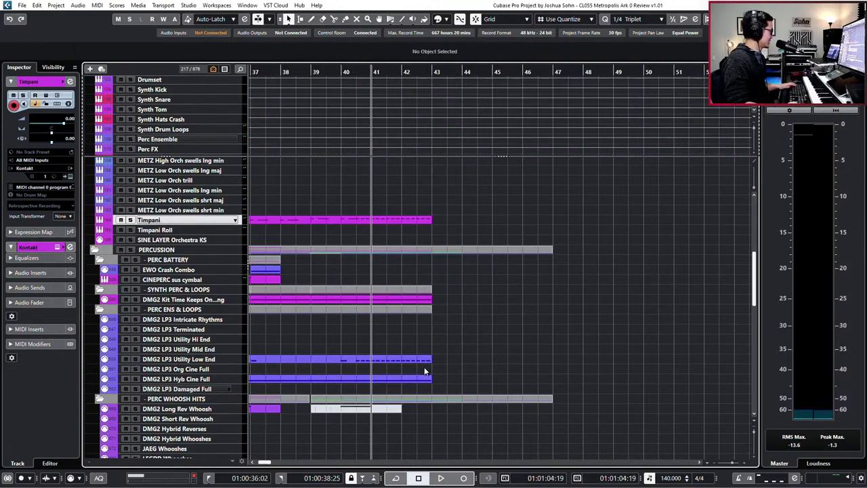
In DMG2 LP3 Utility Low End, raise every third triplet note from bar 40 beat 3 through bar 42 beat 3 to C#1.
click(421, 361)
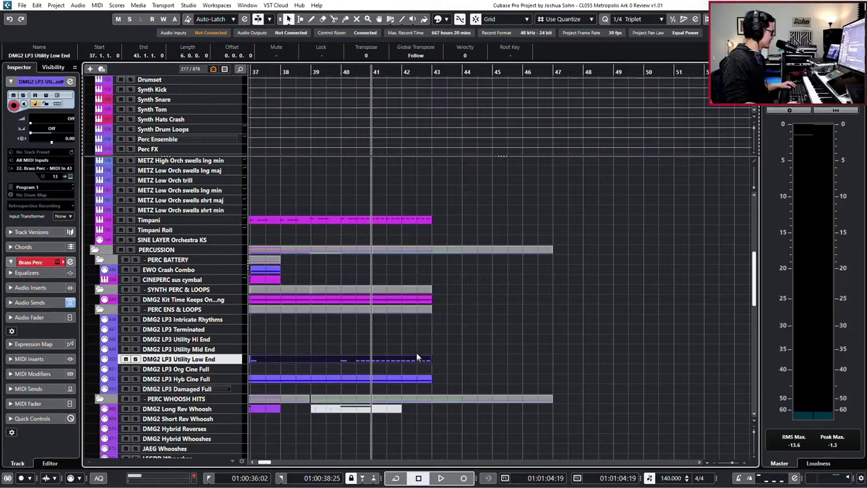
double_click(402, 364)
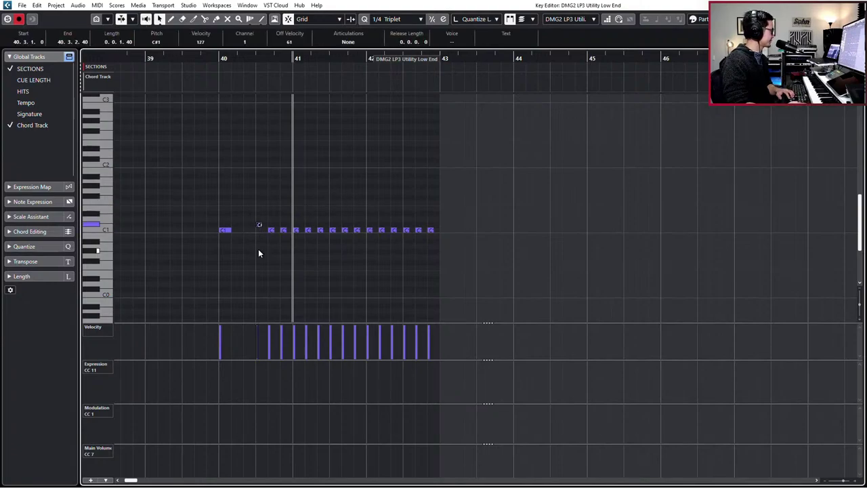
key(Up)
drag(299, 220, 333, 237)
key(Up)
key(Up)
click(369, 229)
key(Up)
click(407, 229)
key(Up)
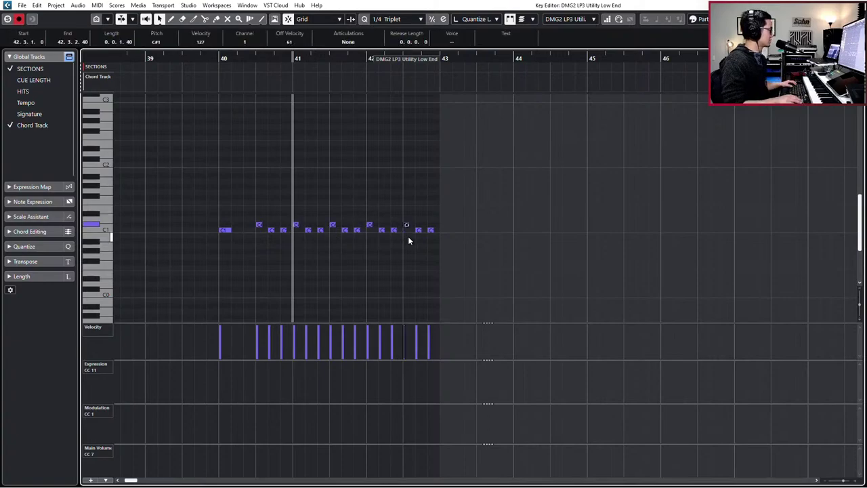
Rework the bar 42 accents in DMG2 LP3 Utility Low End, raising the note before beat 3 to C#1 and lowering the beat 3 note to C1.
key(Return)
key(space)
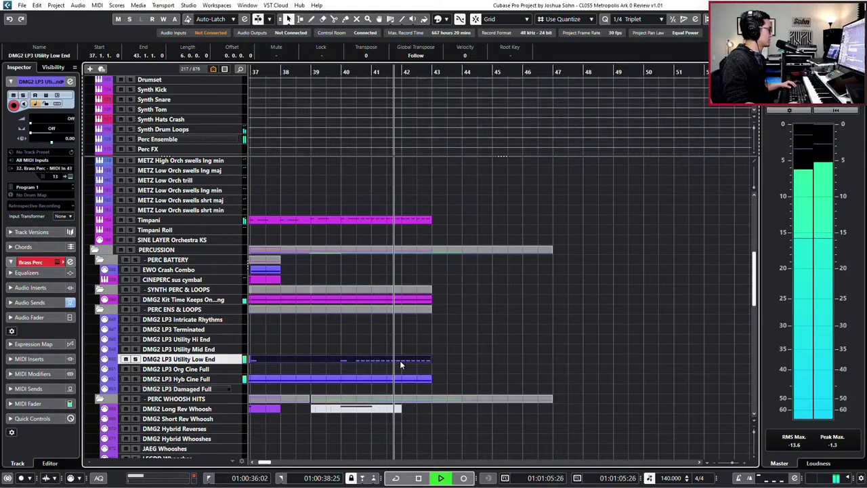
key(Return)
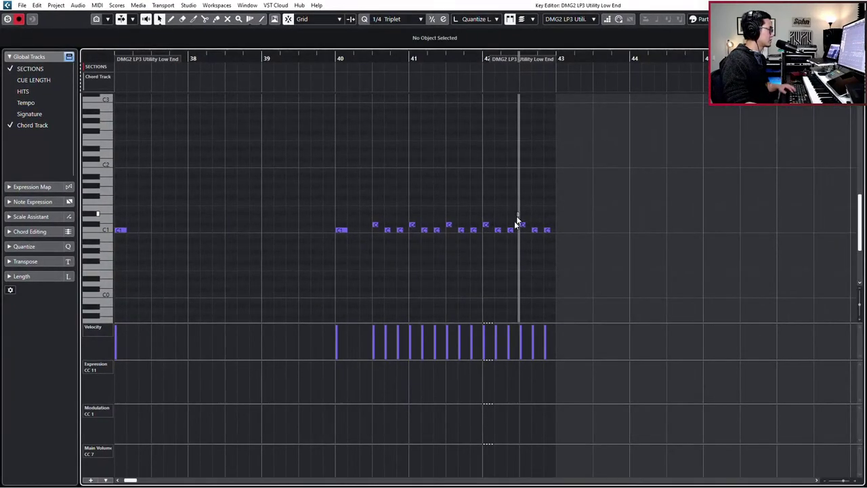
key(Up)
drag(517, 218, 532, 236)
key(Down)
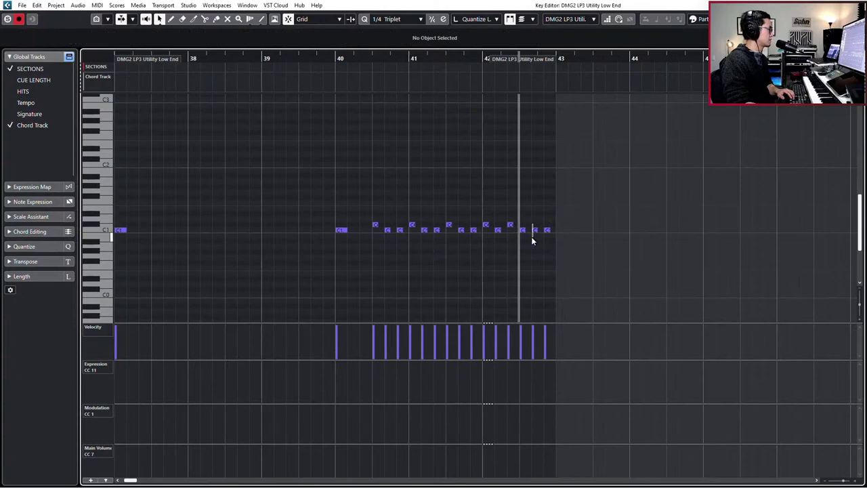
click(531, 233)
key(Return)
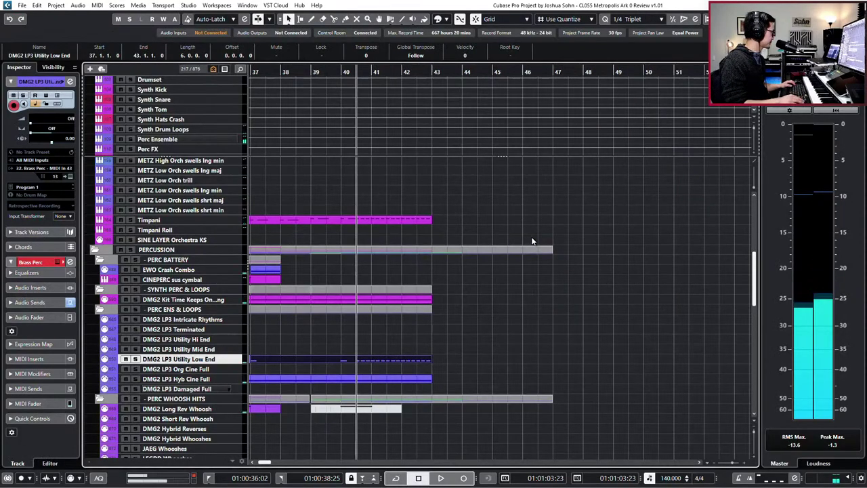
Layer C#2 copies over the six bar 42 C2 notes in DMG2 LP3 Hyb Cine Full, at velocity 101.
double_click(376, 378)
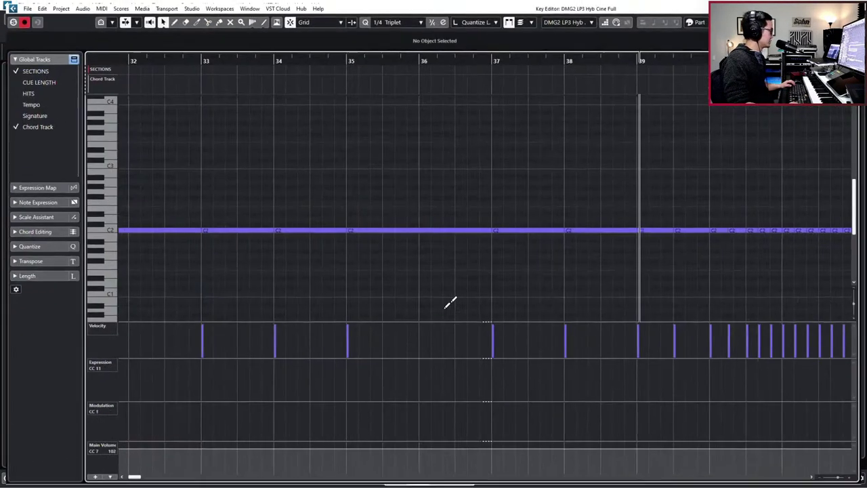
scroll(651, 264, up, 3)
click(582, 230)
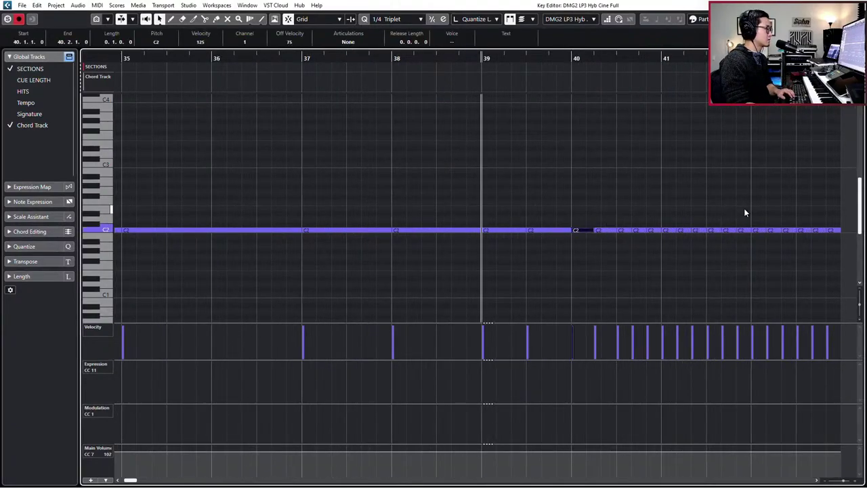
drag(761, 216, 865, 251)
key(l)
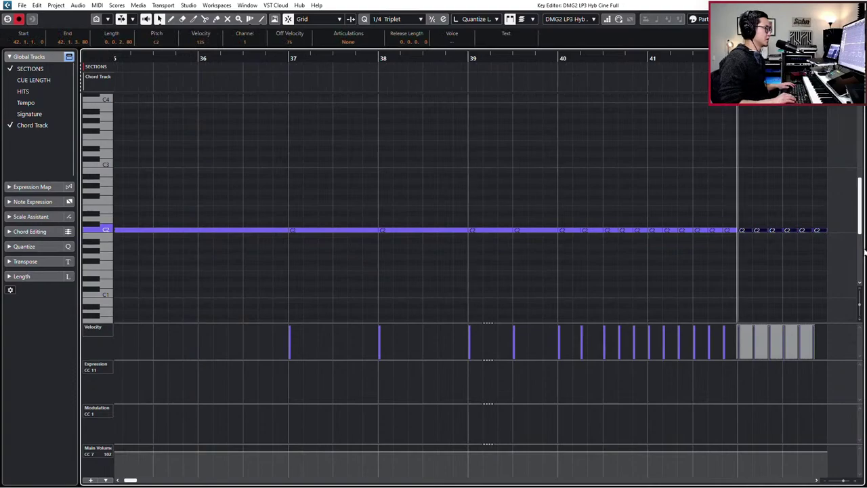
key(Up)
key(Return)
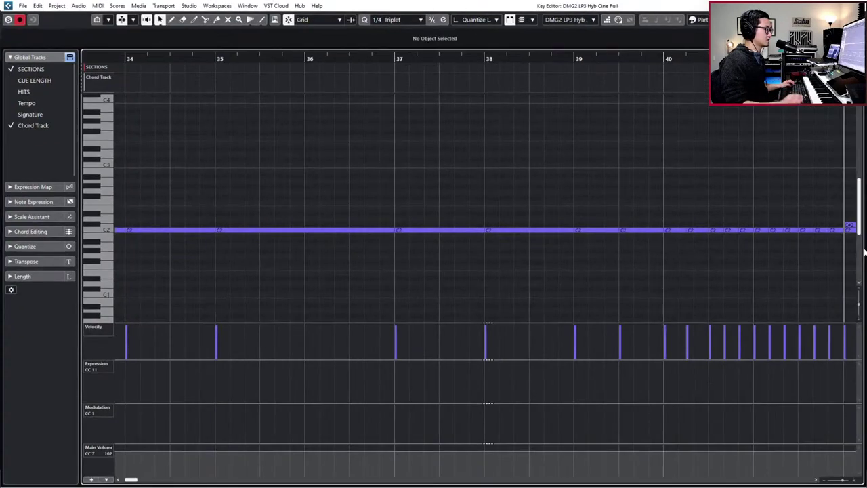
key(Return)
drag(801, 209, 856, 227)
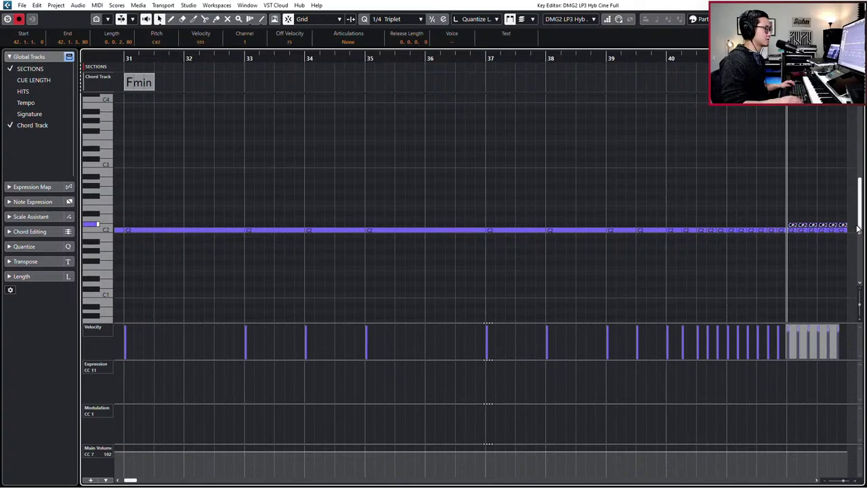
In DMG2 LP3 Hyb Cine Full, reshape the velocities of the bar 42 notes after the first hit into a rise starting at 83.
drag(792, 204, 847, 225)
drag(802, 241, 856, 215)
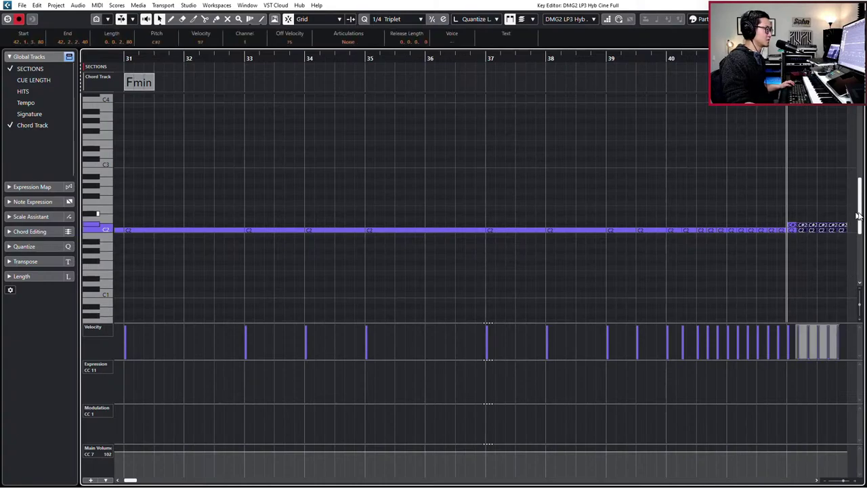
scroll(825, 267, down, 1)
scroll(803, 293, right, 2)
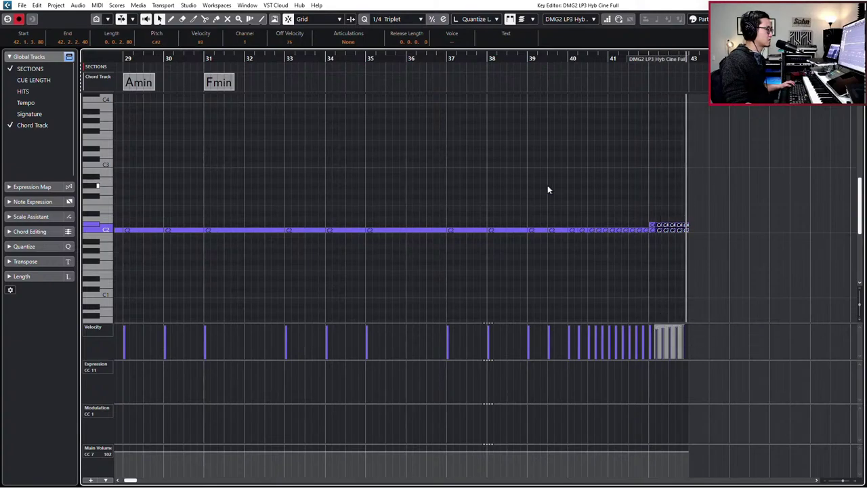
Tilt the velocities of the DMG2 LP3 Hyb Cine Full notes from bar 39 through bar 42 upward from 105, and play the build-up.
drag(547, 190, 702, 271)
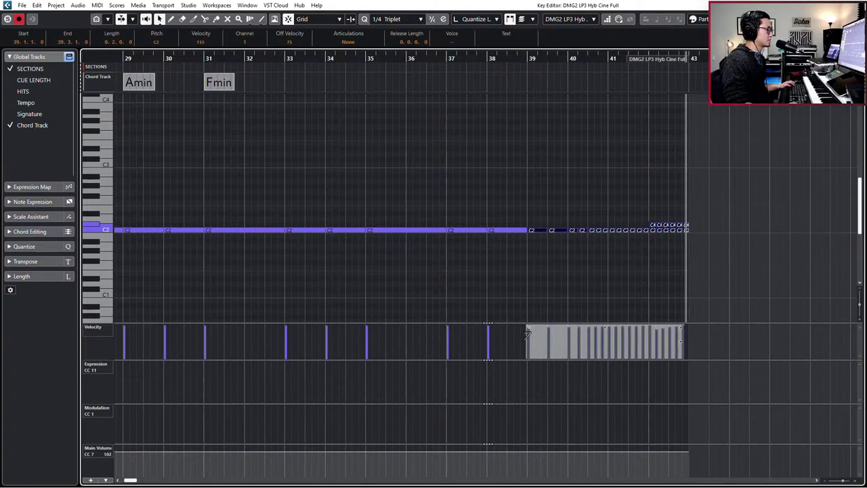
mouse_move(528, 334)
mouse_down()
mouse_move(535, 342)
mouse_move(671, 338)
mouse_move(683, 330)
mouse_up()
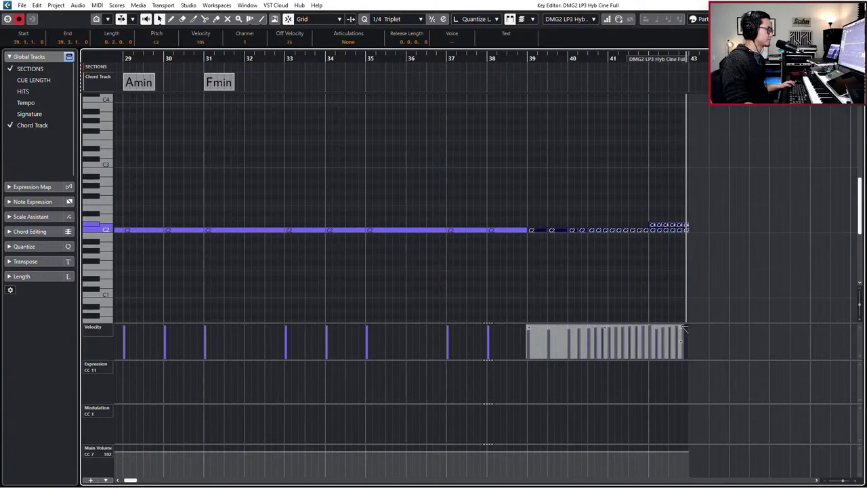
key(l)
key(Return)
key(space)
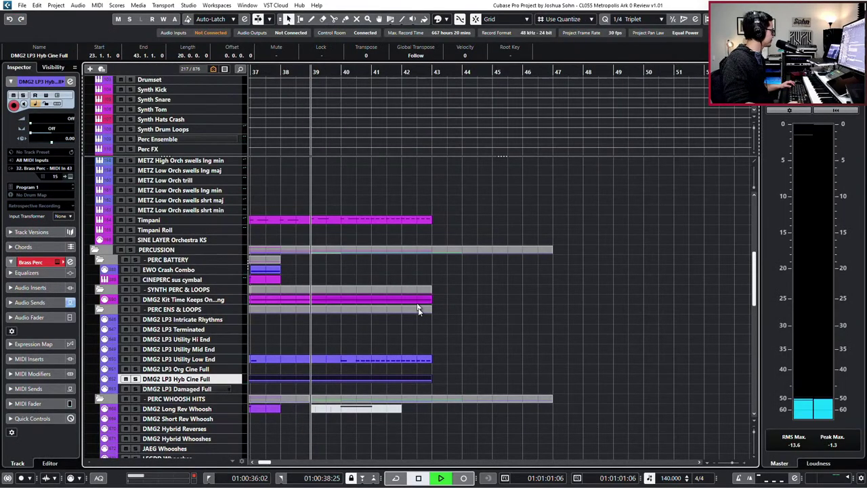
Glue the DMG2 LP3 Utility Low End events into one part ending at bar 43 and open it for note editing.
click(410, 359)
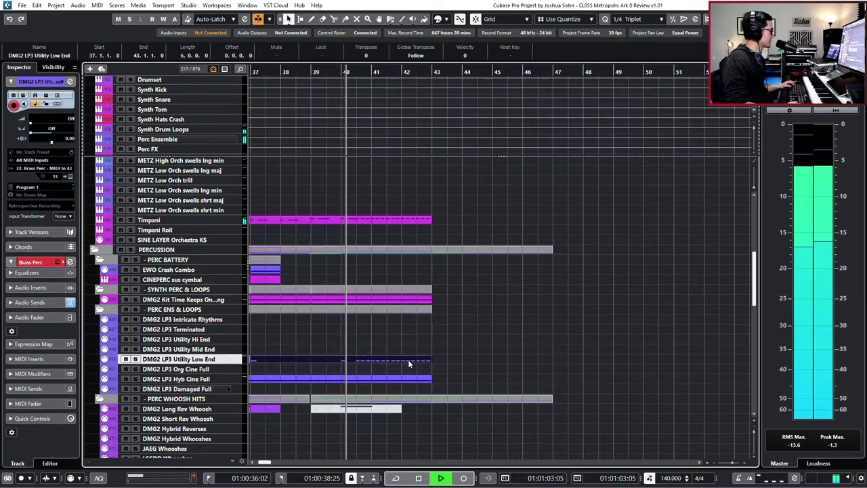
key(Return)
scroll(554, 380, down, 3)
key(Return)
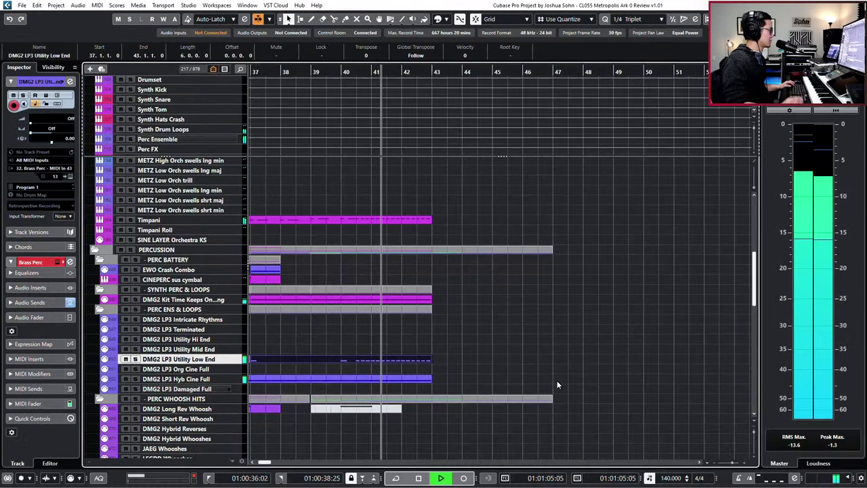
scroll(505, 336, down, 5)
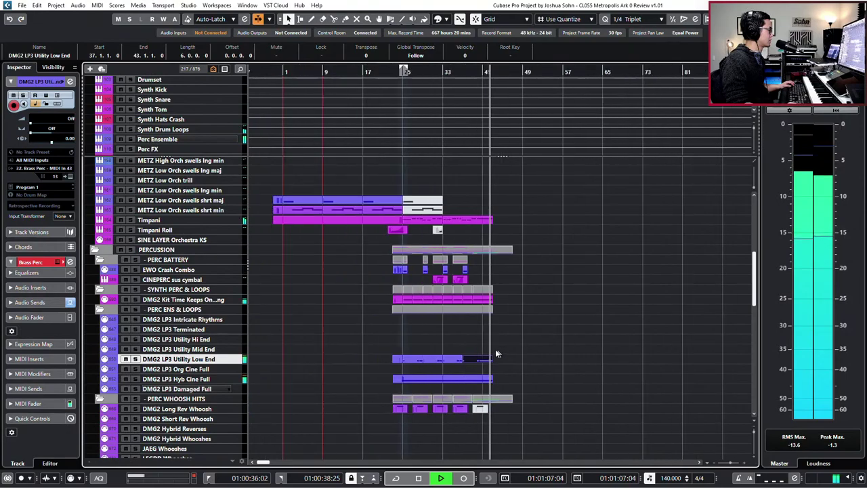
drag(539, 349, 359, 360)
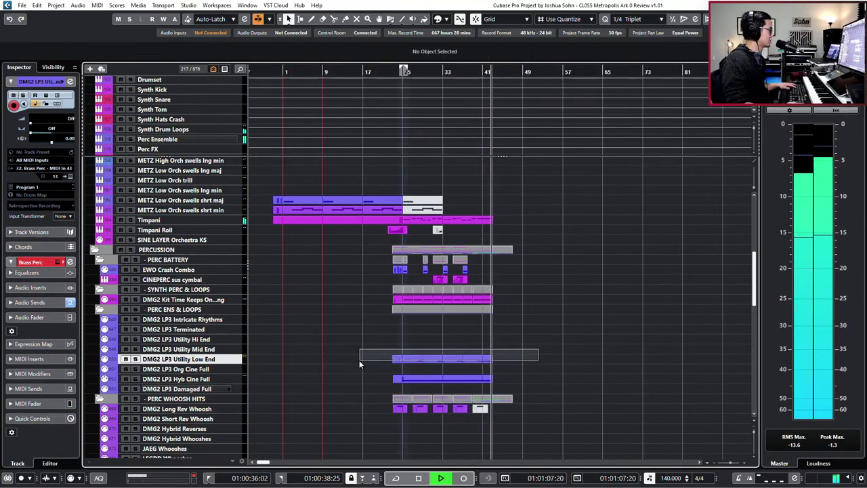
double_click(421, 361)
key(g)
key(g)
Lower the velocities of all notes in the DMG2 LP3 Utility Low End part.
drag(282, 206, 509, 255)
key(shift+Down)
key(shift+Down)
key(shift+Down)
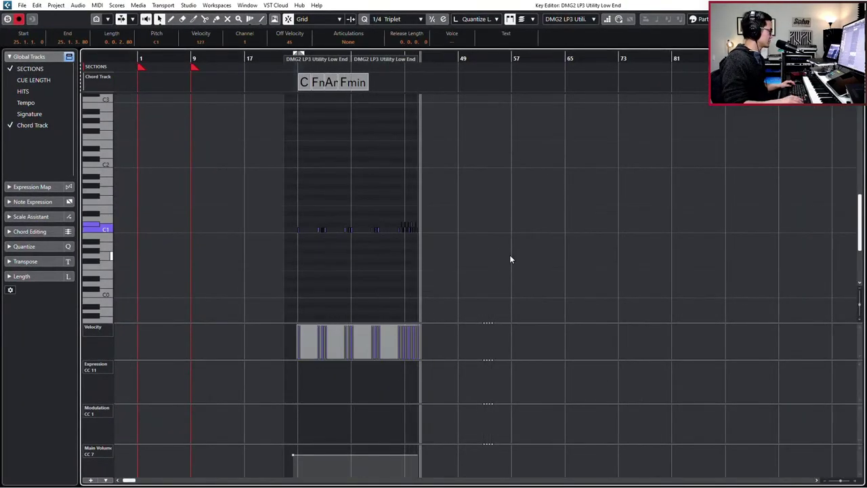
Ramp the velocities of the DMG2 LP3 Utility Low End notes from bar 40 through bar 42 upward from 111, and play back the result.
click(448, 207)
drag(385, 216, 424, 240)
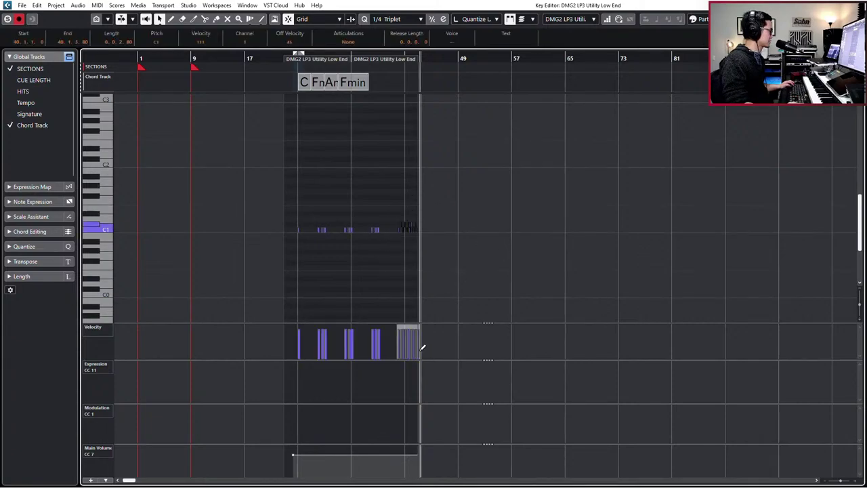
key(h)
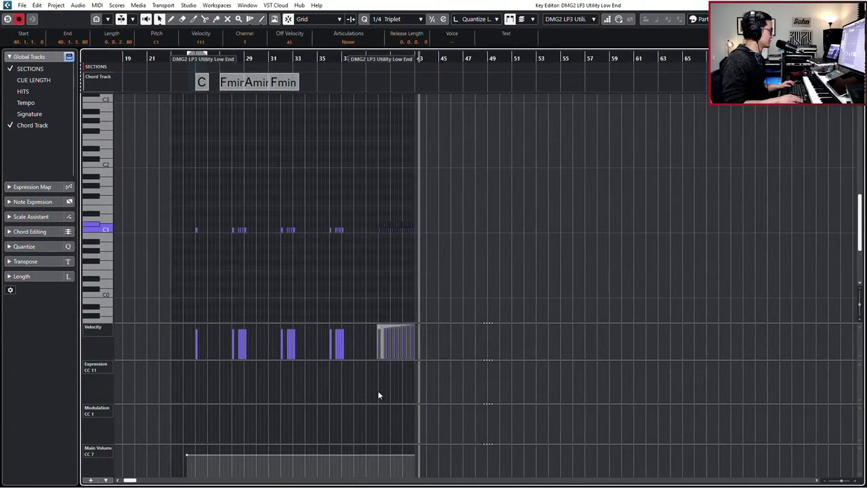
key(KP_Subtract)
key(KP_Subtract)
key(KP_Subtract)
key(KP_Subtract)
key(space)
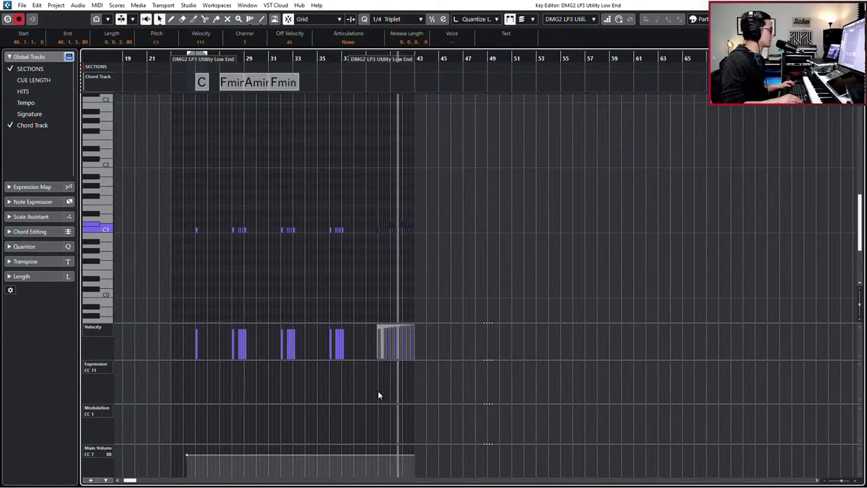
key(ctrl+e)
key(h)
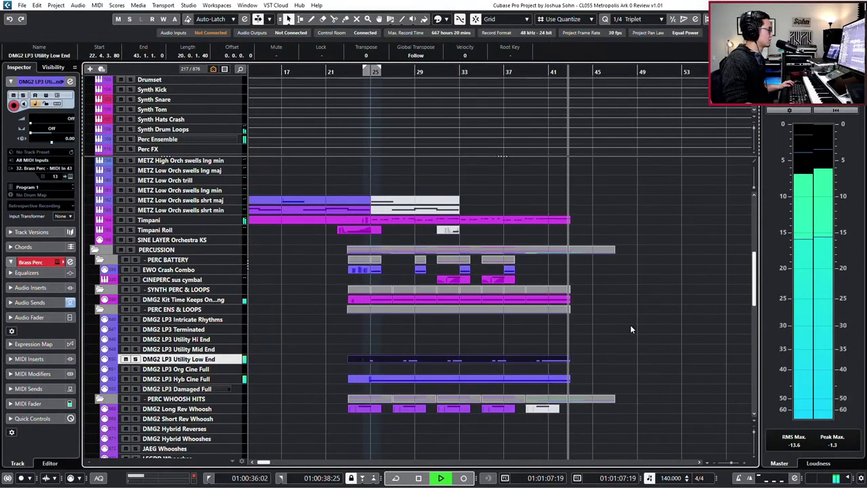
scroll(630, 325, down, 10)
key(space)
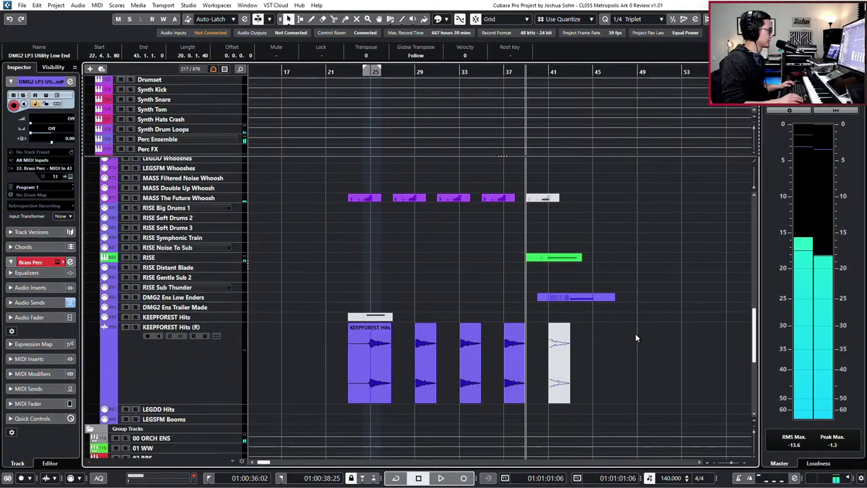
Rename the RISE track as "RISE guitar squad".
scroll(635, 333, up, 3)
double_click(148, 317)
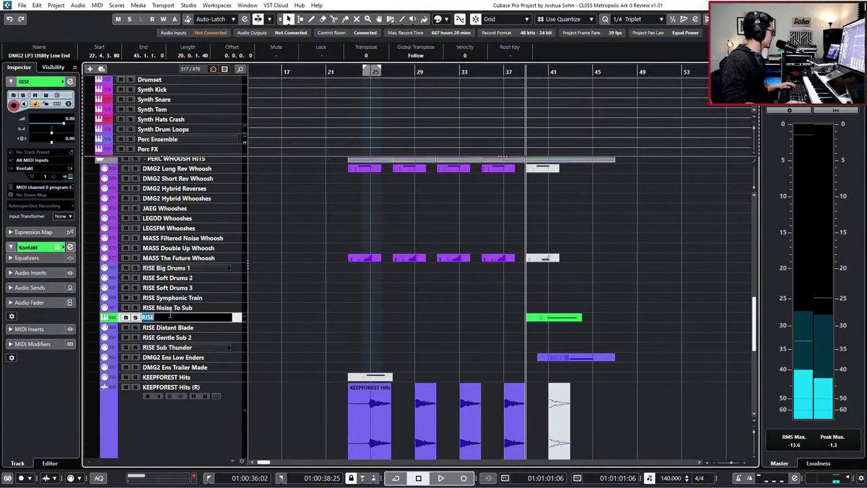
click(170, 315)
text(guitar squad)
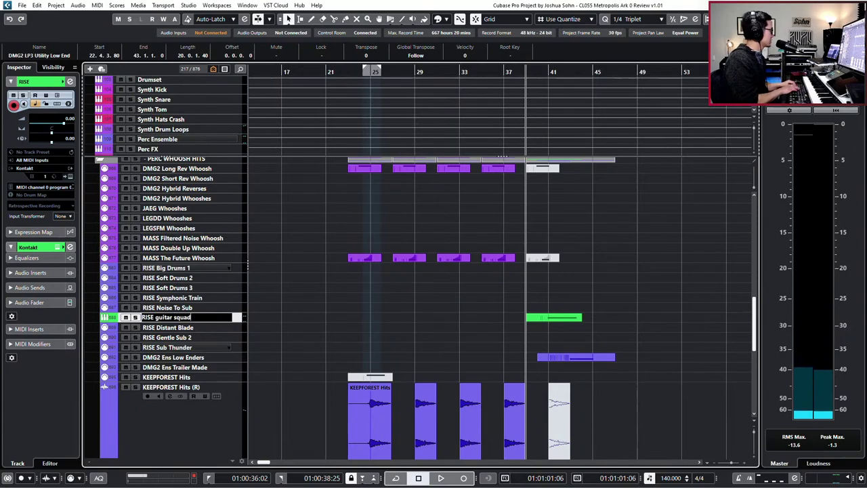
key(Return)
Add a Kontakt instrument track named "Synth Rise" below RISE guitar squad, with its audio output routed to 08 SYNTH.
right_click(172, 310)
click(172, 317)
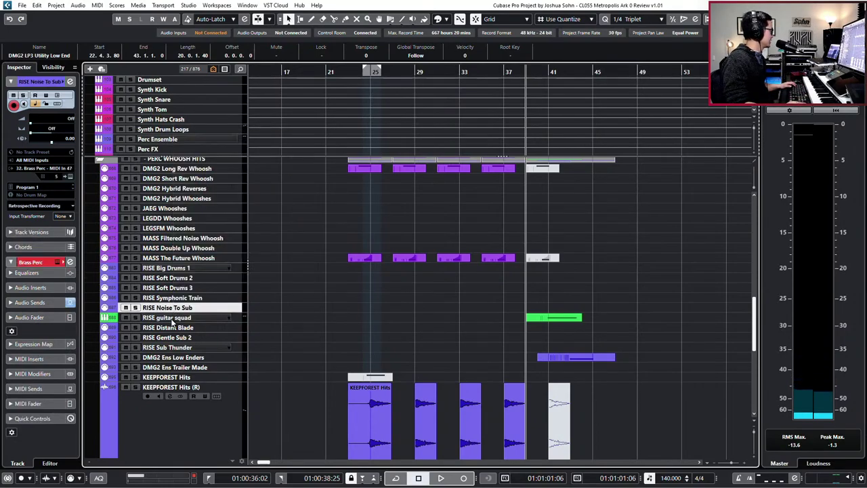
right_click(172, 318)
mouse_move(248, 129)
click(363, 138)
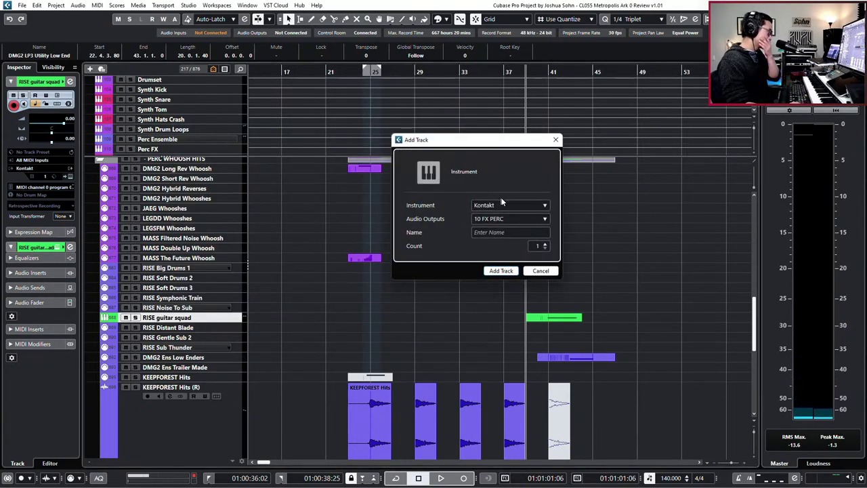
click(508, 220)
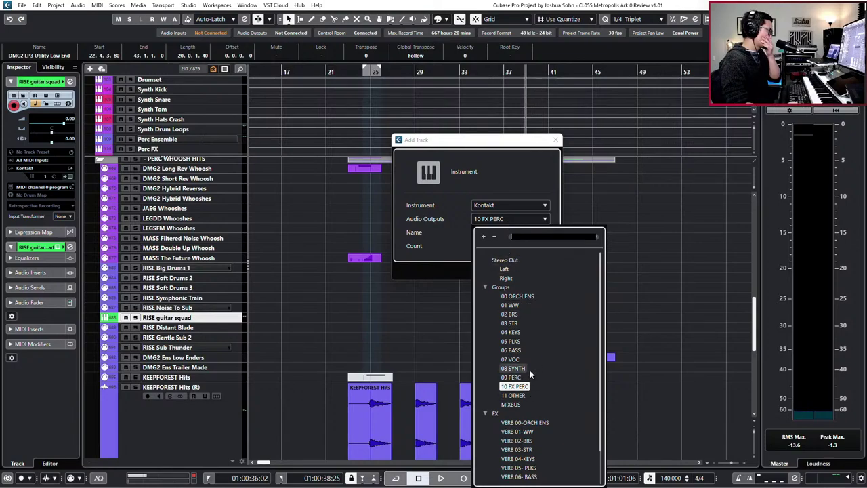
click(509, 368)
click(505, 232)
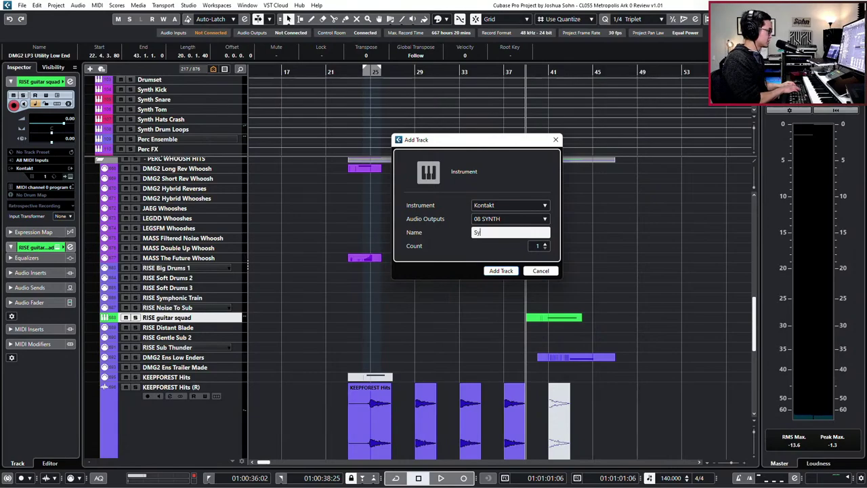
text(Synth Ri)
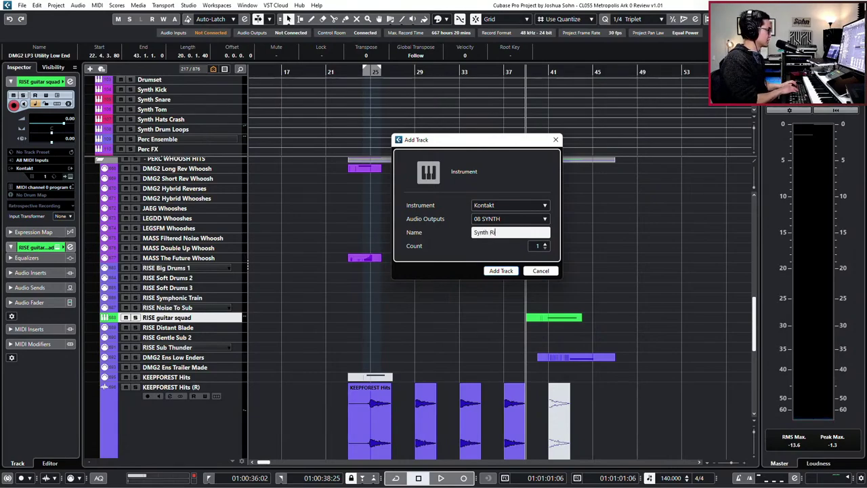
text(se)
key(Return)
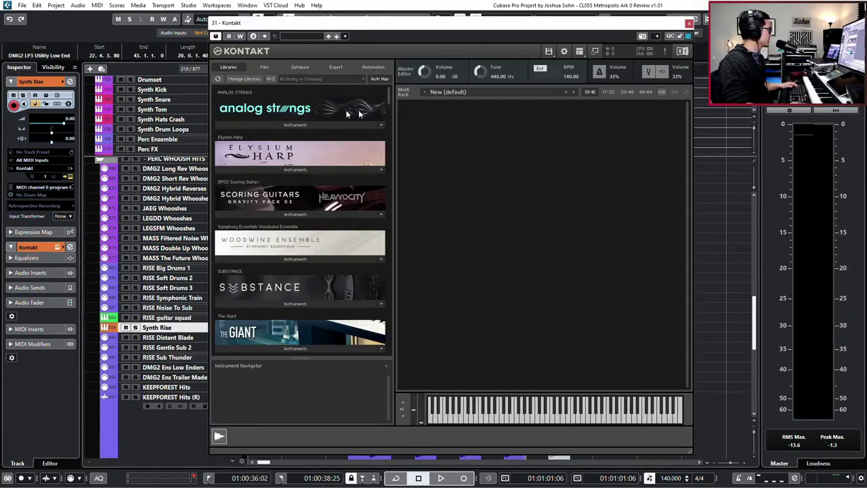
Browse Kontakt's files to the 8Dio HYBRID folder under SAMPLES and look through its libraries for a riser.
click(264, 67)
scroll(262, 124, up, 5)
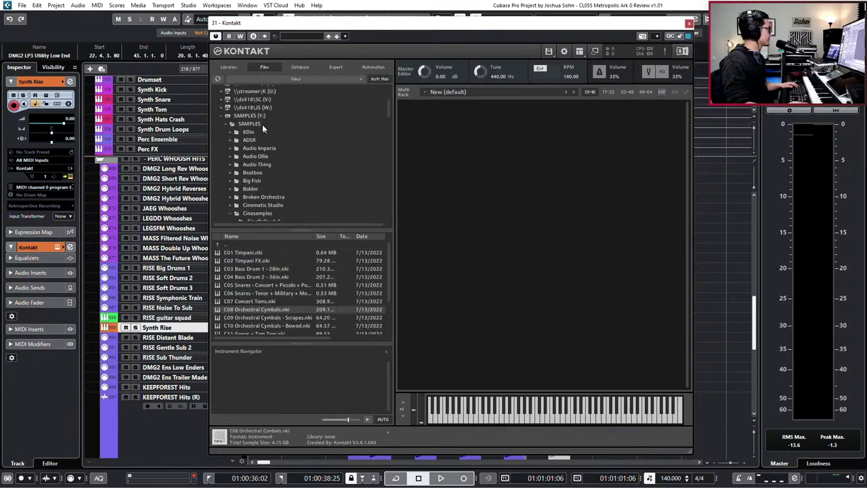
click(248, 164)
scroll(262, 303, down, 1)
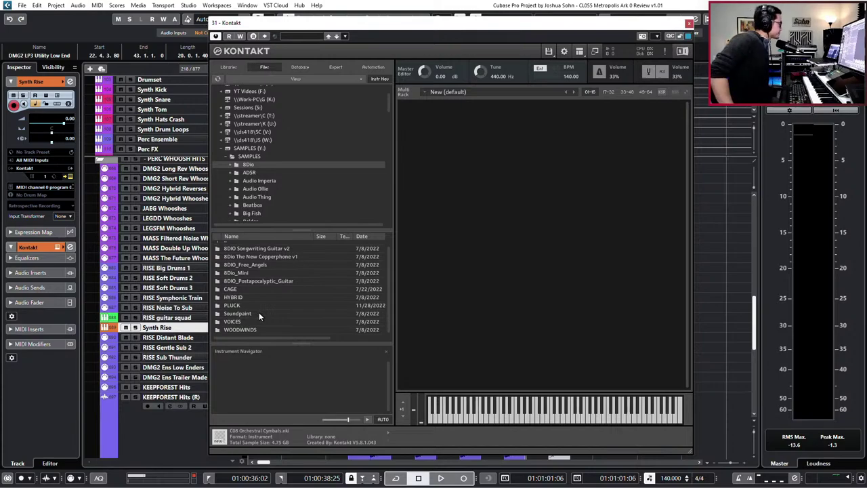
scroll(258, 307, up, 1)
double_click(245, 300)
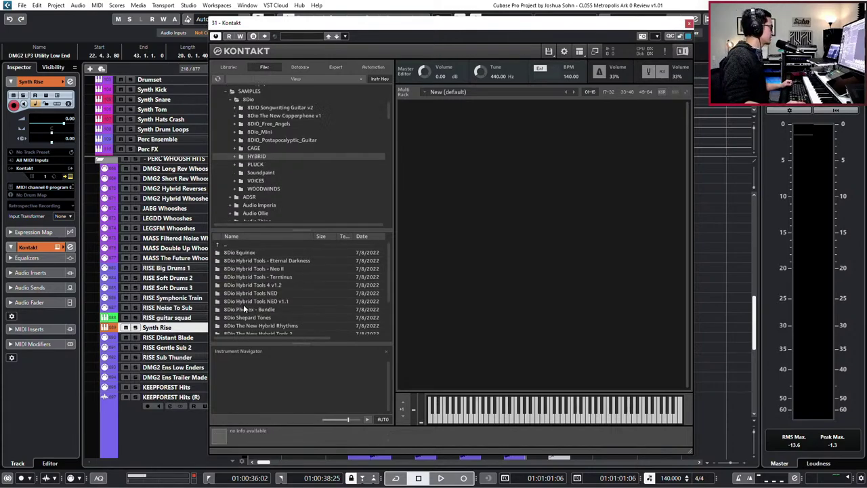
scroll(250, 279, down, 2)
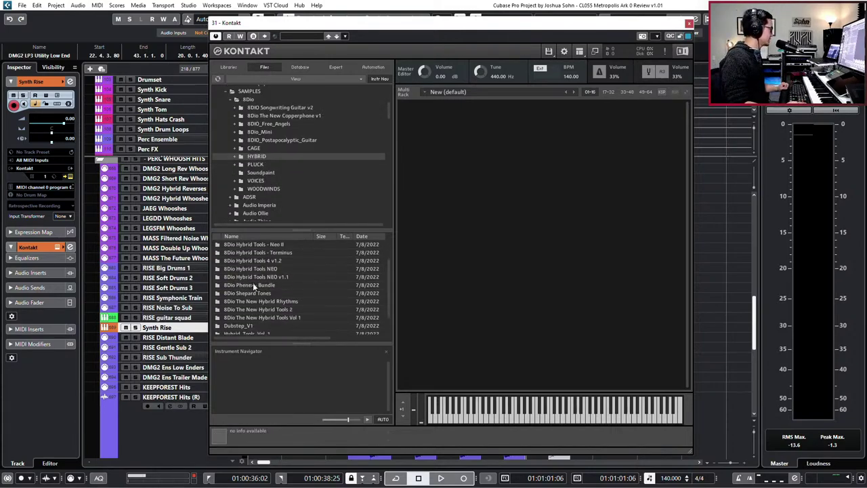
scroll(256, 292, down, 2)
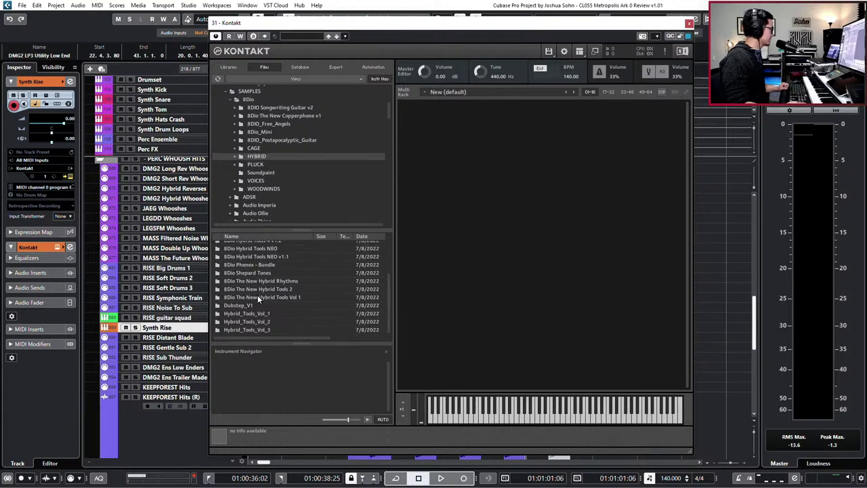
scroll(257, 295, up, 3)
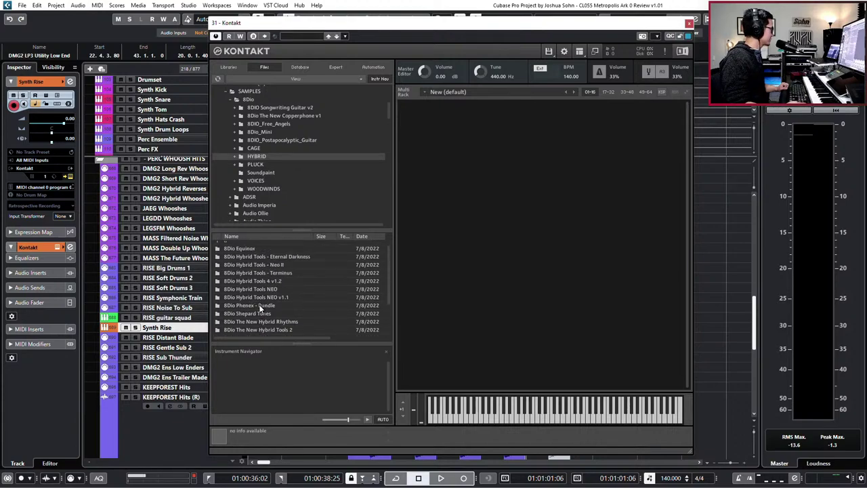
Load 8Dio - Shepard Risers - DFD from the 8Dio Shepard Tones Instruments folder and audition its risers.
double_click(263, 313)
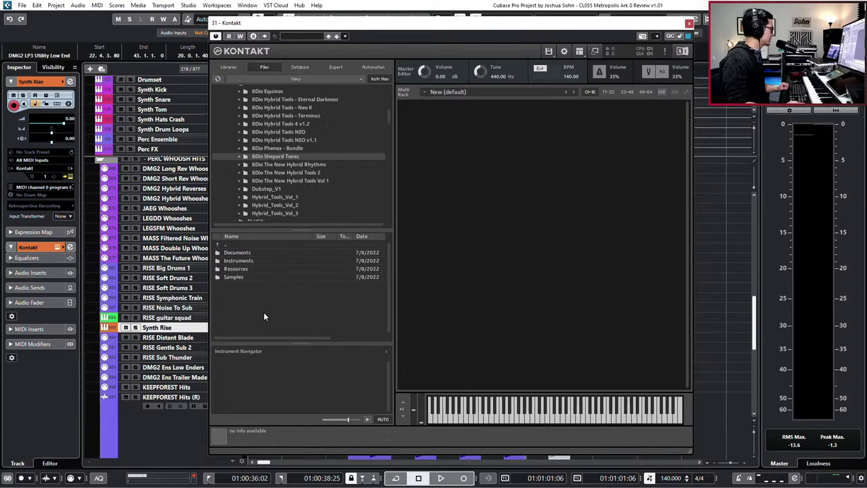
double_click(249, 255)
double_click(220, 245)
double_click(234, 261)
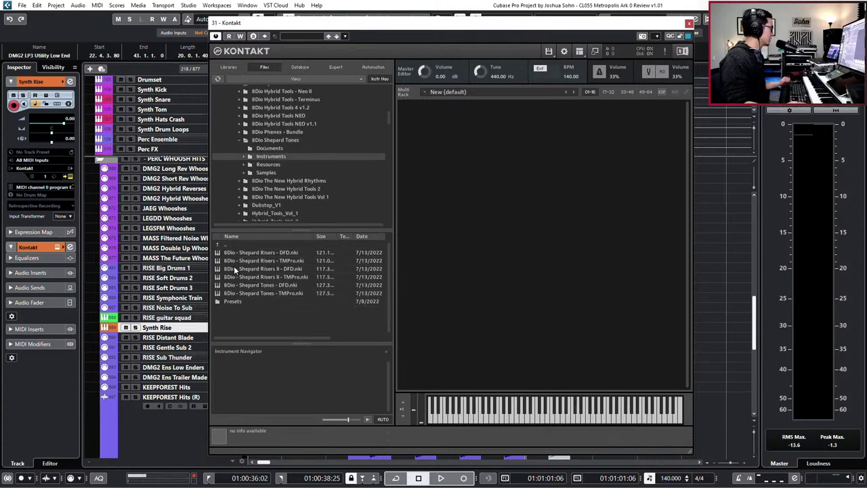
click(280, 254)
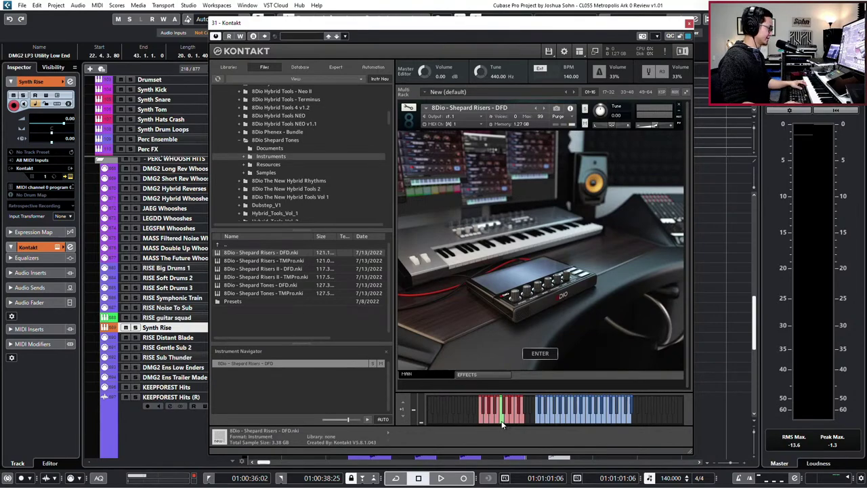
click(481, 418)
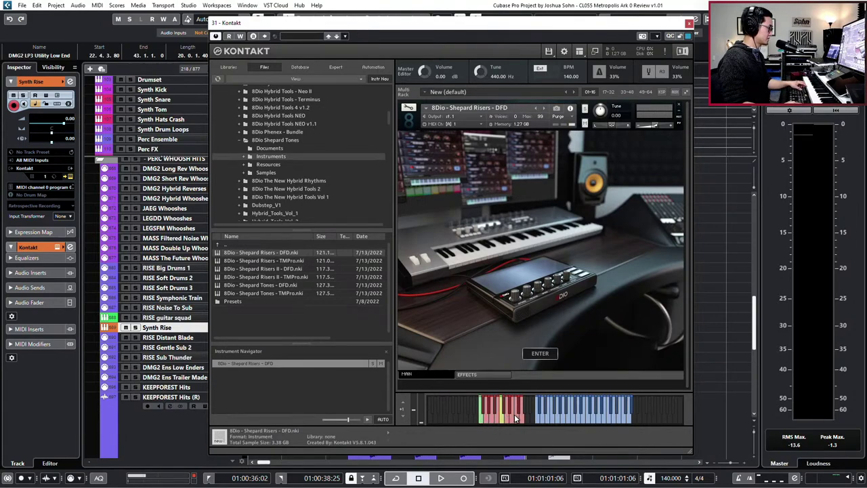
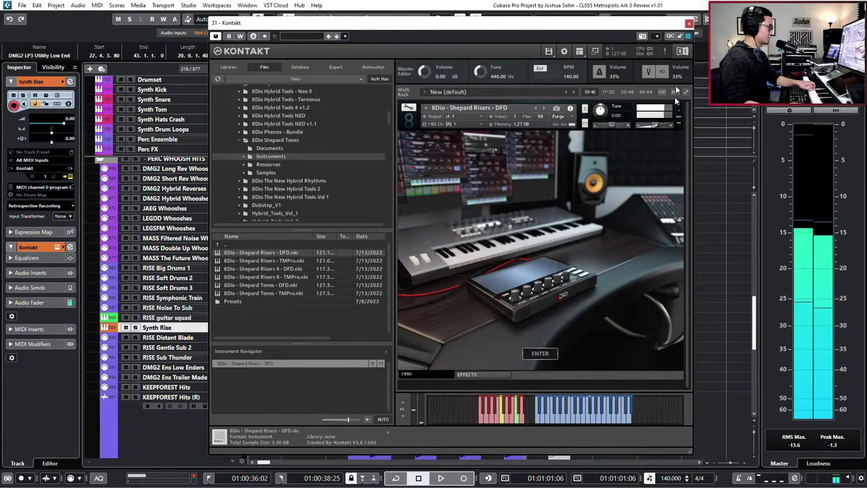
click(689, 25)
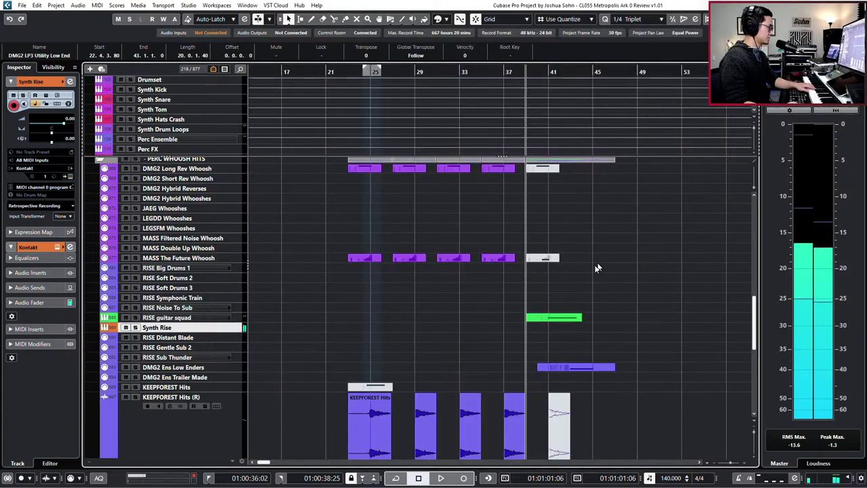
Record a Shepard riser take on the Synth Rise track from bar 39 and open it for note editing.
key(KP_Multiply)
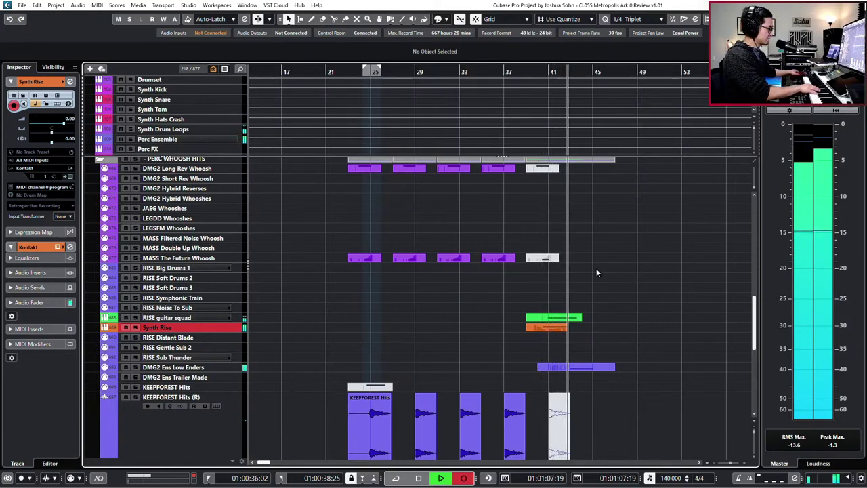
key(space)
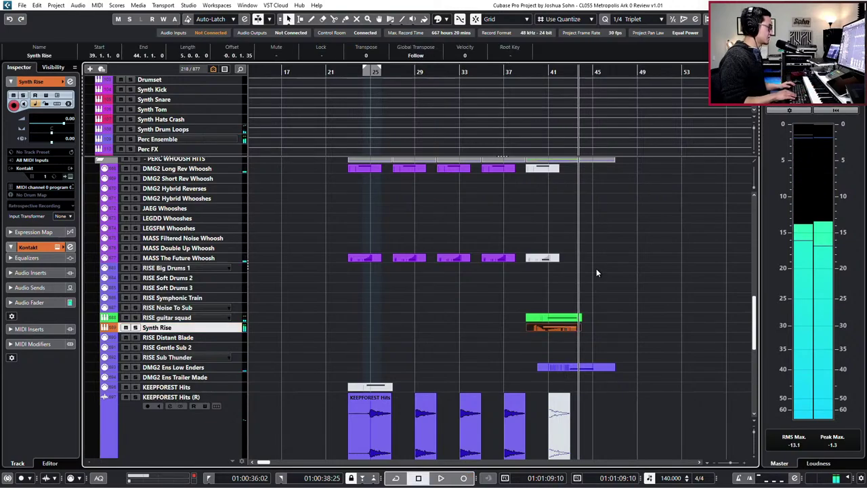
key(ctrl+e)
key(f)
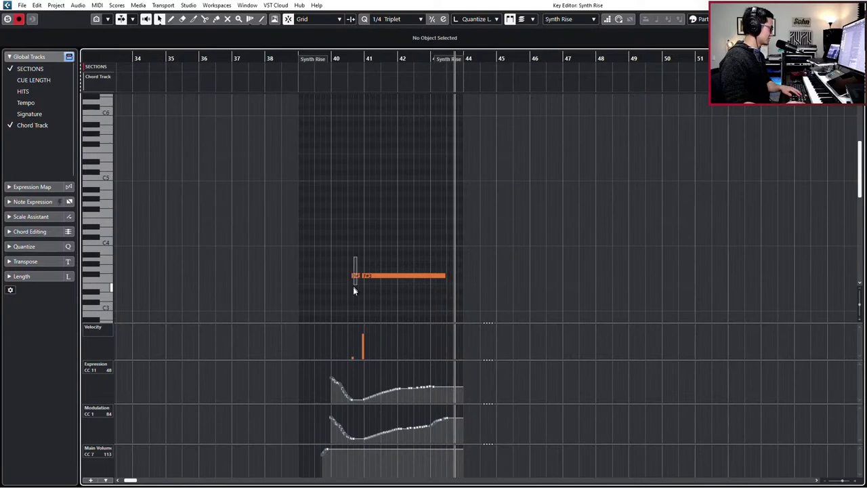
Delete the short stray note before bar 41, quantize the long F#3 note to bar 41, and play it back.
drag(353, 288, 354, 287)
key(Delete)
click(381, 277)
key(q)
key(l)
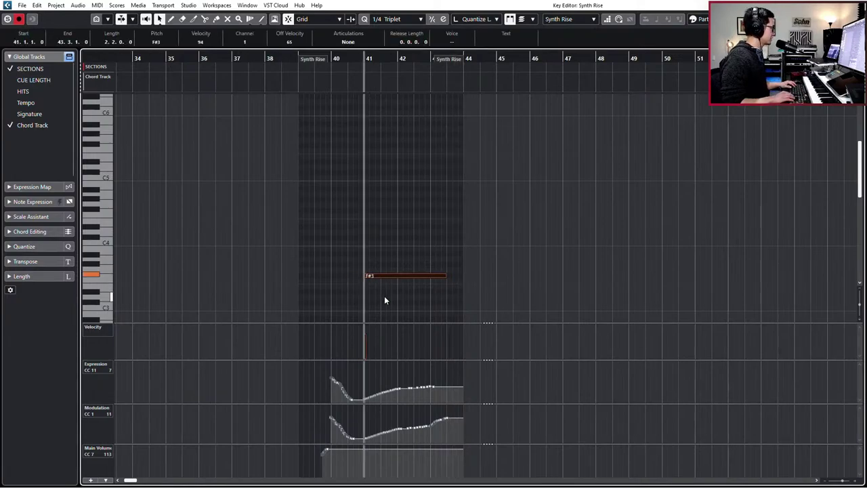
key(space)
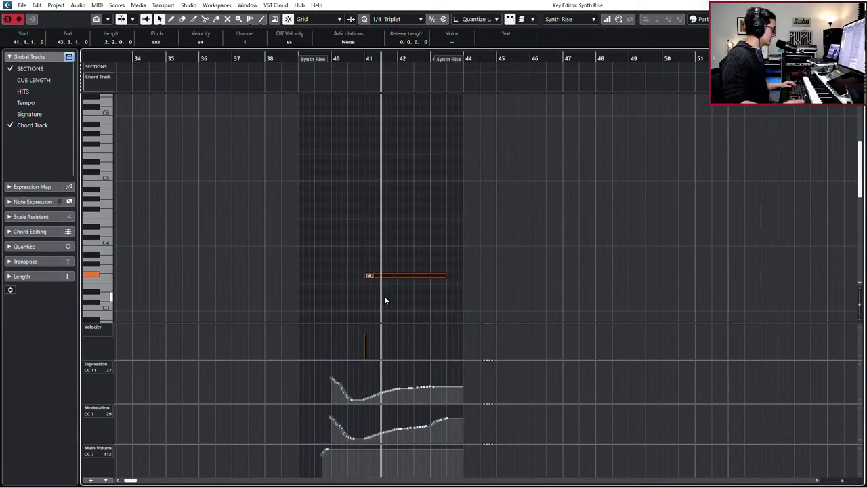
Replace the recorded modulation curve with a constant value of 123 and lower the Main Volume level to 78.
drag(338, 411, 467, 453)
key(Delete)
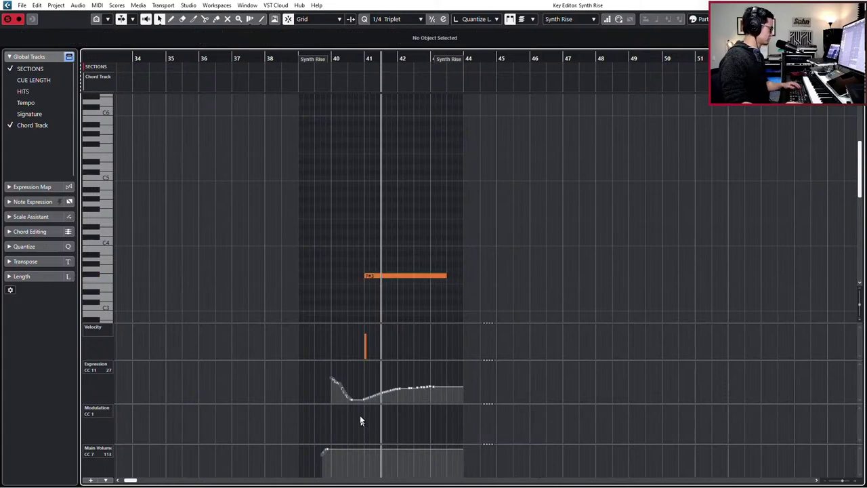
click(335, 405)
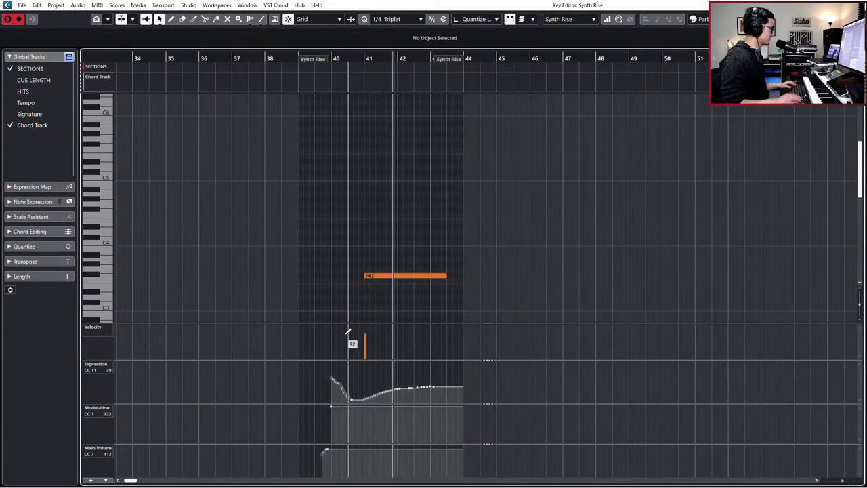
drag(337, 445, 331, 459)
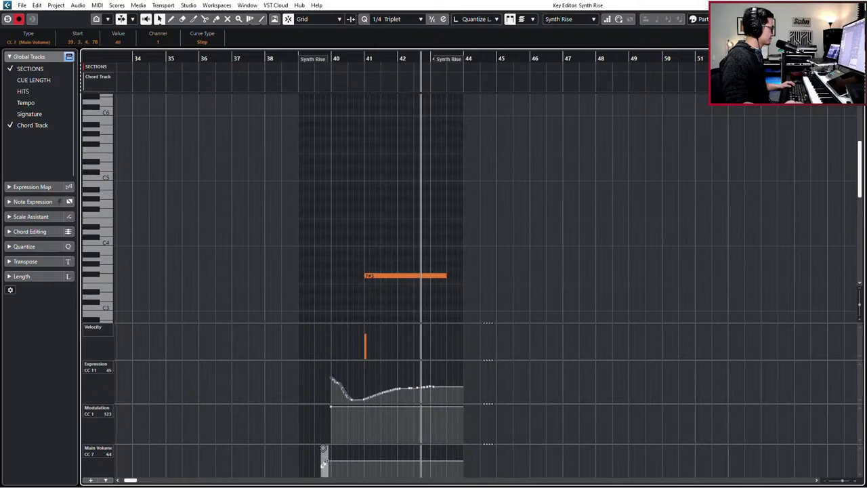
click(395, 322)
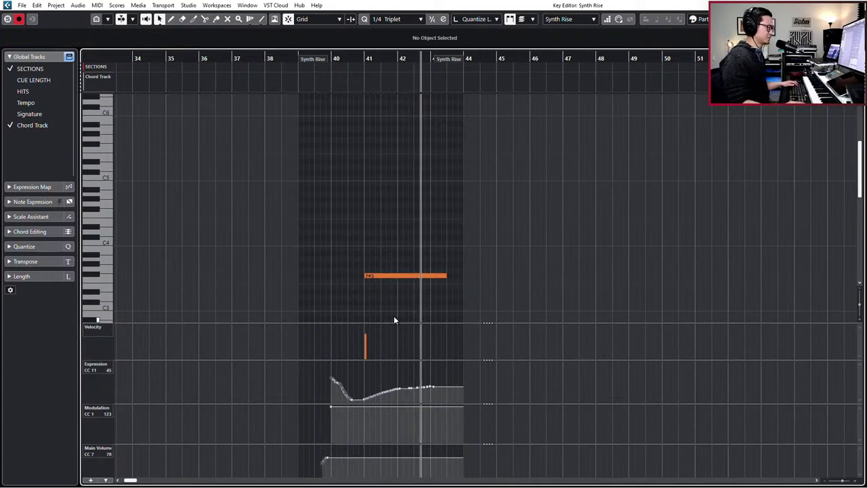
Shorten the riser note to end at bar 43, transpose it up to G4, and audition it.
click(415, 275)
key(alt+shift+Left)
key(alt+shift+Left)
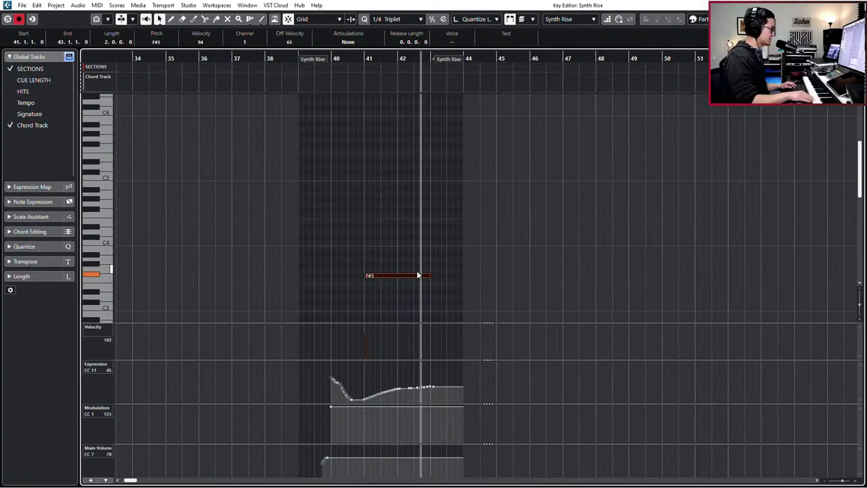
key(shift+Up)
key(Up)
key(ctrl+KP_Subtract)
key(ctrl+KP_Subtract)
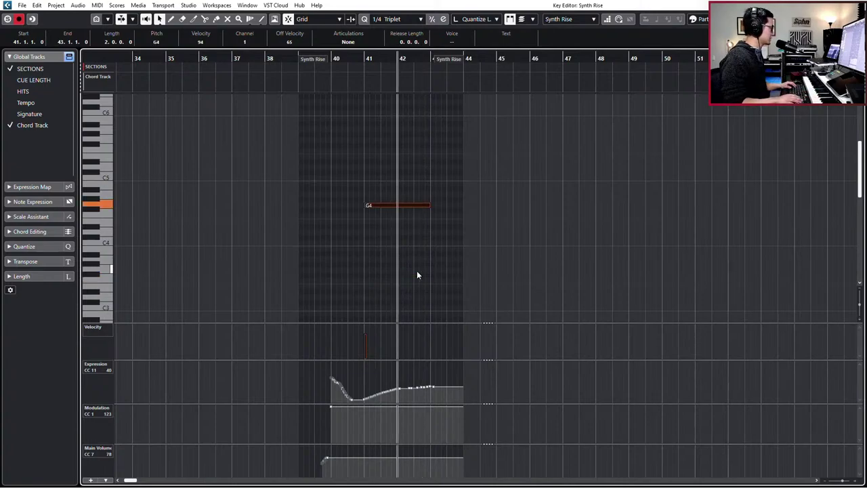
key(space)
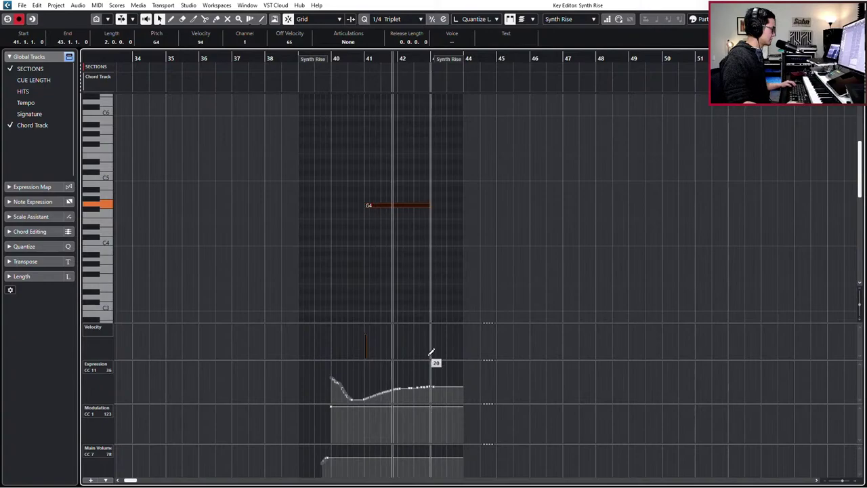
Redraw the expression curve so it rises steadily to 67 at bar 43, and remove the leftover points at its end.
click(377, 402)
drag(399, 383, 434, 377)
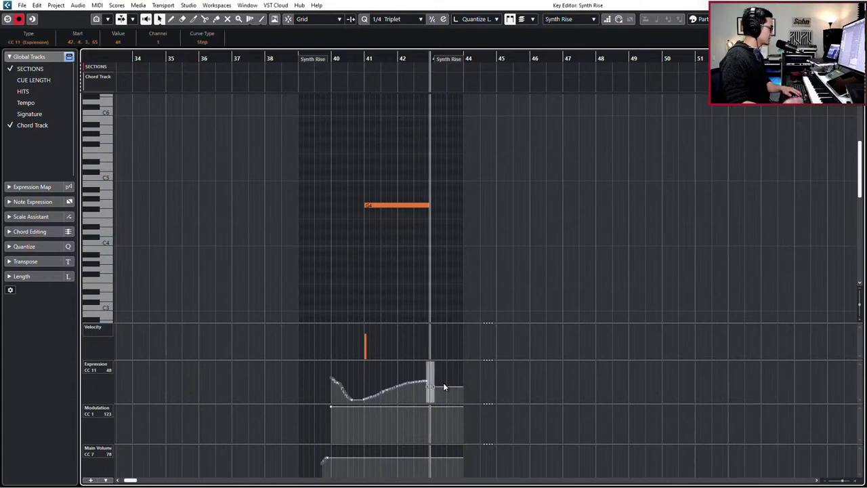
key(Delete)
key(KP_Subtract)
key(space)
key(space)
key(Return)
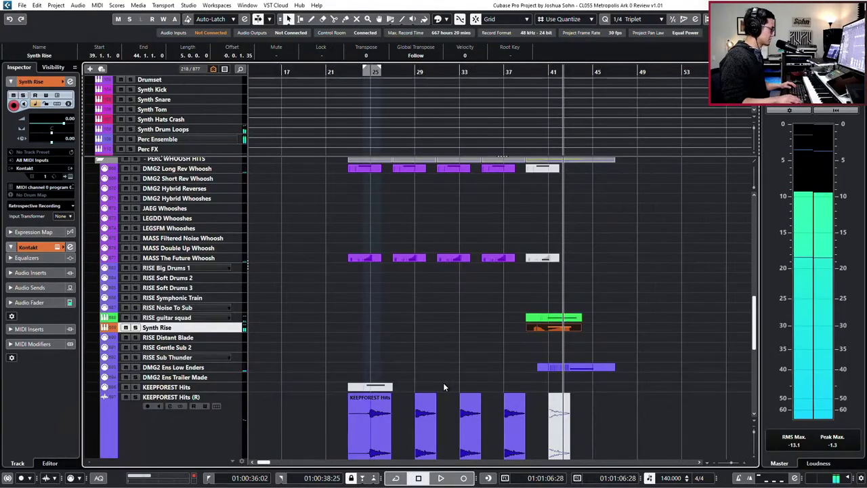
Look over the arrangement from the ensemble tracks to the risers and play the end of the build-up.
scroll(454, 373, down, 2)
scroll(498, 319, up, 4)
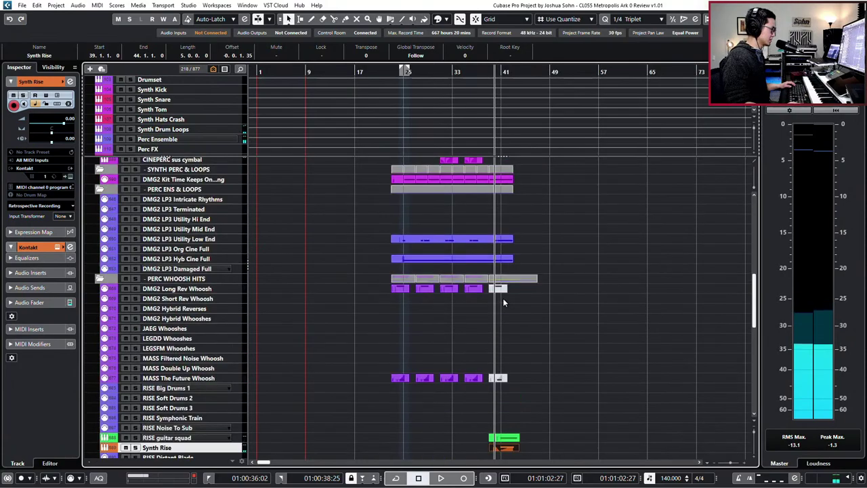
scroll(503, 302, up, 4)
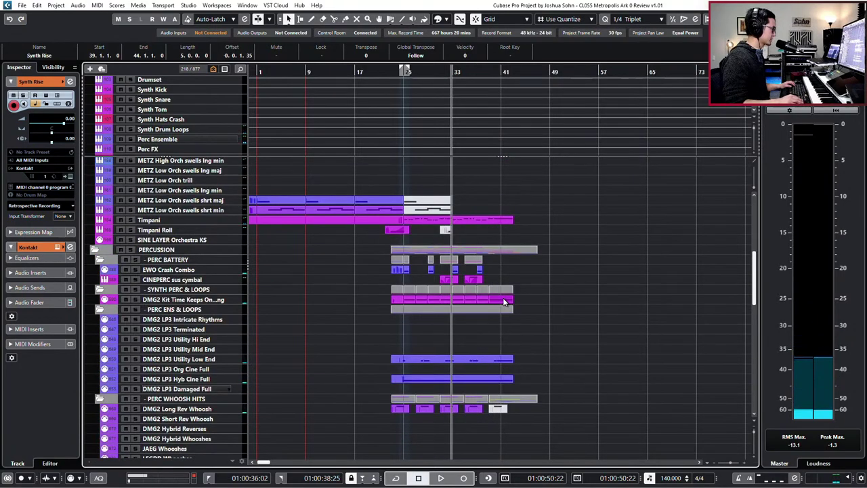
scroll(505, 301, up, 9)
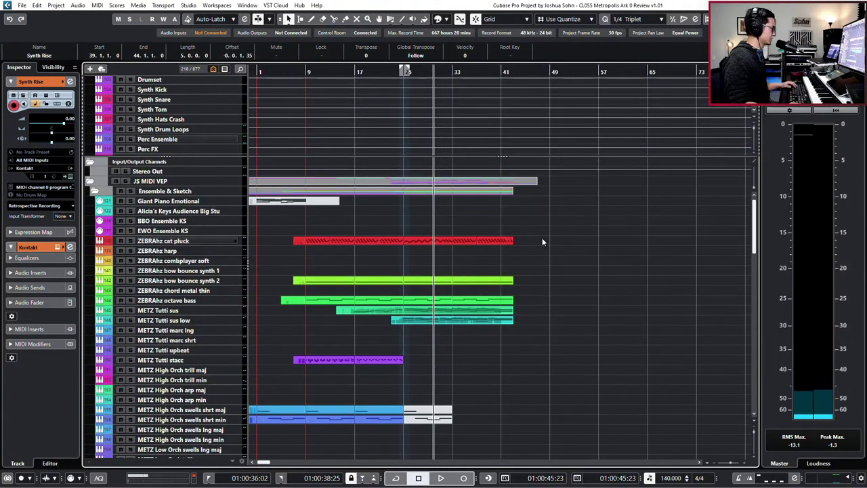
key(h)
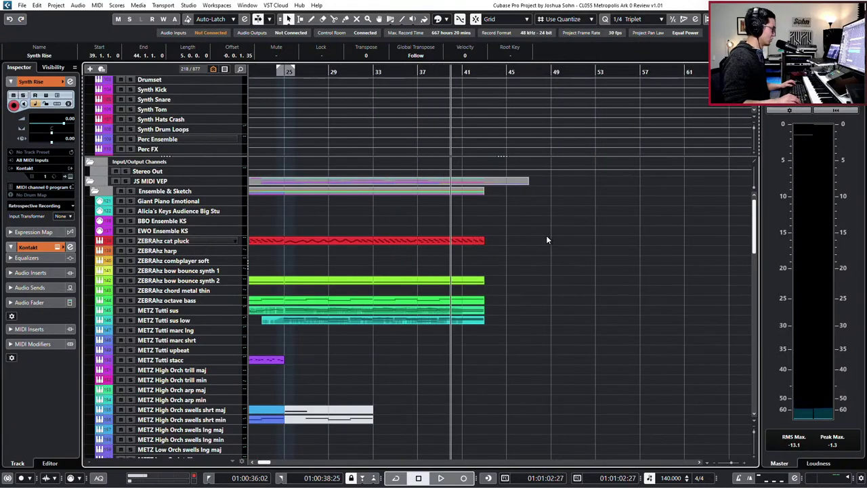
scroll(549, 271, down, 12)
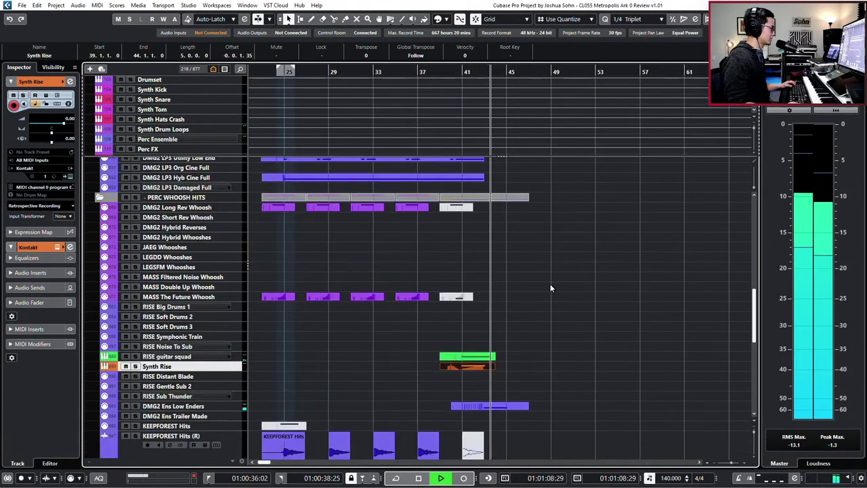
scroll(549, 286, down, 4)
key(space)
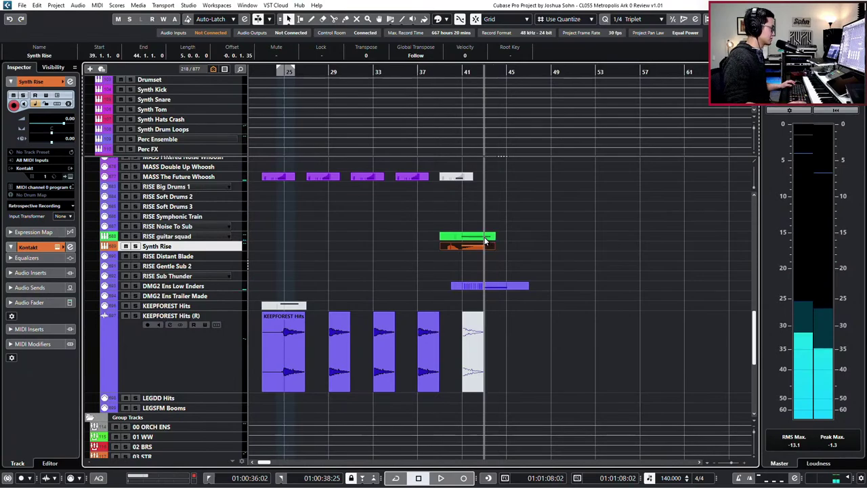
Trim the riser note in the RISE guitar squad part to end at bar 43 and check the Synth Rise part against it.
key(h)
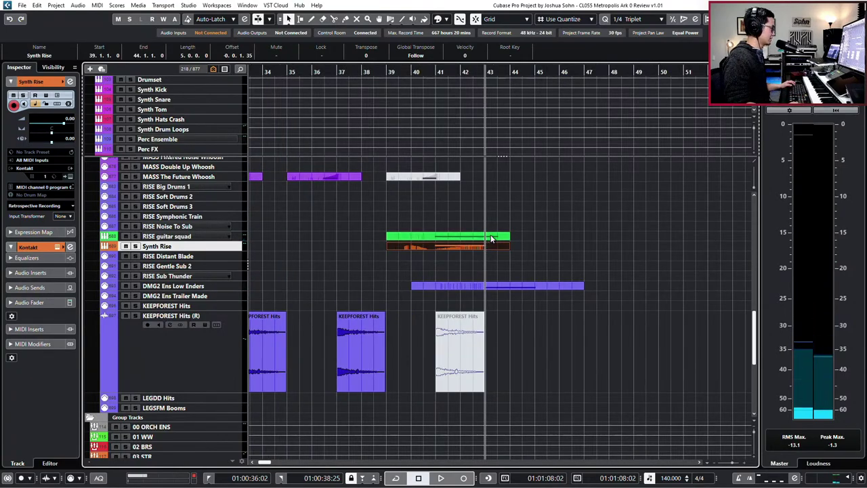
double_click(486, 246)
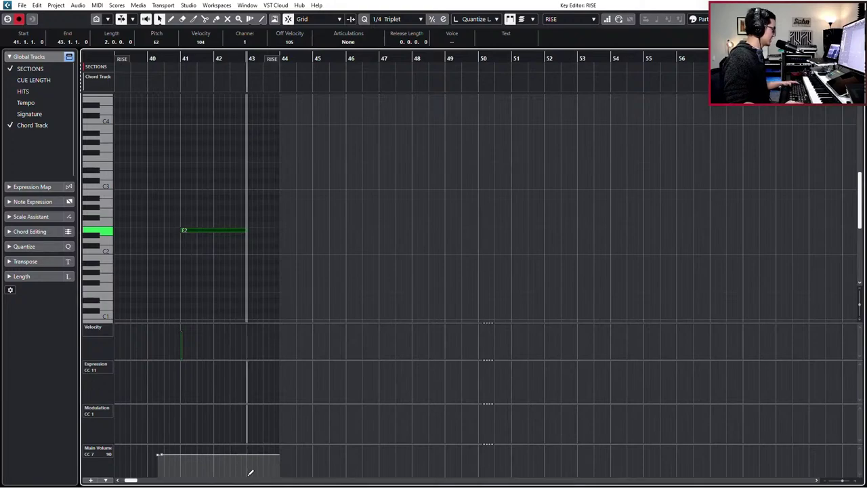
key(Escape)
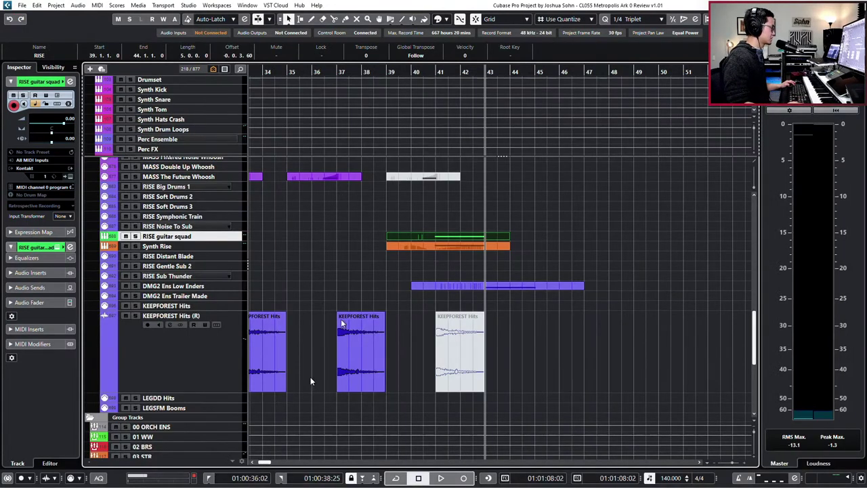
double_click(474, 245)
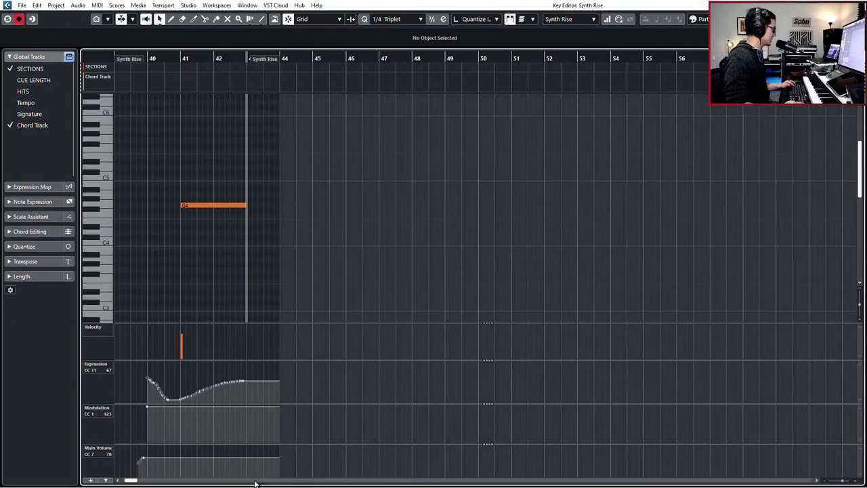
key(Escape)
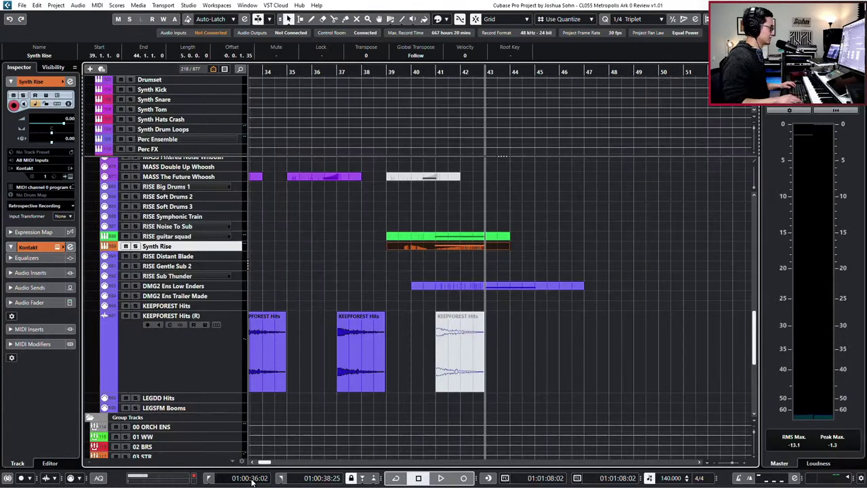
Solo RISE guitar squad and Synth Rise together, play them from bar 41, and turn the solo off again.
click(479, 236)
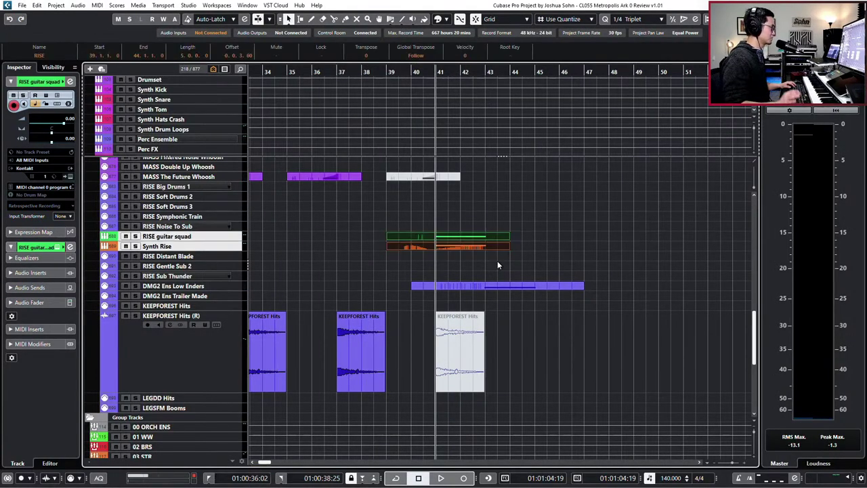
key(s)
key(space)
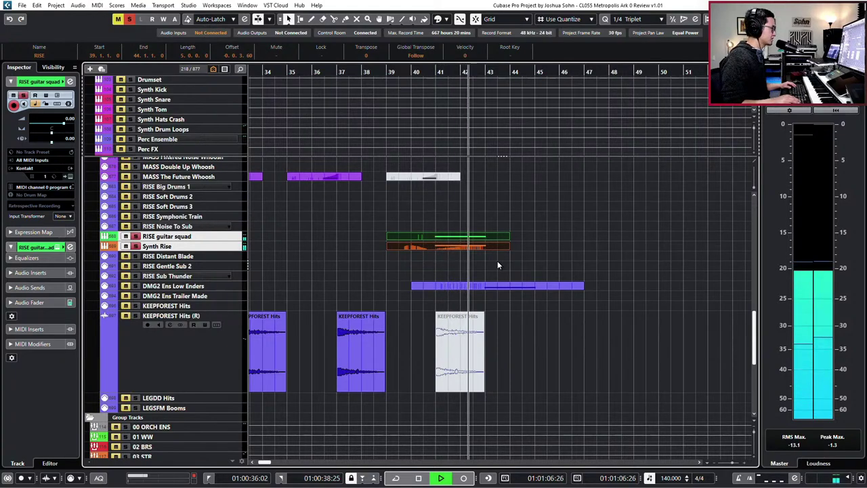
key(space)
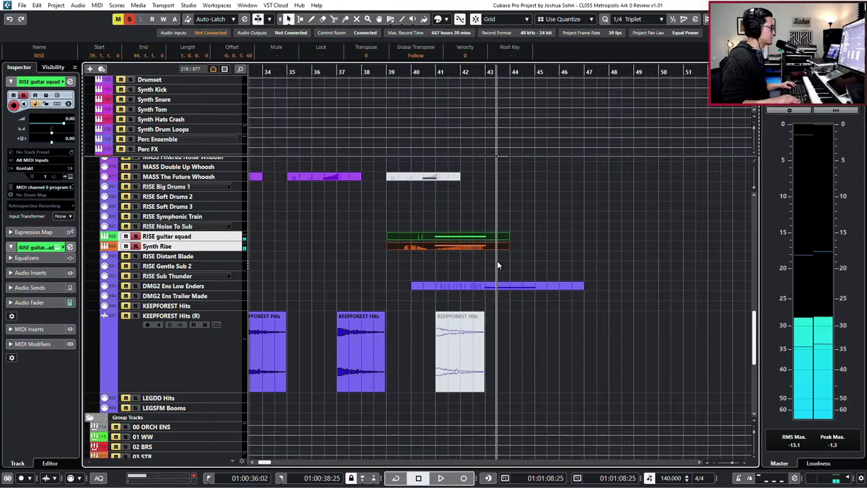
key(s)
key(minus)
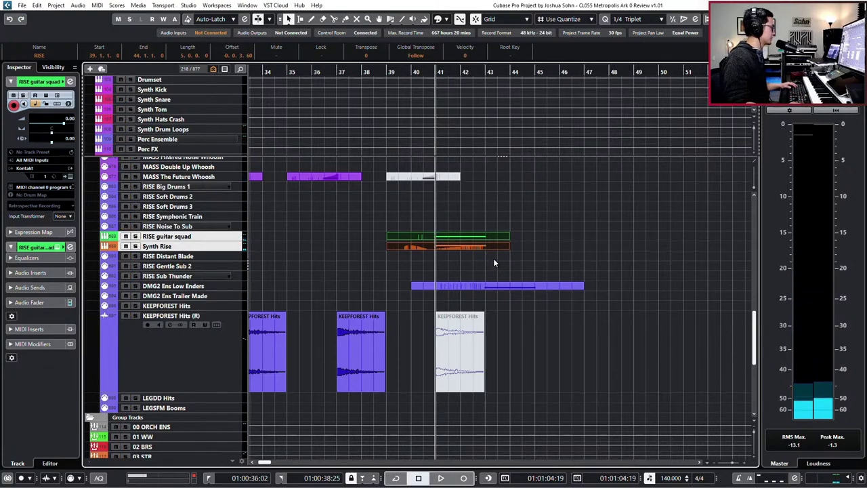
Insert a Compressor with side-chain enabled on the Synth Rise channel.
key(Down)
scroll(515, 276, up, 4)
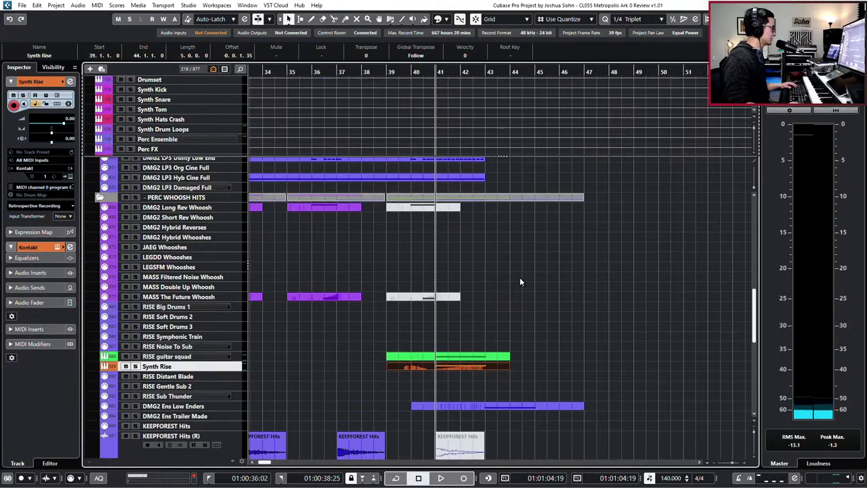
key(e)
click(246, 67)
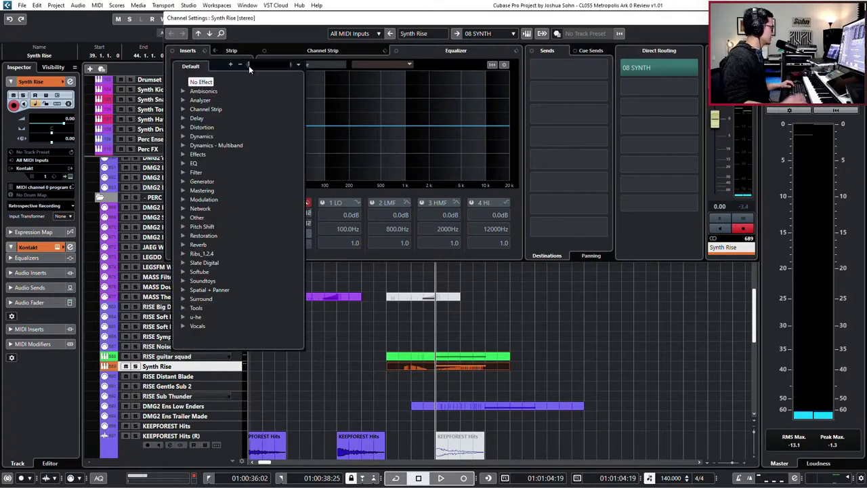
text(compr)
key(Return)
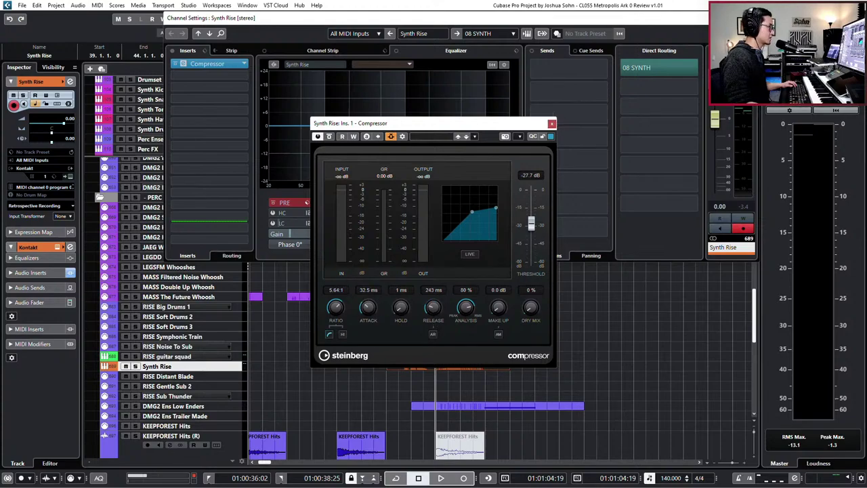
click(751, 17)
click(550, 124)
Check the Synth Drum Loops and Perc Ensemble tracks as side-chain sources, soloing Synth Drum Loops and playing it from bar 41.
scroll(437, 301, up, 5)
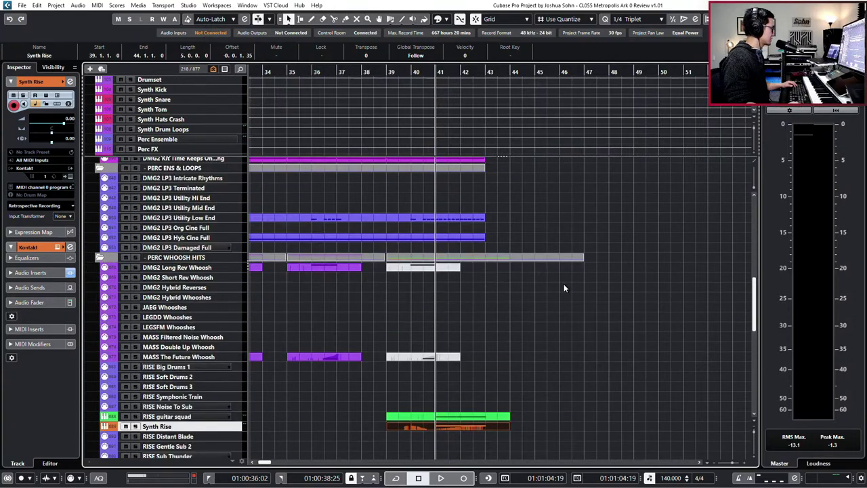
click(210, 340)
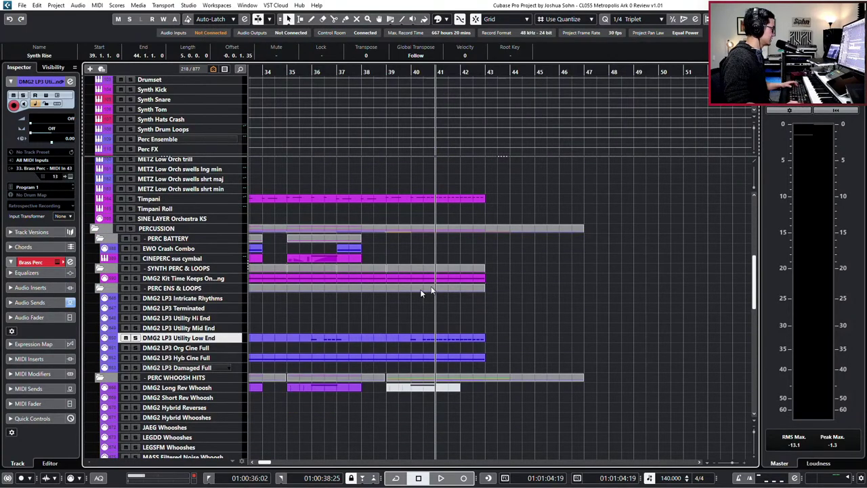
key(e)
click(233, 107)
scroll(193, 112, down, 3)
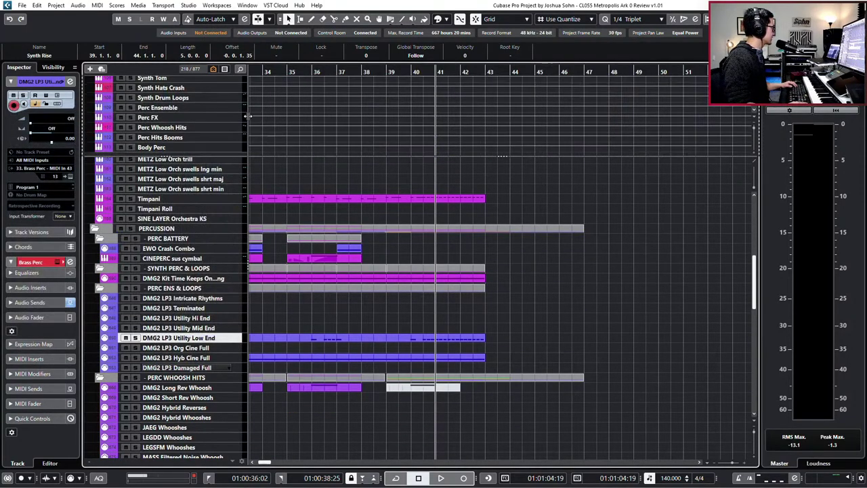
click(193, 109)
click(196, 99)
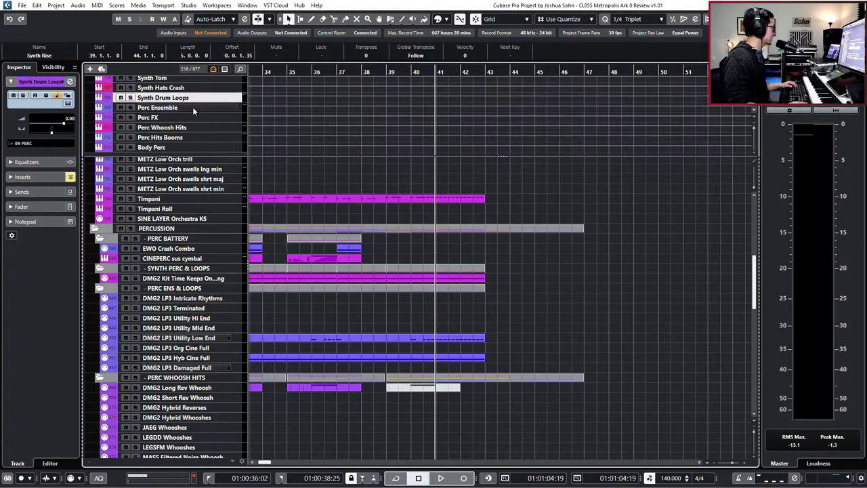
click(193, 110)
click(197, 99)
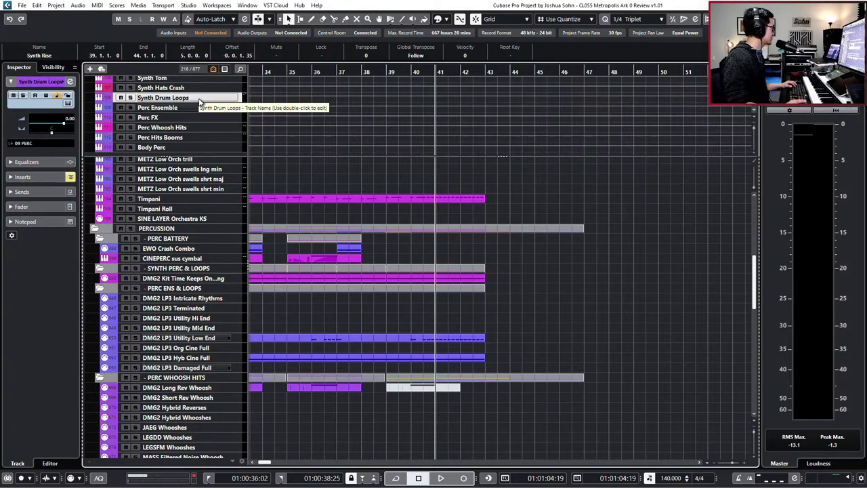
key(space)
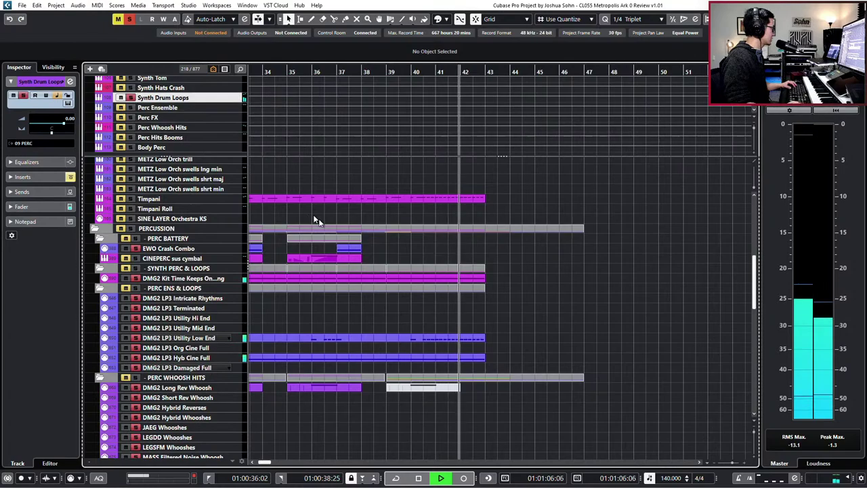
key(space)
Add a send from the Perc Ensemble channel to the Synth Rise compressor's side-chain and switch the send on.
click(169, 108)
key(e)
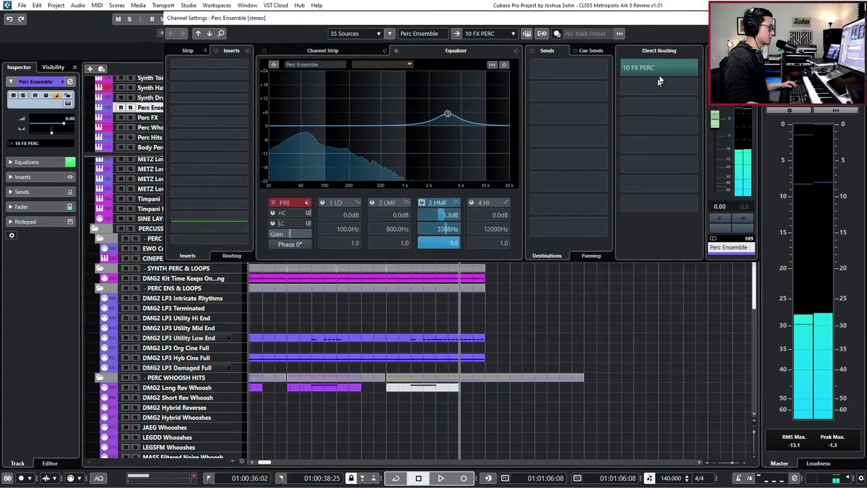
click(584, 66)
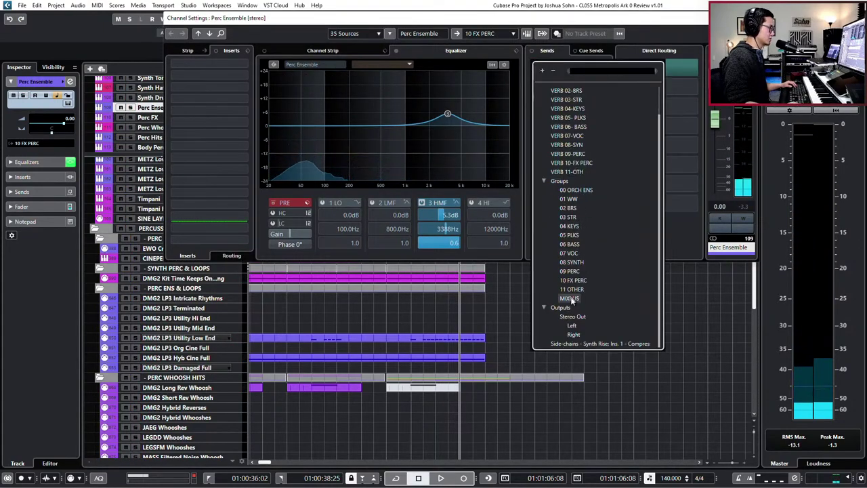
click(575, 344)
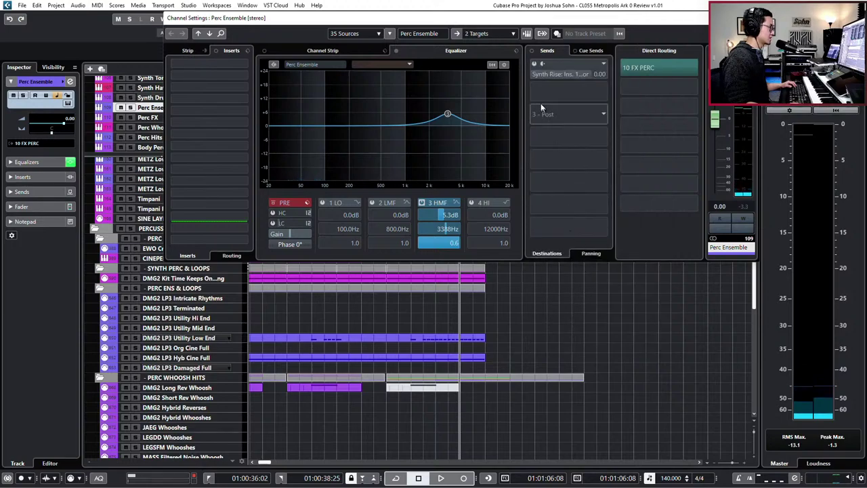
click(534, 64)
key(Escape)
Solo Synth Rise together with DMG2 LP3 Hyb Cine Full, play them from bar 41, and turn the solo off again.
scroll(639, 261, down, 5)
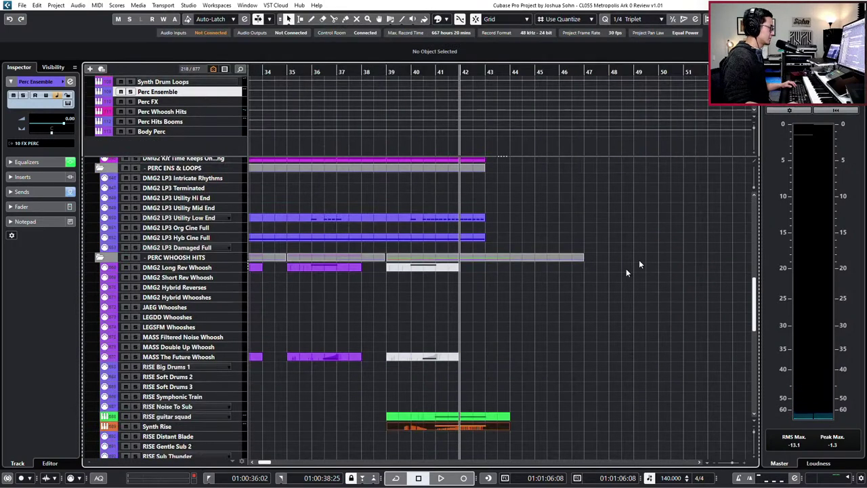
scroll(556, 301, up, 2)
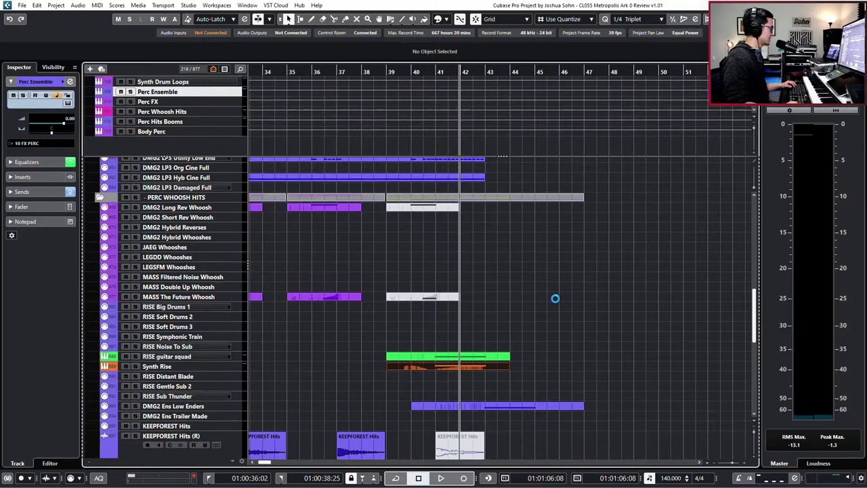
key(s)
key(KP_Subtract)
key(KP_Subtract)
key(KP_Add)
scroll(390, 313, up, 2)
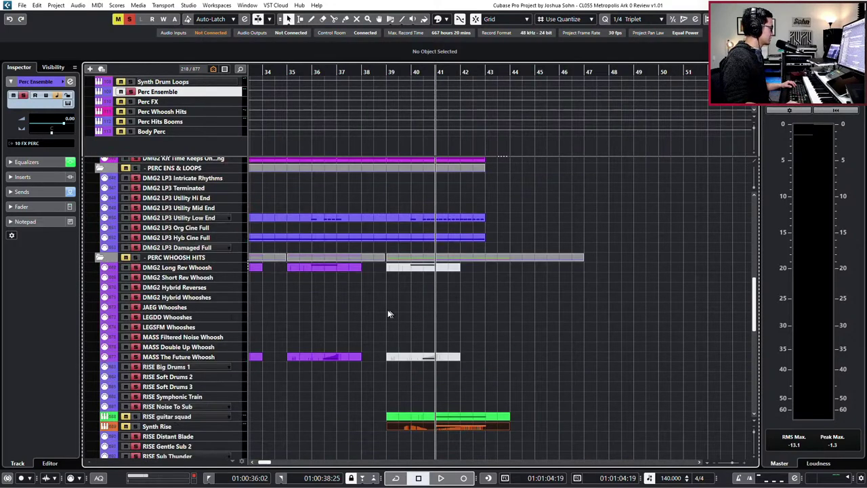
click(155, 425)
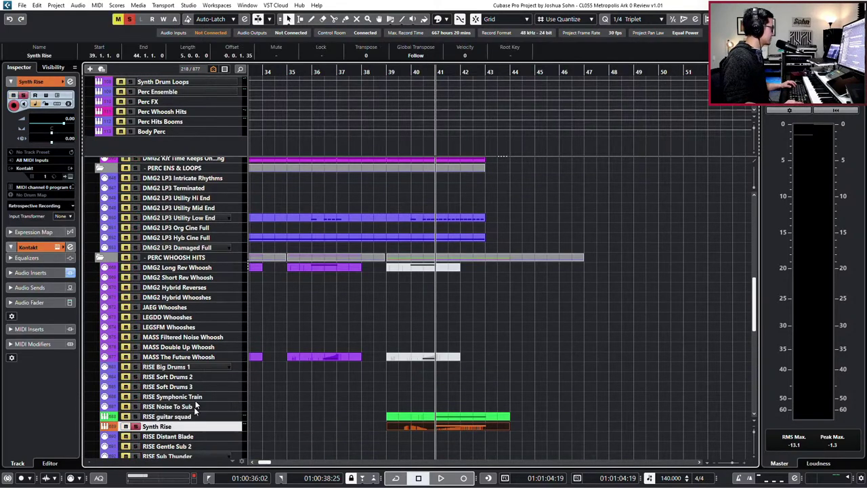
click(163, 239)
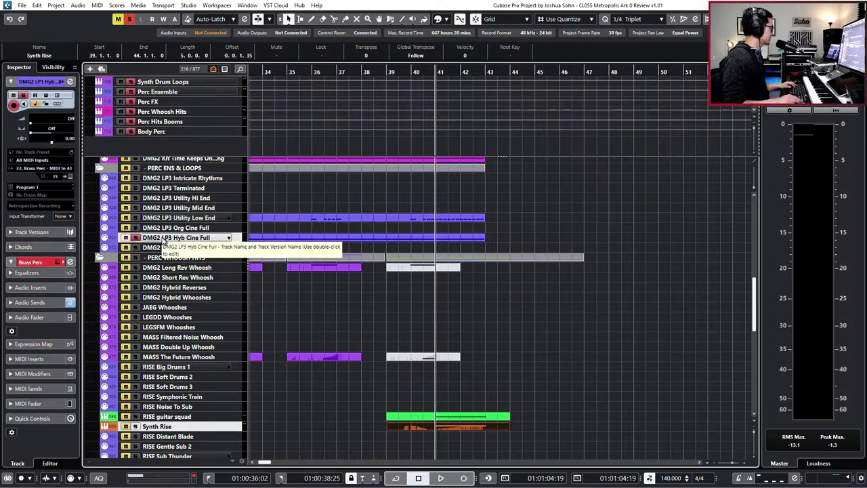
key(space)
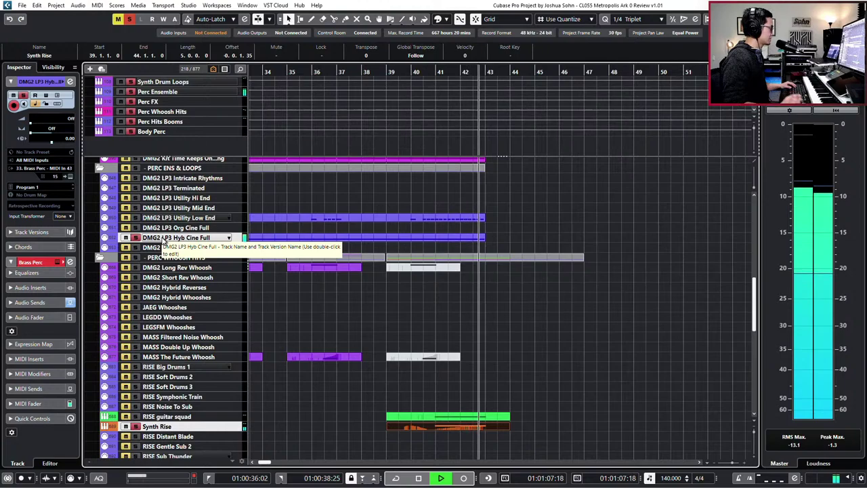
key(space)
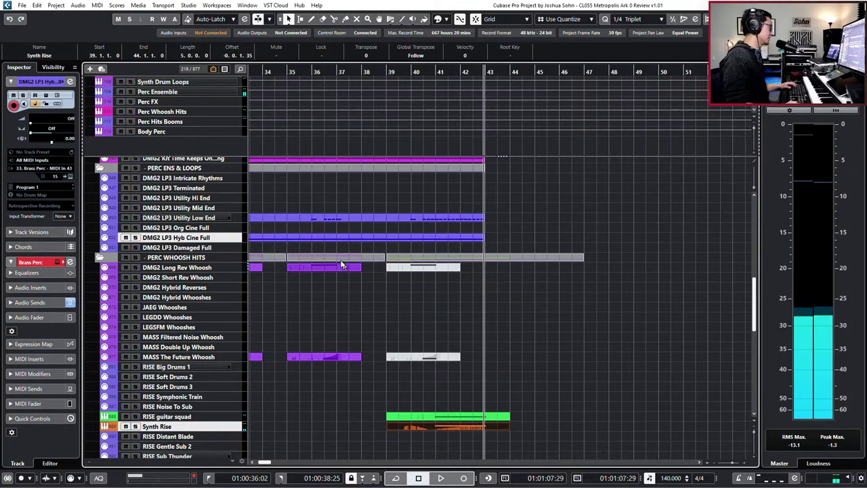
Set the make-up gain of the Synth Rise channel's Compressor to 9.1 dB and return the playhead to bar 41.
click(196, 428)
key(e)
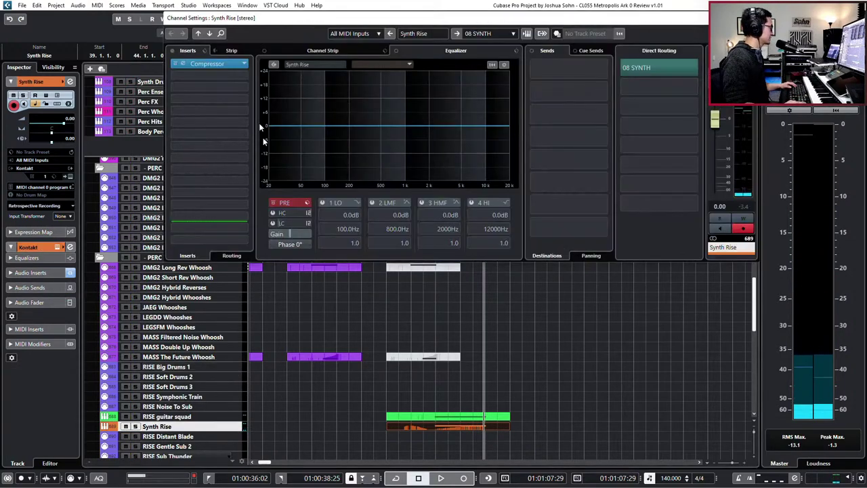
click(227, 65)
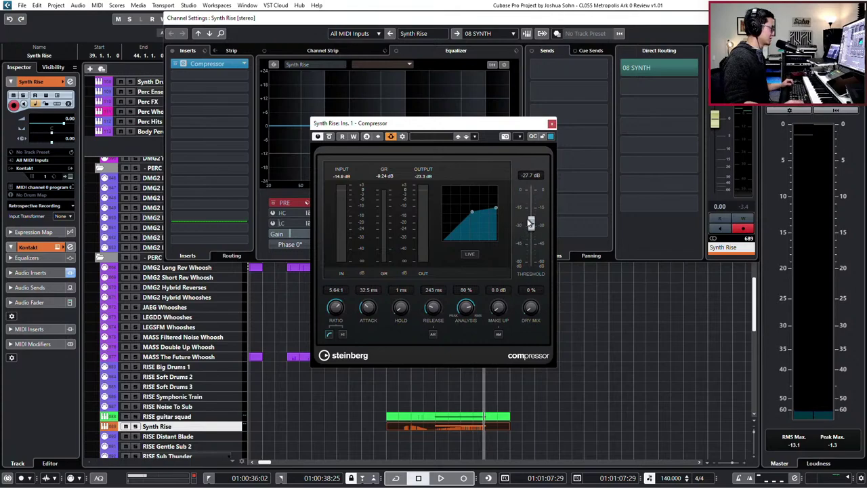
key(KP_Subtract)
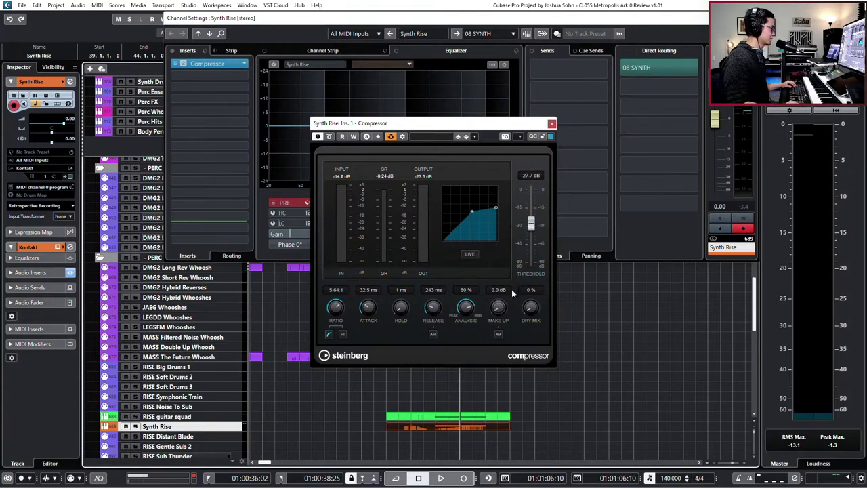
key(KP_Subtract)
key(KP_Subtract)
key(KP_Add)
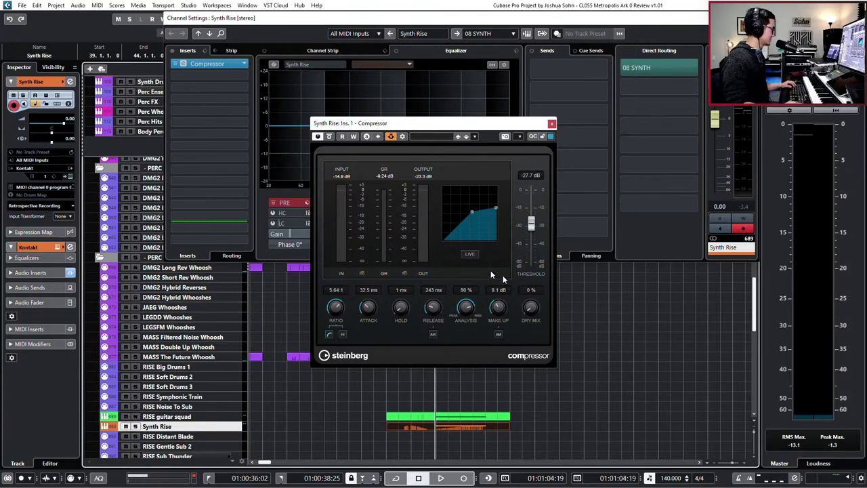
Solo Synth Rise with DMG2 LP3 Hyb Cine Full again and audition the side-chain compression from bar 41.
key(s)
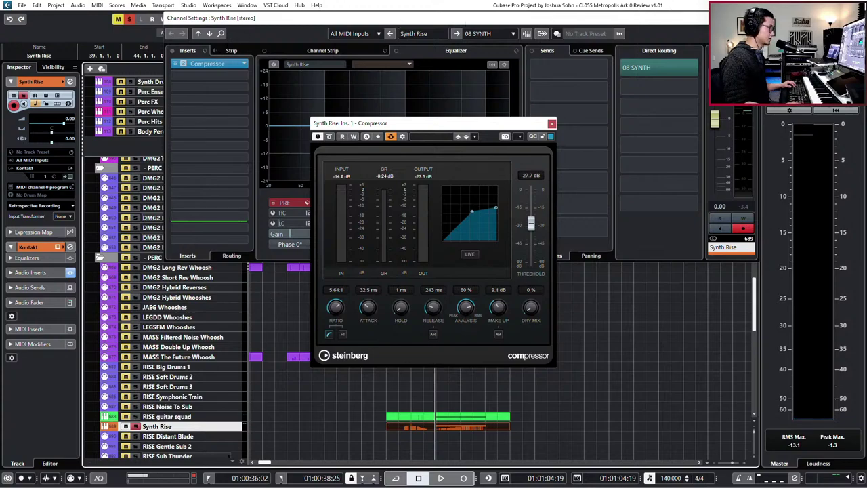
click(754, 18)
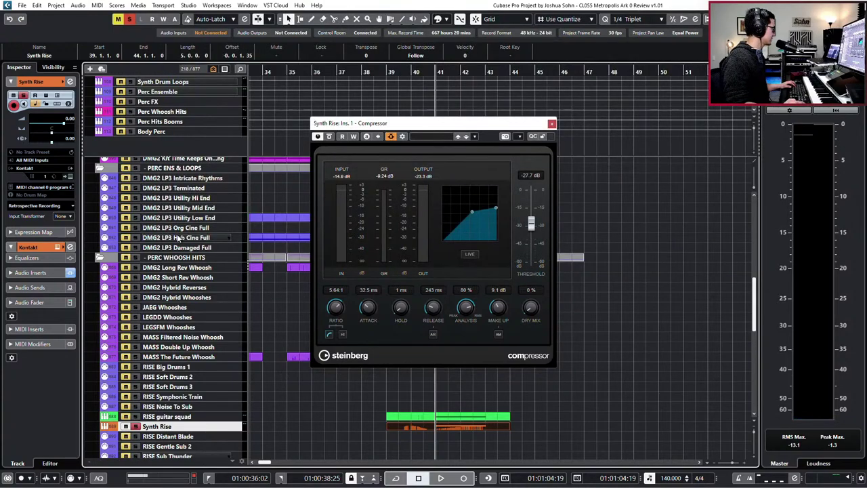
click(180, 239)
click(135, 238)
key(space)
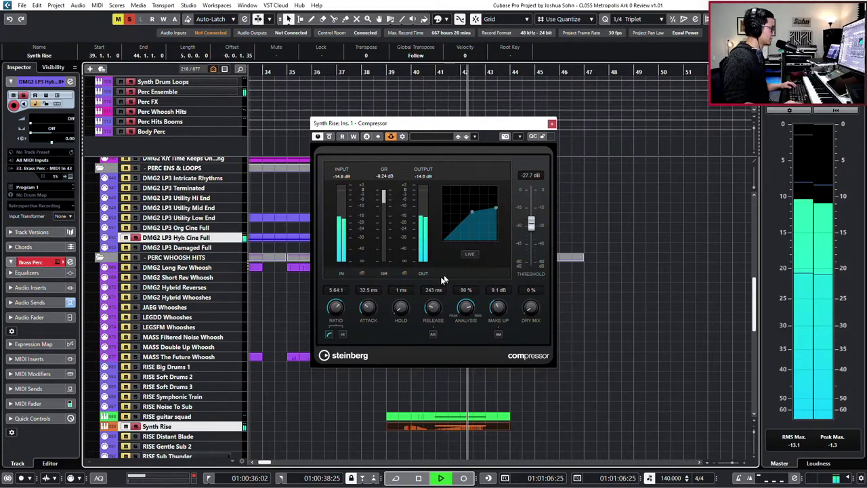
key(space)
Set the Synth Rise compressor's release to 109 ms and its threshold to -27.4 dB while playing the soloed tracks.
mouse_move(433, 307)
mouse_down()
mouse_move(434, 315)
mouse_move(431, 307)
mouse_up()
key(space)
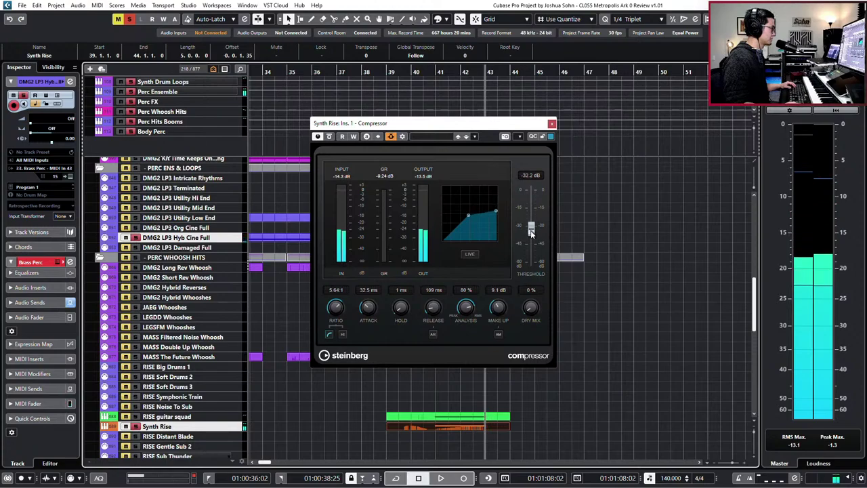
mouse_move(532, 227)
mouse_down()
mouse_move(532, 237)
mouse_move(530, 228)
mouse_up()
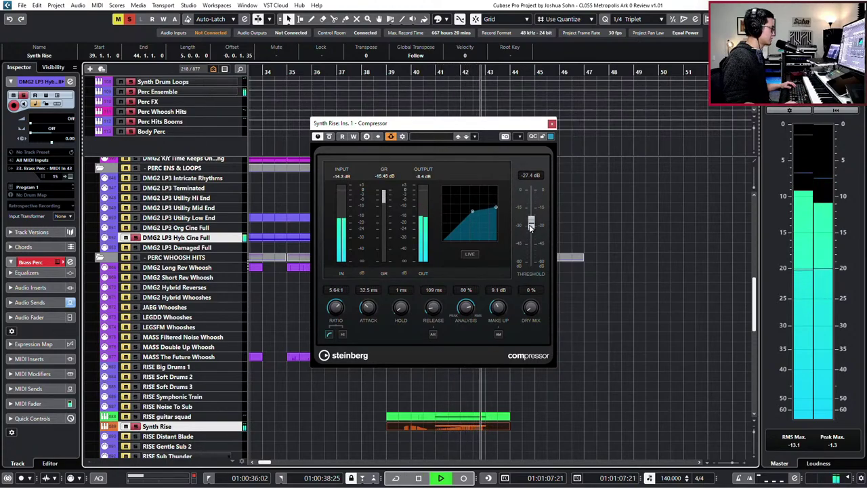
key(space)
Set the compressor's make-up gain to 6.4 dB, ratio to 4.80:1, attack to 15.5 ms and release to 84 ms, playing from bar 41.
drag(497, 308, 505, 321)
key(KP_0)
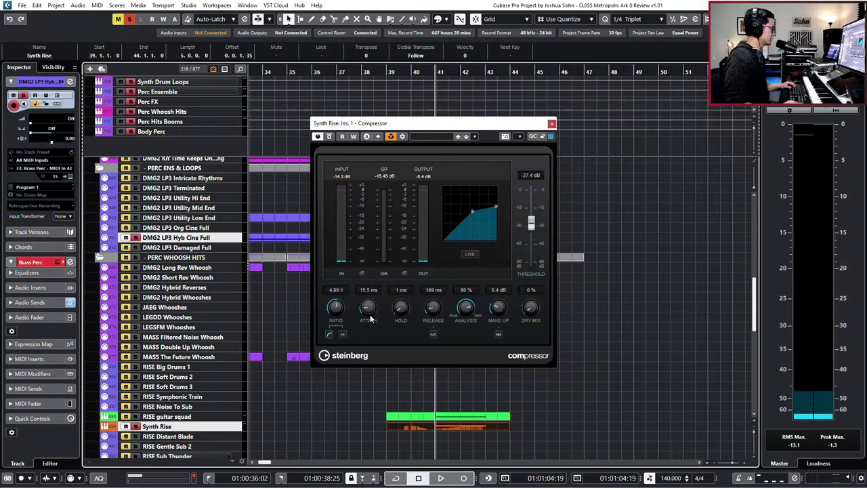
key(space)
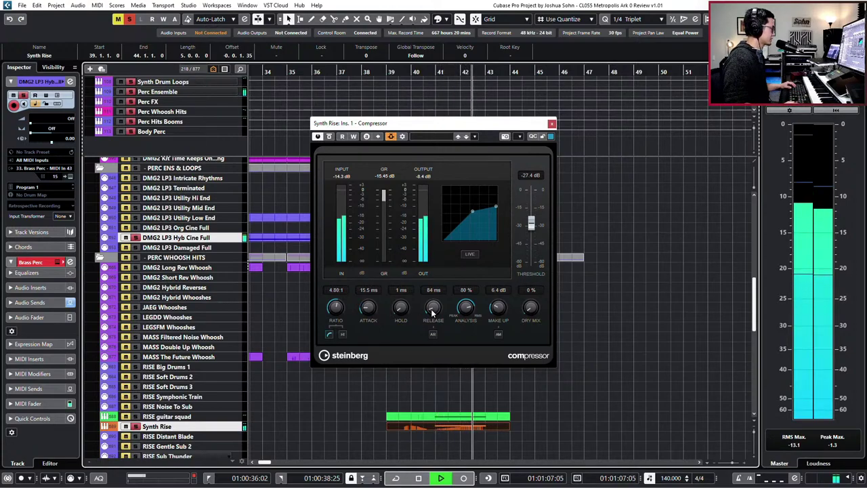
key(space)
click(552, 124)
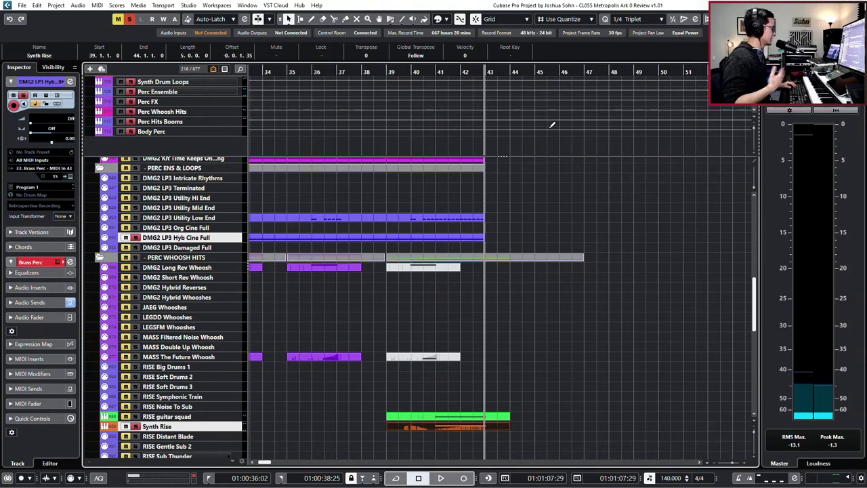
Turn the solo off and play the end of the build-up in the full mix from bar 41.
key(s)
key(KP_Subtract)
key(KP_Subtract)
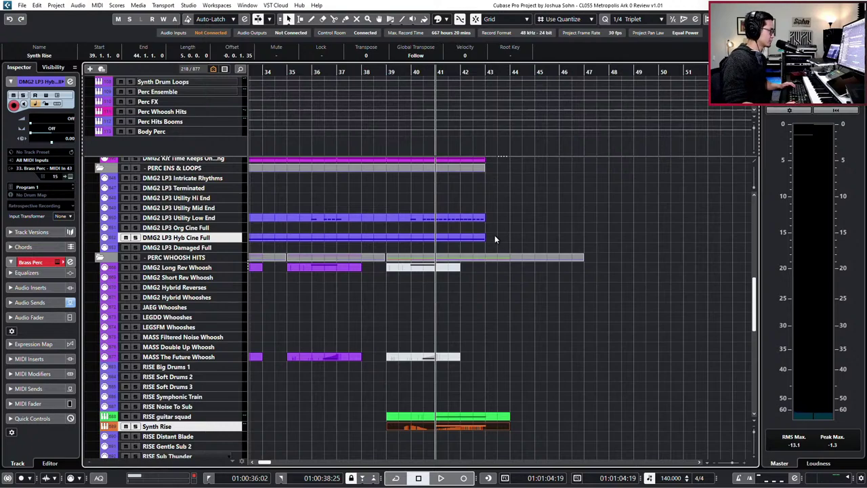
scroll(519, 284, down, 2)
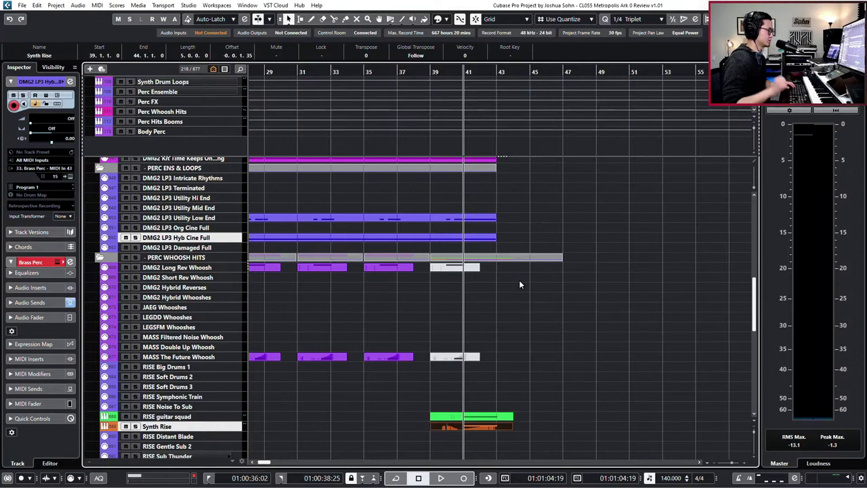
key(space)
scroll(539, 240, up, 2)
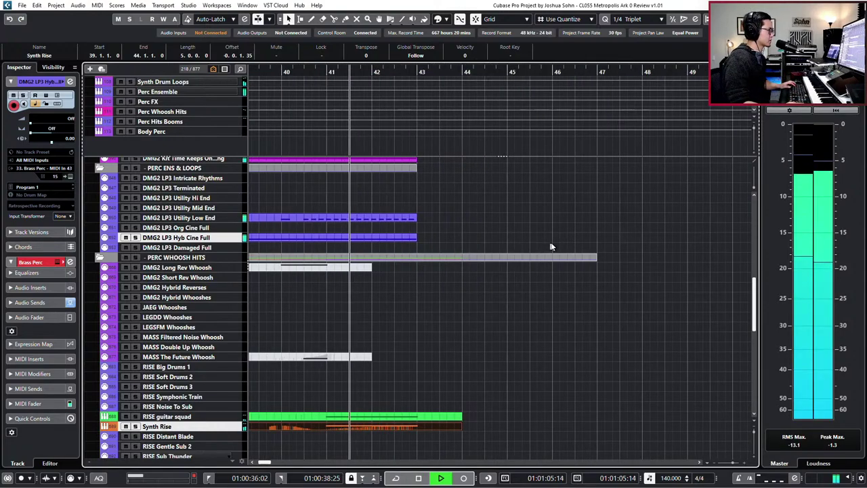
key(e)
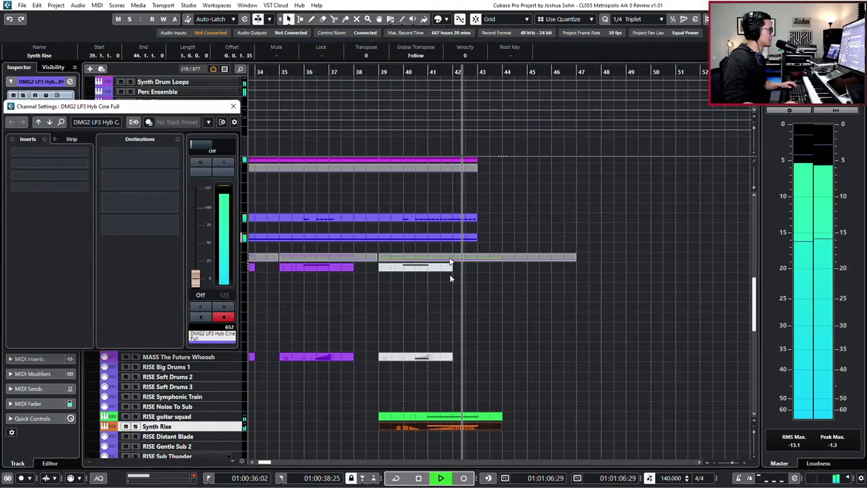
click(232, 108)
key(space)
key(e)
key(e)
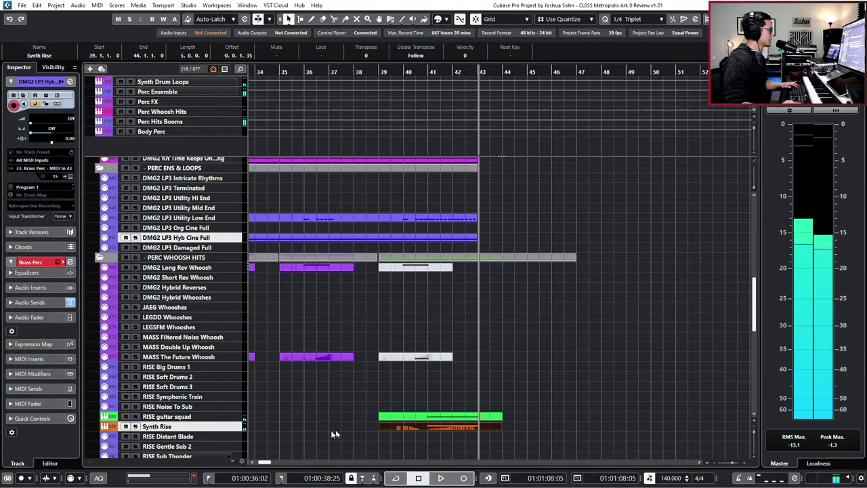
Raise the Synth Rise channel's volume to 6.02 dB and play it in the full mix from bar 41.
click(217, 426)
key(e)
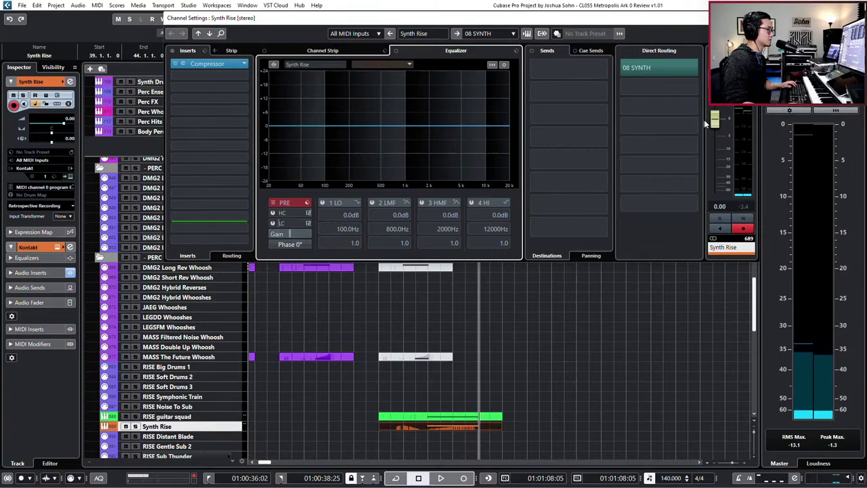
drag(715, 119, 715, 105)
key(KP_Subtract)
key(space)
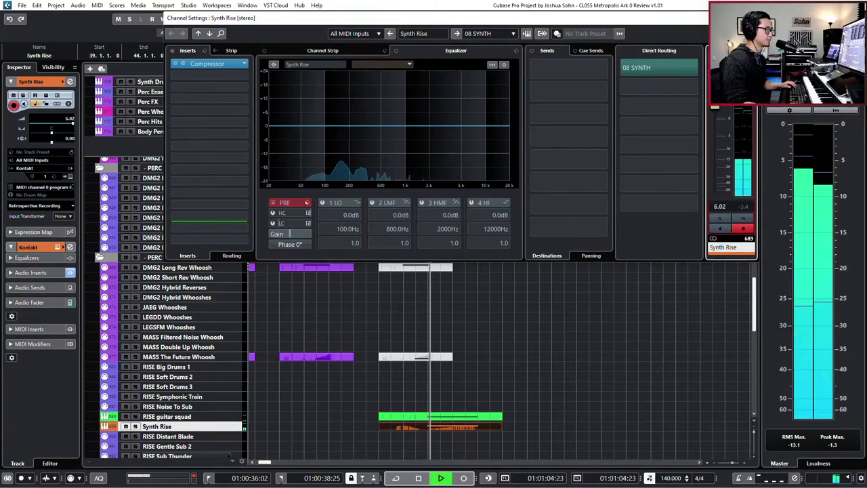
Close the Synth Rise channel settings and stop playback.
key(e)
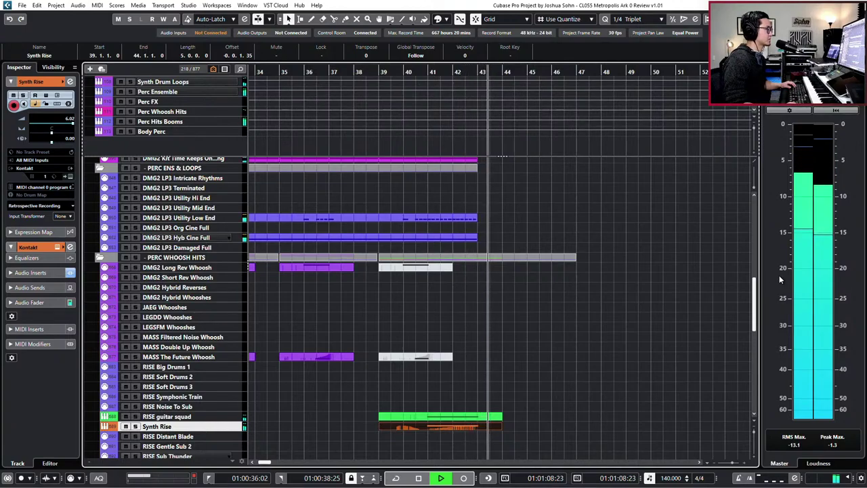
scroll(749, 279, up, 5)
key(space)
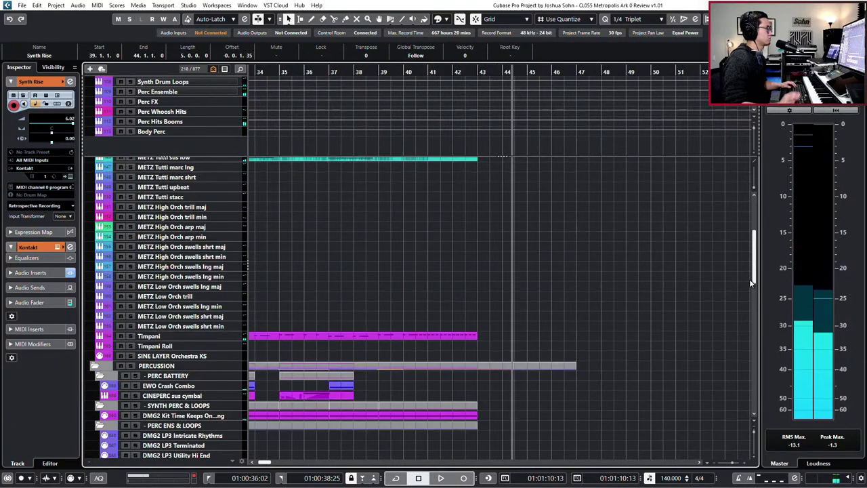
Split the METZ Tutti sus part just after bar 41 and copy the cut-off piece to bar 45.
scroll(749, 279, up, 4)
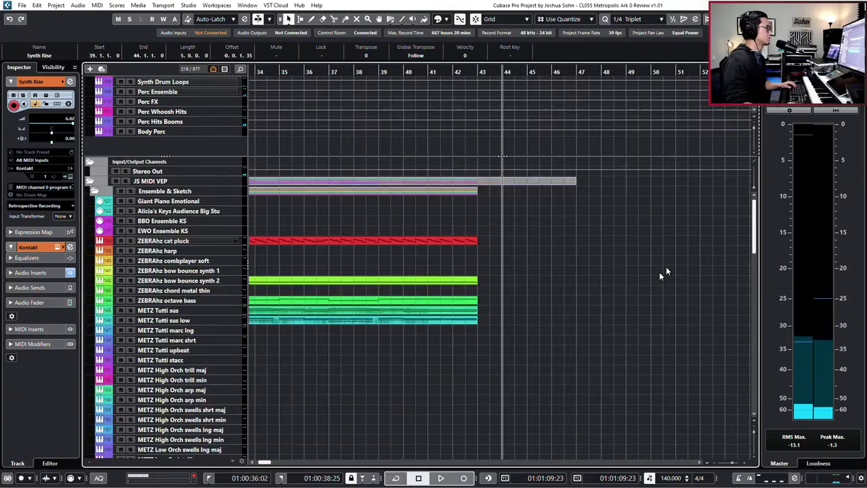
click(447, 310)
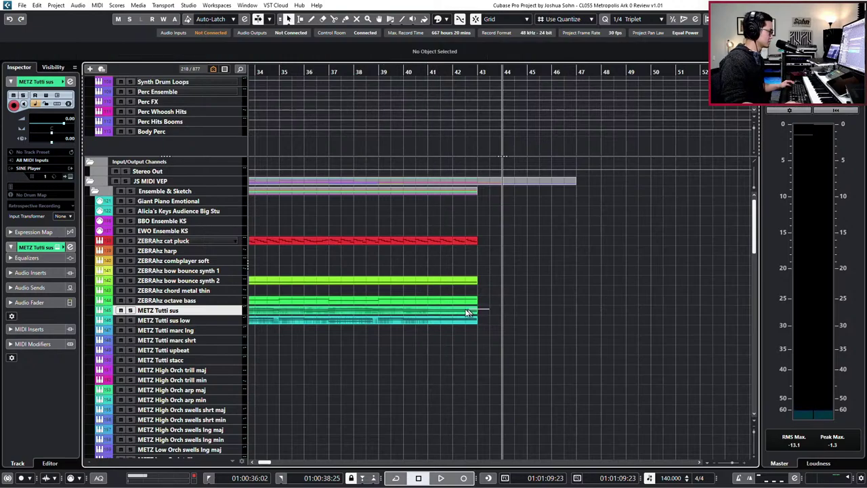
scroll(440, 313, down, 2)
alt+click(440, 313)
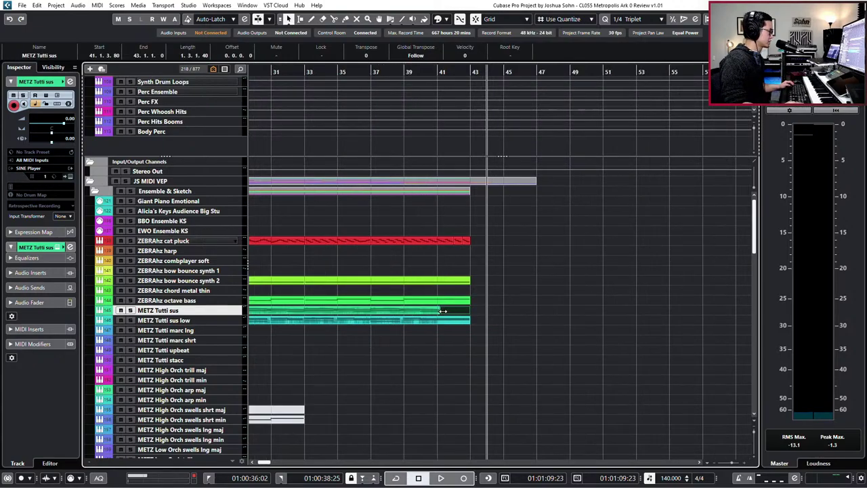
drag(454, 314, 512, 315)
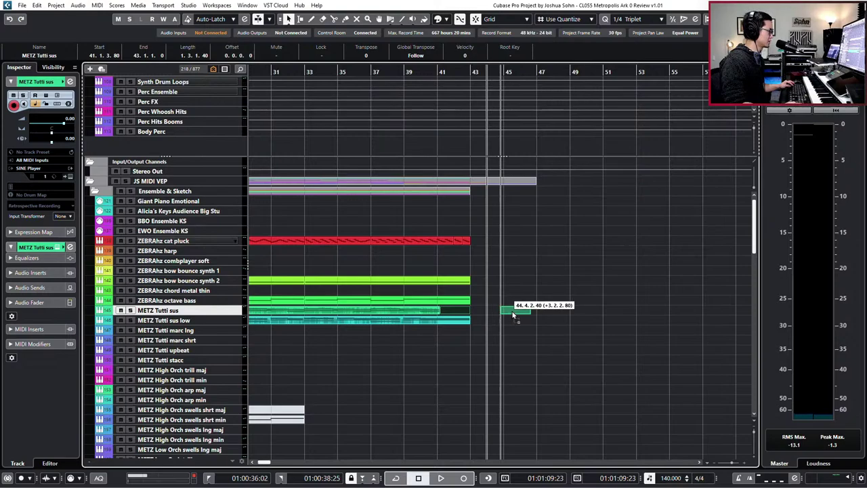
key(Escape)
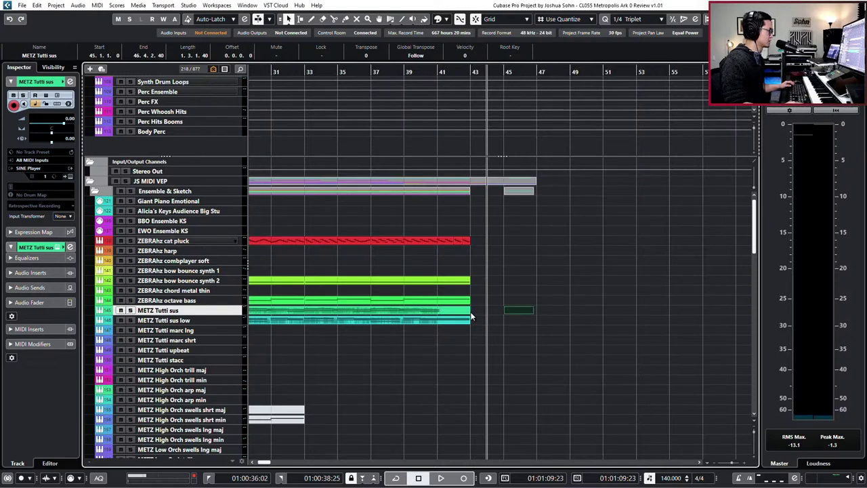
Record a sustained chord with C2, G2 and C3 from bar 45 on the METZ Tutti sus track.
double_click(513, 309)
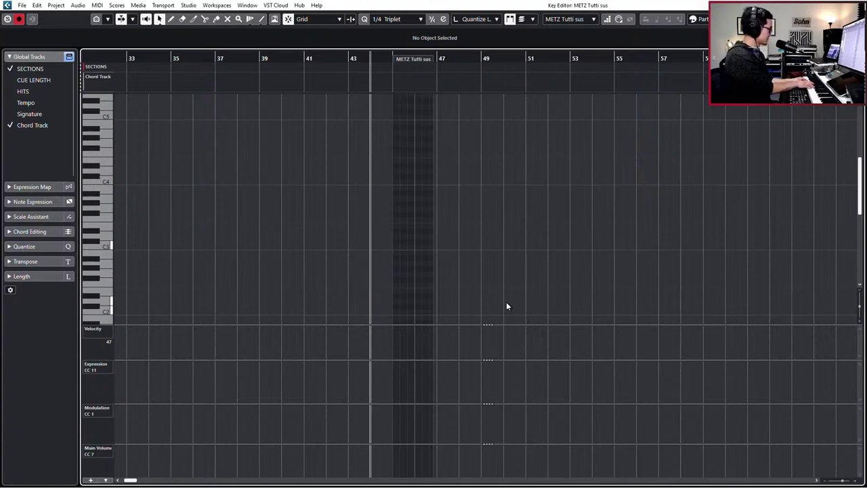
key(KP_Subtract)
key(KP_Subtract)
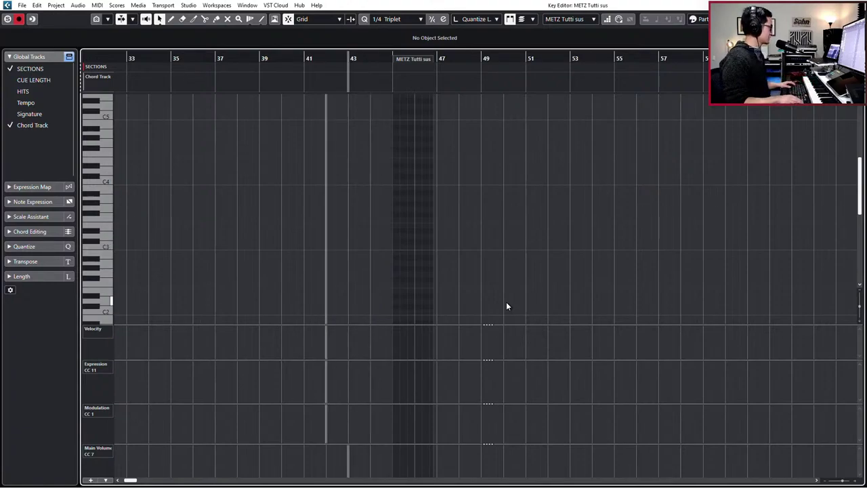
key(space)
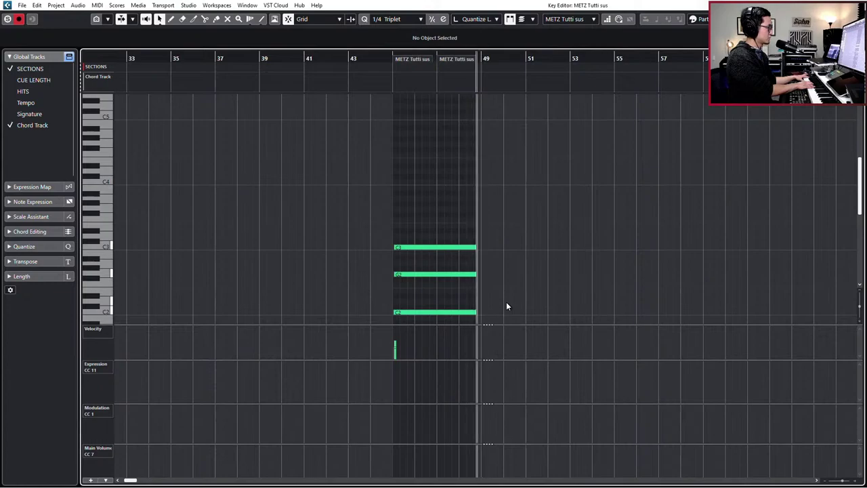
key(space)
key(Return)
Move the recorded chord part to bar 44 and make its C2, G2 and C3 notes last until bar 48.
scroll(508, 303, up, 2)
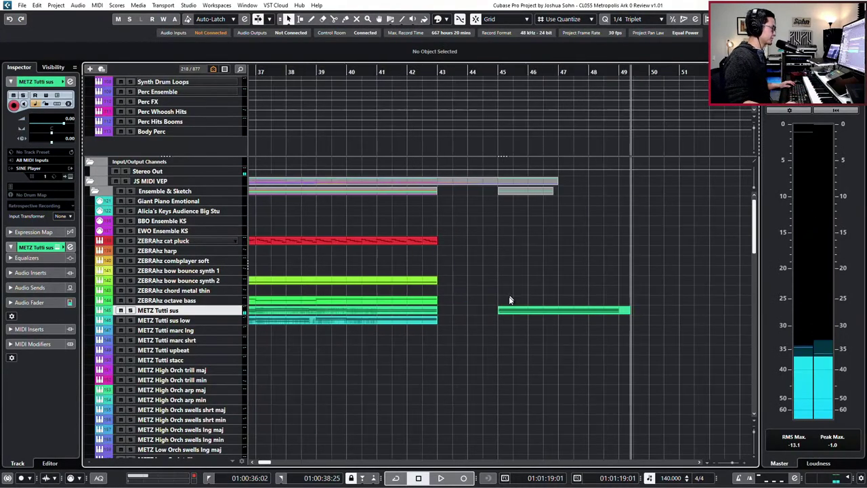
drag(509, 311, 479, 313)
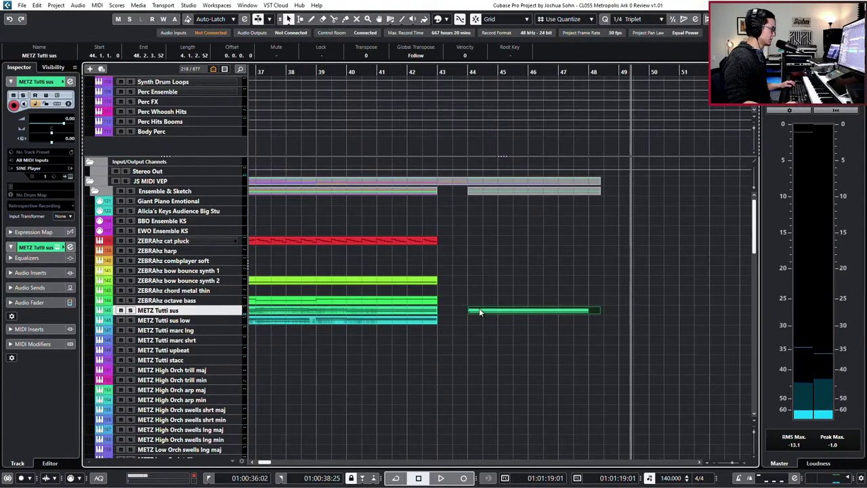
key(b)
key(b)
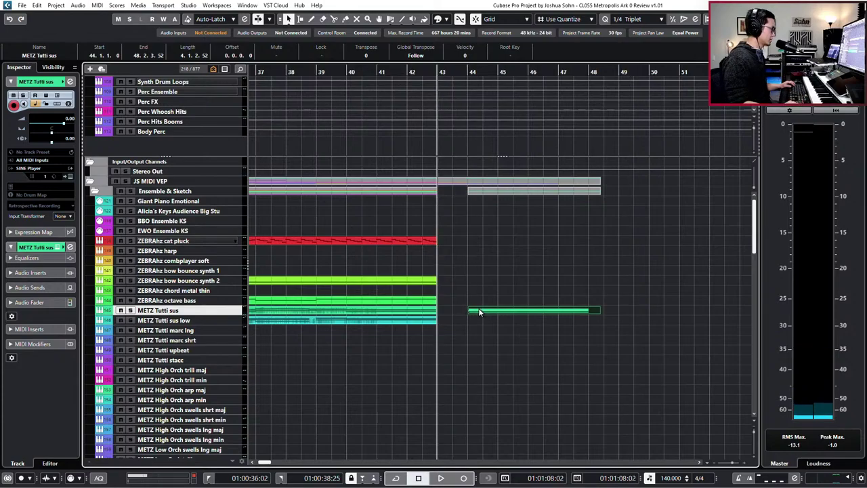
double_click(479, 312)
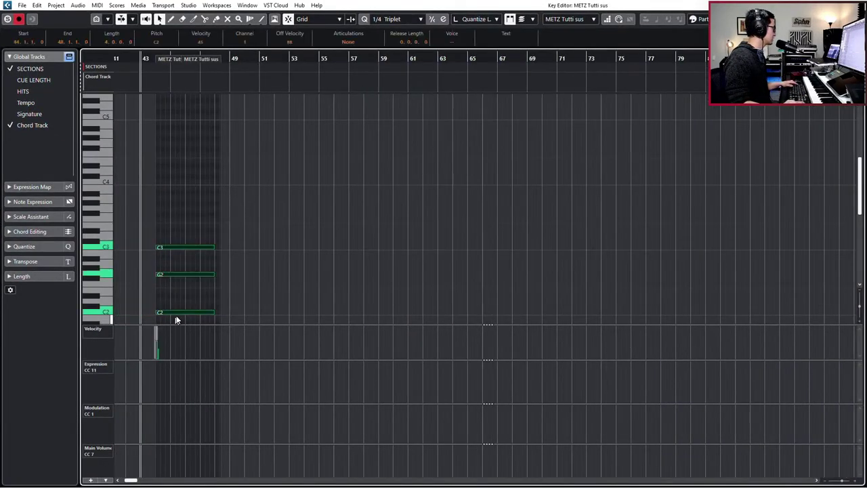
drag(216, 246, 182, 296)
key(Return)
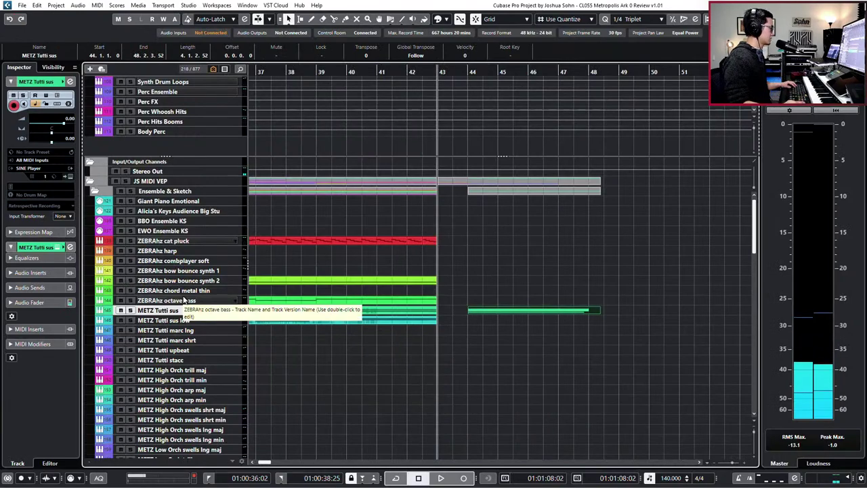
Set the playhead to bar 42 and glue the METZ Tutti sus parts from bar 25 onward into one part.
key(minus)
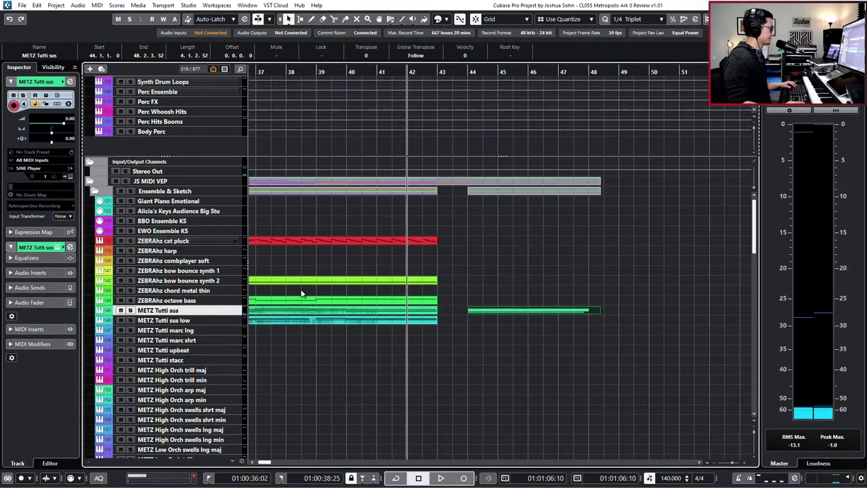
key(4)
click(429, 312)
key(1)
click(561, 312)
Record falling expression and modulation over the chord's last two bars and extend its C1 note to bar 48.
key(space)
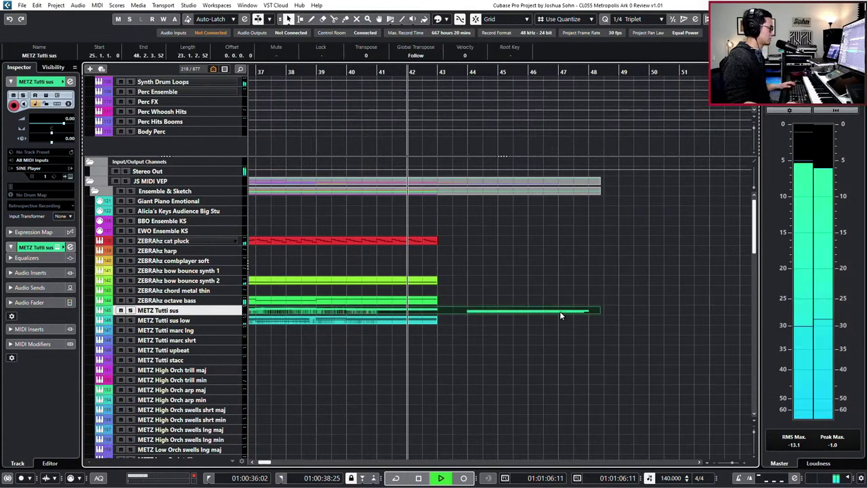
double_click(560, 311)
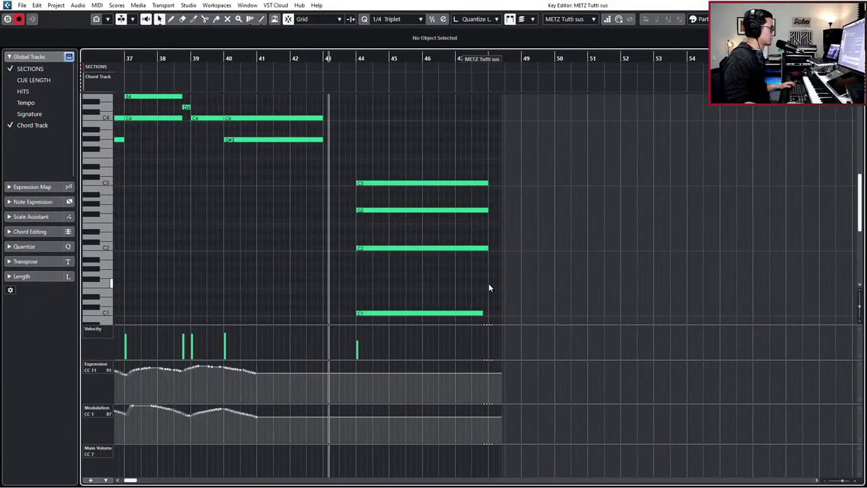
click(465, 314)
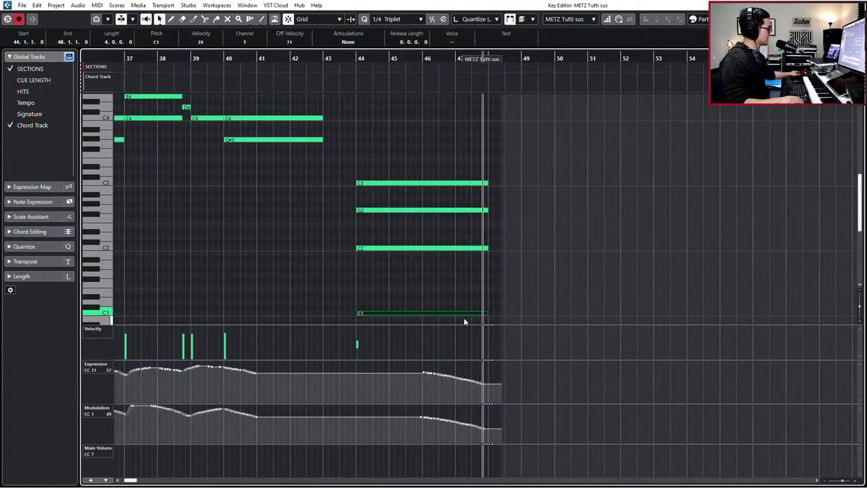
key(space)
key(Return)
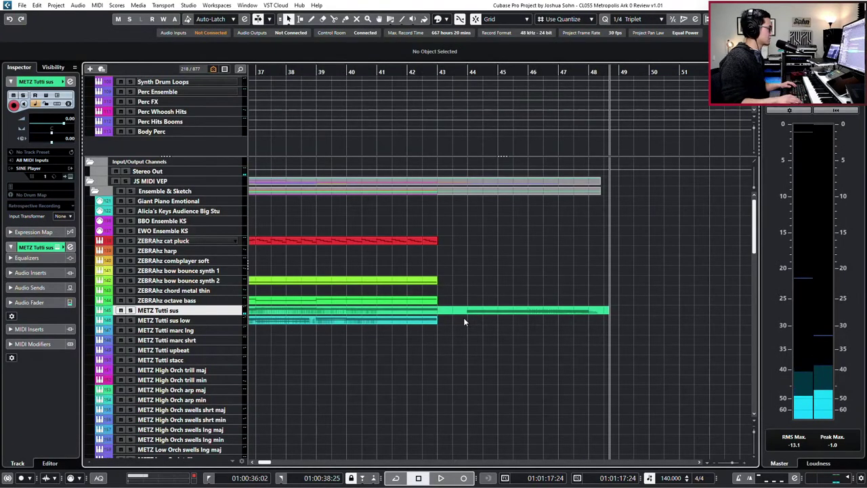
key(g)
key(g)
key(KP_Subtract)
key(KP_Subtract)
key(KP_Subtract)
key(KP_Subtract)
key(KP_Subtract)
key(KP_Subtract)
key(KP_Subtract)
key(KP_Subtract)
key(KP_Subtract)
scroll(465, 314, down, 2)
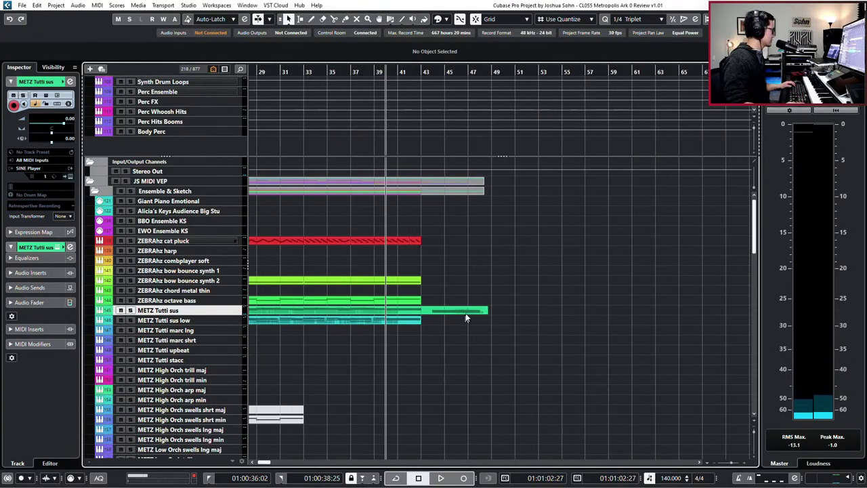
scroll(463, 317, left, 6)
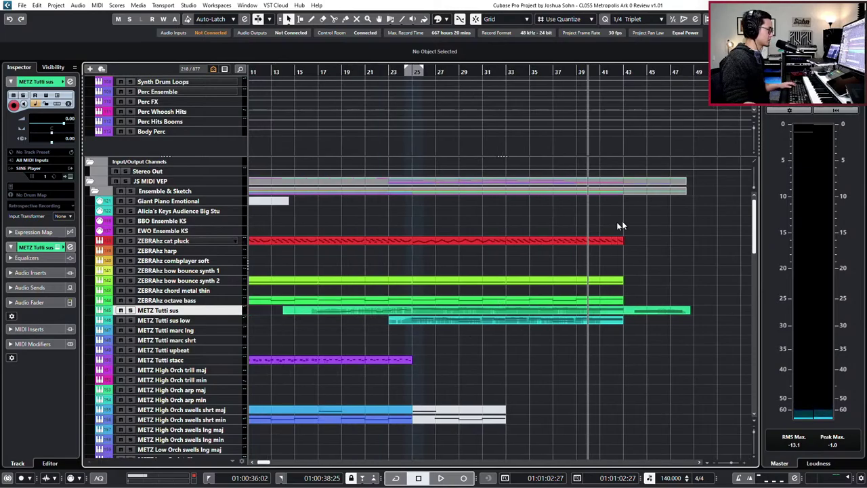
drag(618, 224, 595, 250)
drag(506, 223, 675, 252)
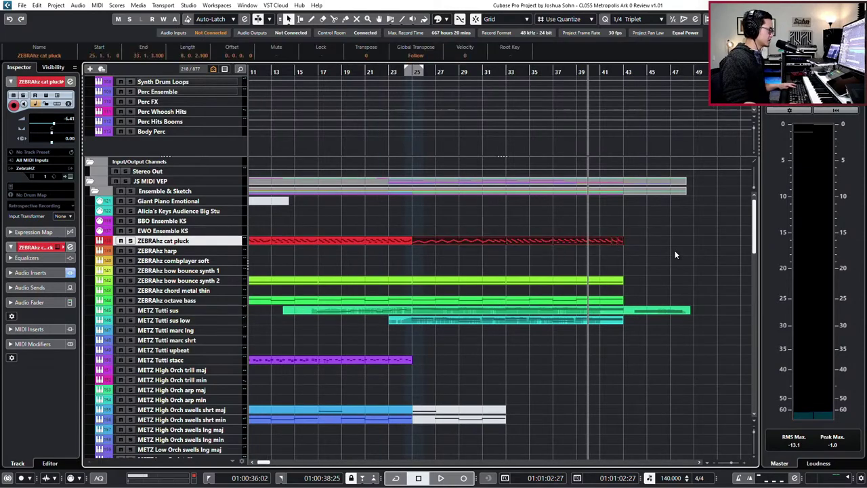
click(674, 253)
Delete the muted bar 39 parts on the MASS The Future Whoosh and DMG2 Long Rev Whoosh tracks.
scroll(643, 277, down, 10)
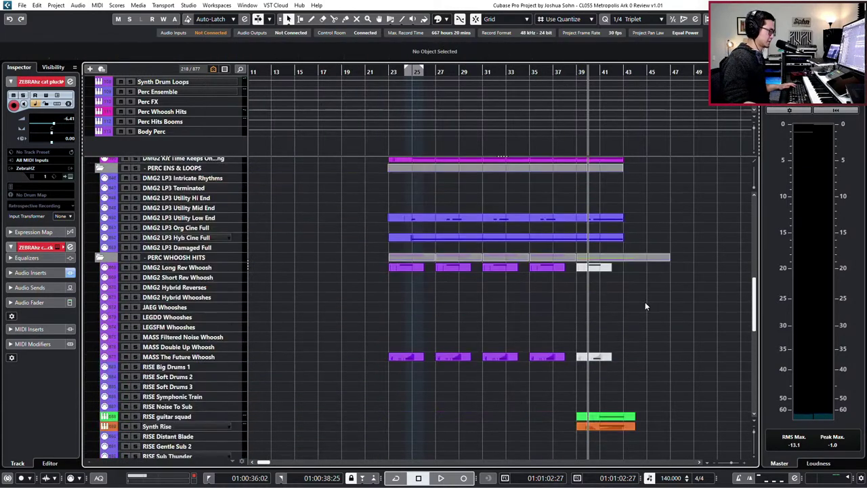
scroll(645, 302, down, 4)
scroll(645, 302, up, 2)
click(637, 298)
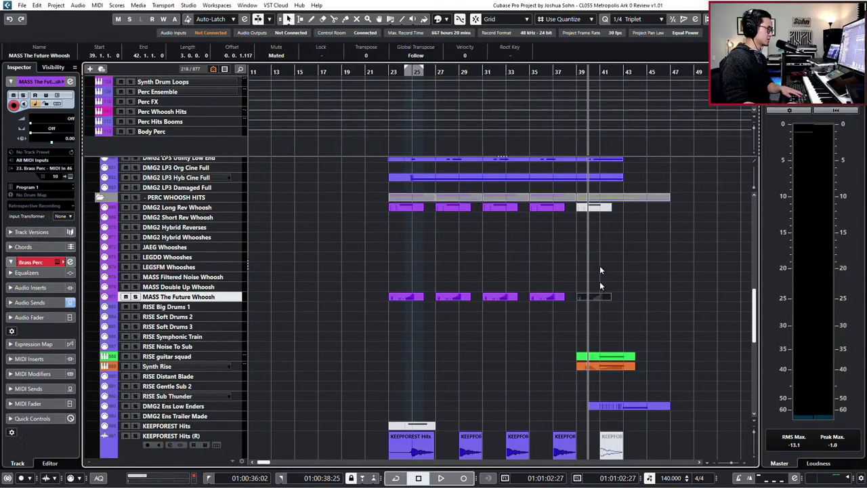
click(597, 210)
key(Delete)
Copy the MASS The Future Whoosh part from bar 35 to bar 39 and play it in the mix.
key(KP_Subtract)
key(KP_Subtract)
key(KP_Subtract)
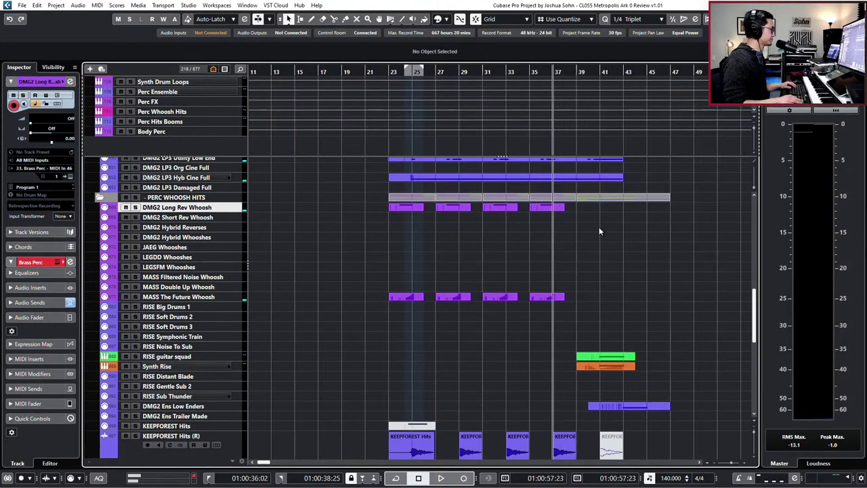
scroll(591, 295, up, 4)
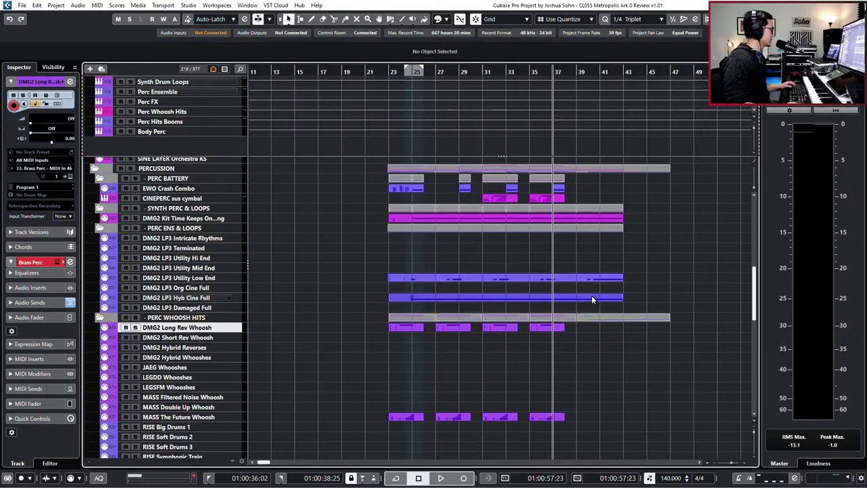
scroll(590, 296, up, 1)
scroll(589, 293, up, 2)
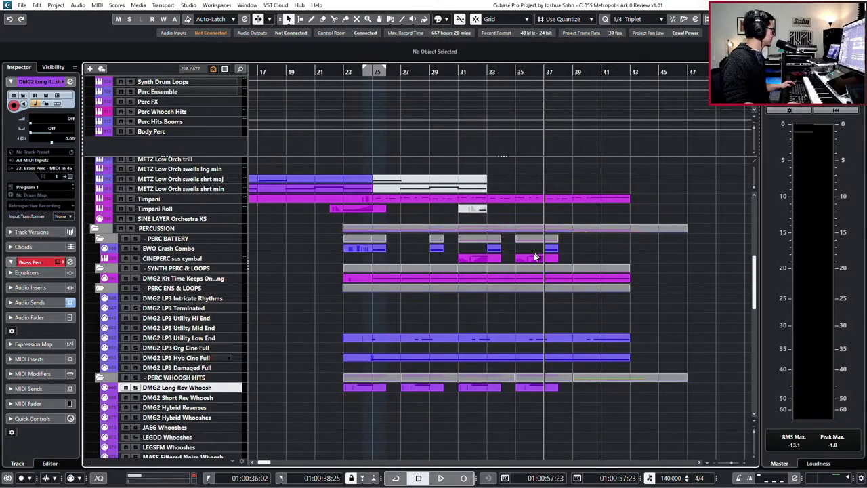
scroll(501, 264, up, 2)
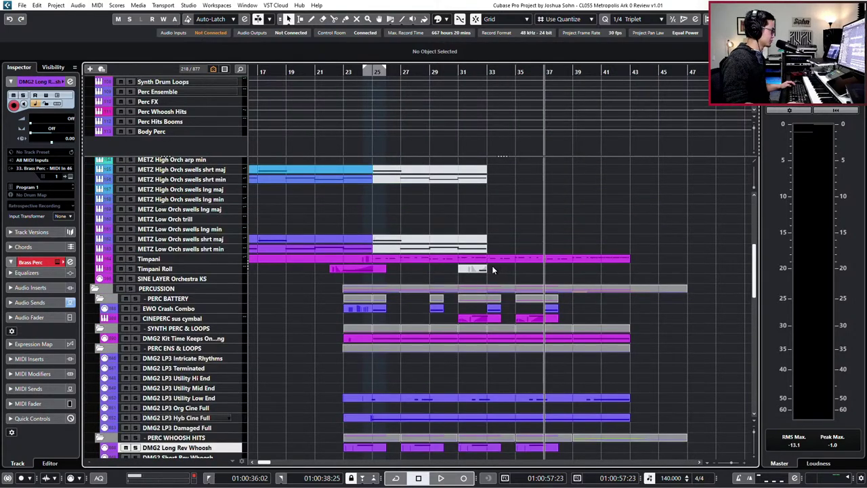
scroll(492, 266, down, 6)
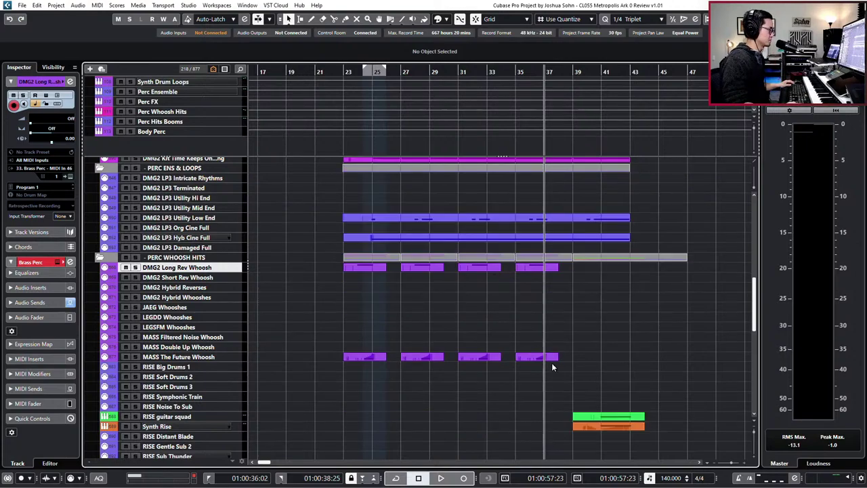
scroll(546, 359, up, 3)
drag(536, 358, 635, 357)
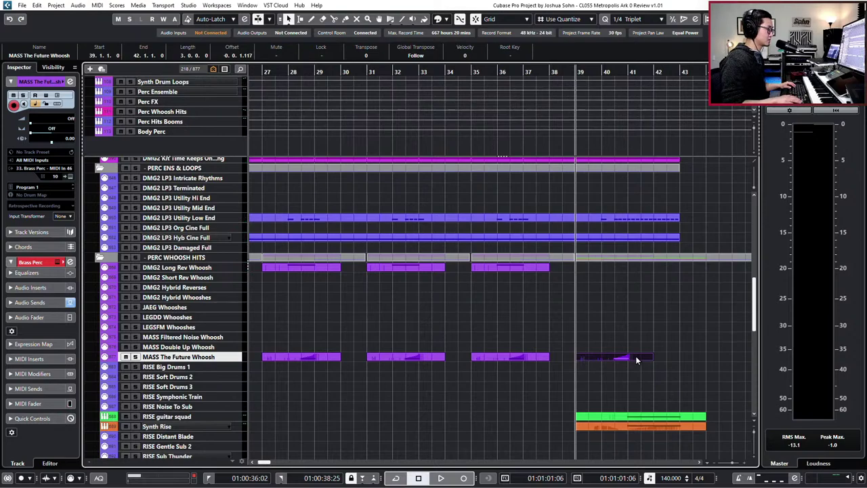
key(space)
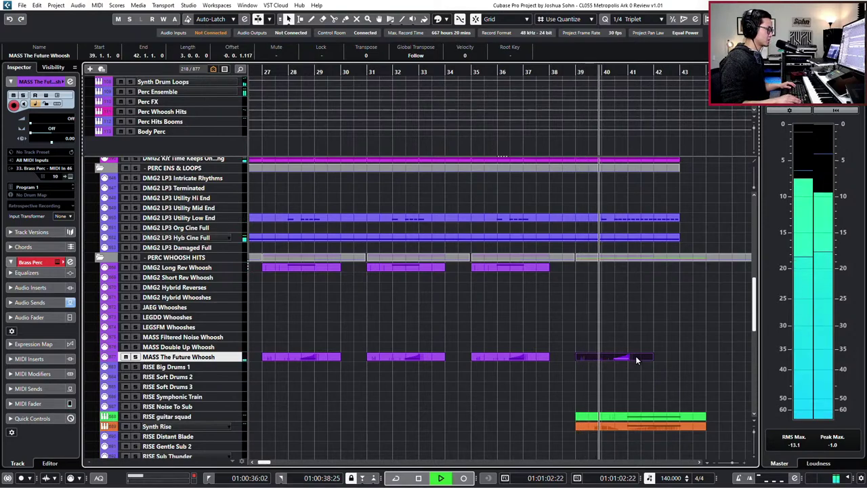
key(space)
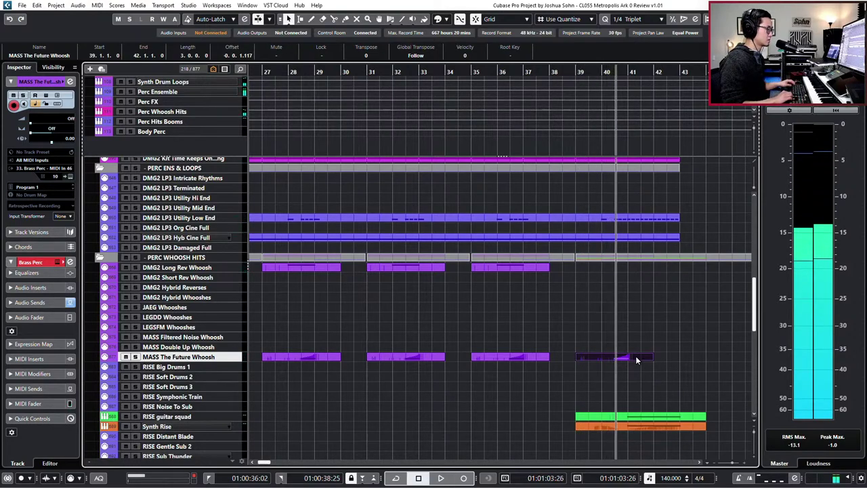
Shift the copied MASS The Future Whoosh part to start at bar 41 and play through bar 43.
key(ctrl+Right)
key(ctrl+Right)
key(ctrl+Right)
key(ctrl+Right)
key(ctrl+Right)
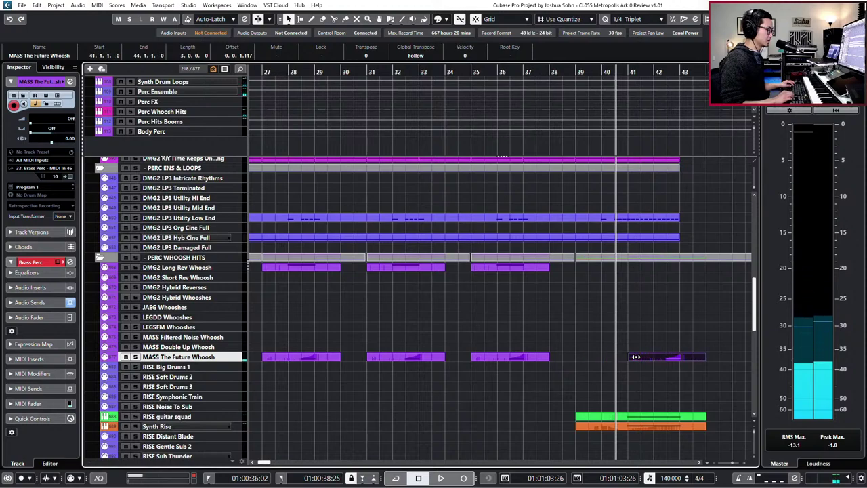
key(space)
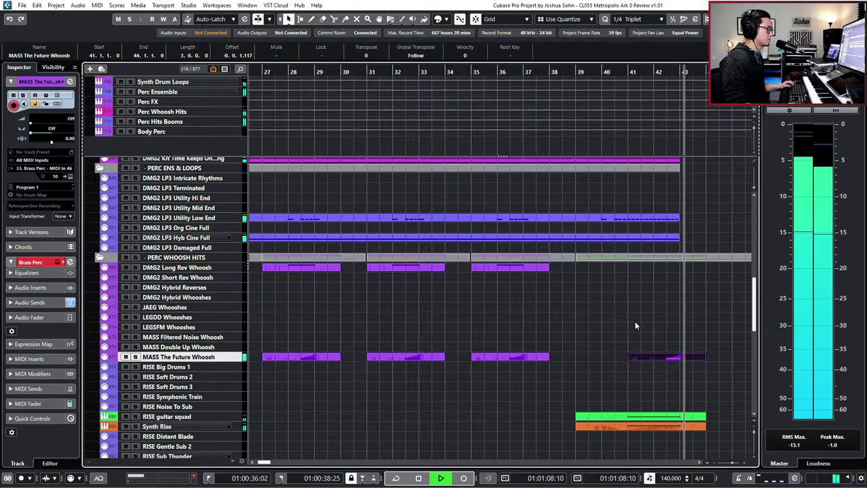
Stop playback and set the locators around the whole cue using the Ensemble & Sketch folder part.
scroll(686, 344, down, 4)
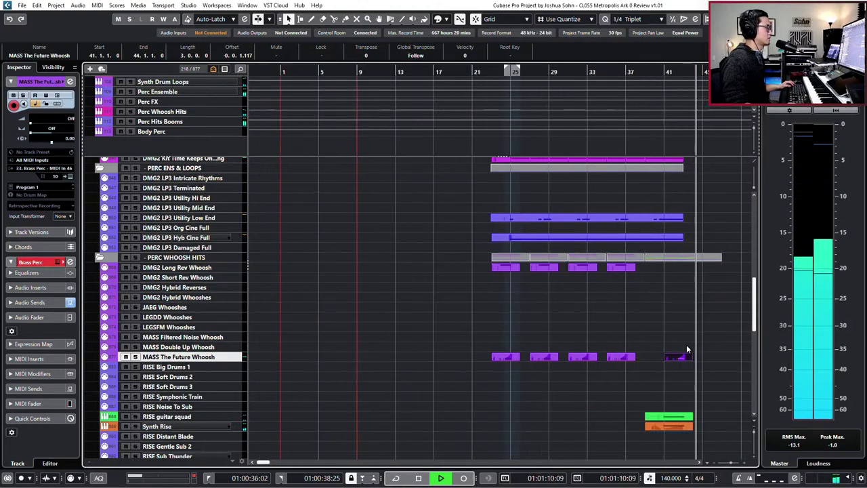
key(space)
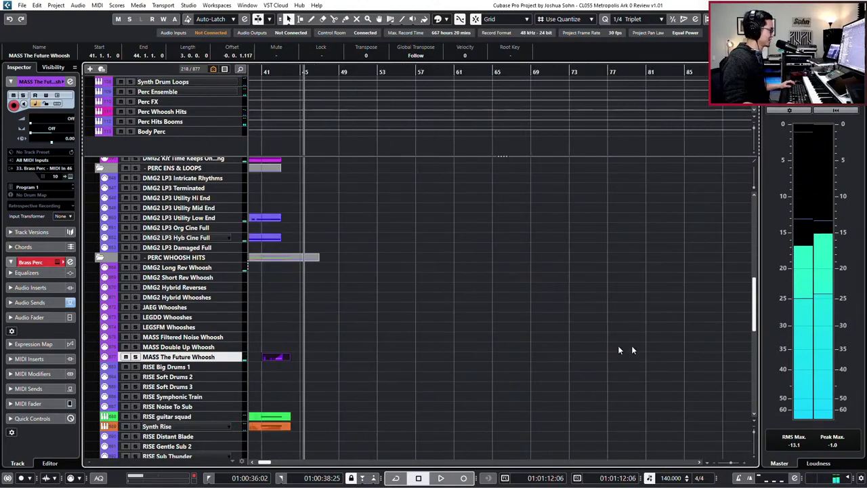
scroll(618, 350, down, 3)
scroll(490, 350, up, 10)
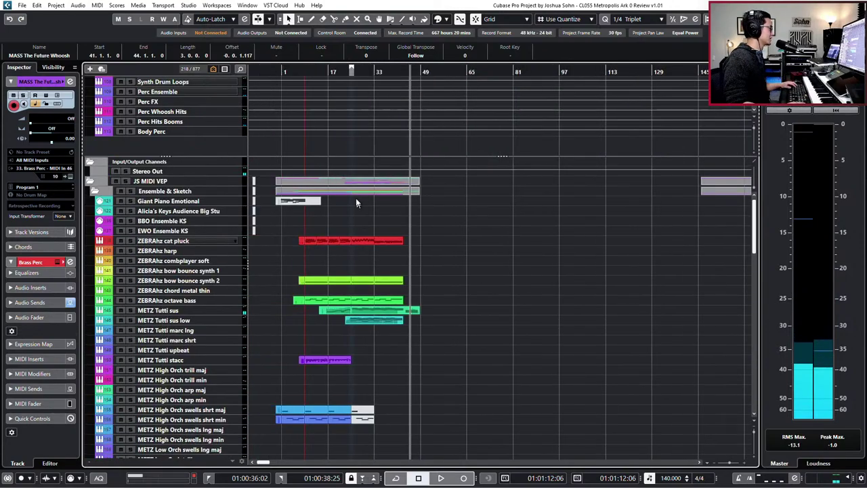
click(355, 189)
key(p)
click(305, 208)
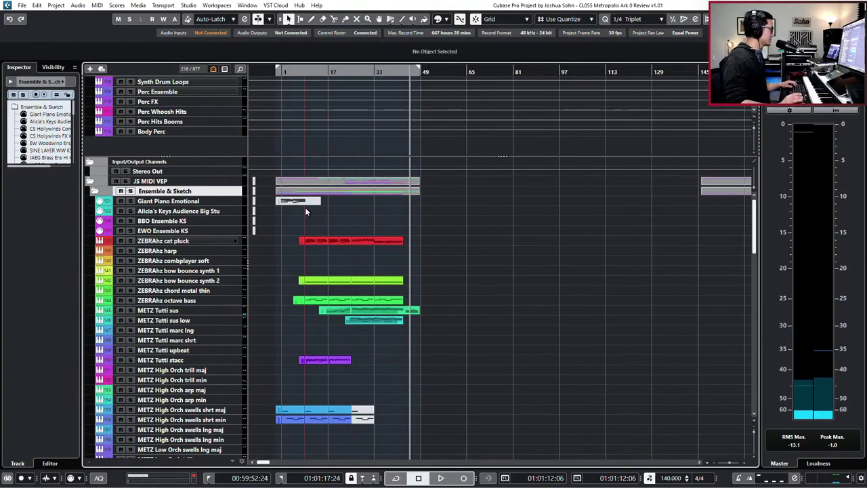
Delete the muted parts on the Giant Piano Emotional, METZ High Orch swells shrt and METZ Low Orch swells shrt maj and min tracks.
click(304, 203)
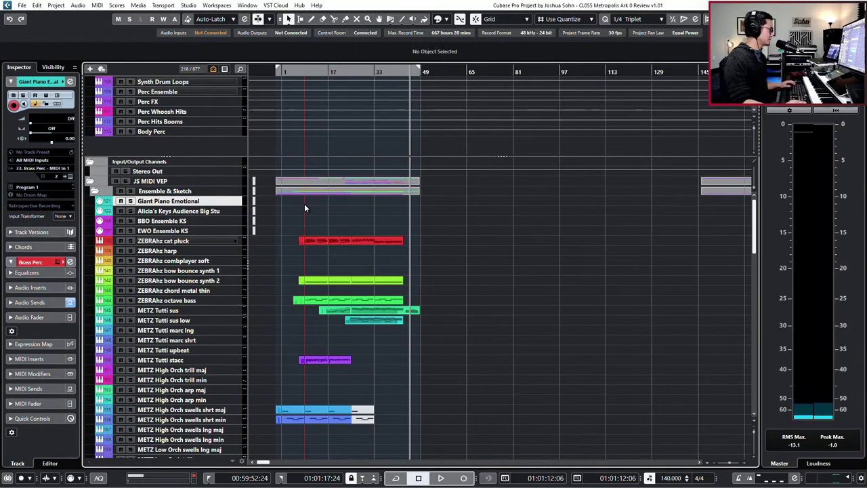
scroll(329, 286, down, 4)
key(Delete)
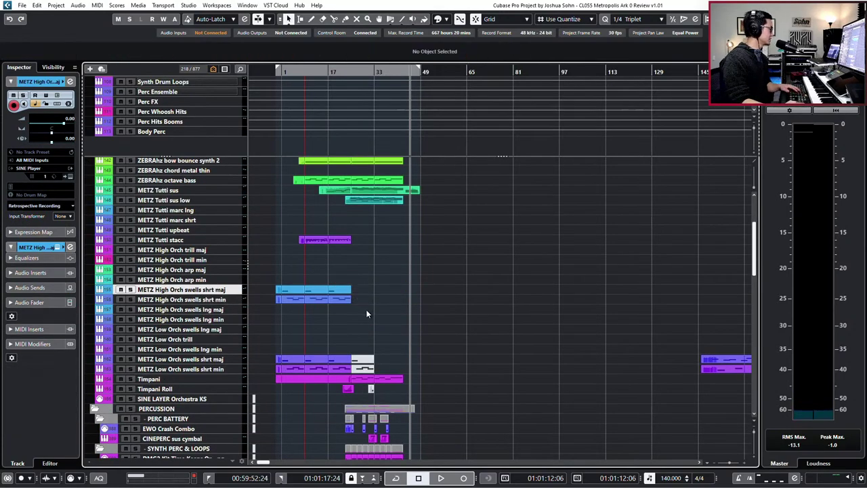
scroll(367, 309, down, 2)
drag(375, 288, 367, 303)
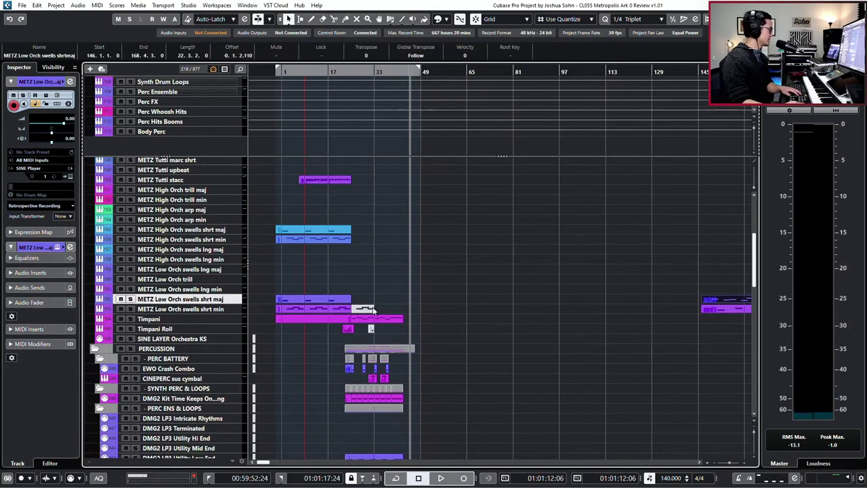
click(374, 311)
Filter the track list to show only tracks with data between the locators.
scroll(374, 313, down, 4)
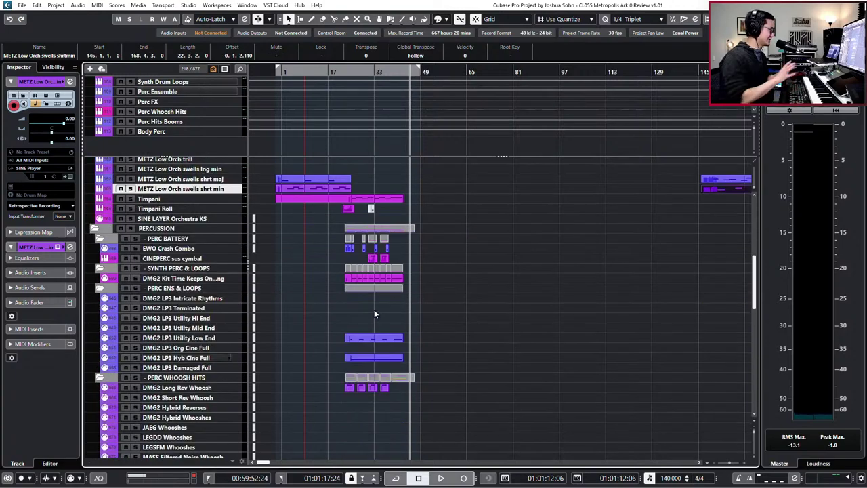
scroll(367, 314, up, 5)
scroll(406, 309, left, 3)
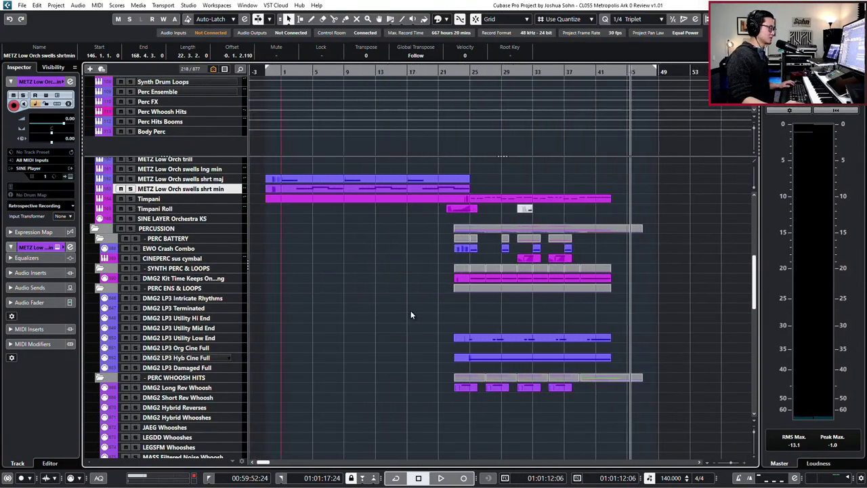
scroll(411, 310, up, 2)
scroll(414, 316, left, 2)
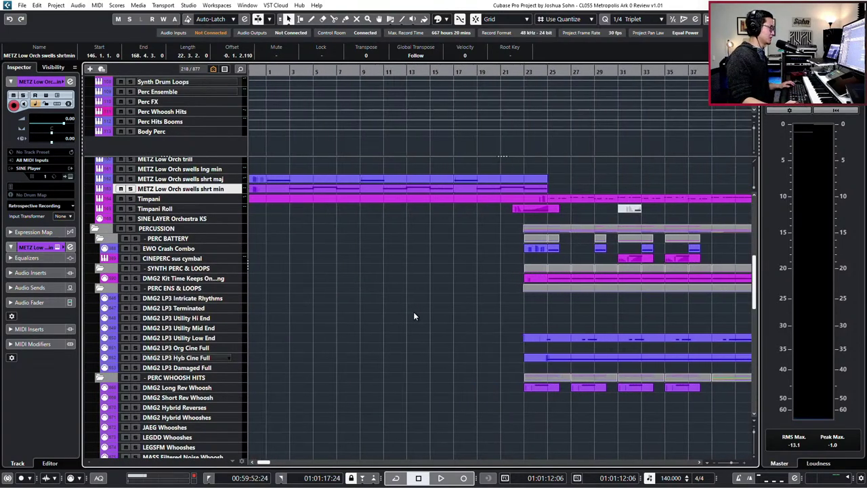
click(214, 70)
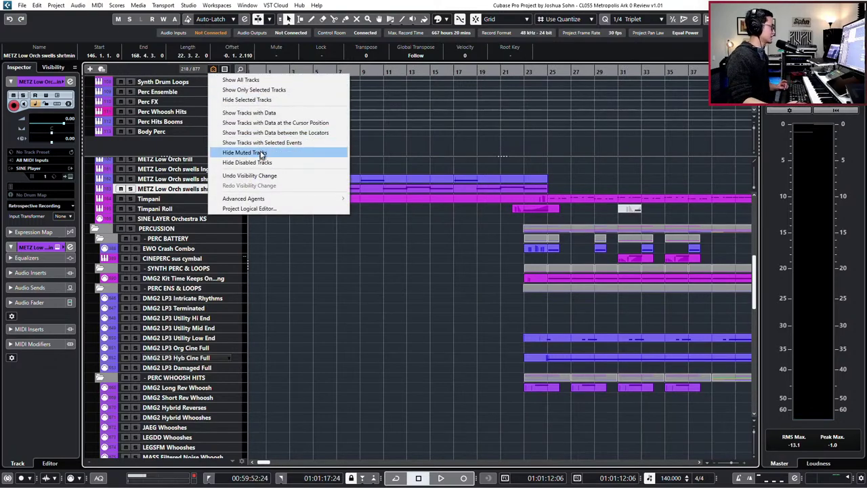
click(271, 132)
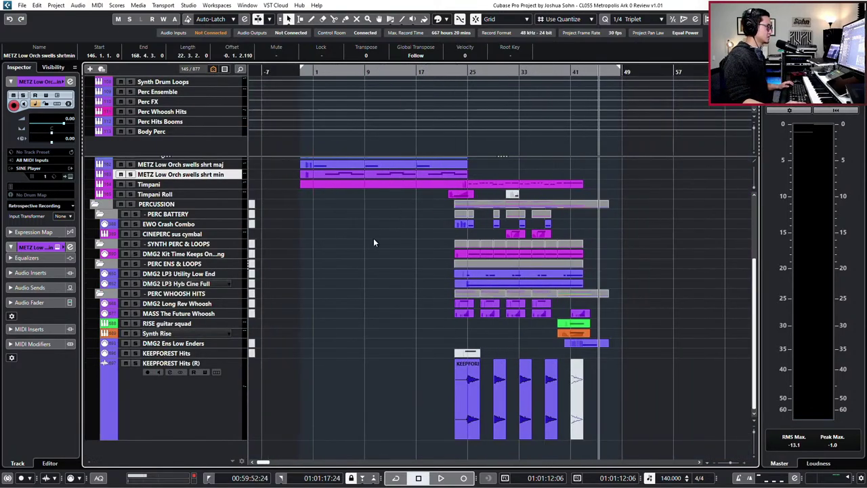
scroll(177, 274, up, 3)
scroll(269, 272, up, 3)
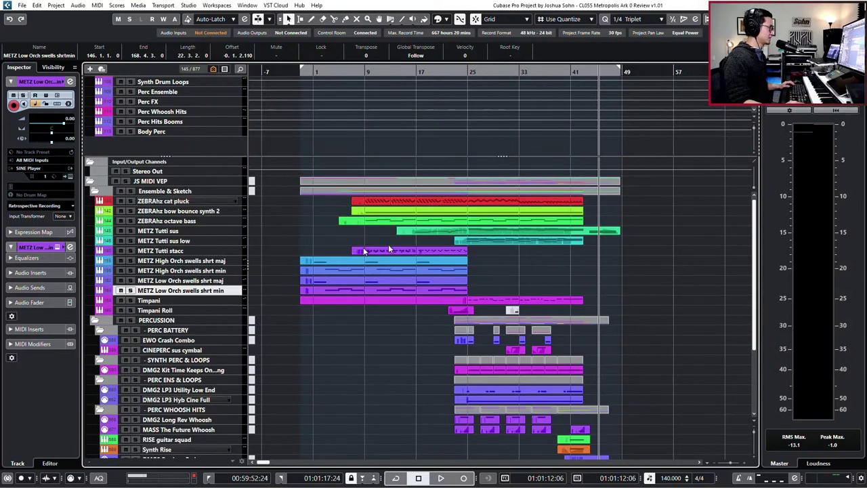
Return the cursor to the cue's start and shrink the upper track area to show just the SECTIONS and CUE LENGTH tracks.
key(Home)
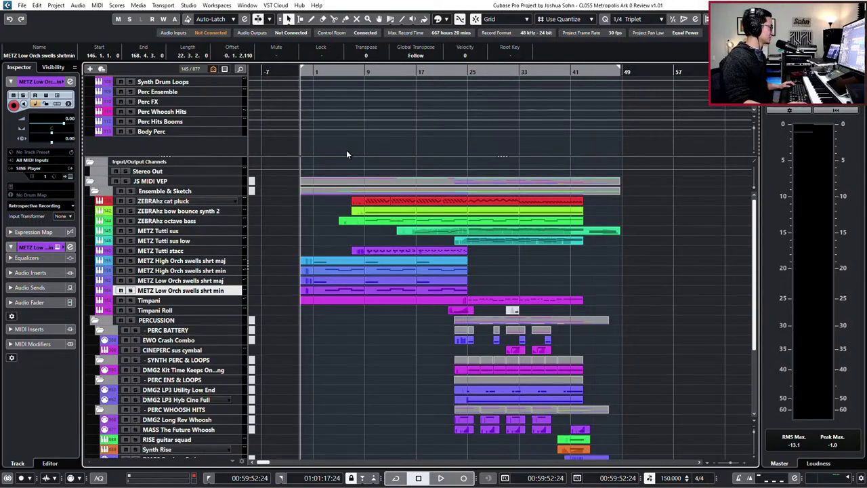
drag(352, 157, 366, 119)
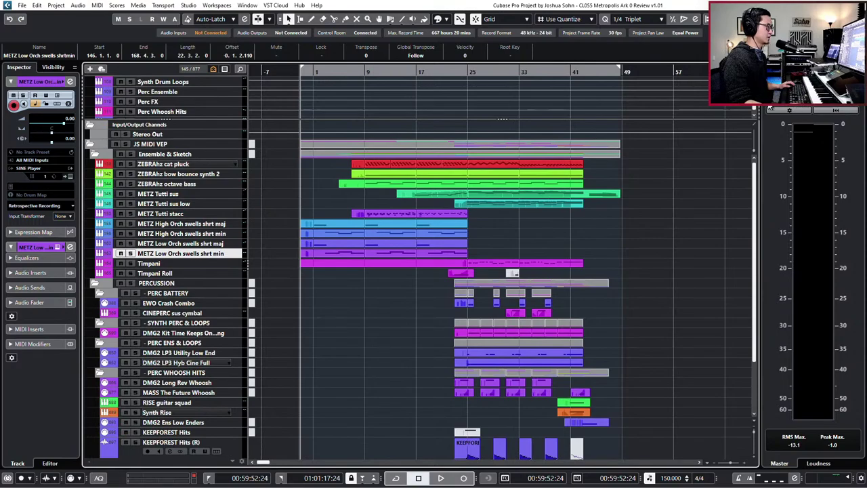
drag(756, 106, 756, 80)
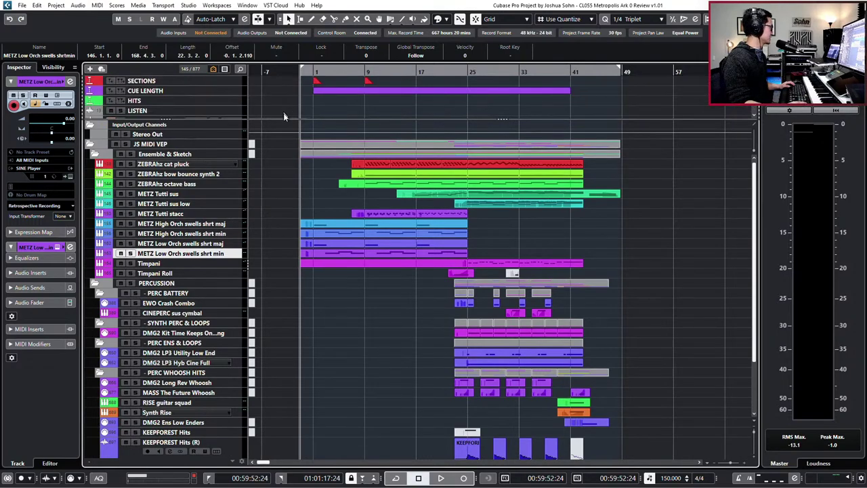
drag(285, 119, 314, 98)
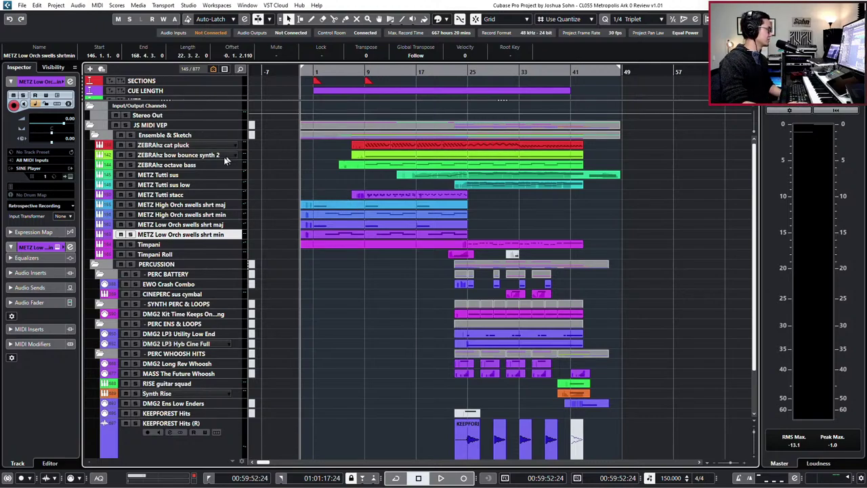
scroll(293, 363, down, 3)
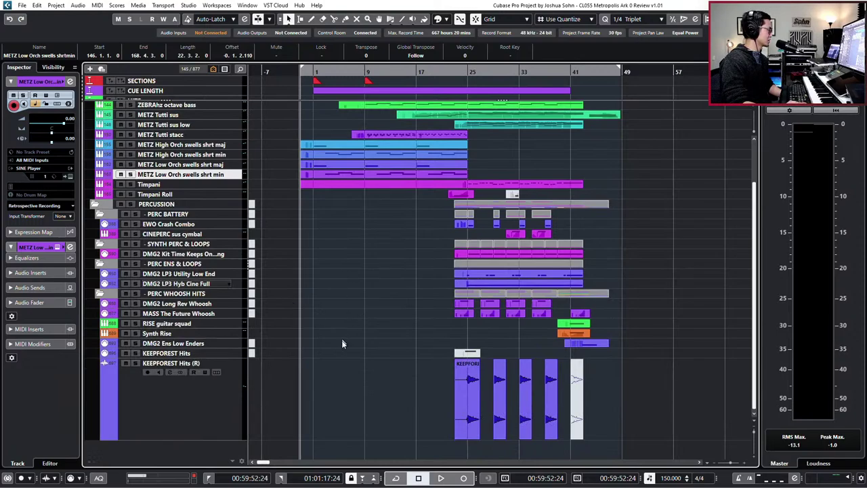
scroll(346, 346, up, 3)
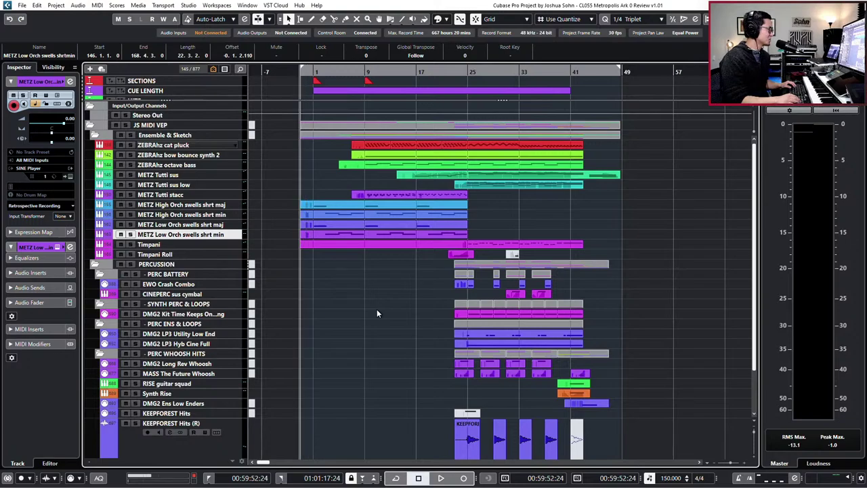
Play the whole cue from its start through the final sustained chord, and stop playback past bar 48.
key(space)
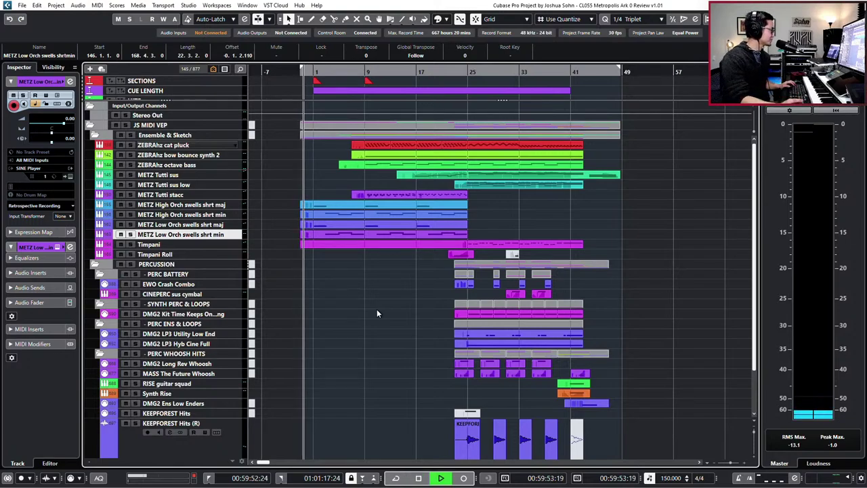
scroll(374, 313, up, 2)
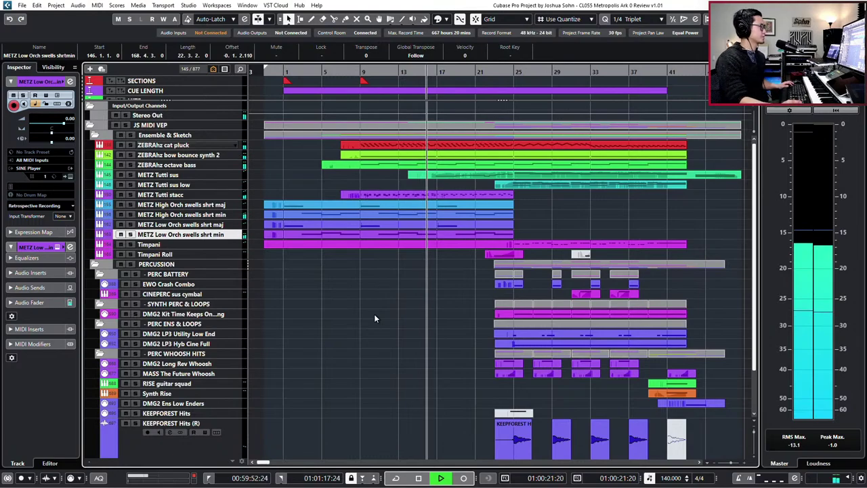
key(h)
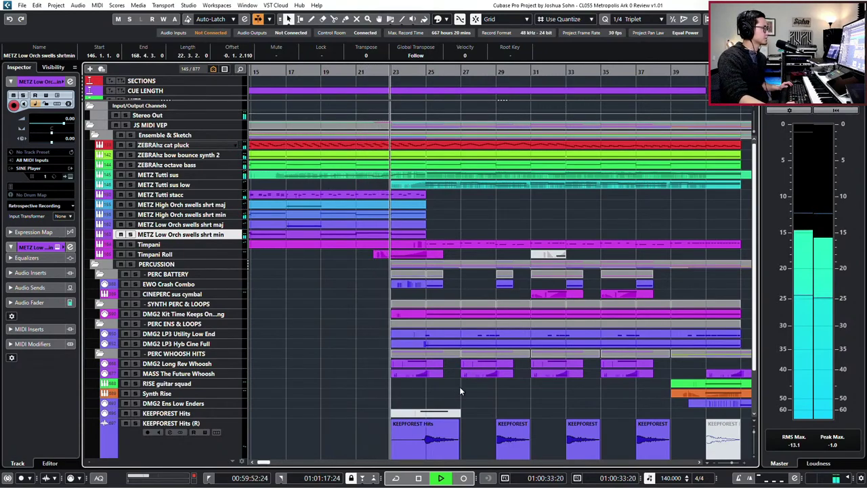
scroll(460, 387, right, 1)
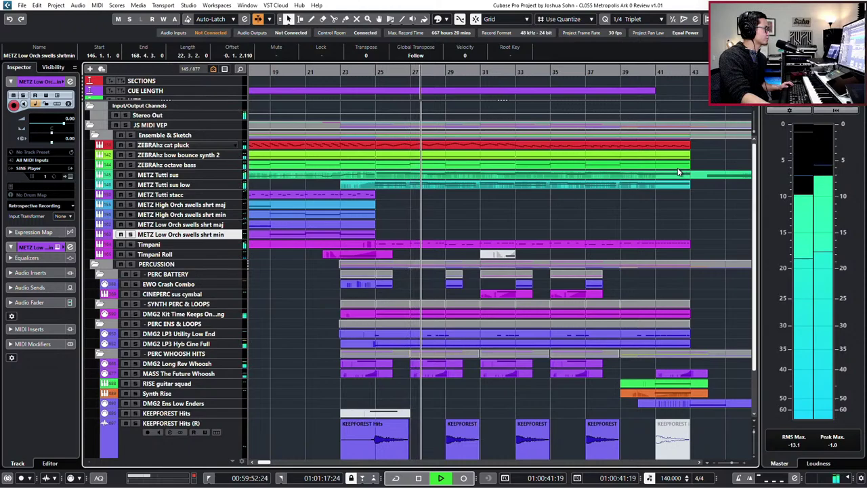
scroll(678, 172, right, 3)
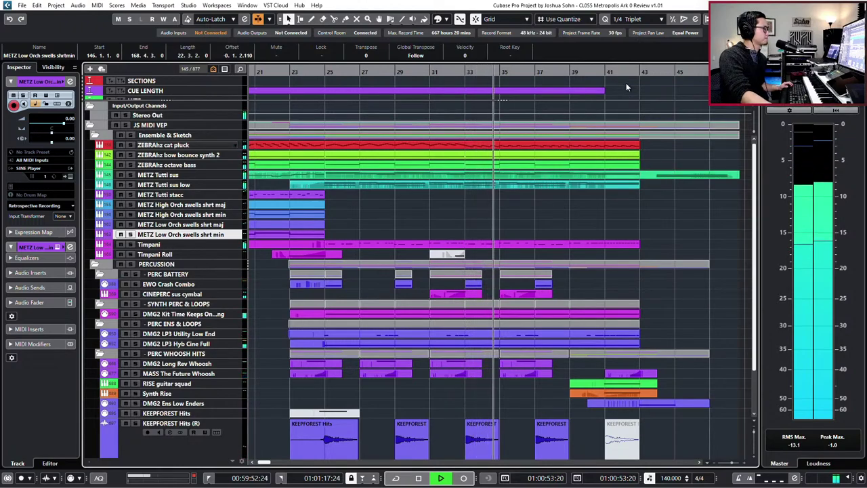
scroll(657, 204, right, 2)
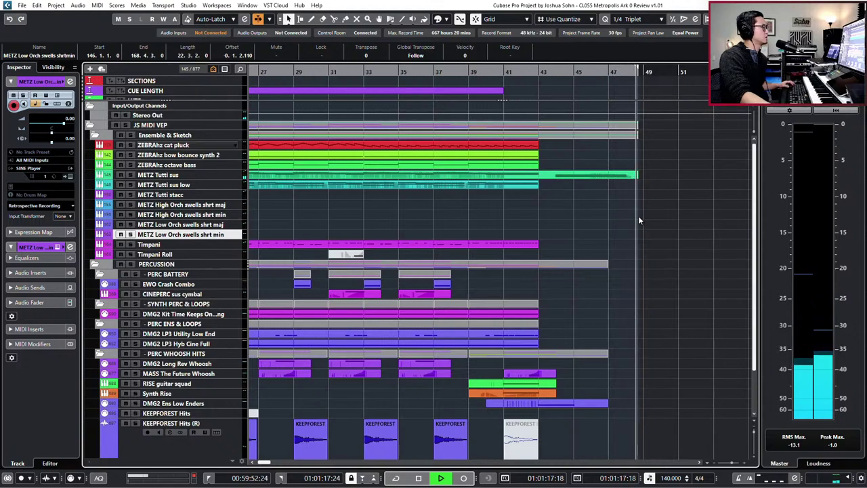
key(space)
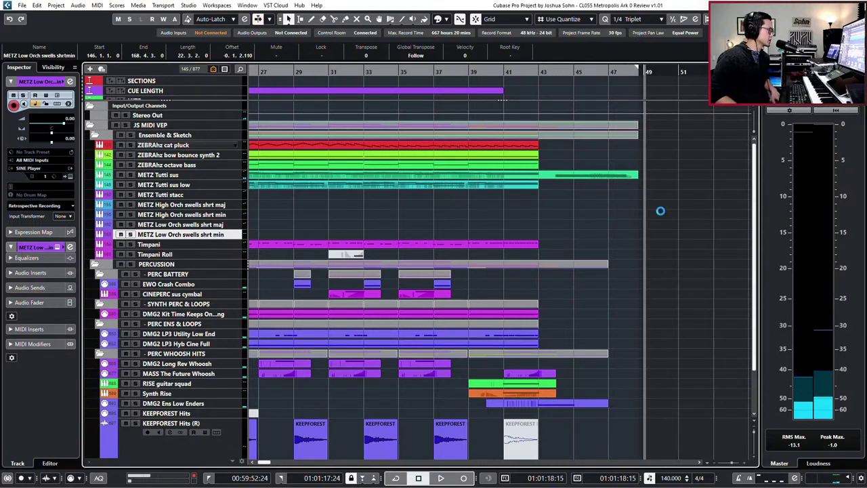